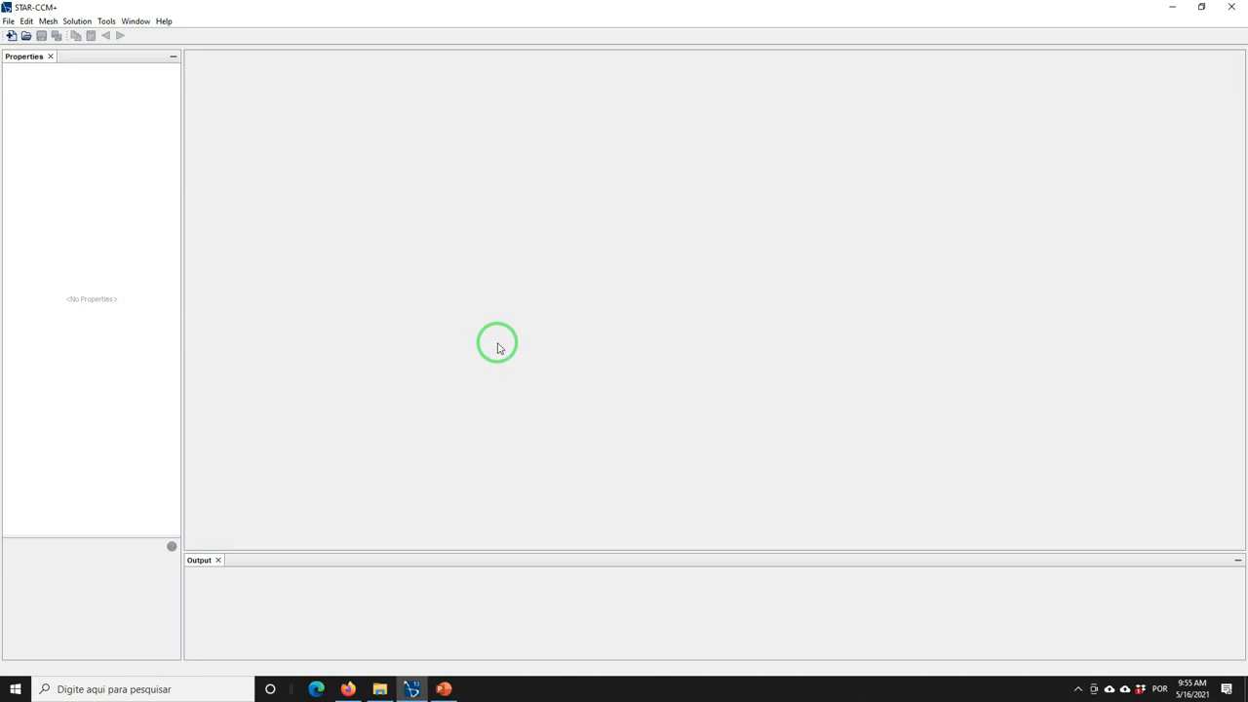
Create a new simulation running in parallel on the local host with 8 compute processes
click(10, 35)
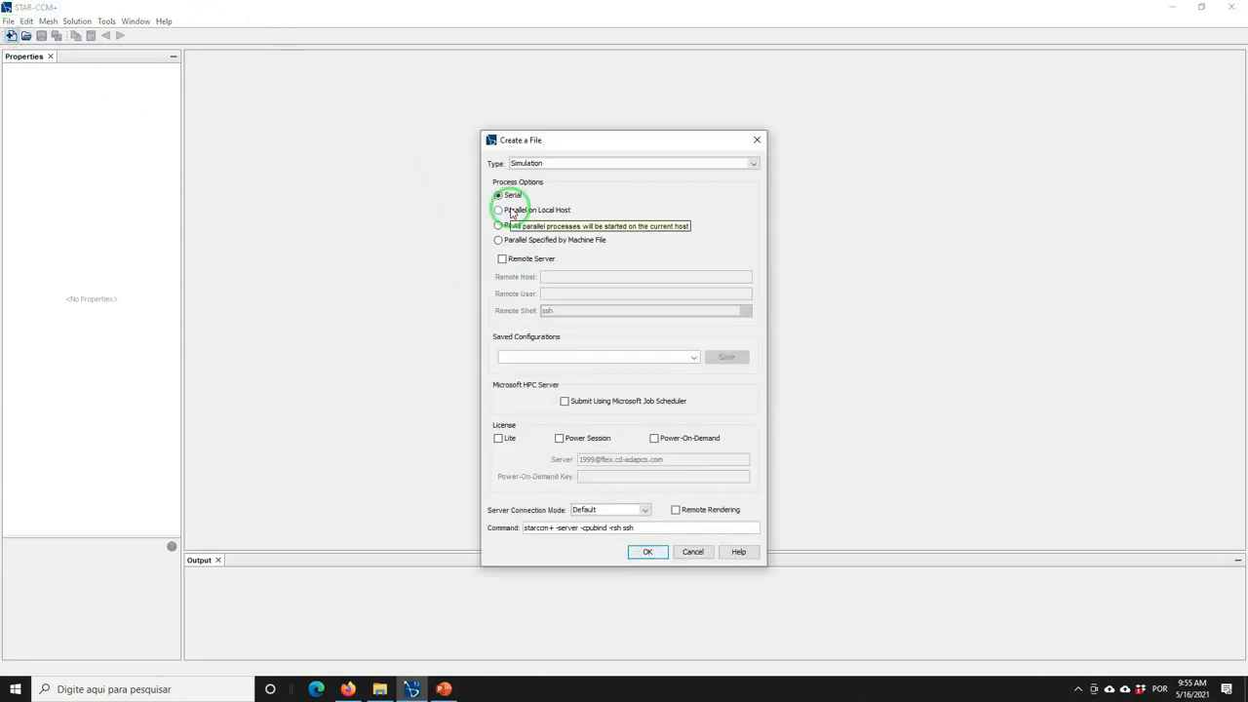
click(511, 213)
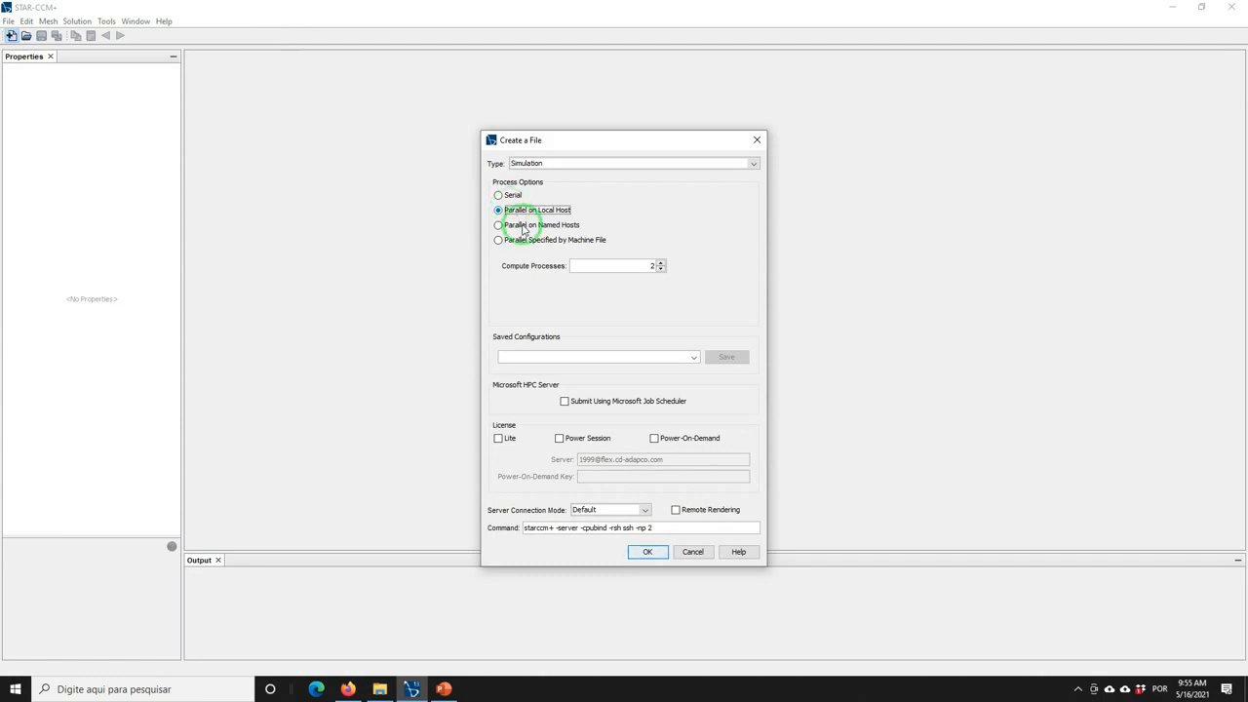
click(661, 262)
click(660, 261)
click(660, 262)
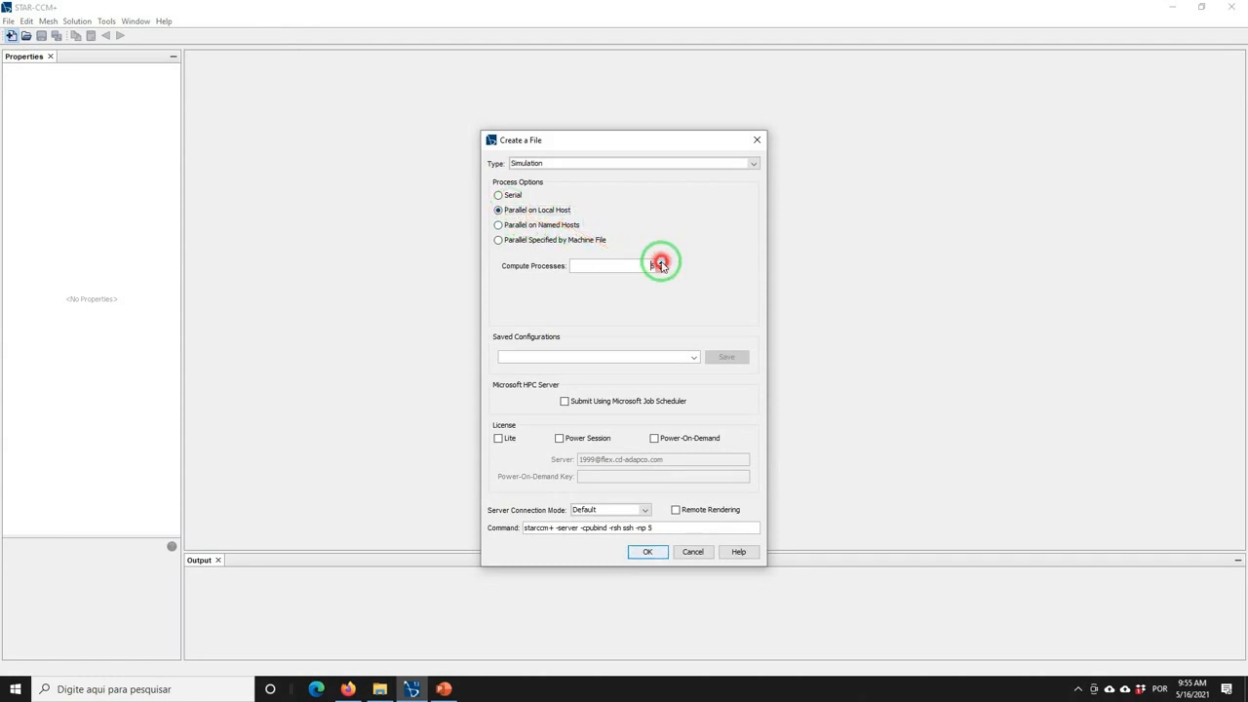
click(660, 262)
click(660, 261)
click(661, 261)
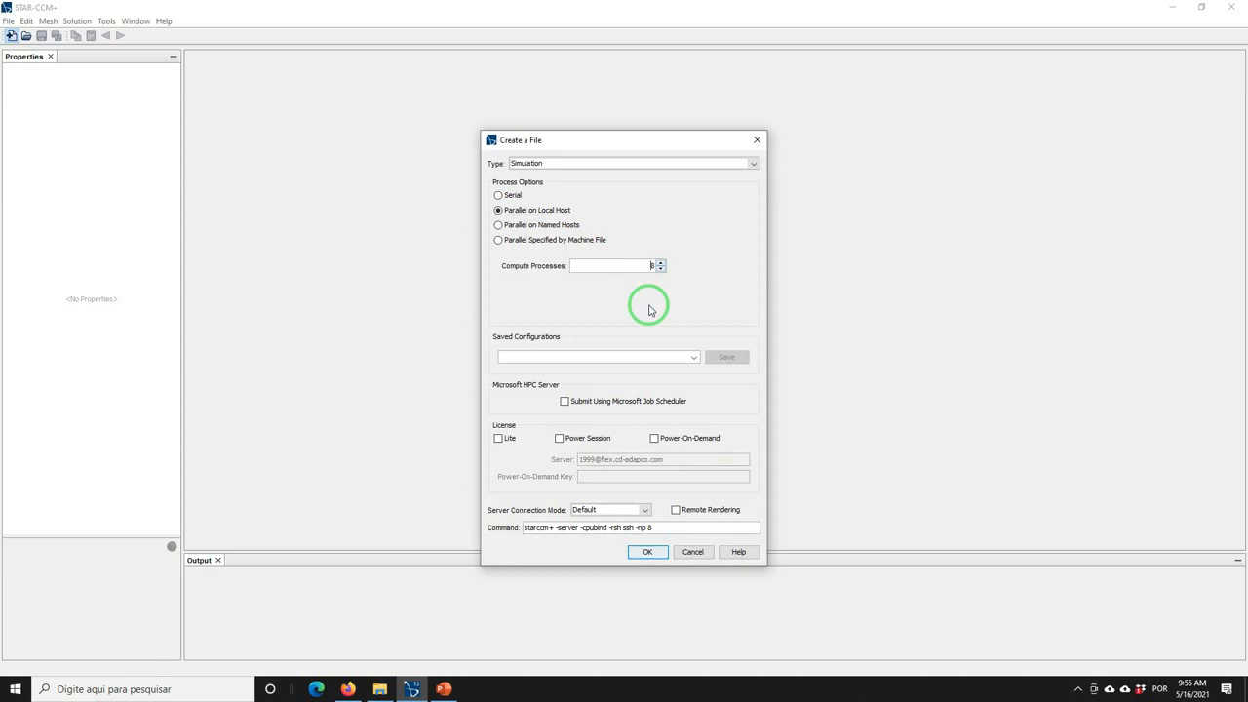
click(636, 553)
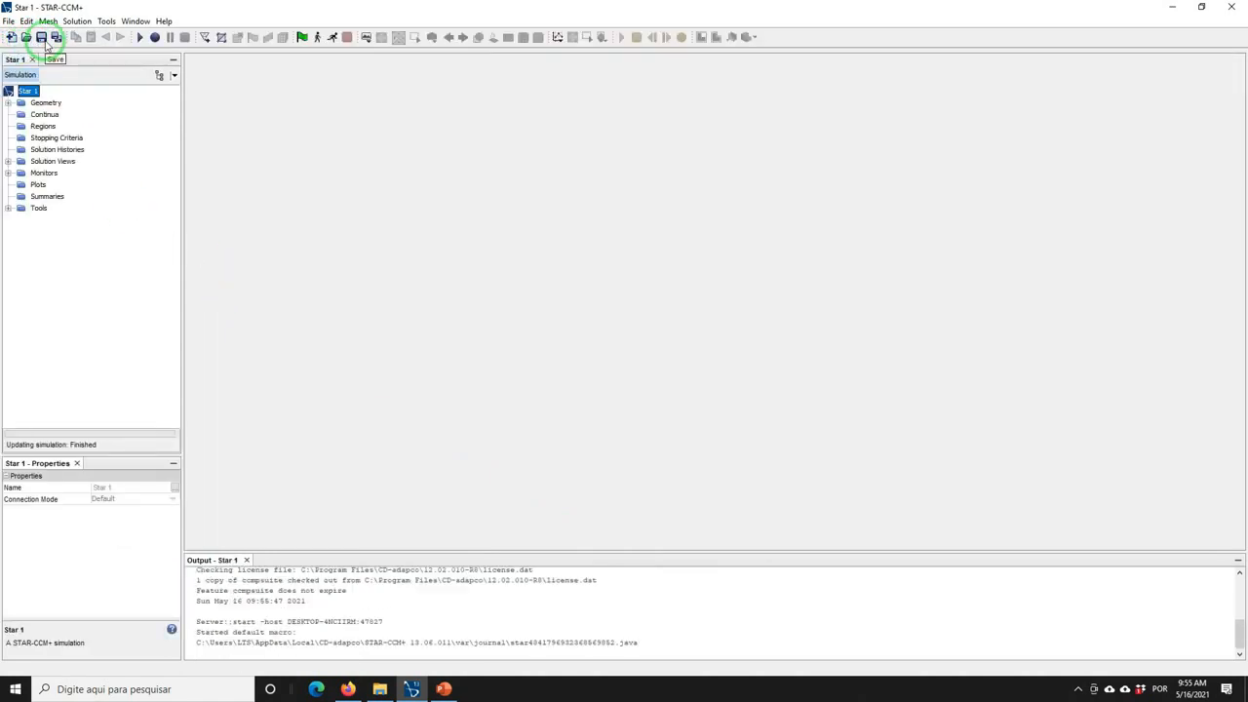
Save the simulation as BuoyMotions in the desktop folder BuoyMotionInWaves\Tutorial
click(44, 41)
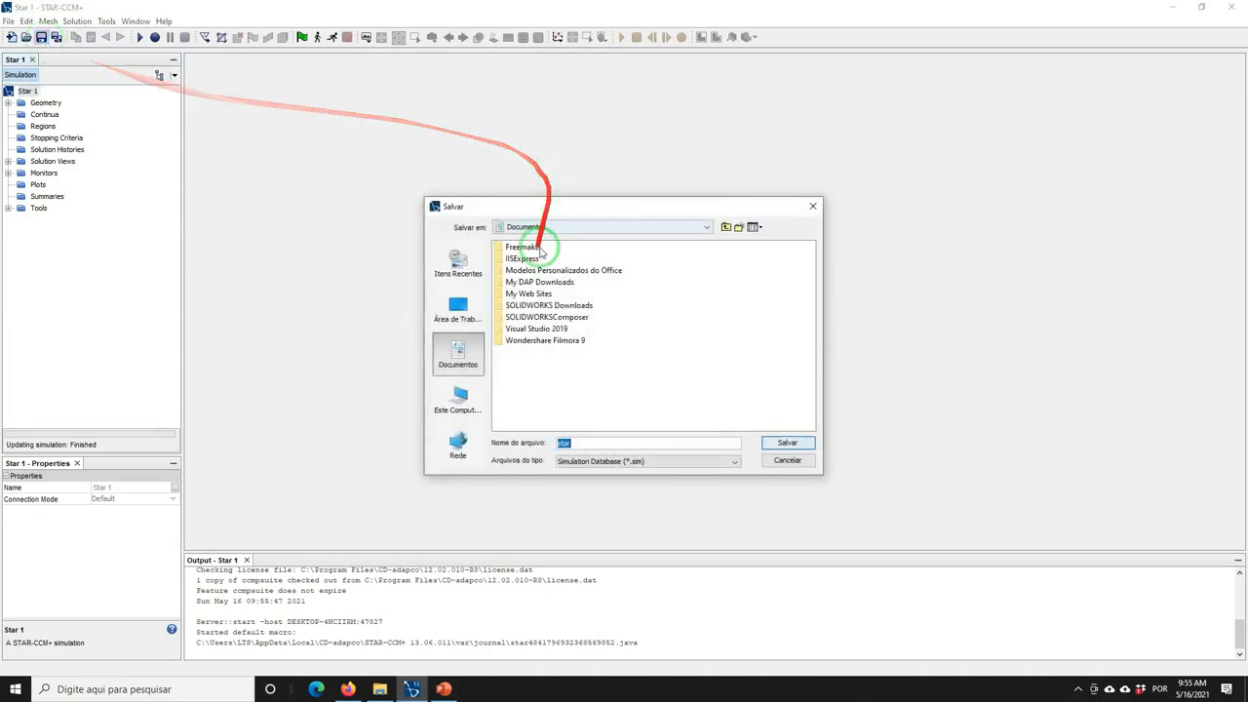
click(455, 314)
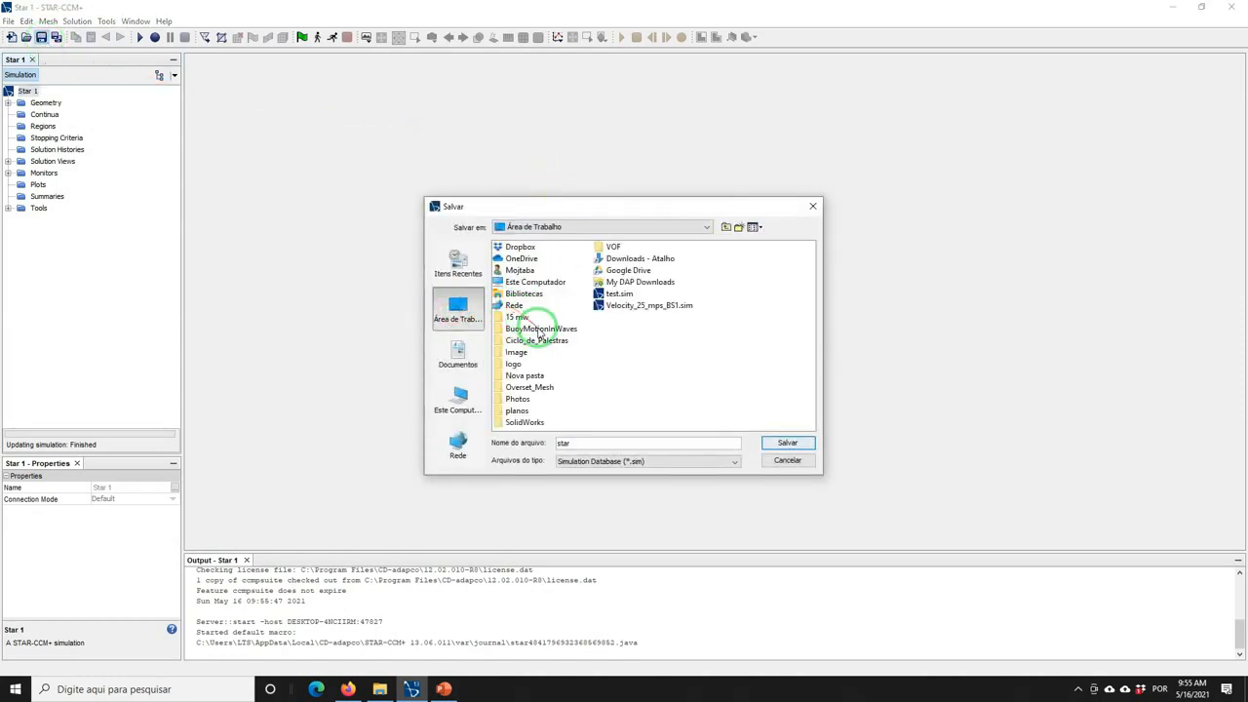
double_click(526, 332)
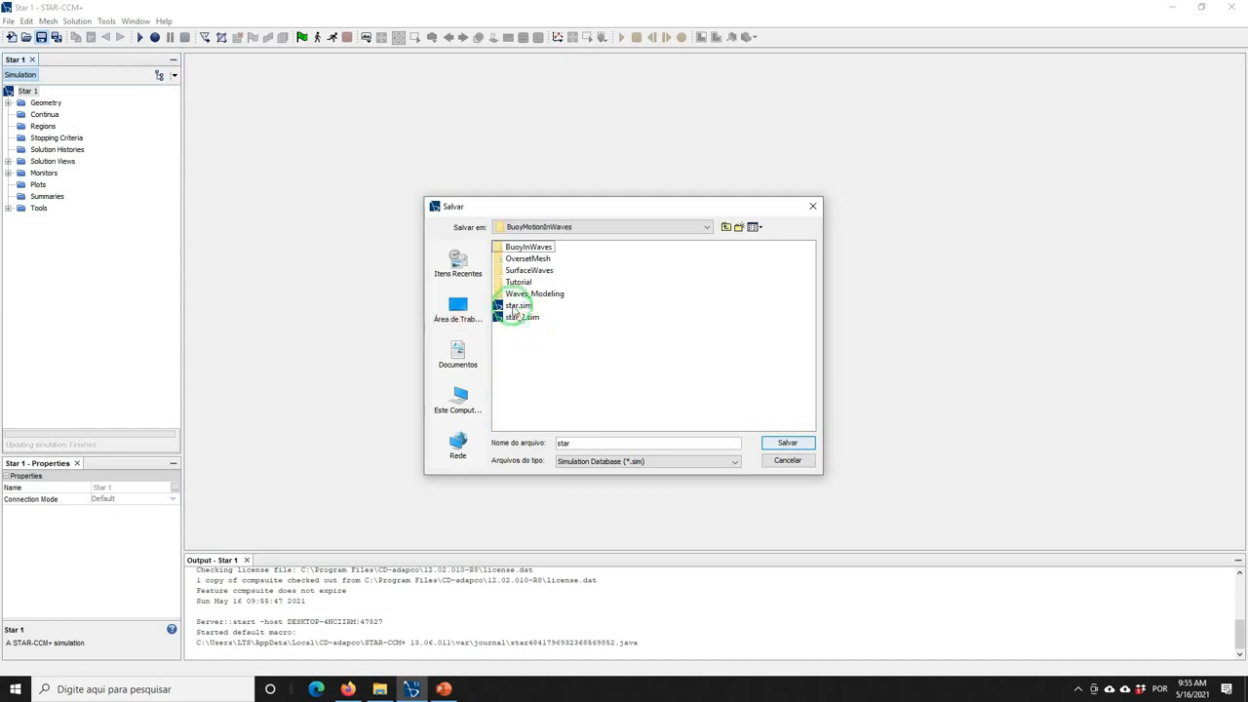
click(510, 283)
double_click(510, 283)
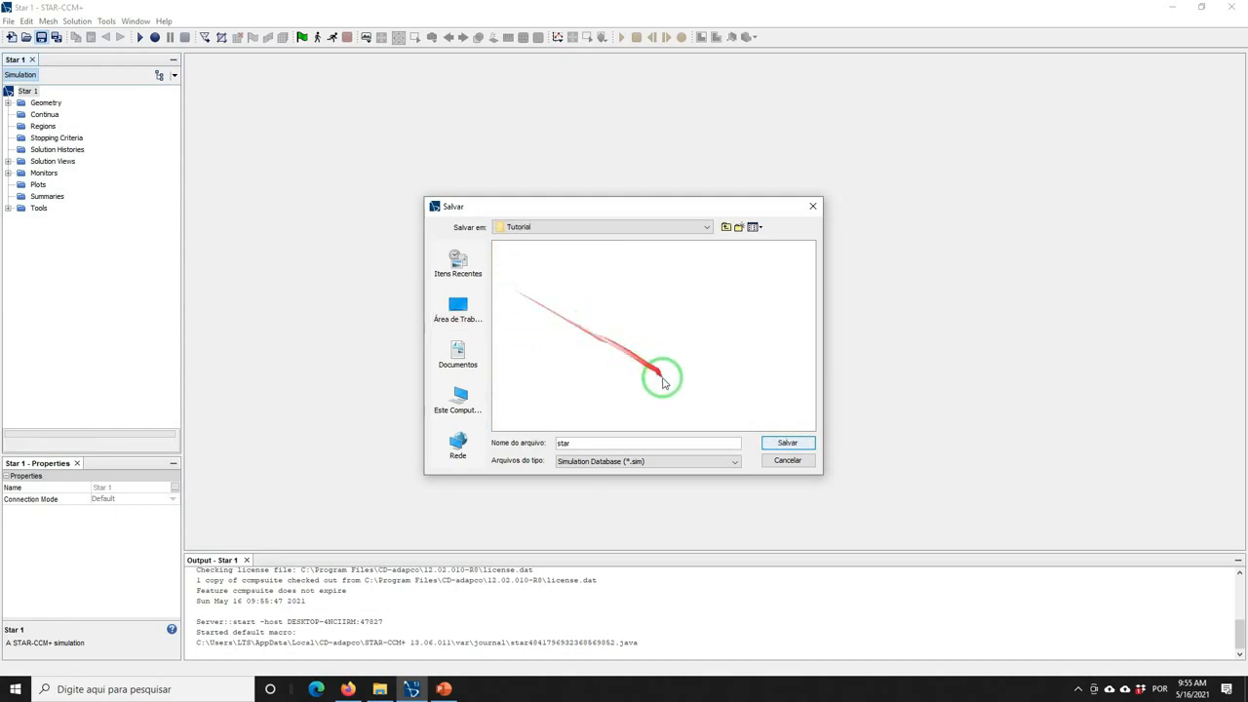
click(665, 445)
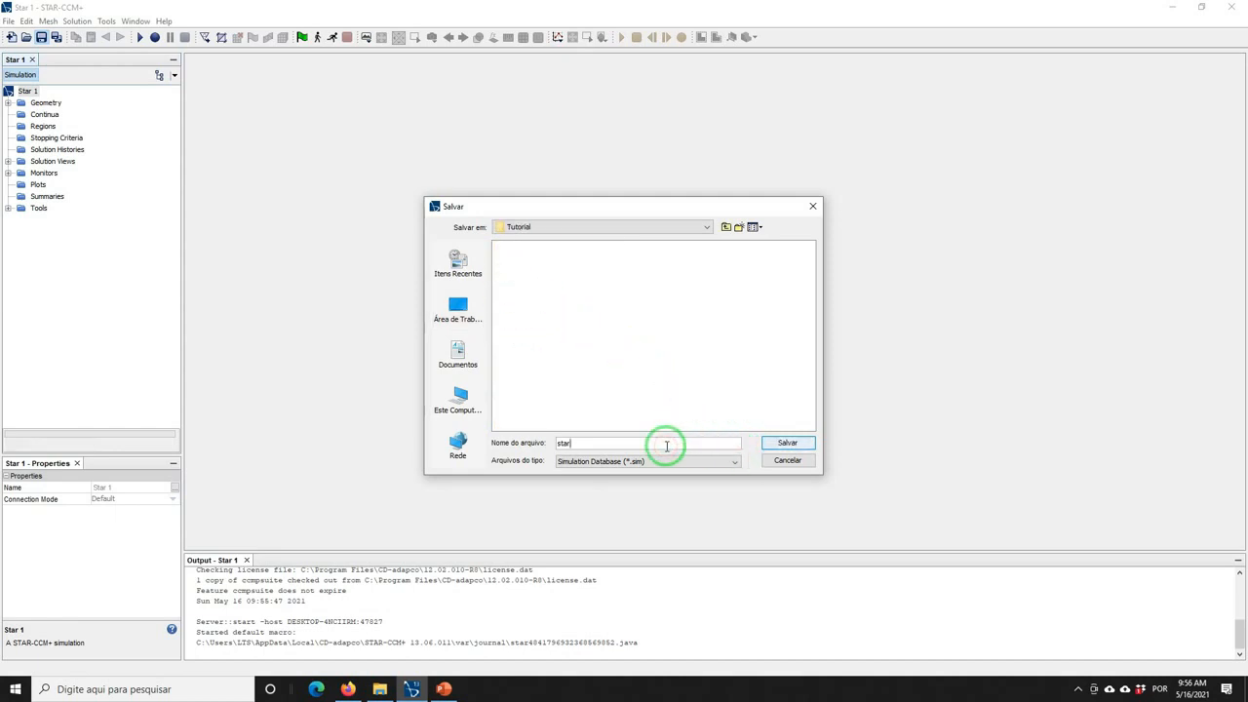
double_click(667, 445)
text(BuoyMotions)
click(773, 443)
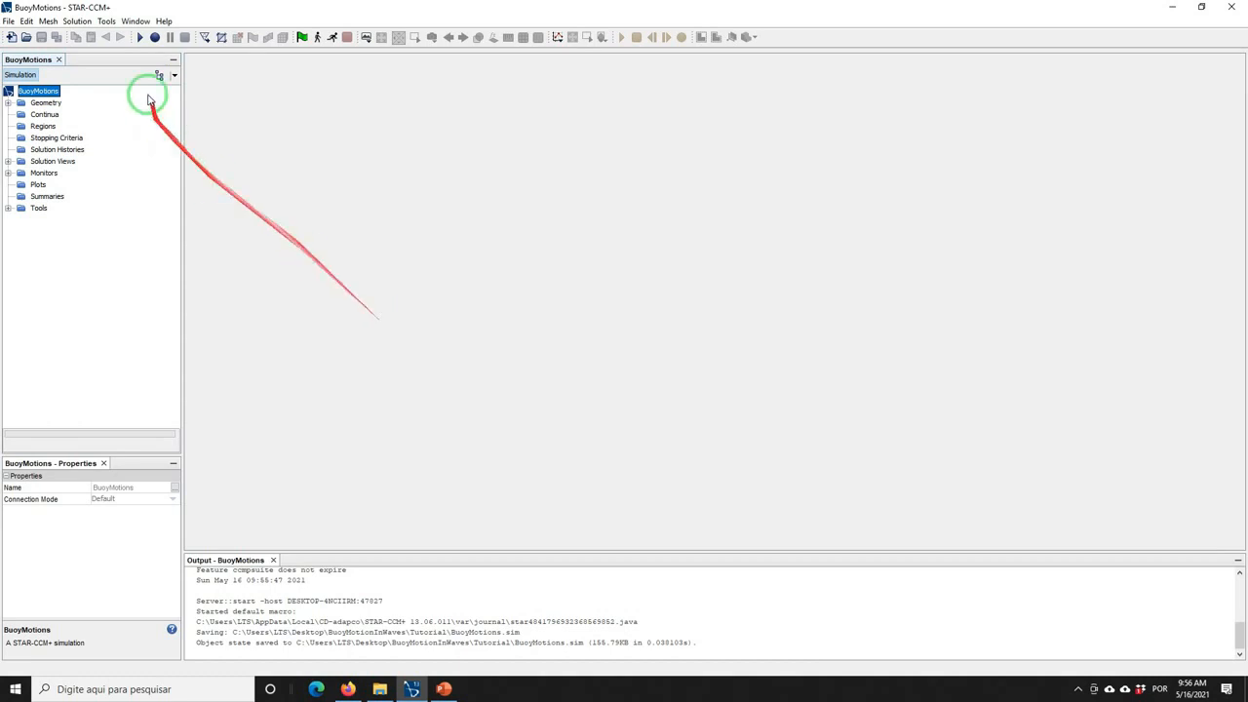
Start a new block shape part with Corner 1 at X -10 m, Y 0 m, Z -10 m
click(8, 103)
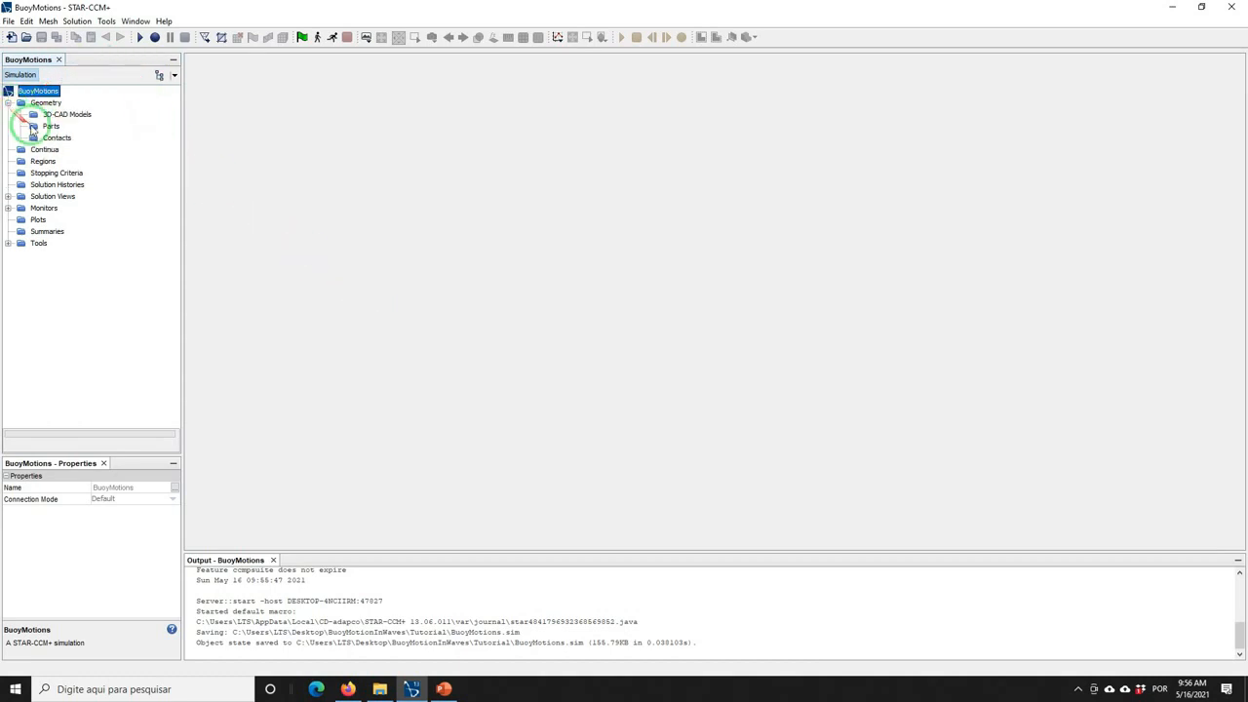
right_click(51, 127)
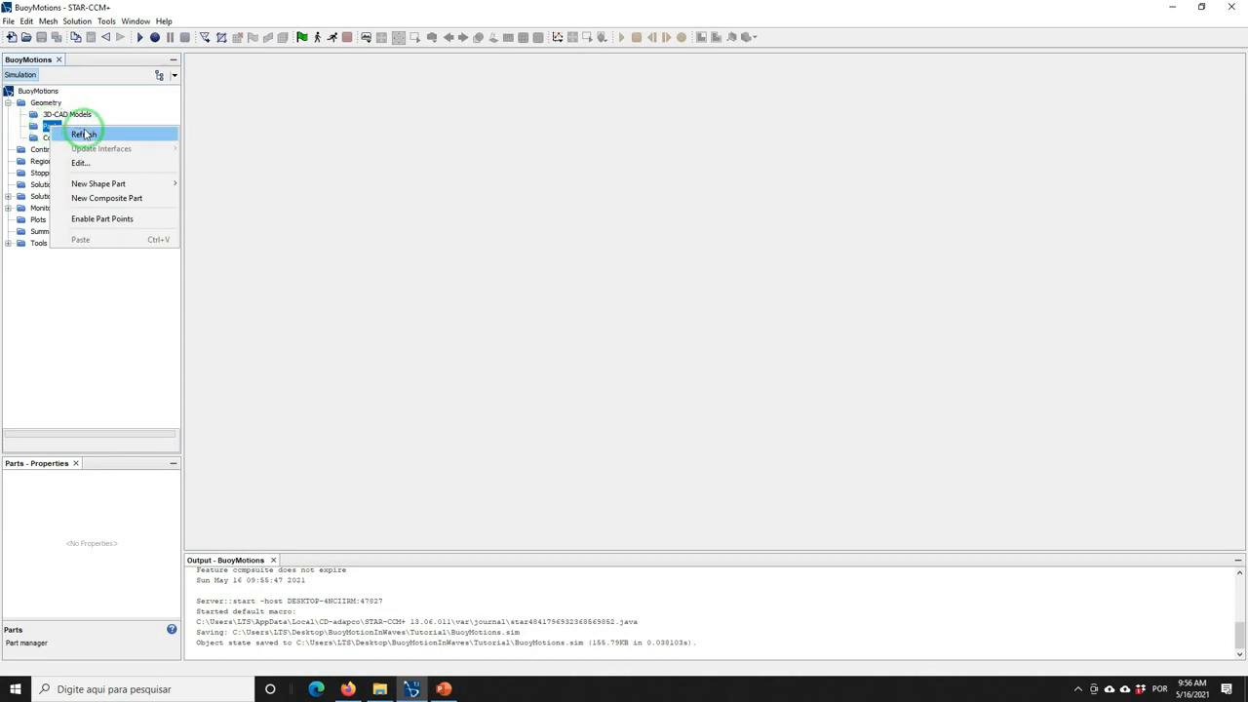
mouse_move(131, 189)
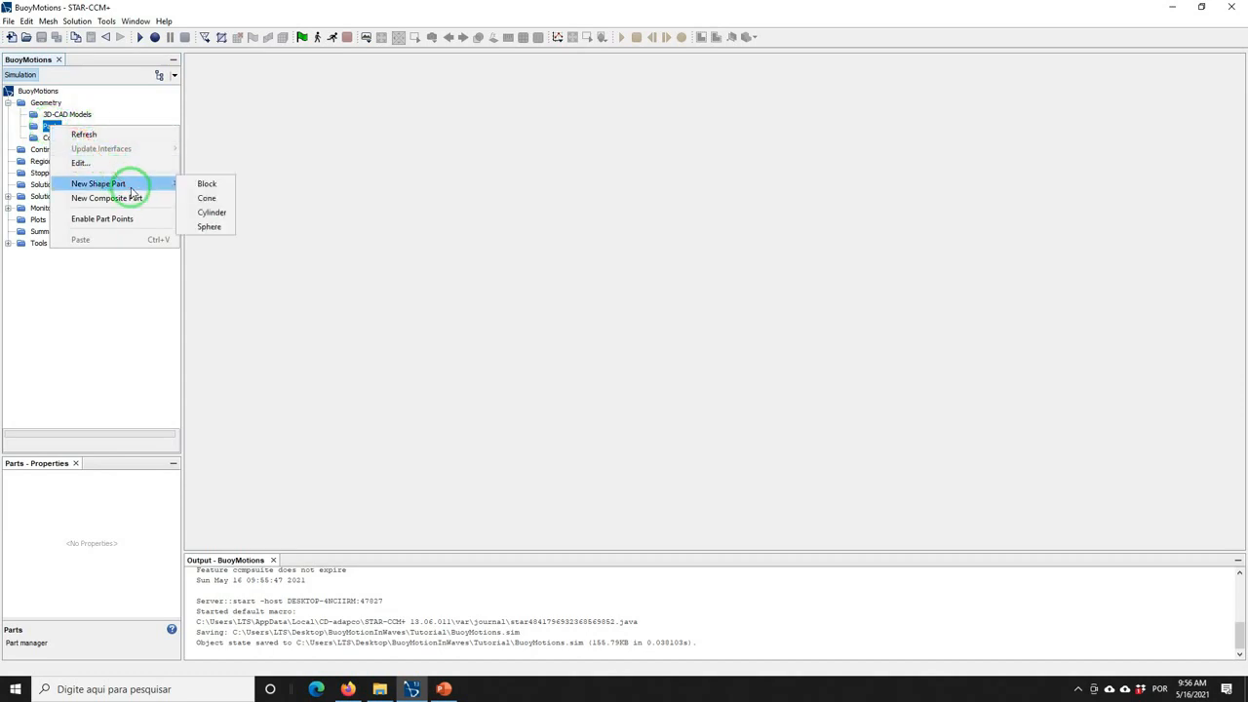
click(206, 183)
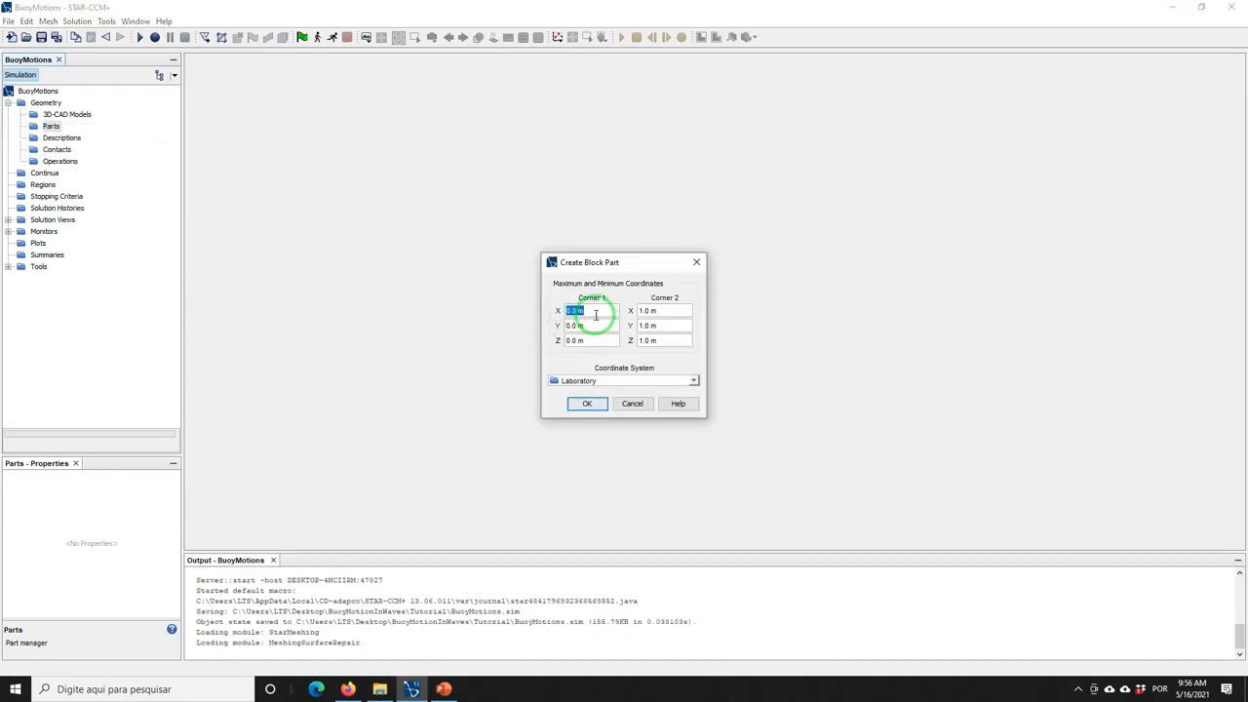
text(-10)
key(Tab)
key(Tab)
text(-10)
key(Tab)
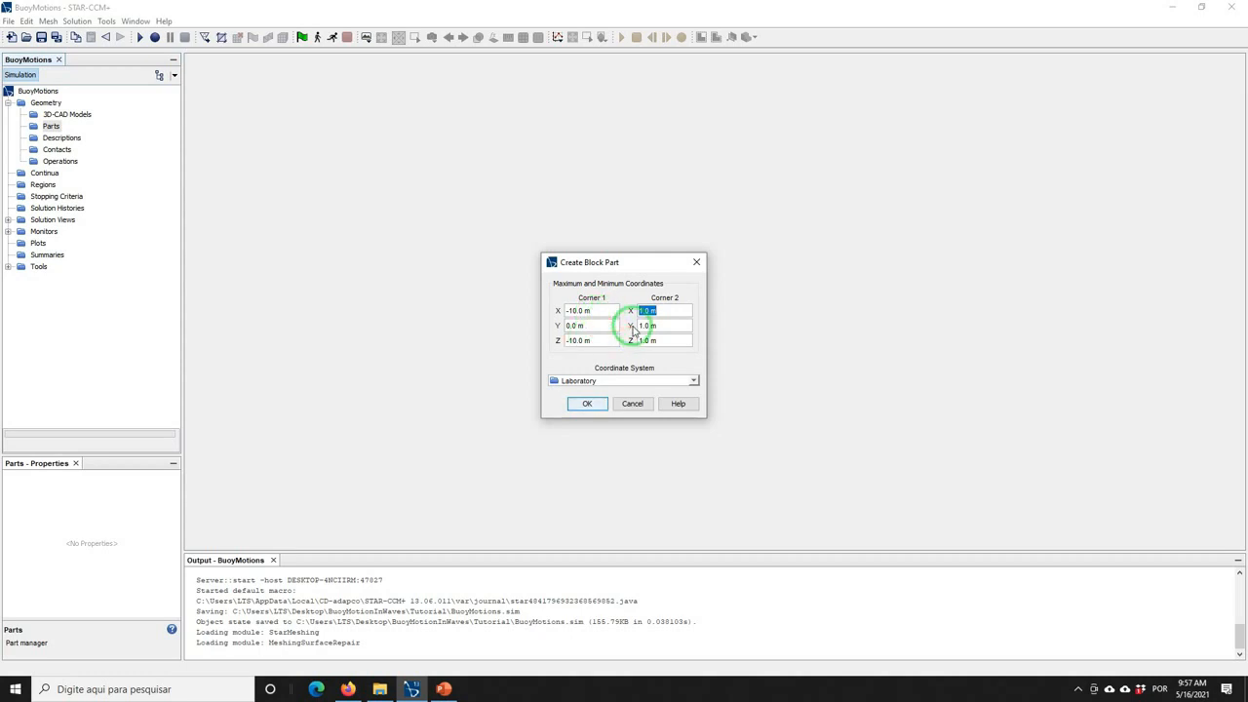
Set the block's Corner 2 to X 20 m, Y 10 m, Z 10 m and create the part
text(20)
key(Tab)
text(10)
key(Tab)
text(10)
key(Tab)
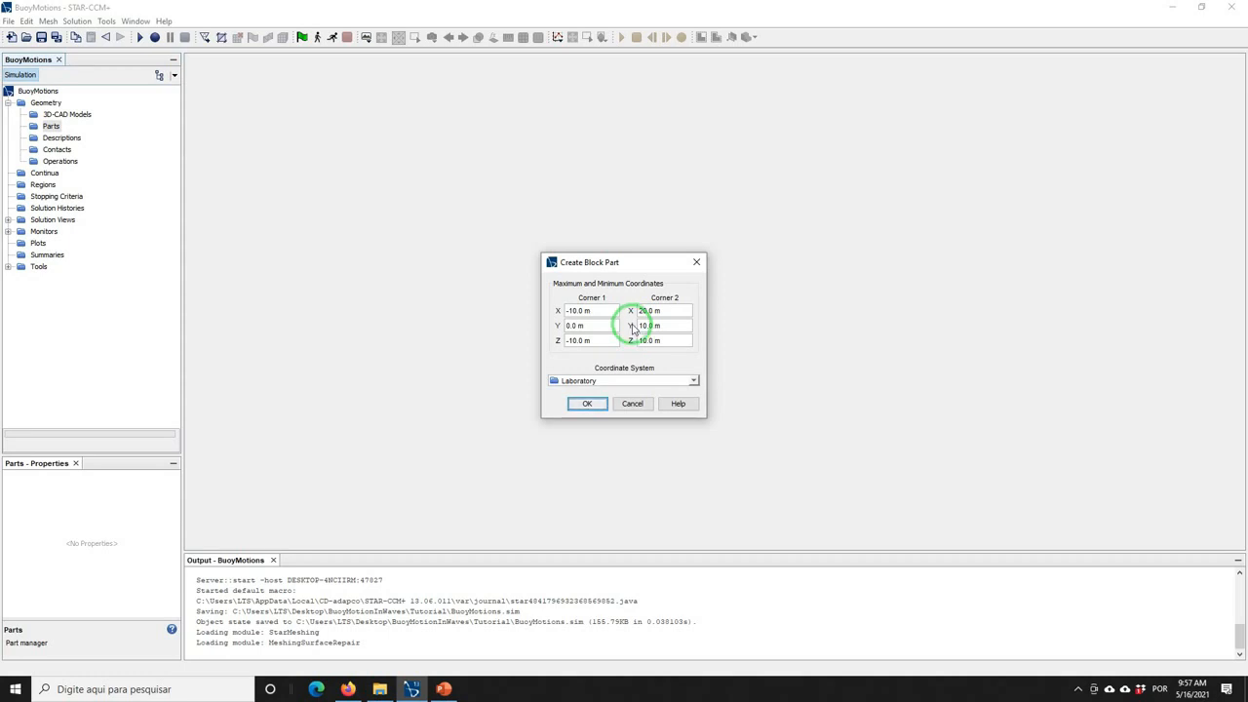
click(587, 404)
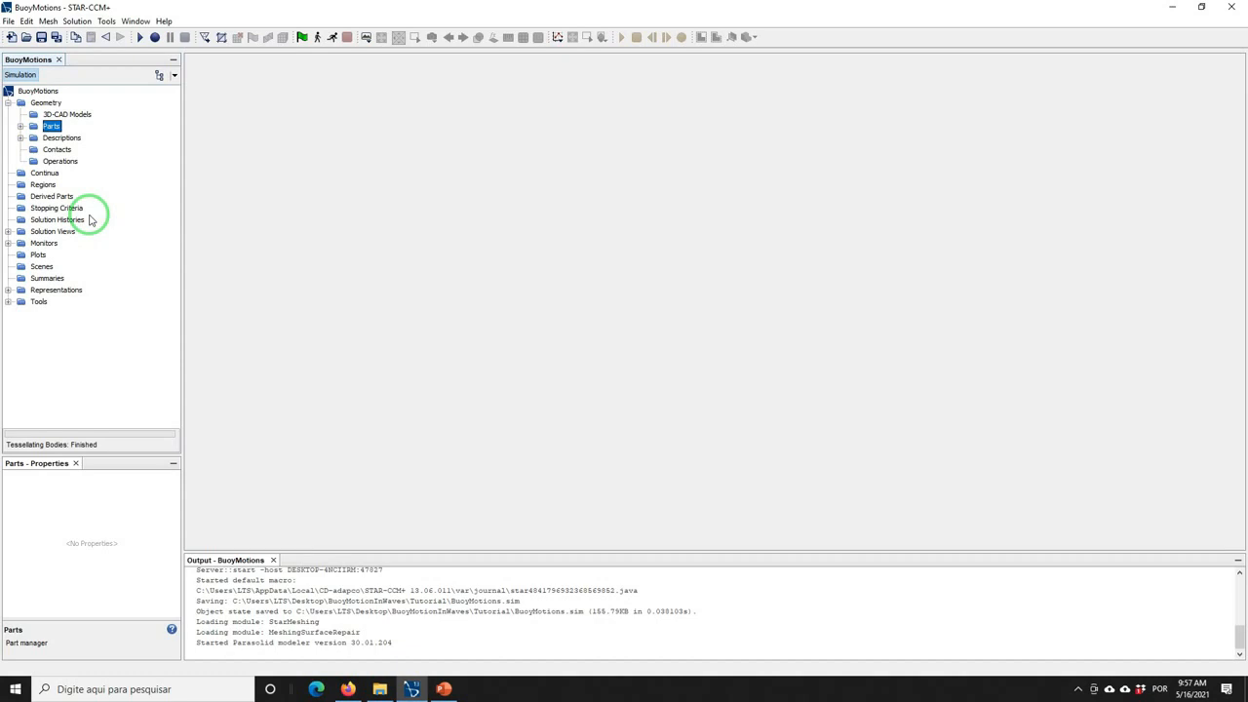
Create a geometry scene and view the block in three dimensions
right_click(42, 267)
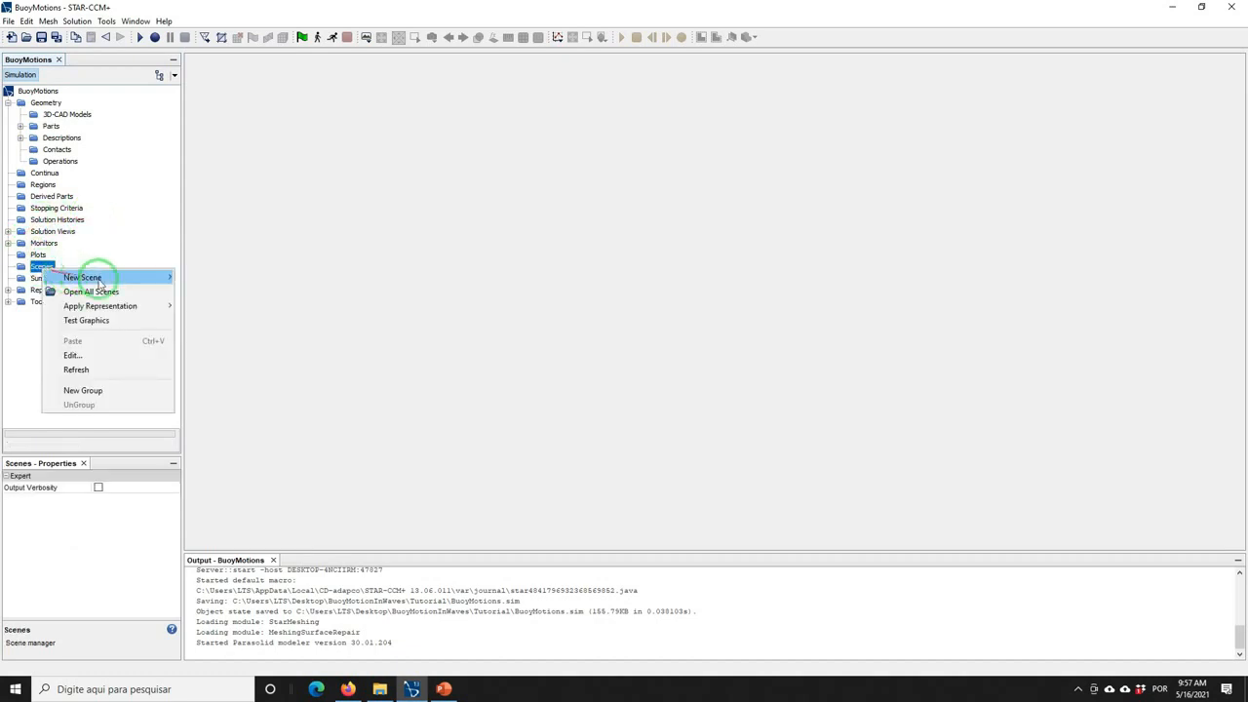
mouse_move(97, 281)
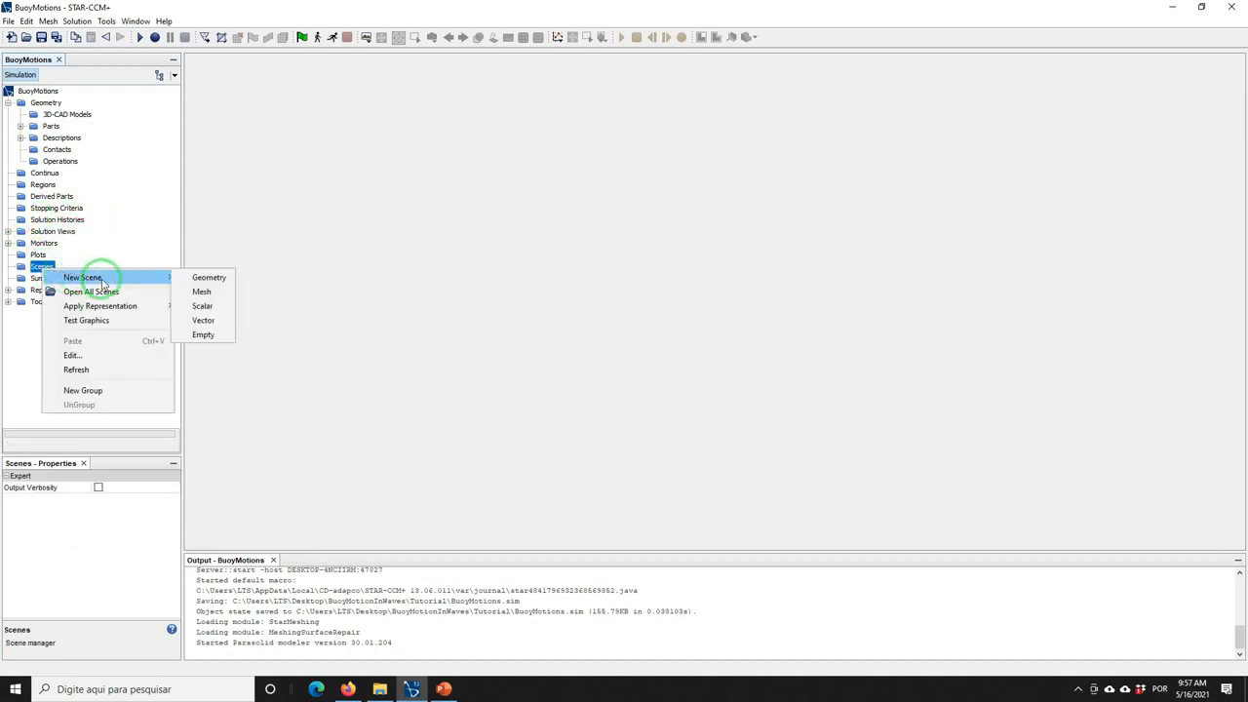
click(205, 281)
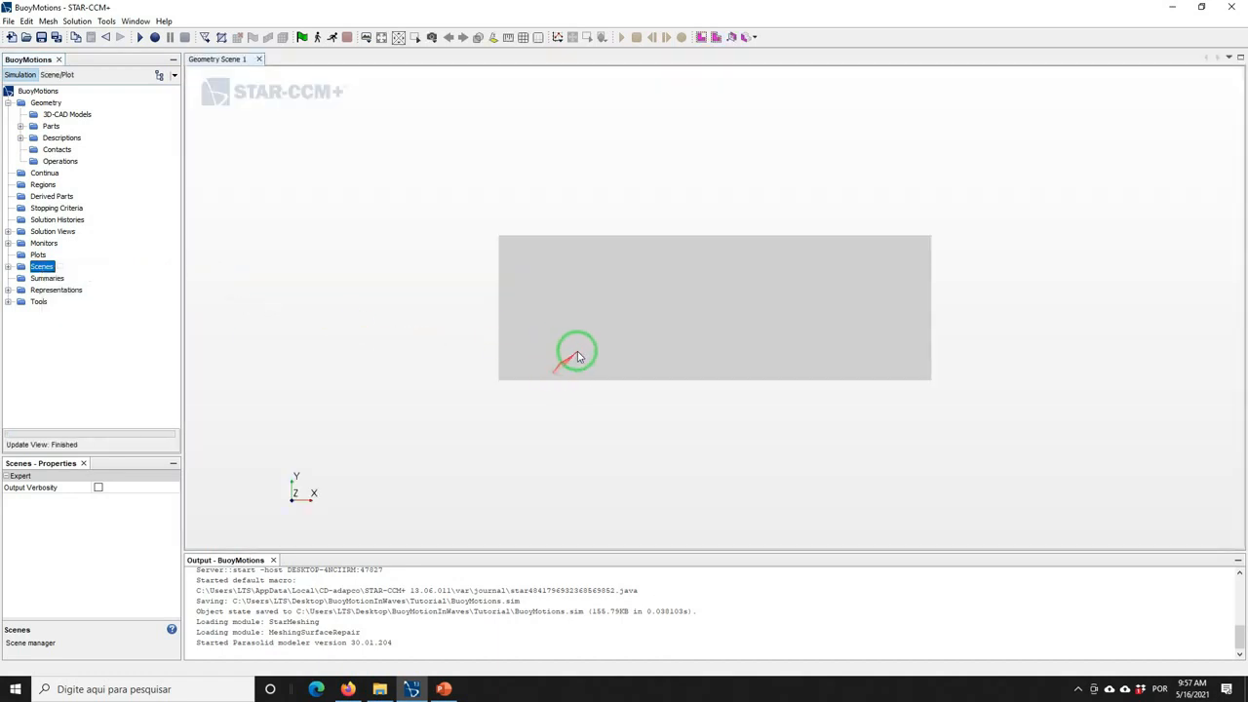
drag(577, 357, 725, 345)
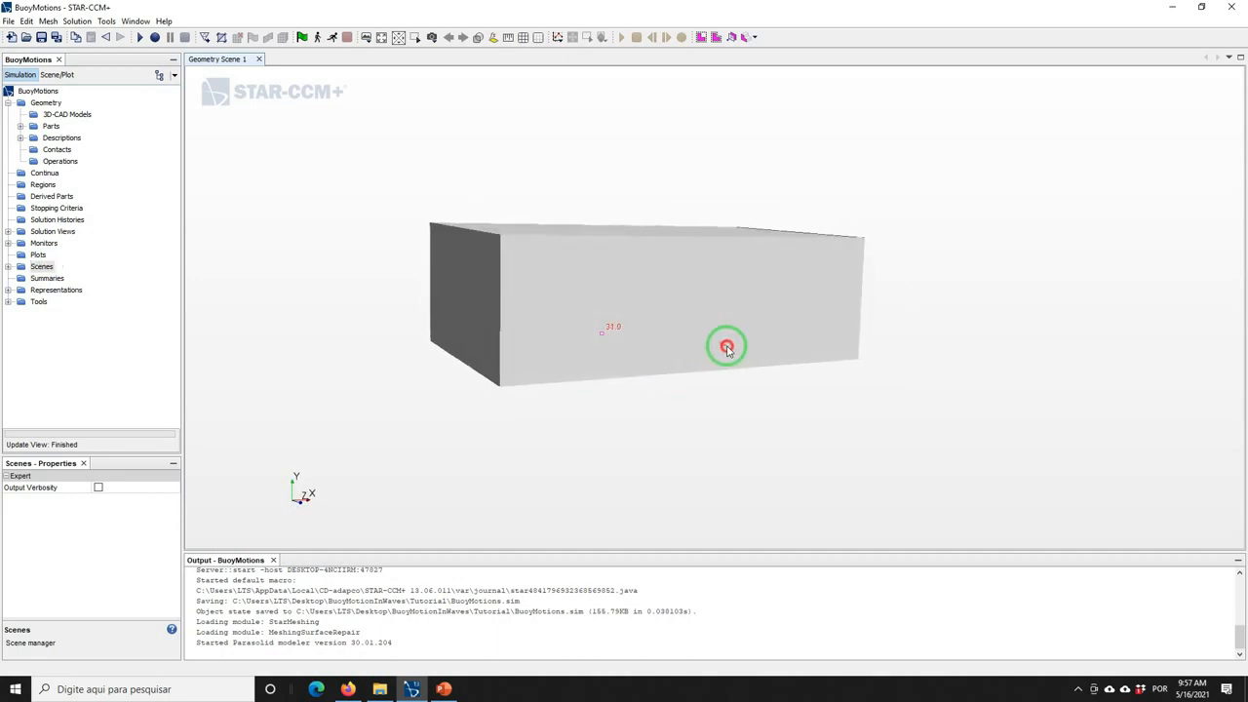
Duplicate the block part and rename the copy Background
click(21, 127)
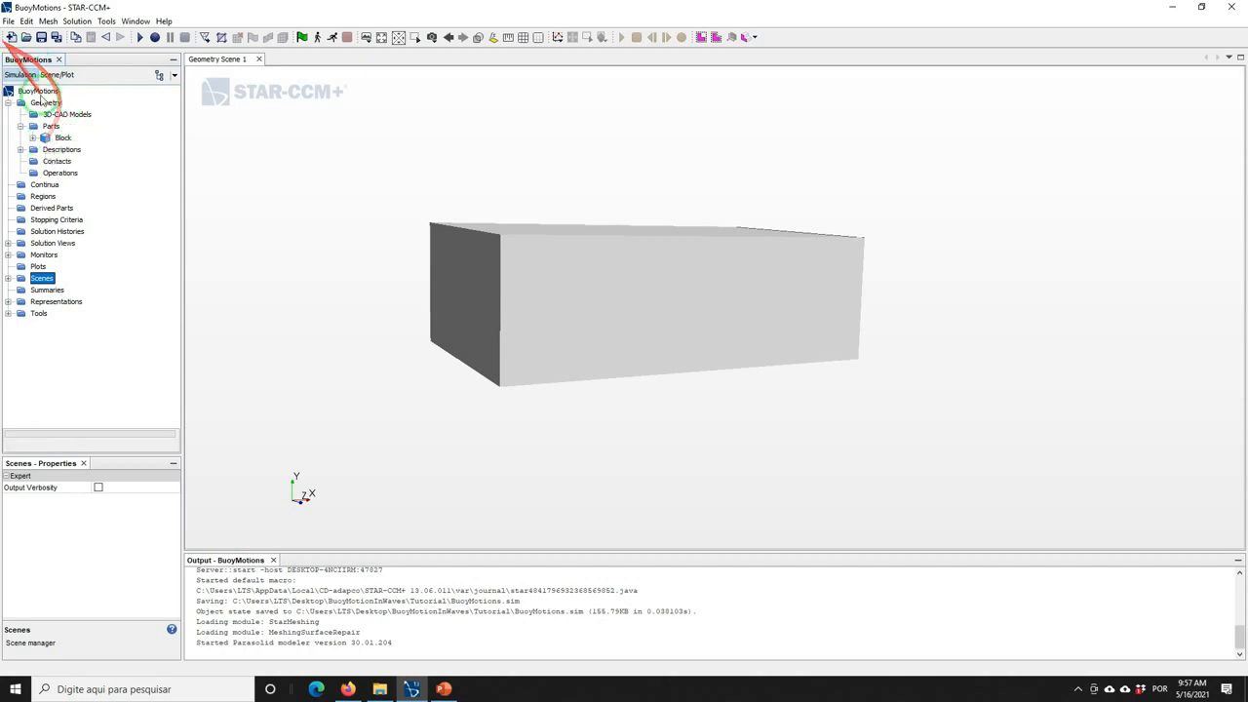
right_click(56, 139)
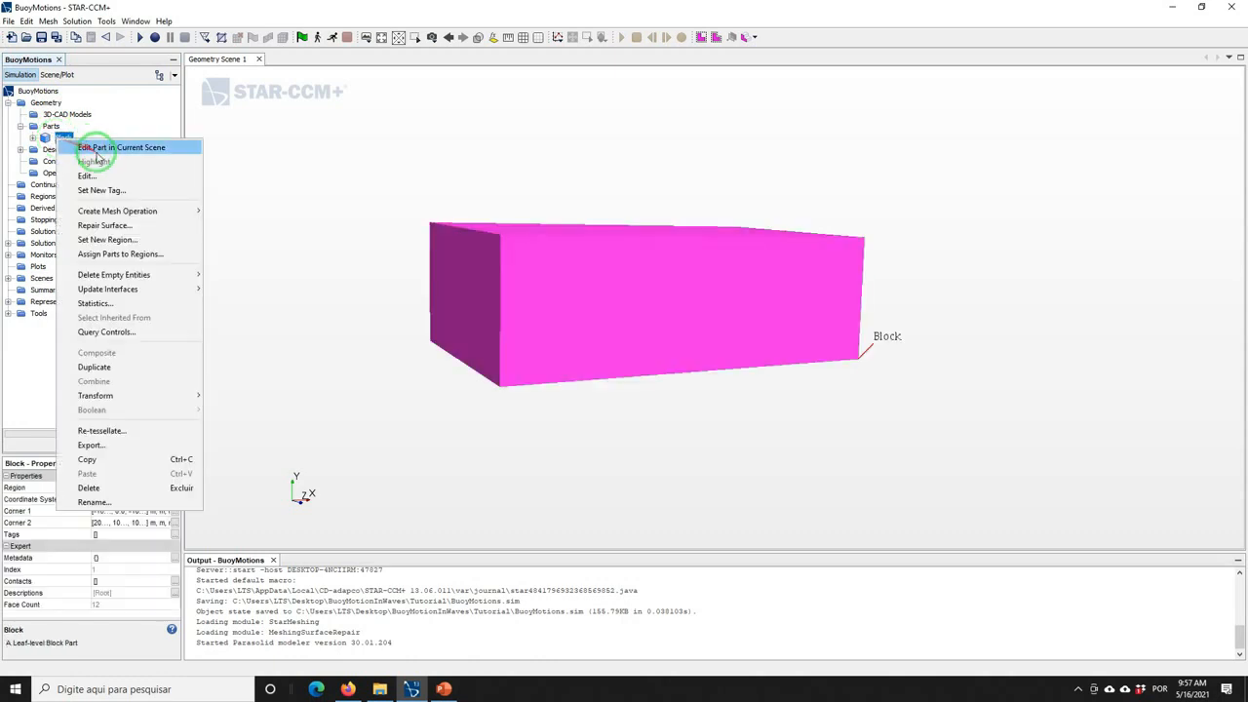
click(93, 367)
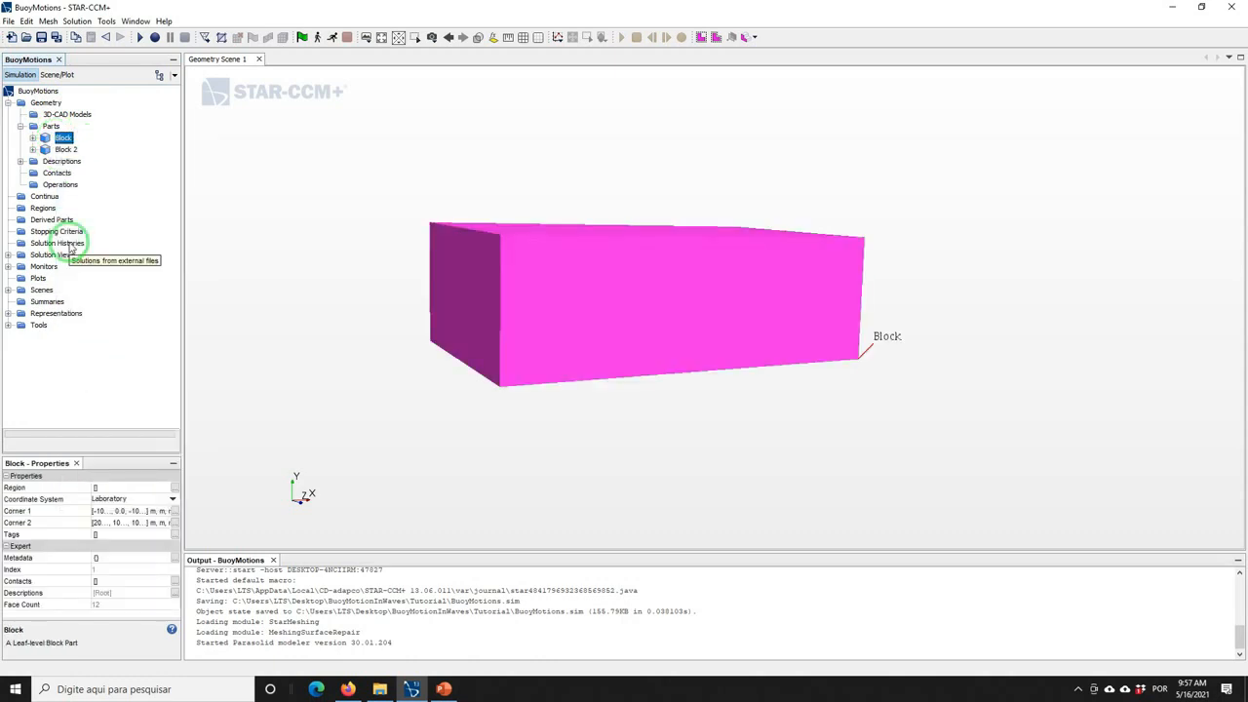
right_click(66, 150)
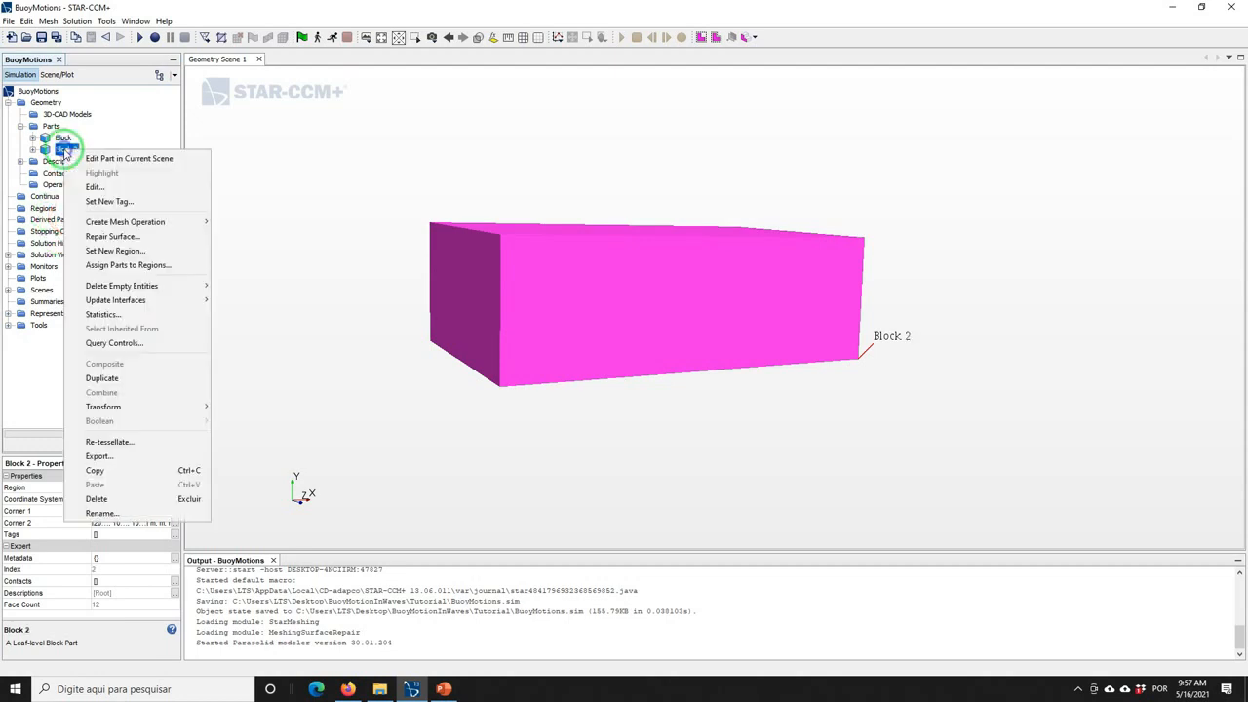
click(102, 513)
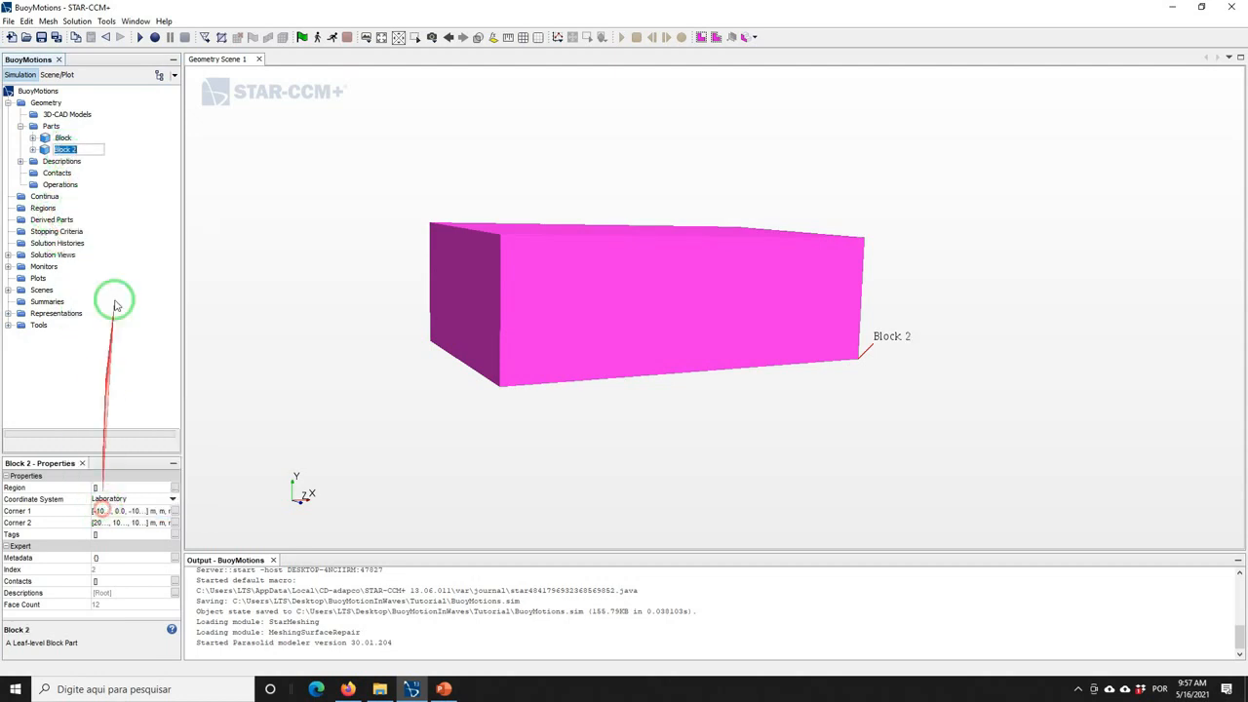
text(Ba)
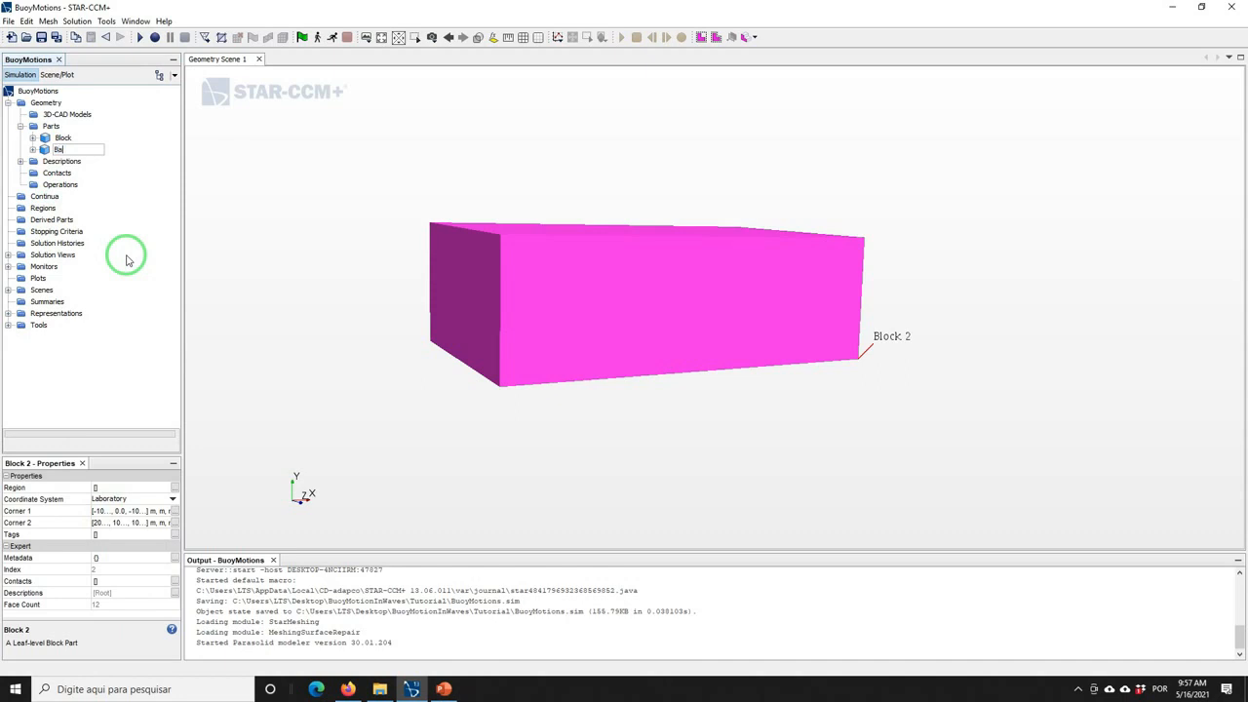
text(ckground)
key(Return)
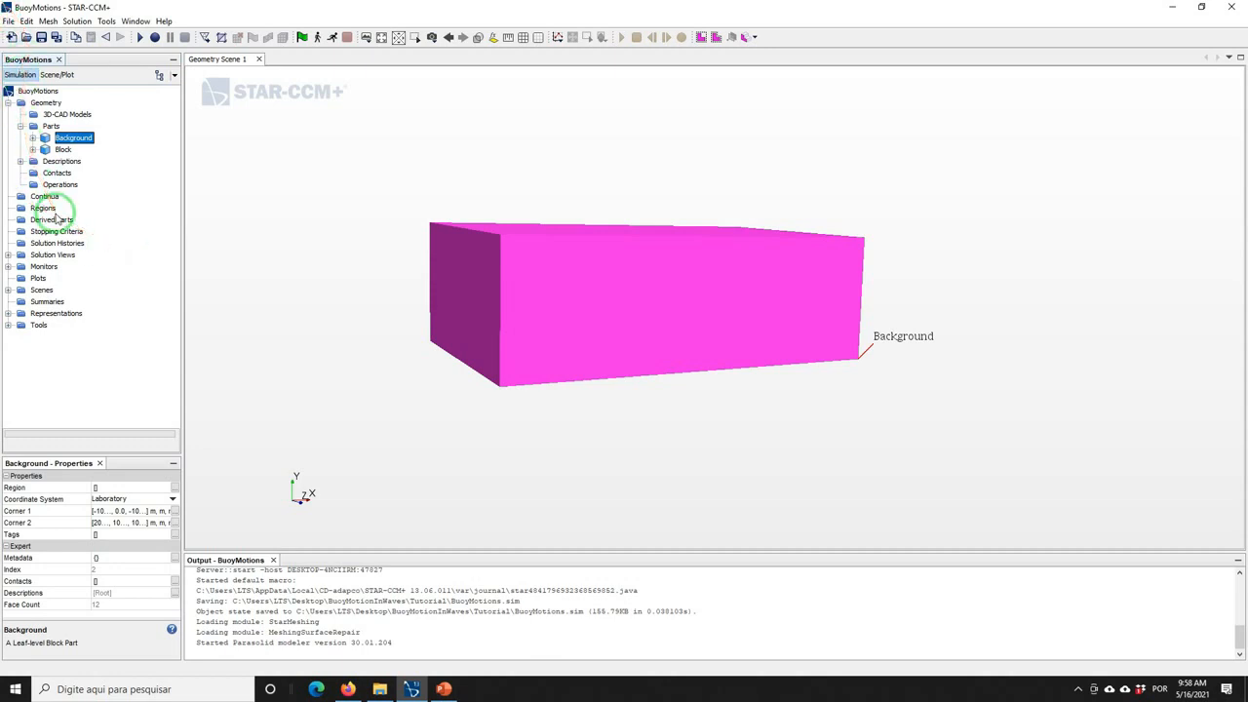
Split the Background part's Block Surface by patch, creating patch 28 as a separate surface named Symmetry
click(32, 139)
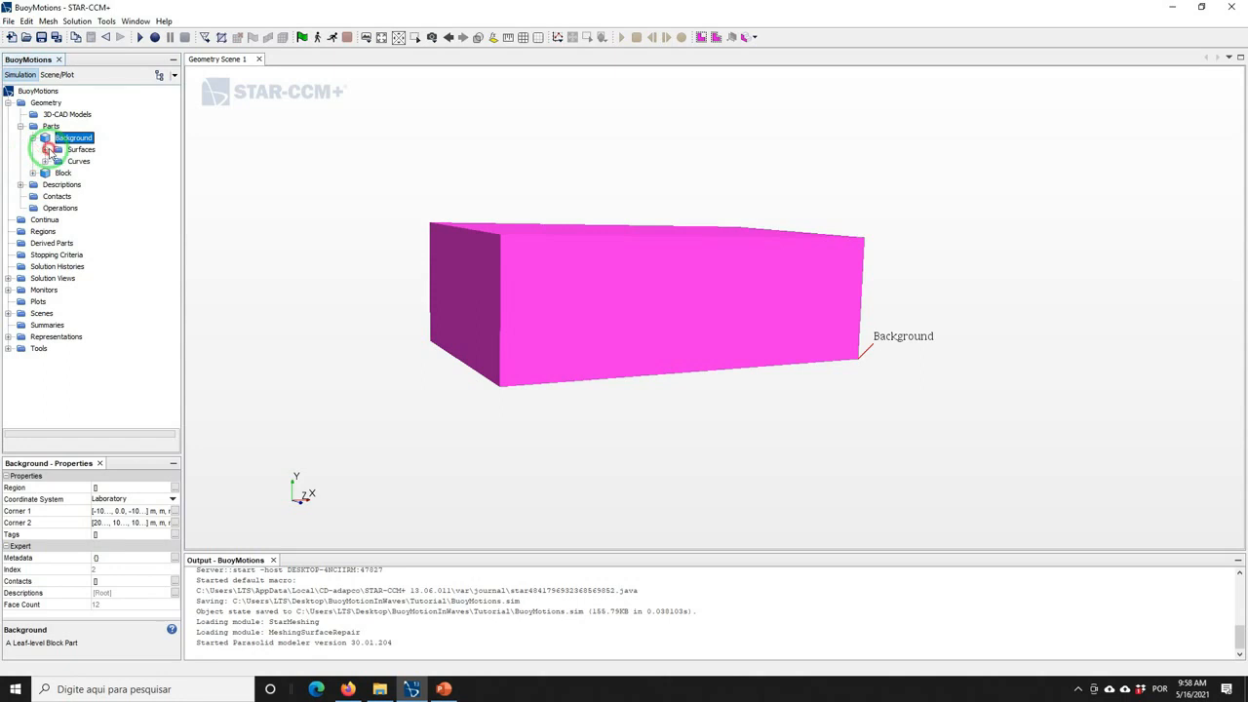
click(47, 150)
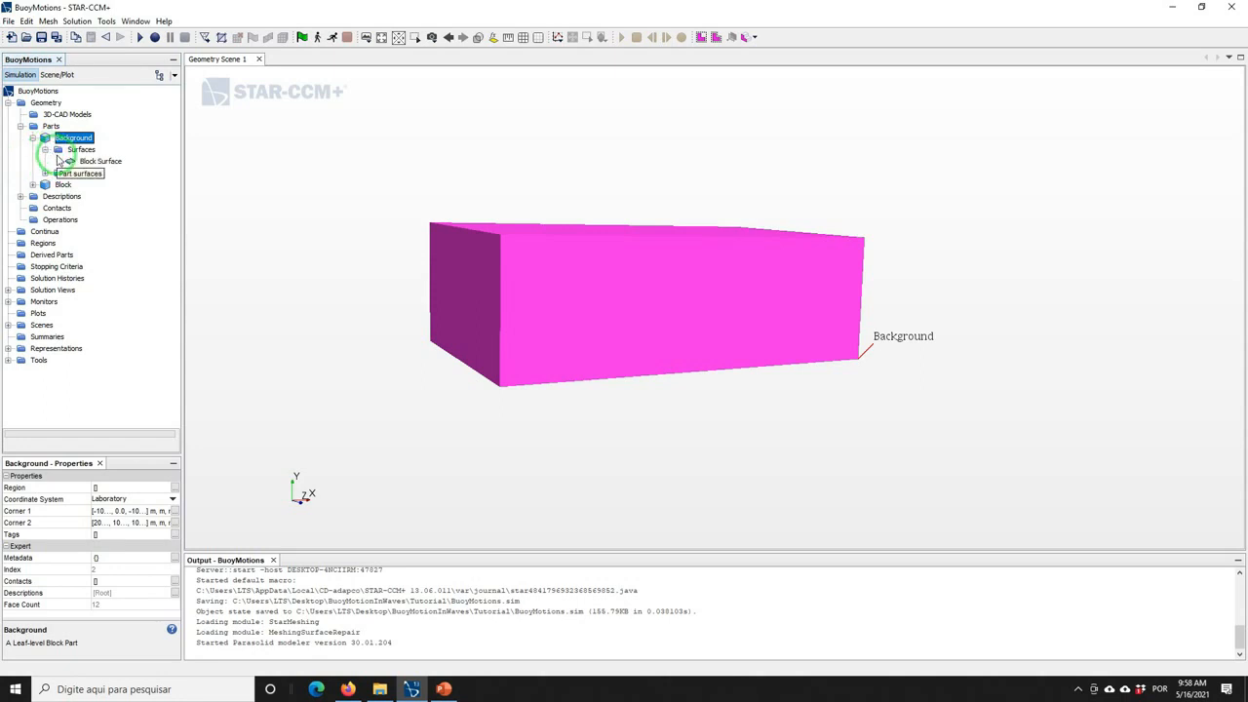
right_click(100, 160)
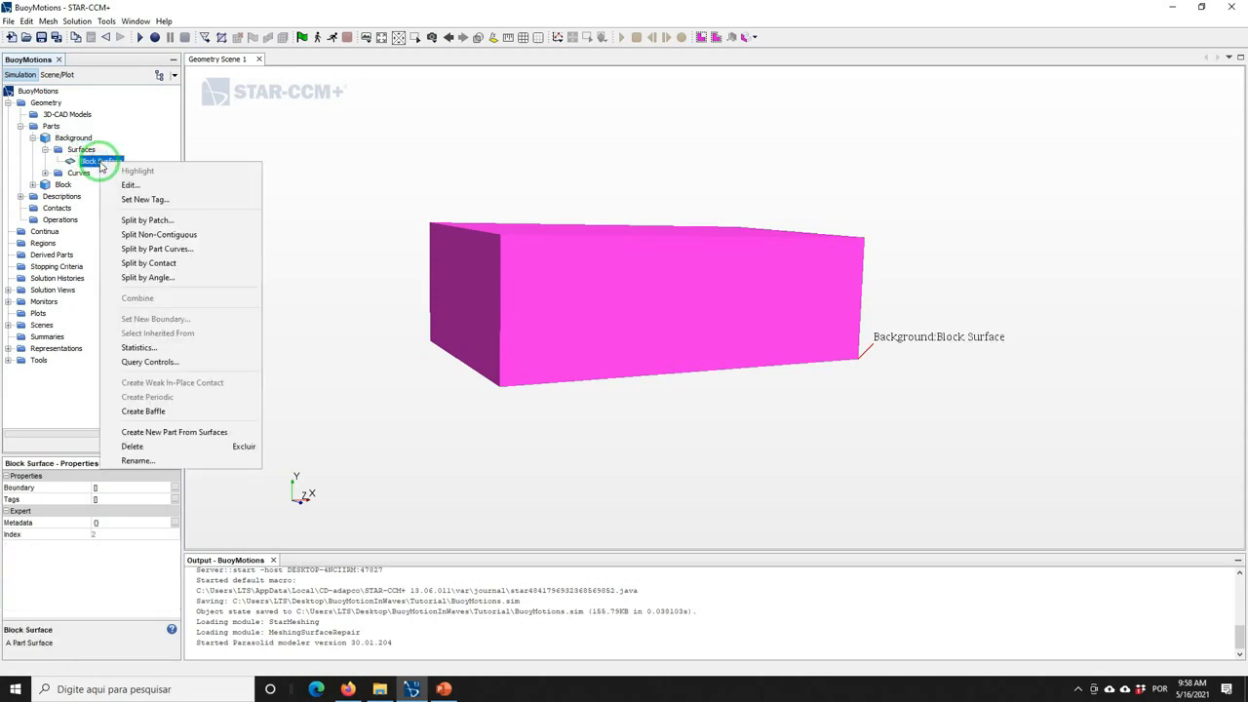
click(148, 220)
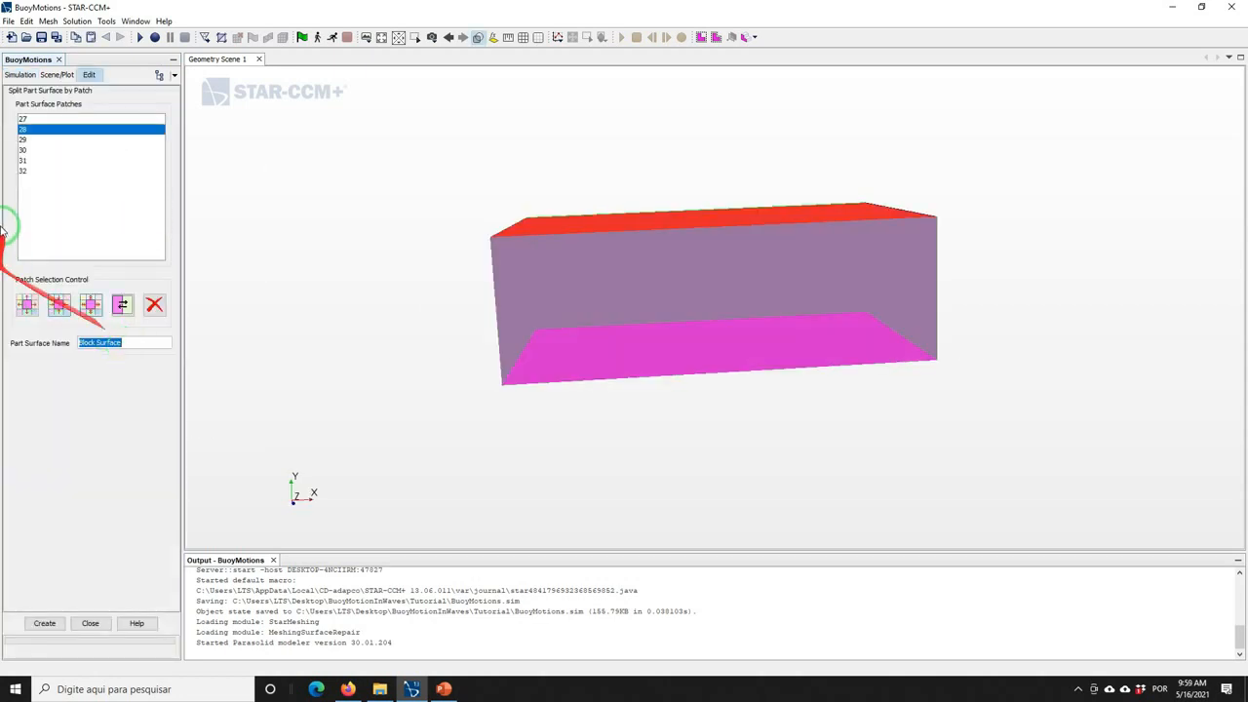
click(32, 129)
click(130, 343)
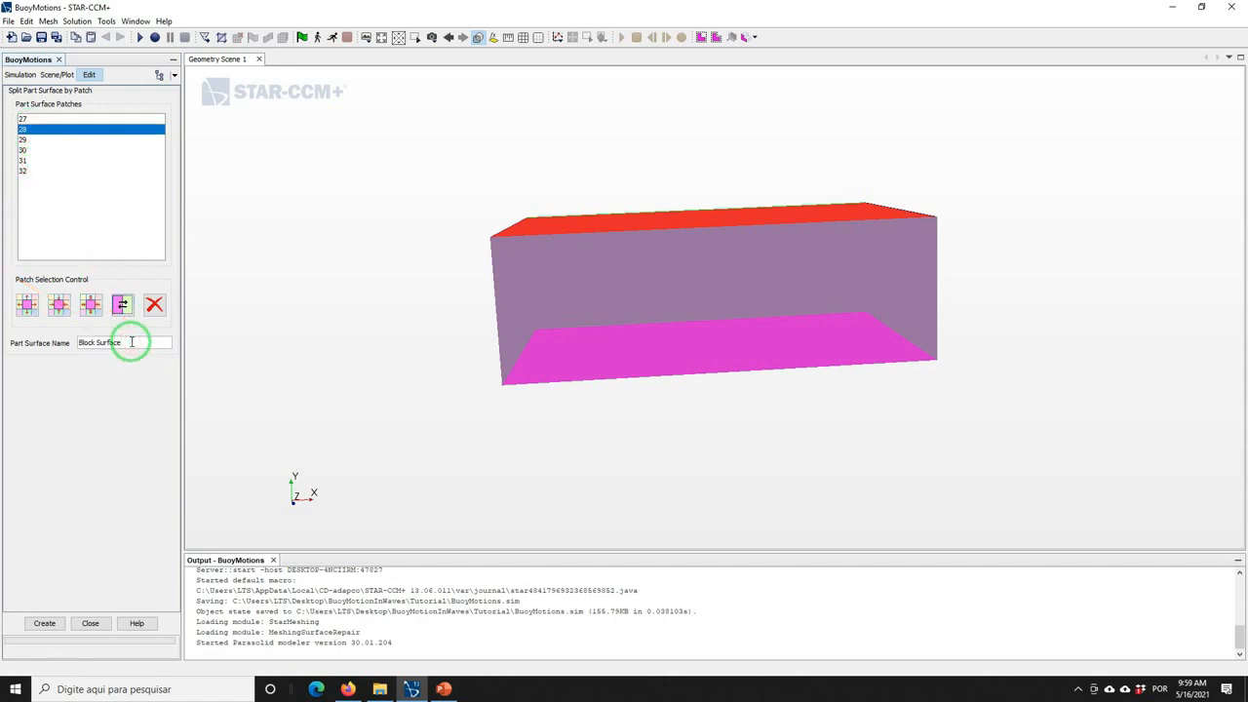
triple_click(131, 343)
text(Symmetry)
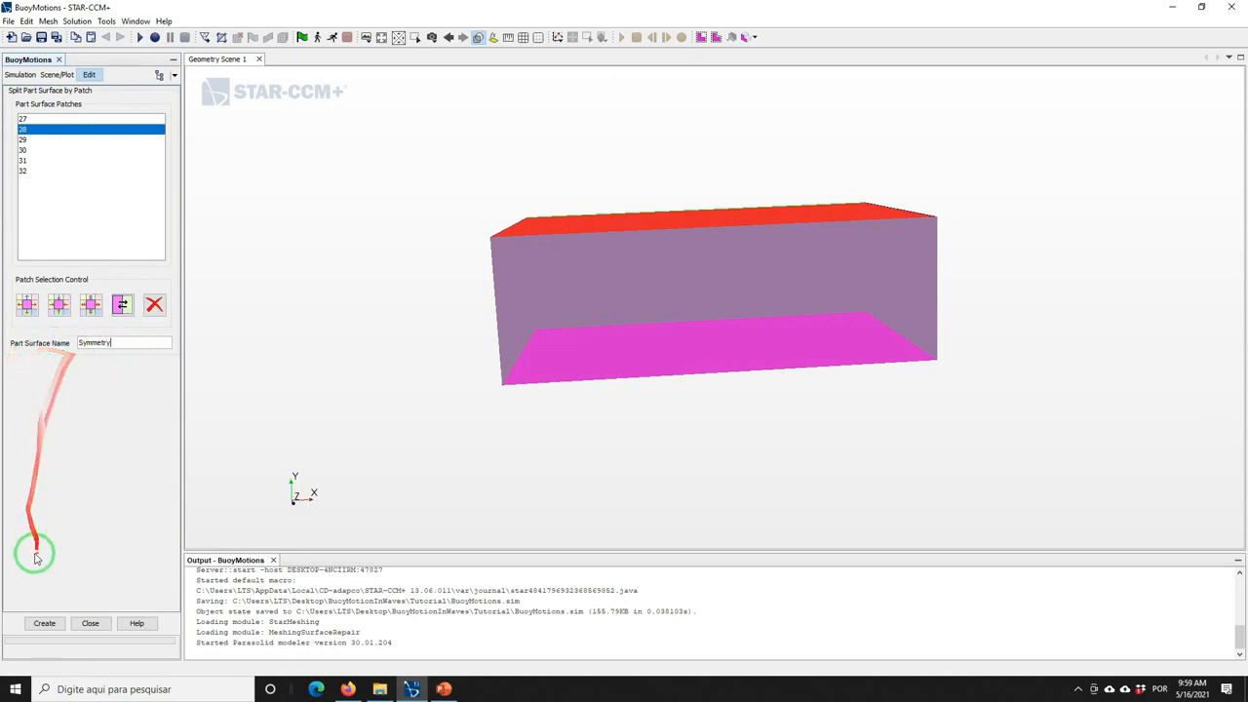
click(37, 624)
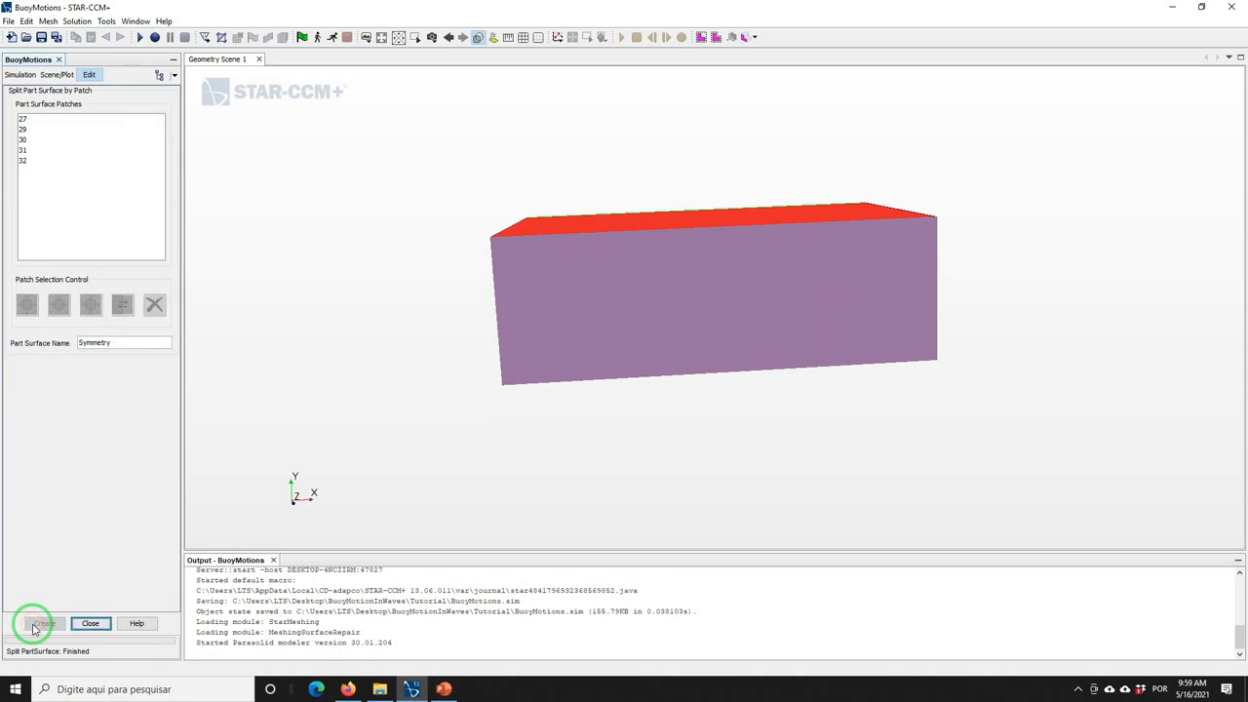
Split off patch 32, the end face at maximum X, as a surface named Outlet and finish the patch splitting
click(28, 160)
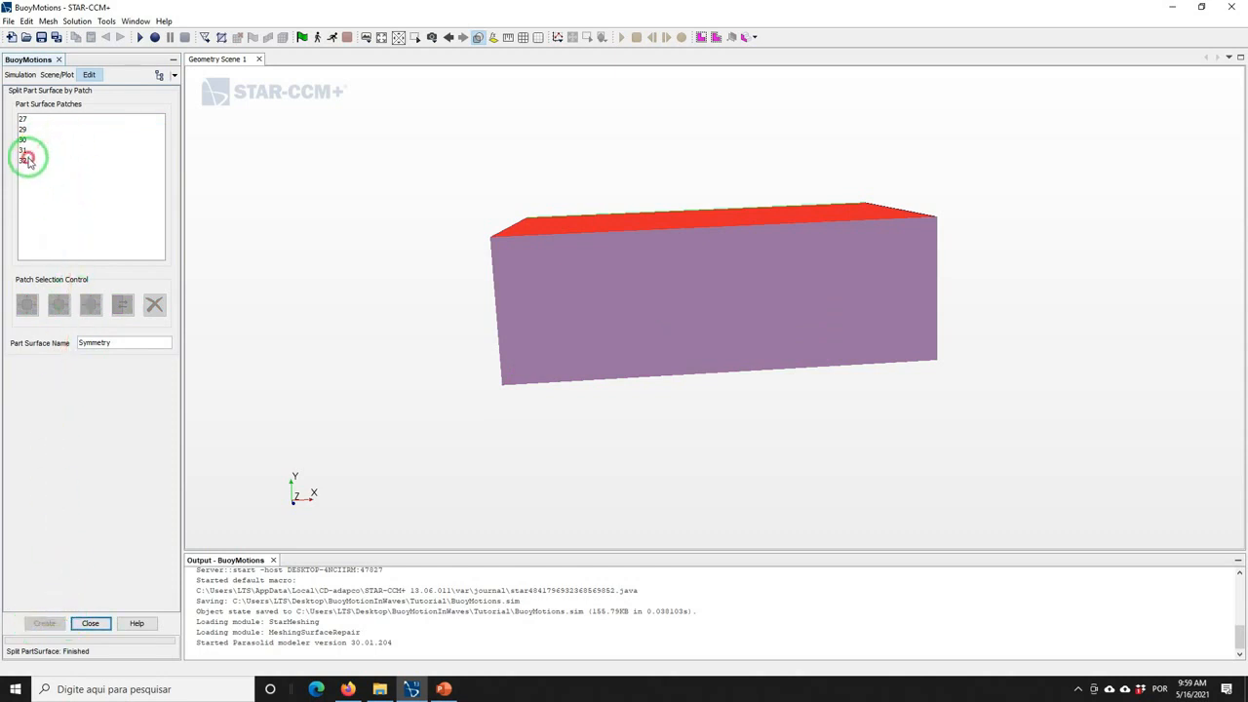
drag(772, 337, 788, 345)
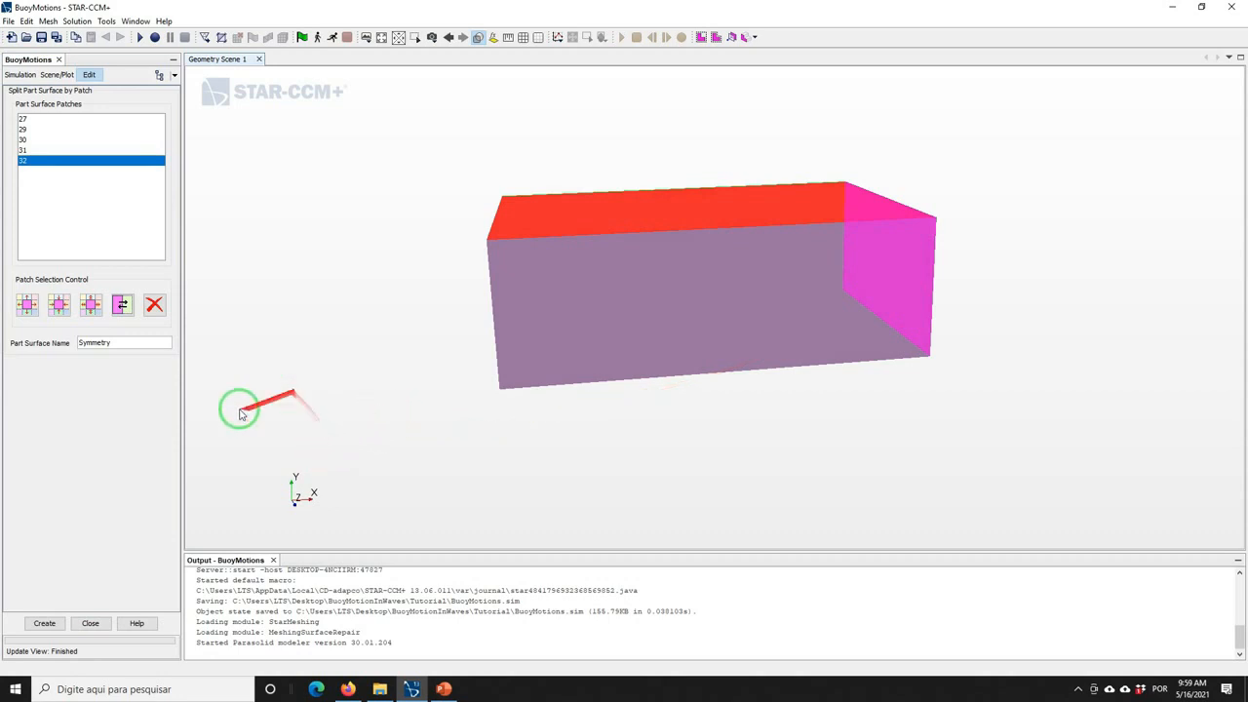
click(121, 343)
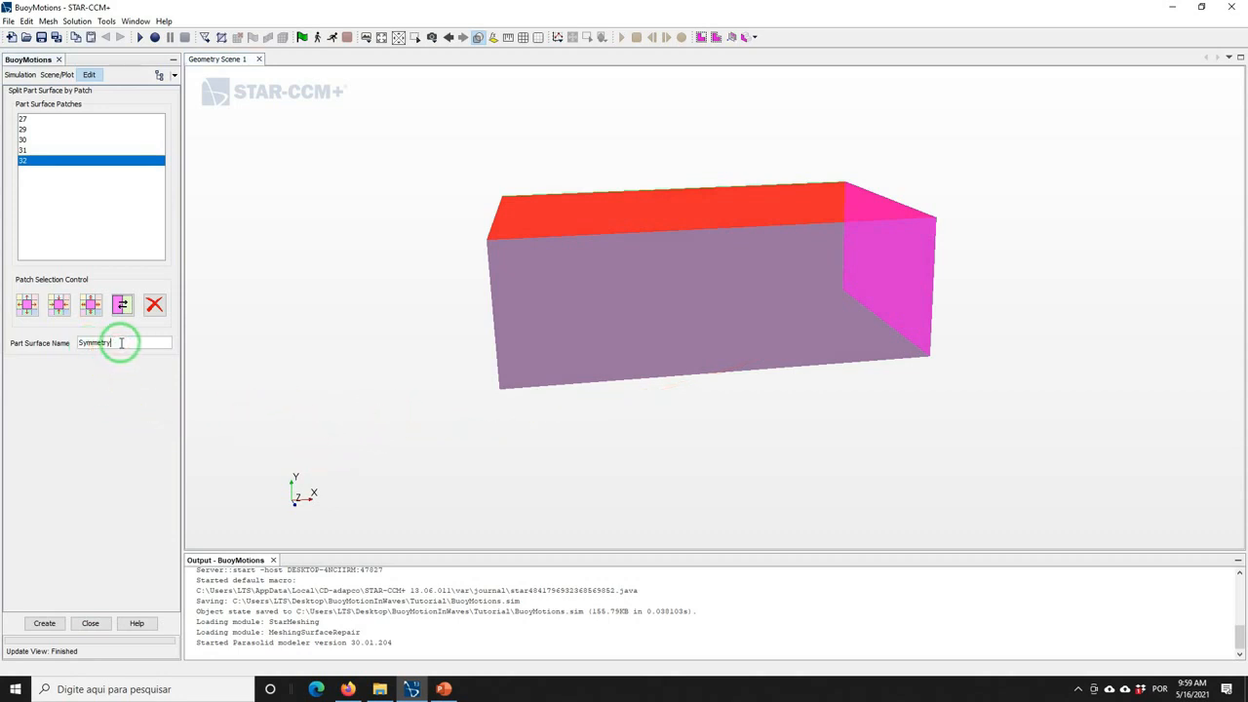
click(43, 346)
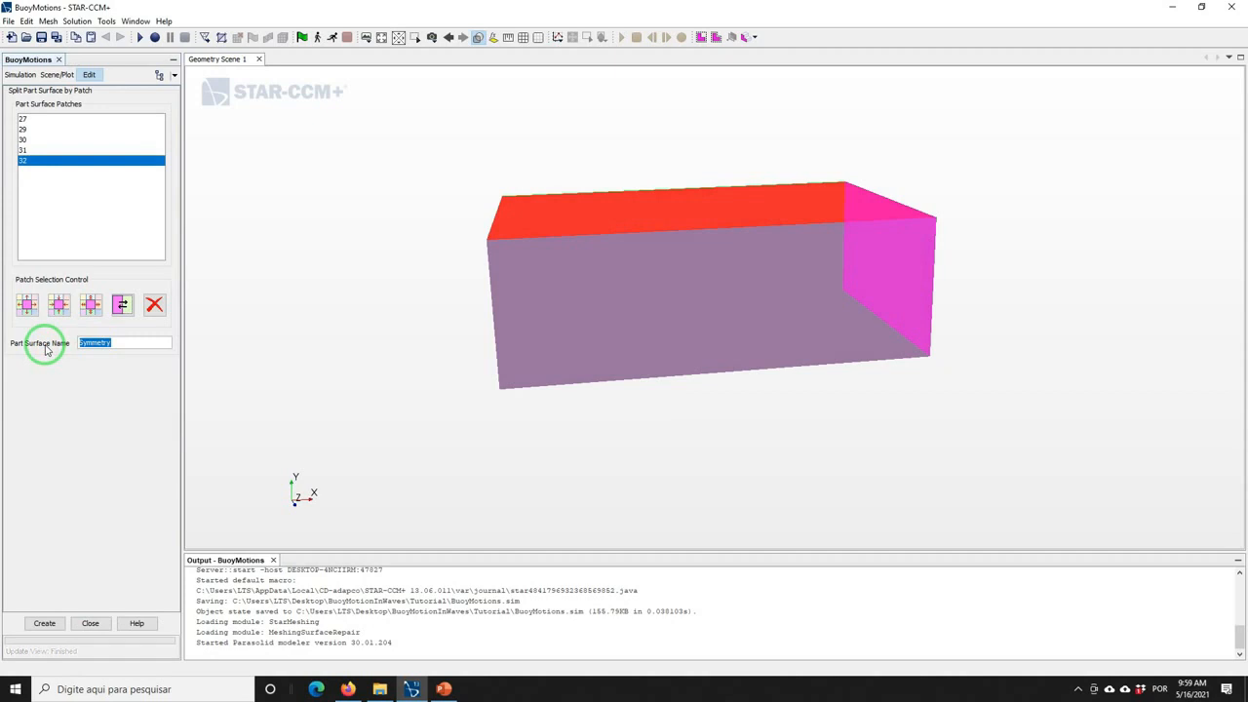
text(Outlet)
click(35, 624)
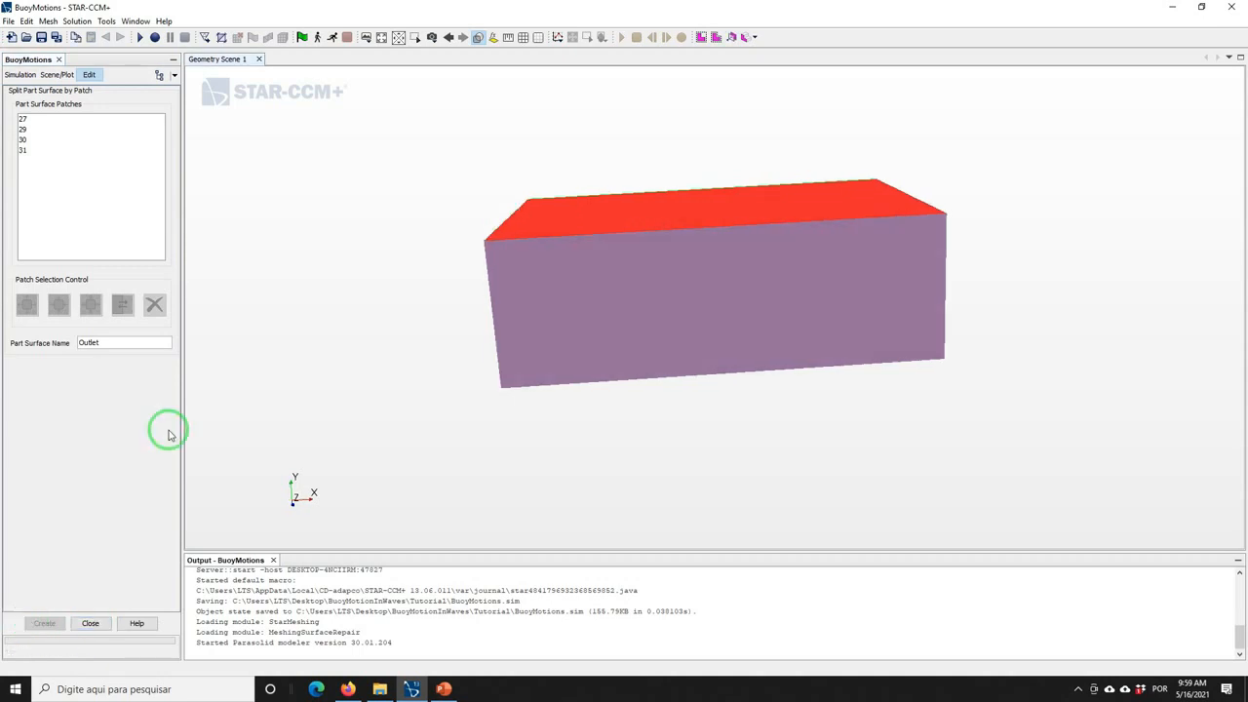
click(91, 624)
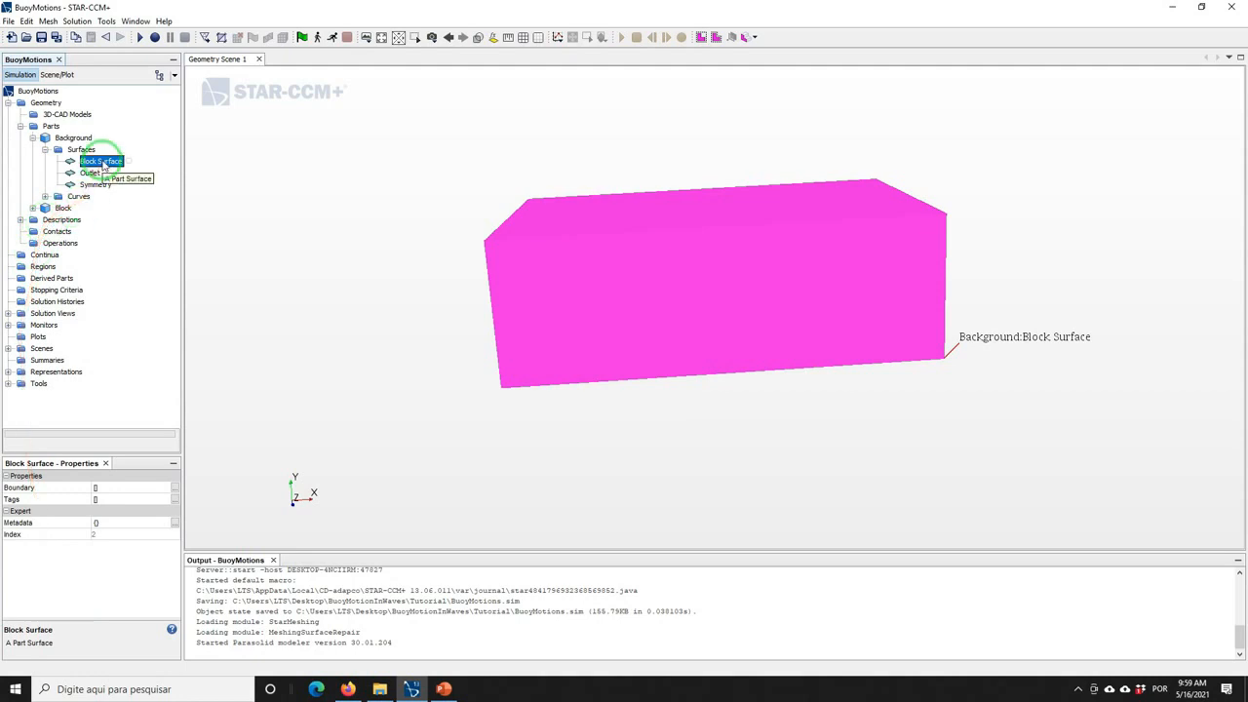
Rename the Background part's remaining Block Surface to Inlet and save the simulation
right_click(102, 164)
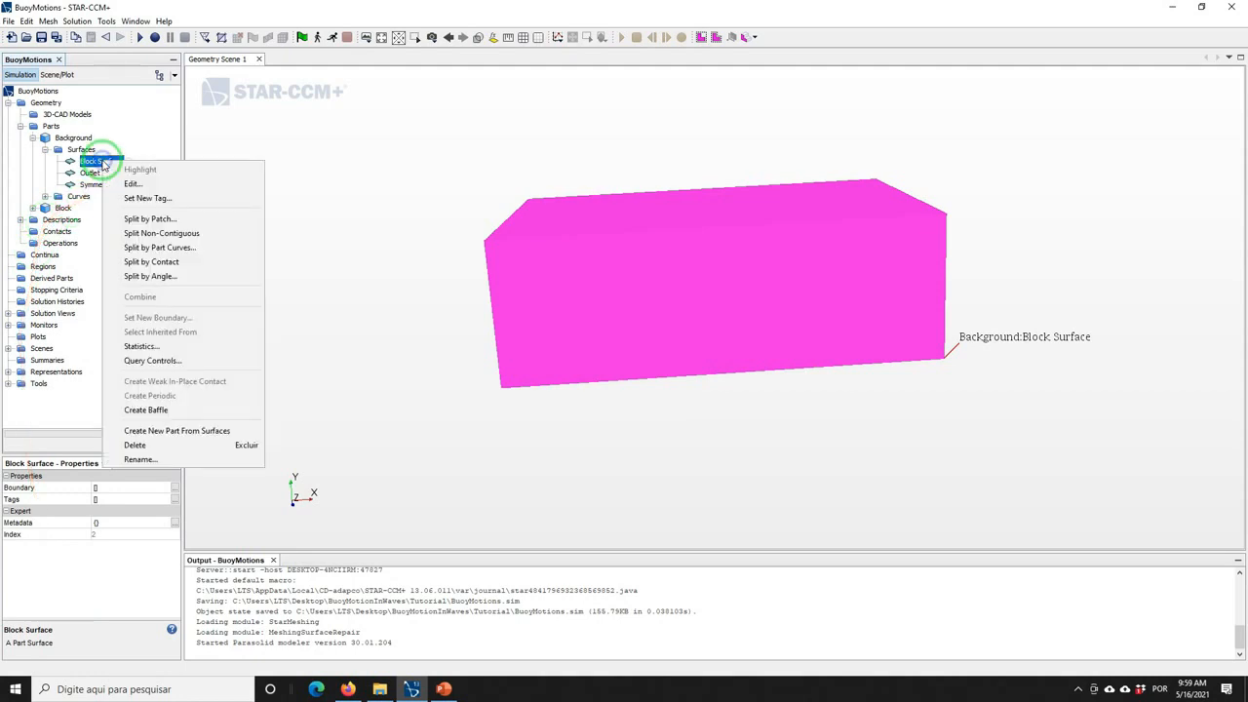
click(132, 452)
text(Inlet)
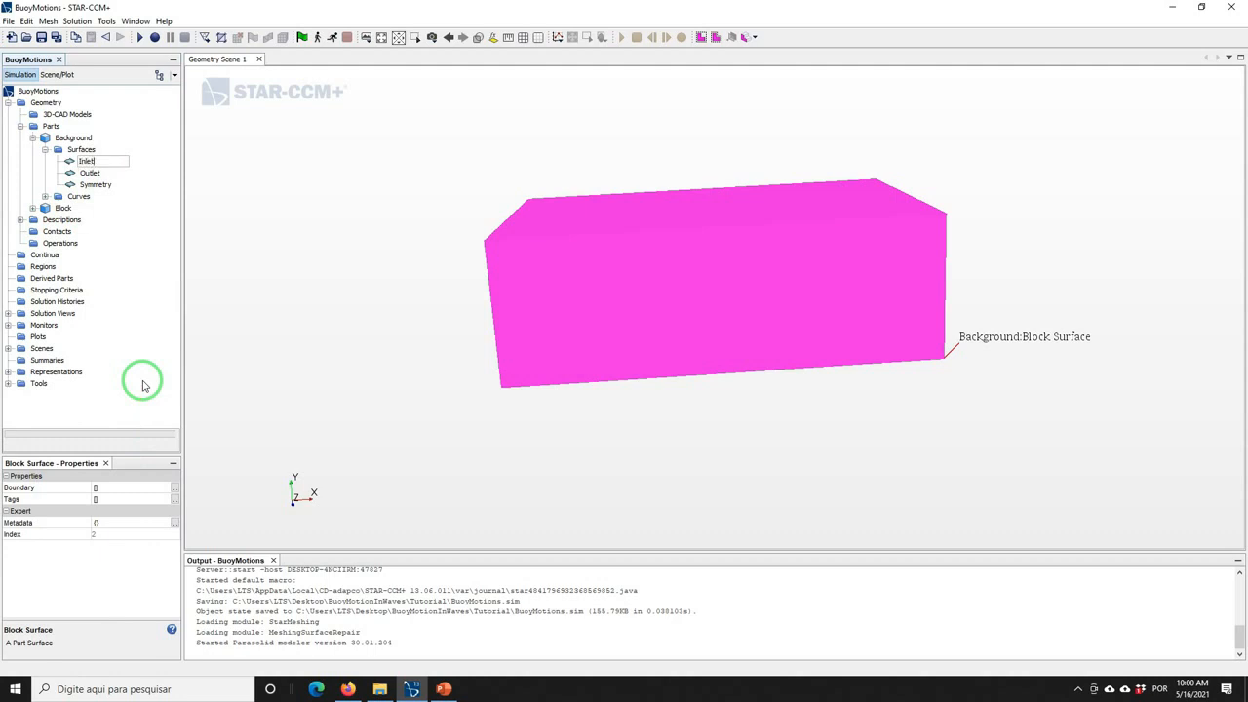
key(Return)
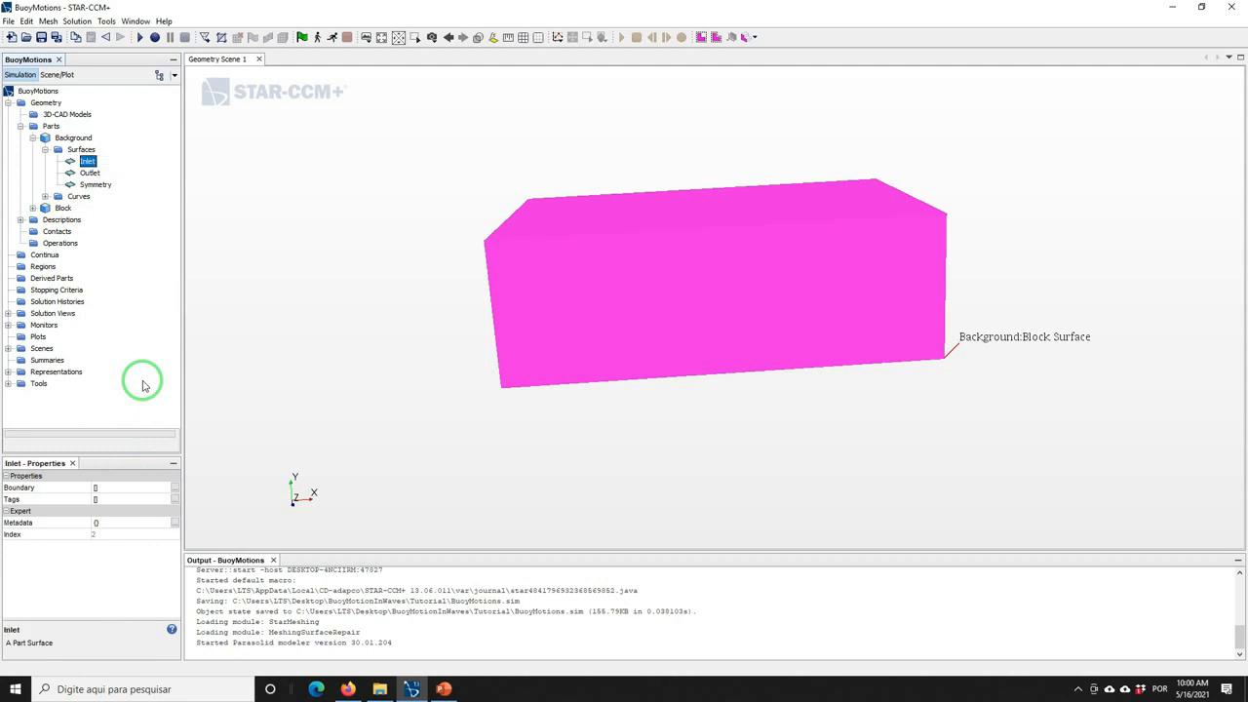
click(41, 37)
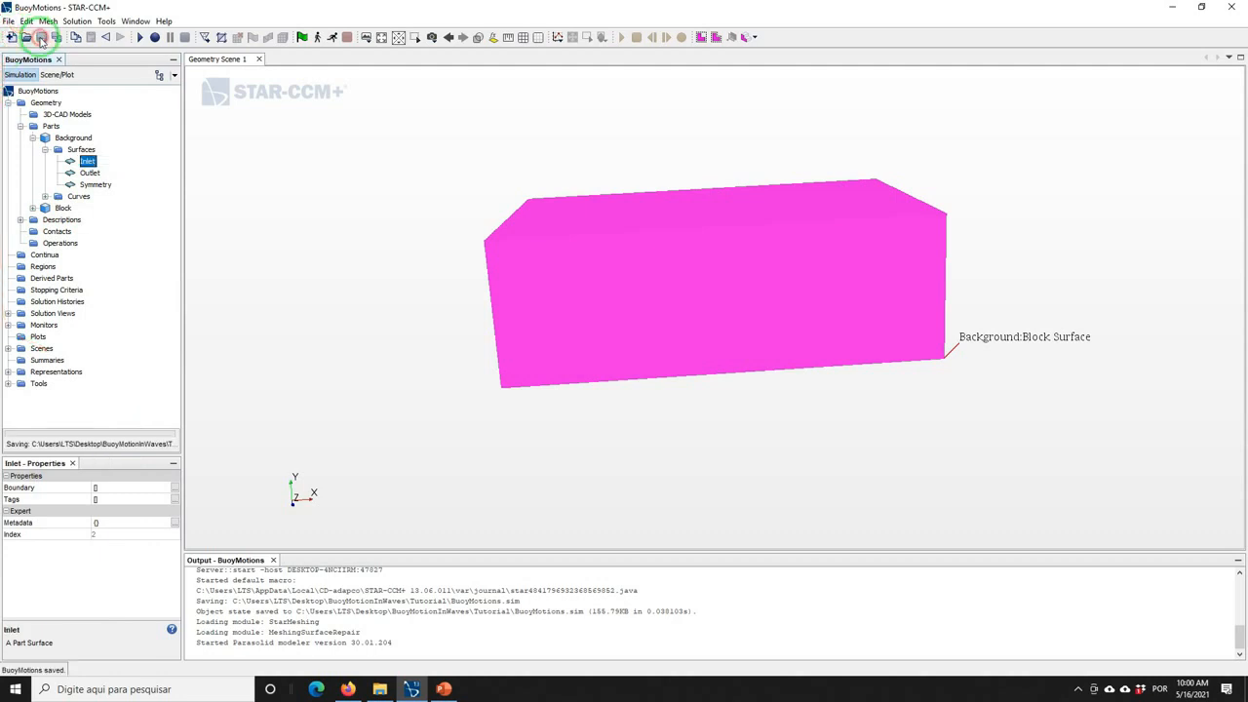
click(205, 208)
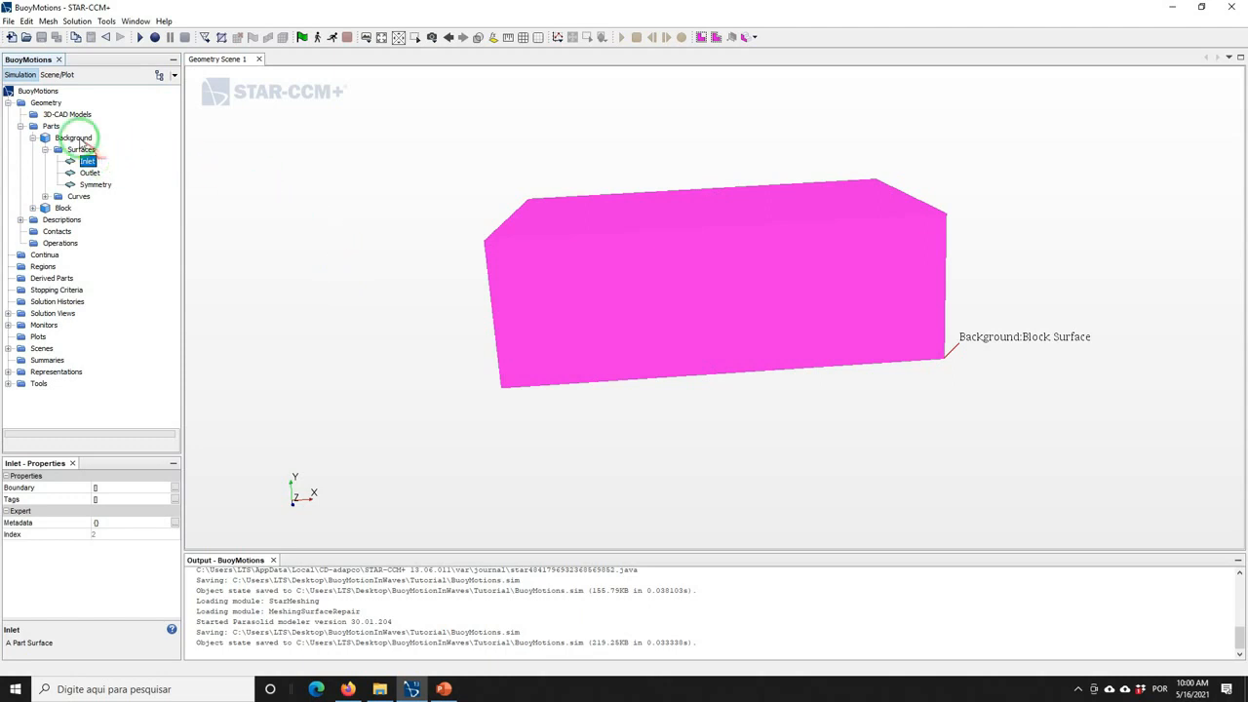
Duplicate the Block part and rename the copy IntialOverset
click(33, 138)
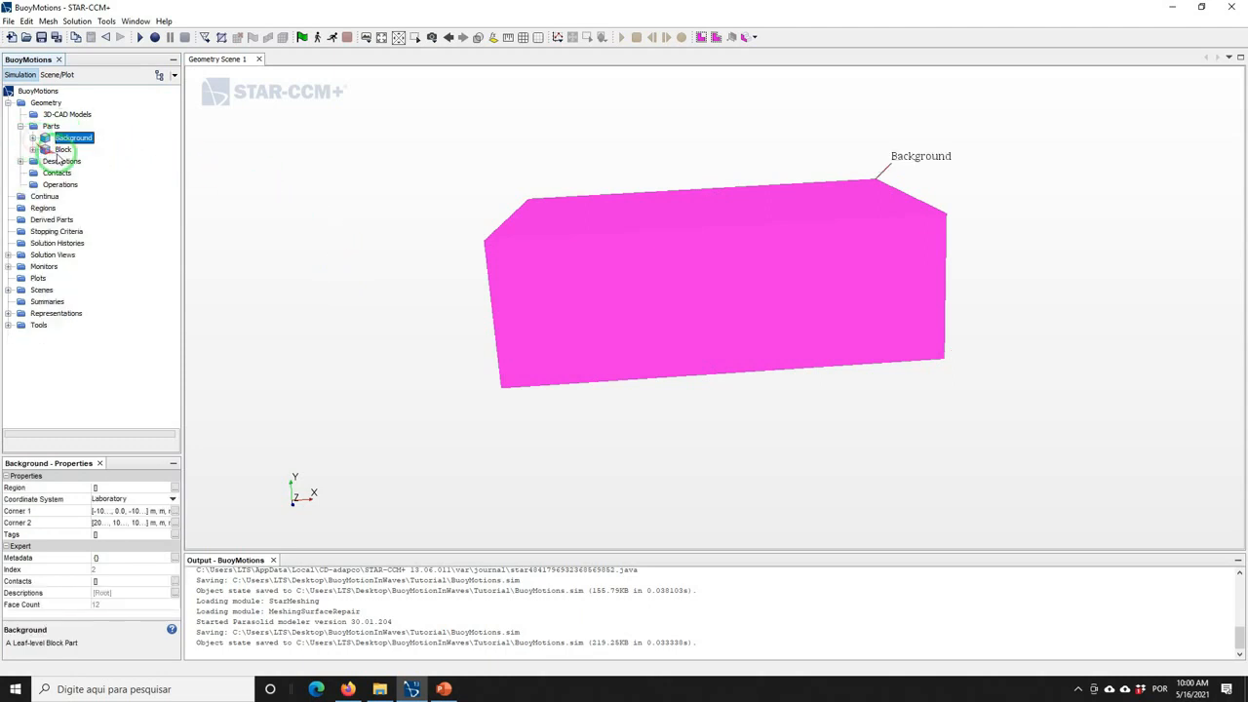
right_click(62, 152)
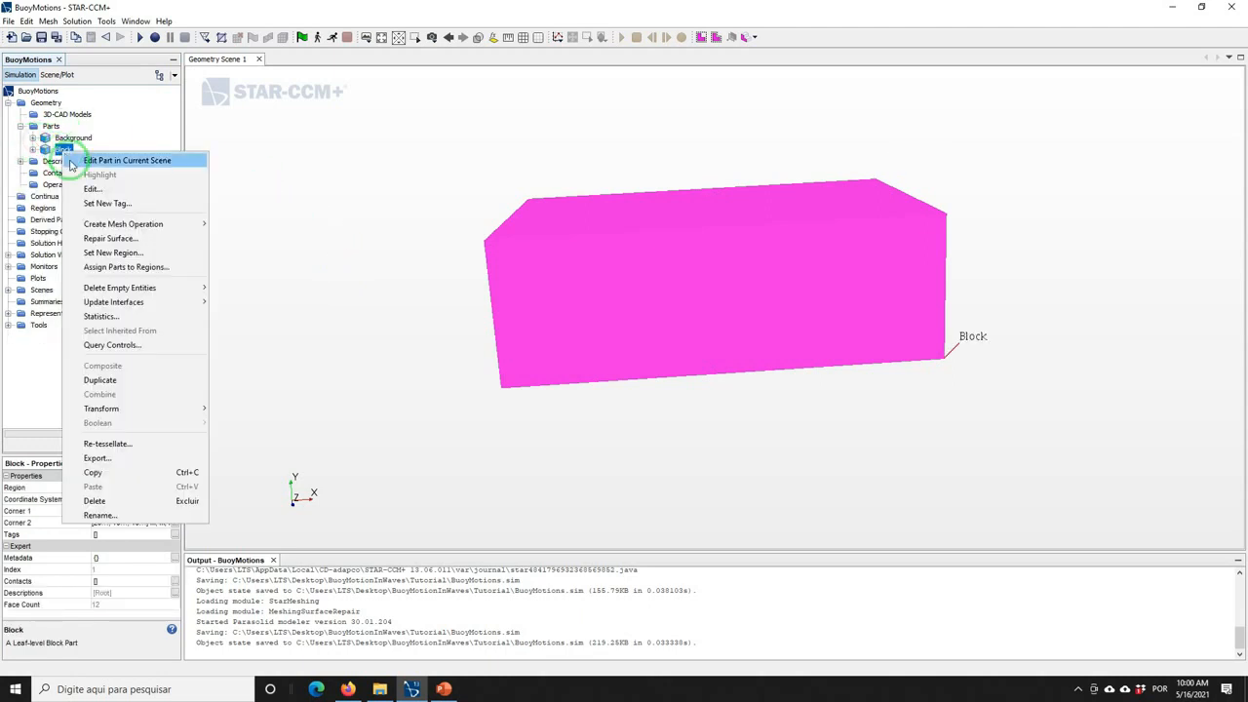
mouse_move(109, 410)
click(101, 381)
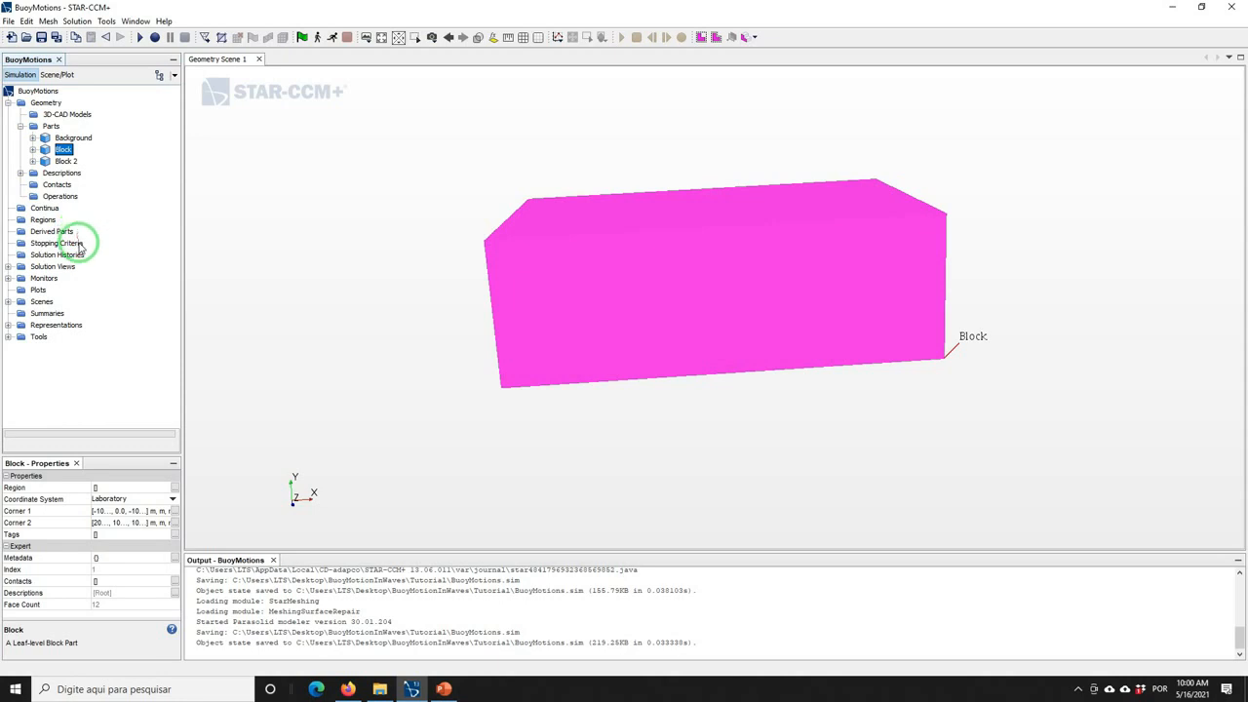
right_click(66, 162)
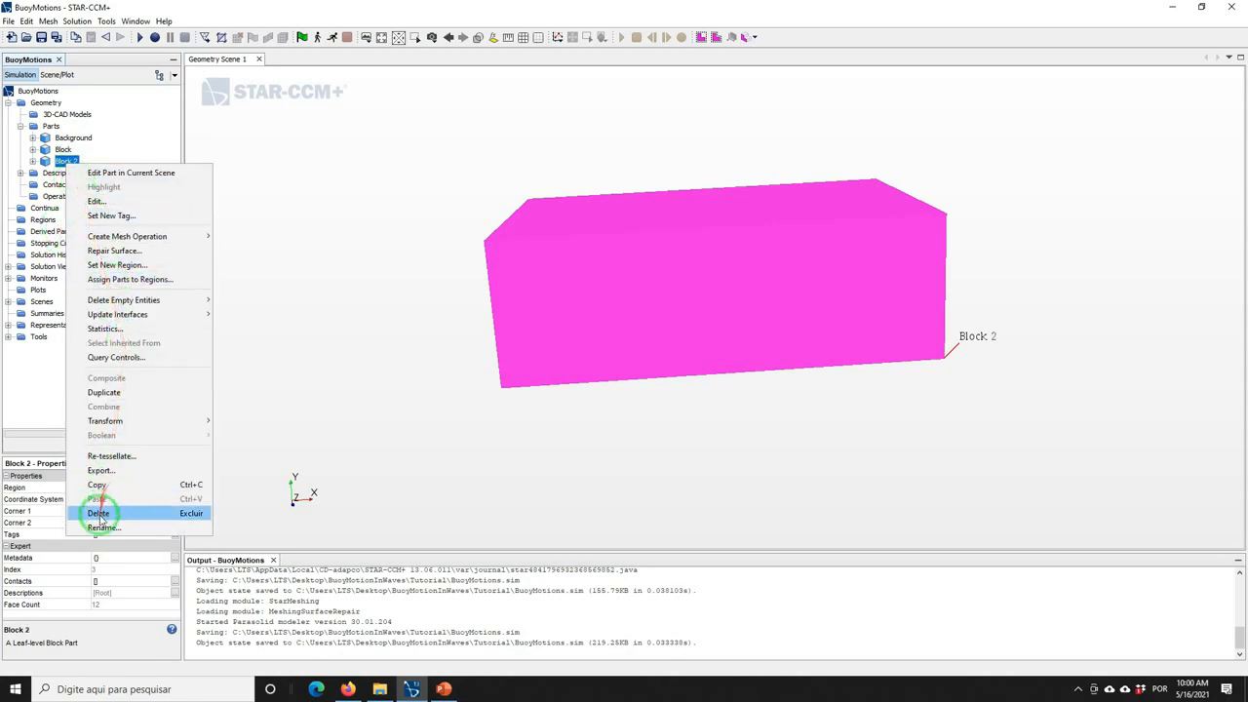
click(101, 528)
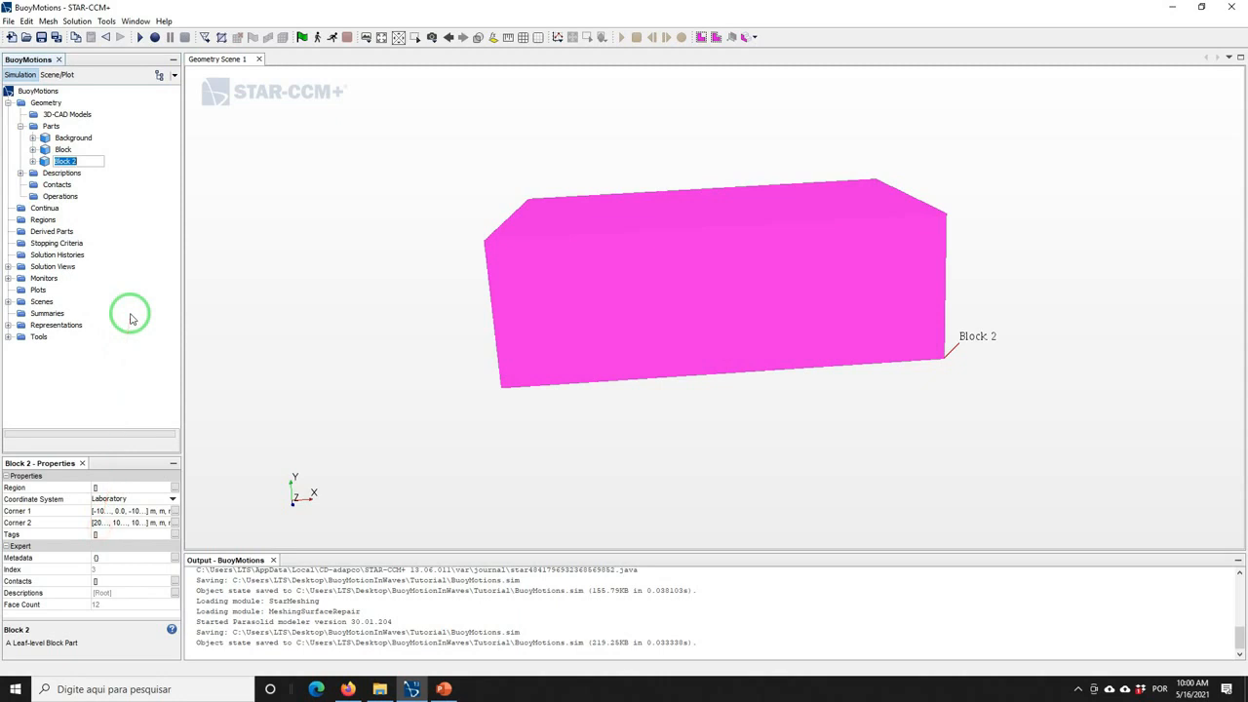
text(Inl)
text(tial)
text(Overset)
key(Return)
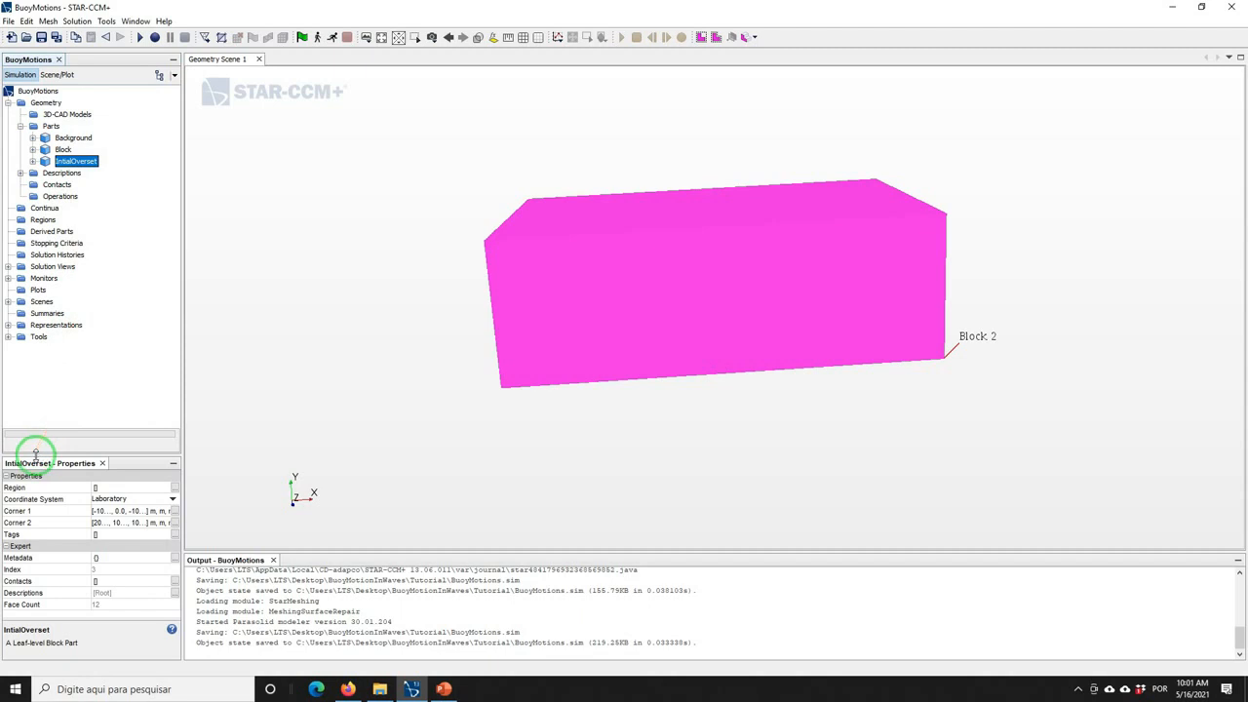
Set Corner 1 of the IntialOverset block to X 3 m, Y 0 m, Z -3 m
click(208, 415)
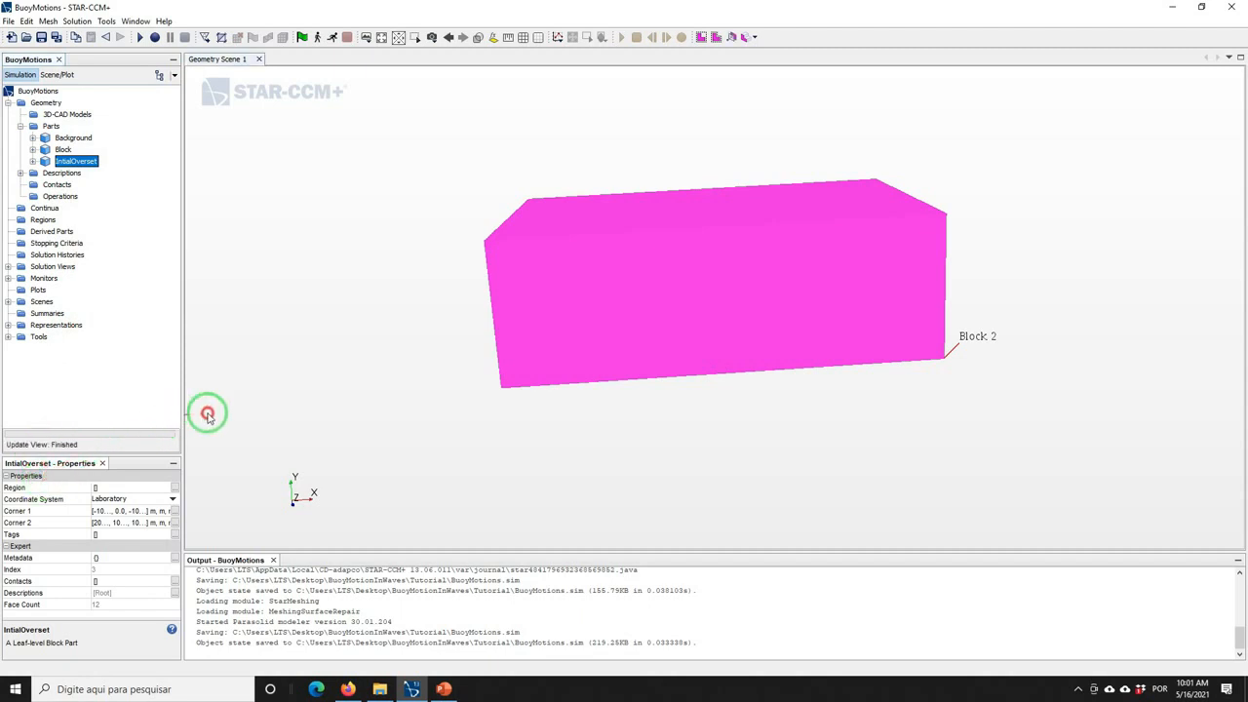
drag(181, 404, 244, 404)
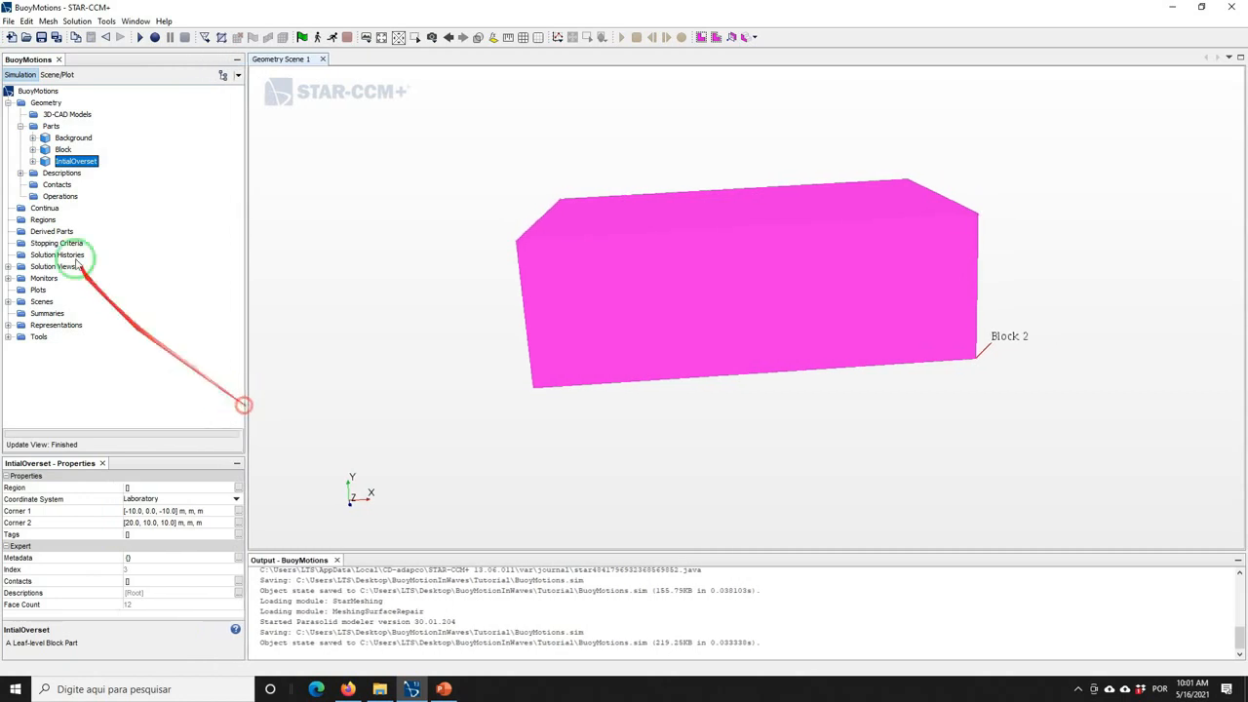
click(144, 511)
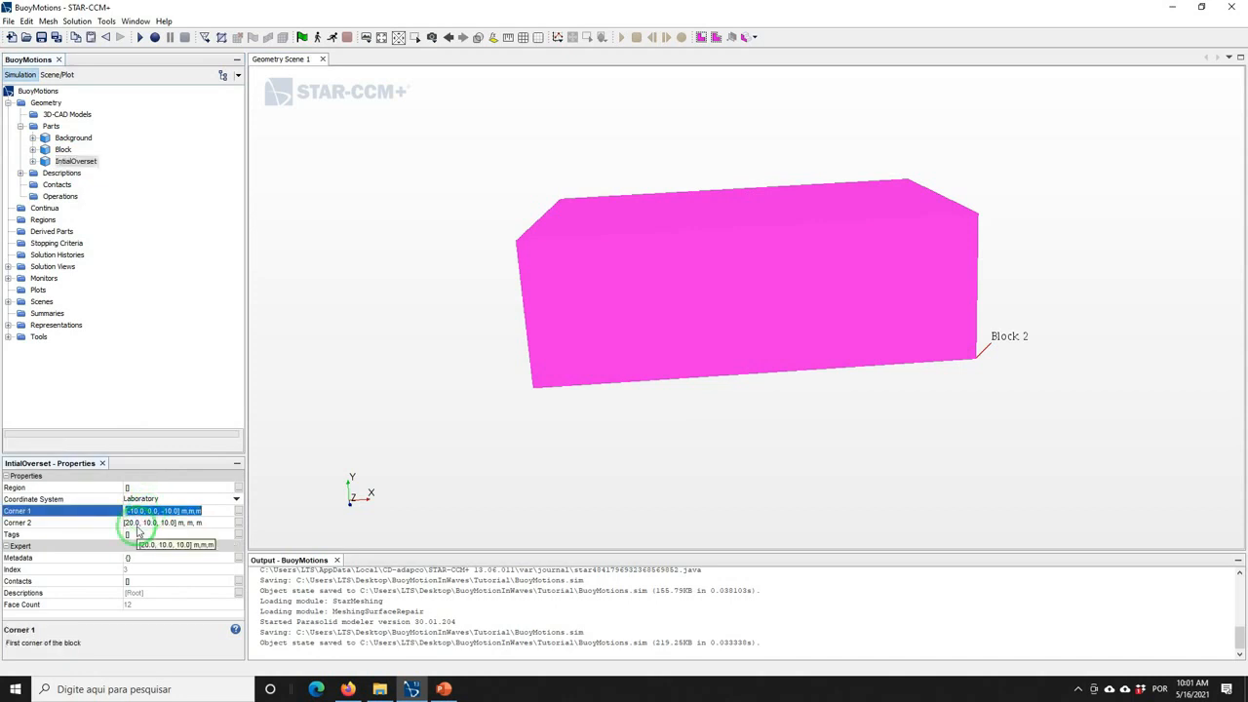
text(3.0 )
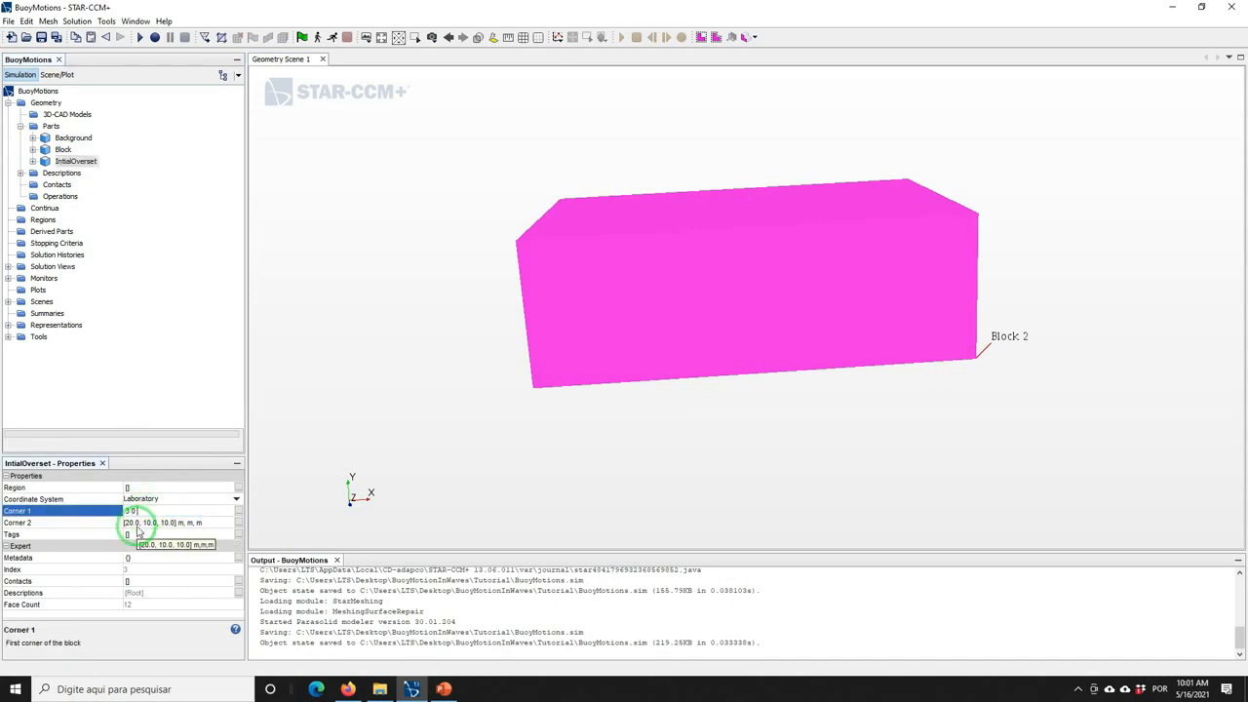
text(03)
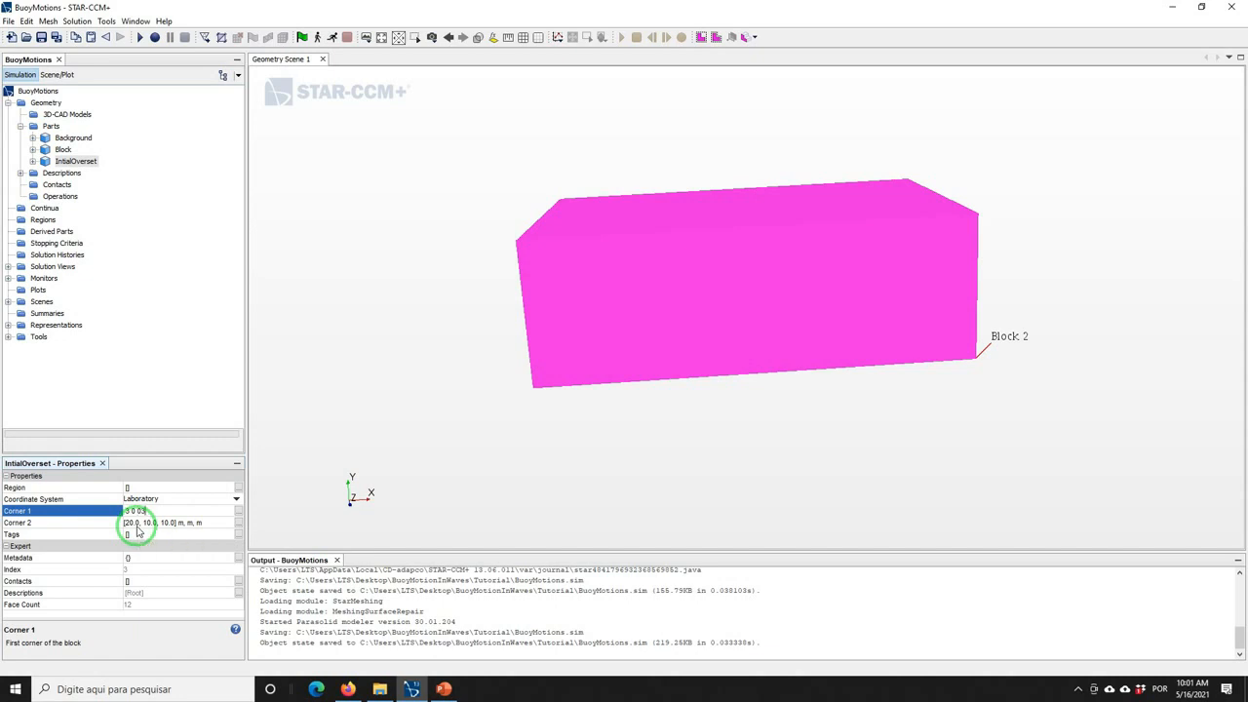
key(BackSpace)
key(BackSpace)
text(-3)
key(Return)
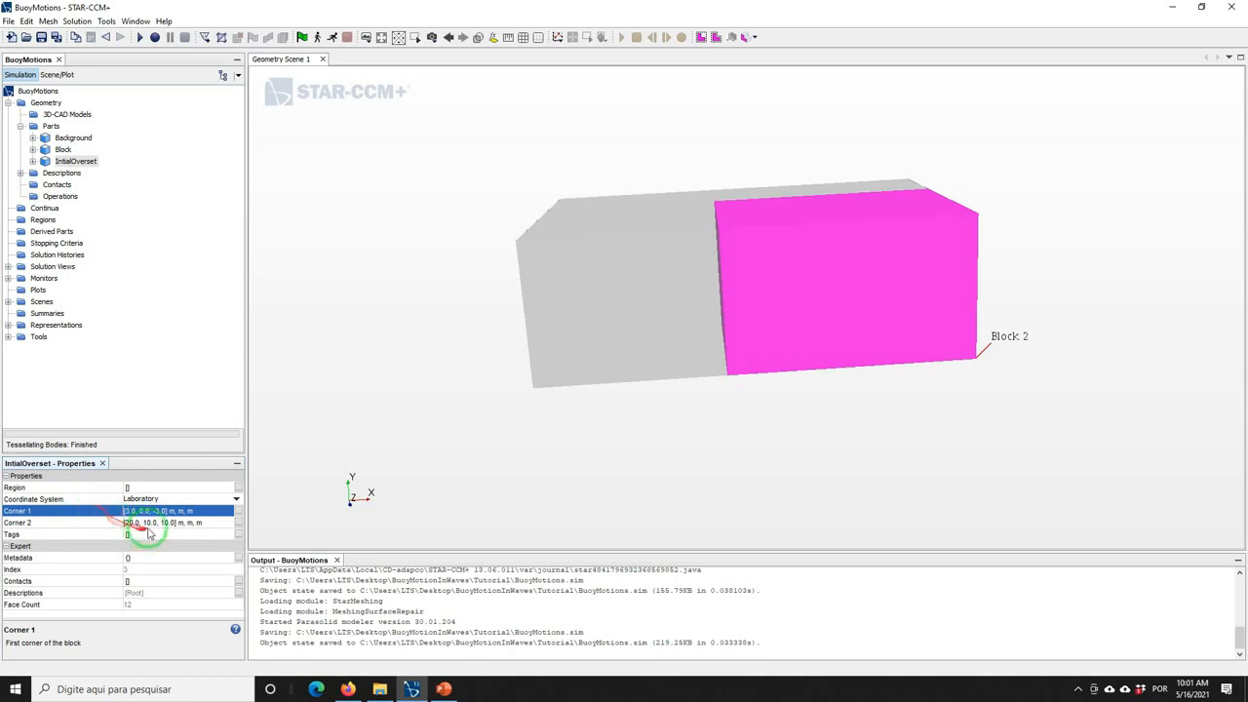
Set Corner 2 of the IntialOverset block to X 7 m, Y 2 m, Z 3 m
click(159, 524)
text(7)
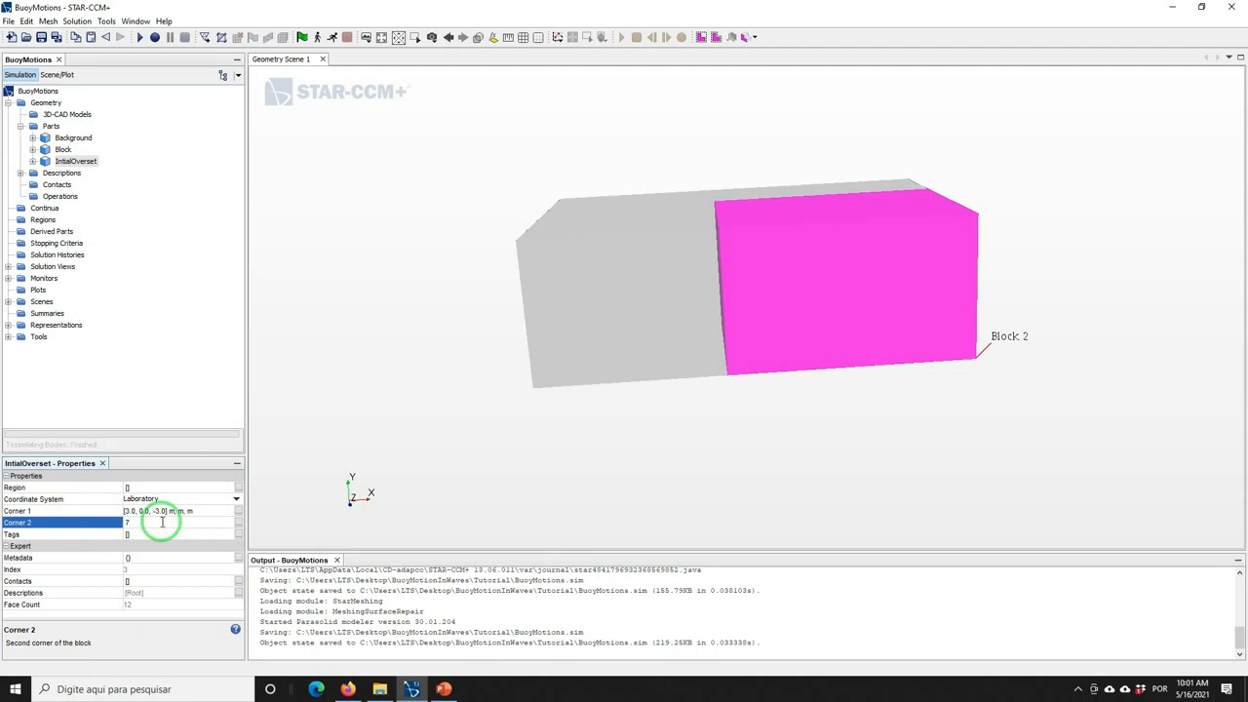
text( 2 3)
key(Return)
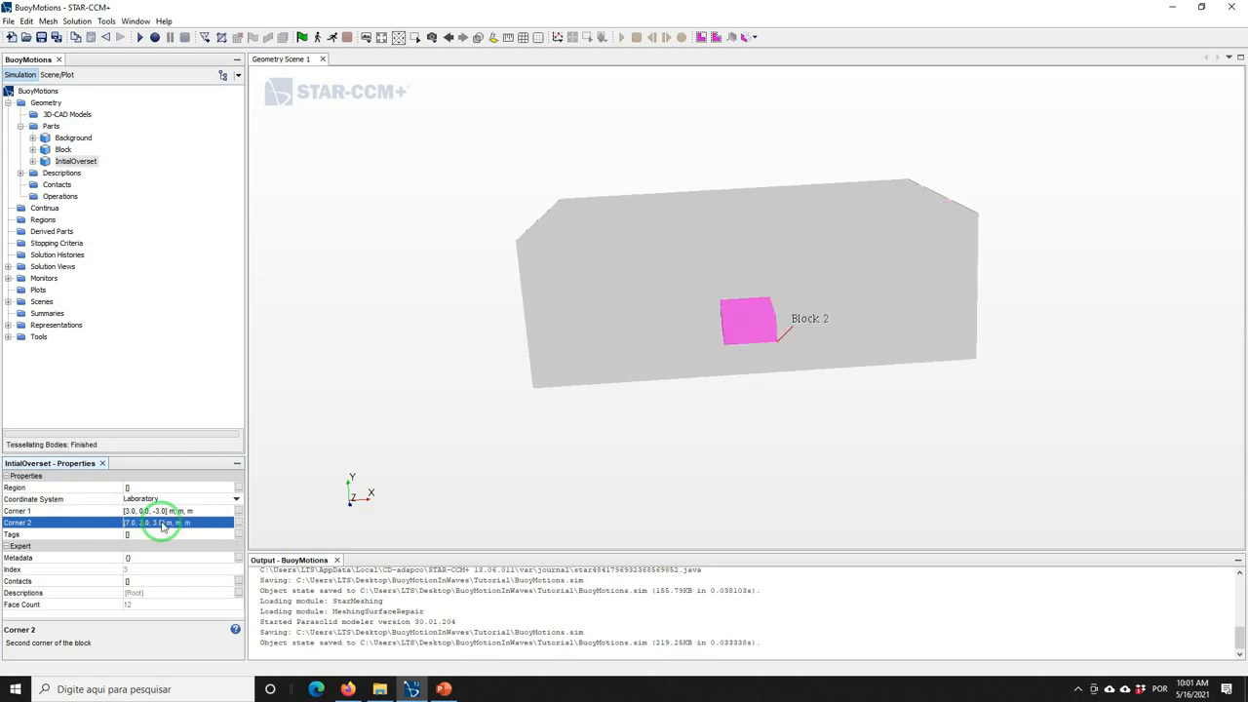
click(230, 366)
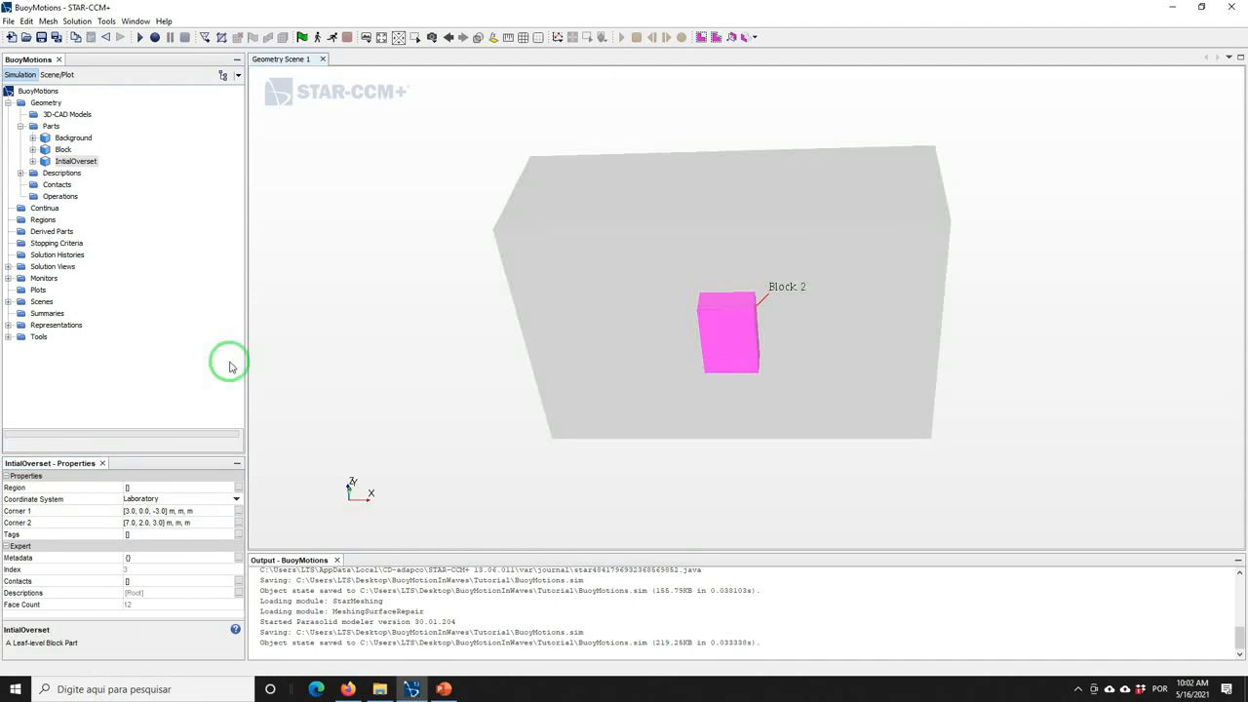
Start a new cylinder shape part under the geometry Parts, with its start coordinate at X 5 m and Z -2 m
right_click(49, 128)
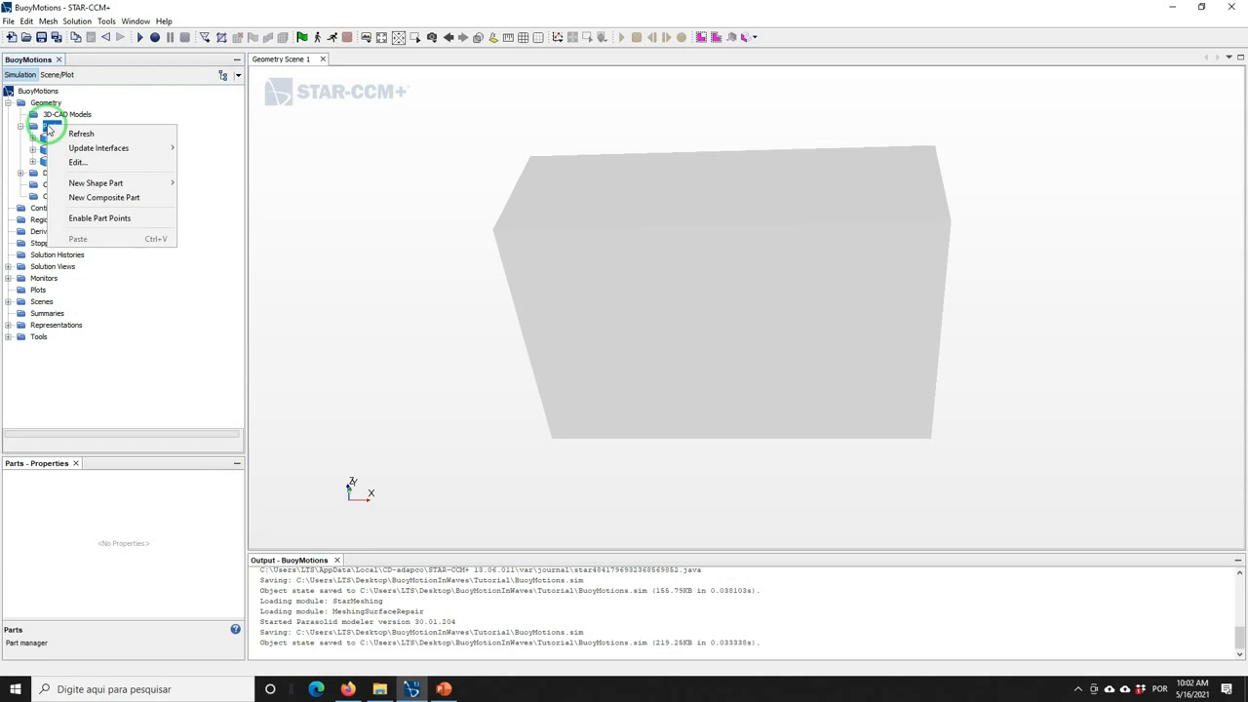
click(134, 186)
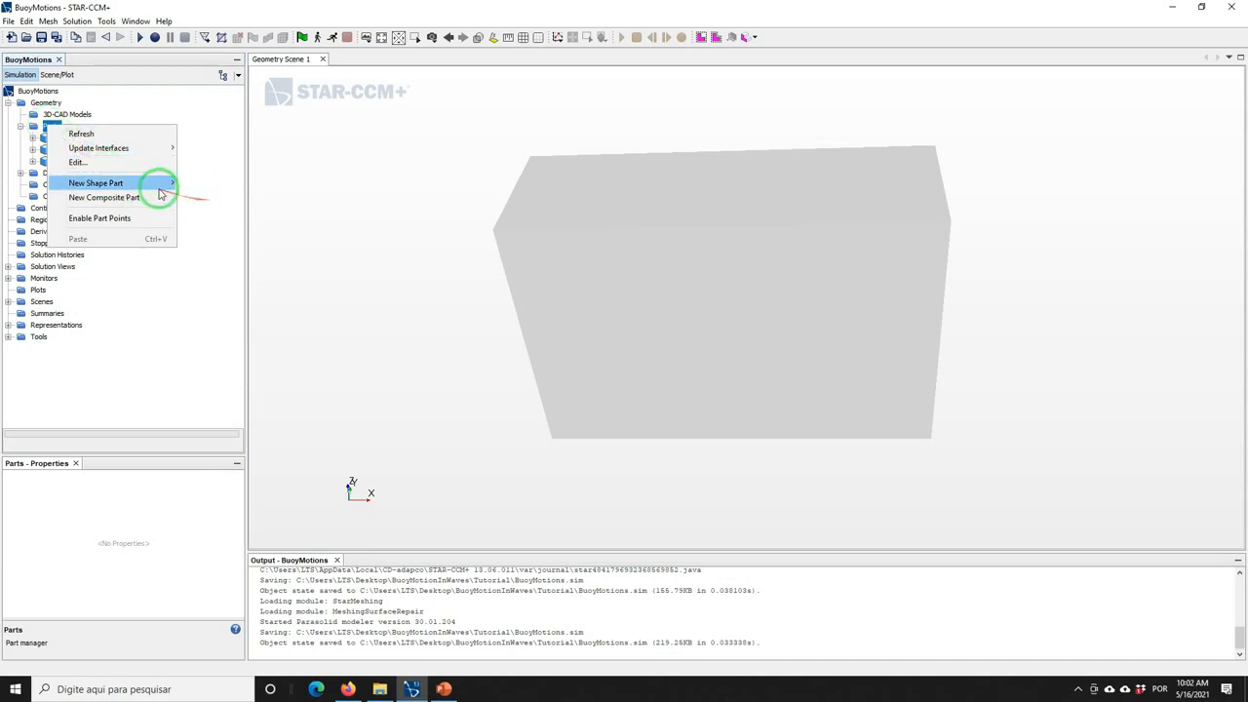
mouse_move(156, 183)
click(211, 212)
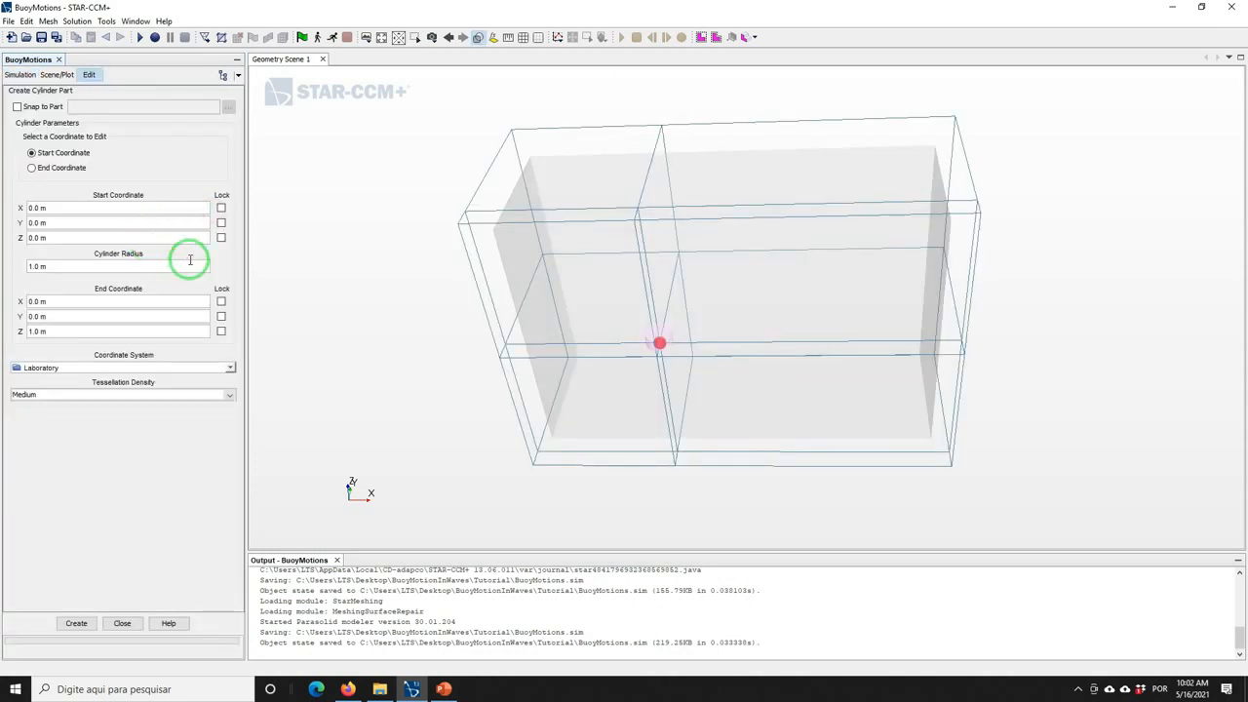
double_click(62, 210)
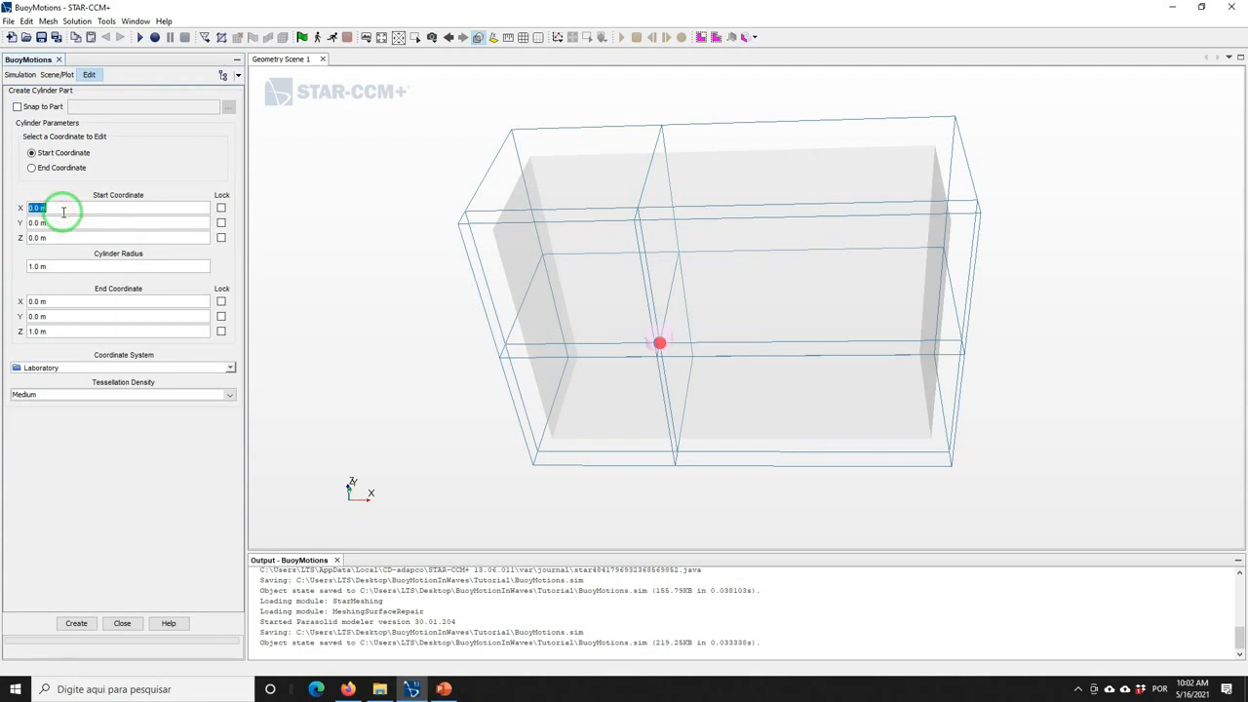
text(5)
key(Tab)
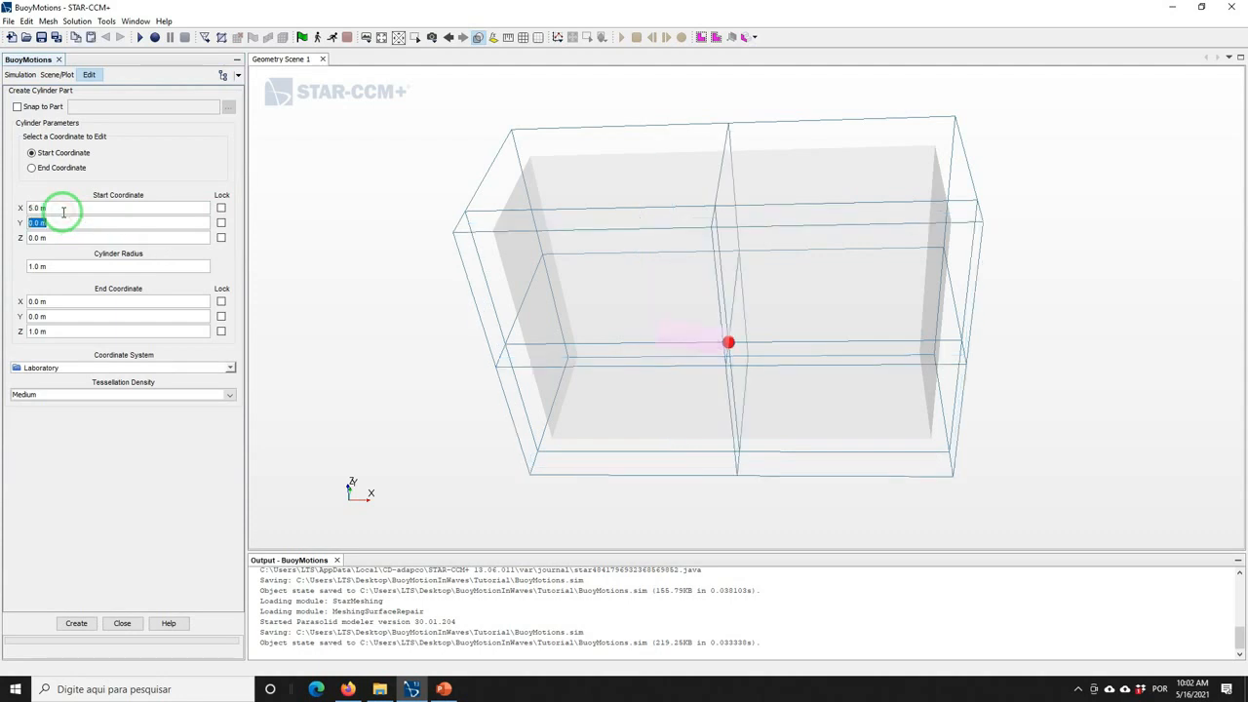
key(Tab)
text(-2)
key(Return)
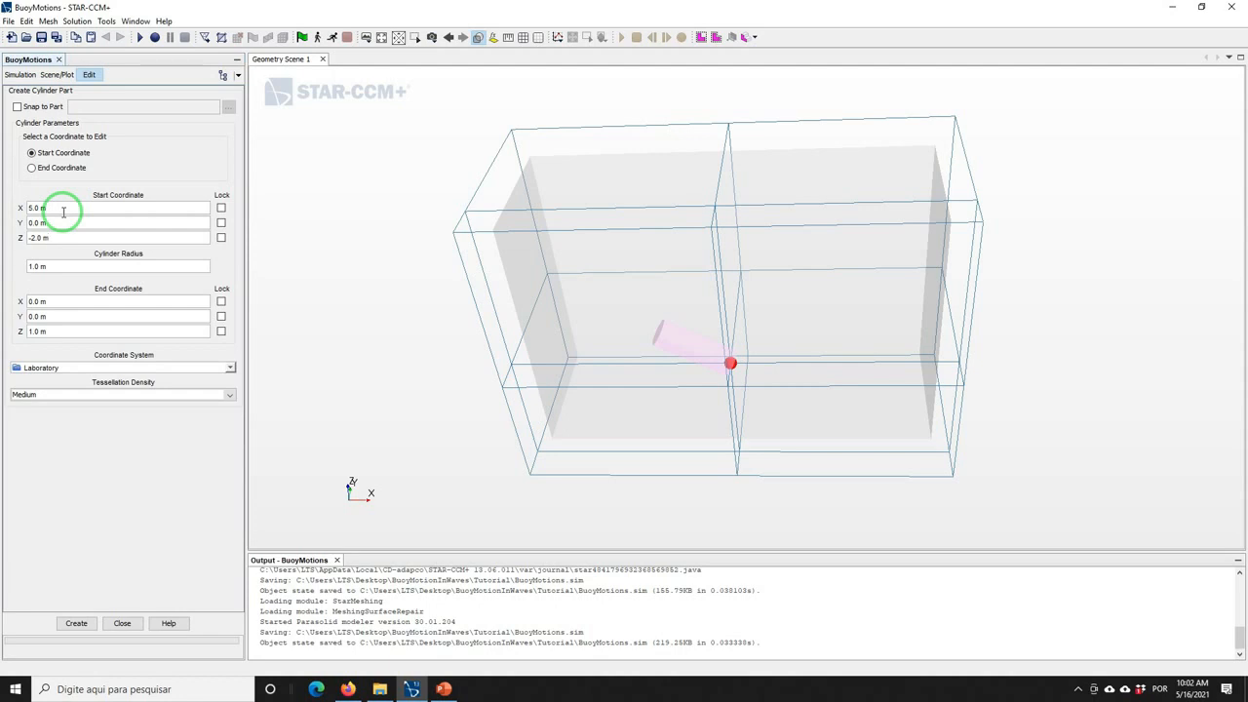
Set the cylinder's end coordinate to X 5 m and Z 2 m
click(46, 301)
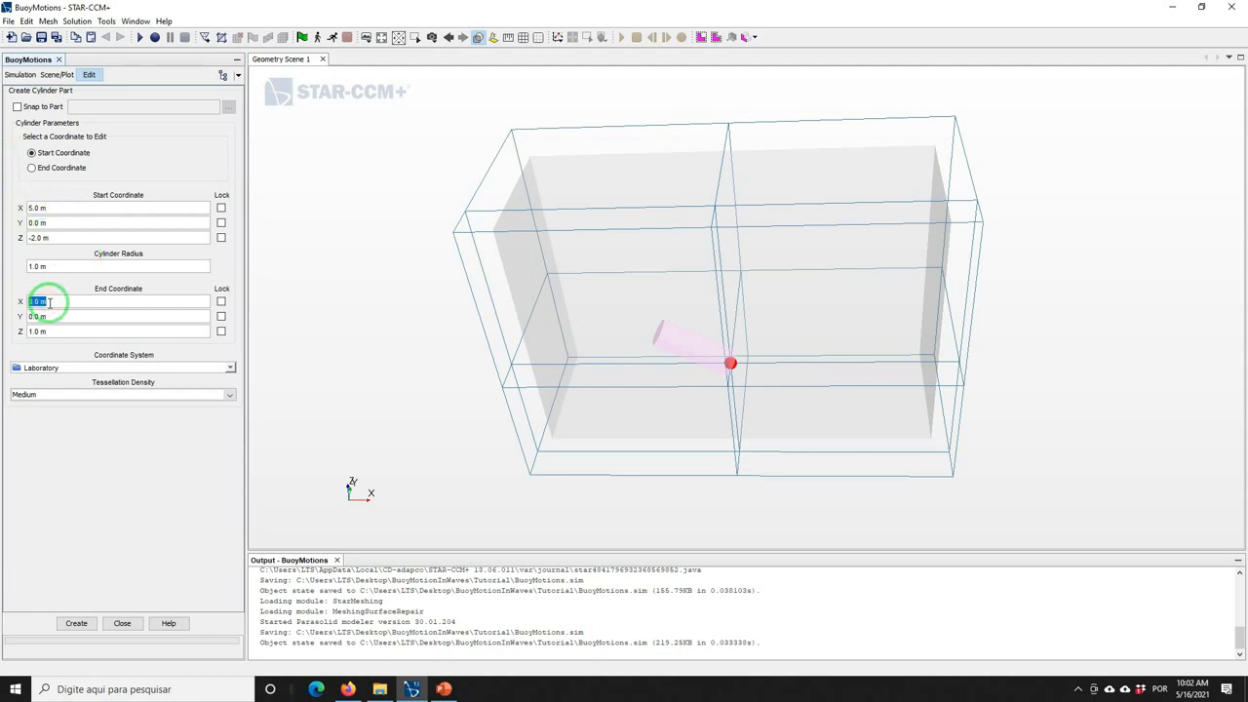
text(5)
key(Return)
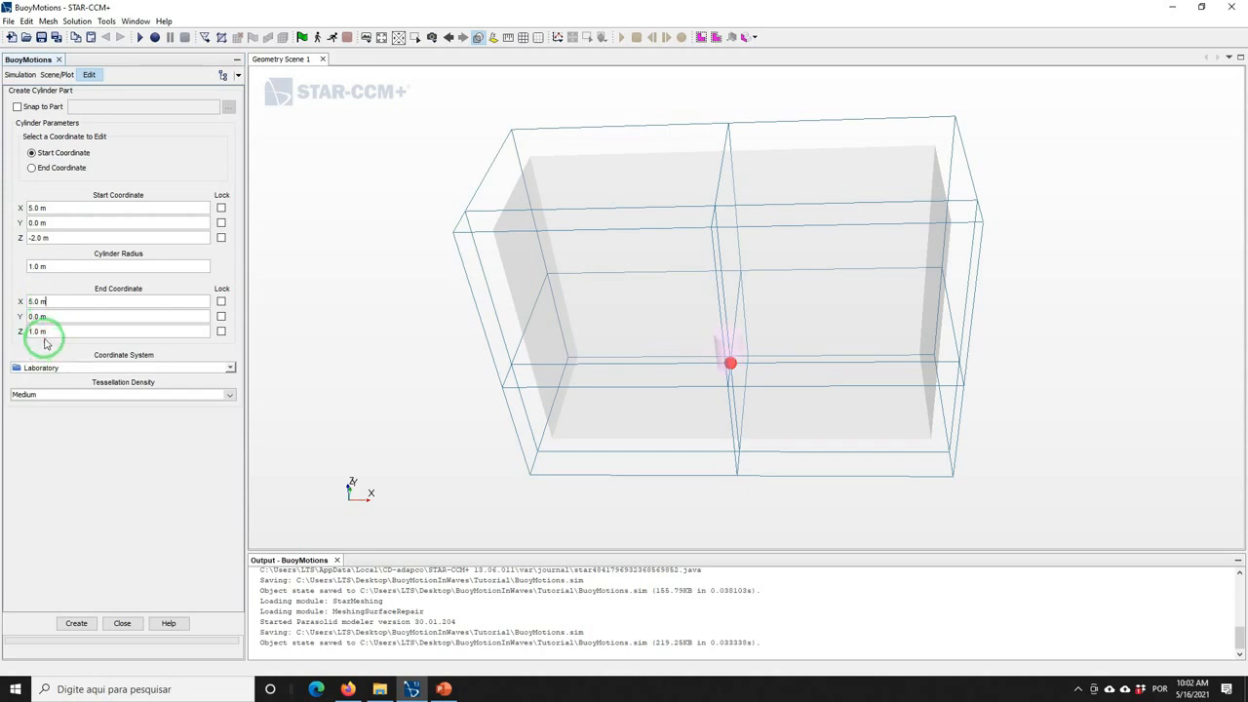
click(41, 332)
text(2)
key(Return)
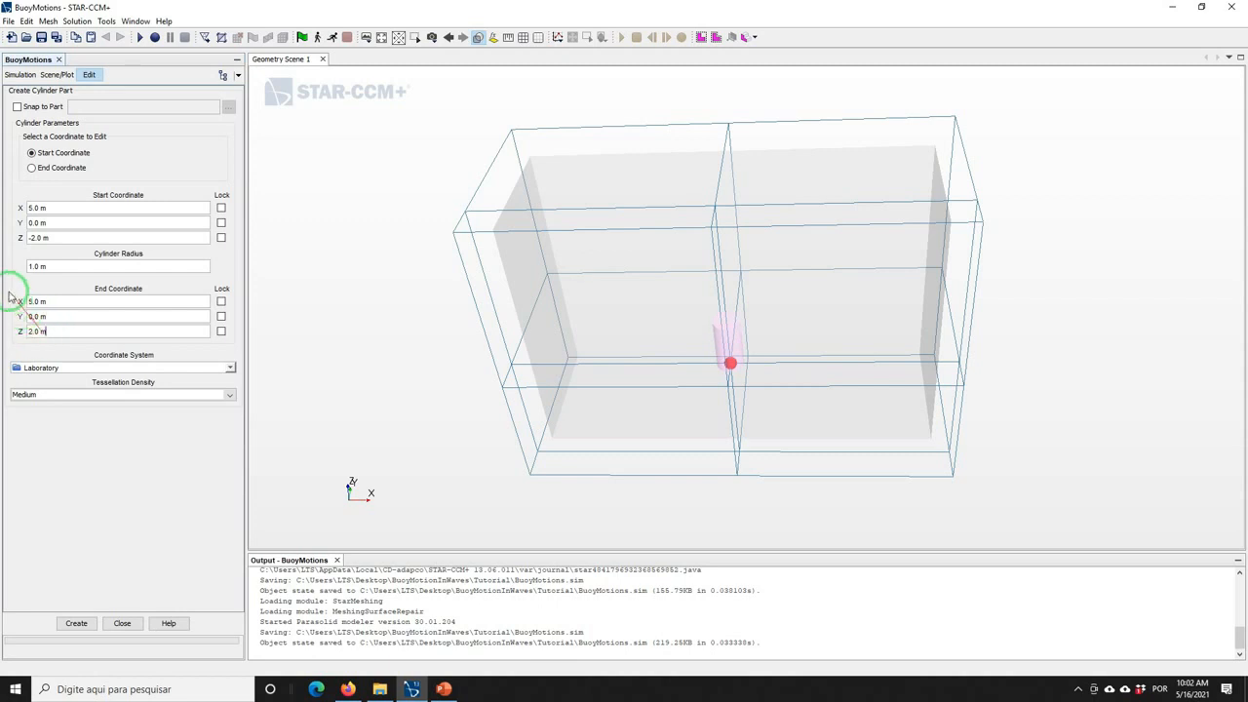
Set the cylinder radius to 0.5 m, create the part and close the cylinder definition
click(54, 265)
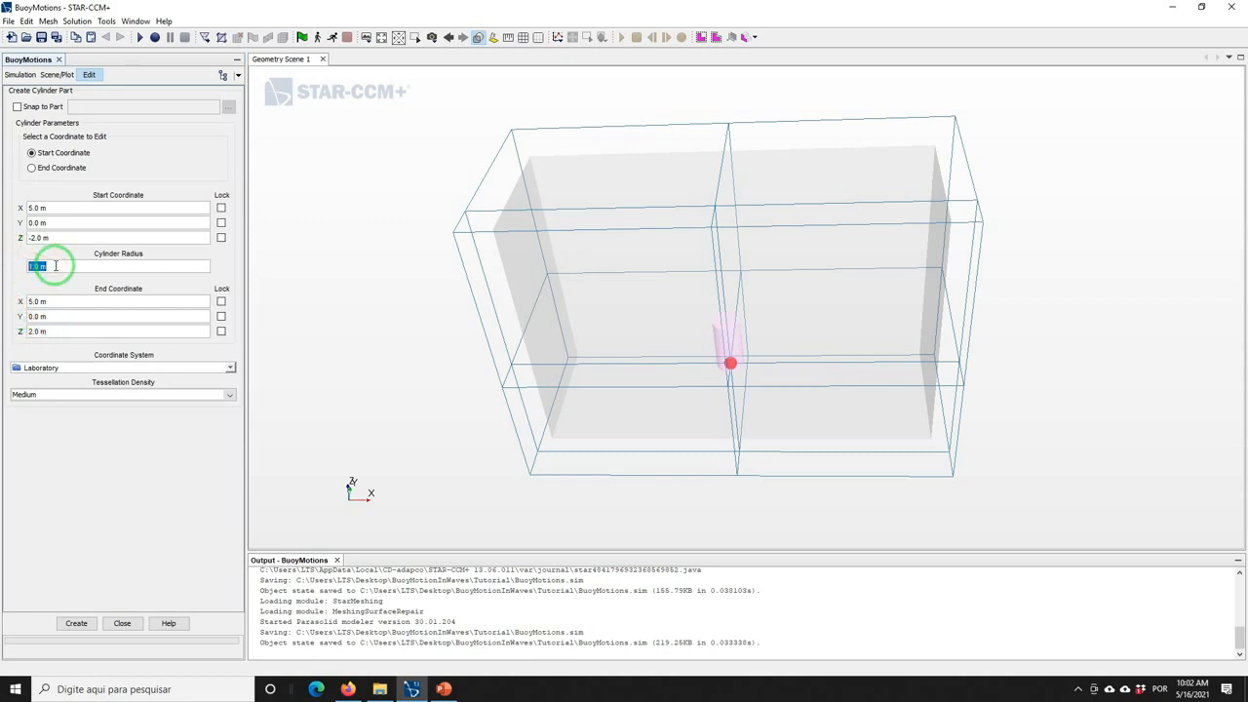
text(0.5)
key(Return)
click(65, 625)
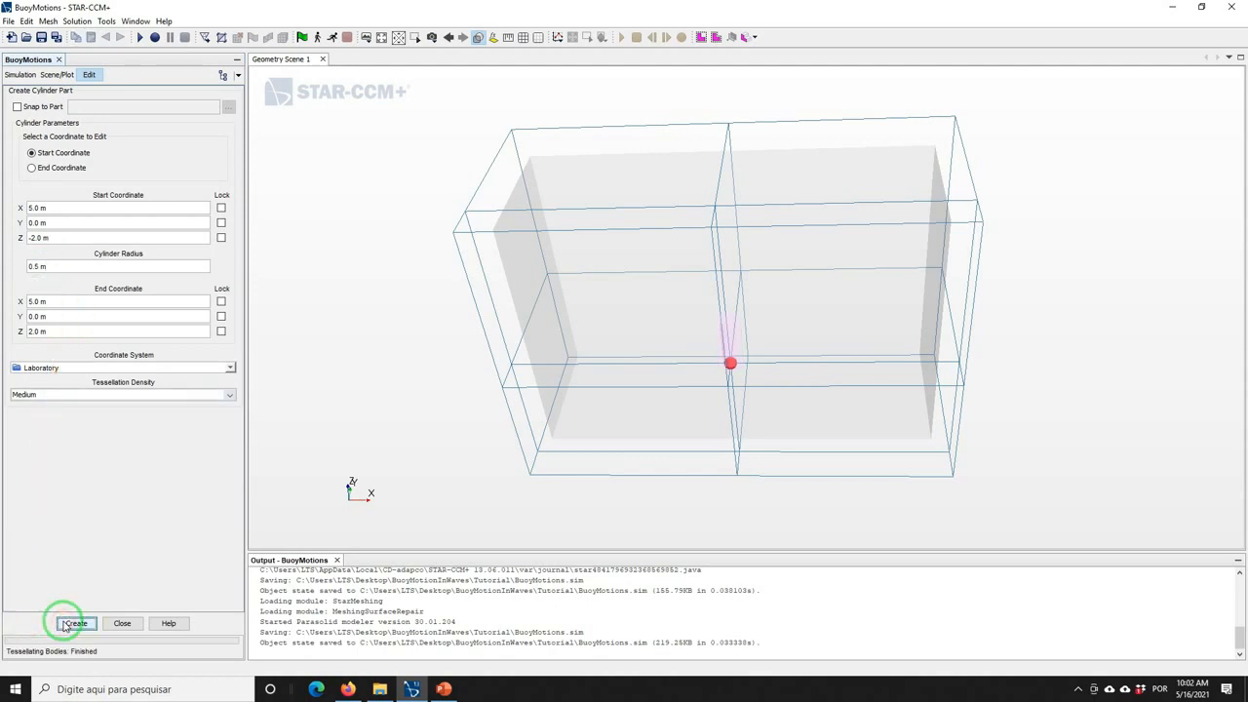
click(122, 624)
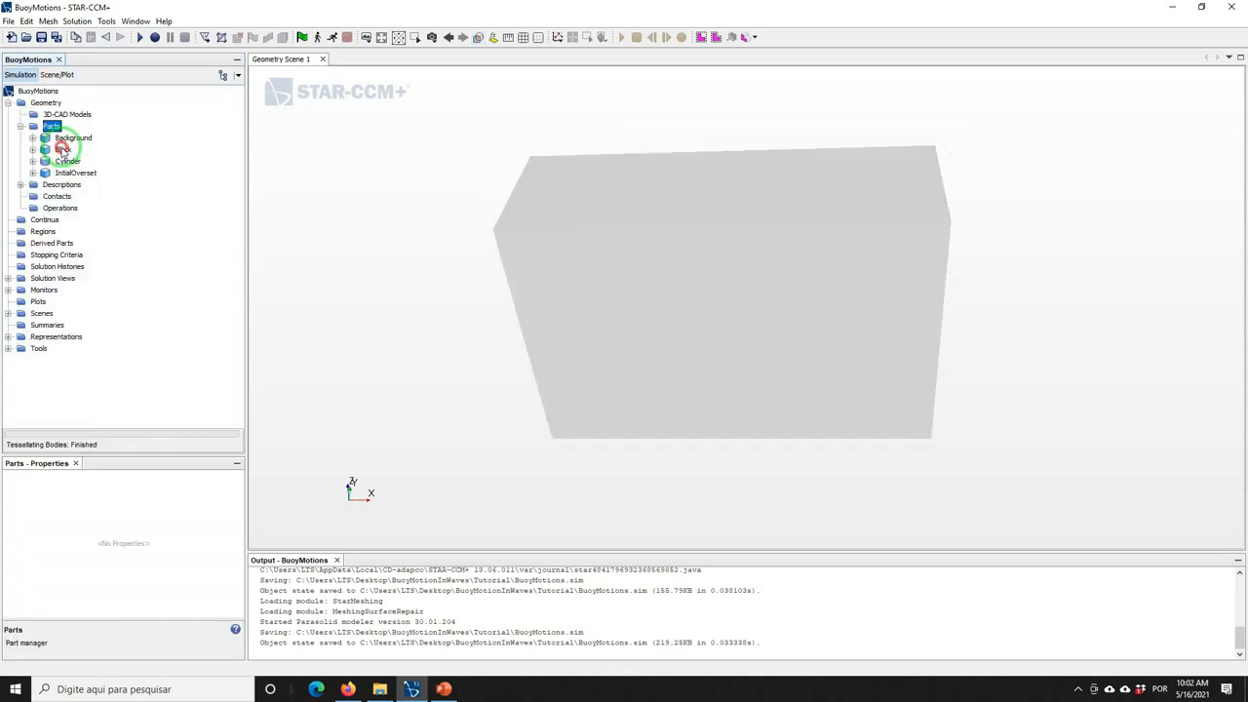
Rename the Cylinder part to Buoy
click(63, 150)
click(67, 161)
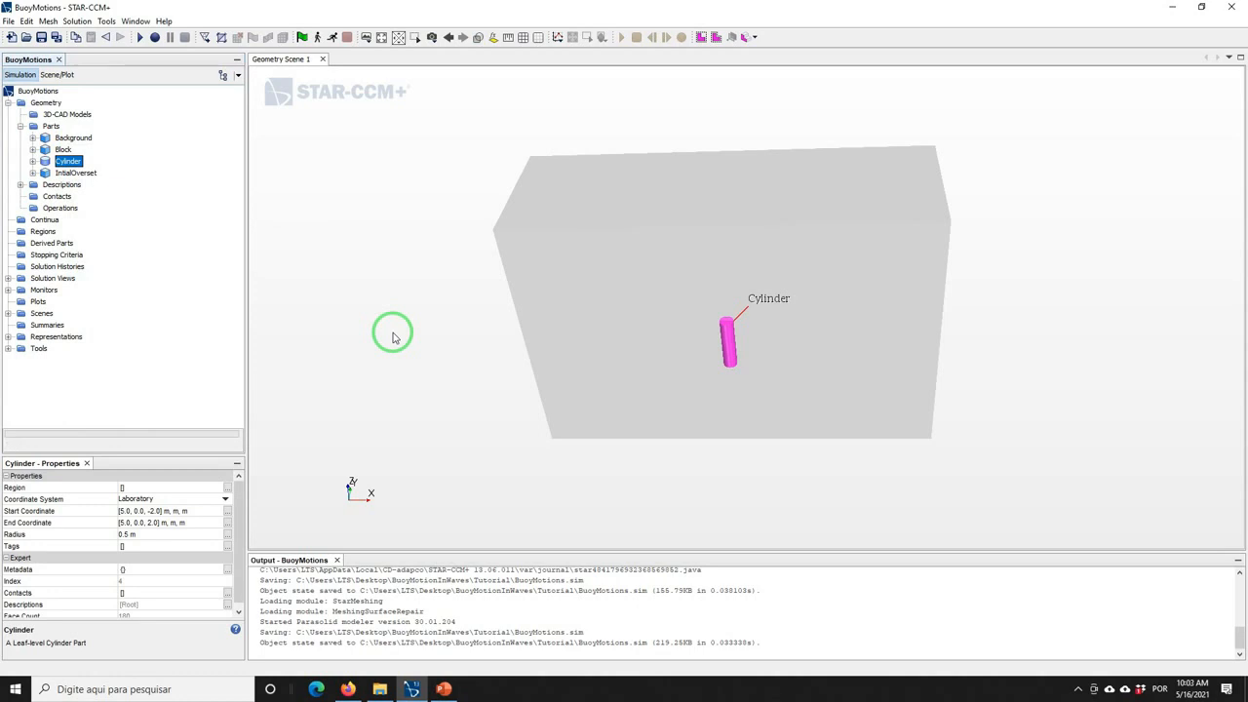
right_click(65, 162)
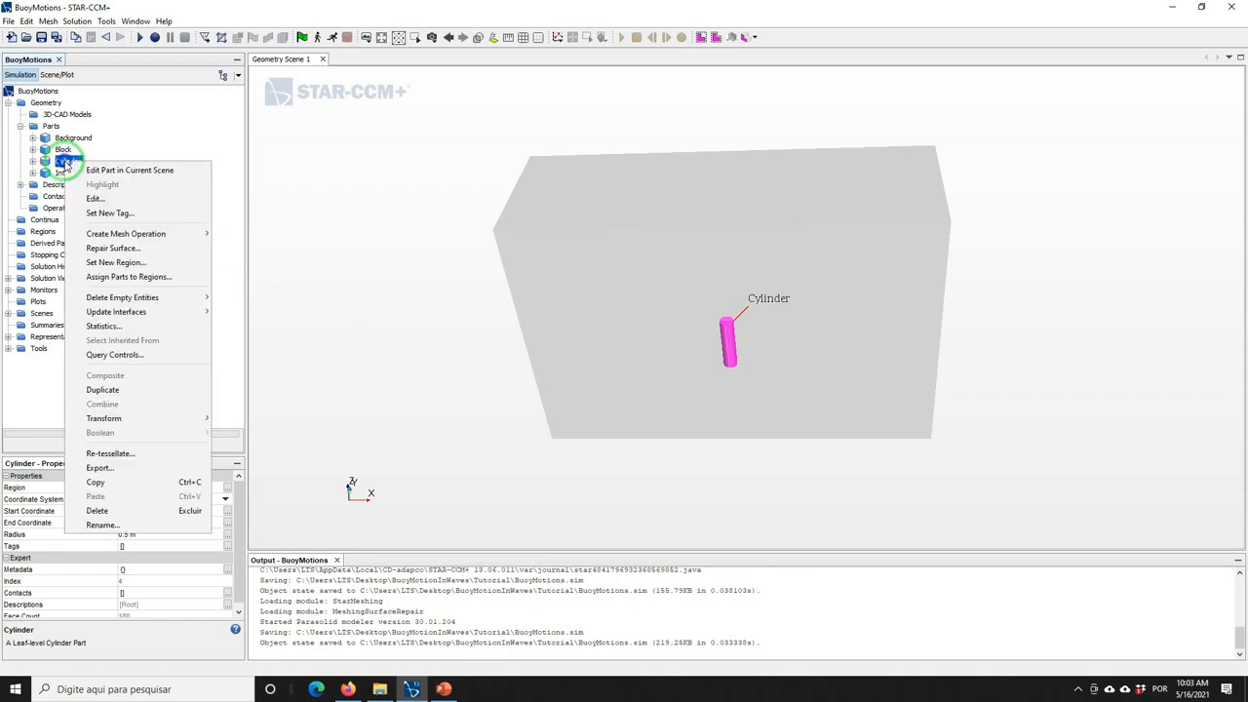
click(102, 525)
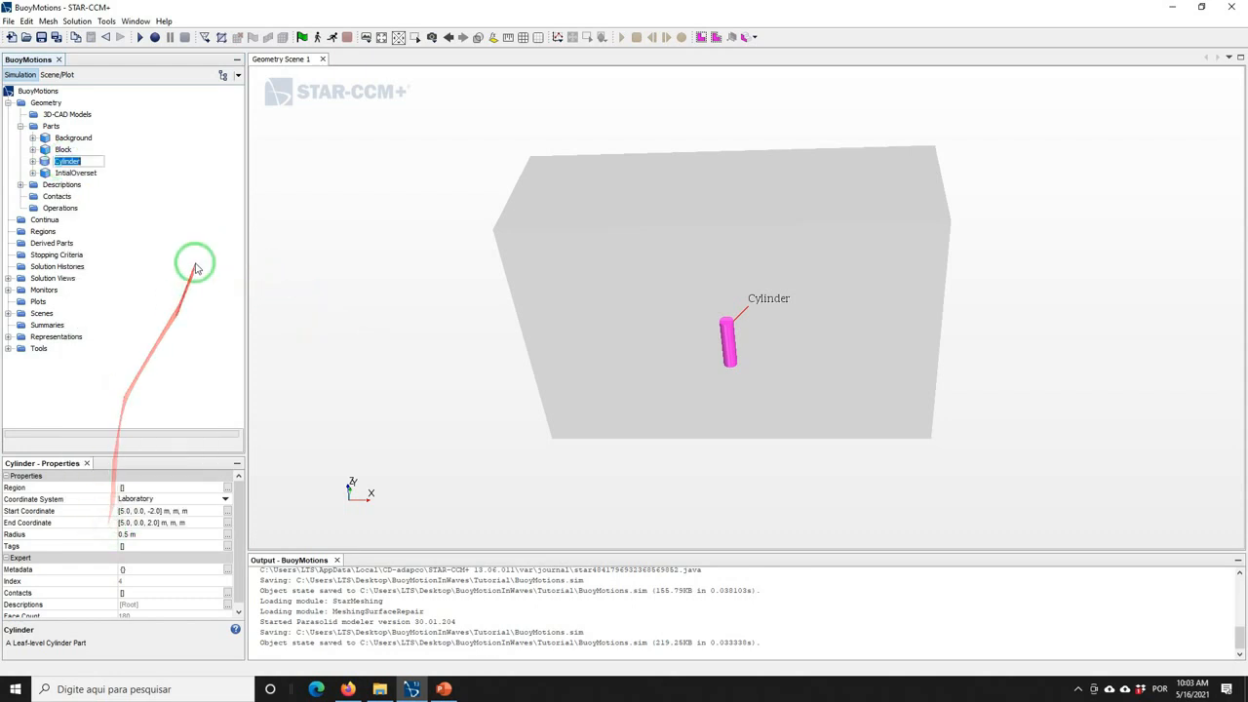
text(Bu)
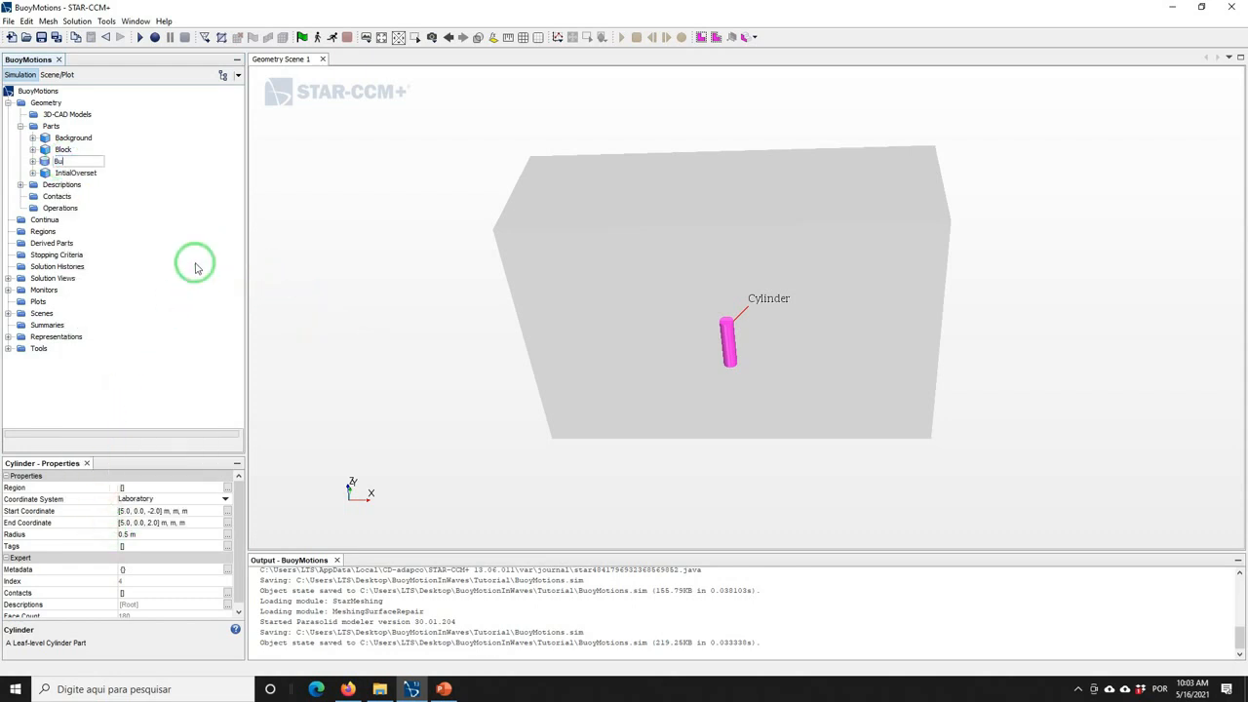
text(oy)
key(Return)
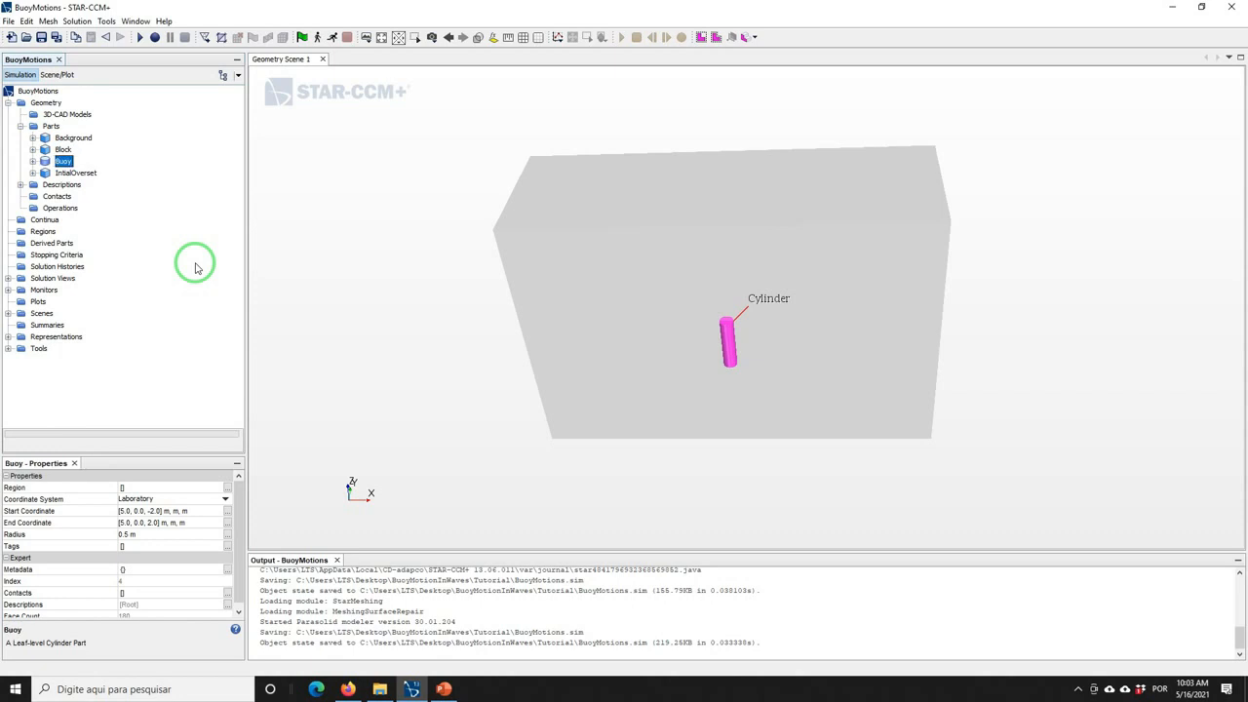
Rename the Buoy part's Cylinder Surface to Buoy
click(33, 162)
click(44, 173)
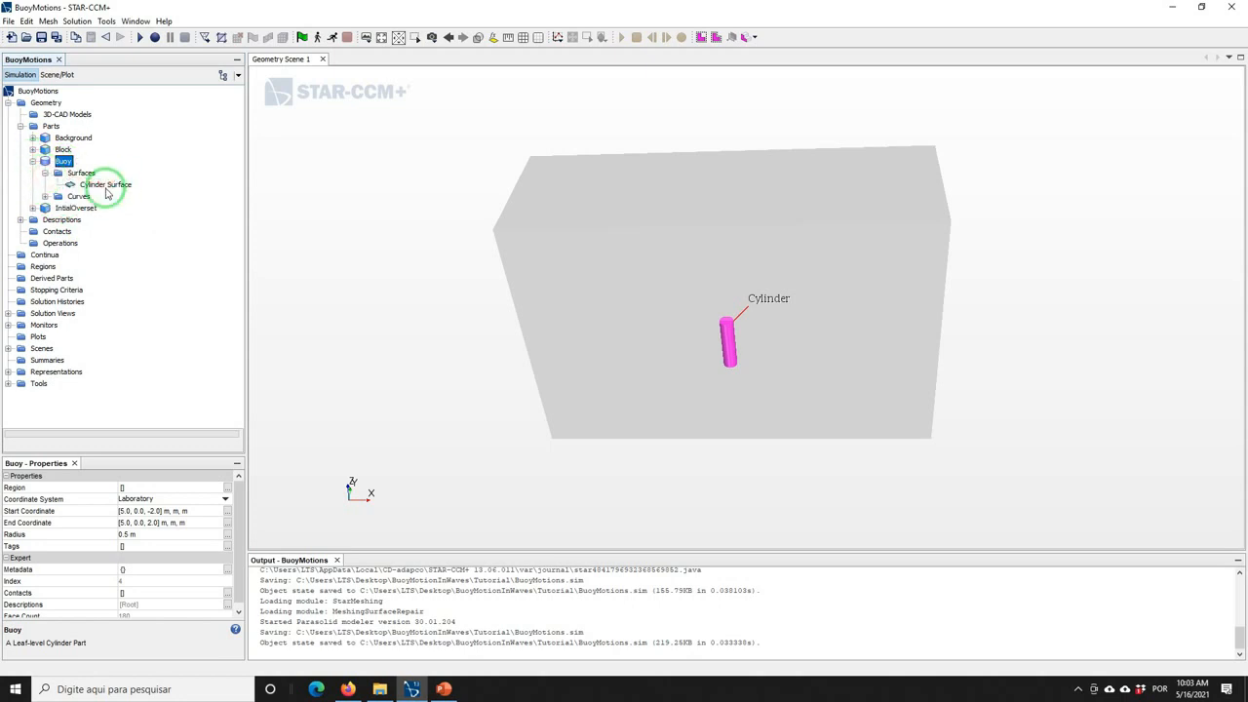
click(104, 185)
right_click(104, 185)
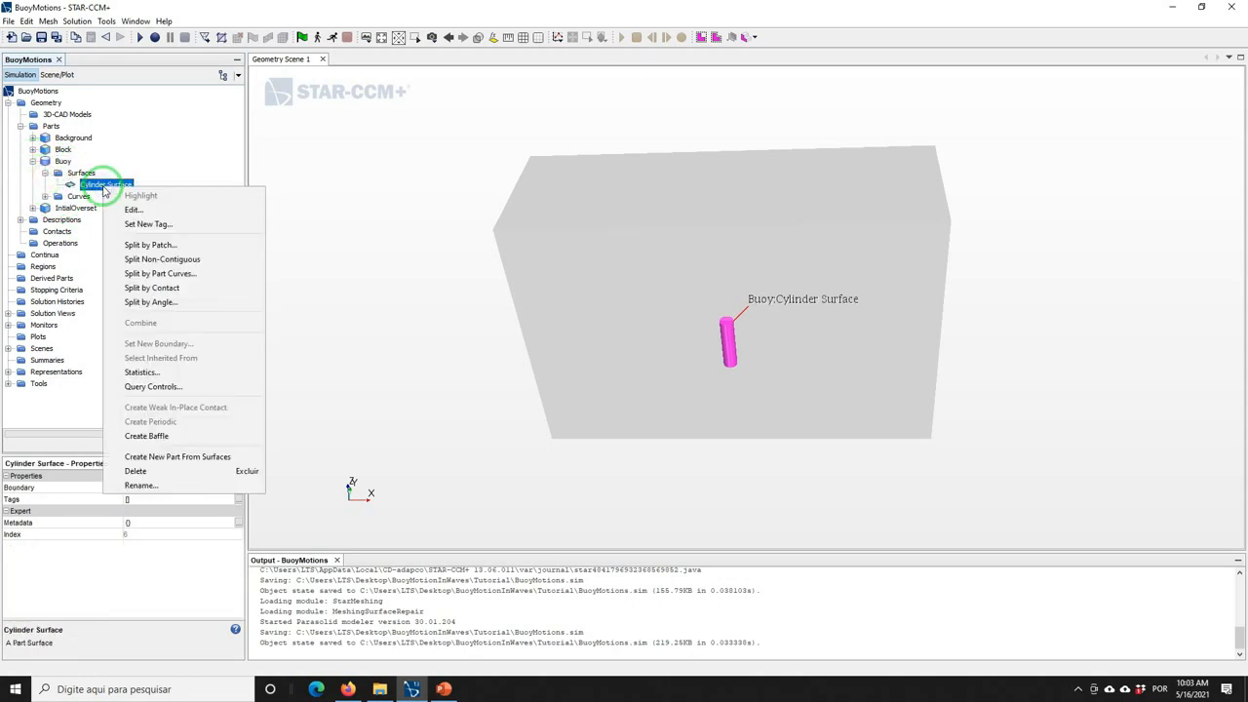
click(156, 484)
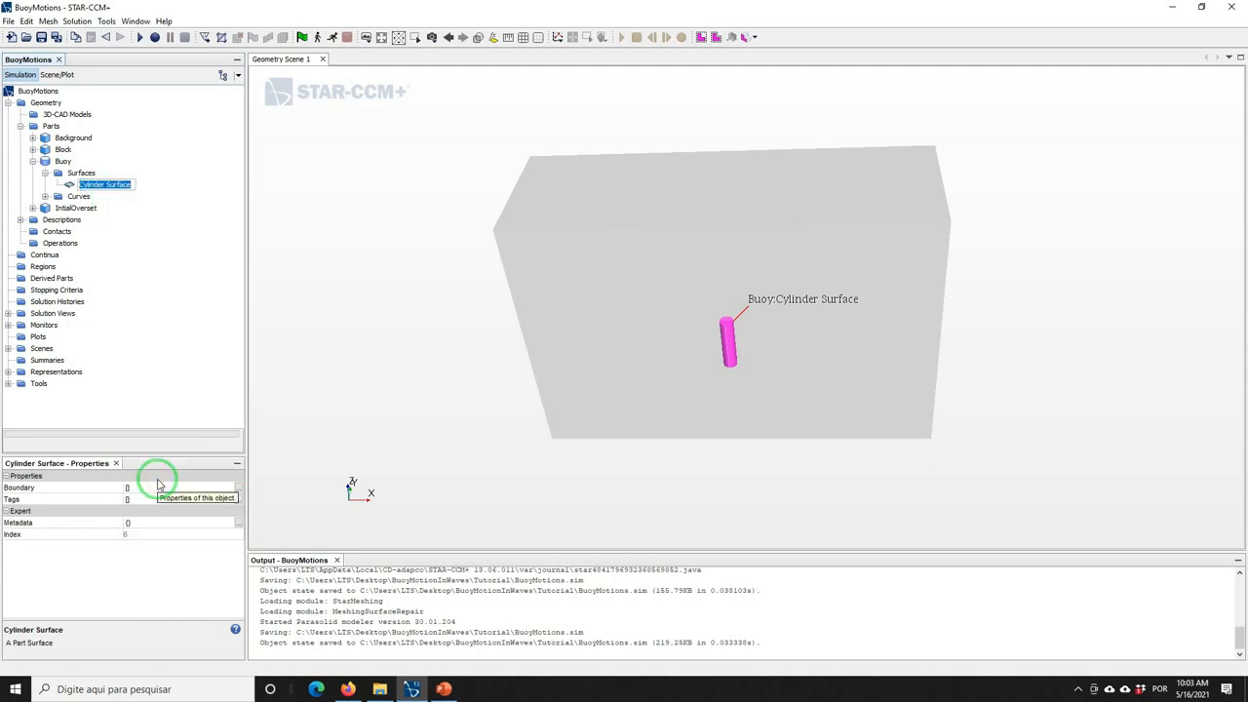
text(Buoy)
key(Return)
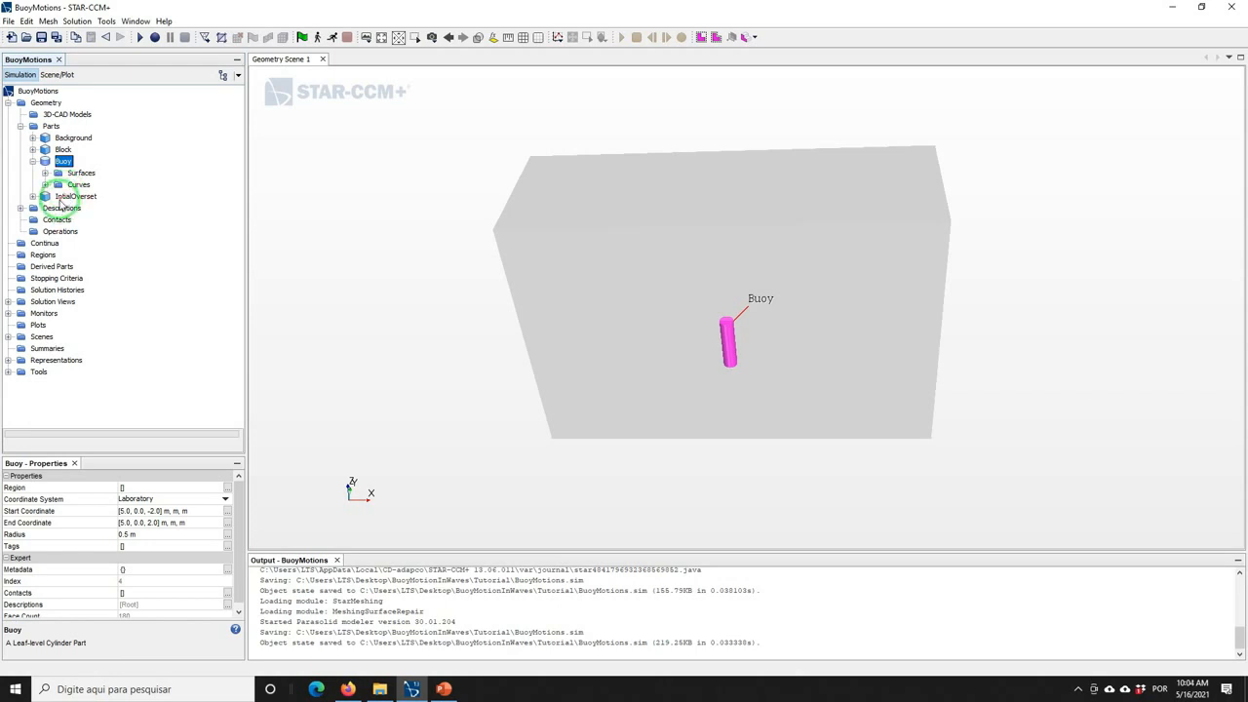
Subtract the Buoy part from the IntialOverset block with a Boolean operation, using IntialOverset as the target part
ctrl+click(59, 201)
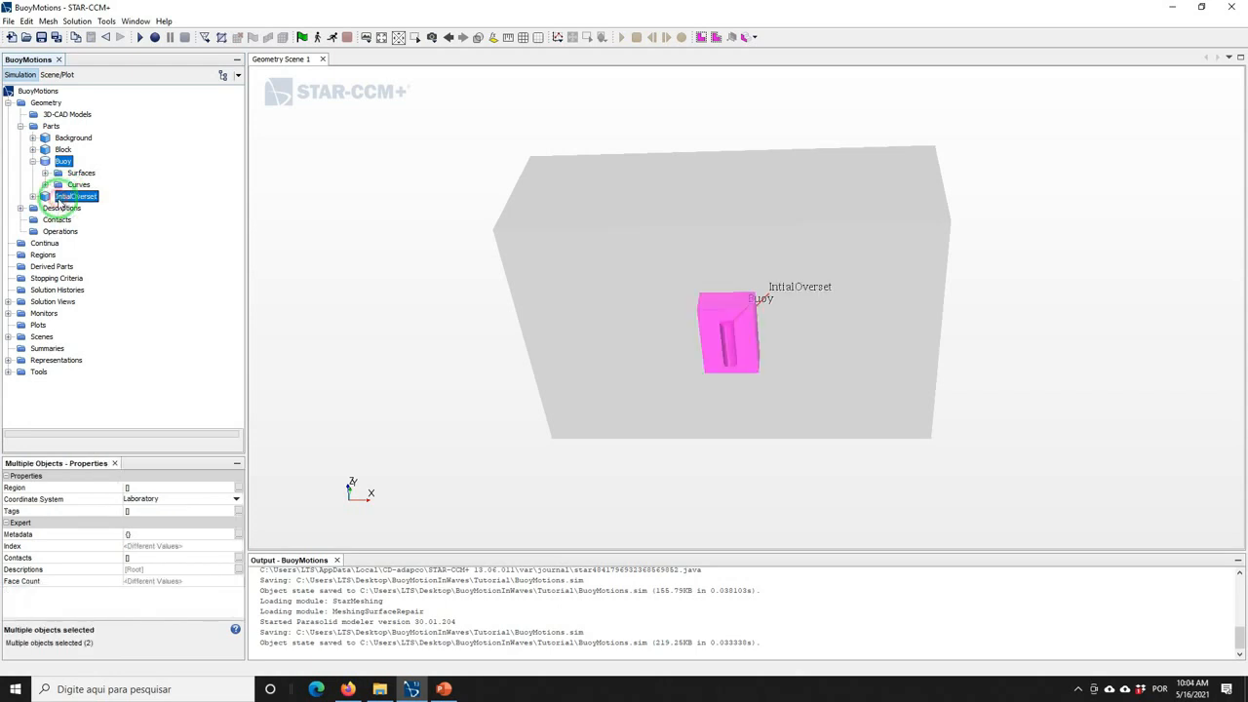
right_click(58, 200)
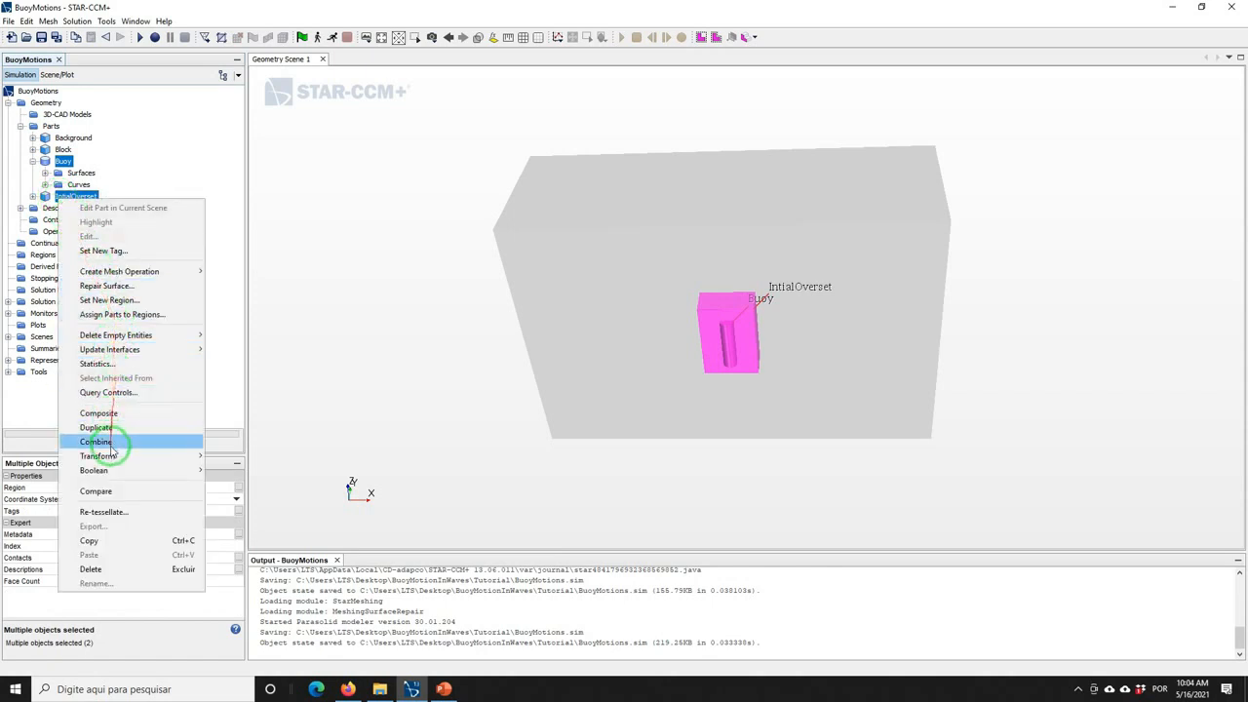
mouse_move(141, 473)
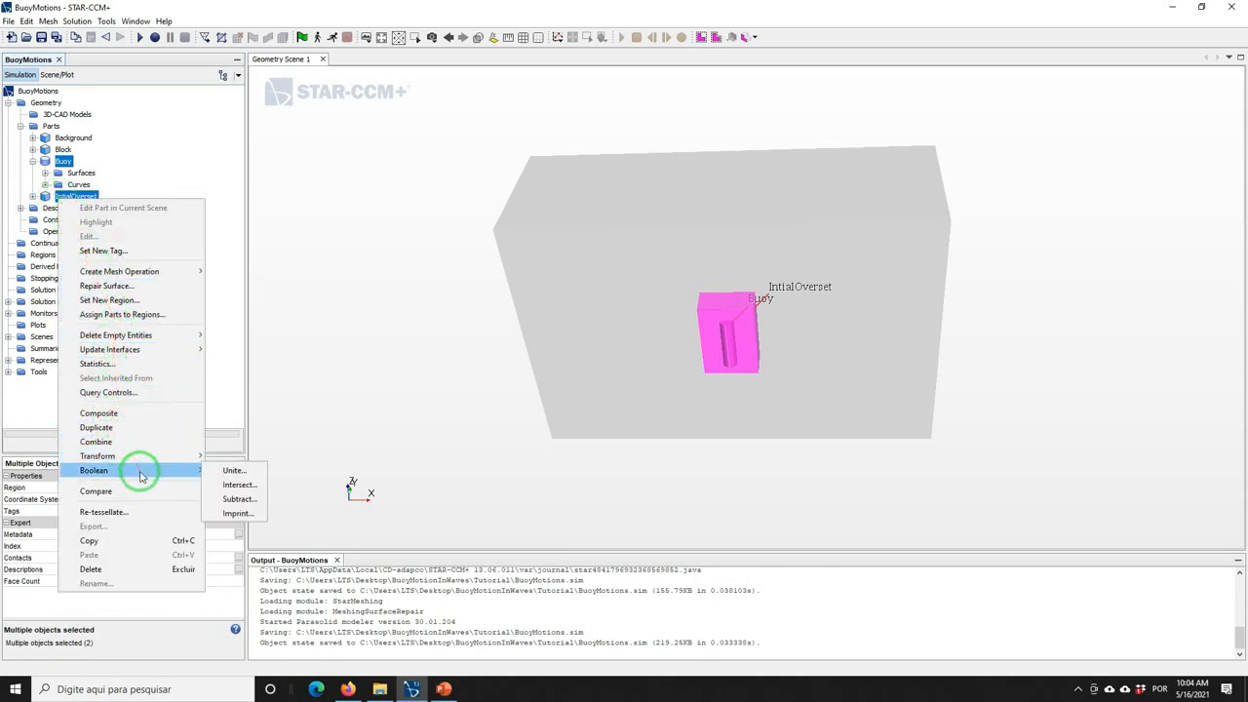
click(237, 500)
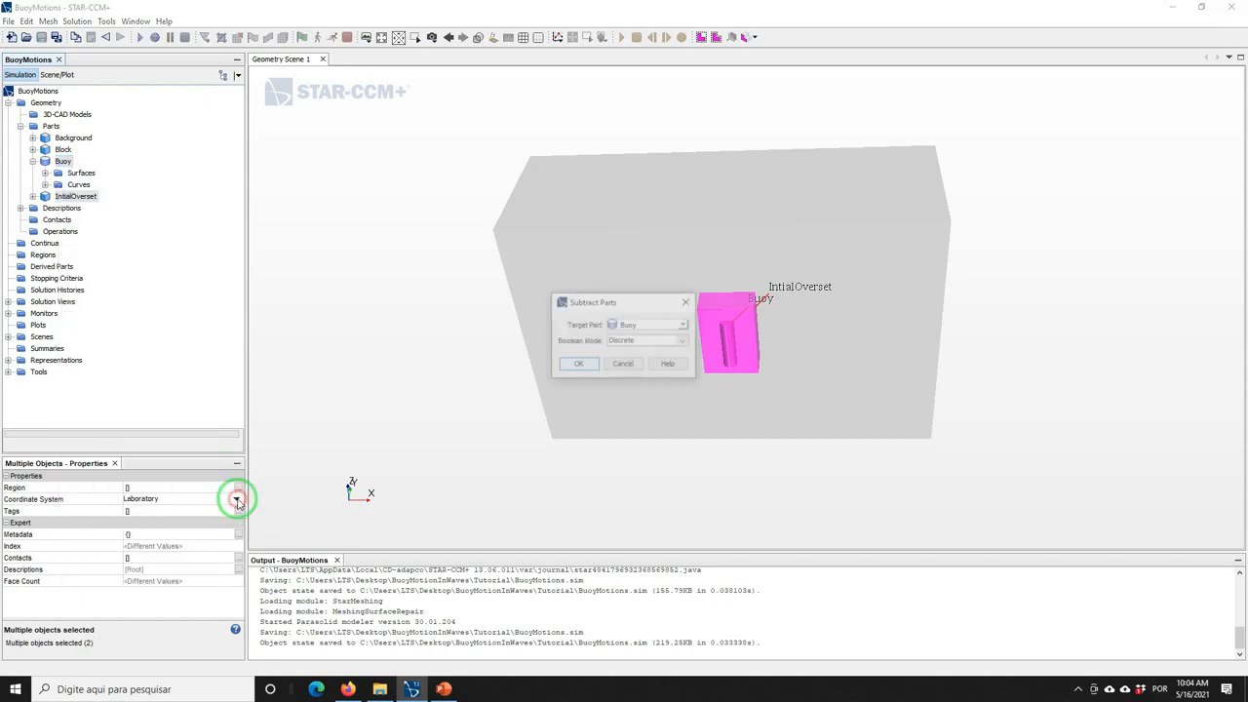
click(636, 326)
click(634, 349)
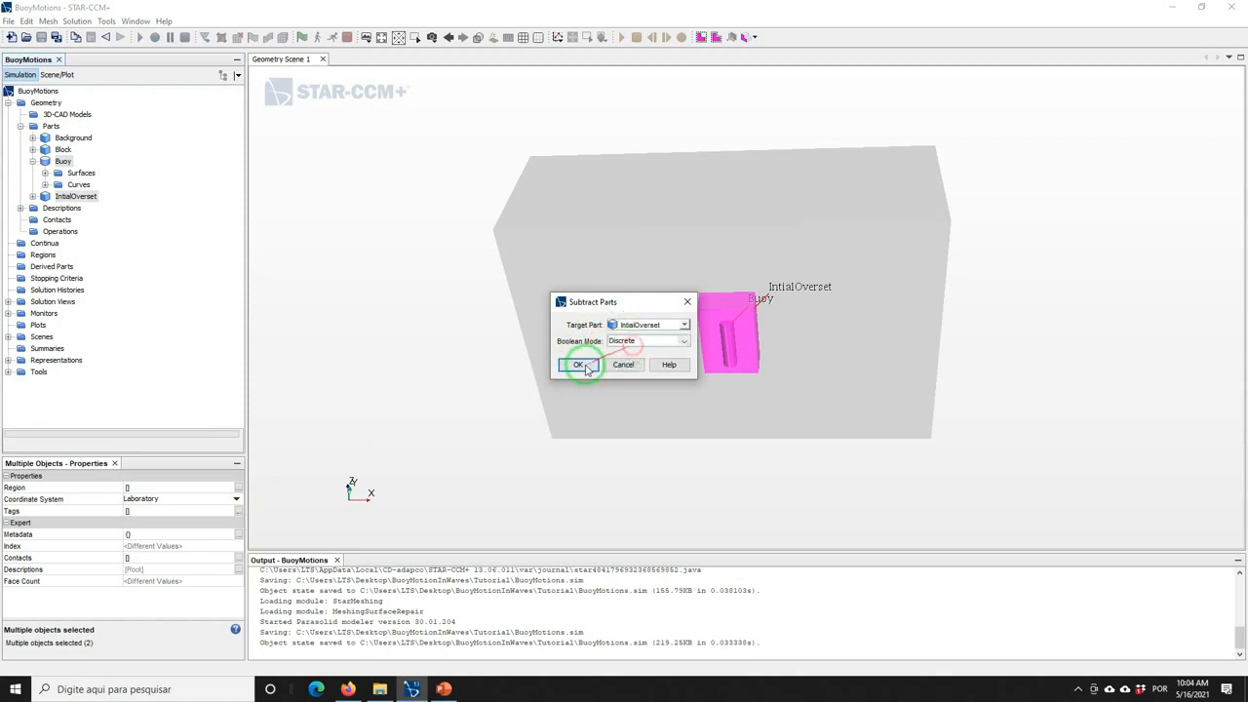
click(576, 367)
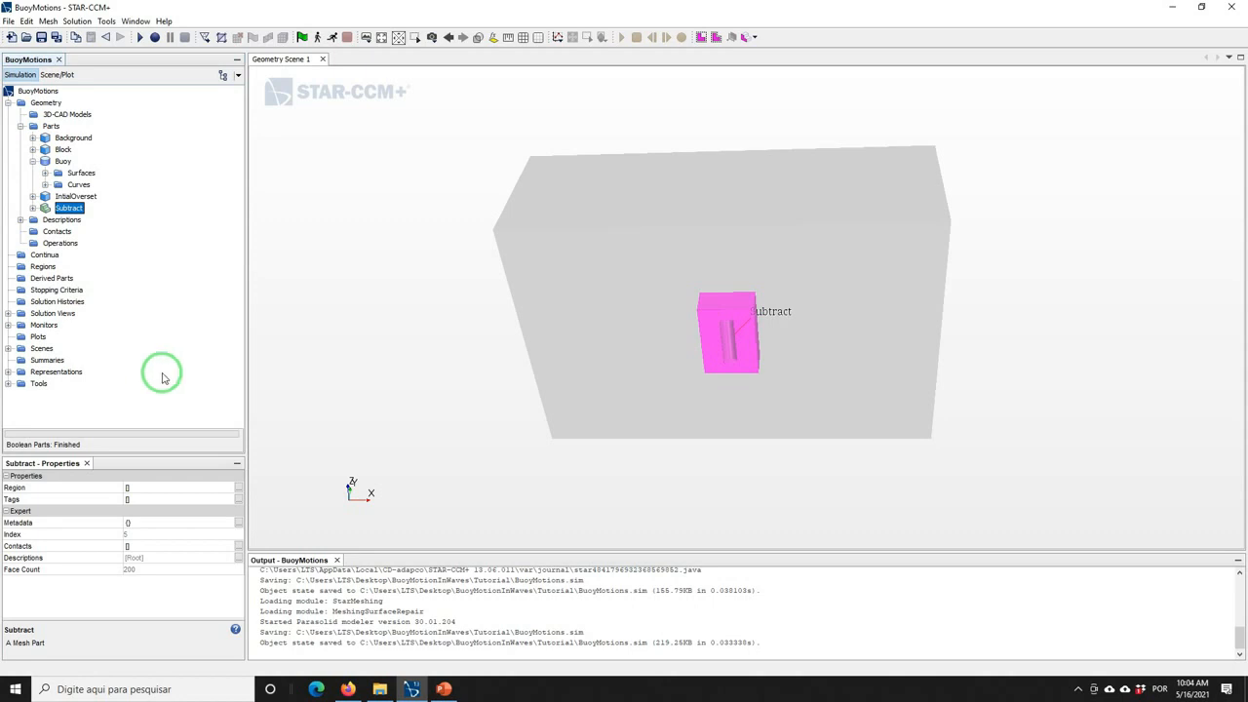
Rename the Subtract part to Overset
right_click(65, 210)
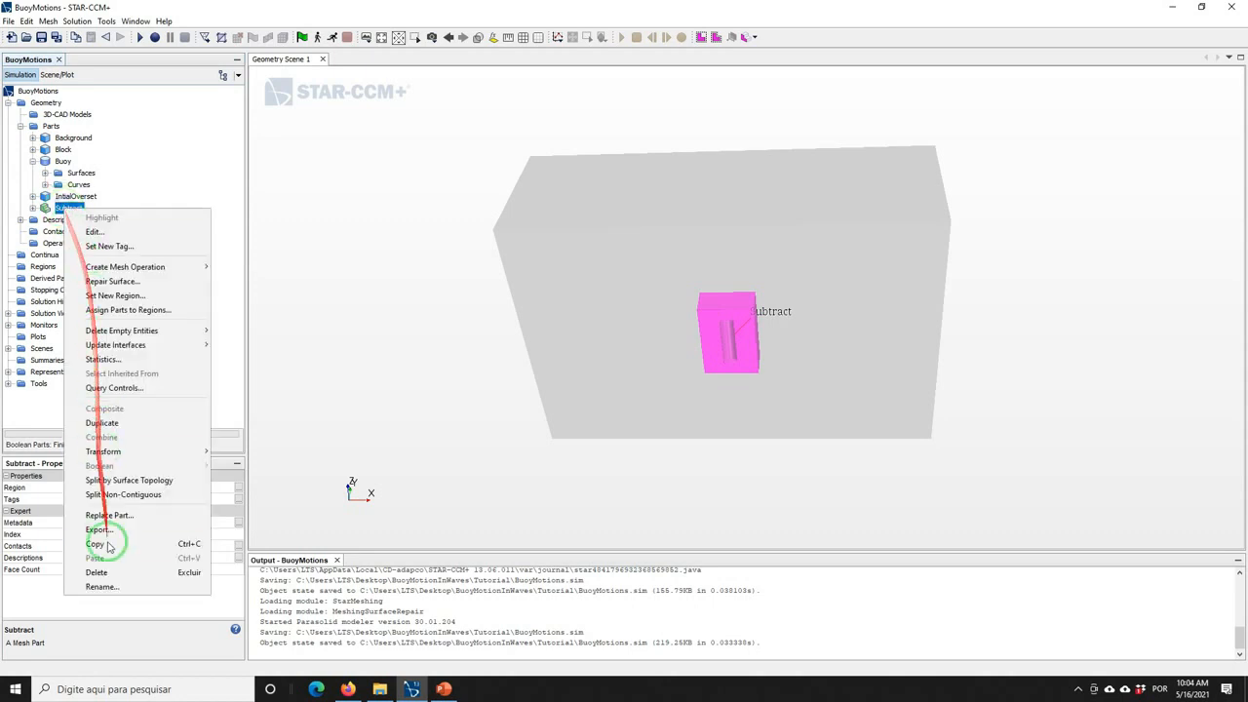
click(102, 586)
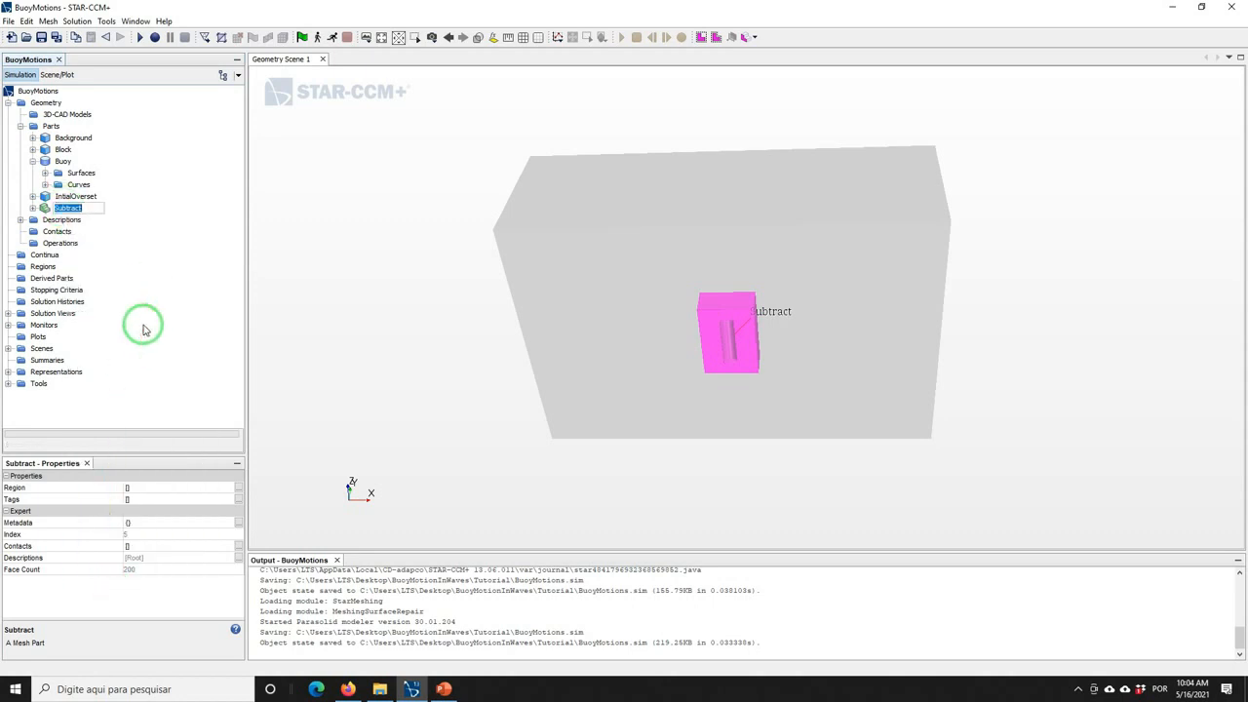
text(Overset)
key(Return)
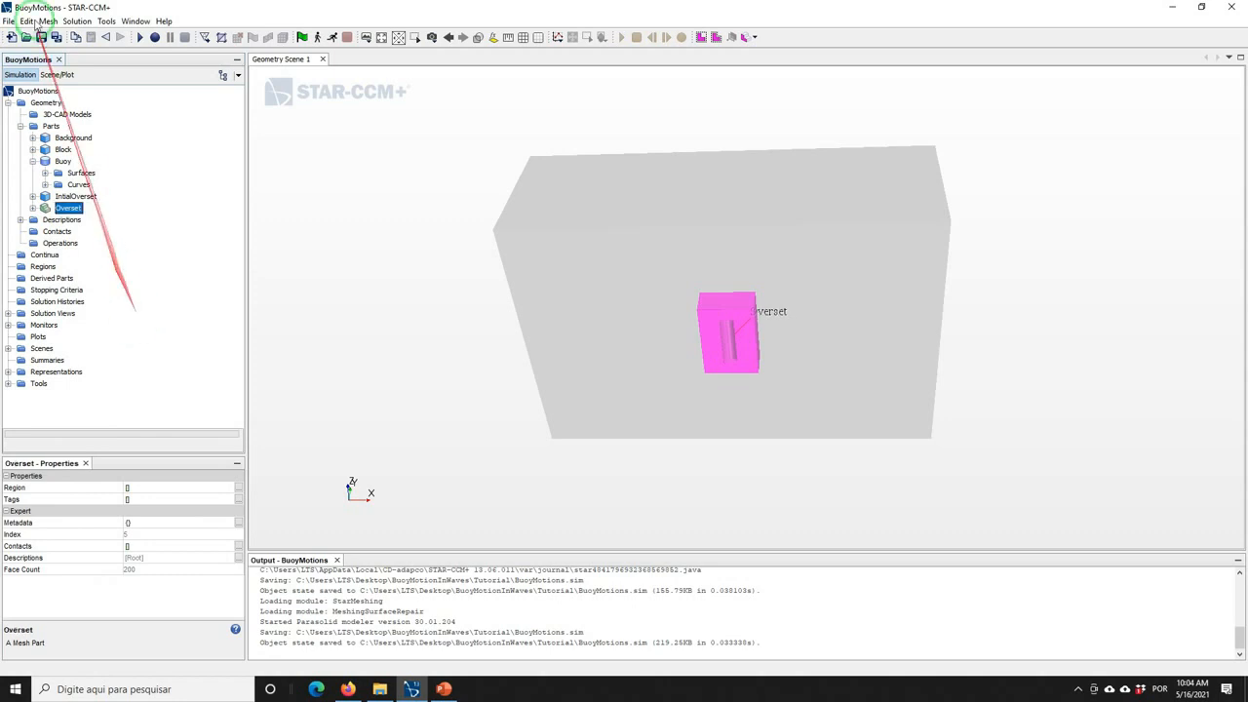
Split patch 132 off the Overset part's Block Surface as a new part surface named Symmetry
click(32, 208)
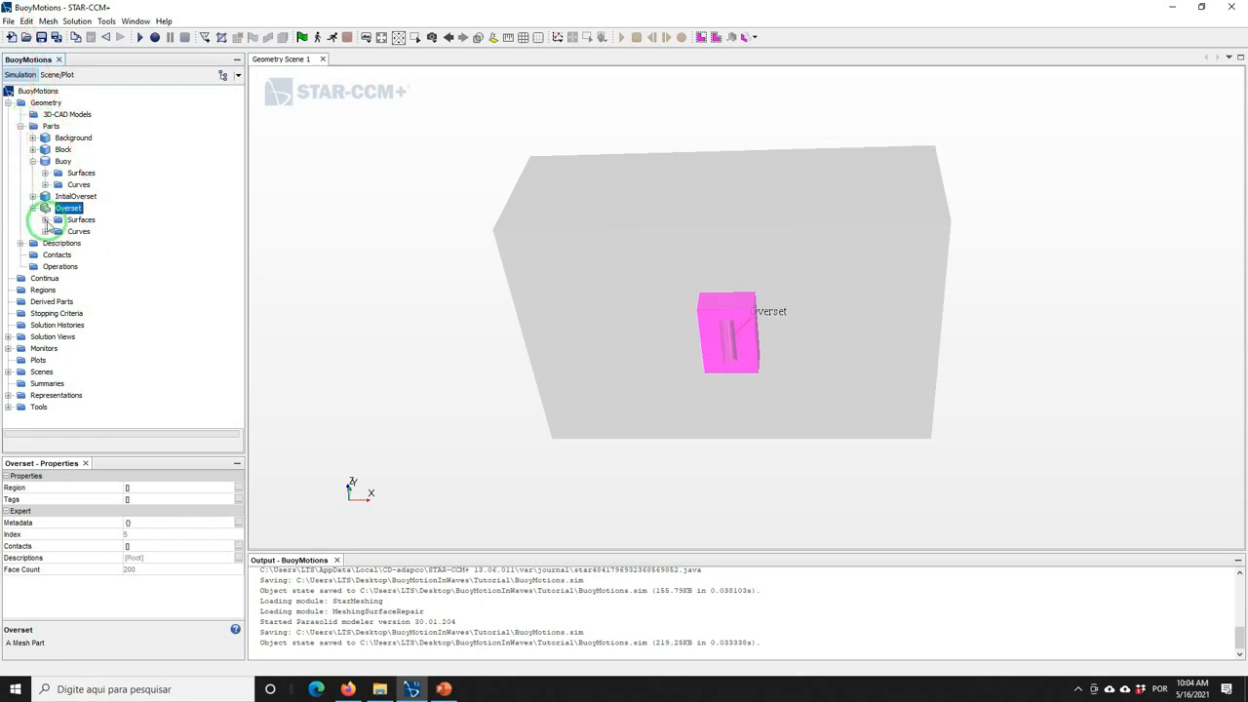
click(45, 220)
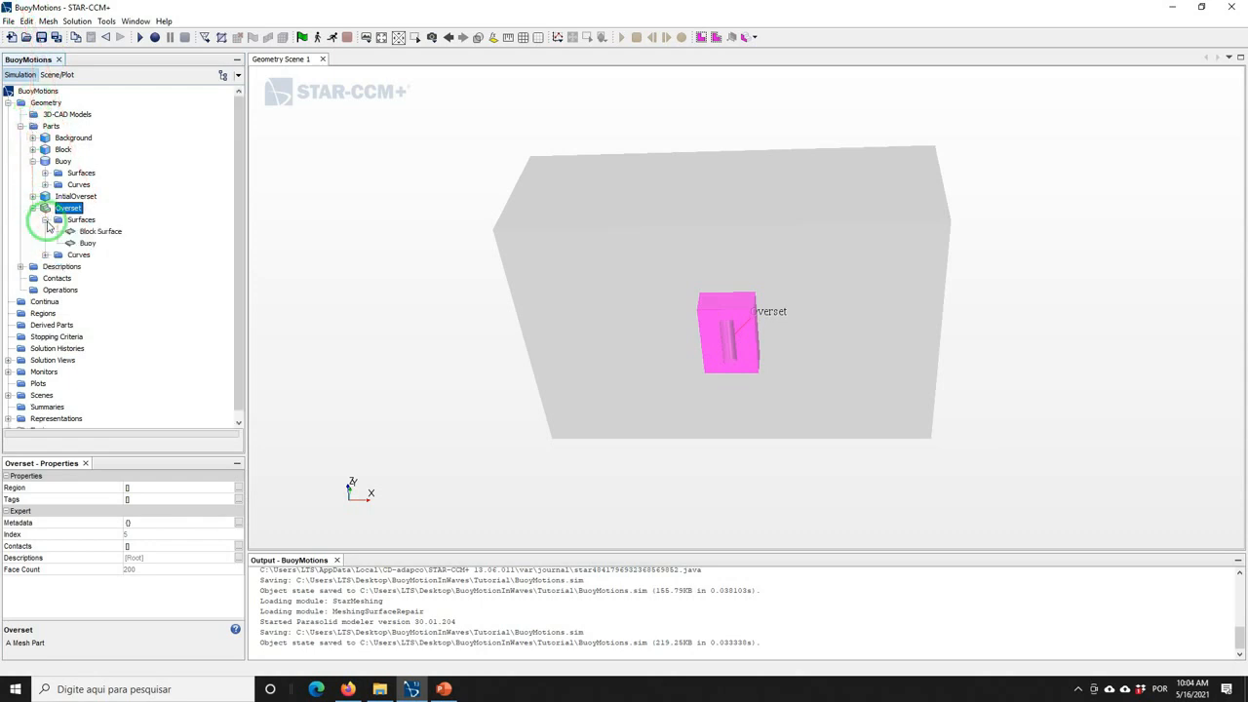
right_click(97, 232)
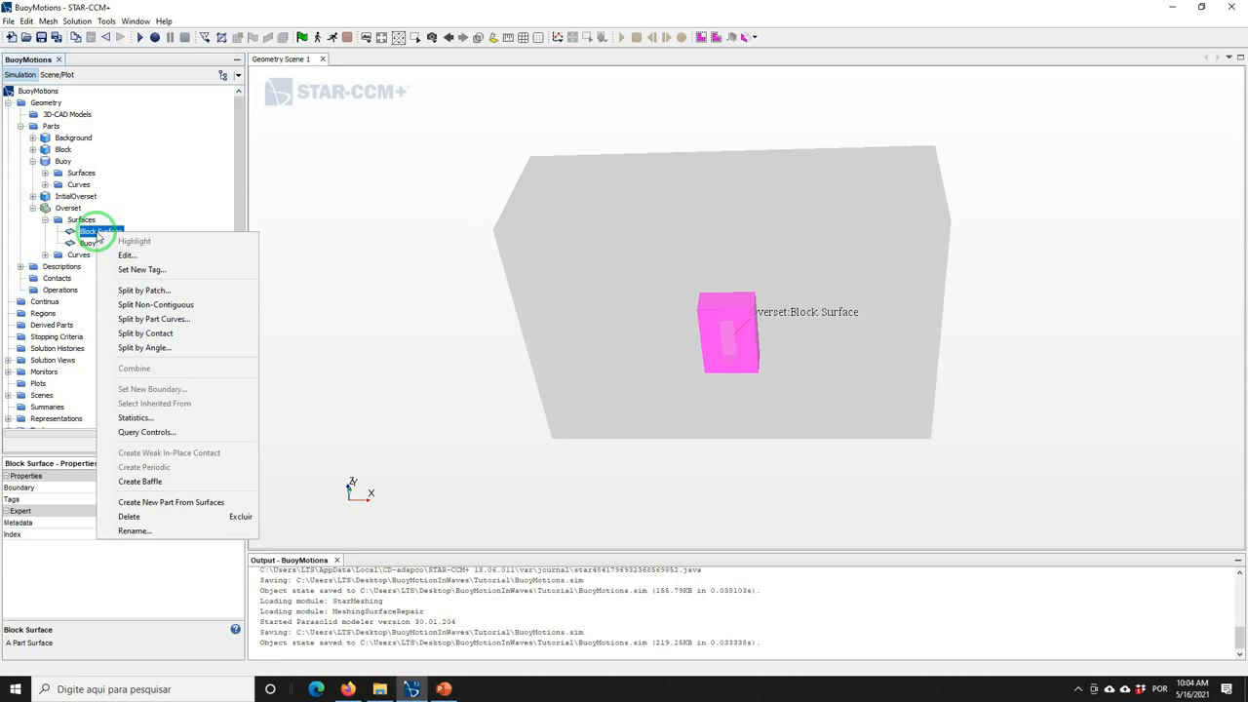
click(142, 290)
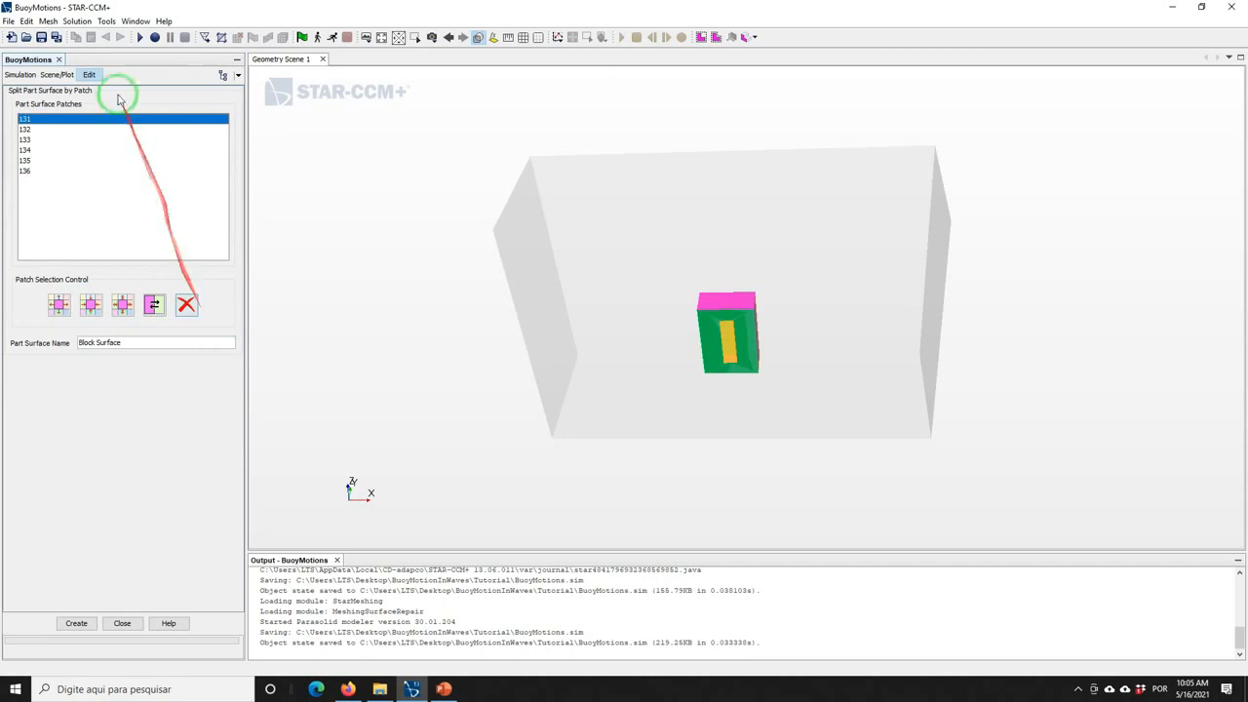
click(32, 130)
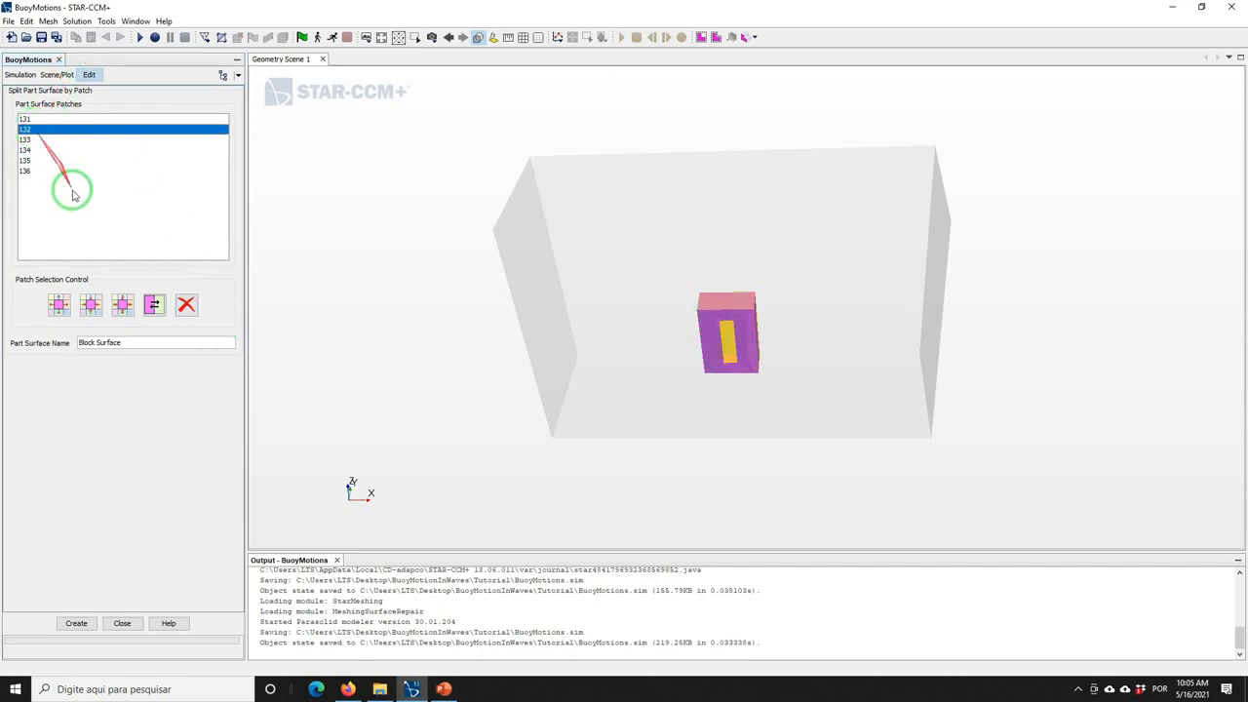
click(127, 346)
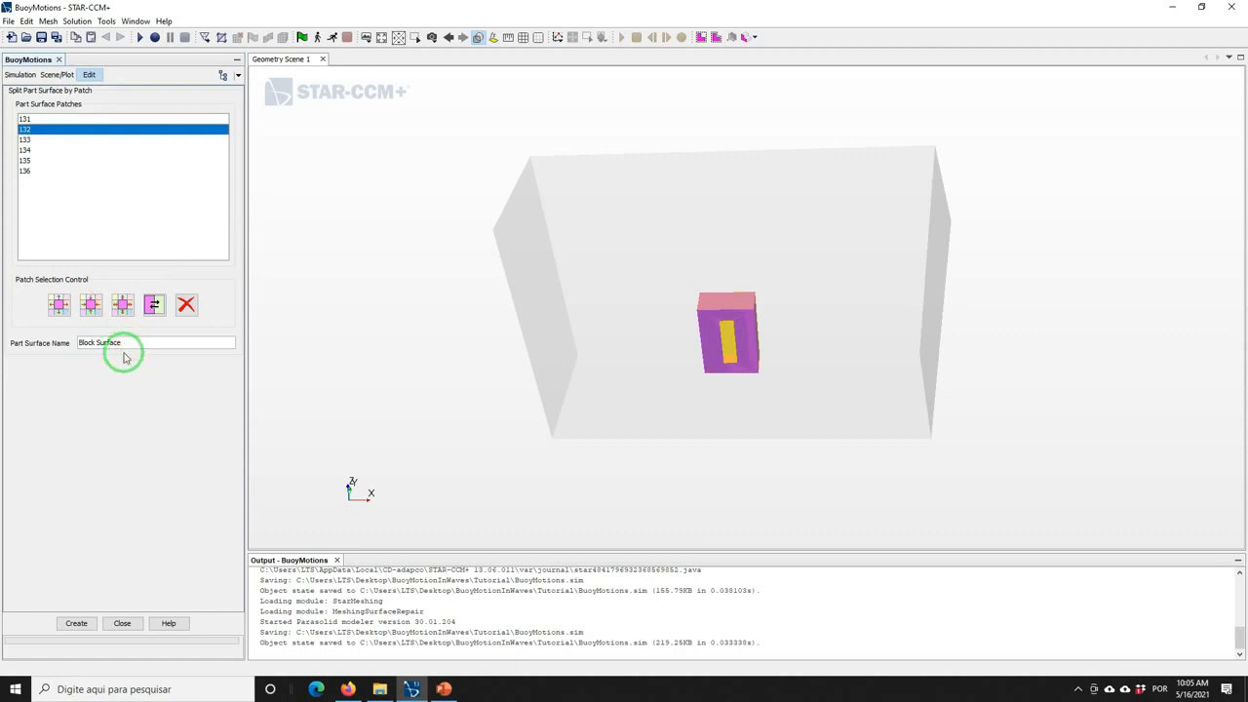
key(ctrl+a)
text(S)
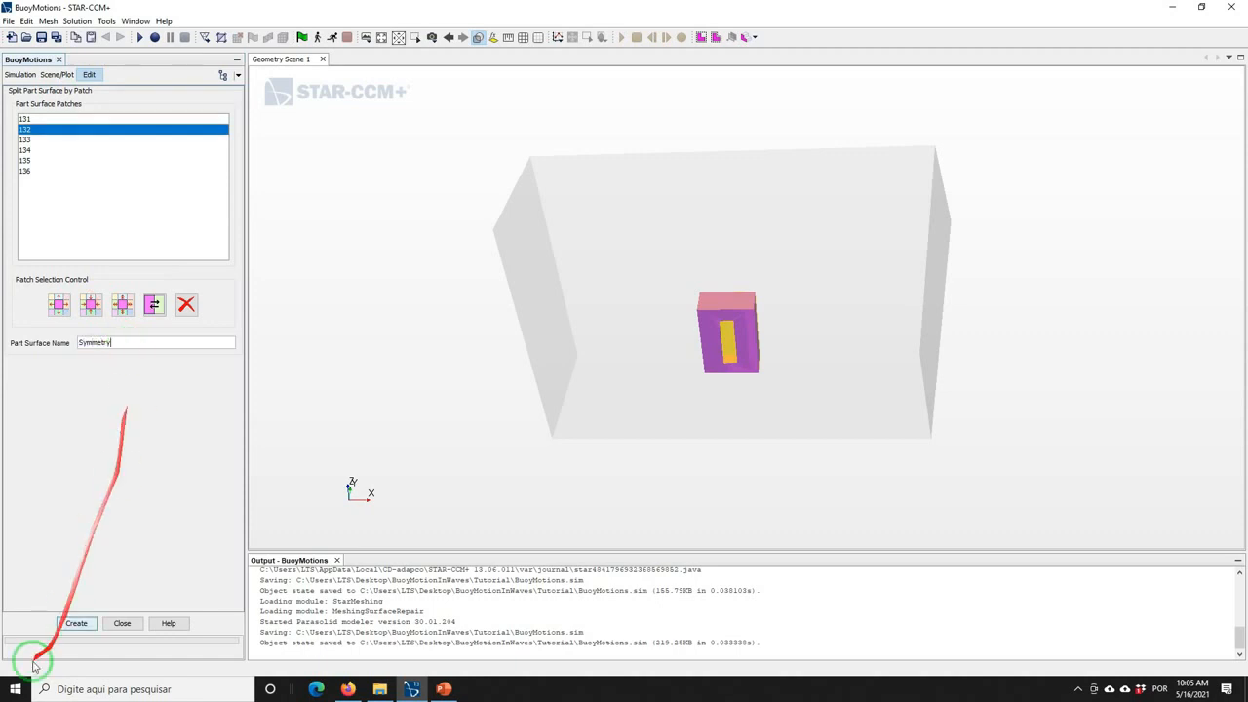
click(76, 623)
click(119, 624)
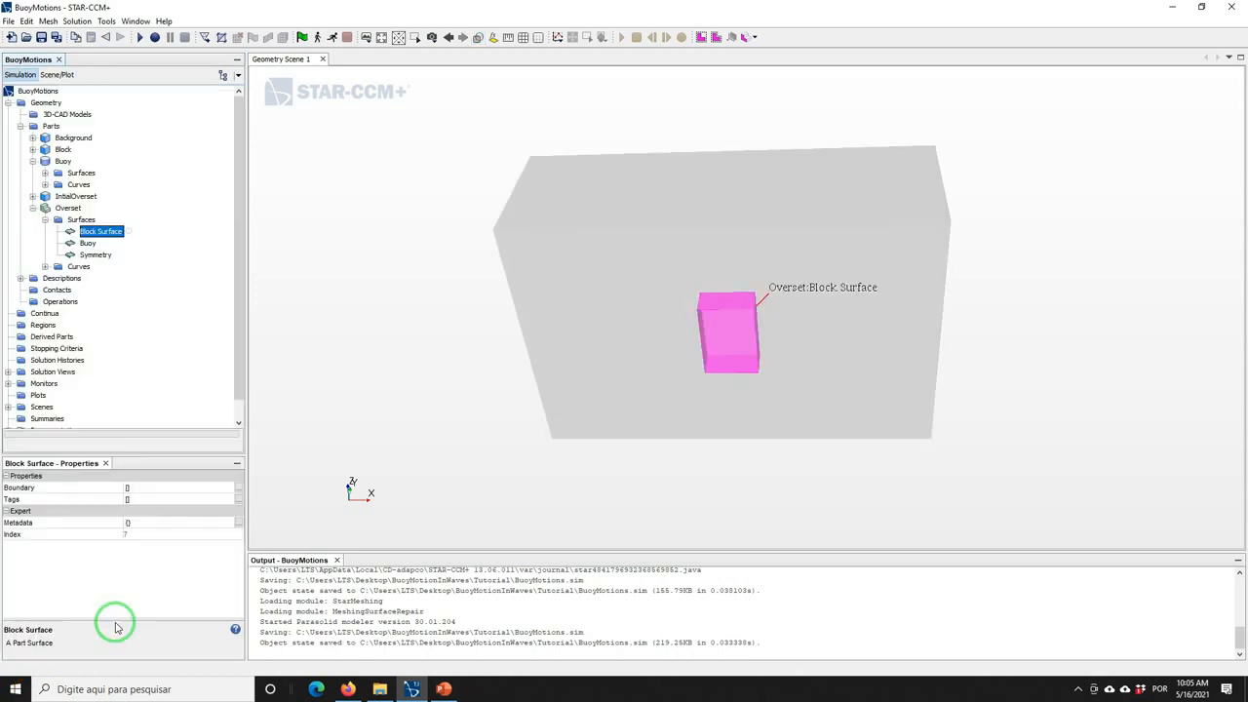
Rename the Overset part's remaining Block Surface to Boundaries and save the simulation
right_click(103, 232)
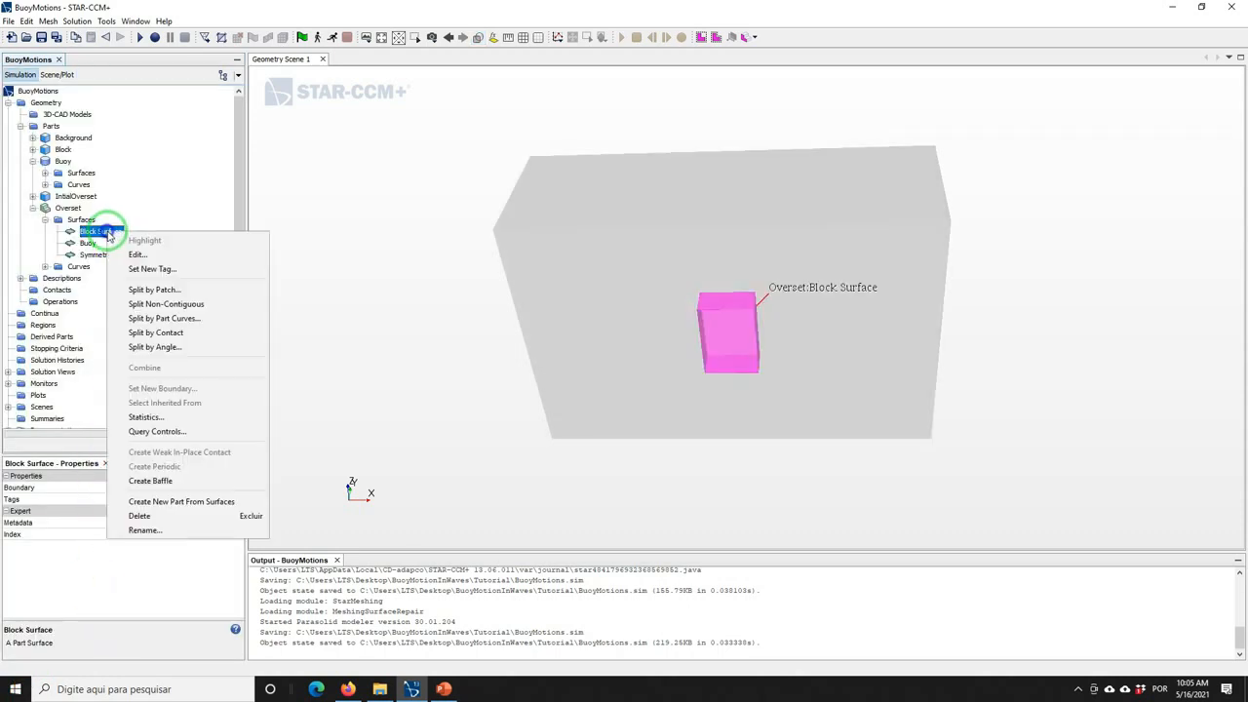
click(144, 530)
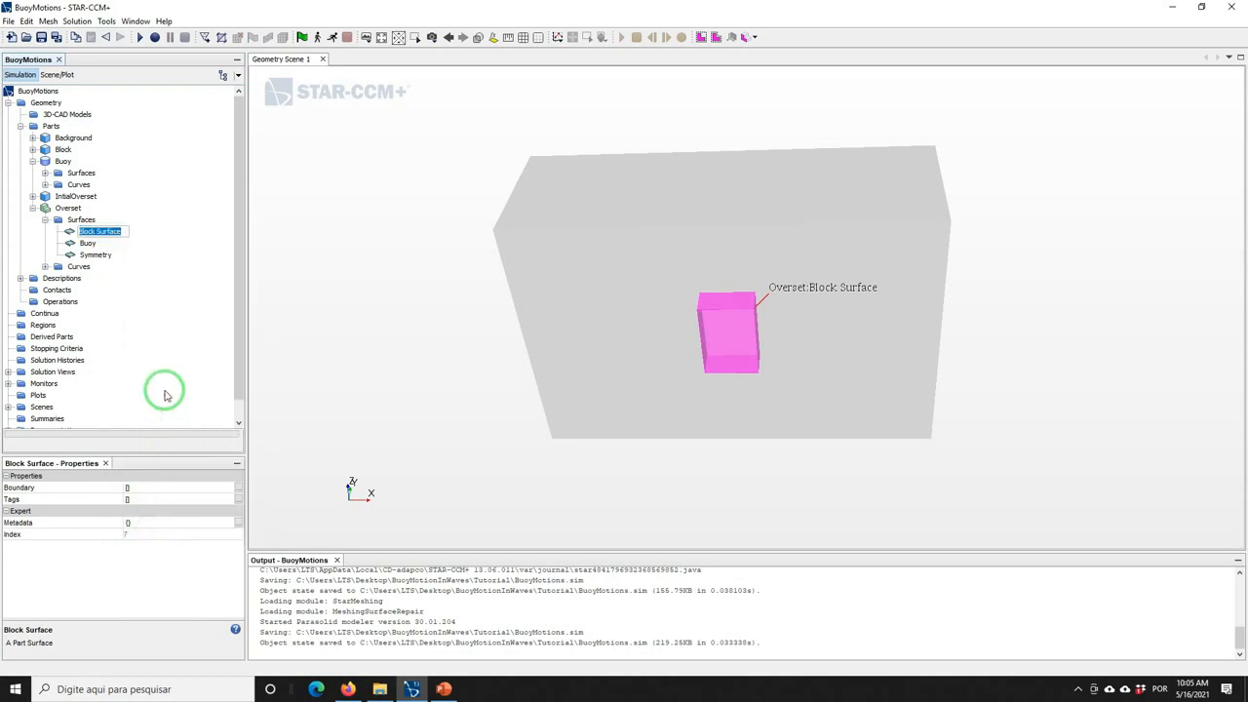
text(Boundaries)
key(Return)
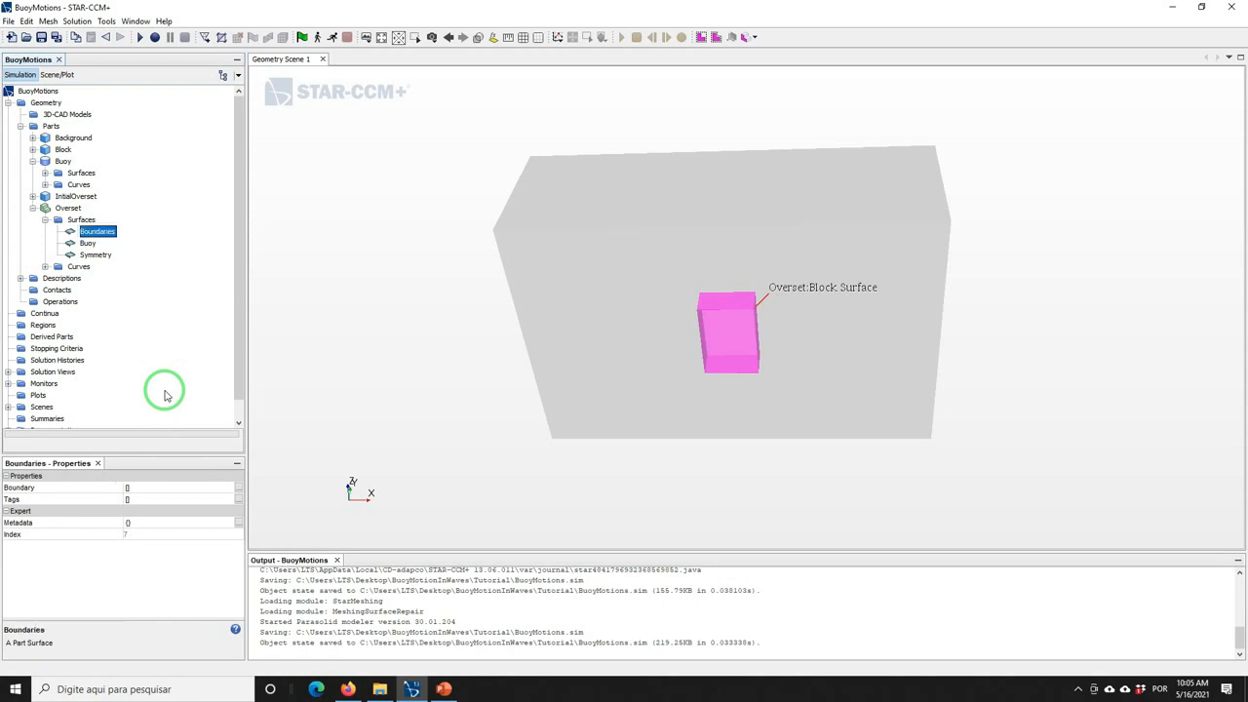
click(42, 37)
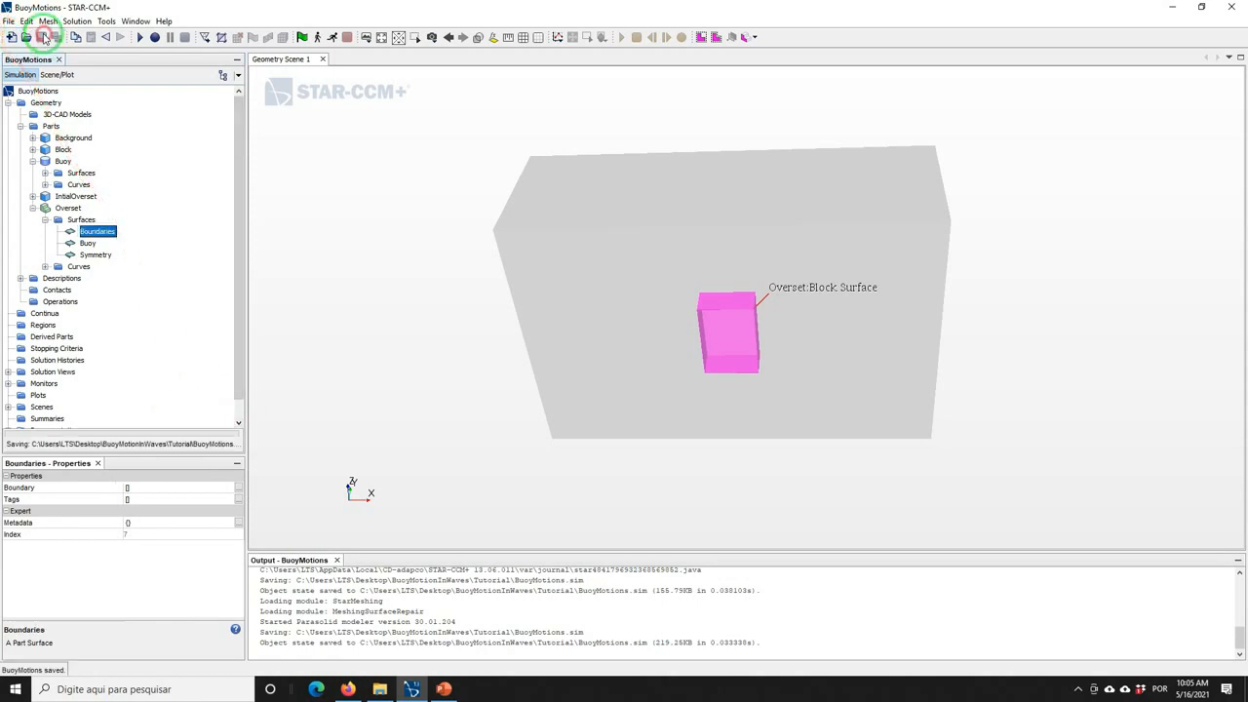
click(43, 37)
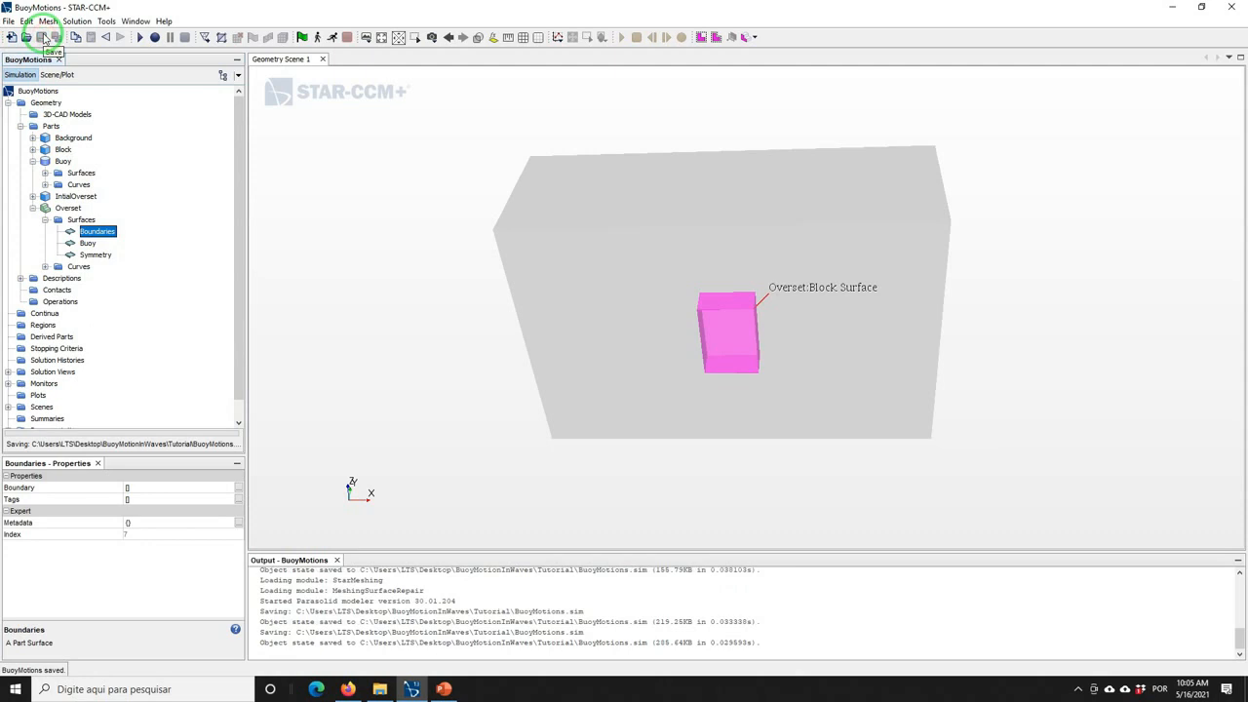
Hide all displayed parts from the geometry scene
drag(535, 240, 464, 290)
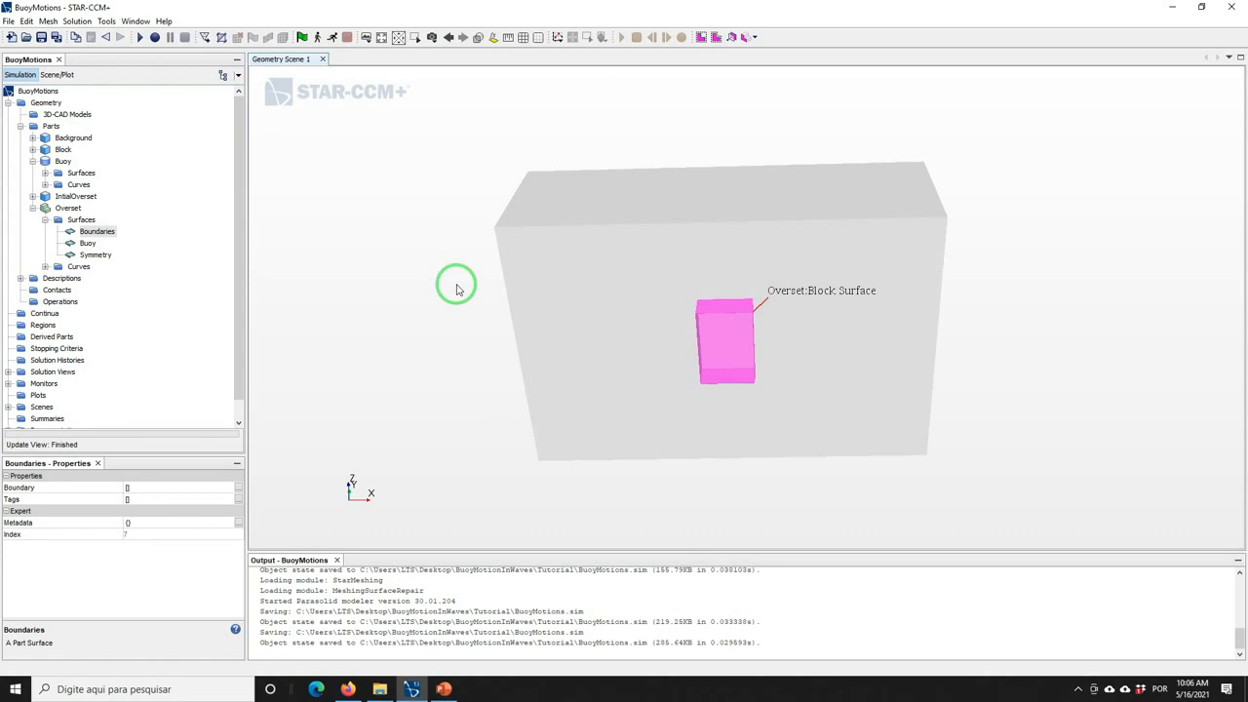
drag(435, 271, 400, 209)
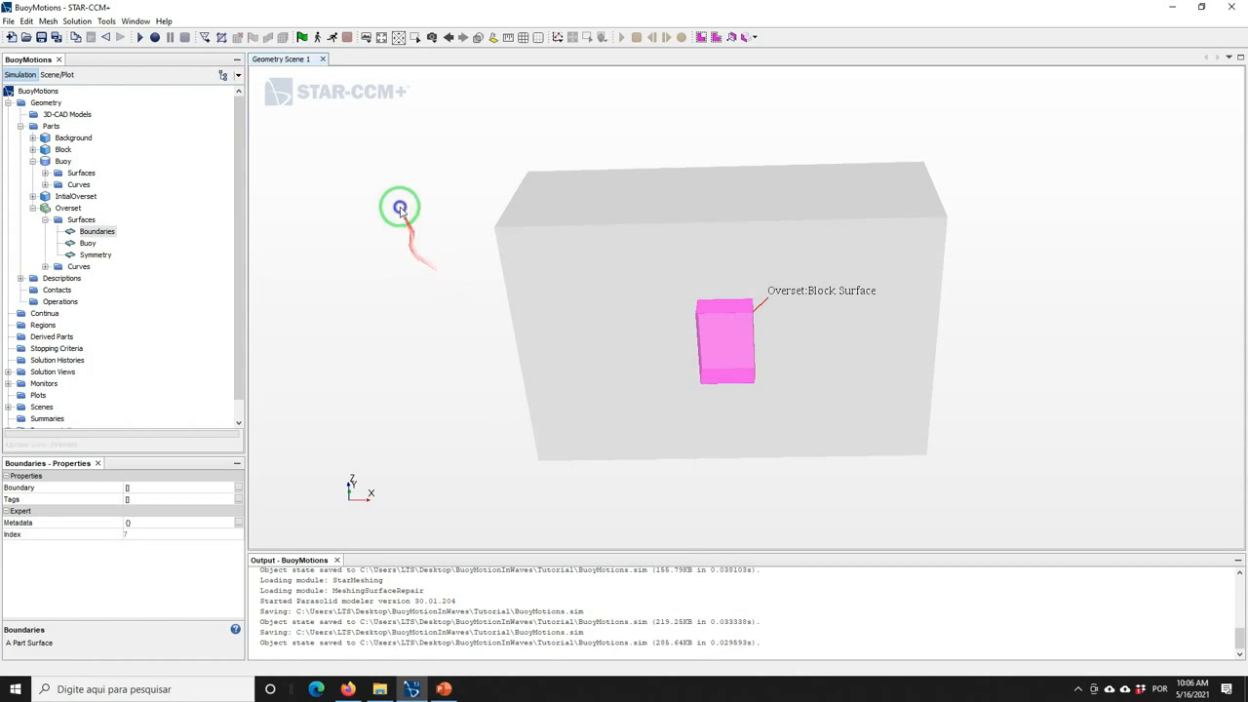
right_click(400, 208)
click(429, 253)
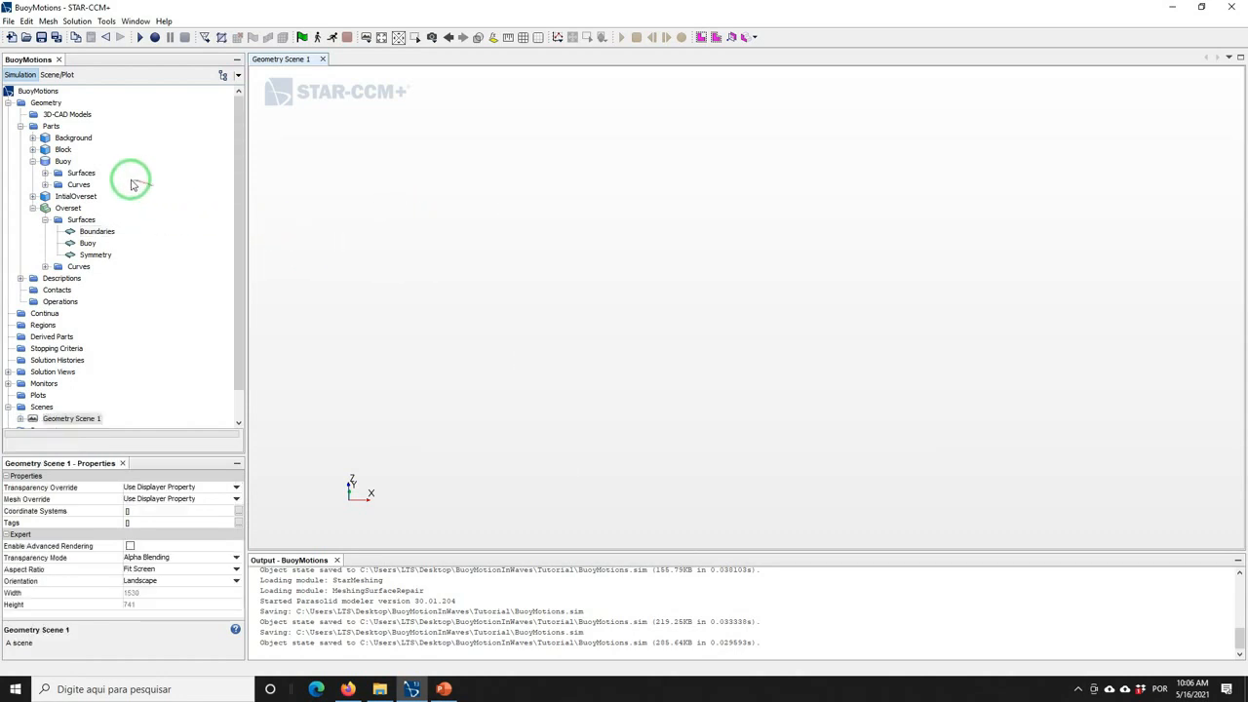
Add the Background part to the scene's Geometry 1 displayer
click(72, 138)
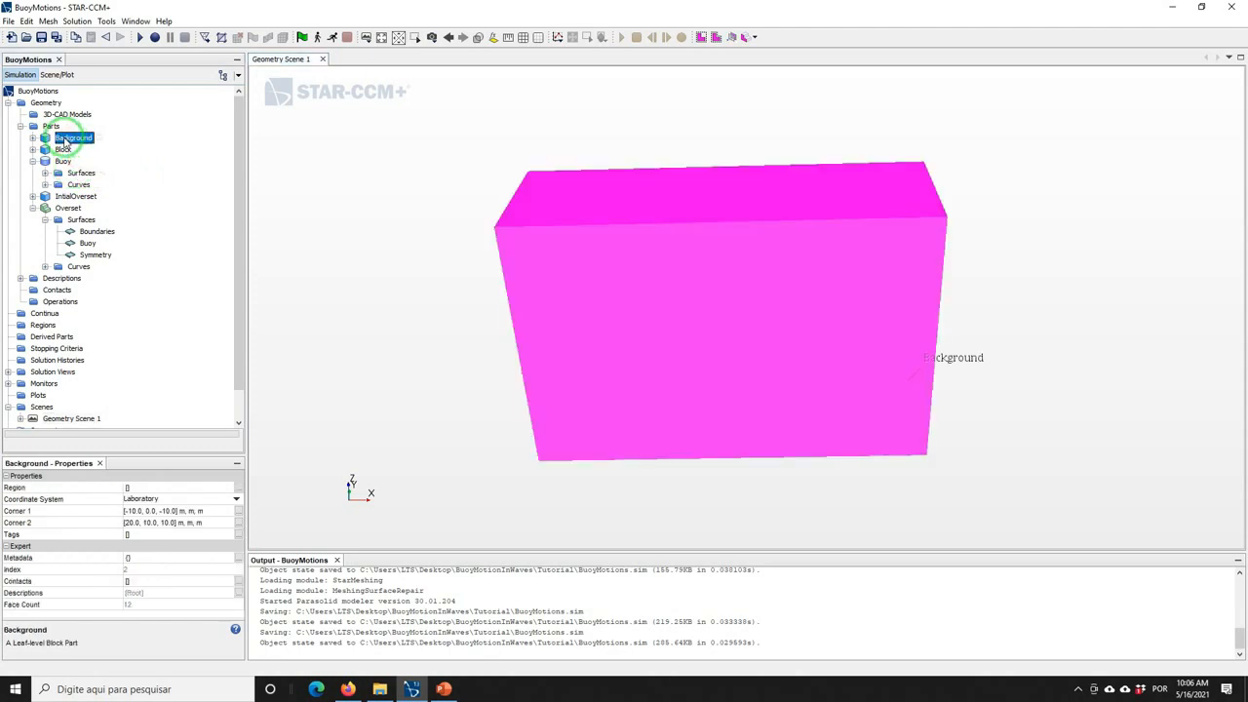
drag(72, 139, 417, 245)
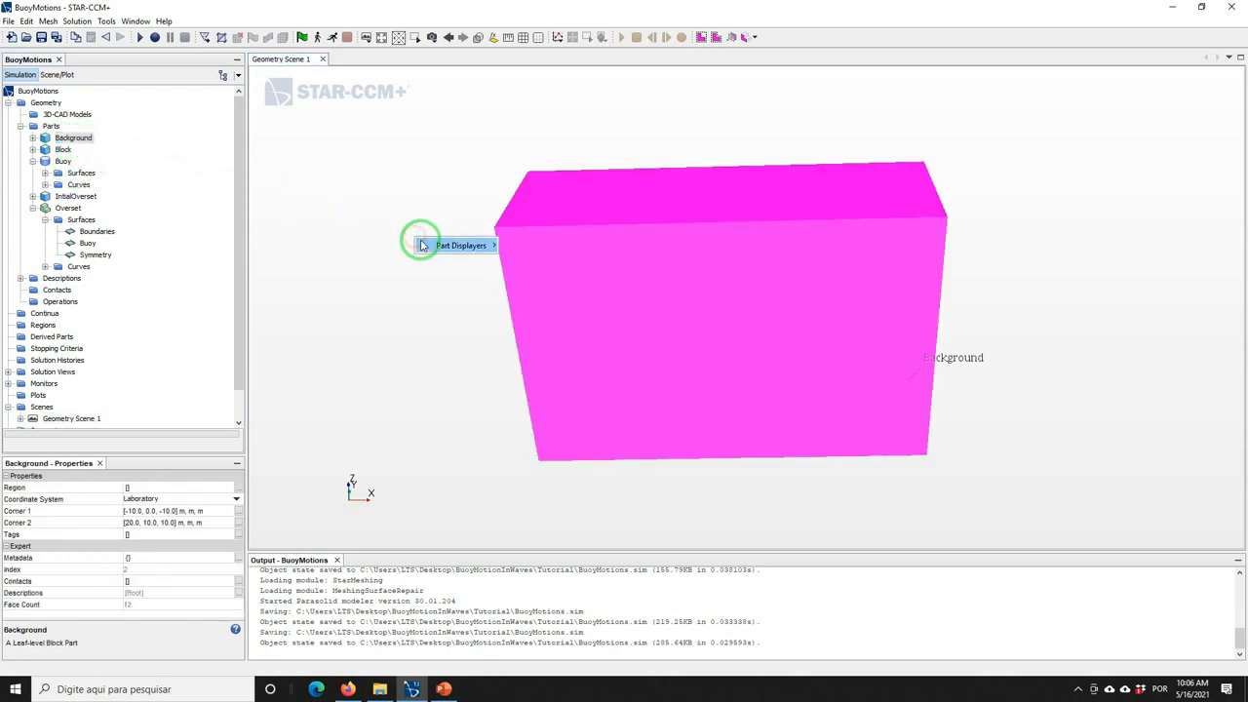
mouse_move(460, 248)
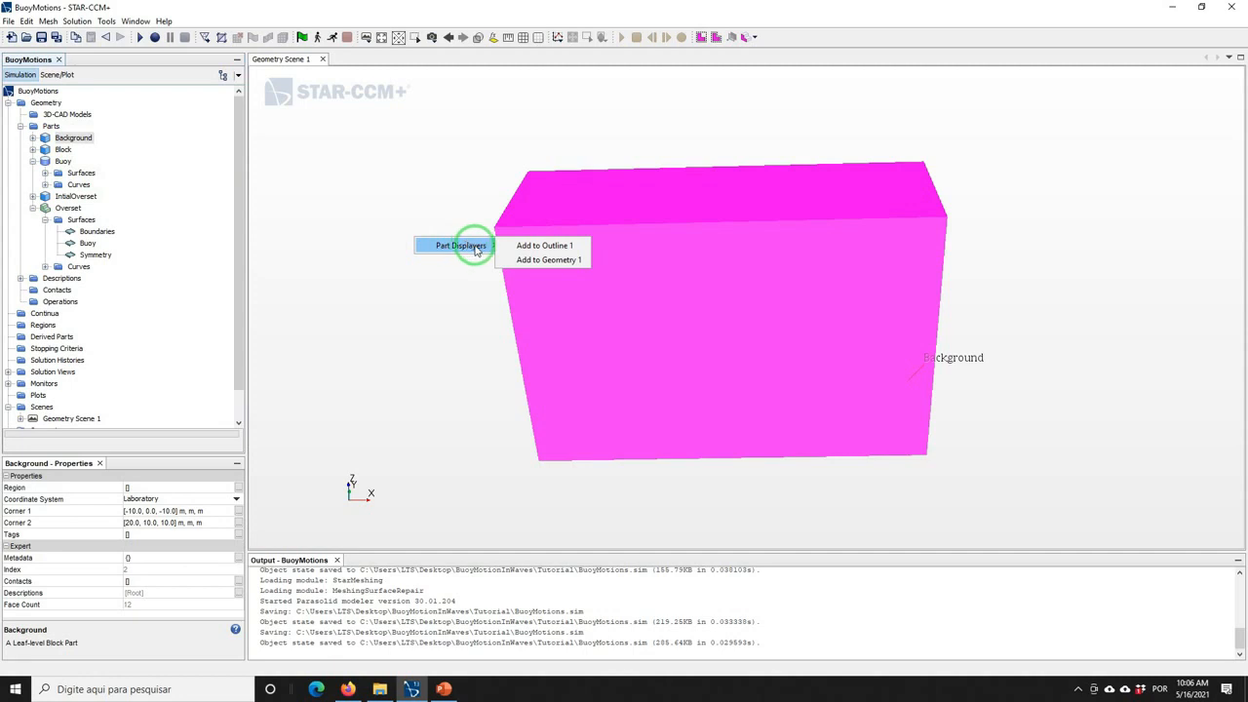
click(532, 261)
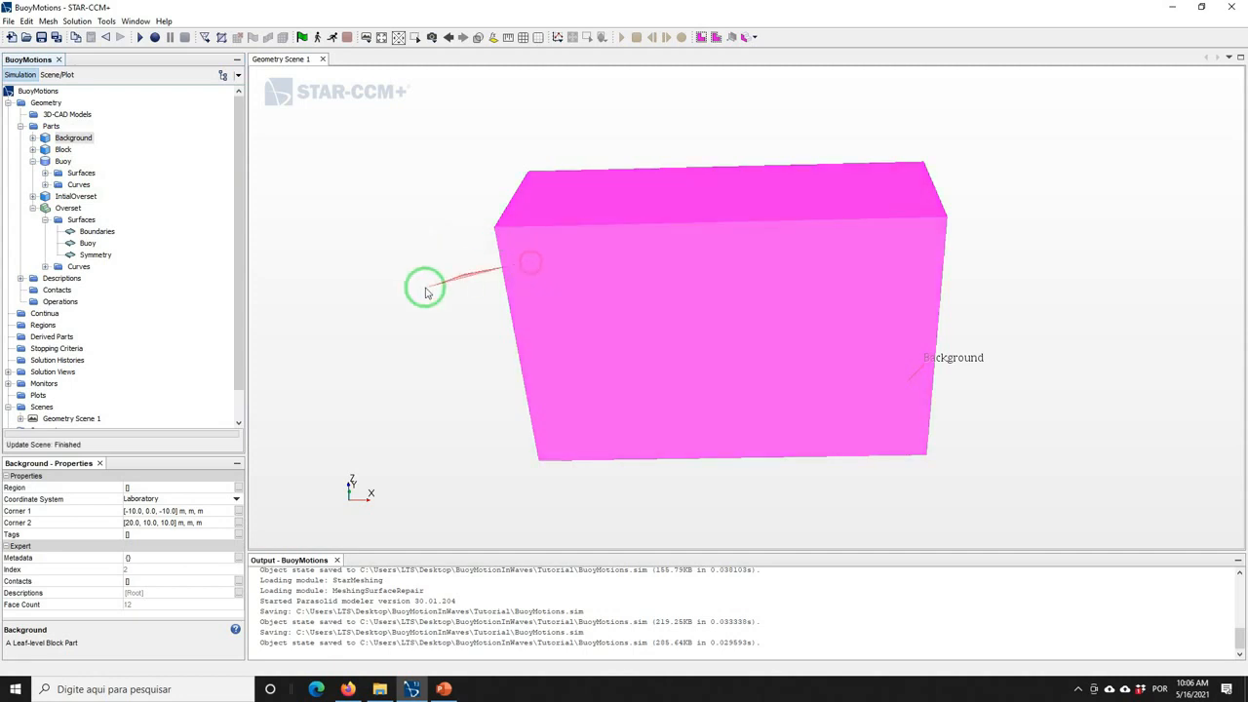
click(413, 287)
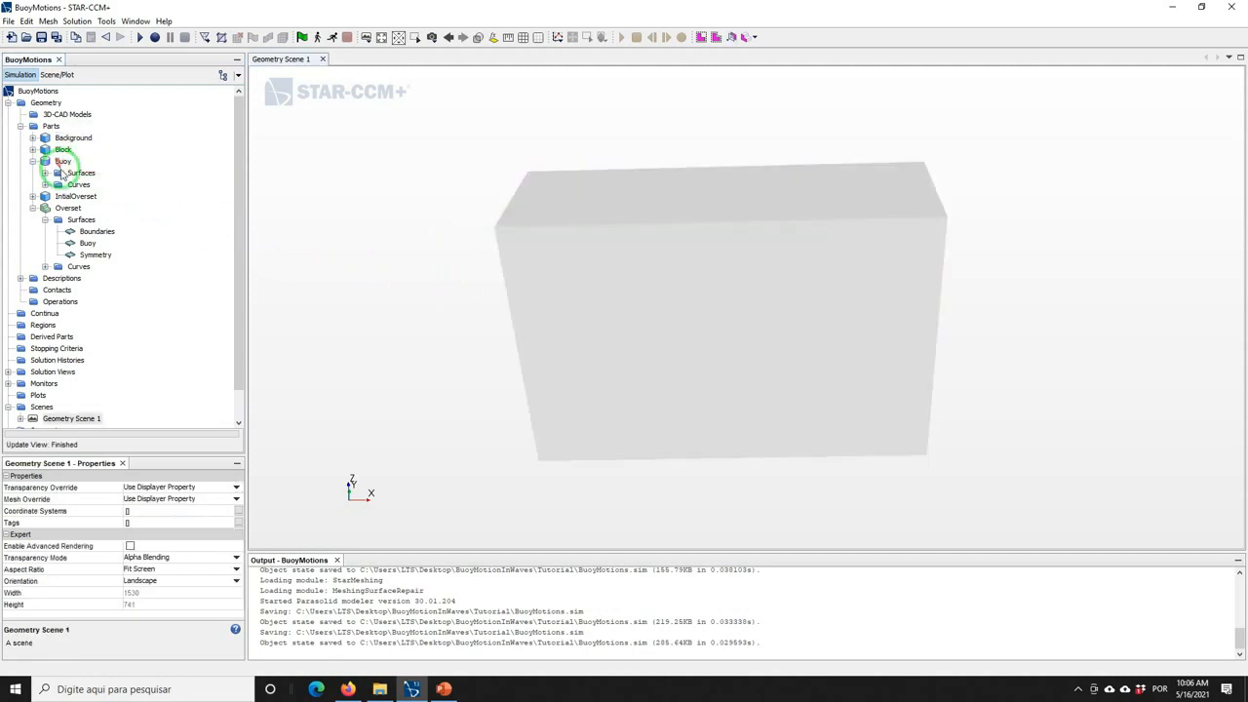
Add the Overset part to the Geometry 1 displayer and make the scene transparent
click(66, 208)
drag(66, 208, 463, 295)
mouse_move(535, 301)
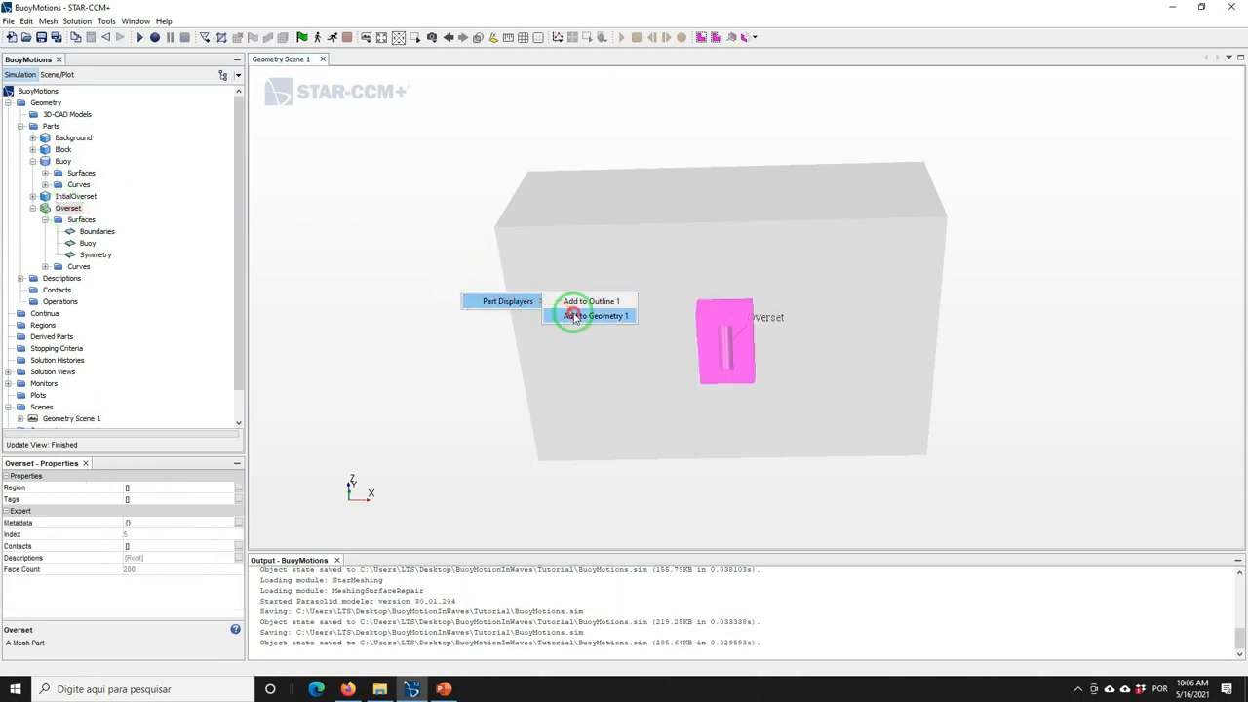
click(573, 316)
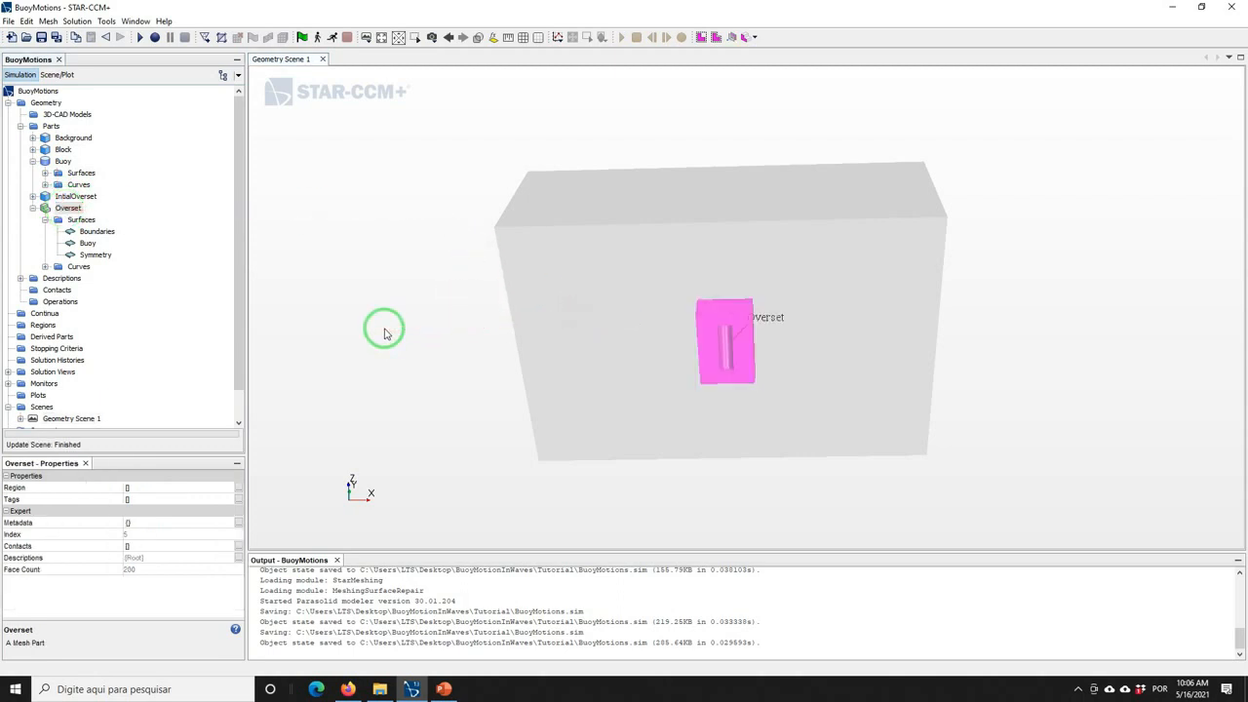
click(382, 328)
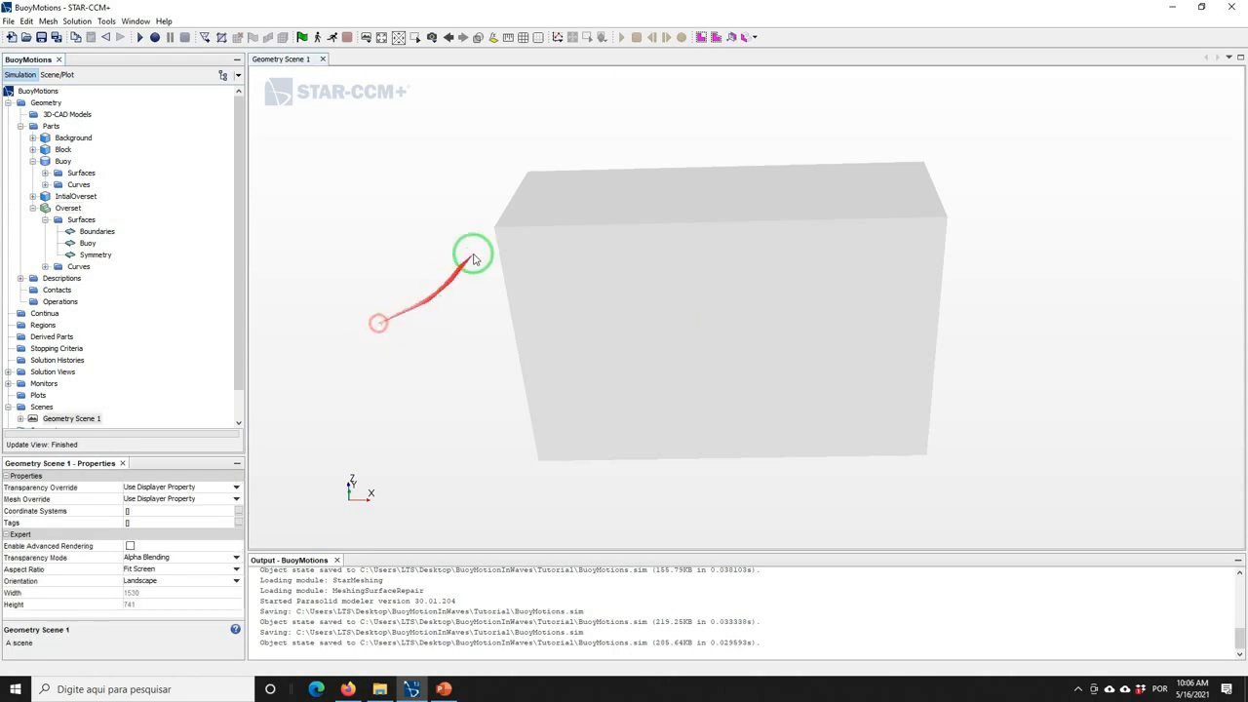
click(478, 37)
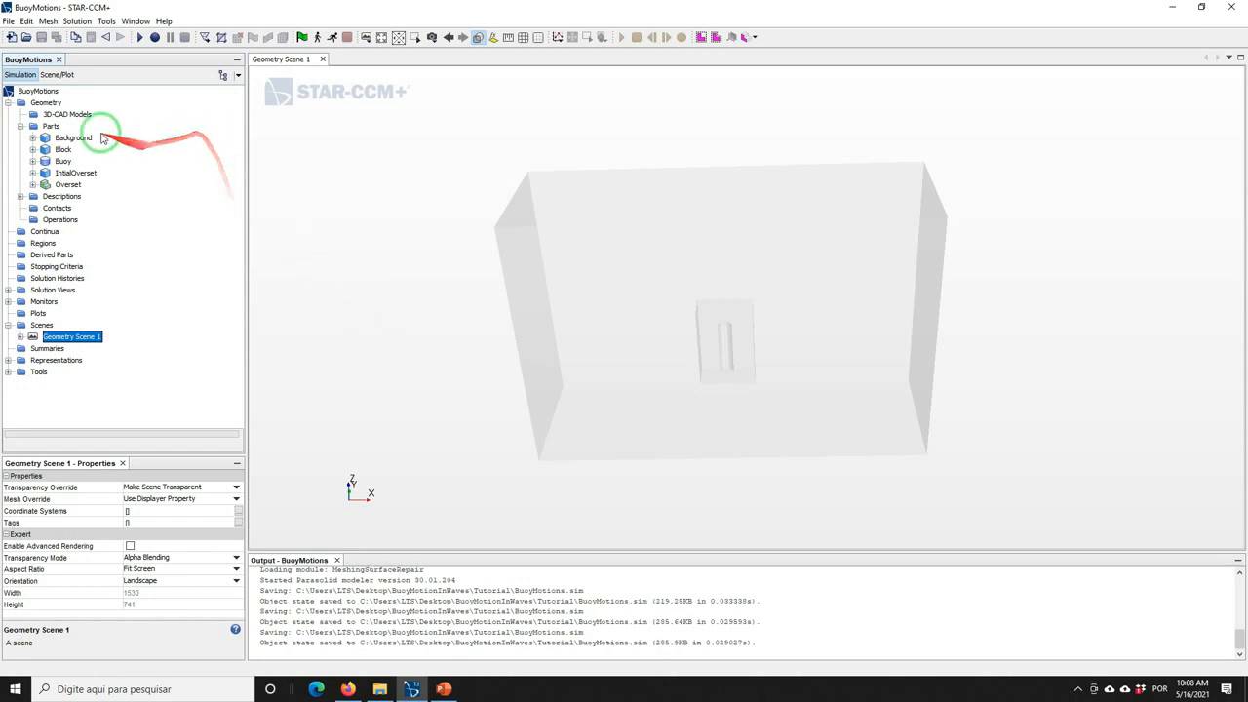
Assign the Background part to regions, with a region for each part, a boundary for each part surface and no interfaces from contacts
right_click(72, 138)
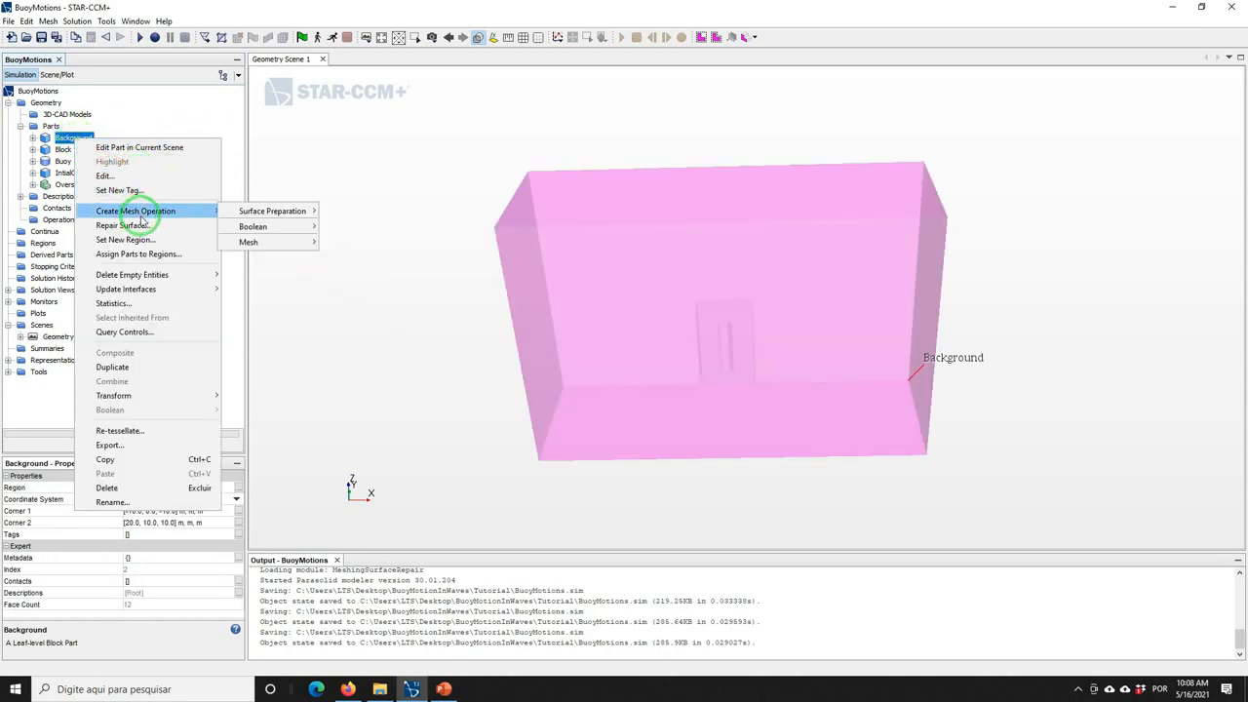
click(135, 255)
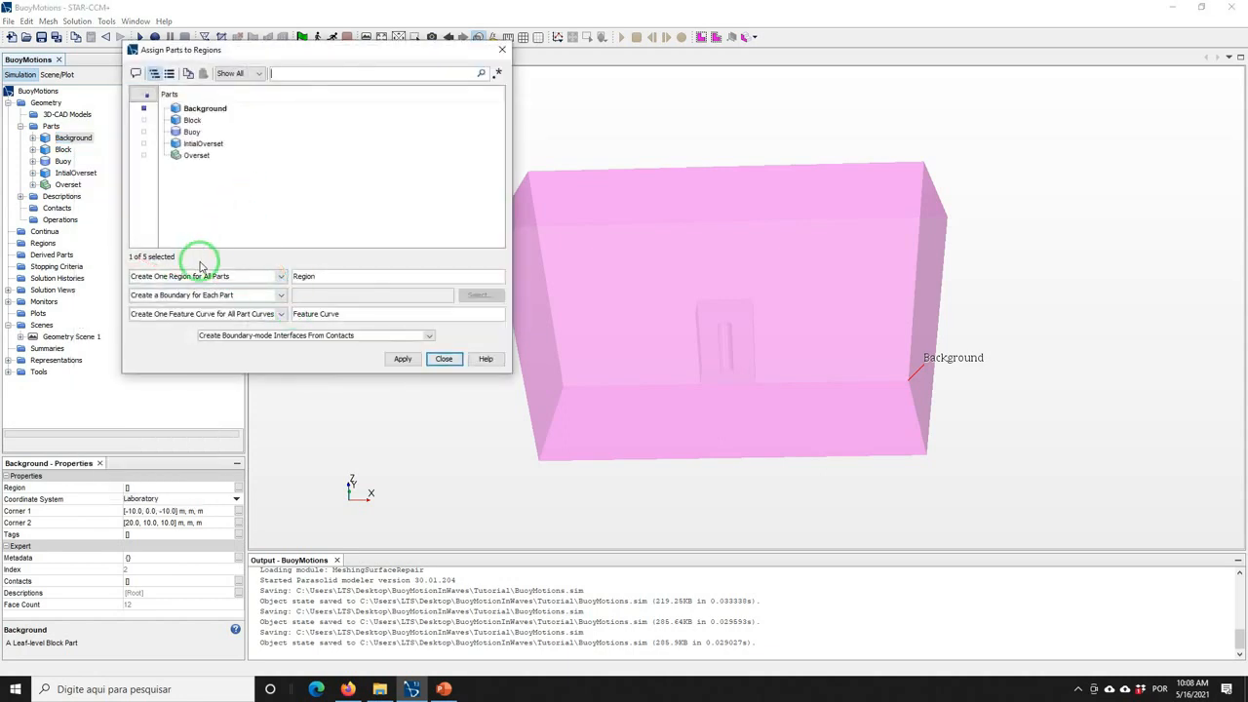
click(190, 277)
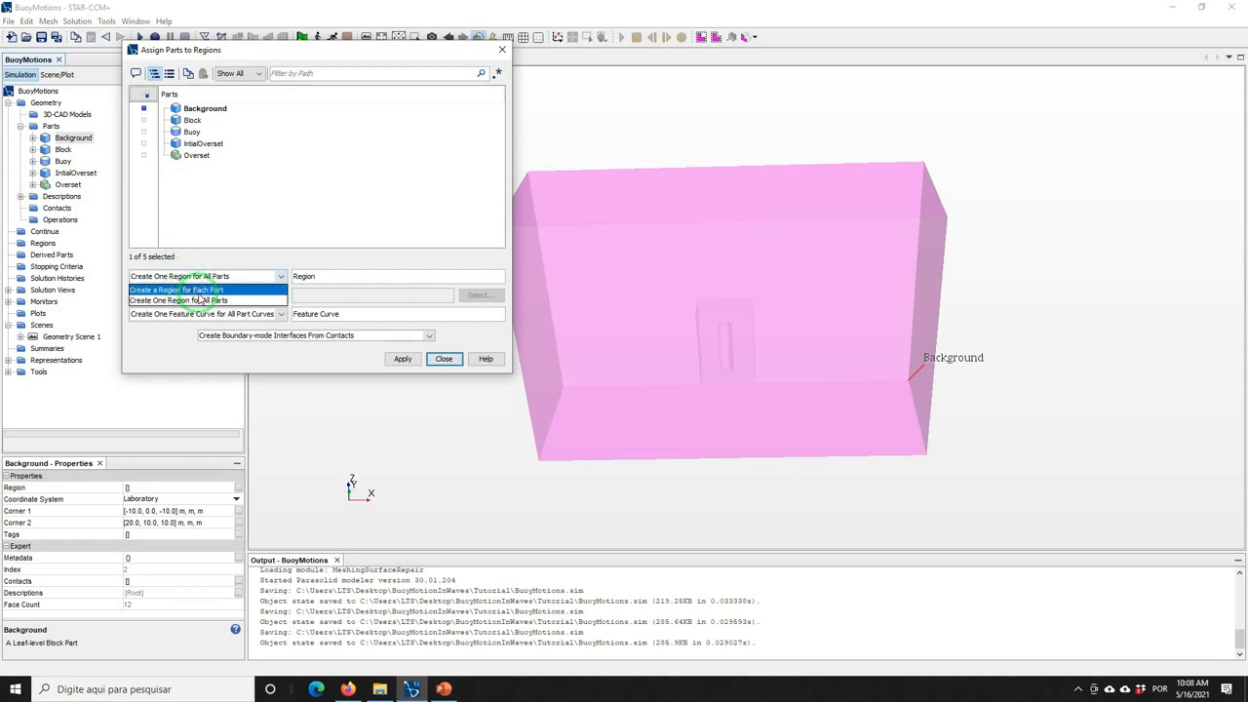
click(195, 291)
click(161, 295)
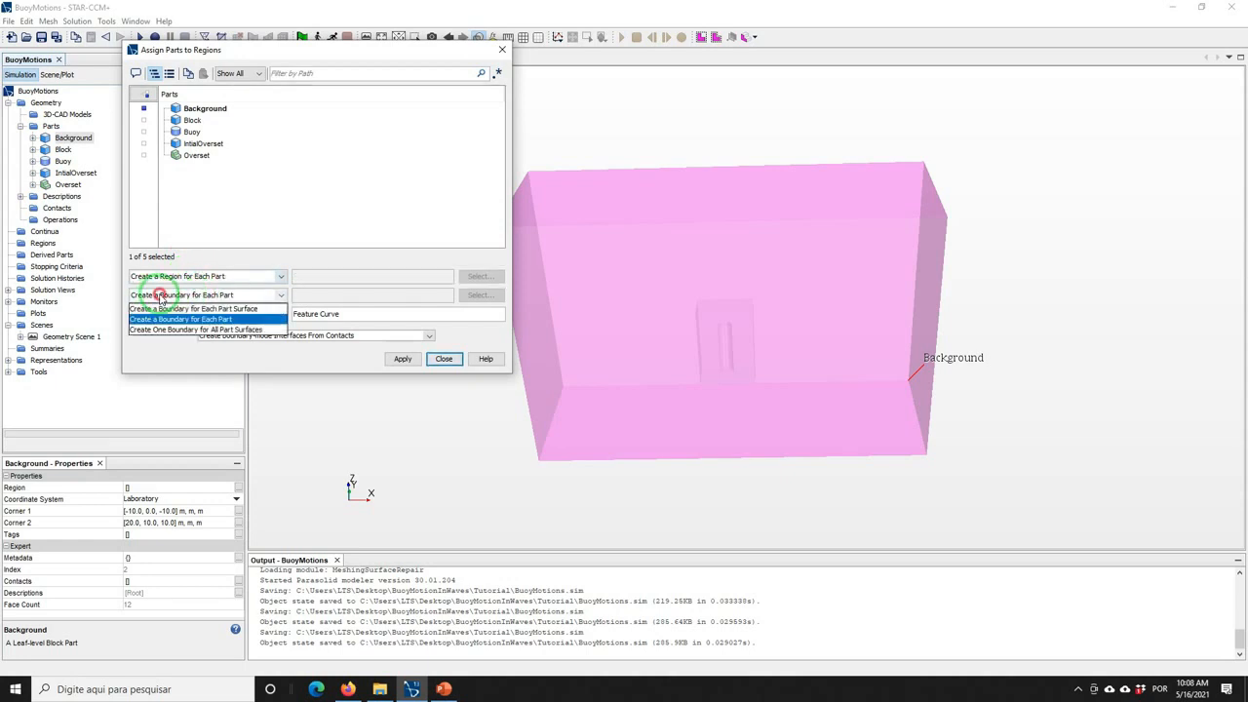
click(214, 309)
click(239, 335)
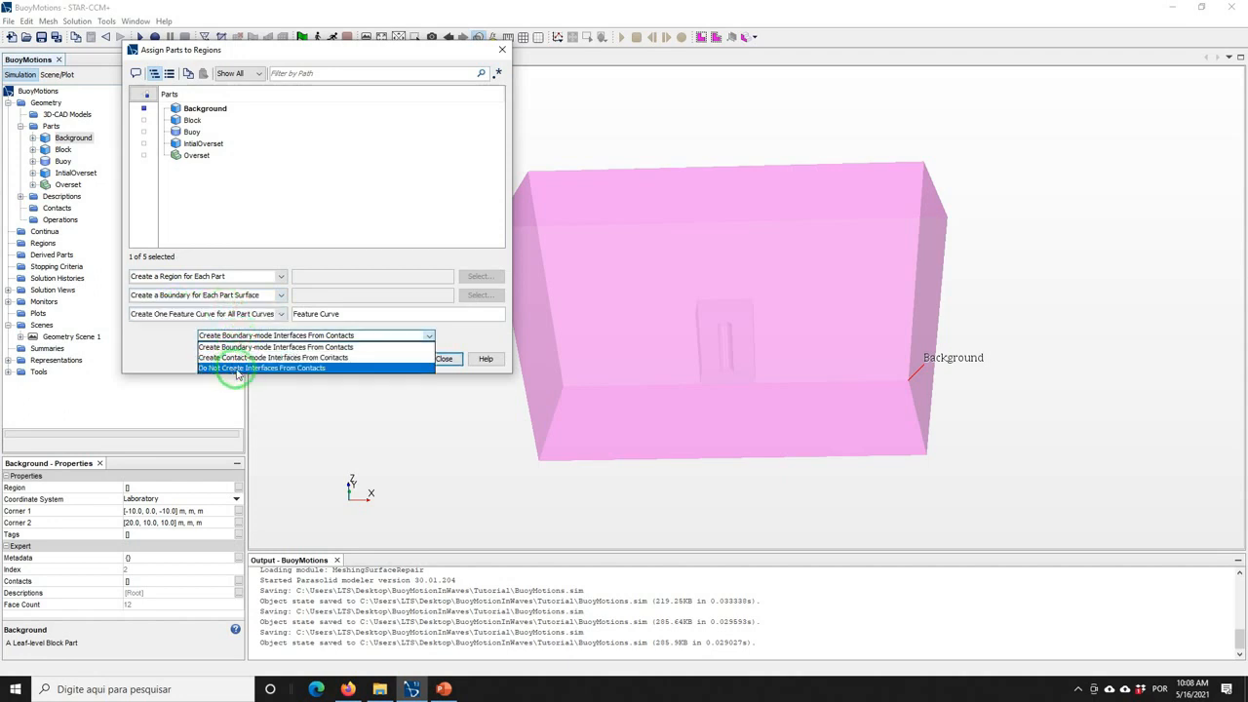
click(236, 370)
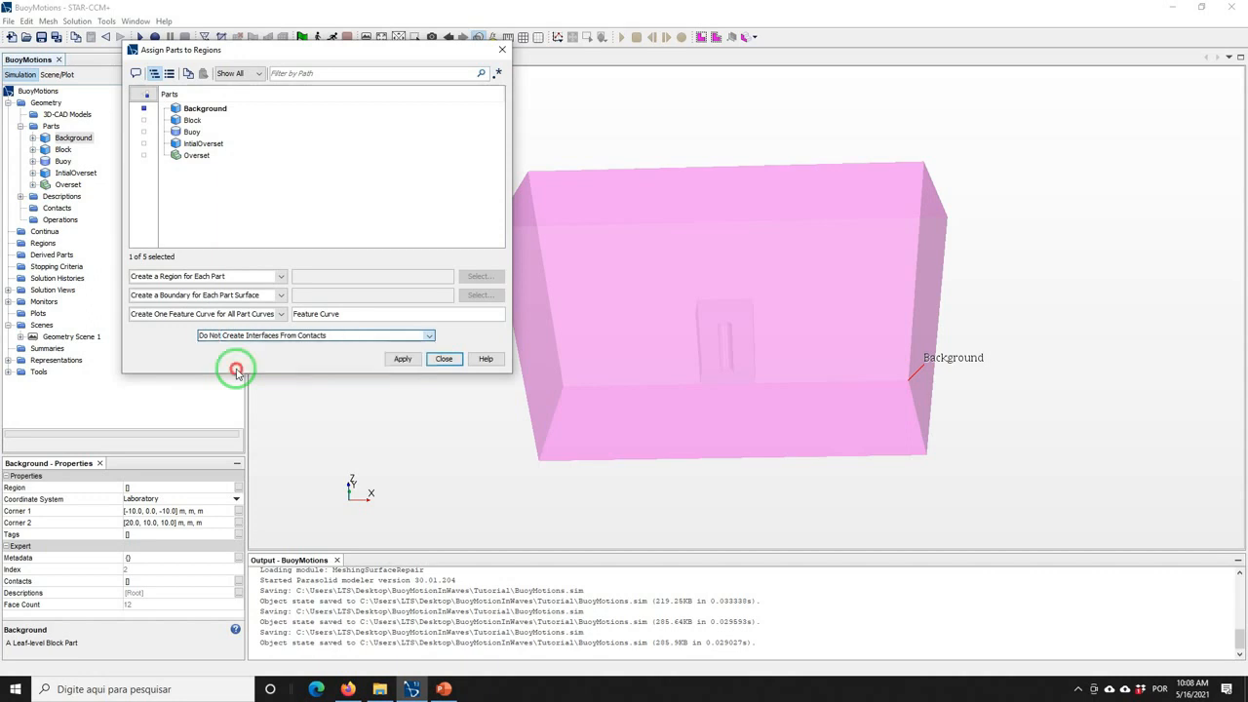
click(398, 361)
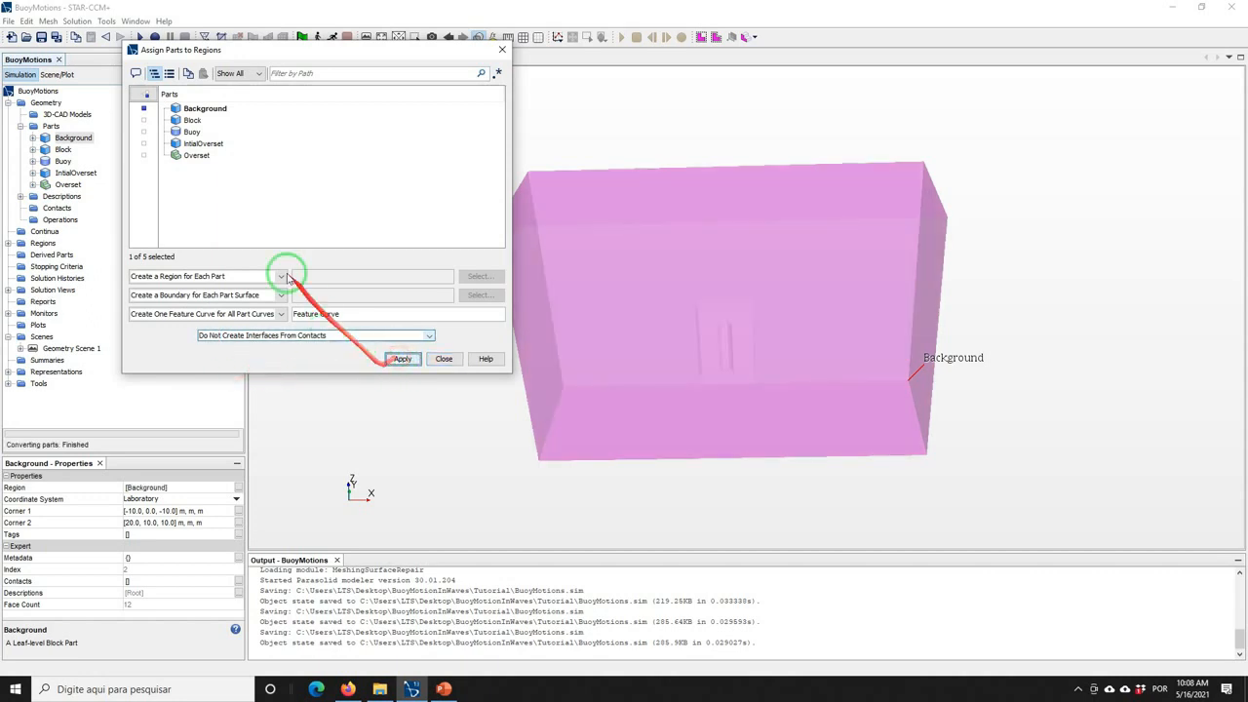
Assign the Overset part to its own region with the same boundary and interface options
click(193, 158)
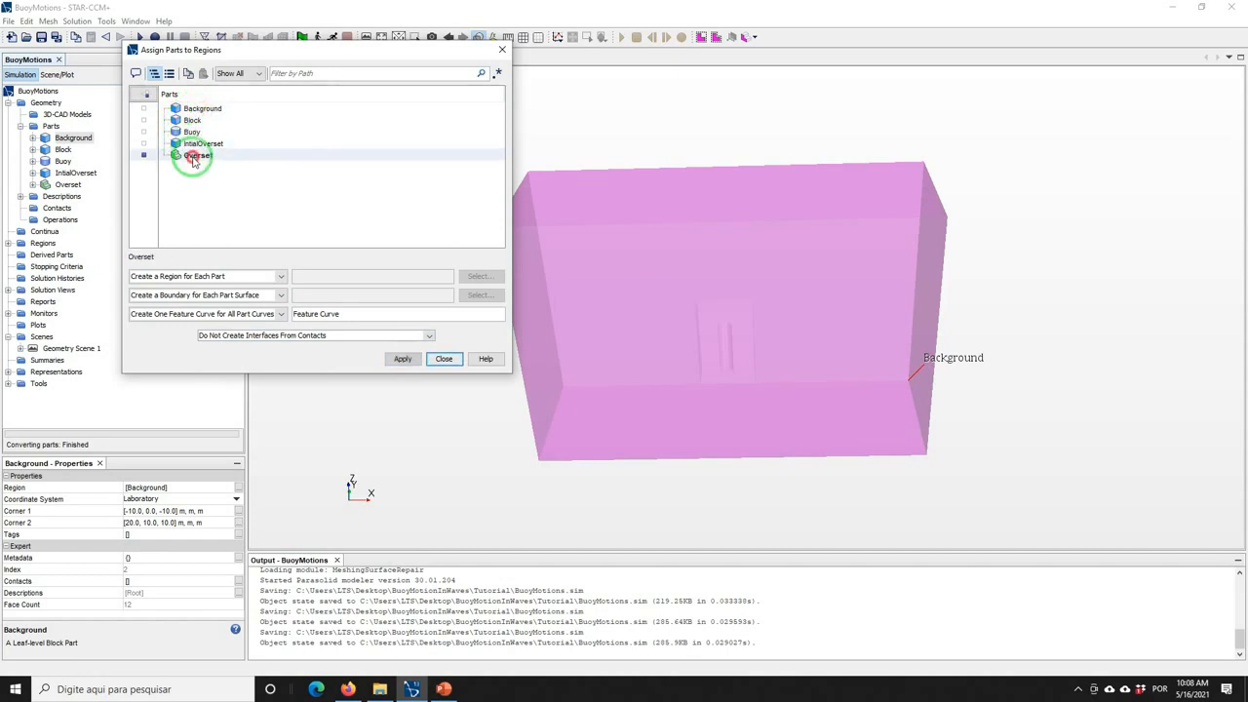
click(396, 363)
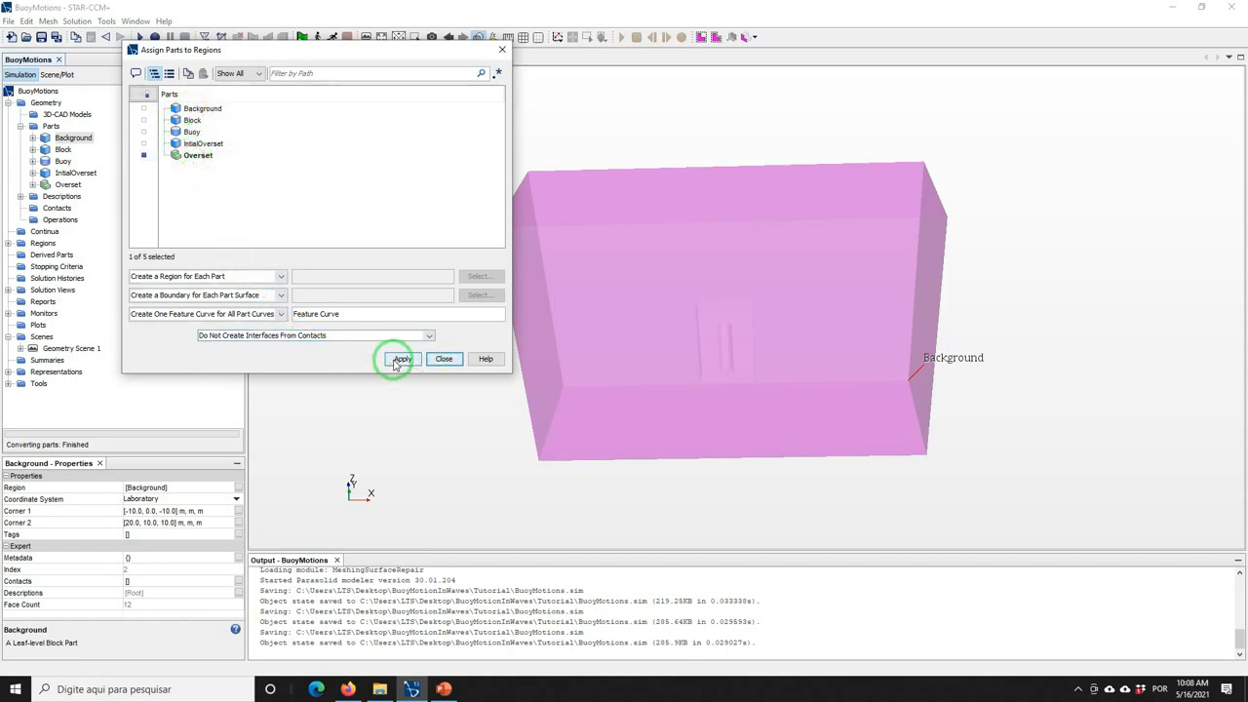
click(445, 360)
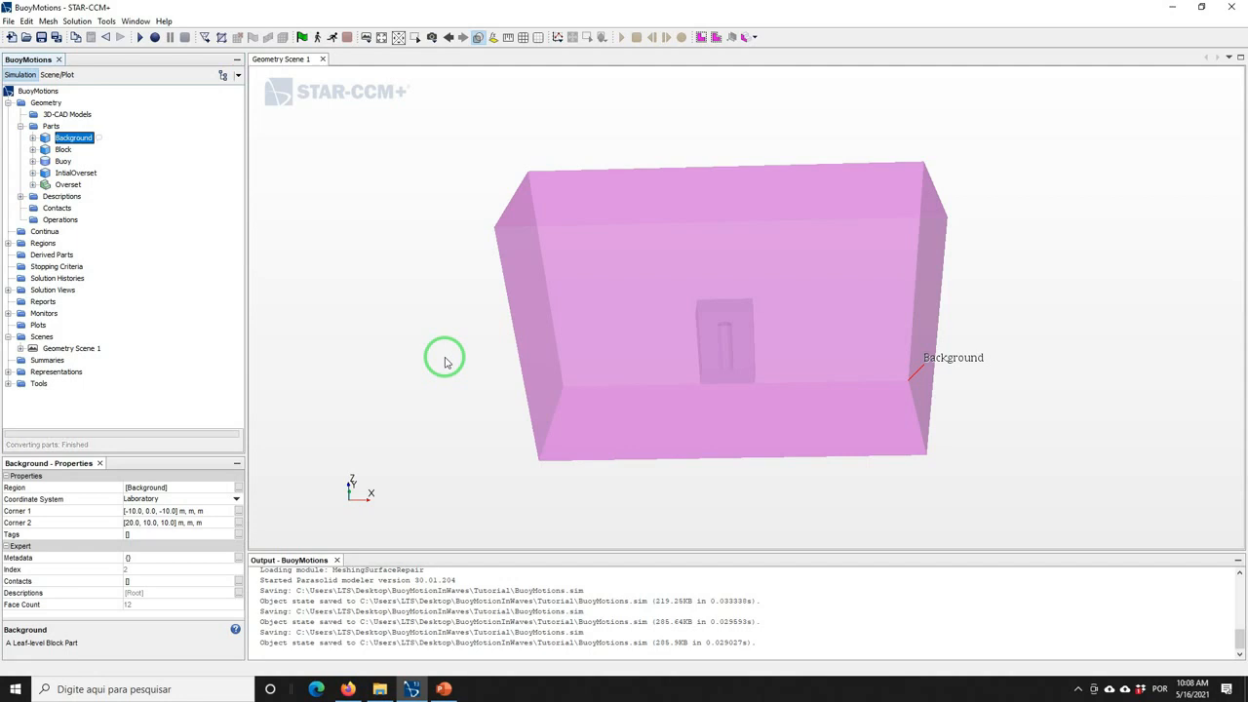
Set the type of the Background region's Inlet boundary to Velocity Inlet
click(9, 242)
click(56, 255)
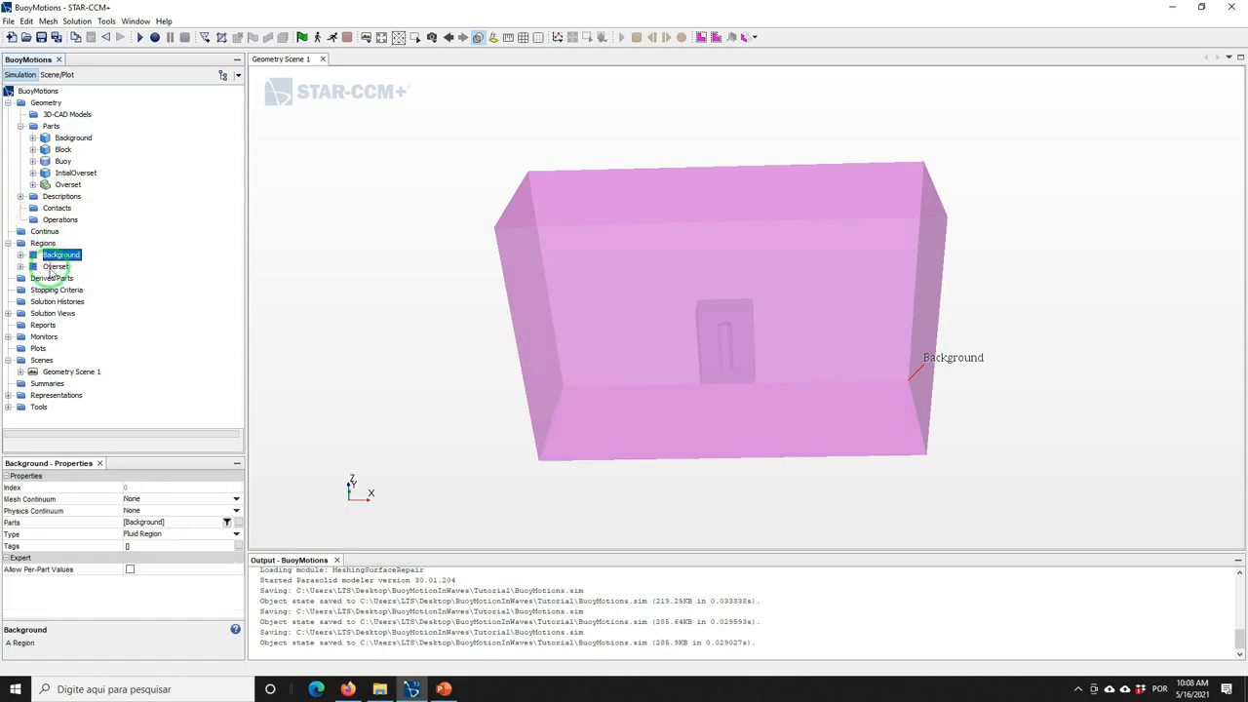
click(55, 266)
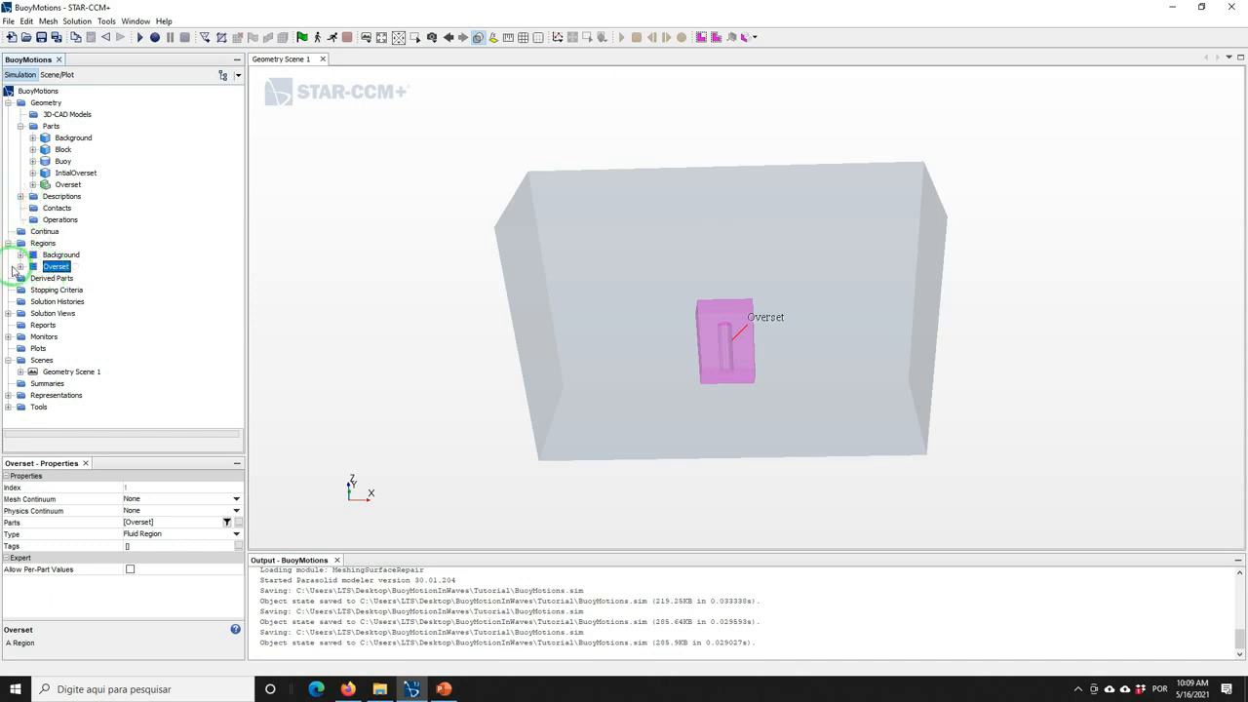
click(21, 254)
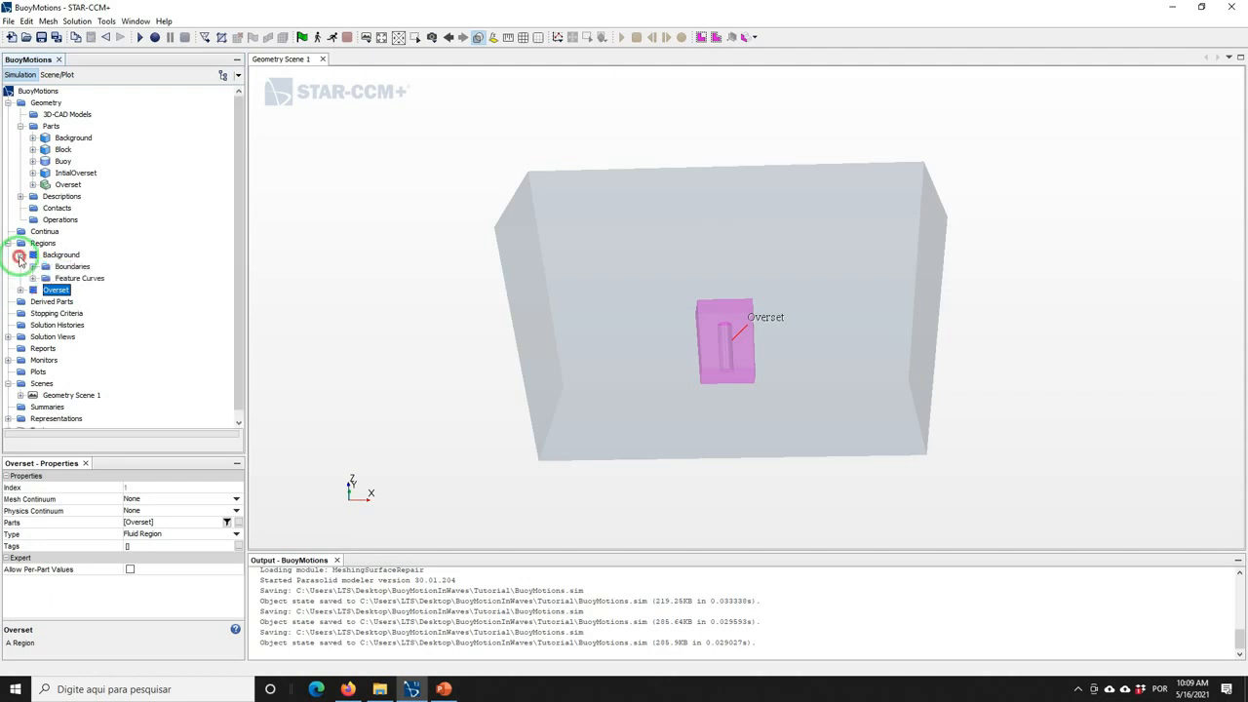
click(32, 266)
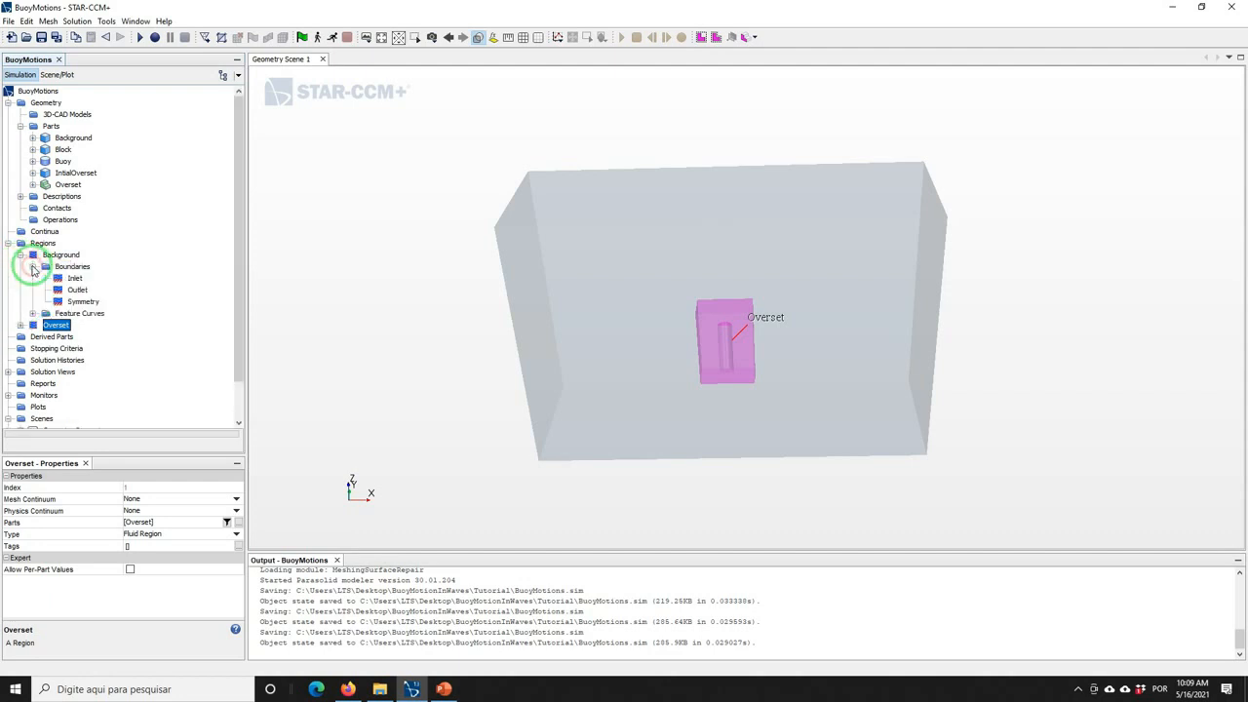
click(68, 279)
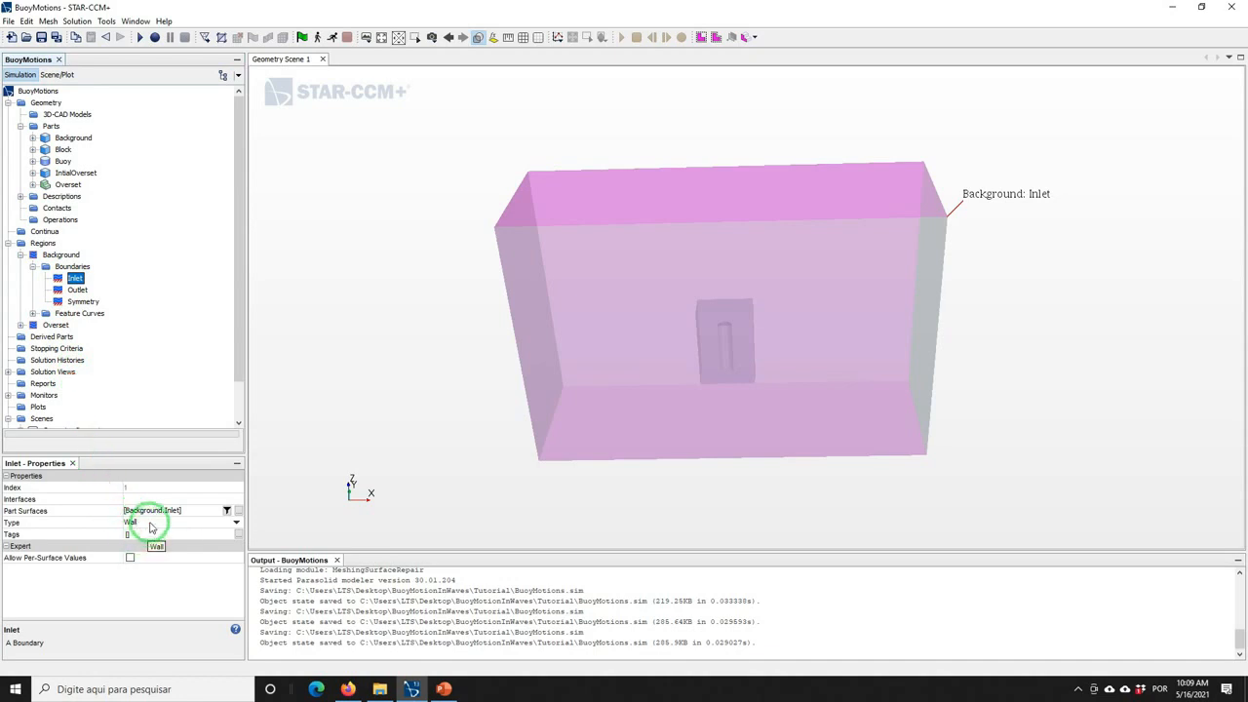
click(153, 527)
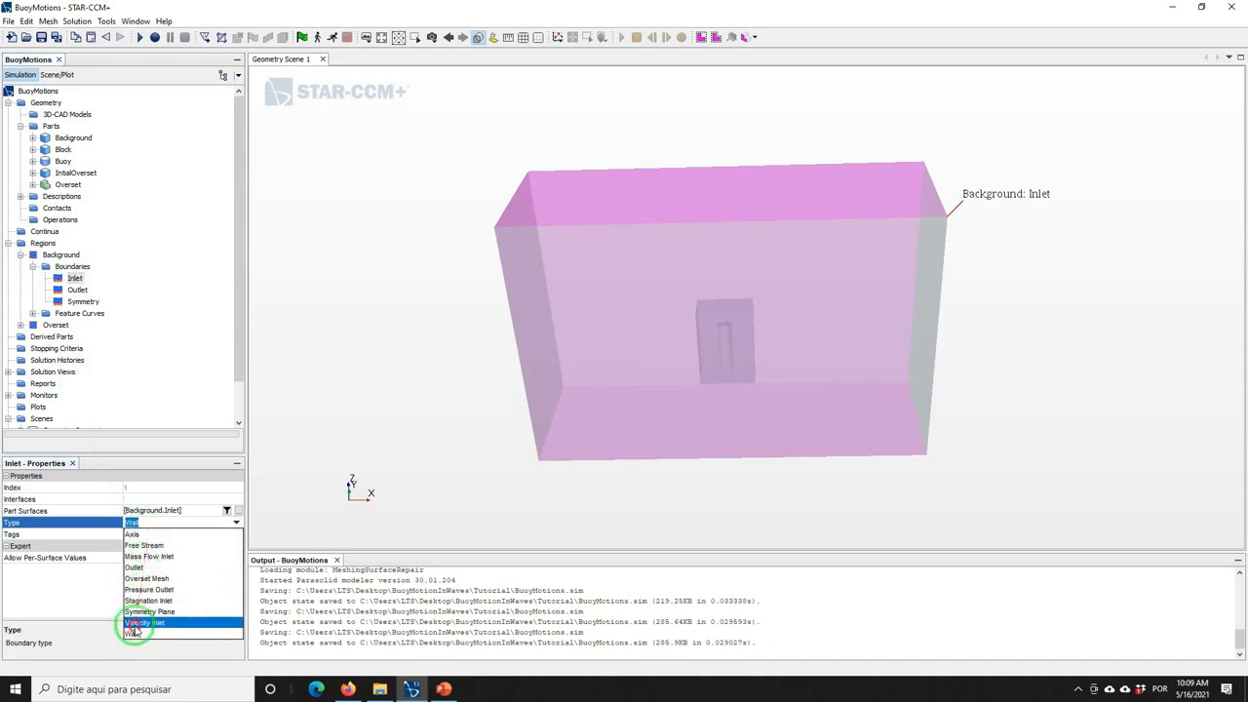
click(137, 624)
Set the Background region's Outlet boundary to Pressure Outlet and its Symmetry boundary to Symmetry Plane
click(77, 290)
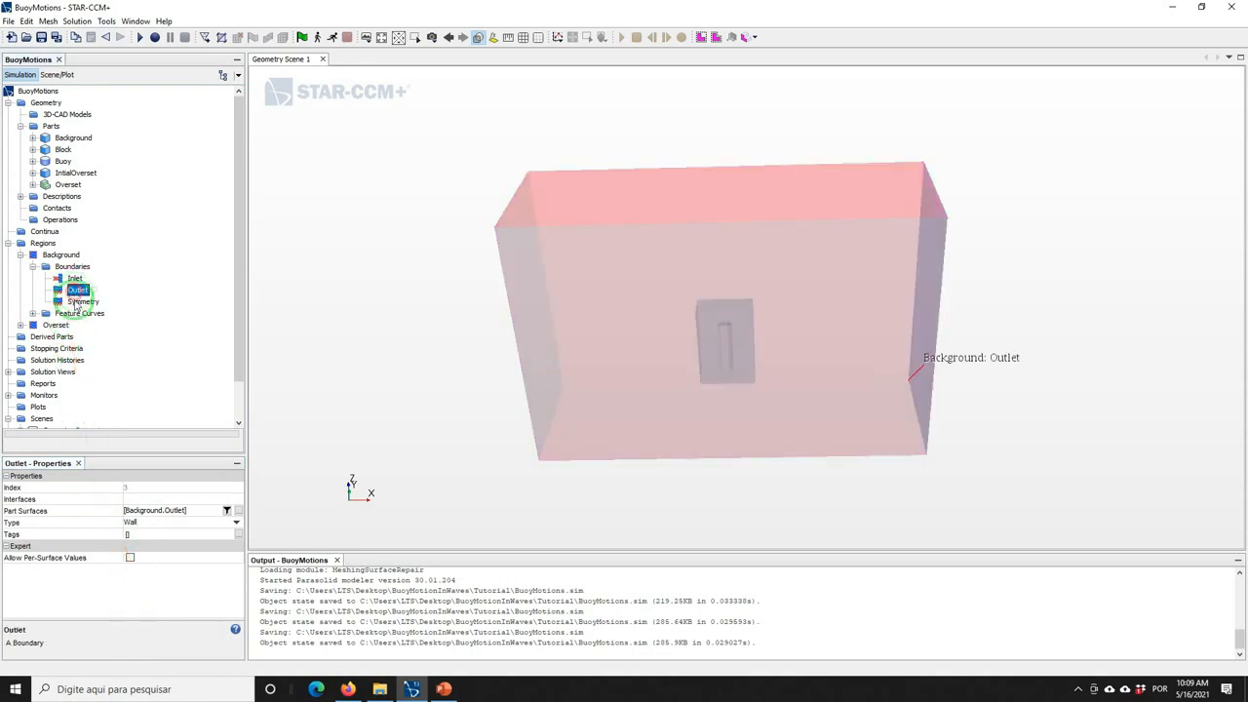
click(138, 523)
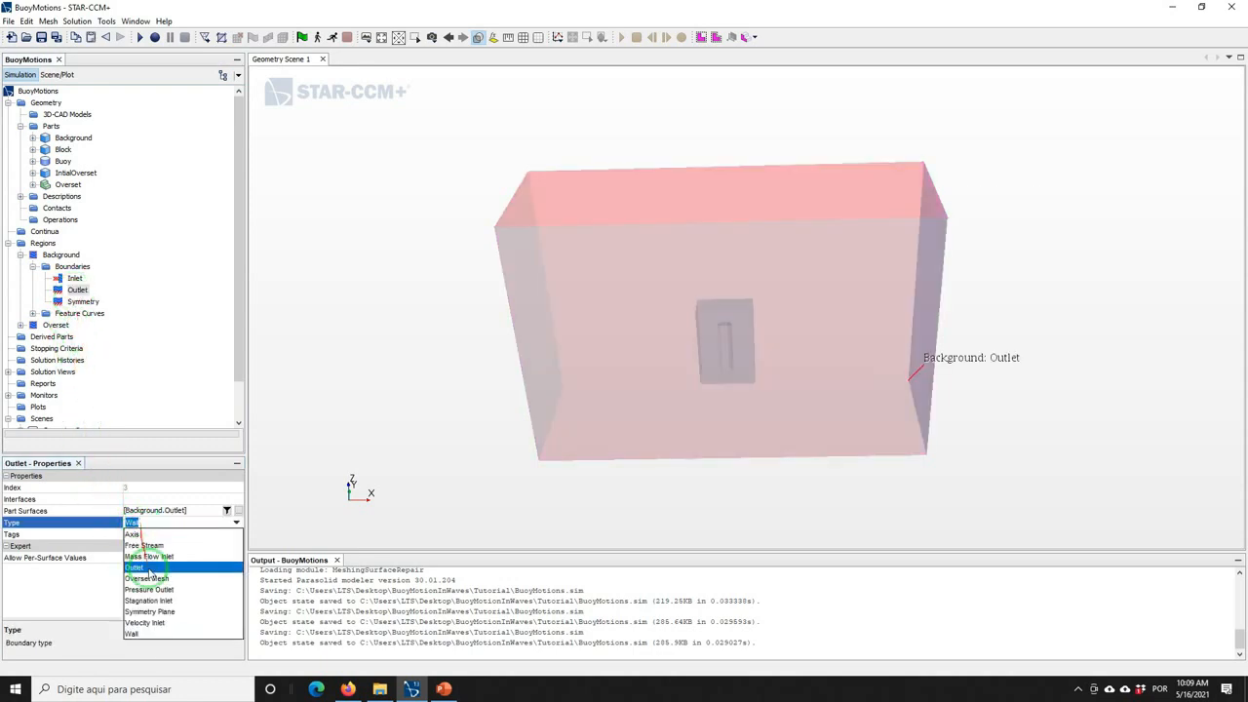
click(149, 589)
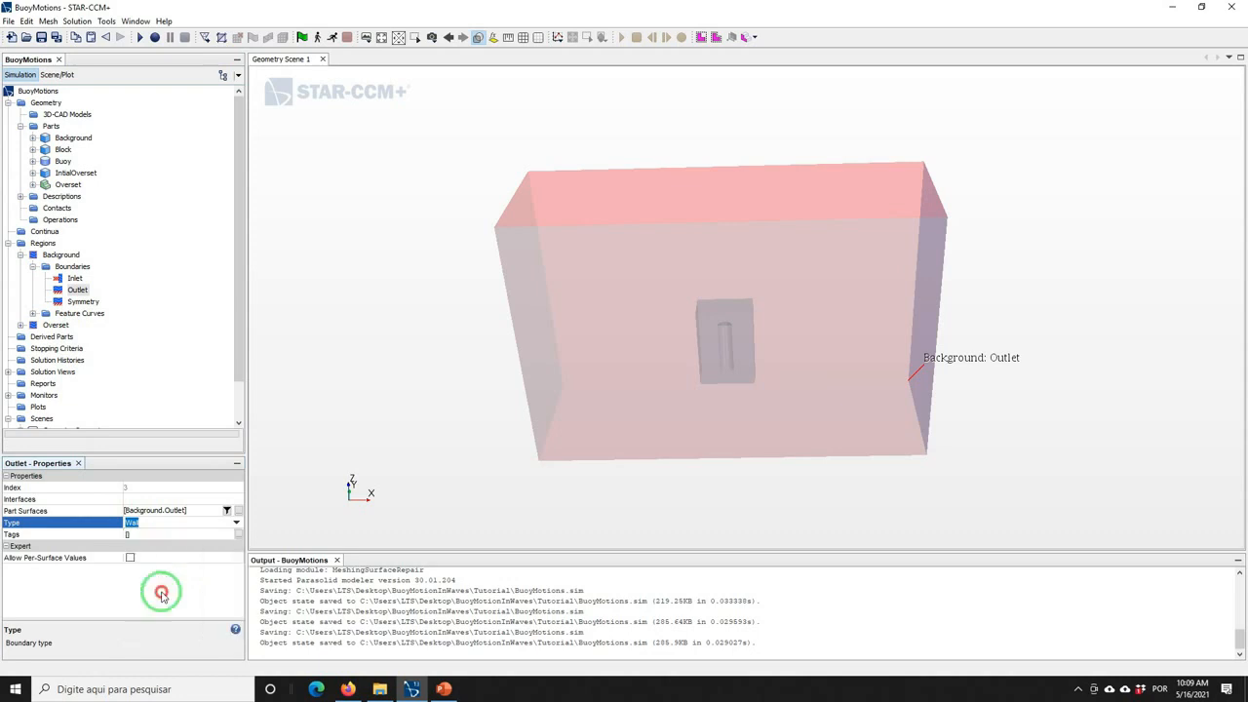
click(83, 301)
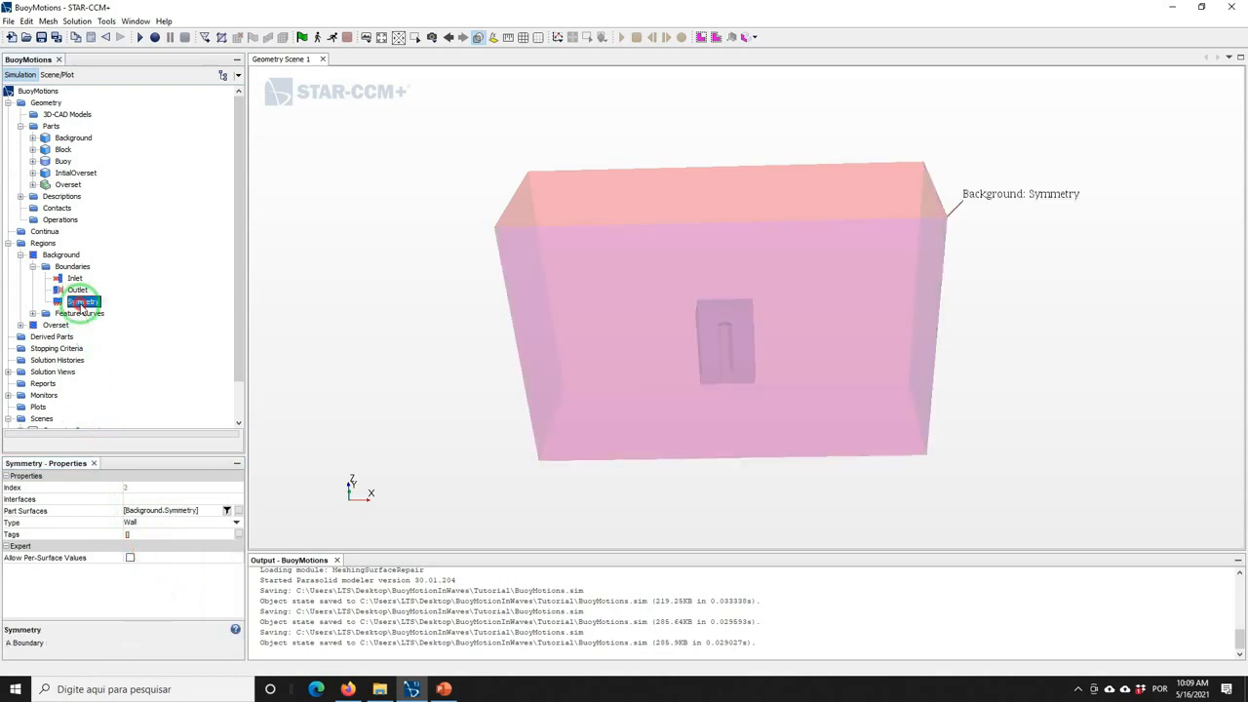
click(148, 526)
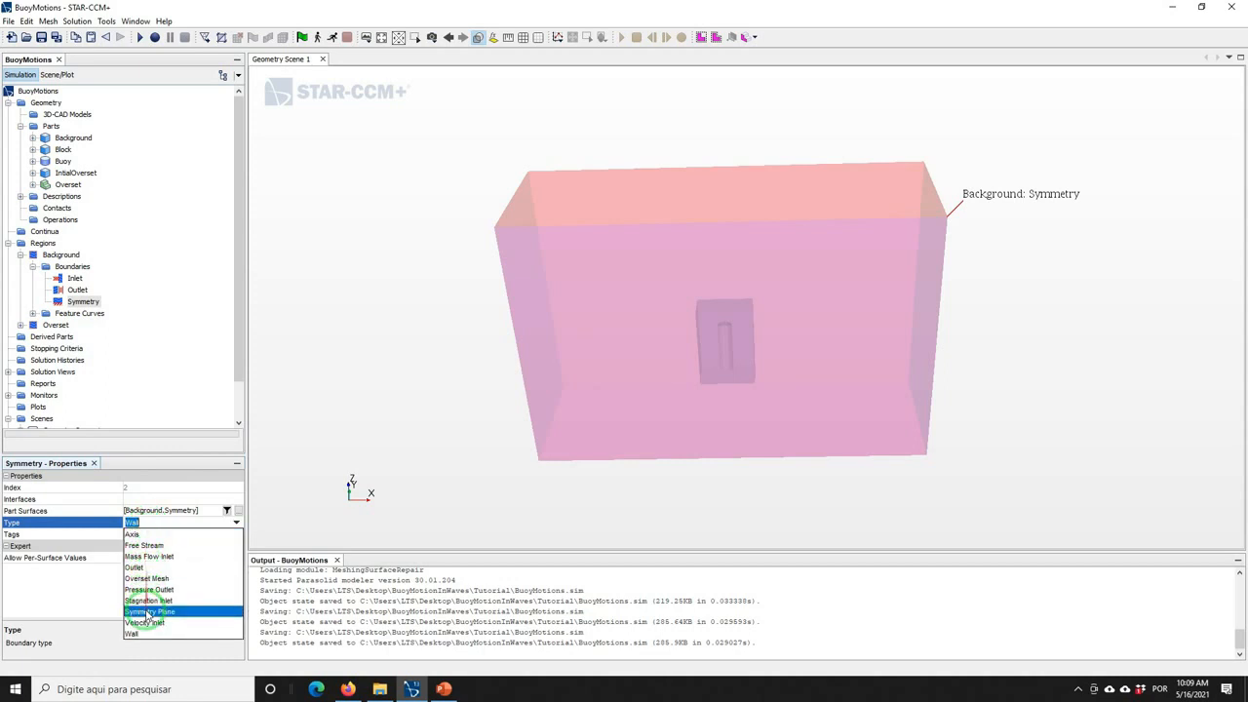
click(146, 612)
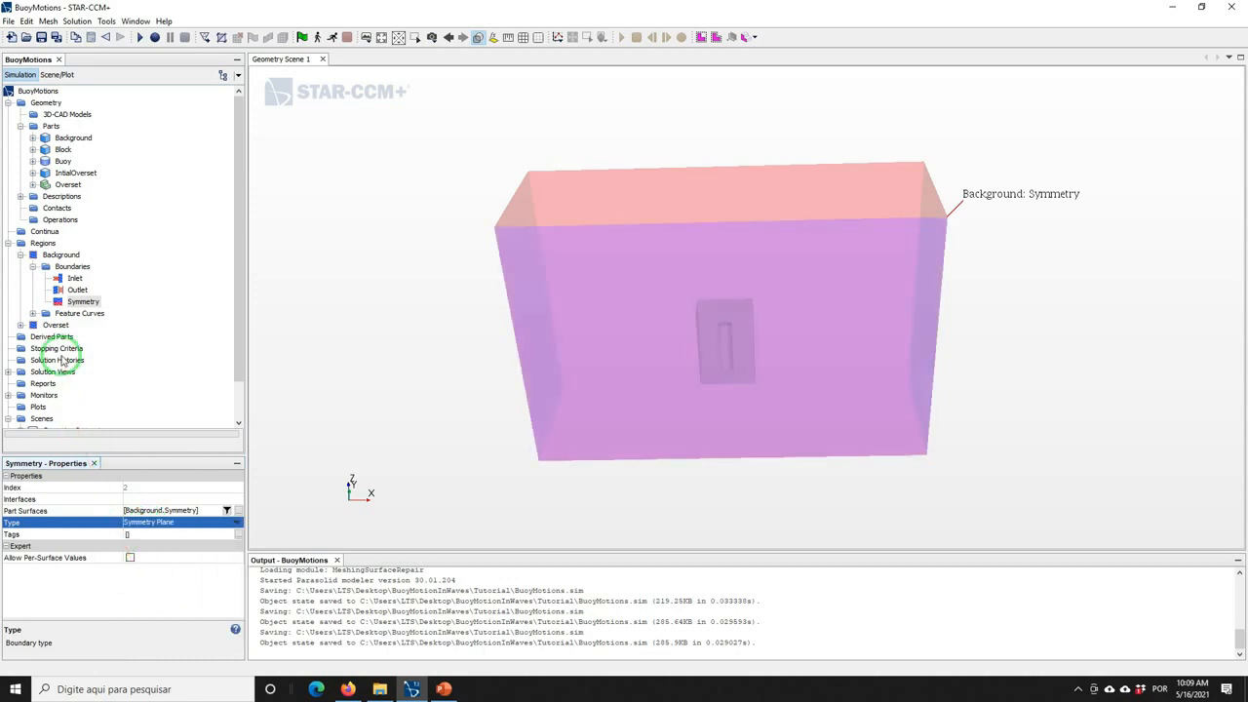
Set the type of the boundary named Boundaries in the Overset region to Overset Mesh
click(56, 325)
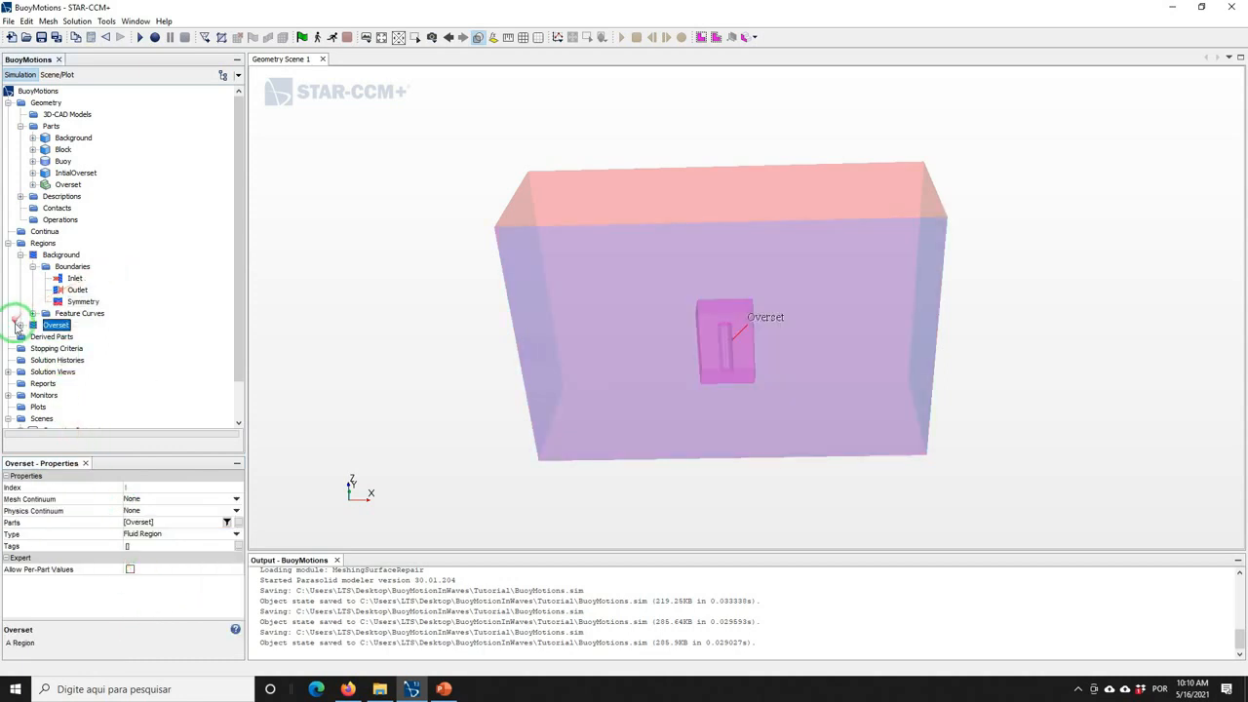
click(20, 325)
click(33, 336)
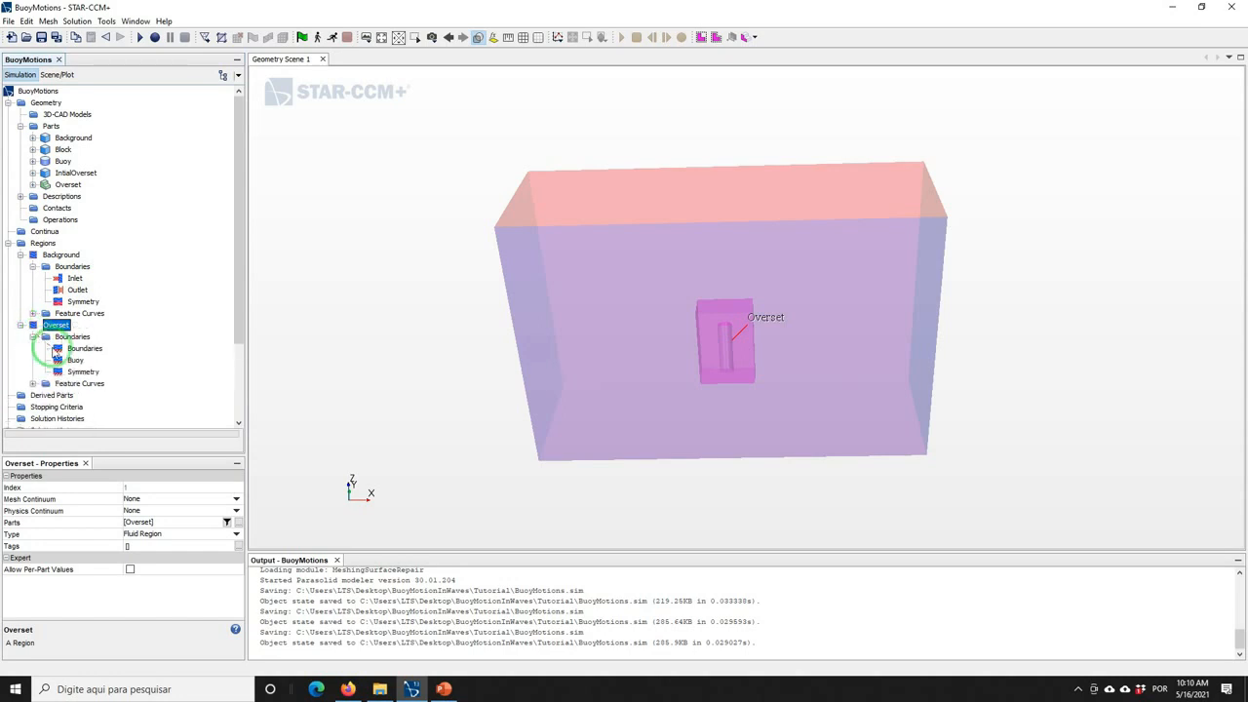
click(84, 348)
click(125, 507)
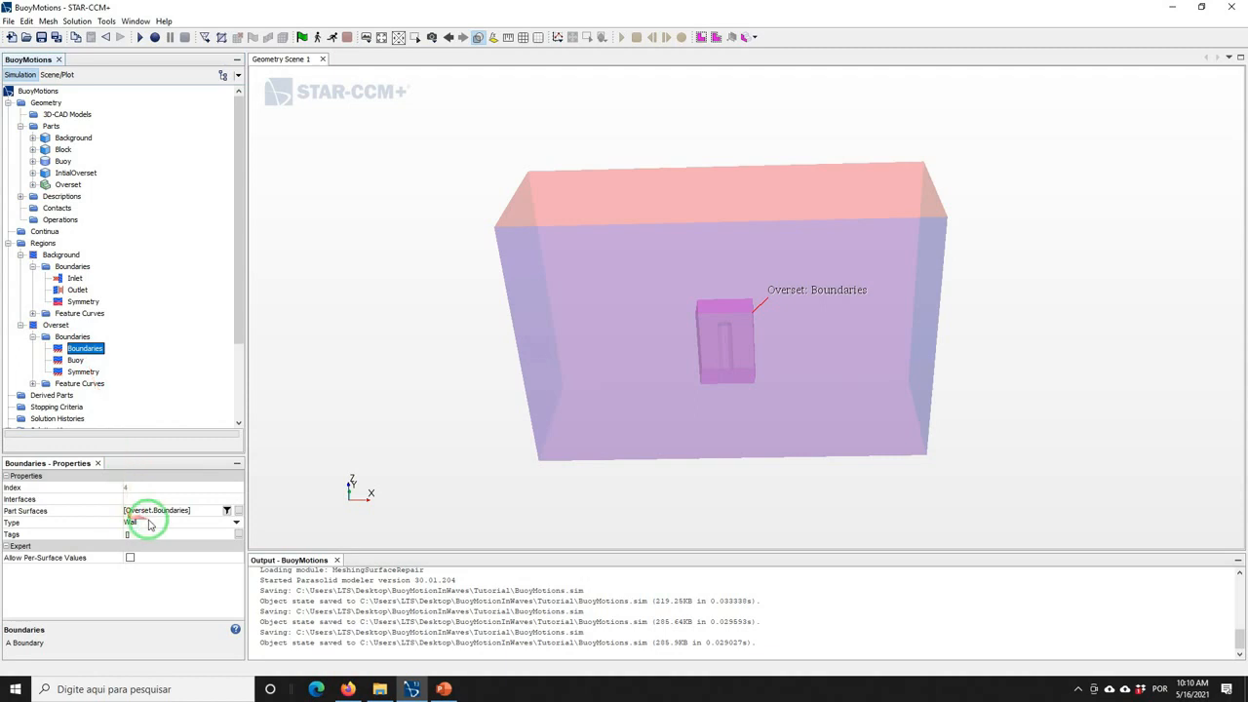
click(148, 522)
click(146, 580)
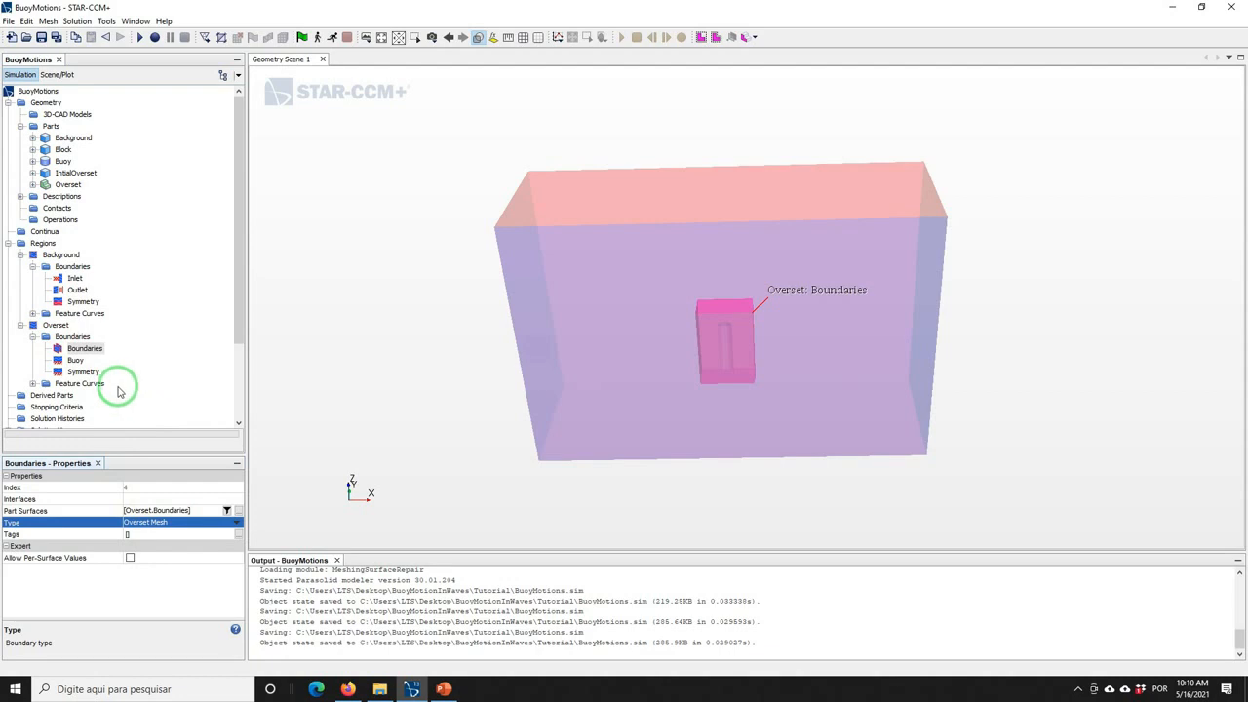
Set the Overset region's Symmetry boundary type to Symmetry Plane and save the simulation
click(83, 371)
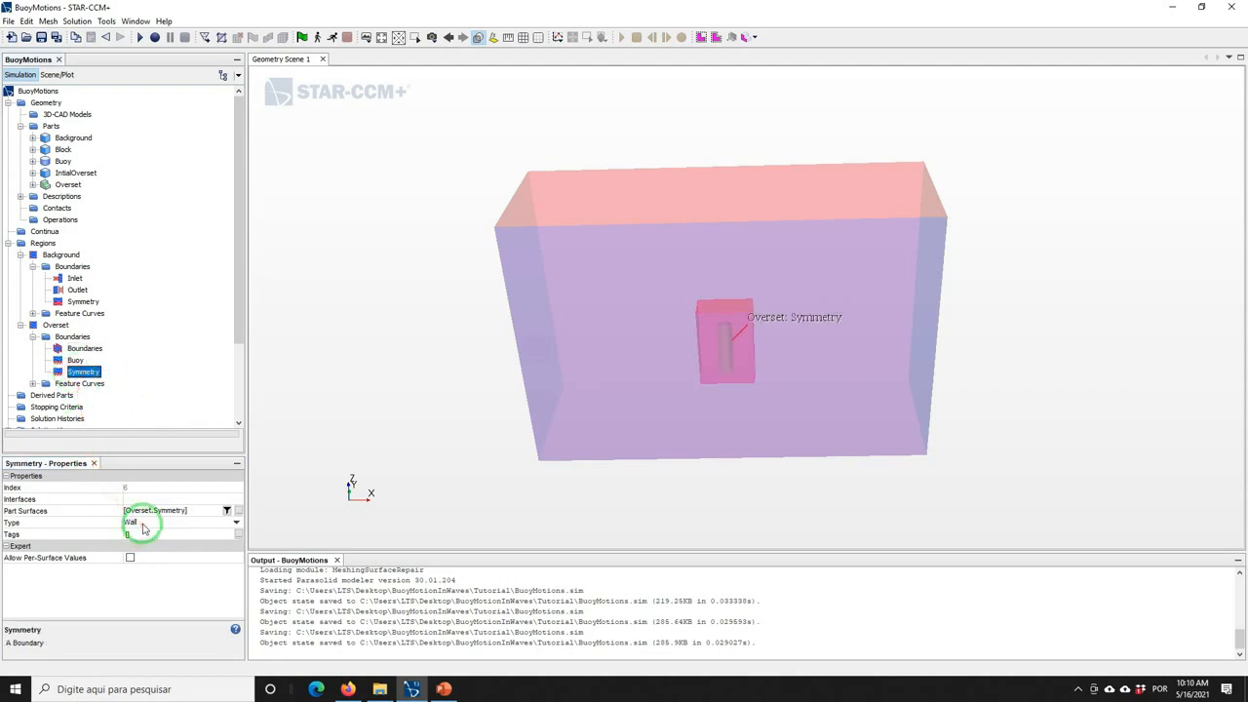
click(137, 523)
click(153, 611)
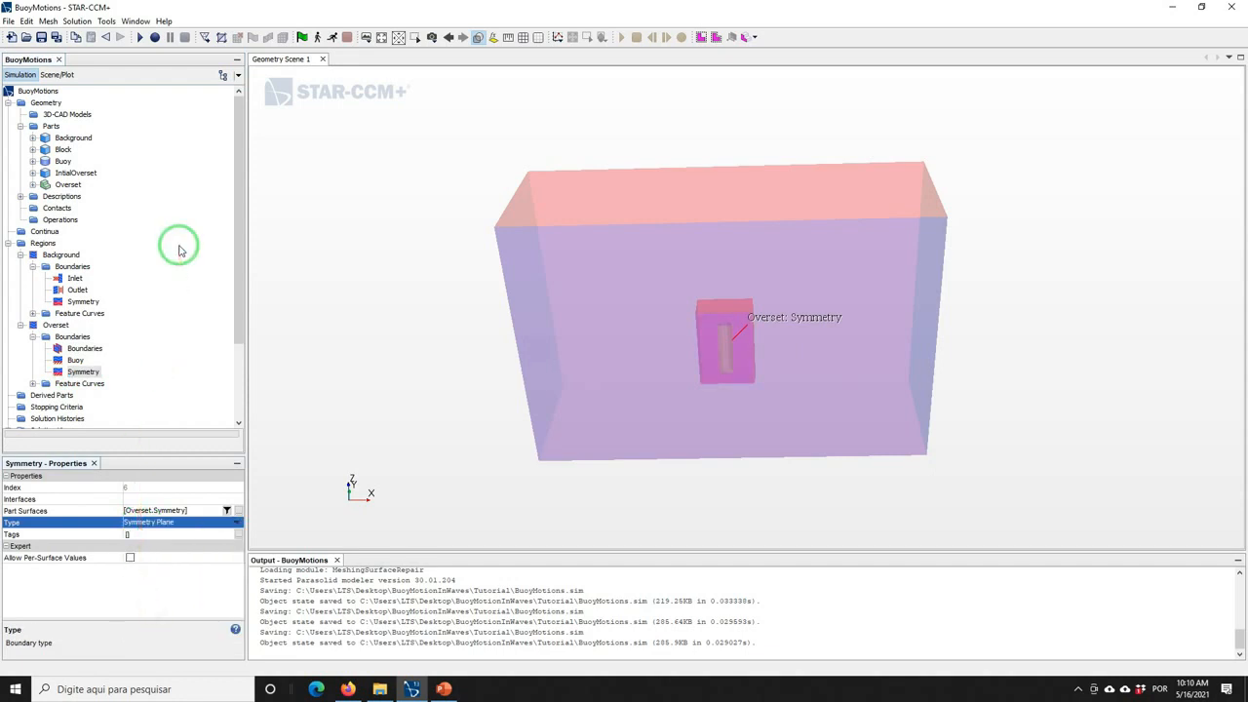
click(41, 38)
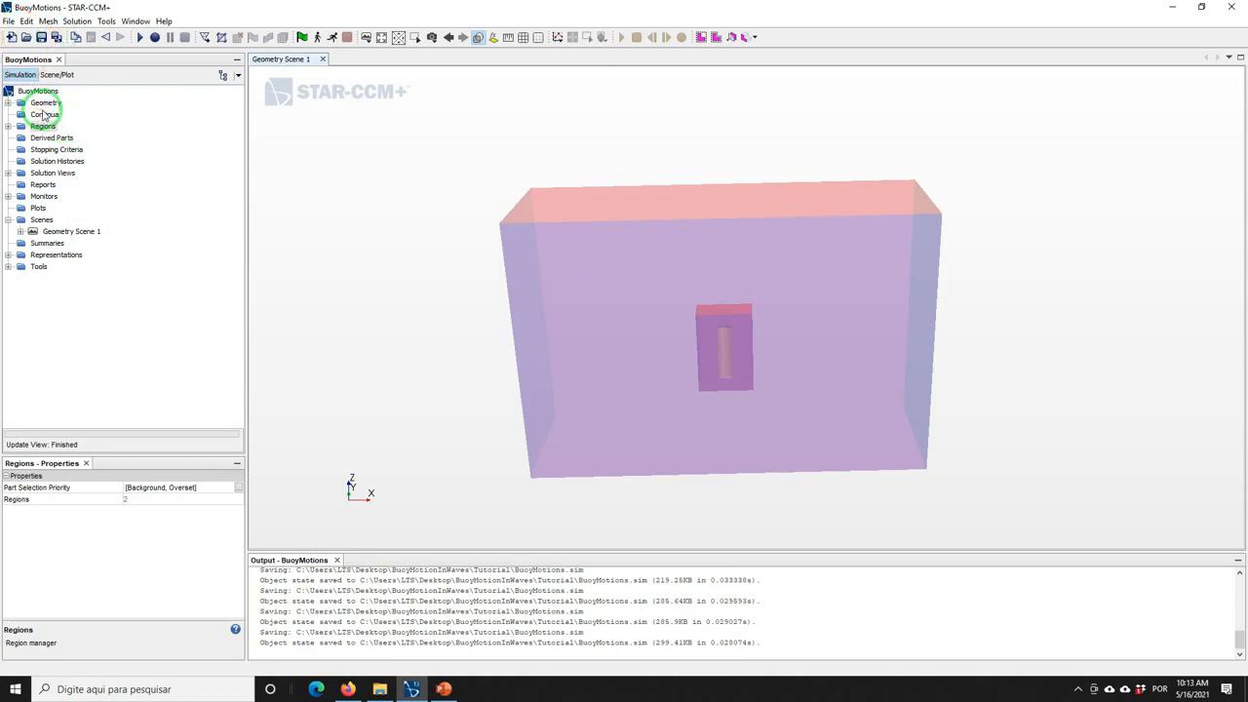
Create a new mesh continuum under Continua
right_click(43, 115)
mouse_move(77, 122)
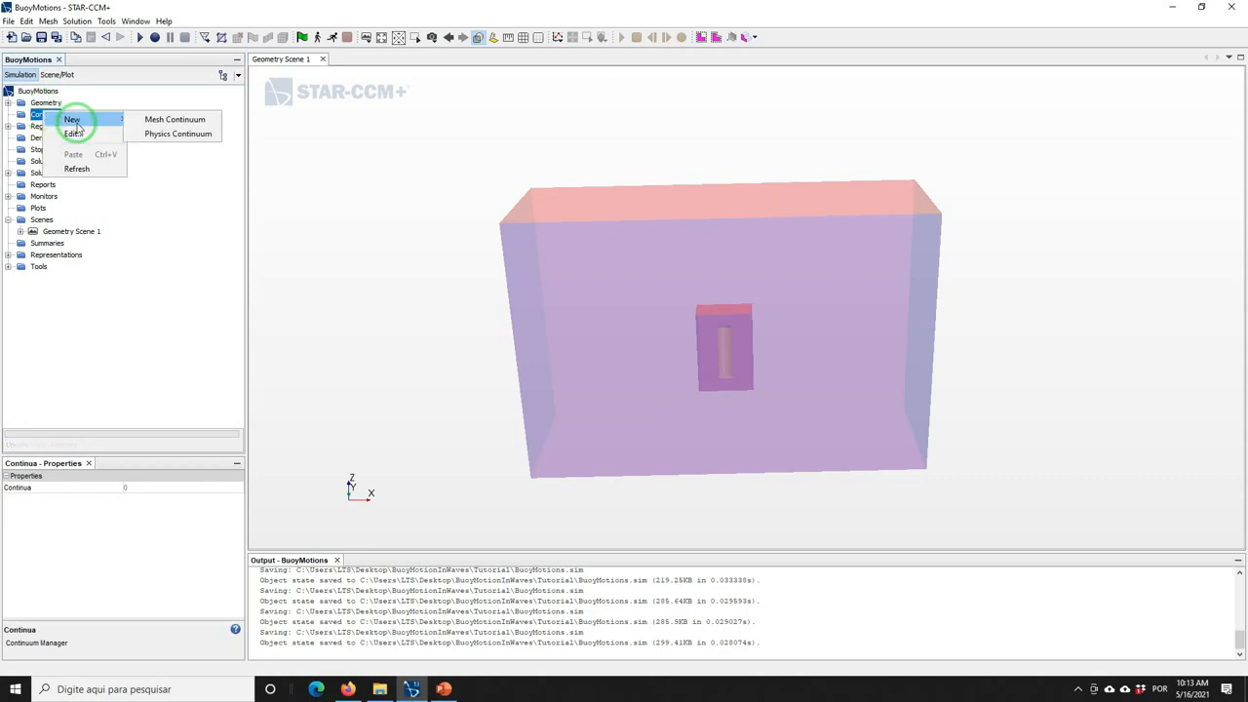
click(155, 121)
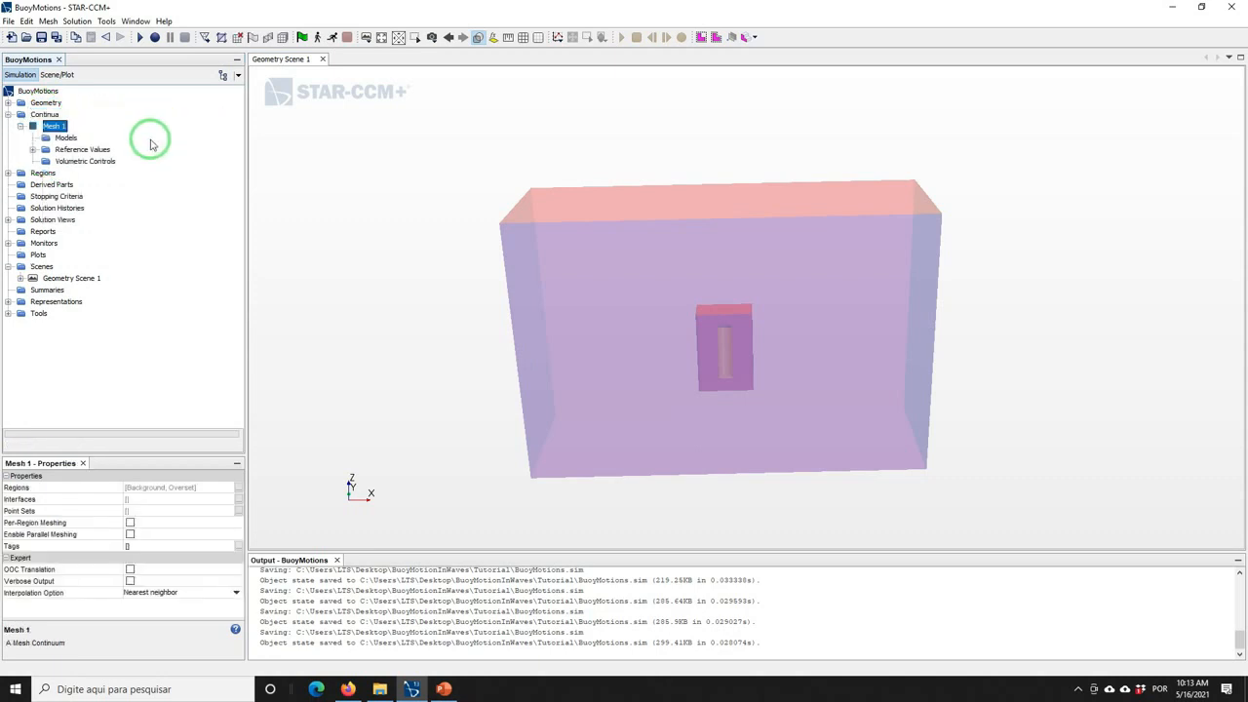
Enable the Surface Remesher, Trimmer and Extruder meshing models for the Mesh 1 continuum
right_click(65, 141)
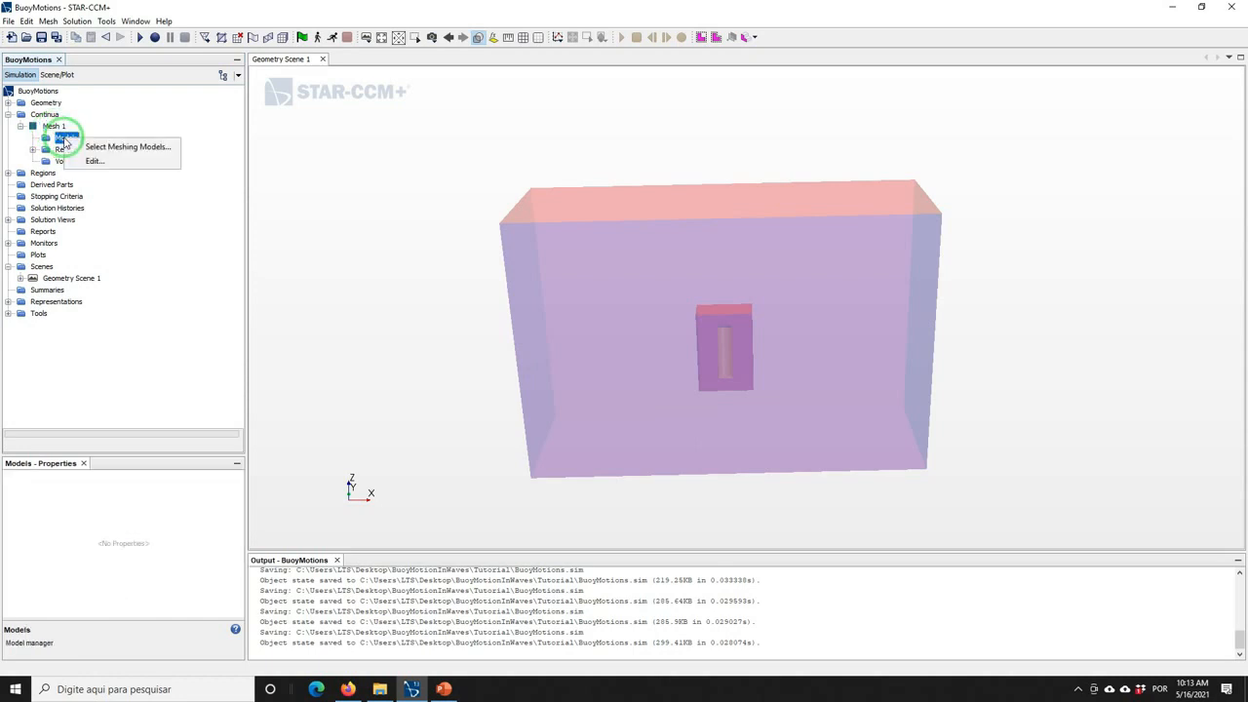
click(126, 147)
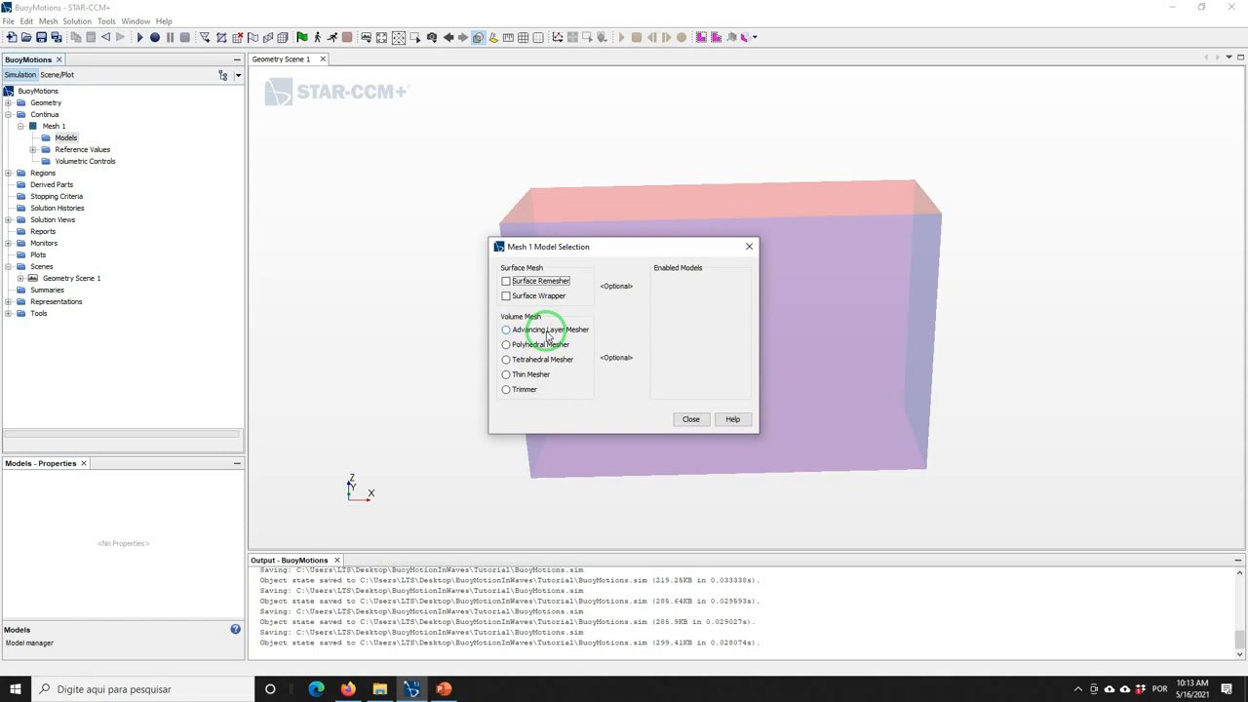
click(506, 281)
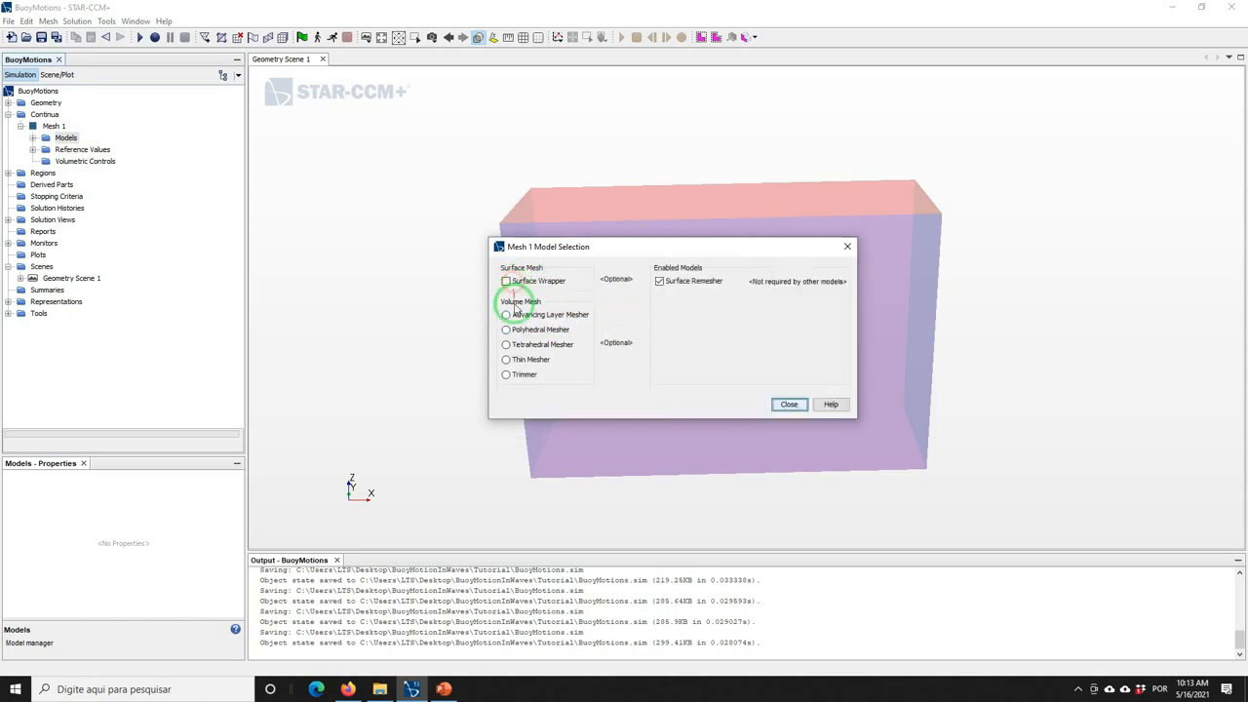
click(506, 374)
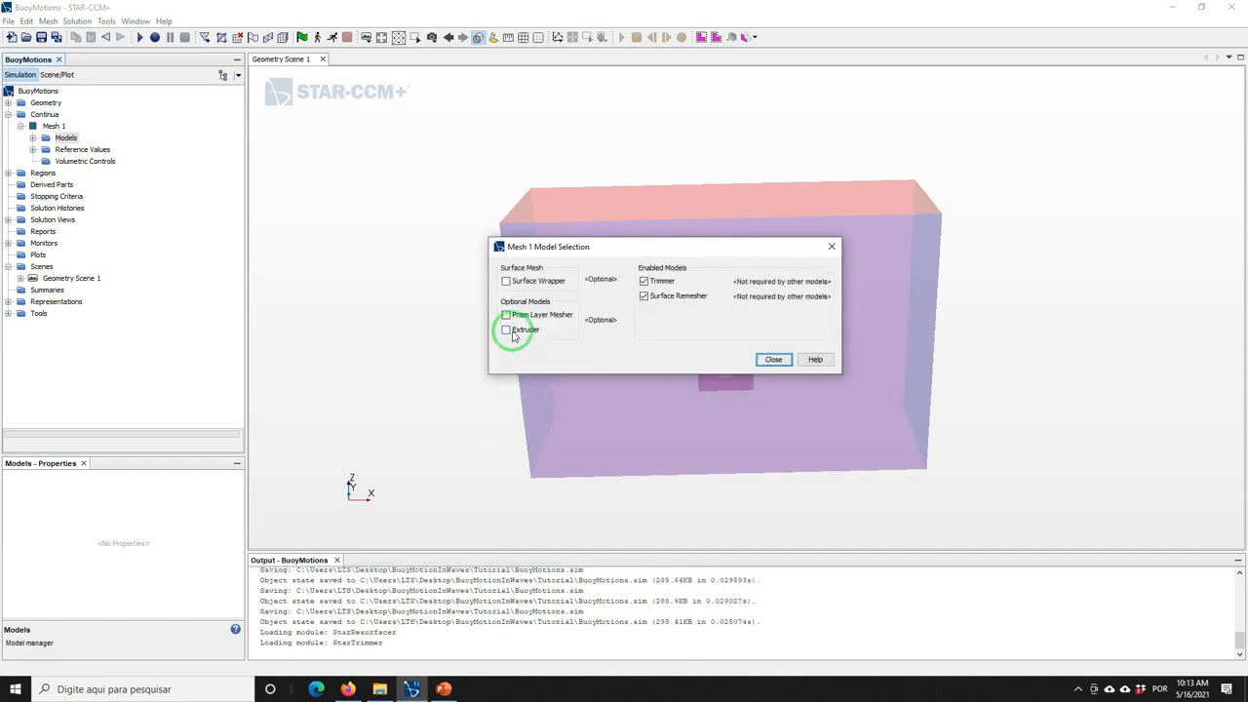
click(513, 333)
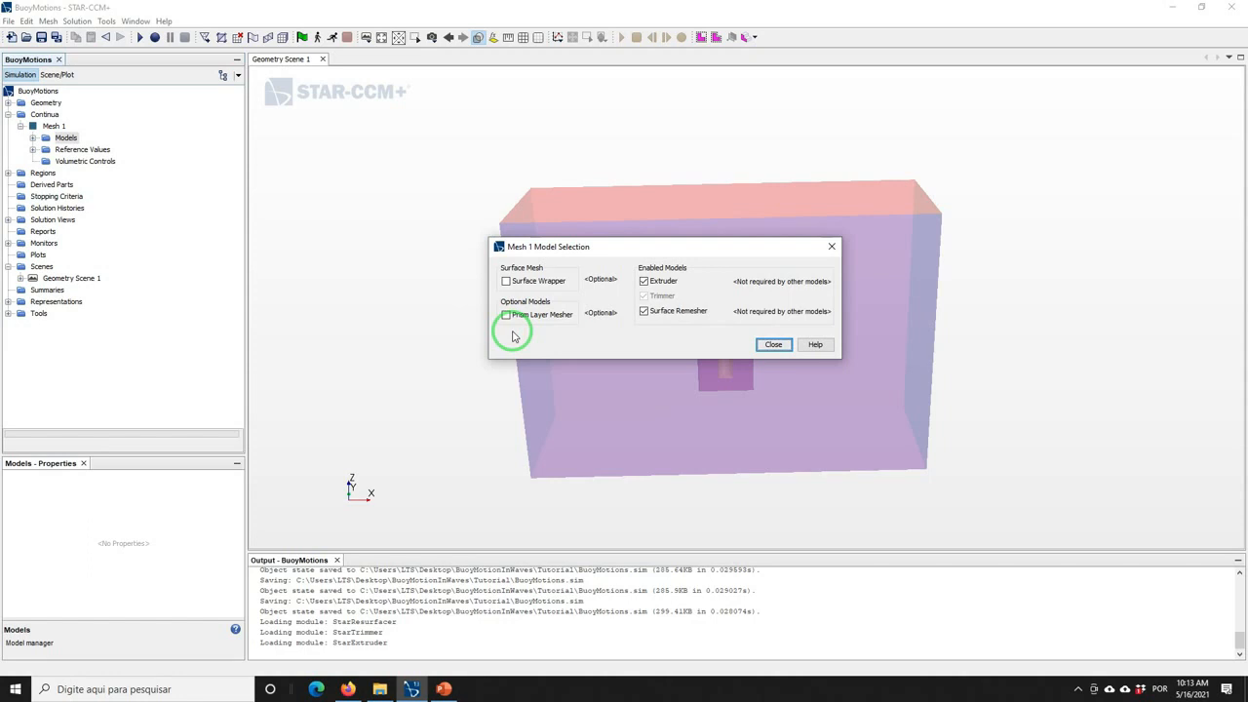
click(772, 344)
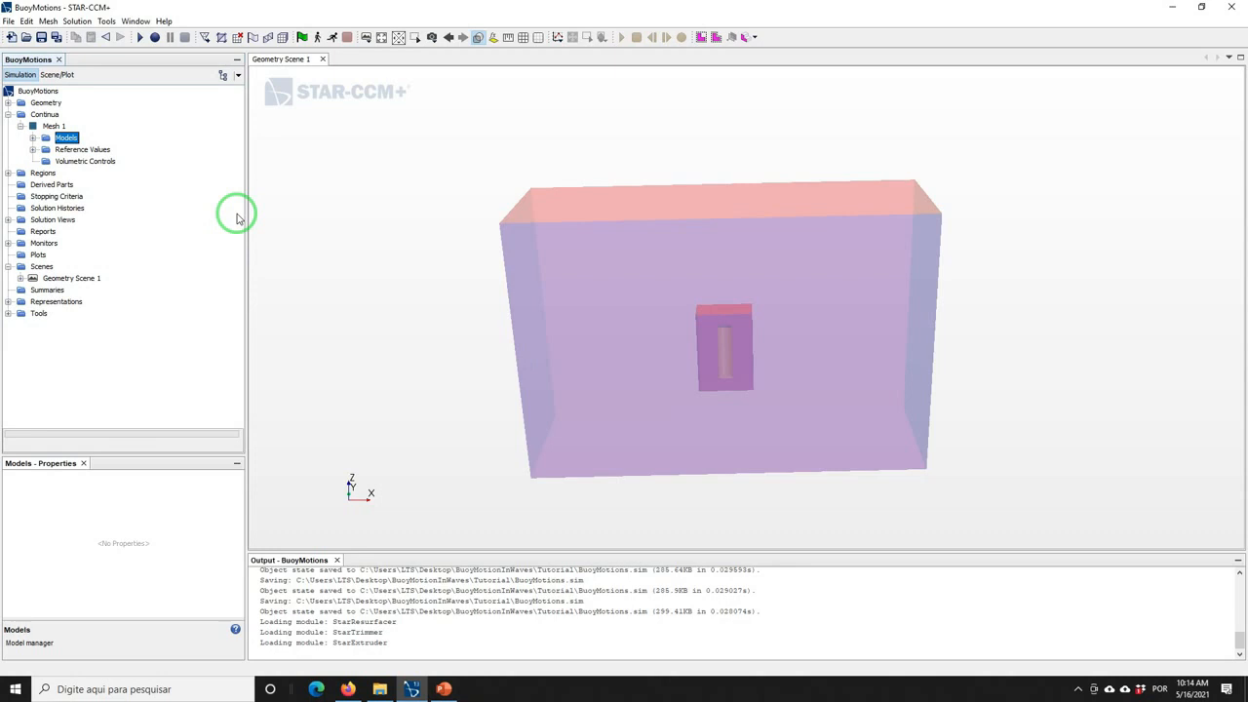
Enable Do Mesh Alignment for the Trimmer model of Mesh 1
click(33, 137)
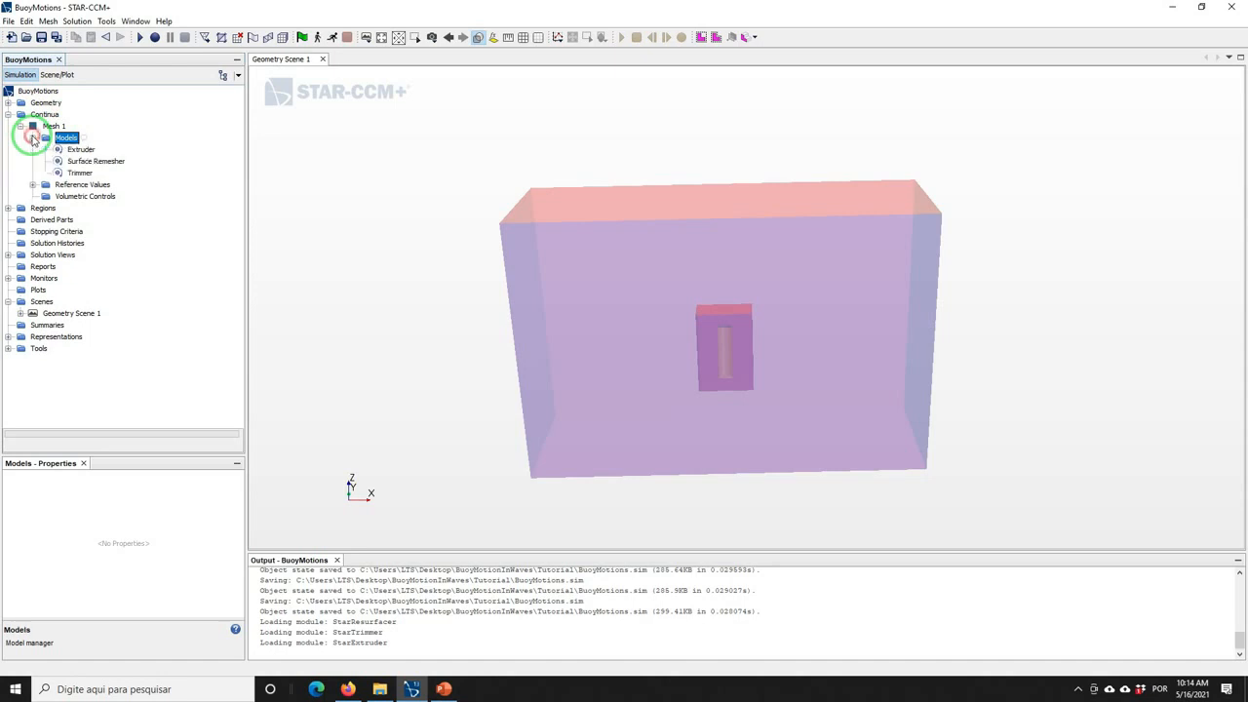
click(77, 173)
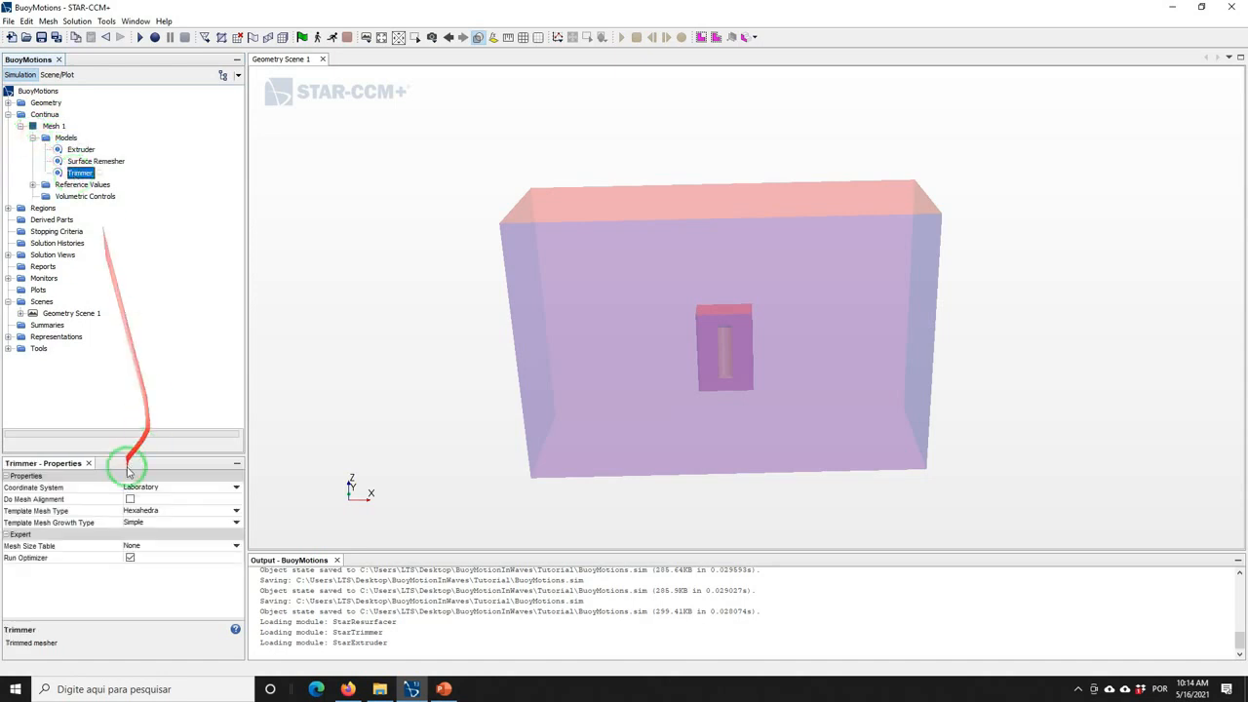
click(129, 499)
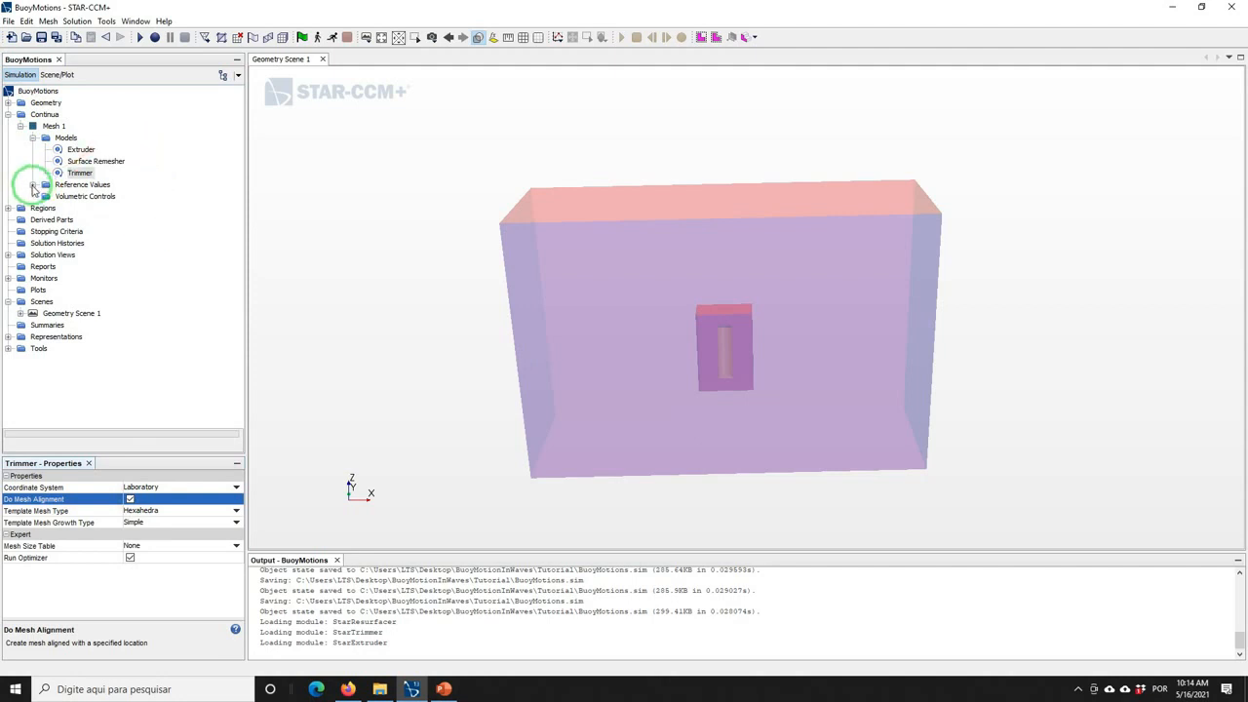
Set the Maximum Cell Size reference value of Mesh 1 to 100 percent of base
click(34, 186)
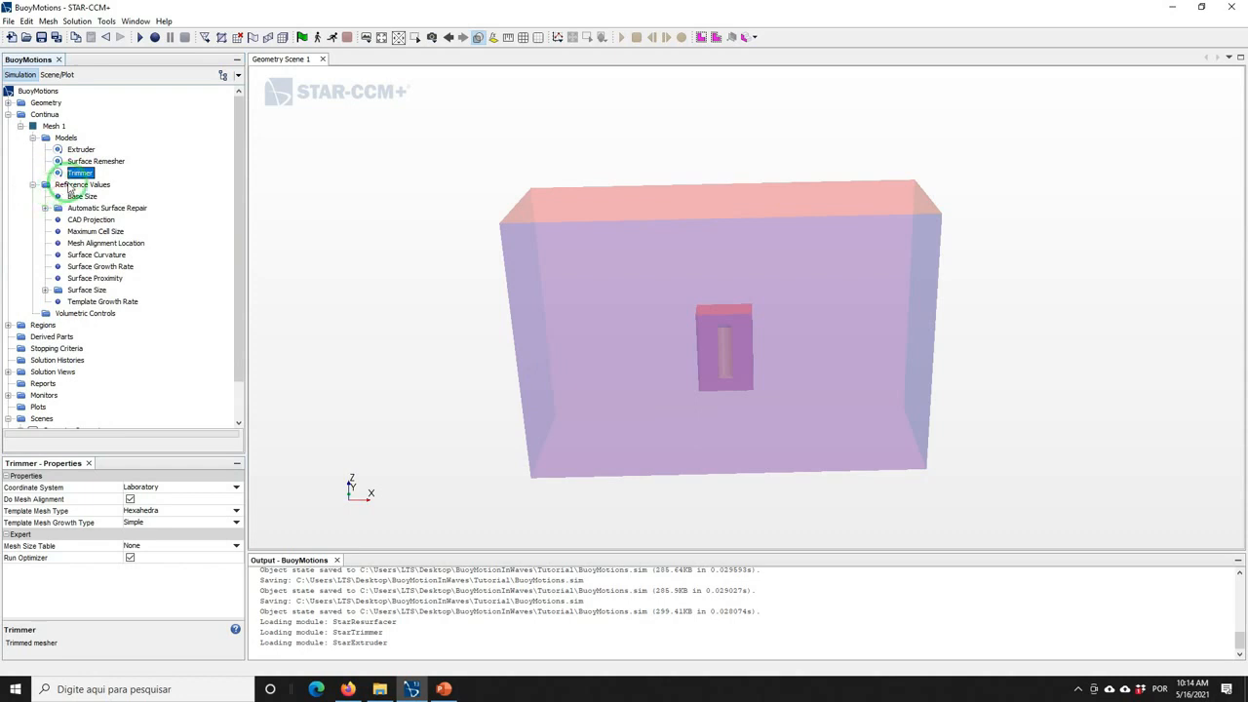
click(77, 197)
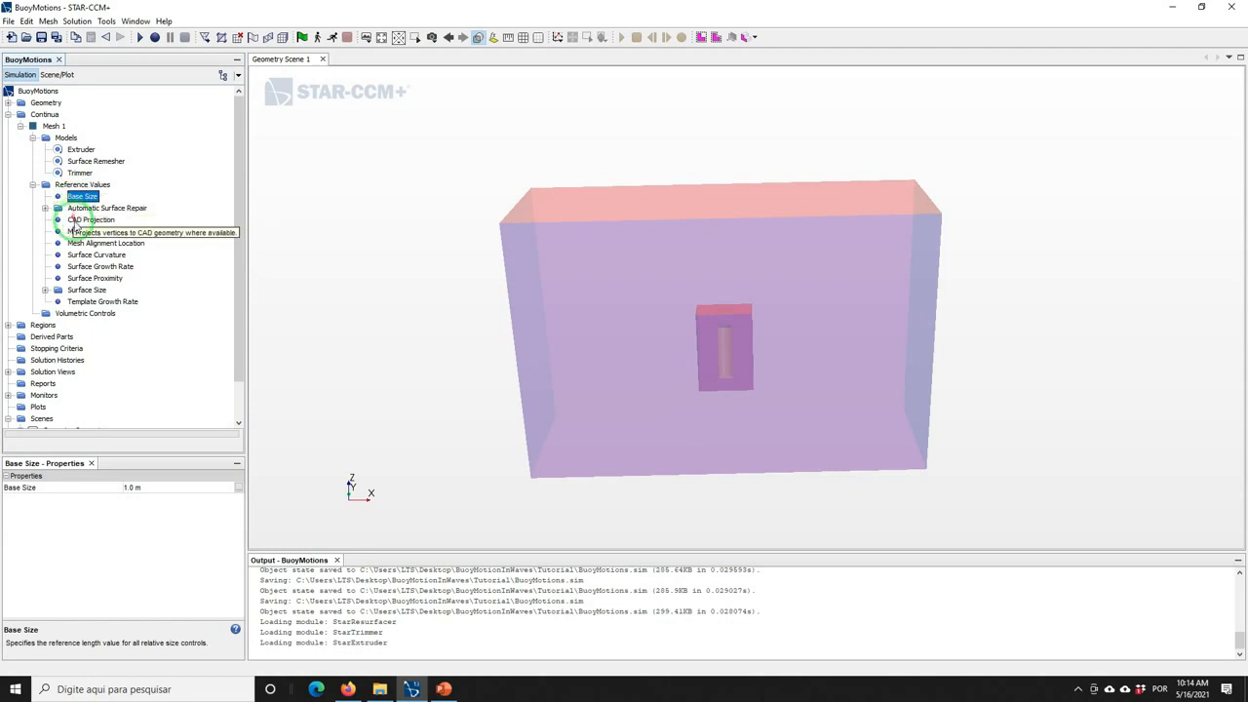
click(82, 232)
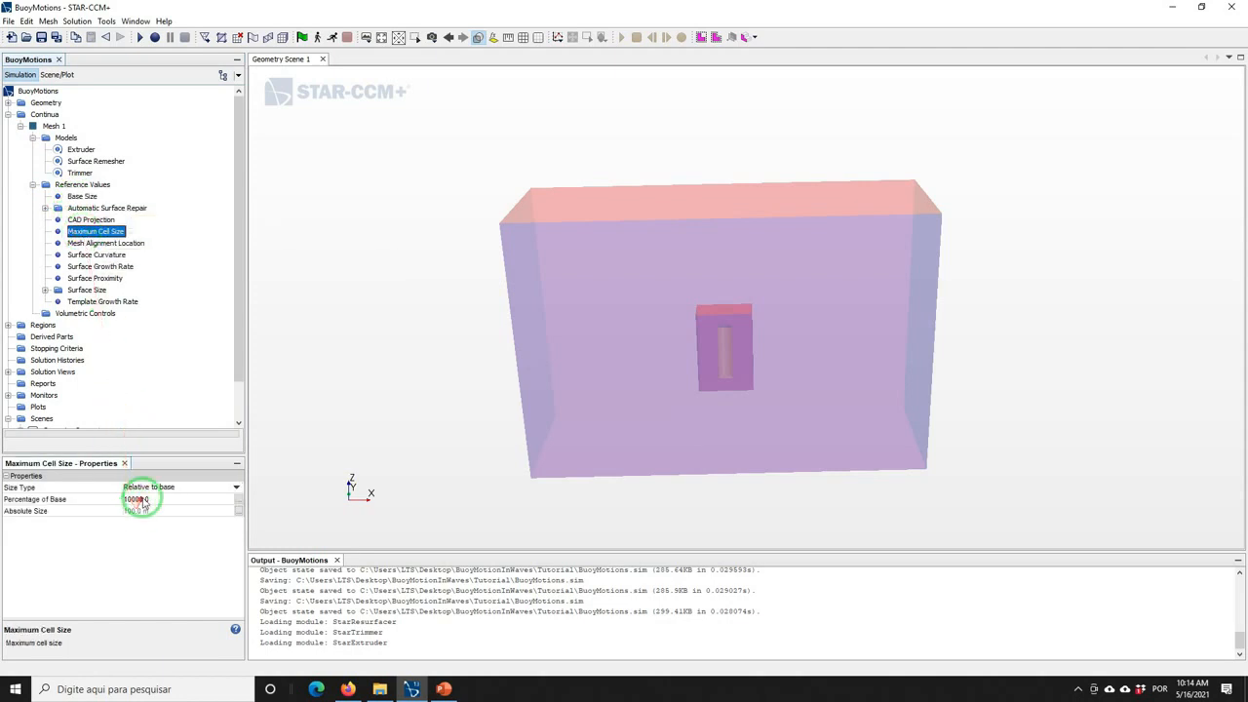
click(139, 498)
text(1)
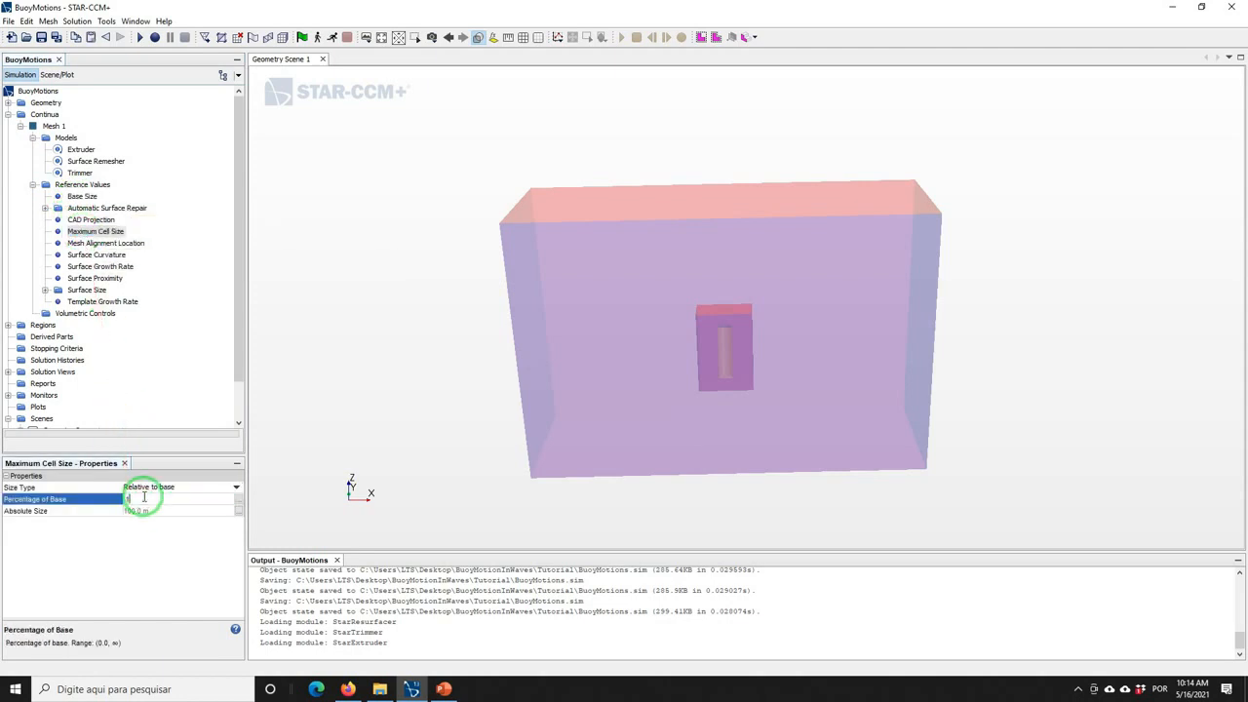
text(00)
key(Return)
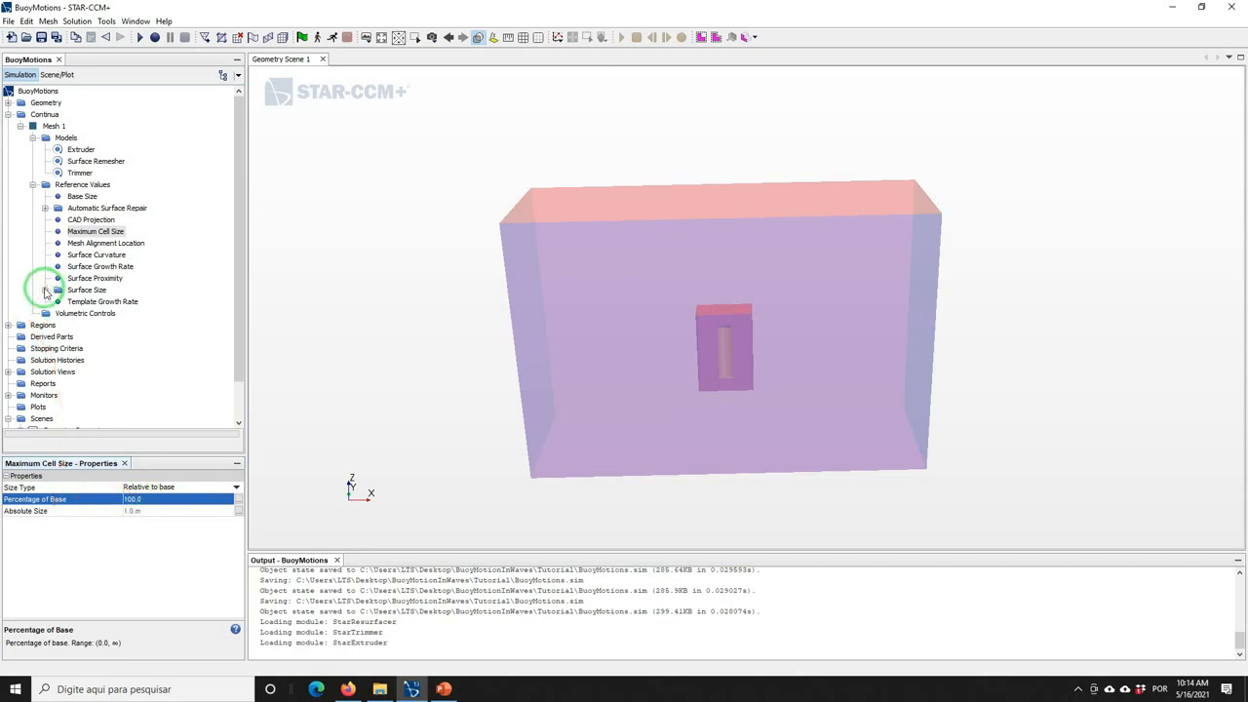
Set the Relative Minimum Size of the Mesh 1 surface size to 2.5 percent of base
click(45, 291)
click(97, 302)
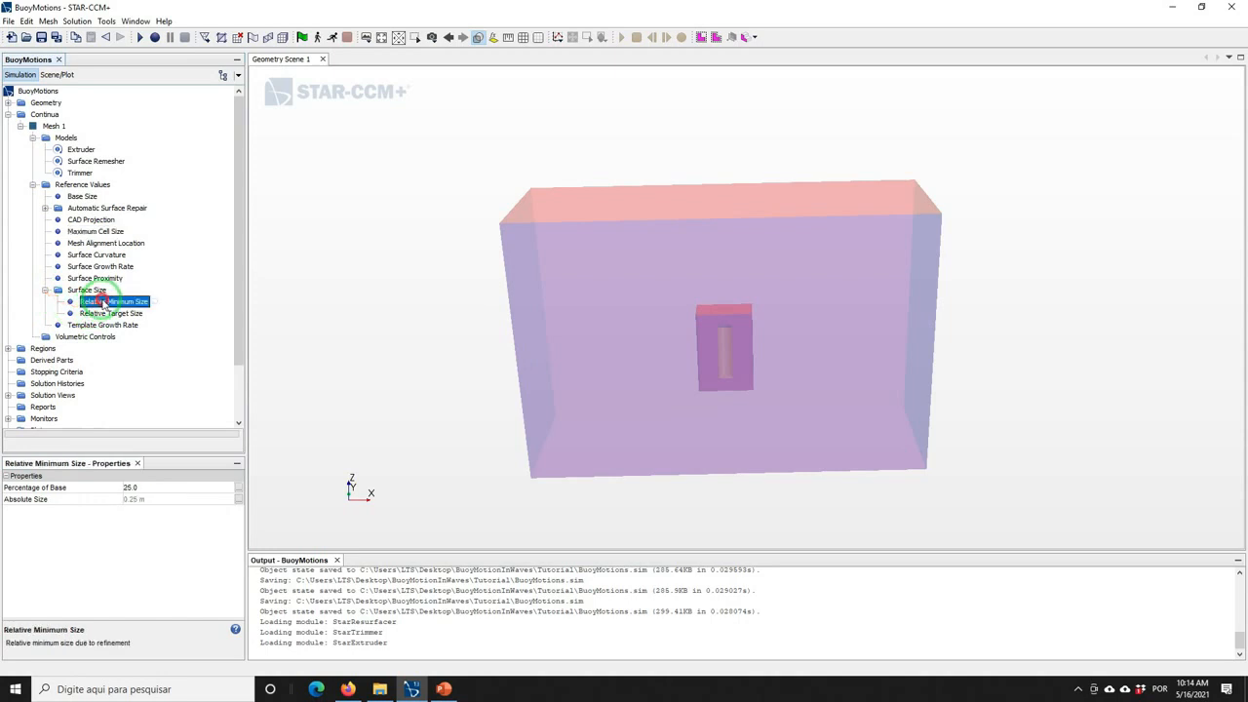
click(156, 487)
text(2)
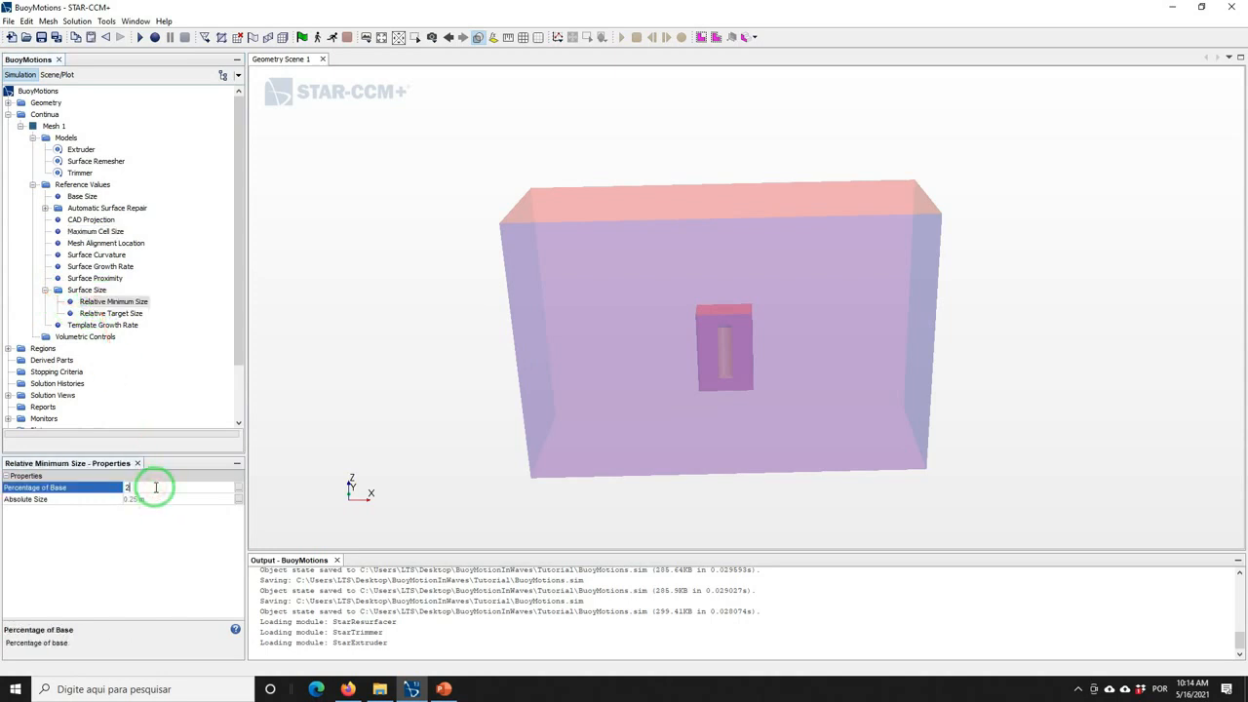
text(.5)
key(Return)
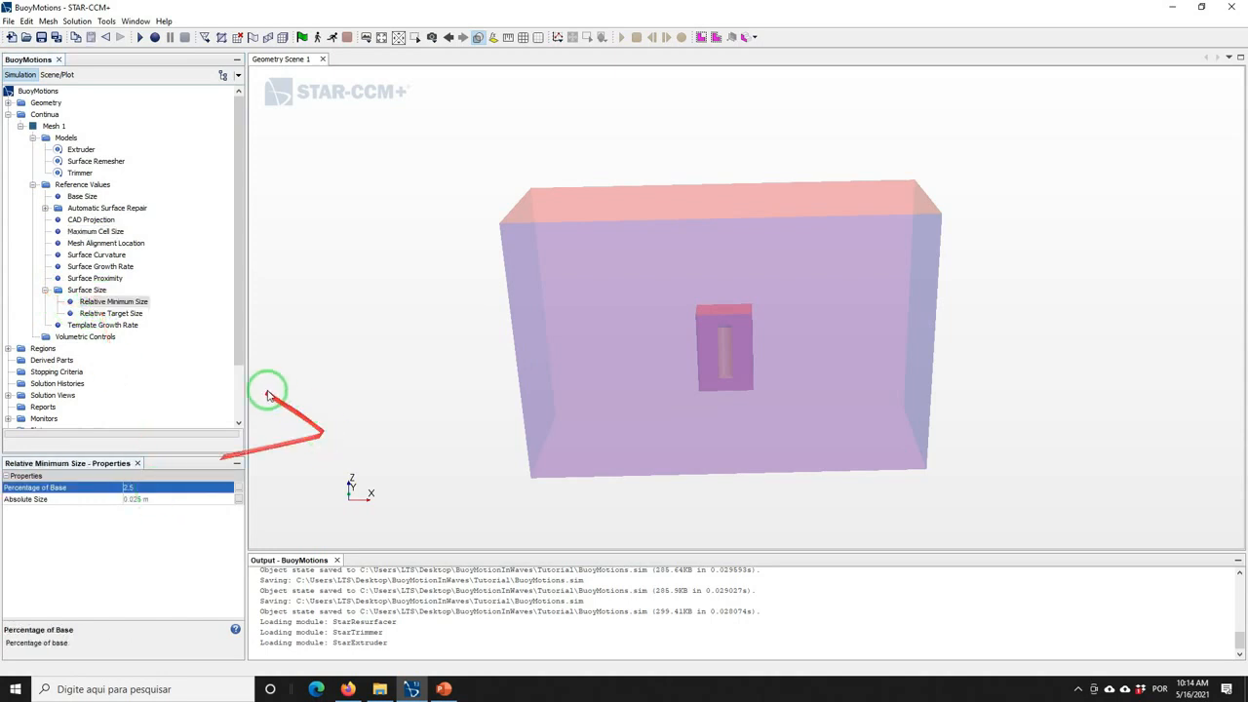
Set the Relative Target Size of the Mesh 1 surface size to 2.5 percent of base
click(112, 313)
click(138, 490)
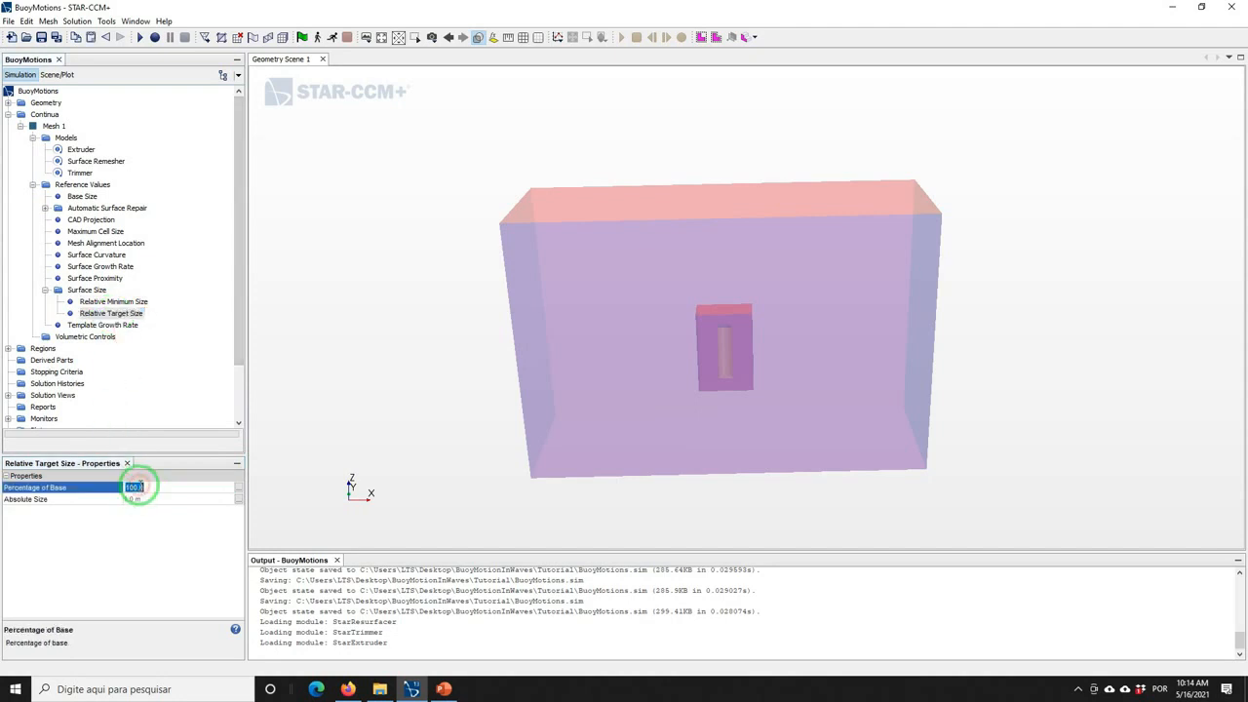
text(2.5)
key(Return)
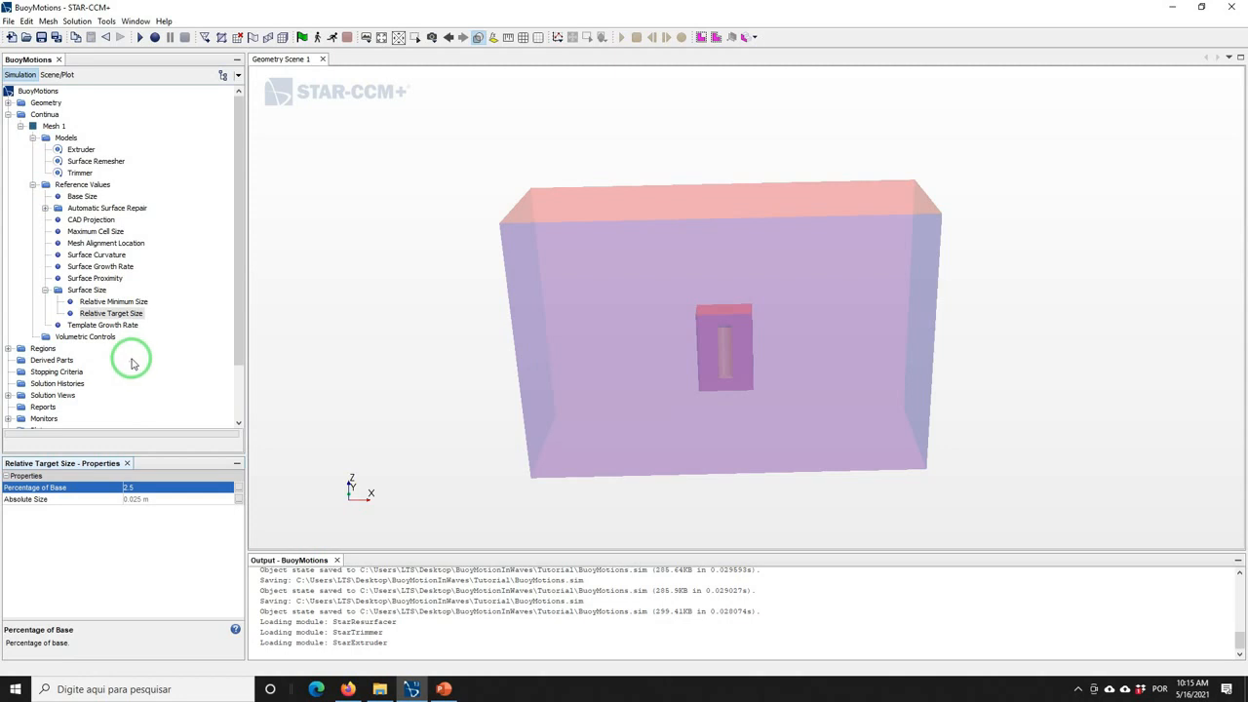
Set both the default and boundary template growth rates of Mesh 1 to Slow and save the simulation
click(88, 326)
click(131, 487)
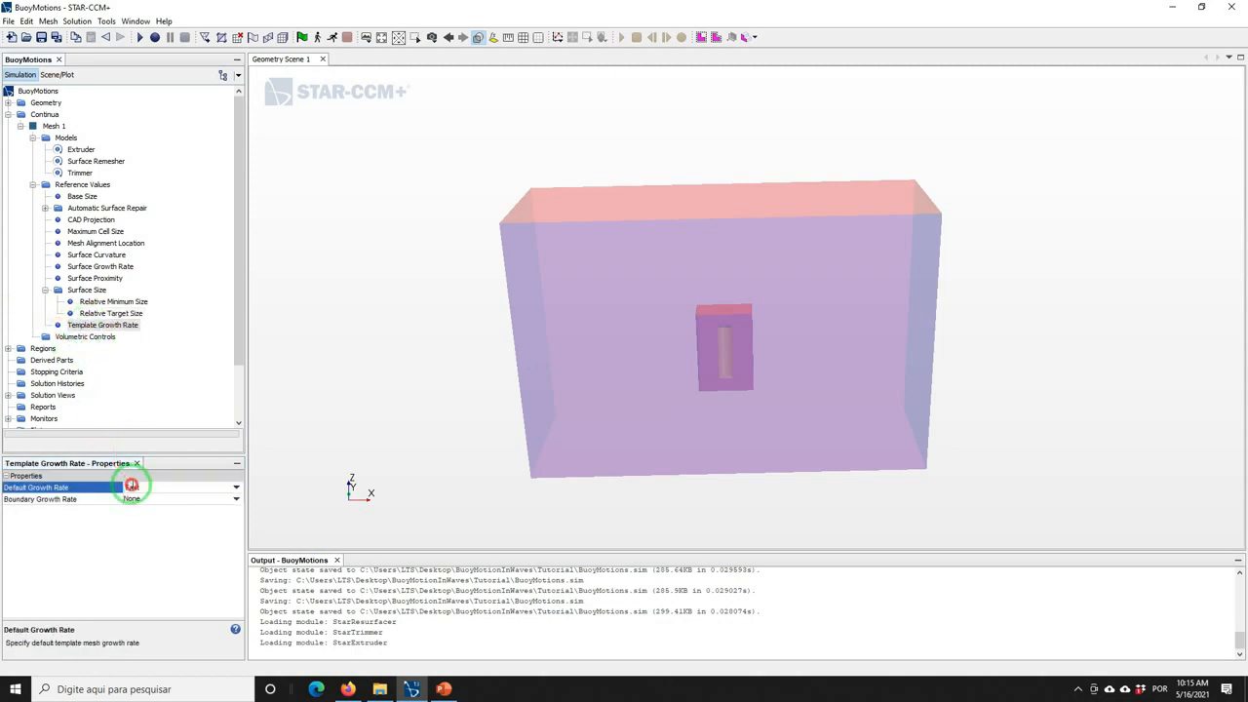
click(134, 511)
click(134, 498)
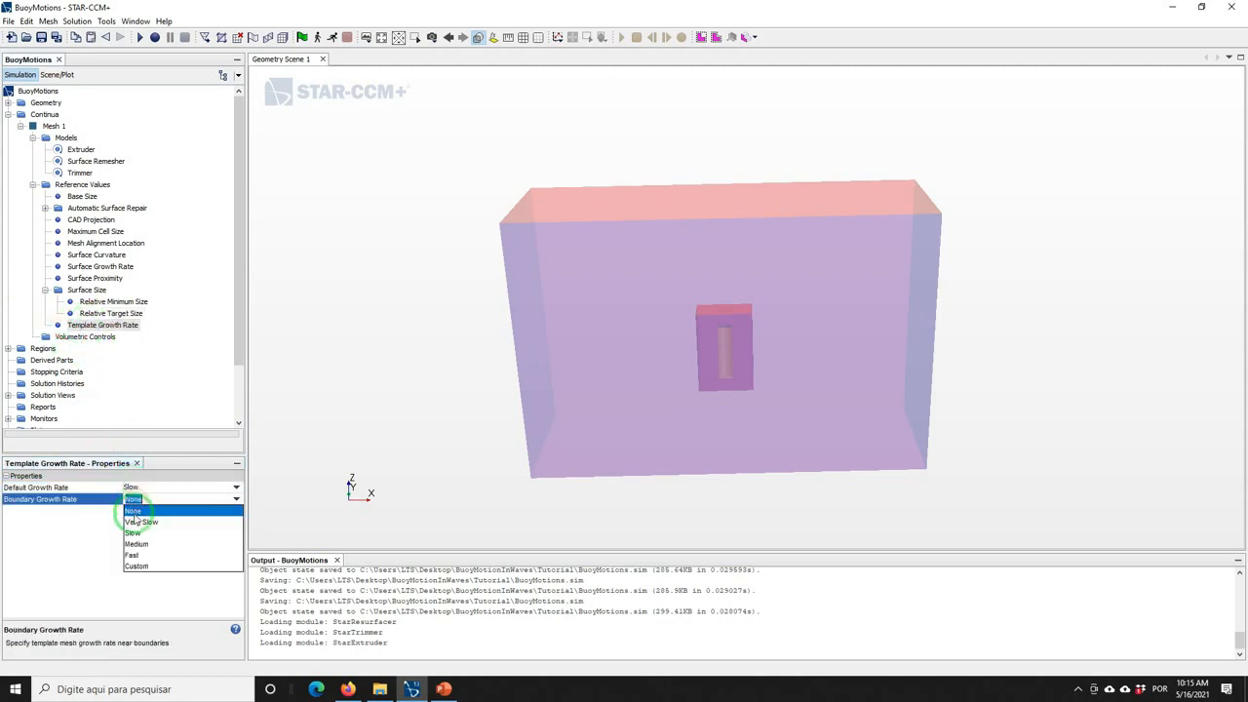
click(131, 533)
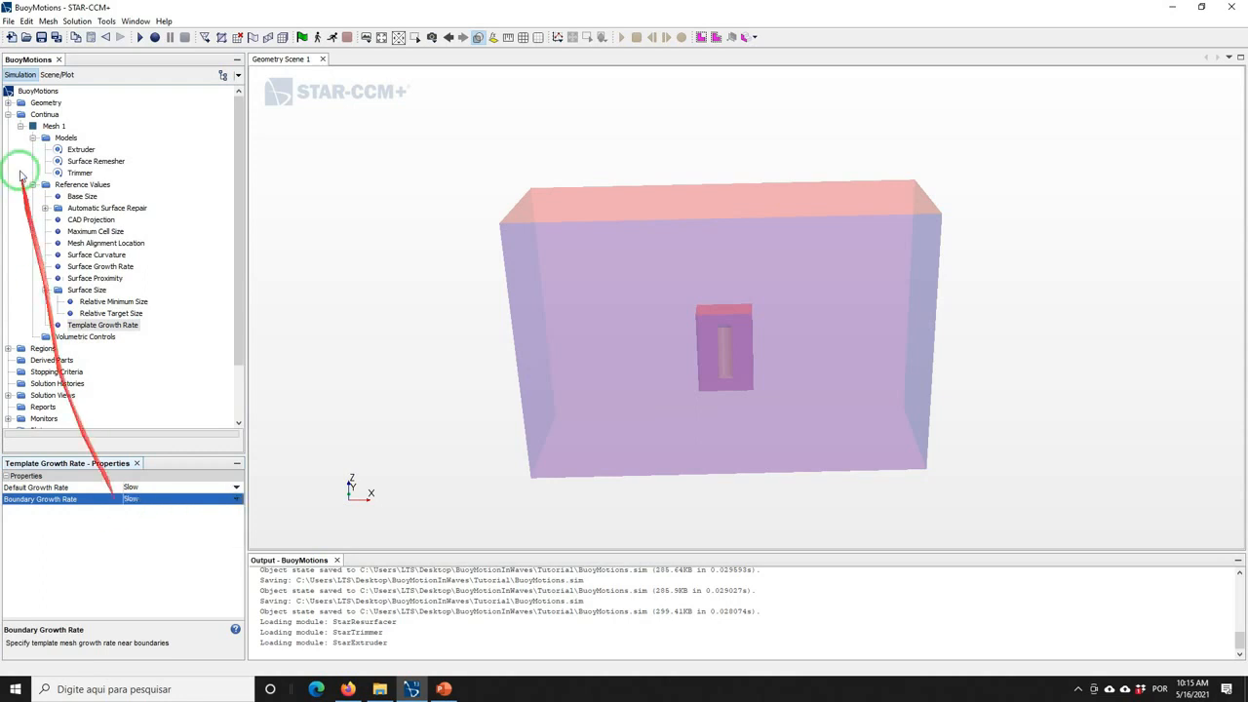
click(41, 37)
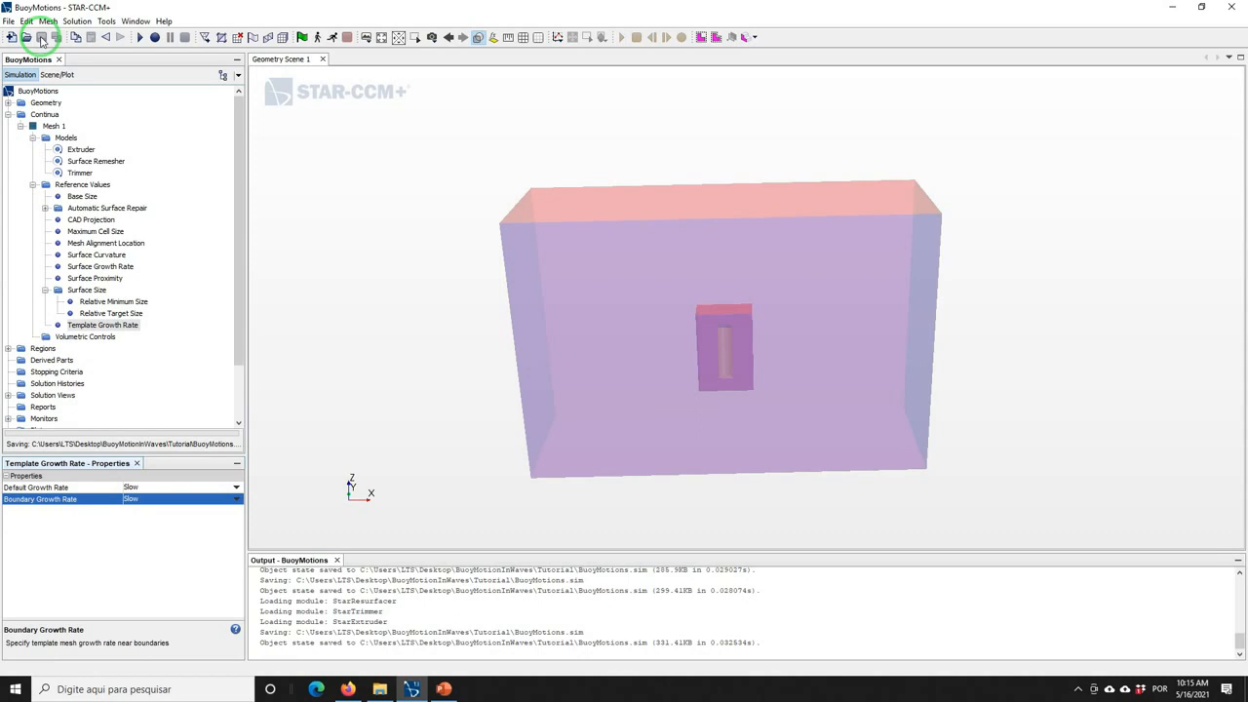
Enable Custom Surface Size for the Inlet, Outlet and Symmetry boundaries of the Background region together
click(8, 348)
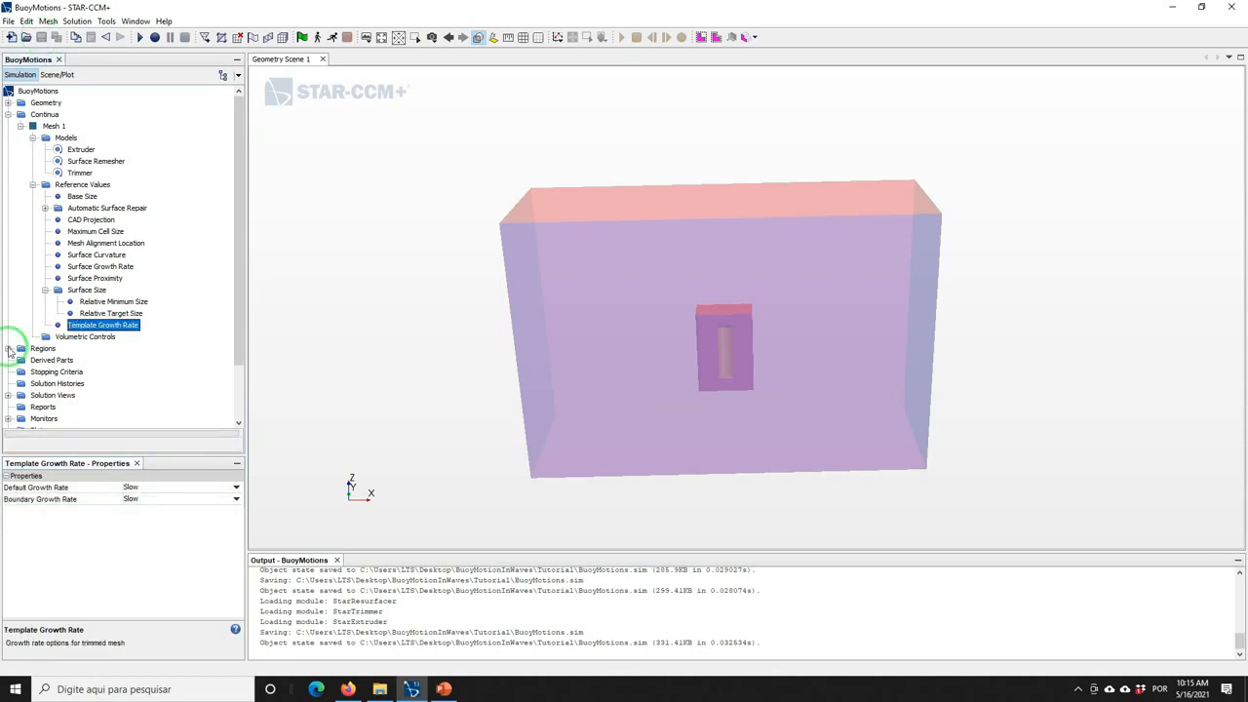
click(8, 348)
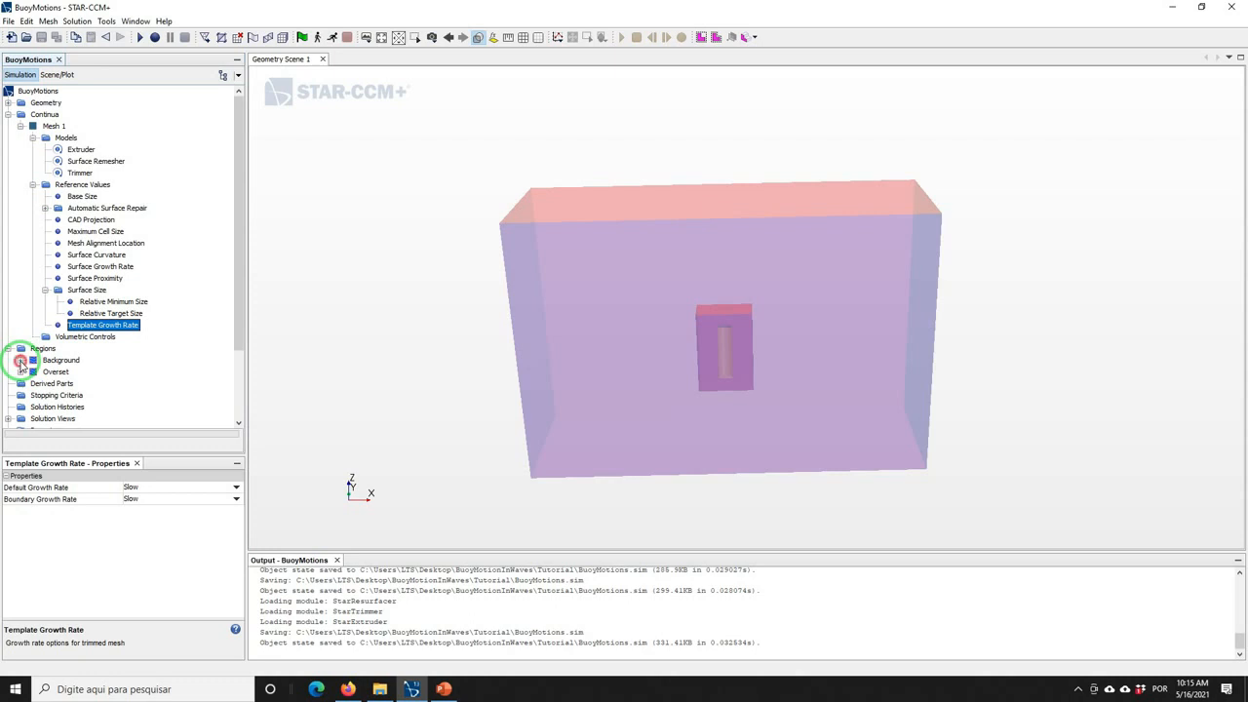
click(20, 361)
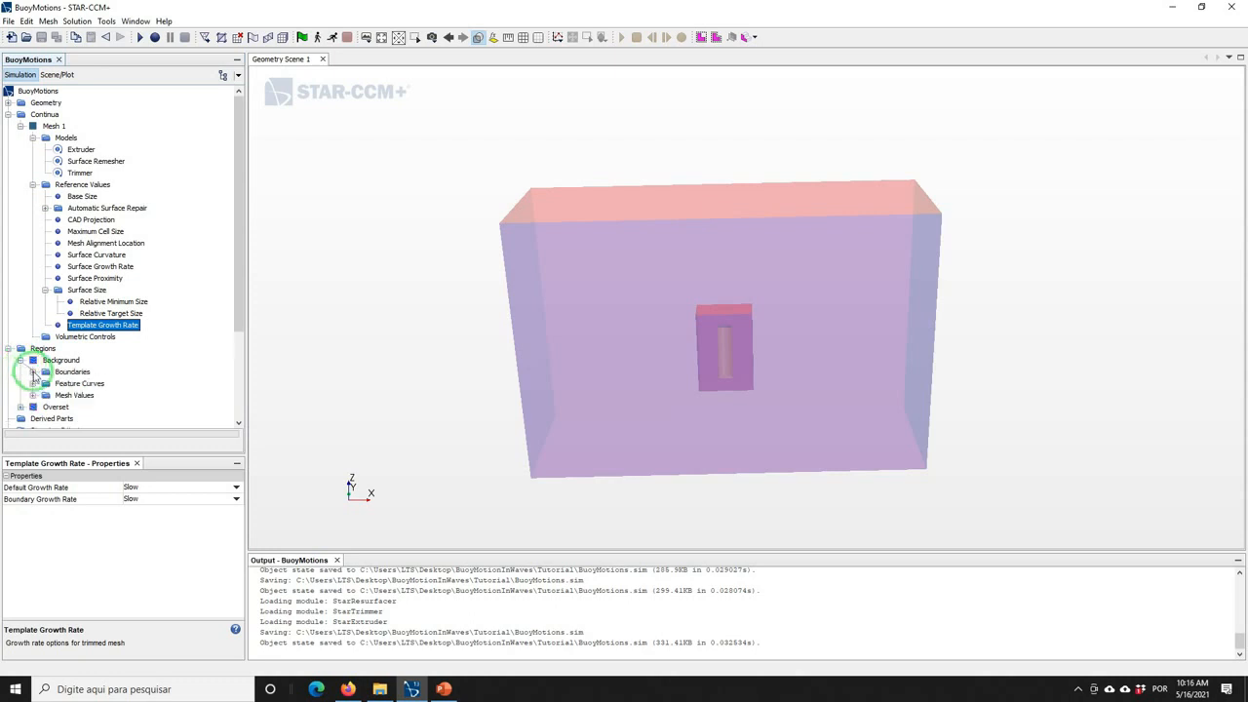
click(33, 373)
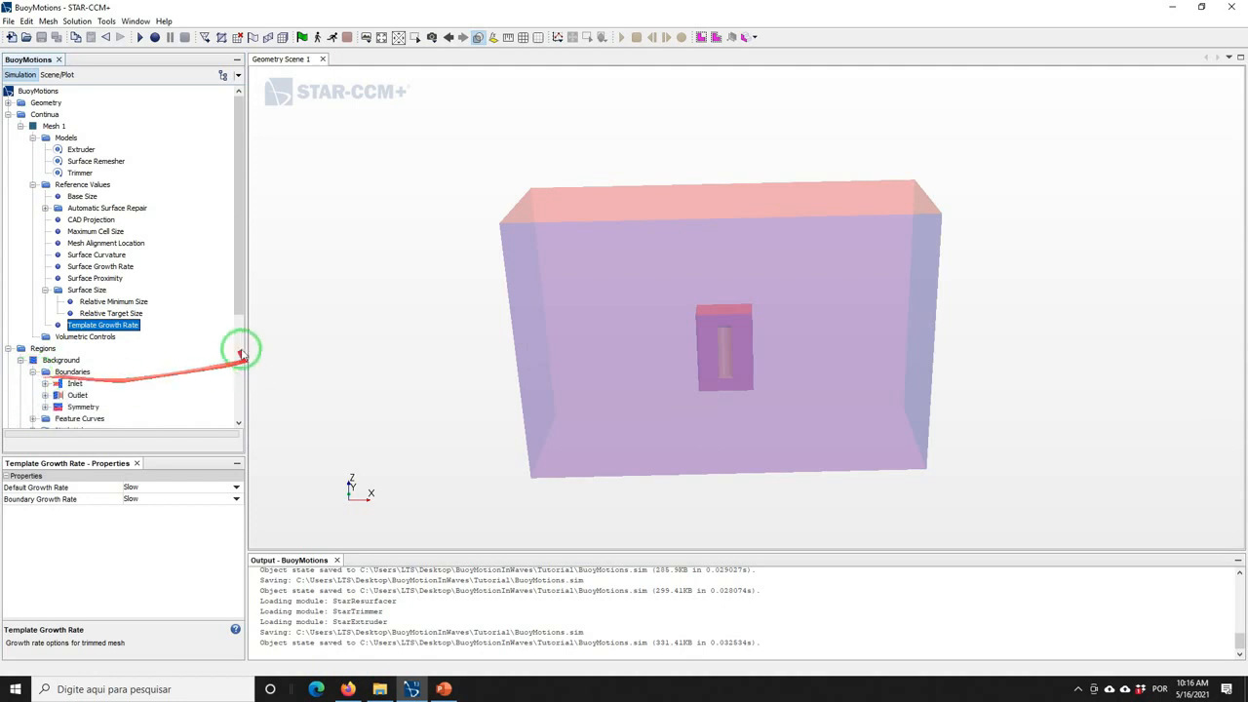
drag(240, 286, 246, 322)
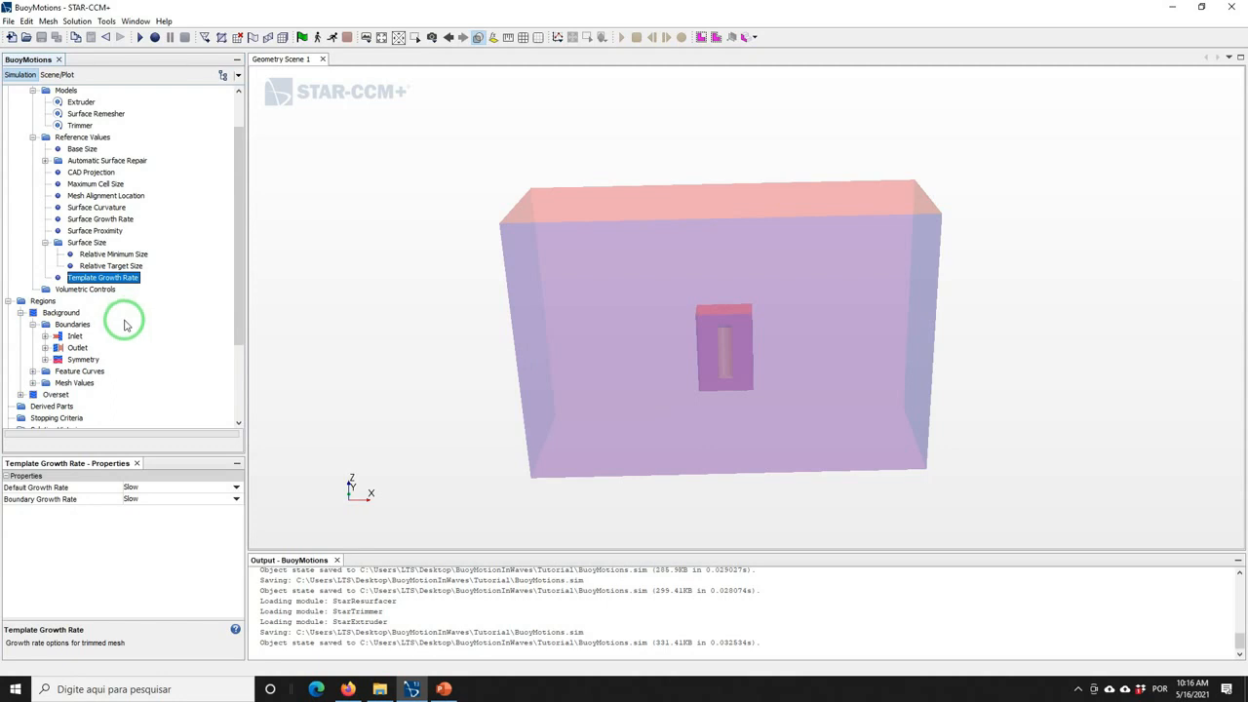
click(74, 336)
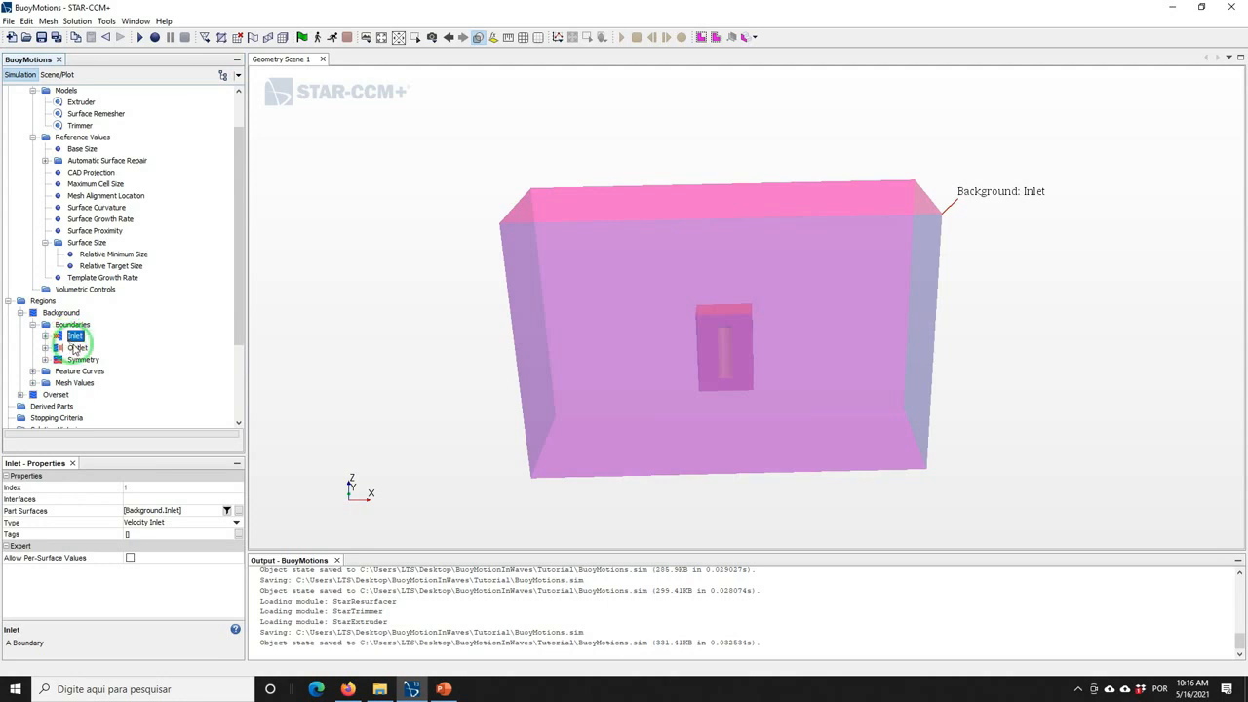
ctrl+click(77, 347)
ctrl+click(82, 360)
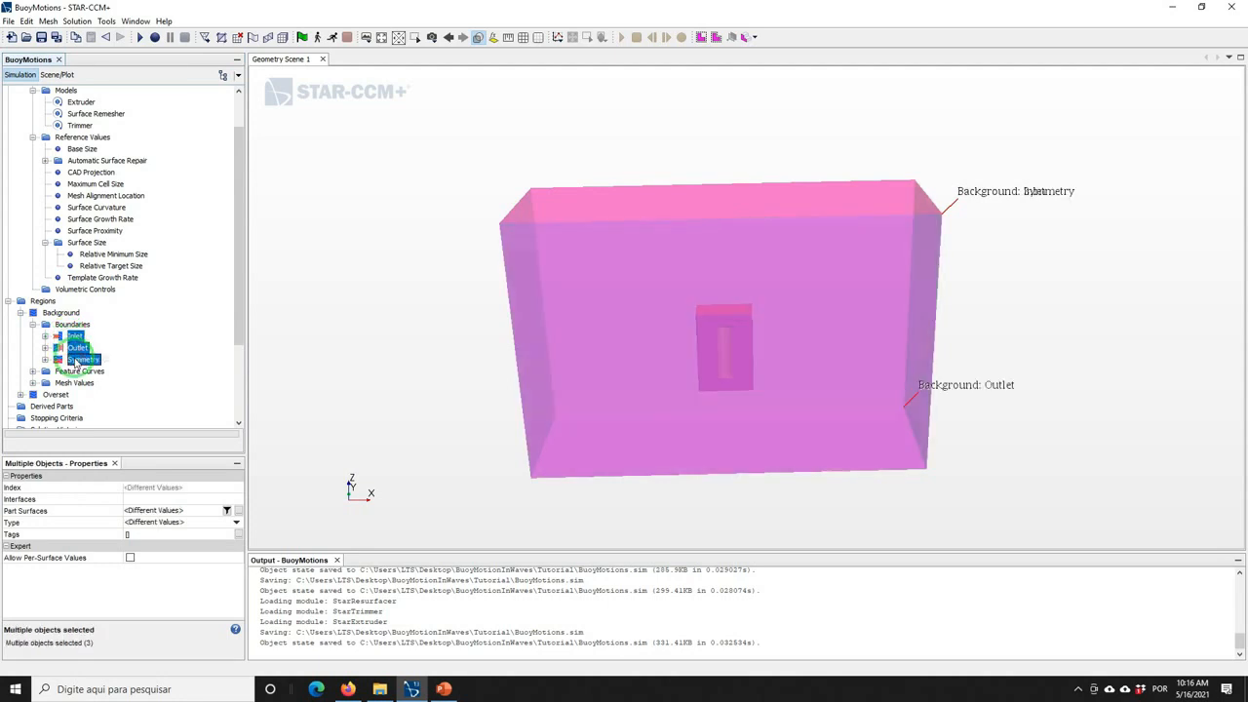
right_click(76, 364)
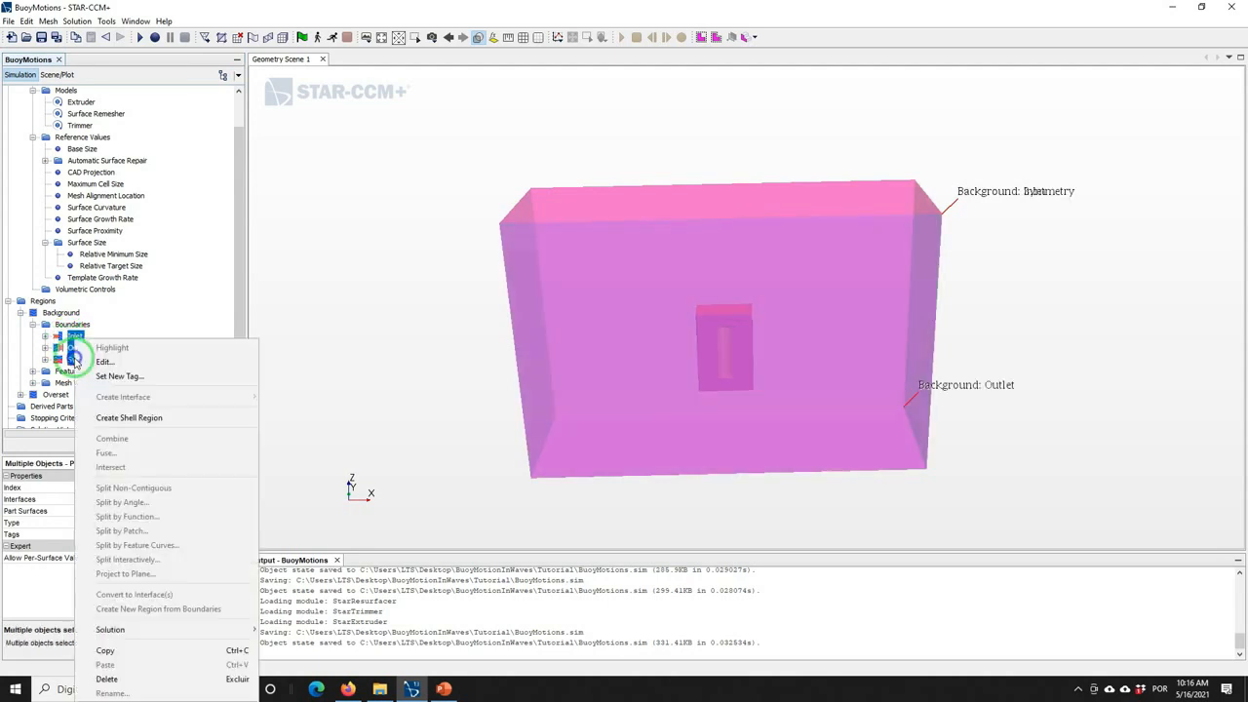
click(102, 361)
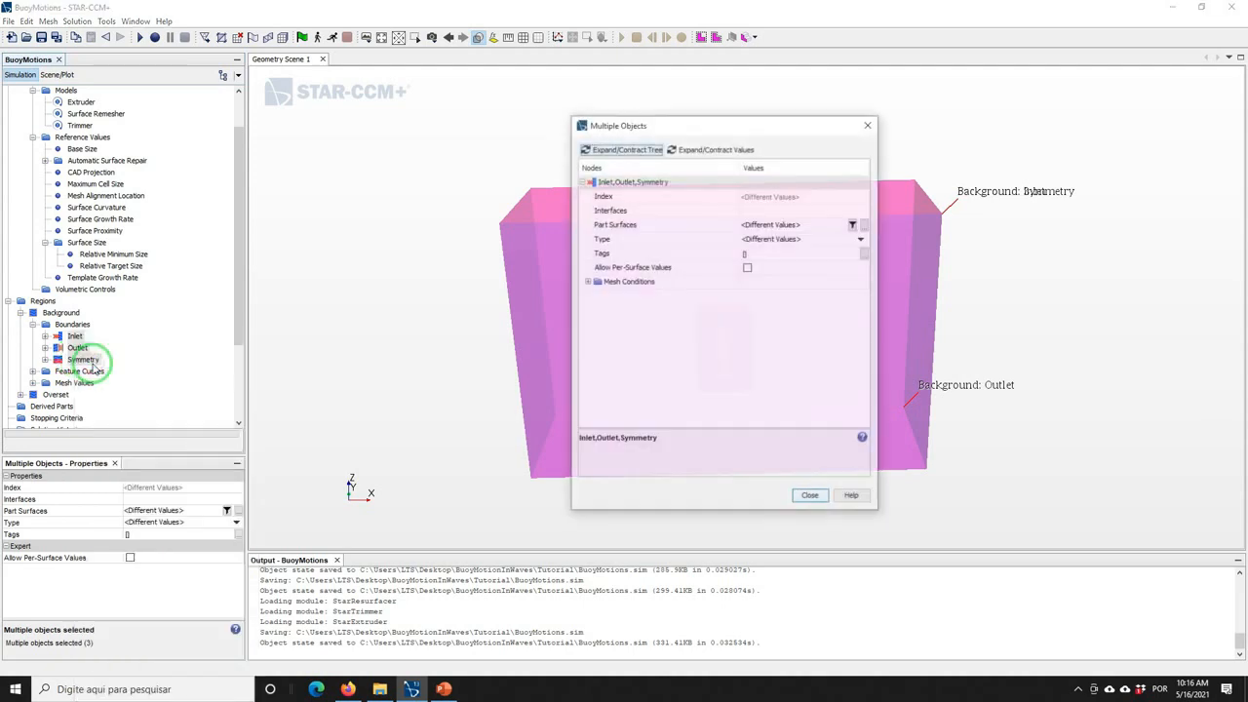
click(587, 282)
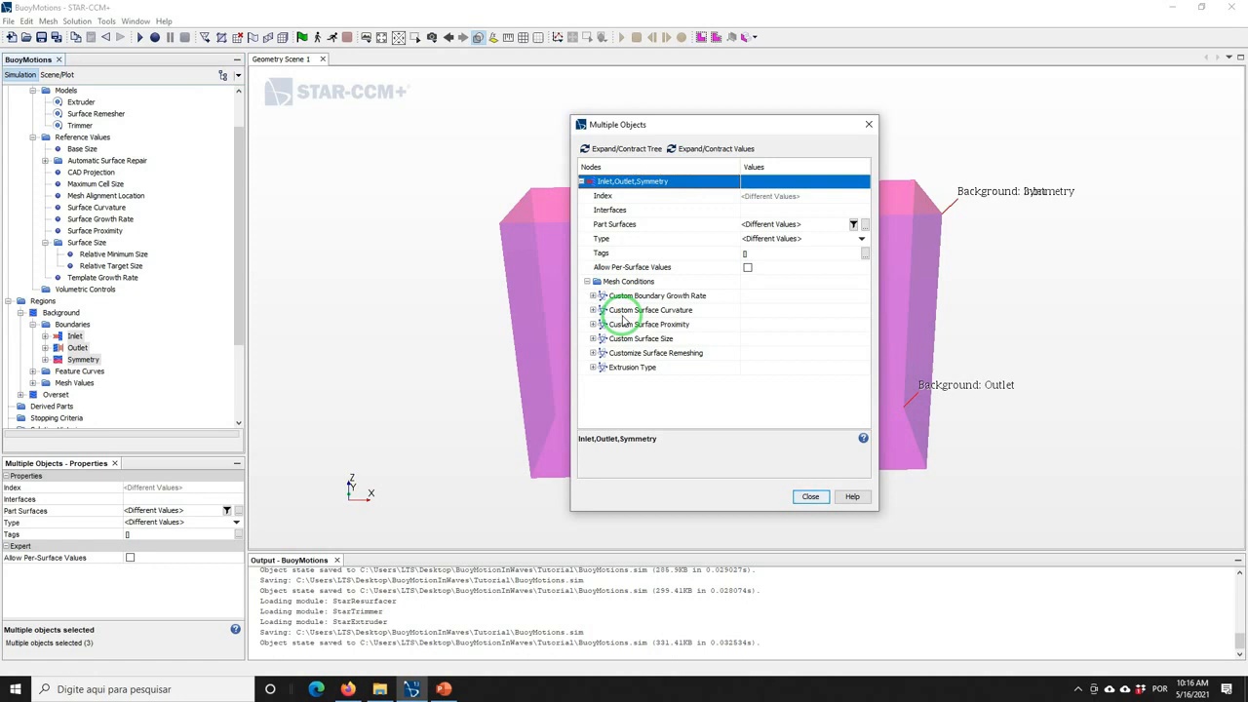
click(593, 338)
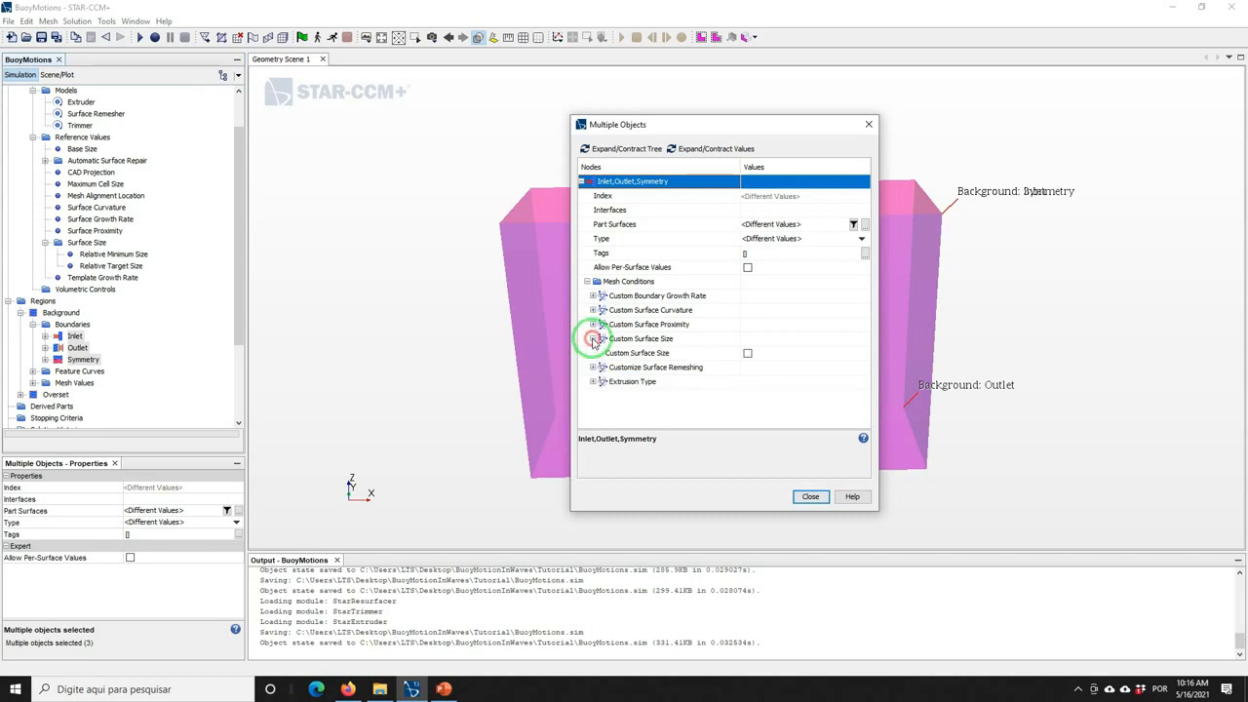
click(748, 355)
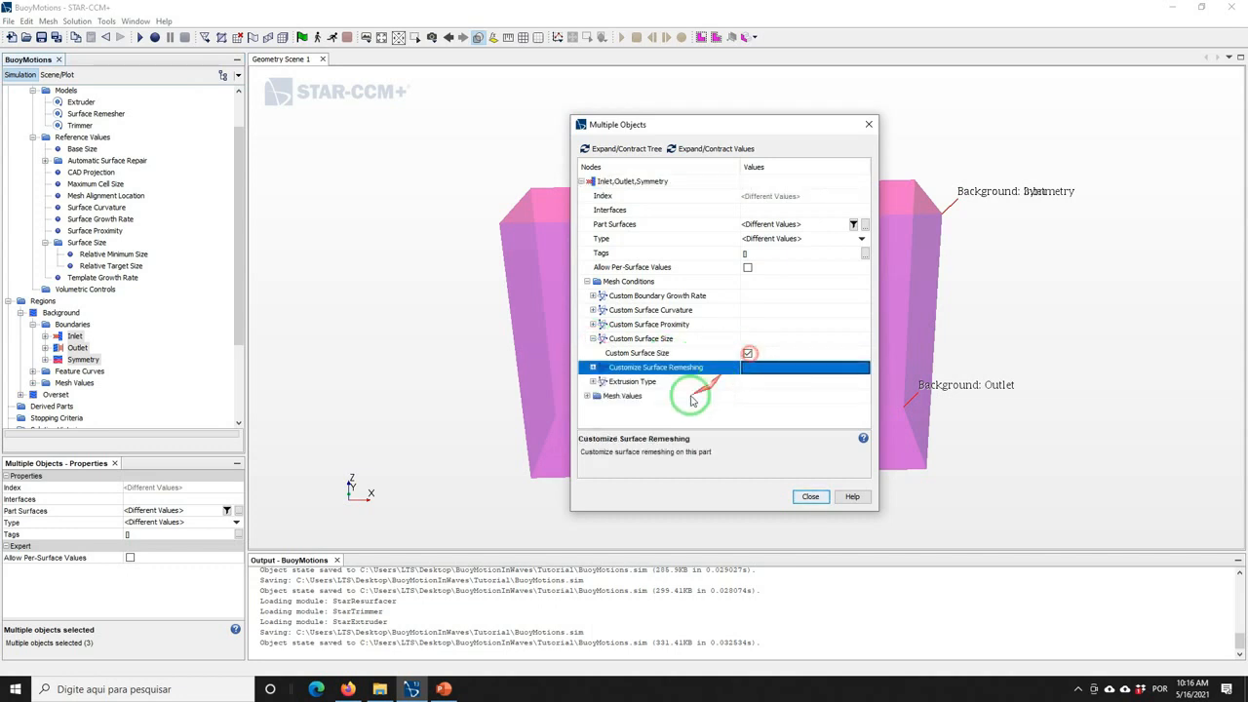
Set the Relative Minimum Size of the three Background boundaries to 100 percent of base and finish the joint editing
click(589, 397)
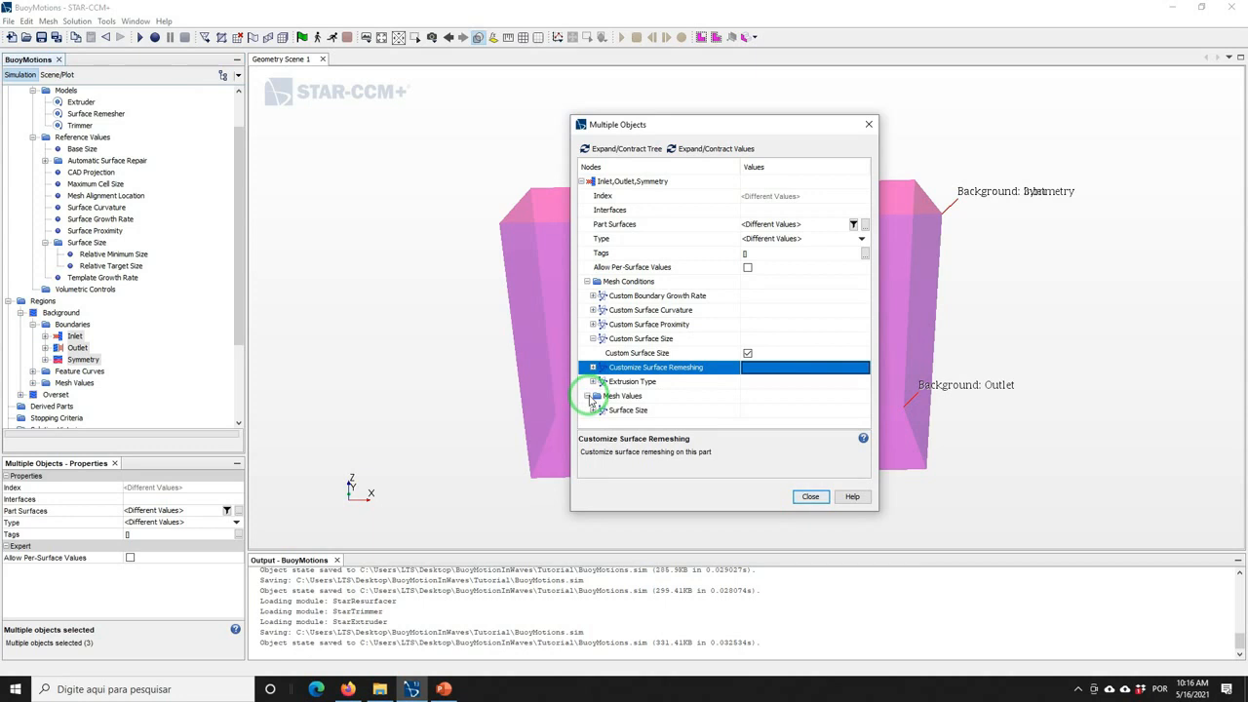
click(593, 410)
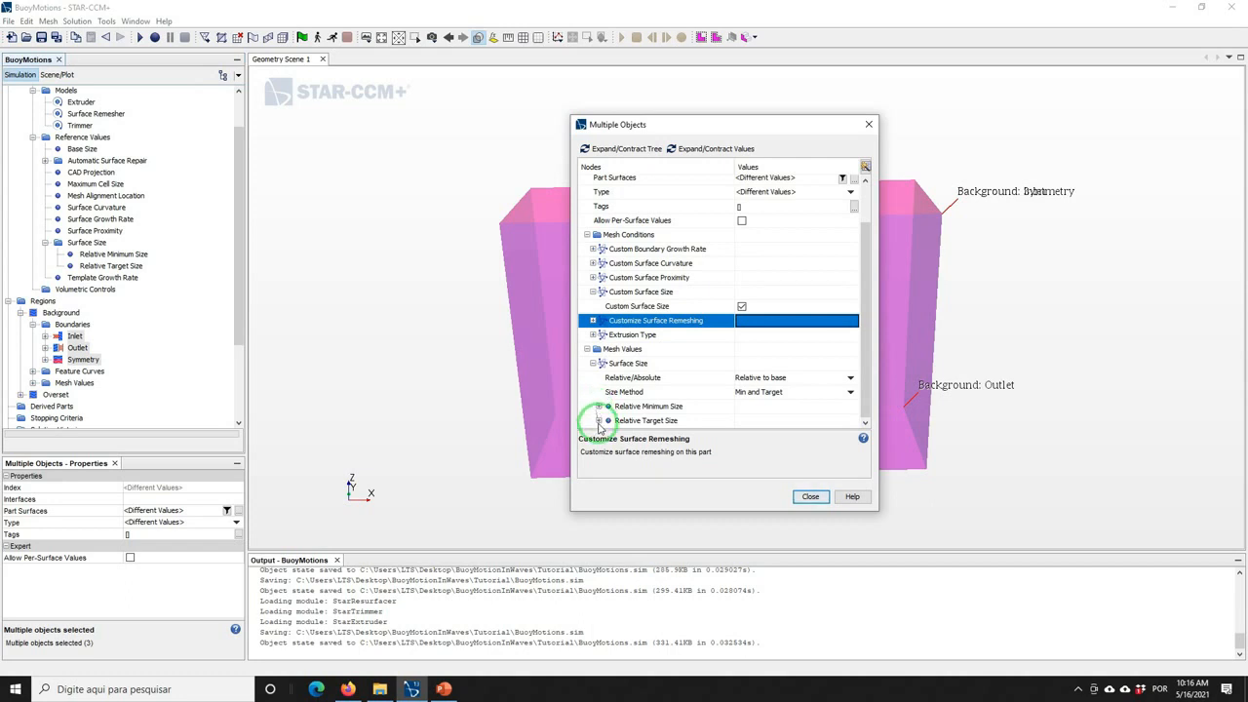
click(601, 417)
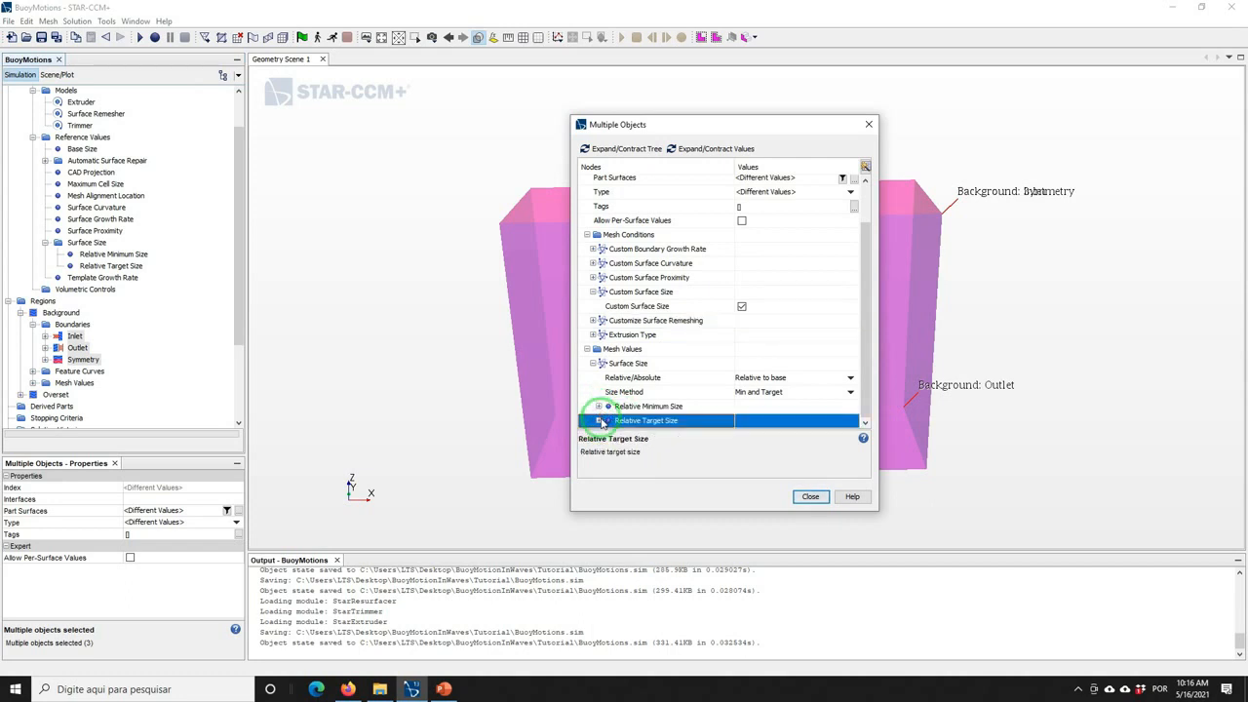
click(599, 420)
click(598, 378)
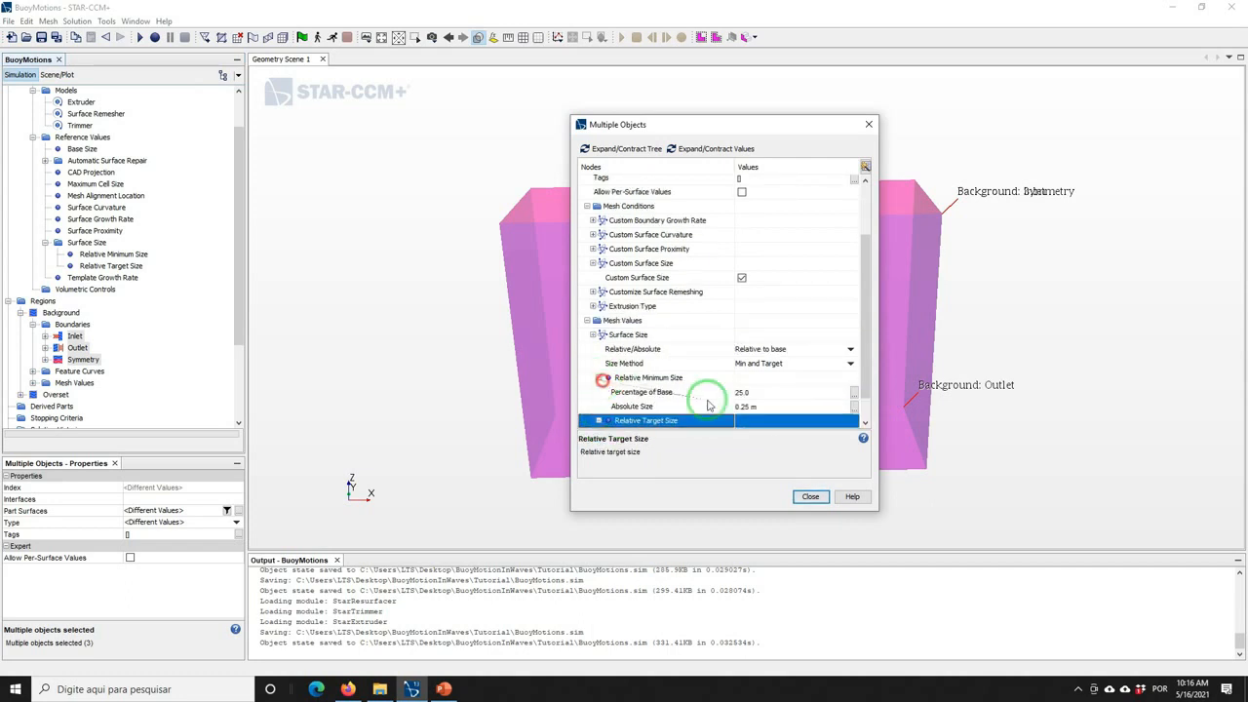
click(770, 391)
text(100)
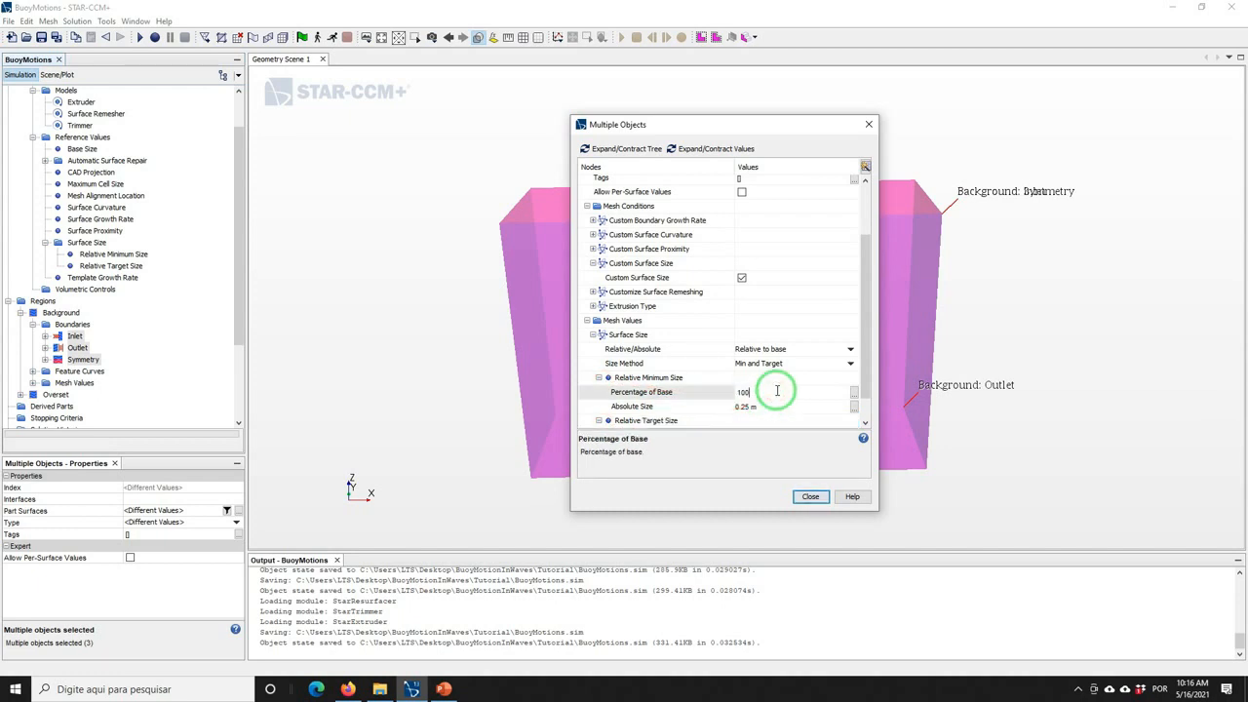
key(Return)
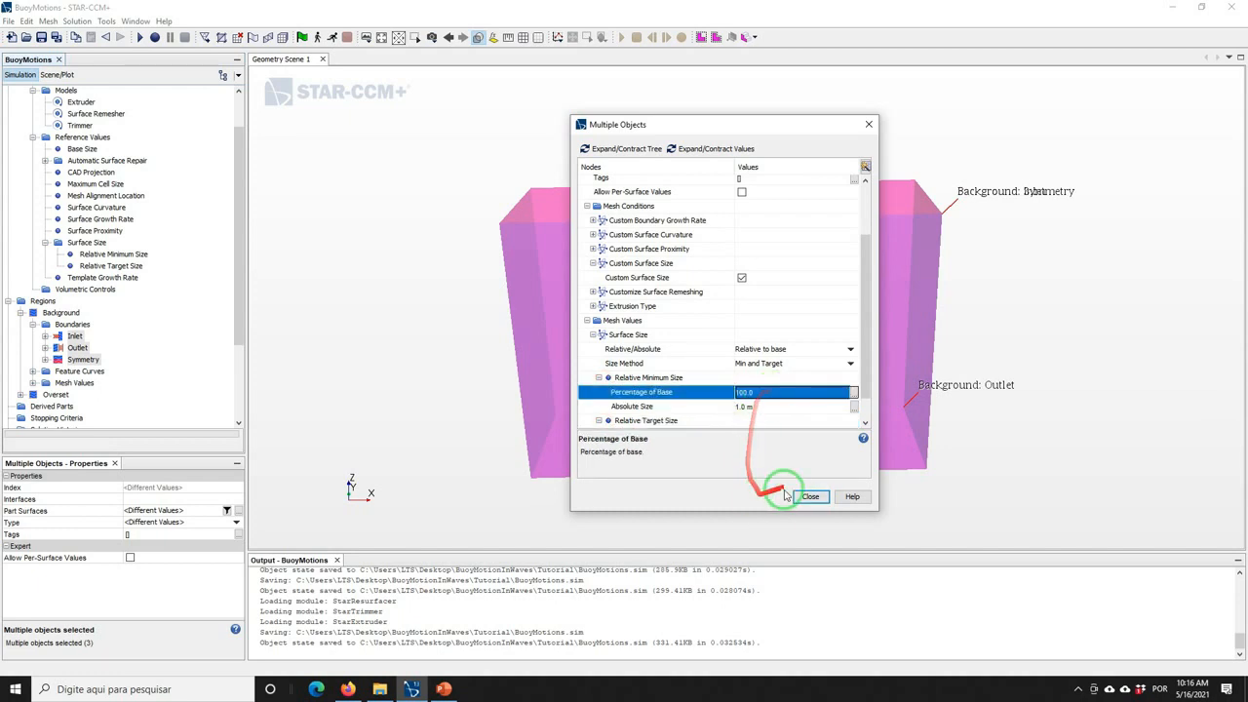
click(798, 497)
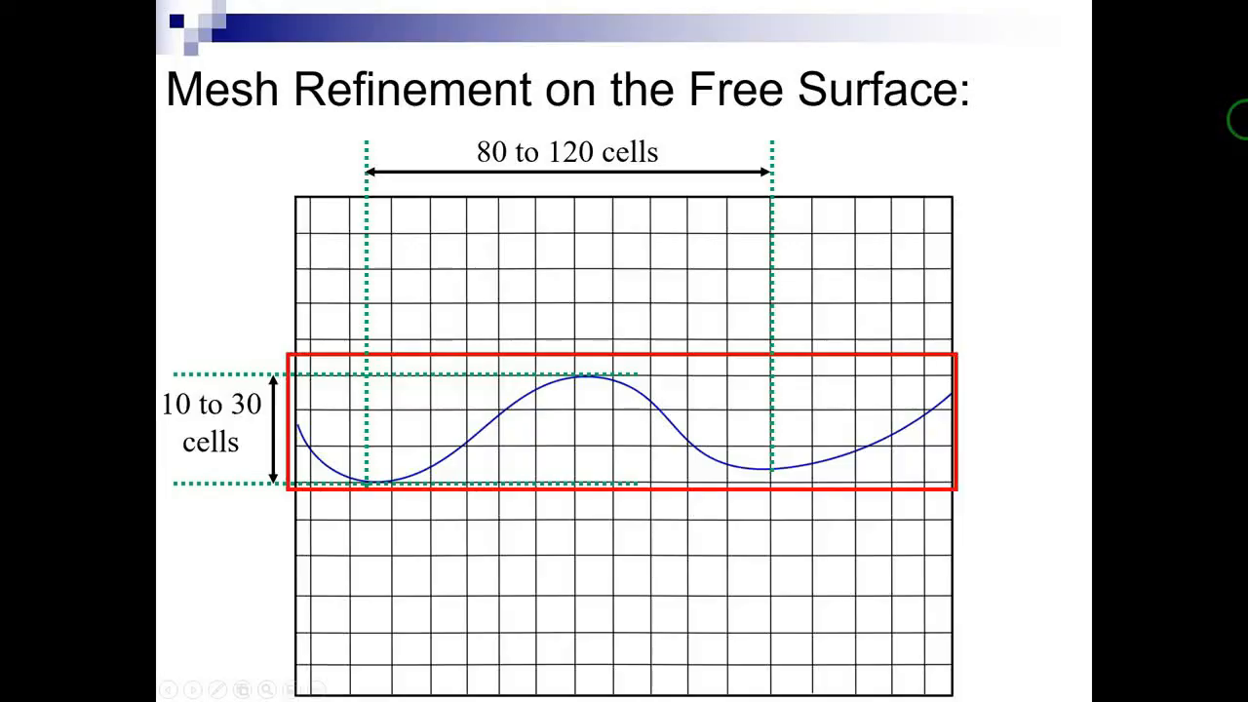
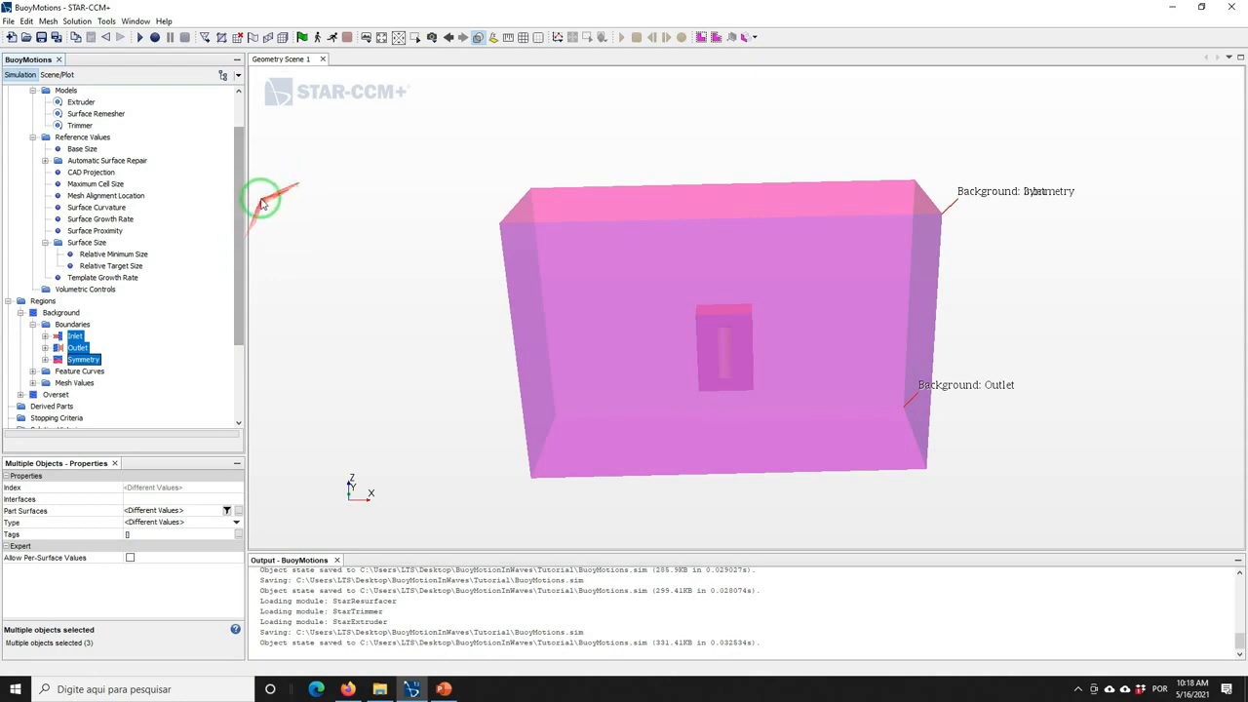
Duplicate the Block geometry part
drag(238, 201, 238, 128)
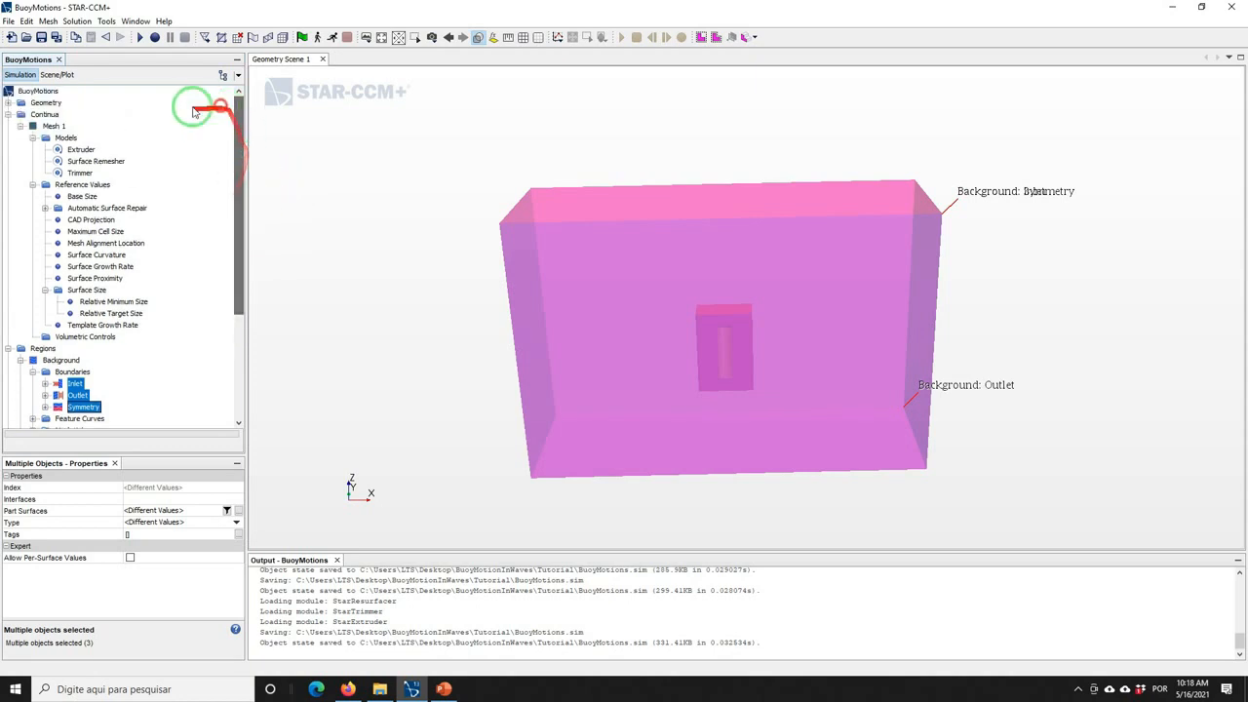
click(8, 114)
click(8, 103)
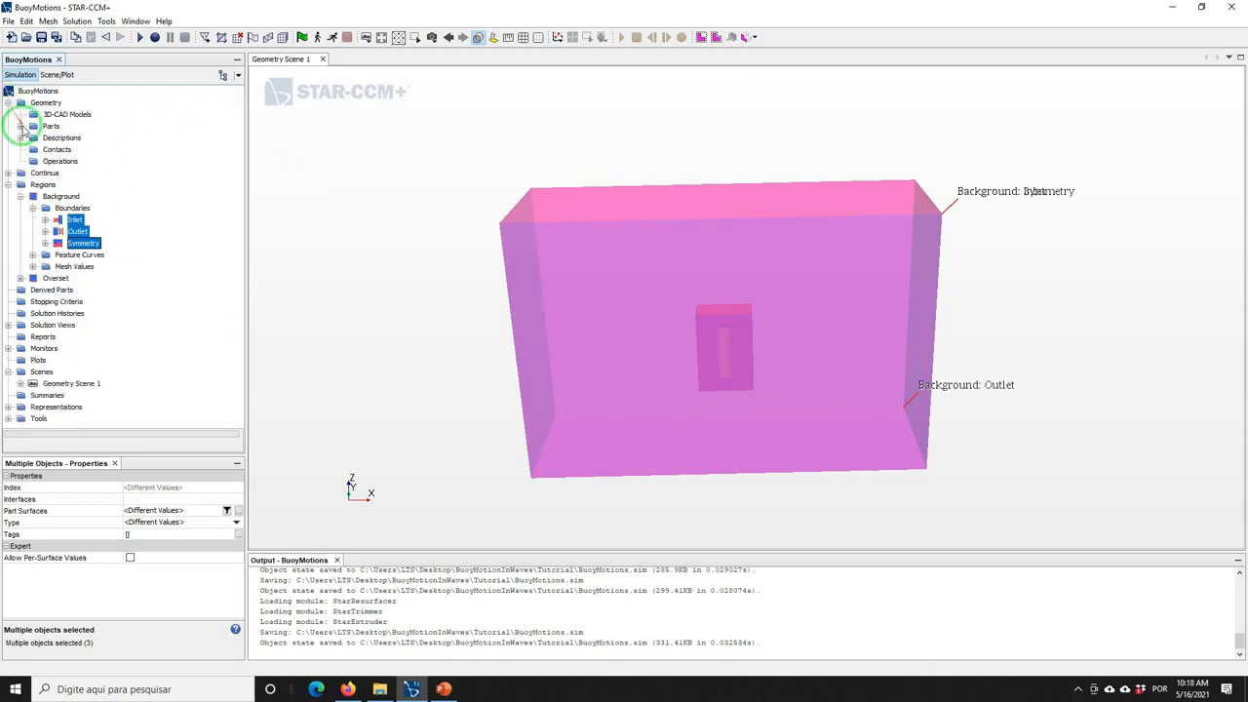
click(20, 126)
right_click(56, 149)
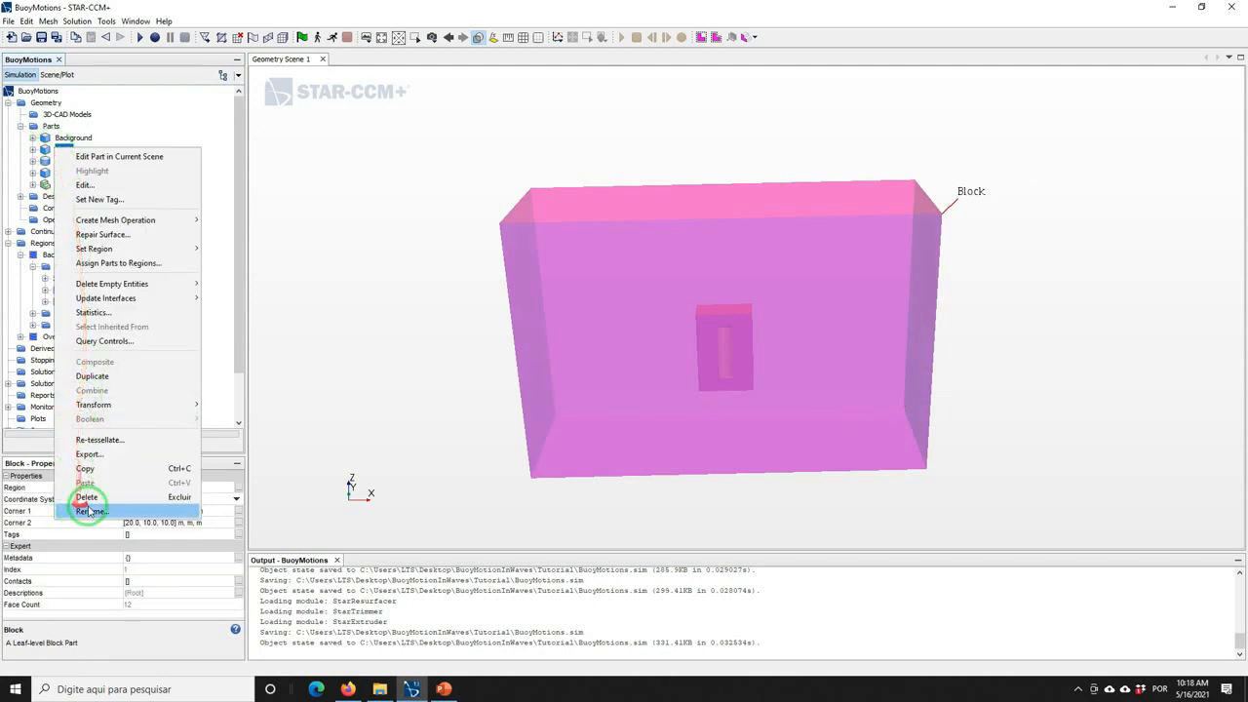
click(101, 377)
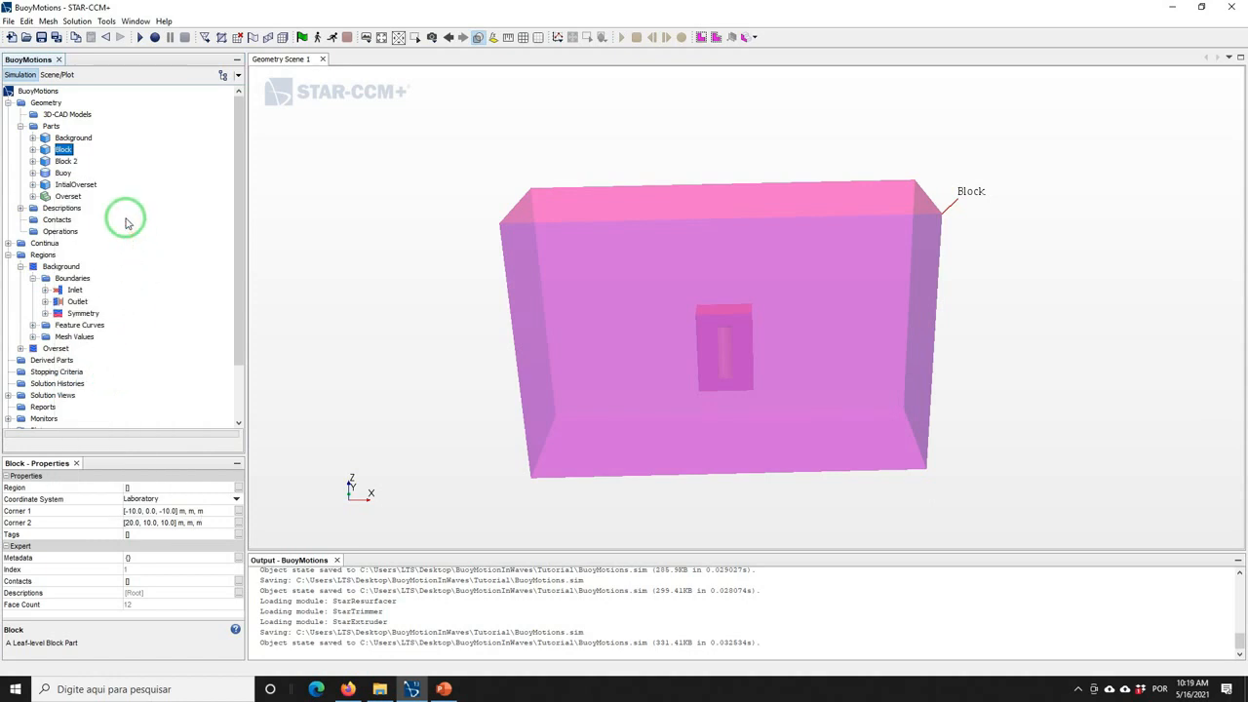
Rename the Block 2 geometry part as FreeSurfaceFine
right_click(60, 162)
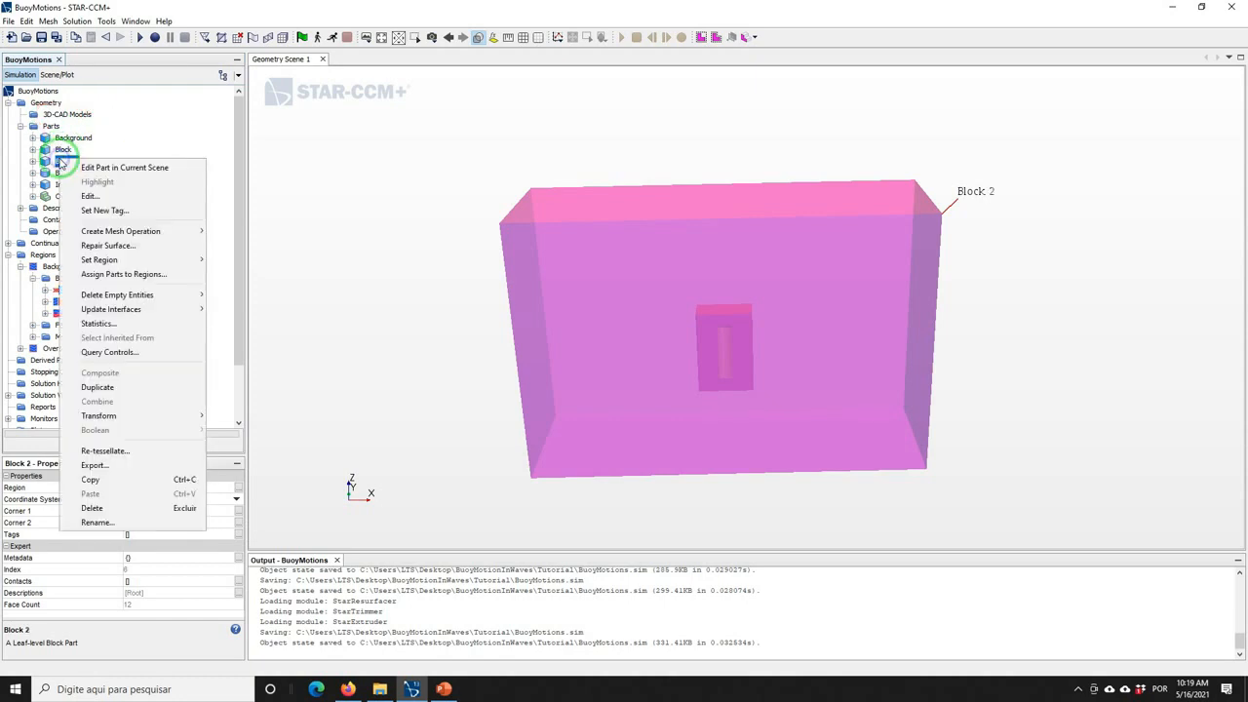
click(91, 517)
text(Fr)
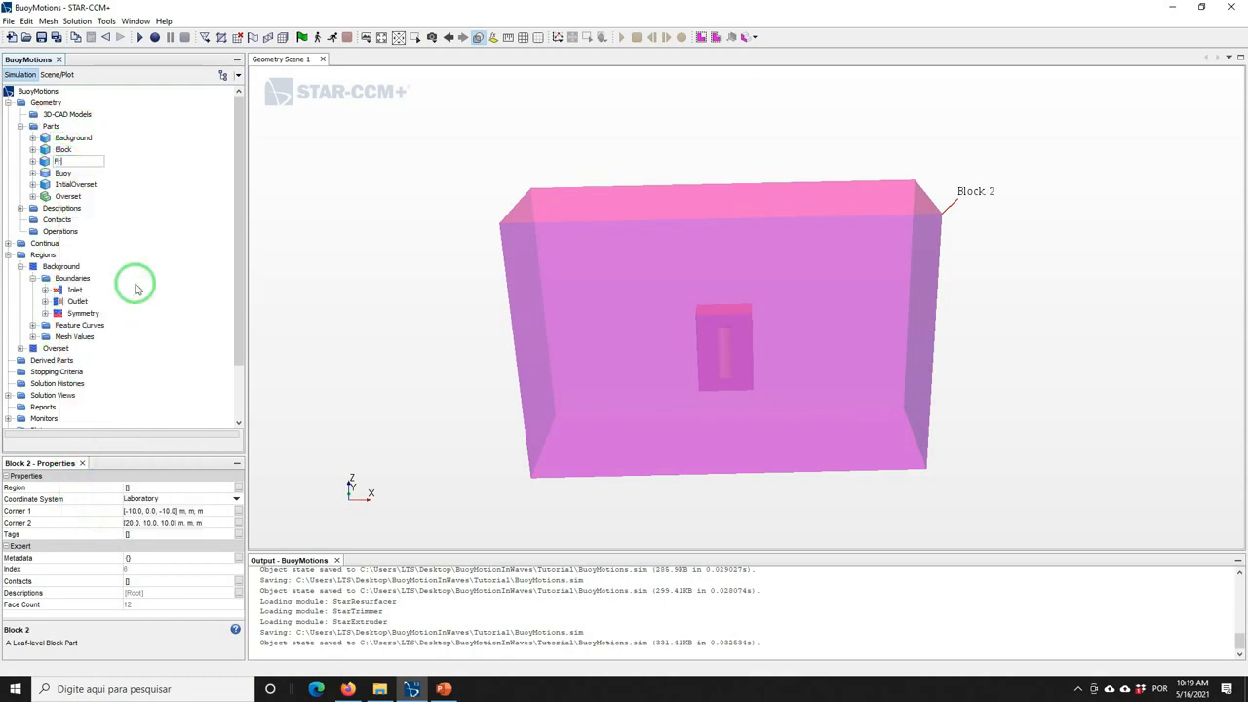
text(eeSurfaceFine)
key(Return)
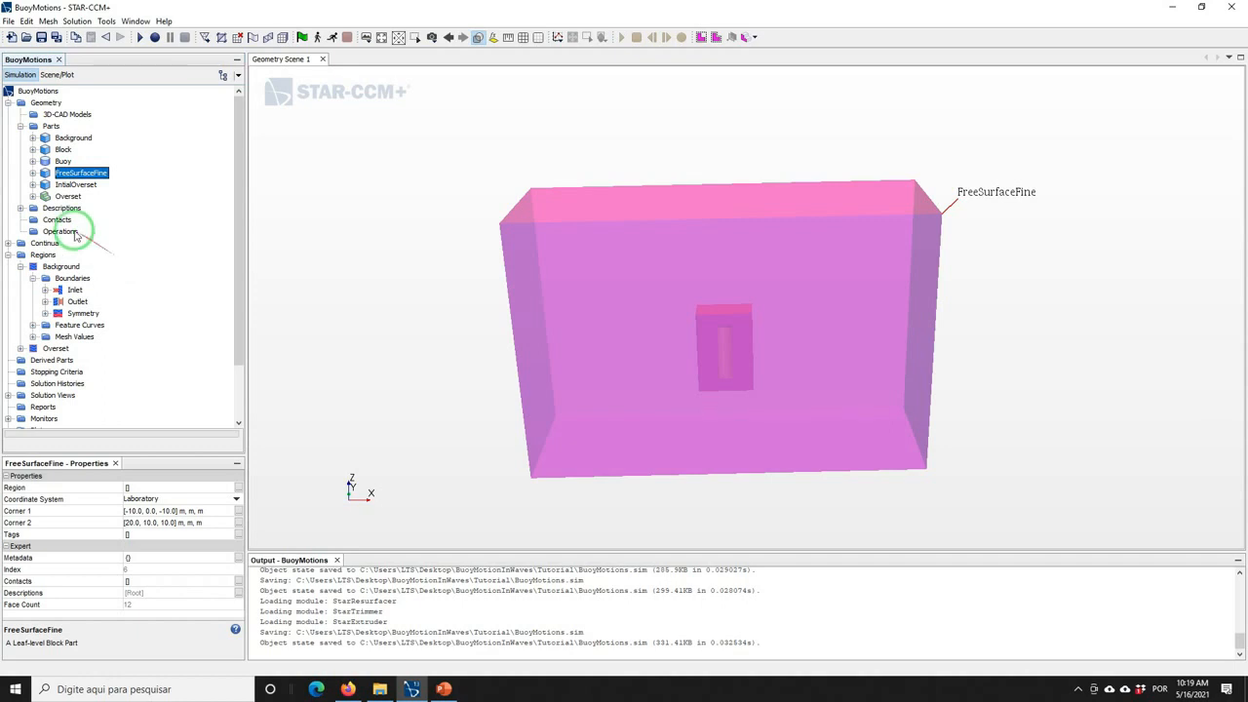
Duplicate the Block part again and rename the copy as FreeSurfaceCoarse
right_click(60, 149)
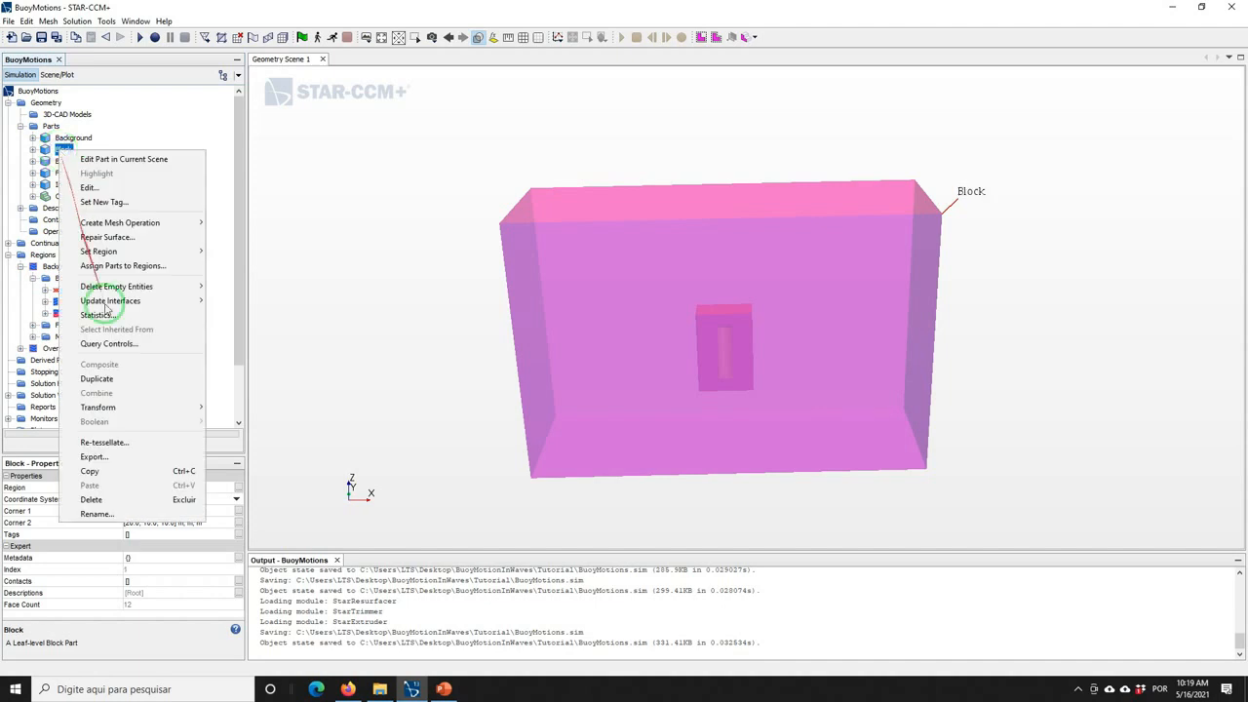
click(100, 381)
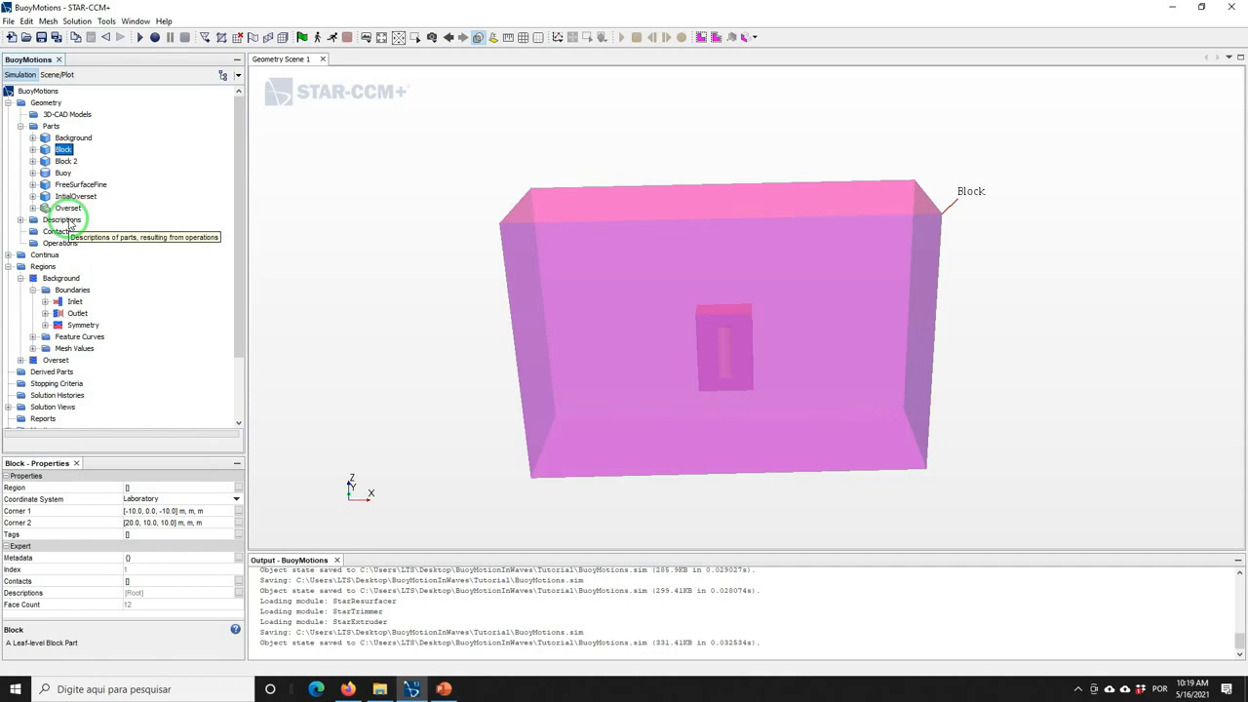
right_click(64, 163)
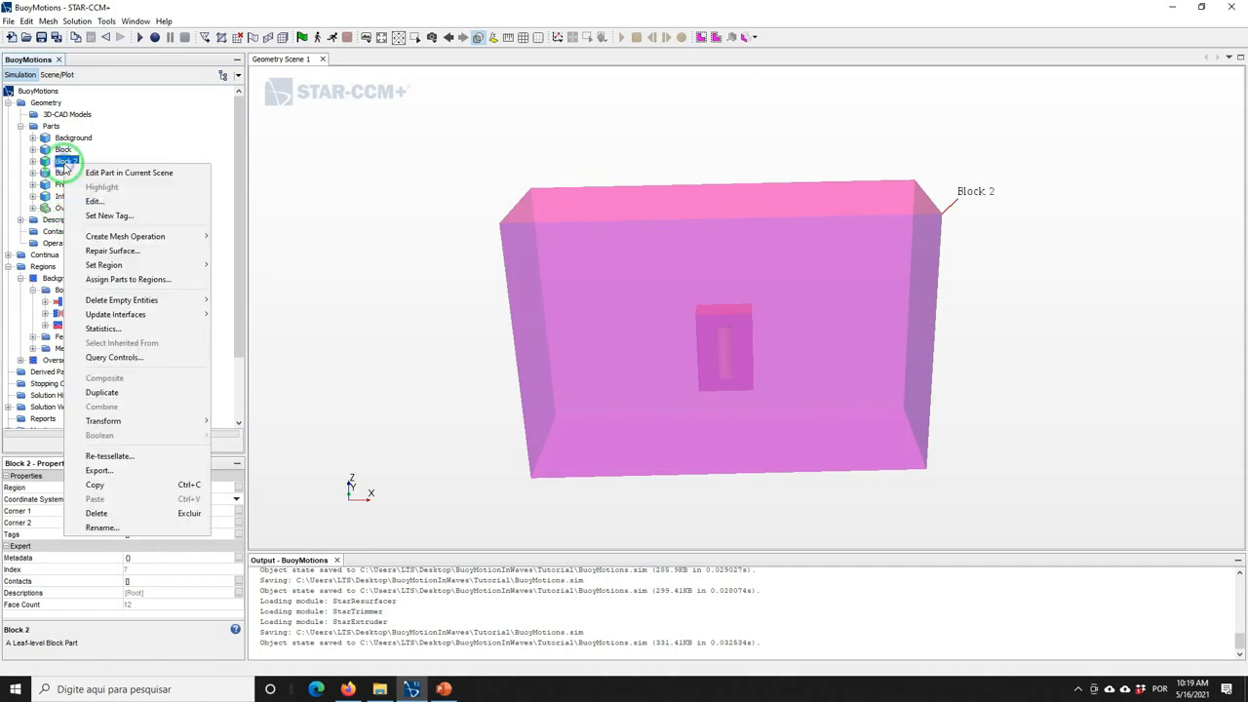
click(102, 528)
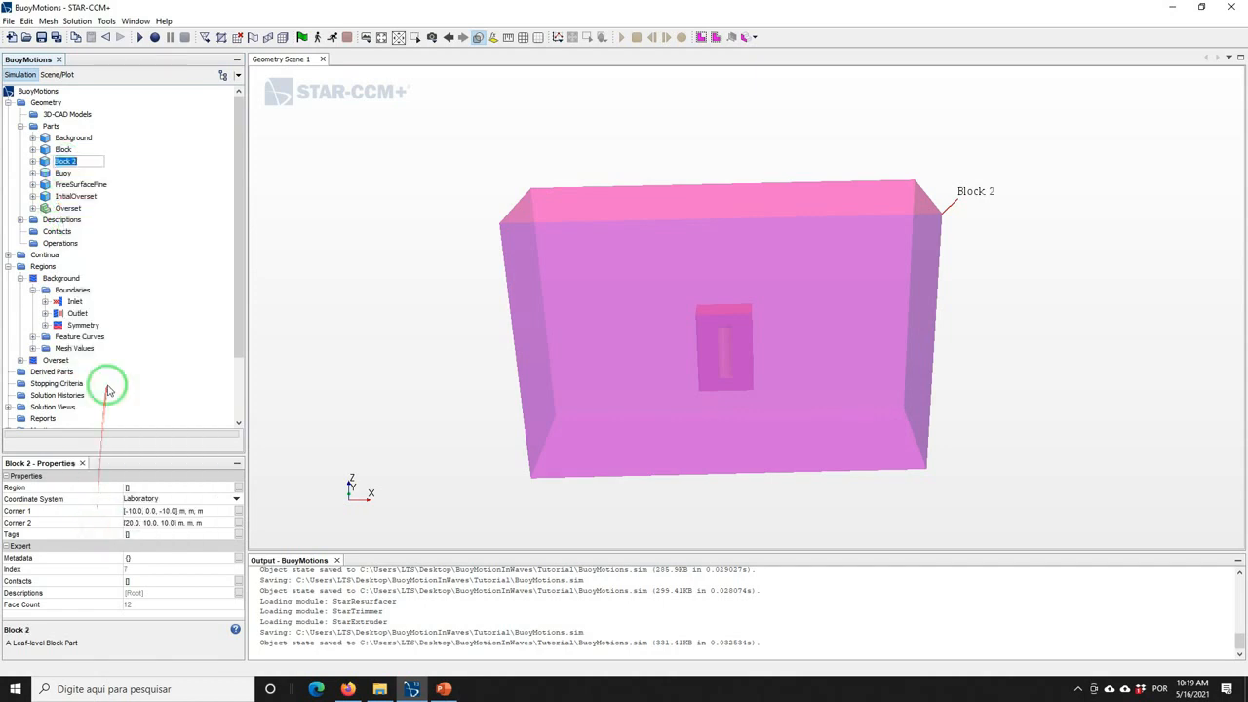
text(F)
text(reeSurface)
text(Coarse)
key(Return)
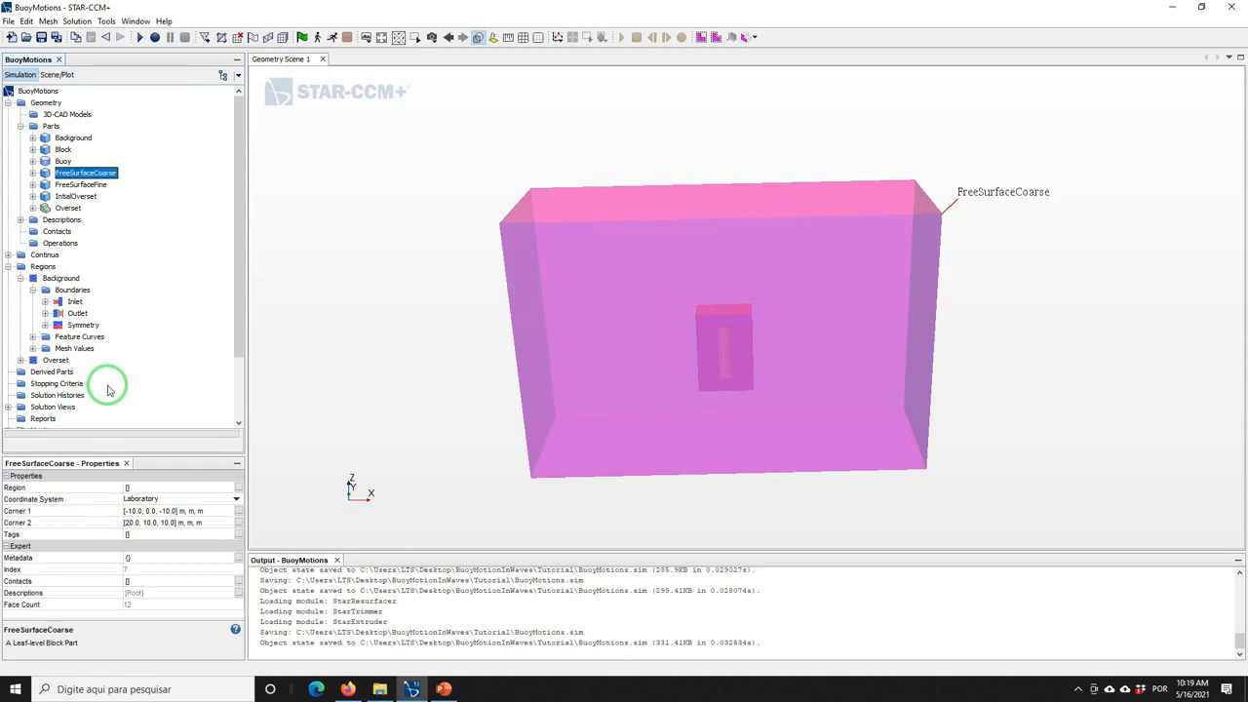
Set Corner 1 of the FreeSurfaceFine block to [-10.0, 0.0, -0.6] m
click(80, 184)
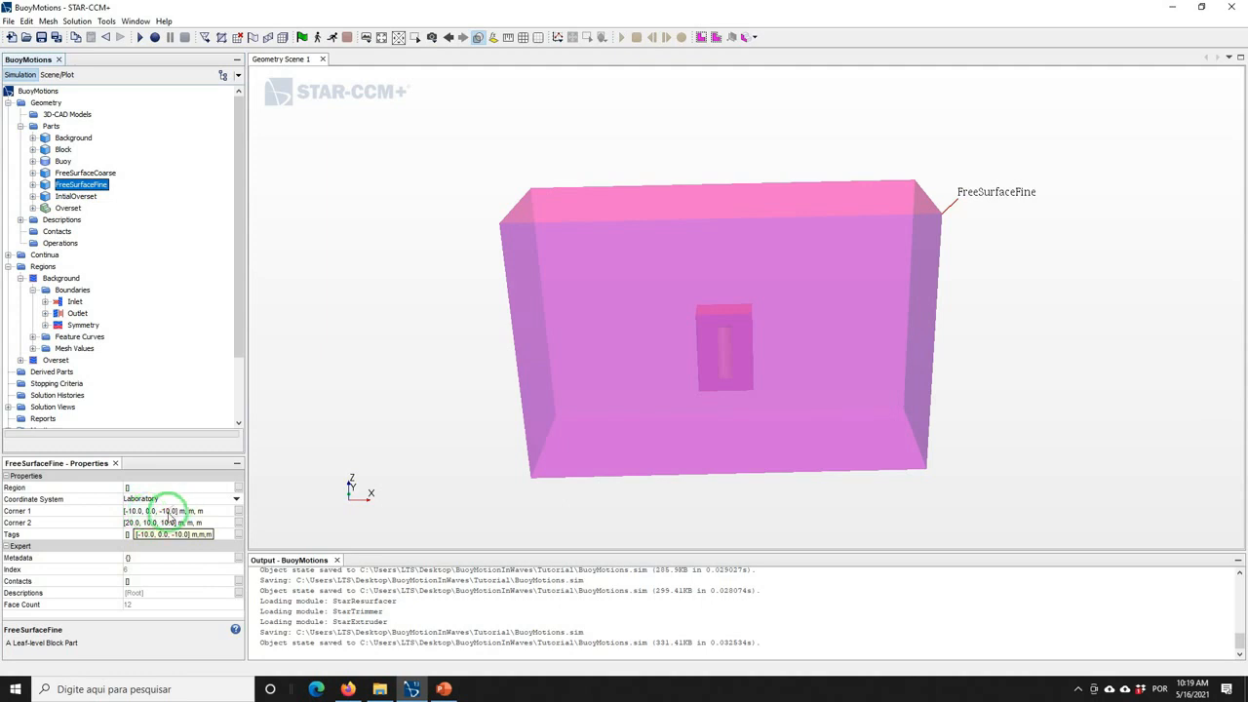
double_click(169, 512)
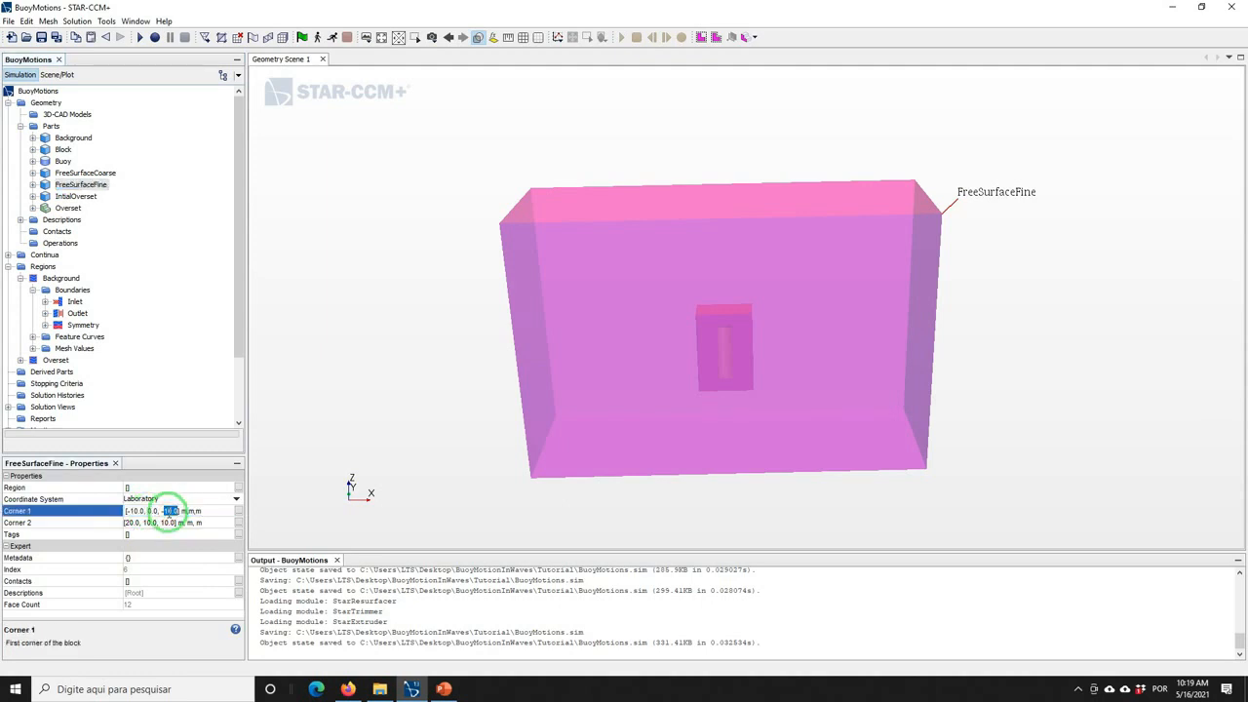
text(-5.0)
key(Return)
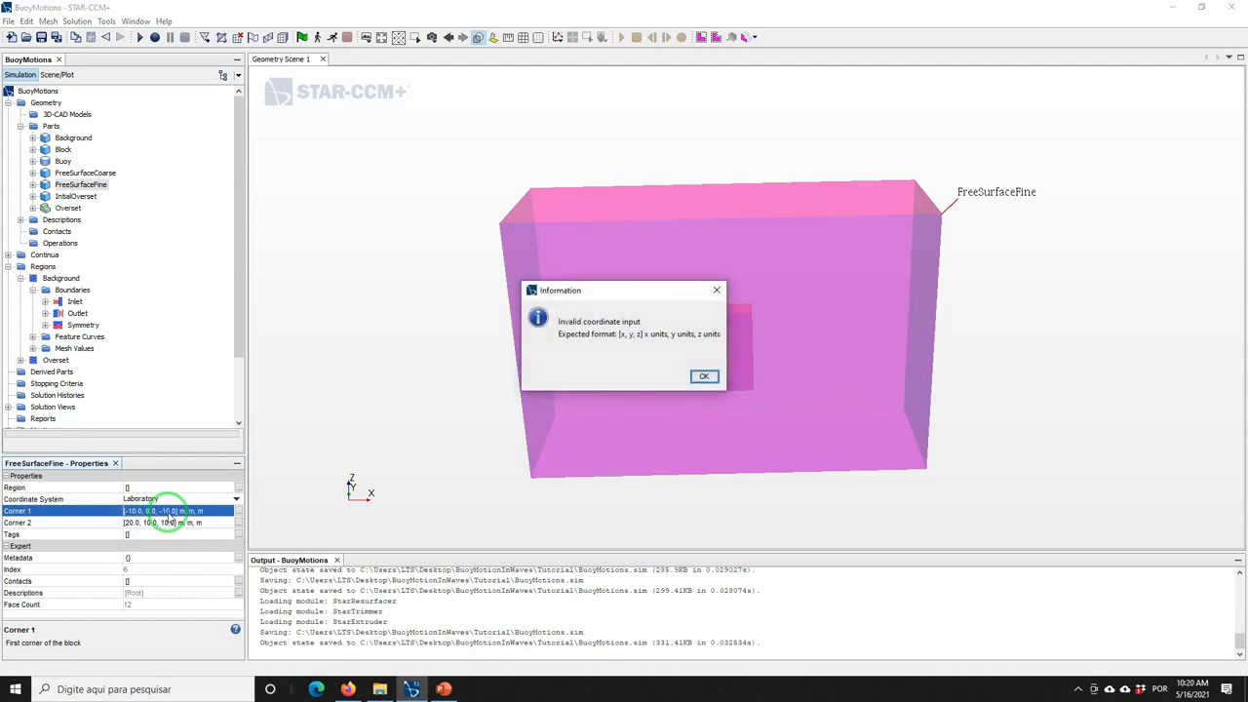
click(704, 376)
double_click(164, 512)
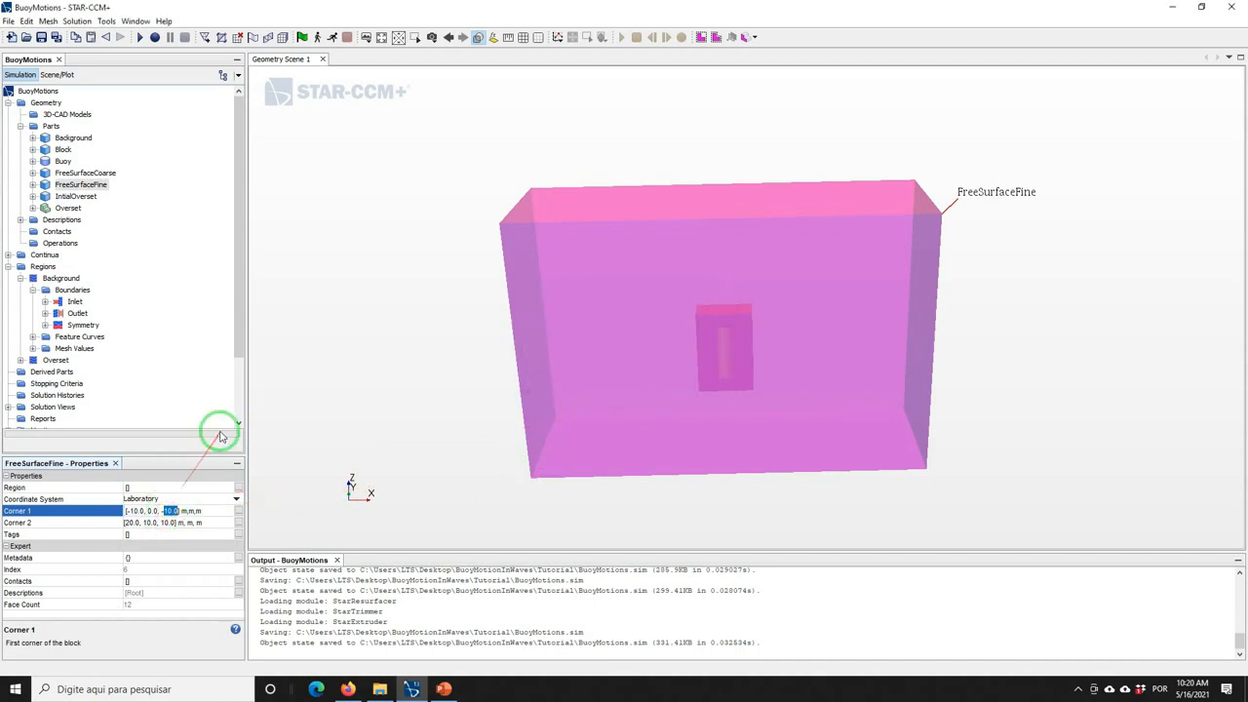
text(-0.8)
key(Return)
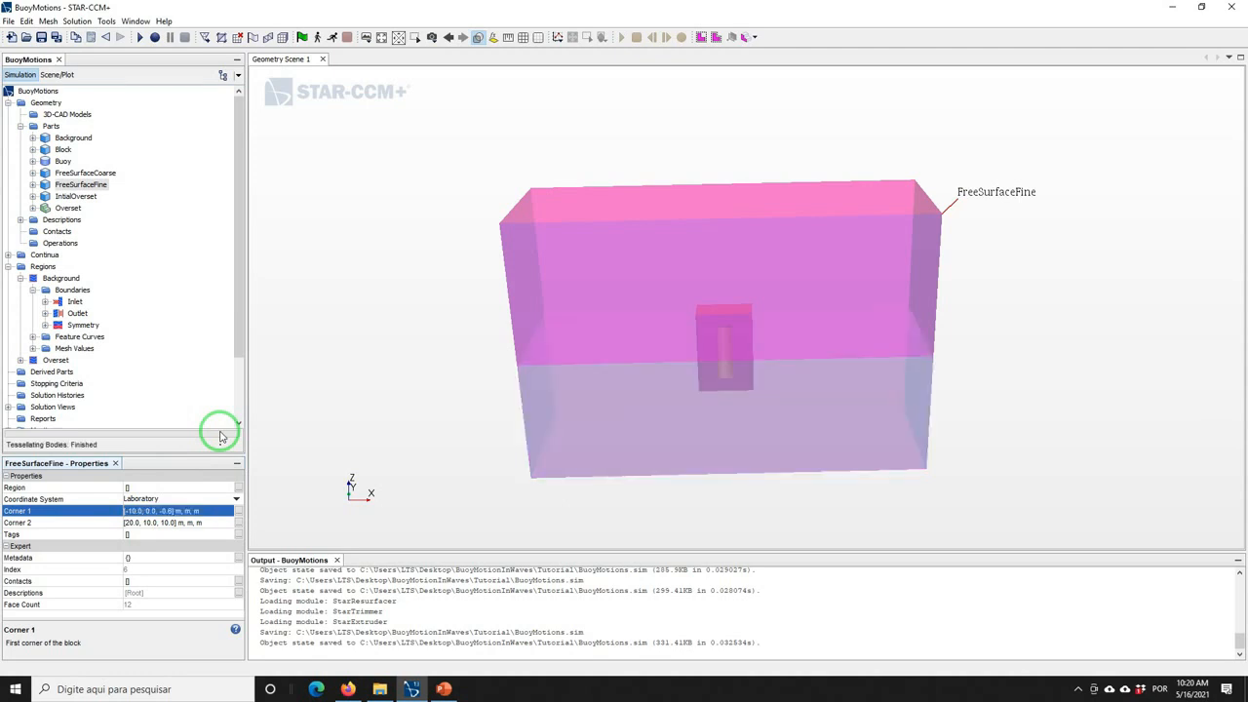
Set Corner 2 of the FreeSurfaceFine block to [18.0, 10.0, 0.6] m
click(135, 523)
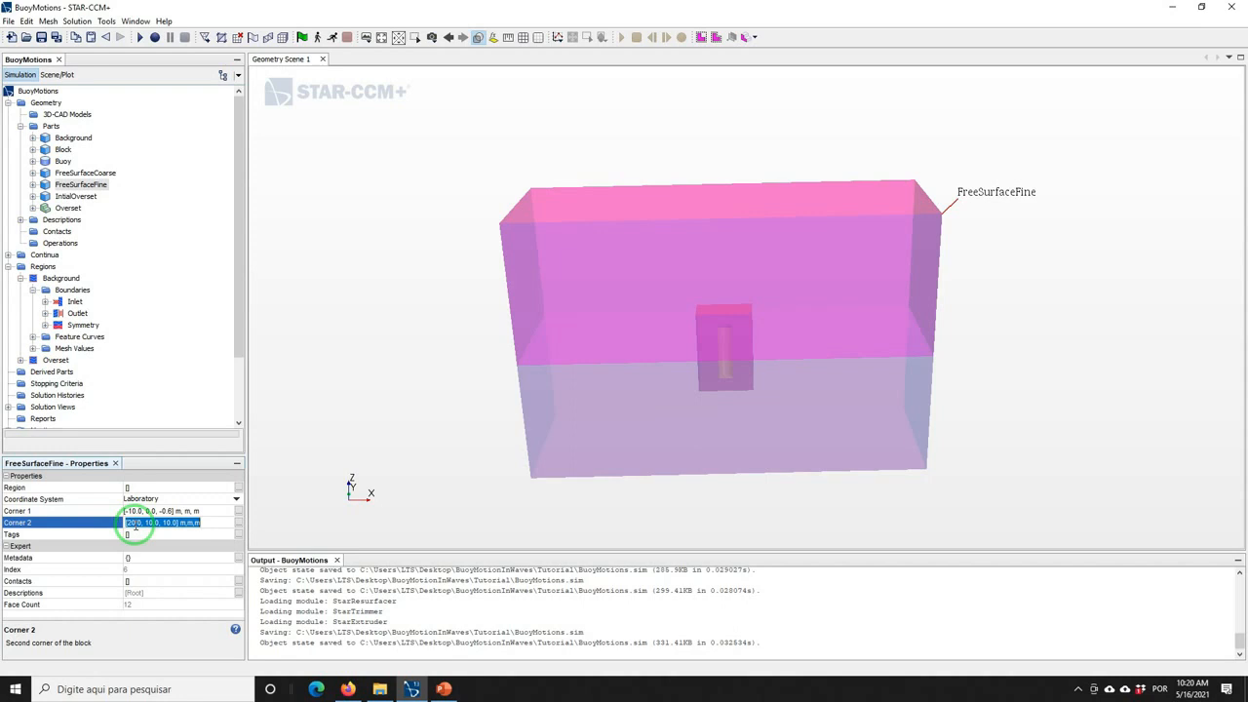
text(18)
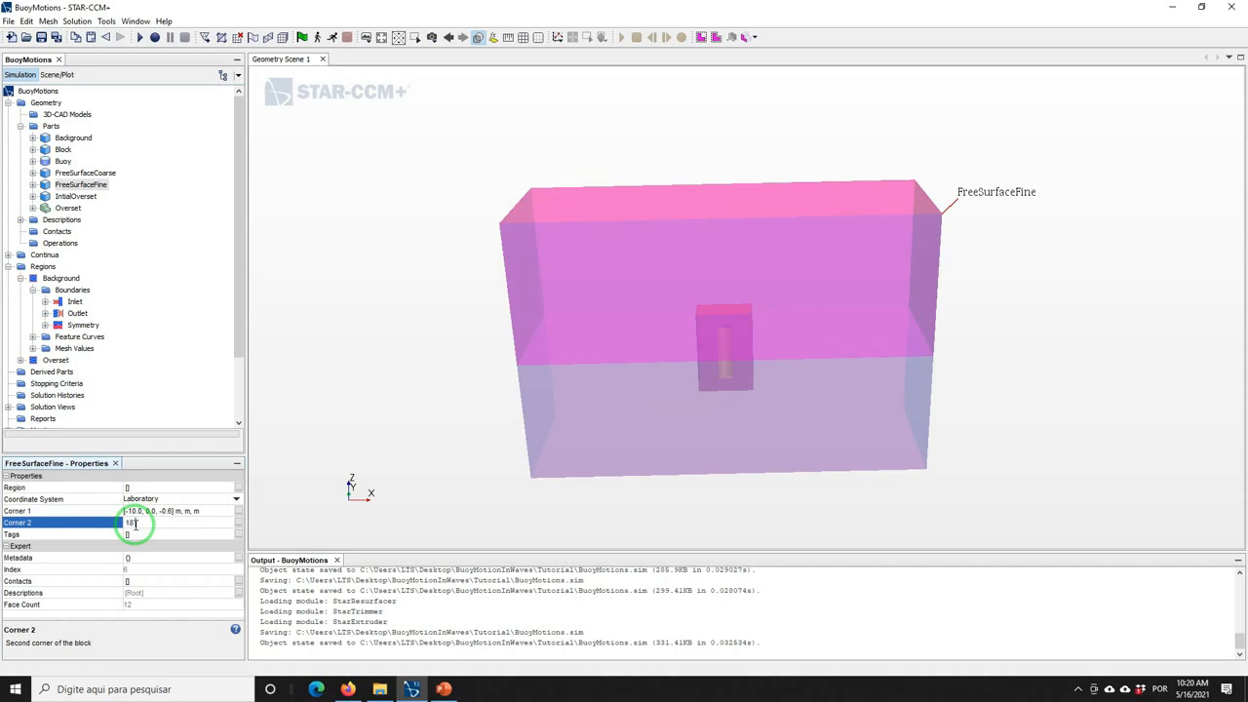
text(,10,0.6)
key(Return)
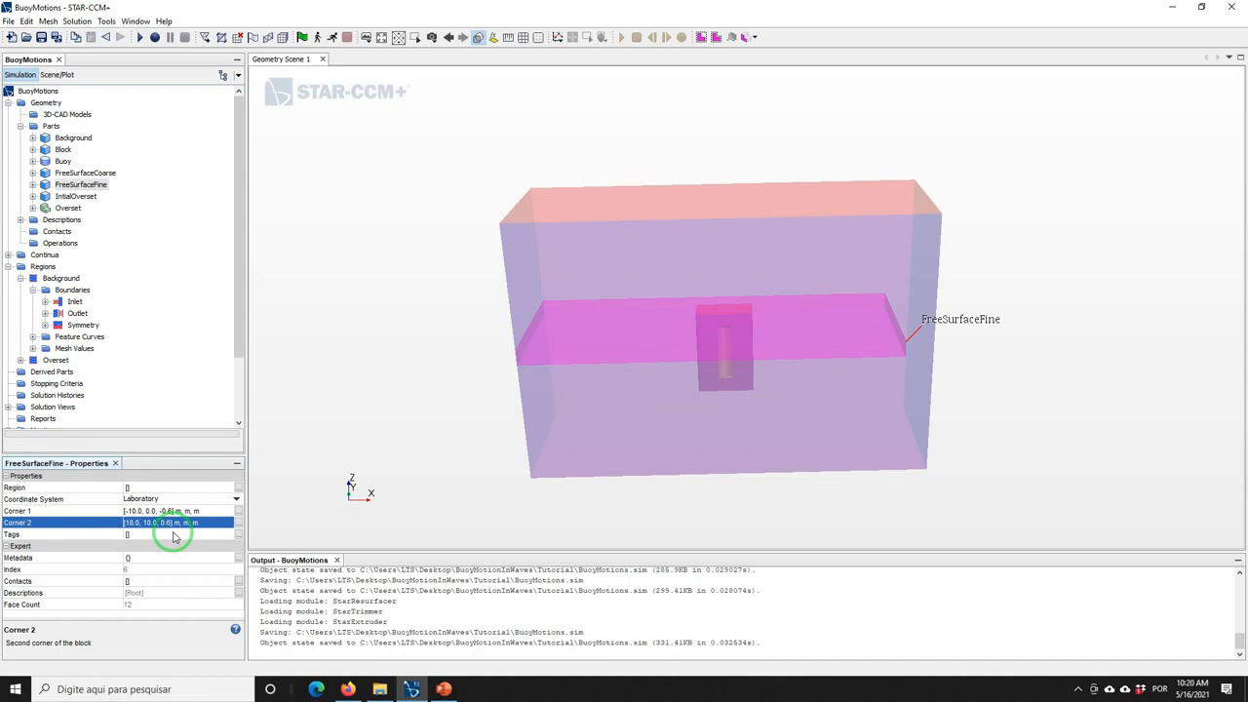
Set Corner 1 of the FreeSurfaceCoarse block to [-10.0, 0.0, -1.0] m
click(85, 173)
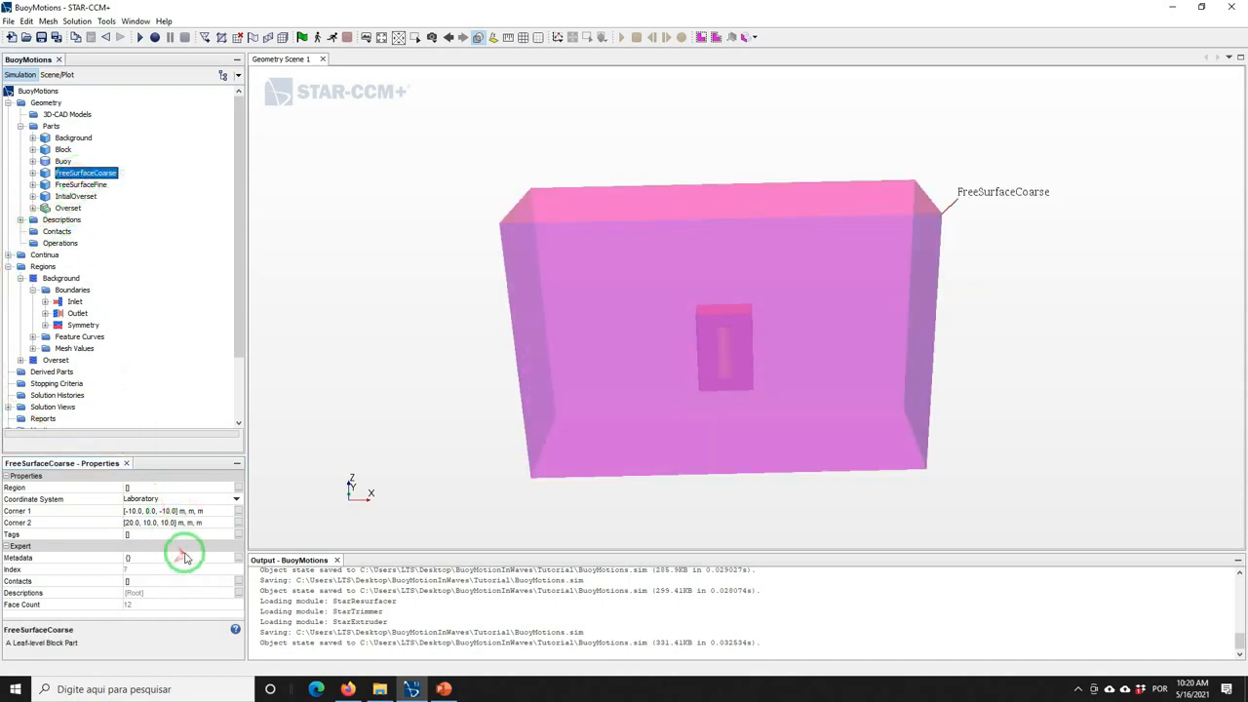
click(139, 511)
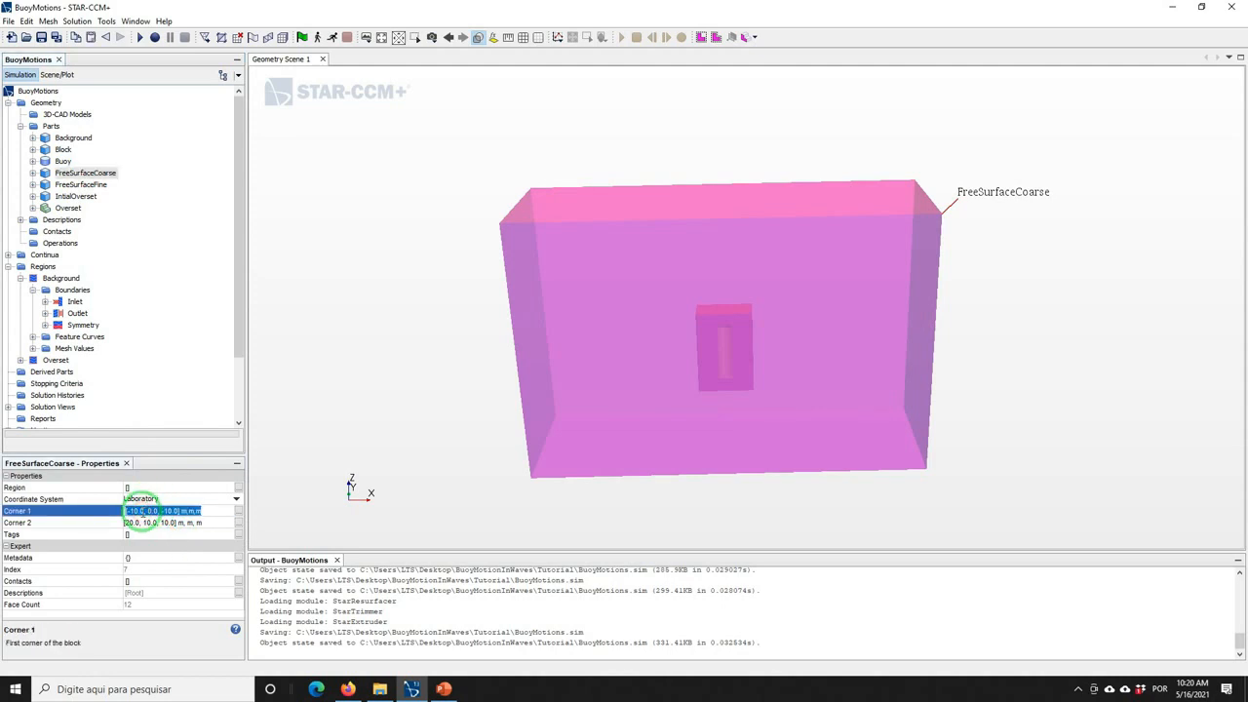
text([)
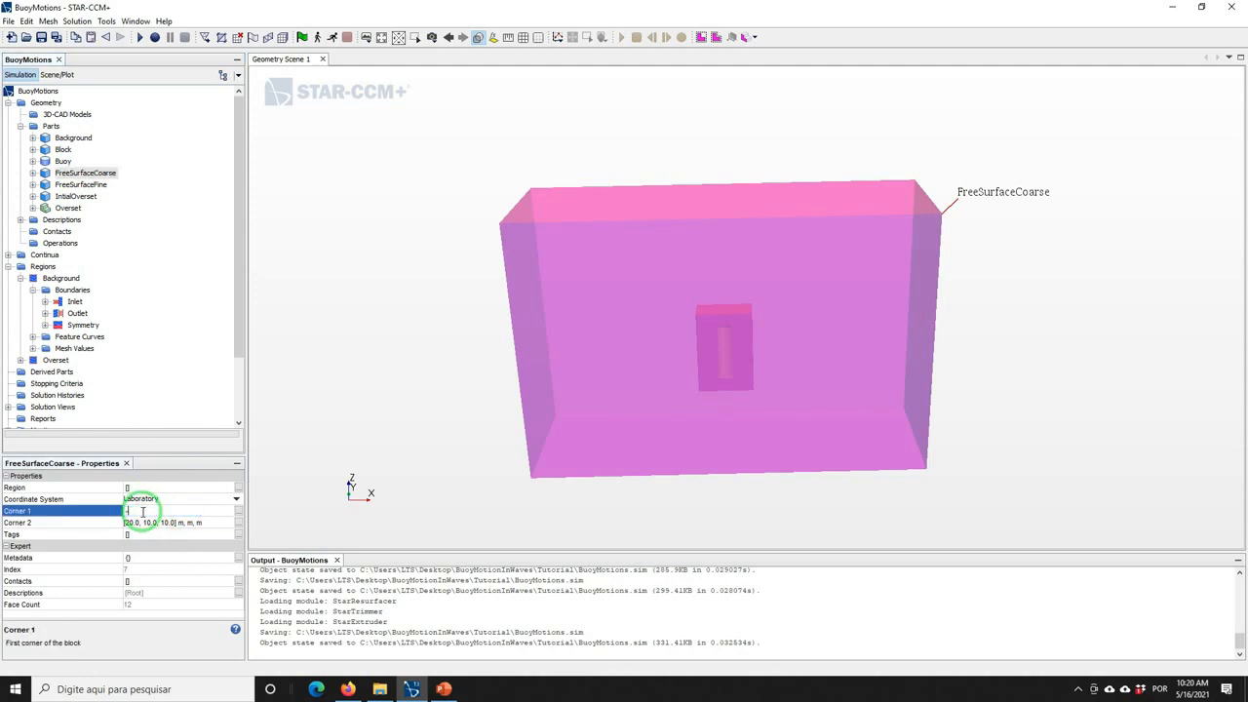
text(10.0, -1)
key(Return)
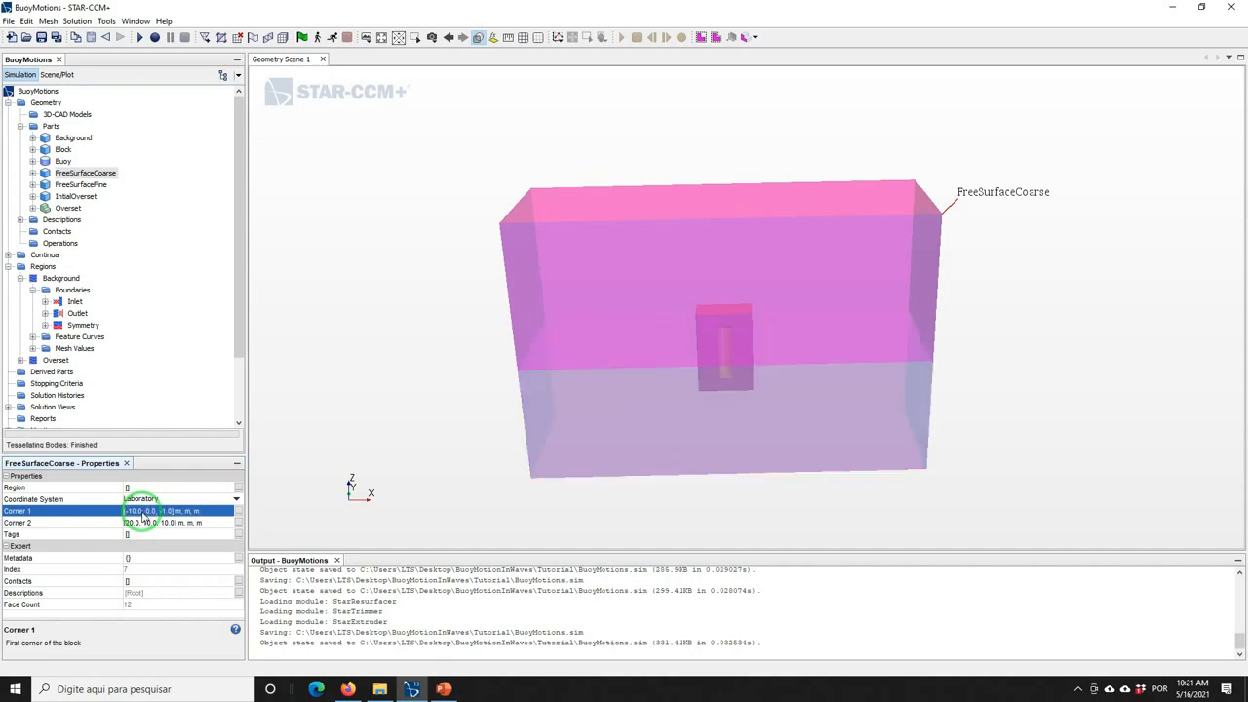
Set Corner 2 of the FreeSurfaceCoarse block to [20.0, 10.0, 1.0] m and save the simulation
click(136, 523)
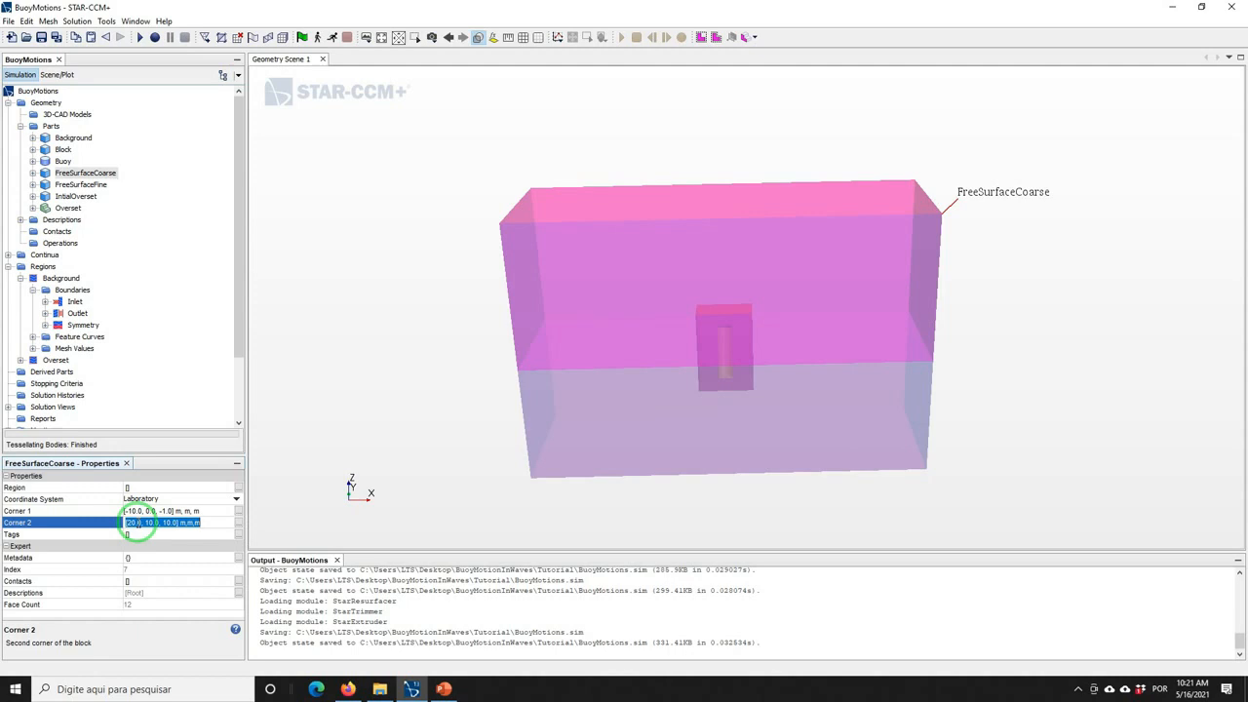
text(20.0, 10.0, 1)
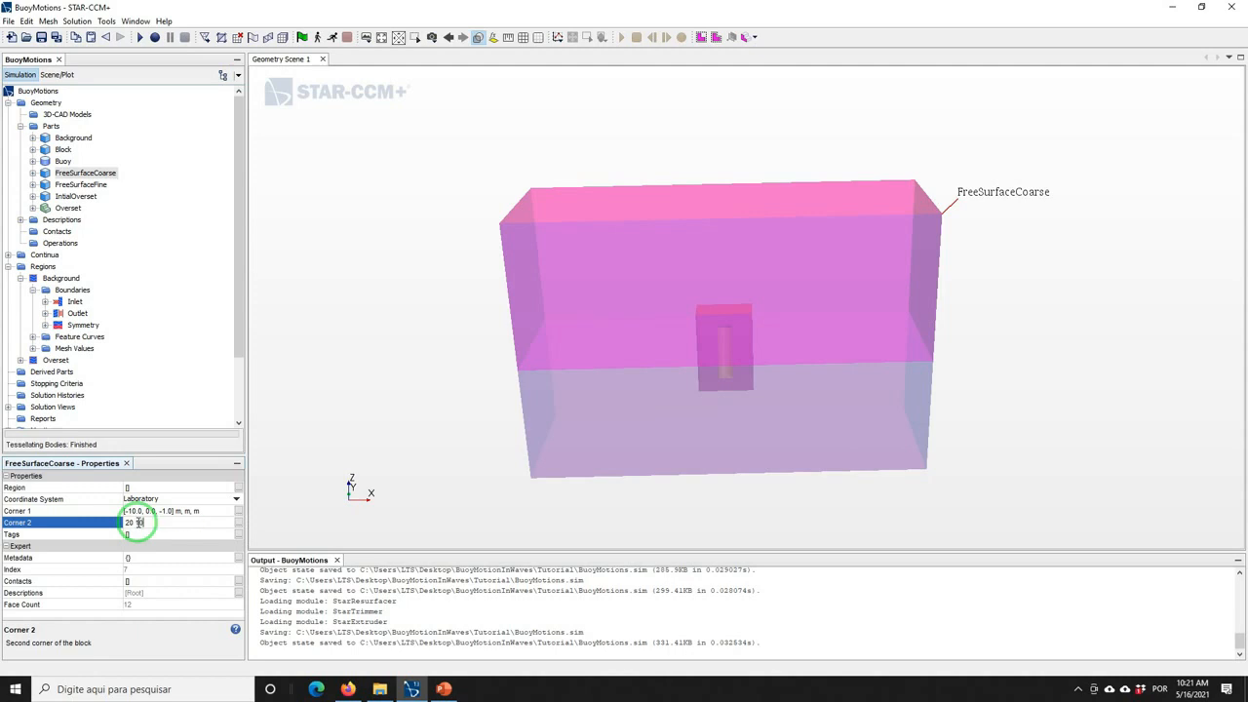
key(Return)
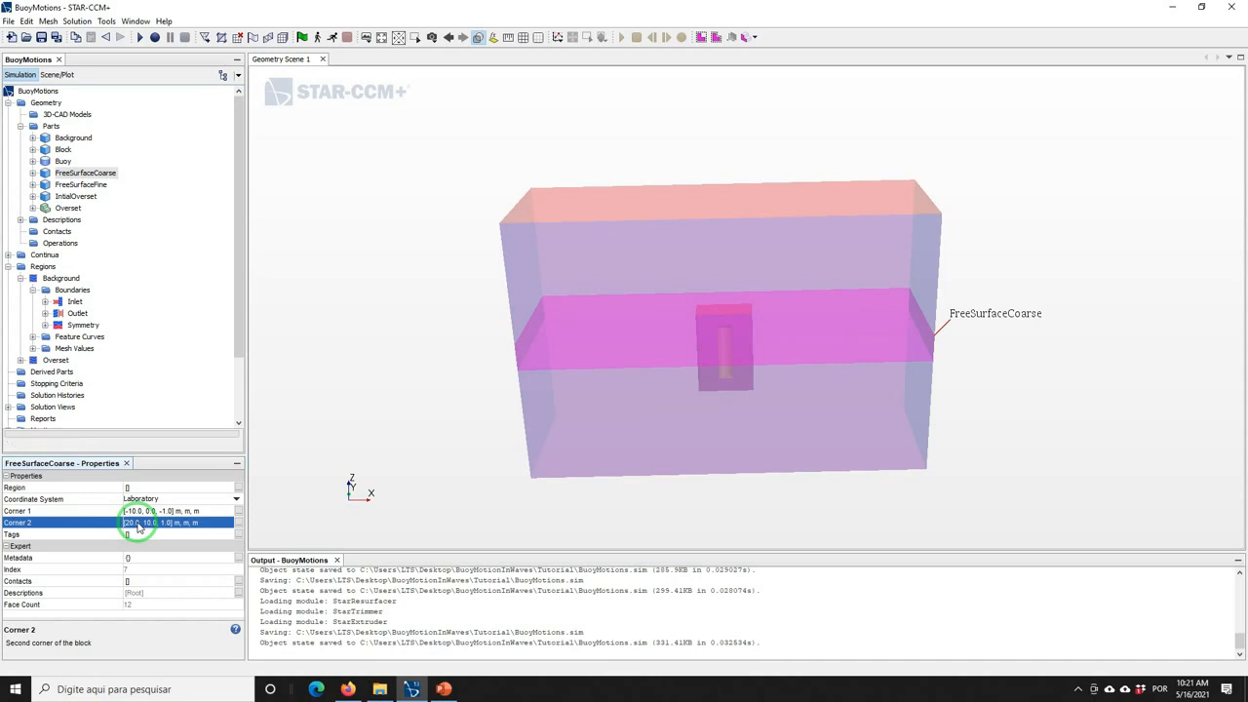
click(41, 37)
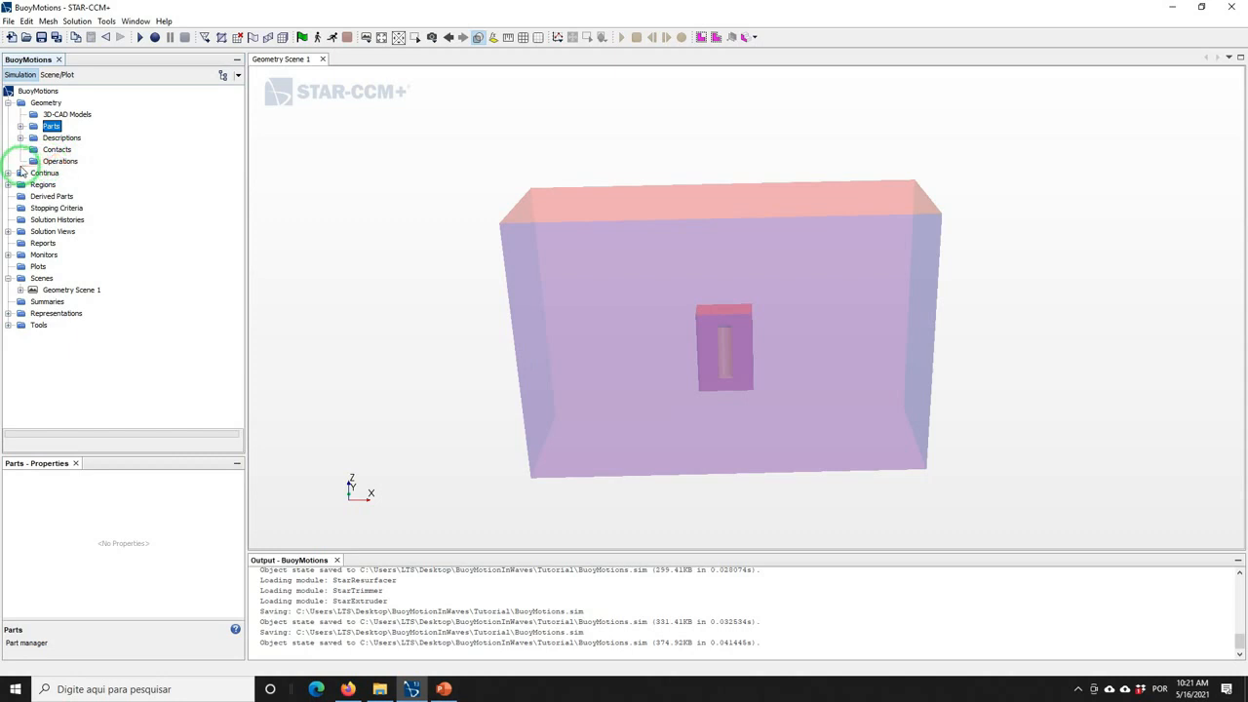
Create a volumetric control in the Mesh 1 continuum and name it FreeSurfaceFine
click(8, 173)
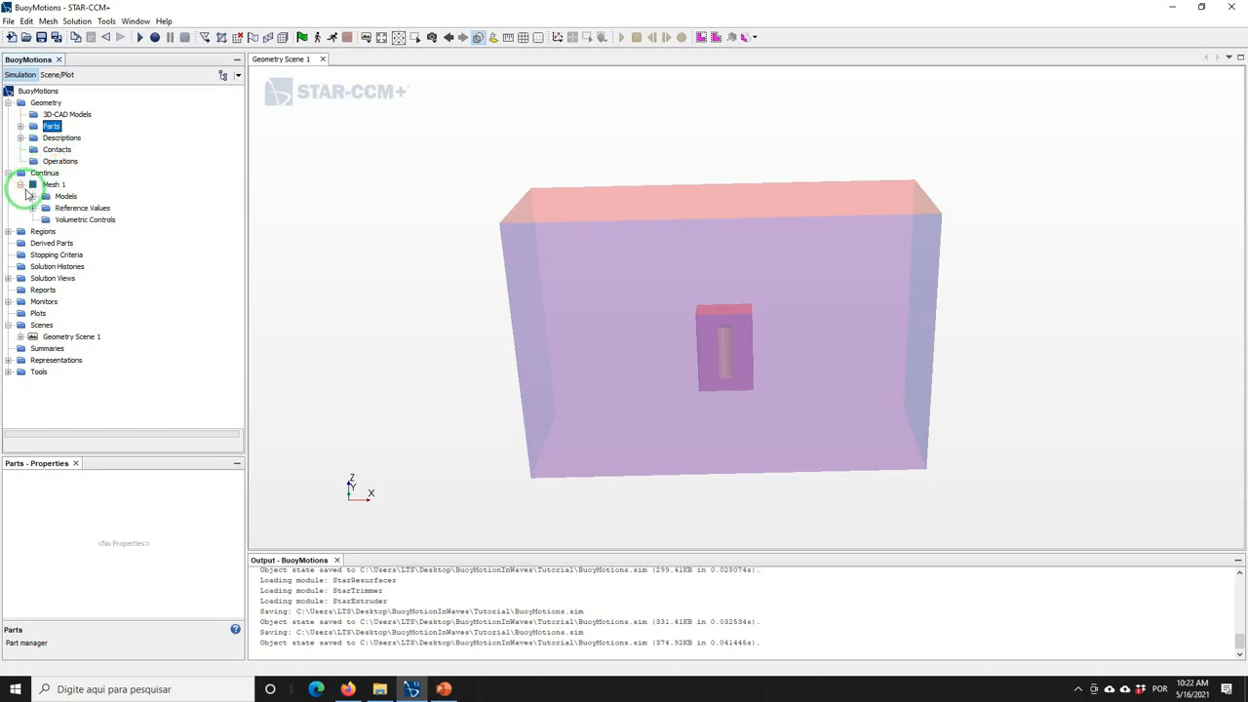
right_click(78, 224)
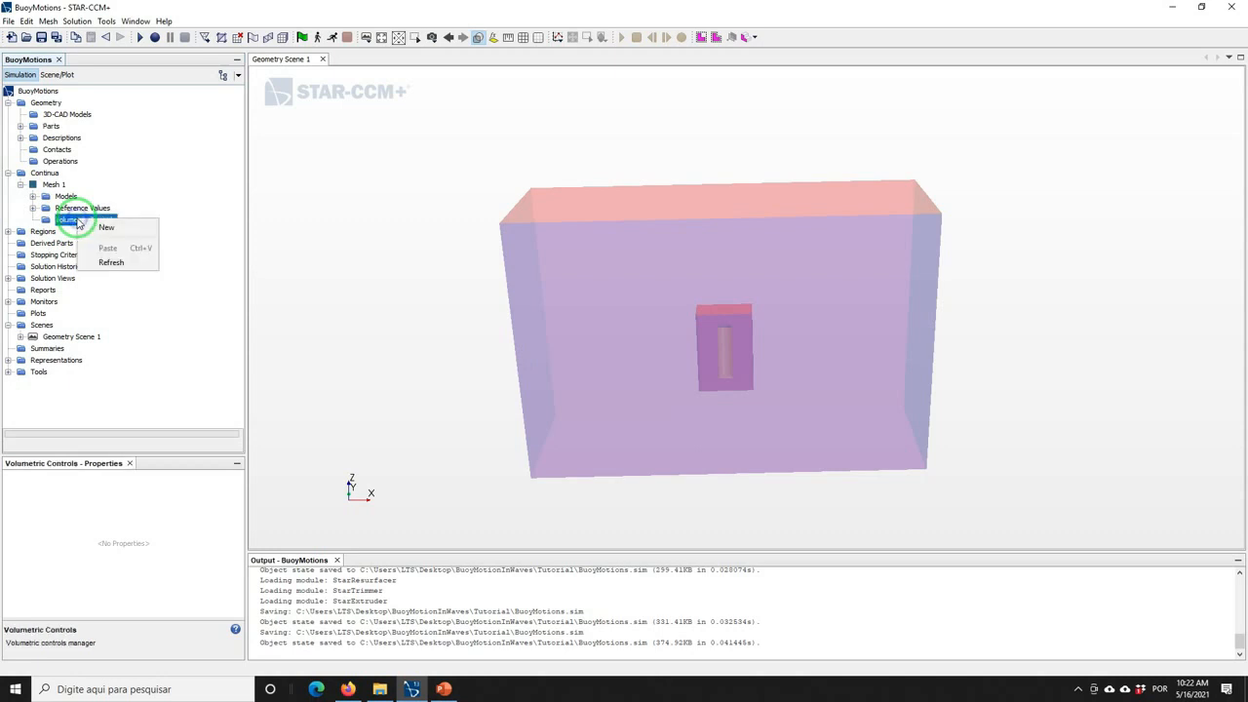
click(90, 231)
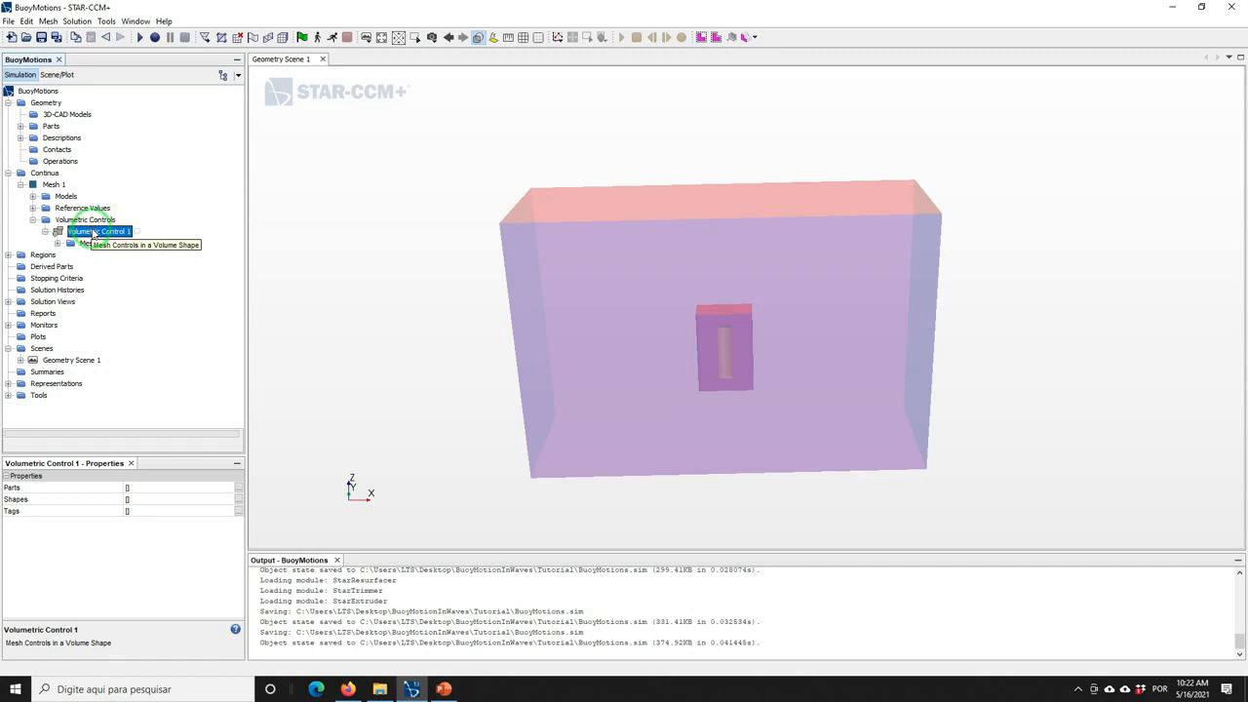
right_click(91, 234)
click(129, 316)
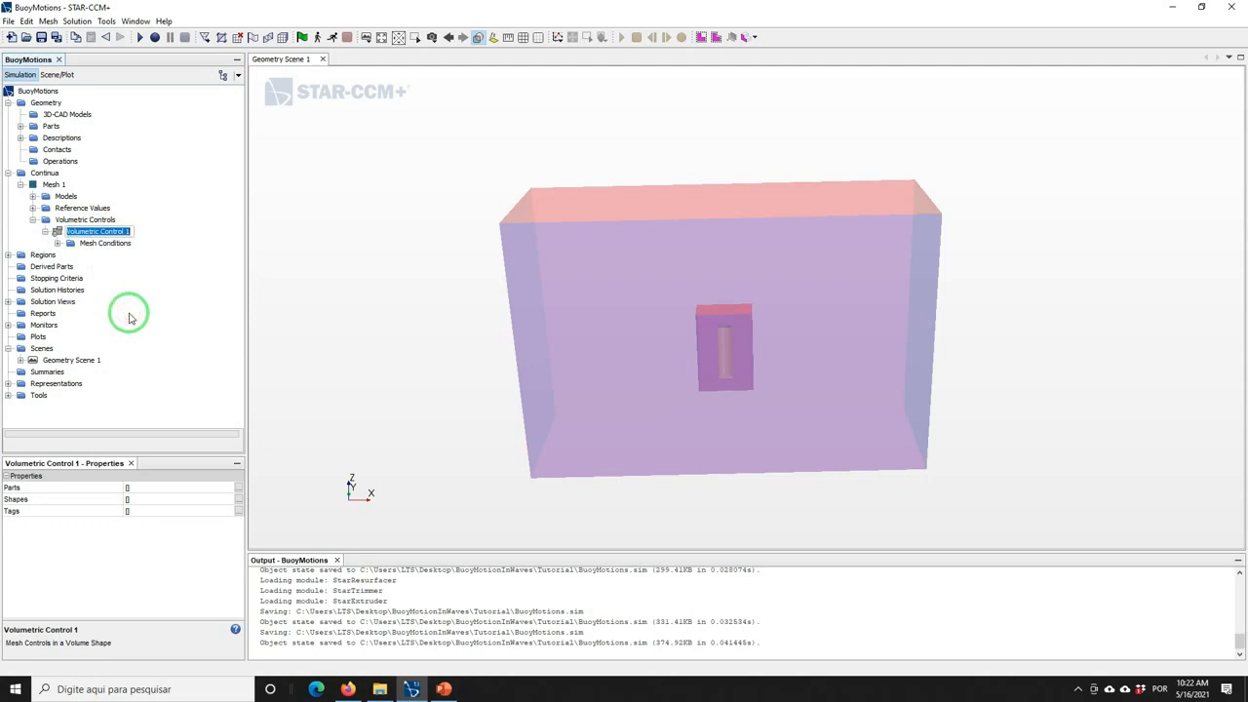
text(FreeSurfaceFine)
key(Return)
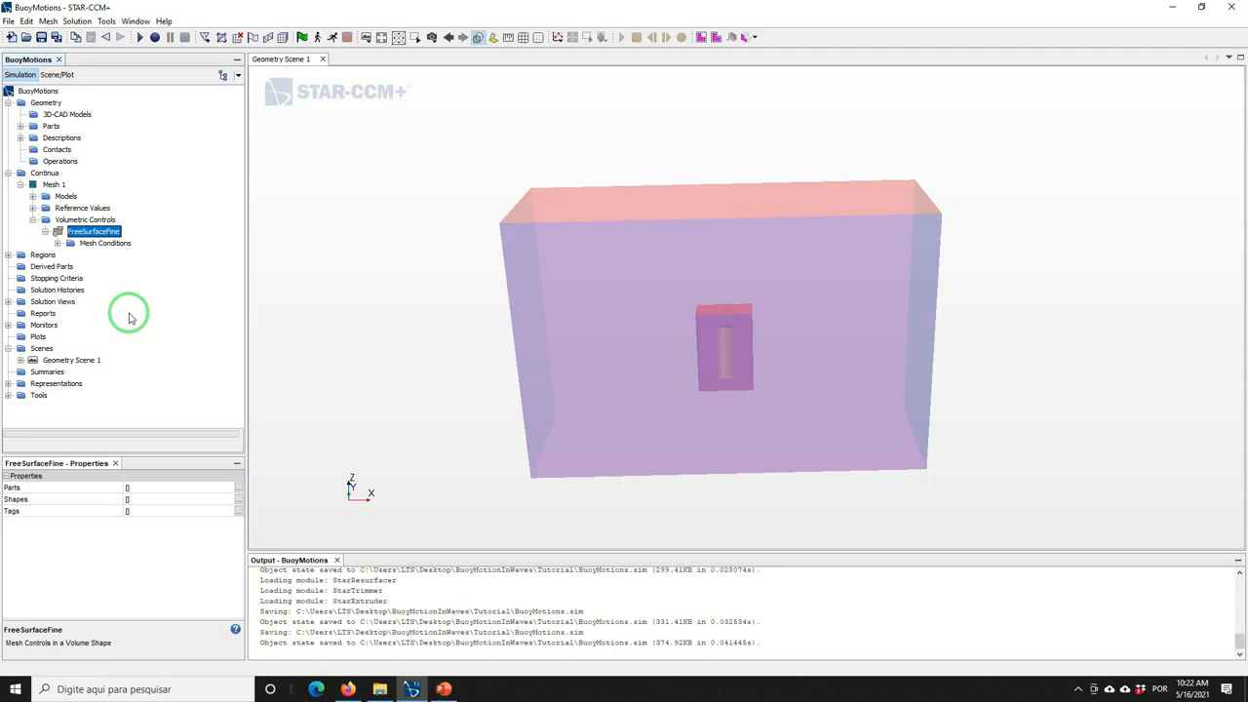
Add a second volumetric control to Mesh 1 and name it FreeSurface3Coarse
right_click(71, 223)
click(96, 238)
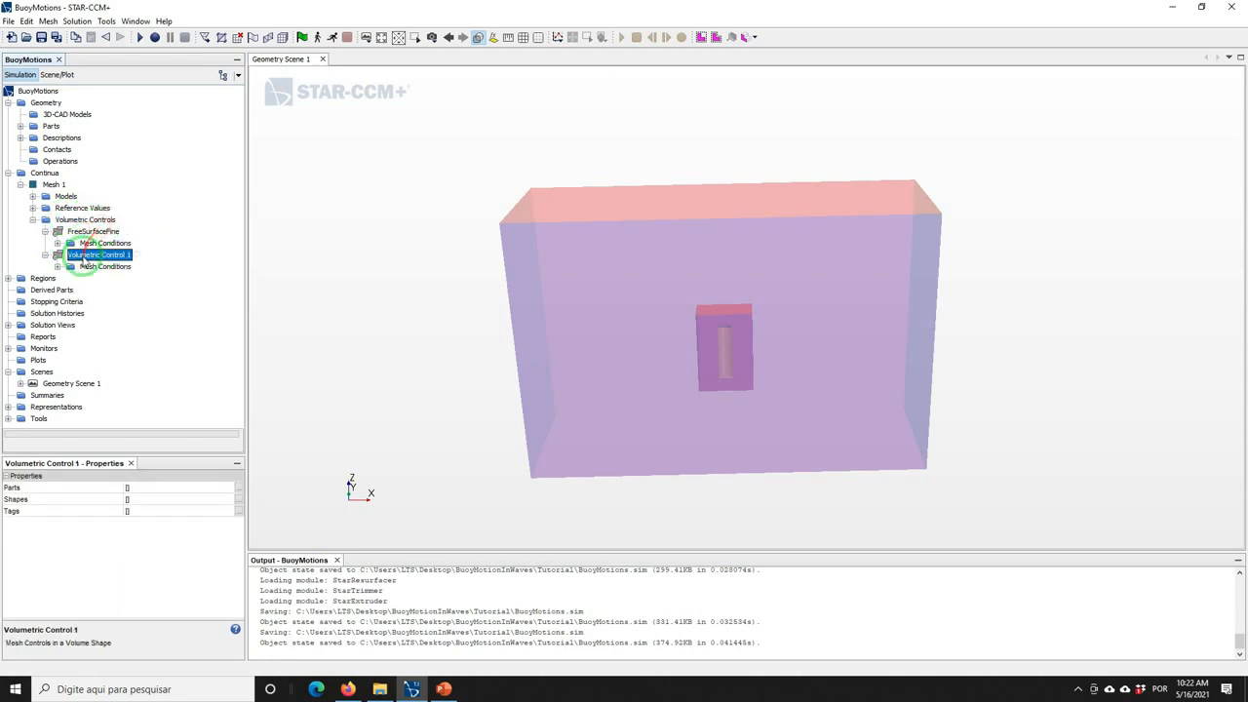
right_click(87, 257)
click(112, 338)
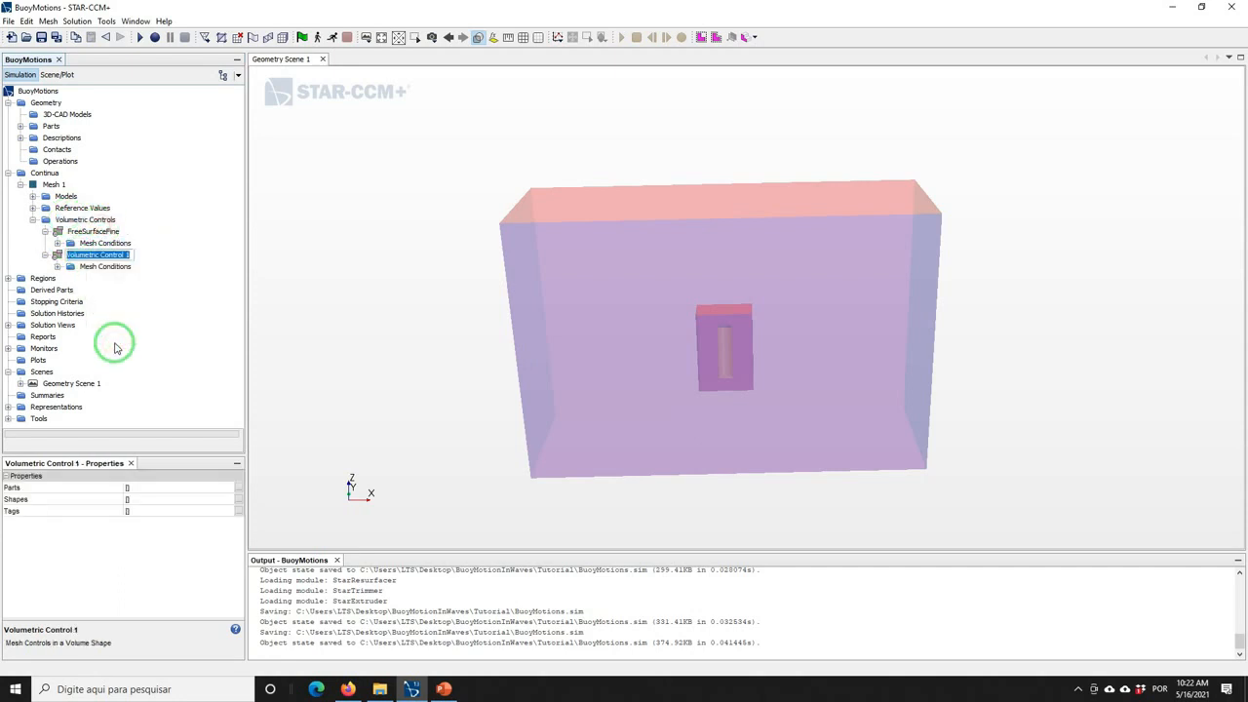
text(FreeSurface3Coarse)
key(Return)
Assign the FreeSurfaceFine part to the FreeSurfaceFine volumetric control
click(90, 221)
click(93, 233)
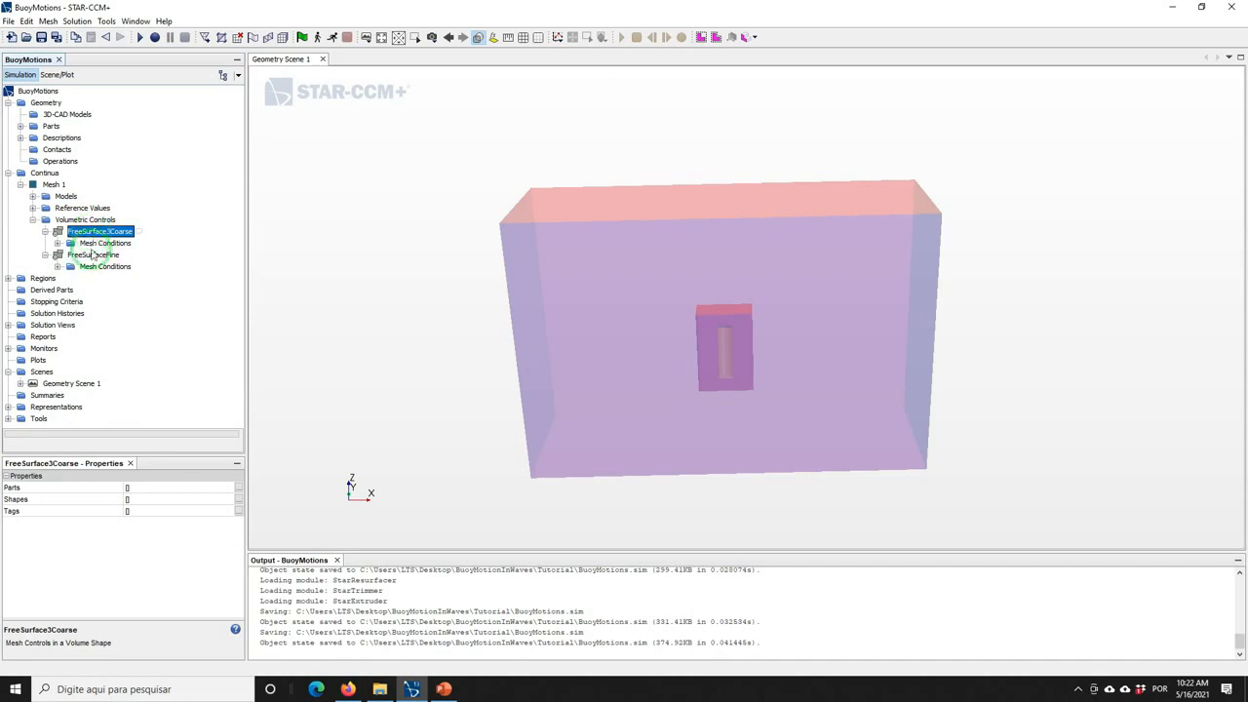
click(83, 255)
click(141, 485)
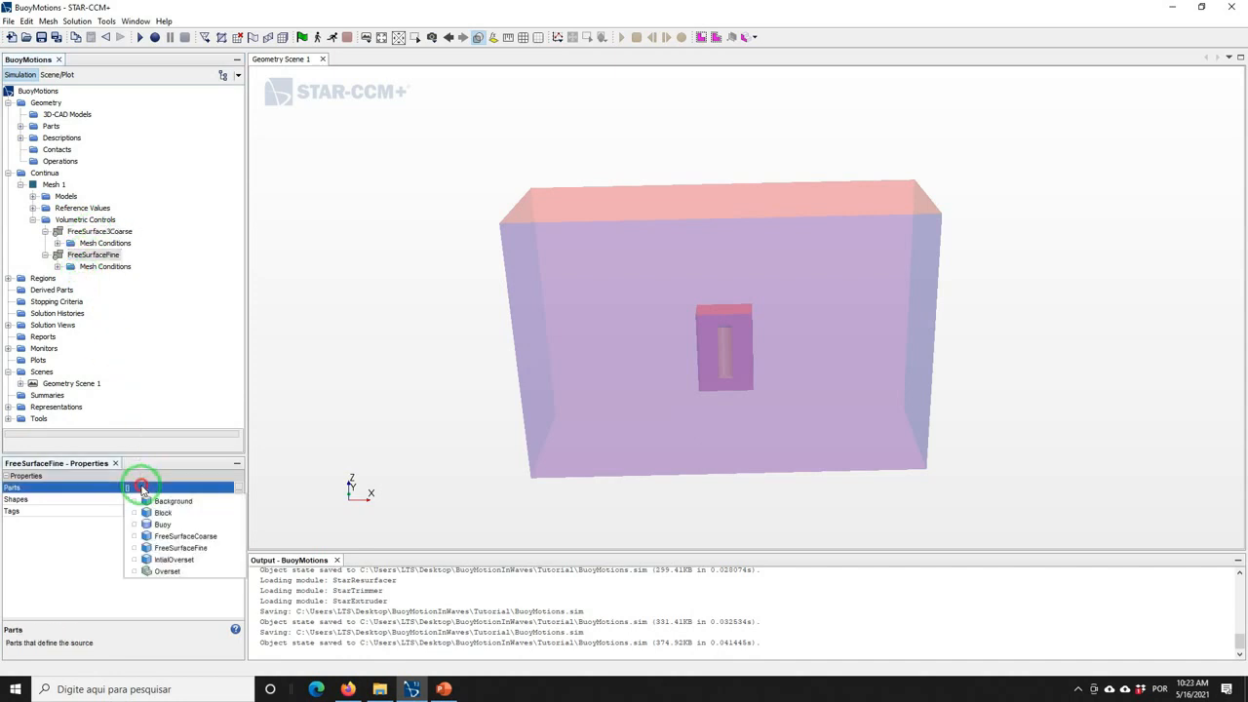
click(180, 527)
click(176, 548)
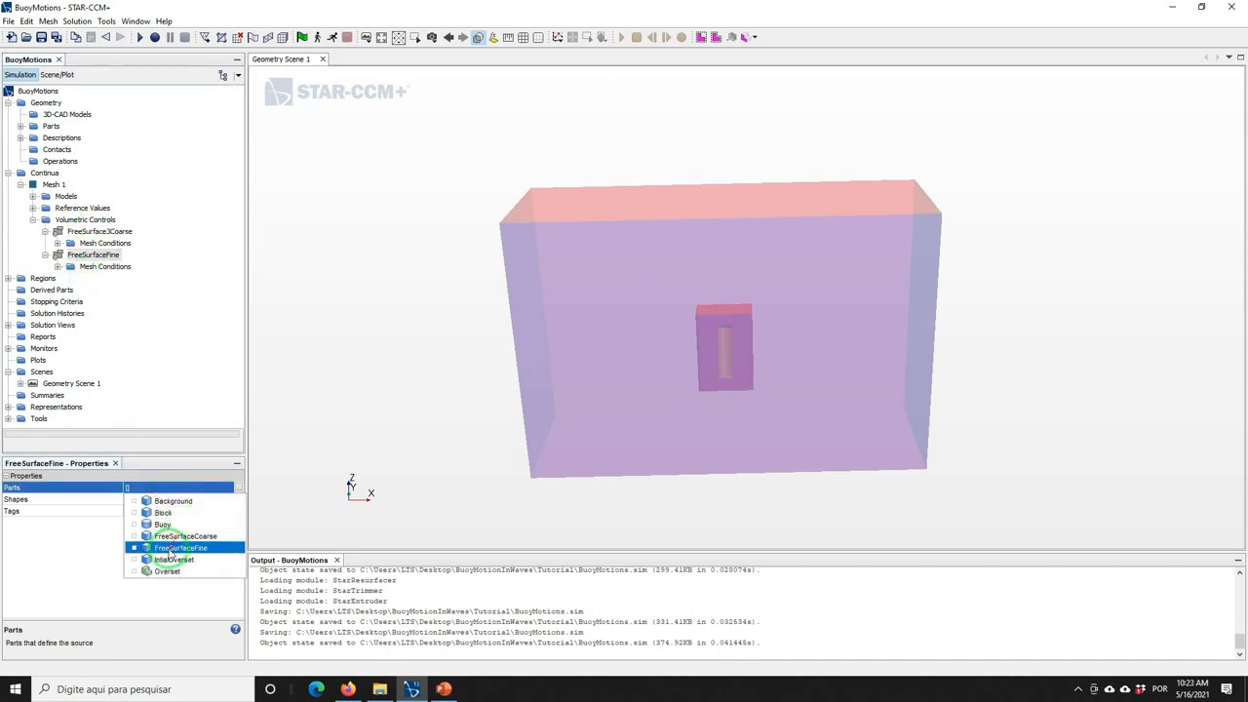
click(44, 553)
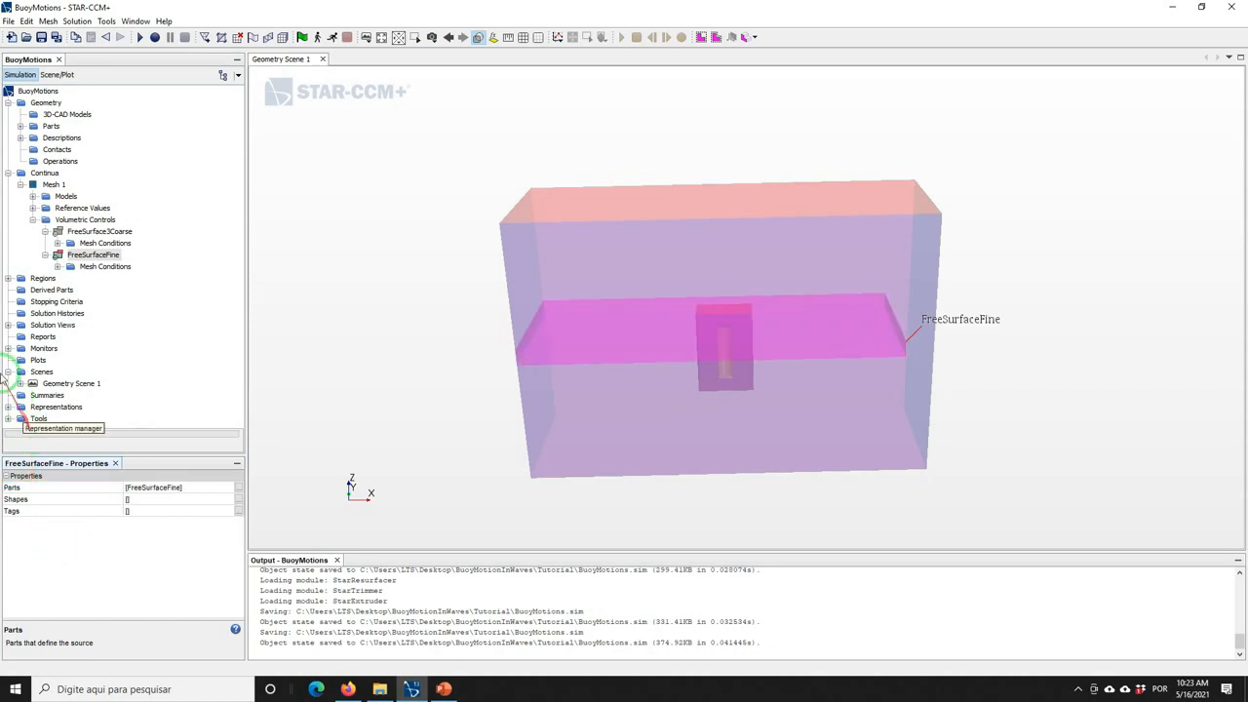
Enable the customized anisotropic trimmer size for the FreeSurfaceFine volumetric control, with custom X, Y and Z sizes
click(57, 266)
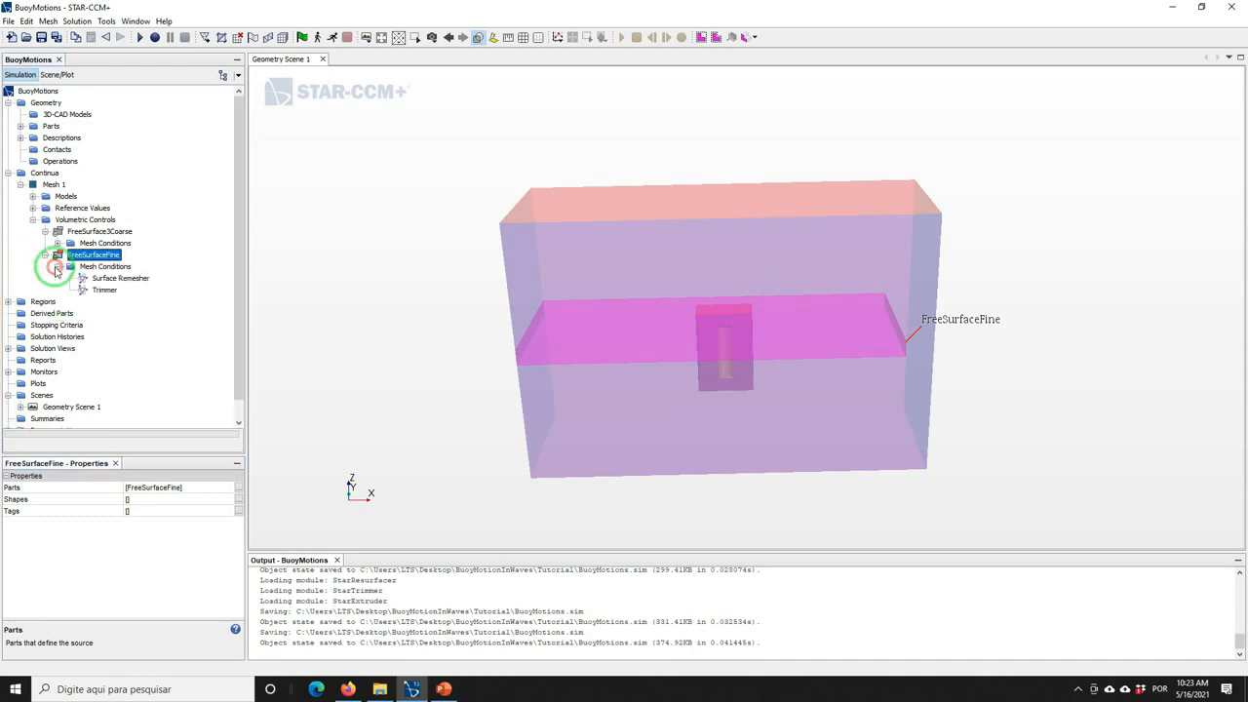
click(104, 291)
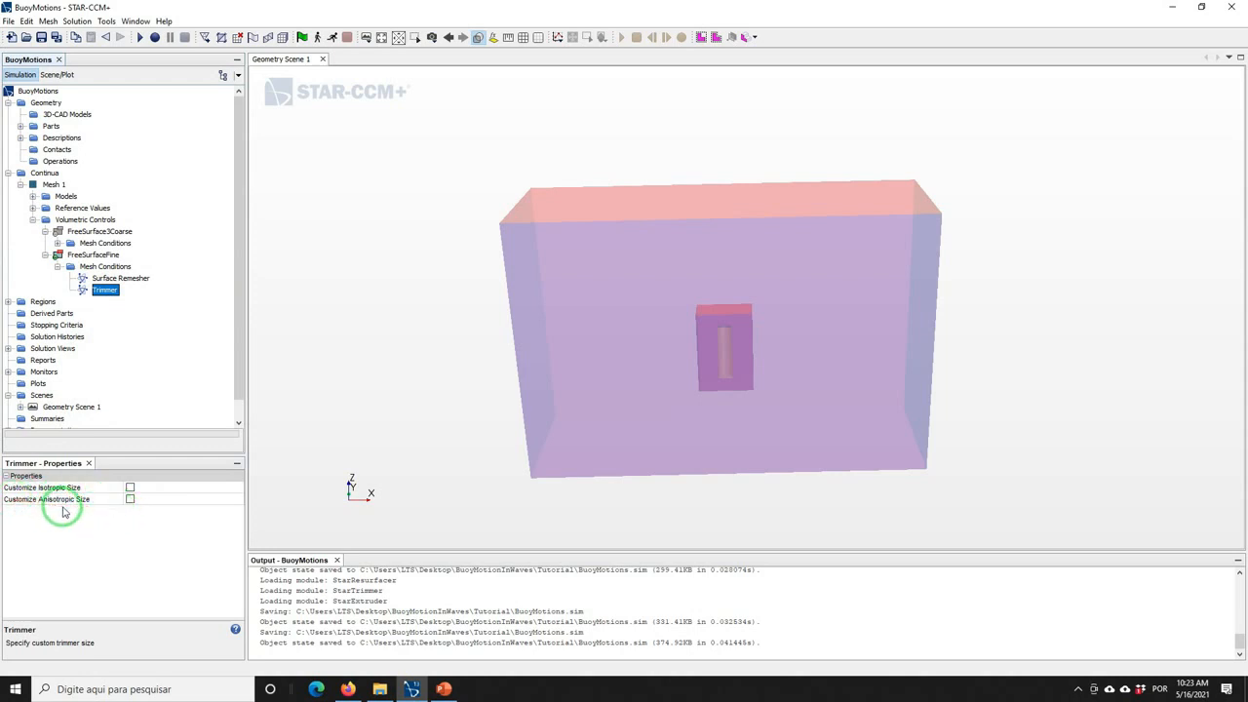
click(129, 499)
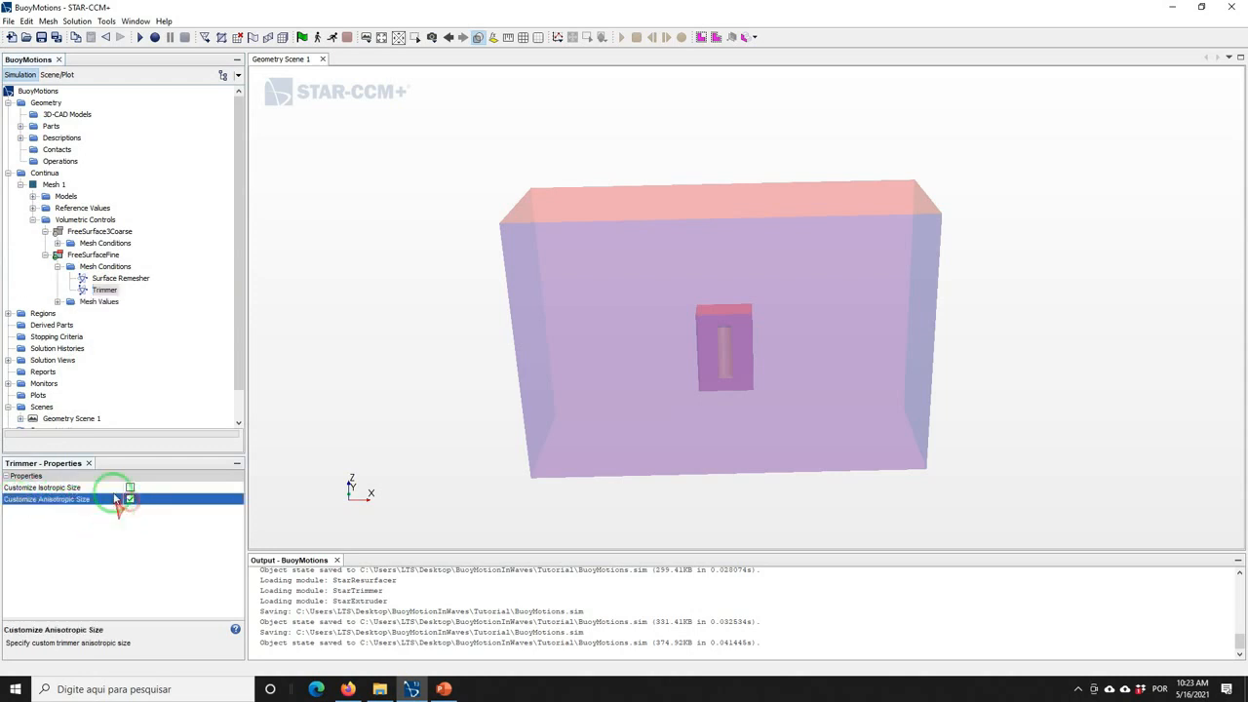
click(58, 302)
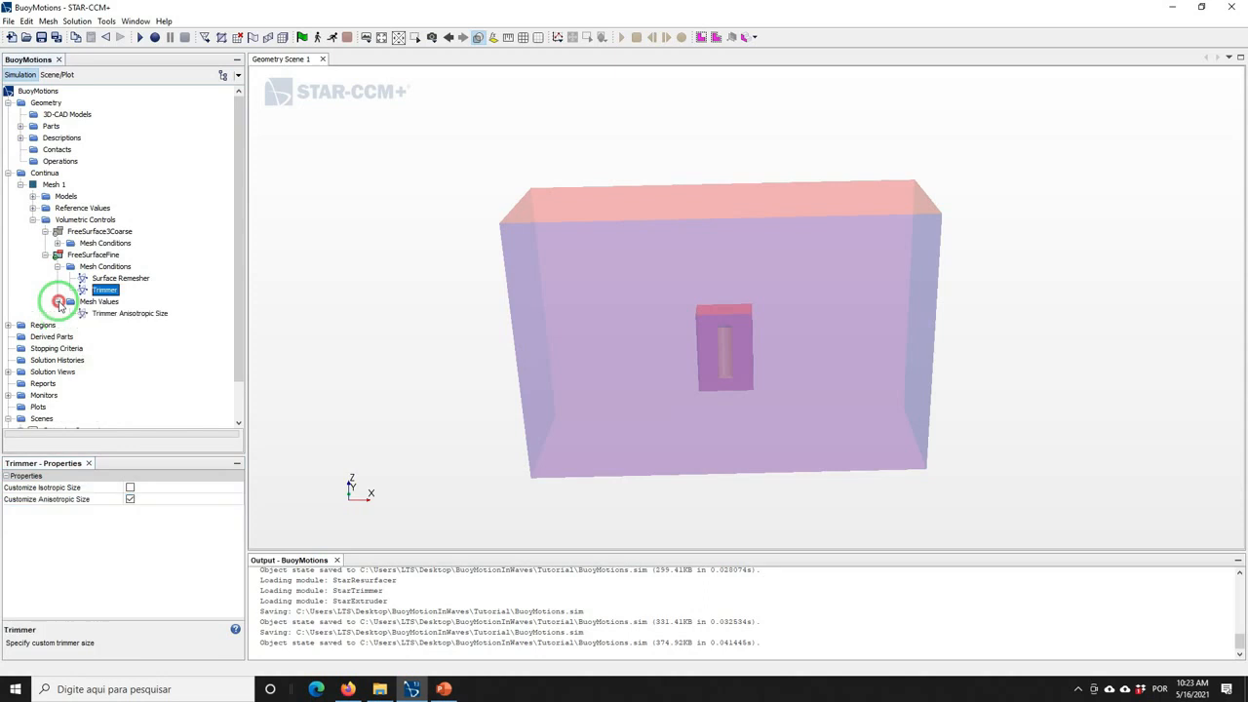
click(118, 316)
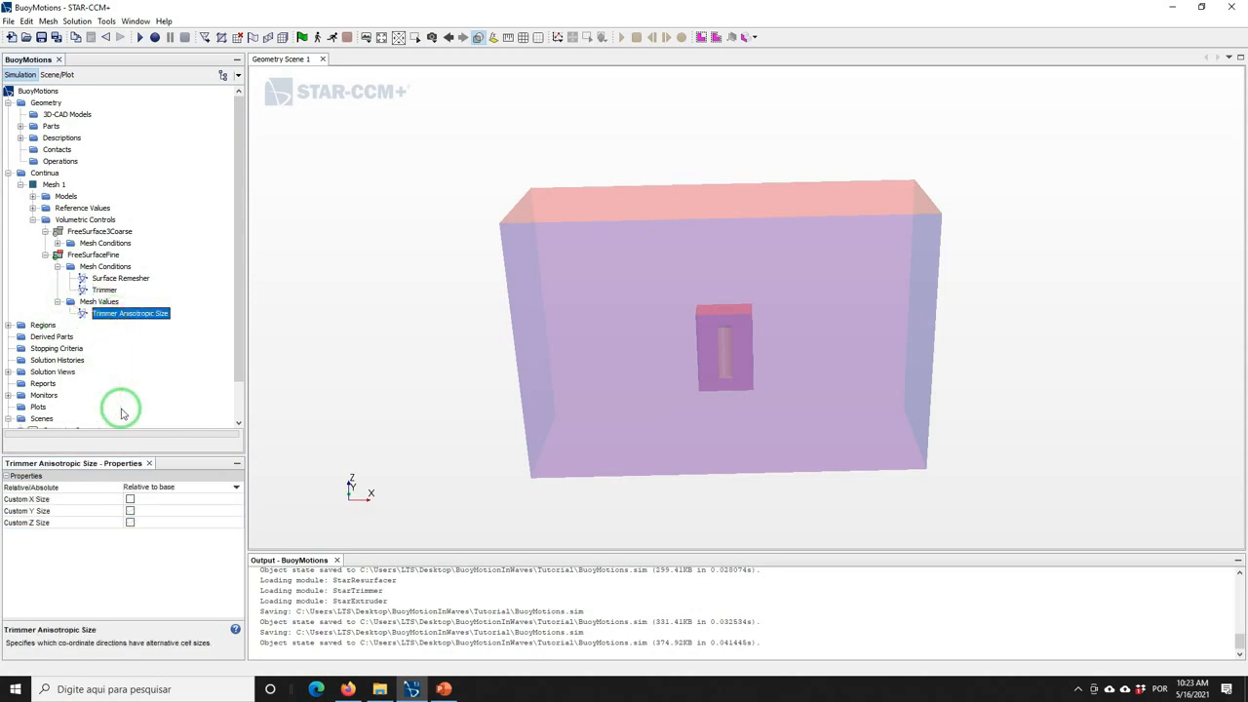
click(129, 500)
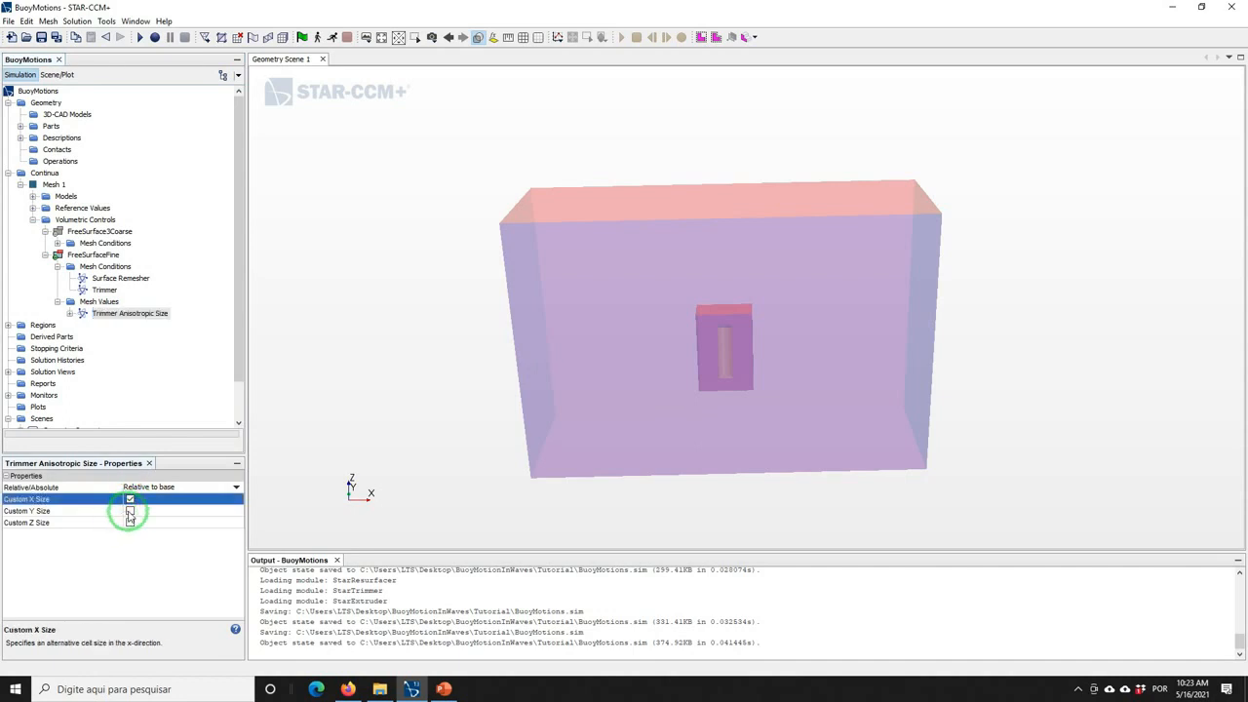
click(129, 511)
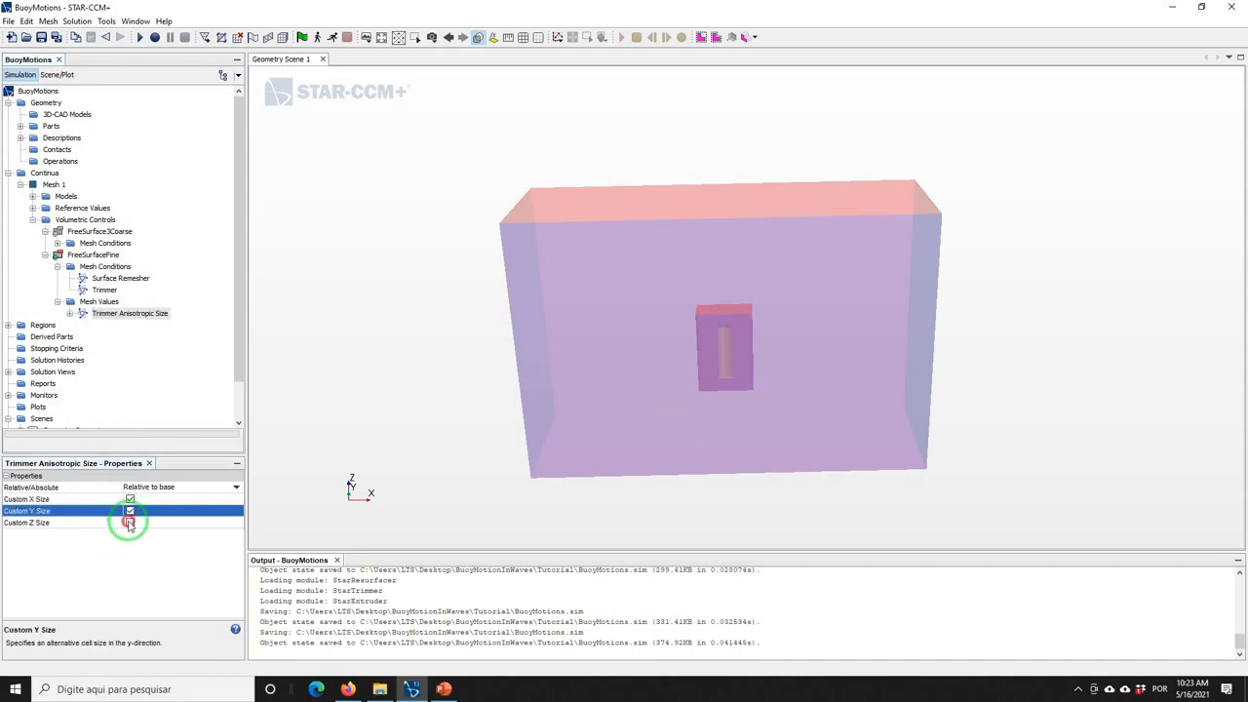
click(130, 524)
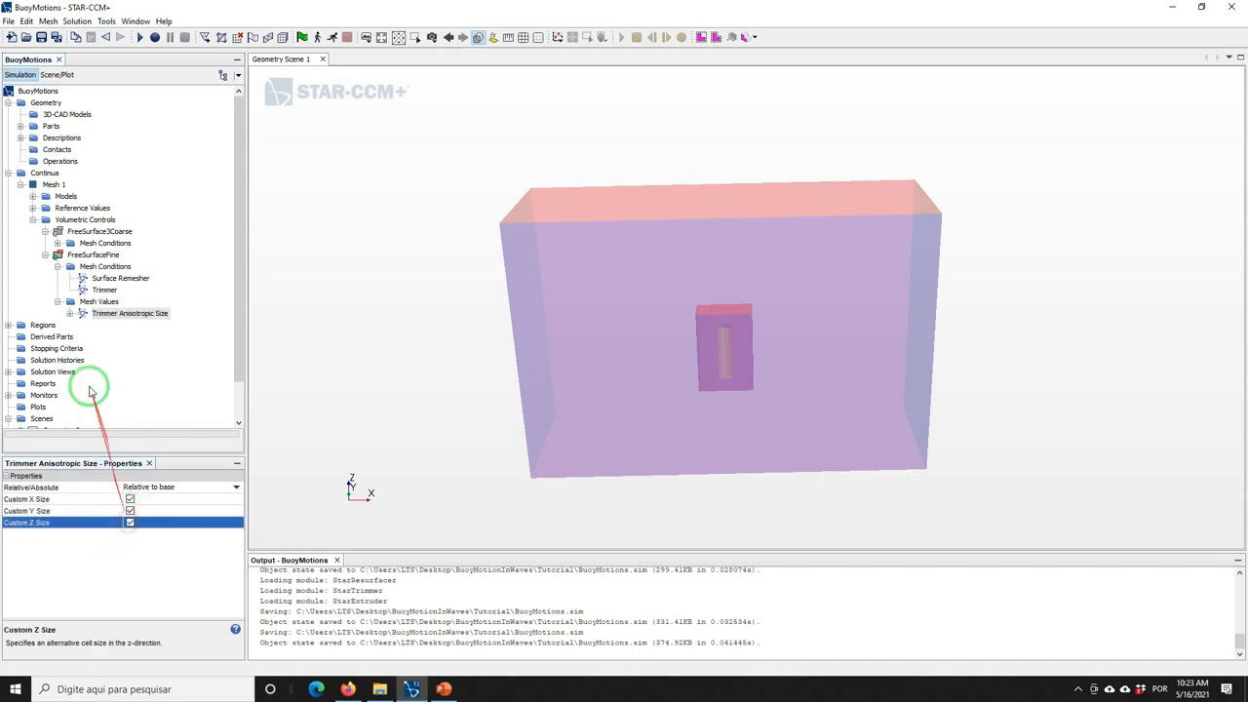
Set FreeSurfaceFine's relative X and Y trimmer sizes to 10 percent of base each
click(70, 313)
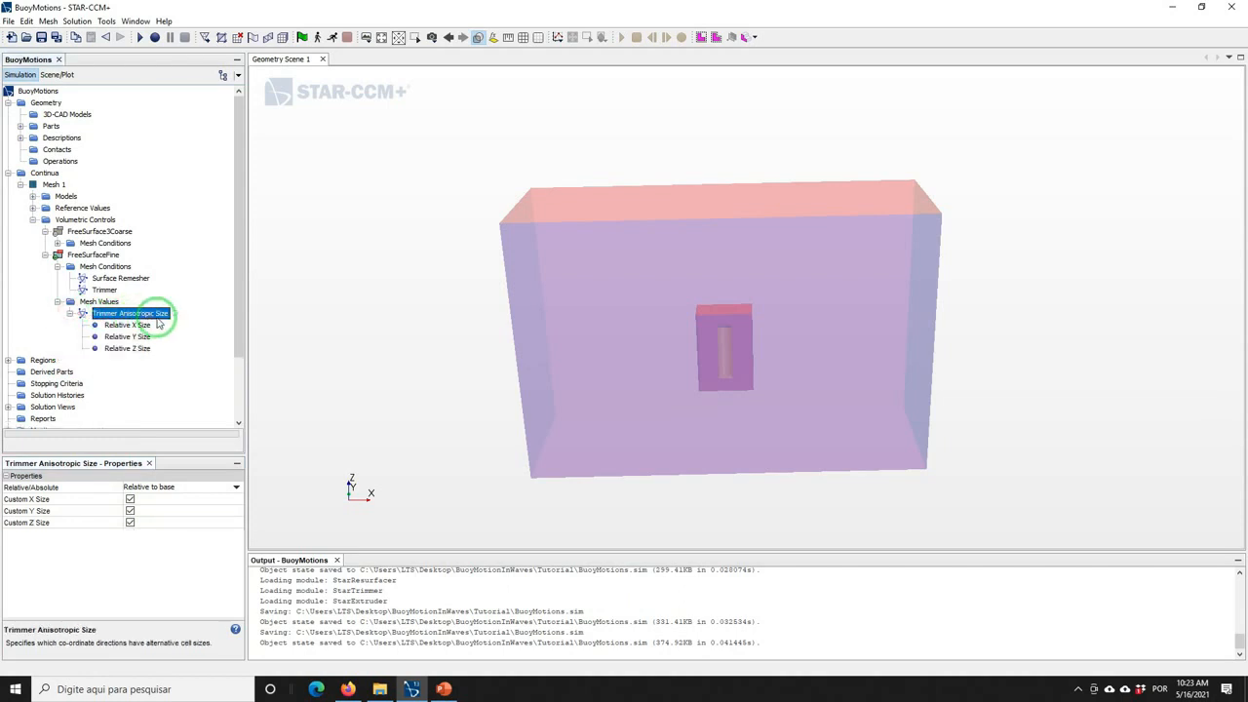
click(119, 326)
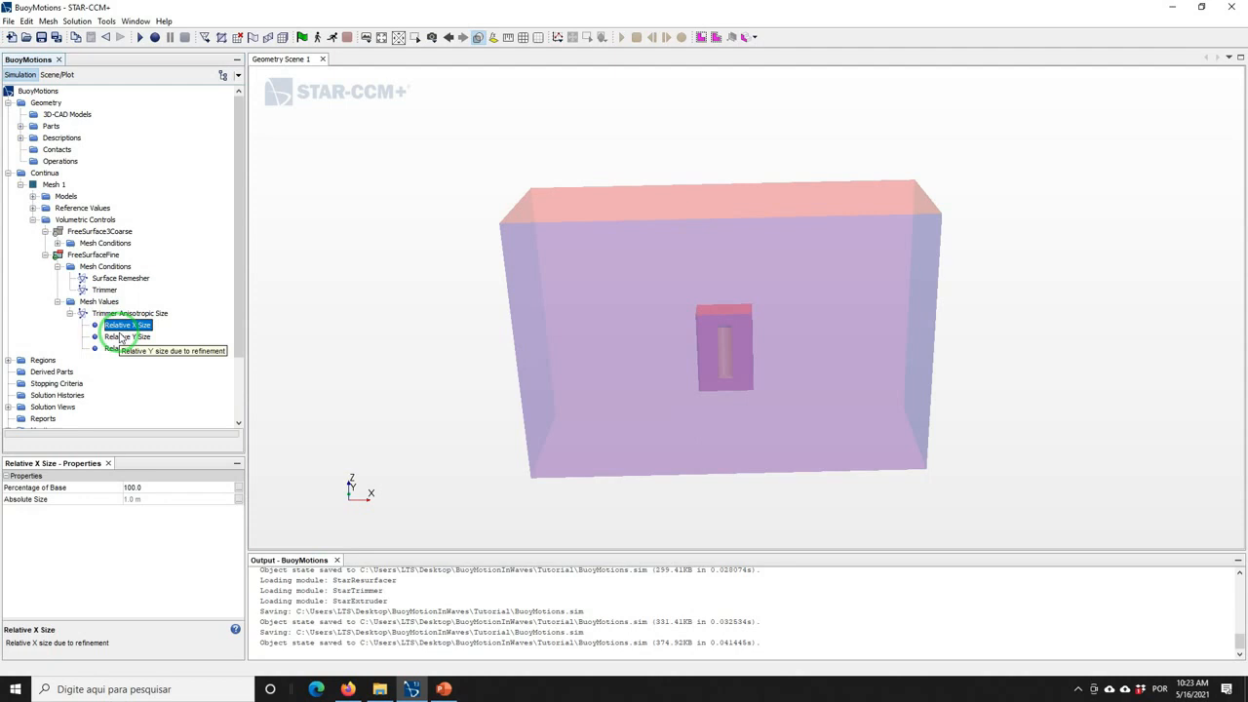
click(163, 487)
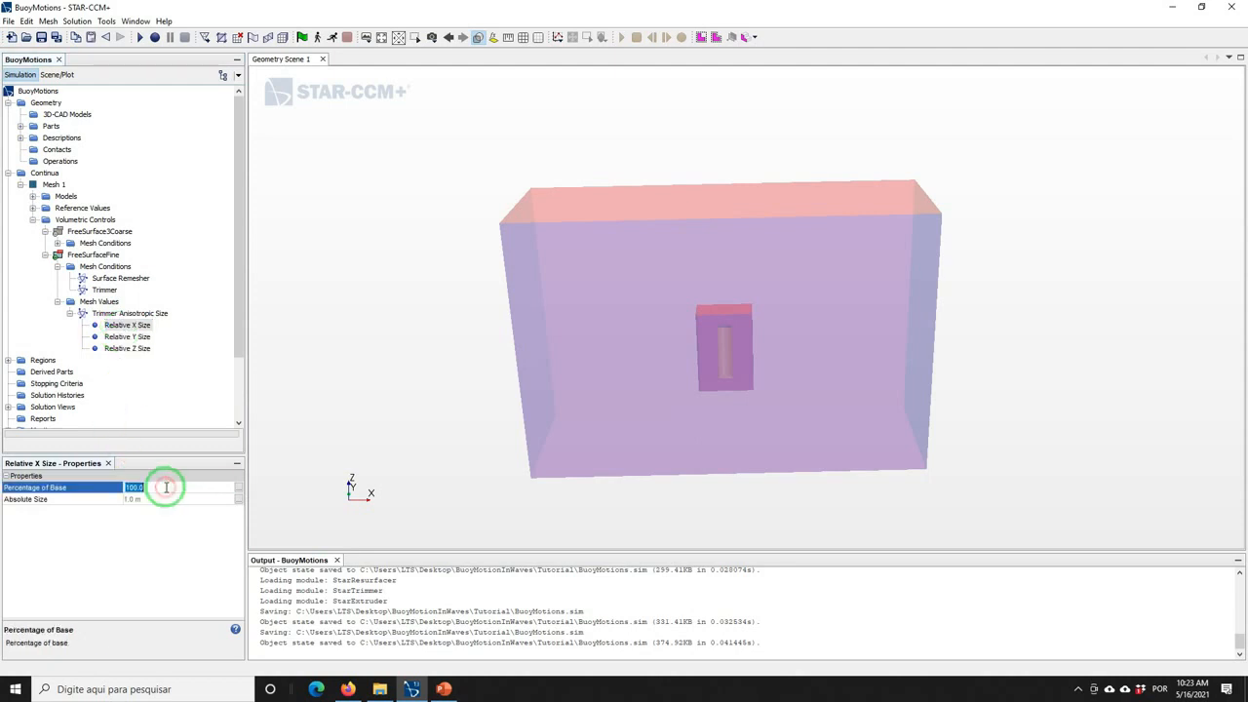
text(10)
click(126, 336)
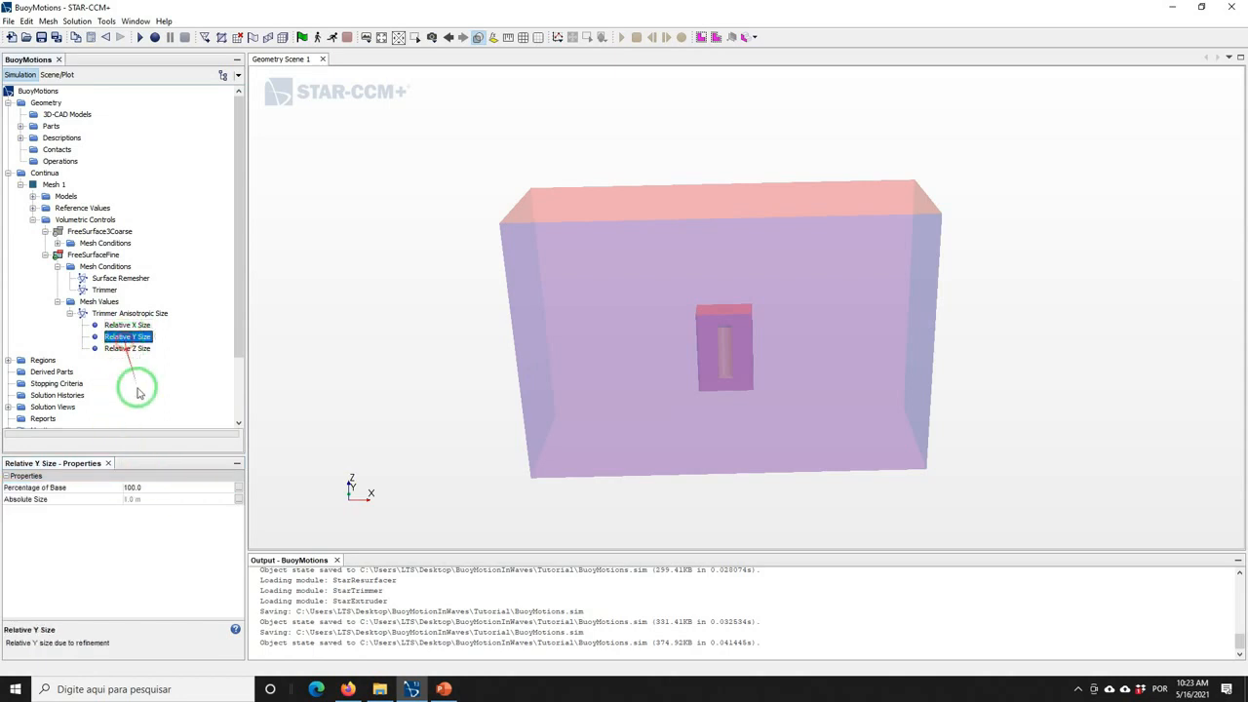
click(146, 487)
text(10)
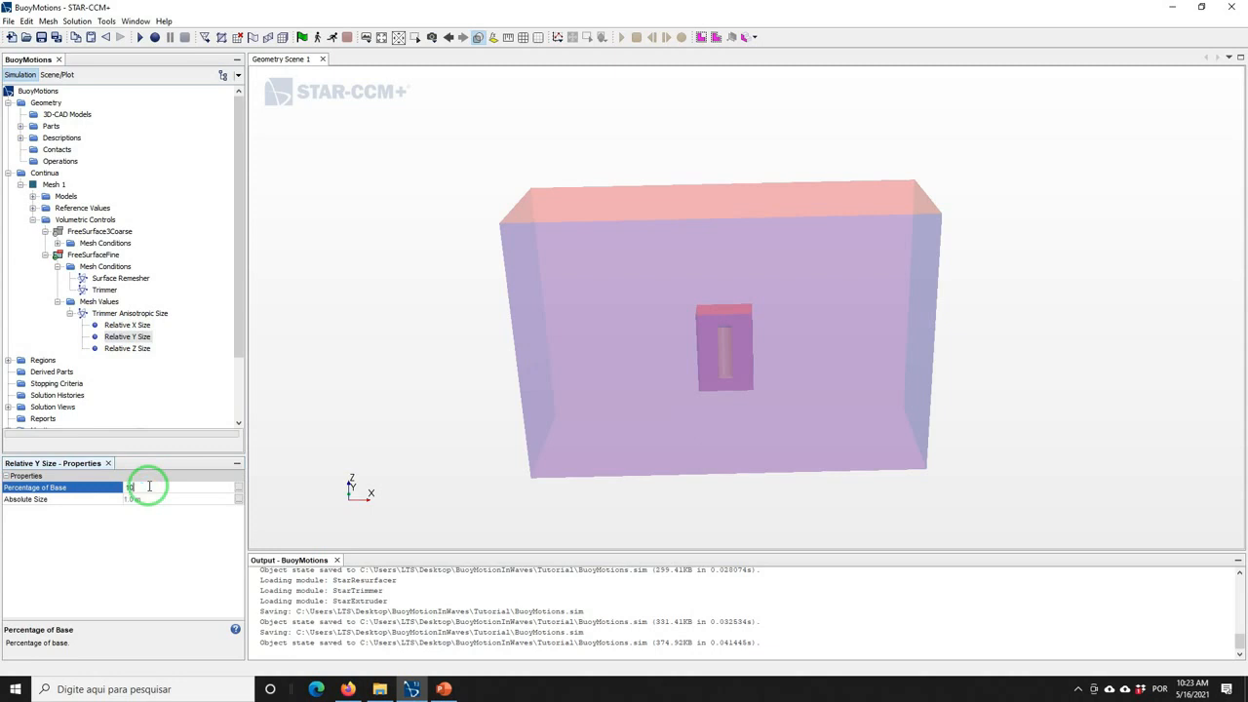
key(Return)
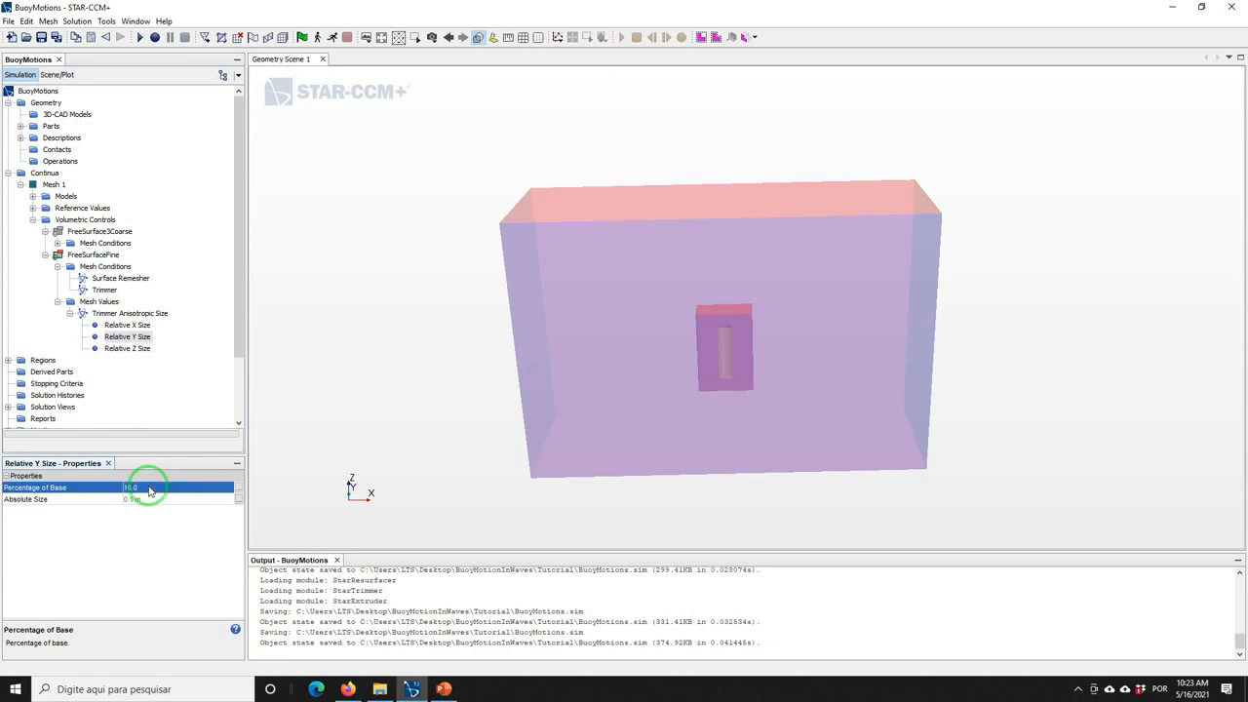
Set FreeSurfaceFine's relative Z trimmer size to 5 percent of base
click(127, 348)
click(127, 486)
text(5)
key(Return)
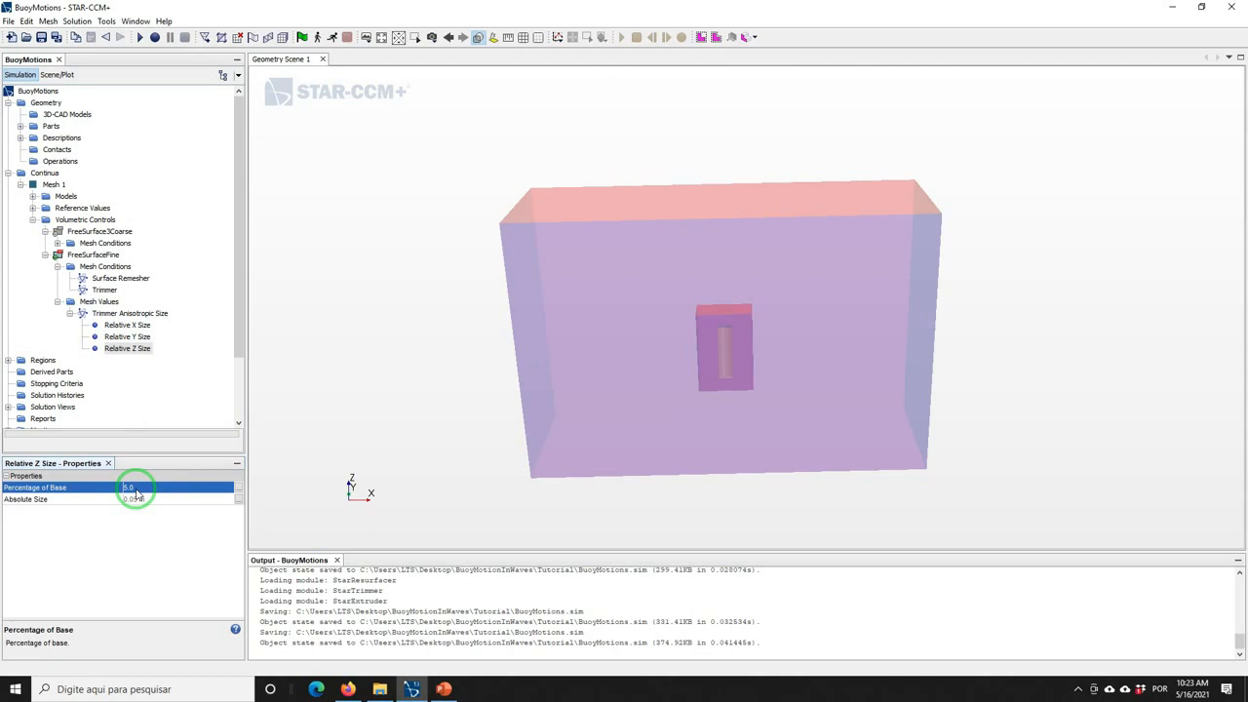
Assign the FreeSurfaceCoarse part to the FreeSurface3Coarse volumetric control
click(80, 232)
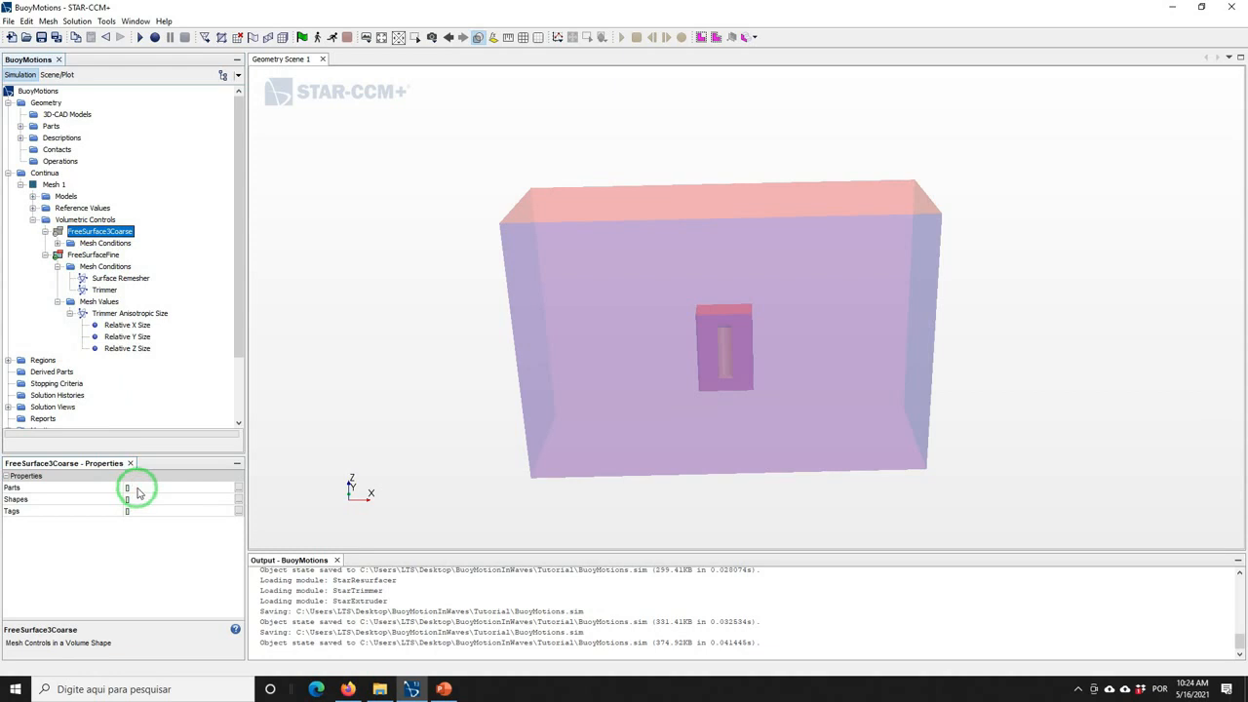
click(134, 488)
click(180, 537)
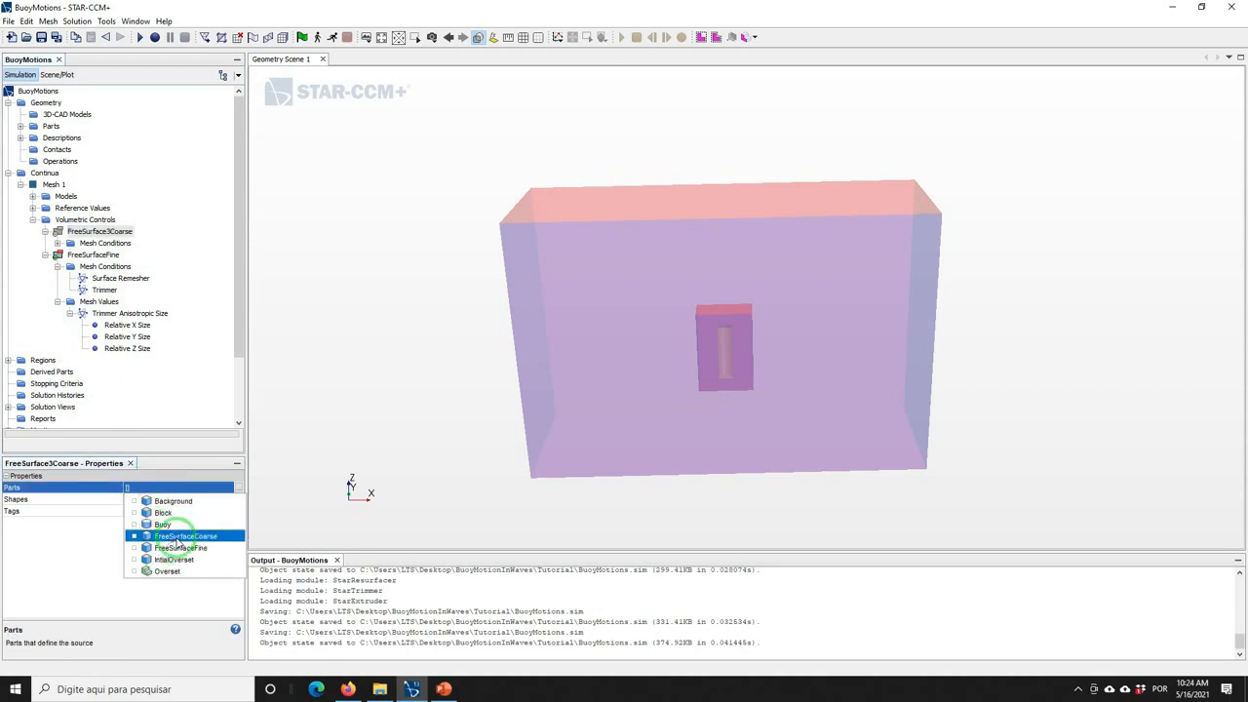
click(45, 563)
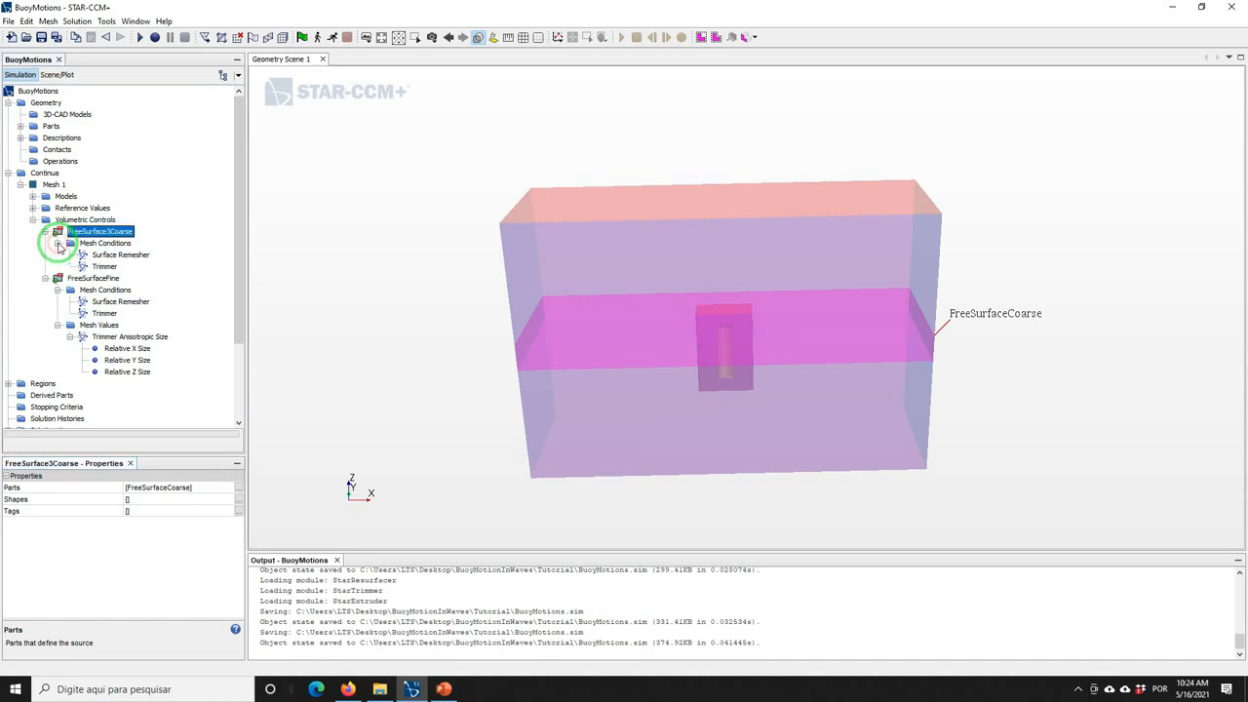
Turn on the customized anisotropic trimmer size for the FreeSurface3Coarse volumetric control, with custom X, Y and Z sizes
click(56, 243)
click(102, 267)
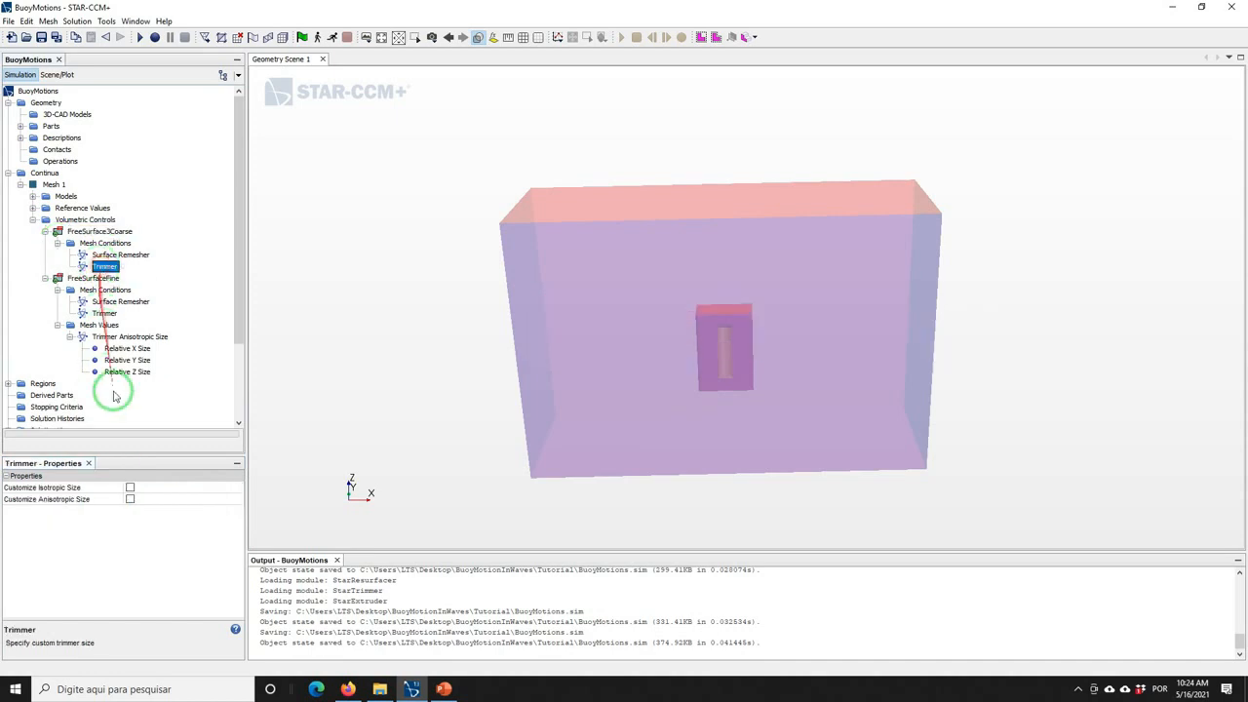
click(130, 499)
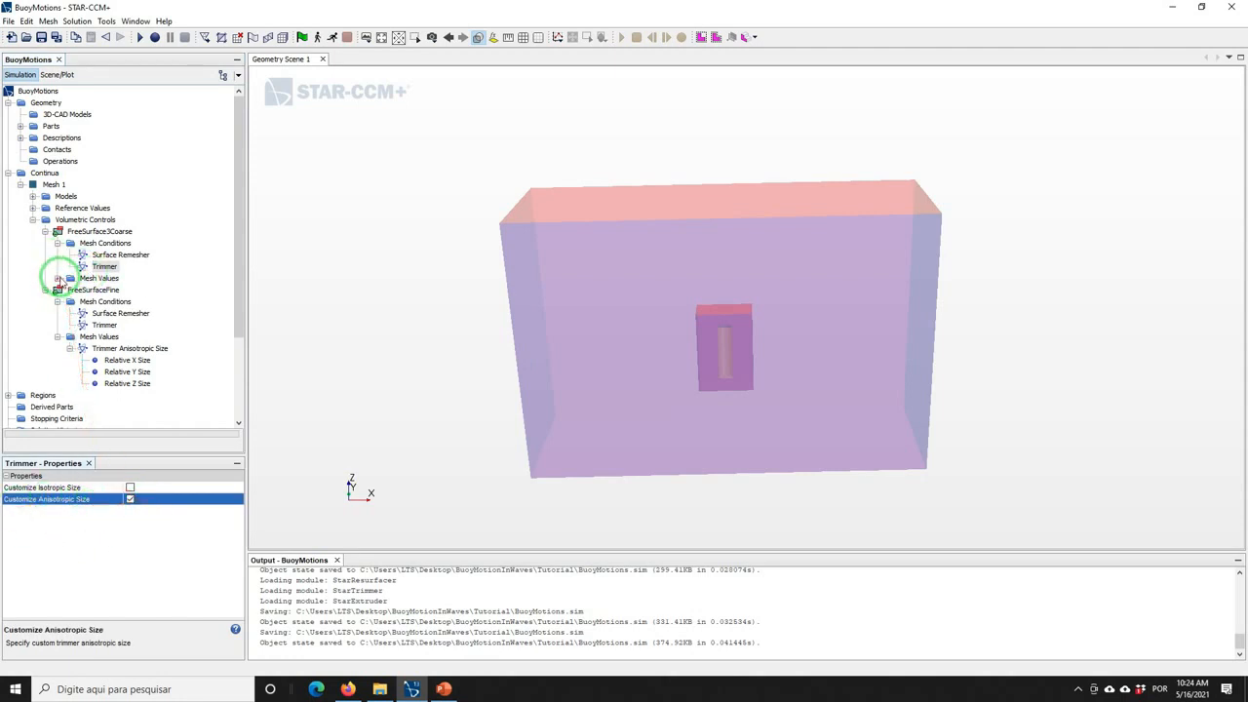
click(58, 278)
click(117, 292)
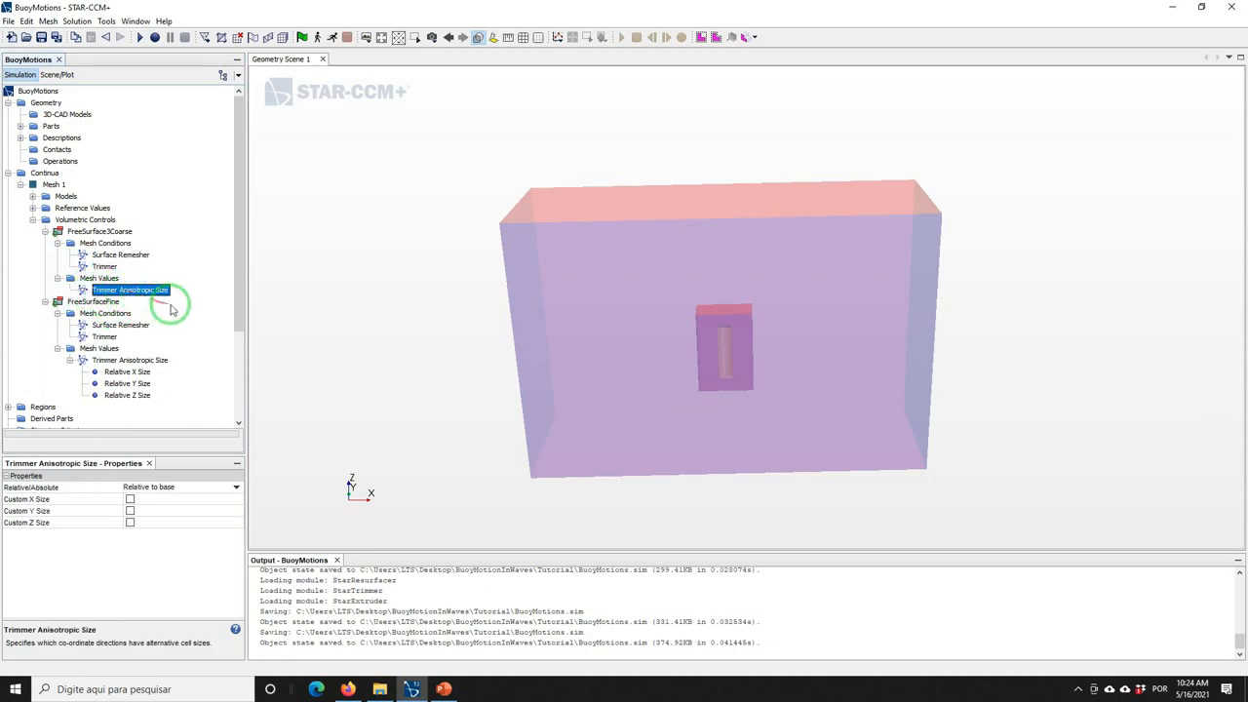
click(130, 499)
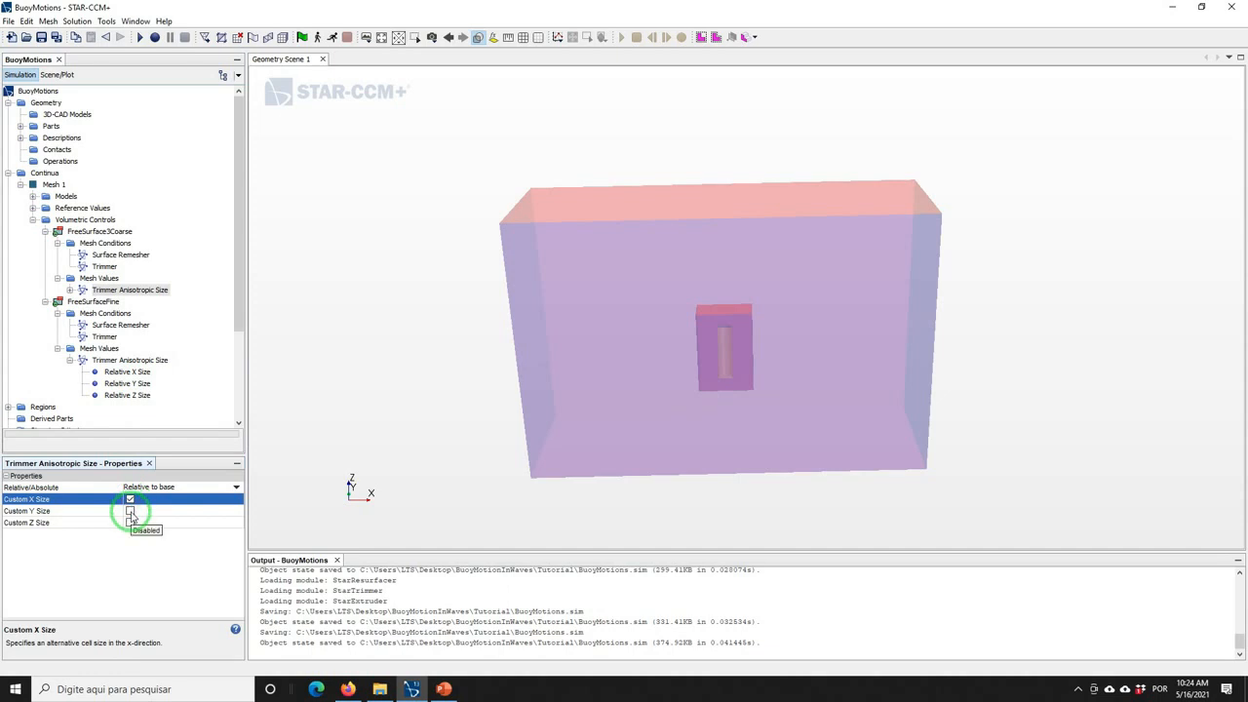
click(130, 511)
click(130, 523)
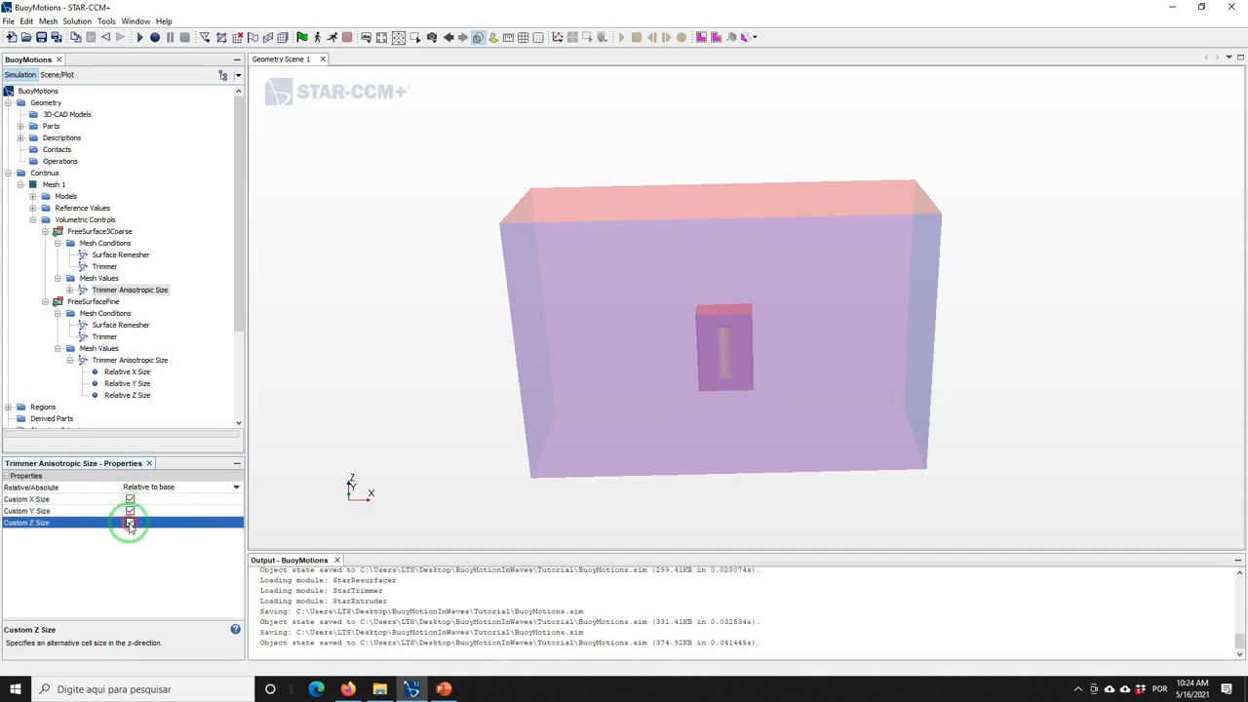
Set FreeSurface3Coarse's relative X and Y trimmer sizes to 20 percent of base each
click(69, 290)
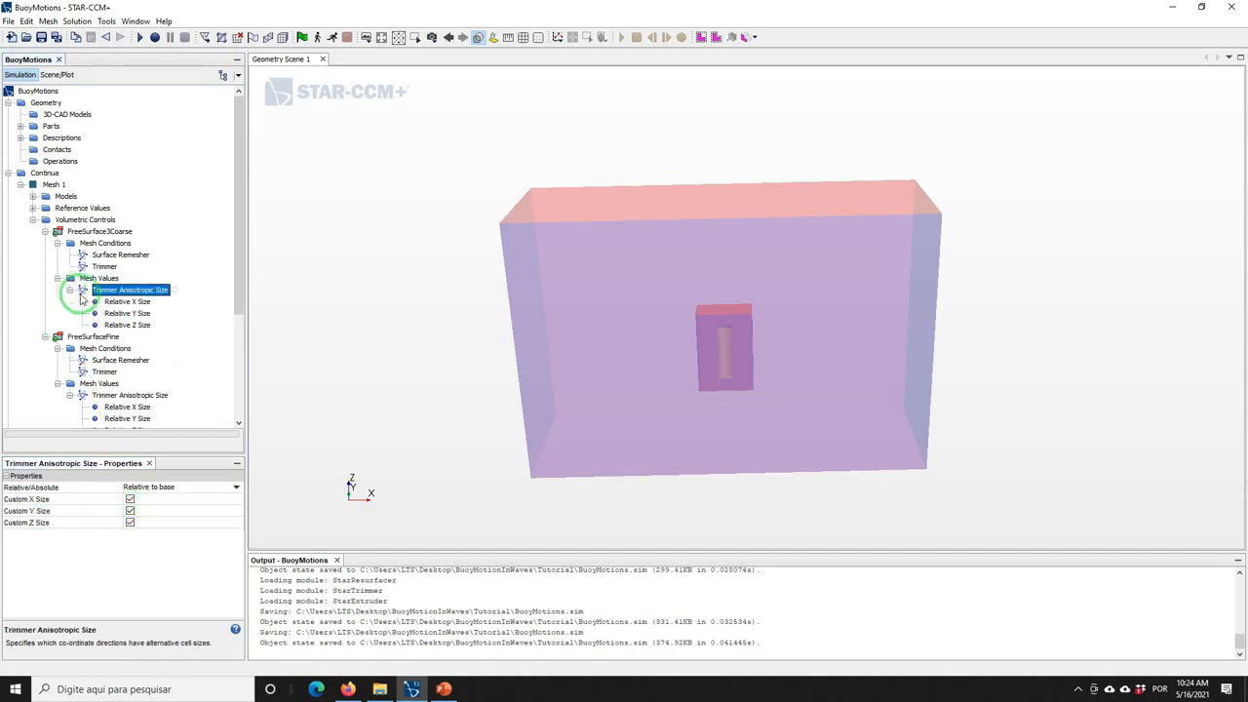
click(127, 301)
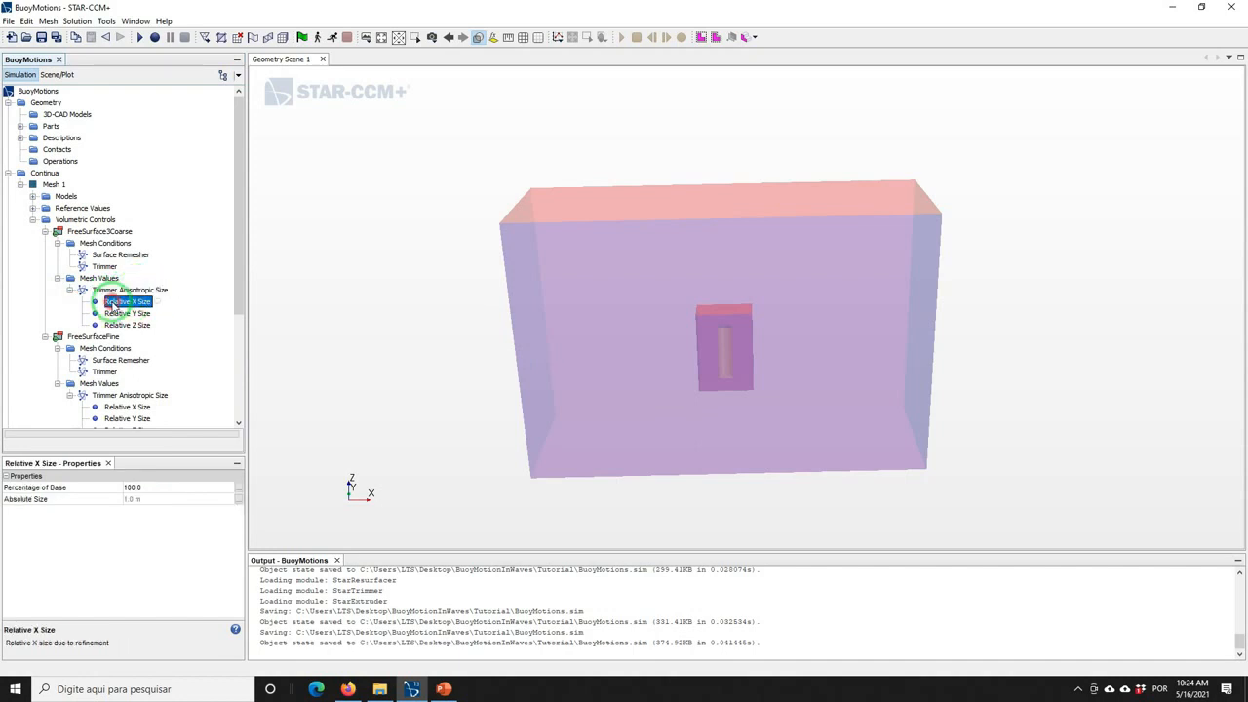
click(151, 488)
text(20)
key(Return)
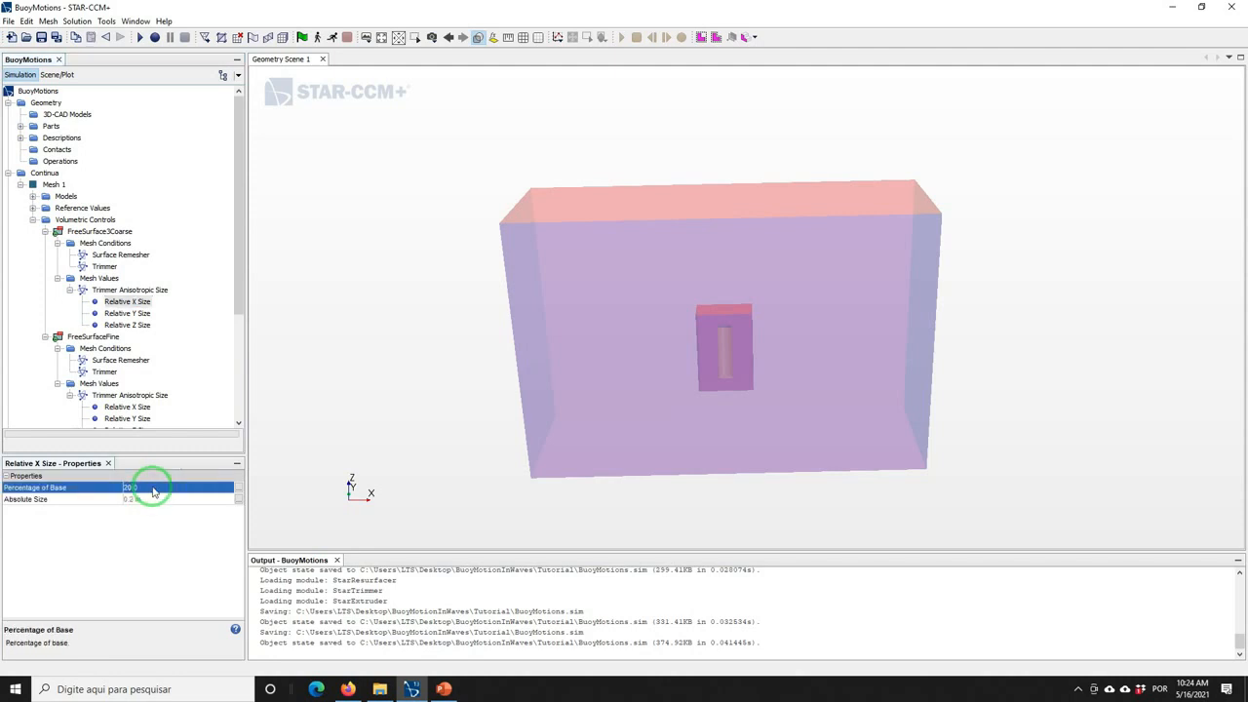
click(127, 313)
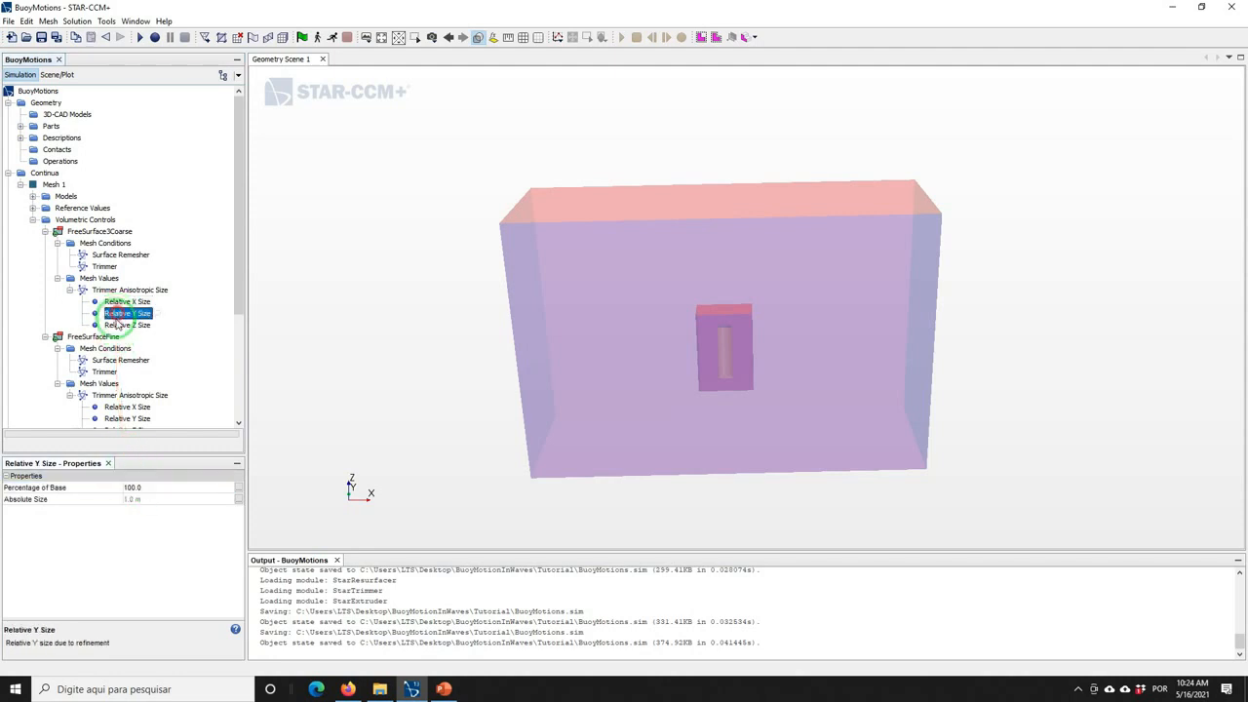
click(146, 485)
text(20)
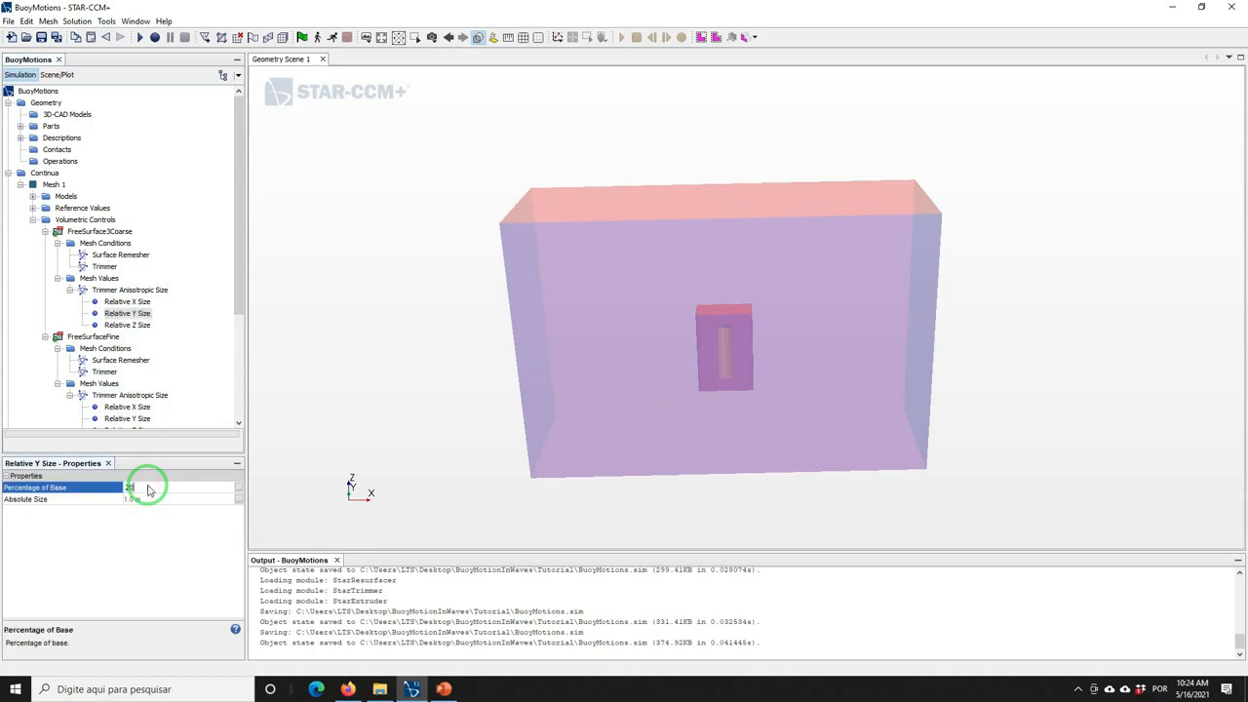
key(Return)
Set FreeSurface3Coarse's relative Z trimmer size to 10 percent of base and save the simulation
click(127, 325)
click(134, 487)
text(10)
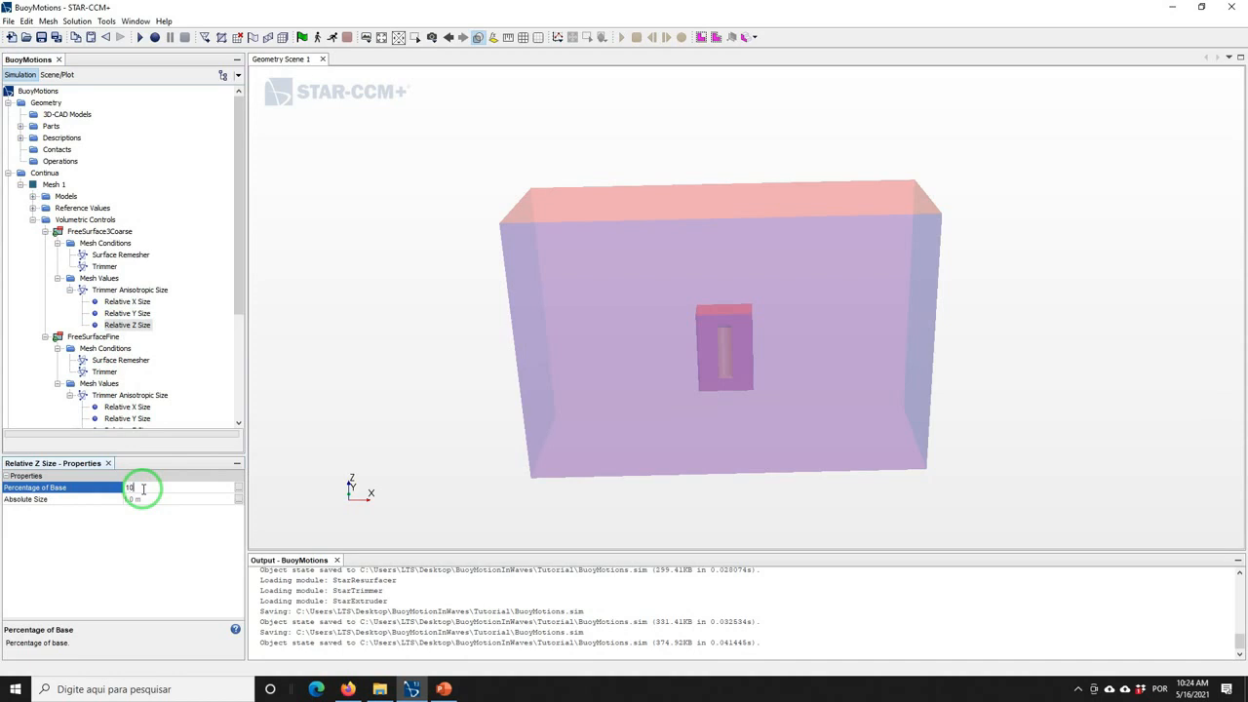
key(Return)
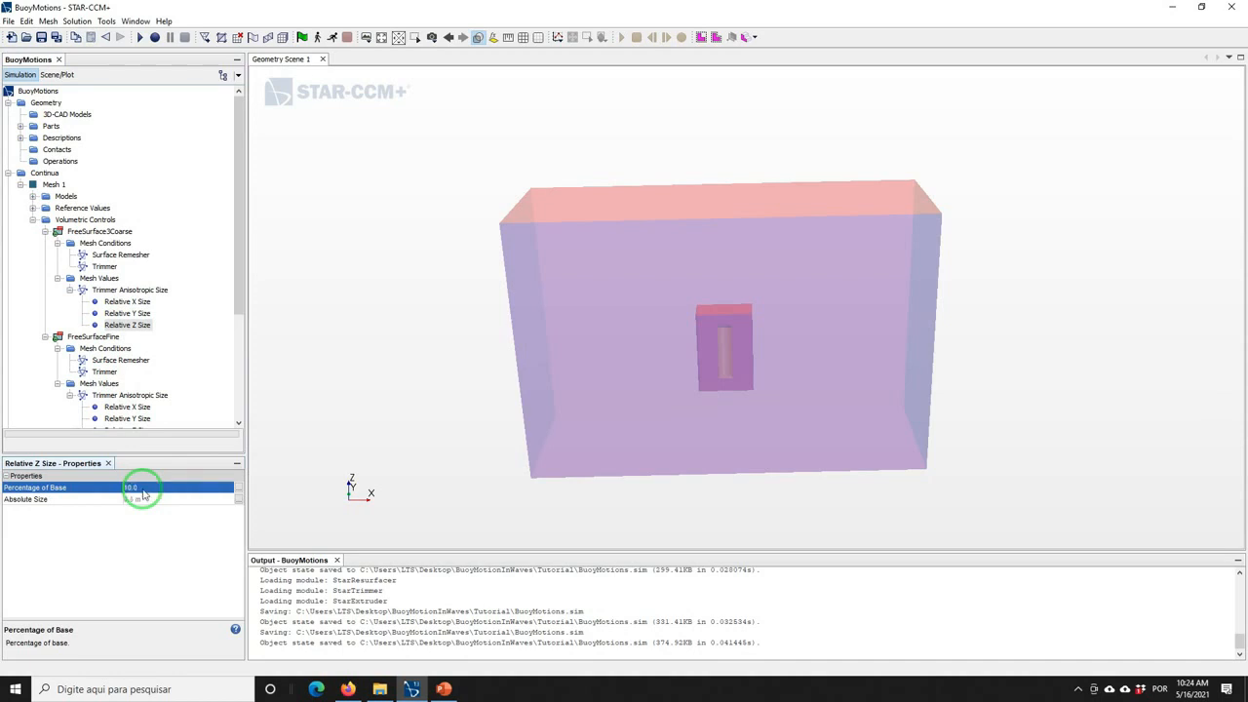
click(41, 37)
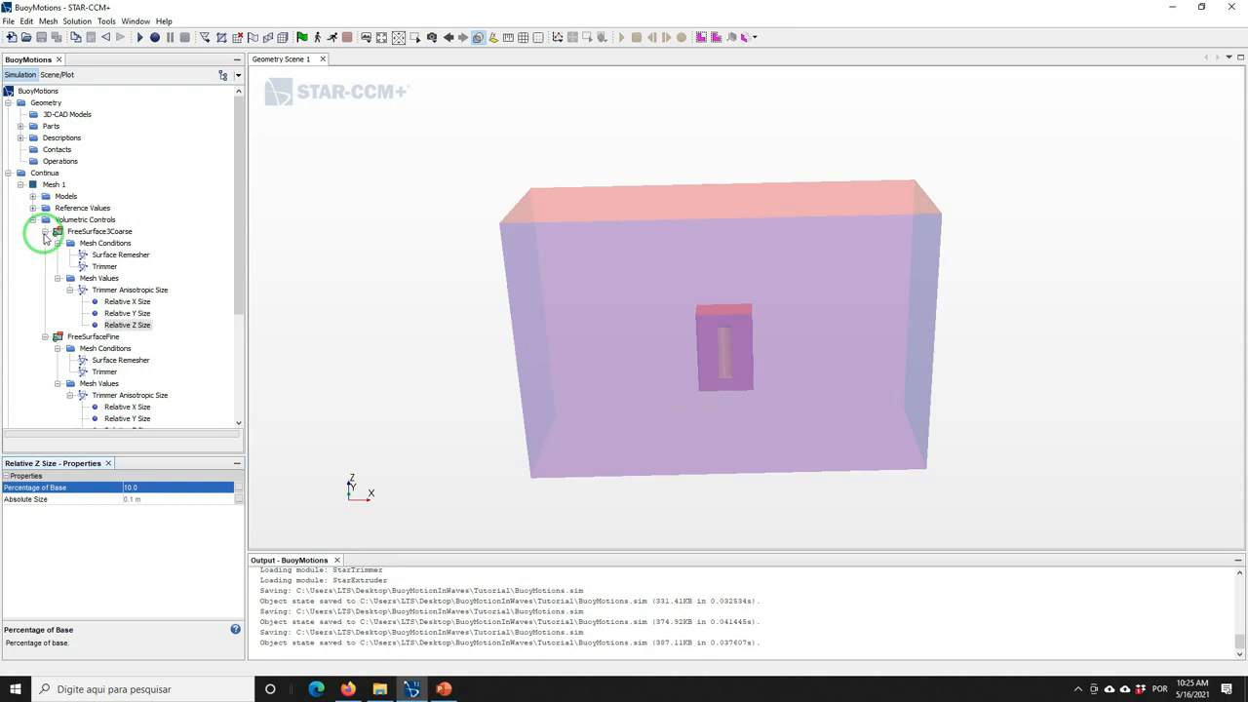
Start a new block shape part and set its first corner to X 2 m and Z -4 m, keeping Y at 0 m
click(20, 126)
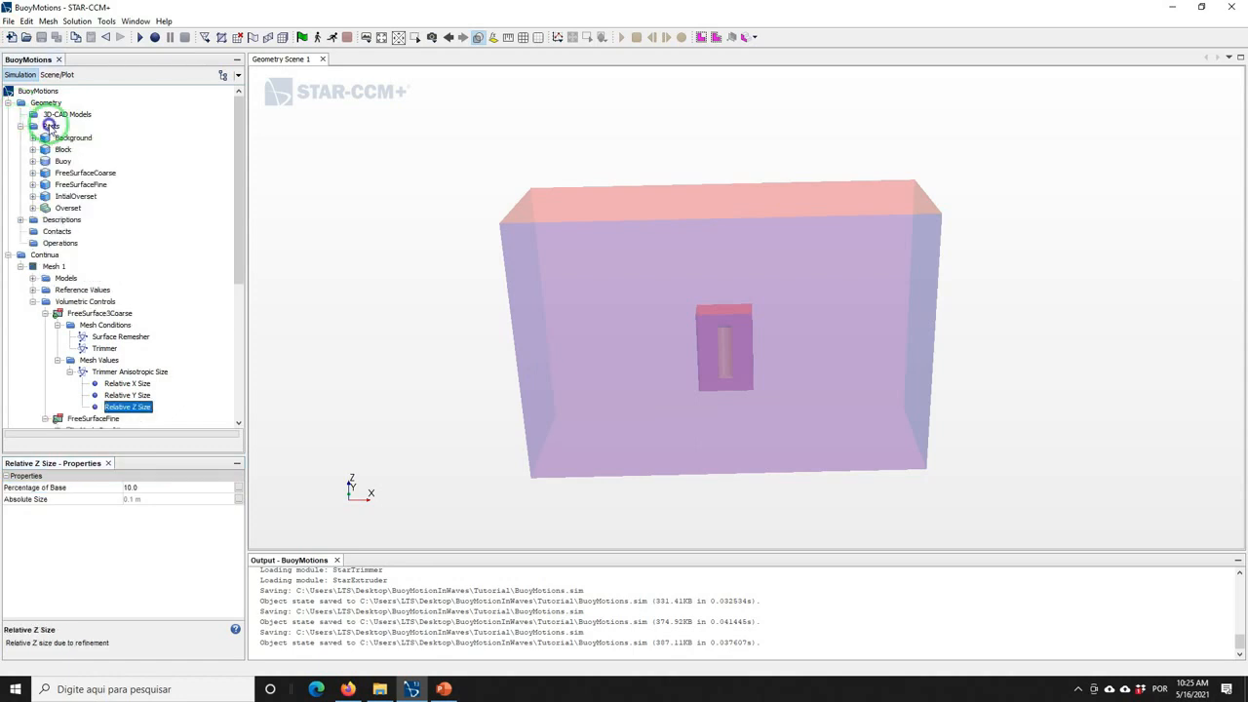
right_click(50, 127)
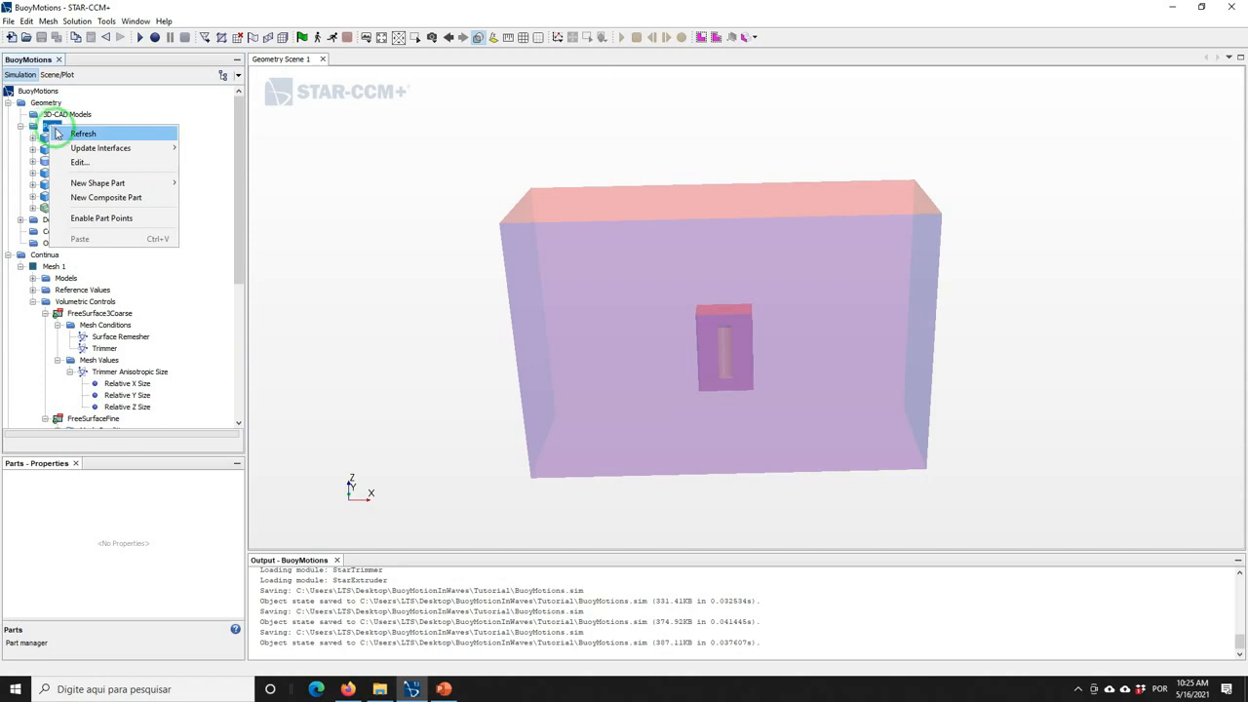
mouse_move(131, 182)
click(202, 183)
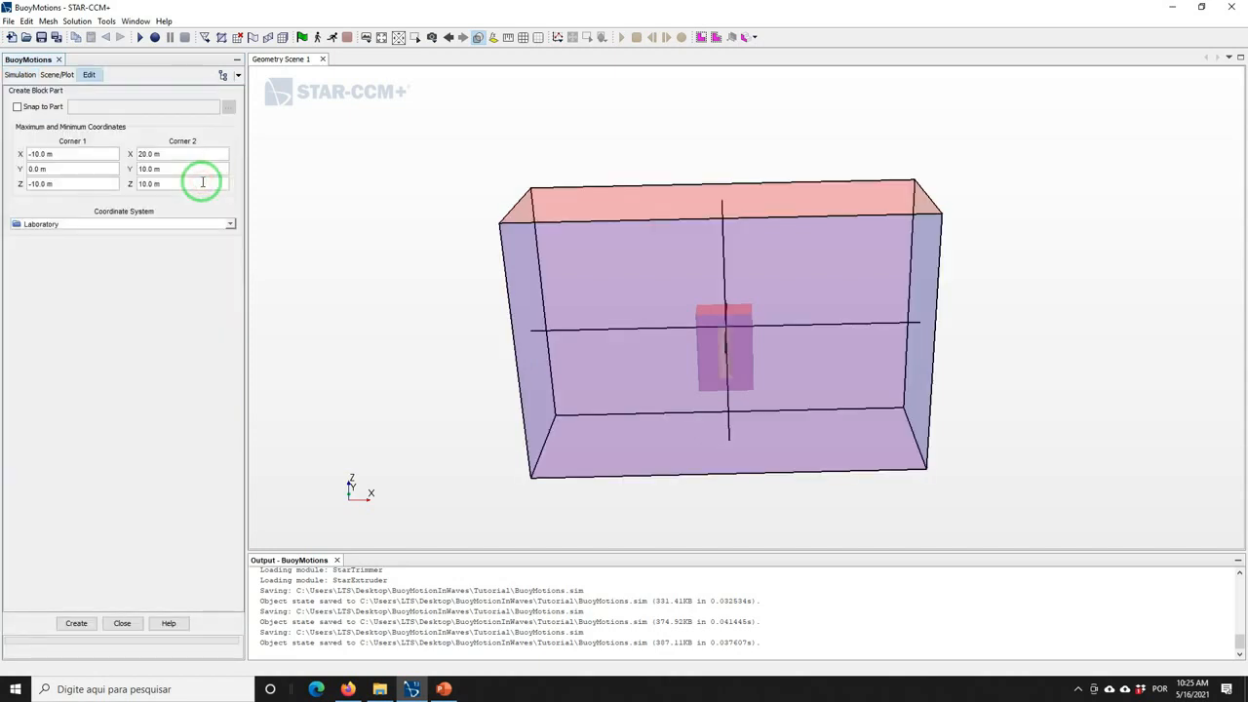
triple_click(62, 153)
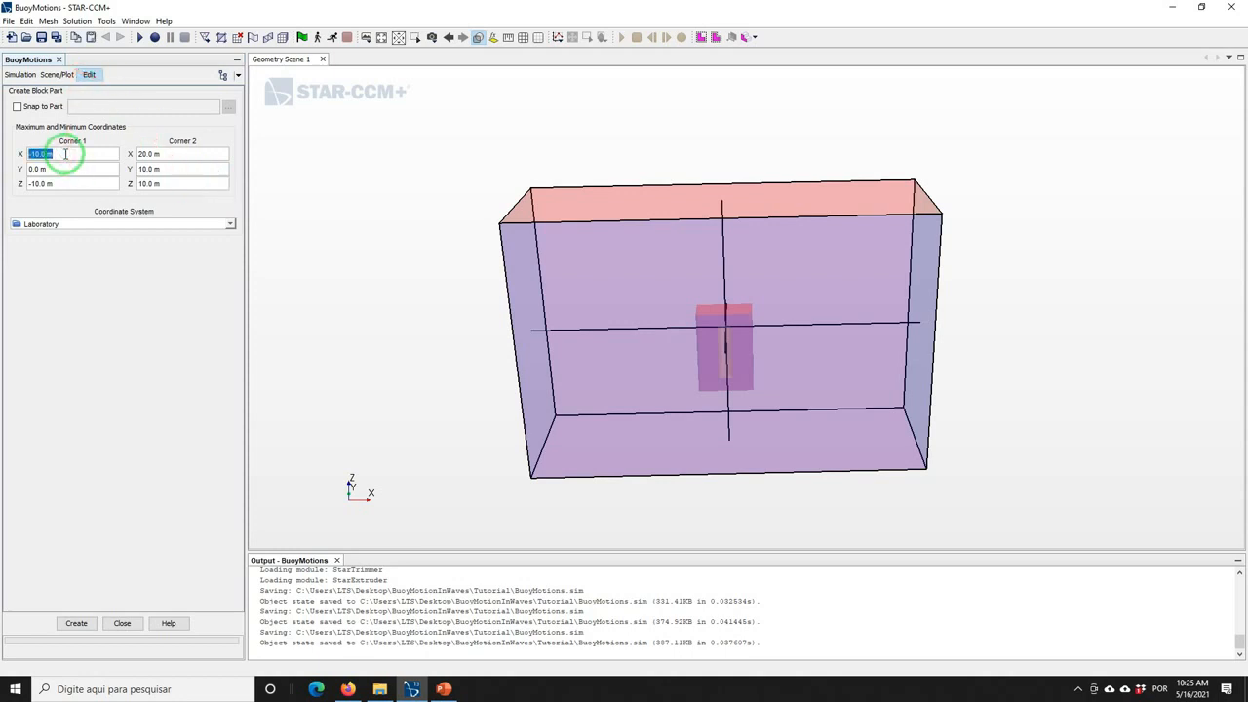
text(2)
key(Tab)
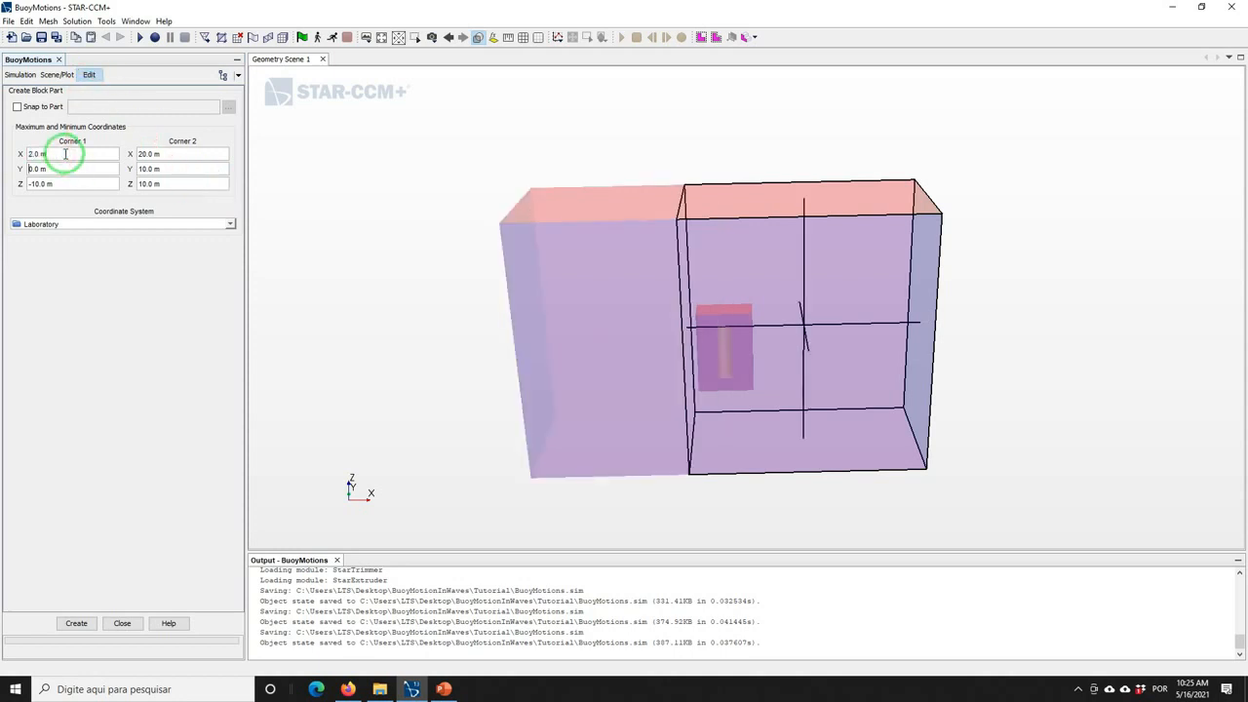
key(Tab)
text(-4)
key(Tab)
Set the block's second corner to X 8 m, Y 3 m, Z 4 m and create the part
key(ctrl+a)
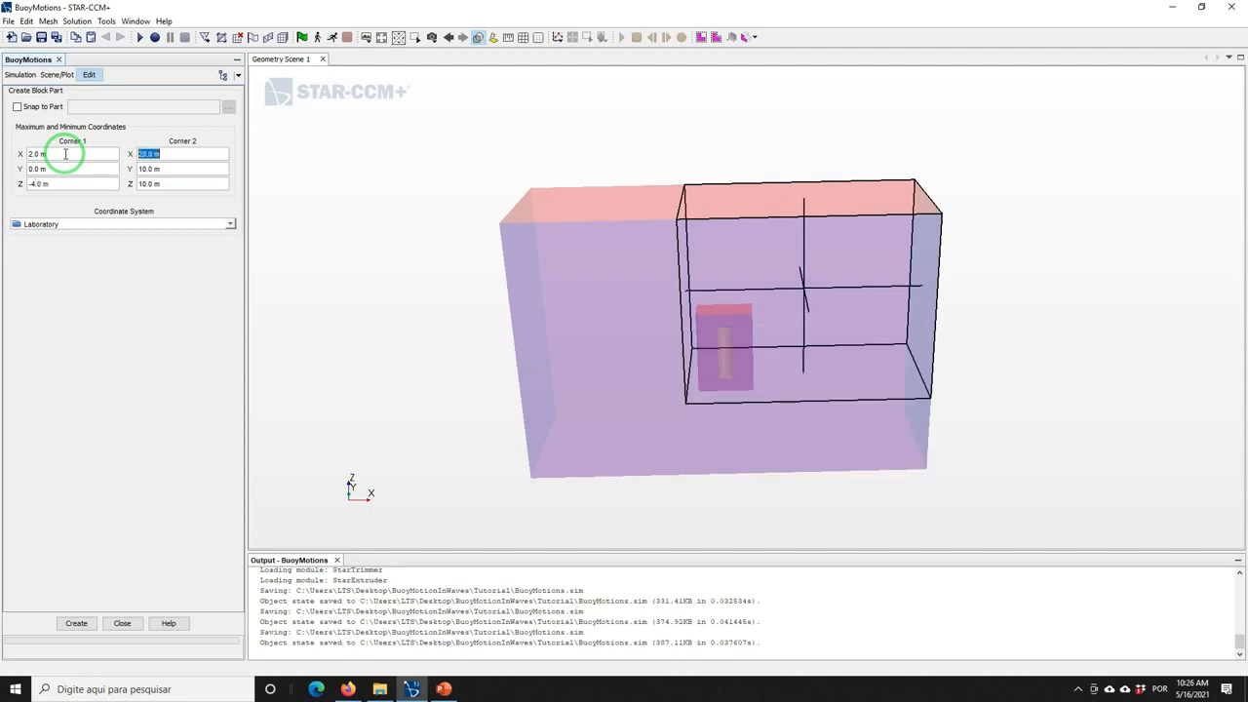
text(8)
key(Tab)
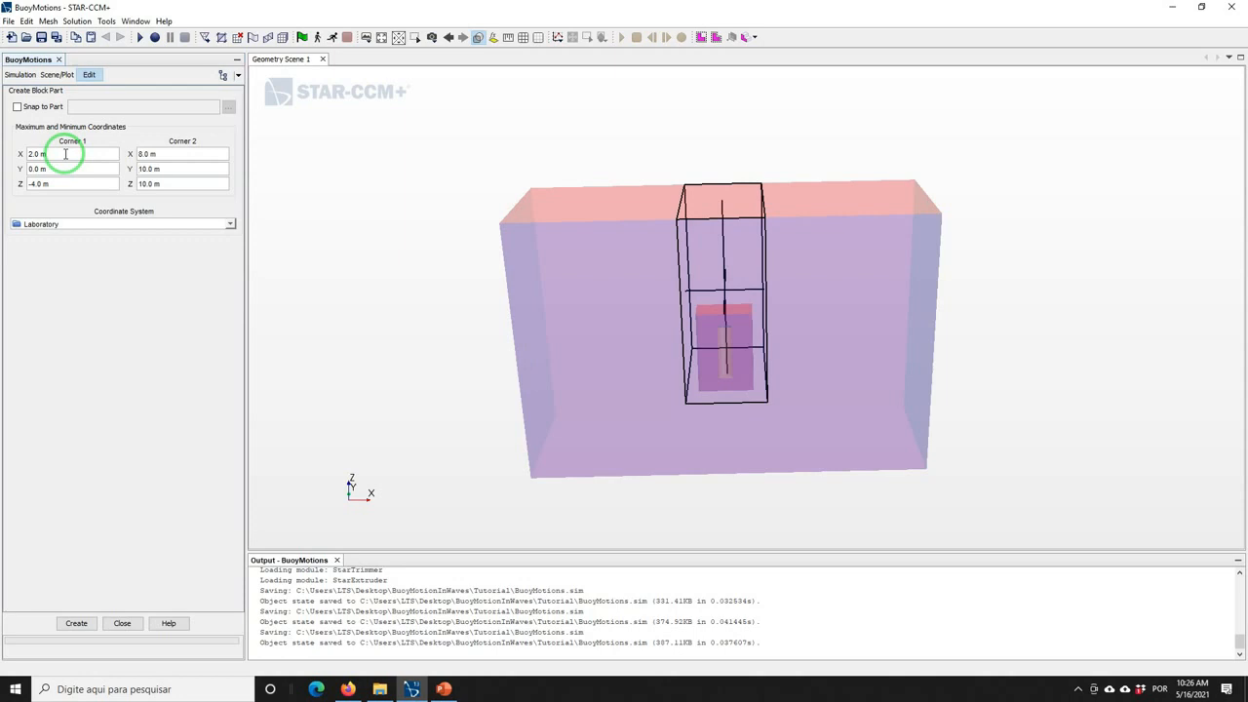
key(ctrl+a)
text(3)
key(Tab)
key(ctrl+a)
text(-)
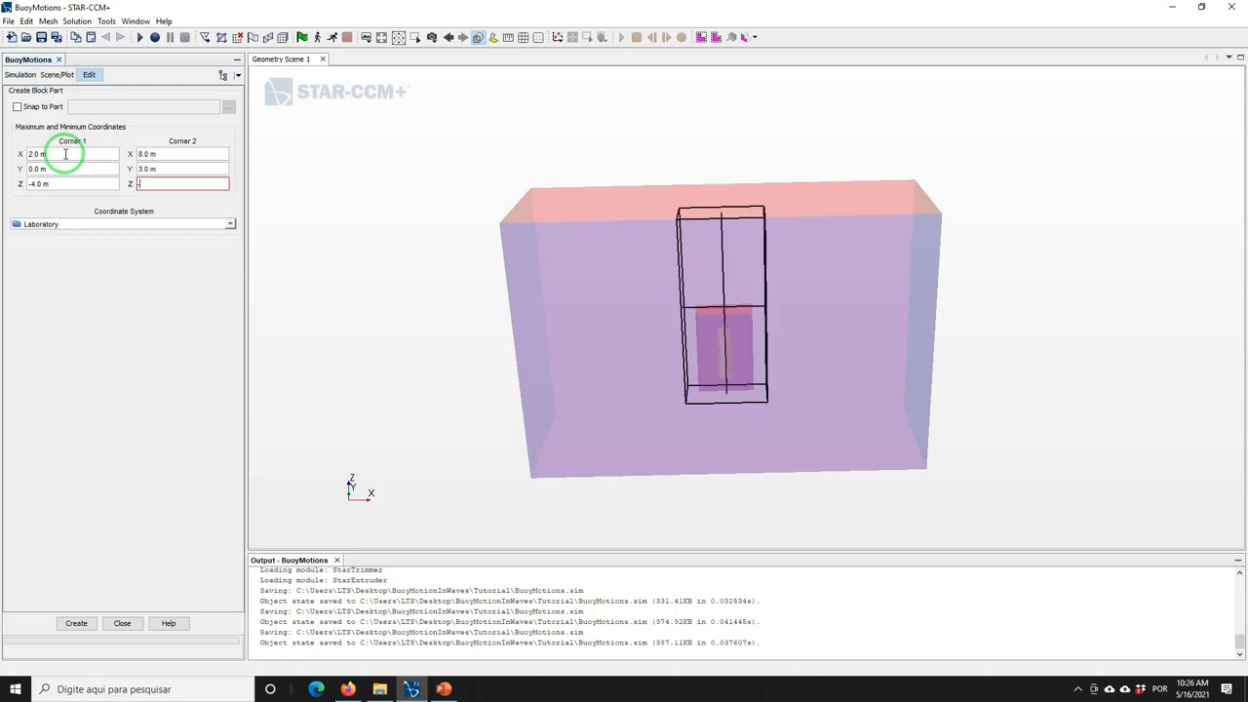
text(4)
key(Return)
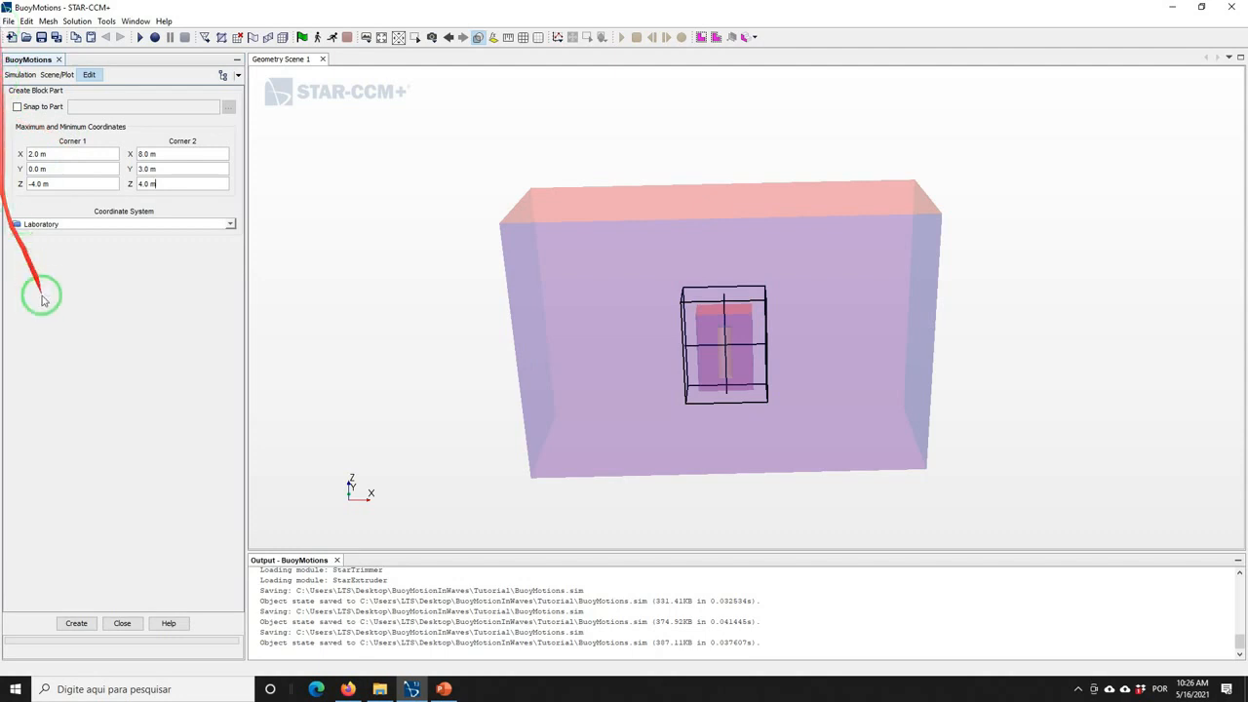
click(77, 623)
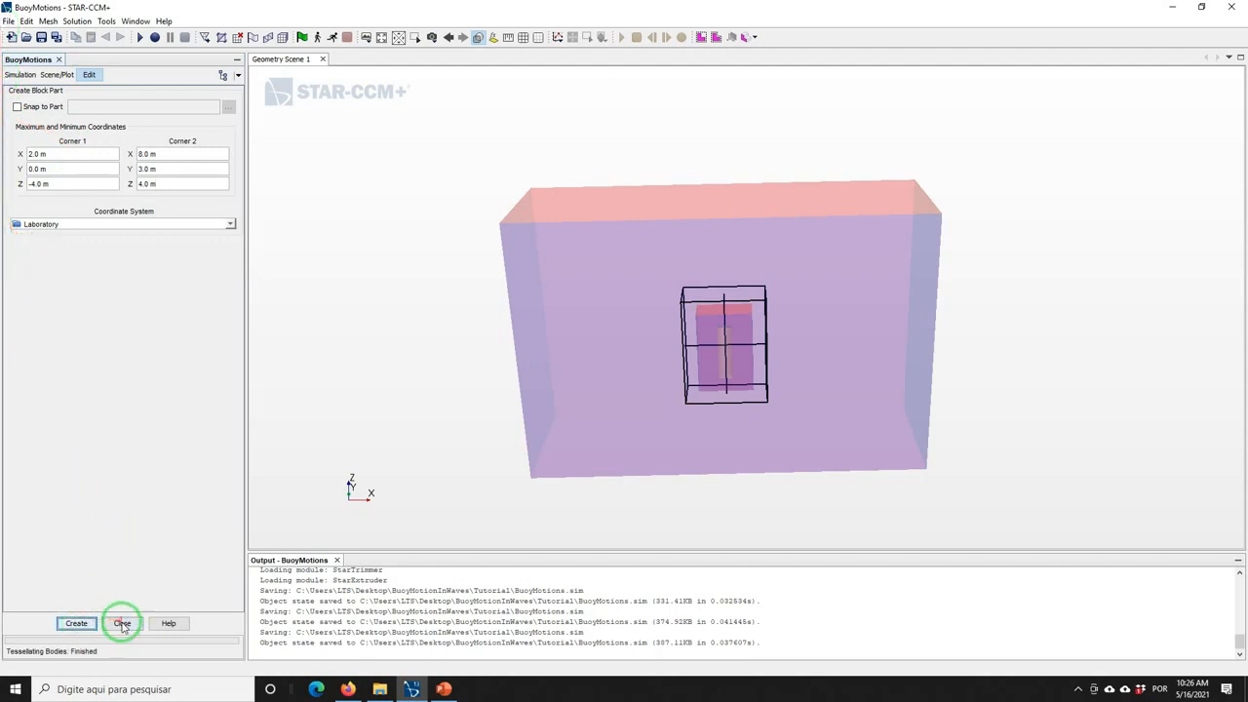
click(122, 623)
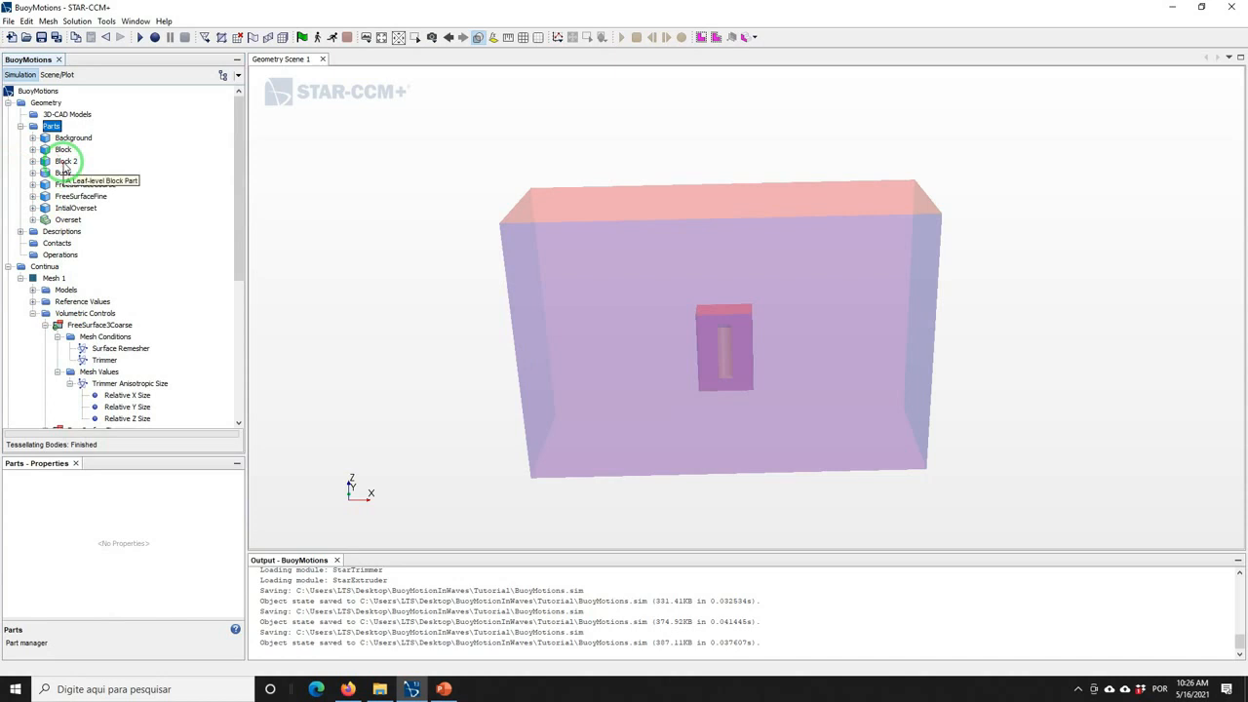
Rename the Block 2 part as Overlap
right_click(65, 162)
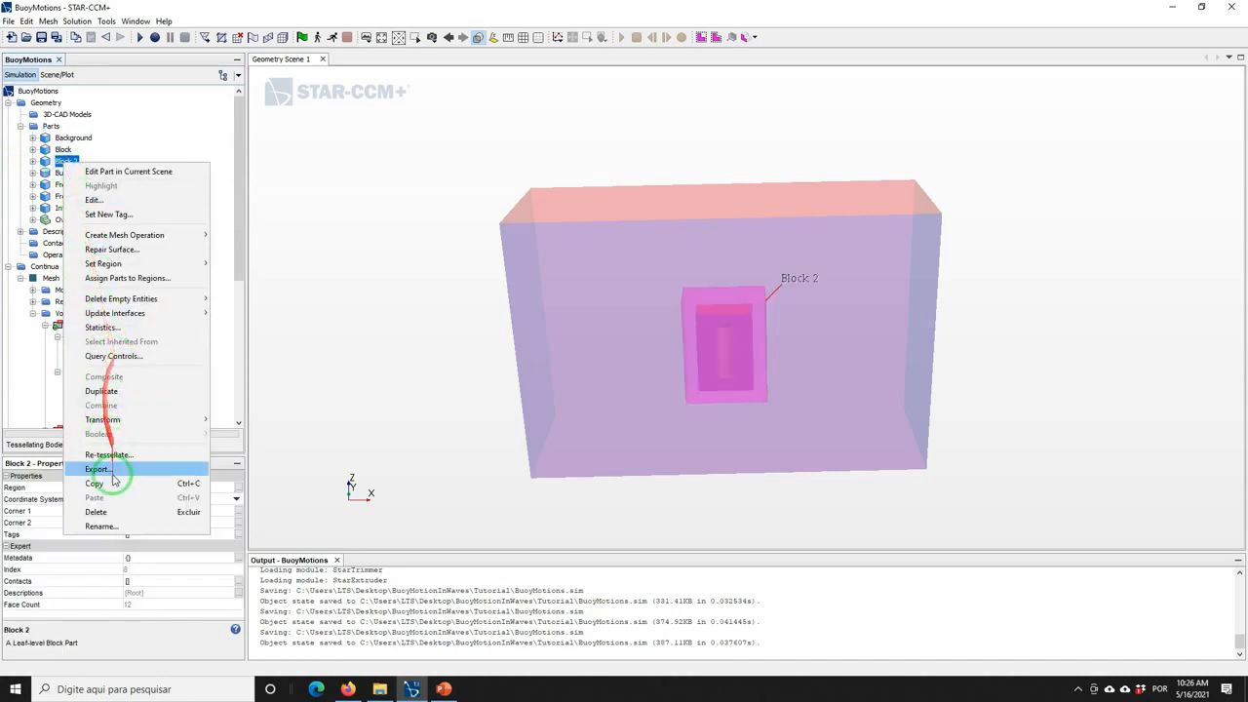
click(99, 526)
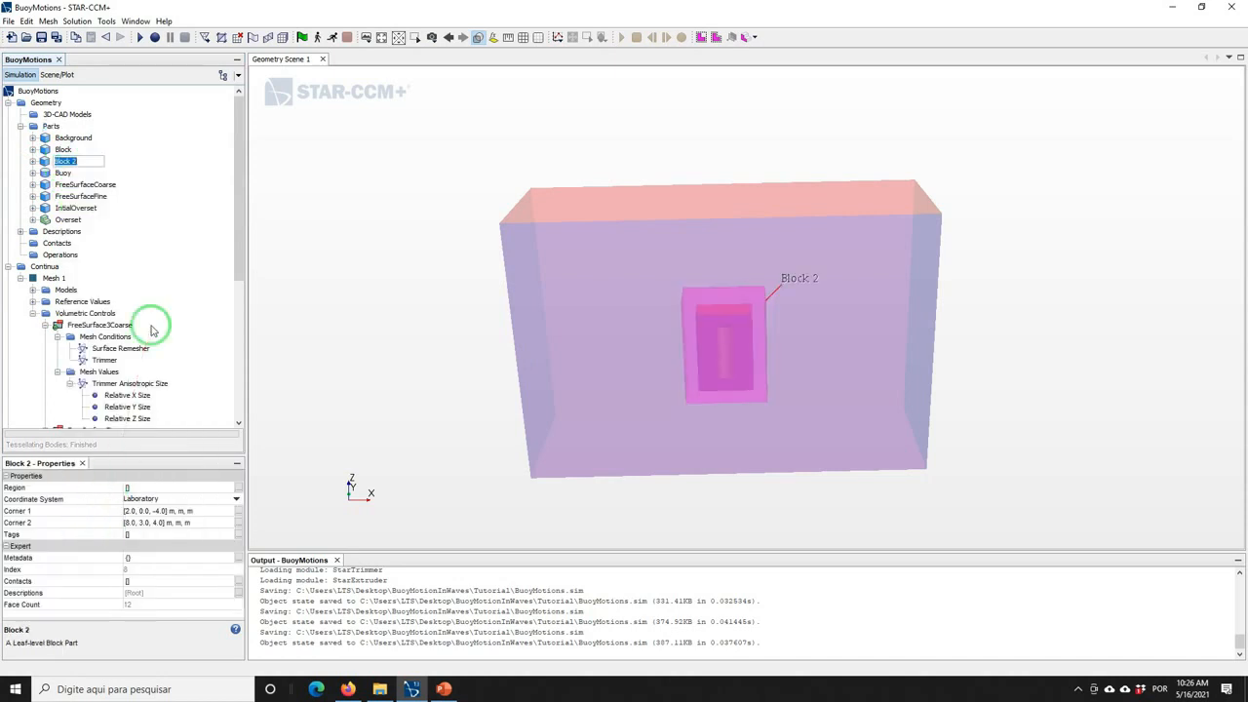
text(Overlap)
key(Return)
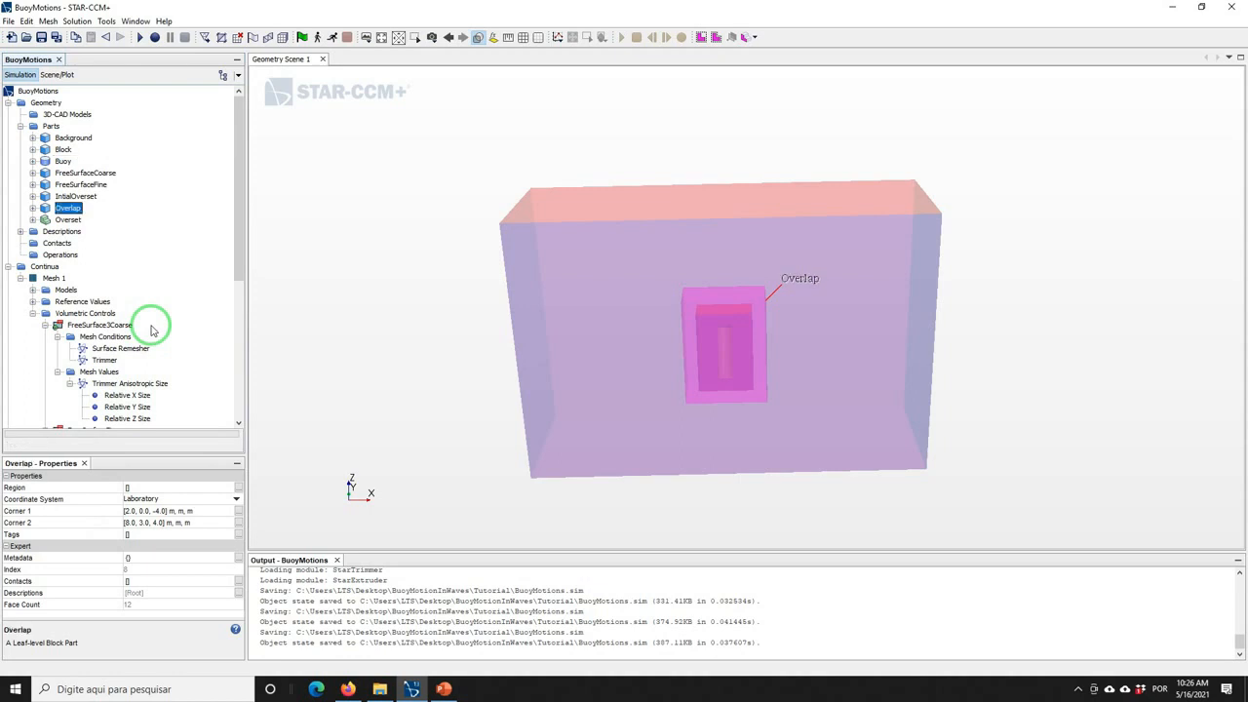
Add a new volumetric control to Mesh 1 and name it Overlap
right_click(78, 314)
click(110, 318)
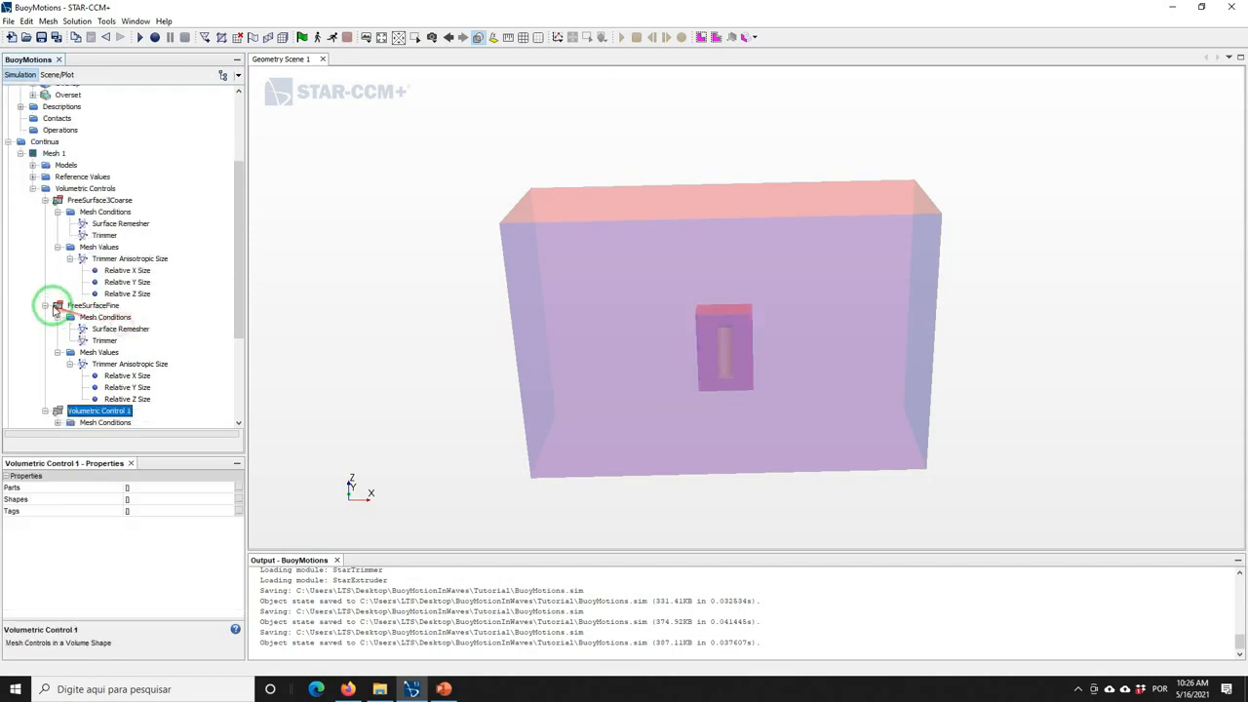
click(45, 200)
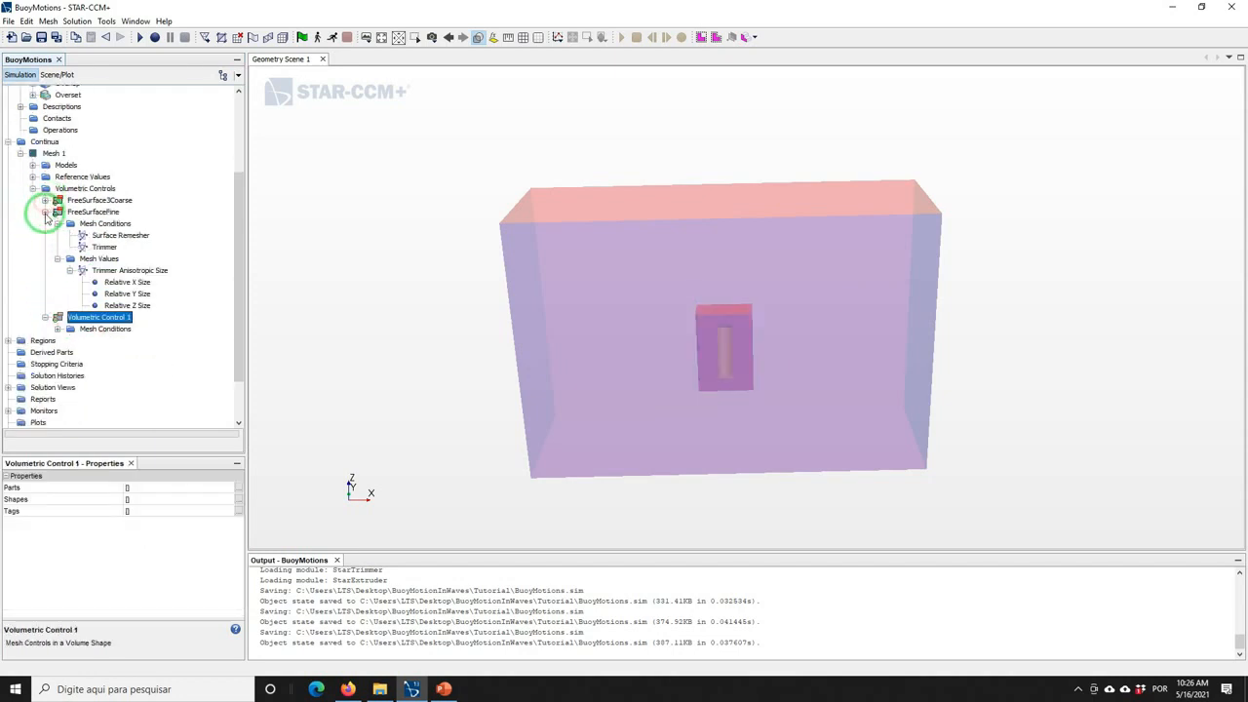
click(45, 212)
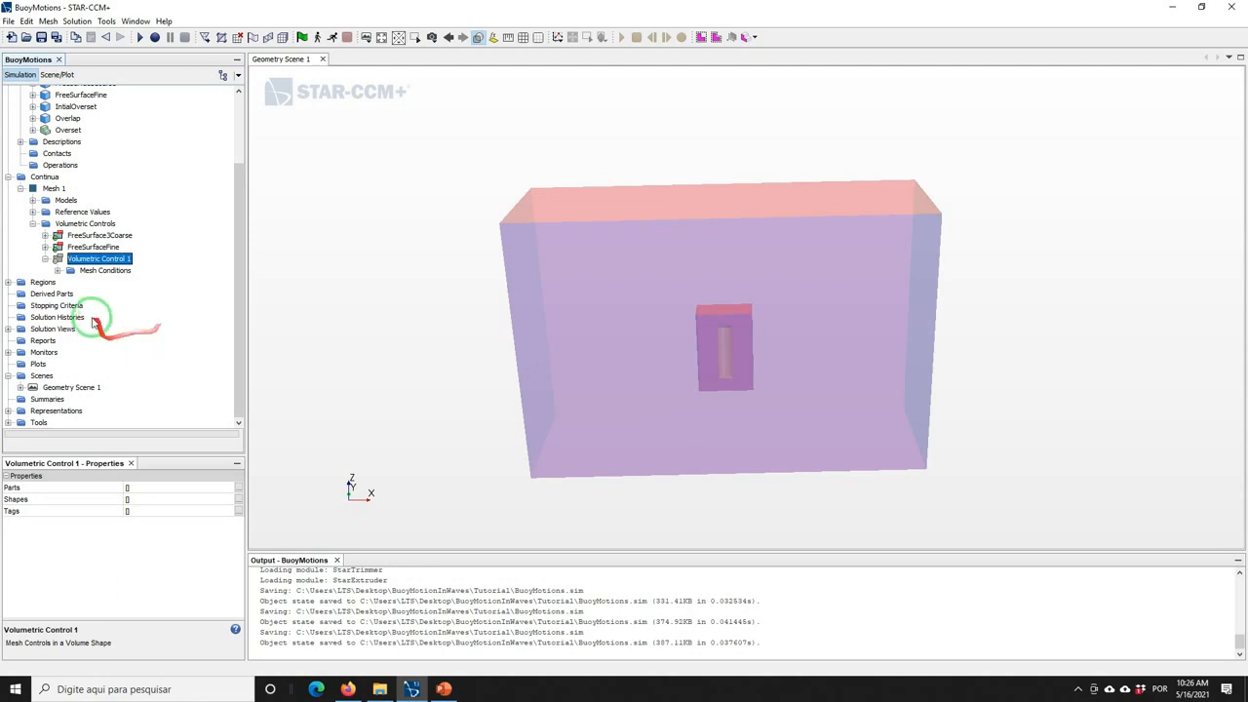
right_click(93, 261)
click(117, 347)
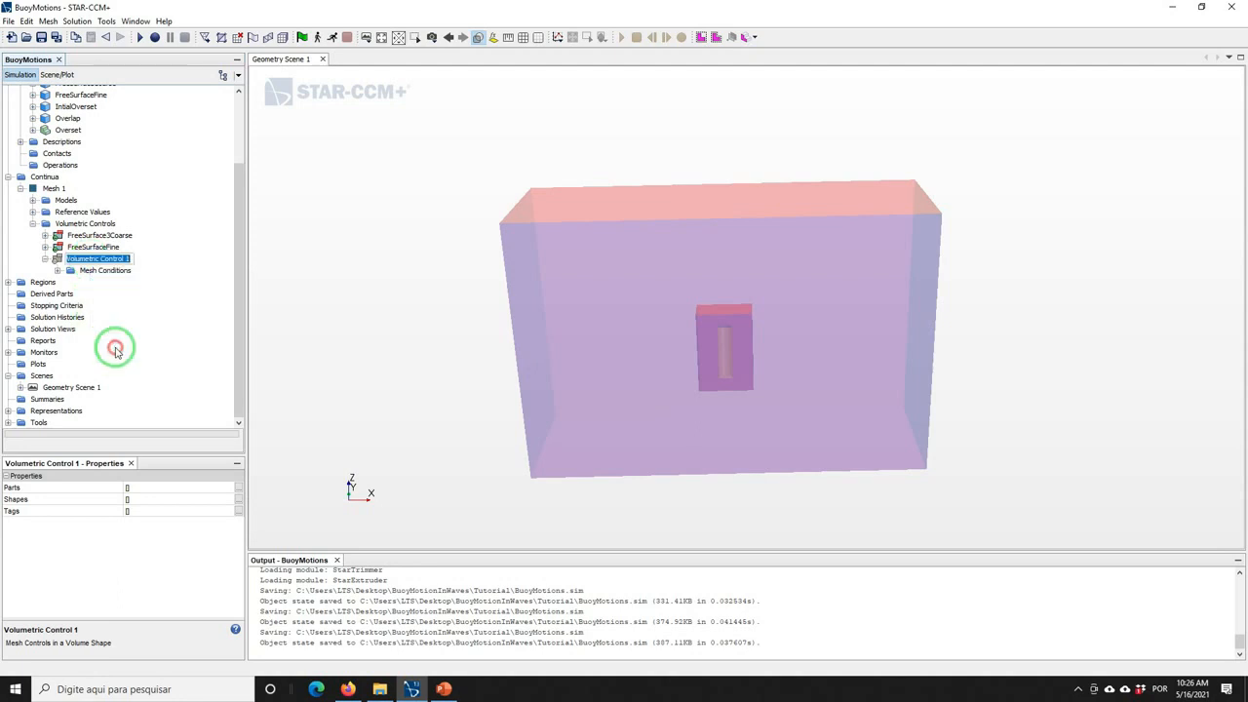
text(Overlap)
key(Return)
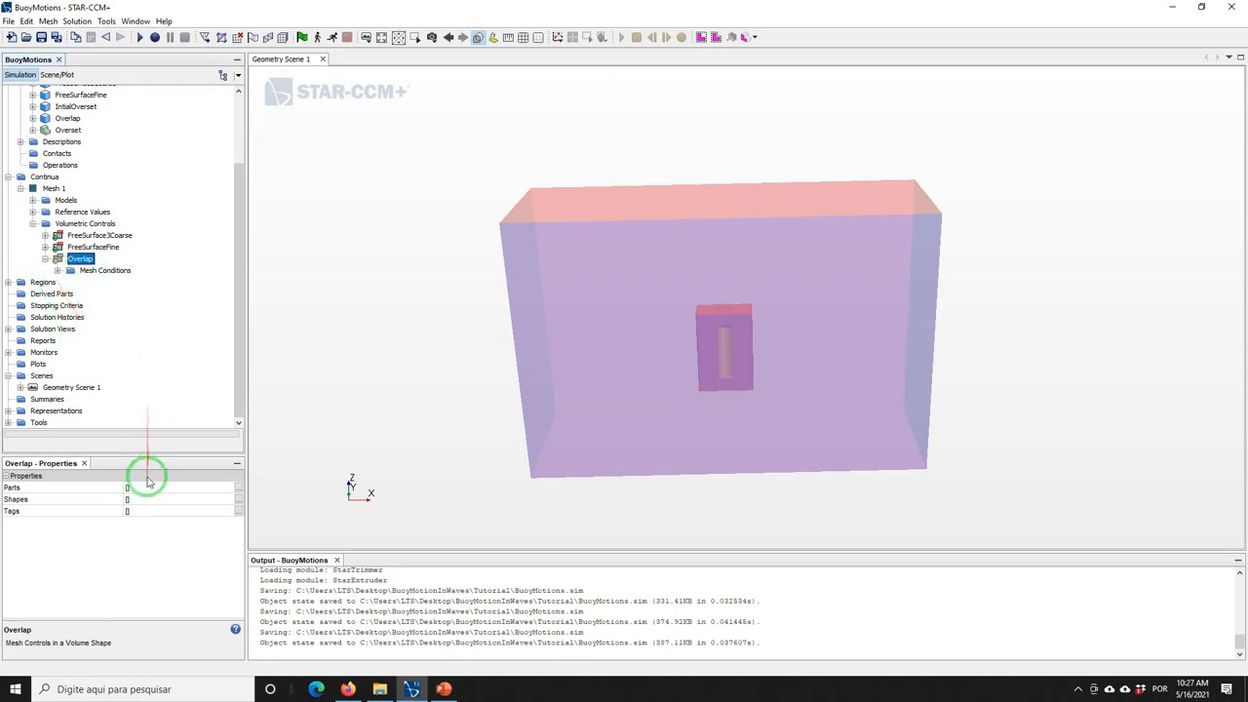
Assign the Overlap part to the Overlap volumetric control
click(132, 489)
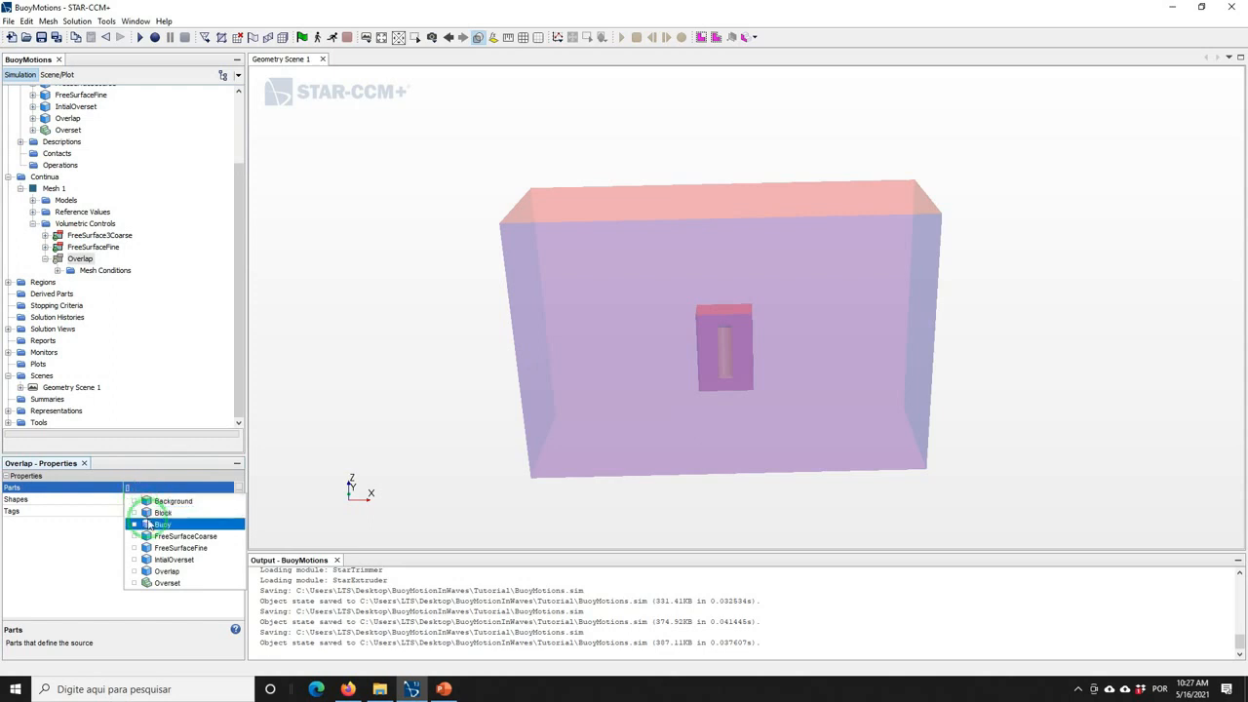
click(162, 572)
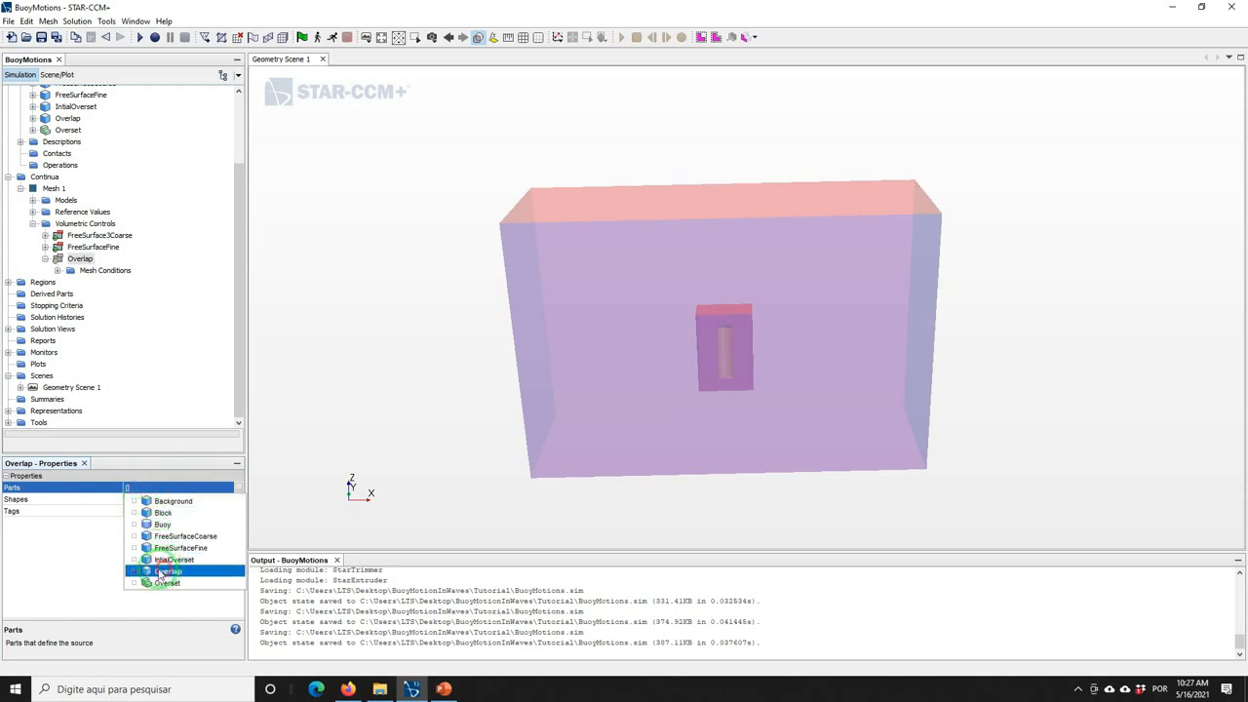
click(51, 566)
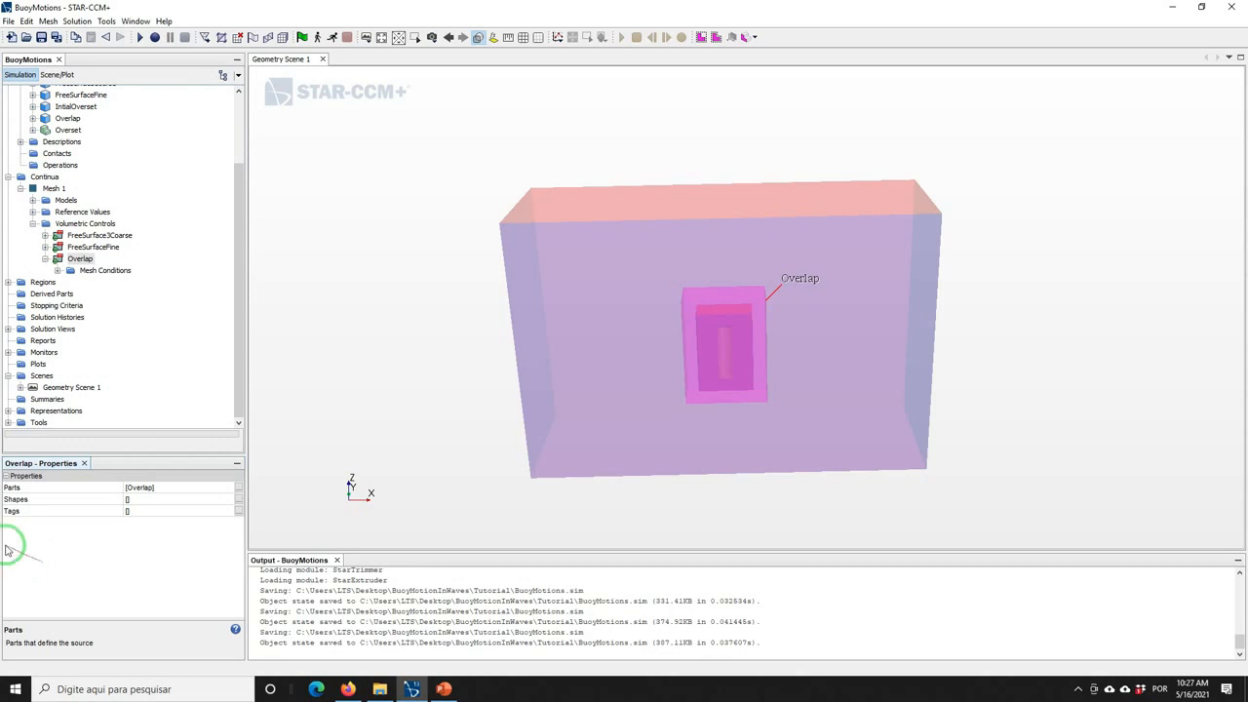
Turn on the customized isotropic trimmer size for the Overlap volumetric control
click(58, 270)
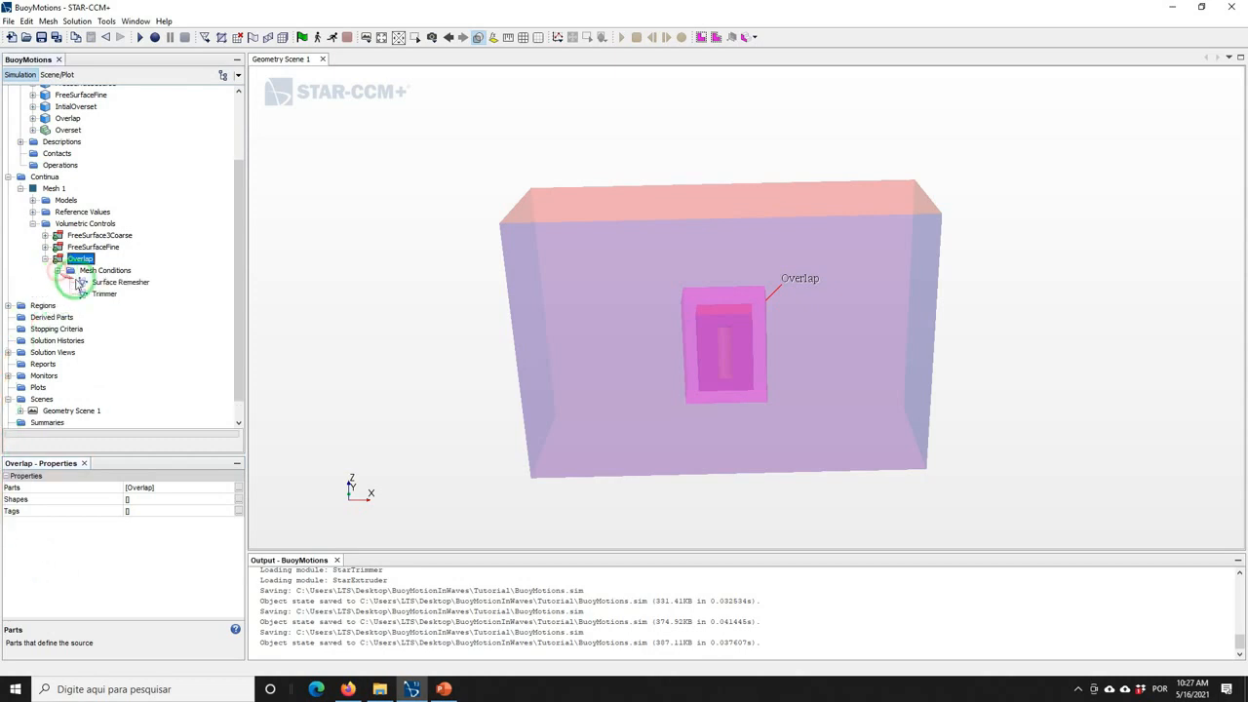
click(104, 294)
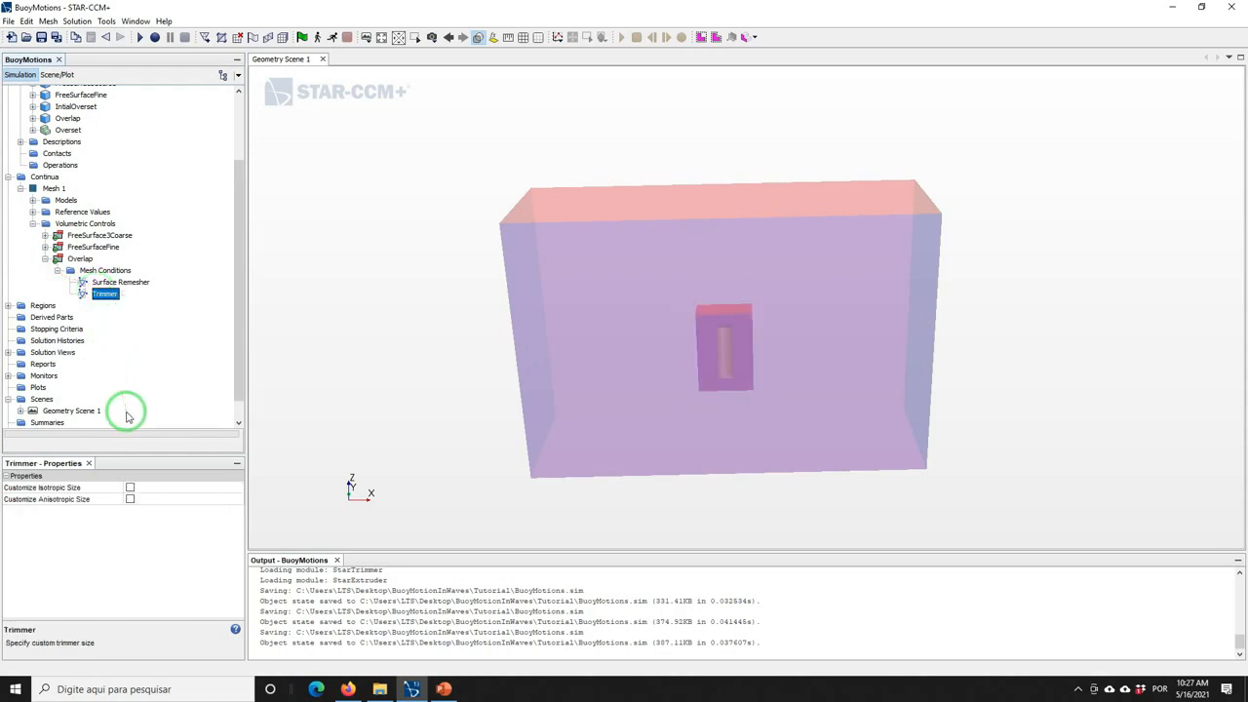
click(130, 487)
Set the Overlap volumetric control's relative custom size to 10 percent of base
click(56, 309)
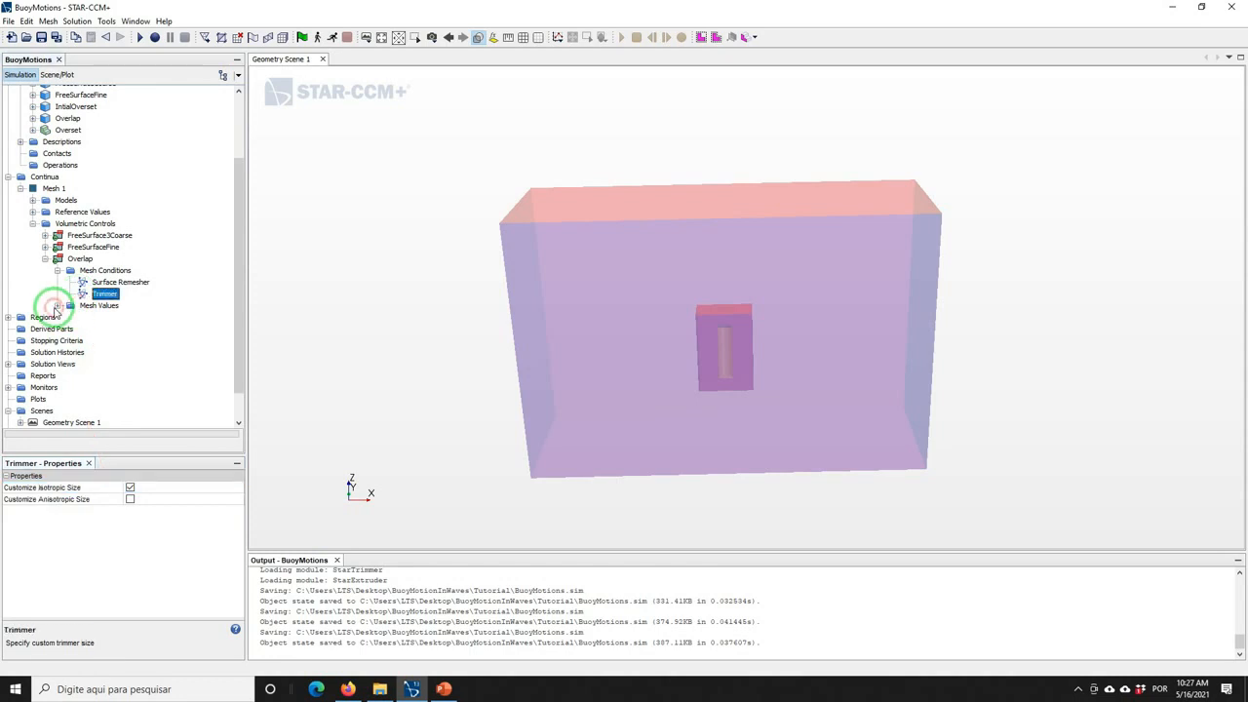
click(58, 305)
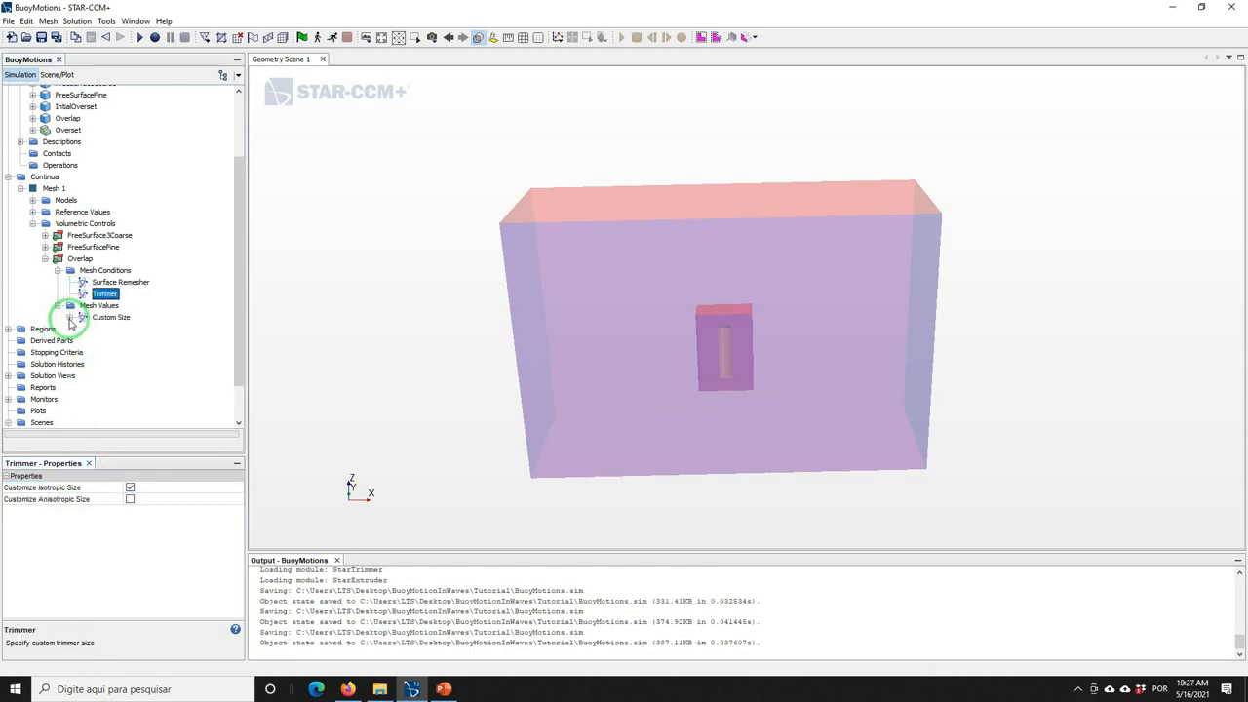
click(70, 320)
click(101, 331)
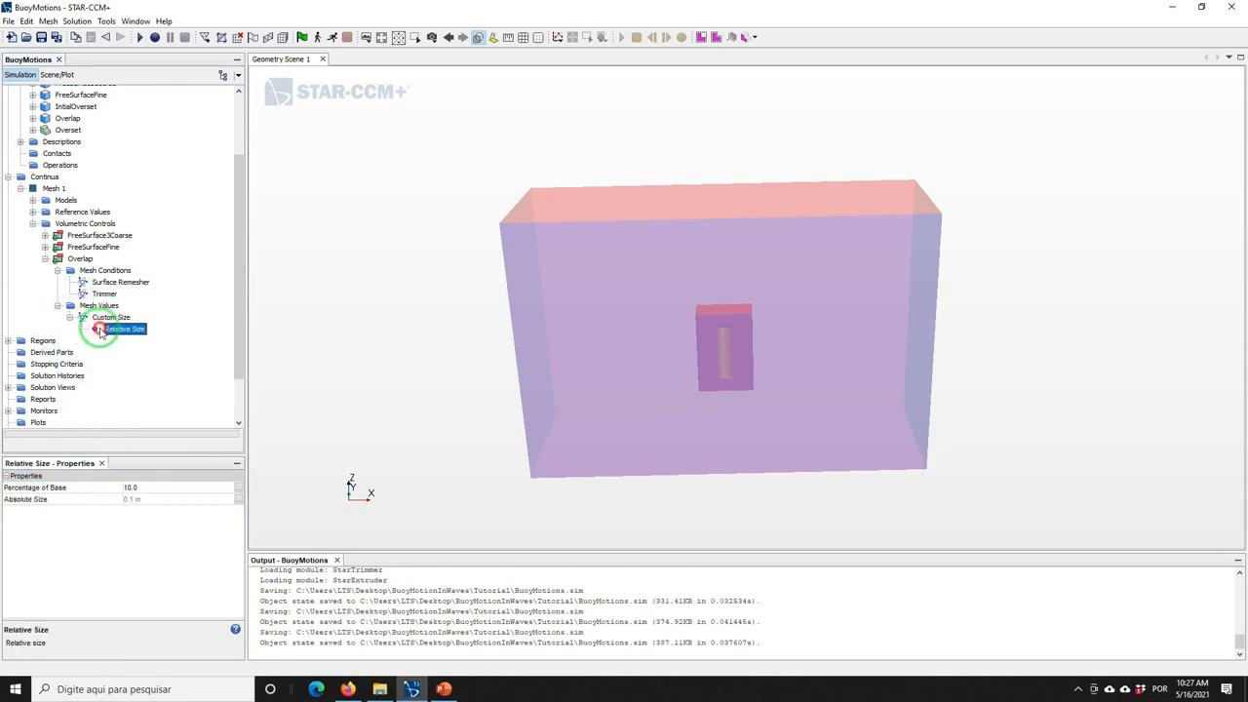
click(146, 487)
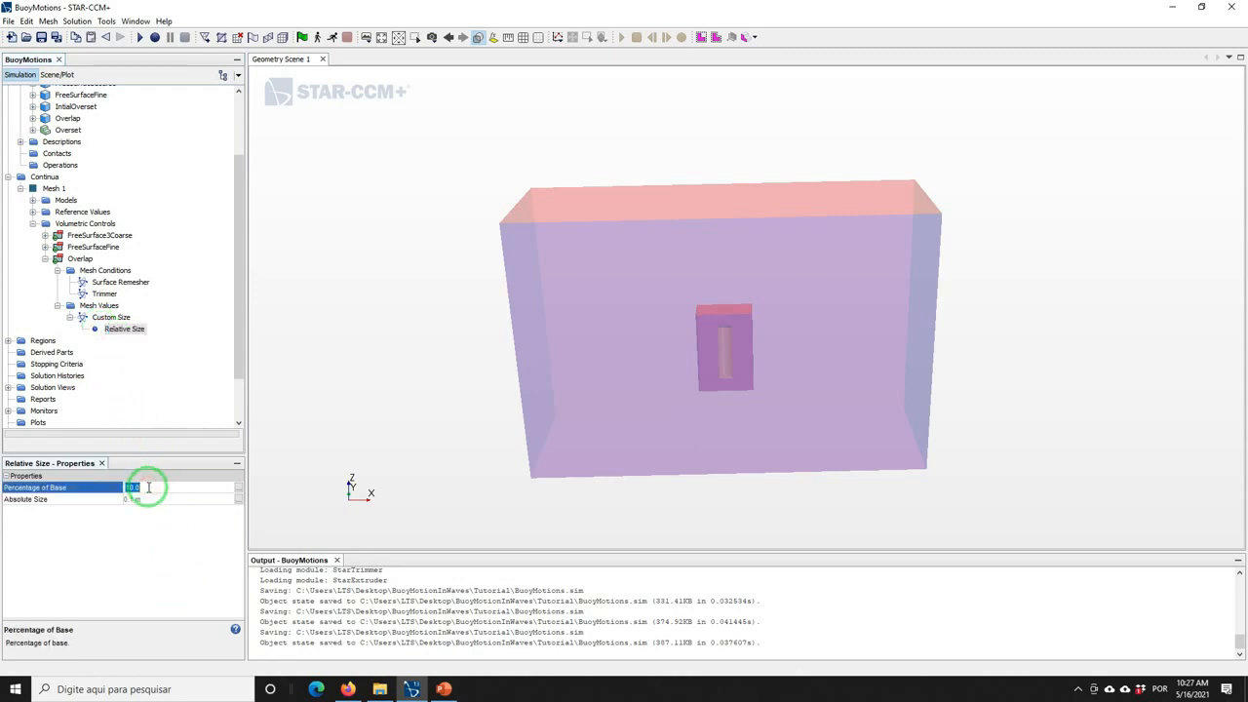
text(10)
key(Return)
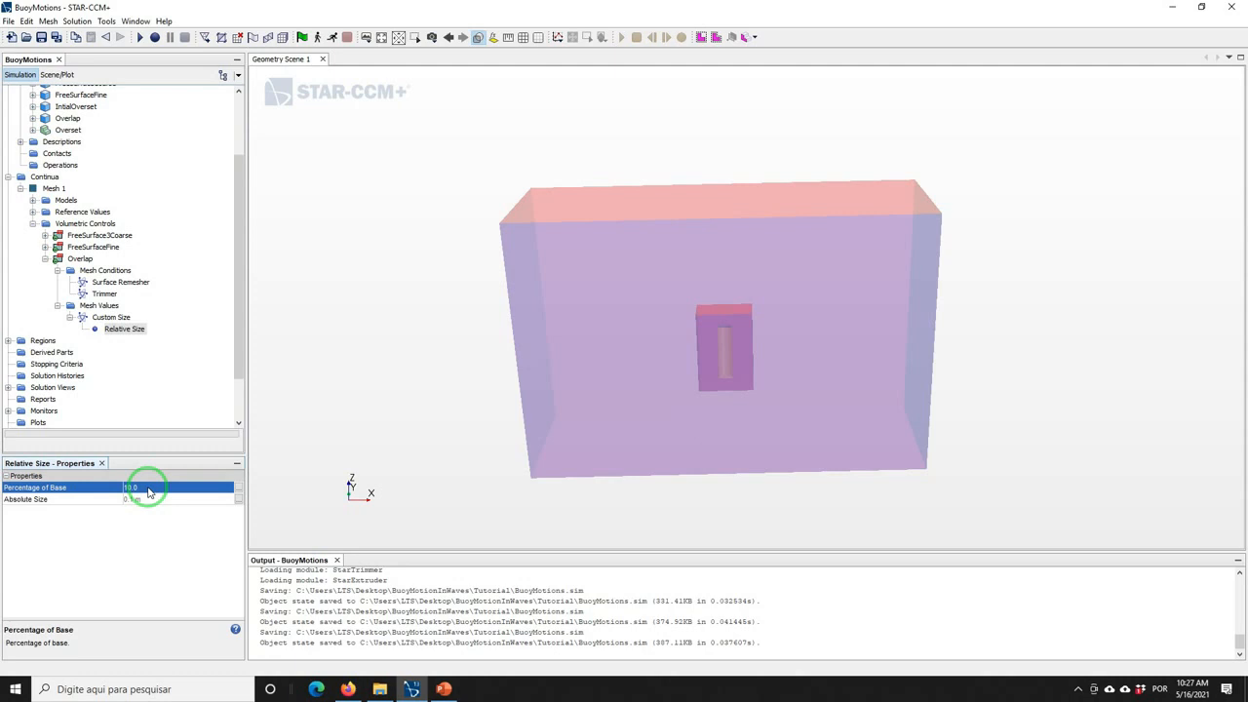
double_click(80, 258)
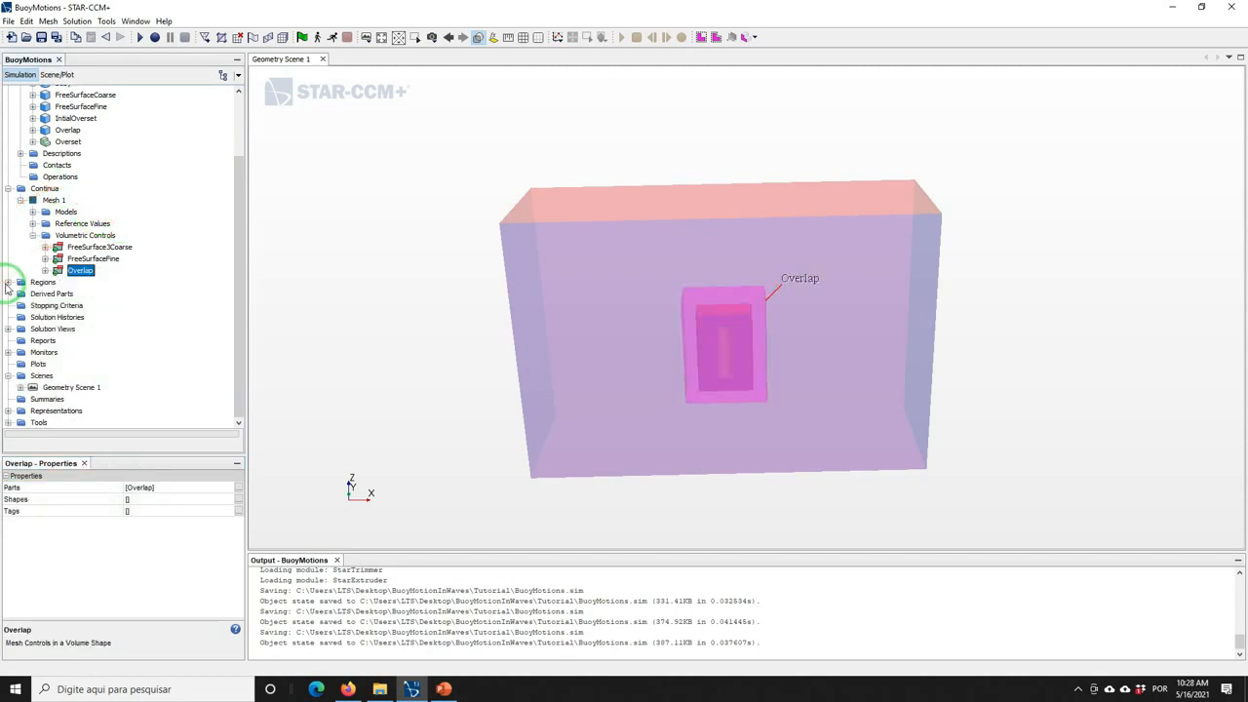
Set the extrusion type in the mesh conditions of the Background region's Outlet boundary to Hyperbolic tangent
click(9, 283)
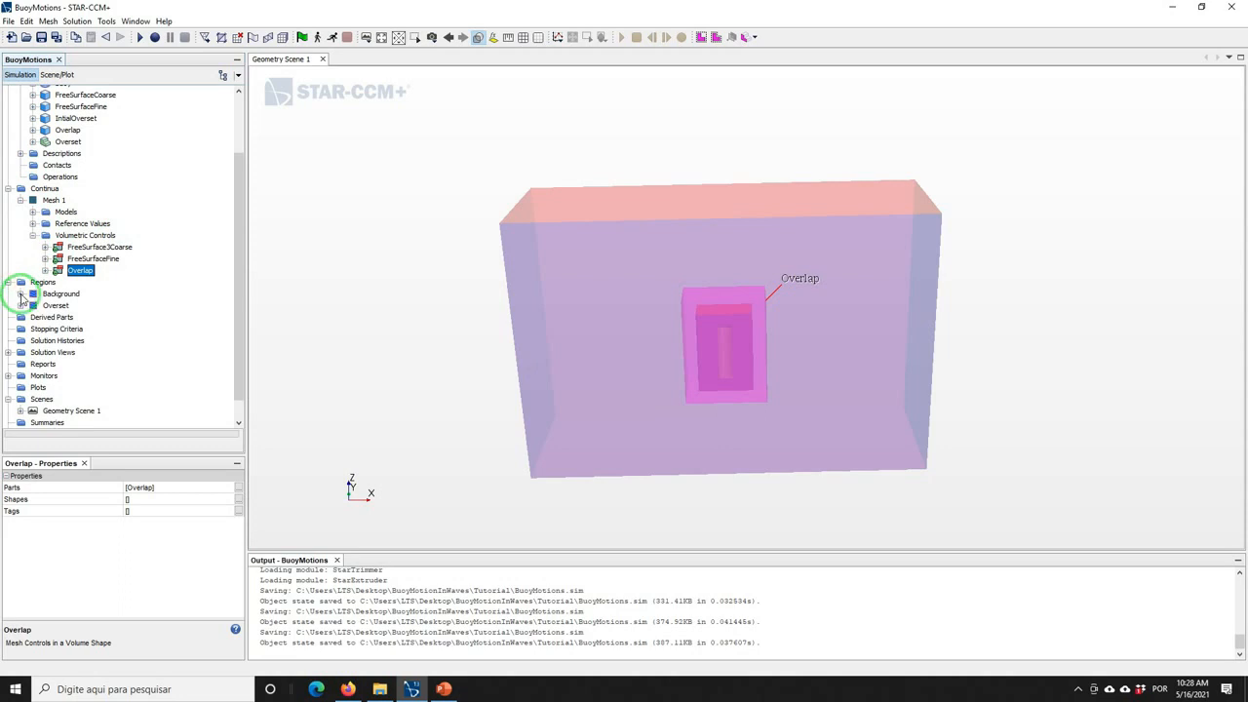
click(20, 294)
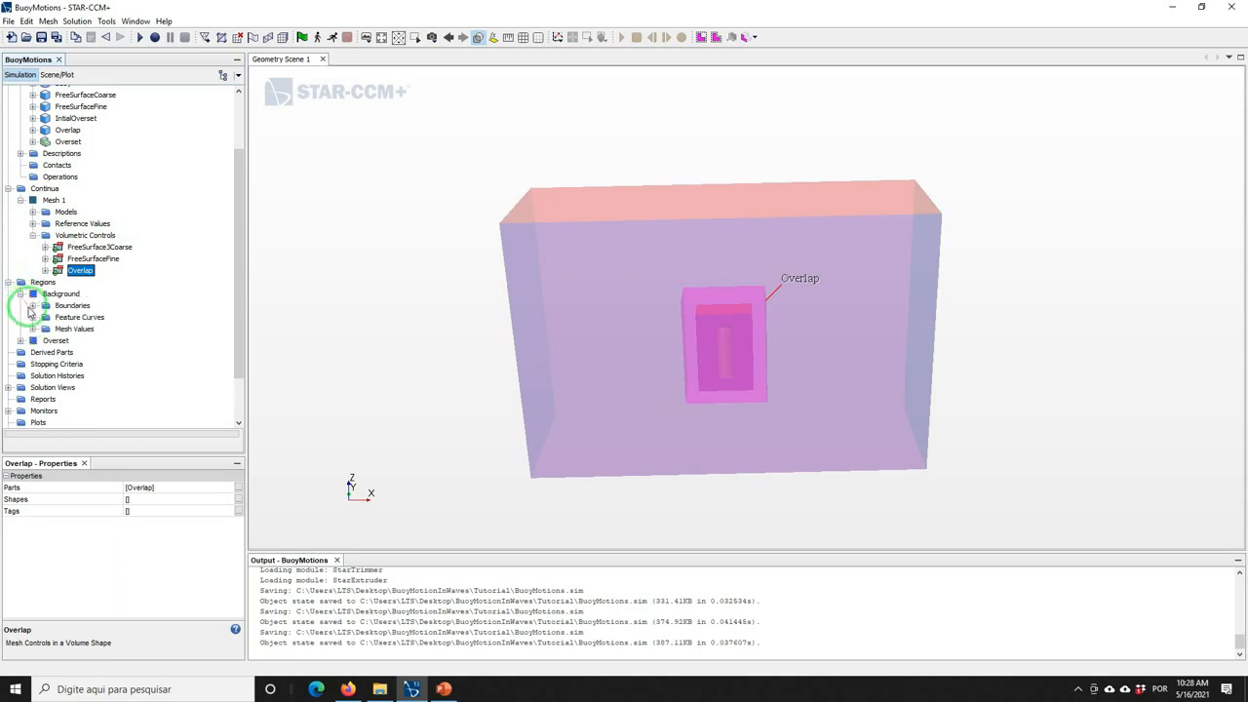
click(33, 306)
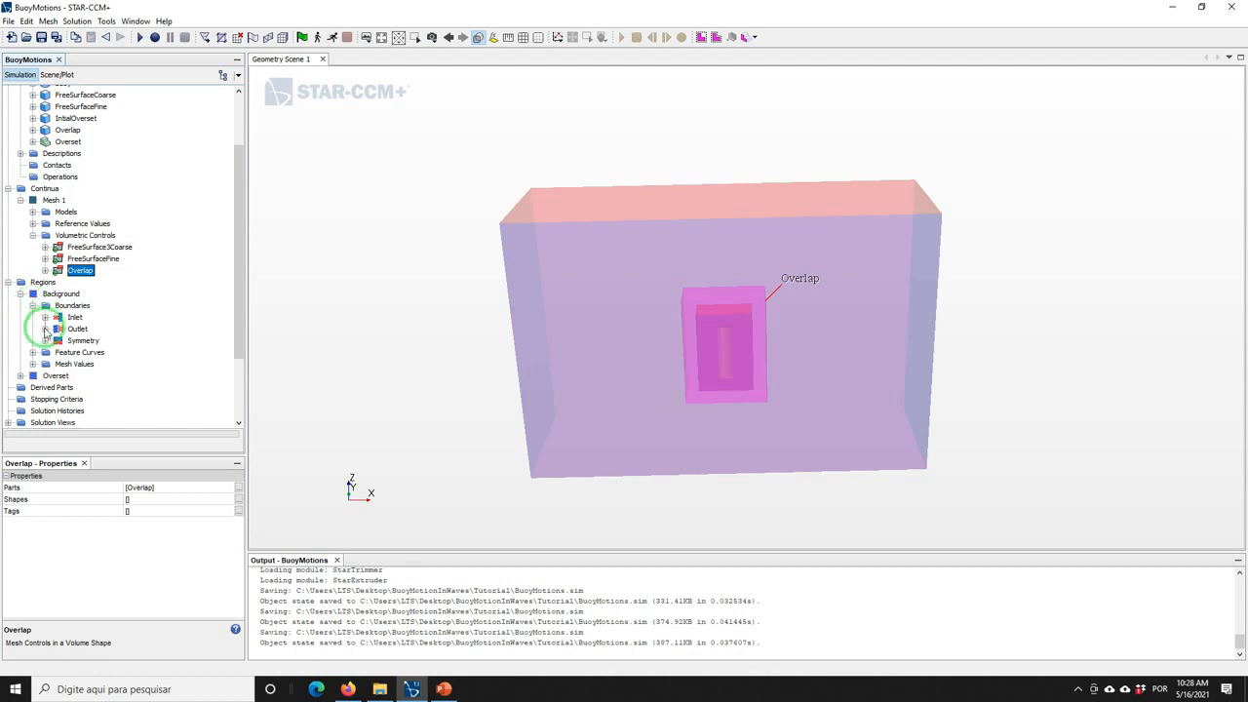
click(45, 329)
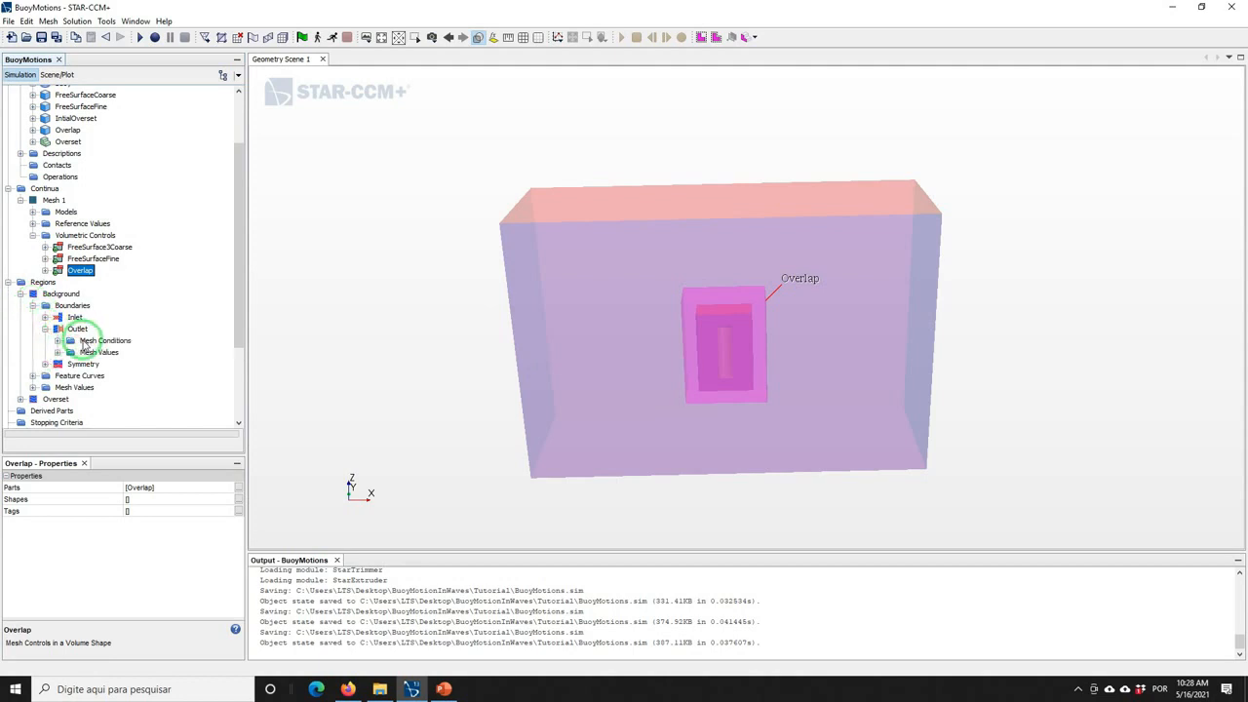
click(58, 341)
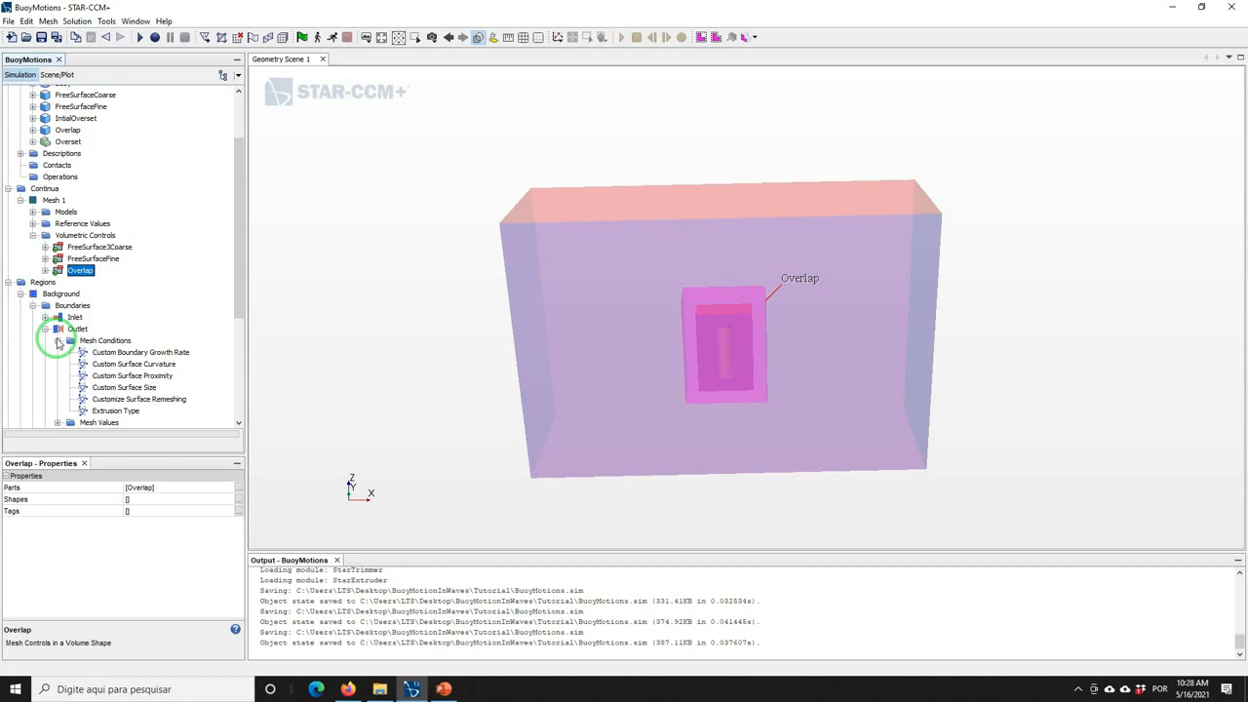
click(103, 411)
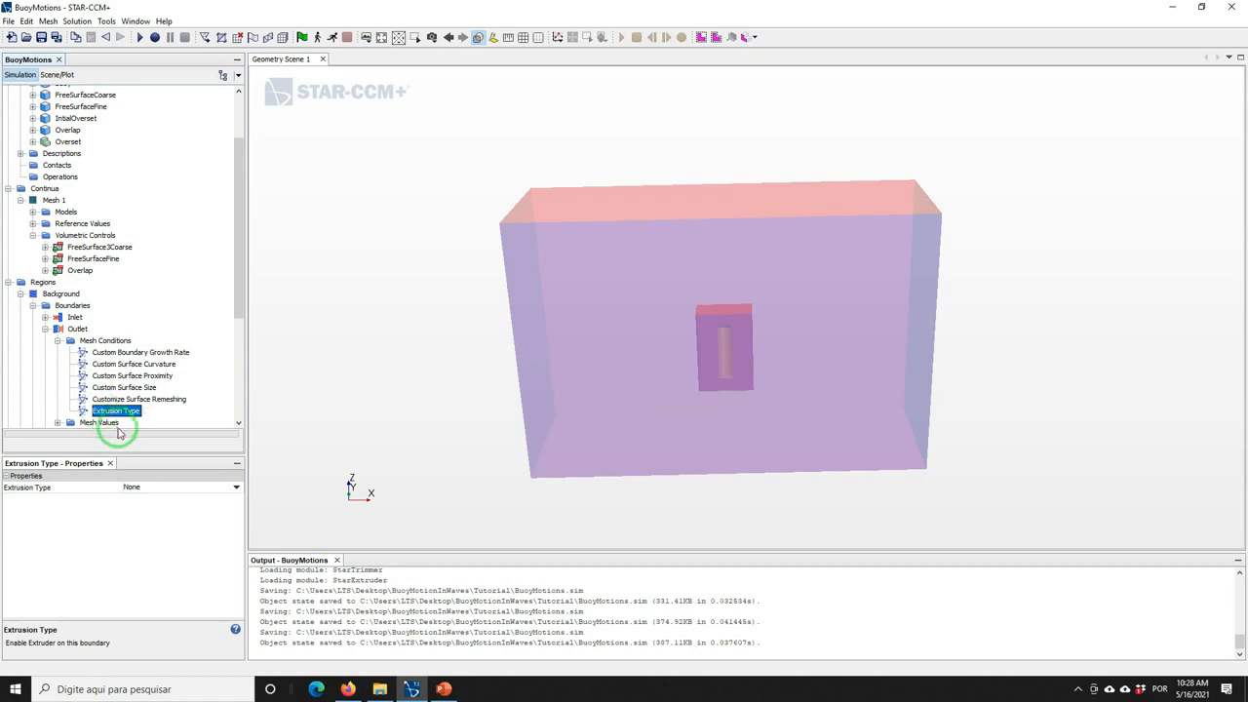
click(131, 487)
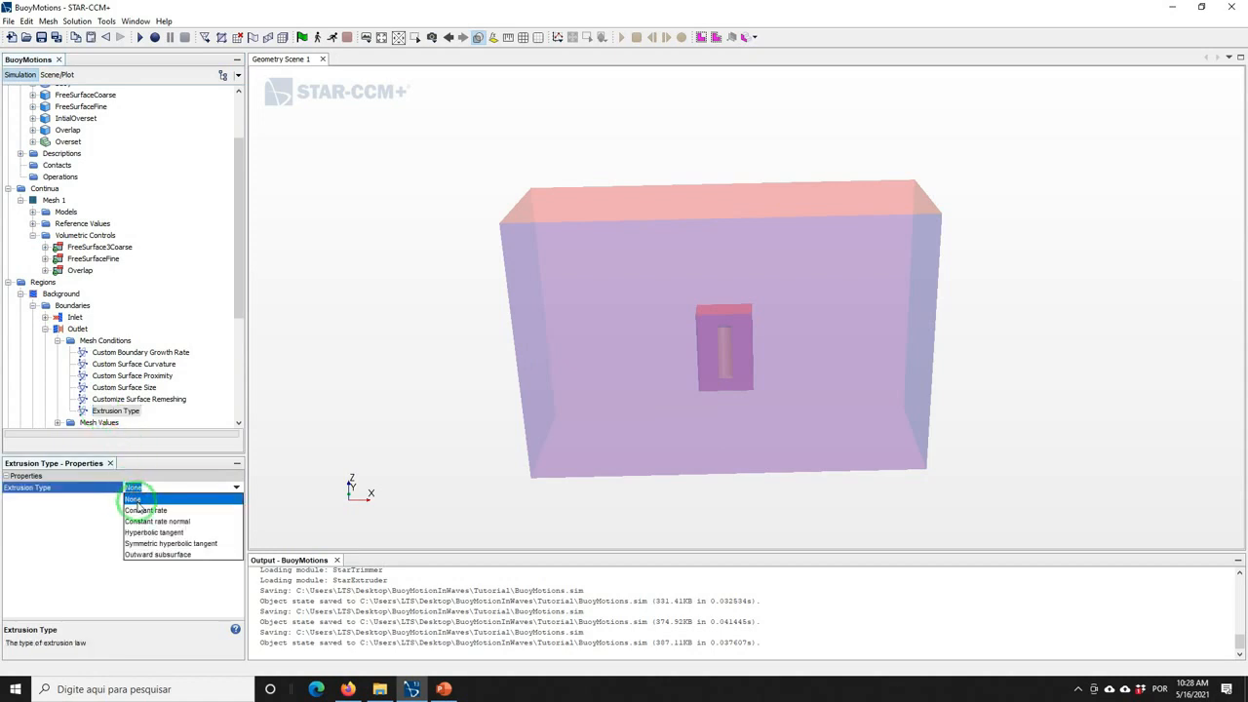
click(181, 532)
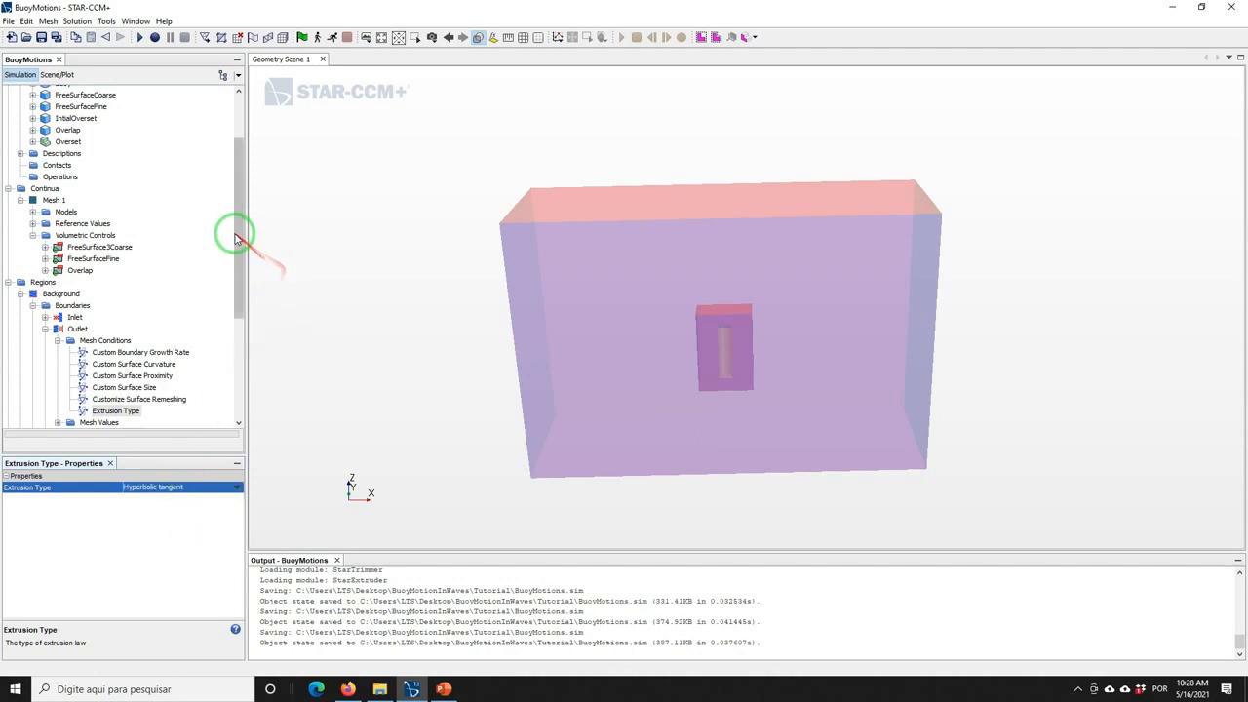
Set the extrusion direction magnitude in the Outlet boundary's mesh values to [10.0, 0.0, 0.0] m
drag(237, 237, 161, 329)
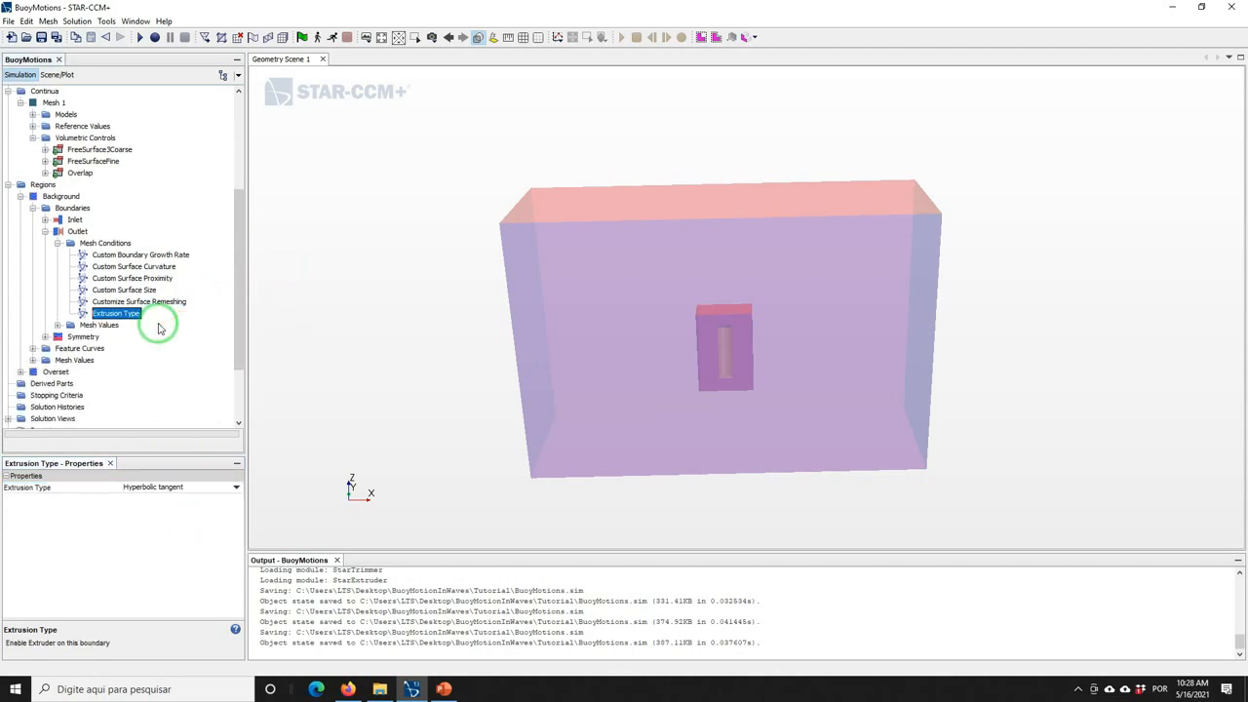
click(58, 325)
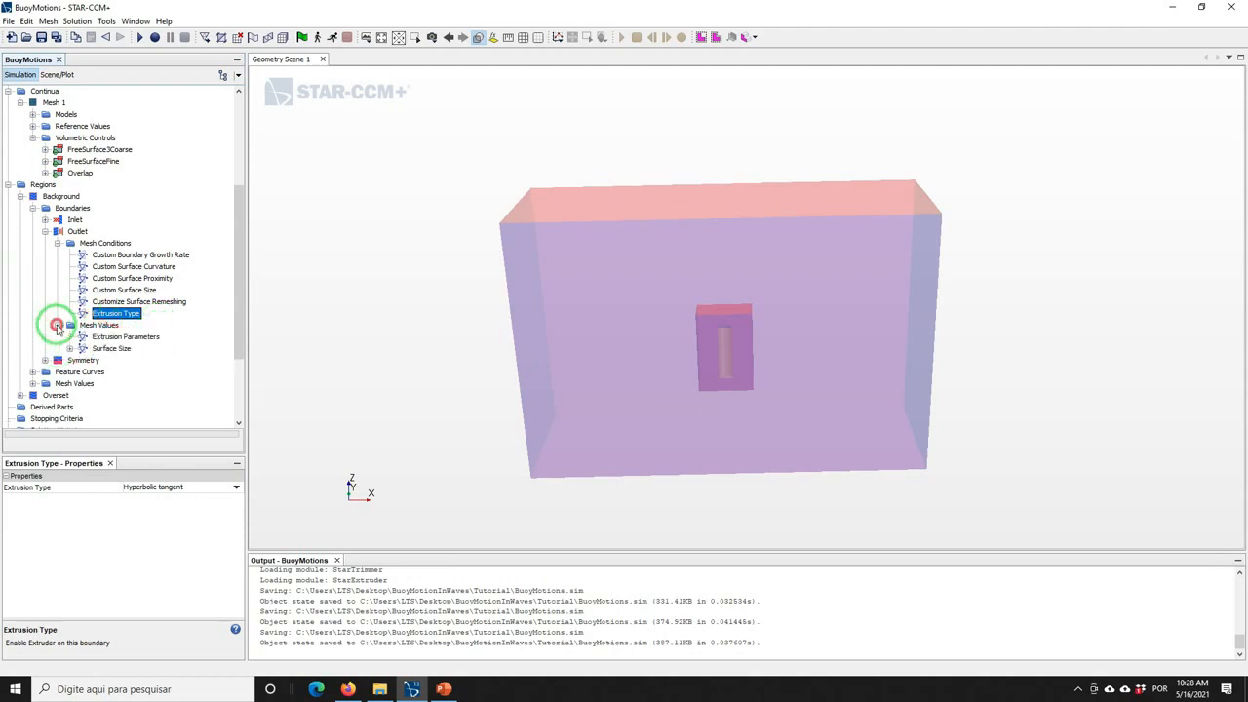
click(123, 337)
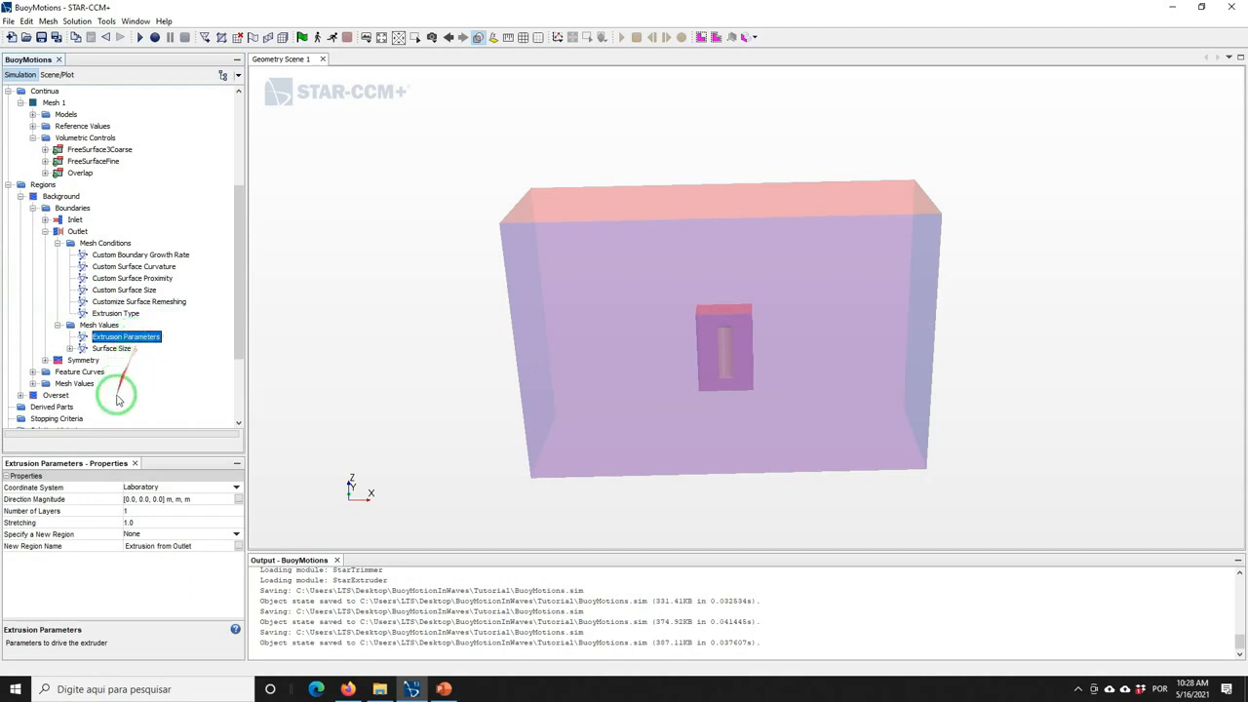
click(136, 502)
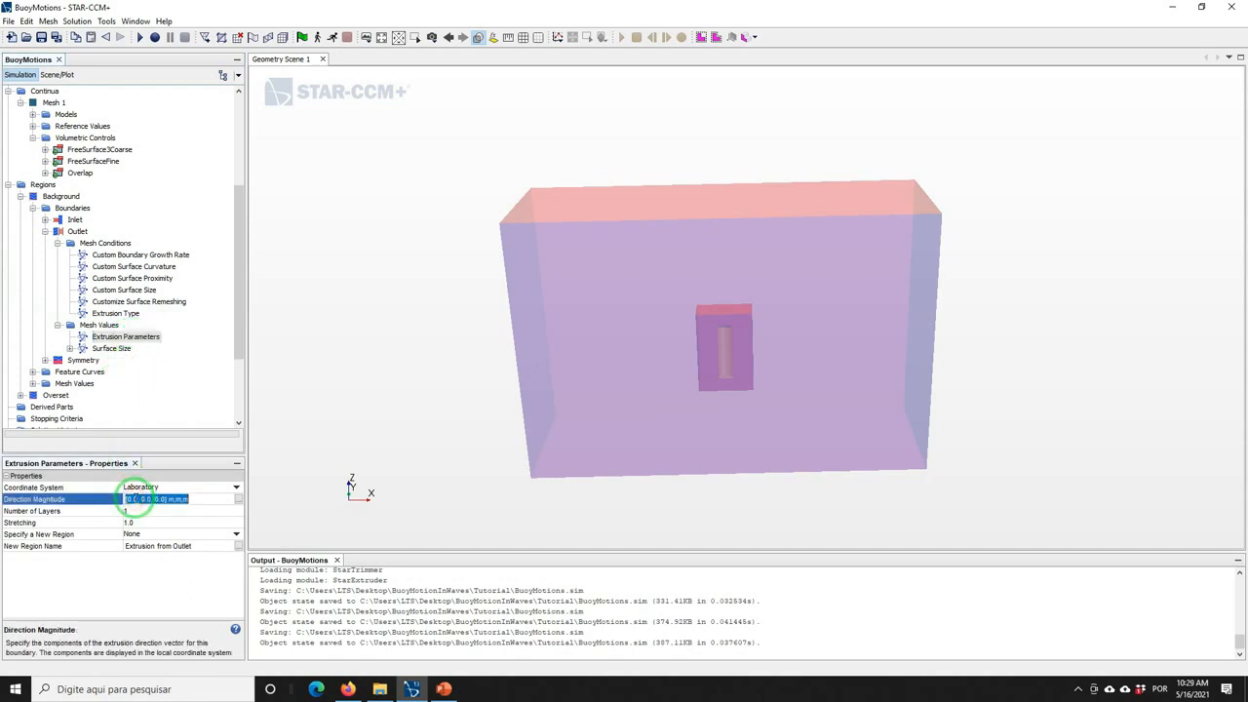
text(10.0)
text(, )
text(0.0)
text(, 0)
key(Return)
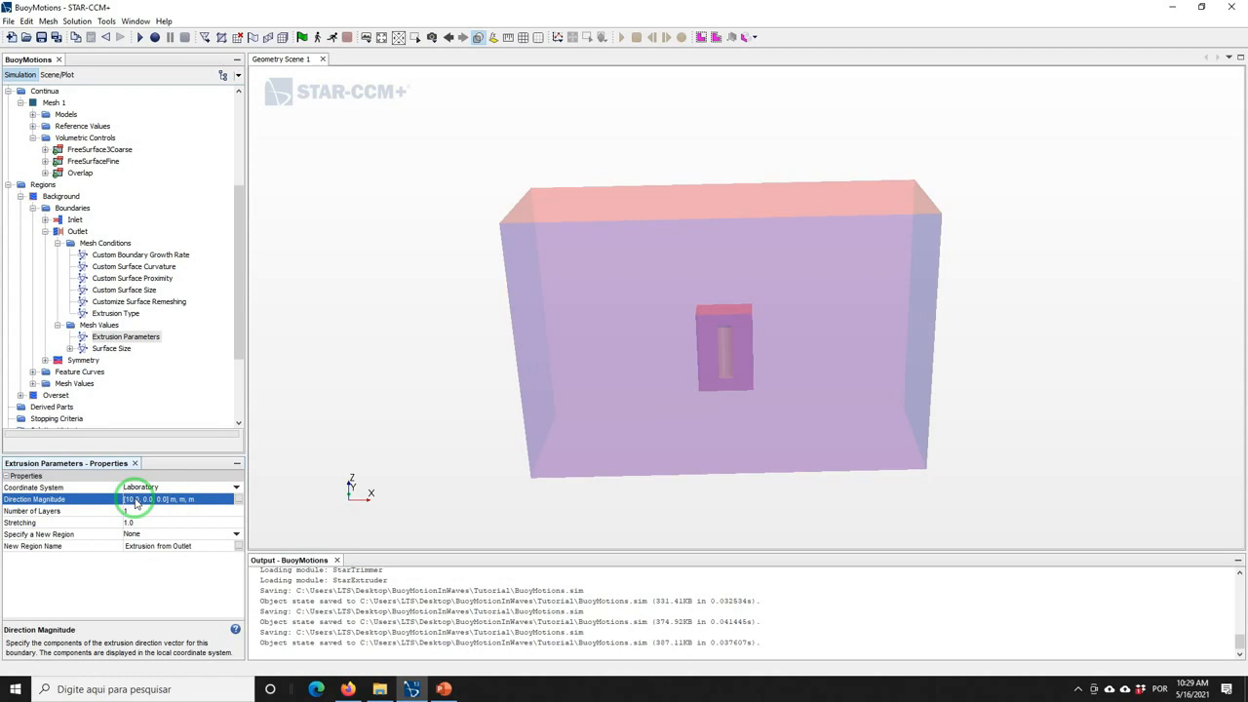
Set the Outlet boundary's extrusion to 15 layers with a stretching of 1.4
click(130, 511)
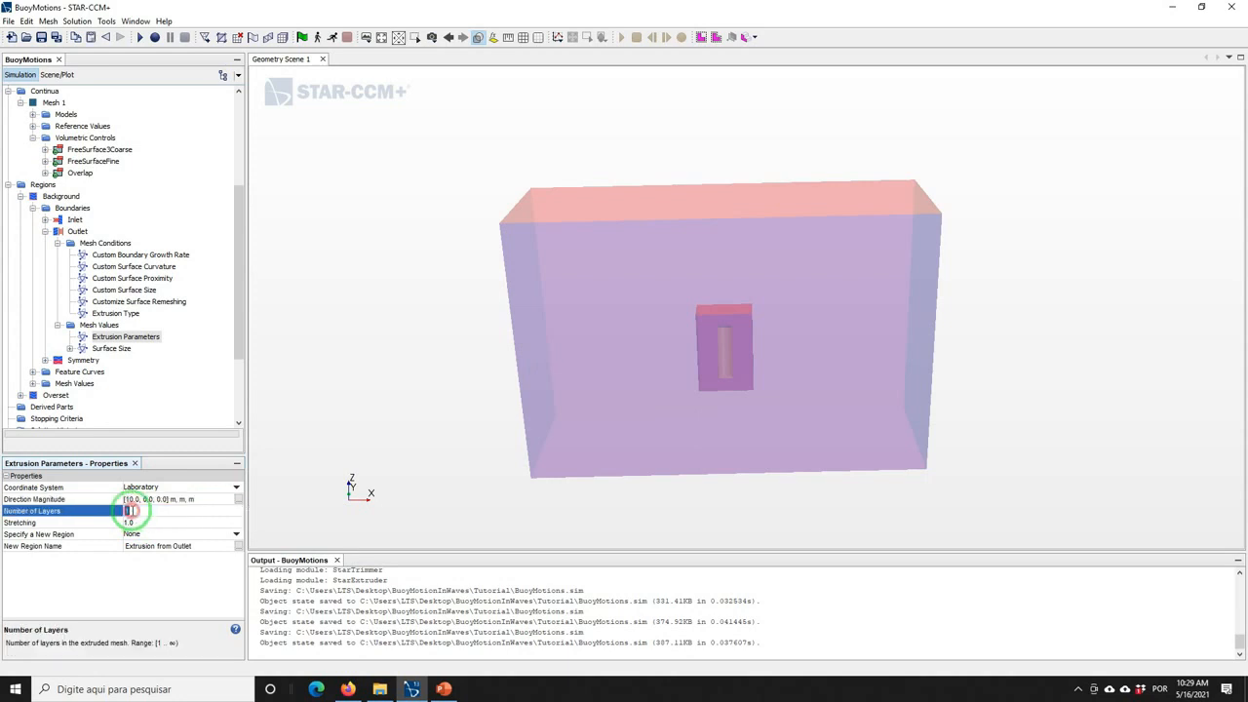
text(15)
key(Return)
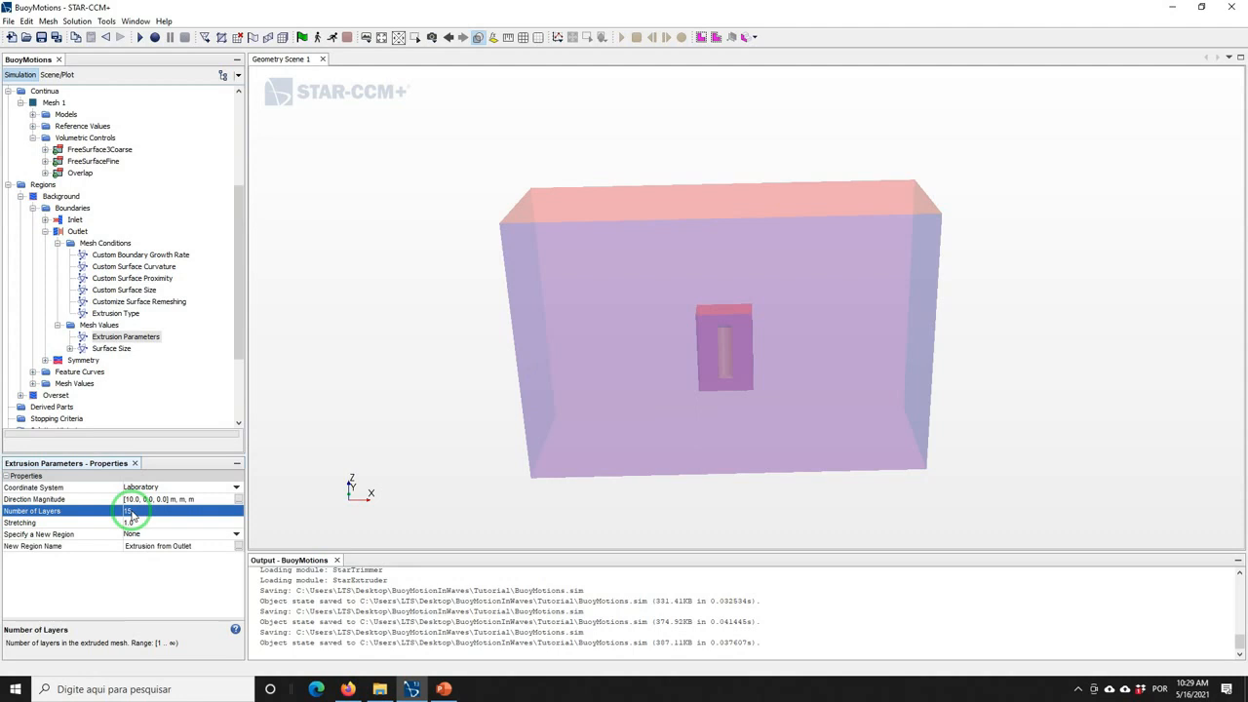
click(134, 522)
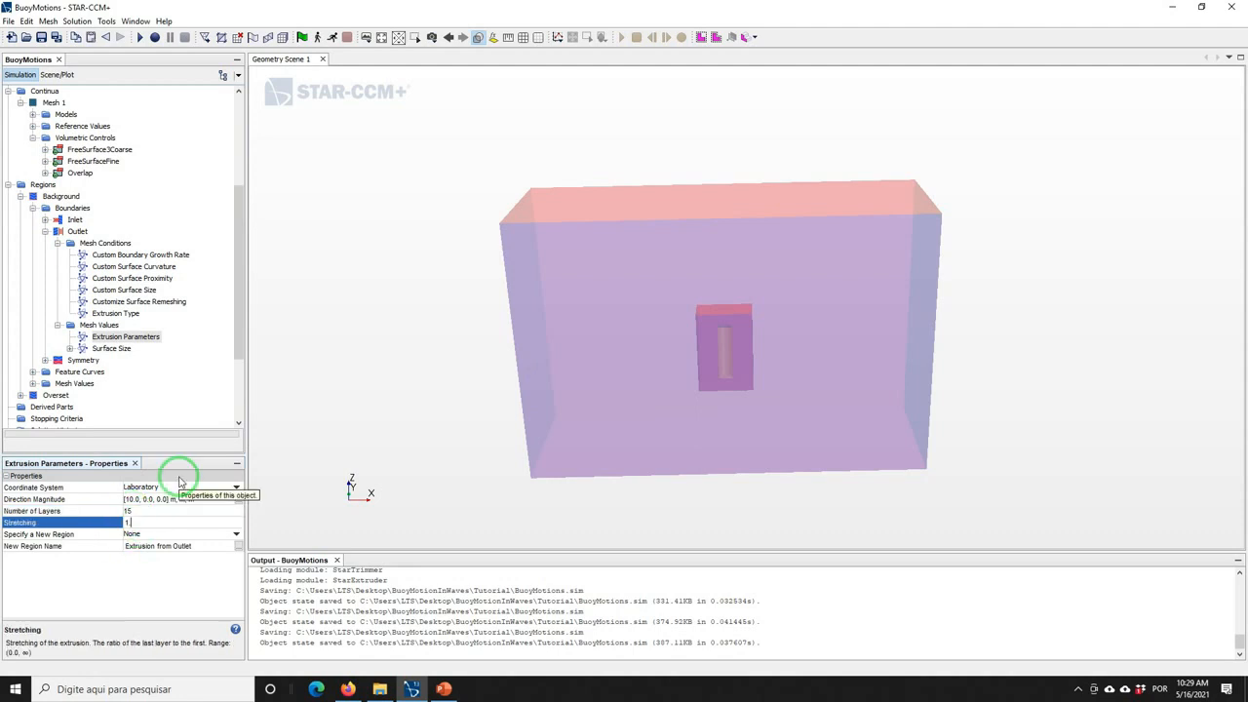
text(.4)
key(Return)
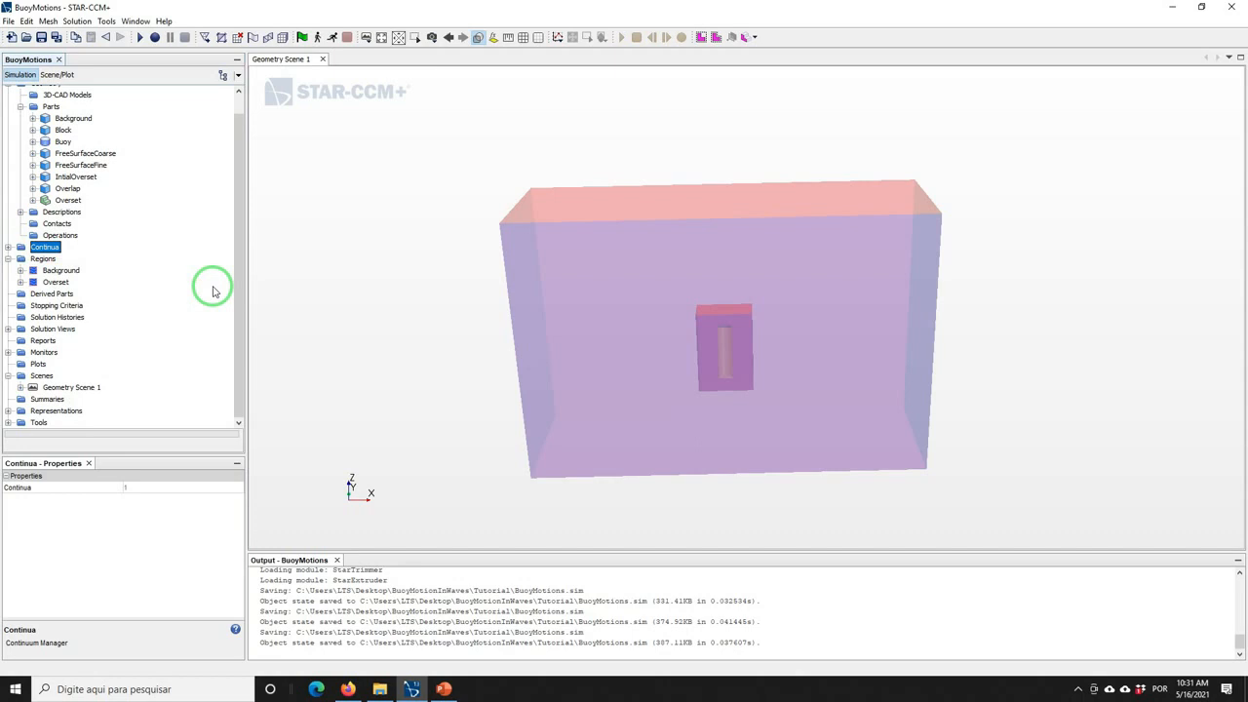
Create a second mesh continuum and assign it to the Overset region
click(9, 247)
right_click(46, 251)
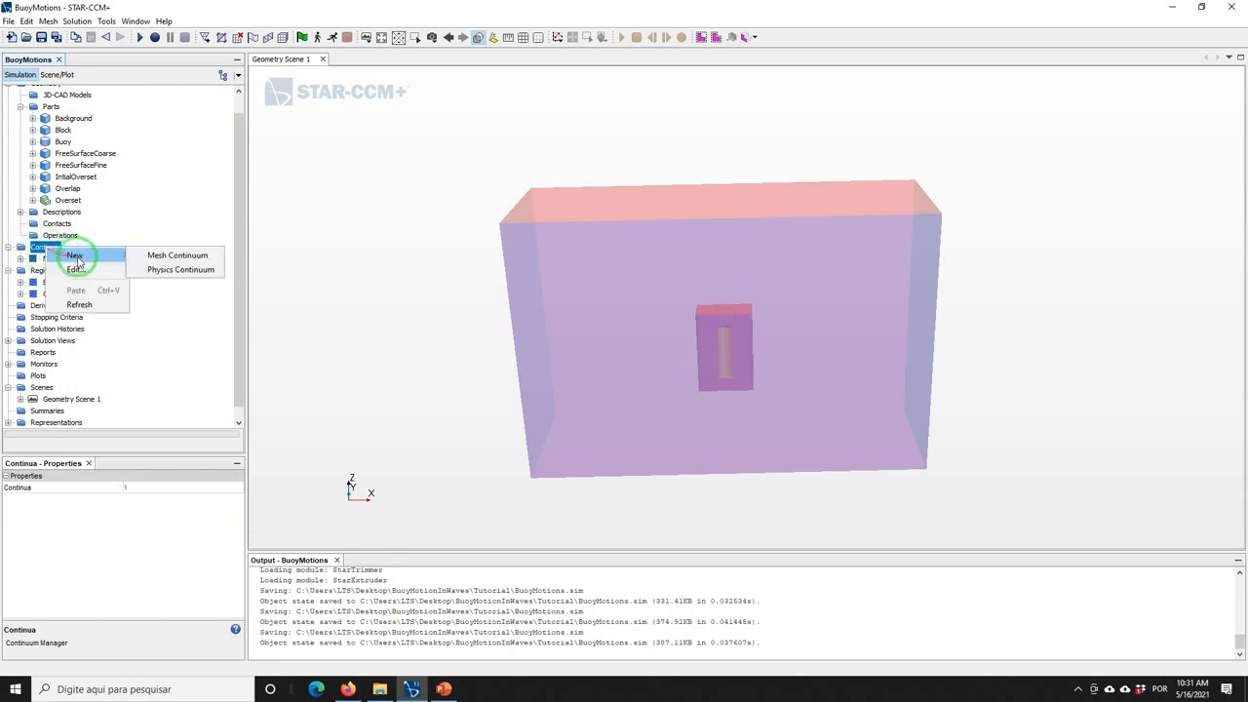
click(157, 255)
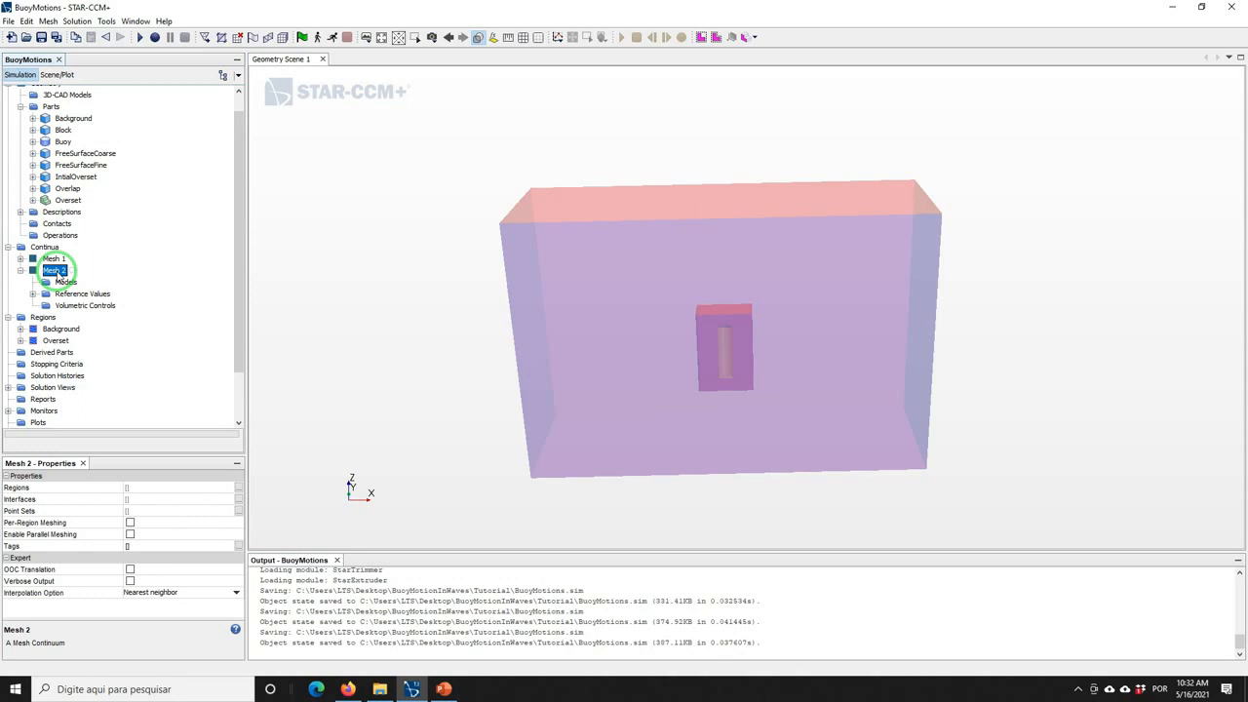
click(53, 340)
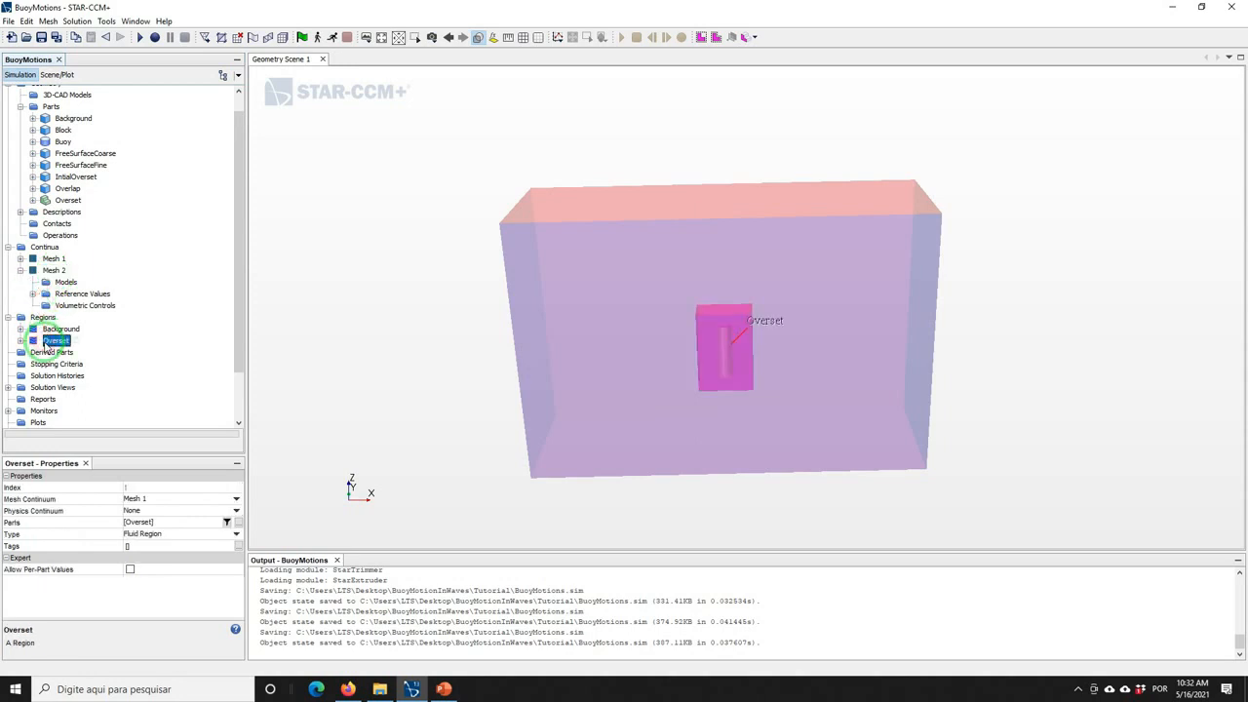
click(136, 499)
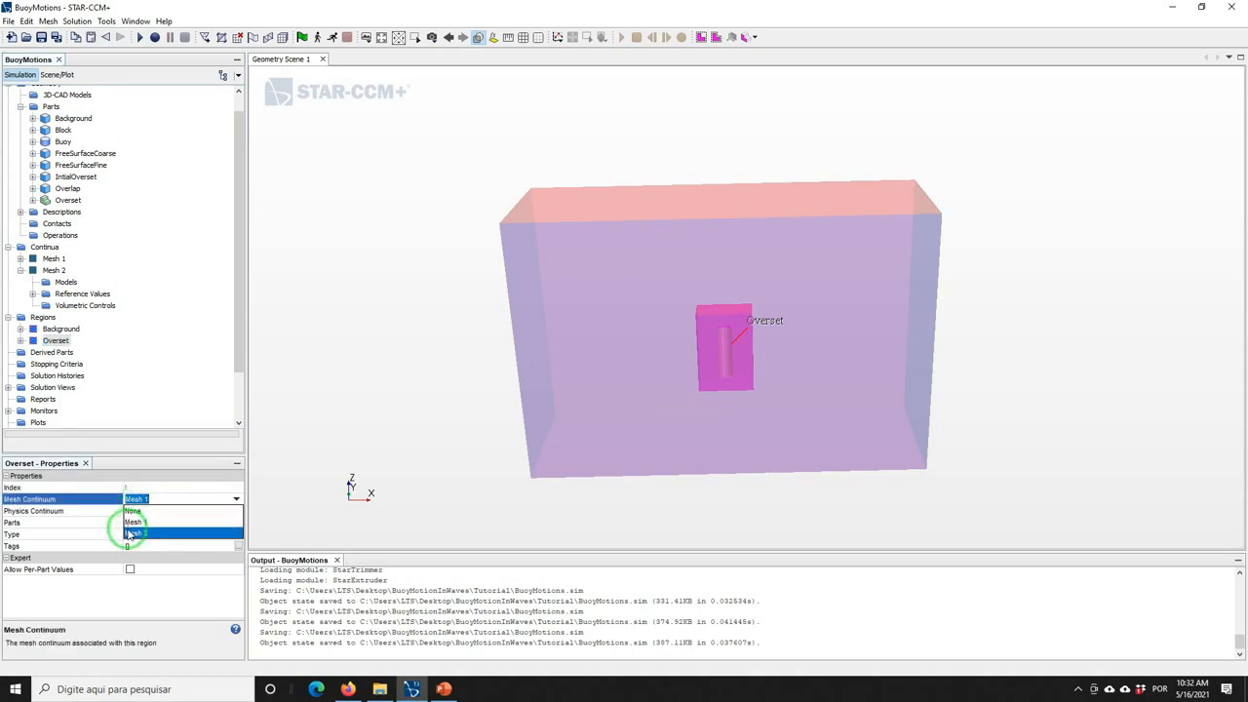
click(129, 521)
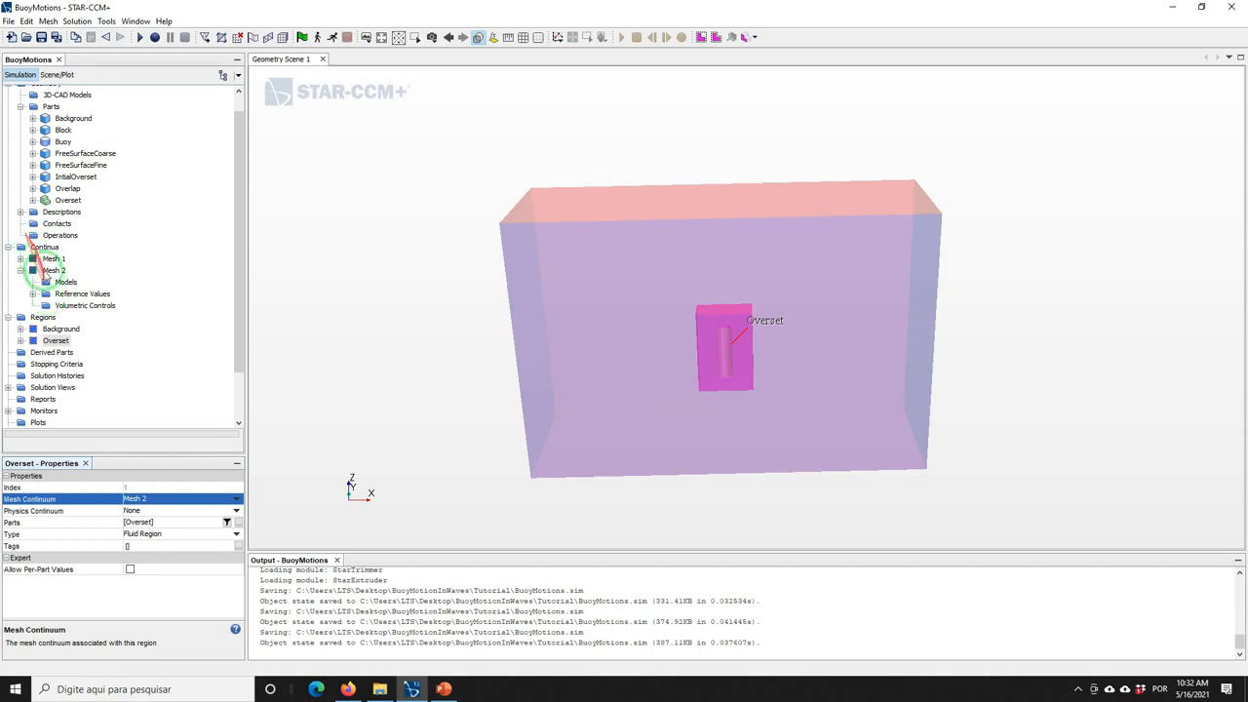
Enable the Surface Remesher, Trimmer and Prism Layer Mesher models for the Mesh 2 continuum
right_click(60, 282)
click(88, 292)
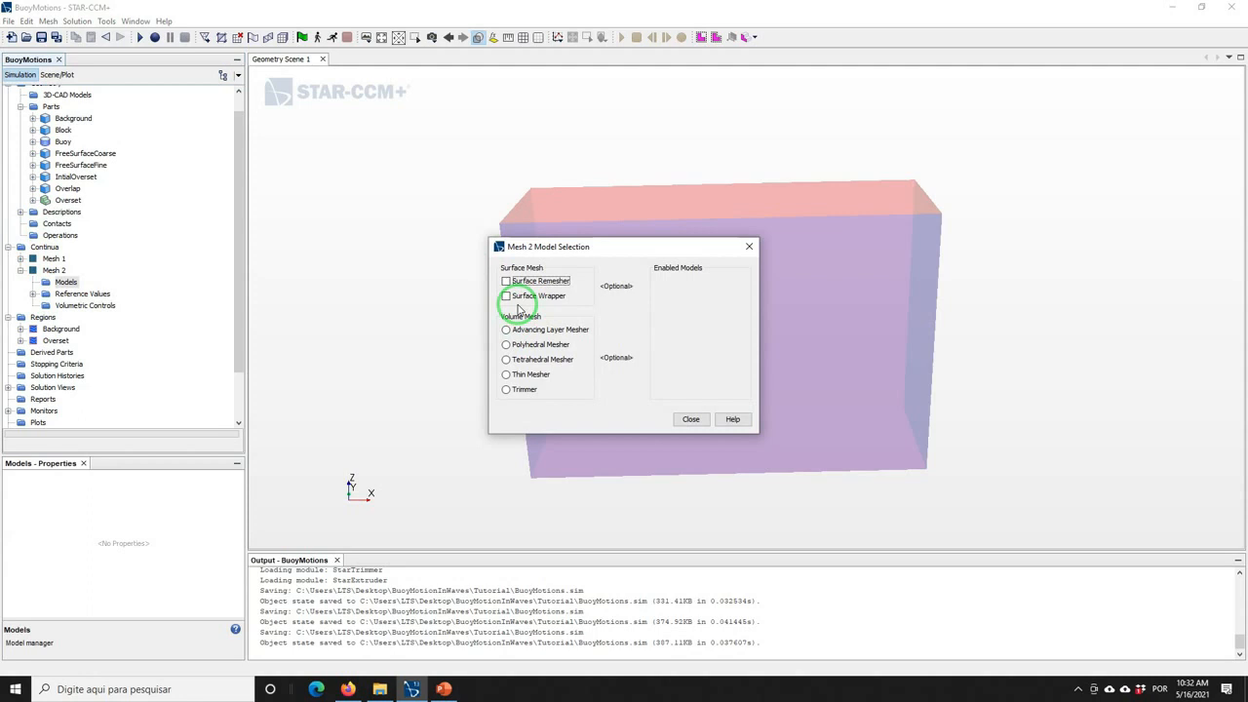
click(514, 280)
click(505, 379)
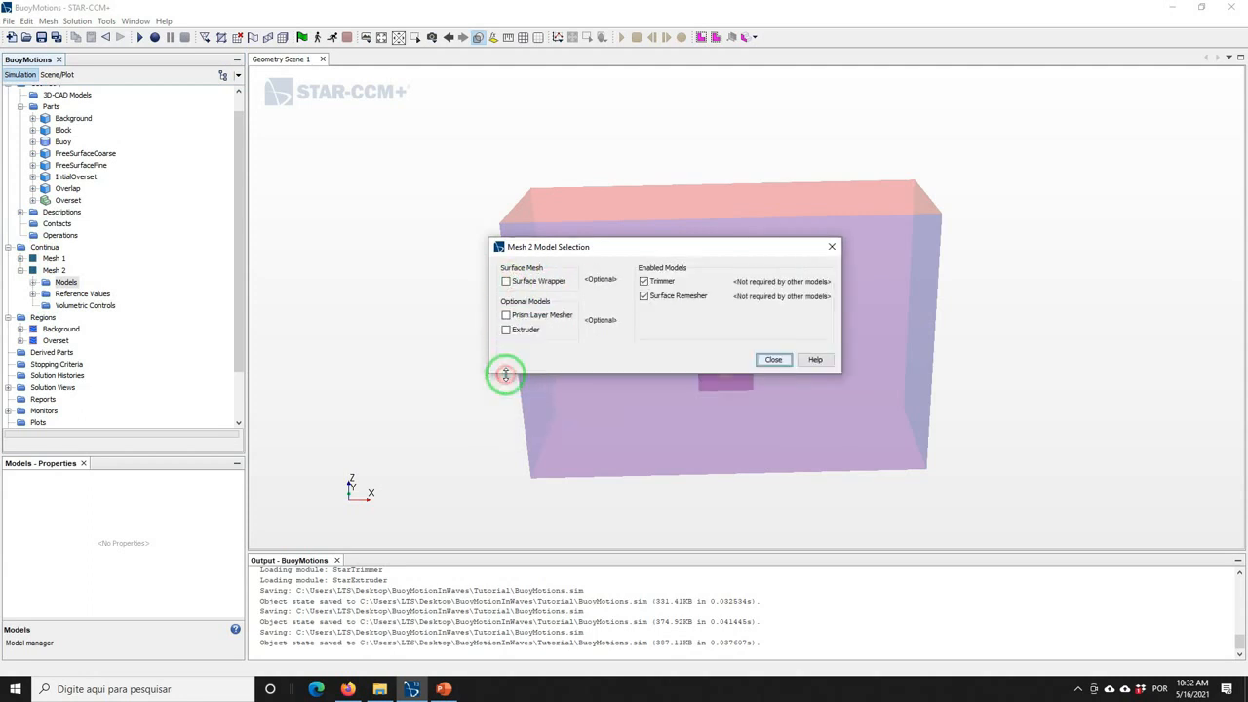
click(508, 316)
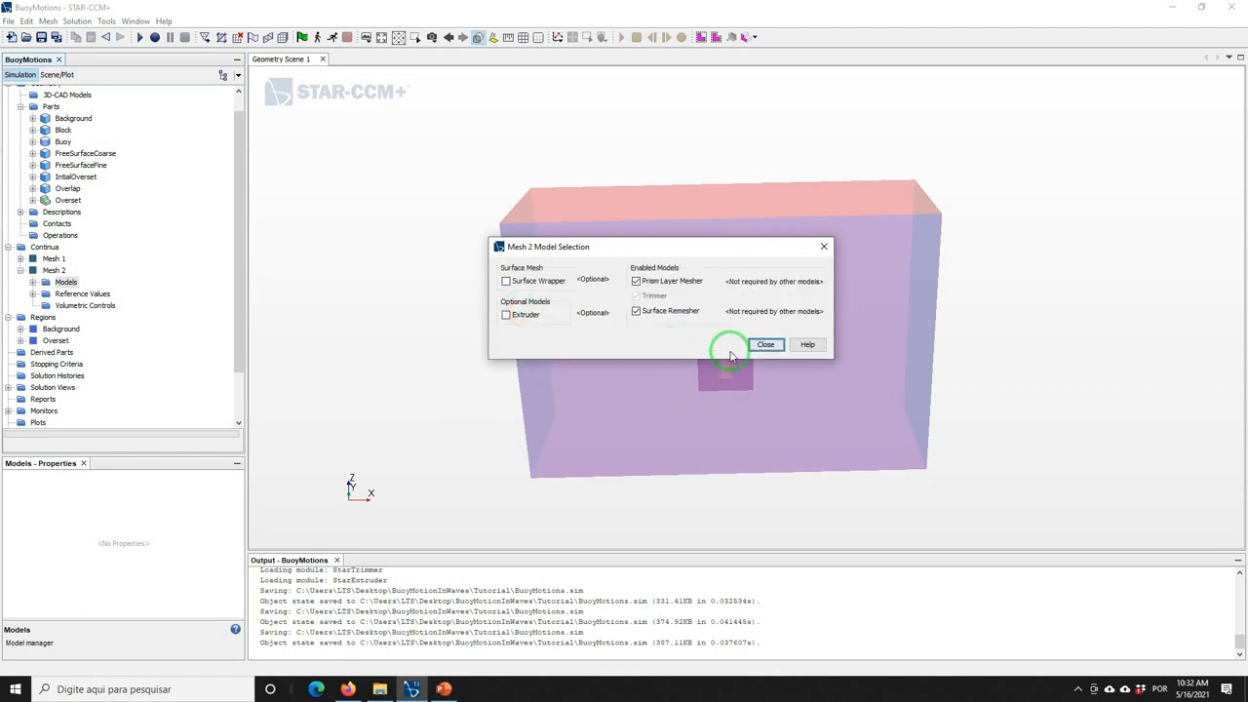
click(766, 346)
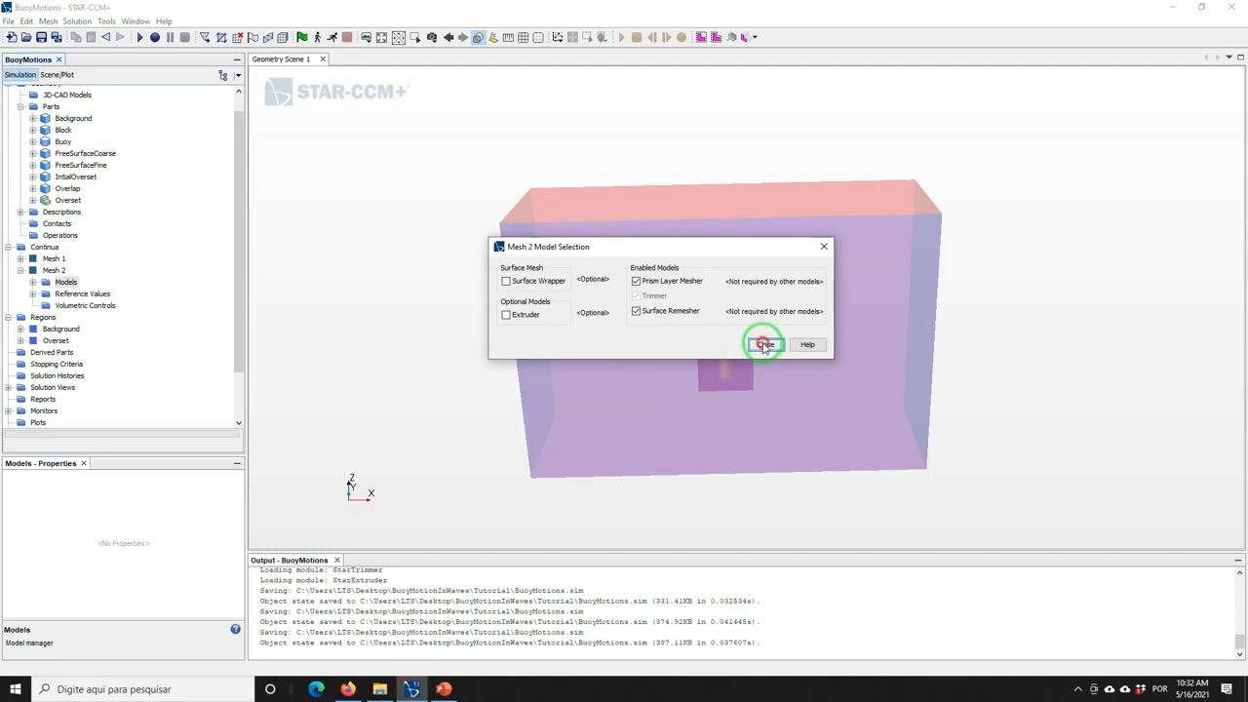
Set the maximum cell size in Mesh 2's reference values to 100 percent of base
click(32, 282)
click(80, 317)
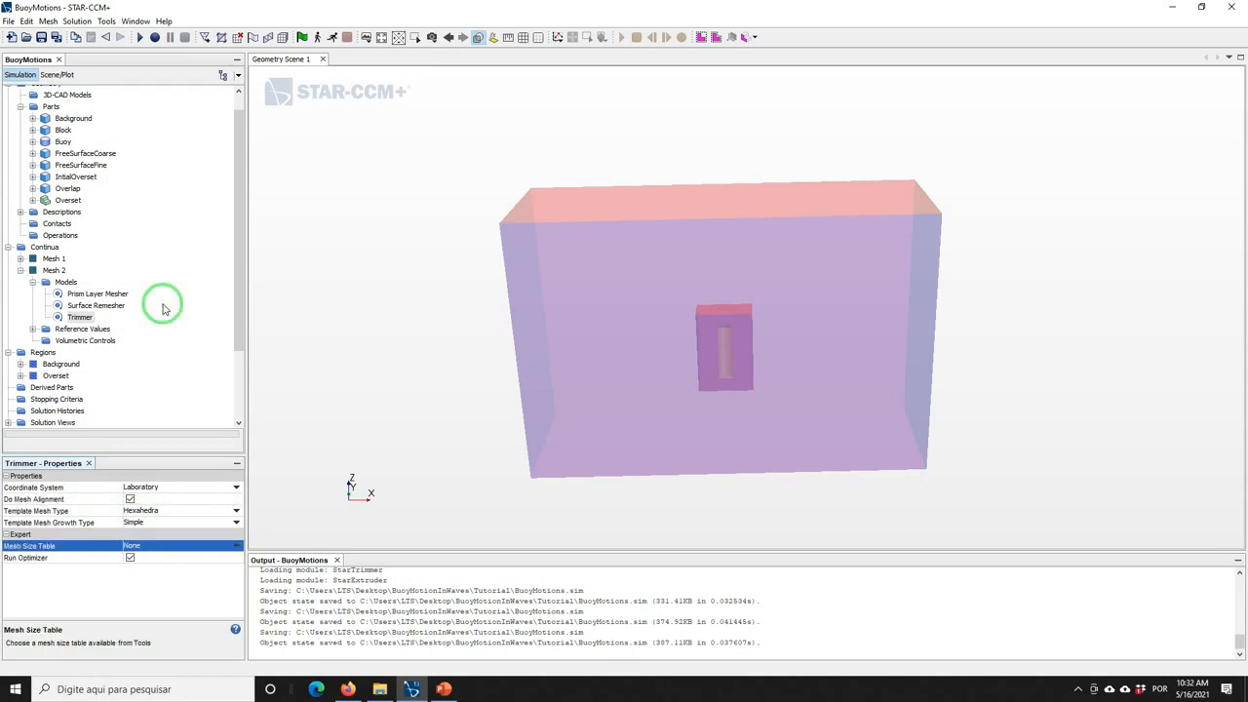
click(80, 317)
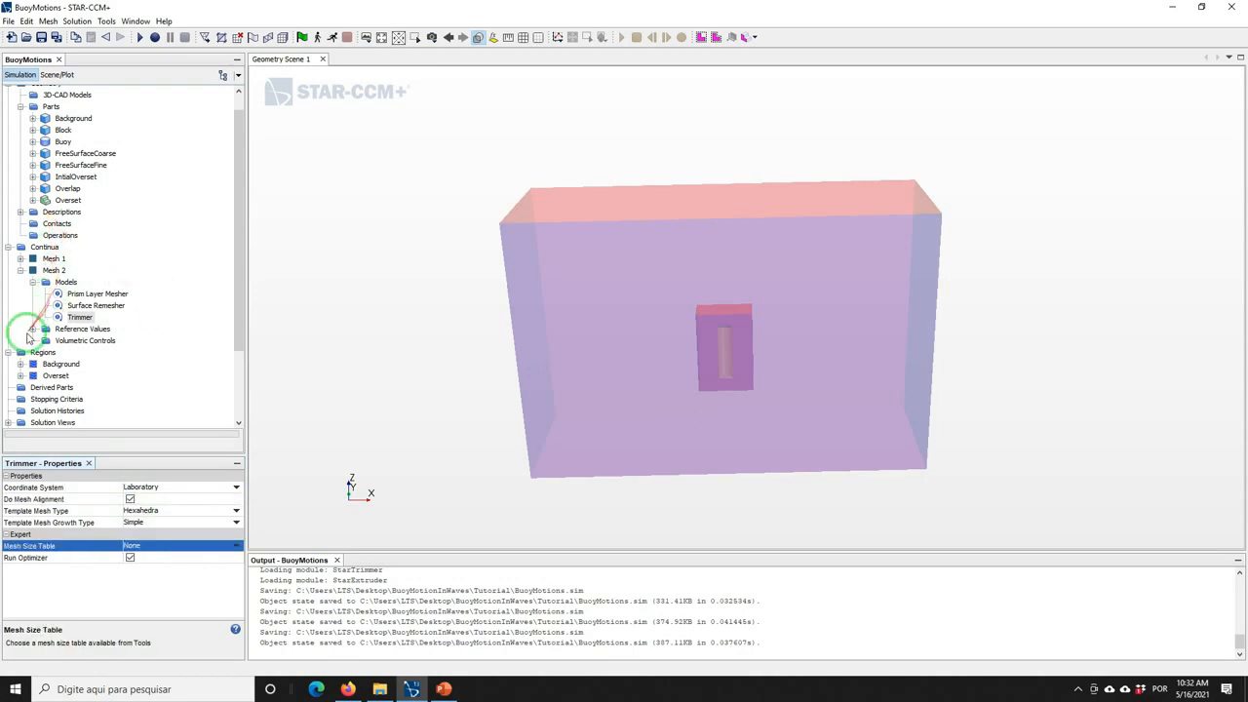
click(33, 329)
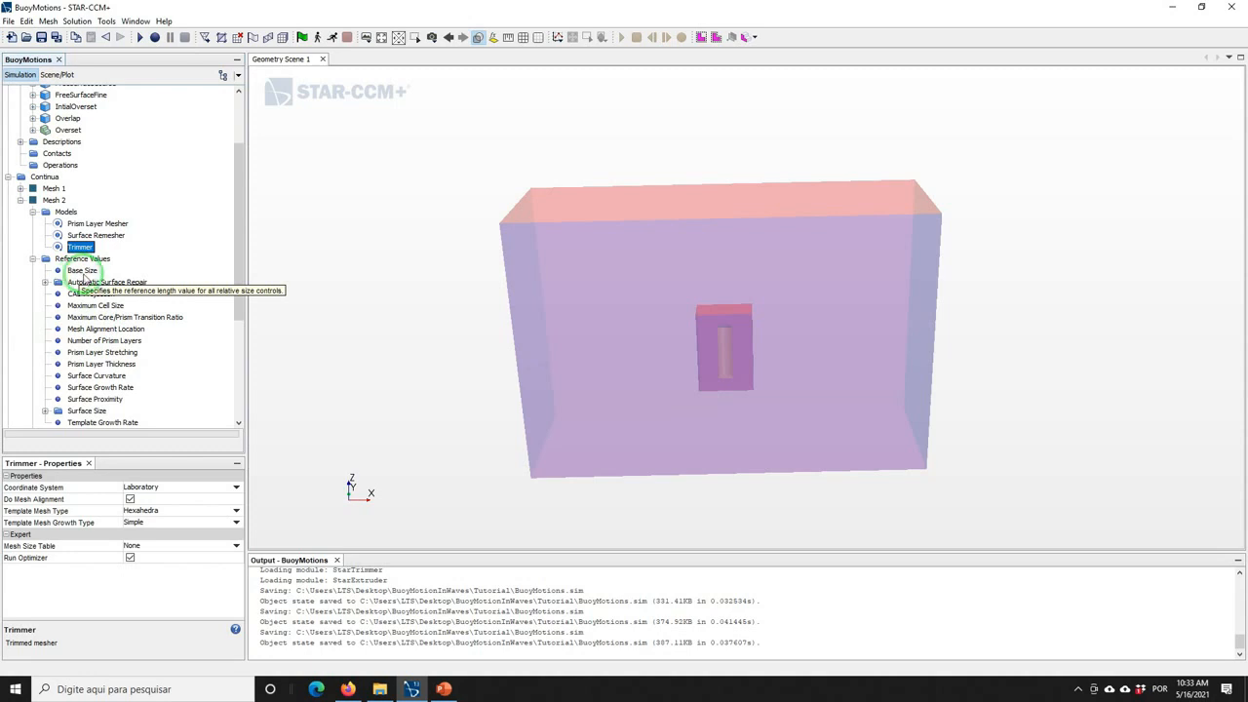
click(95, 306)
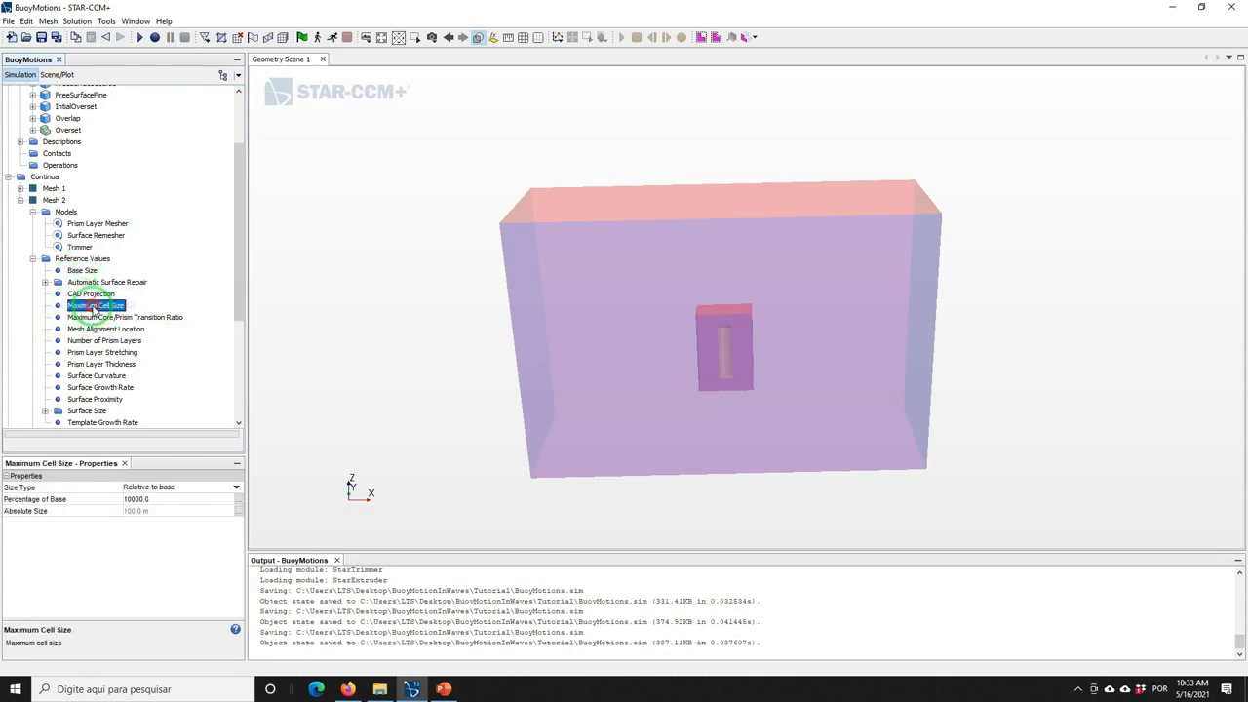
double_click(137, 499)
text(100)
key(Return)
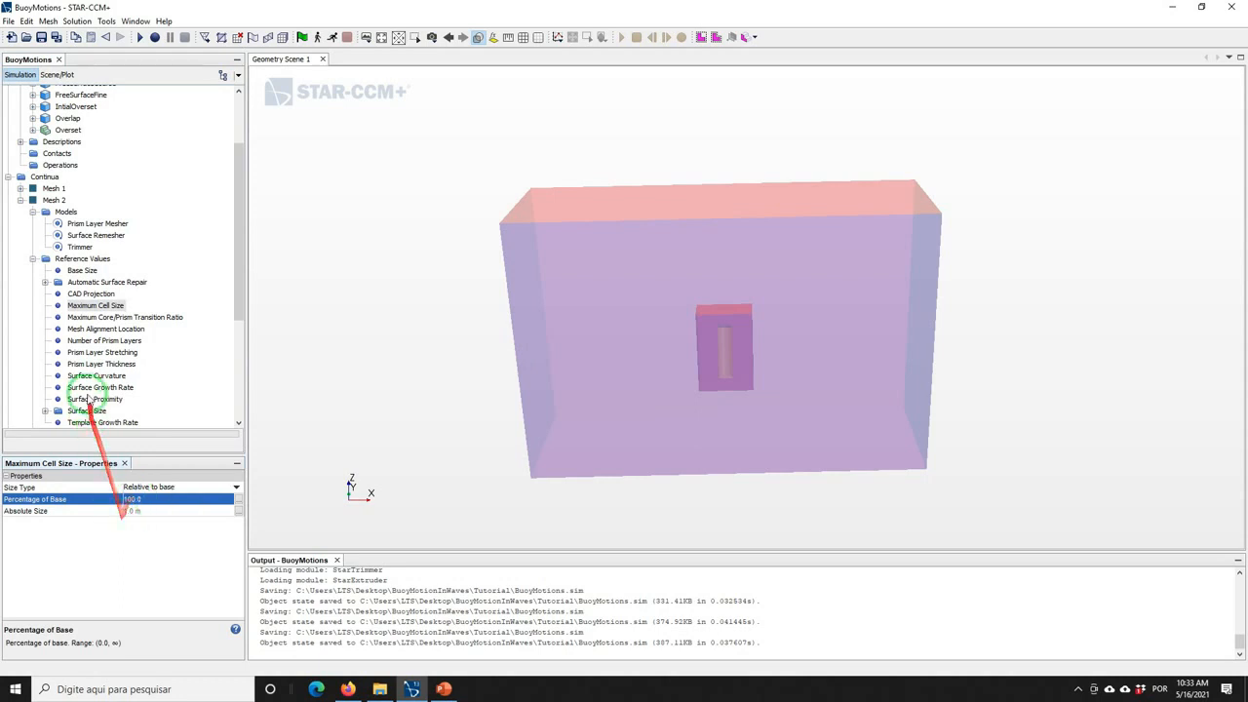
Set Mesh 2's prism layer stretching to 1.1
click(98, 329)
click(98, 341)
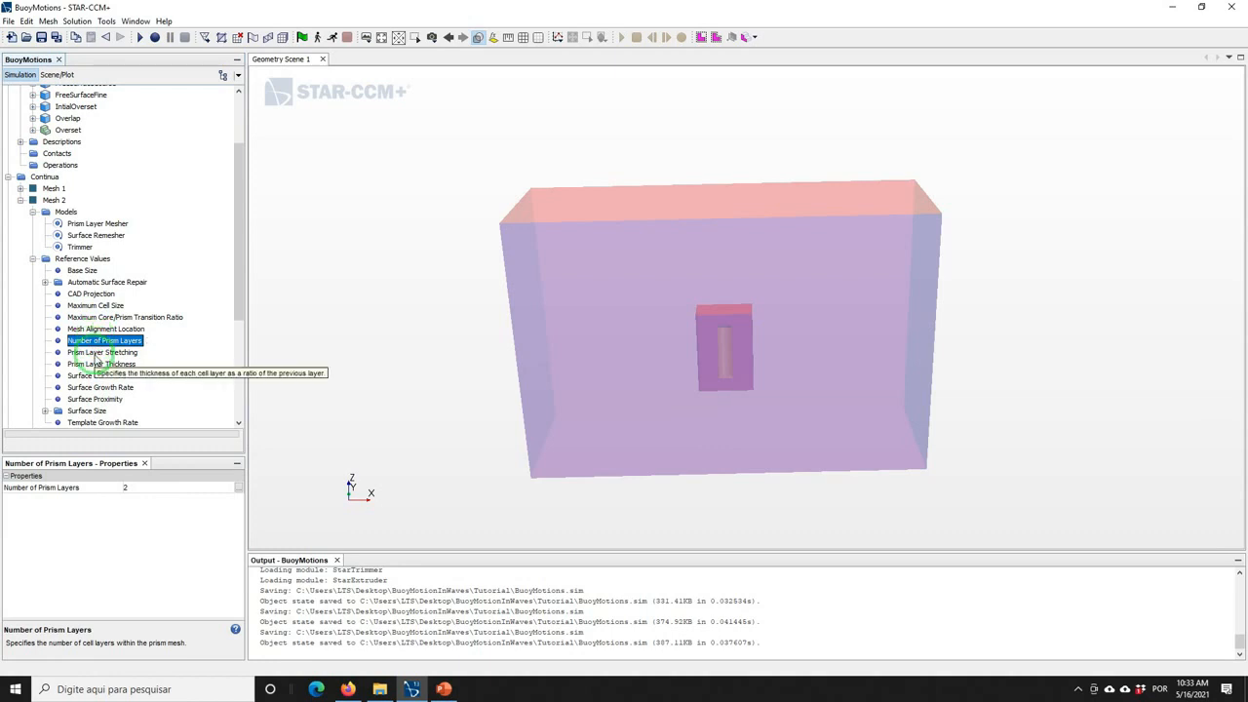
click(98, 353)
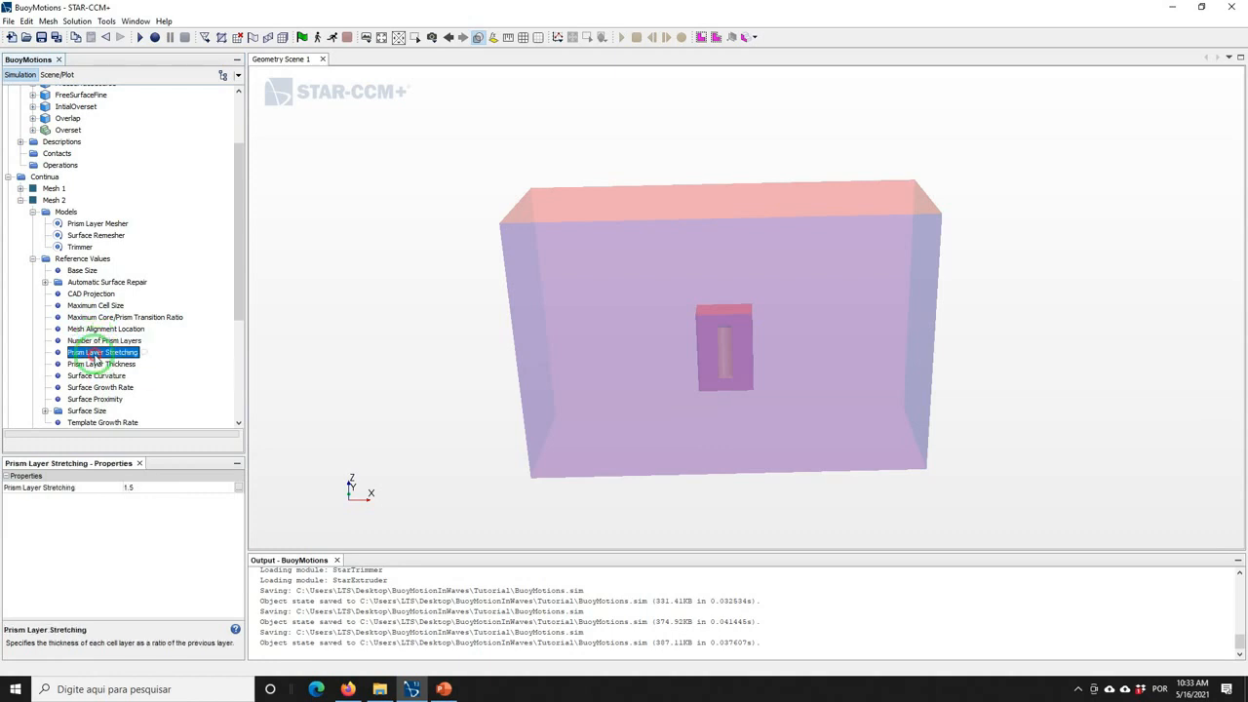
click(136, 486)
text(1.1)
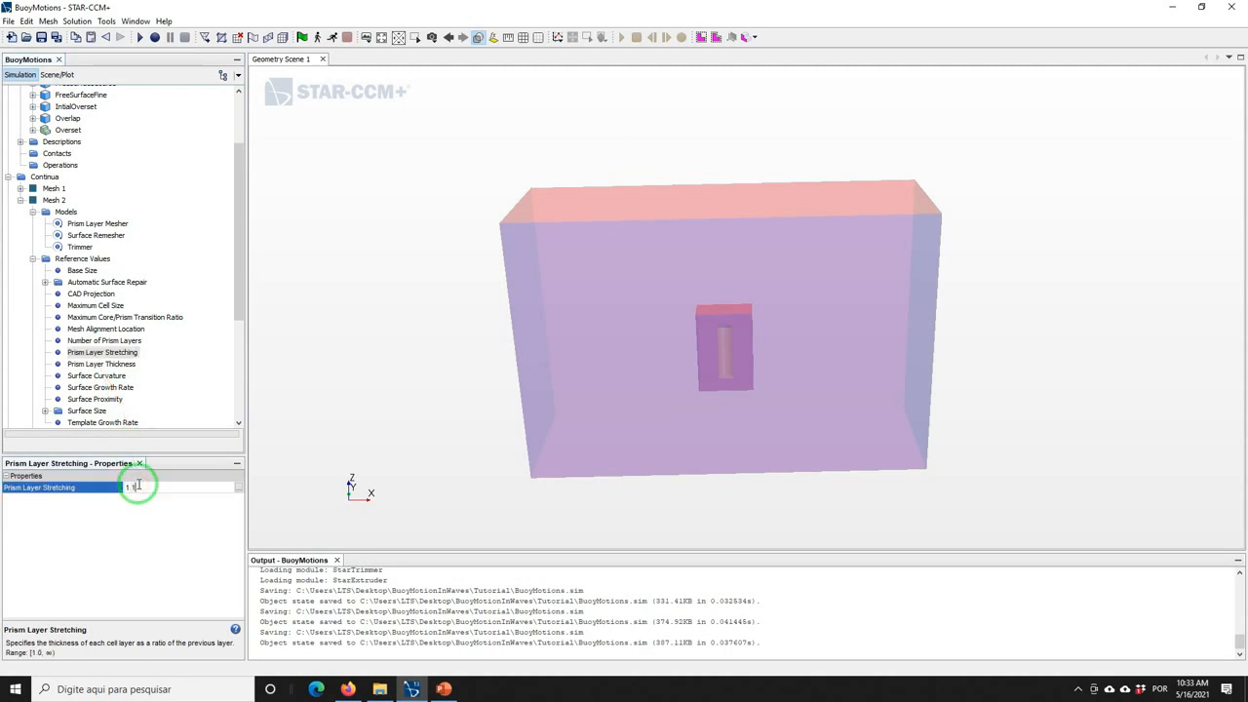
key(Return)
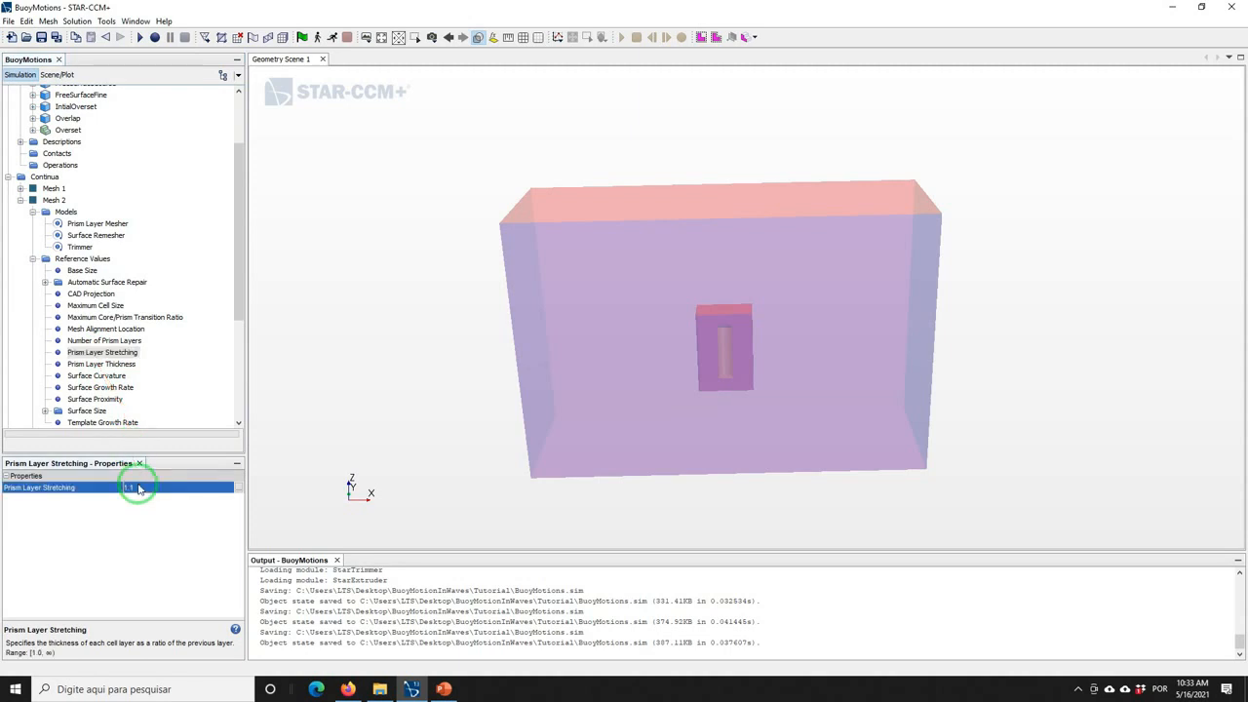
Switch Mesh 2's prism layer thickness to an absolute size and set it to 0.005 m
click(100, 363)
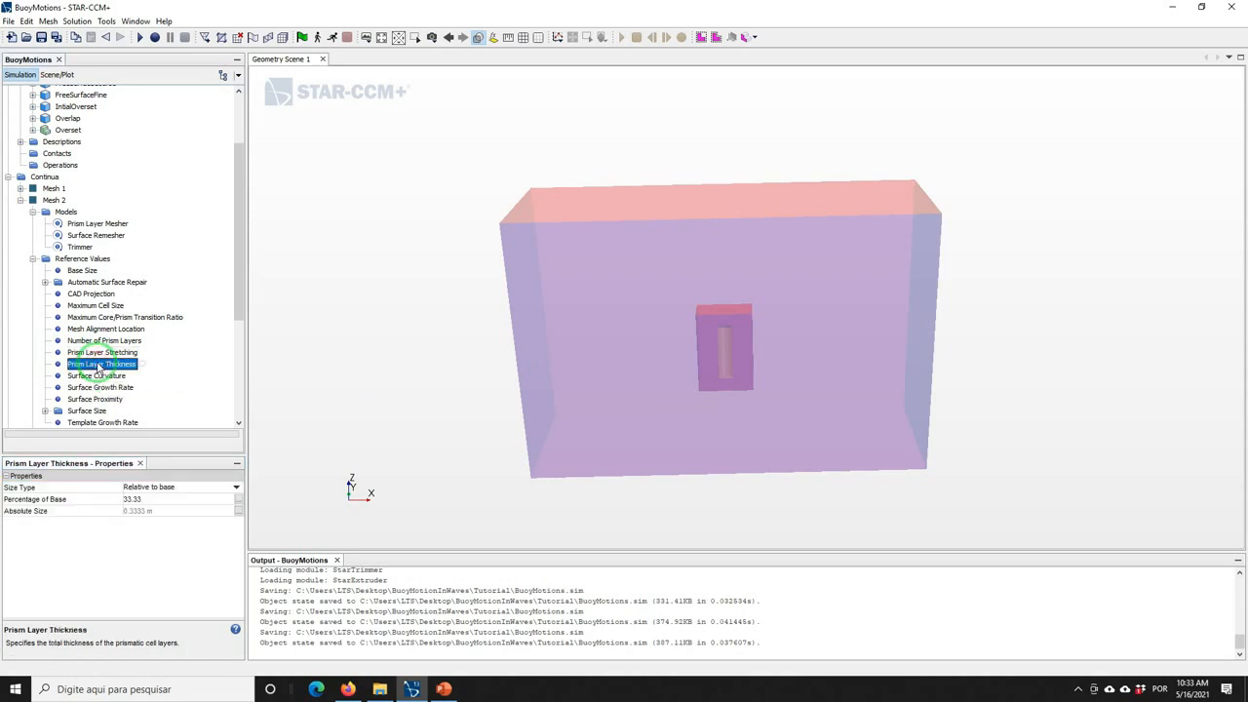
click(142, 487)
click(138, 510)
click(140, 511)
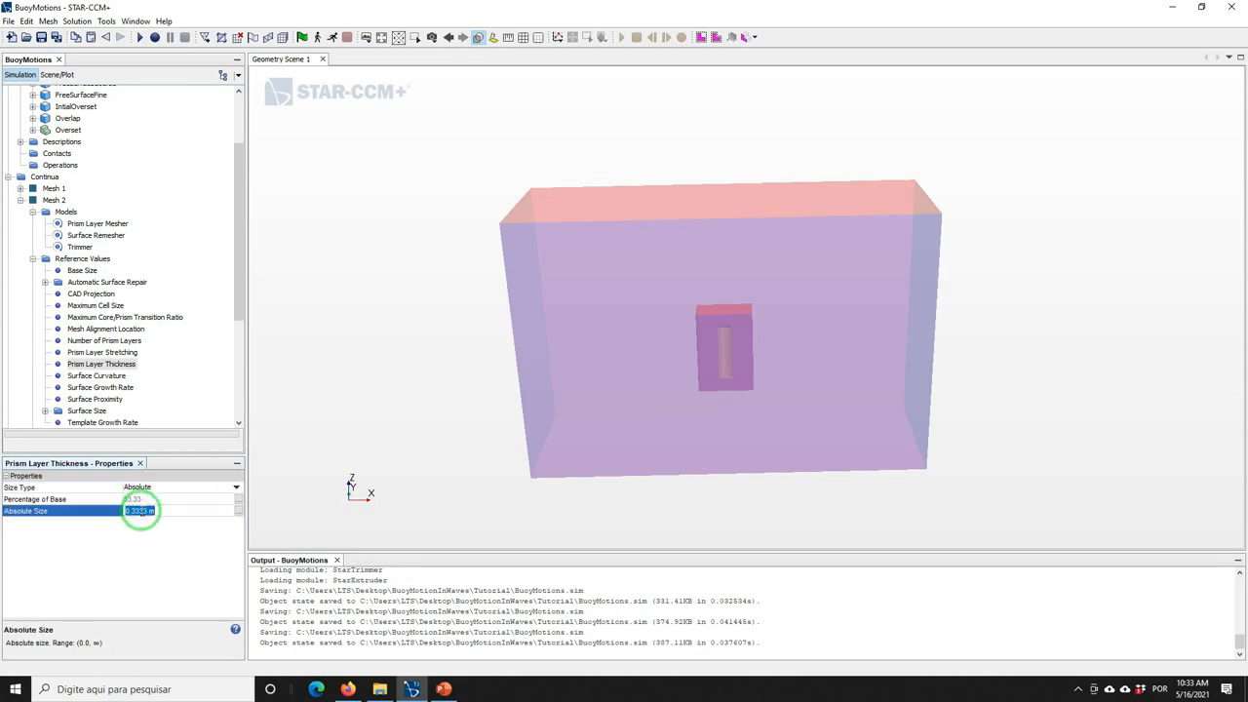
text(0.005)
key(Return)
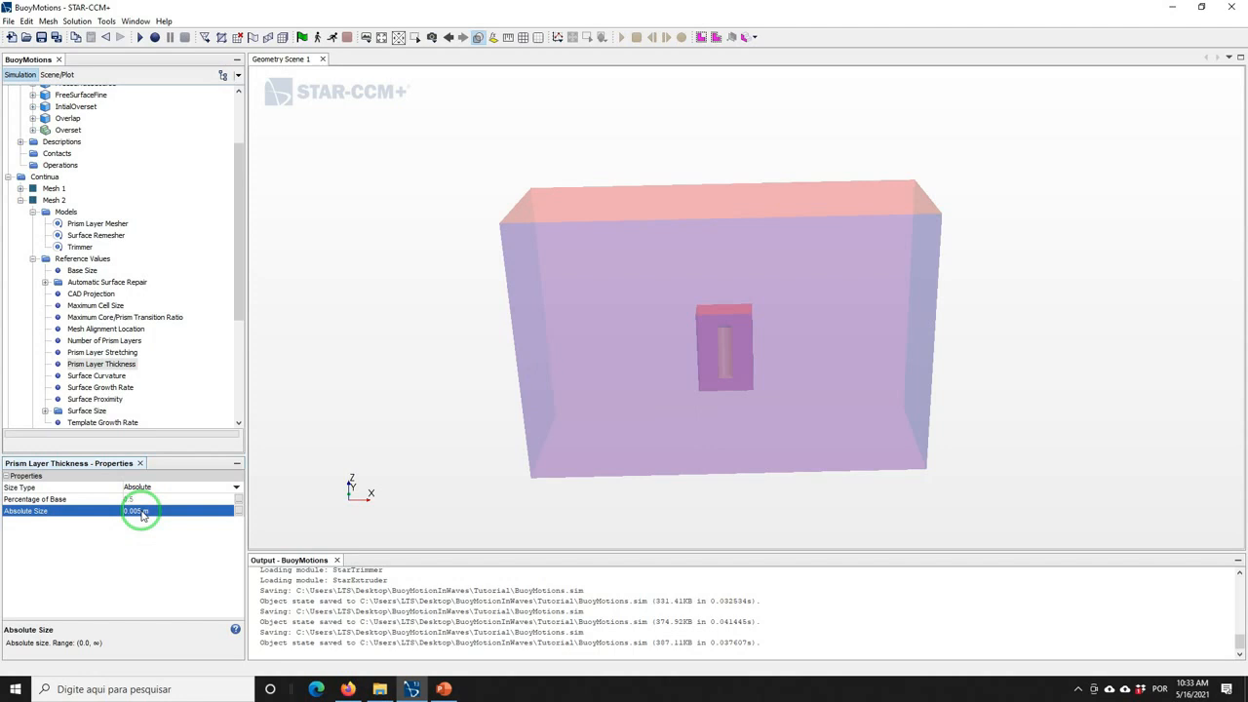
Set both the relative minimum and relative target surface sizes of Mesh 2 to 10 percent of base
click(44, 411)
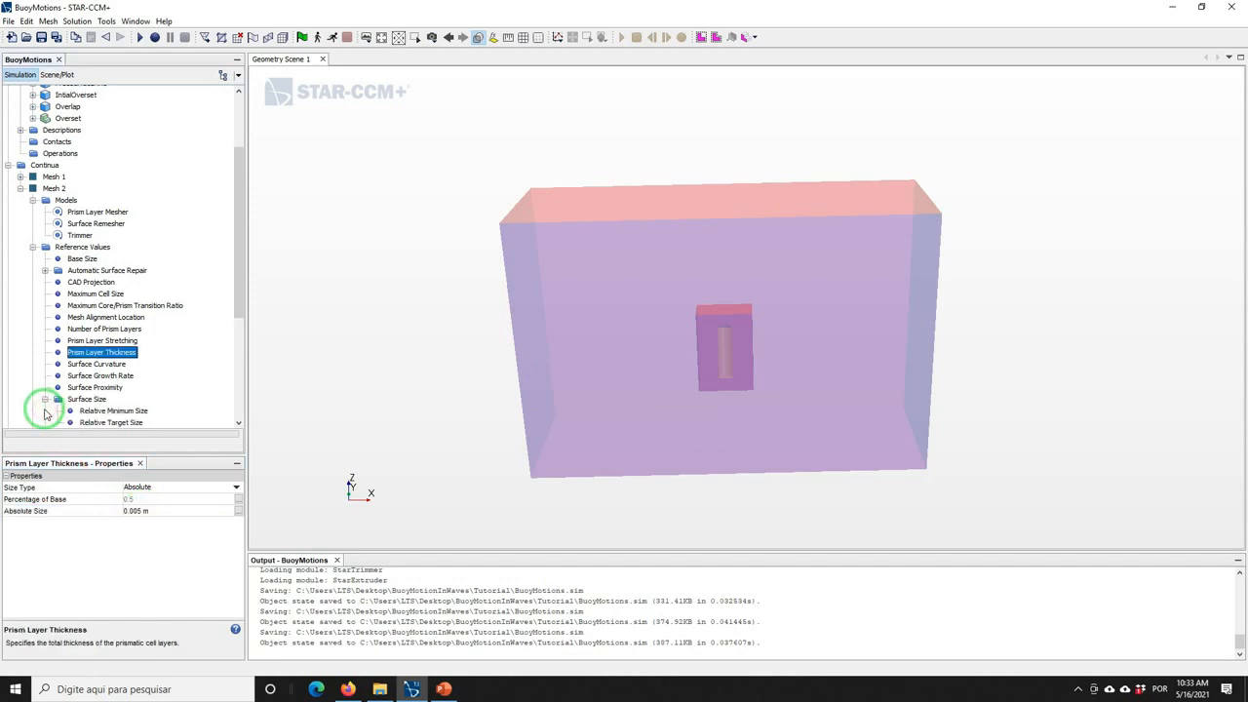
click(107, 411)
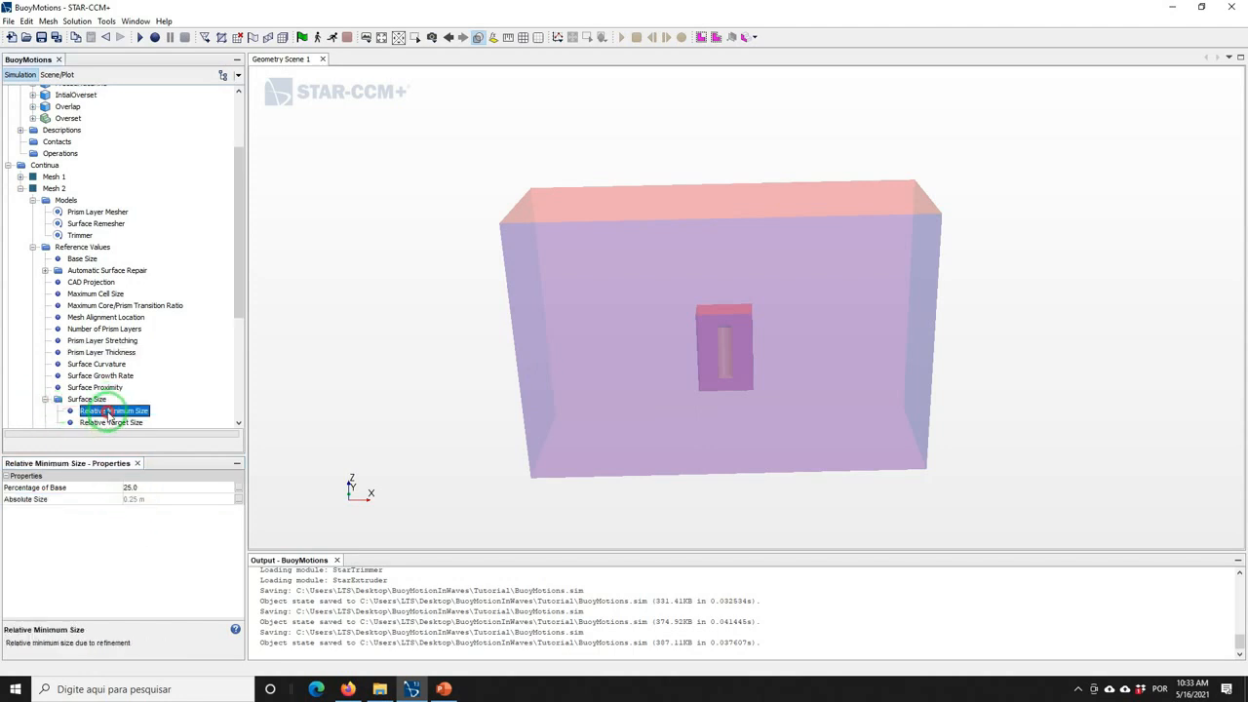
click(156, 488)
text(10)
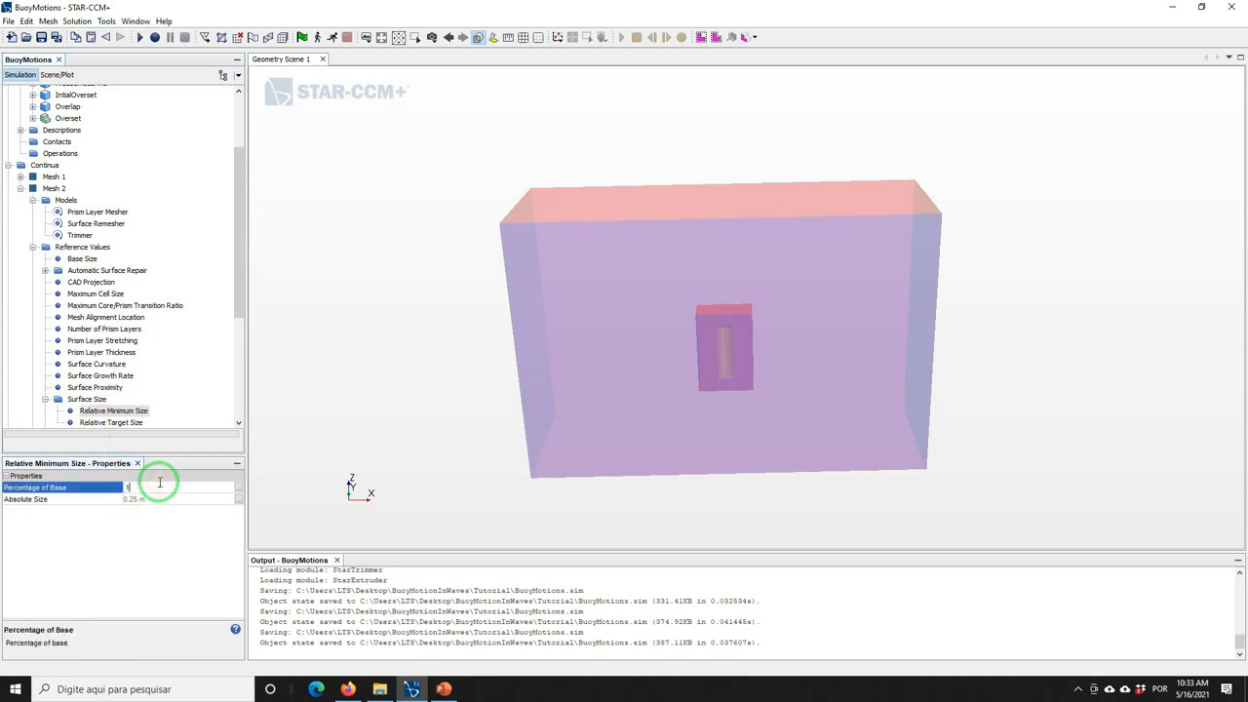
key(Return)
click(125, 422)
click(138, 487)
text(10)
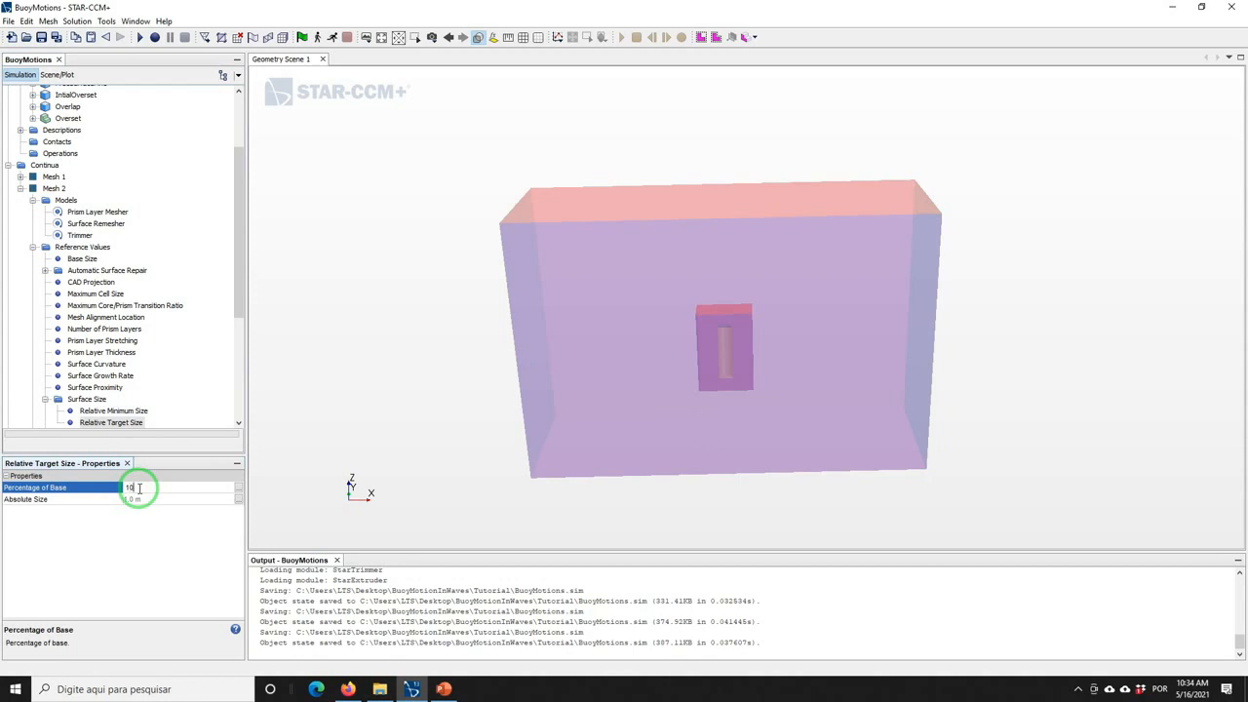
key(Return)
Set Mesh 2's default and boundary template growth rates to Slow and save the simulation
drag(237, 302, 236, 325)
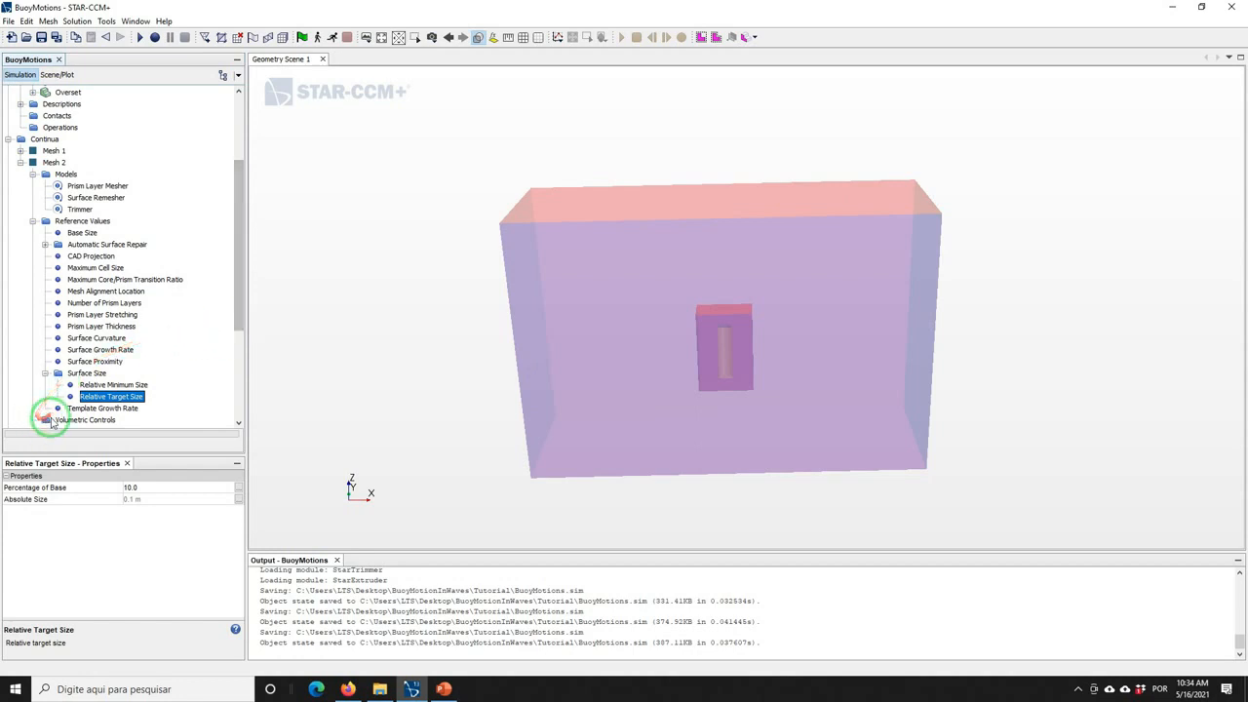
click(88, 407)
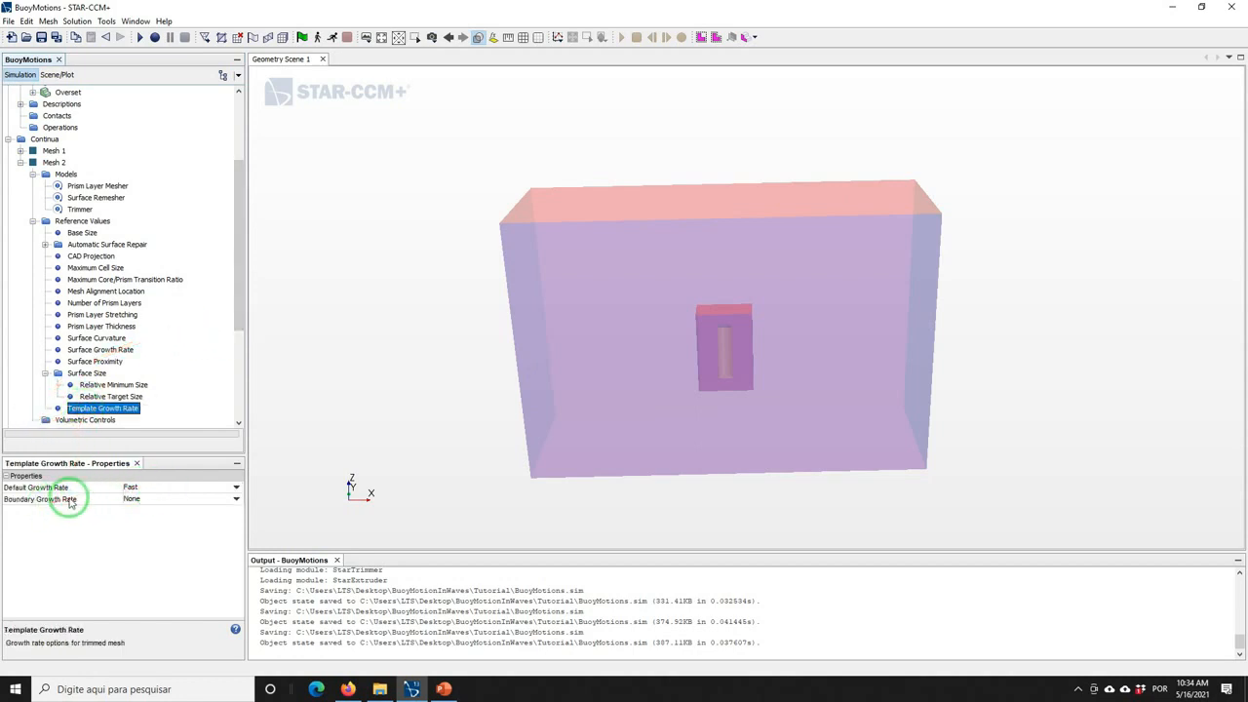
click(156, 486)
click(134, 510)
click(137, 499)
click(133, 533)
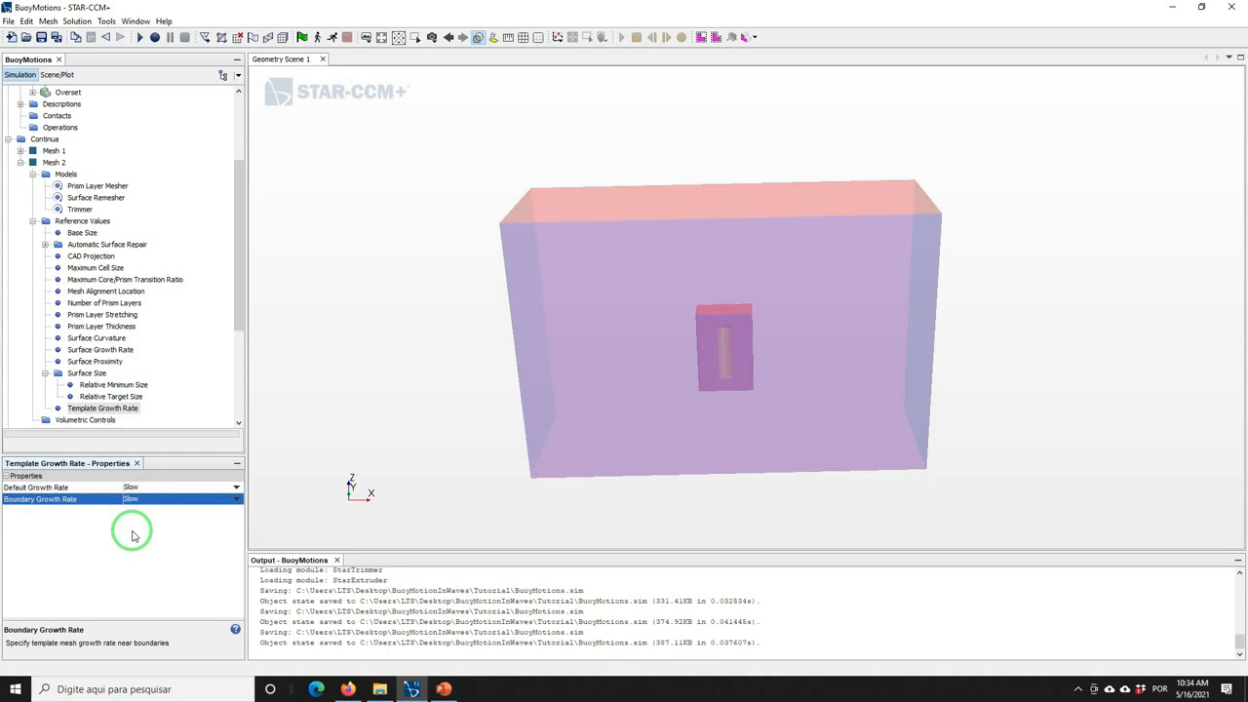
click(43, 38)
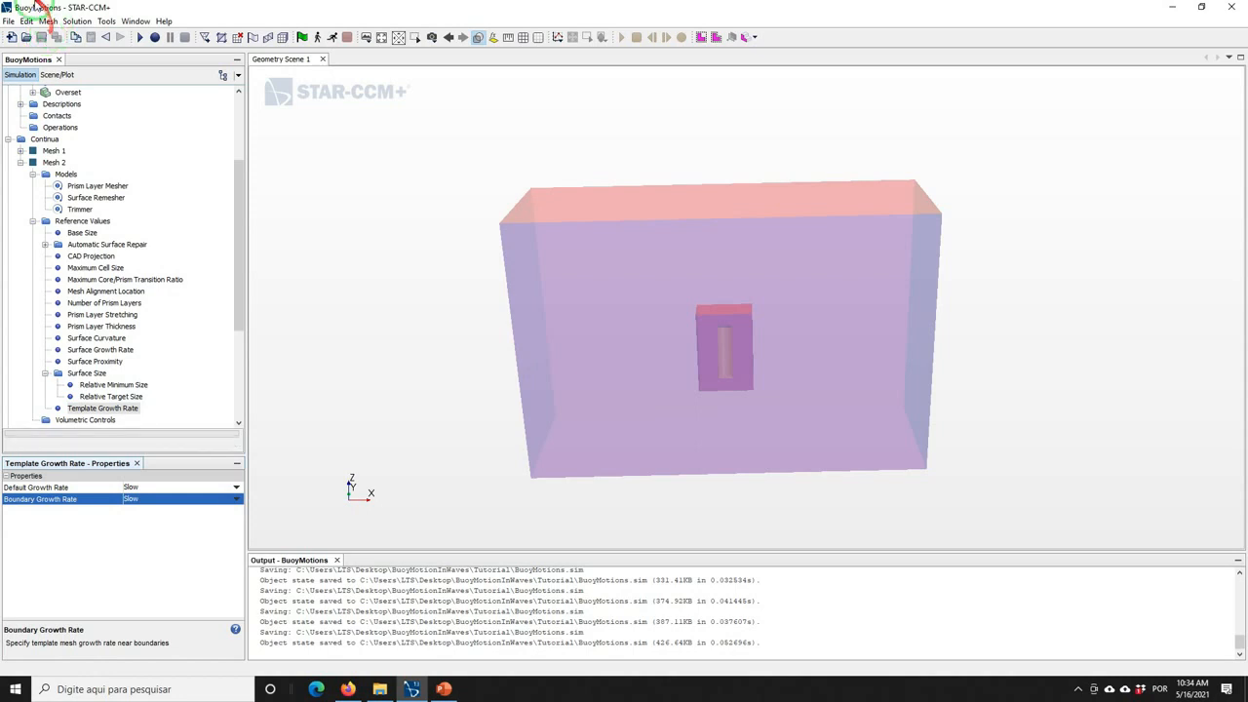
Disable the customized prism mesh on the Overset region's overset mesh boundary named Boundaries
drag(243, 224, 244, 321)
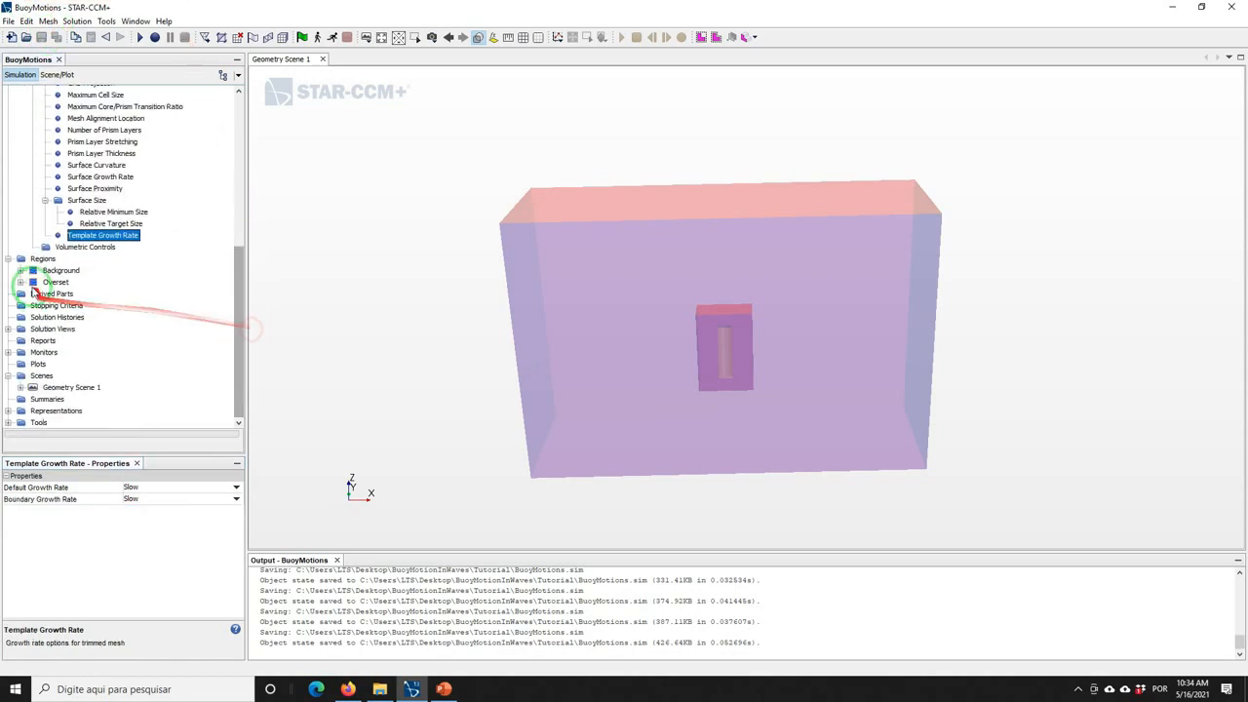
click(20, 282)
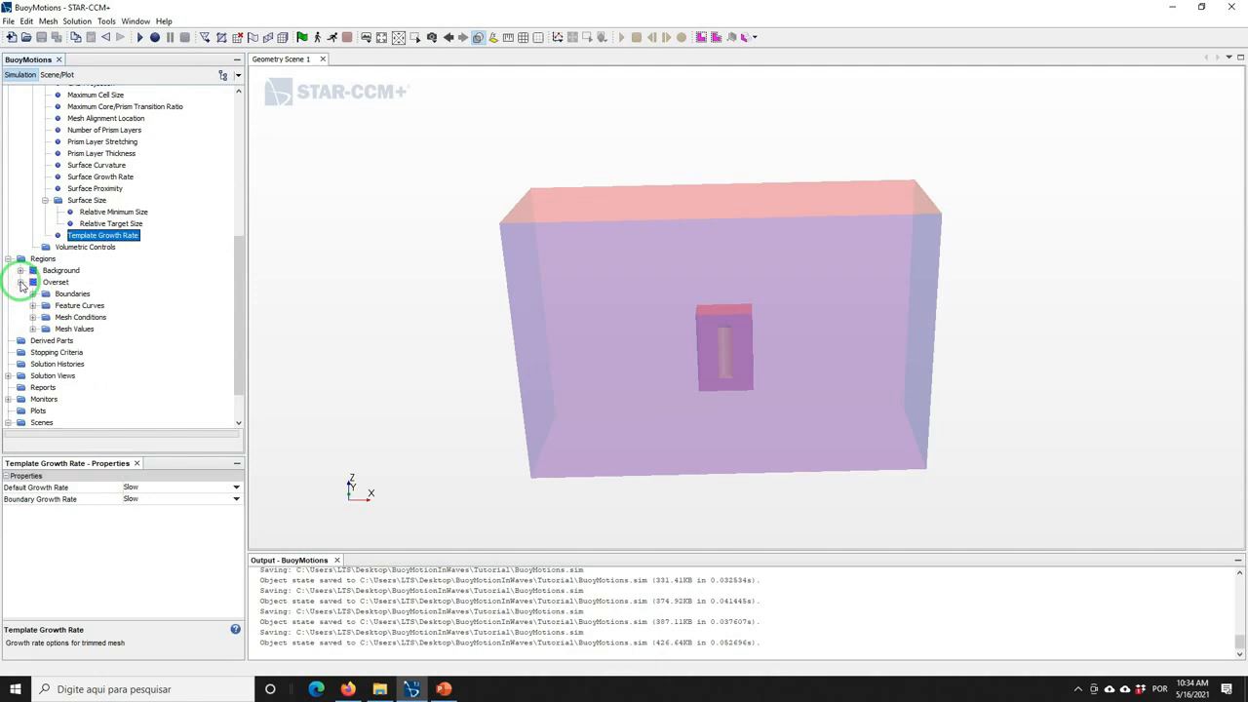
click(32, 294)
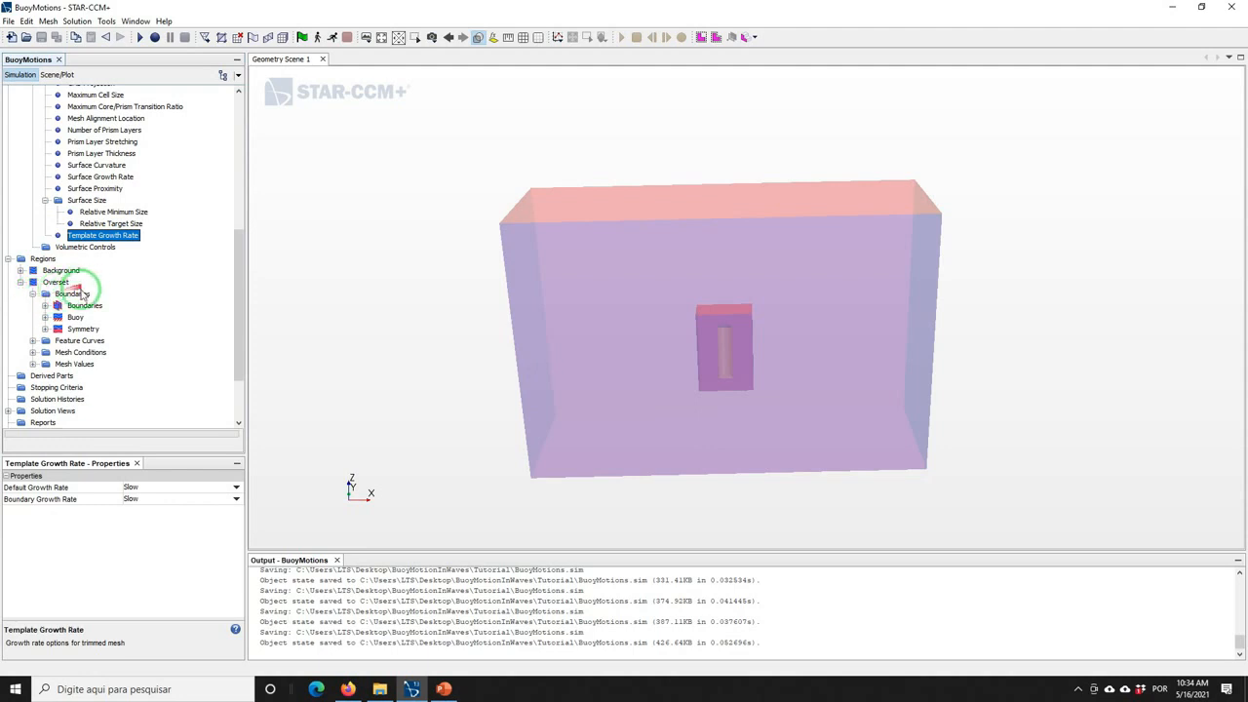
click(46, 306)
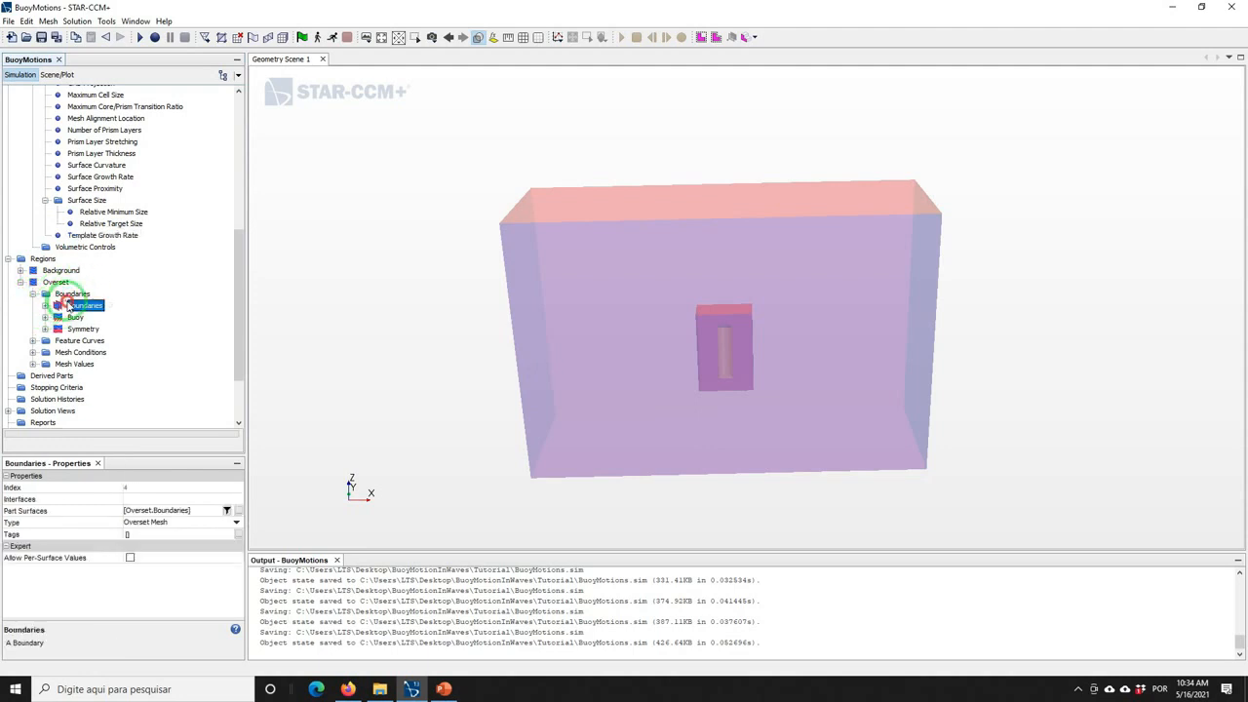
click(45, 306)
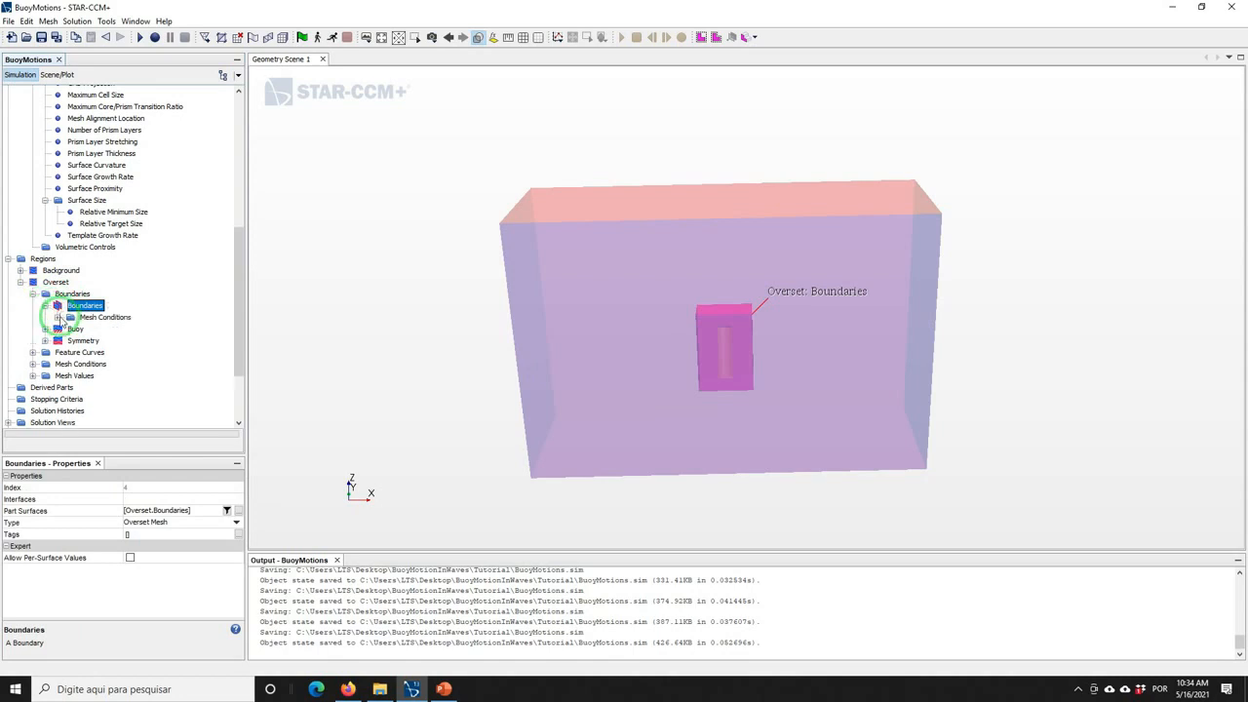
click(57, 318)
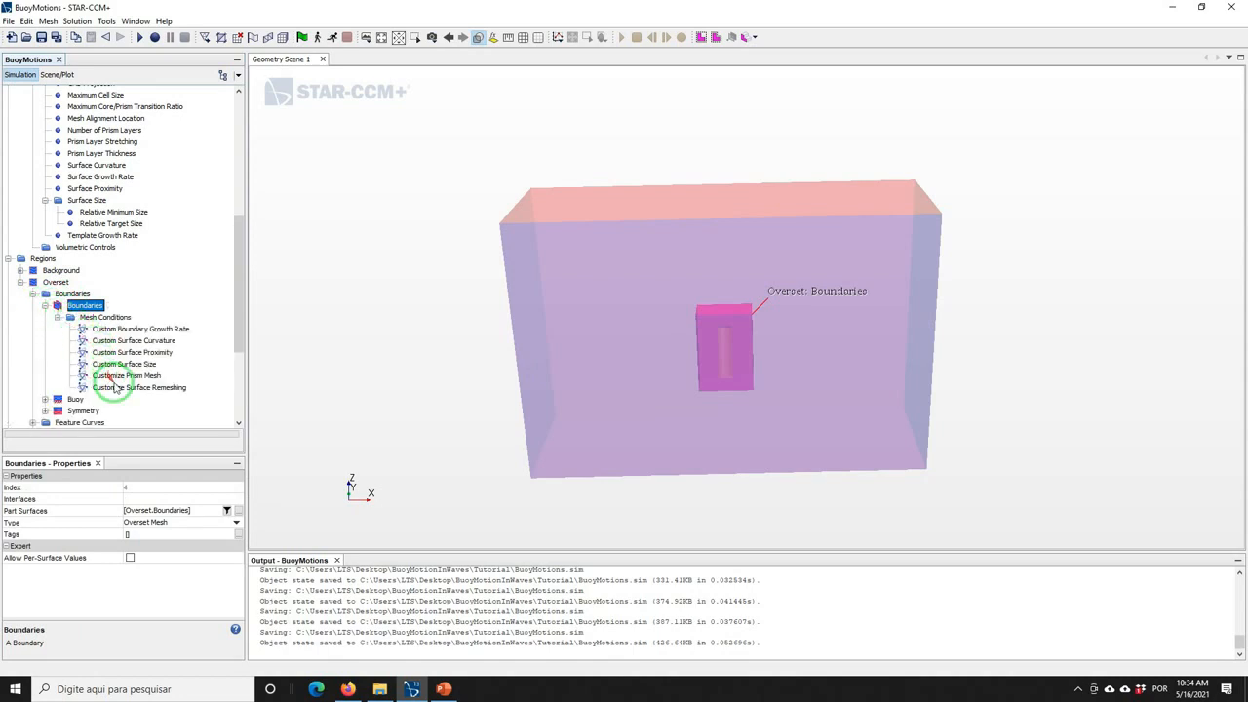
click(122, 375)
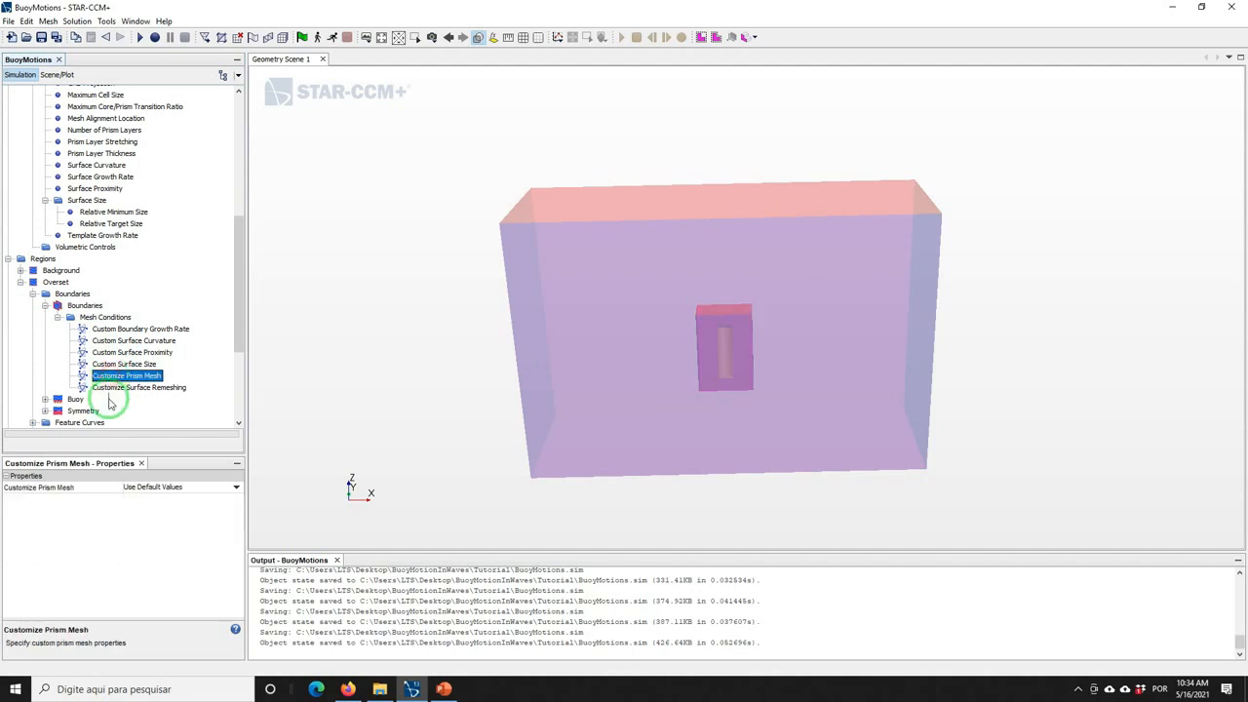
click(147, 488)
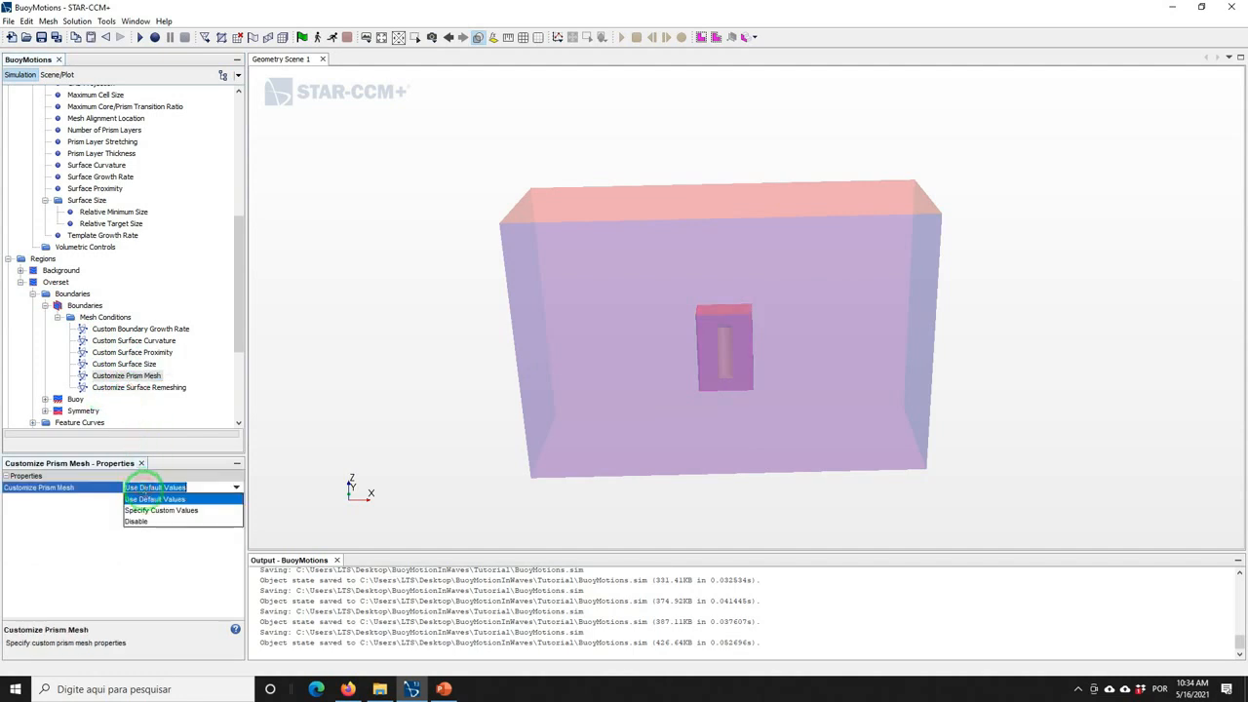
click(135, 522)
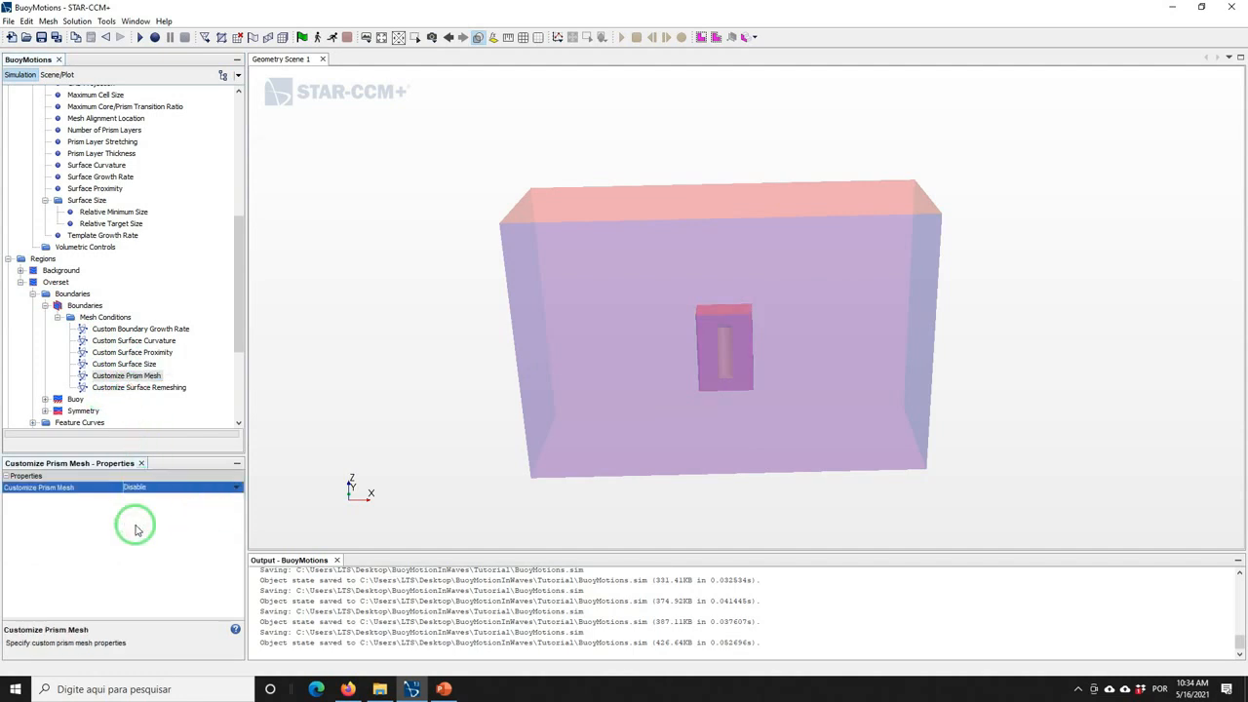
Enable a custom surface size for the Buoy boundary of the Overset region and expand its surface size values
click(45, 399)
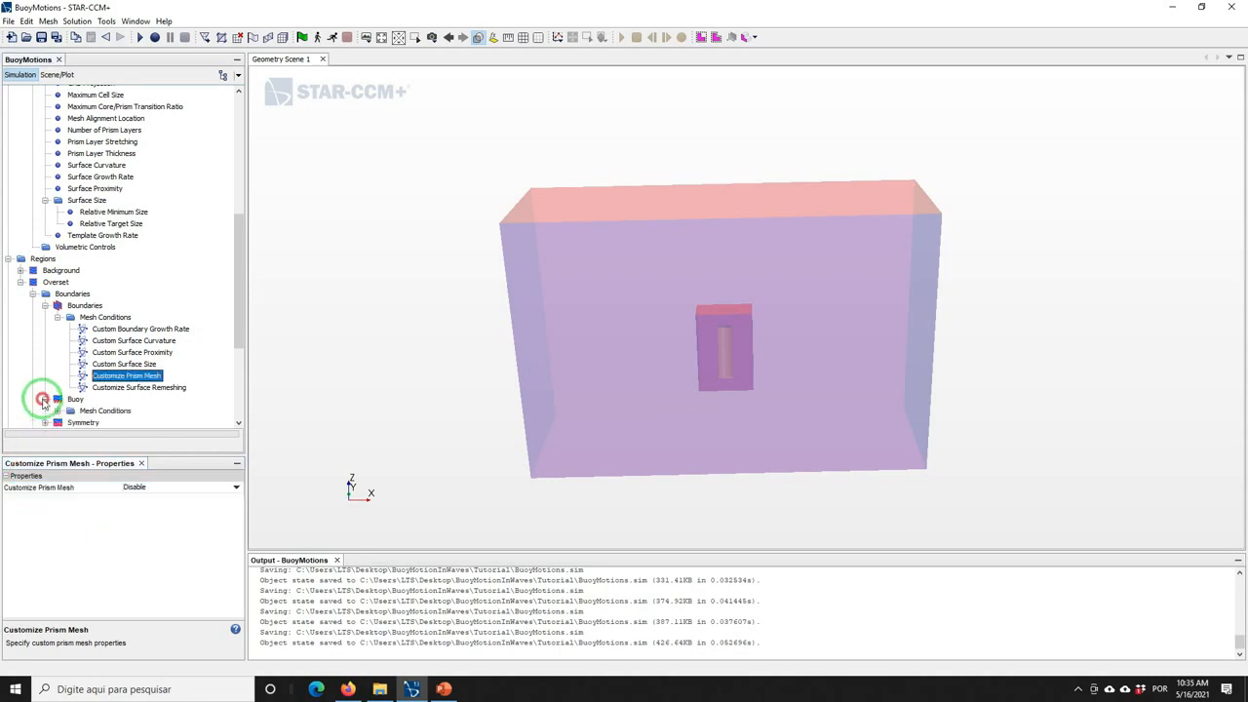
click(57, 410)
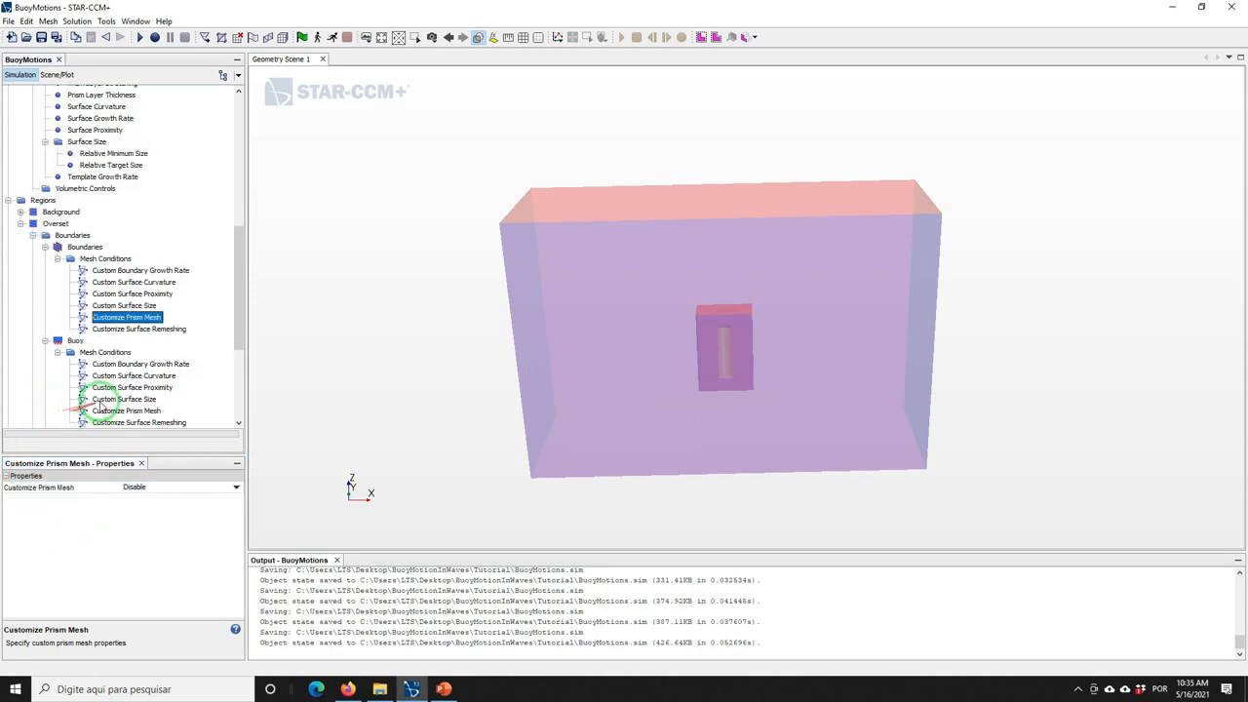
click(117, 400)
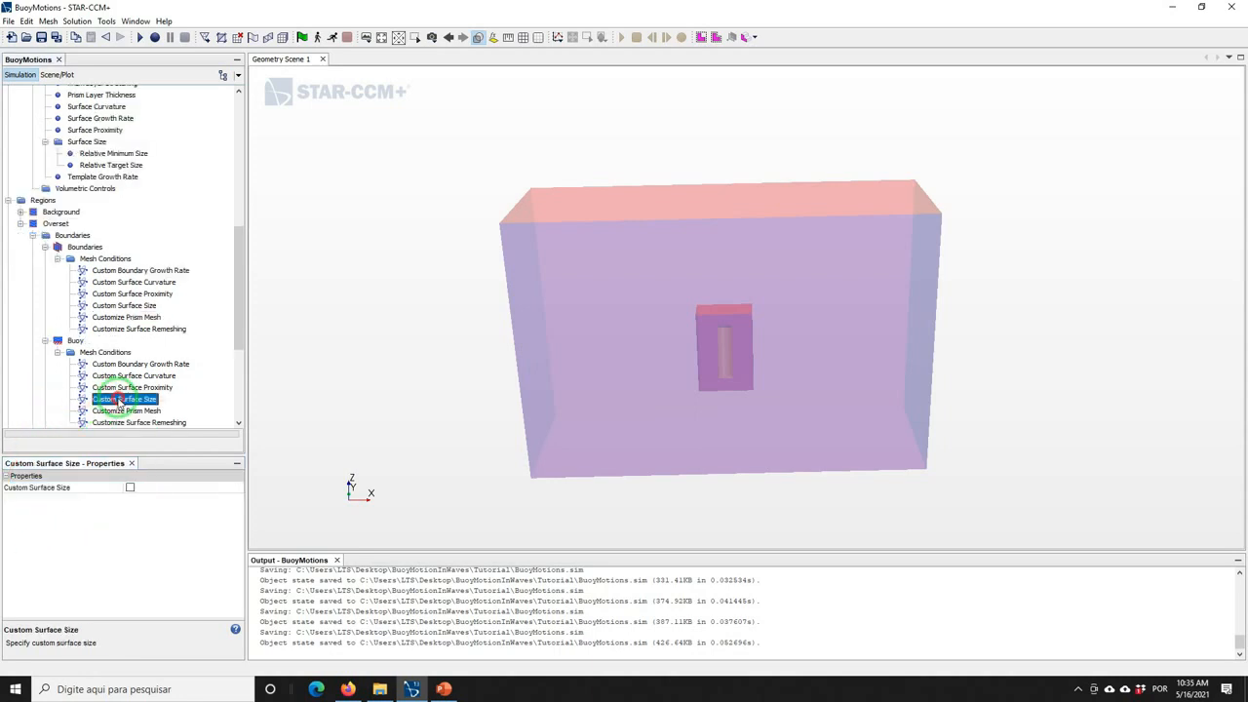
click(133, 487)
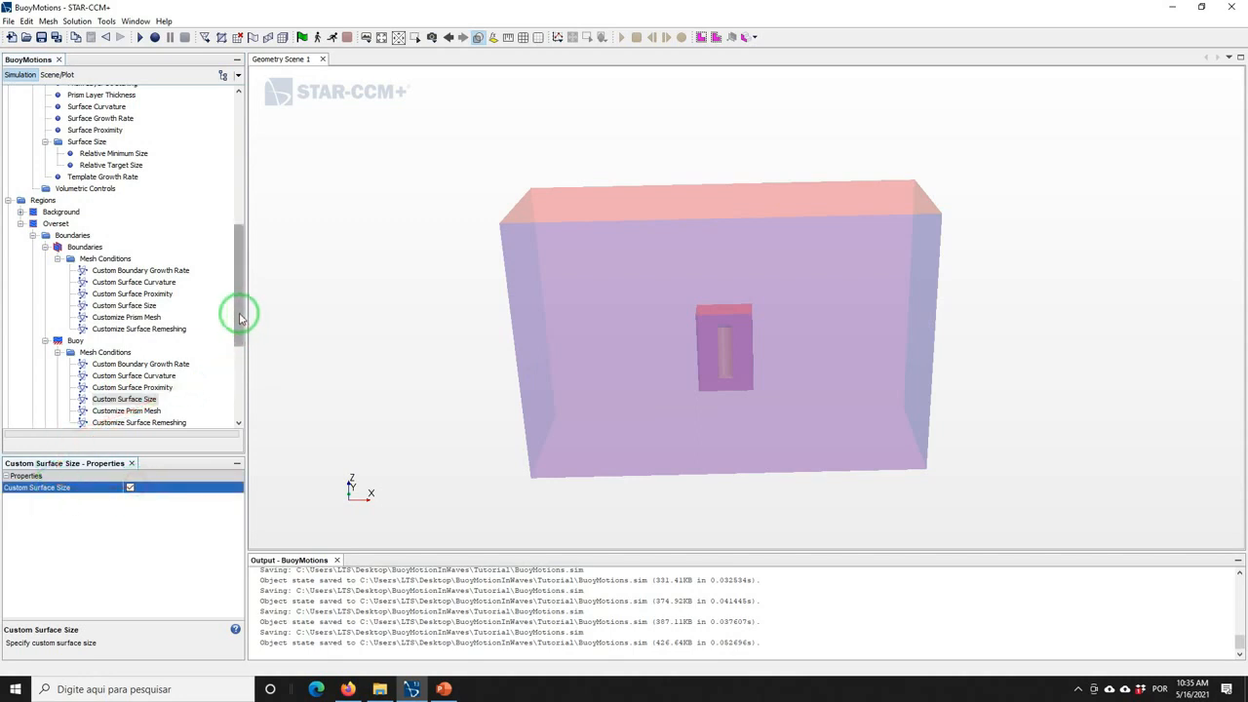
drag(239, 318, 241, 356)
click(58, 327)
click(70, 338)
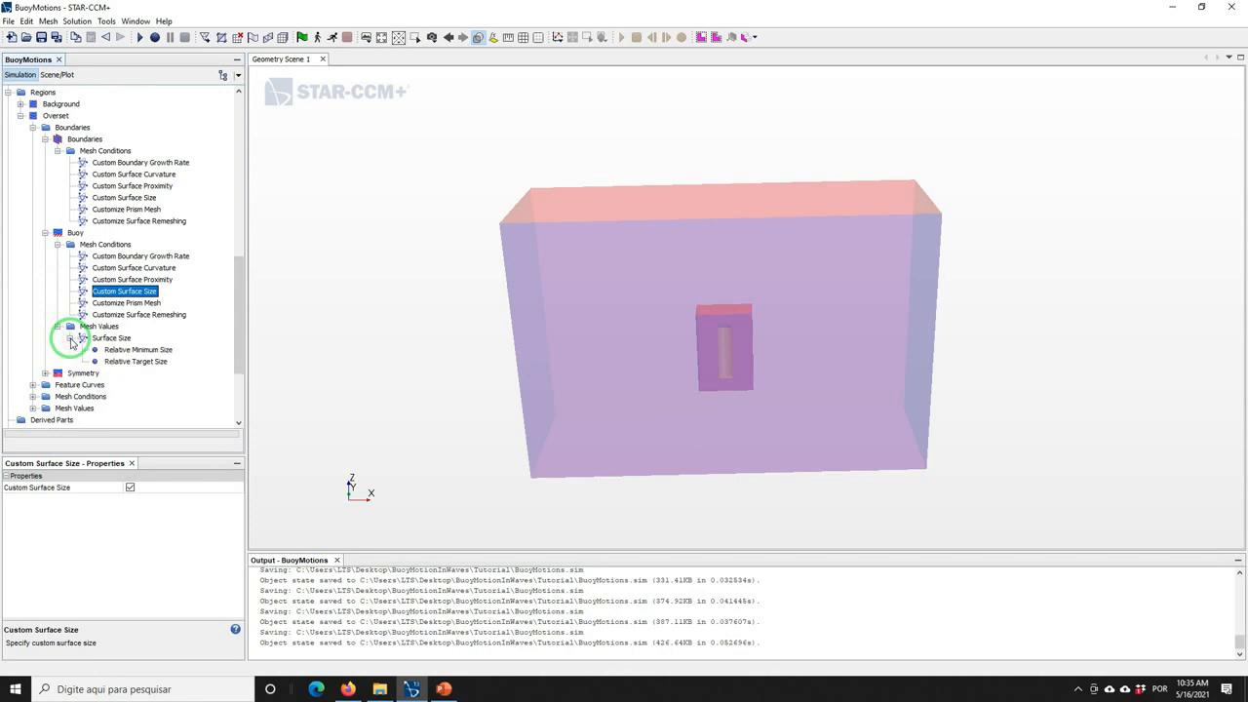
Set both the relative minimum and relative target surface sizes of the Buoy boundary to 2.5 percent of base
click(136, 349)
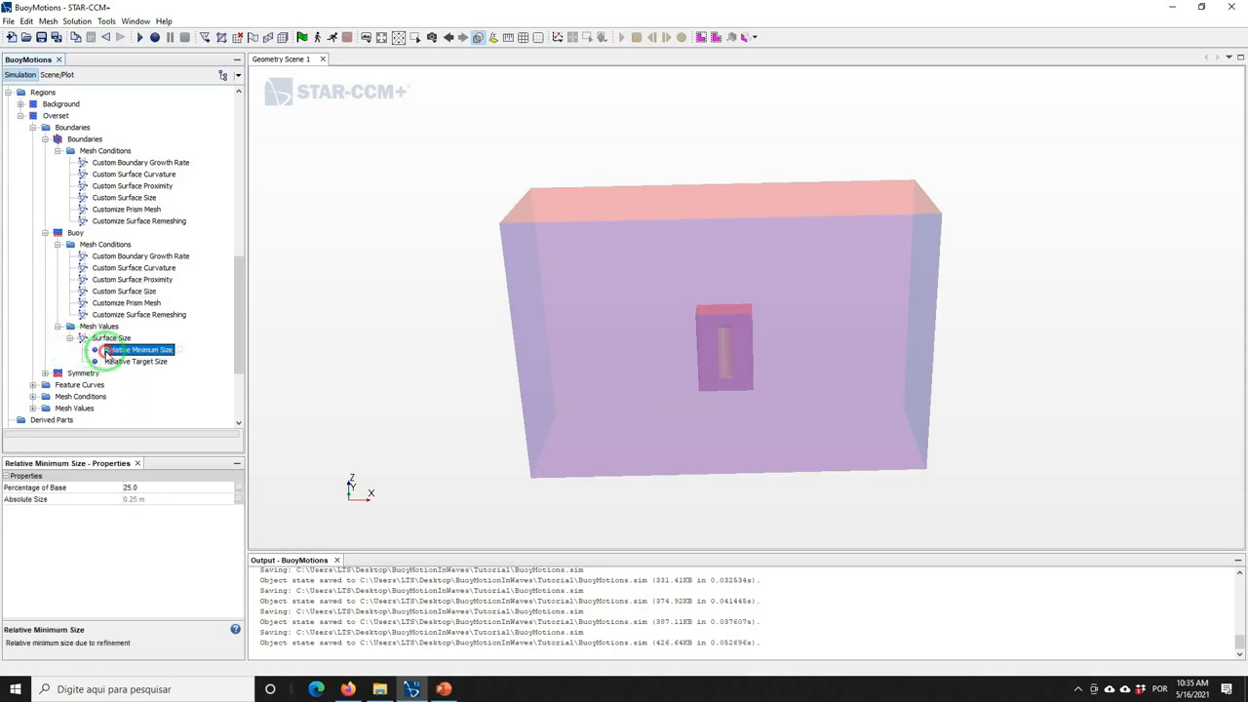
click(137, 487)
click(137, 489)
text(2.5)
key(Return)
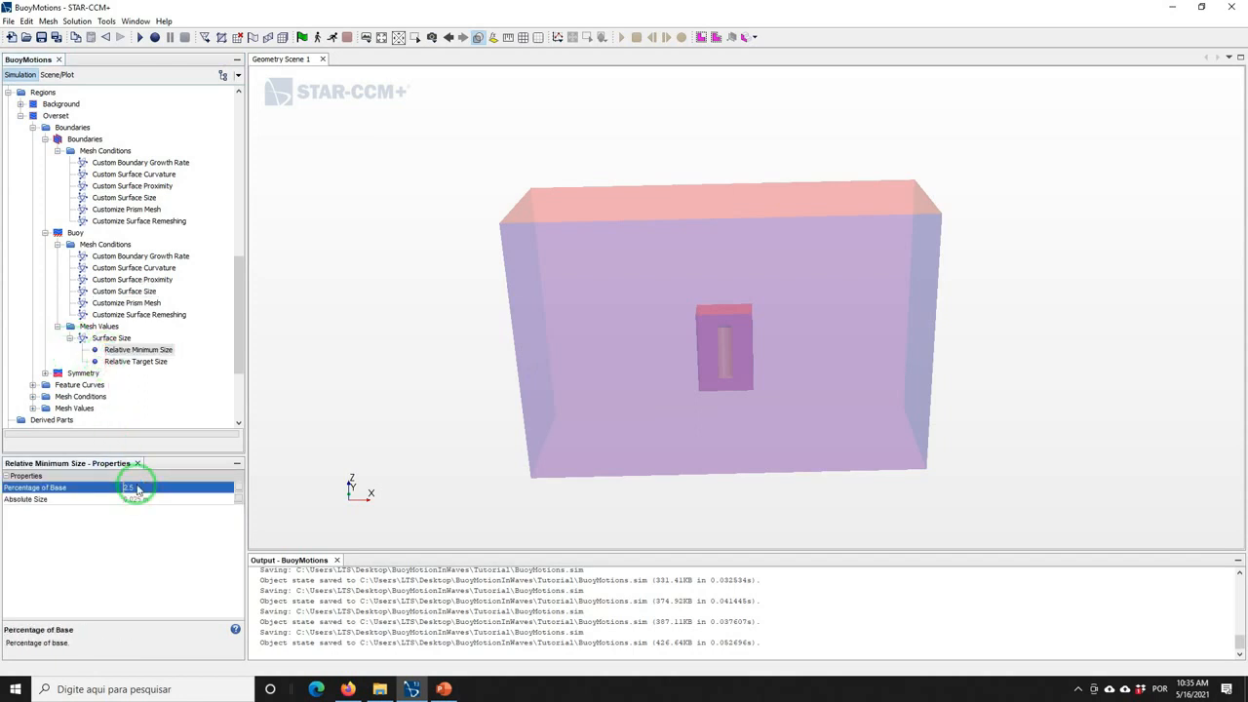
click(136, 361)
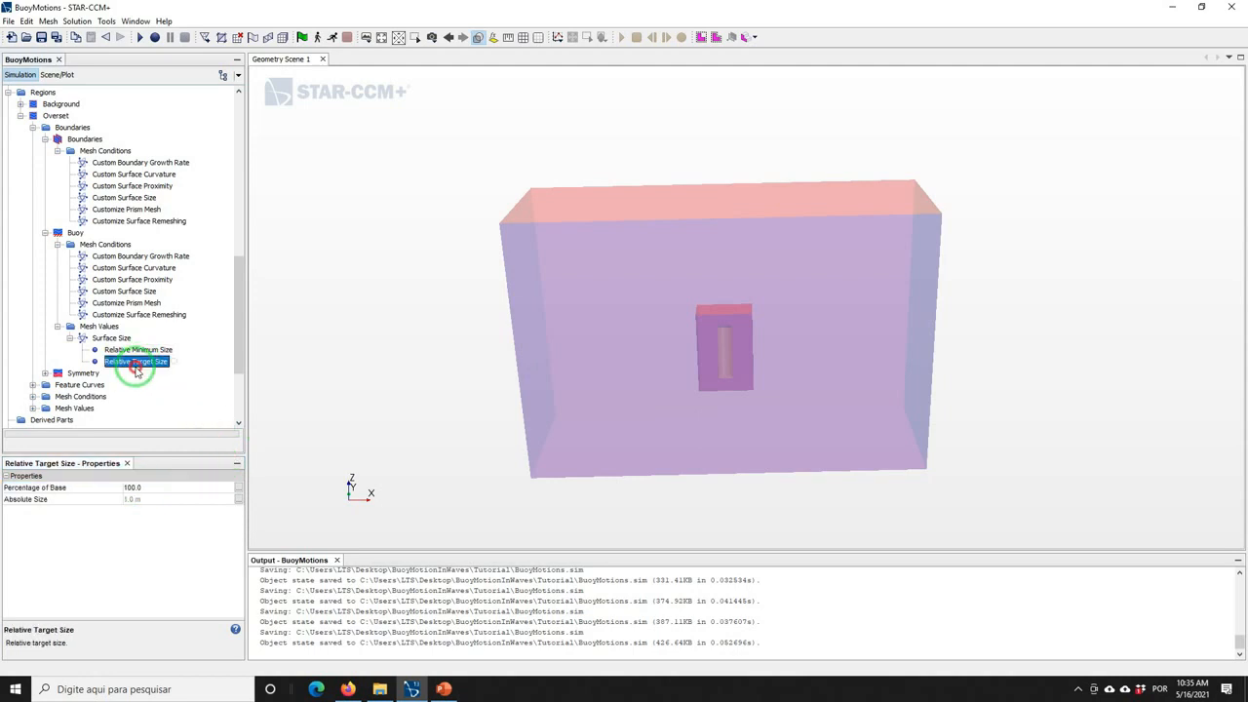
click(134, 488)
text(2.5)
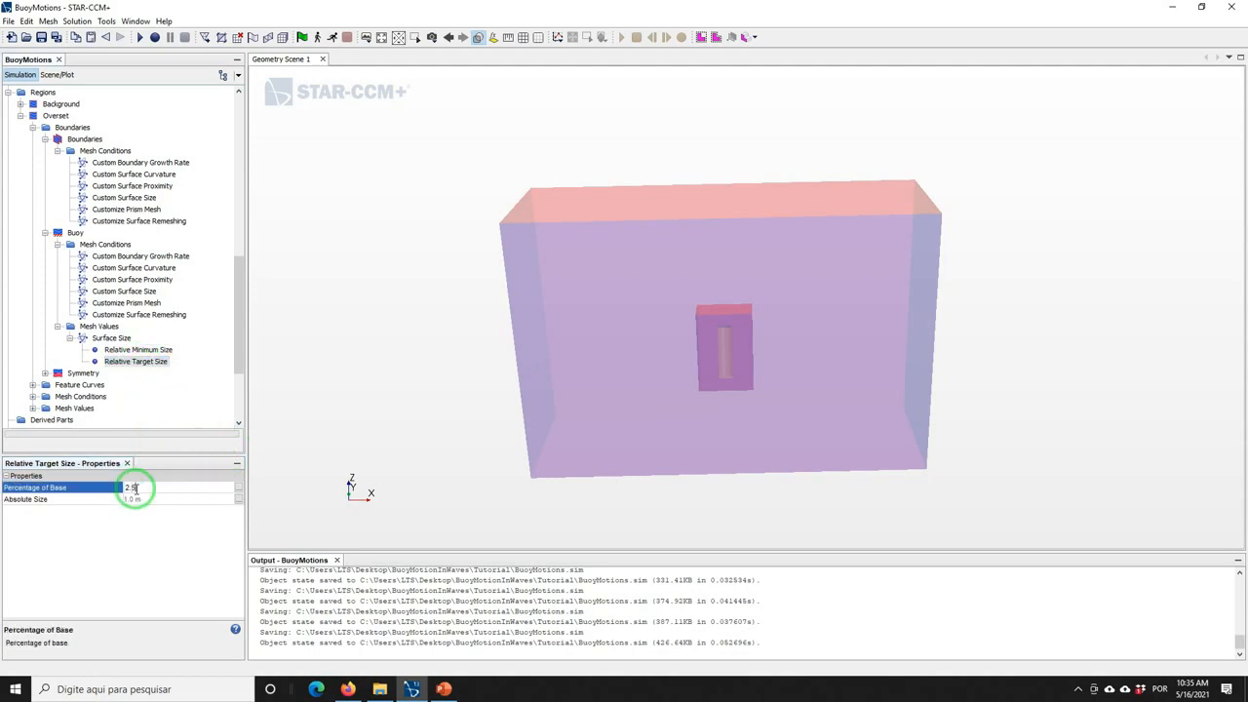
key(Return)
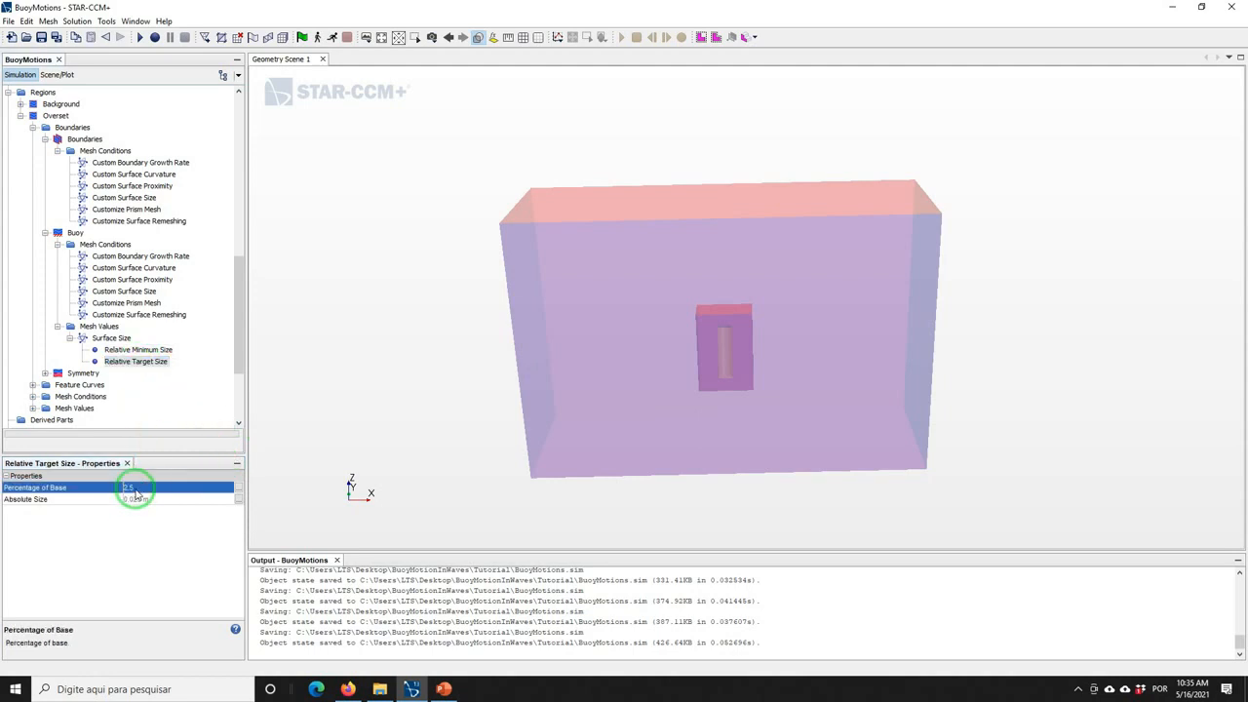
Disable the customized prism mesh on the Overset region's Symmetry boundary
click(44, 375)
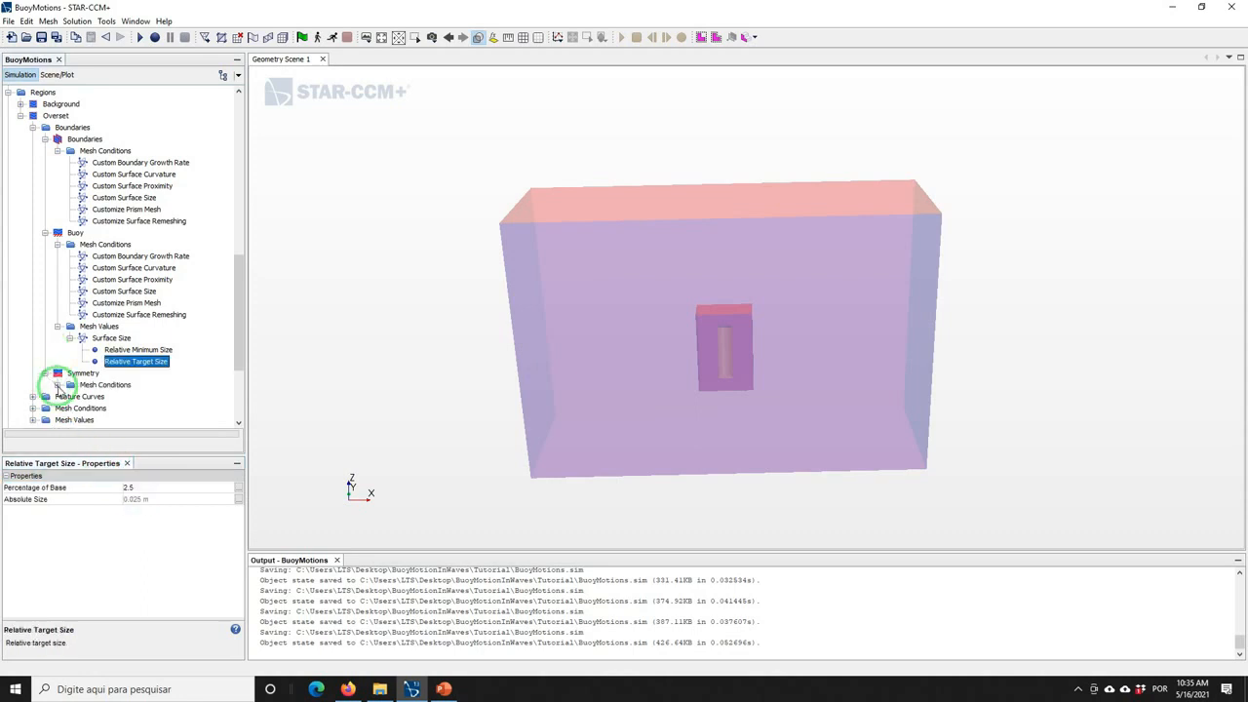
click(123, 411)
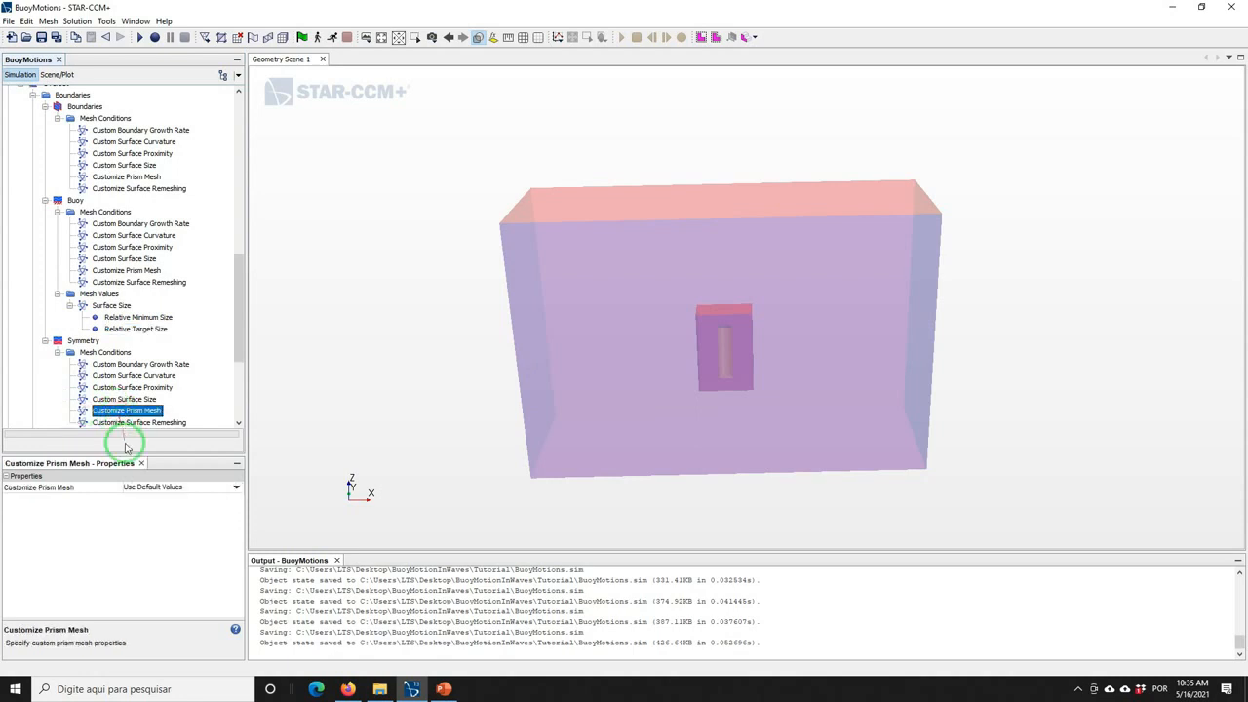
click(133, 486)
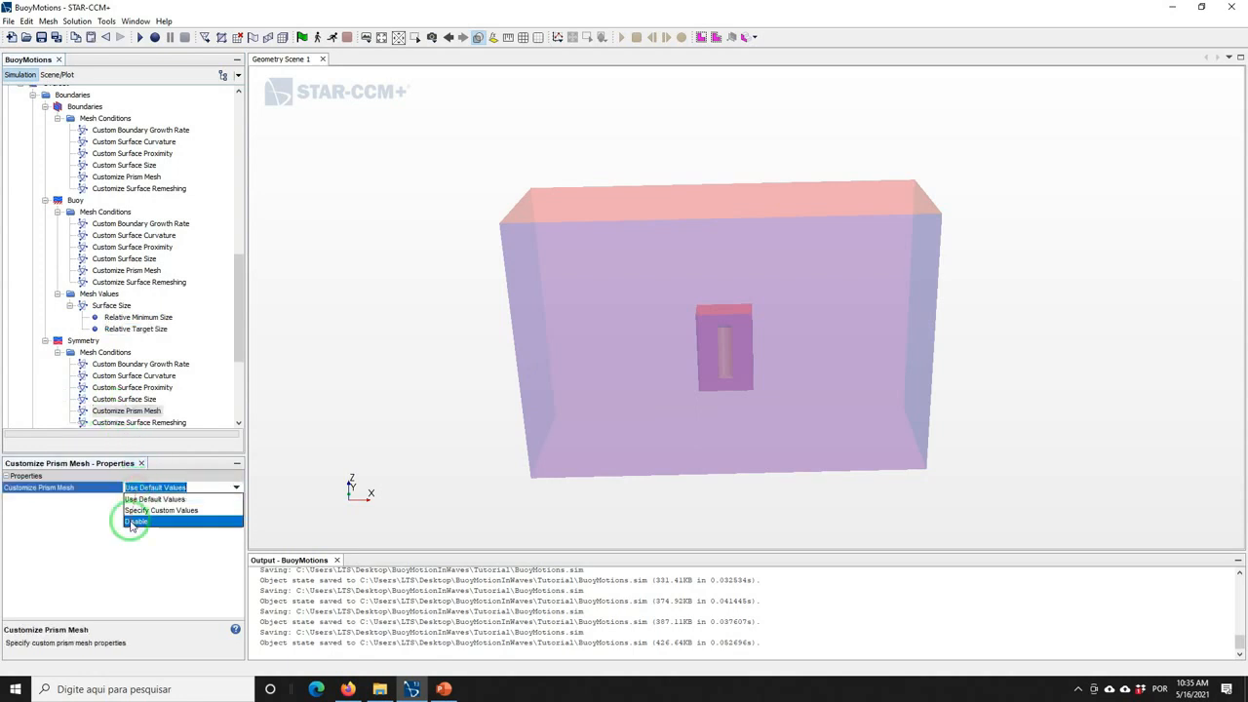
click(134, 521)
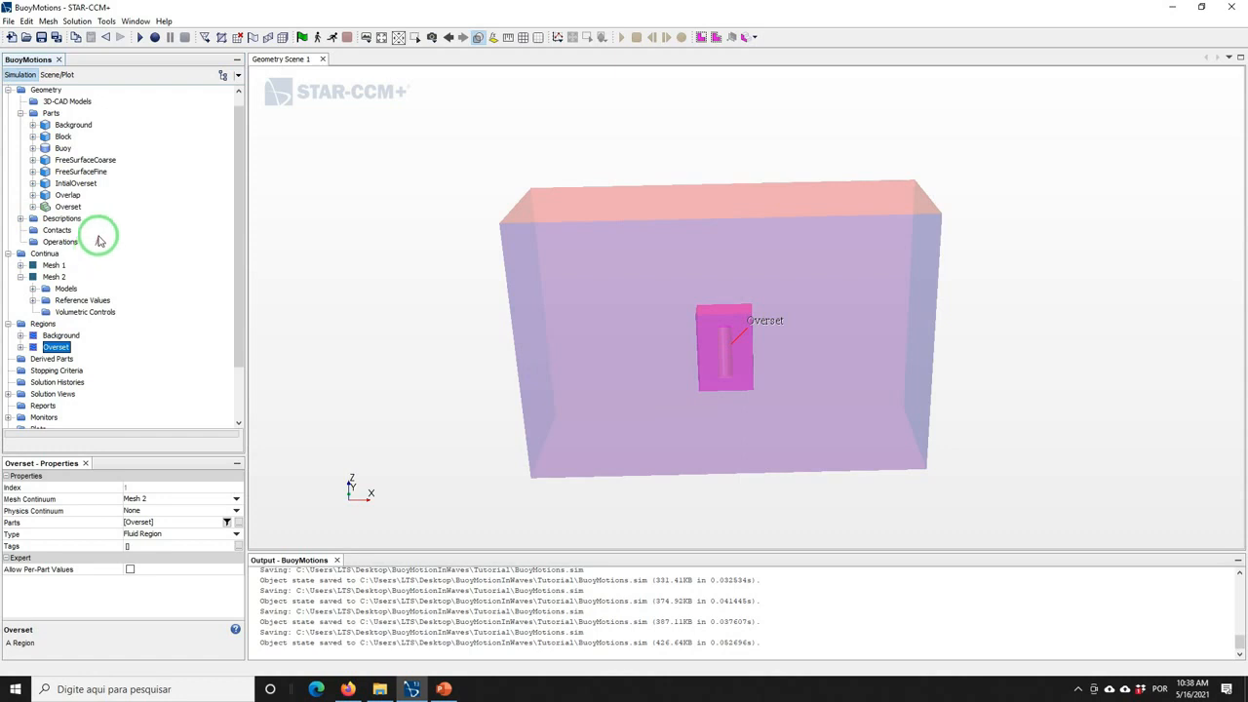
Start a new block shape part with Corner 1 at X 3 m, Y 0 m, Z -2 m
right_click(52, 114)
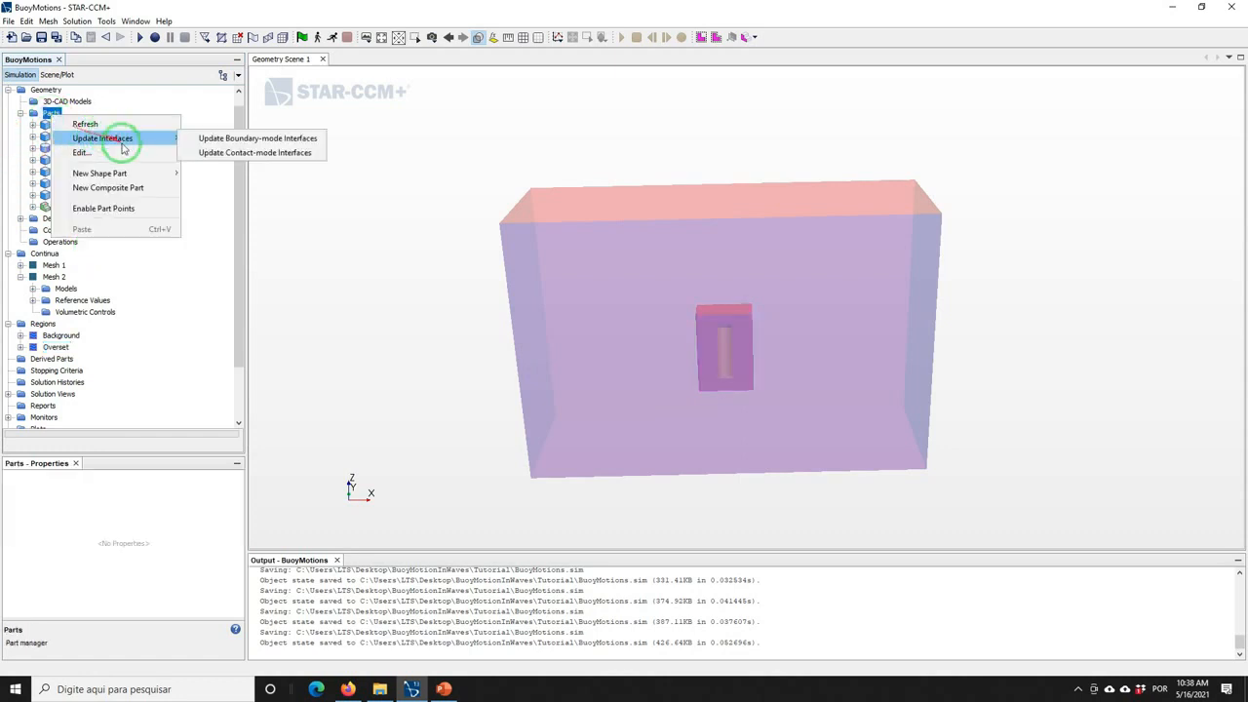
mouse_move(165, 173)
click(205, 175)
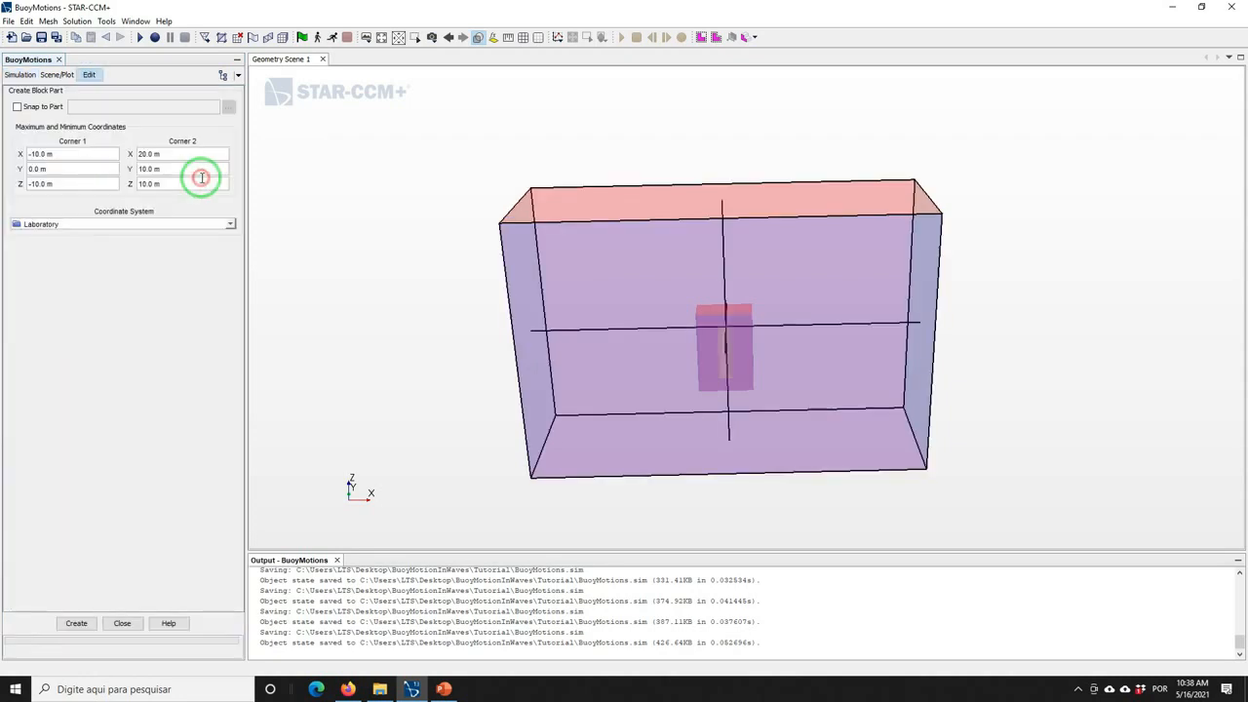
click(69, 151)
double_click(69, 152)
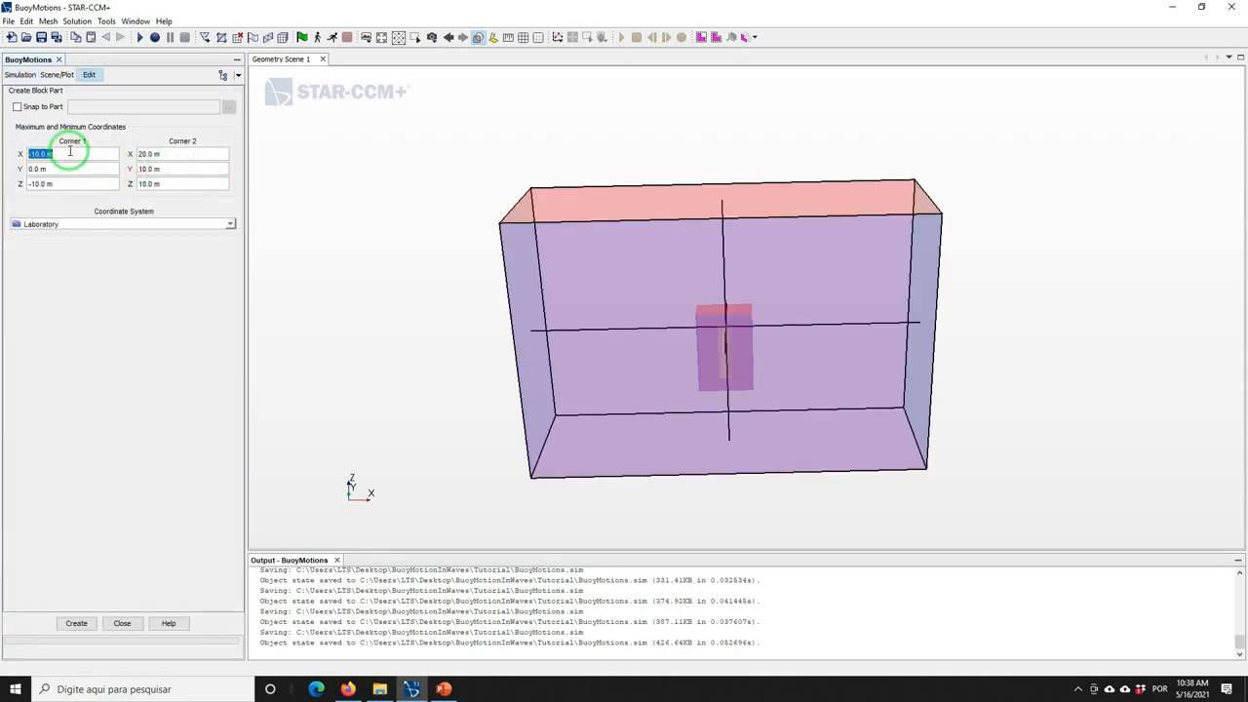
text(3)
key(Tab)
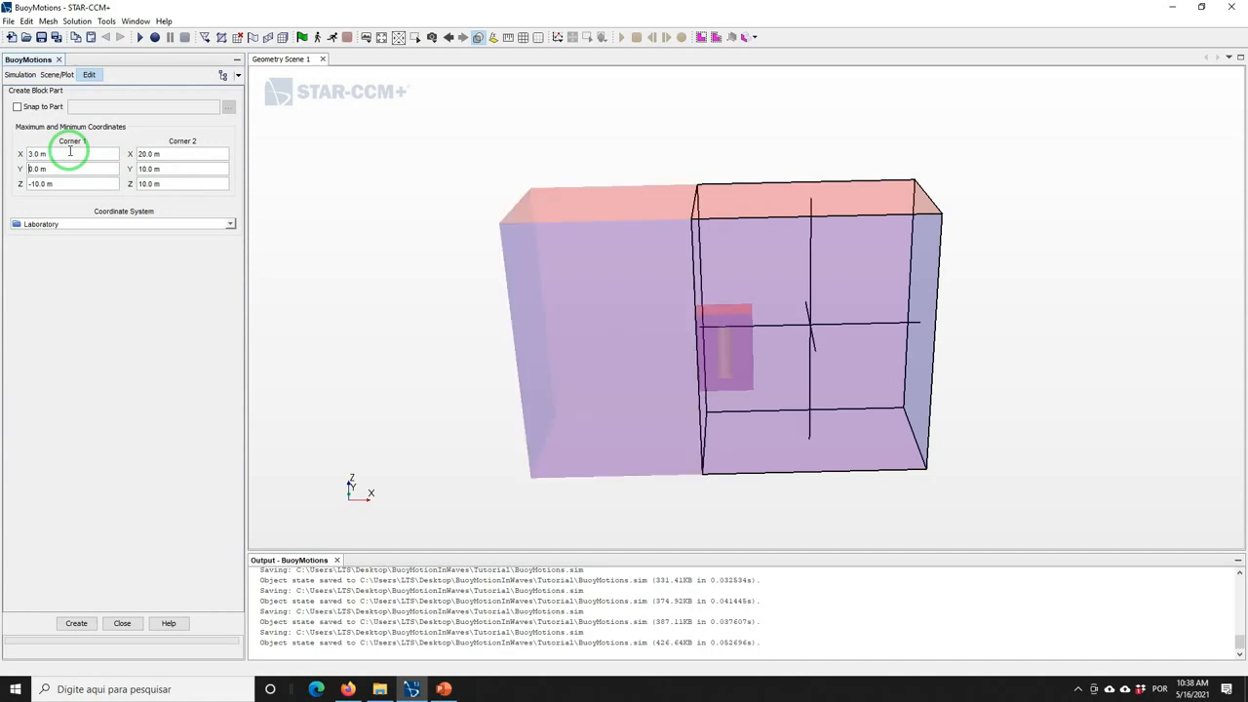
key(ctrl+a)
text(0)
key(Tab)
text(-2)
key(Tab)
key(Tab)
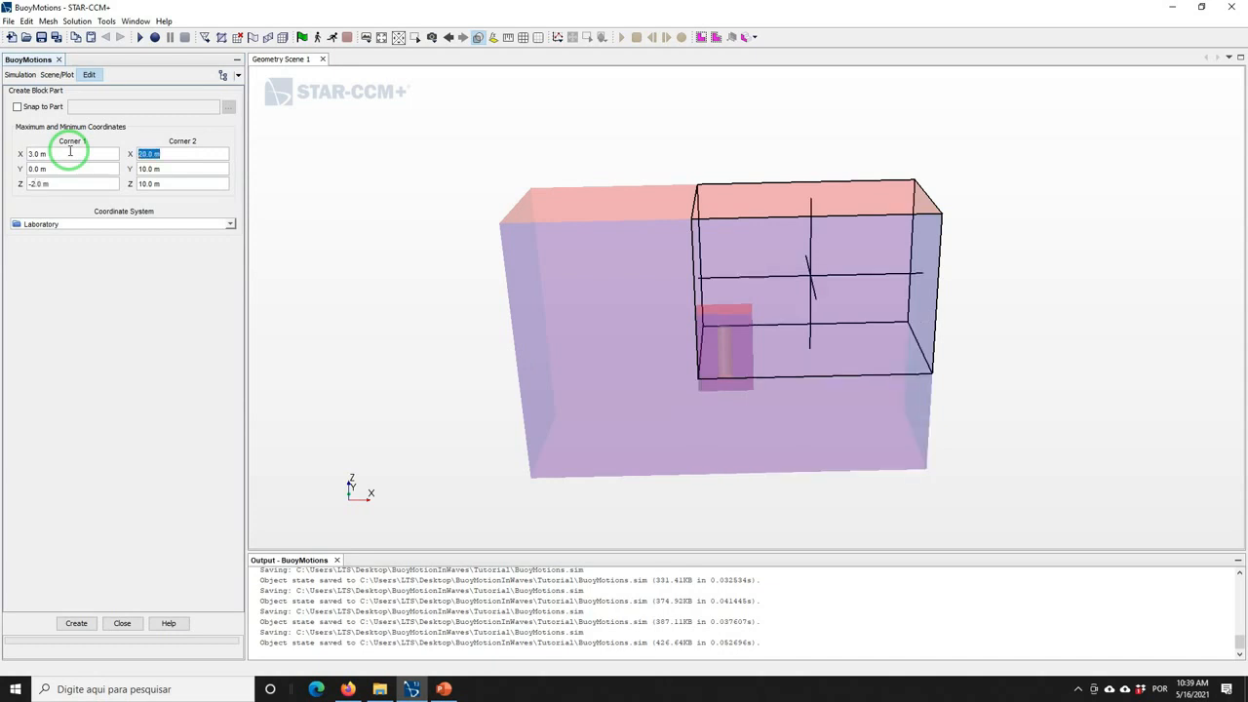
Set the block's Corner 2 to X 7 m, Y 2 m, Z 2 m and create the part
text(7)
key(Tab)
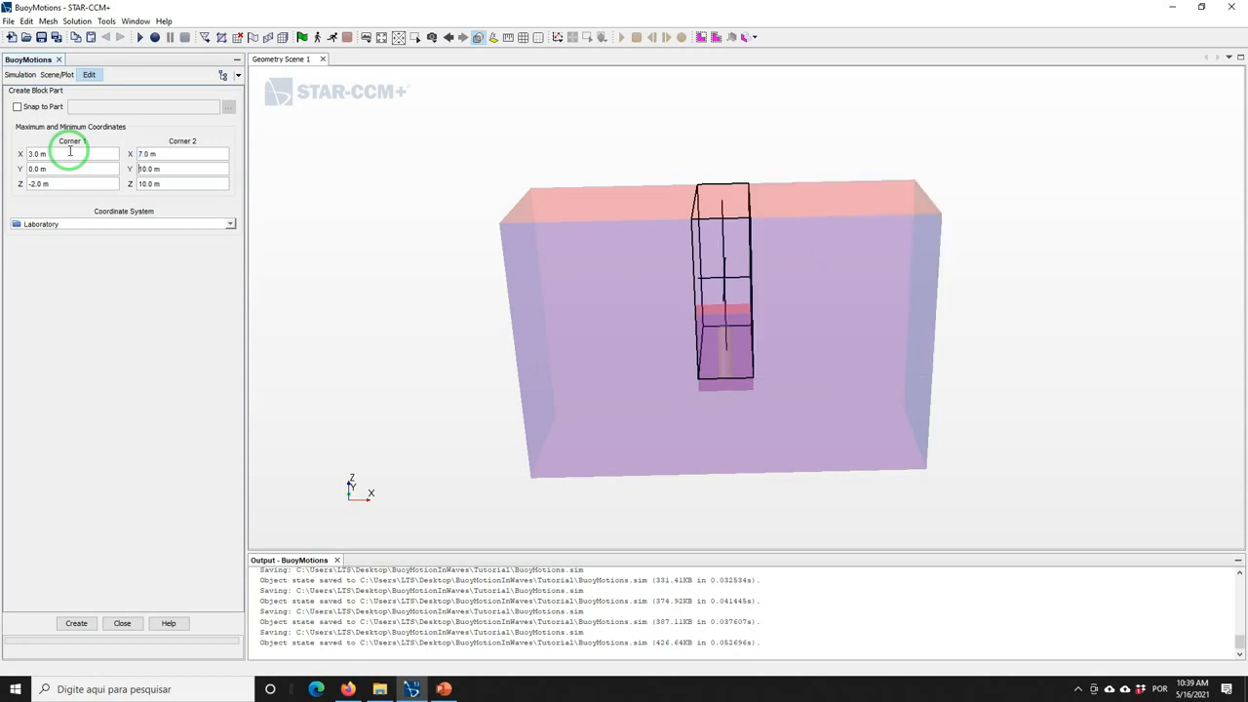
key(Tab)
text(2)
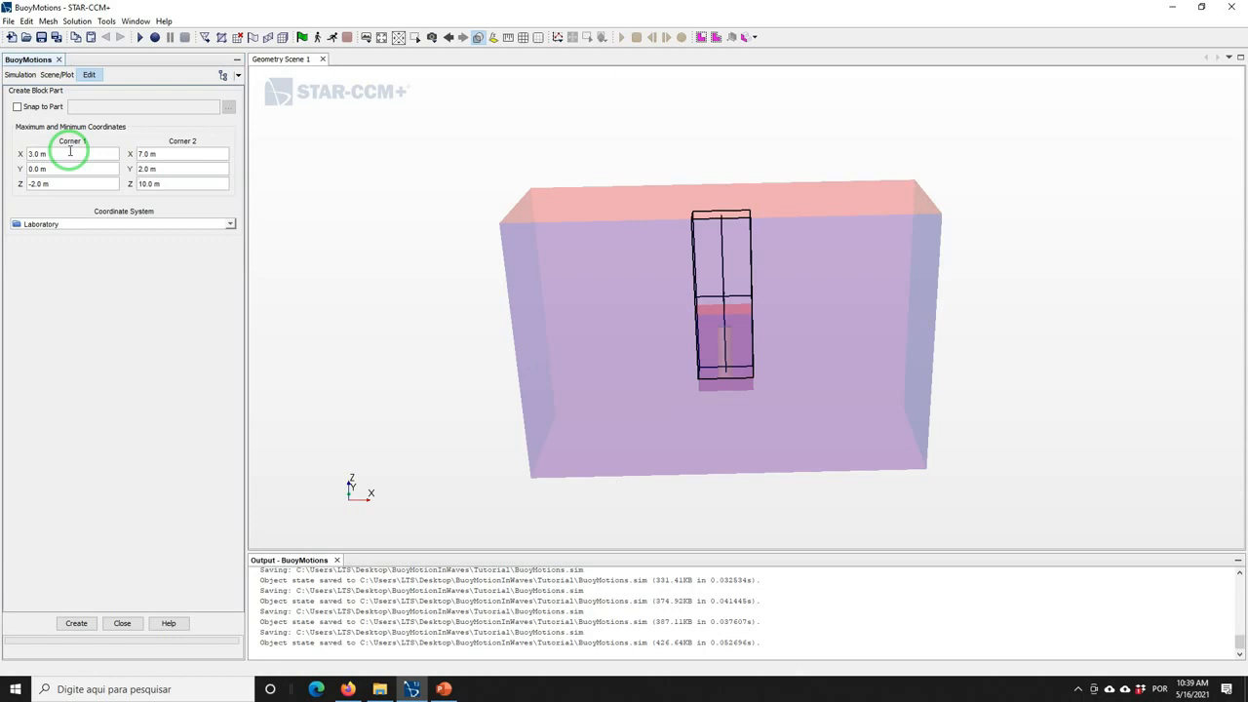
key(shift+End)
text(2)
key(Return)
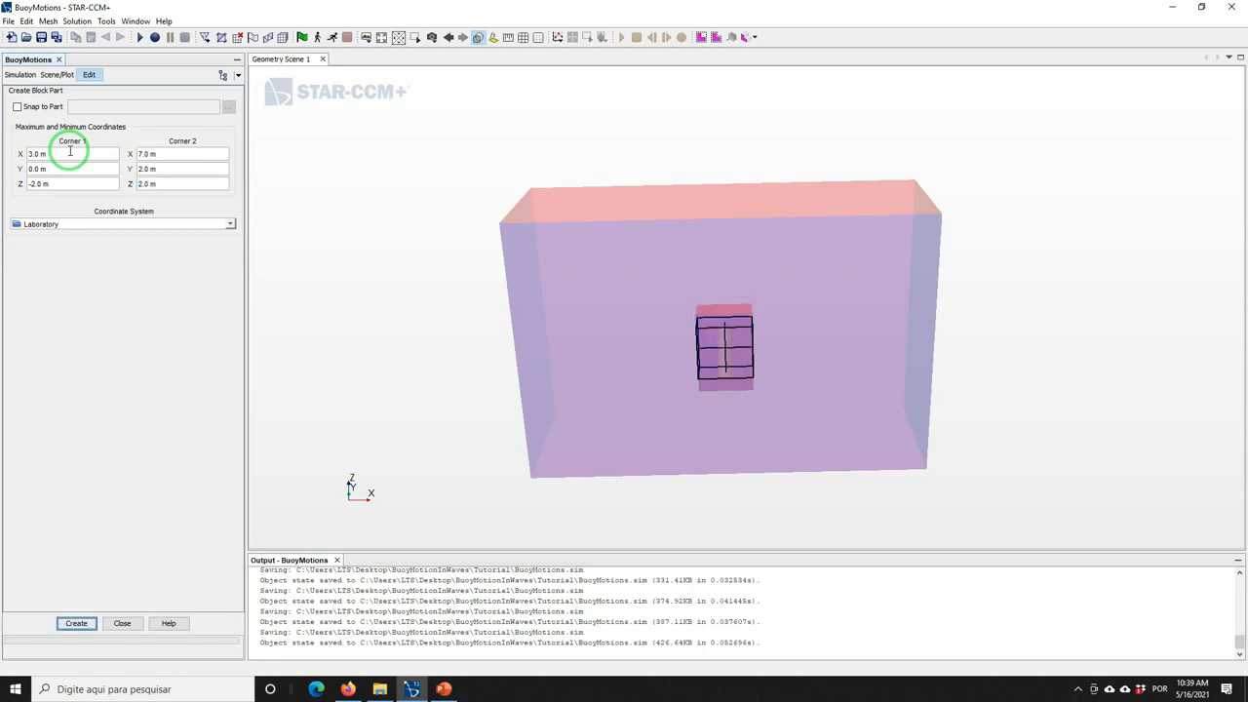
click(68, 622)
click(122, 625)
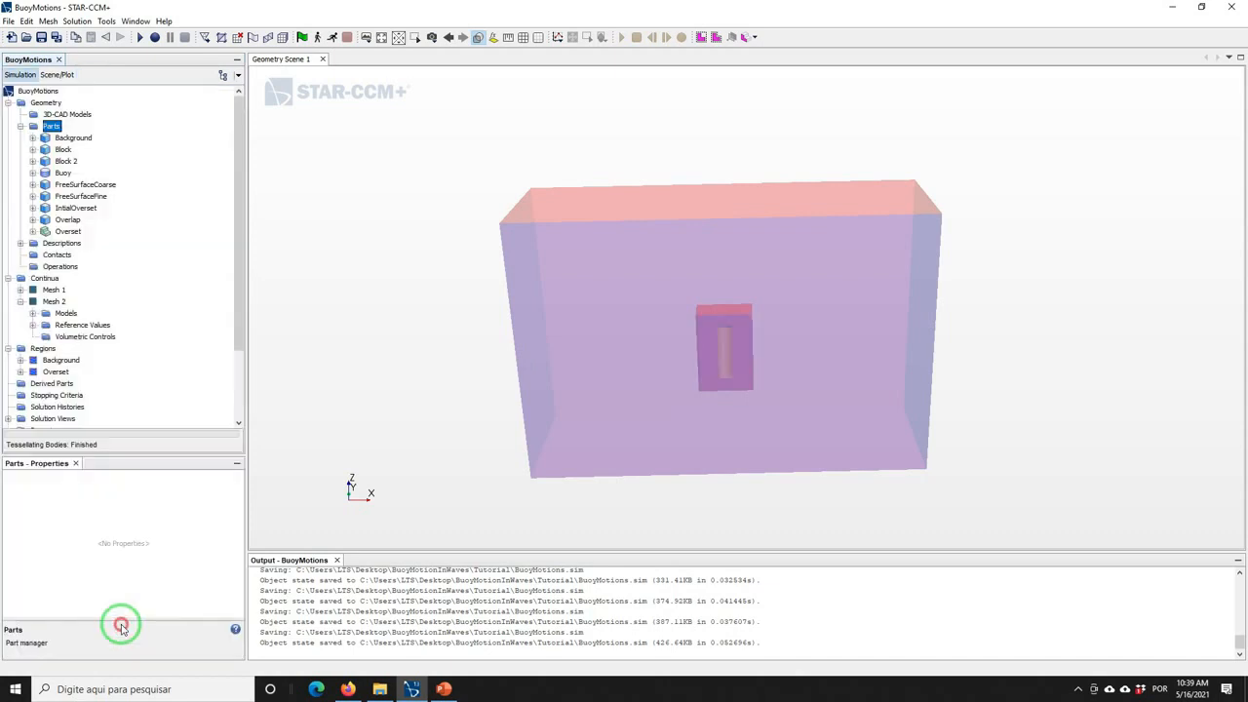
Rename the Block 2 part as OverlapFine
right_click(57, 162)
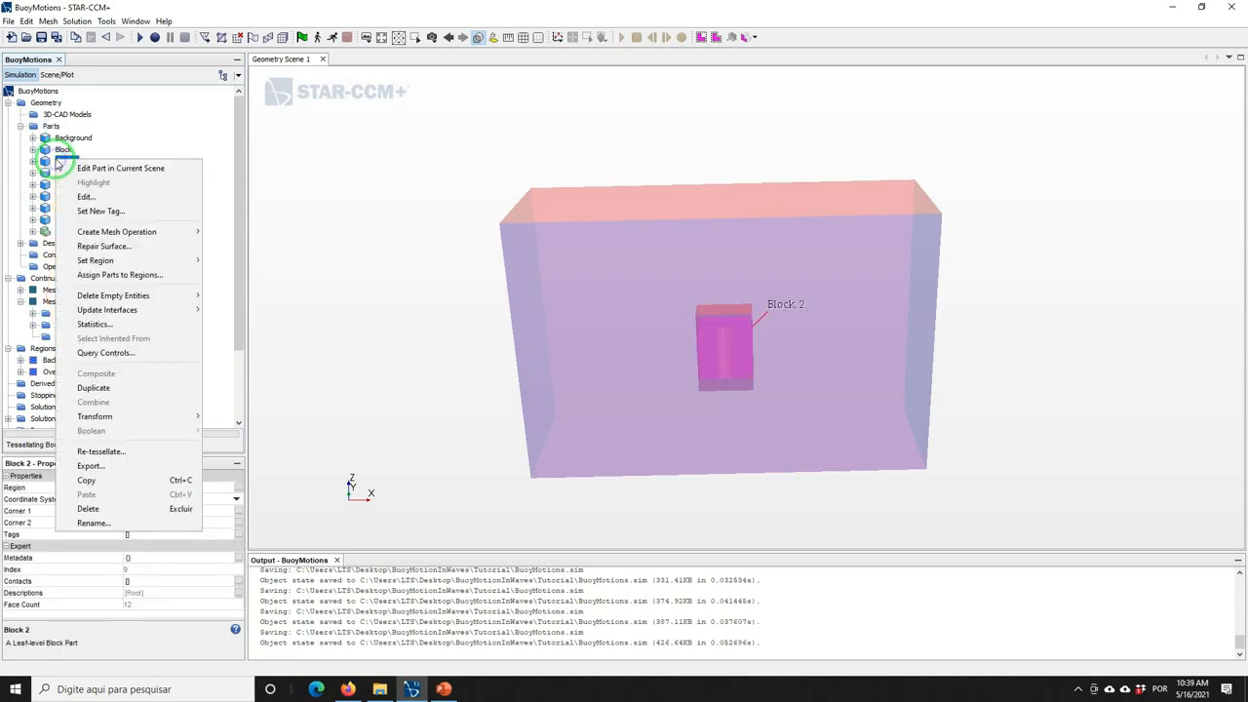
click(92, 523)
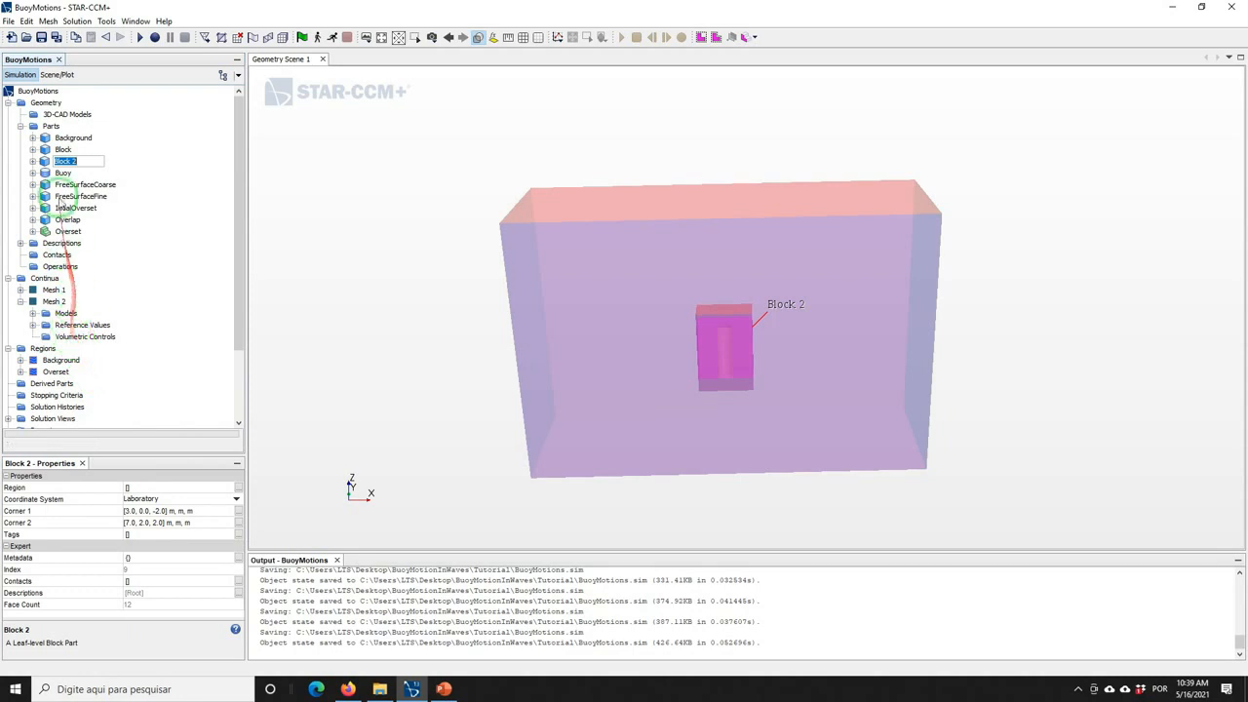
text(Overl)
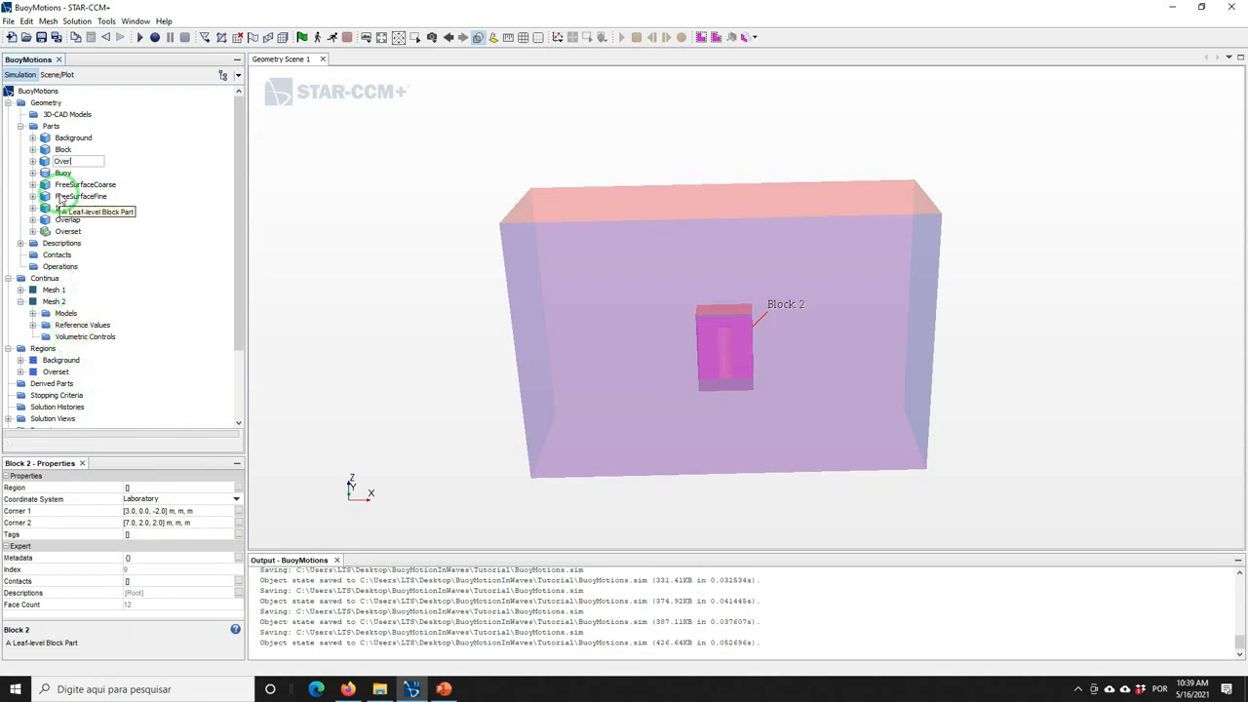
text(apFine)
key(Return)
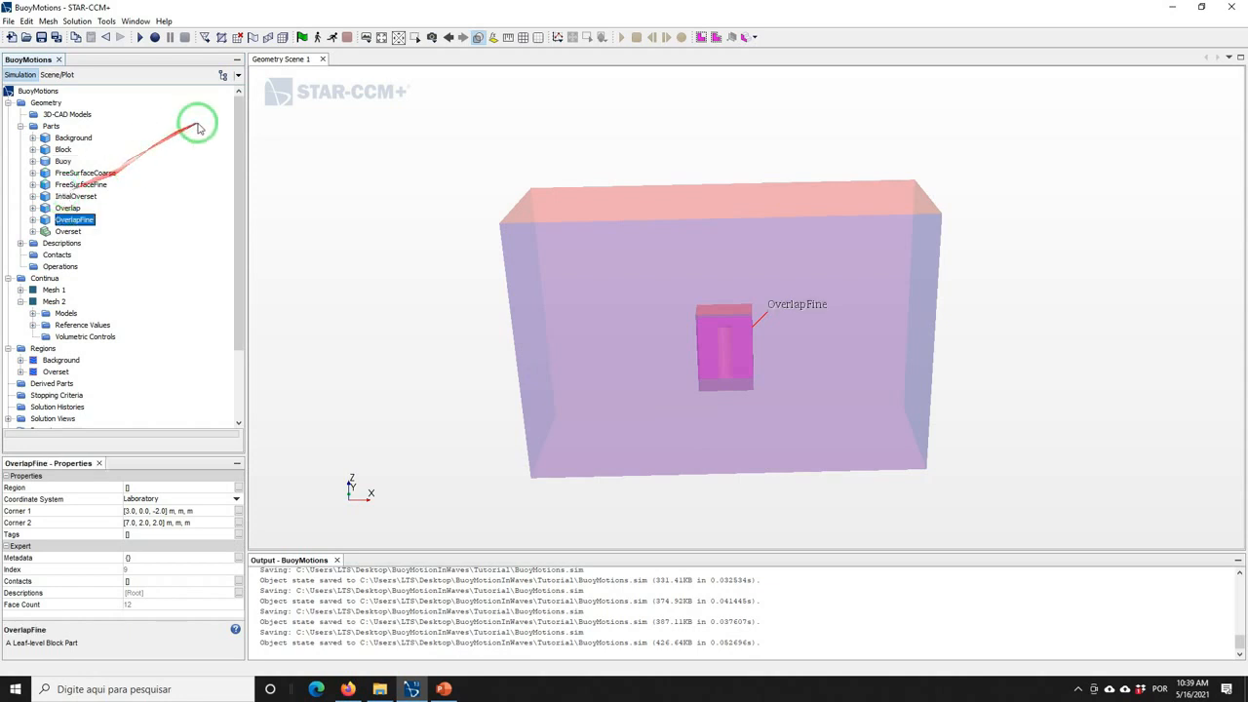
Add a new volumetric control to the Mesh 2 continuum and rename it OverlapFreeSurface
drag(242, 173, 84, 237)
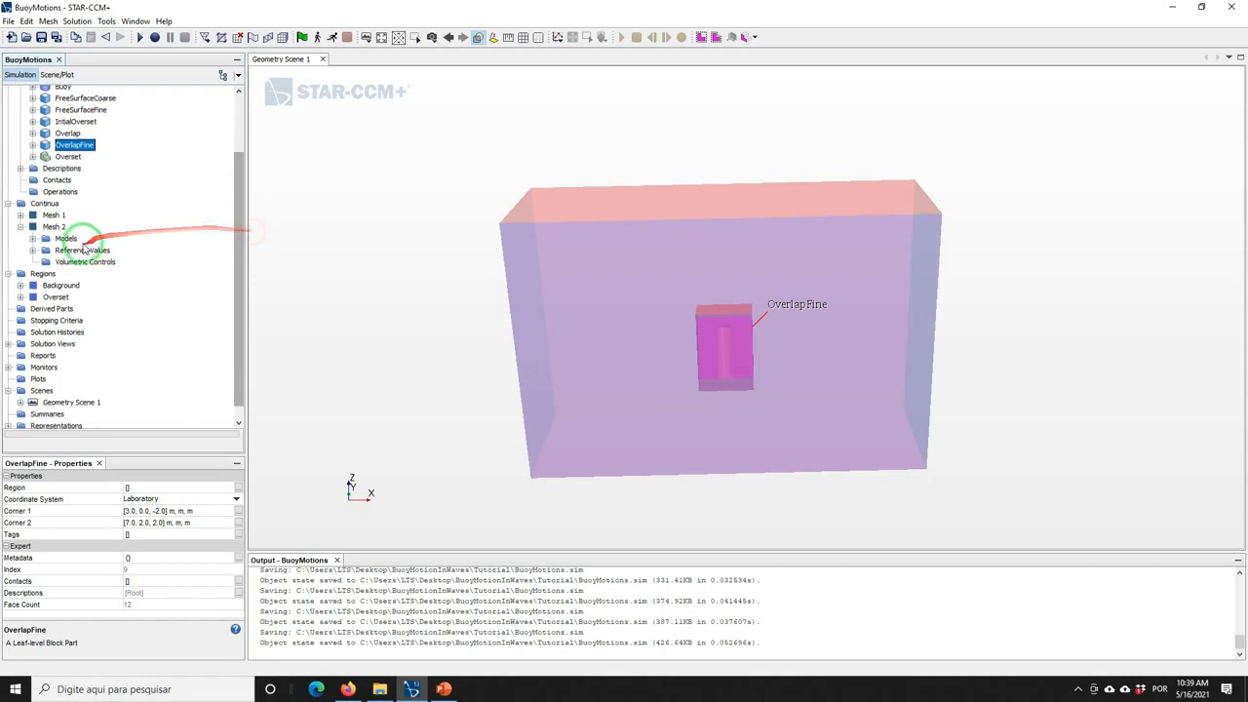
right_click(78, 264)
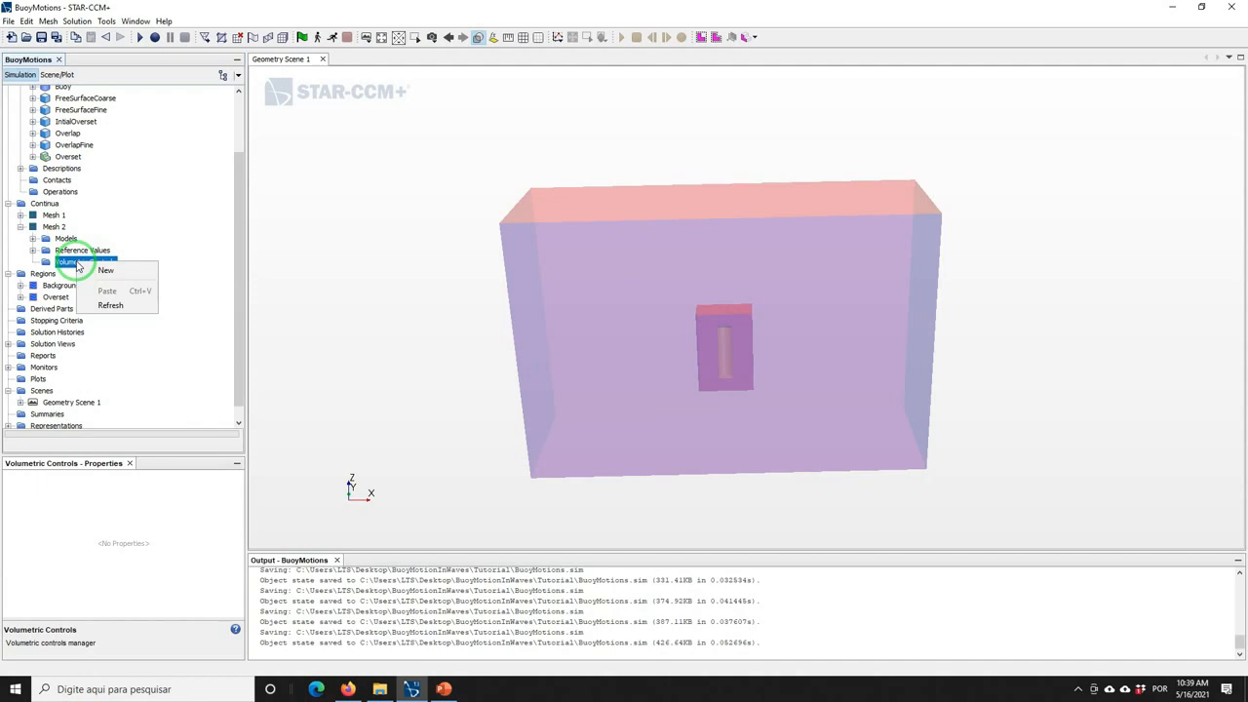
click(103, 271)
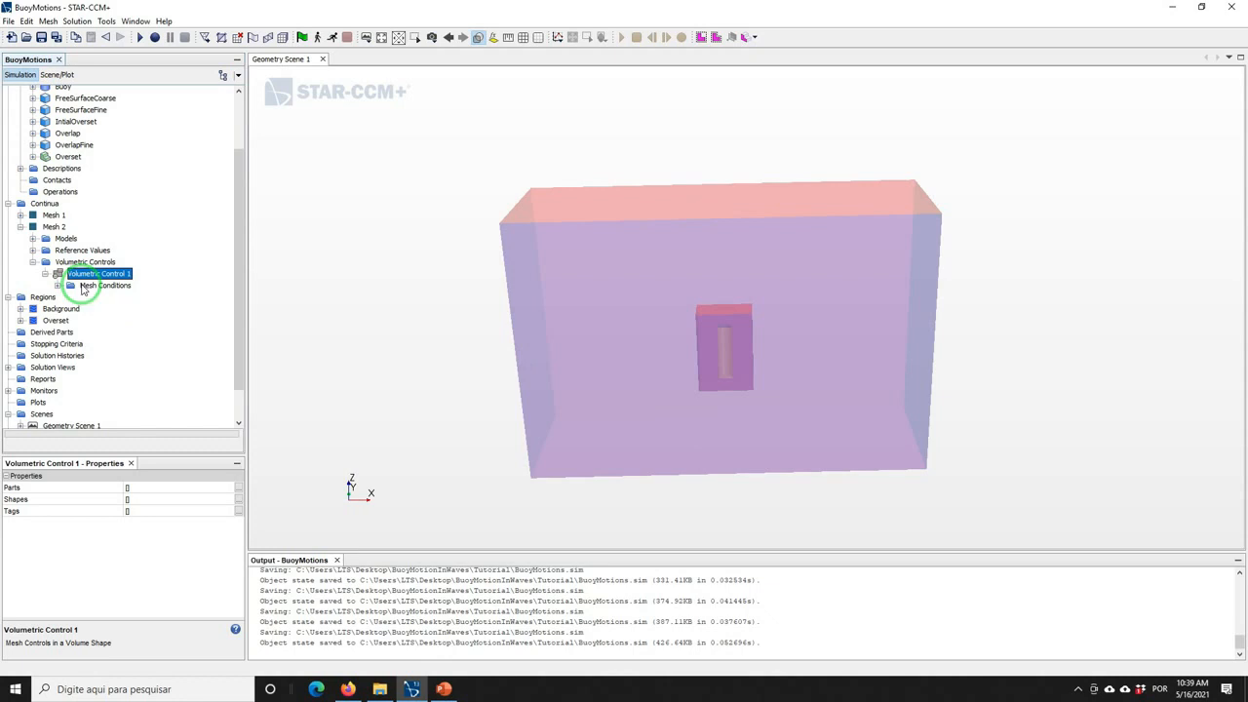
right_click(88, 274)
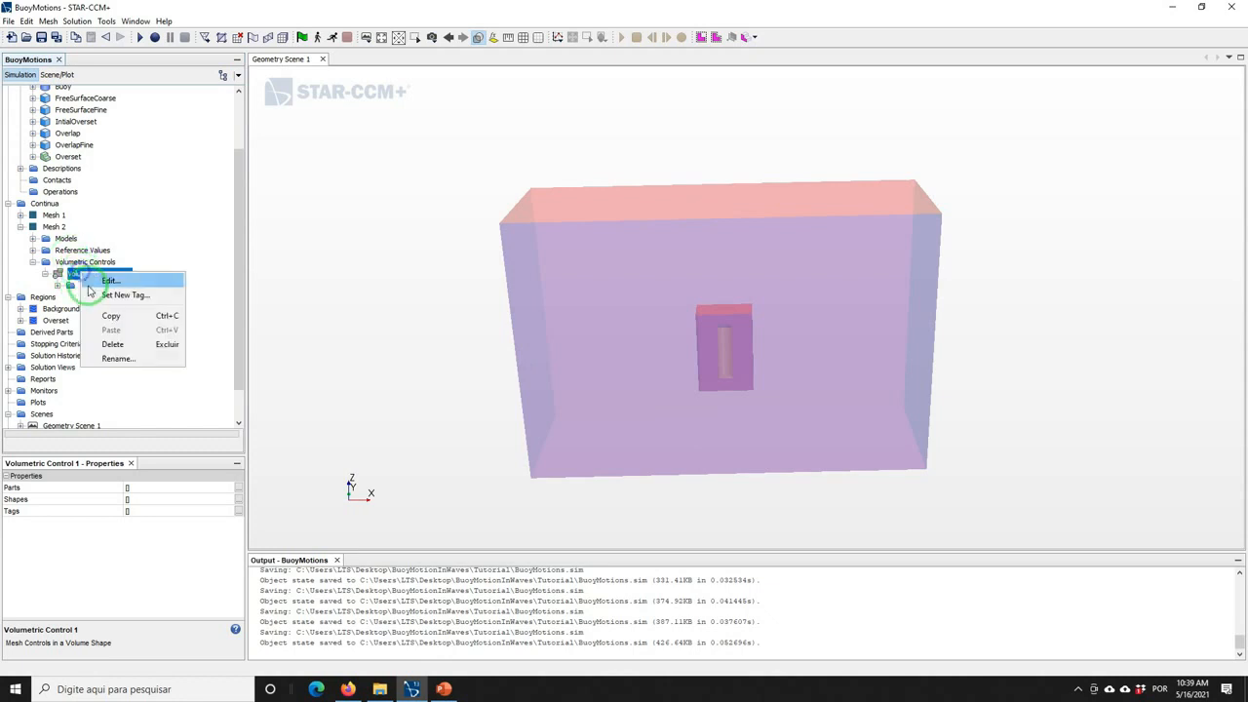
click(111, 355)
text(OverlapFreeSurfa)
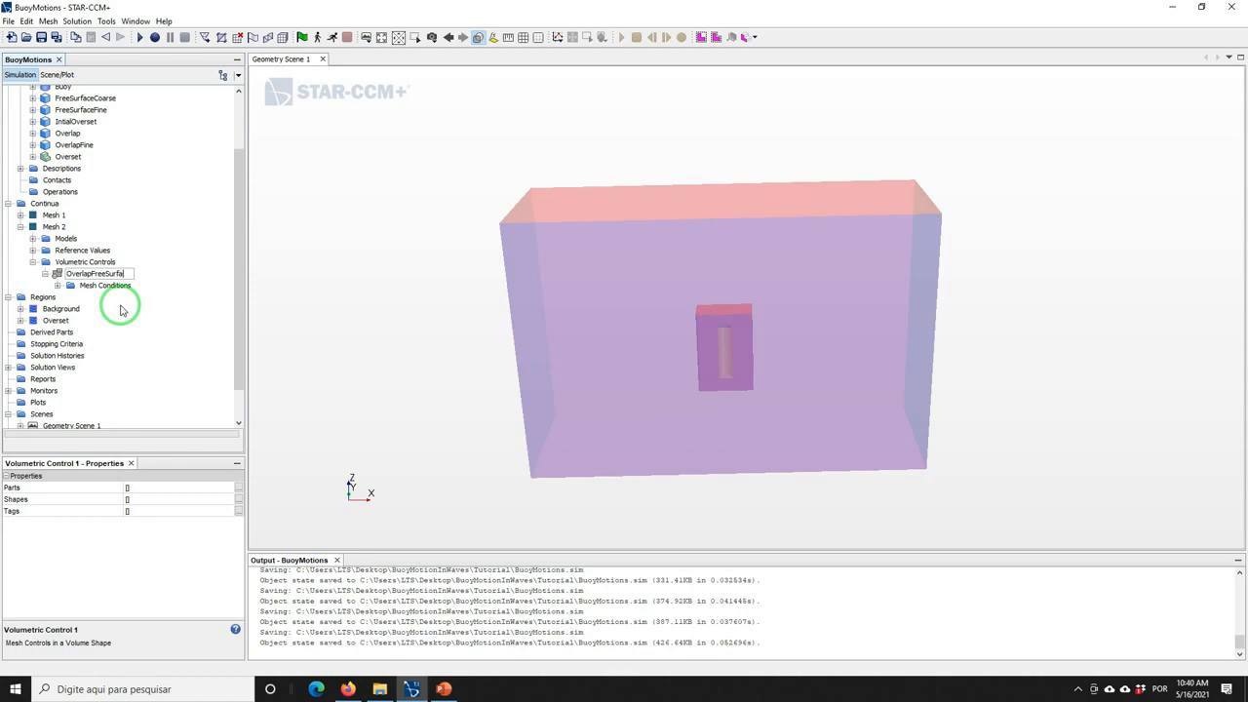
text(ce)
key(Return)
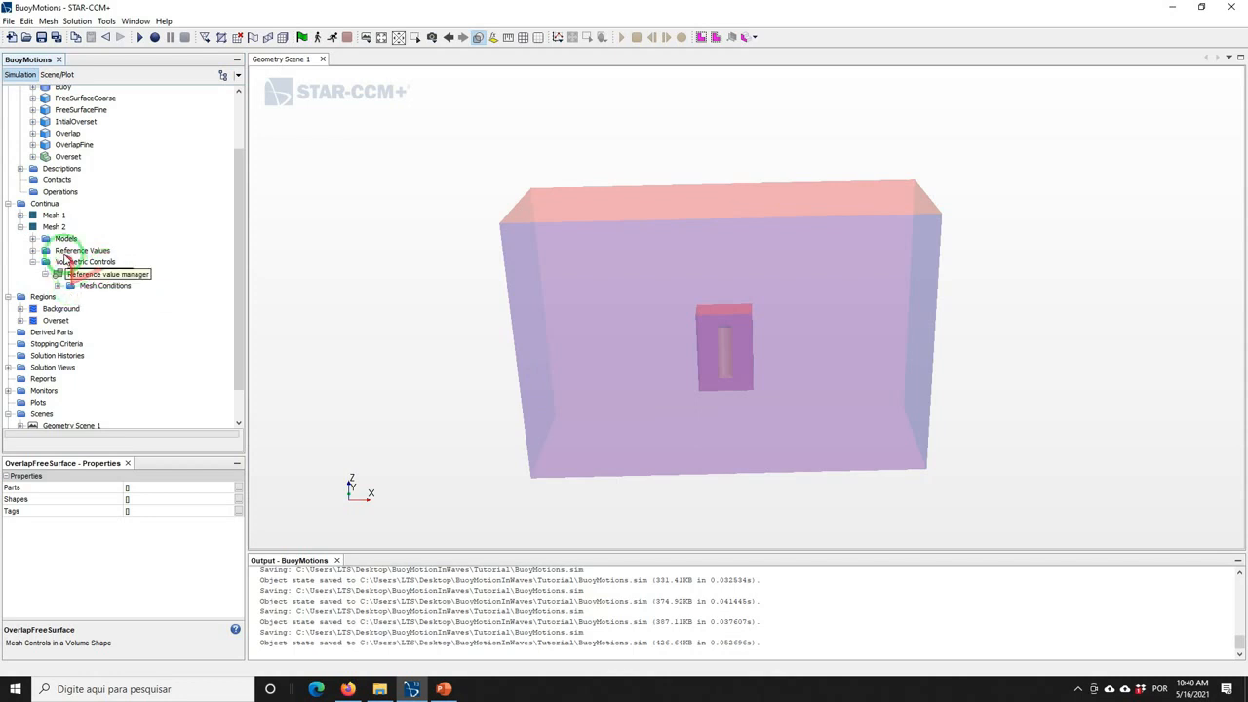
Assign the OverlapFine part to the OverlapFreeSurface control and enable its customized anisotropic trimmer size
click(132, 488)
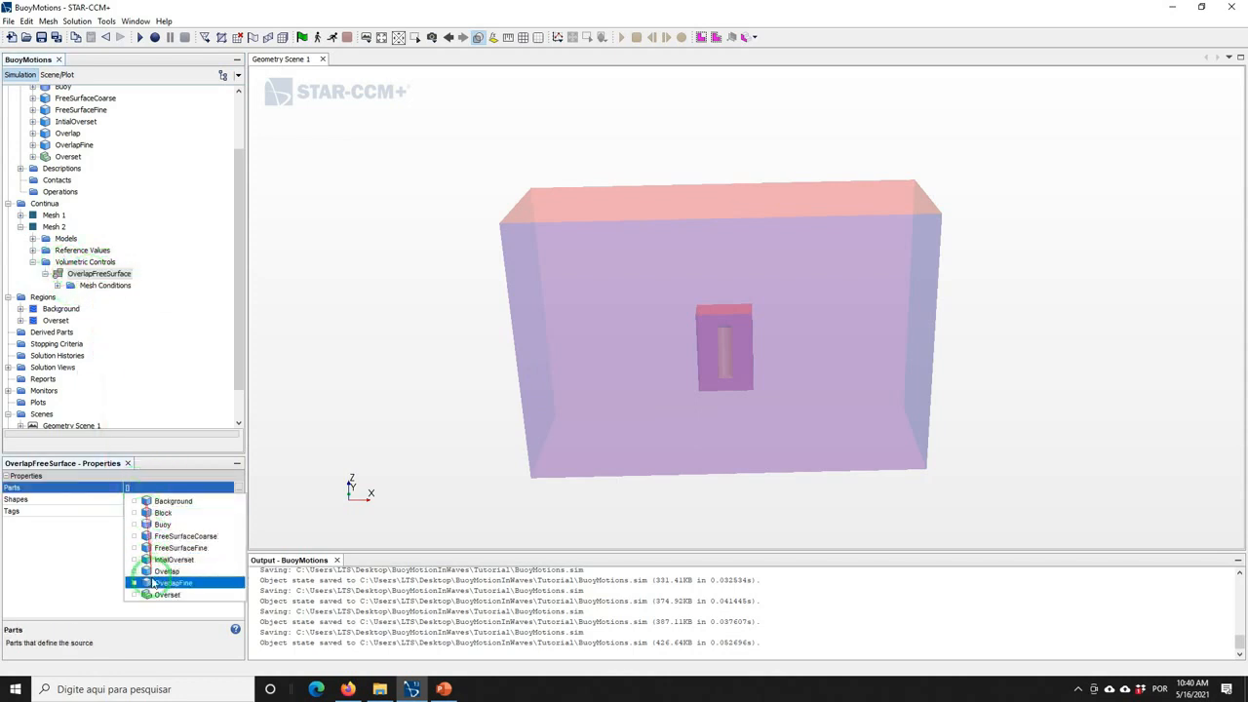
click(30, 576)
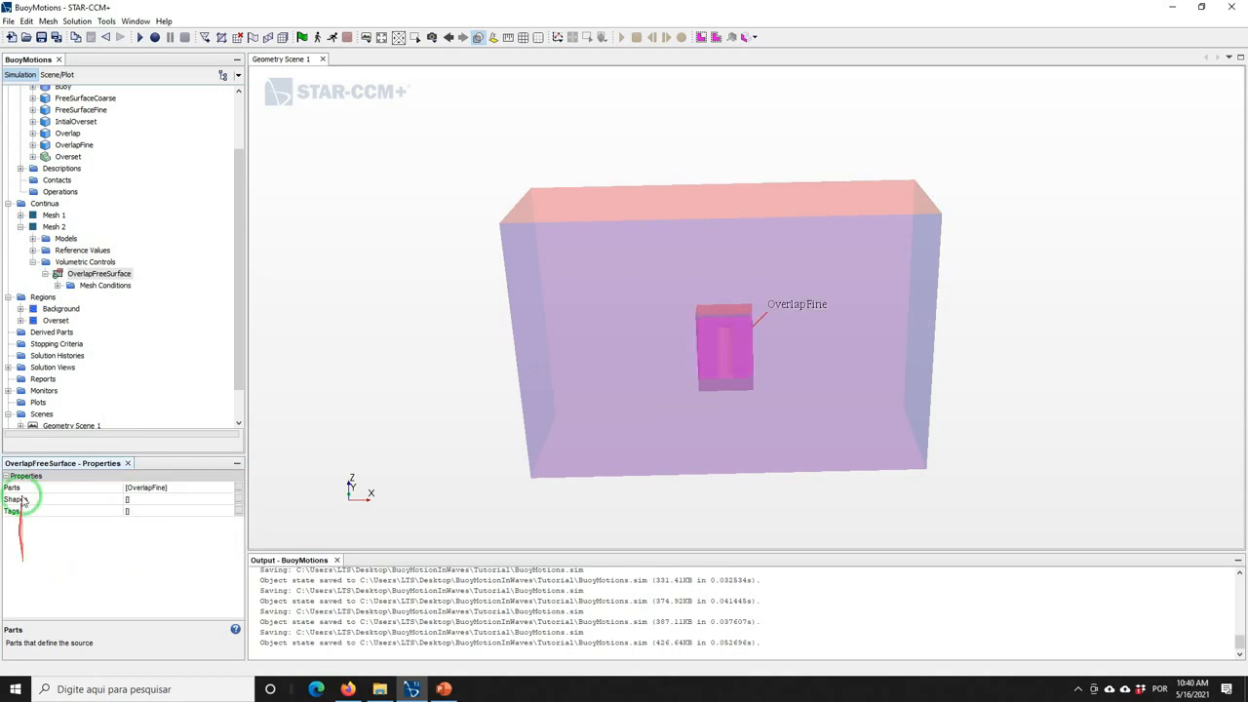
click(57, 285)
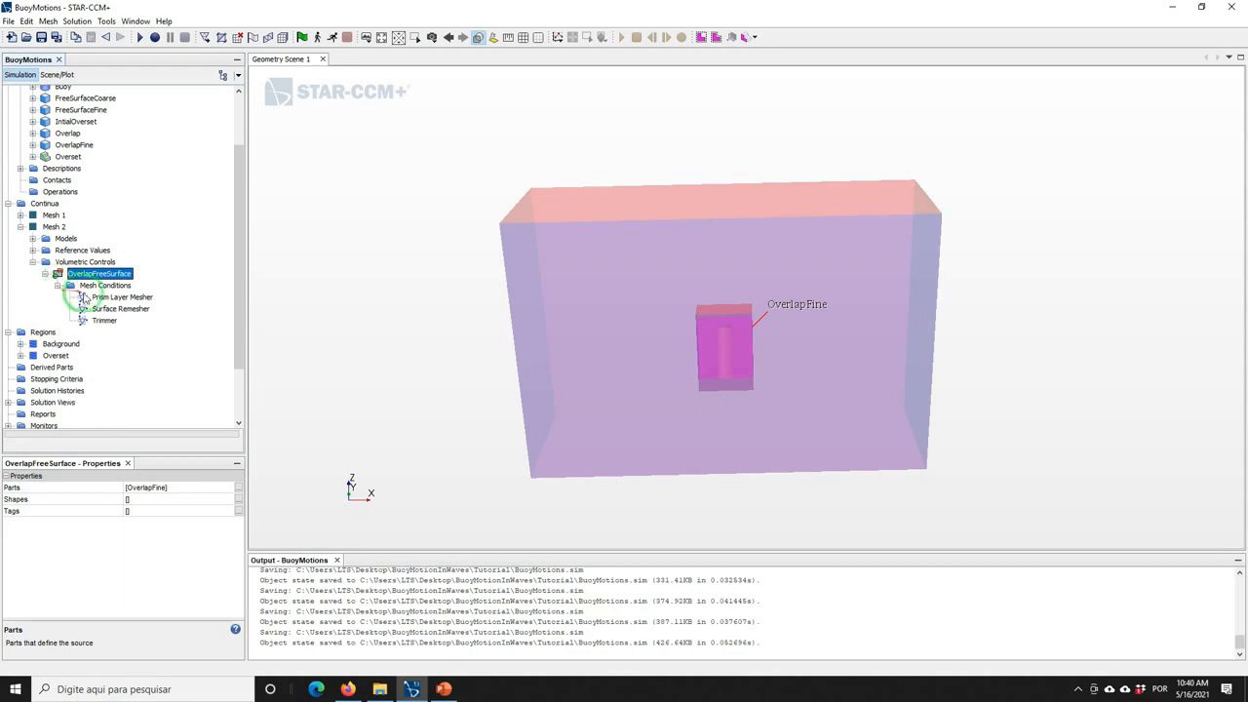
click(102, 320)
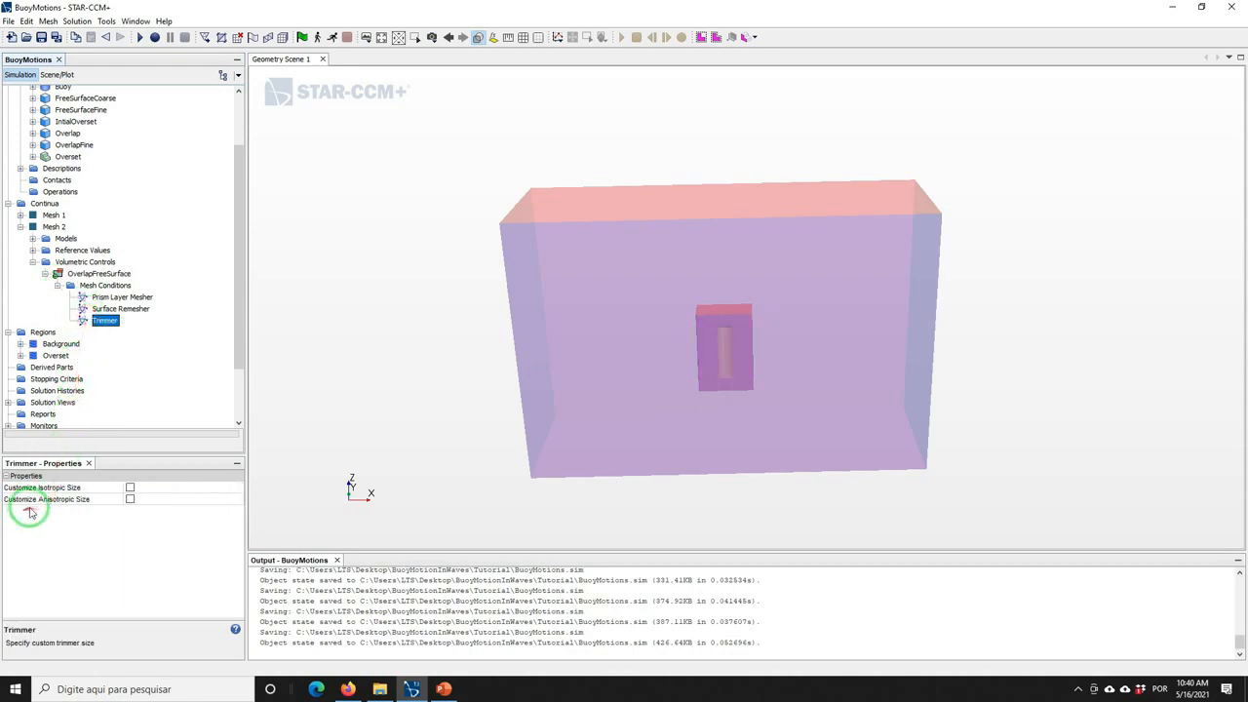
click(130, 499)
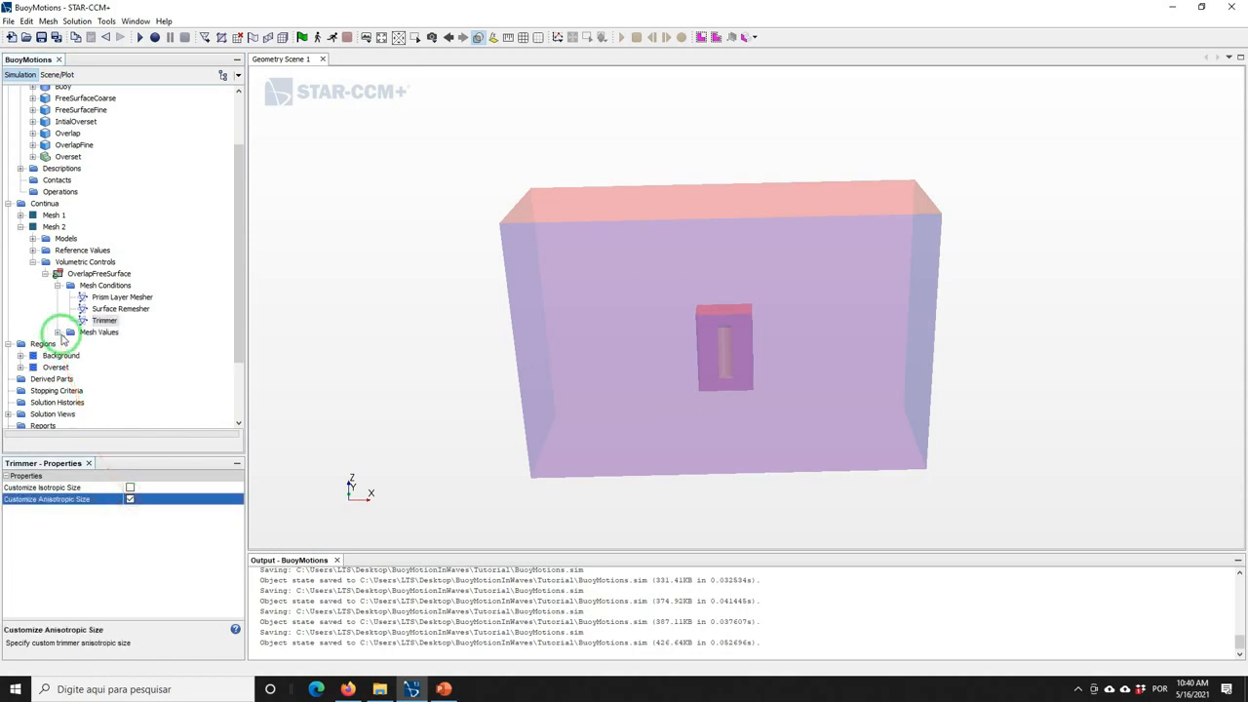
Enable custom X, Y and Z sizes for the OverlapFreeSurface control's trimmer anisotropic size, relative to base
click(58, 332)
click(115, 343)
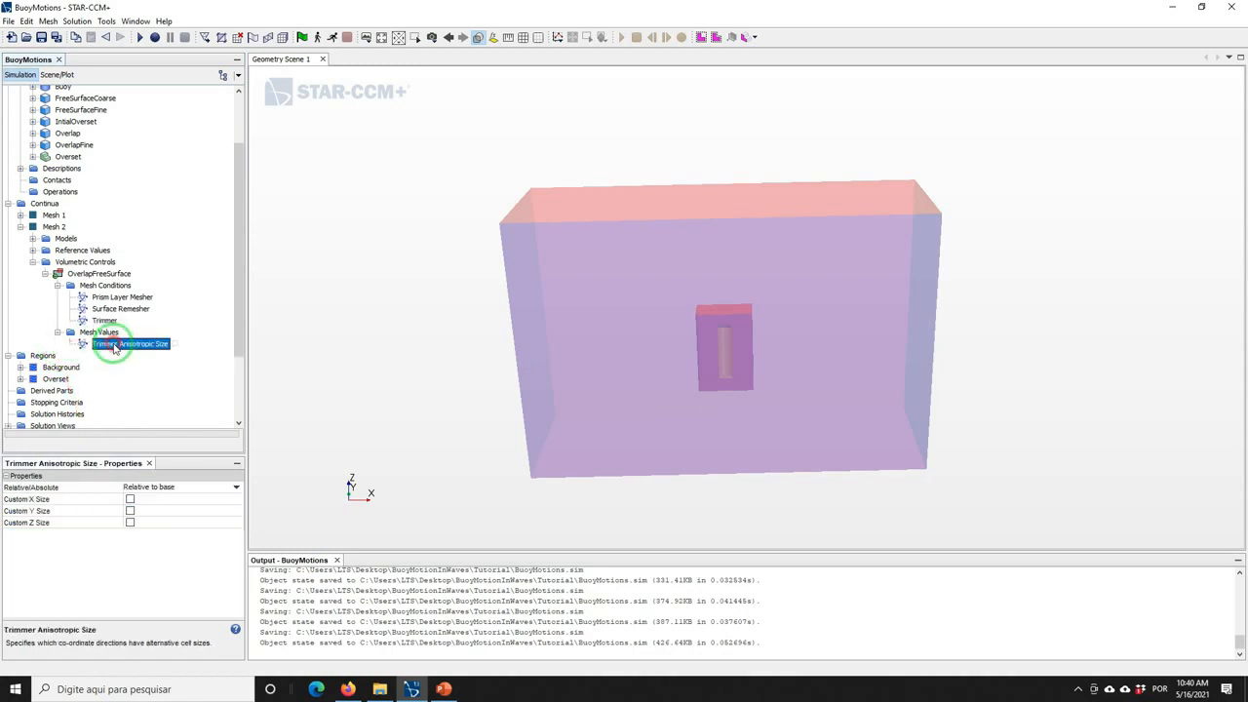
click(129, 499)
click(129, 511)
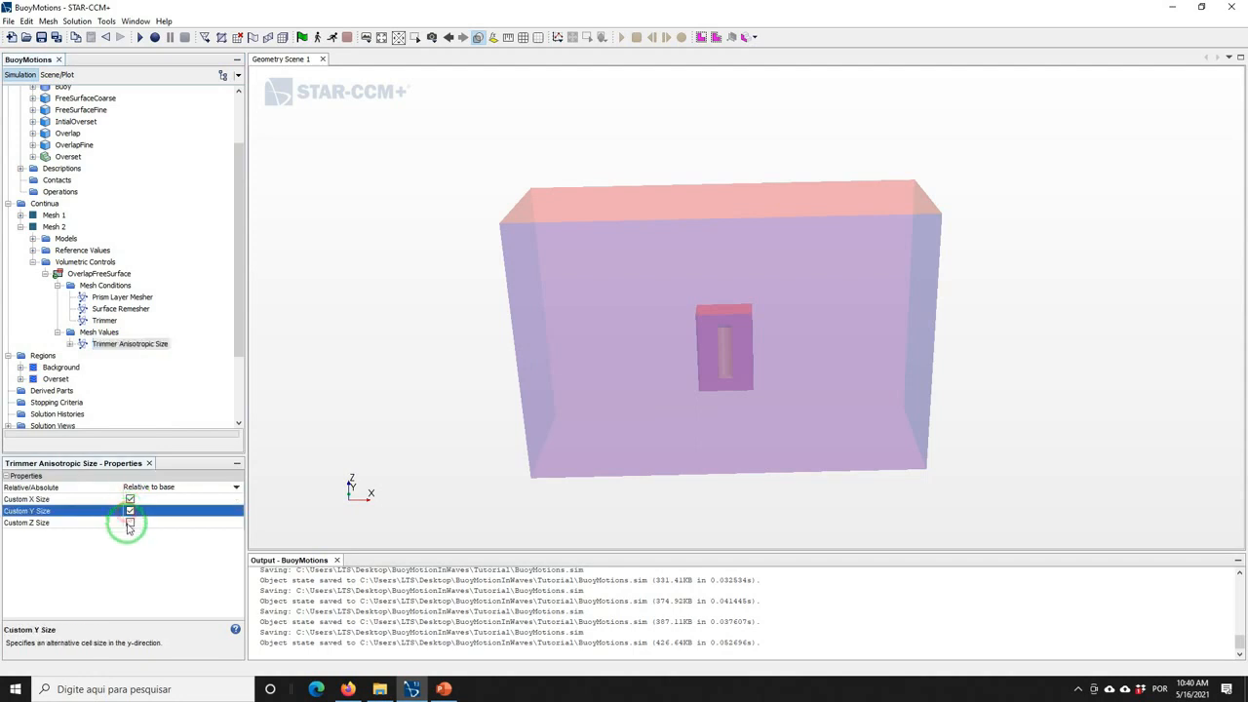
click(130, 524)
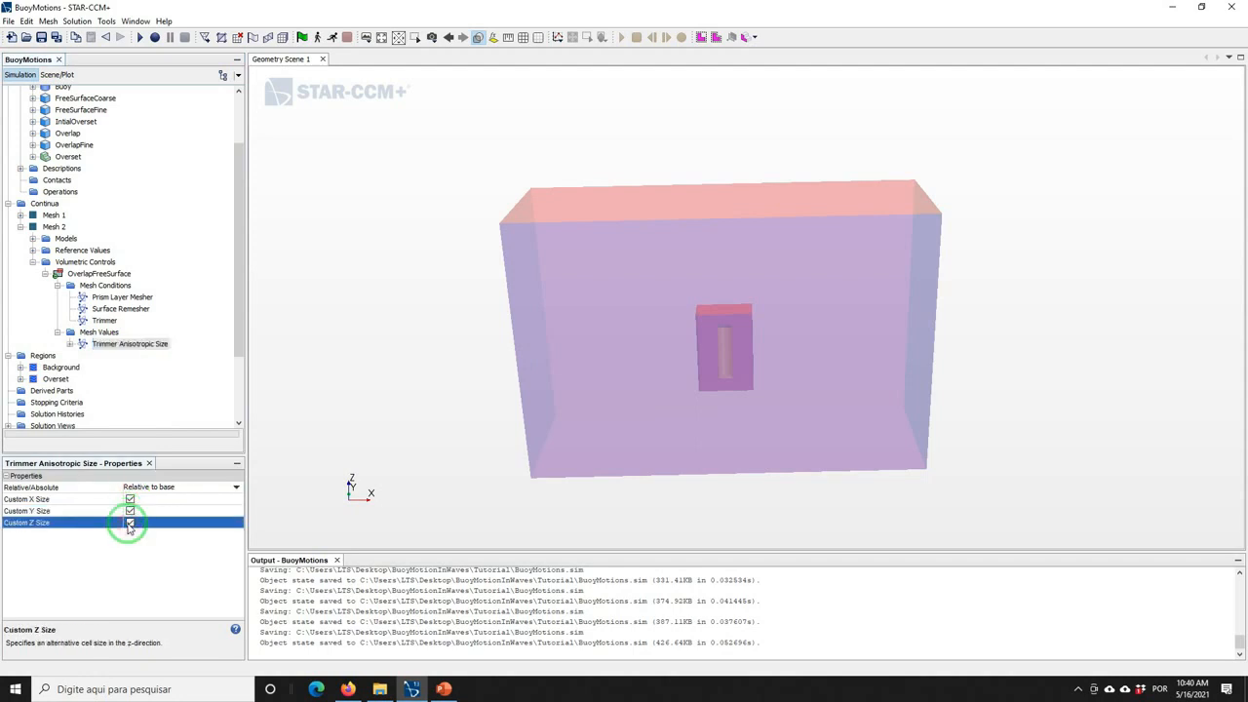
Set both the relative X size and relative Y size of the OverlapFreeSurface control to 10 percent of base
click(127, 345)
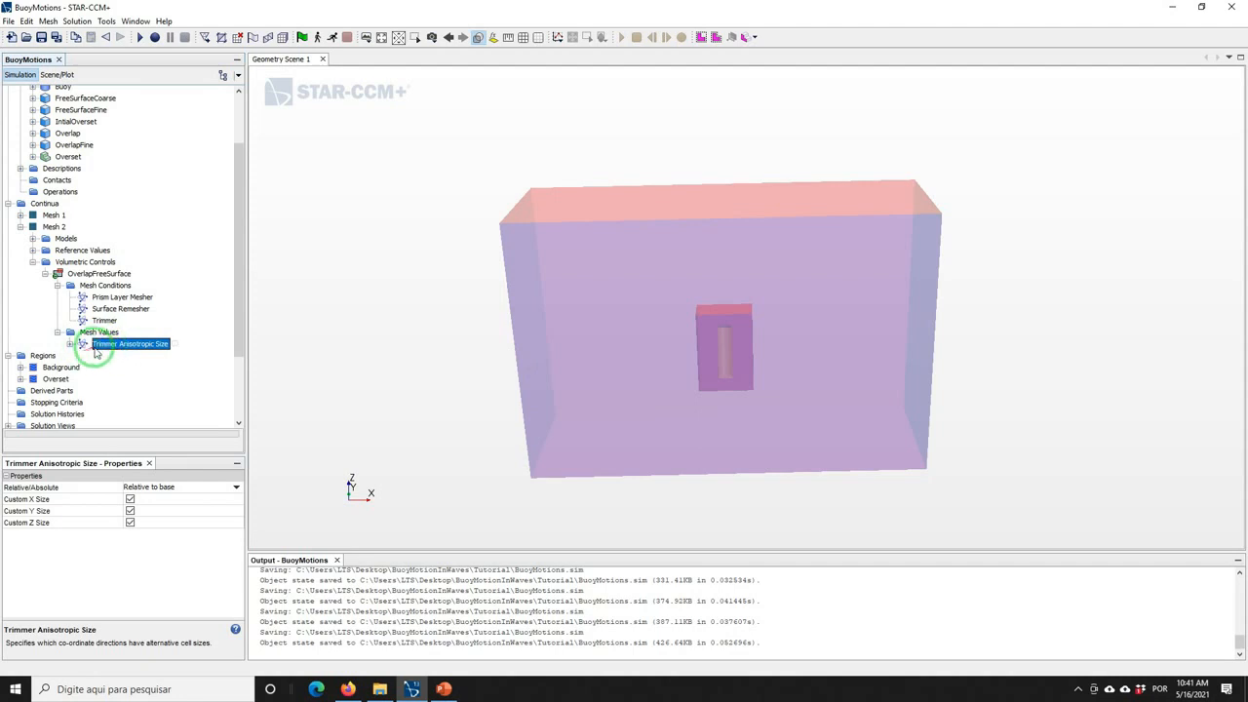
click(71, 344)
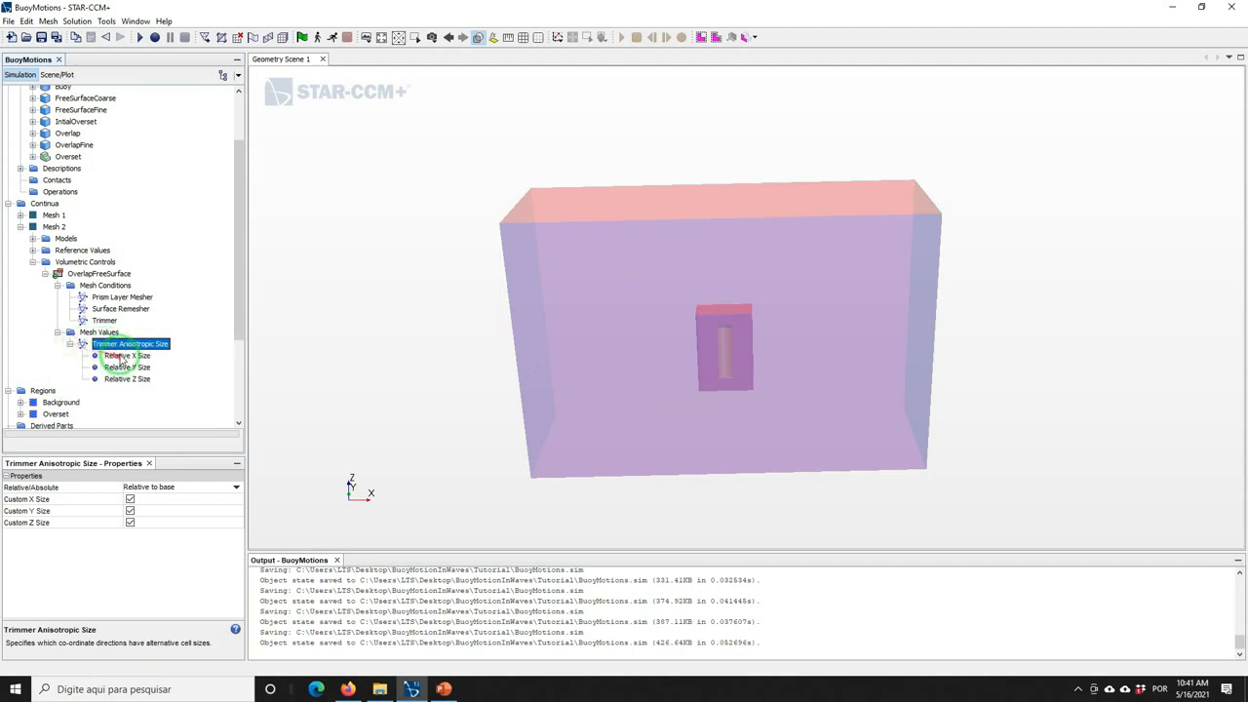
click(121, 356)
click(139, 488)
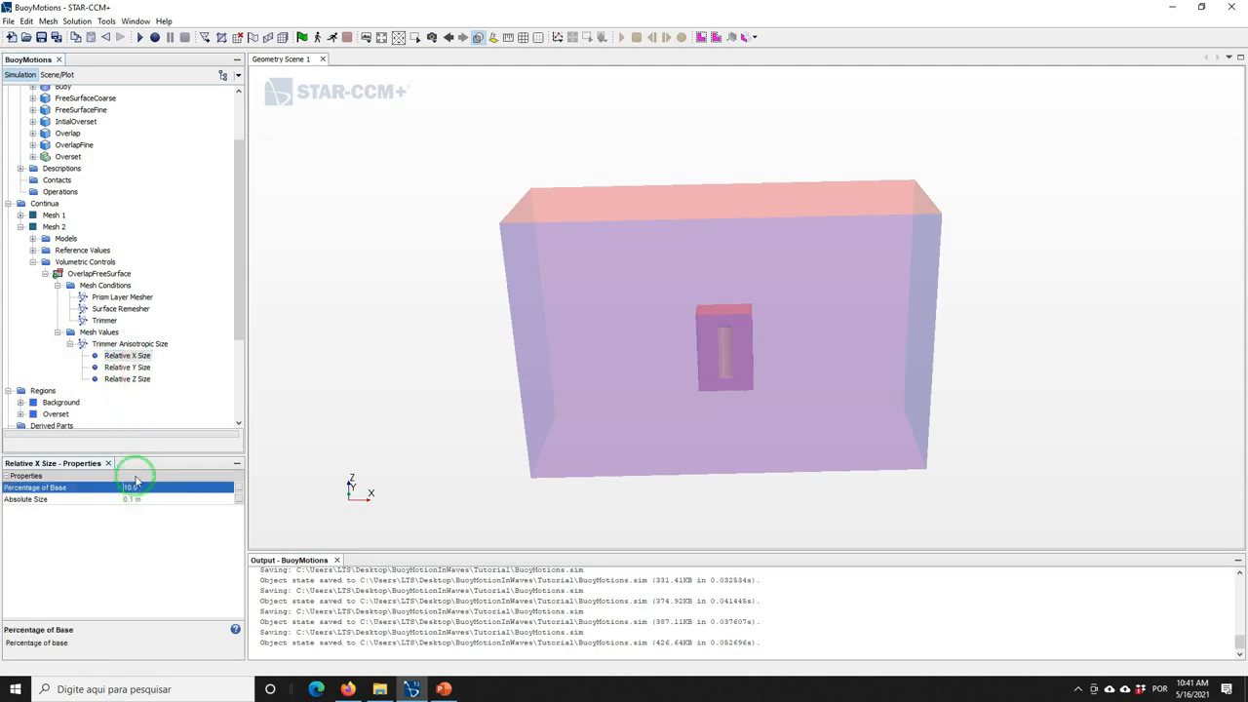
click(127, 368)
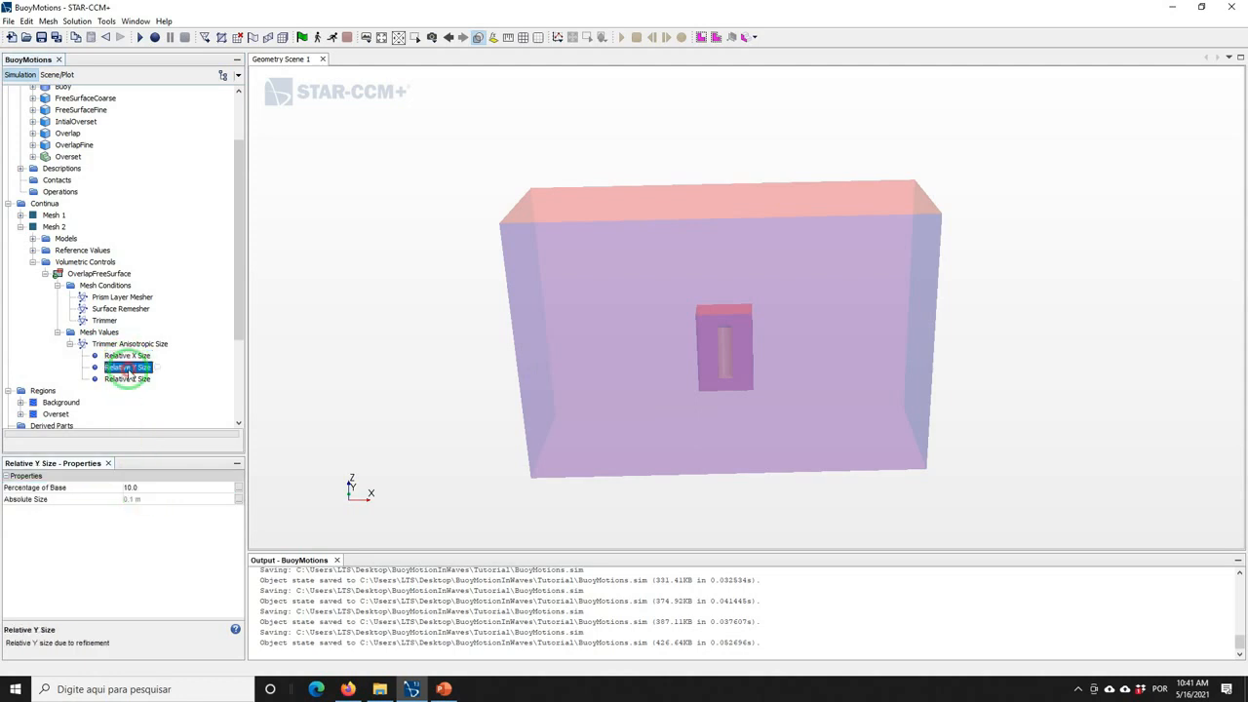
click(143, 488)
text(1)
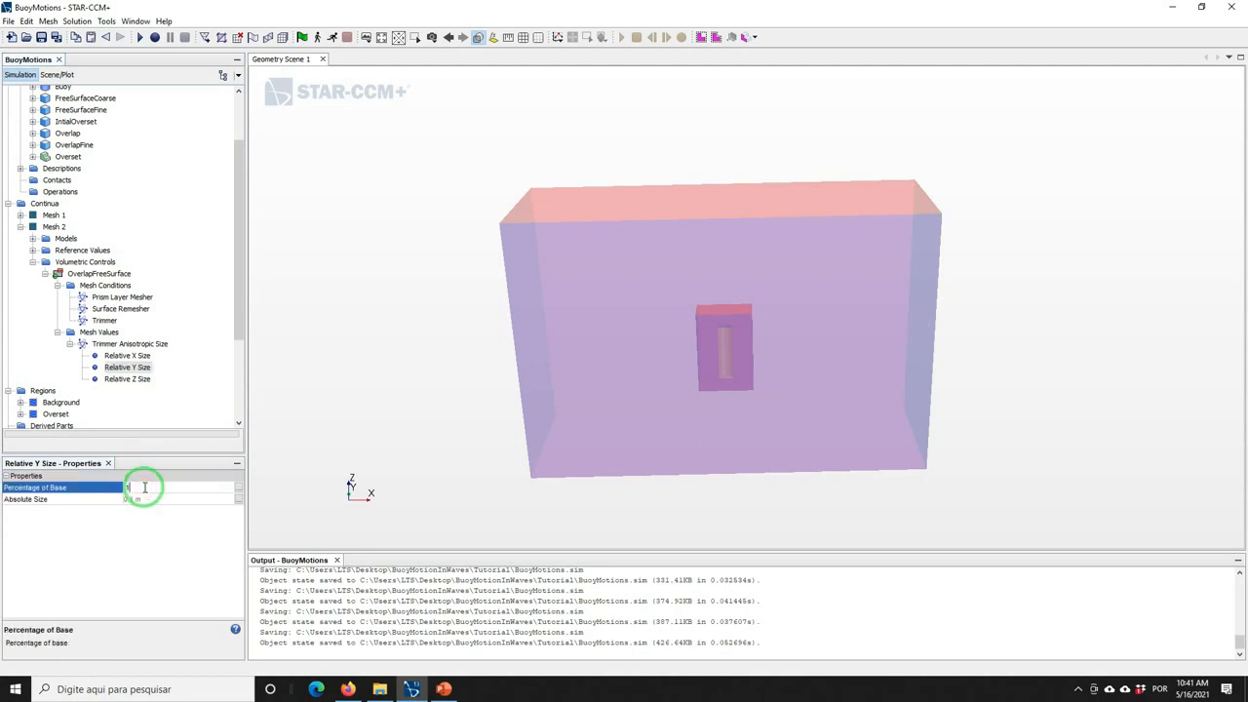
text(0)
key(Return)
Set the relative Z size of the OverlapFreeSurface control to 5 percent of base
click(127, 380)
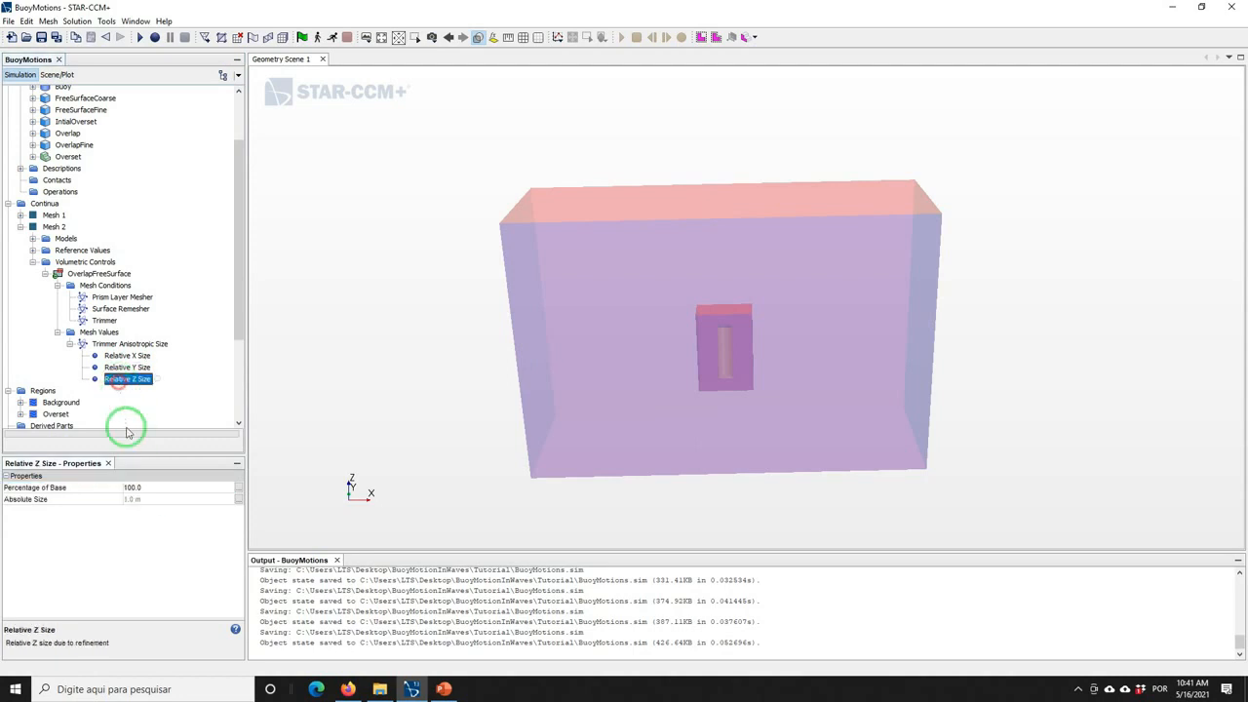
click(137, 488)
text(5)
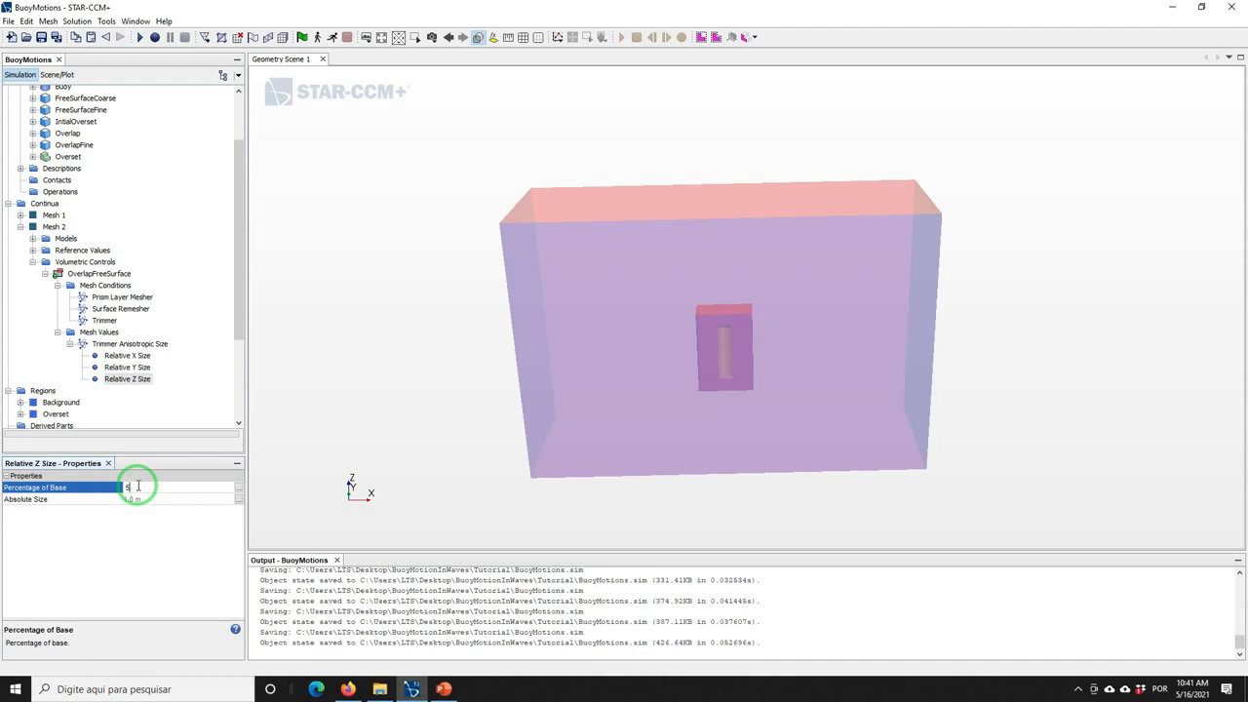
key(Return)
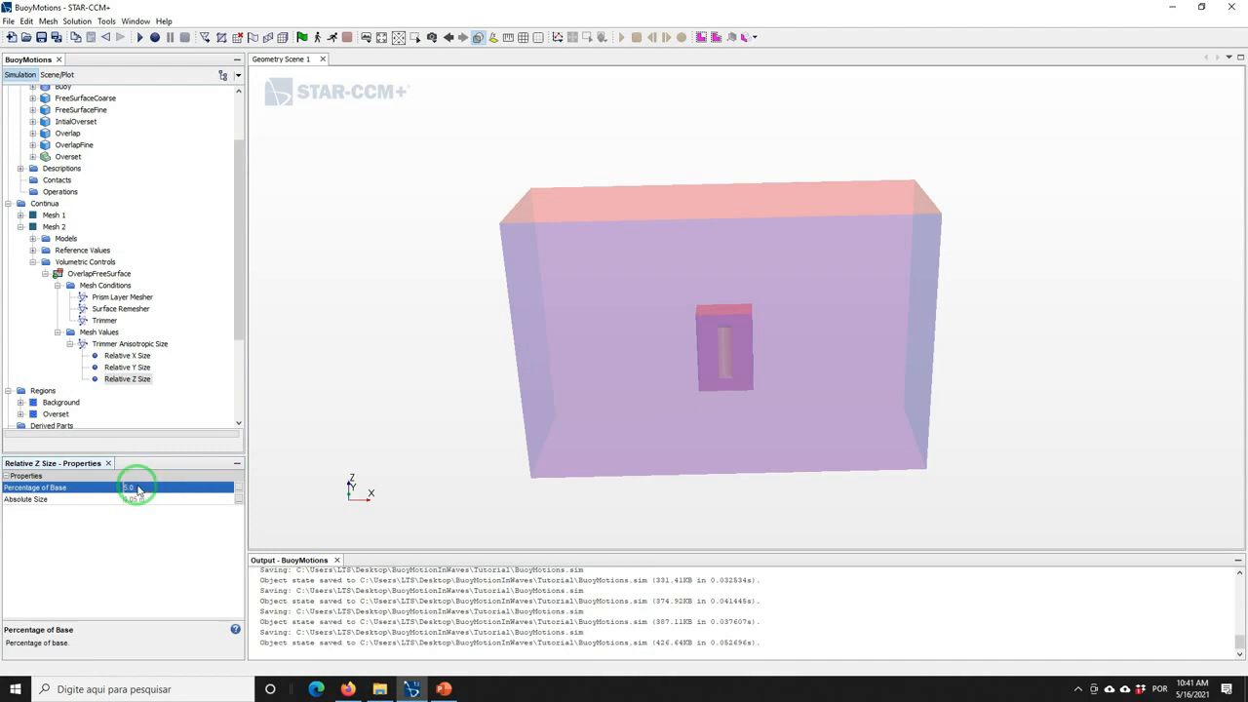
Save the simulation and generate the volume mesh
click(41, 38)
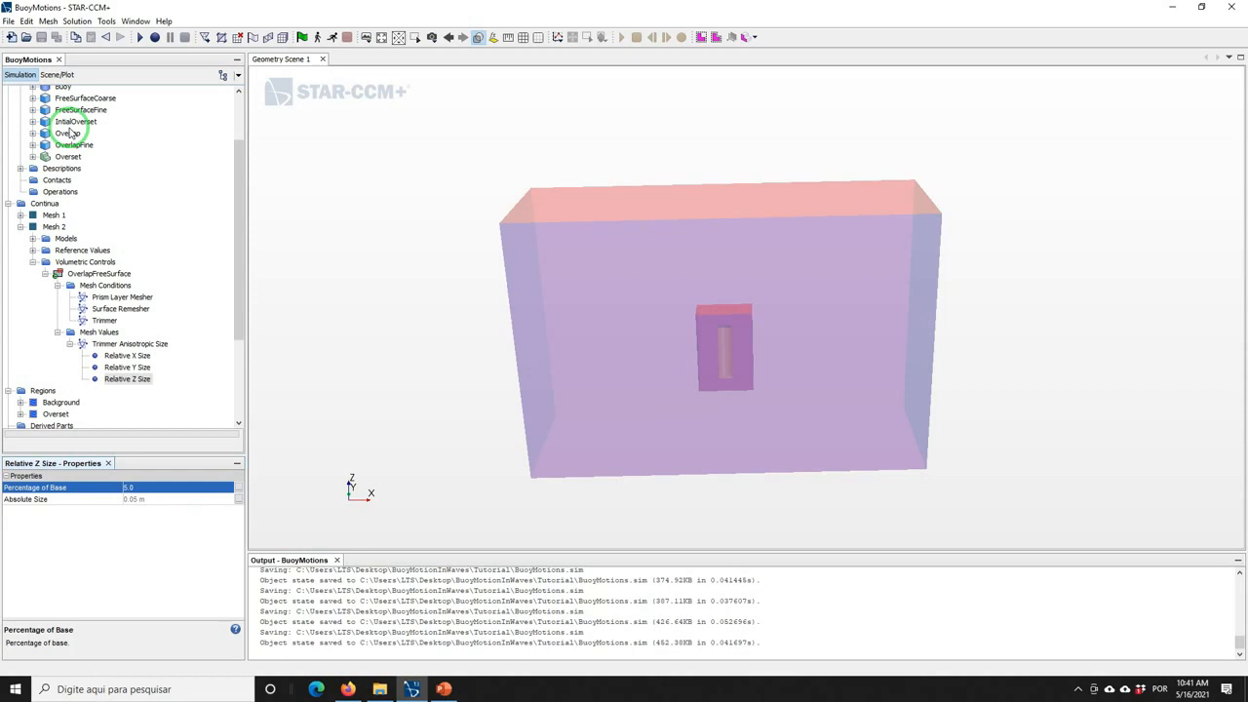
click(283, 37)
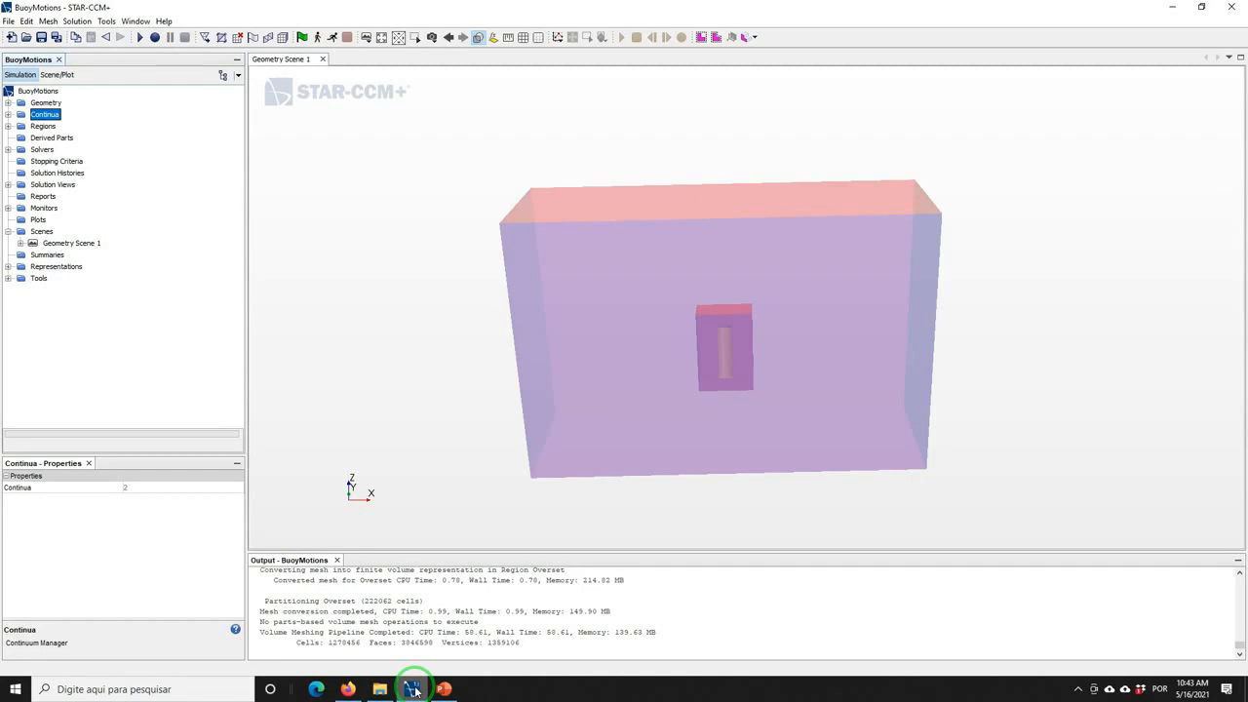
Create a new mesh scene and examine the refinement around the buoy and free surface in the XZ plane
right_click(41, 231)
mouse_move(102, 237)
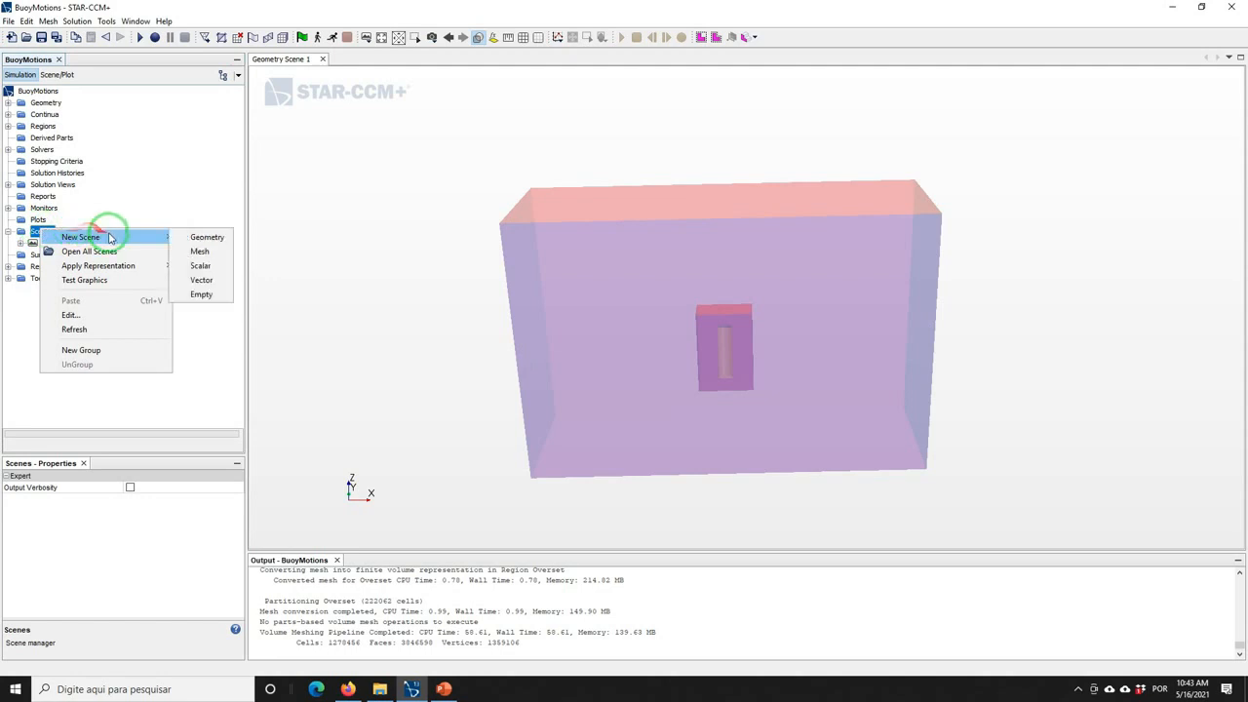
click(202, 252)
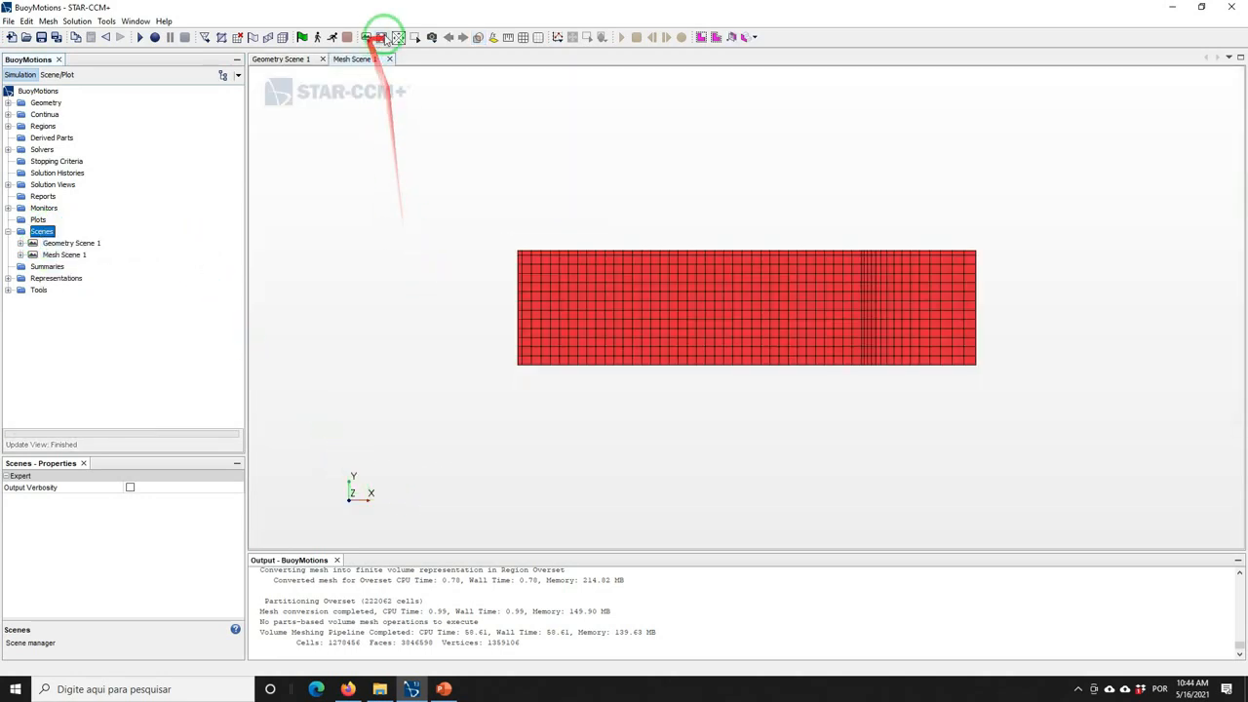
click(398, 43)
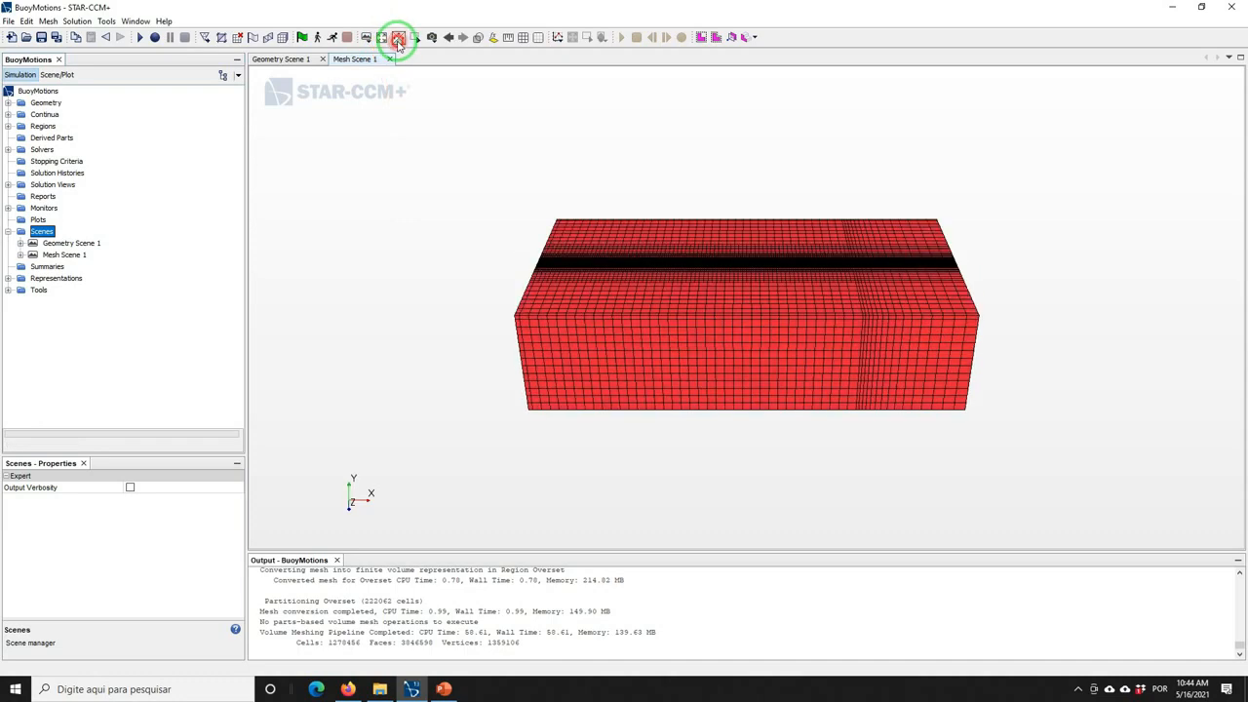
click(398, 43)
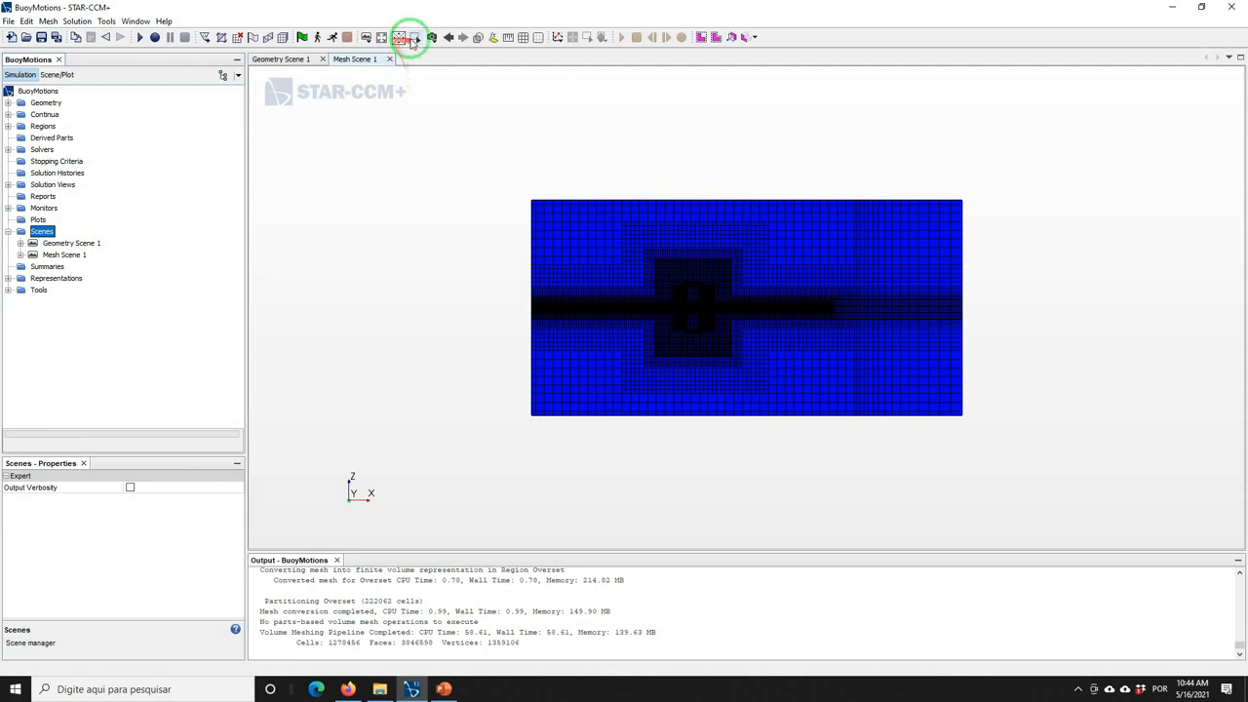
click(415, 37)
drag(497, 251, 1020, 359)
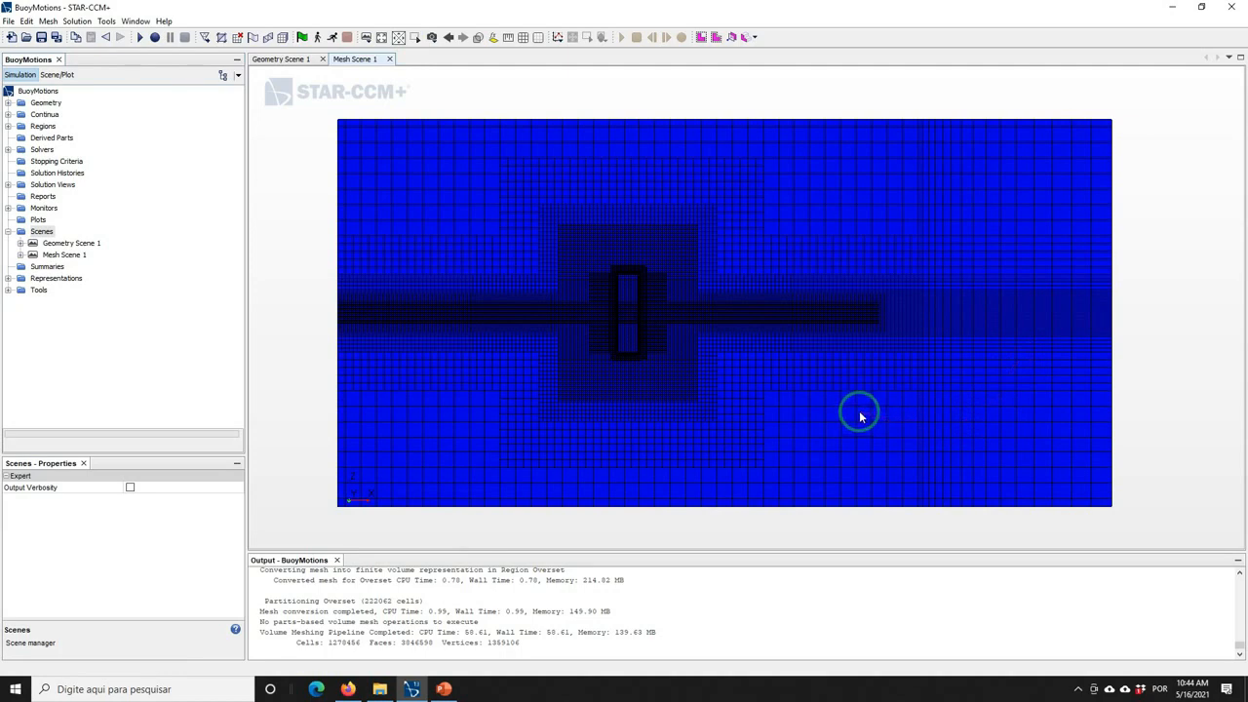
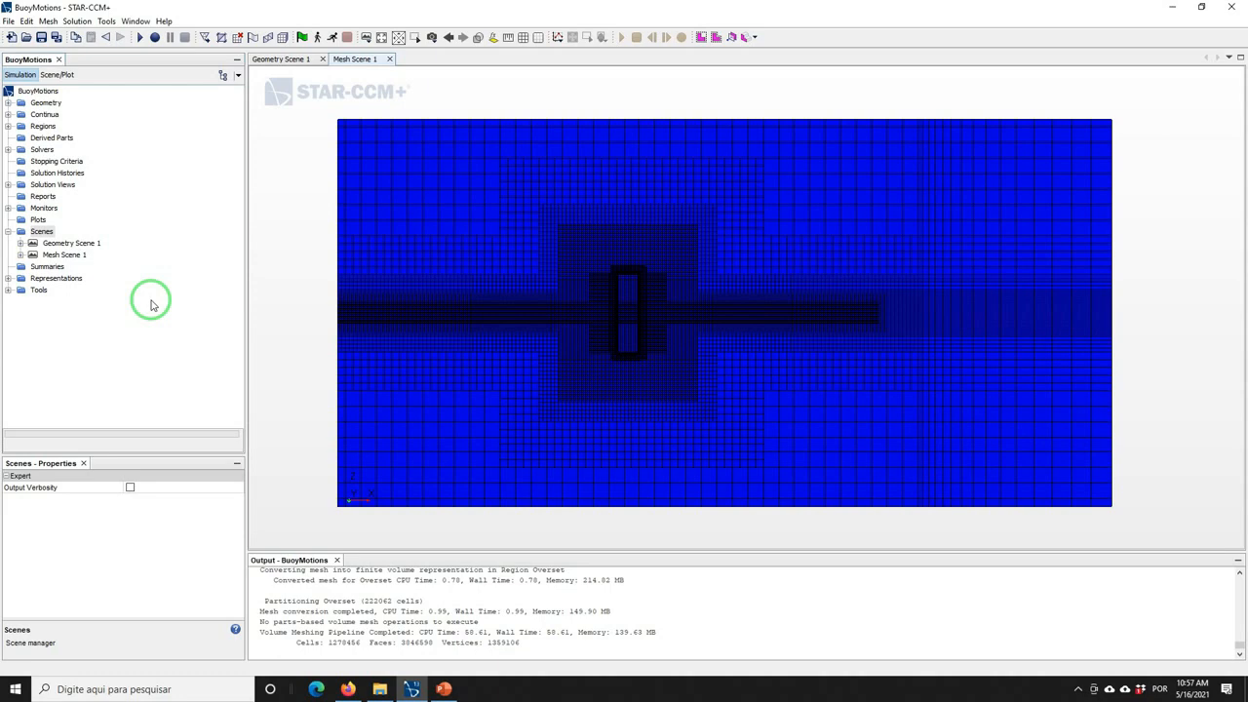
Enable the Implicit Unsteady, Eulerian Multiphase and Volume of Fluid (VOF) models for the Physics 1 continuum
click(8, 114)
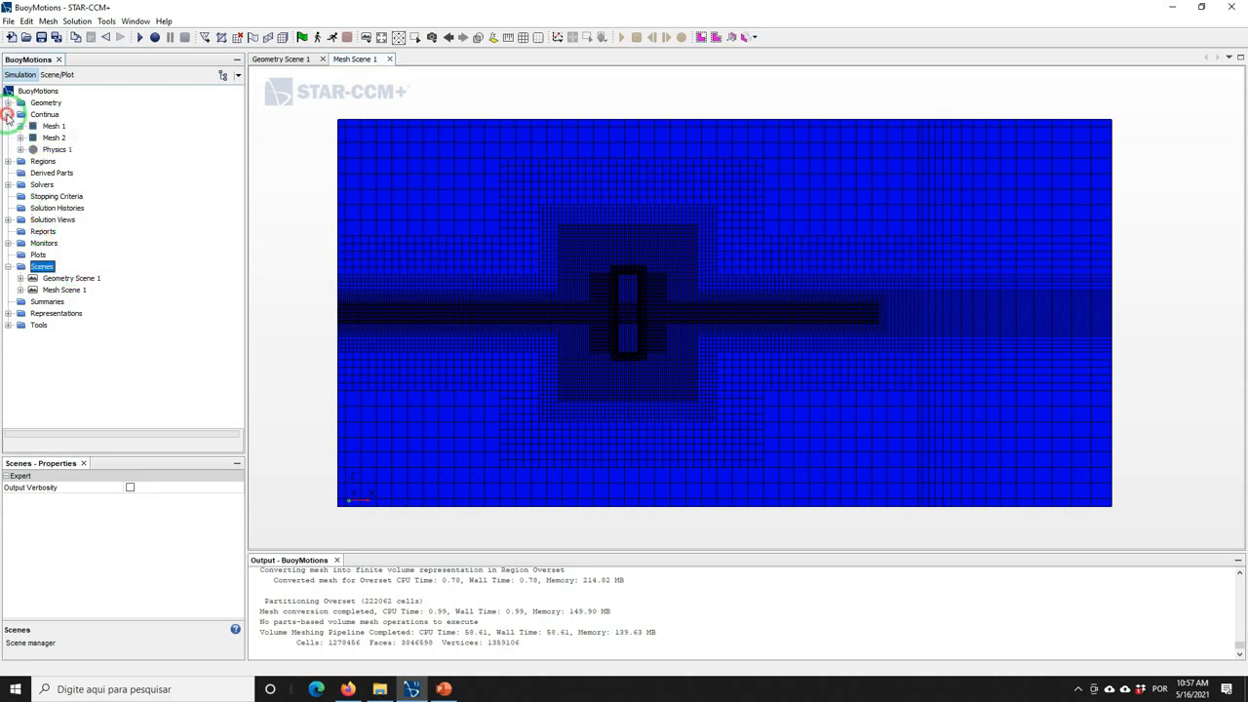
click(44, 149)
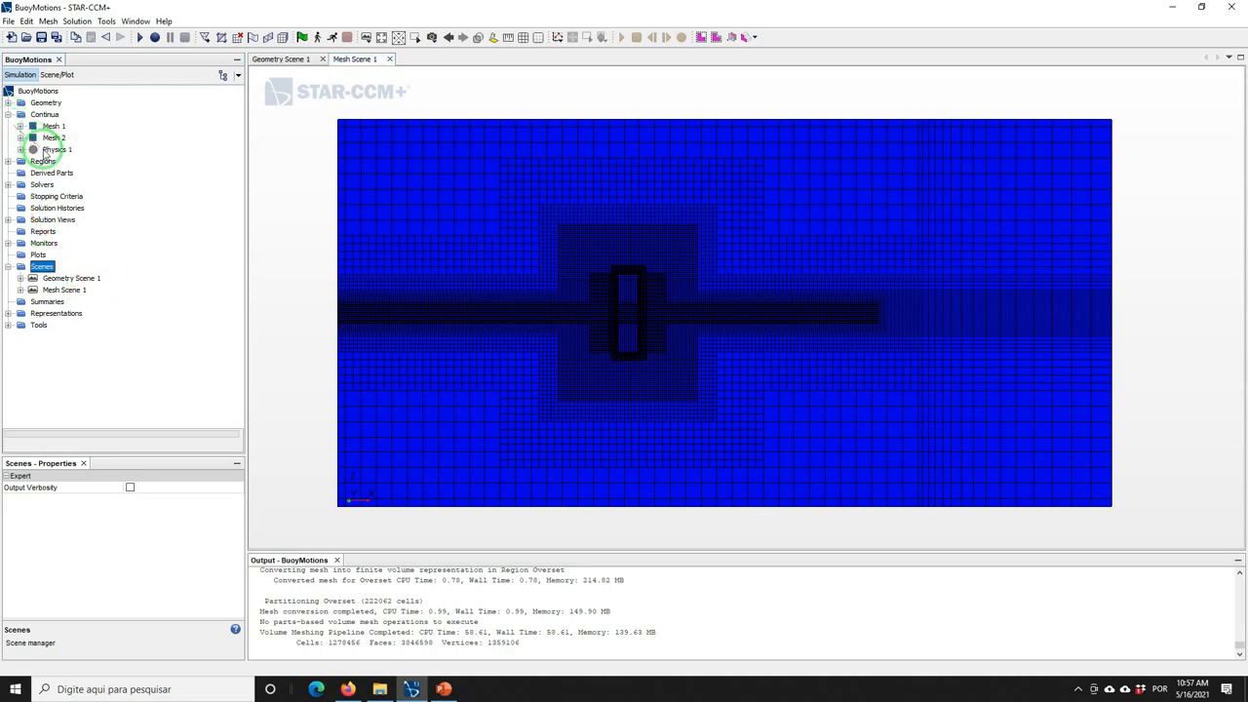
click(20, 149)
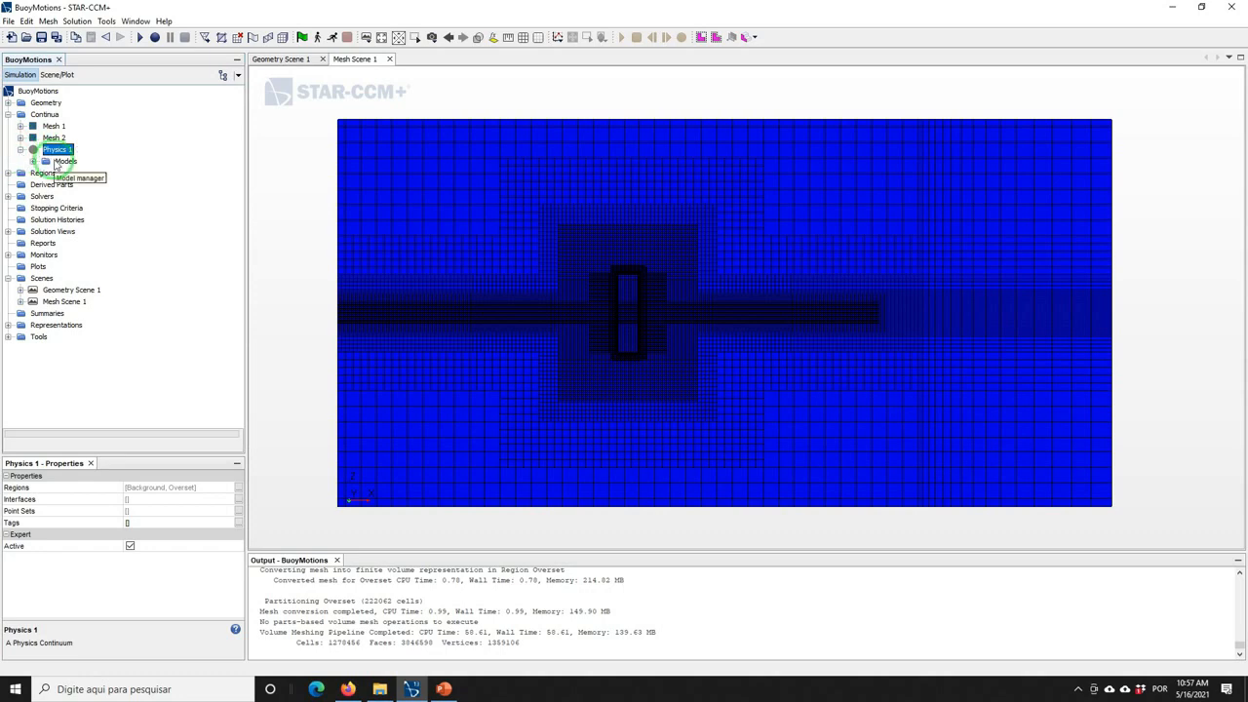
right_click(63, 163)
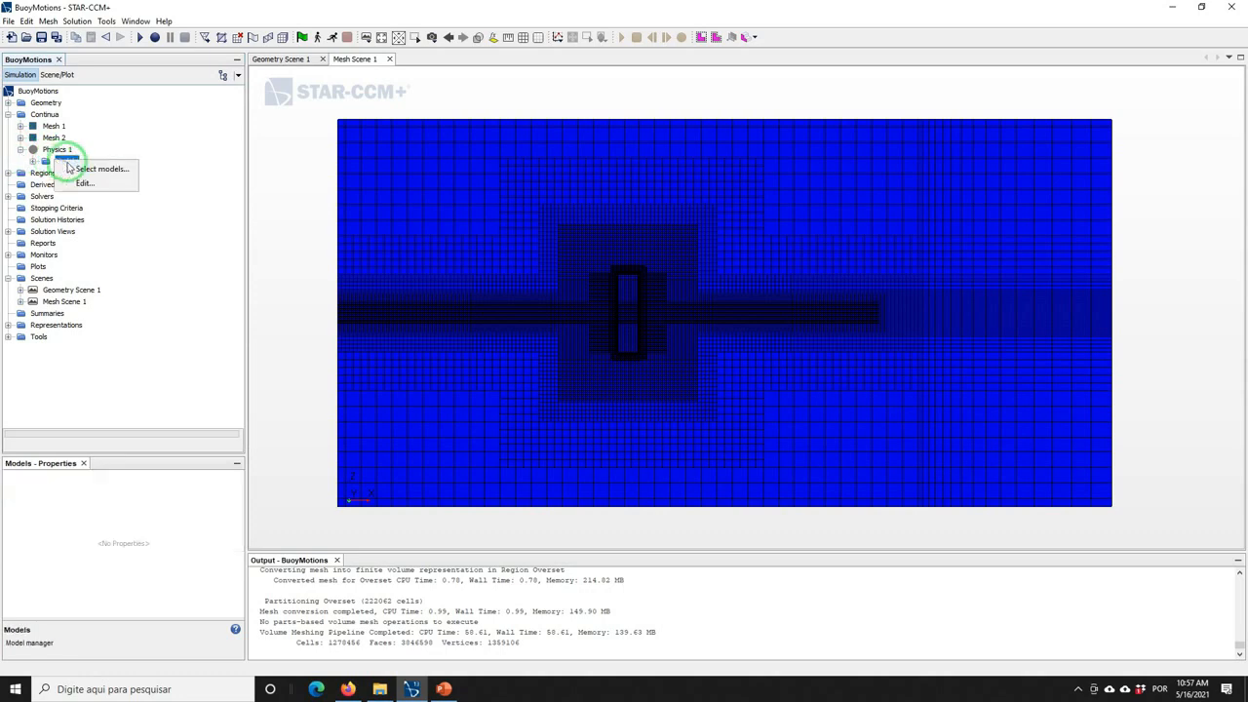
click(92, 168)
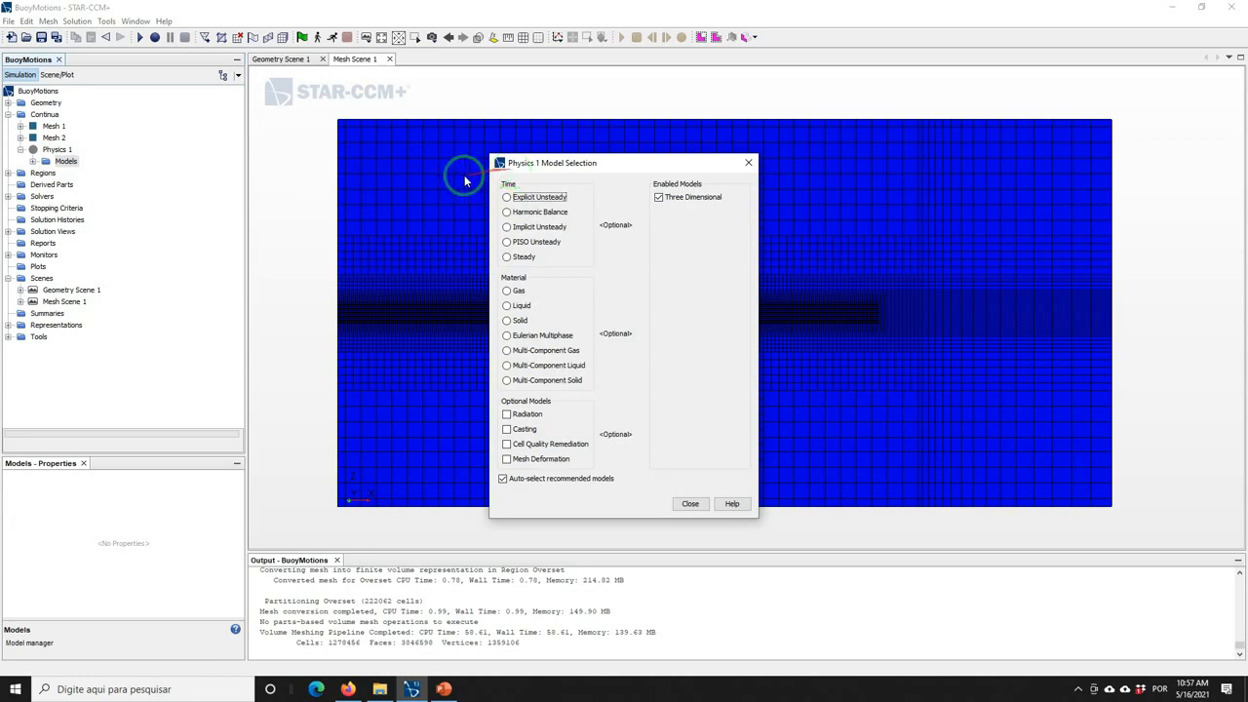
click(525, 228)
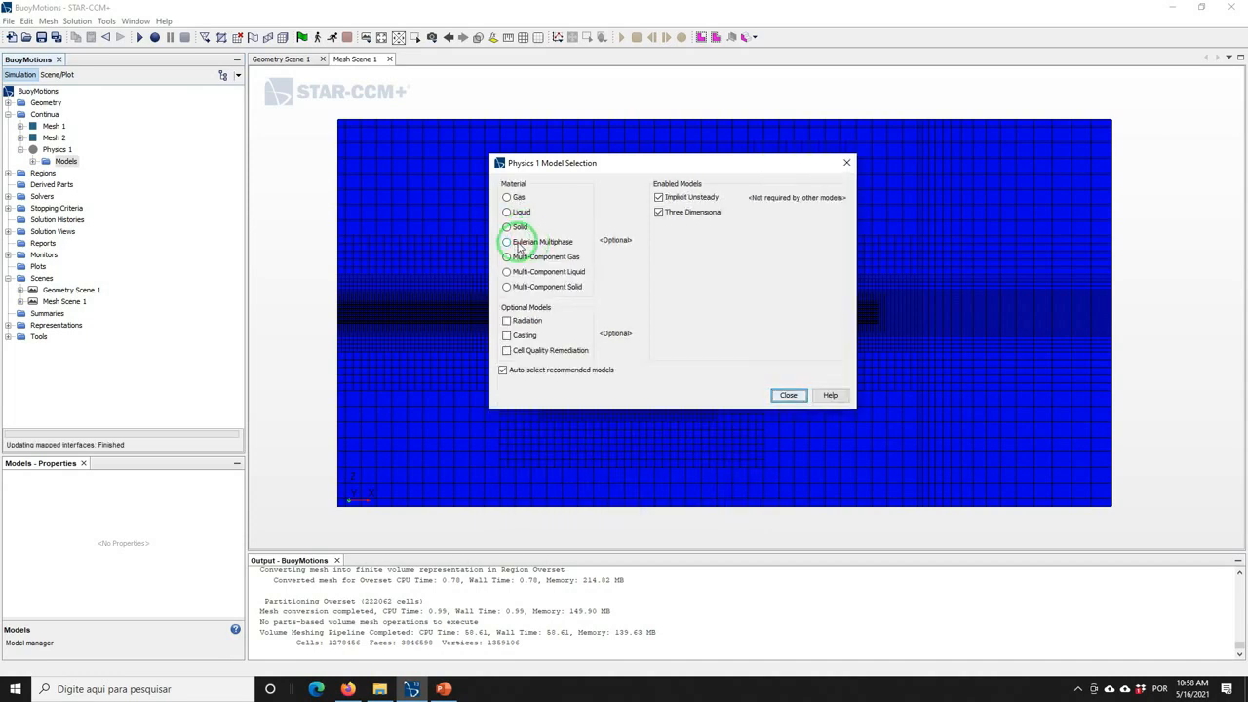
click(518, 243)
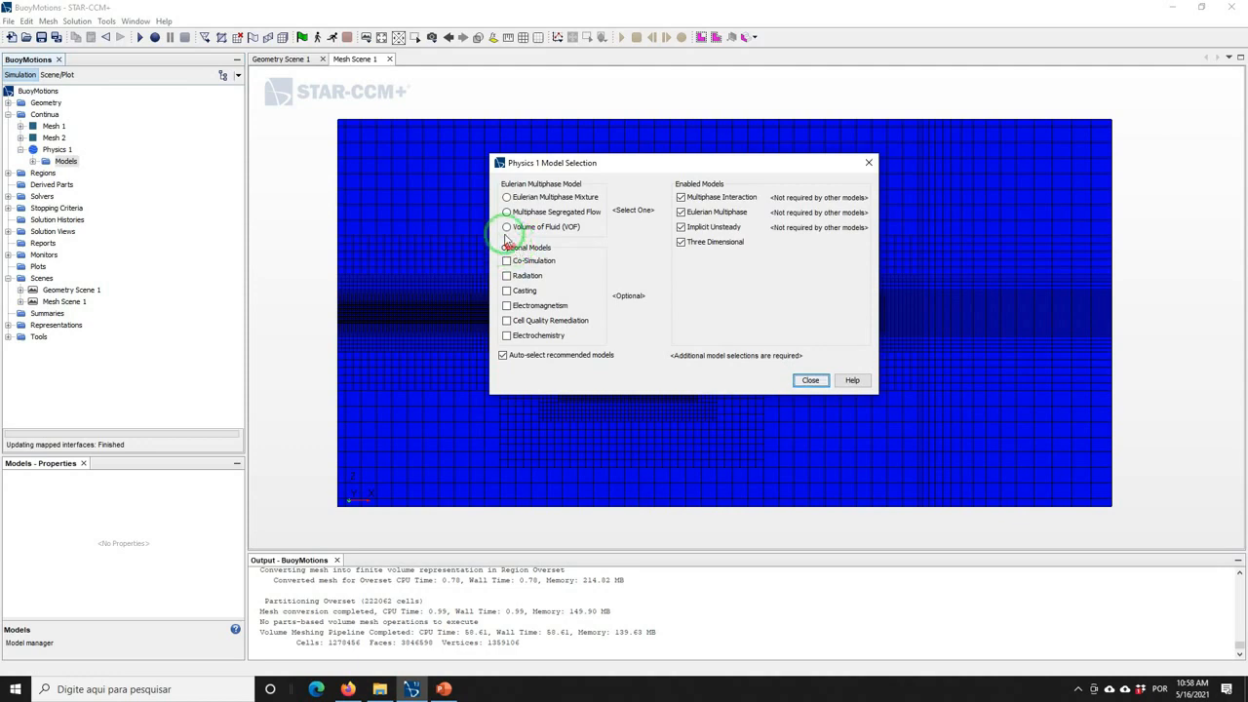
click(513, 228)
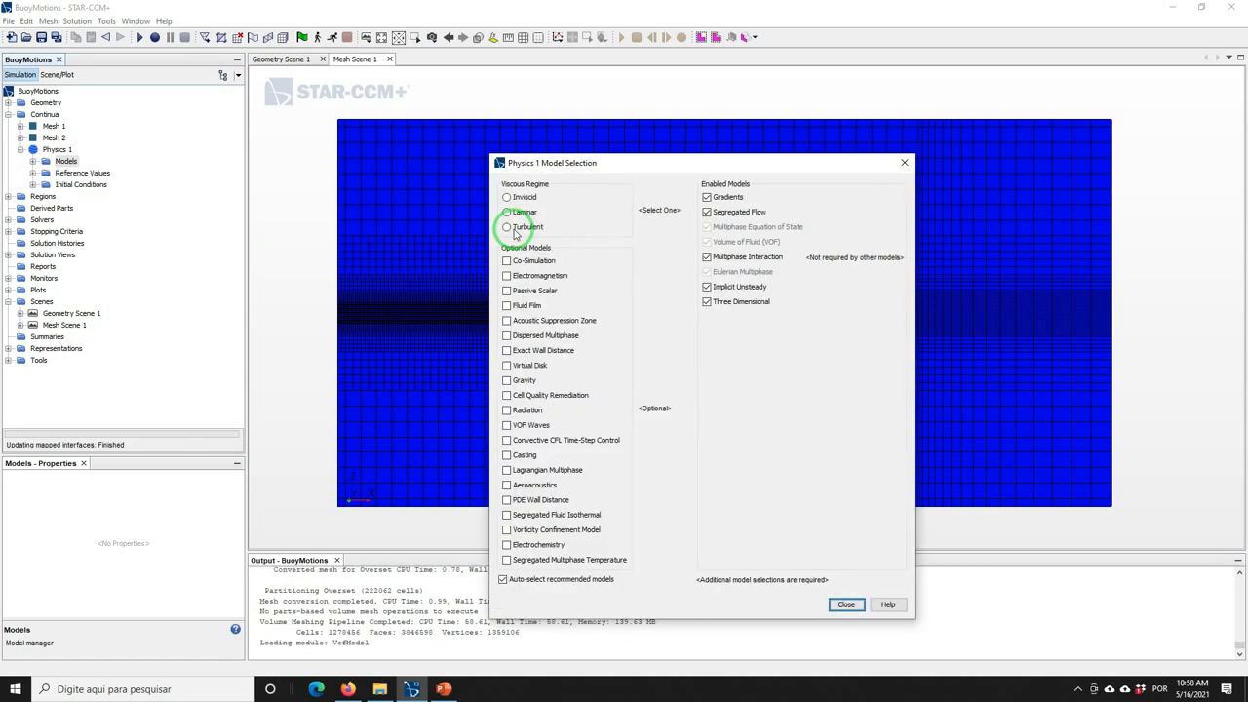
Add Turbulent flow with K-Epsilon Turbulence, Gravity and VOF Waves to the Physics 1 models, and save the simulation
click(513, 229)
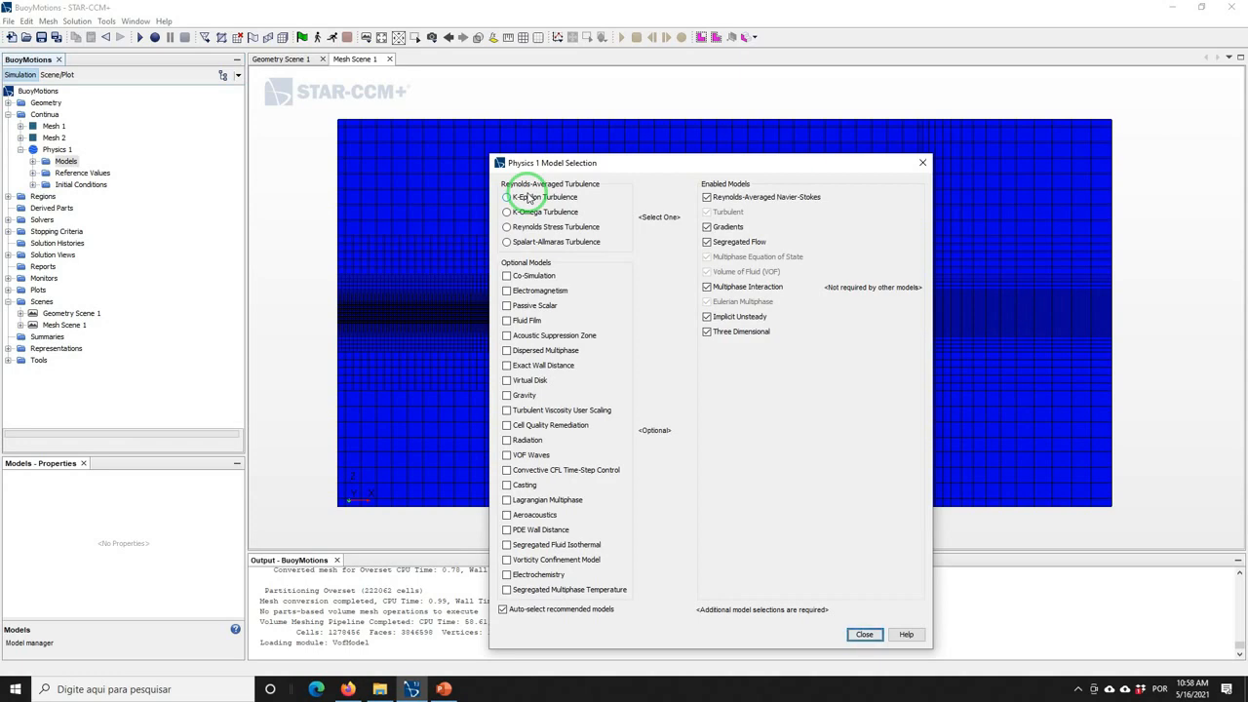
click(521, 196)
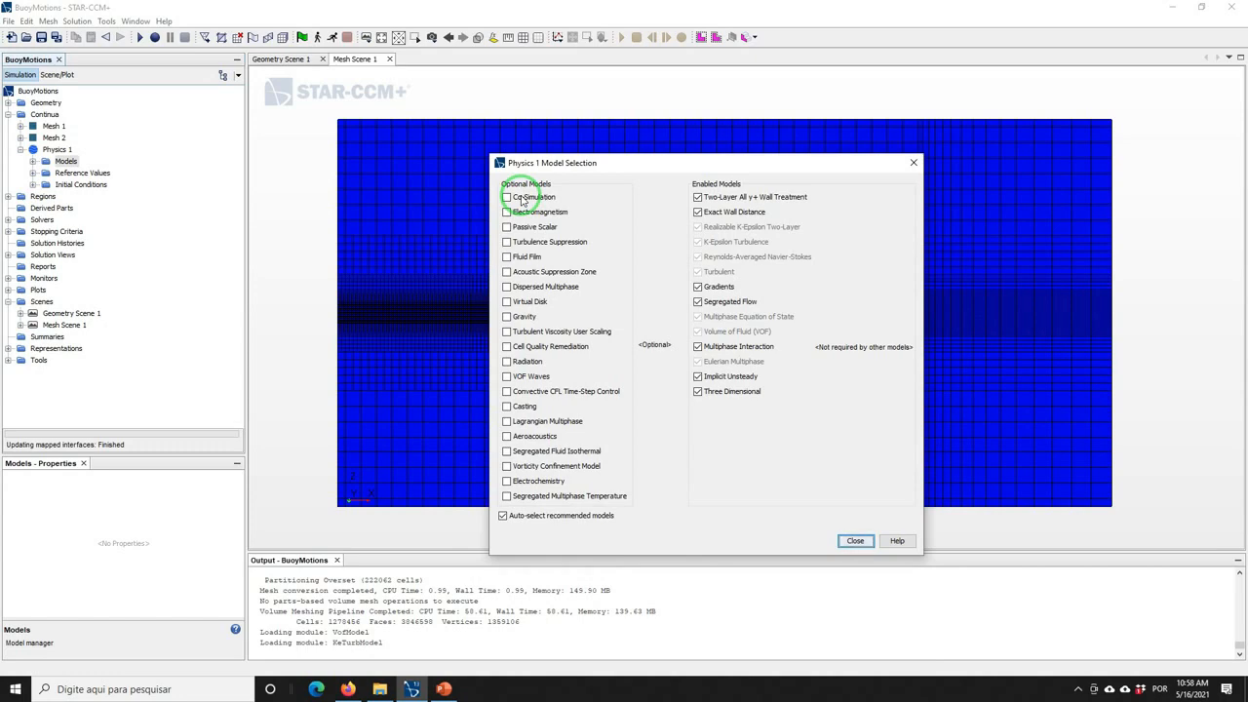
click(516, 317)
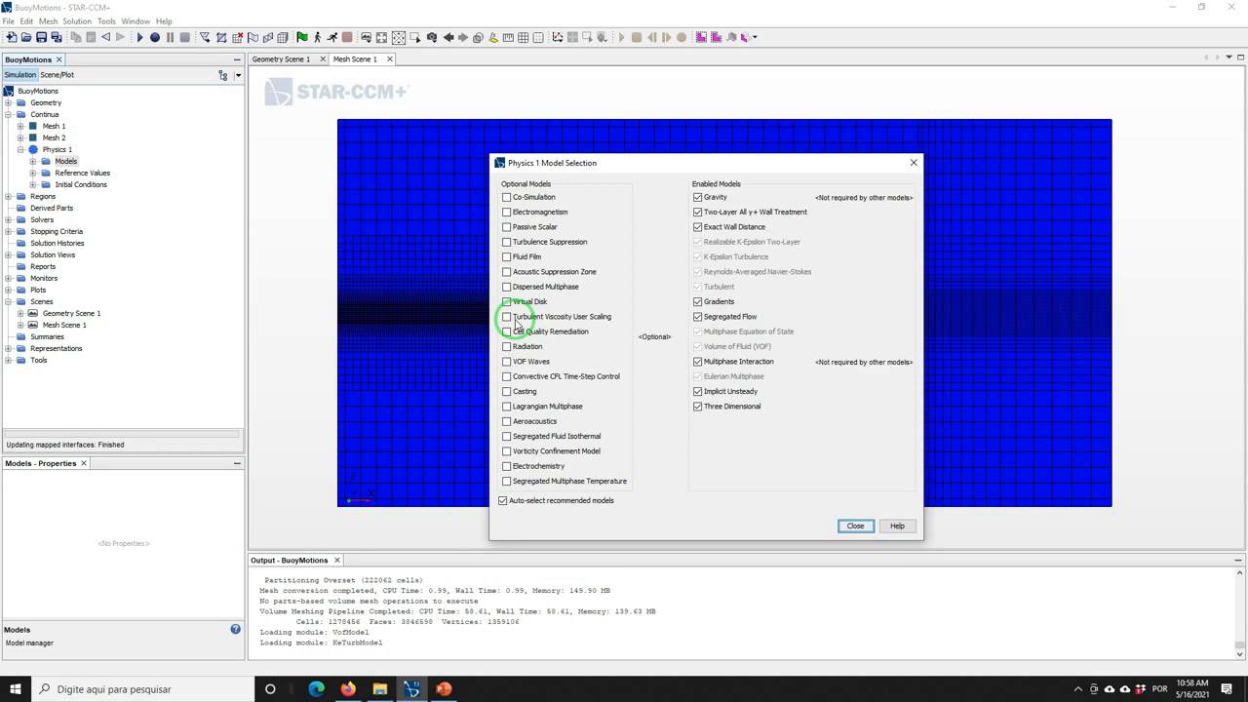
click(520, 362)
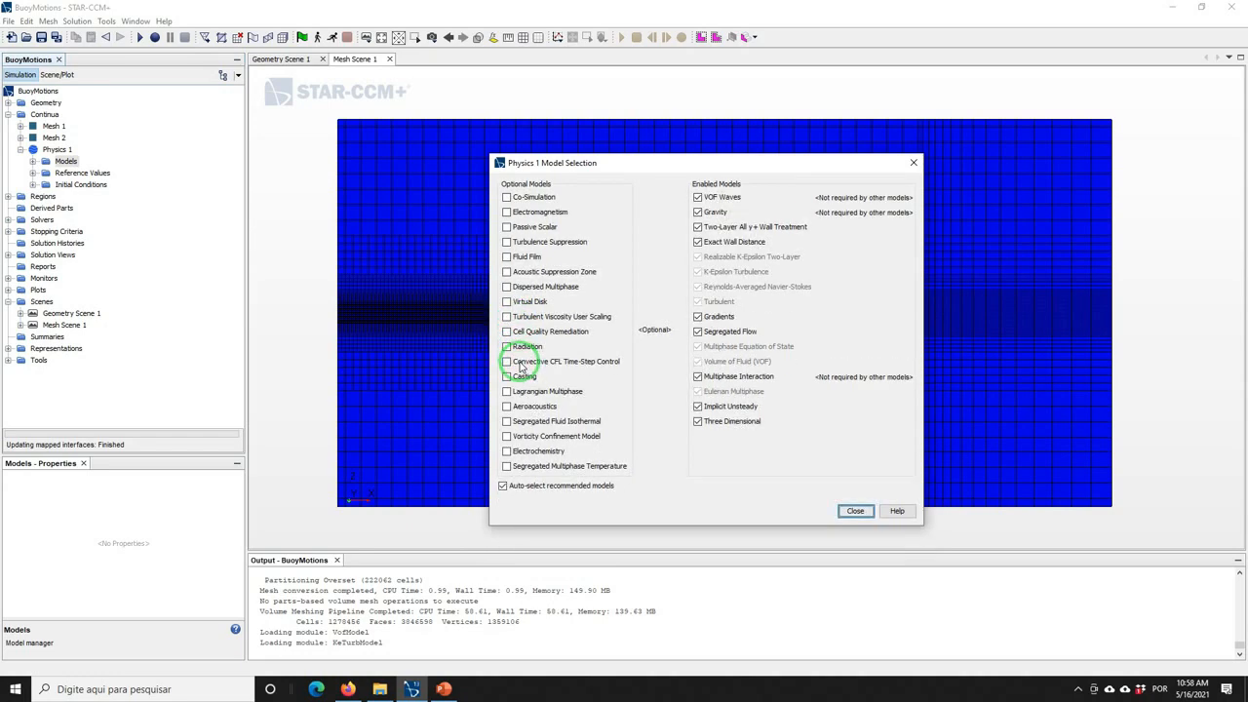
click(854, 511)
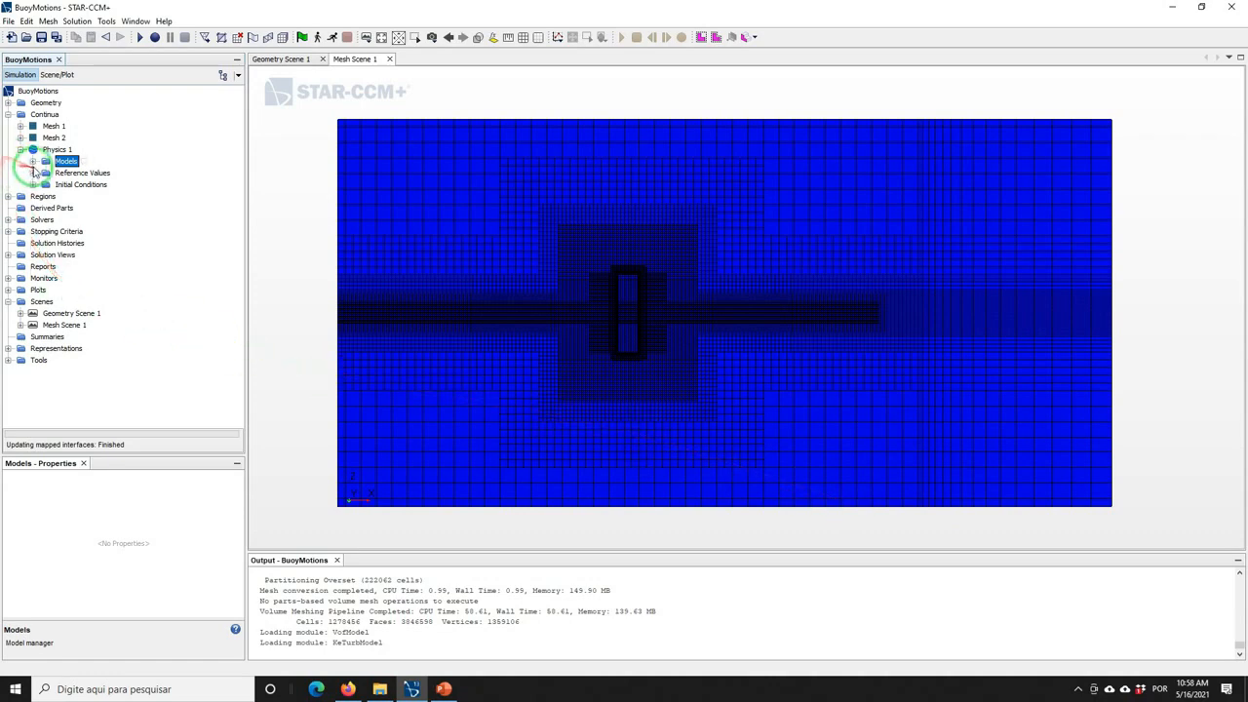
click(32, 161)
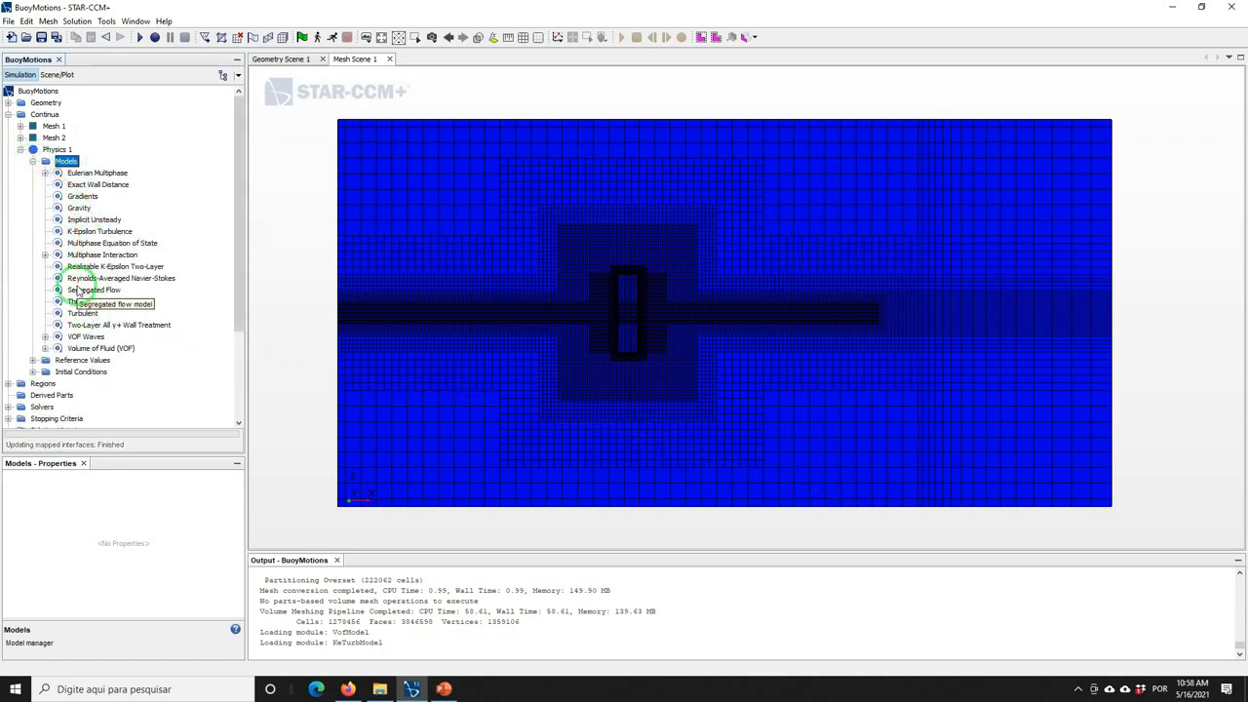
click(41, 37)
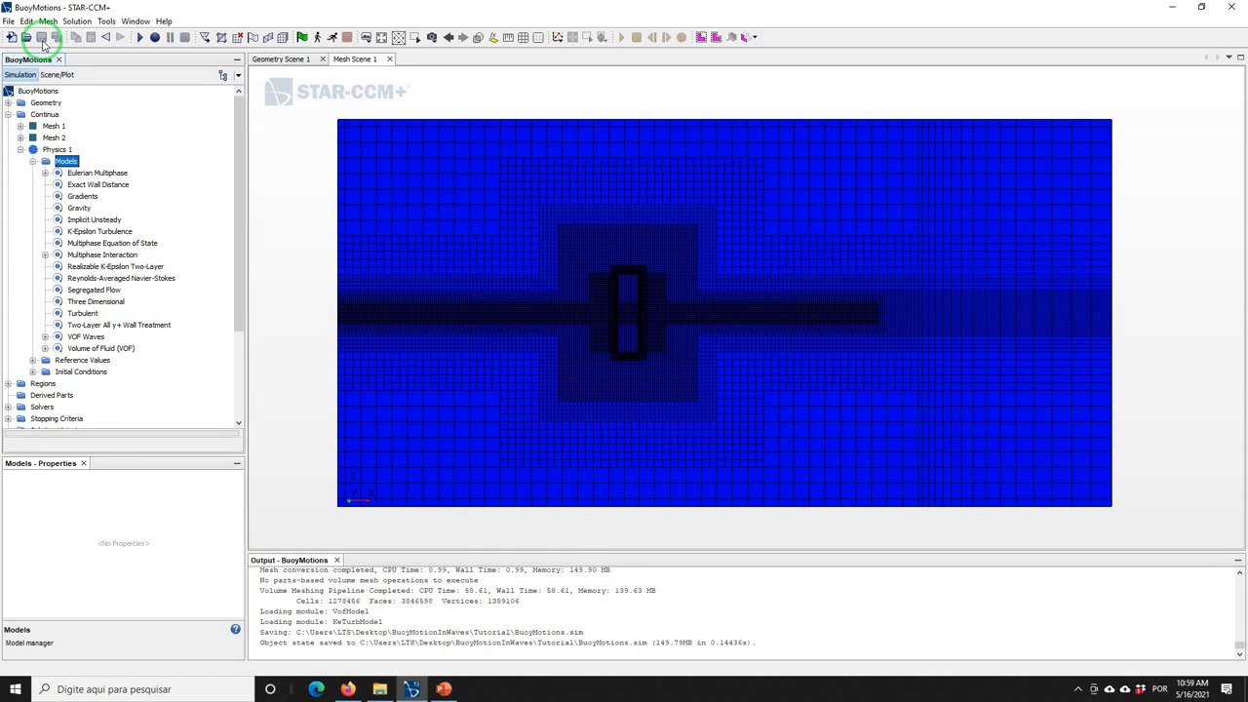
Create an Overset Mesh interface between the Background and Overset regions
drag(239, 293, 249, 378)
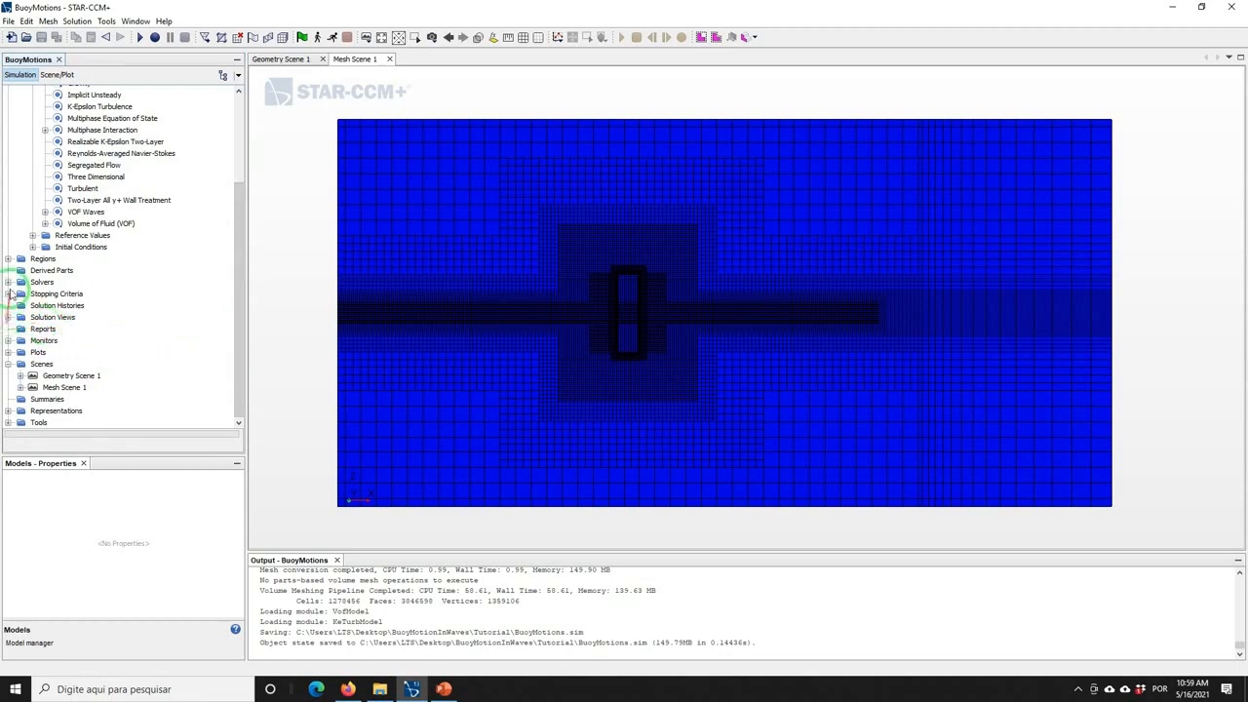
click(8, 259)
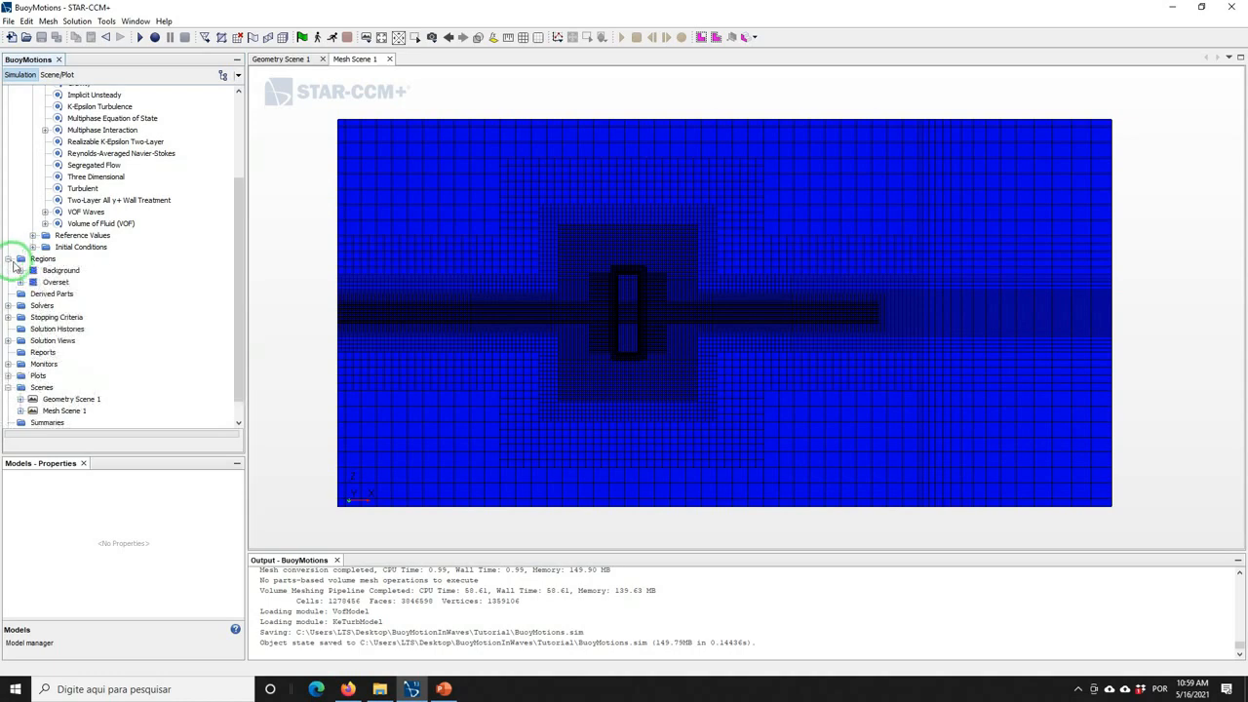
click(61, 270)
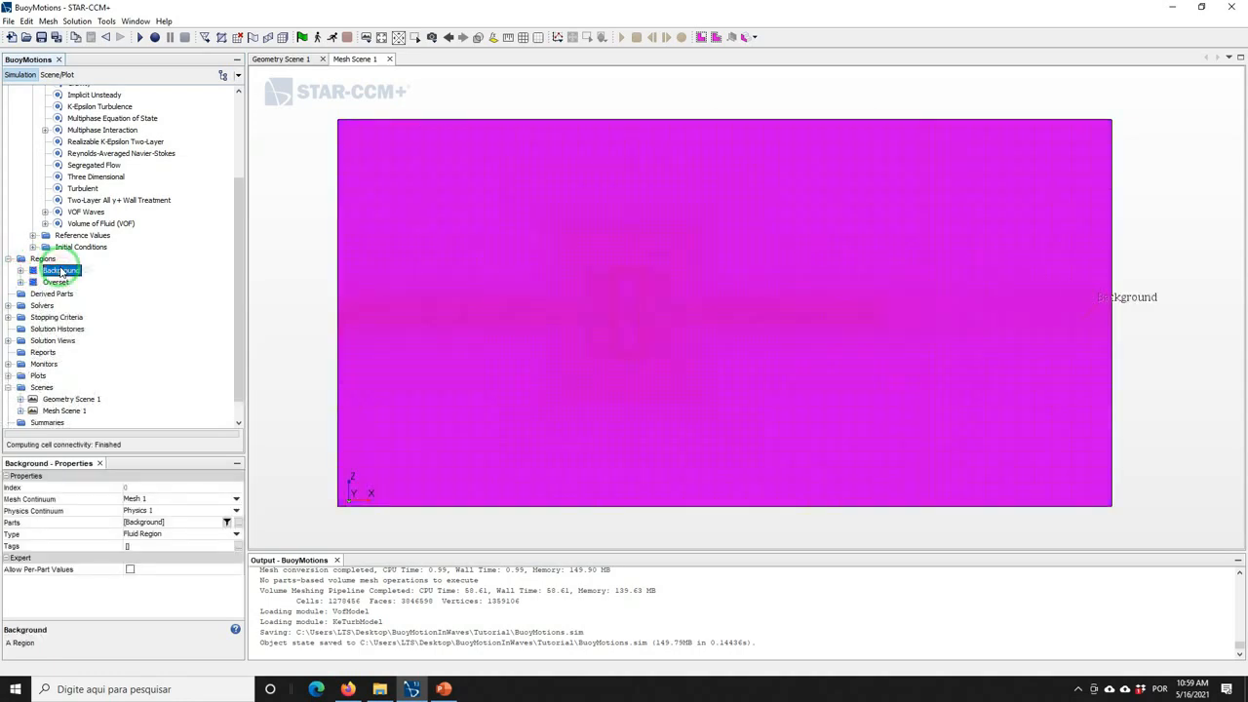
ctrl+click(54, 282)
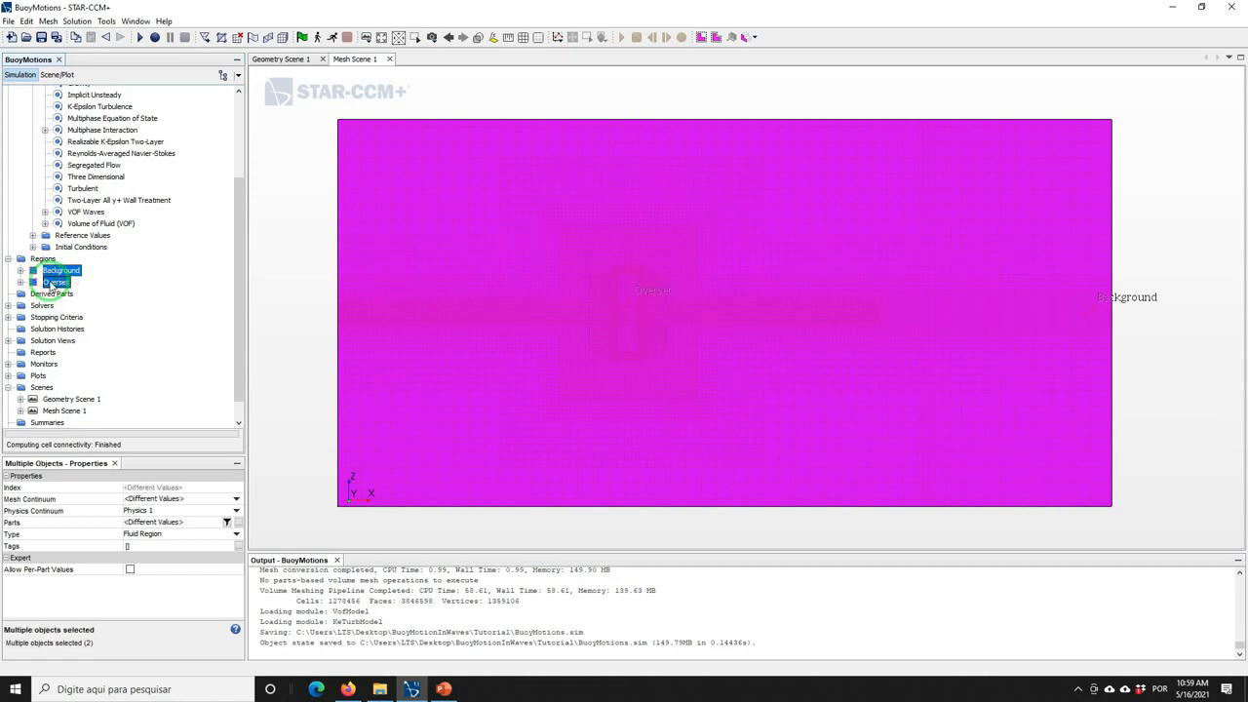
right_click(53, 283)
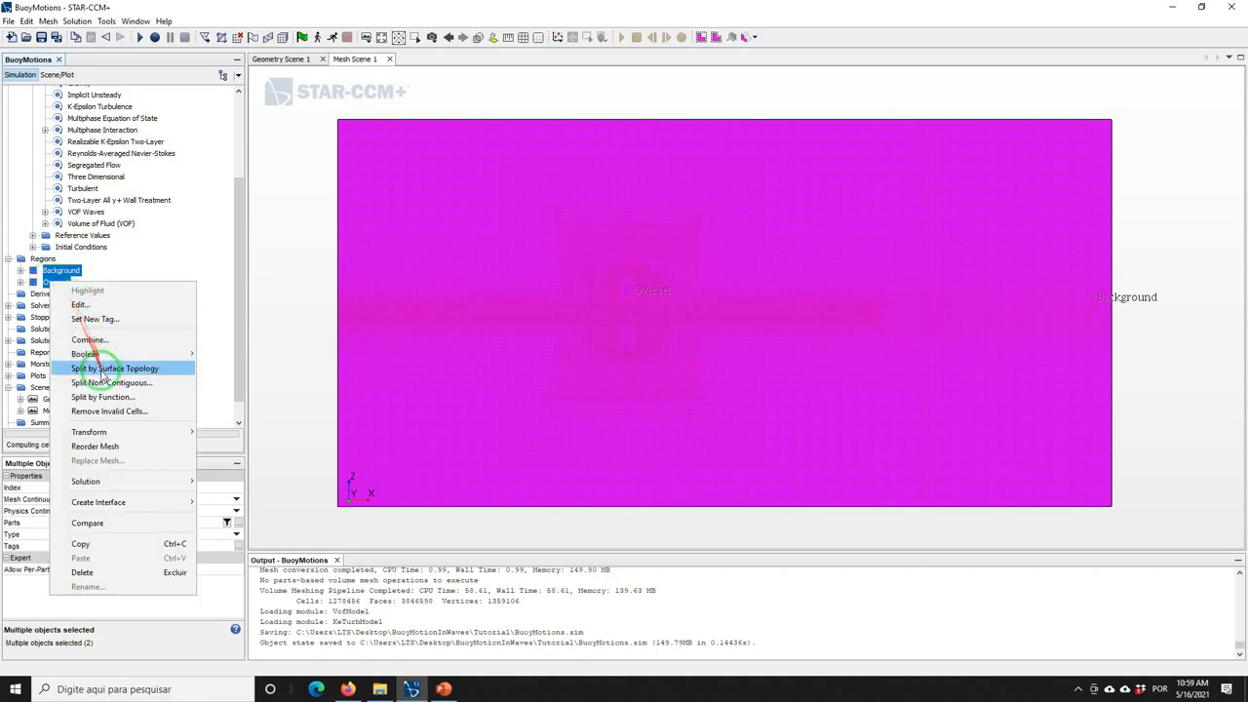
mouse_move(117, 501)
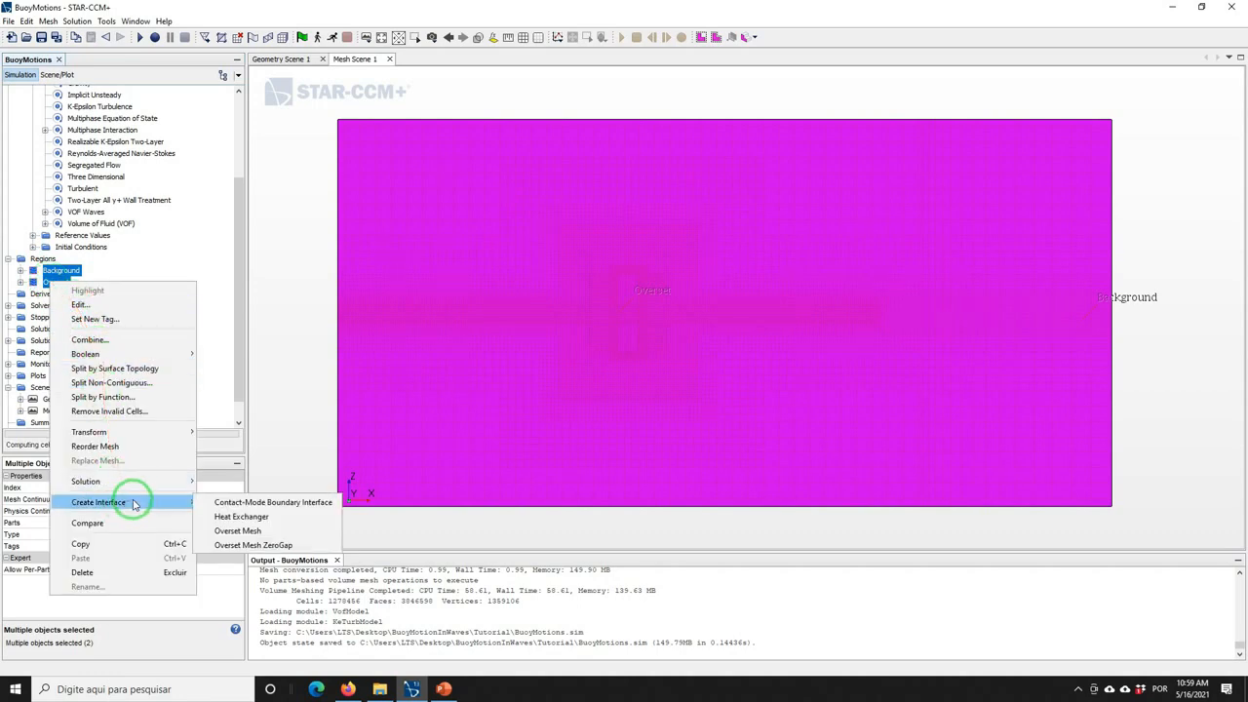
click(236, 531)
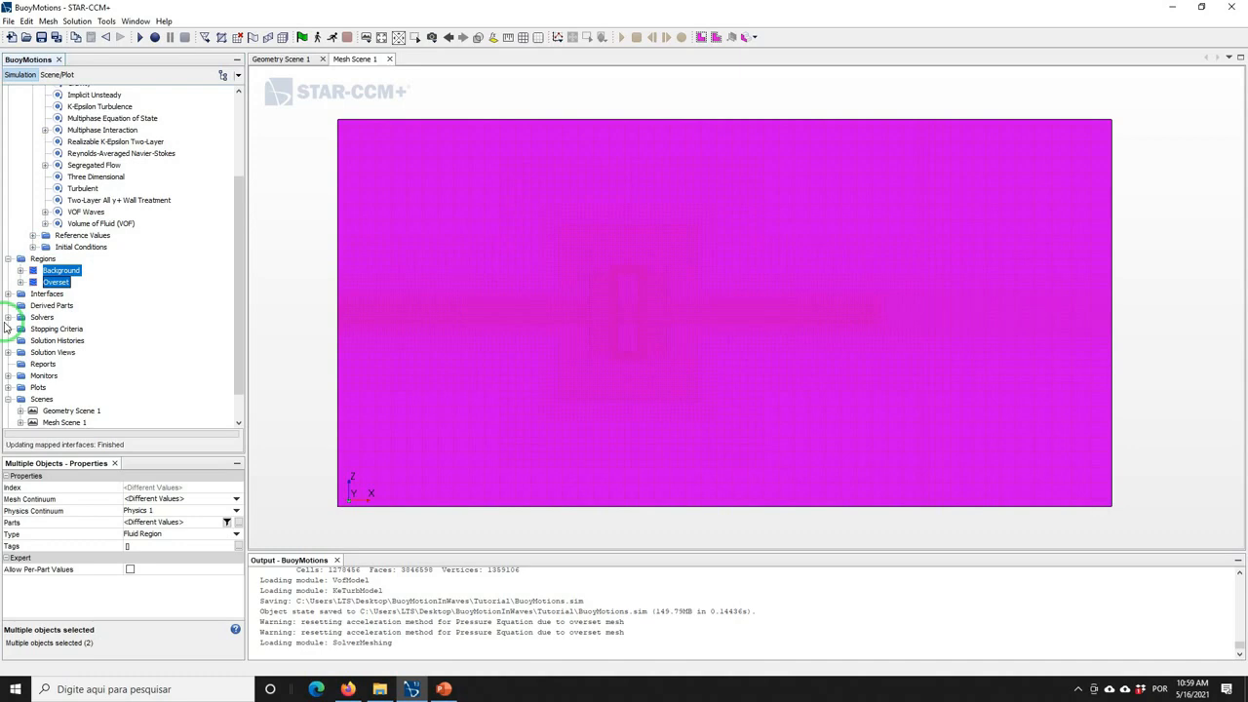
Set the overset mesh interface's interpolation option to Linear and save the simulation
click(8, 293)
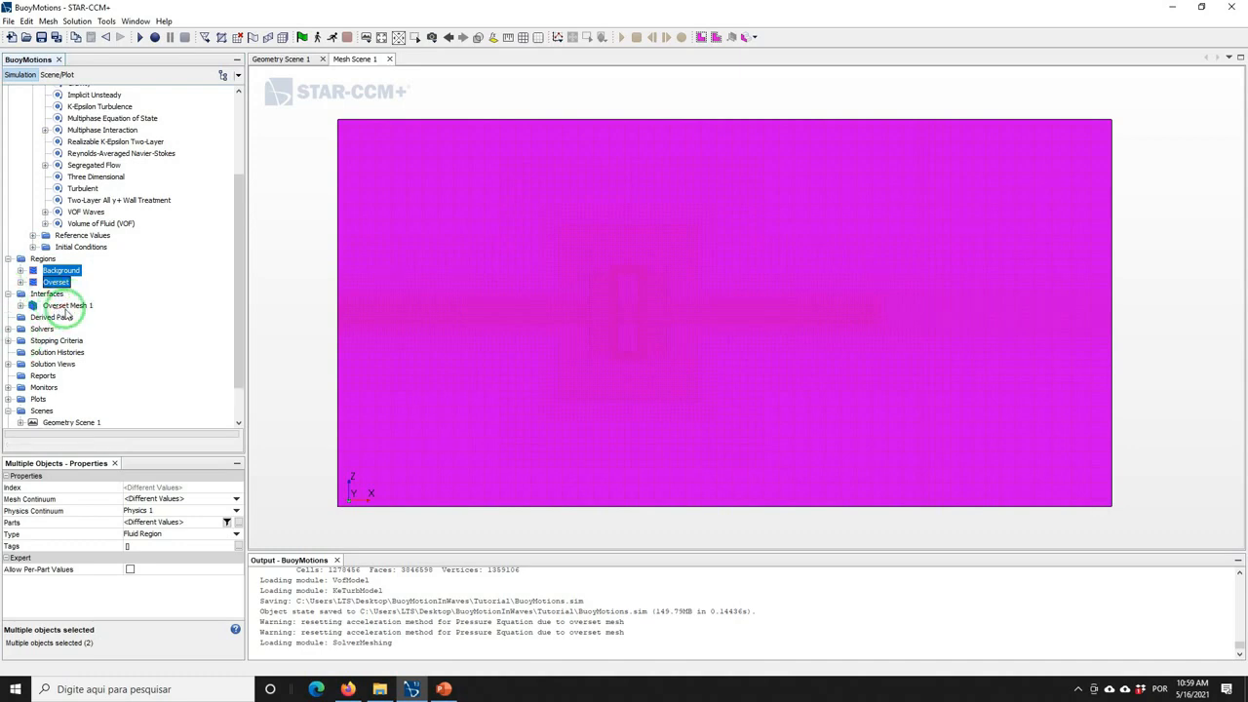
click(46, 294)
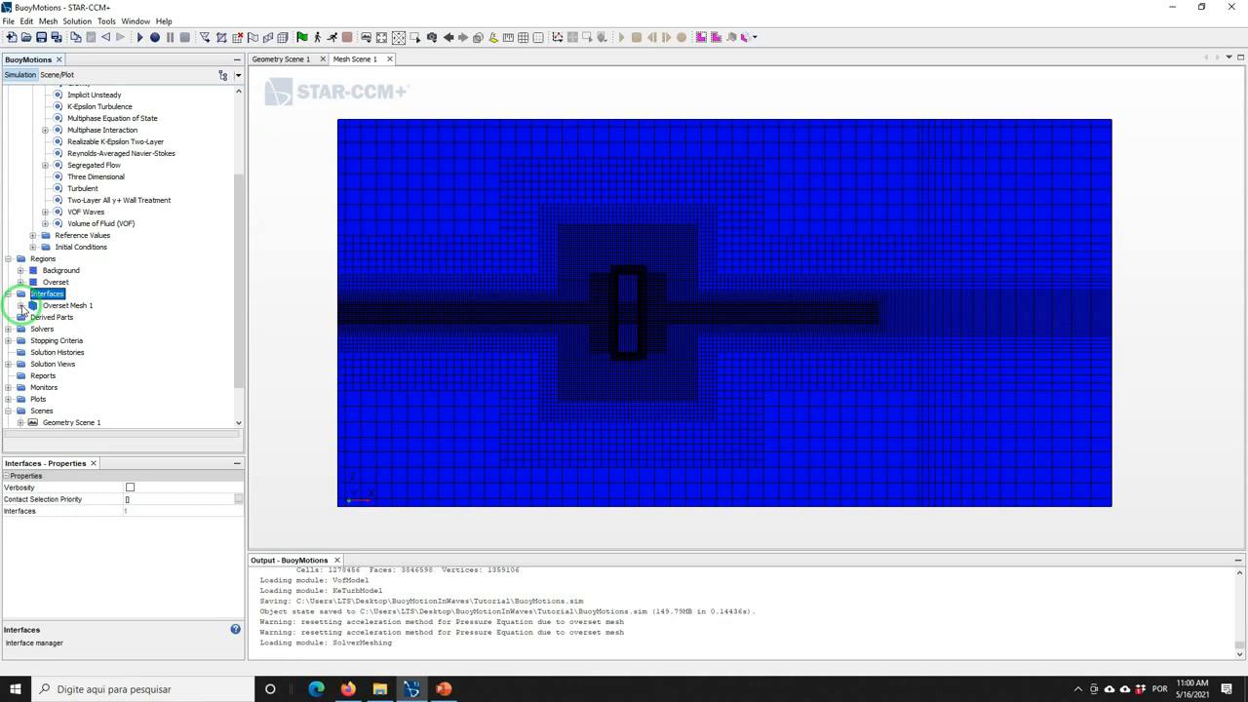
click(20, 306)
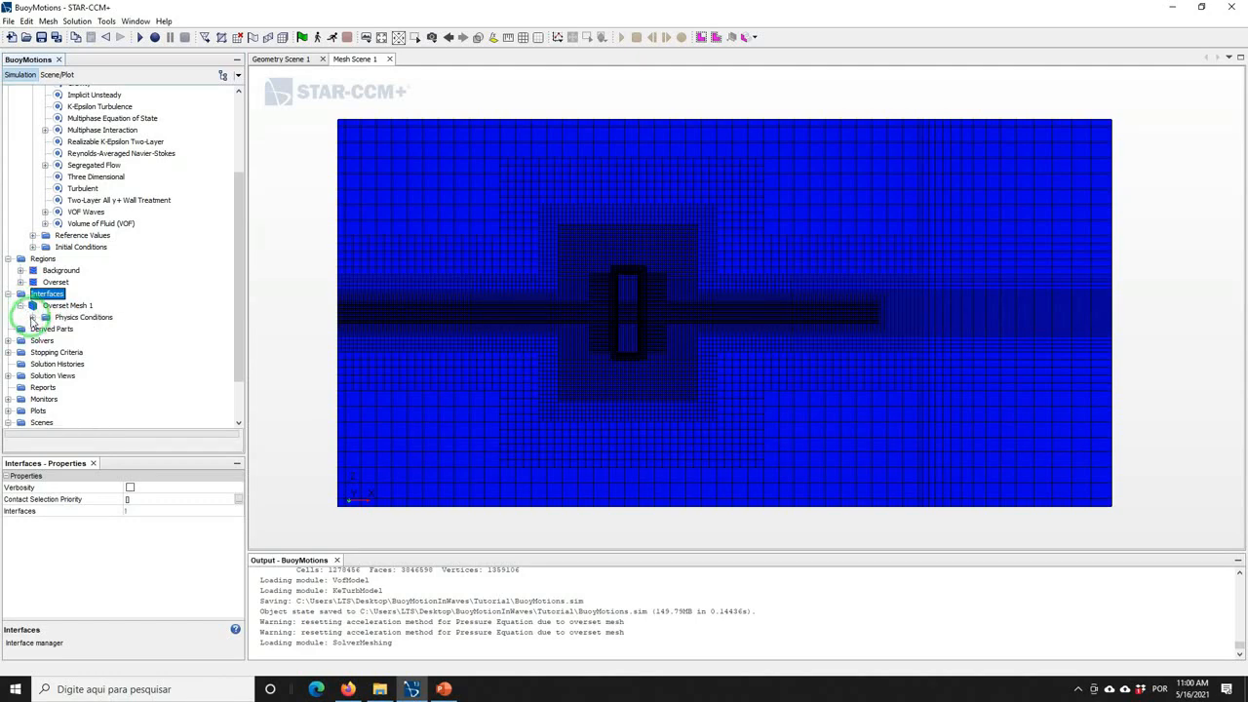
click(33, 317)
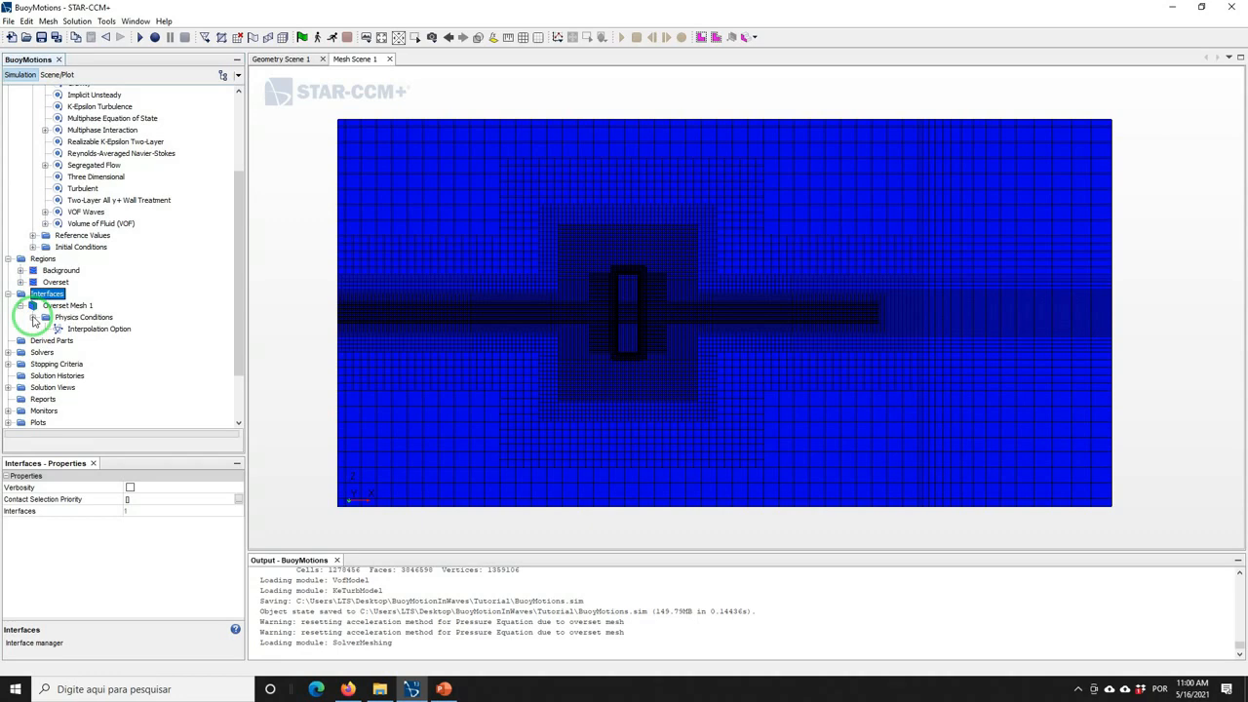
click(86, 330)
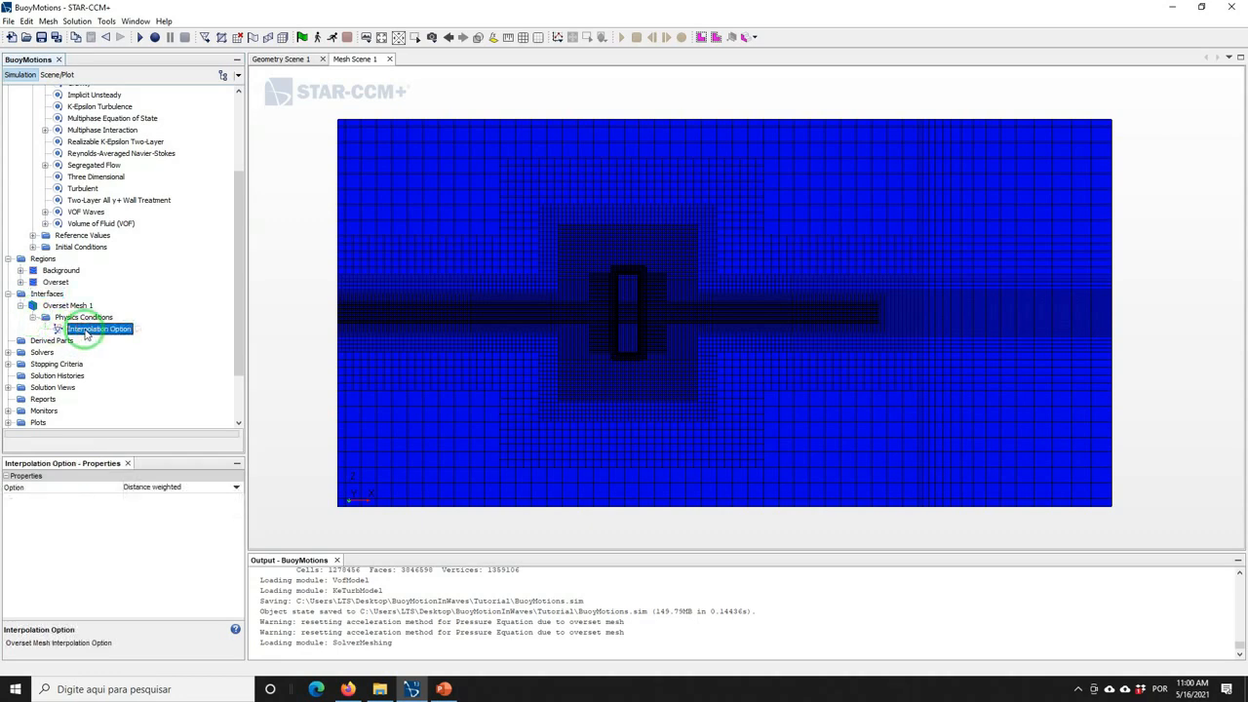
click(139, 486)
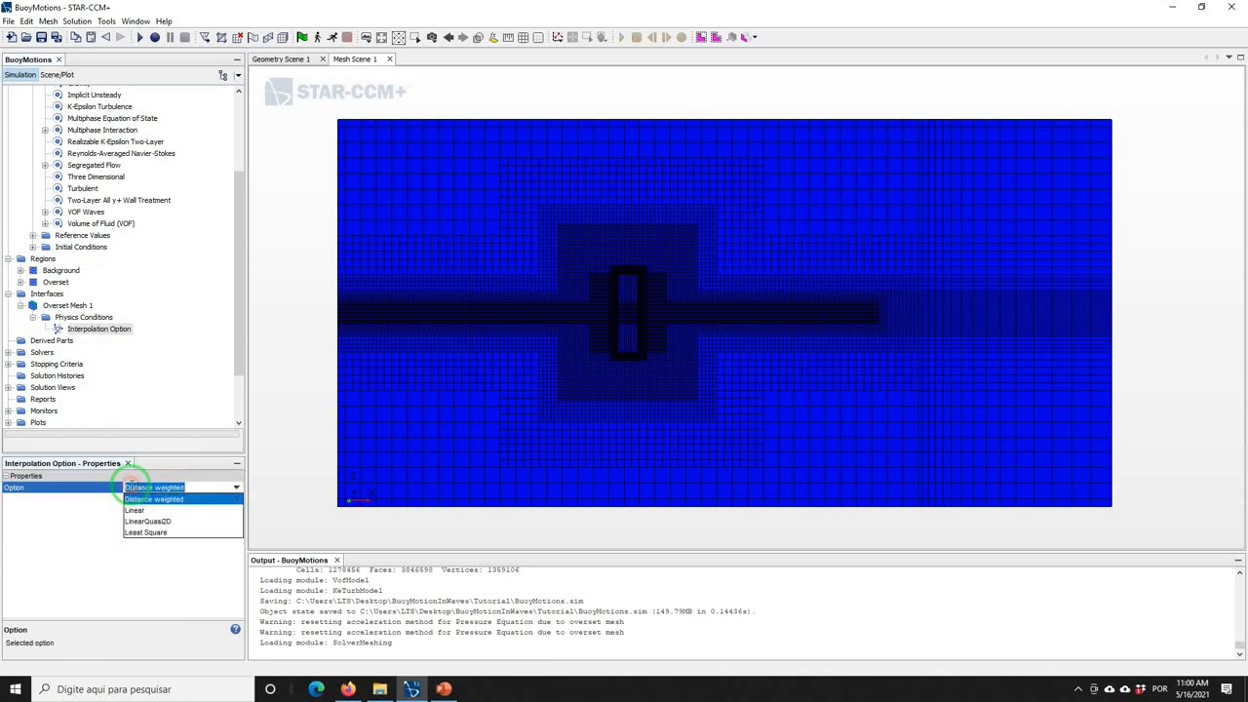
click(134, 510)
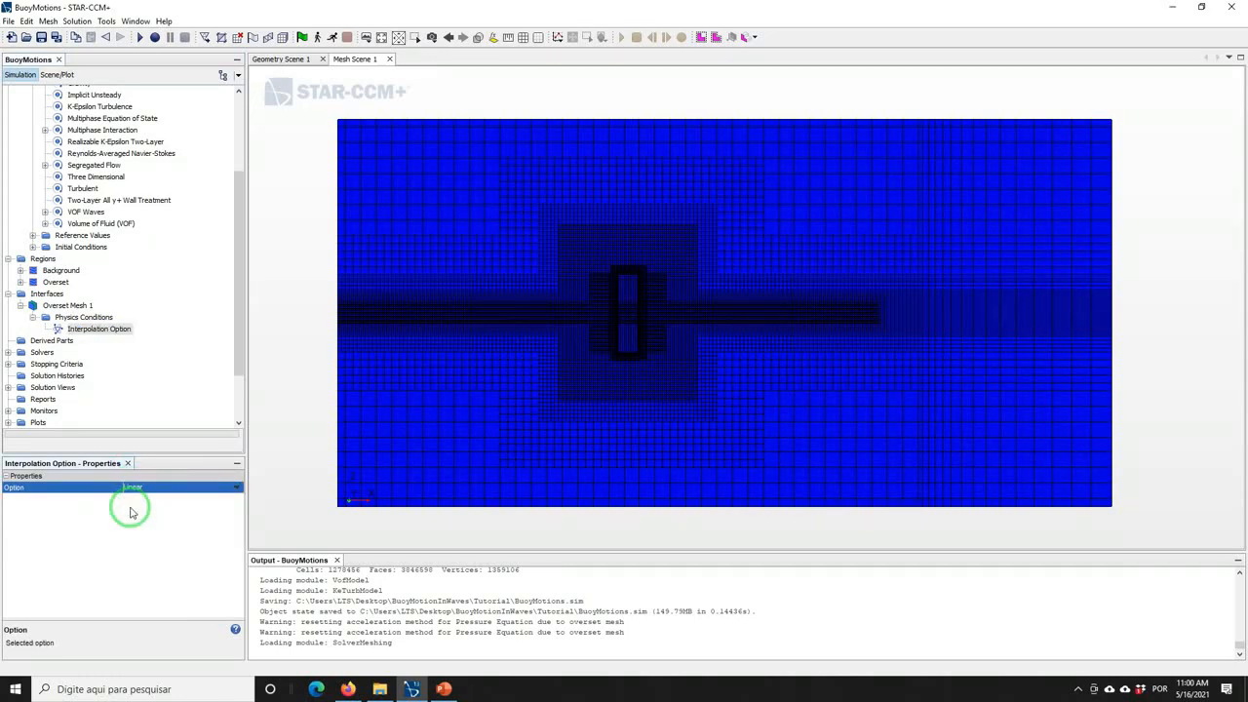
click(42, 38)
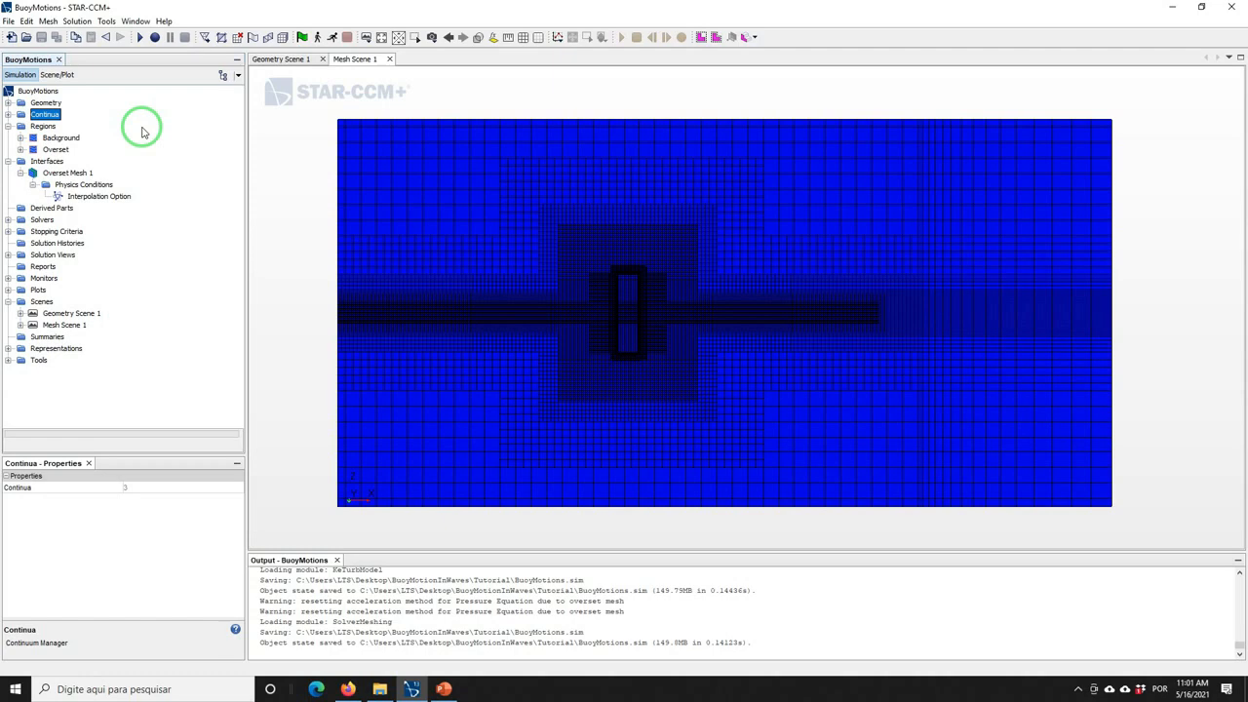
Create a Eulerian phase under the Physics 1 Eulerian Multiphase model and name it Water
click(8, 115)
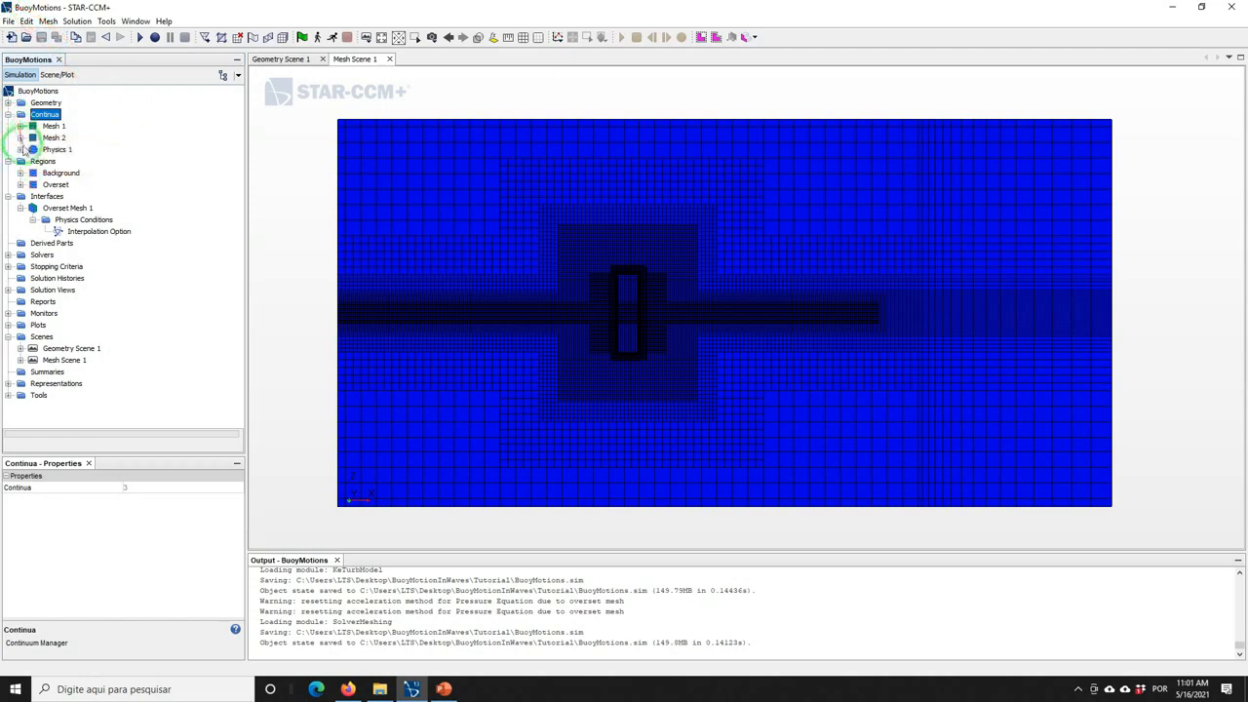
click(20, 149)
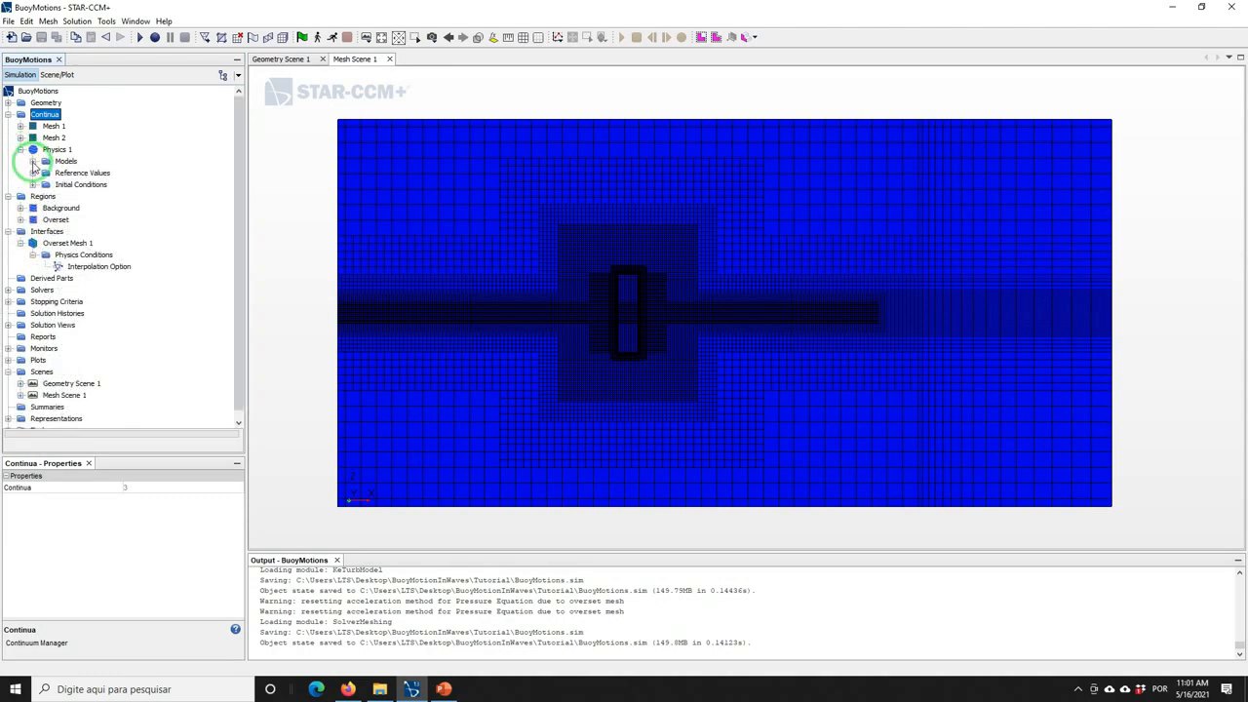
click(32, 161)
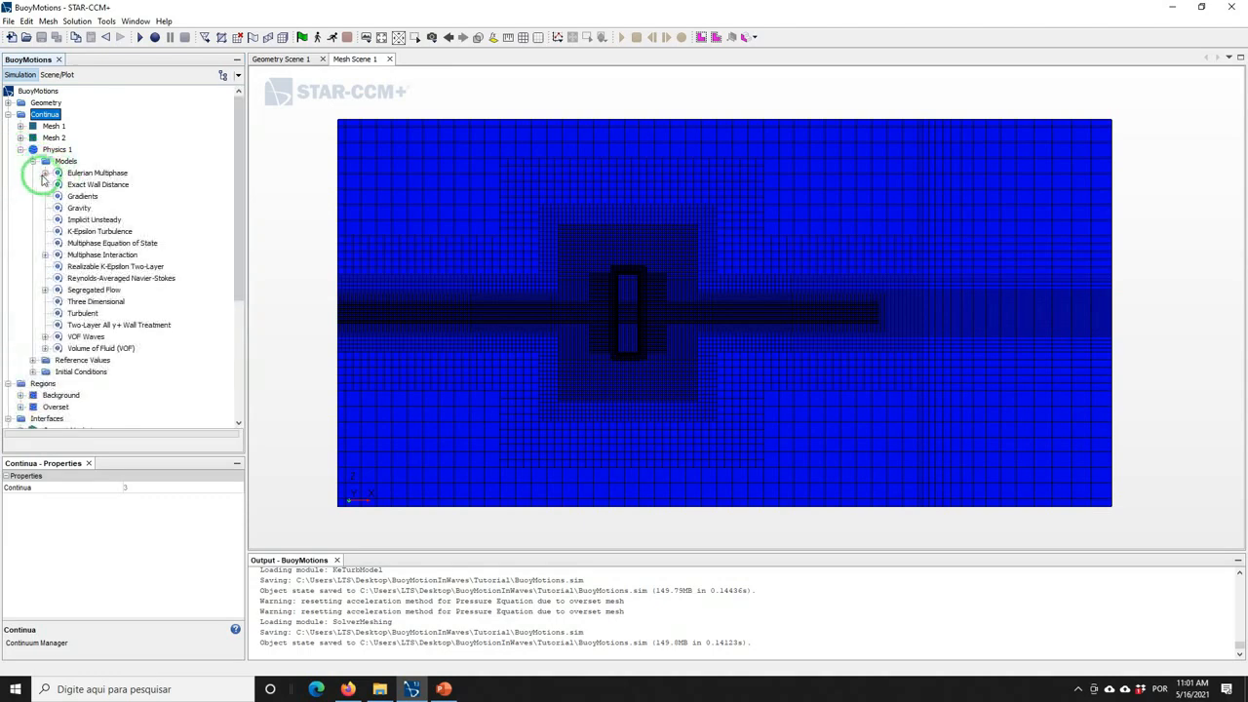
double_click(74, 174)
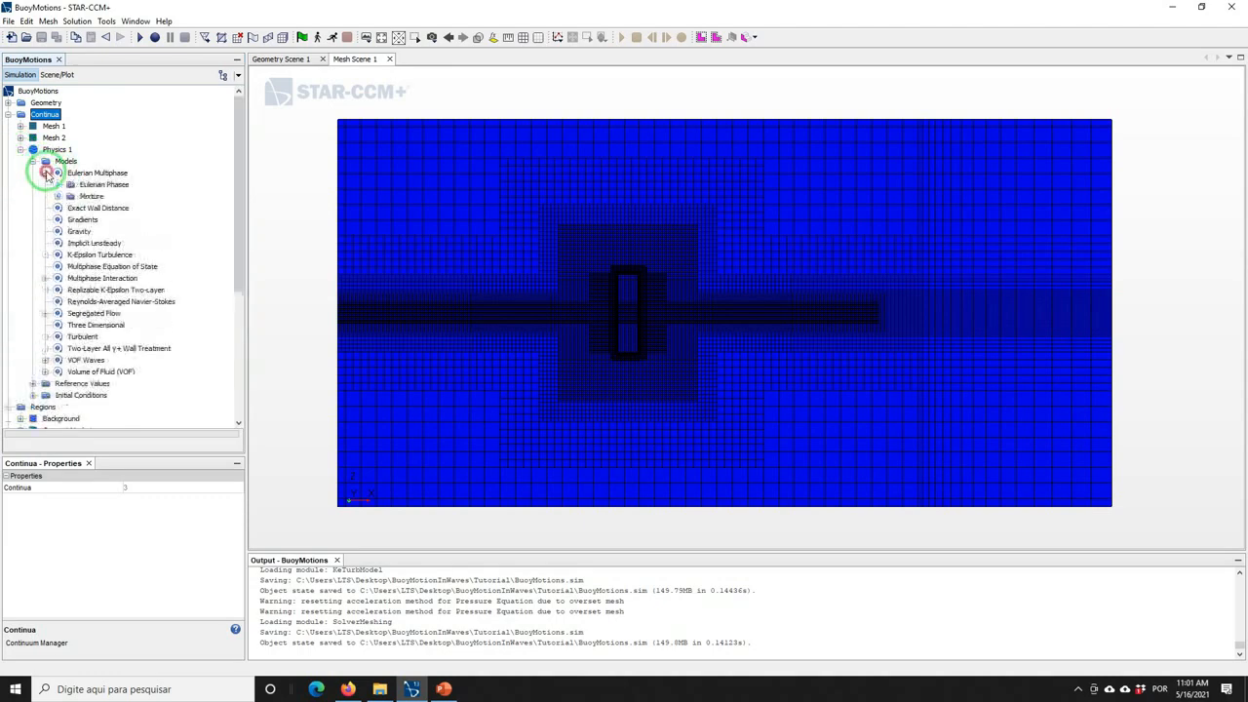
right_click(98, 187)
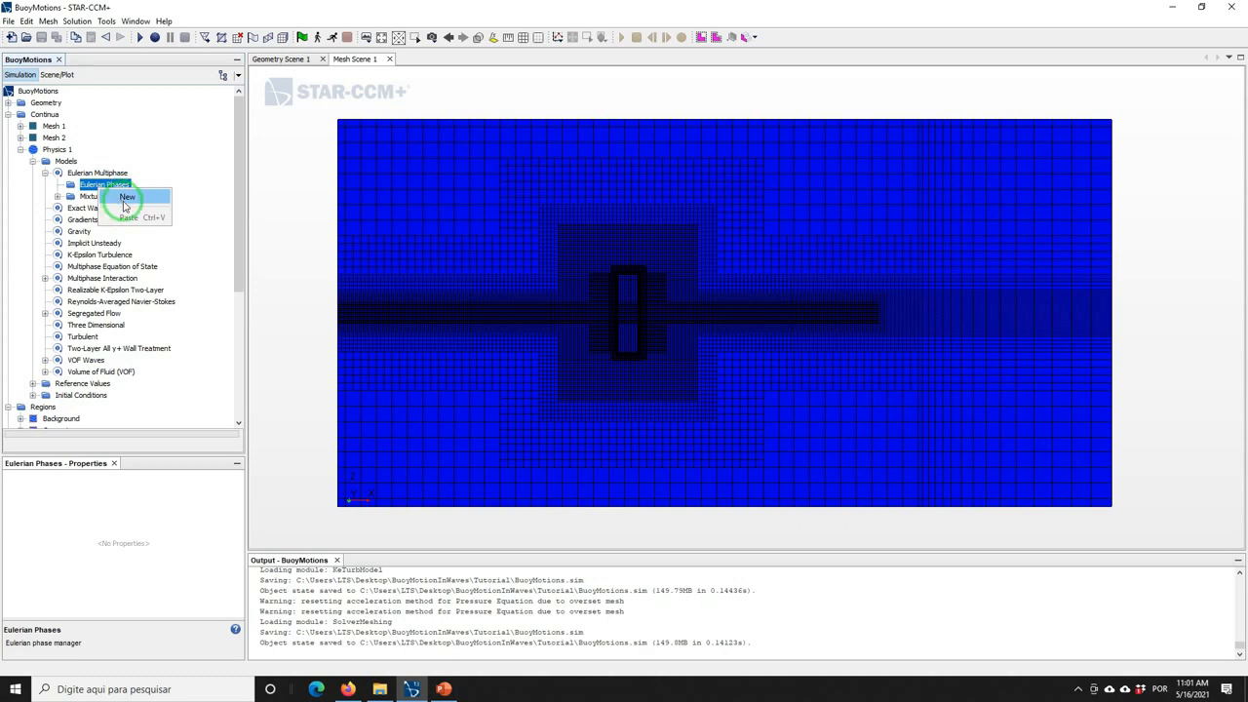
click(124, 198)
right_click(110, 200)
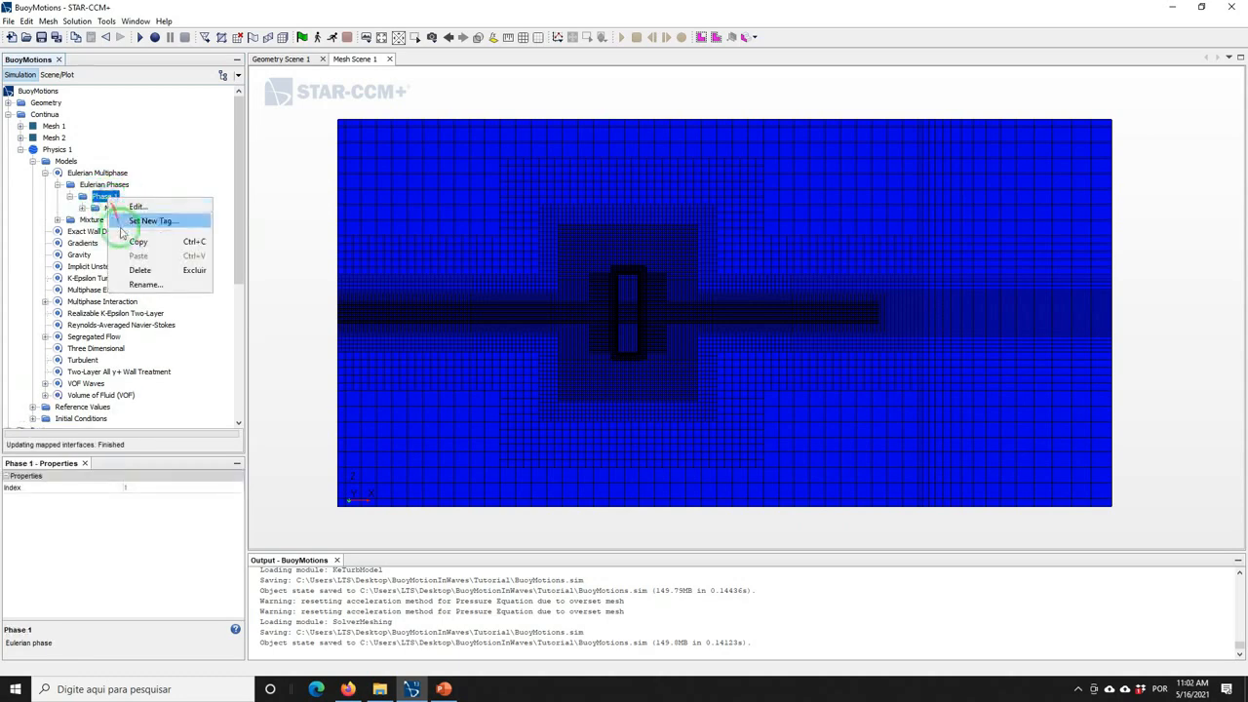
click(144, 284)
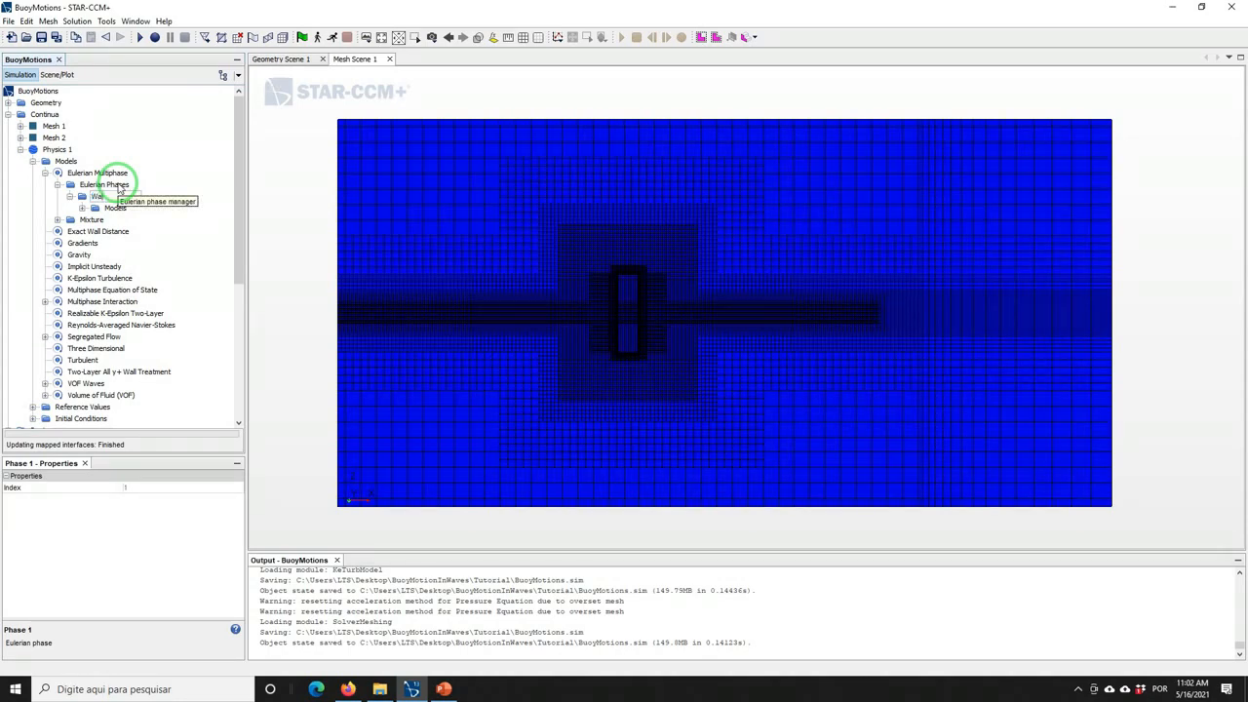
key(Return)
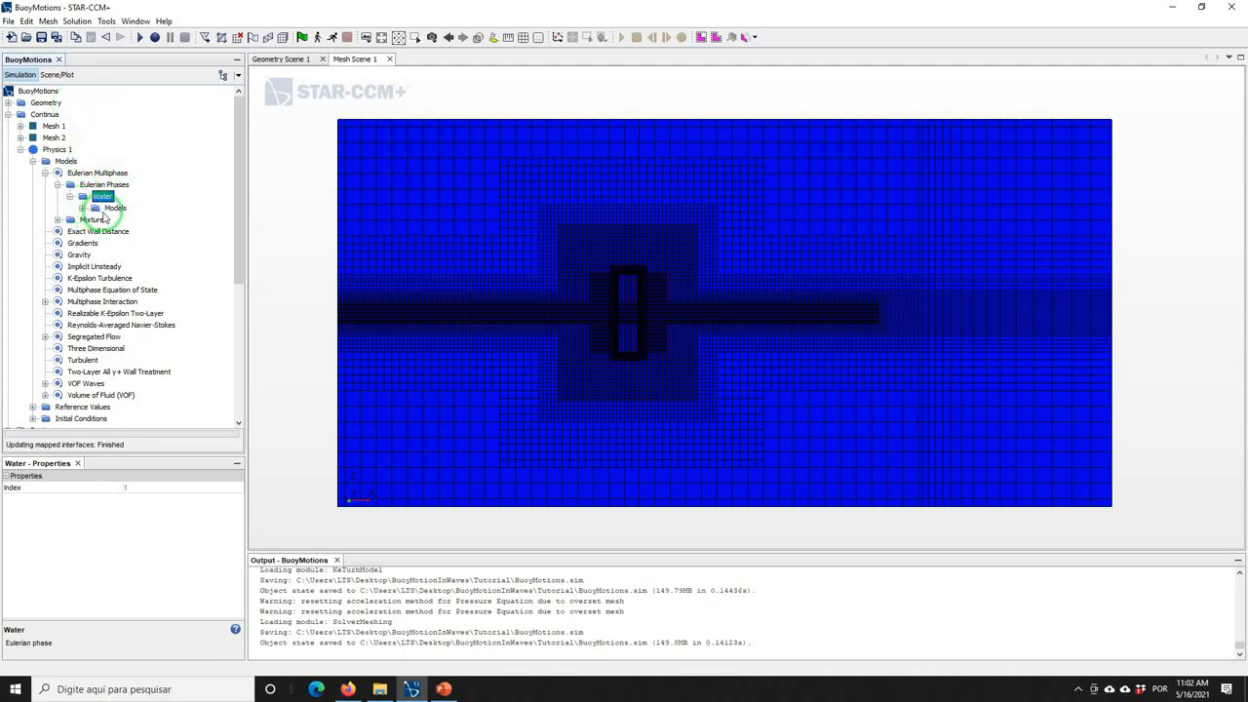
Enable the Liquid and Constant Density models for the Water phase
right_click(113, 208)
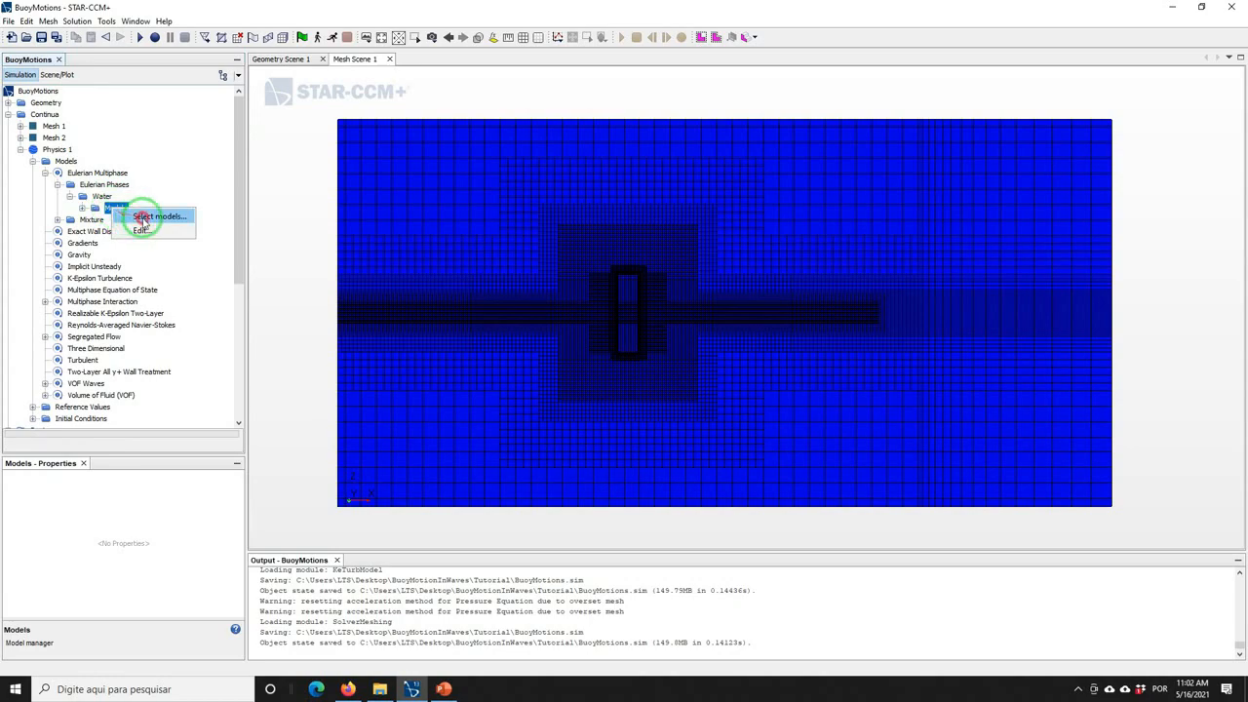
click(146, 217)
click(483, 210)
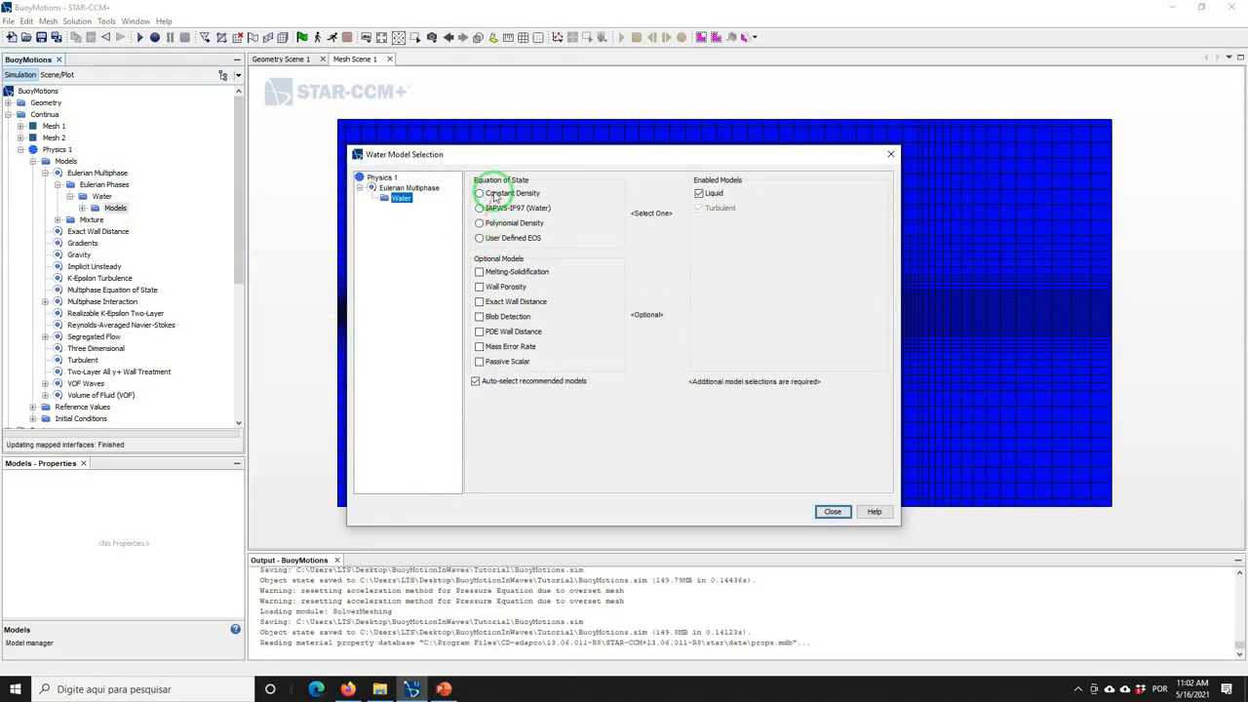
click(495, 195)
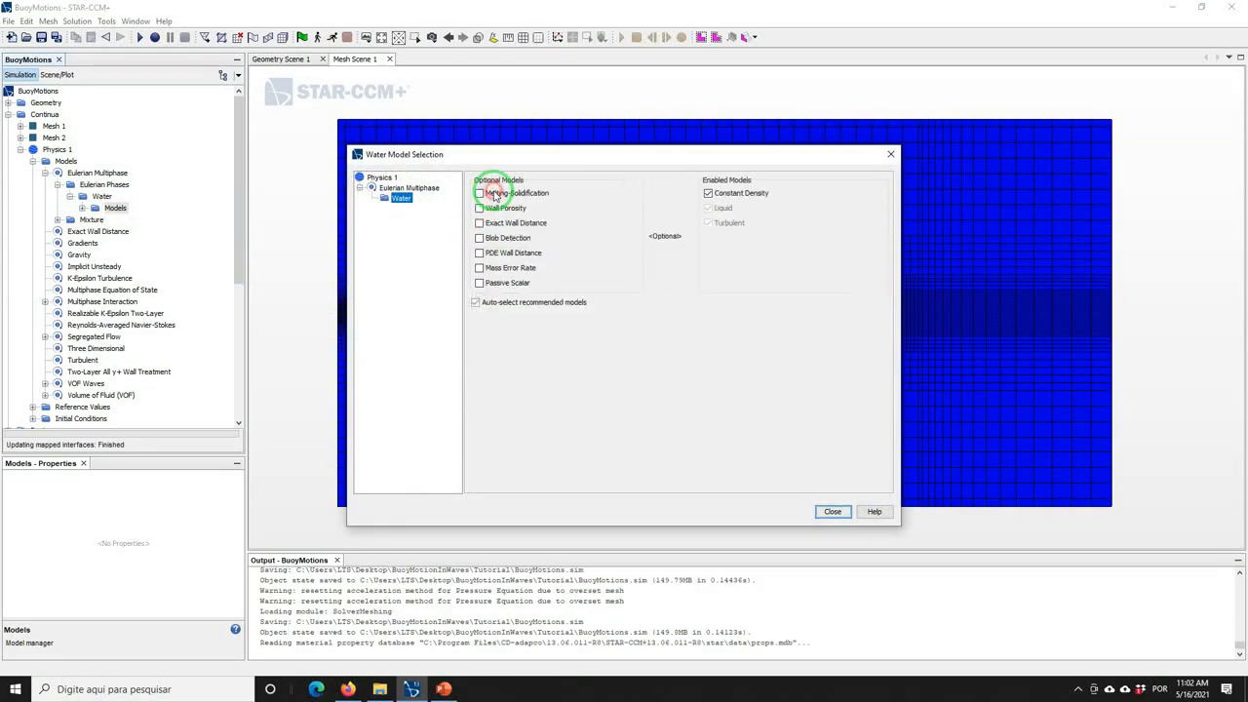
click(837, 511)
Create a second Eulerian phase and name it Air
click(90, 209)
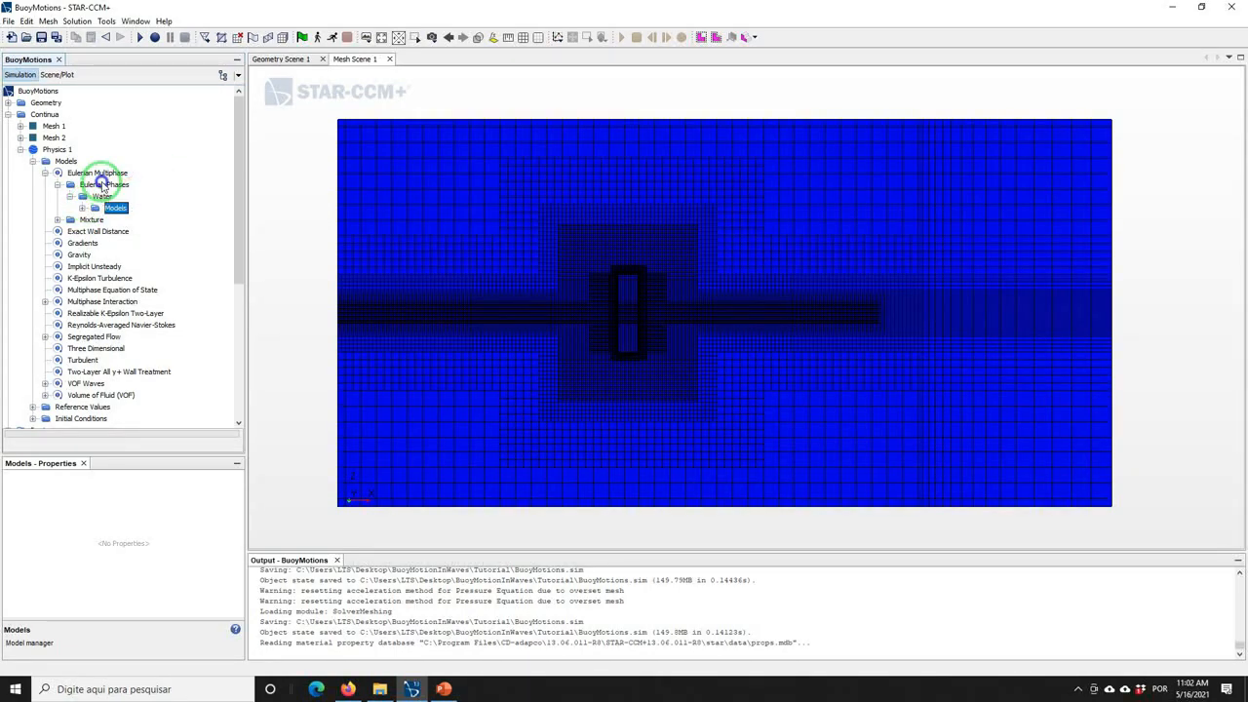
right_click(109, 185)
click(119, 191)
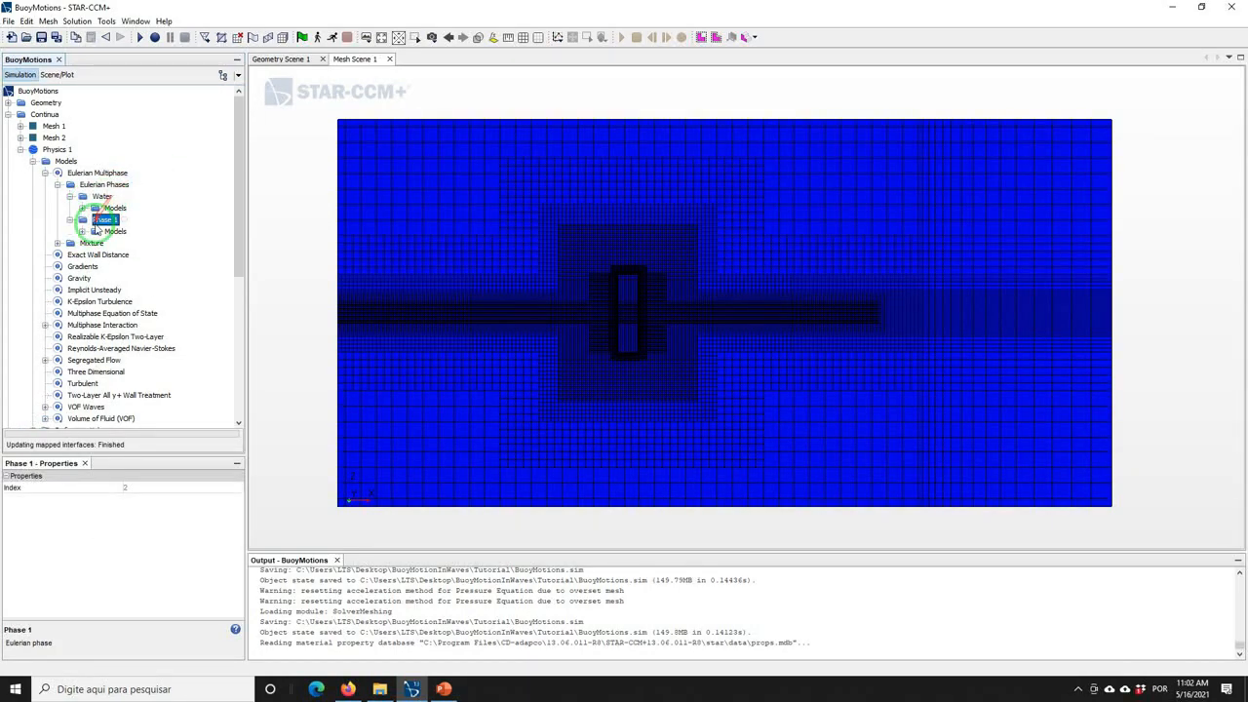
right_click(100, 221)
click(127, 300)
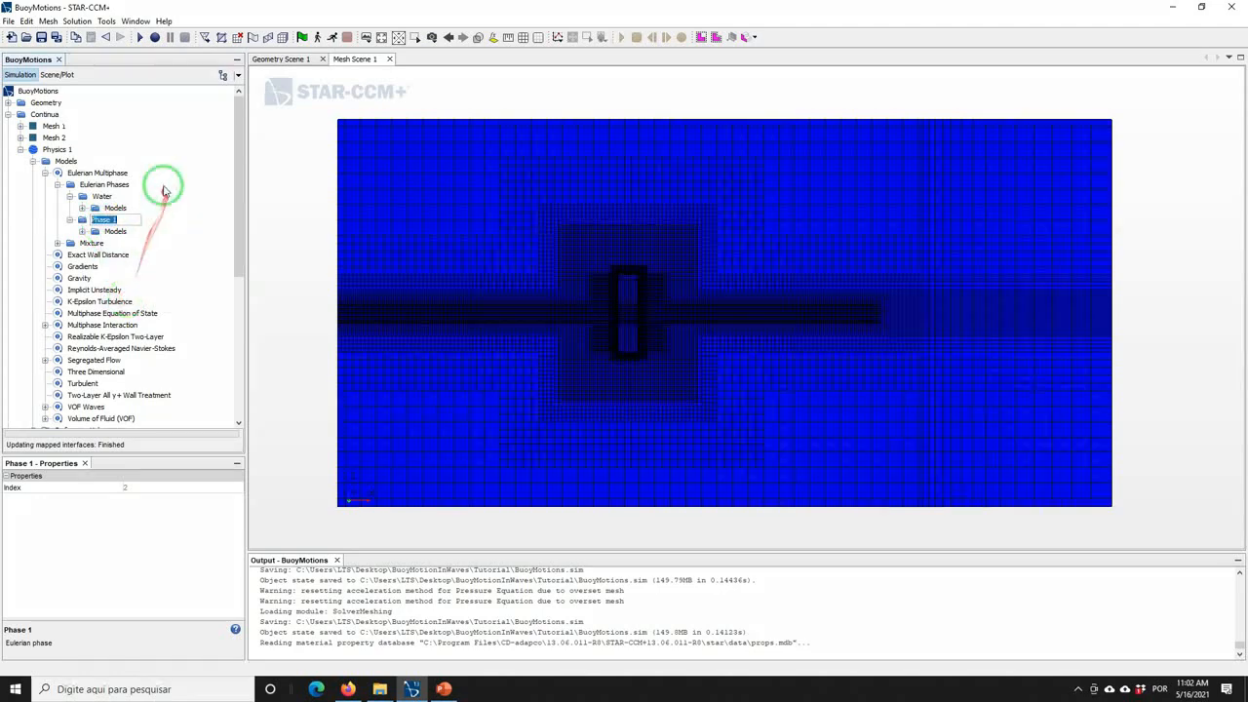
text(Air)
key(Return)
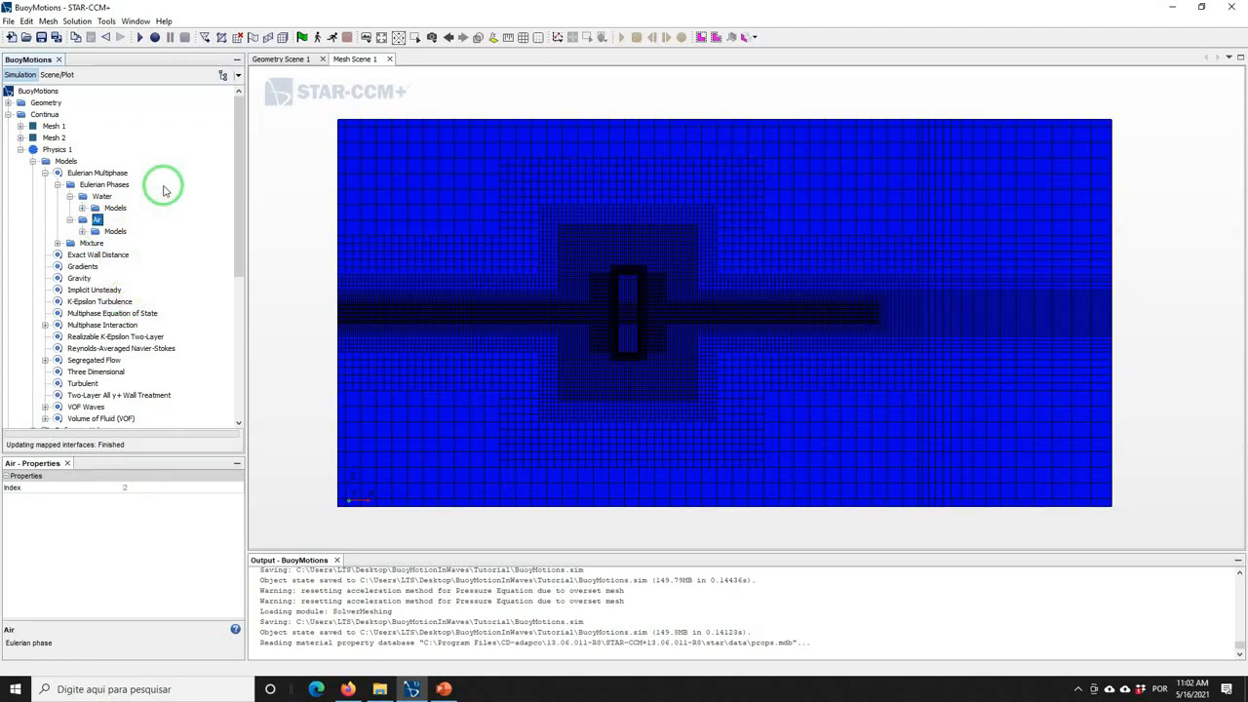
Enable the Gas and Constant Density models for the Air phase and save the simulation
right_click(110, 234)
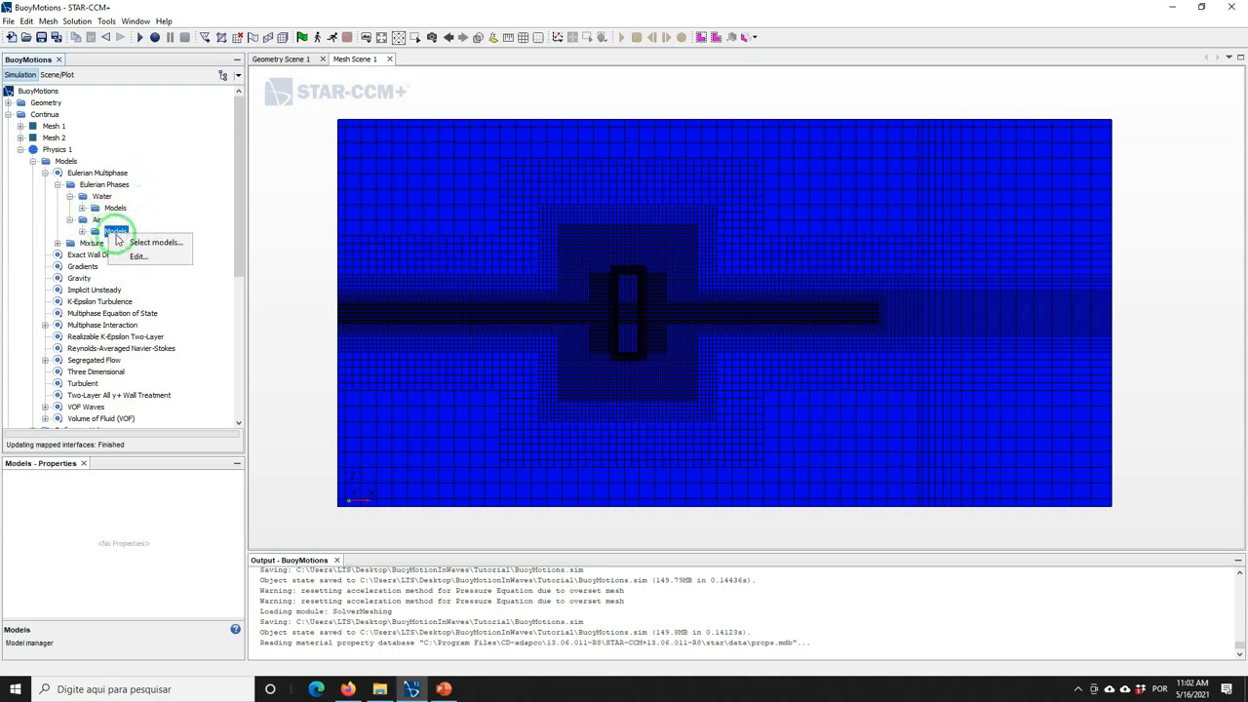
click(146, 242)
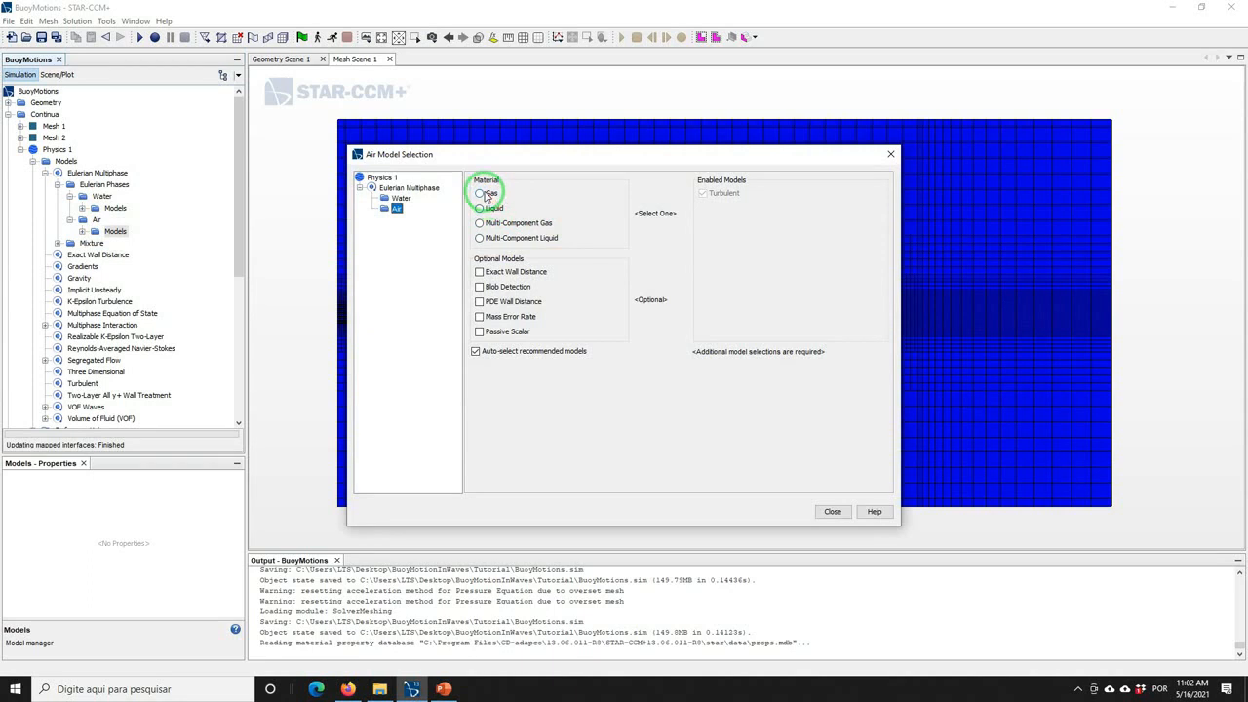
click(486, 195)
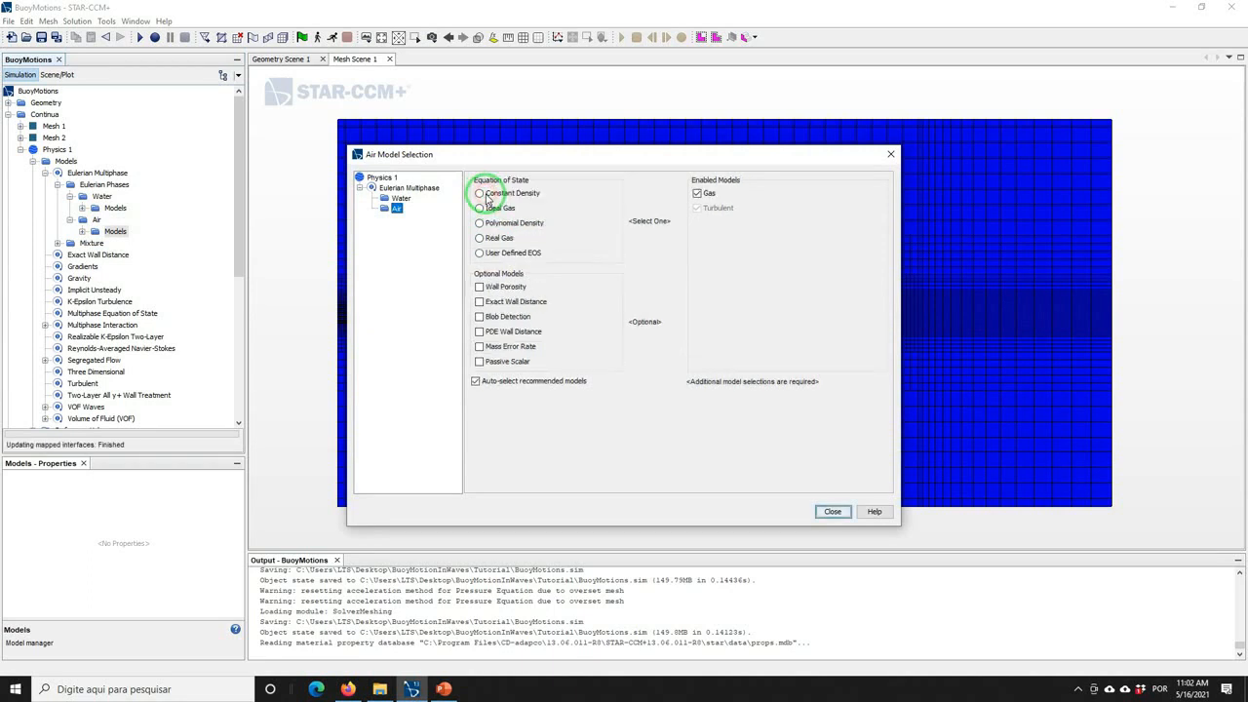
click(483, 195)
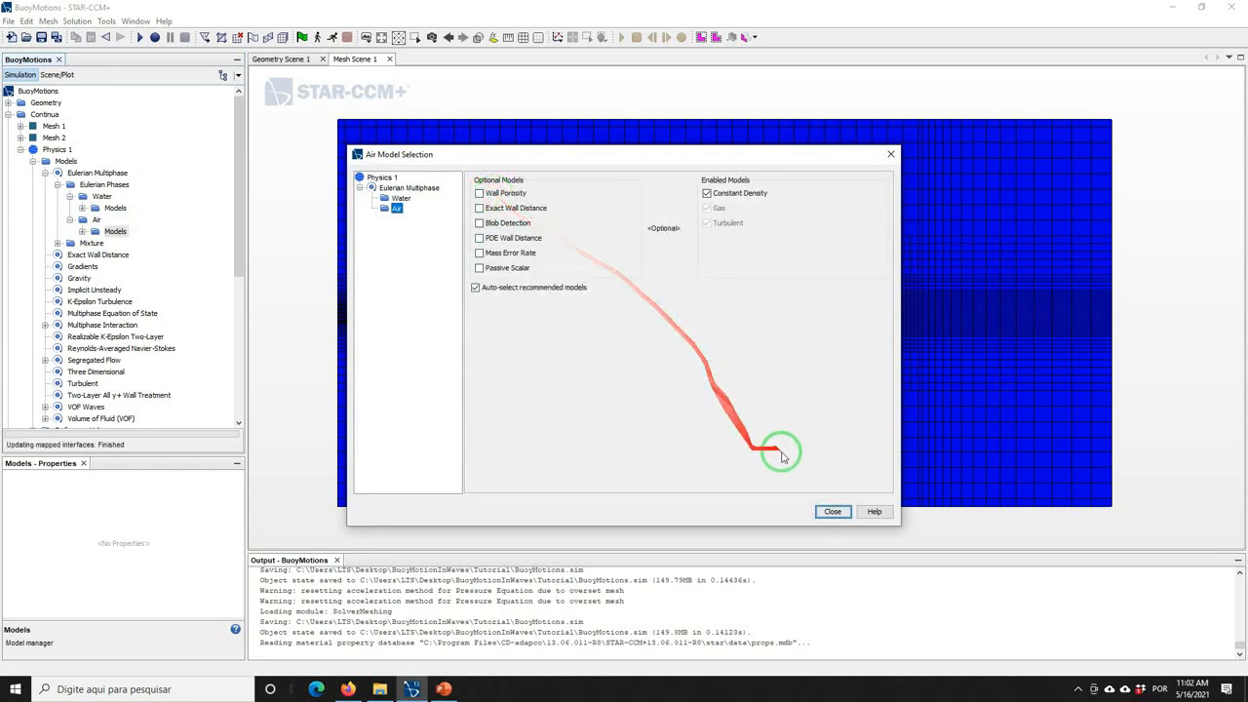
click(830, 511)
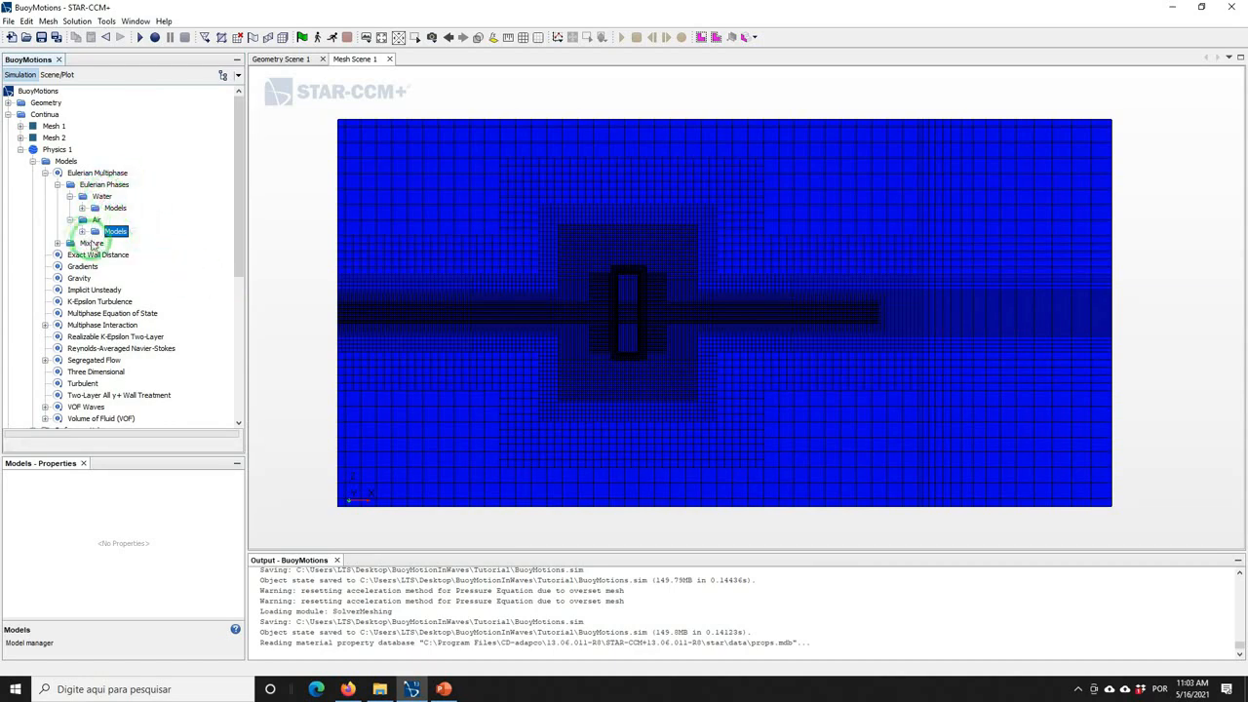
click(41, 39)
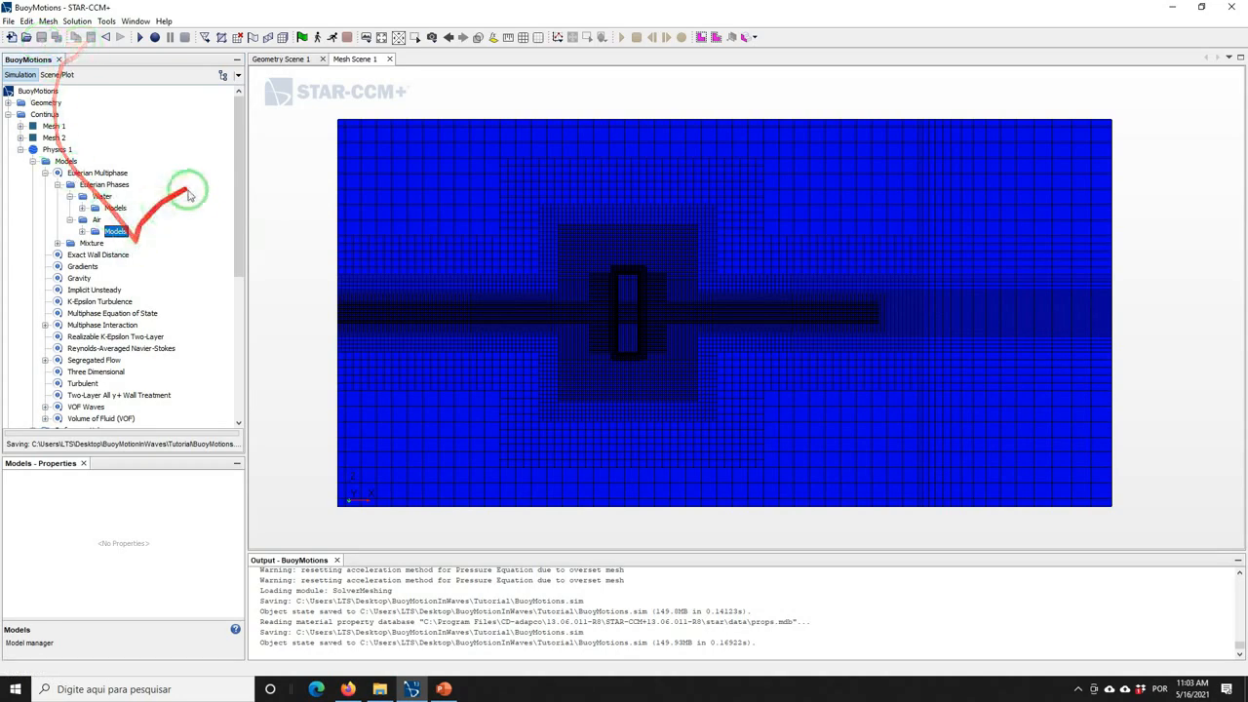
Add a Fifth Order wave to the VOF Waves model of Physics 1
drag(232, 201, 231, 250)
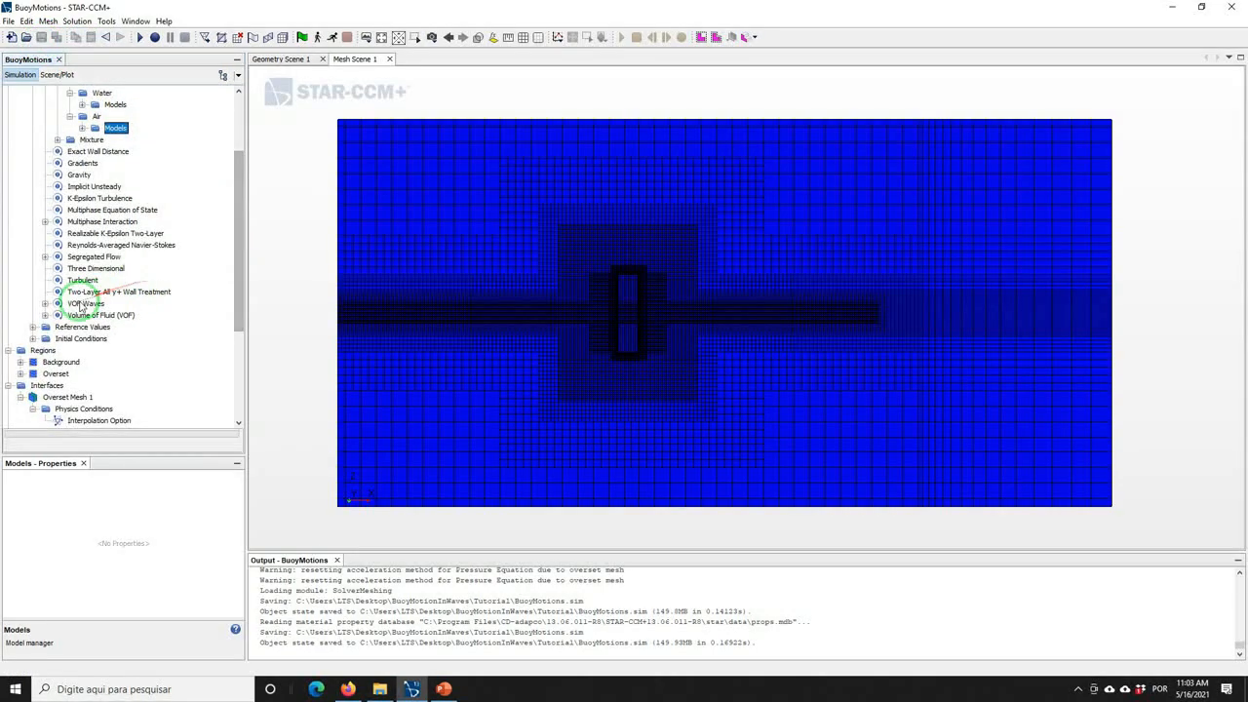
click(84, 303)
click(44, 303)
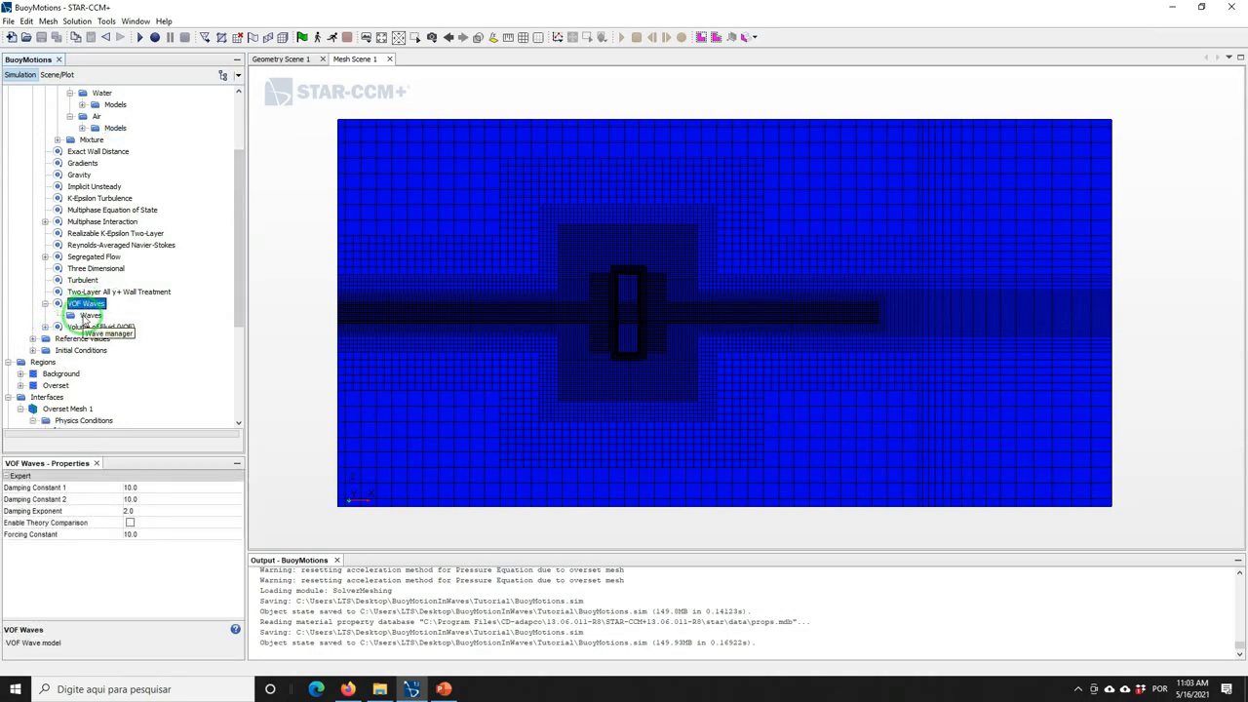
right_click(83, 316)
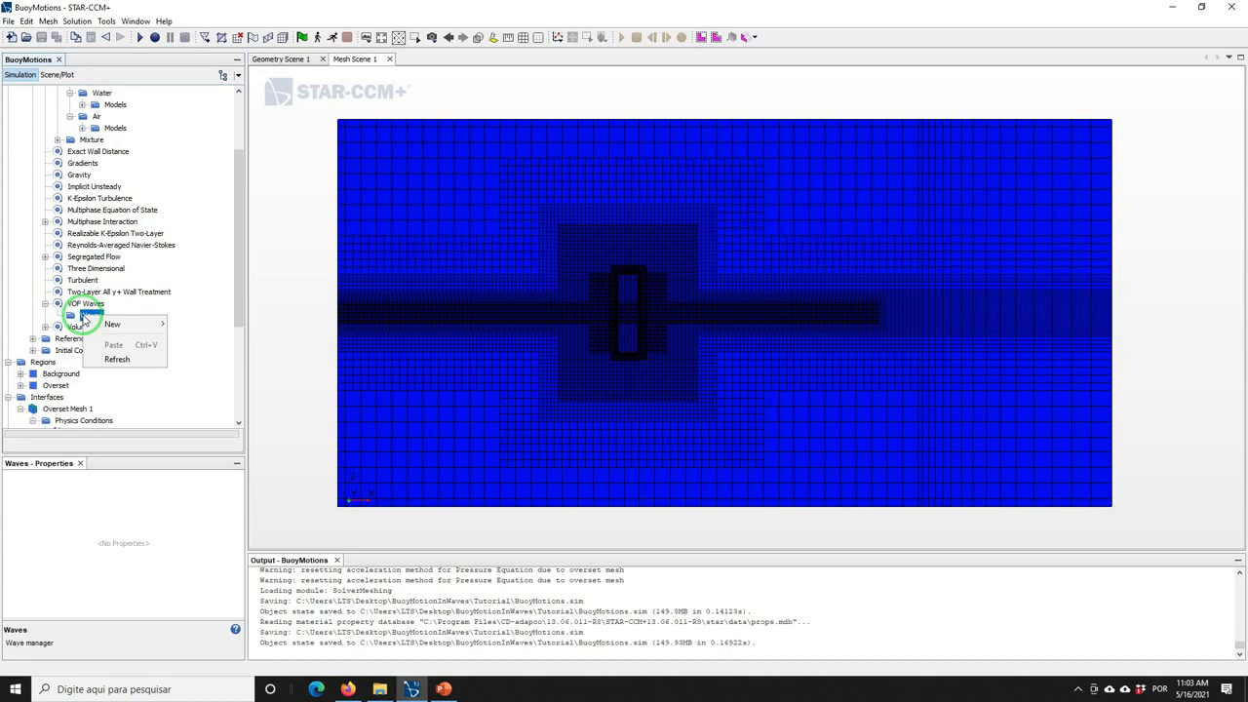
click(108, 324)
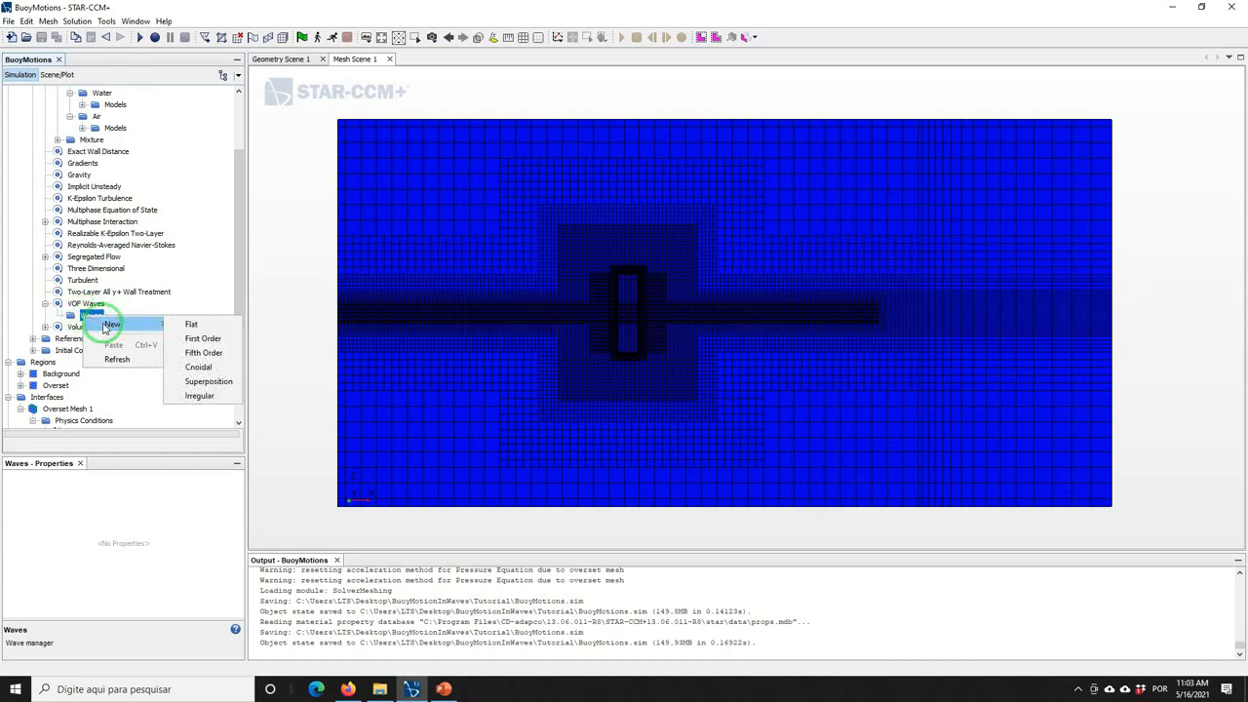
click(207, 353)
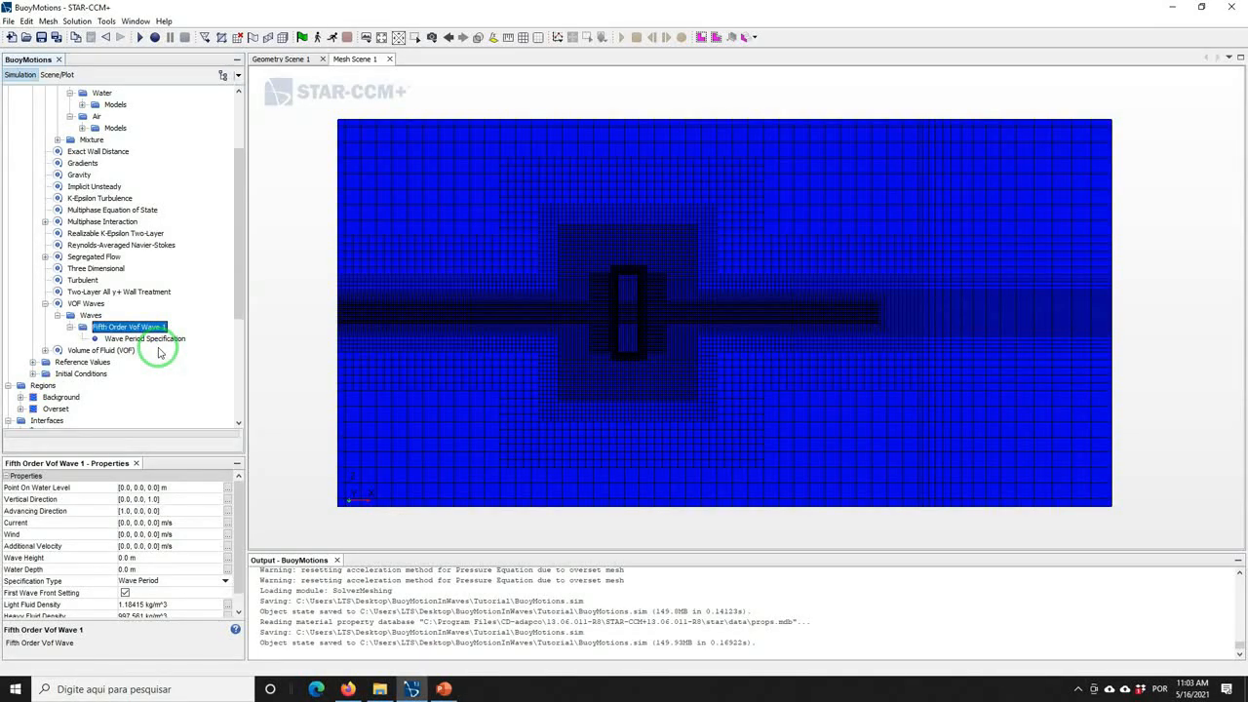
Rename the new fifth-order wave as HeadWaves
right_click(143, 329)
click(150, 408)
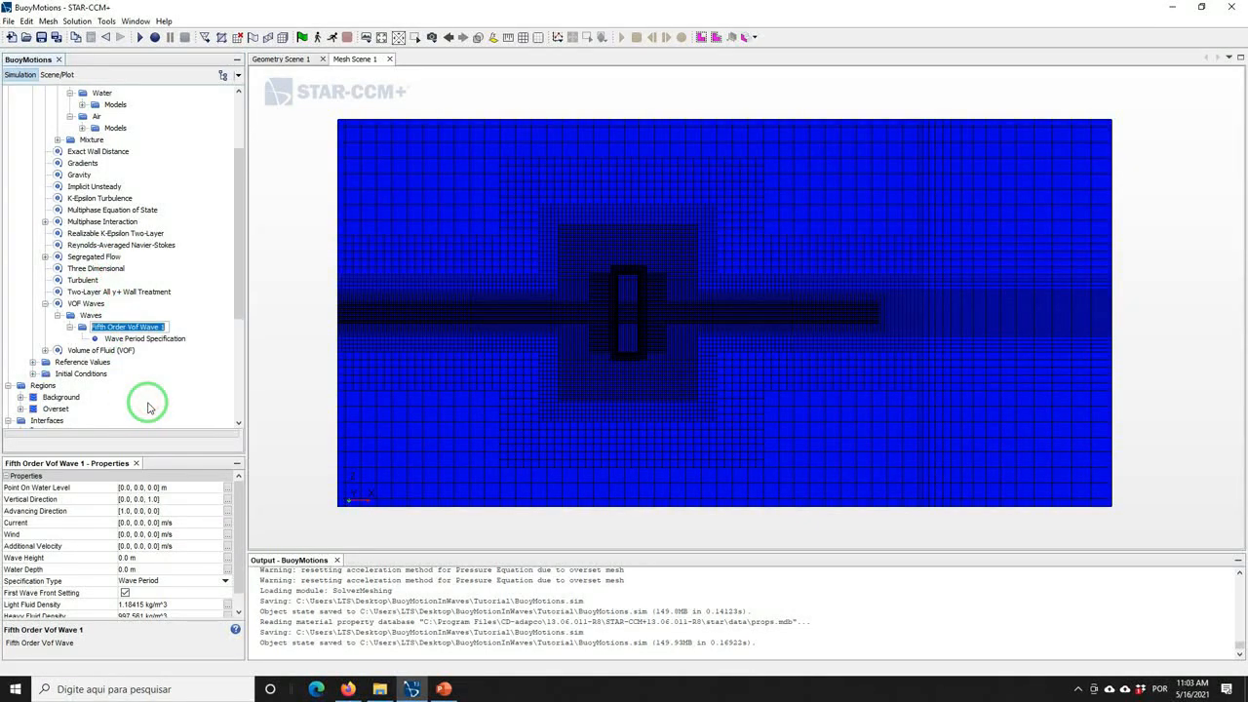
text(HeadWaves)
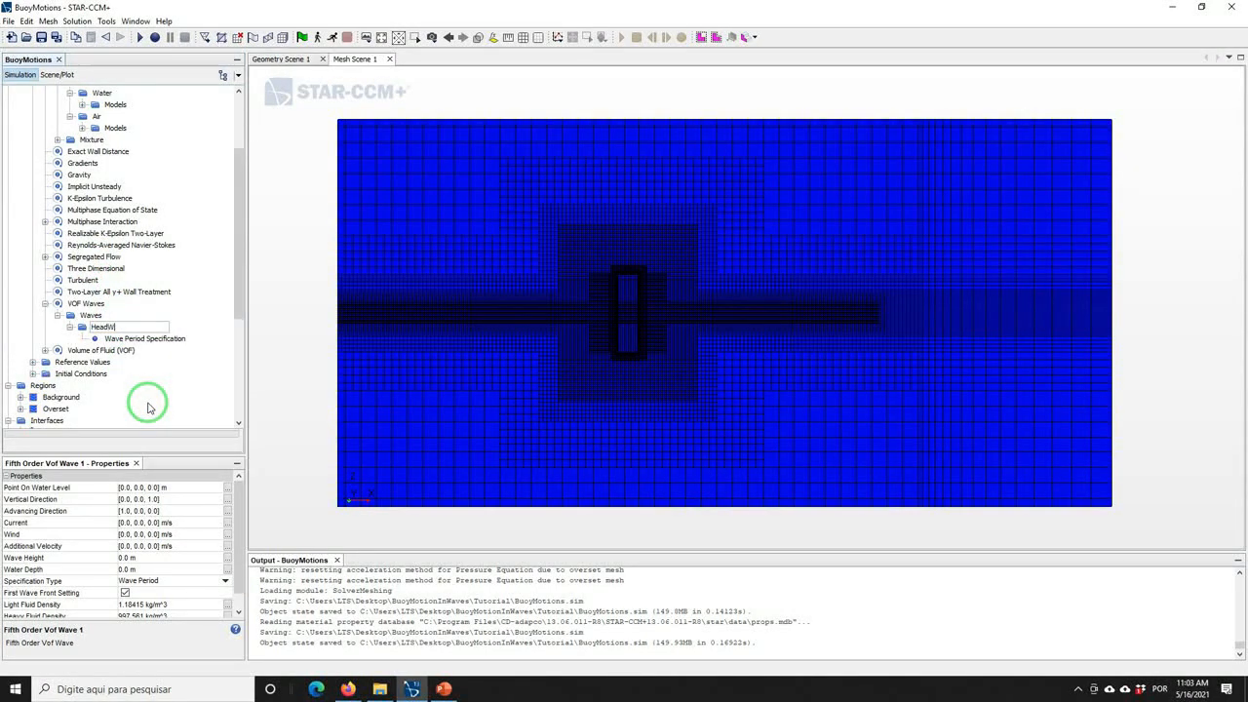
key(Return)
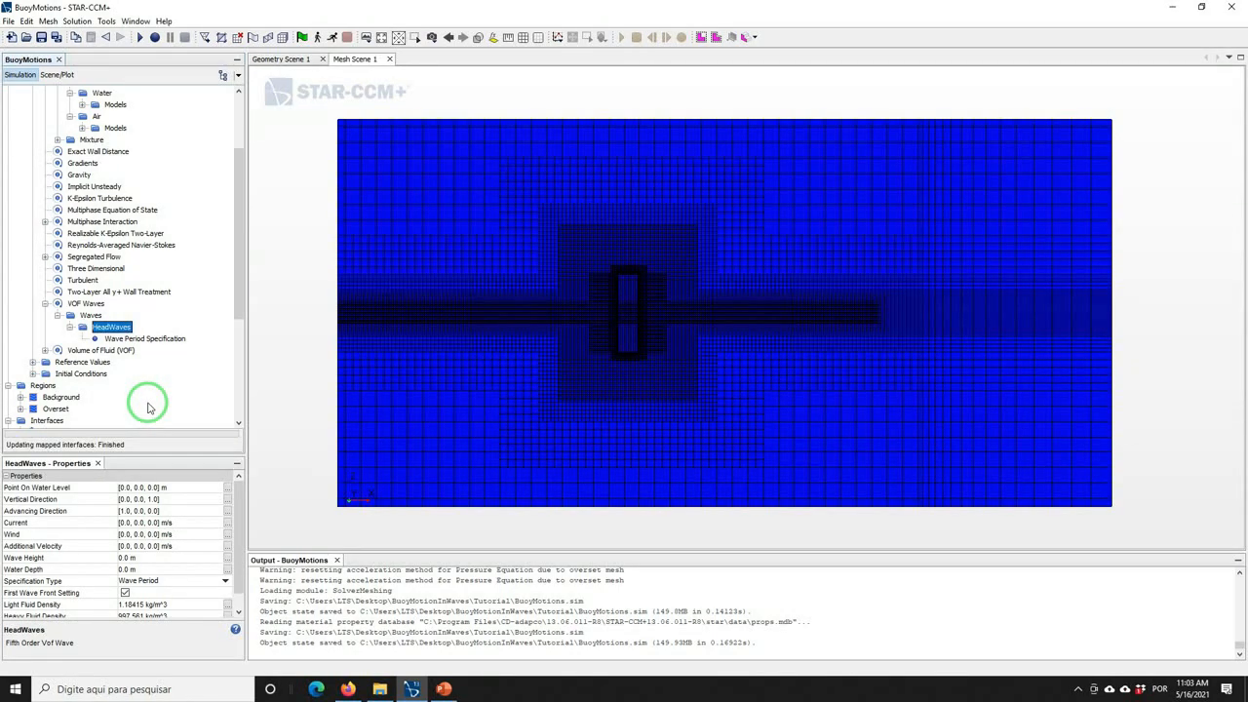
Set the HeadWaves wave's Vertical Direction to [0, 0, -1] and its Wave Height to 0.5 m
click(139, 487)
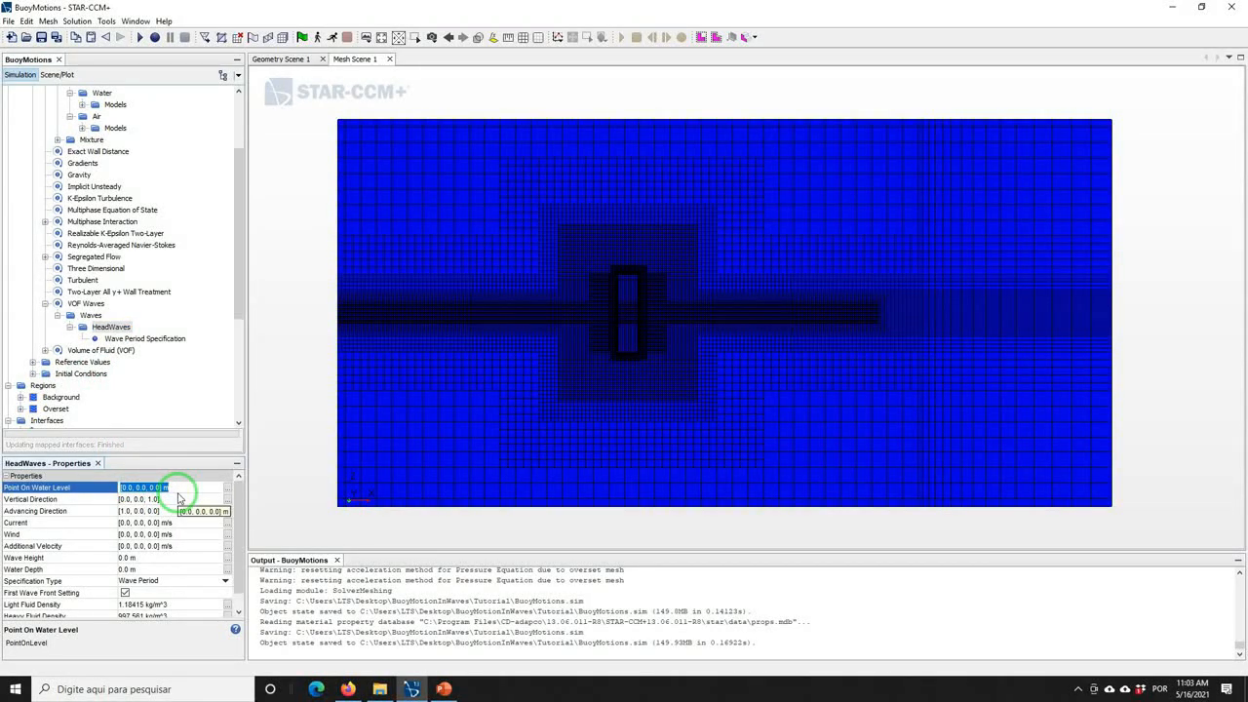
key(Return)
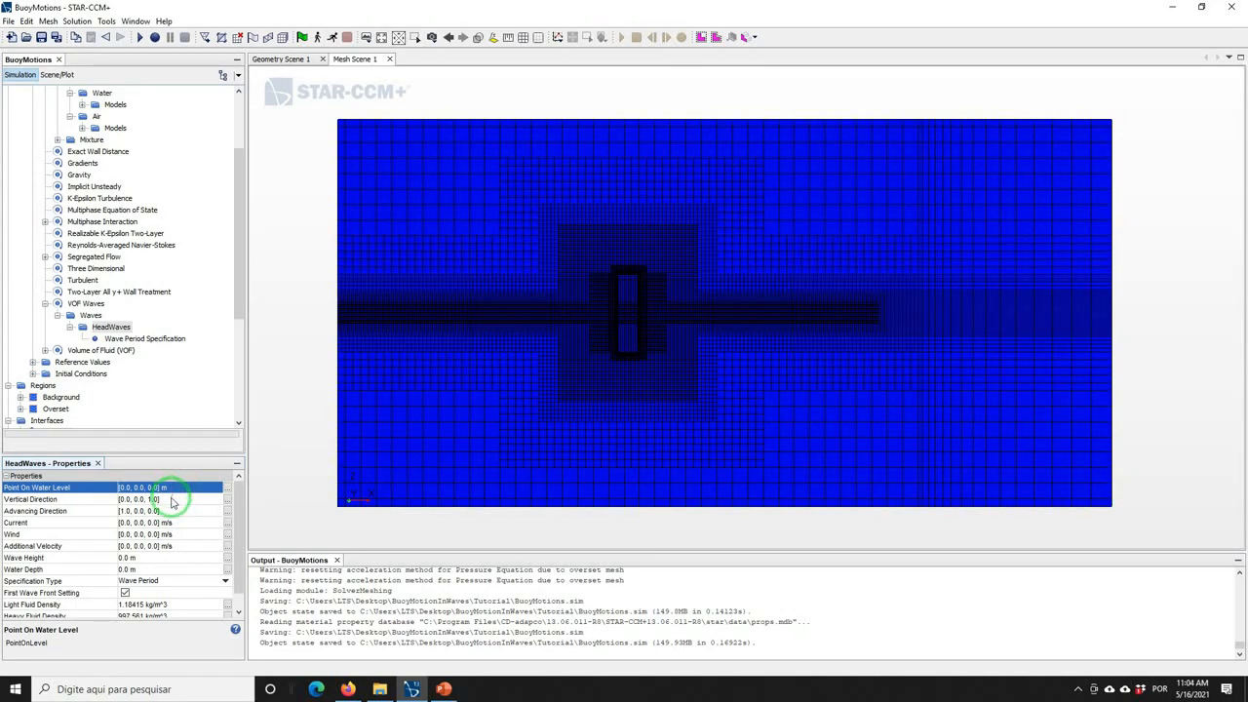
click(168, 499)
text(0)
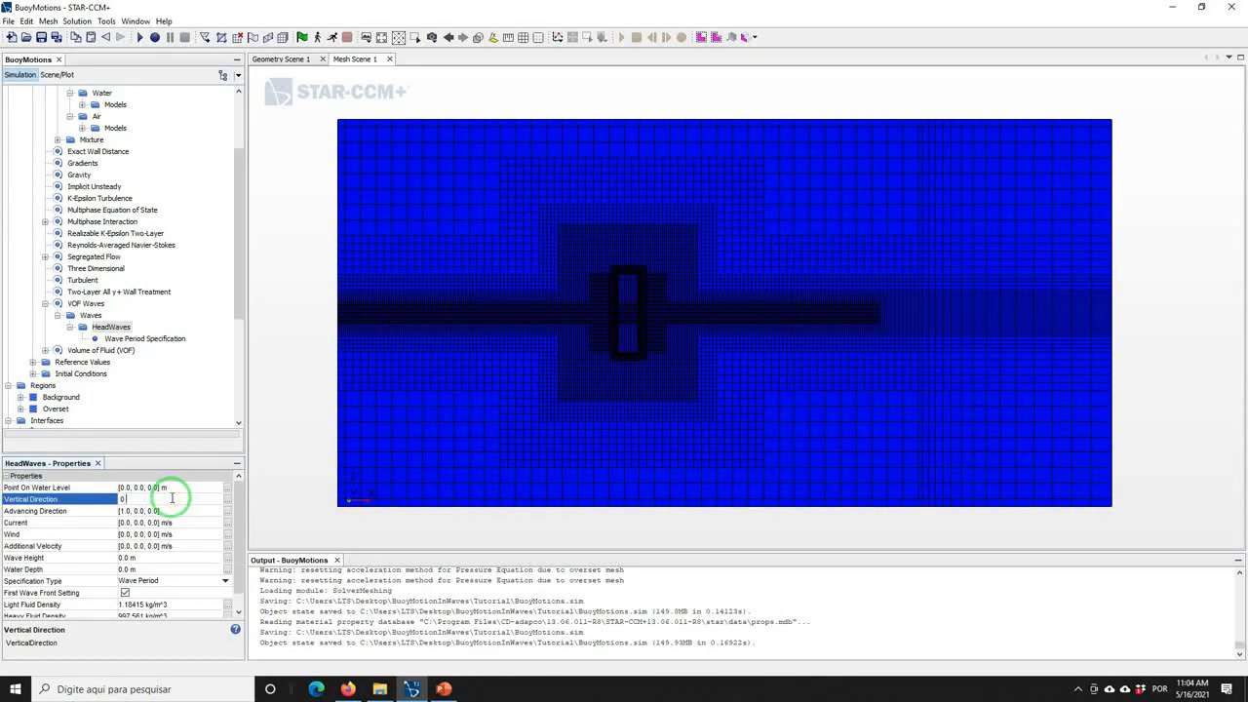
text(,0,-1)
key(Return)
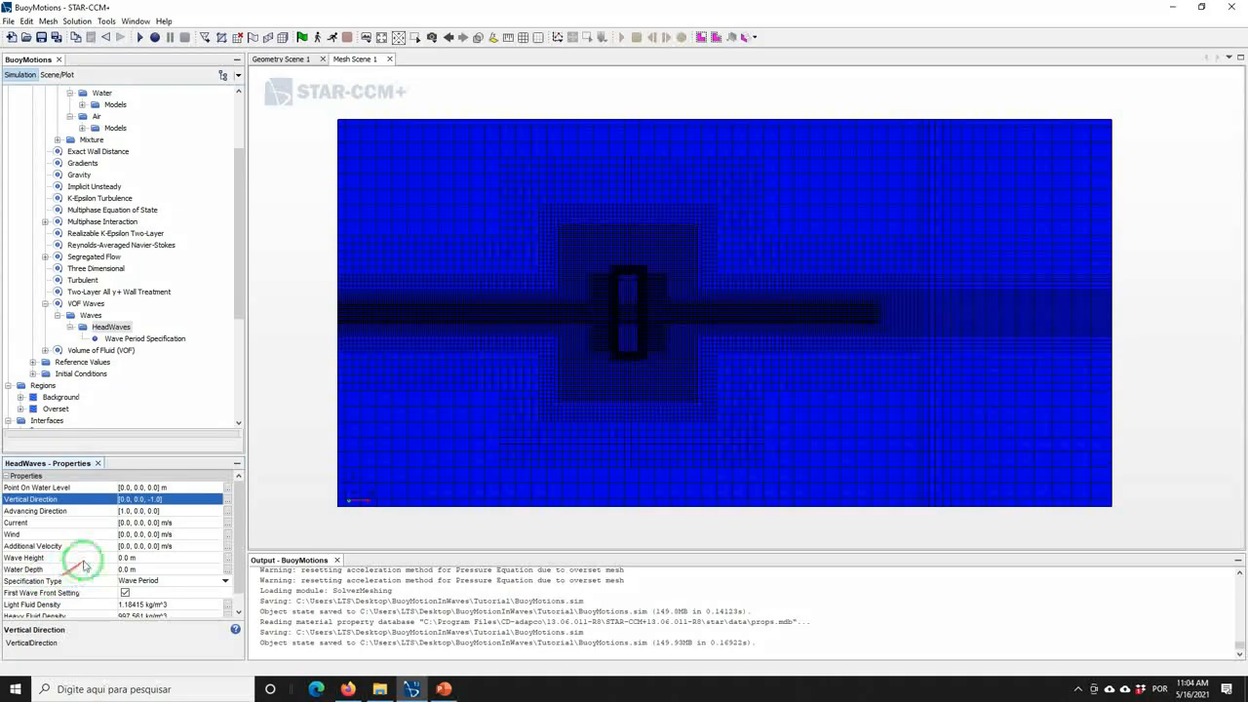
click(137, 558)
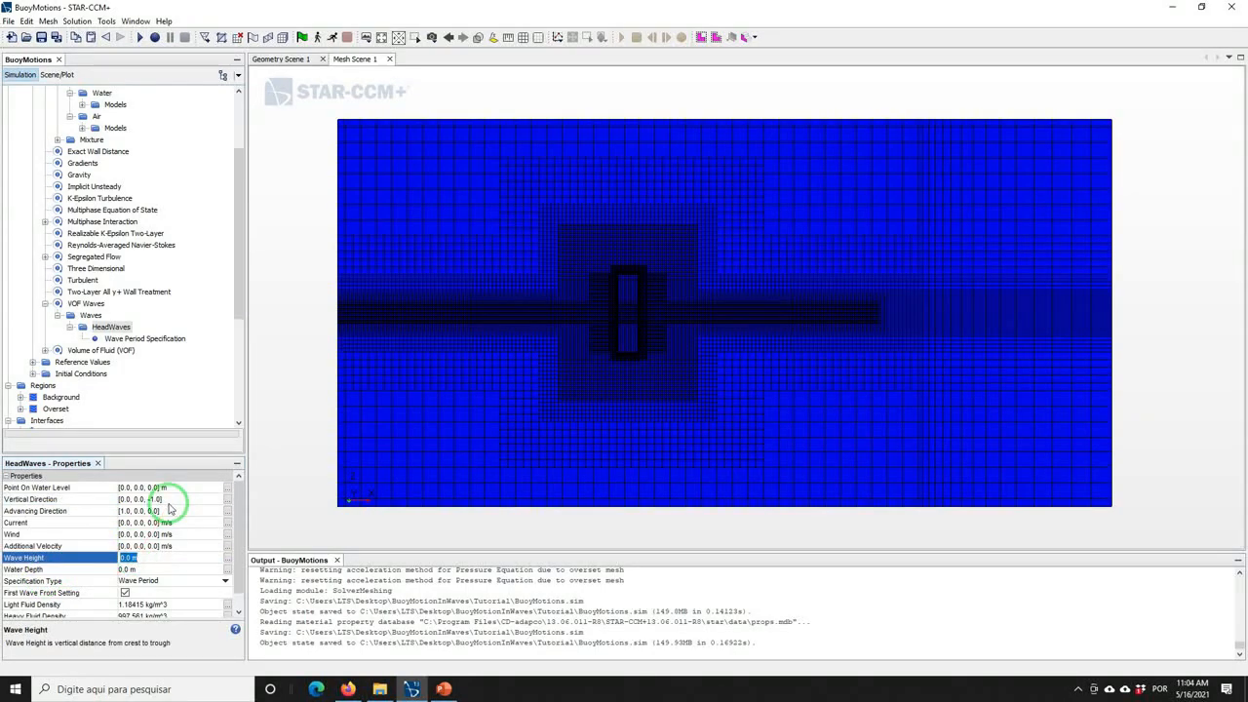
text(0.5)
key(Return)
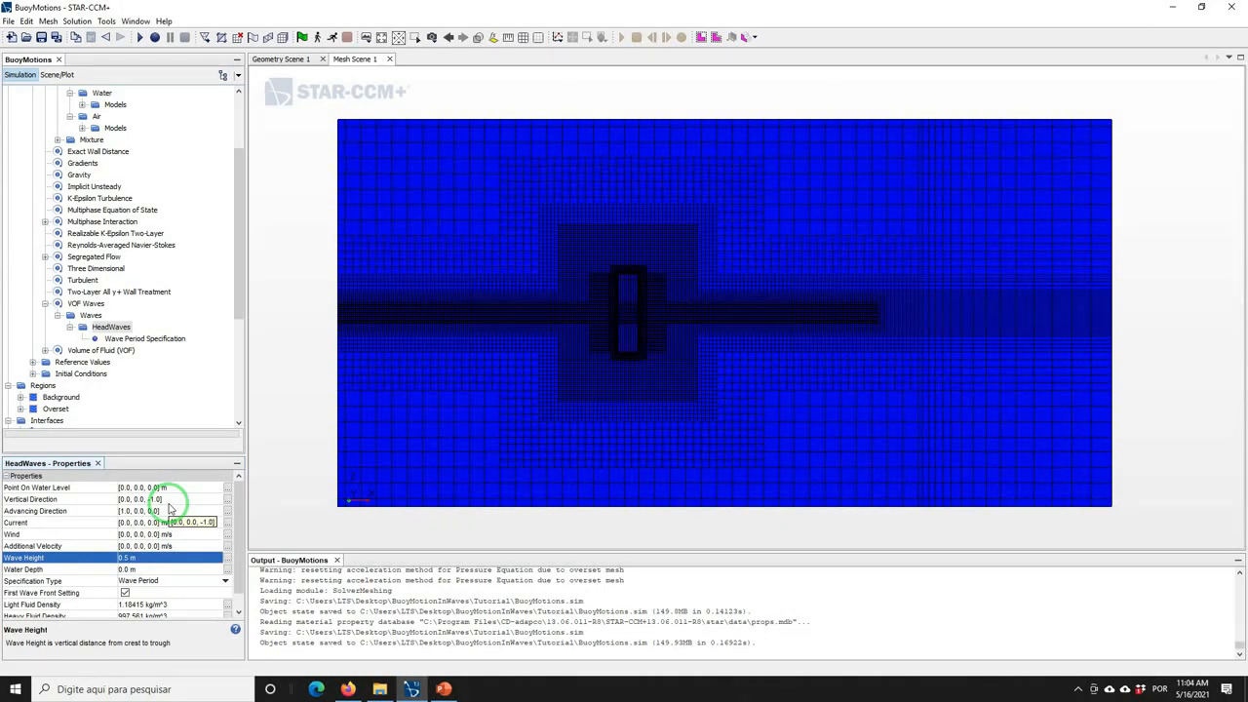
Set the HeadWaves wave's Water Depth to 10 m and its Specification Type to Wave Length
click(126, 569)
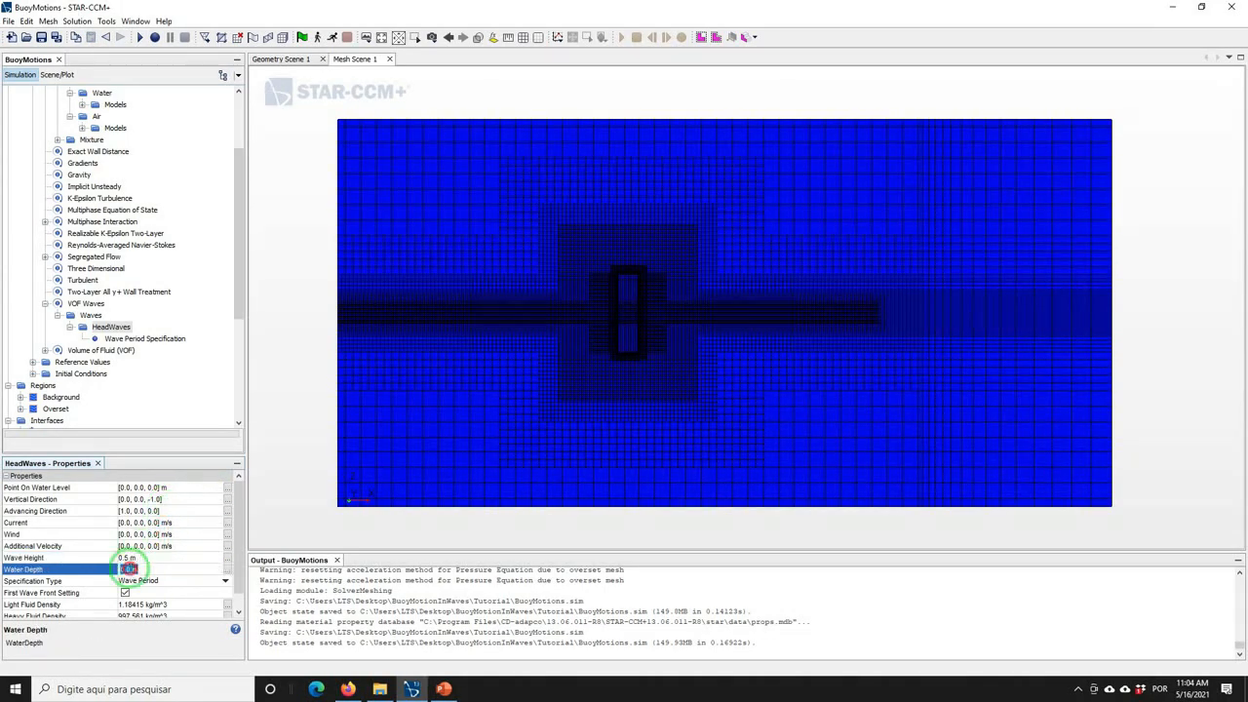
text(1)
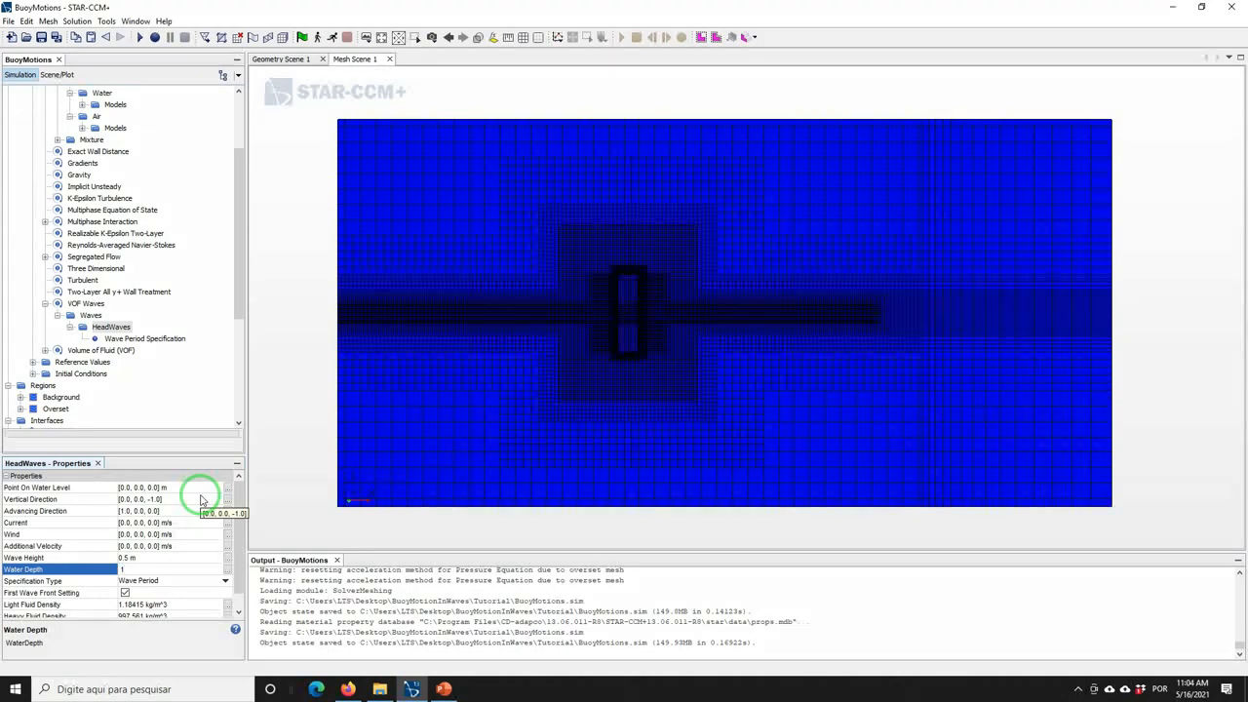
text(0)
key(Return)
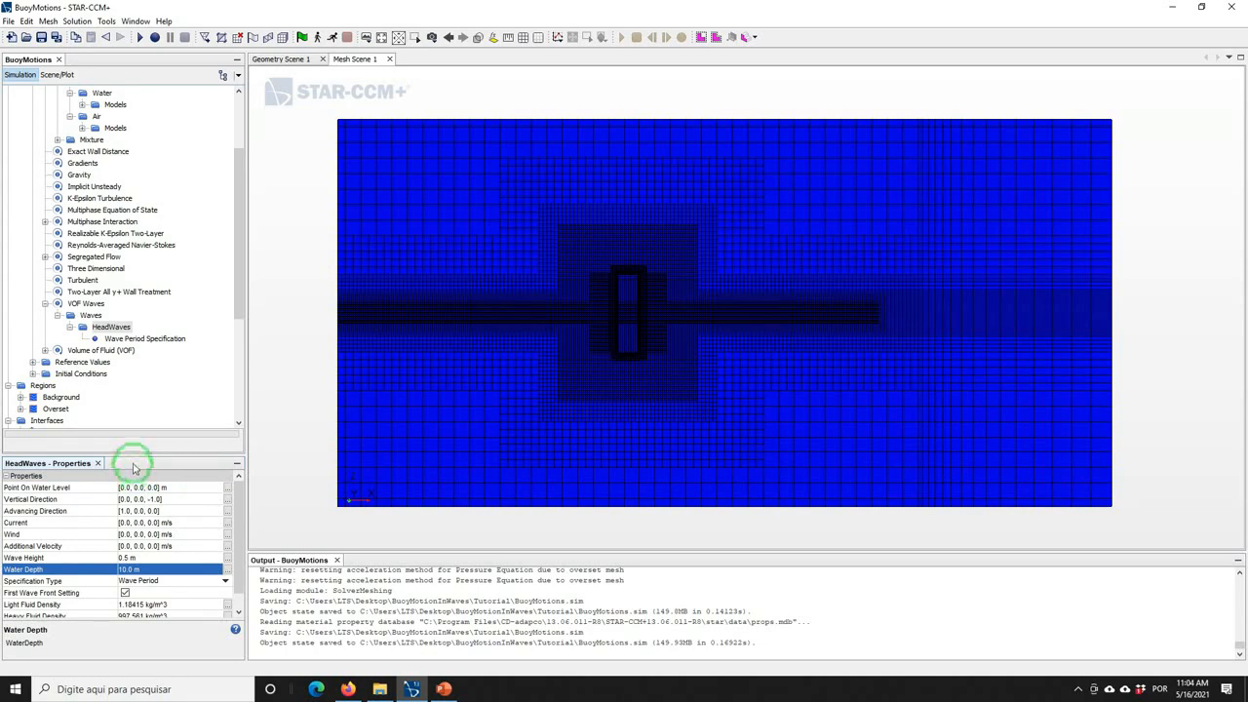
click(132, 579)
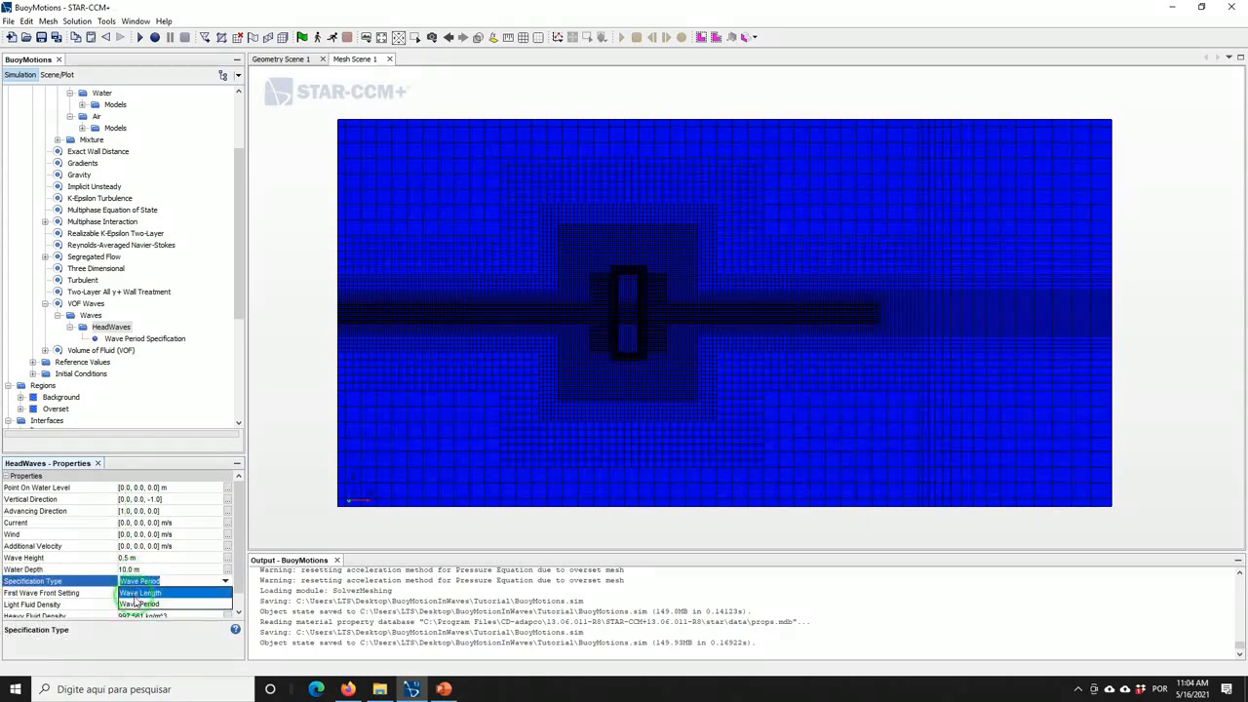
click(140, 593)
drag(240, 529, 244, 546)
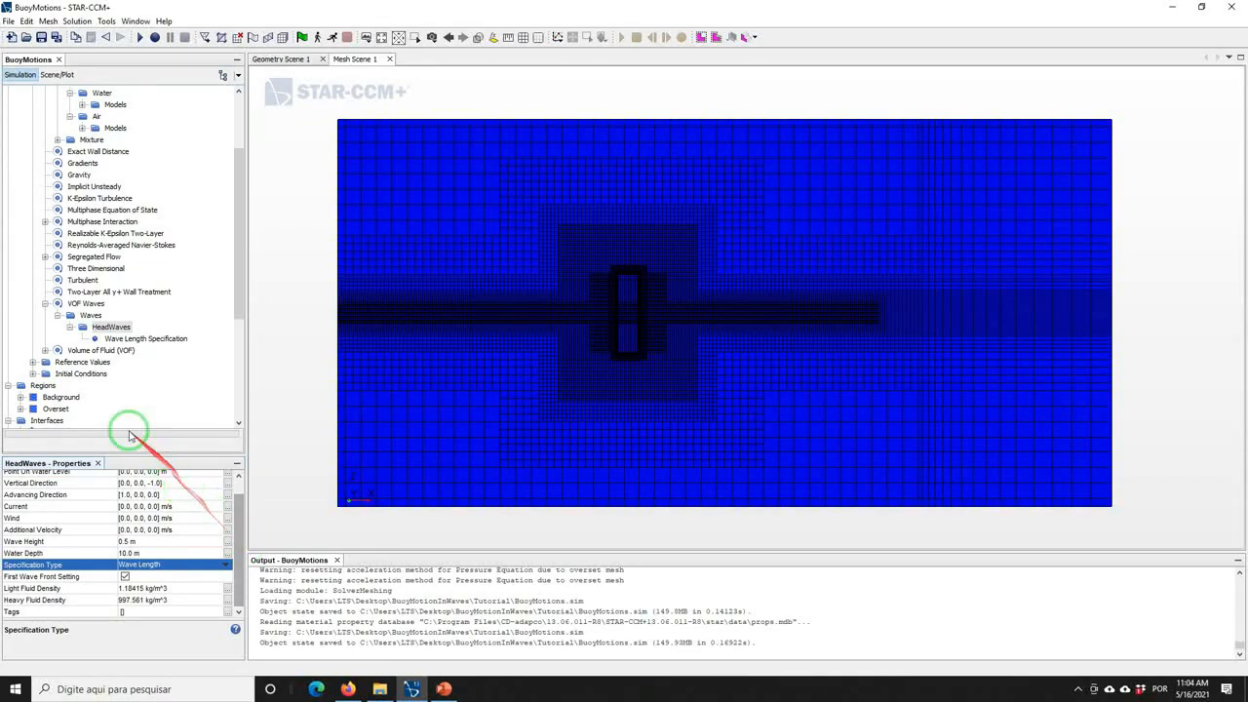
Set the Wave Length of the HeadWaves wave to 6 m and save the simulation
click(135, 339)
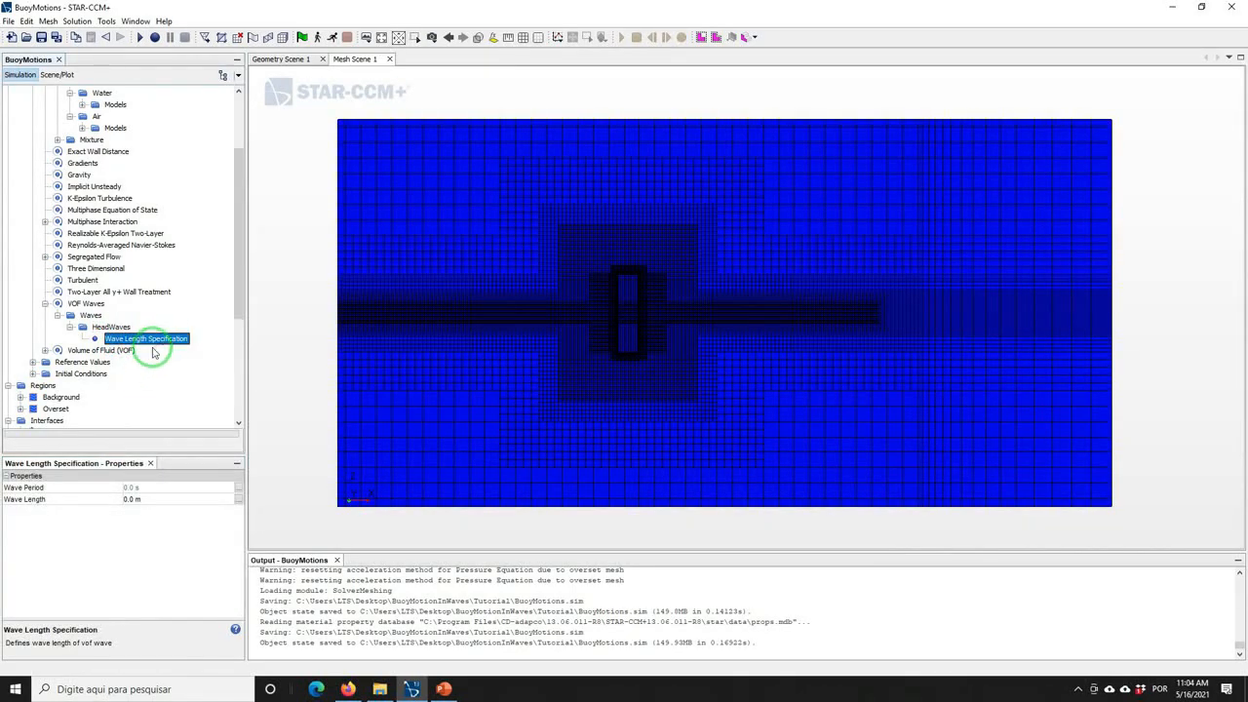
click(139, 502)
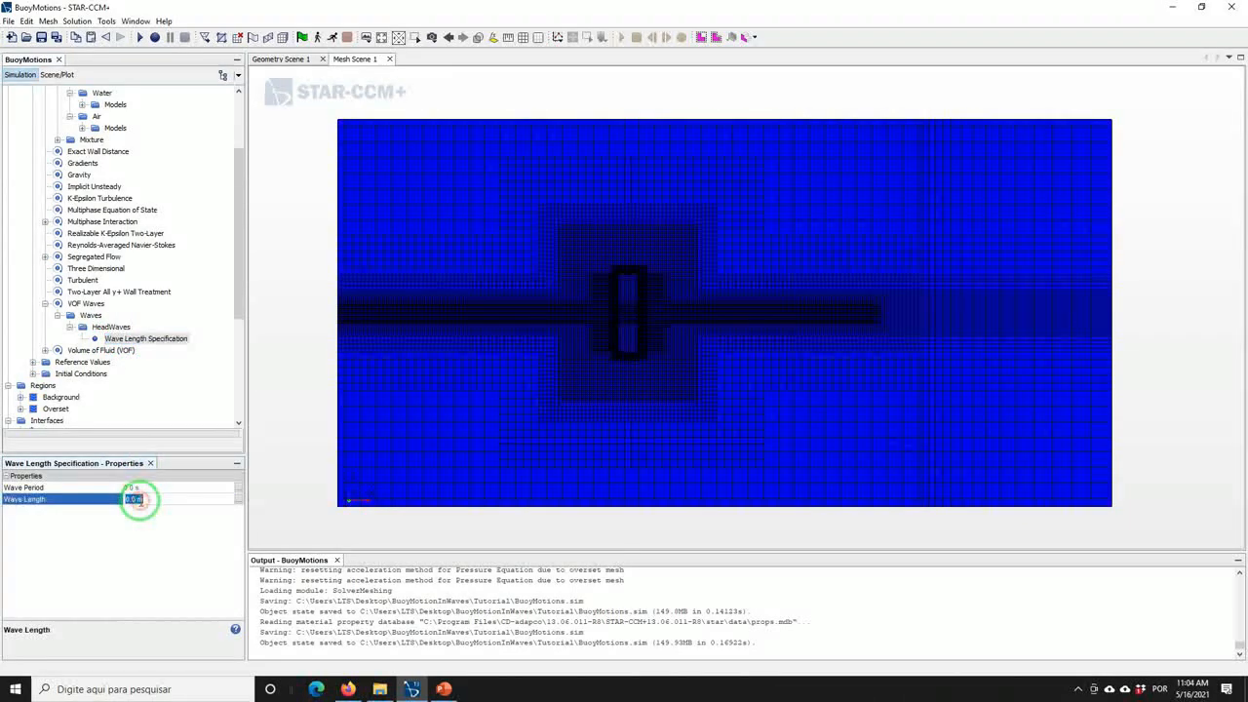
text(6)
key(Return)
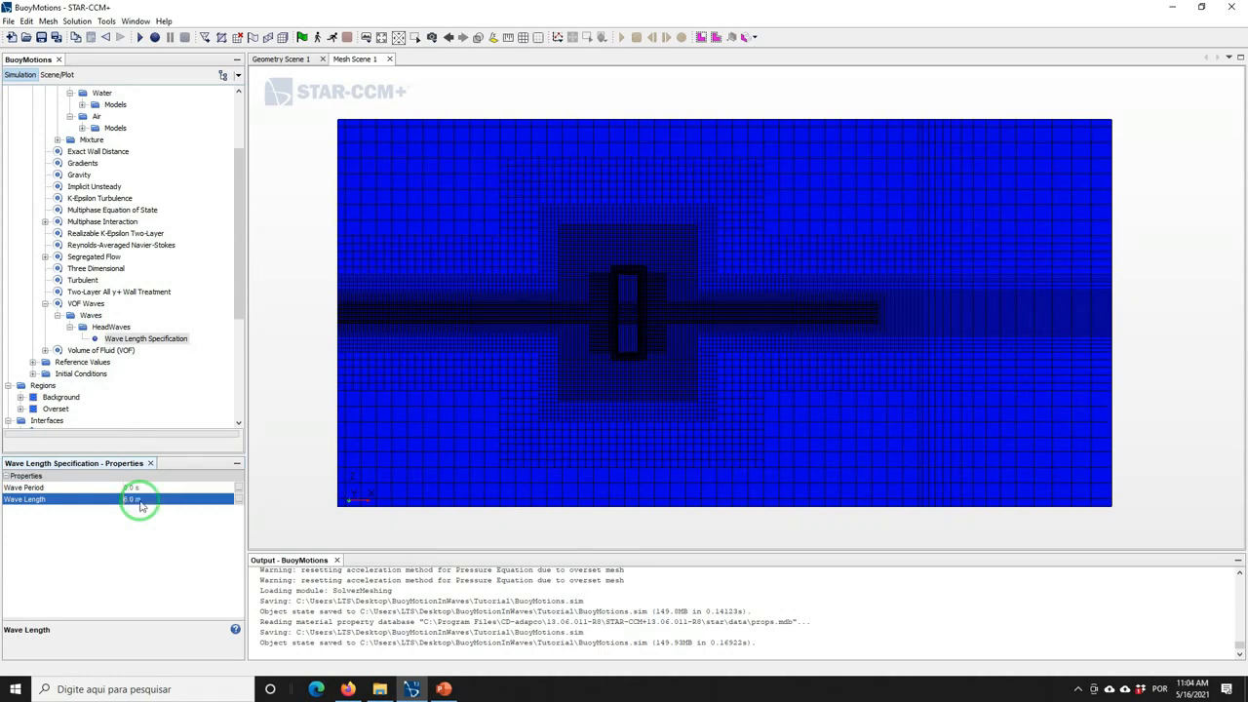
click(41, 37)
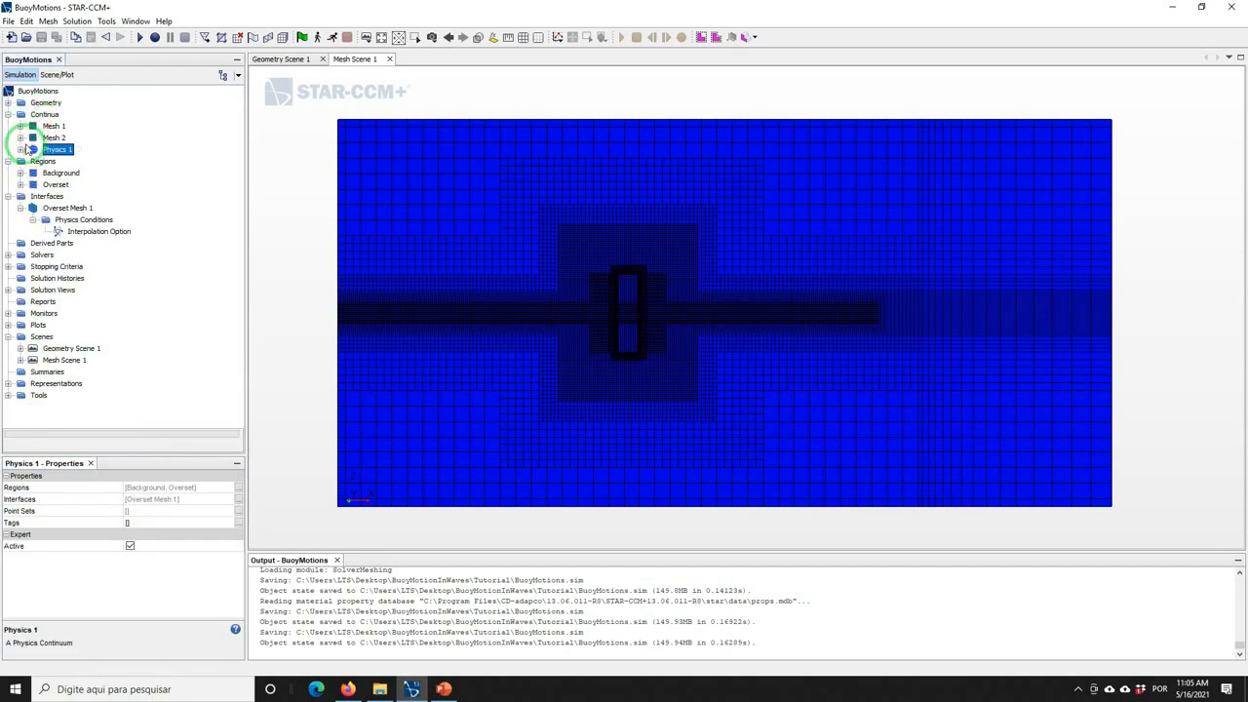
Change the method of the Pressure initial condition in Physics 1 to Field Function
click(20, 150)
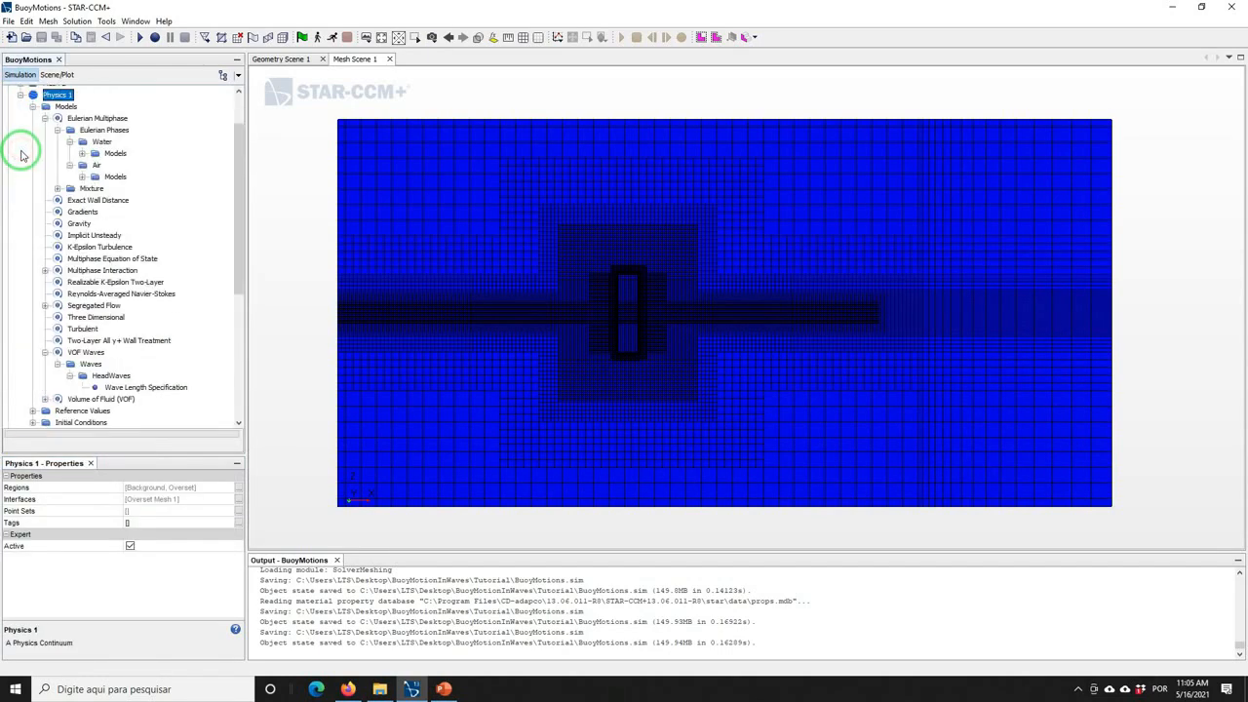
click(32, 423)
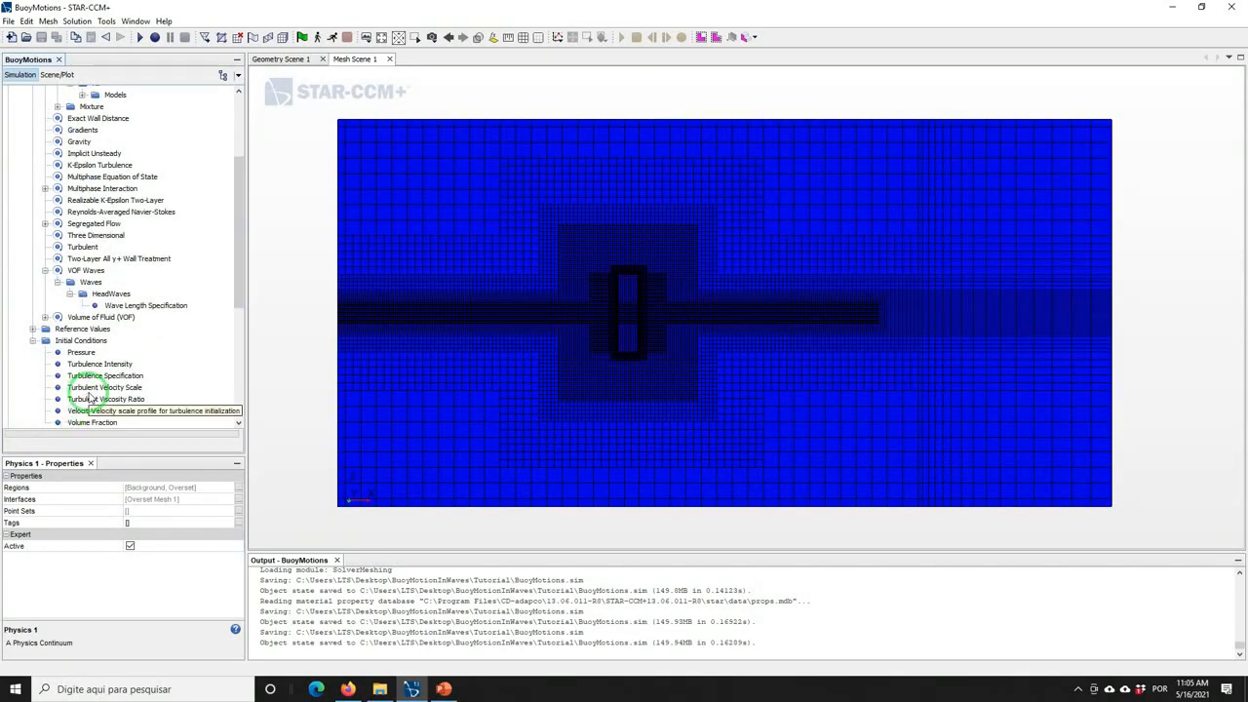
click(80, 352)
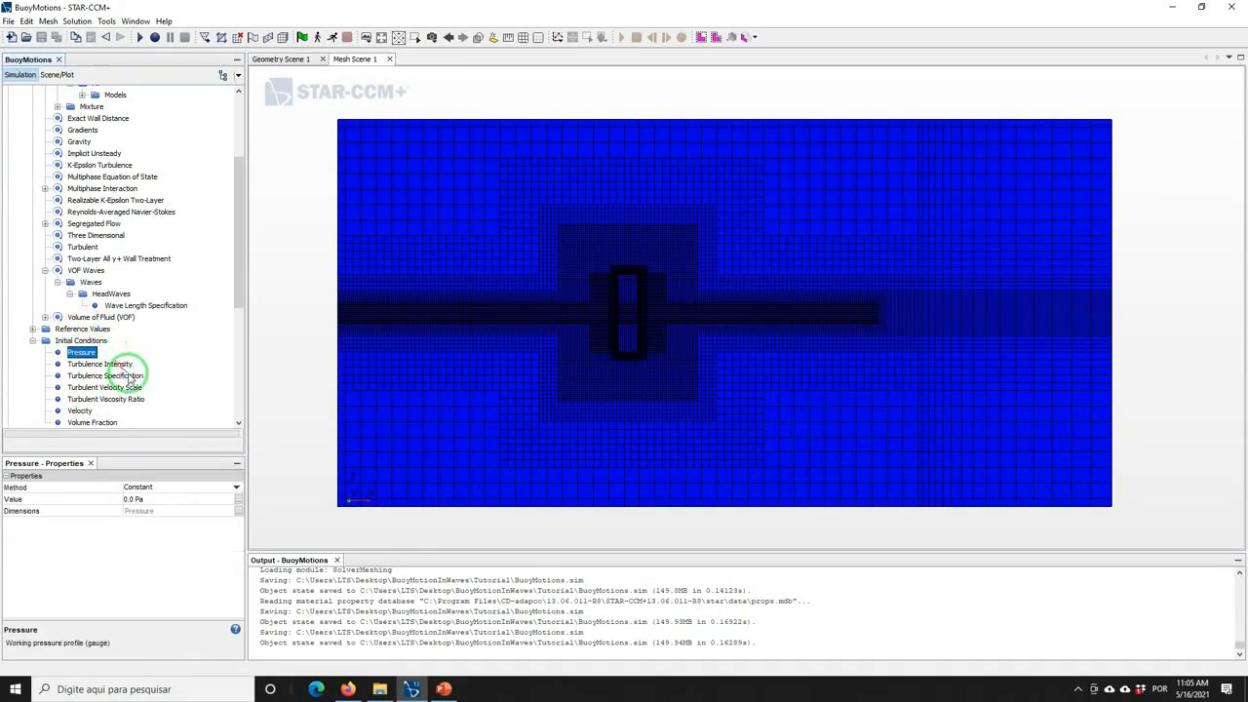
click(193, 487)
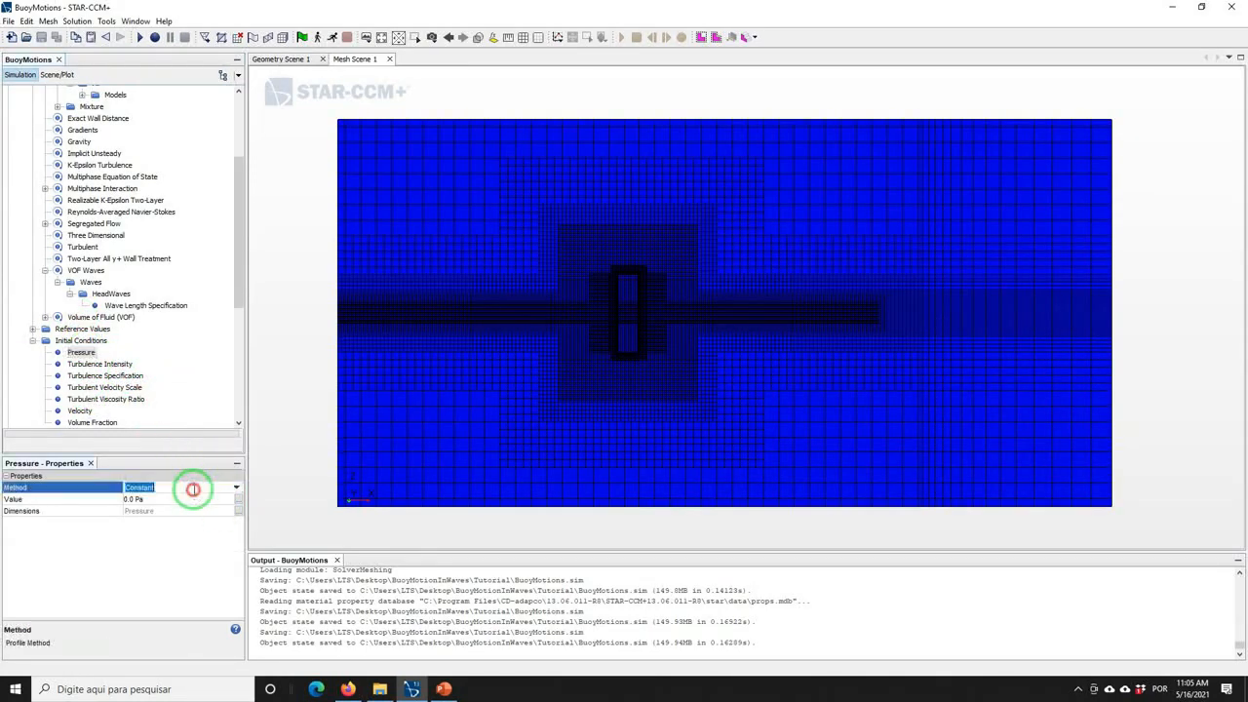
click(167, 509)
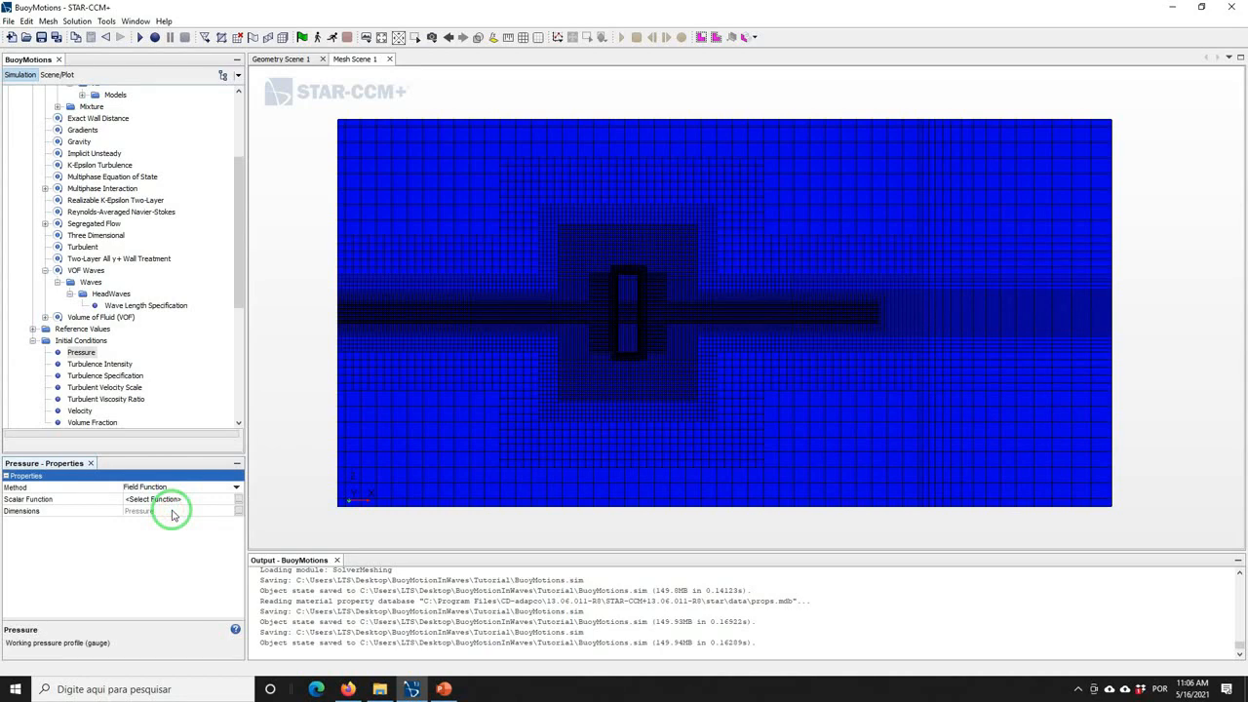
click(156, 487)
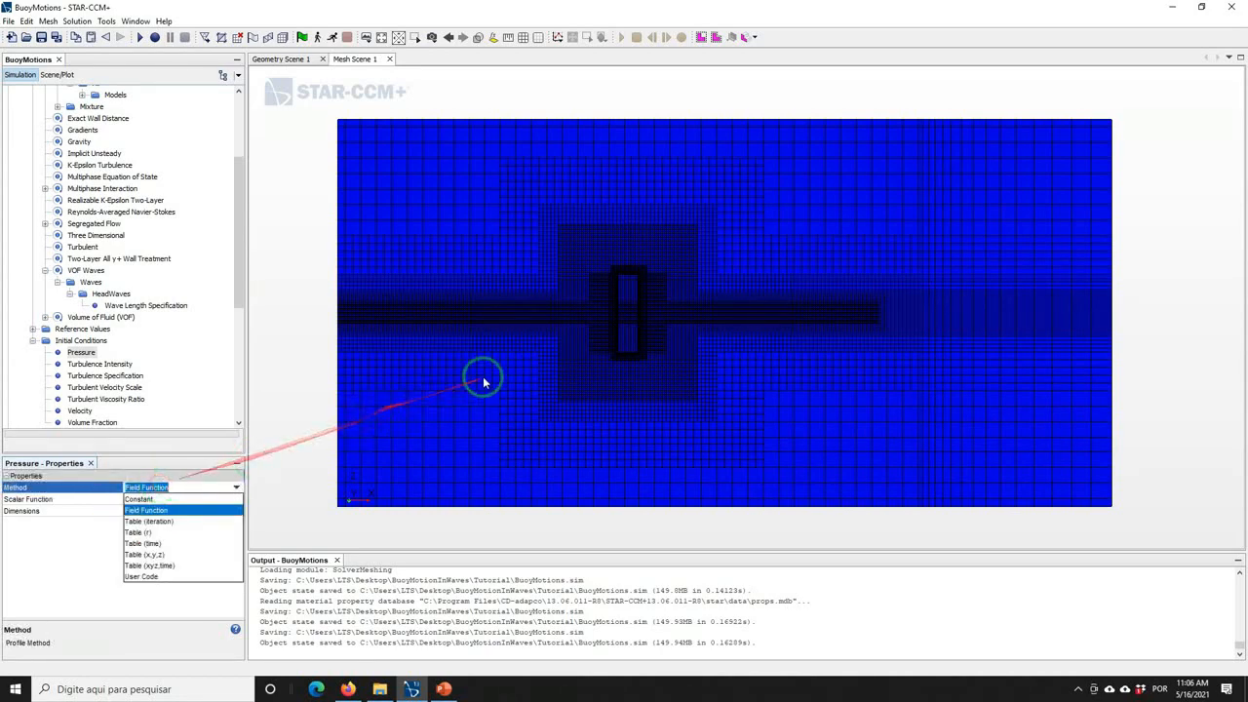
click(146, 511)
Assign Hydrostatic Pressure of HeadWaves as the scalar function of the Pressure initial condition
click(156, 499)
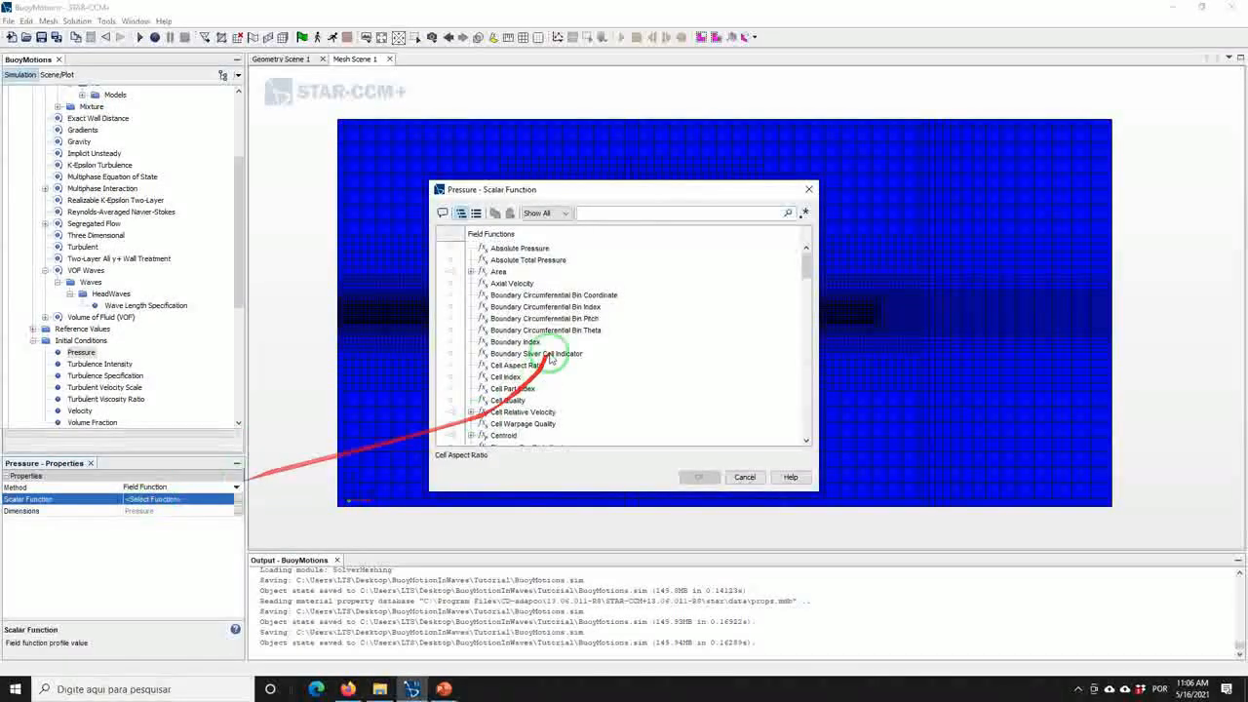
click(600, 211)
text(hyhy)
key(BackSpace)
key(BackSpace)
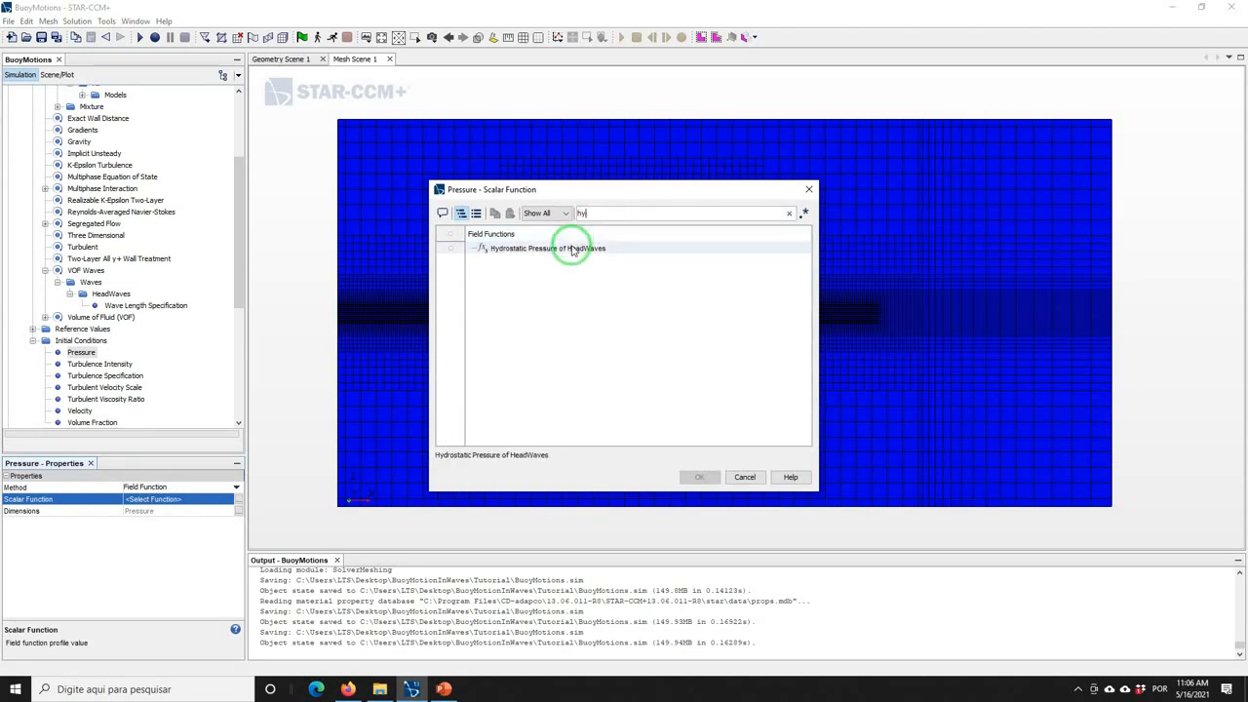
click(573, 250)
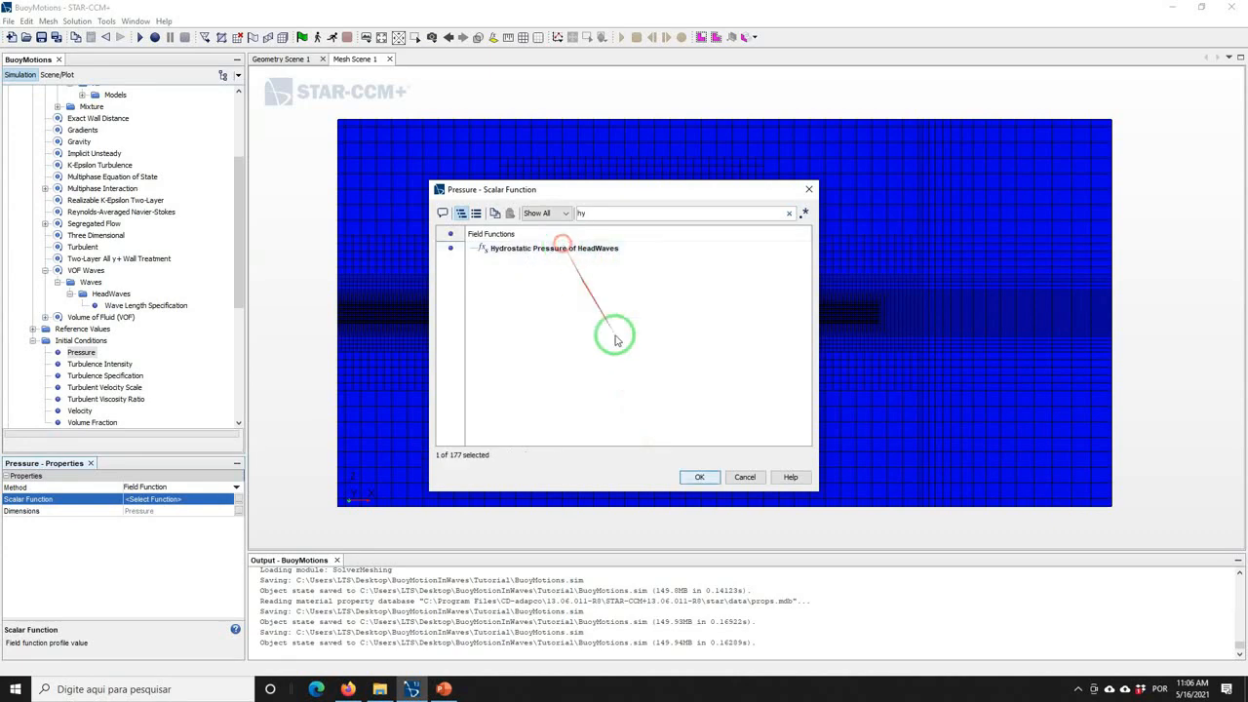
click(699, 477)
scroll(78, 330, down, 1)
click(80, 323)
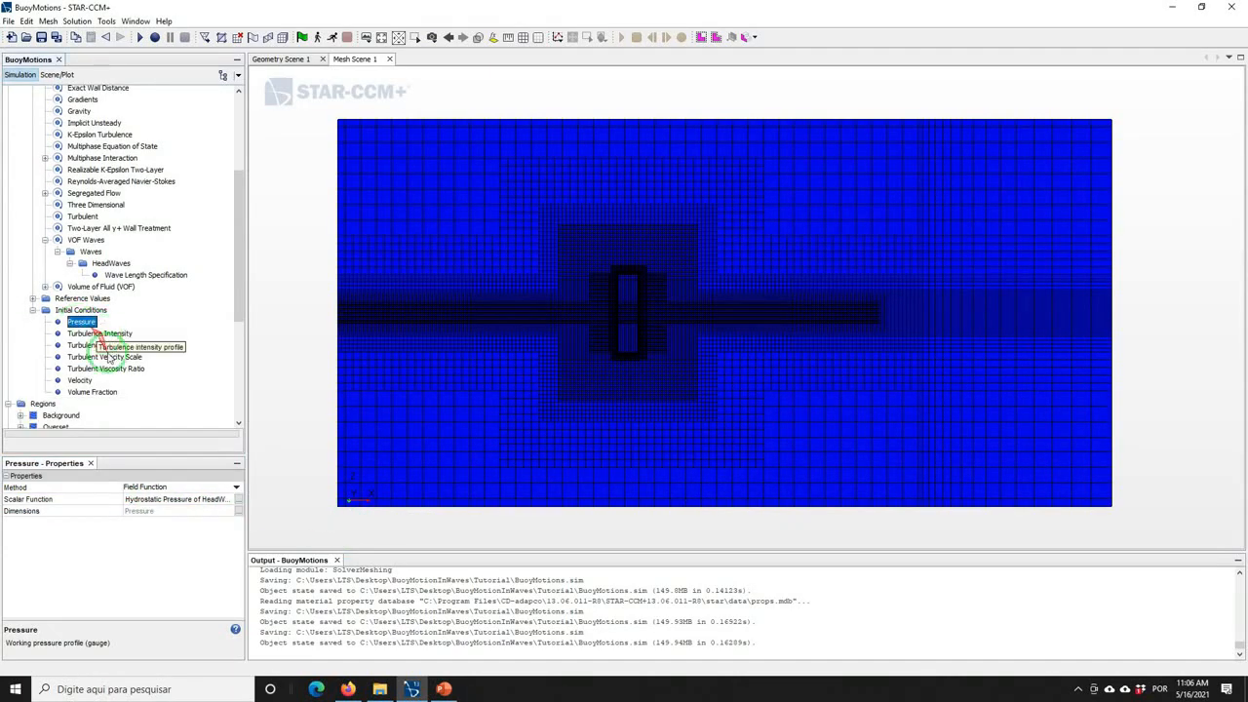
Define the Velocity initial condition with the Field Function method, using Velocity of HeadWaves as its vector function
click(76, 381)
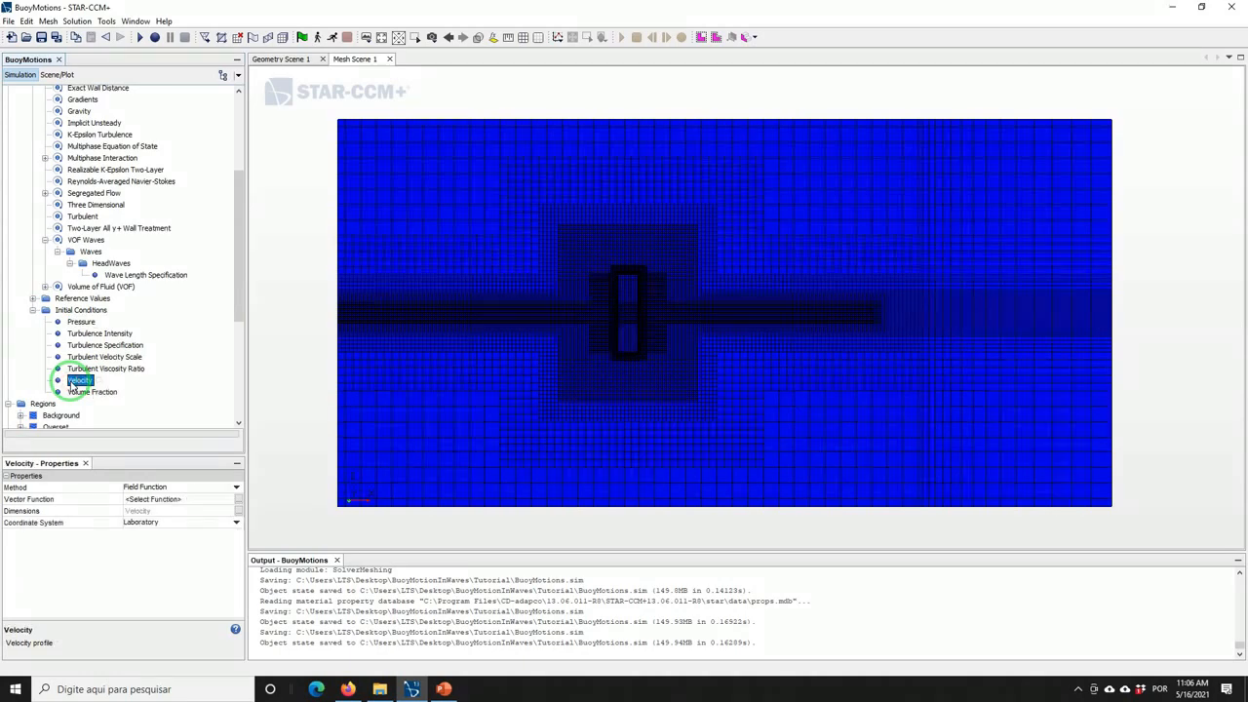
click(131, 492)
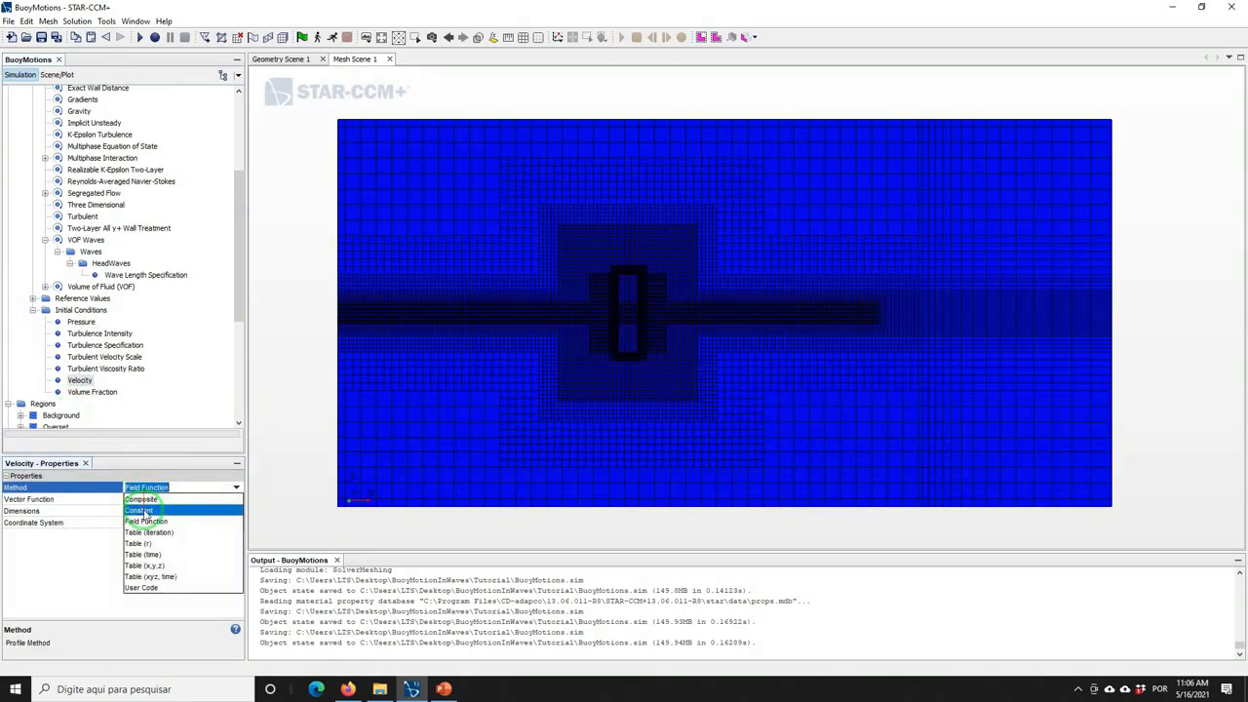
click(145, 523)
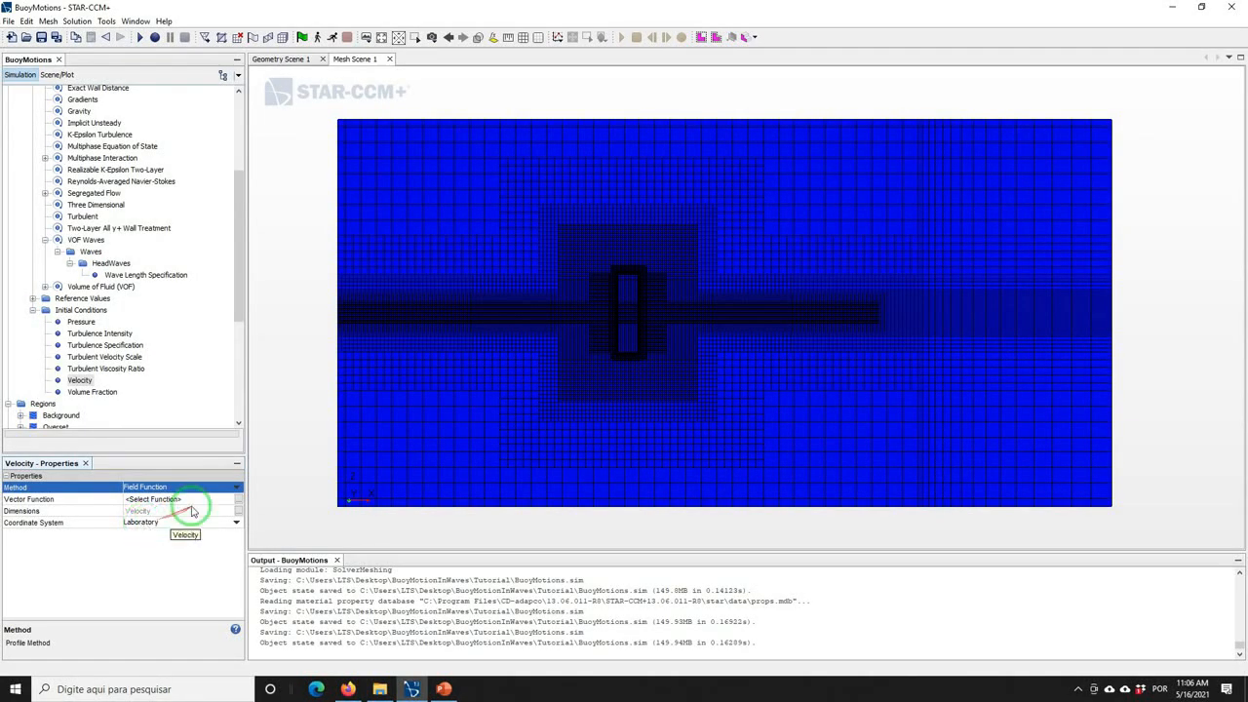
click(174, 499)
click(502, 390)
click(698, 477)
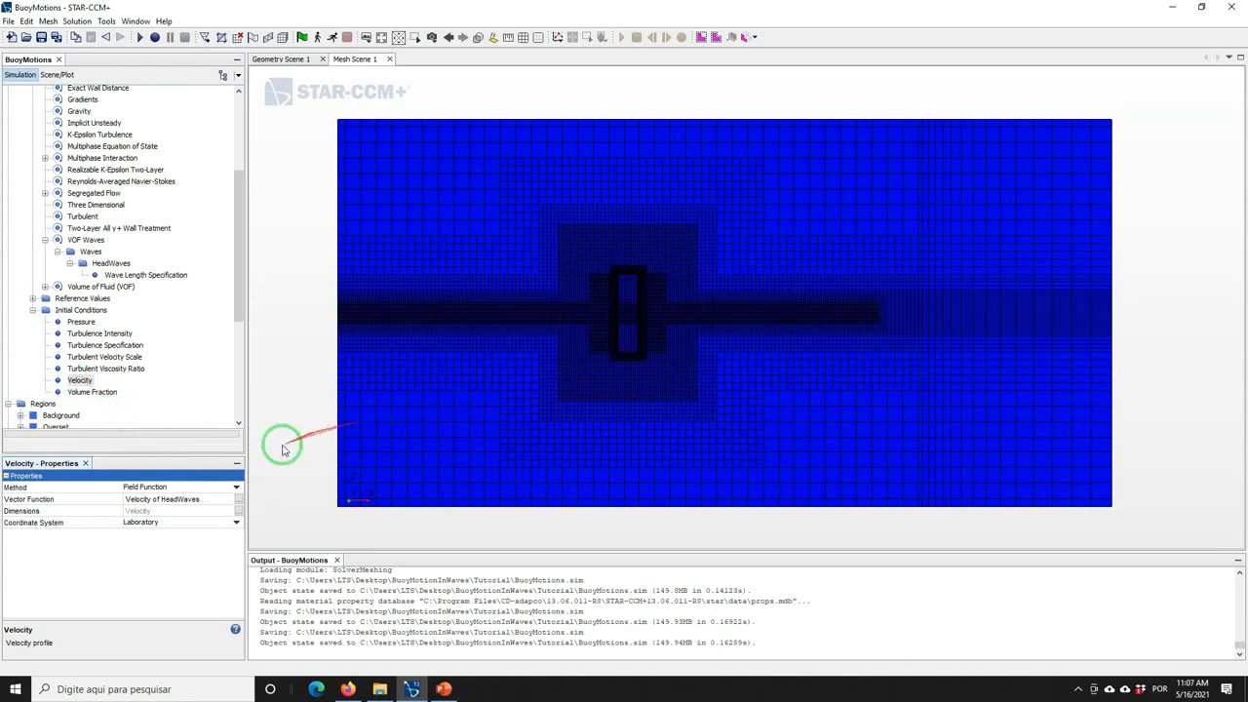
Change the method of the Volume Fraction initial condition to Composite
click(92, 391)
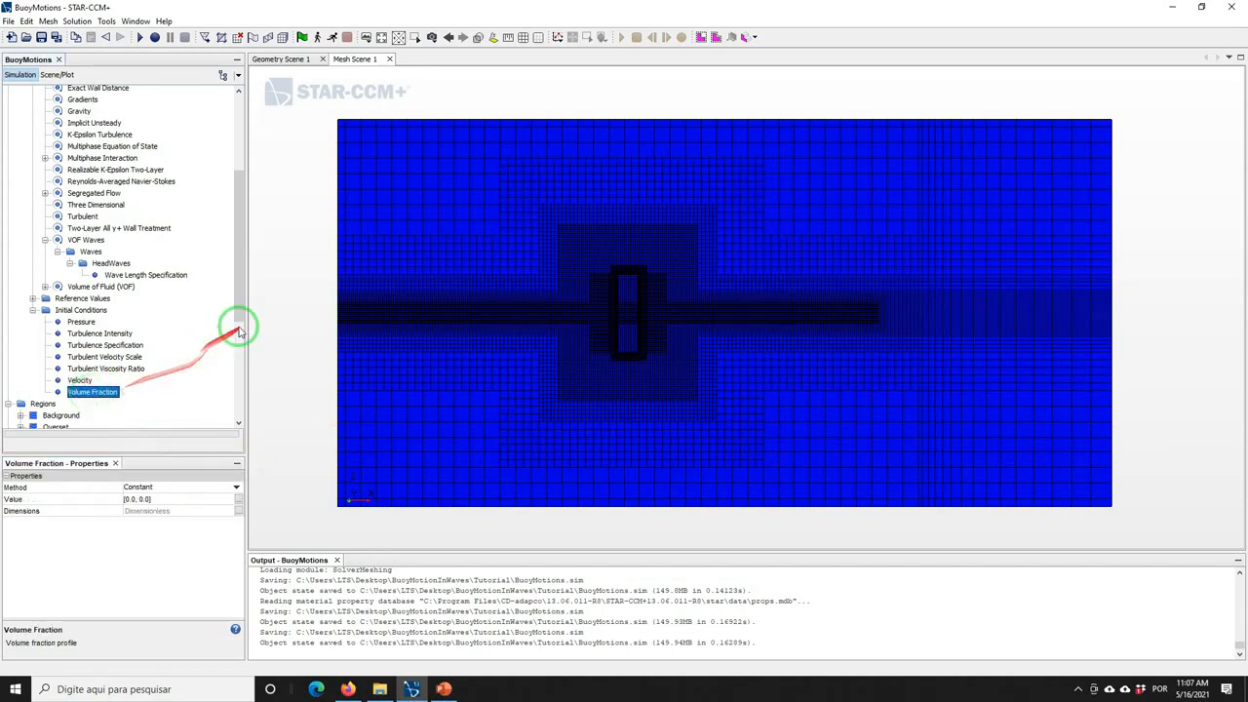
drag(234, 299, 237, 326)
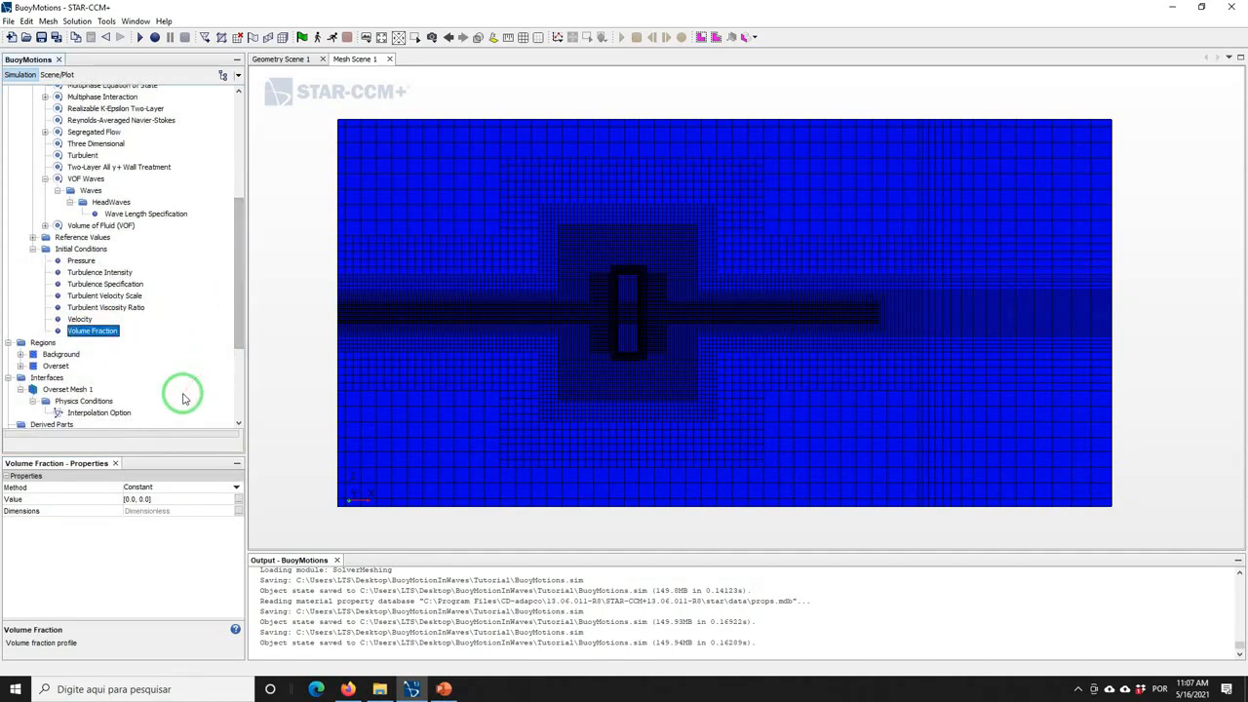
click(164, 487)
click(143, 499)
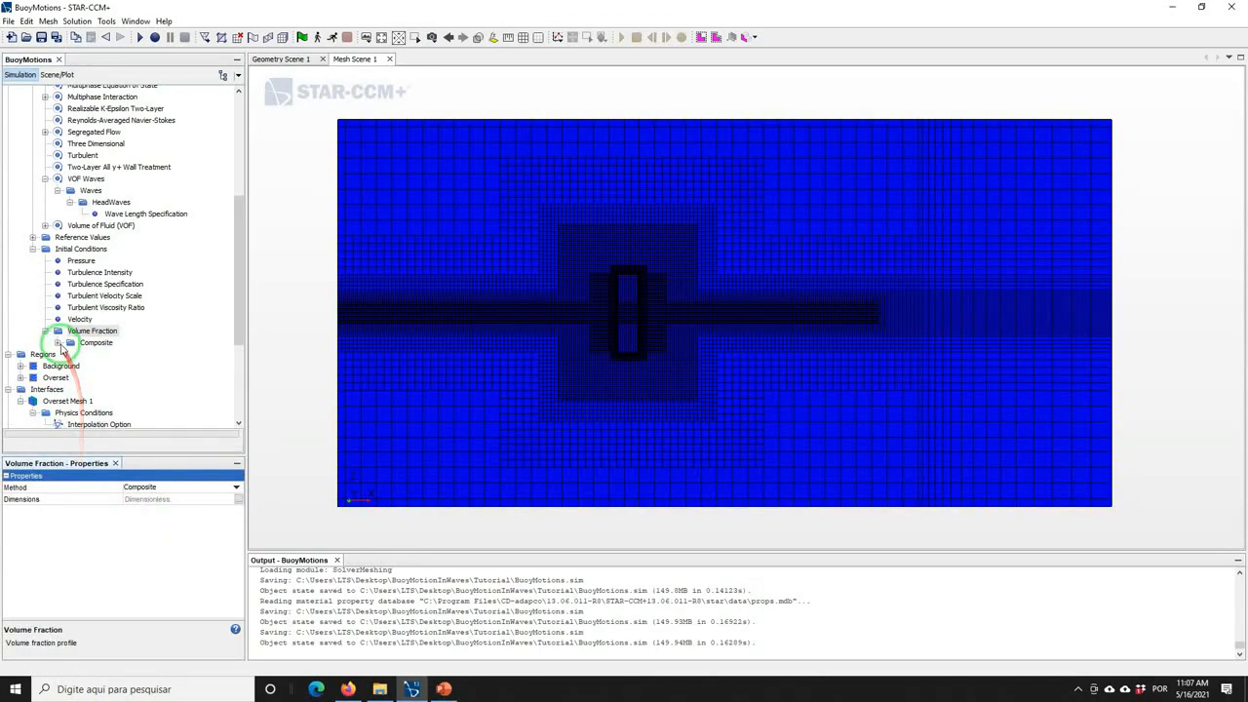
Define the initial Water volume fraction by Field Function, using the HeadWaves Volume Fraction of Heavy Fluid function
click(58, 343)
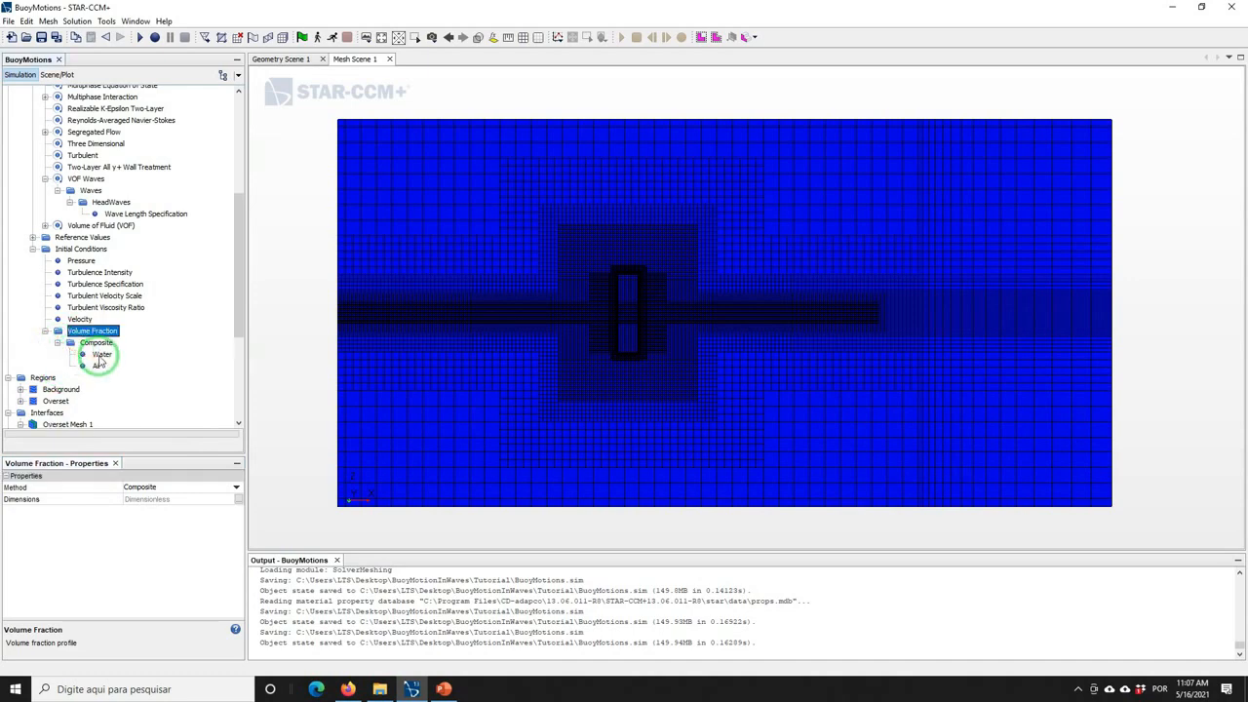
click(102, 355)
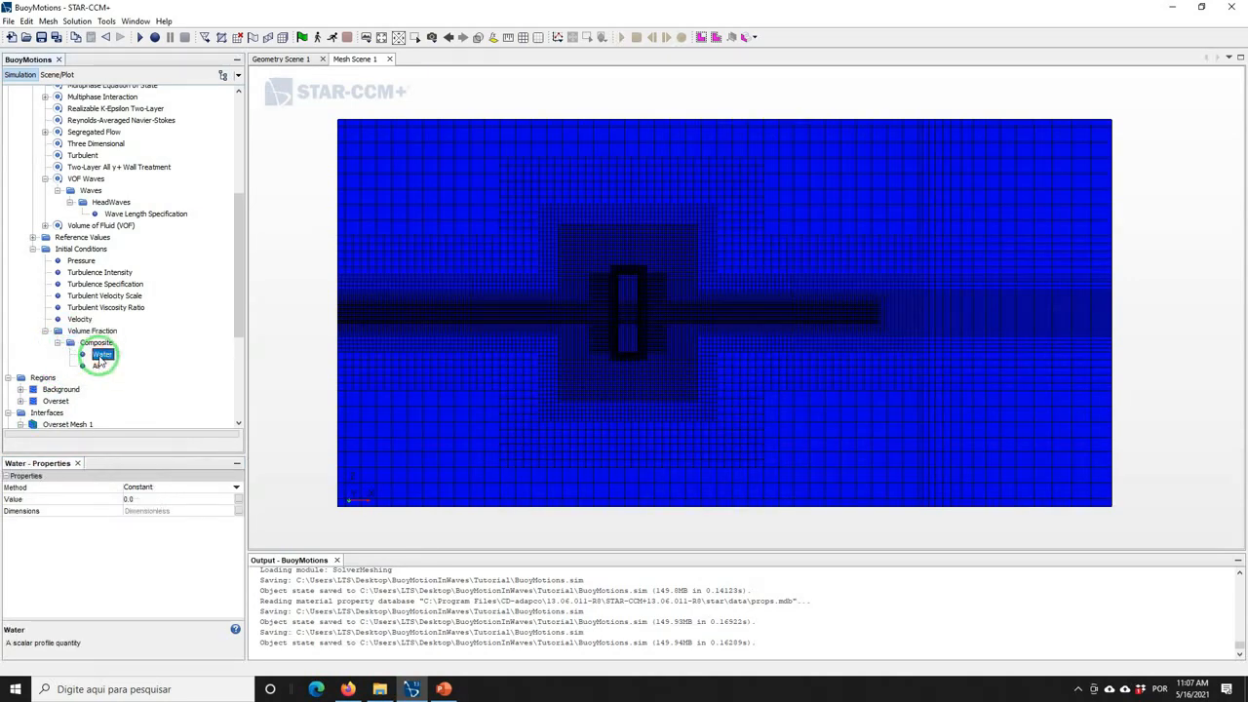
click(133, 486)
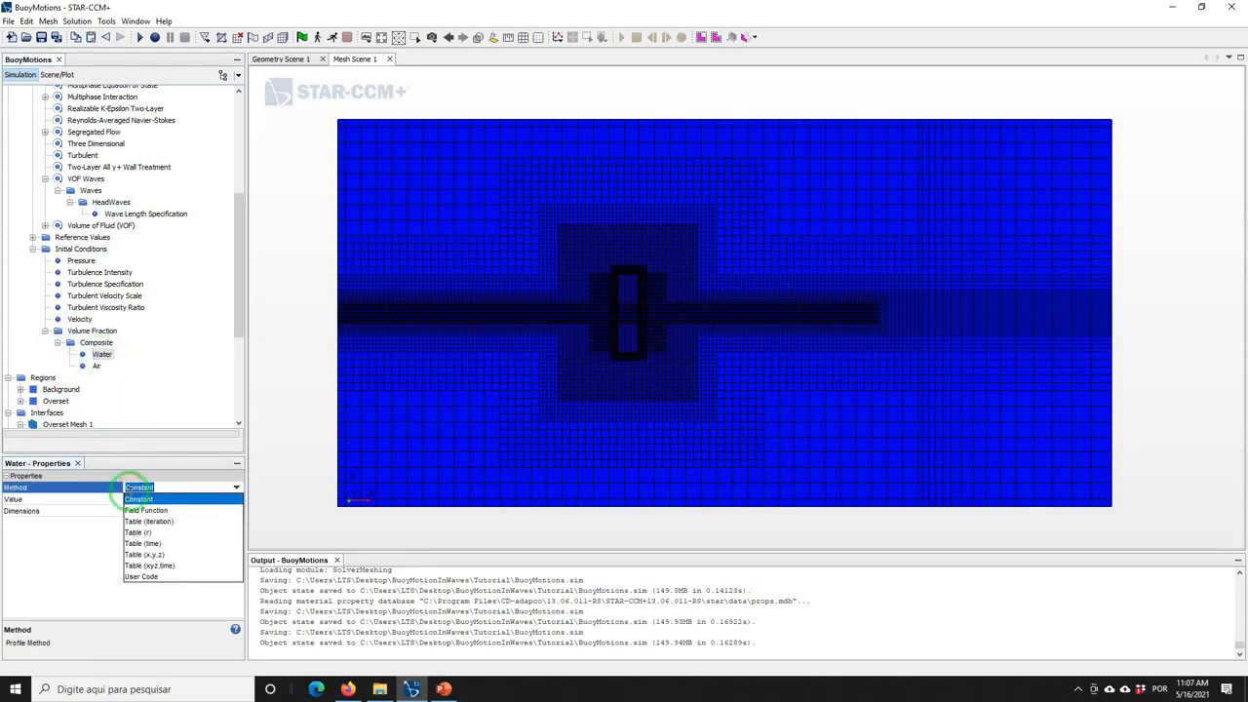
click(130, 511)
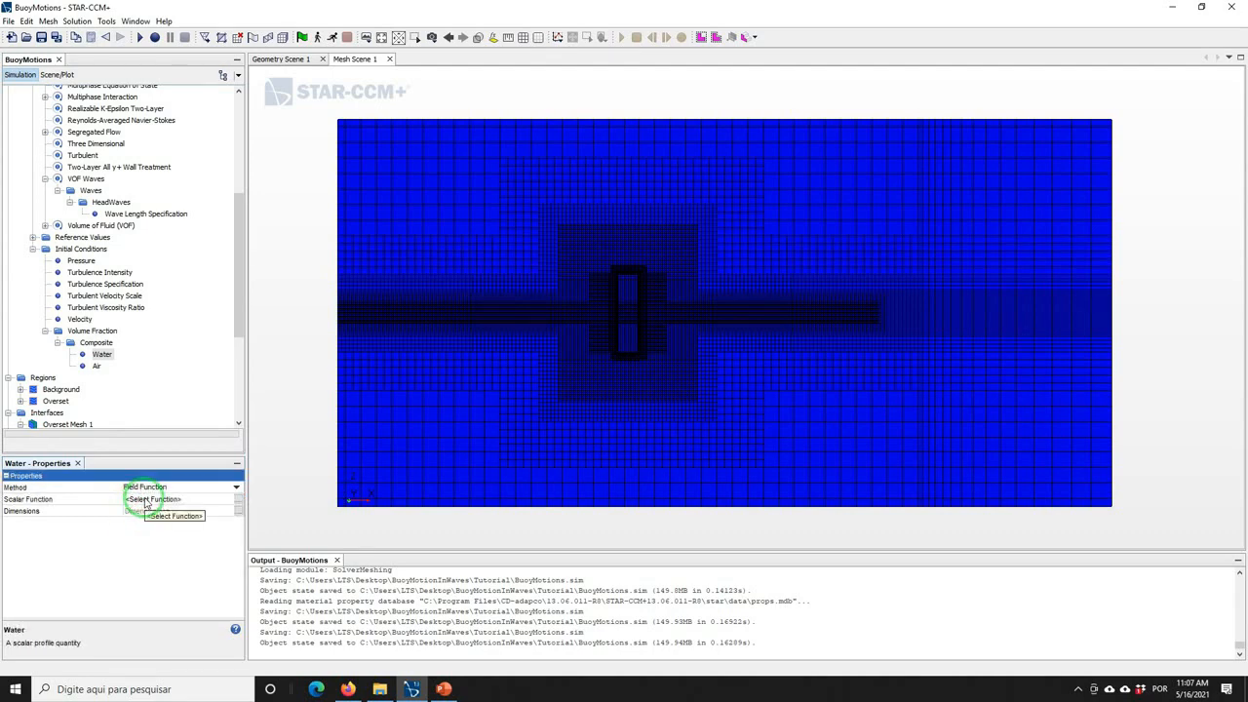
click(146, 499)
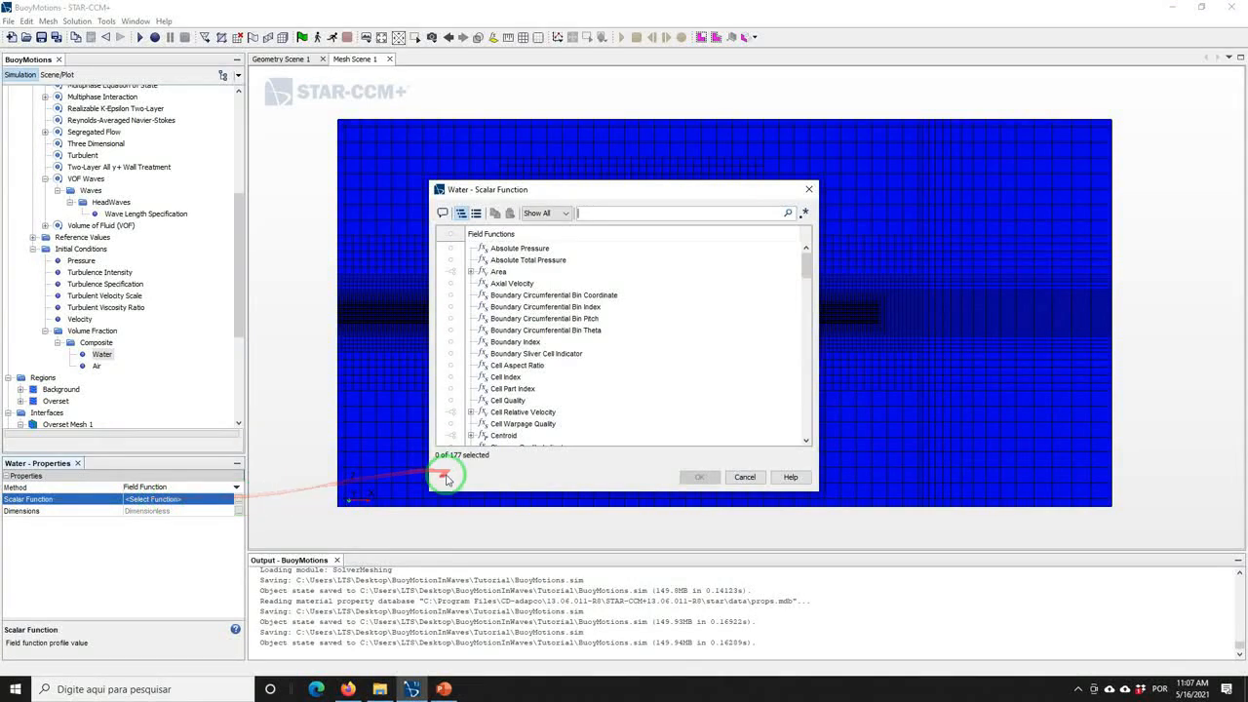
text(v)
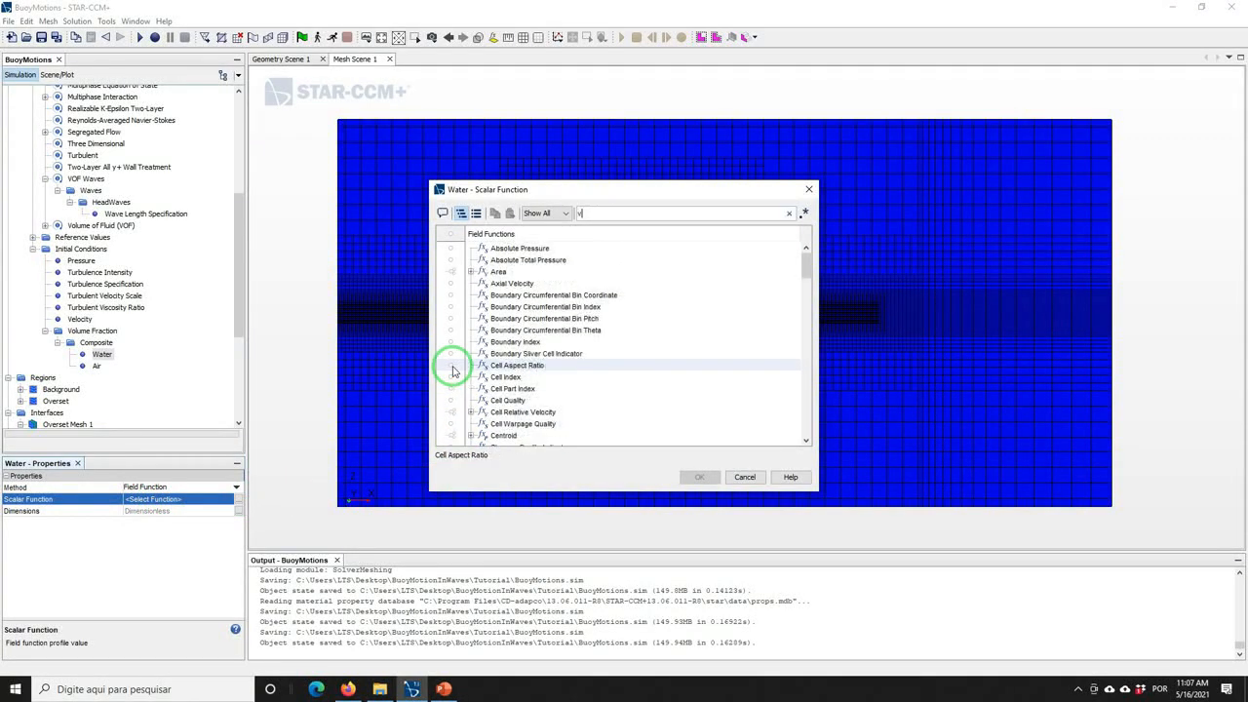
text(ol)
click(564, 319)
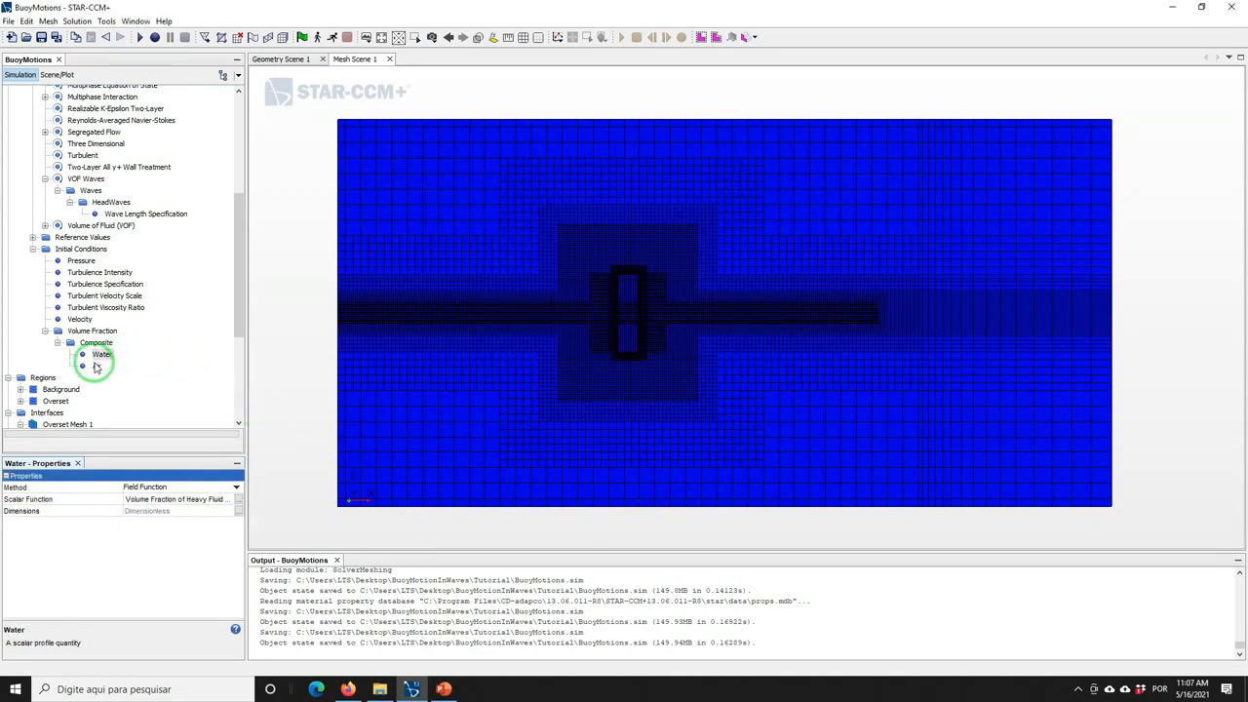
Define the initial Air volume fraction by Field Function, using Volume Fraction of Light Fluid of HeadWaves, and save the simulation
click(97, 365)
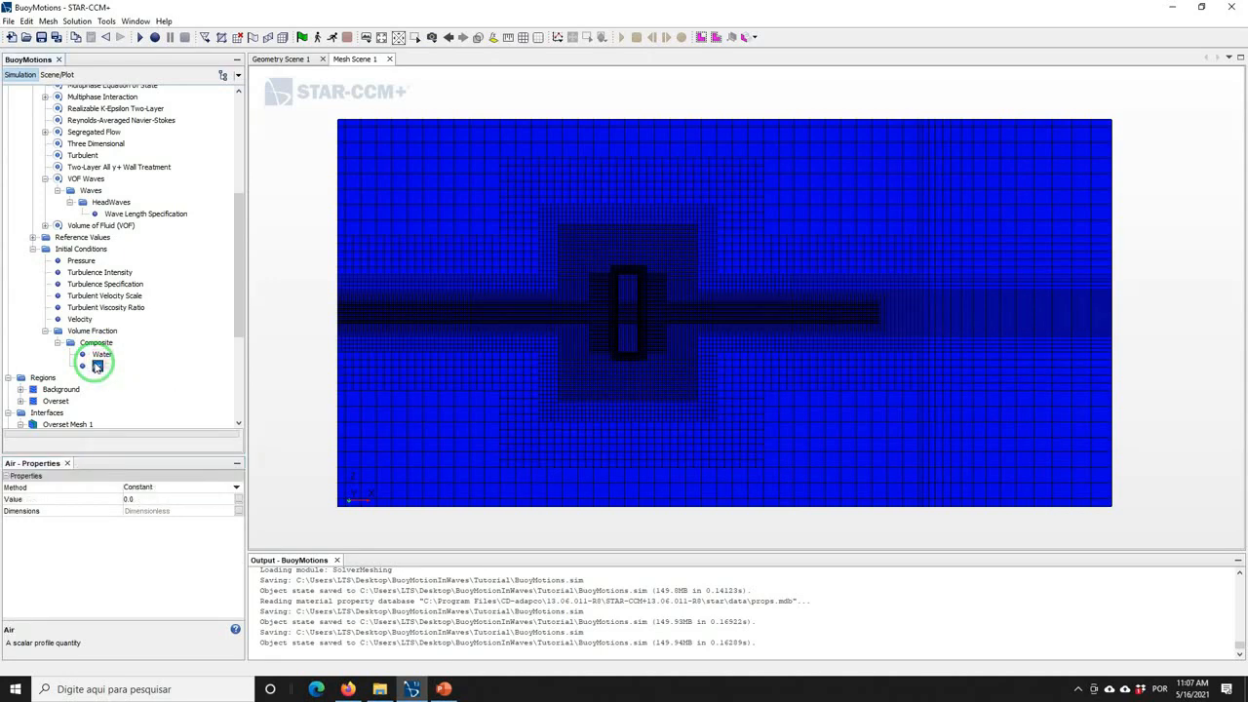
click(141, 487)
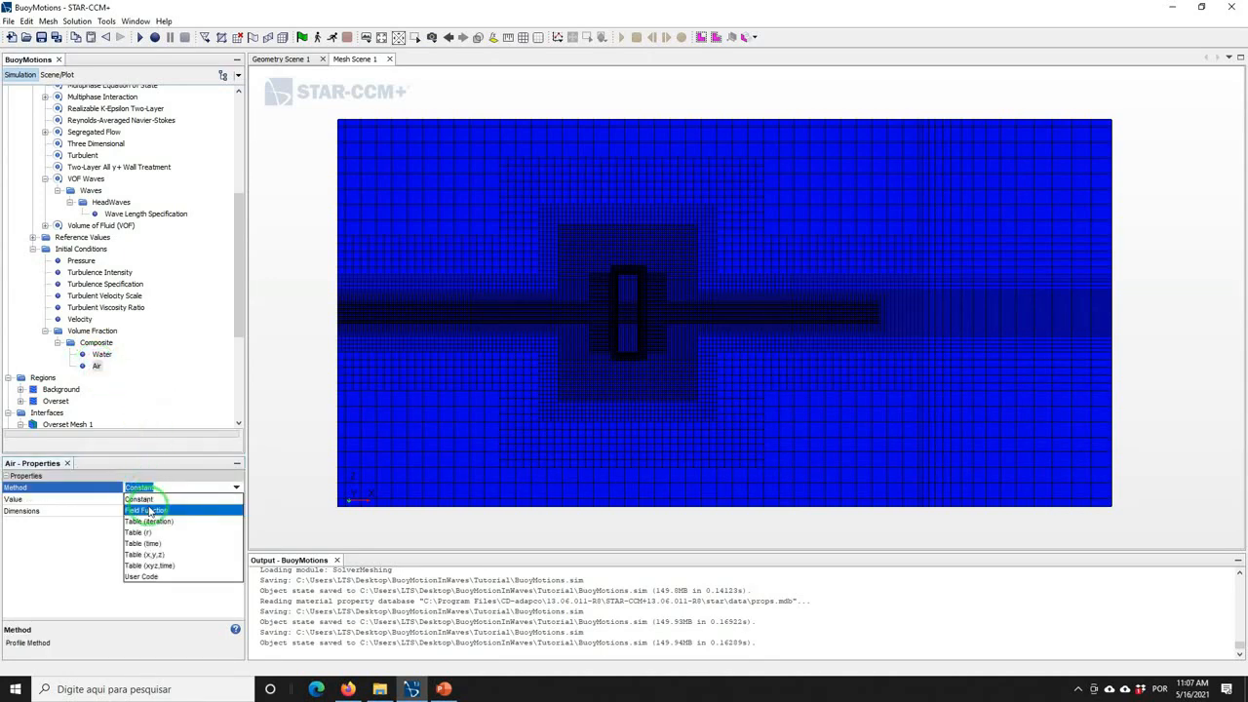
click(123, 506)
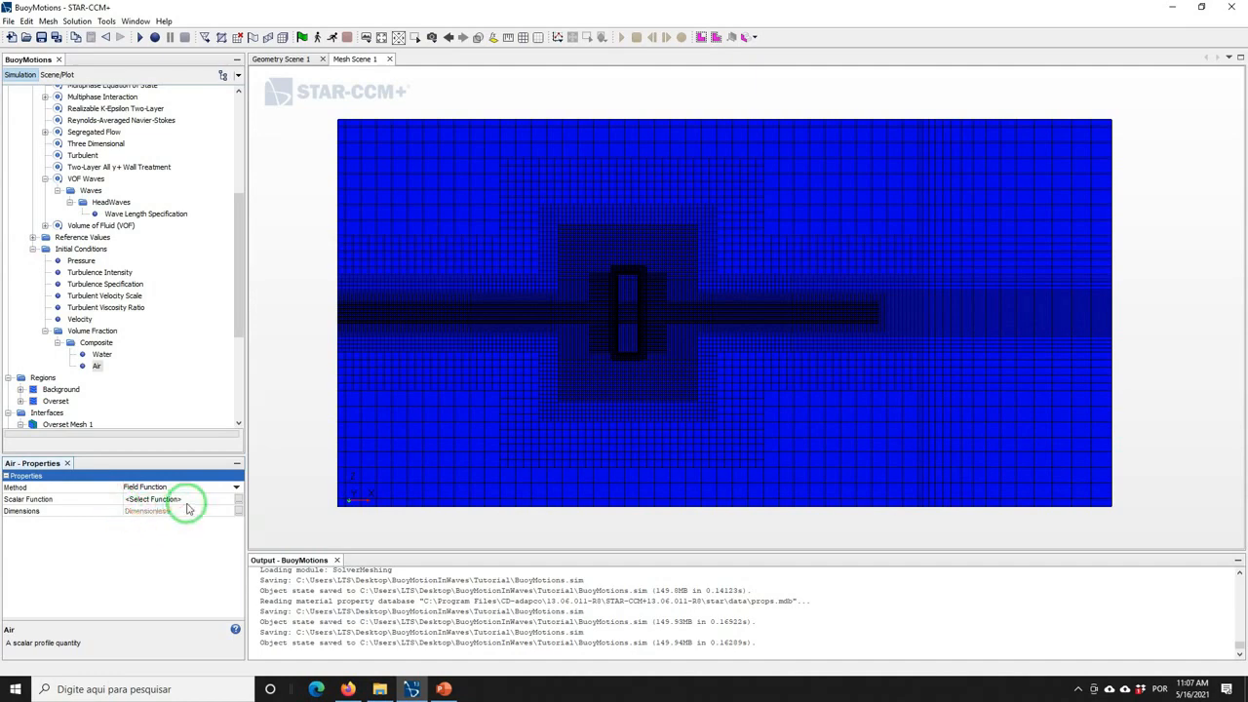
click(147, 498)
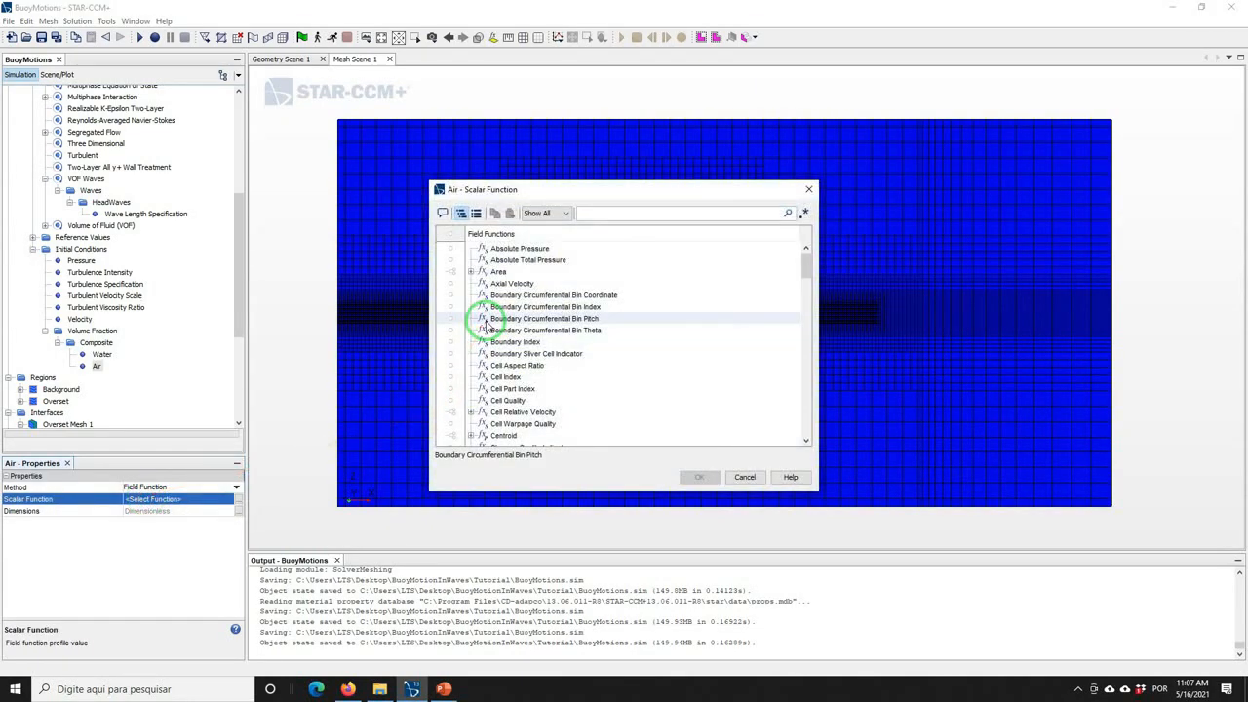
text(vol)
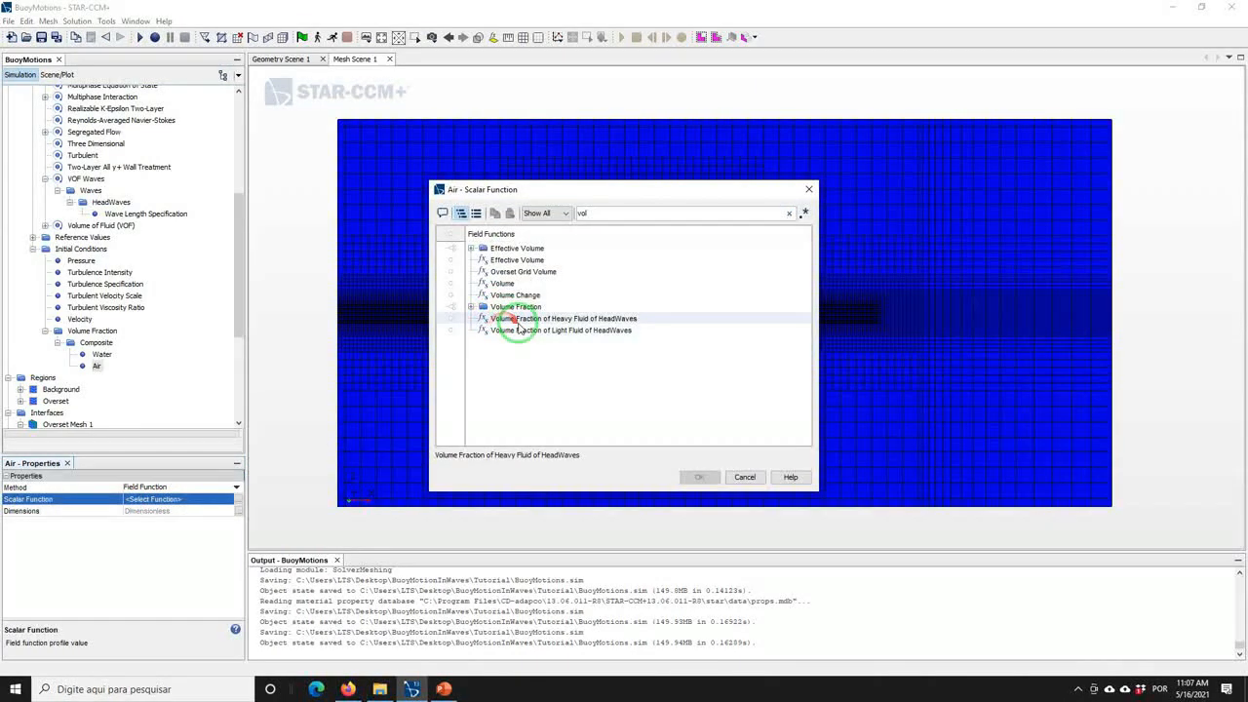
click(506, 330)
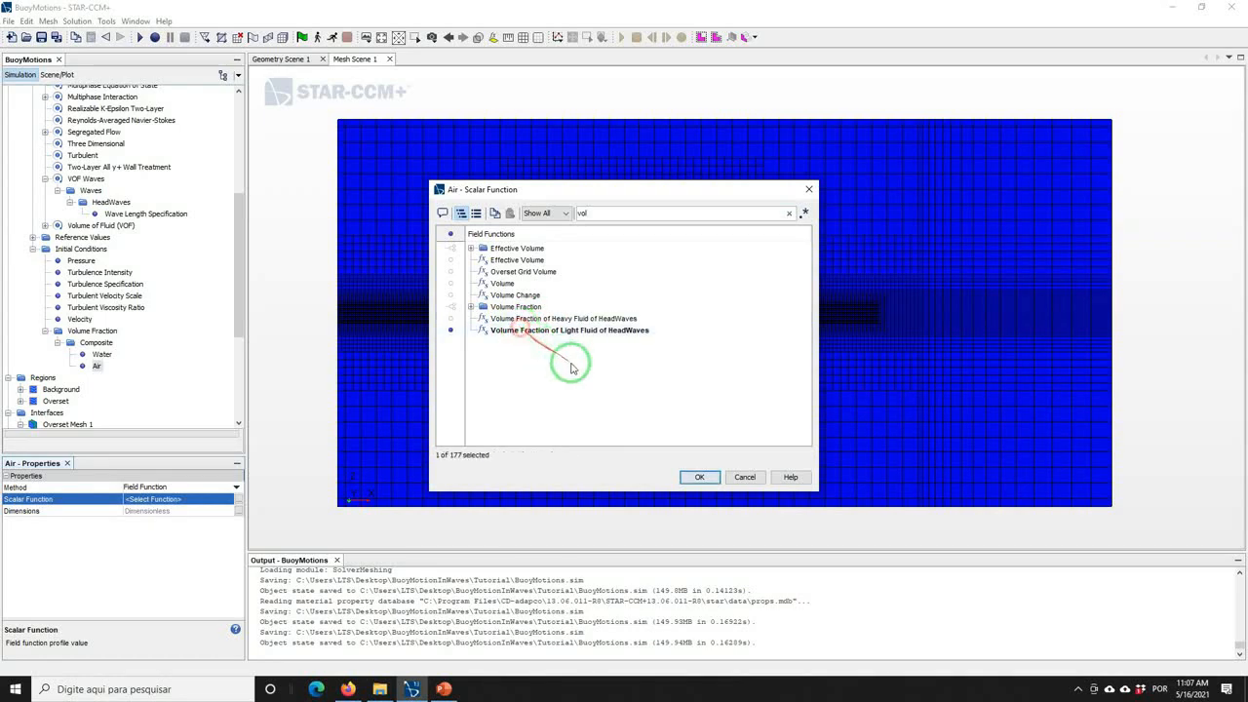
click(699, 477)
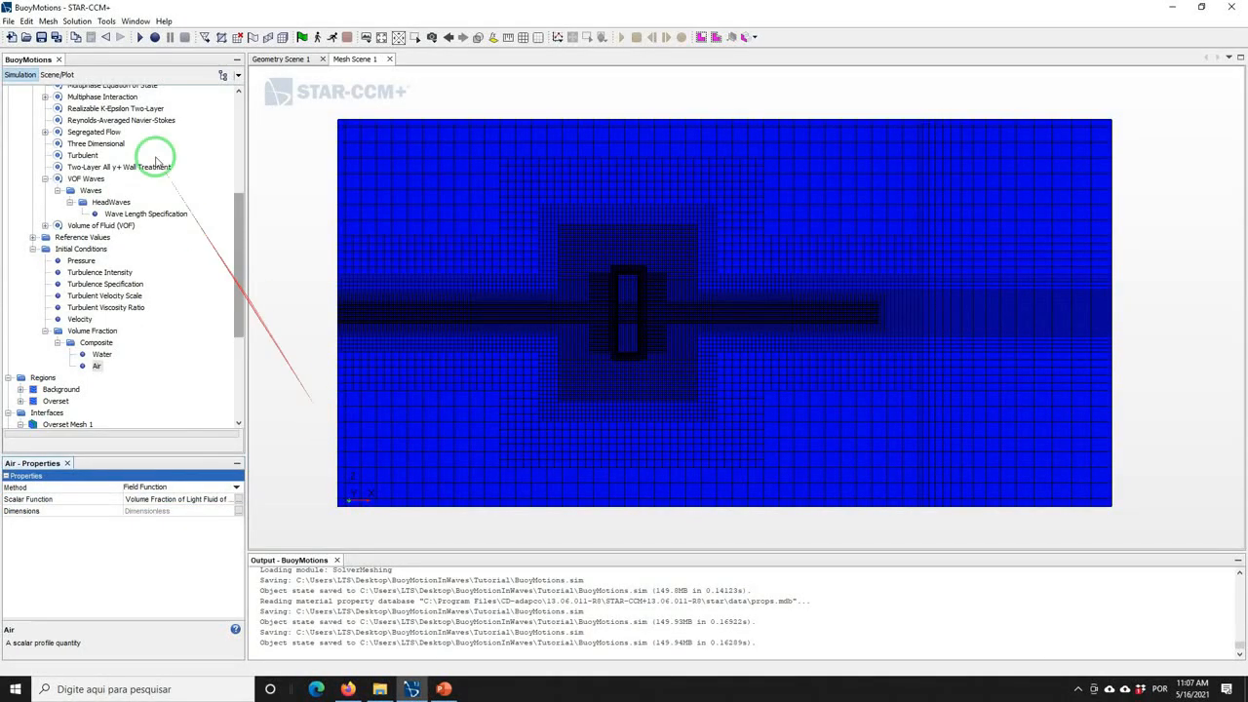
click(40, 38)
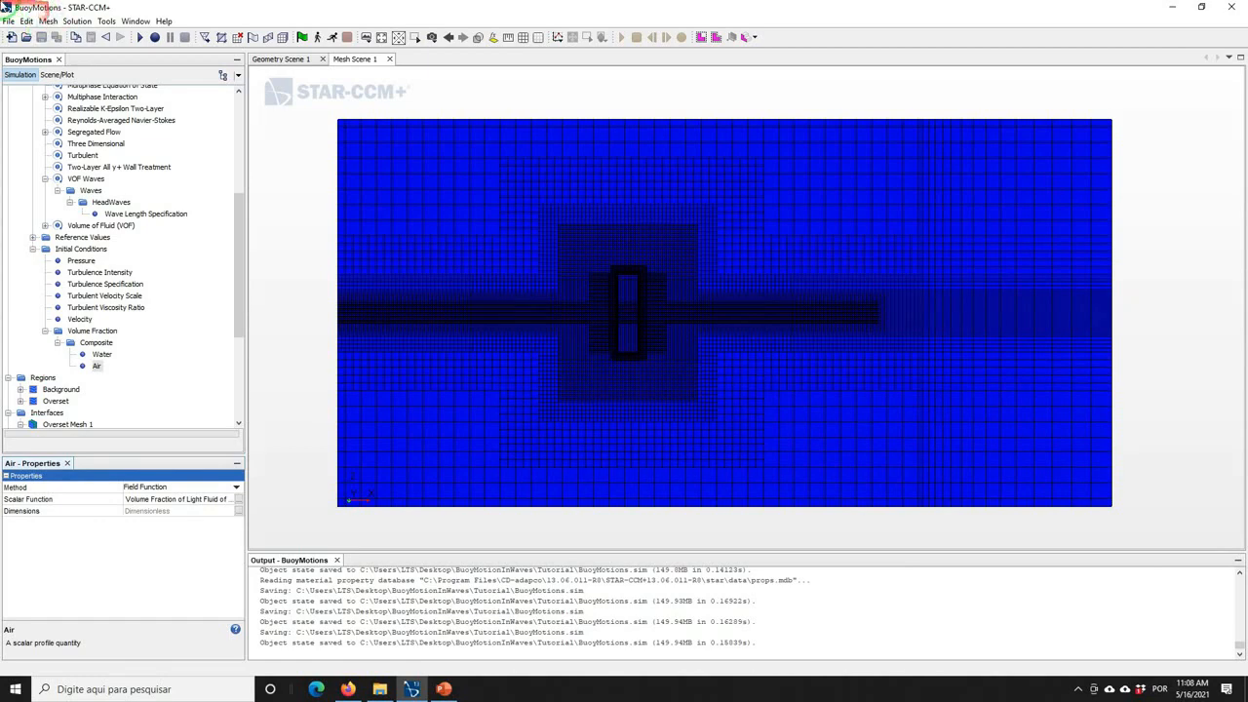
Set the Gravity reference value of the physics continuum to [0.0, 0.0, -9.81] m/s^2
click(32, 237)
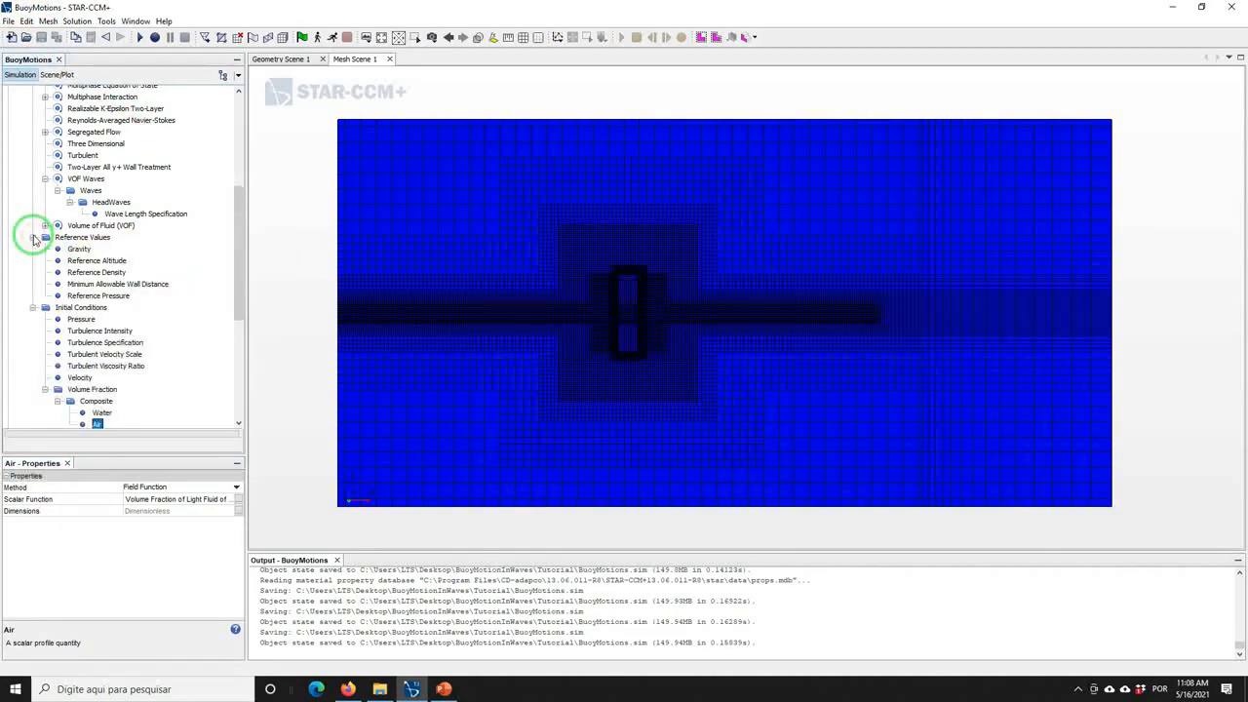
click(80, 250)
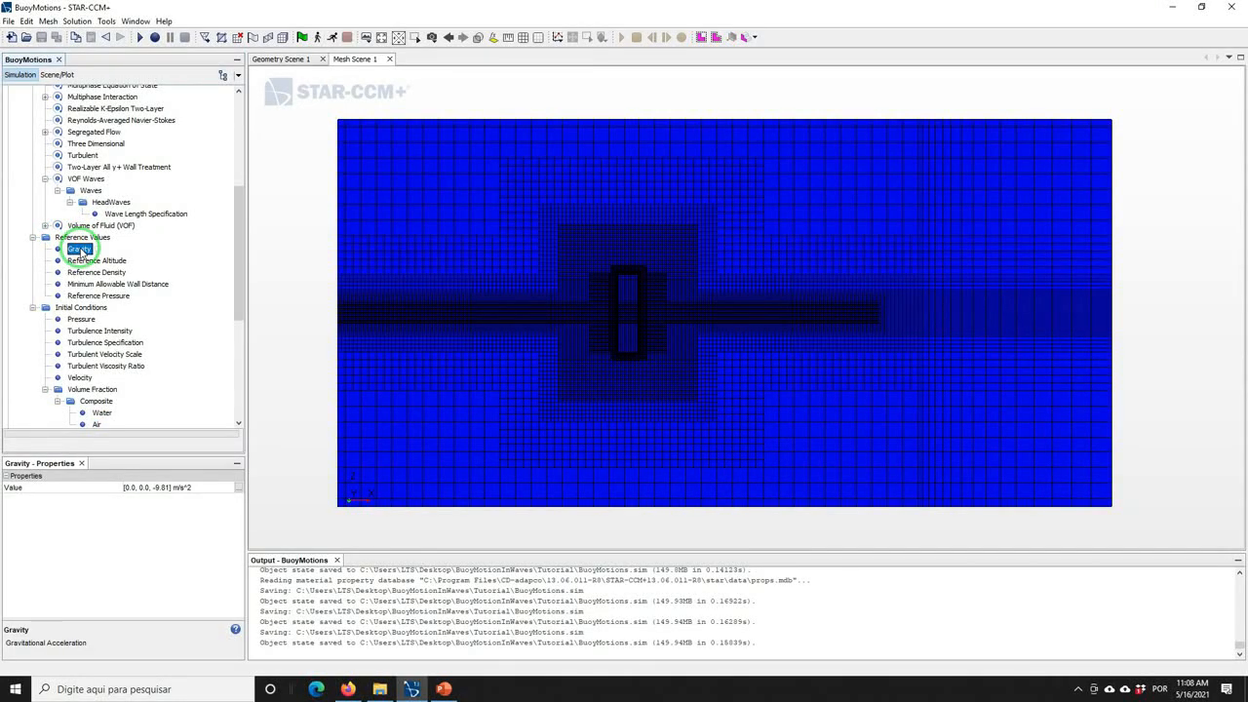
click(141, 486)
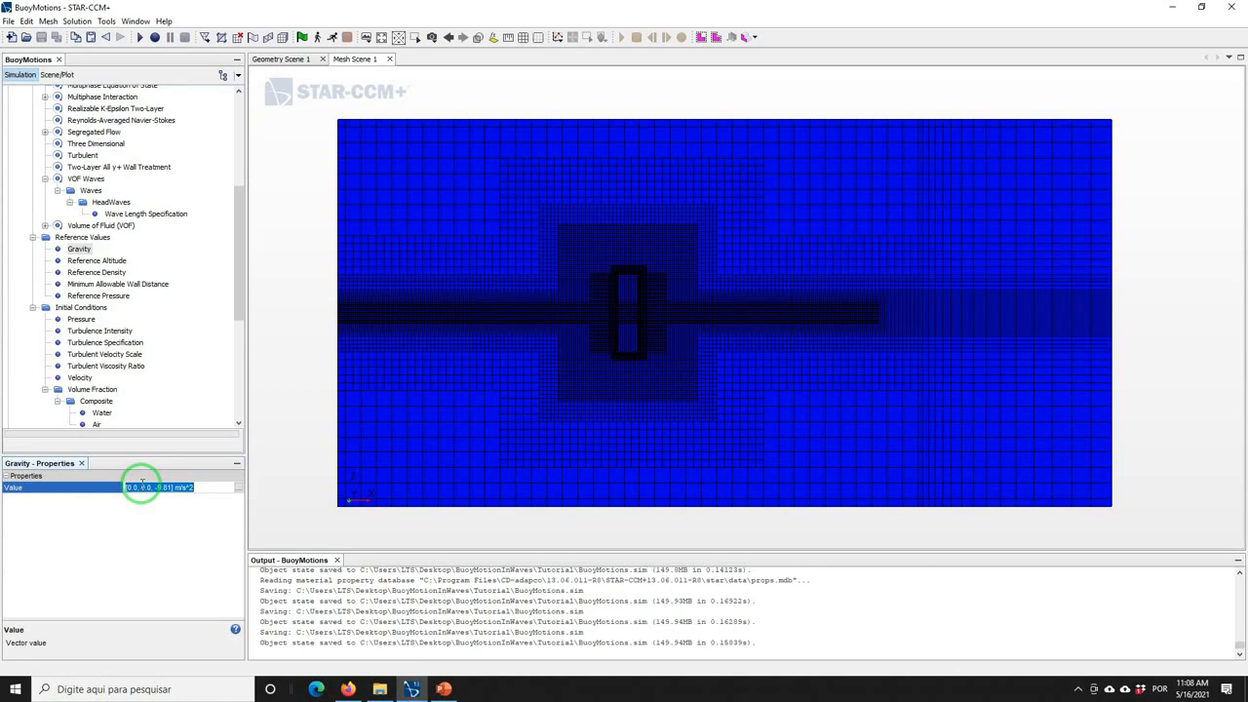
text(0 0 -9.81)
key(Return)
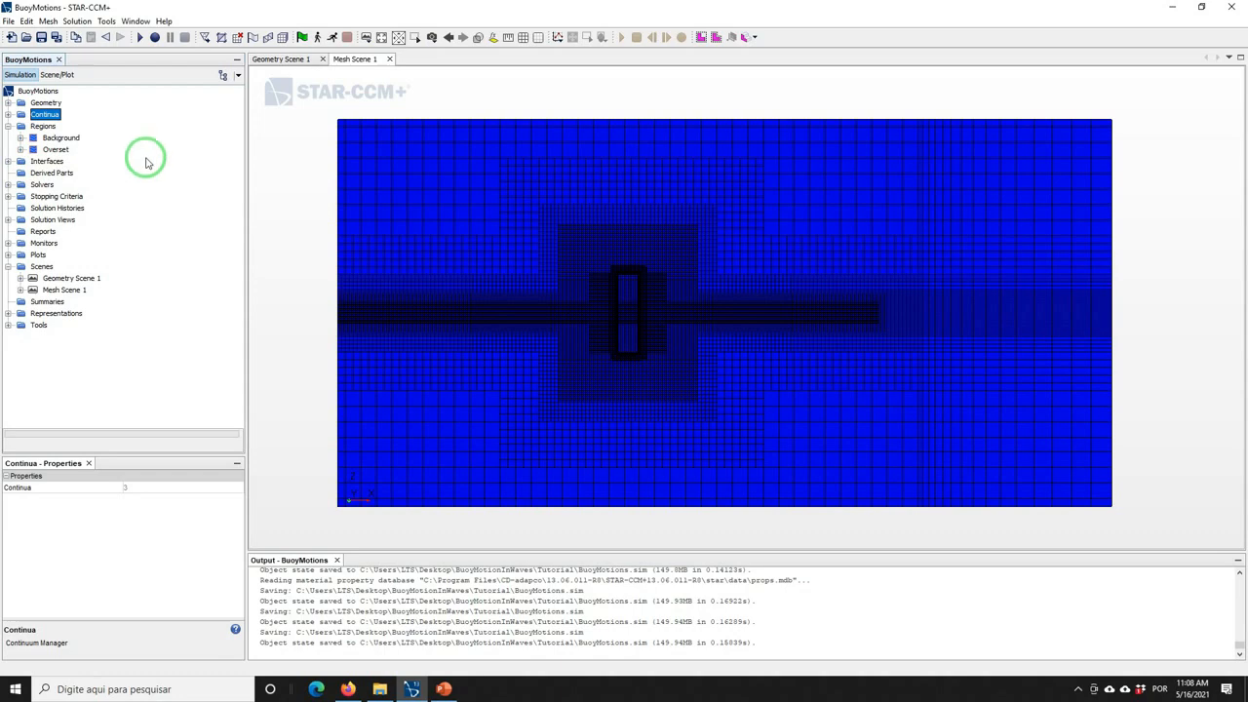
Change the velocity specification method of the Background region's Inlet boundary to Components
click(20, 139)
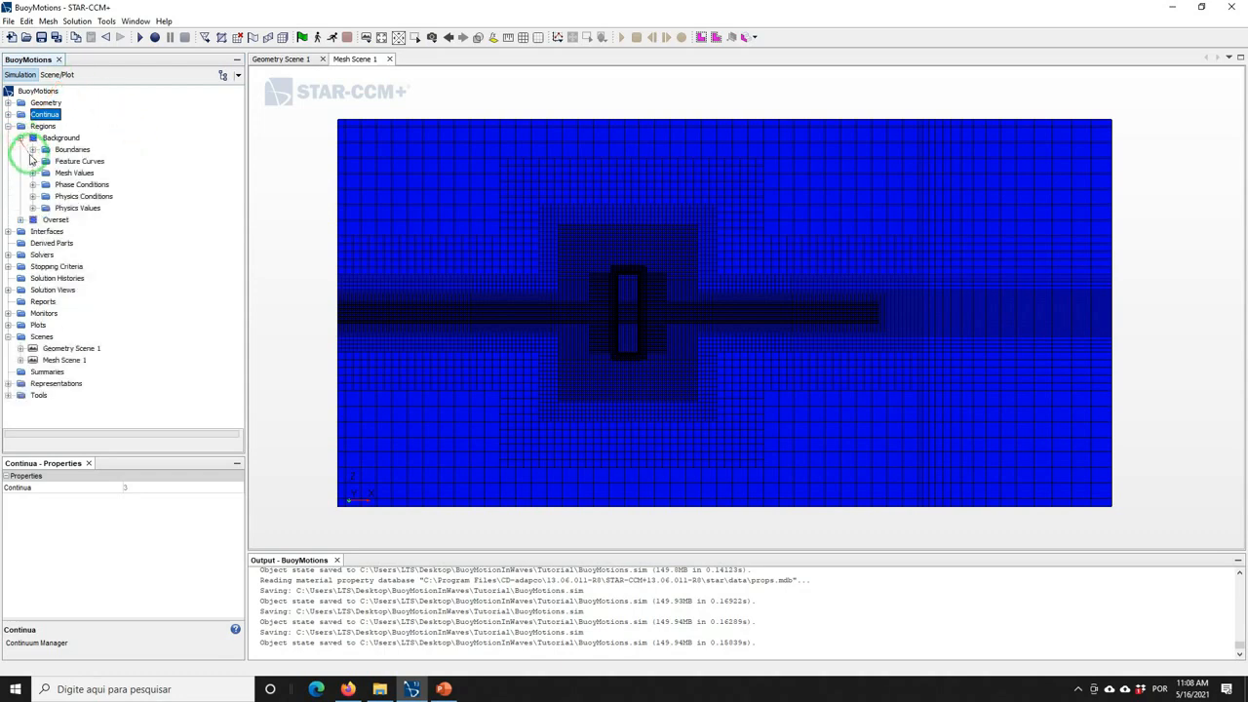
click(32, 150)
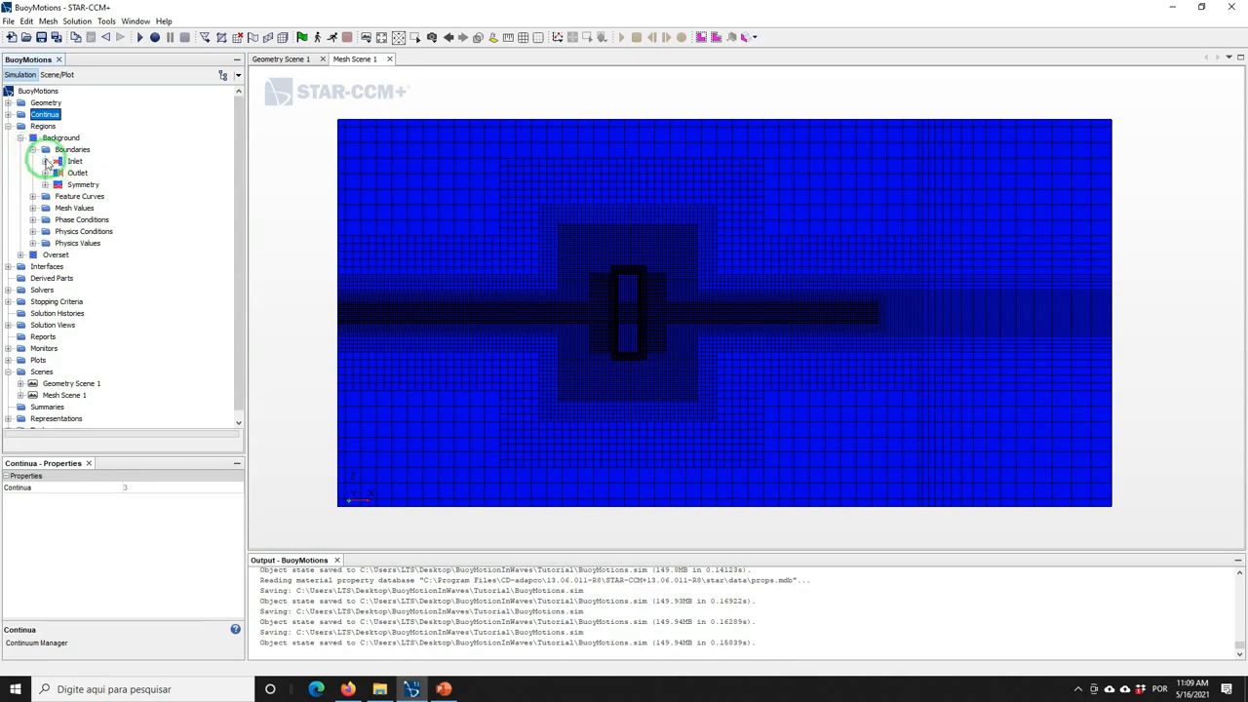
click(45, 162)
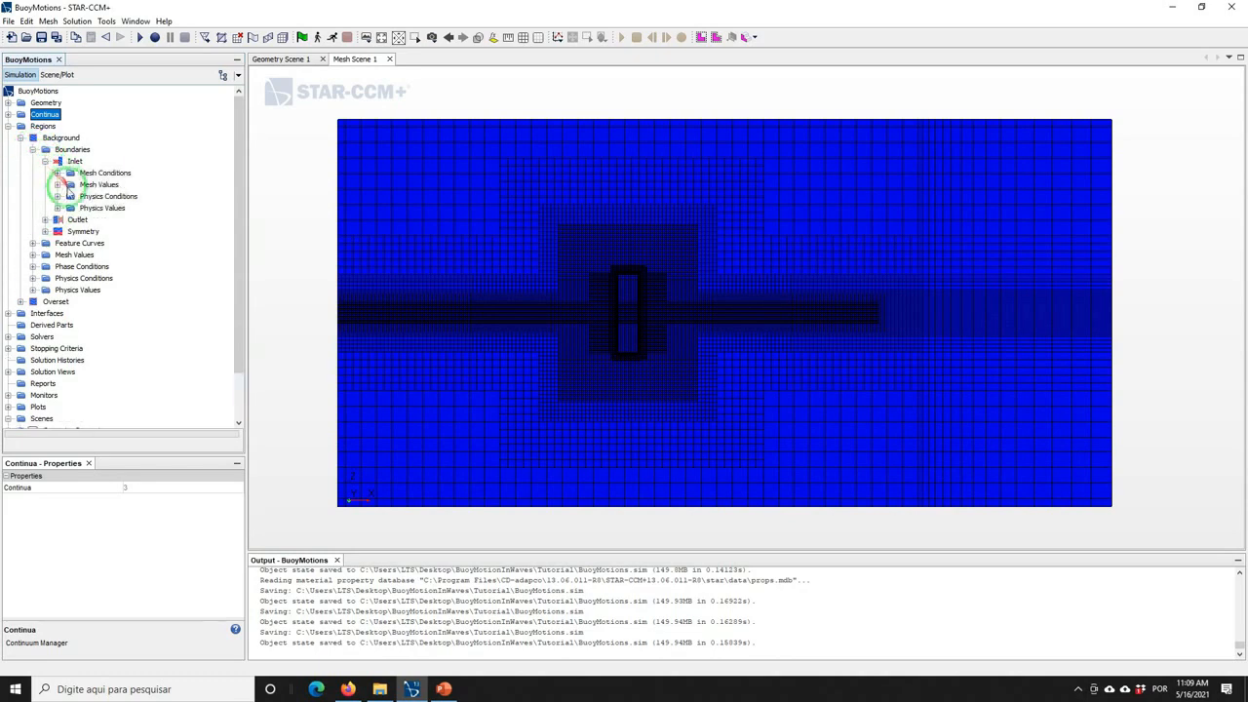
click(58, 197)
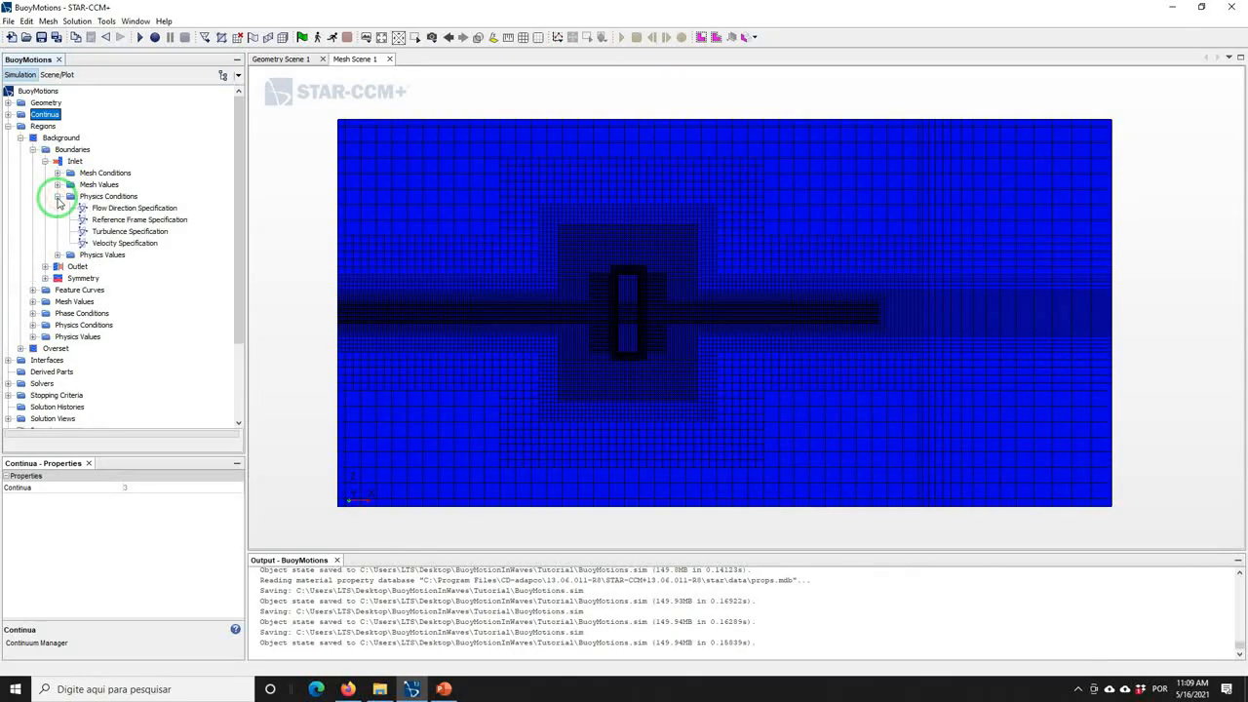
click(109, 243)
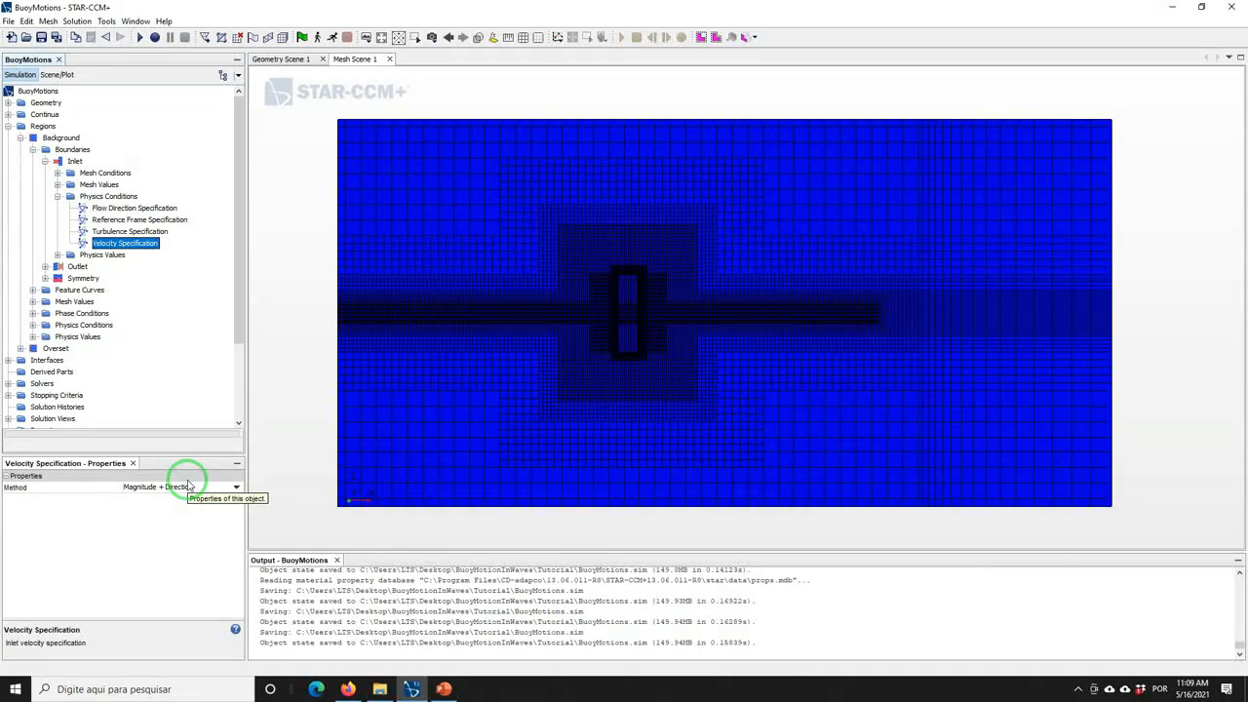
click(142, 488)
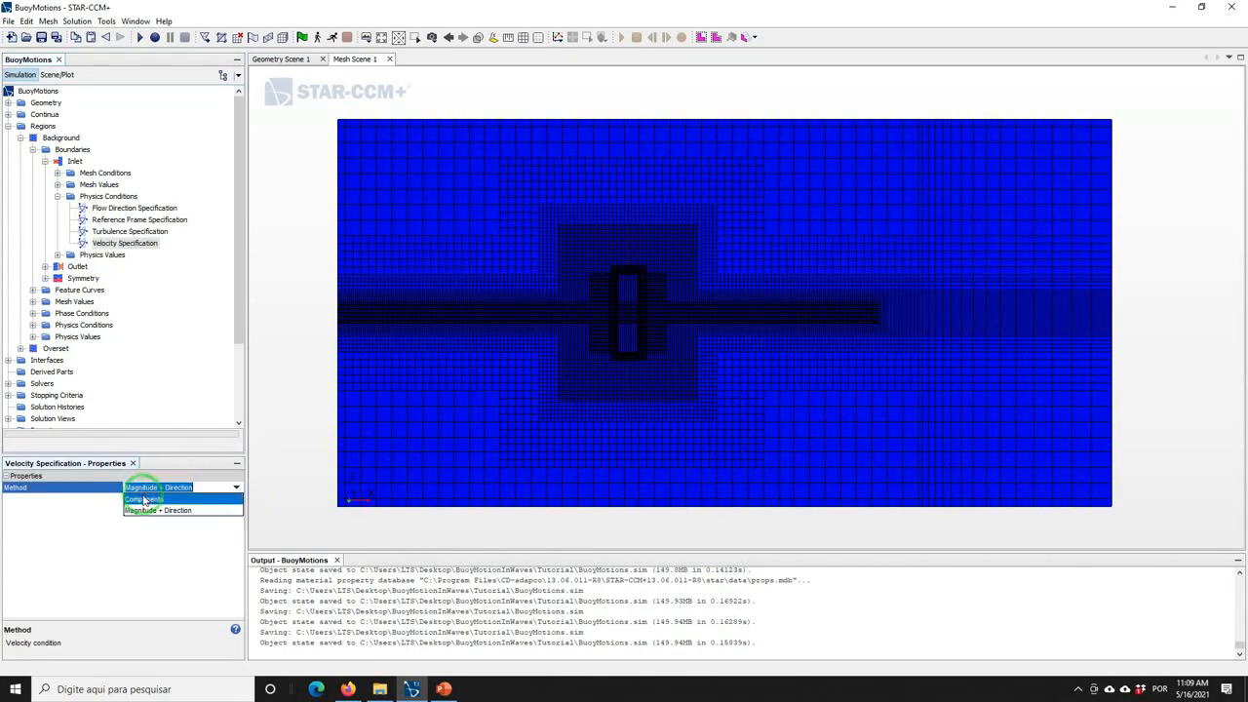
click(144, 499)
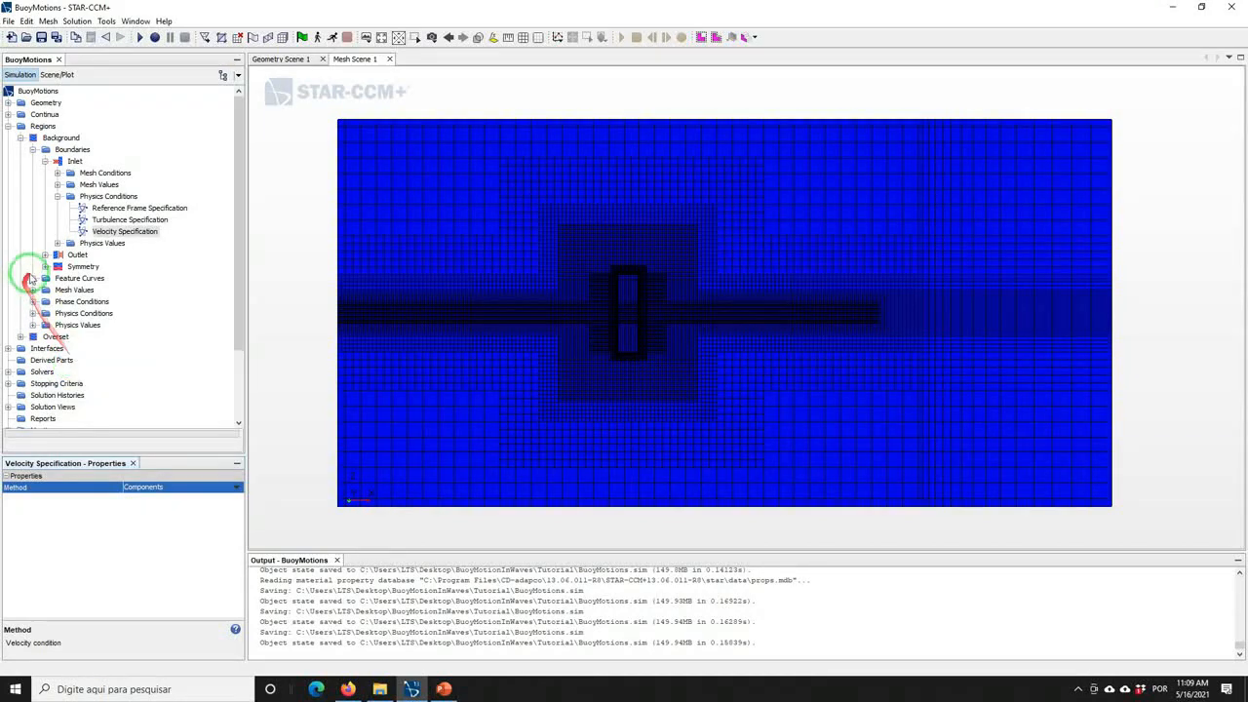
Define the Background inlet's Velocity by Field Function, using Velocity of HeadWaves as its vector function
click(58, 243)
click(99, 278)
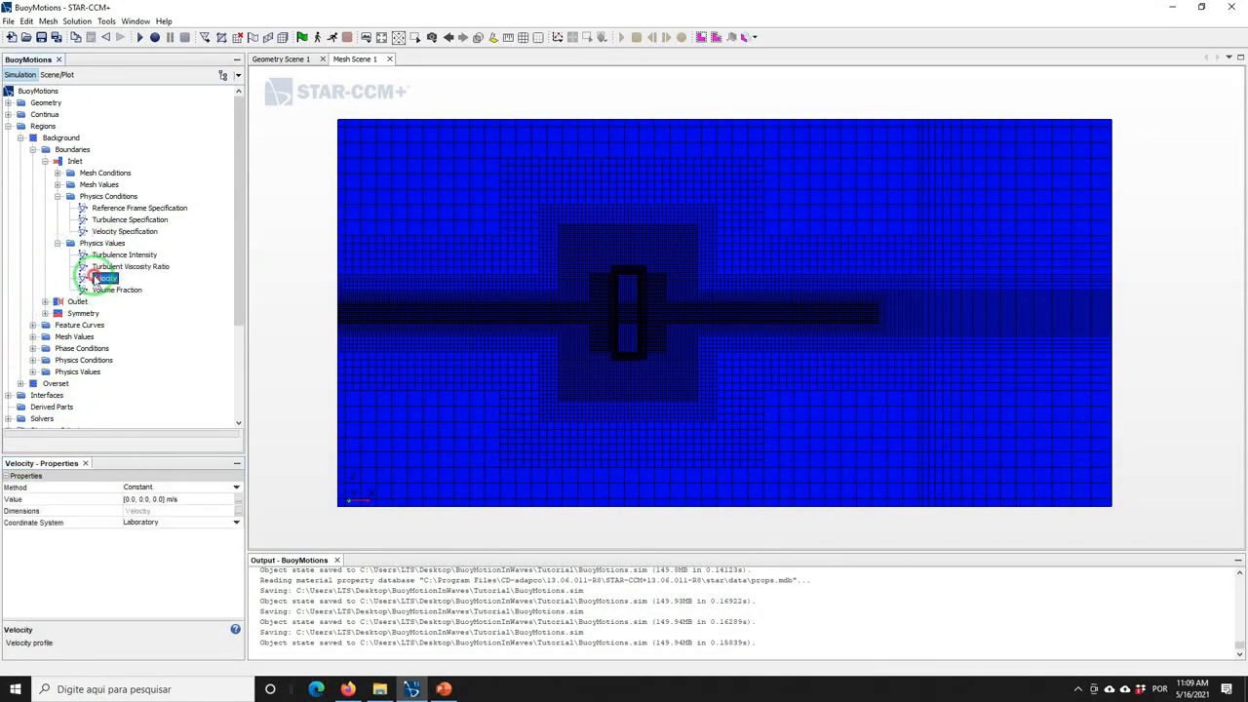
click(141, 488)
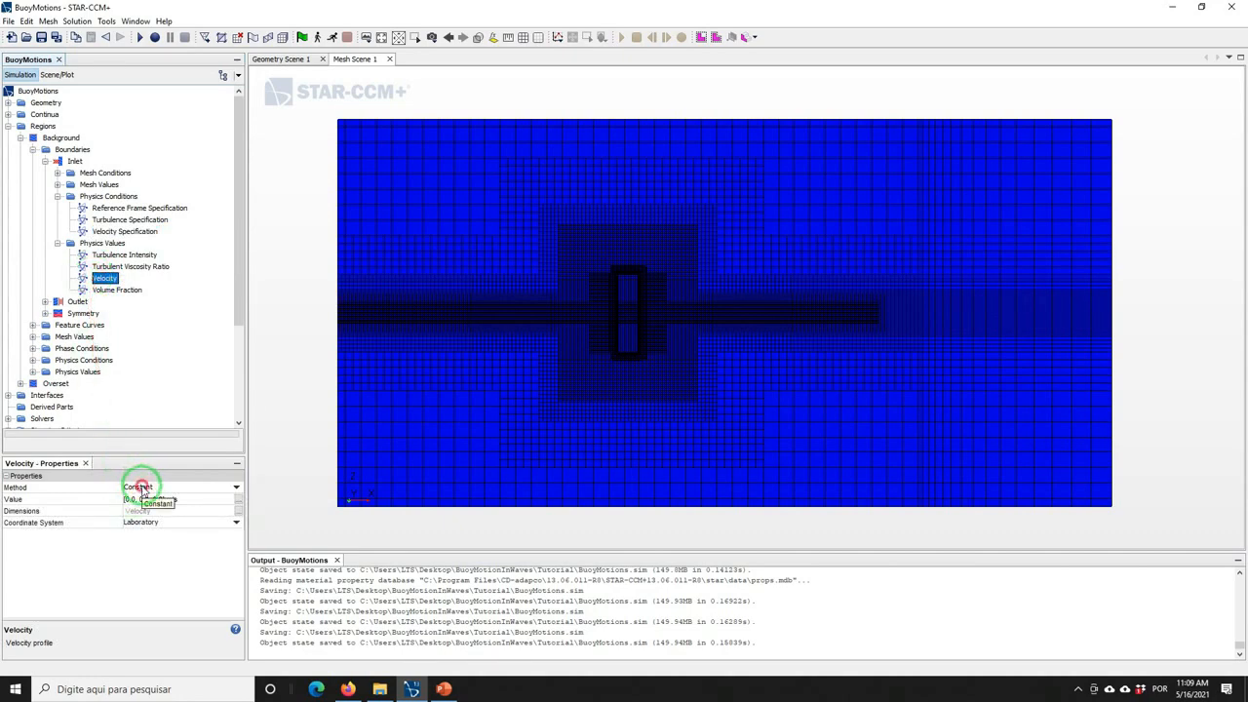
click(140, 523)
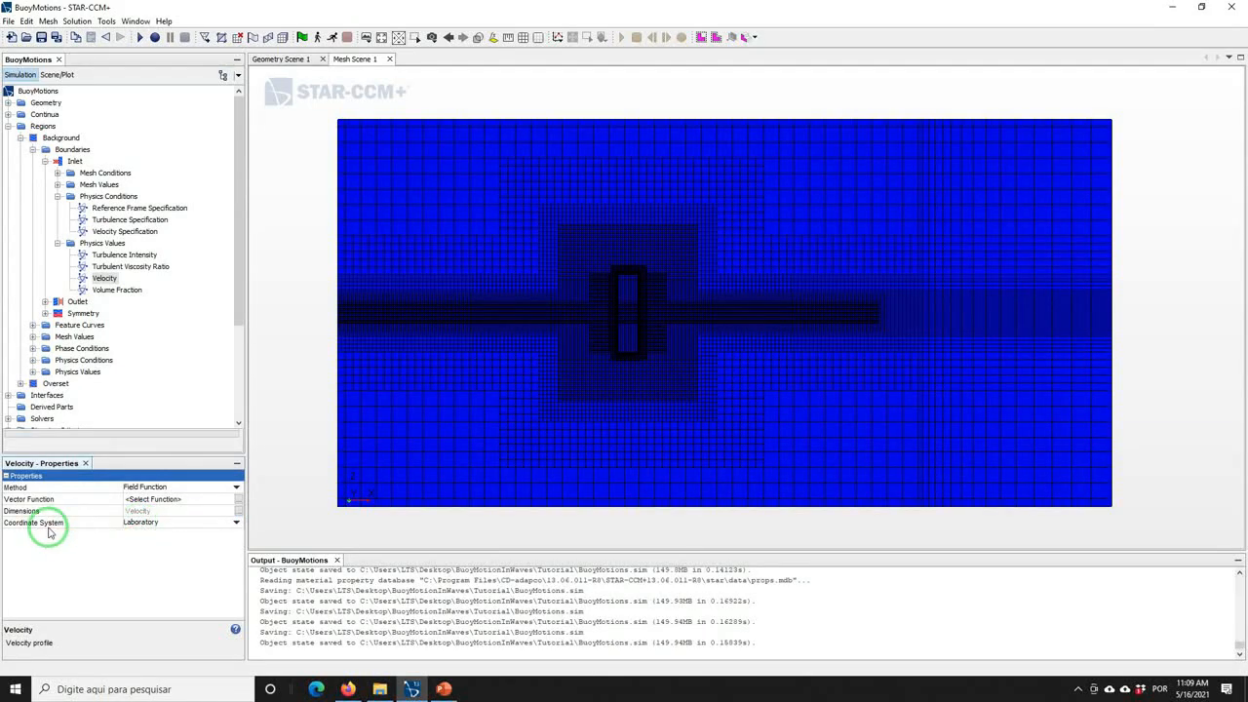
click(153, 499)
click(451, 388)
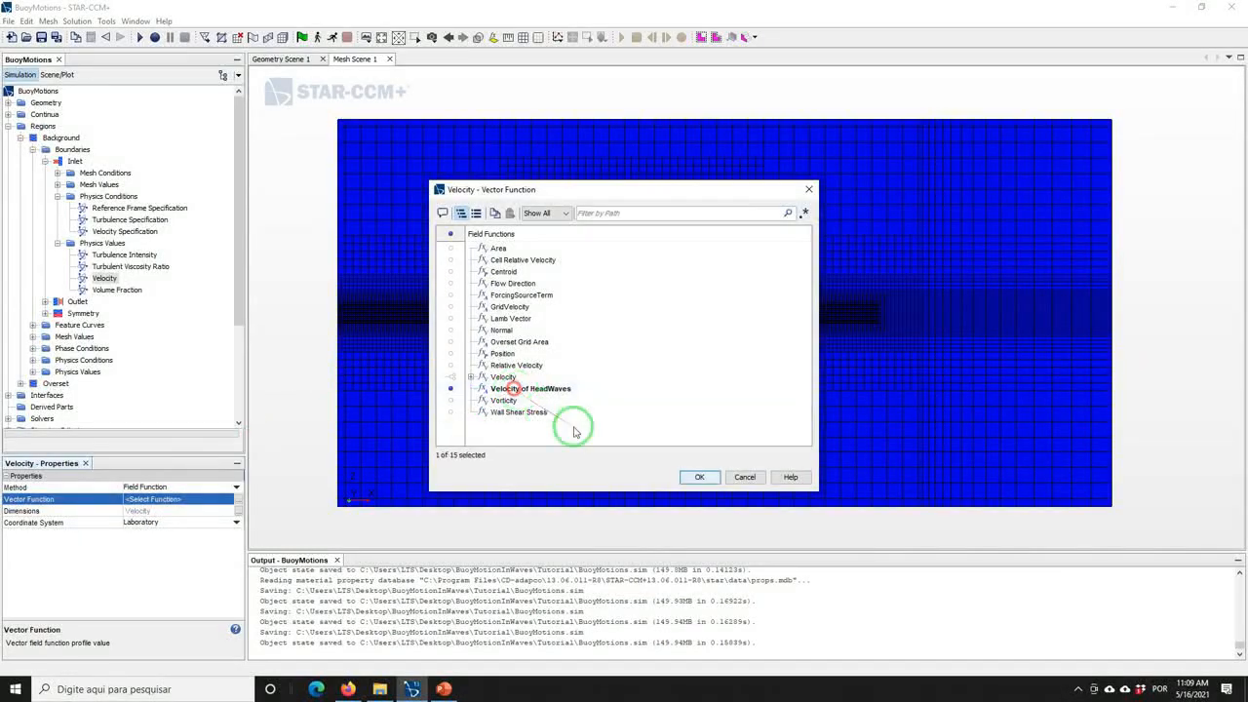
click(699, 477)
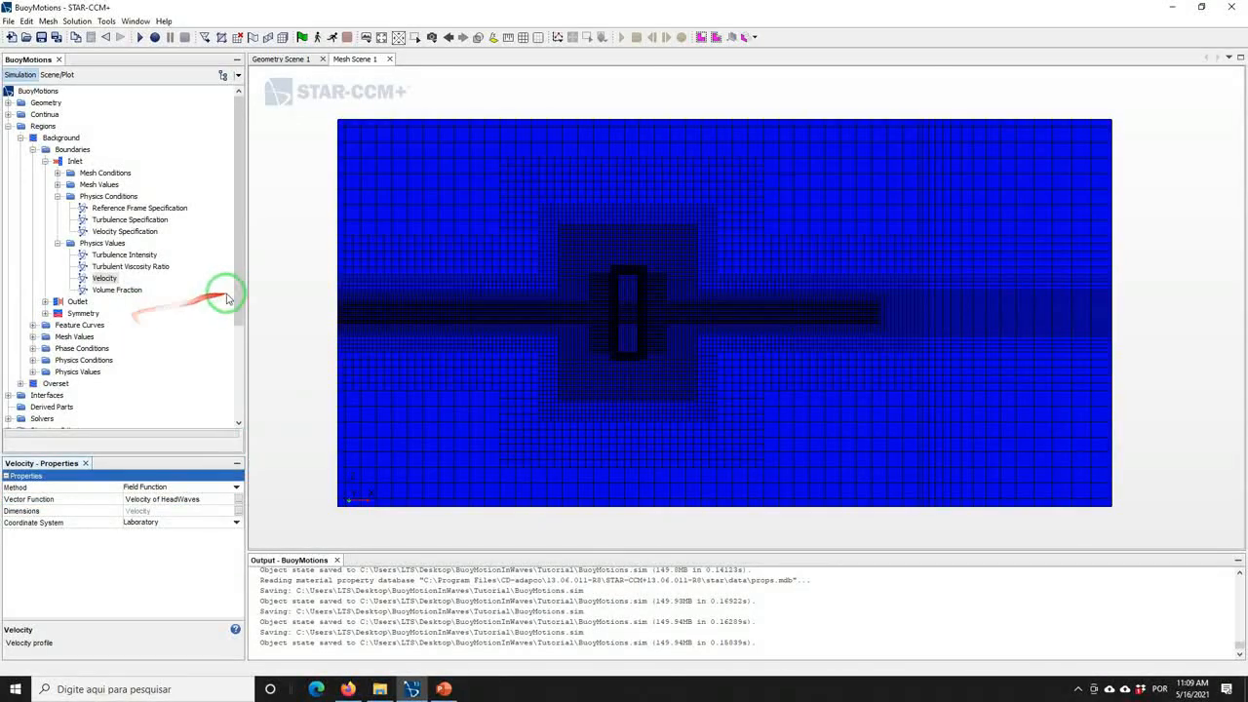
Change the method of the Background inlet's Volume Fraction to Composite
scroll(232, 312, down, 1)
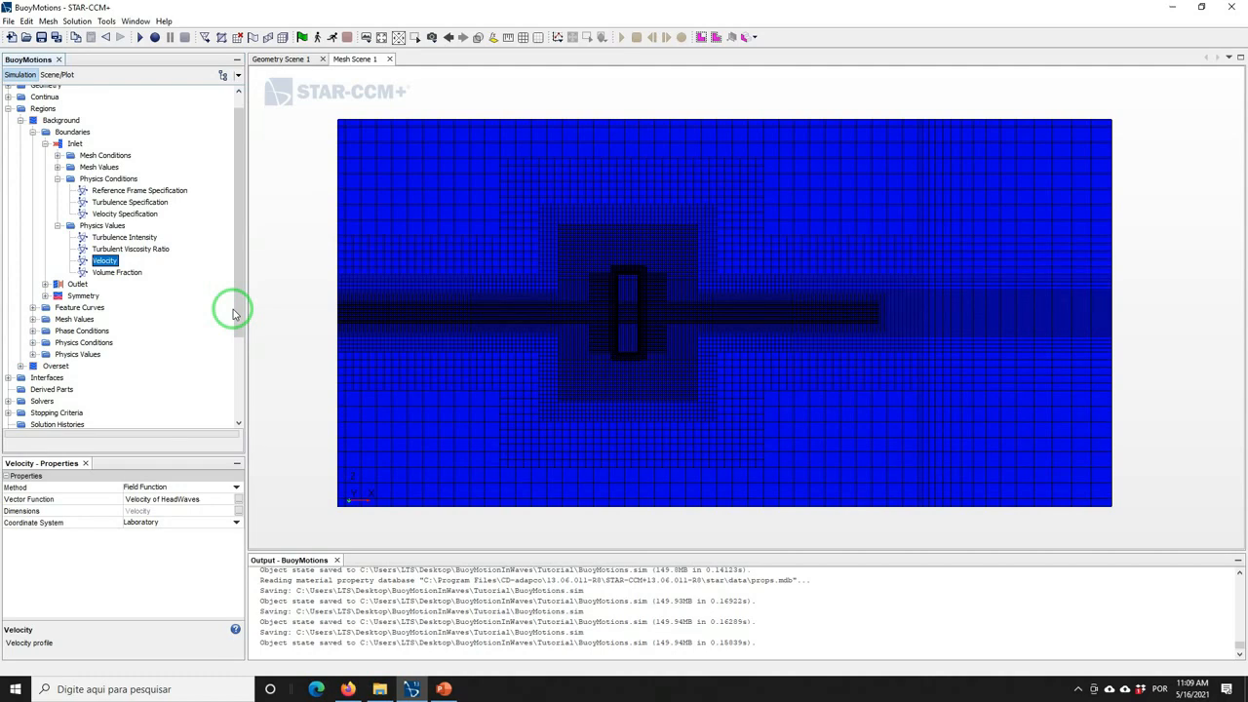
click(107, 273)
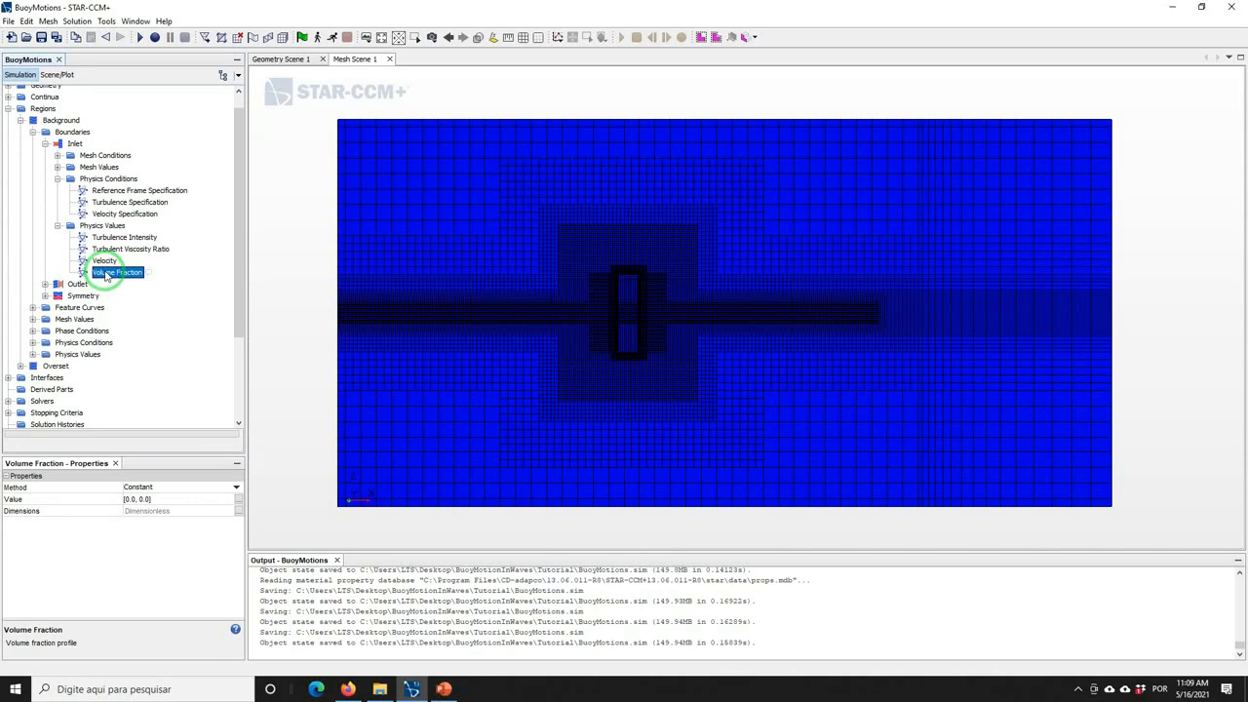
click(156, 487)
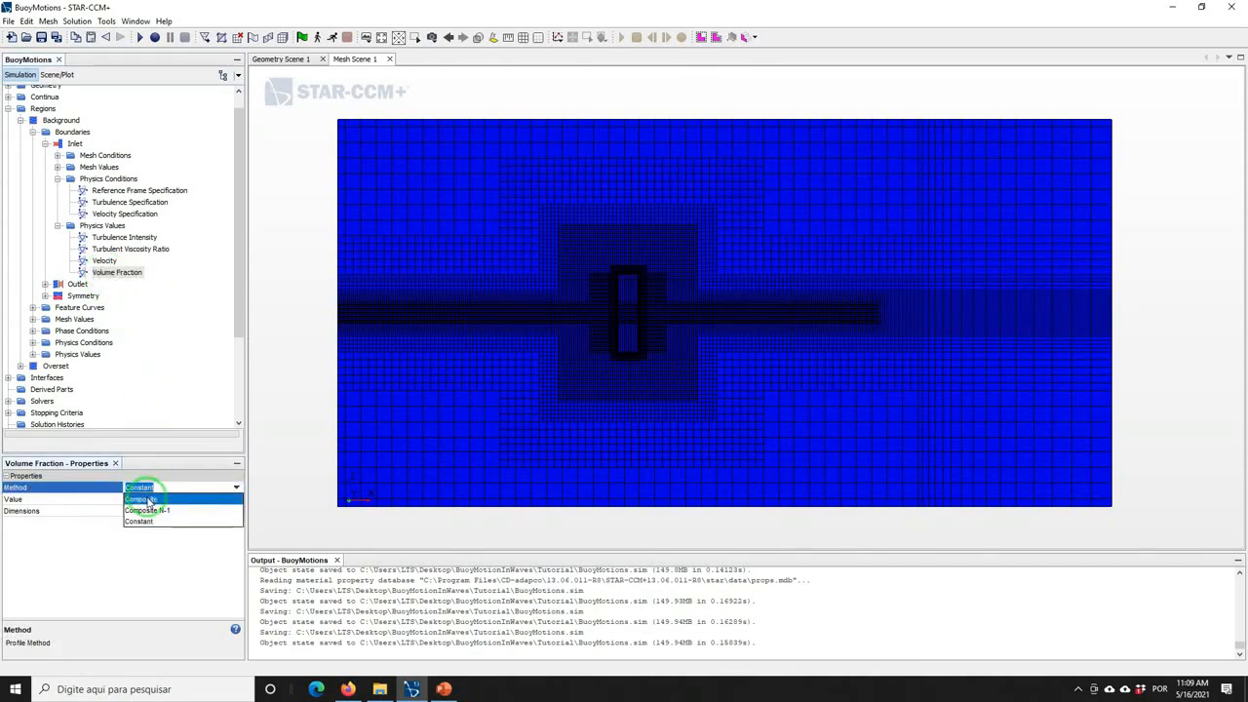
click(141, 500)
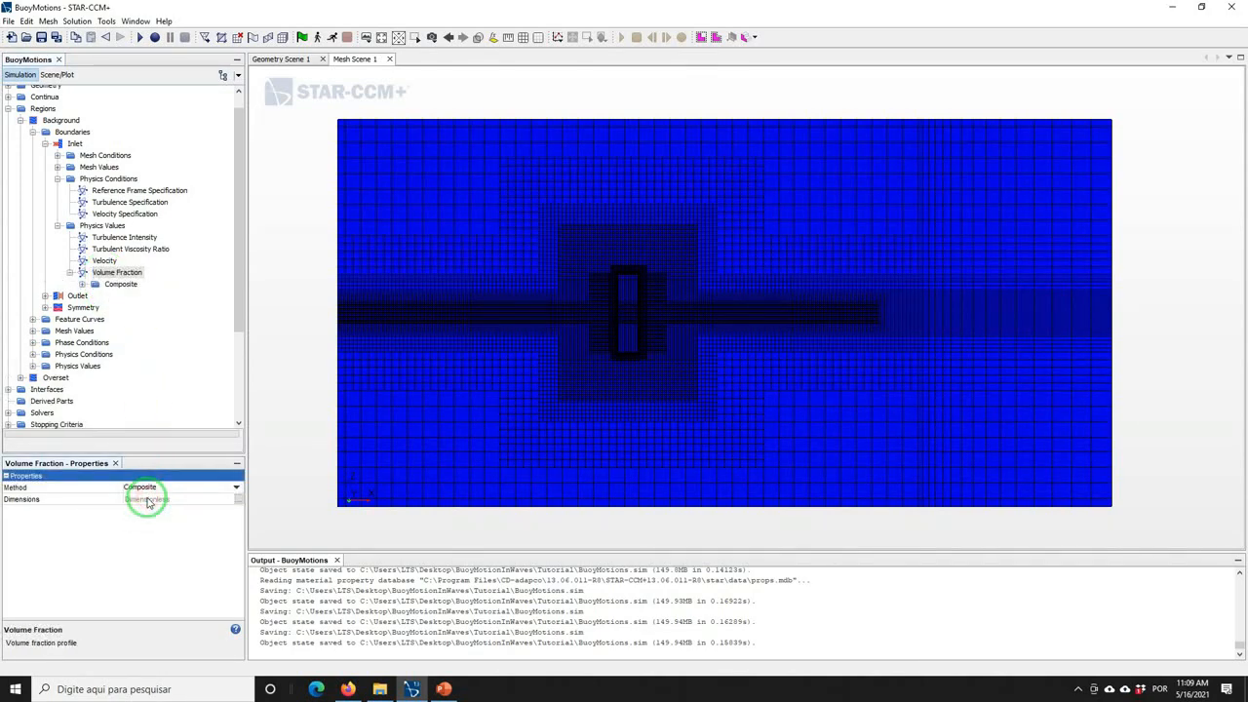
Define the inlet's Water volume fraction by Field Function, using Volume Fraction of Heavy Fluid of HeadWaves as its scalar function
click(84, 284)
click(127, 295)
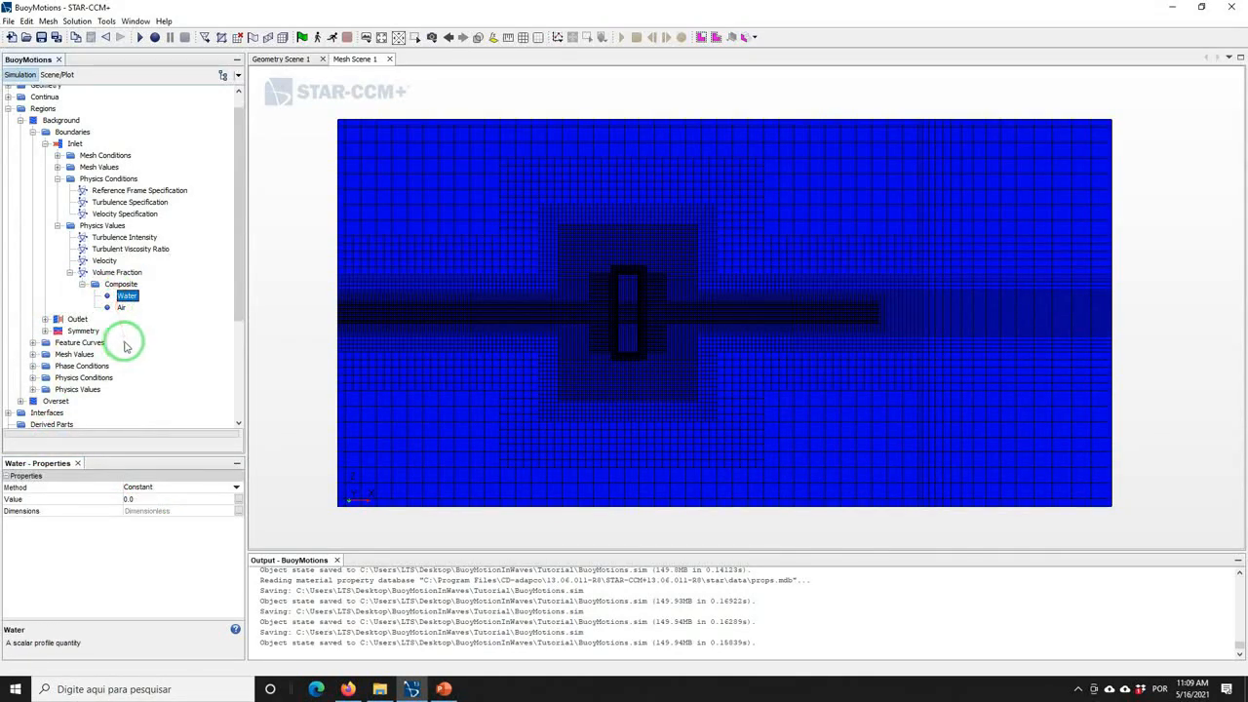
click(140, 487)
click(144, 510)
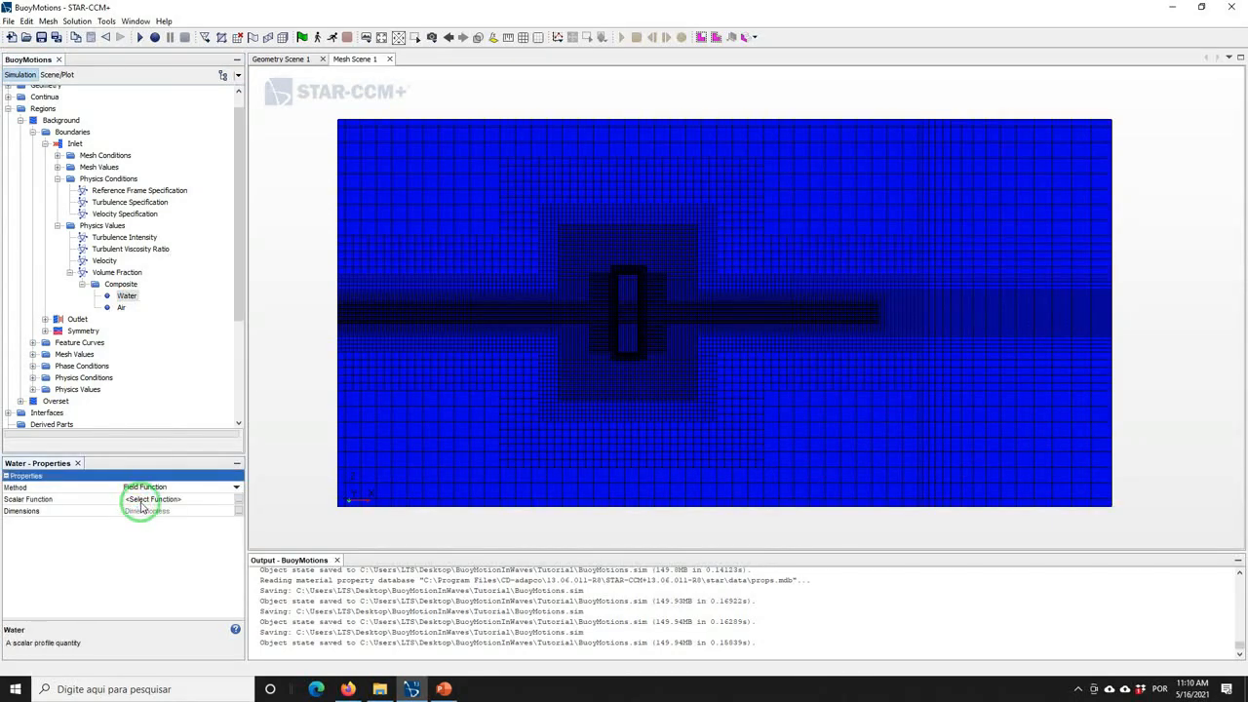
click(145, 501)
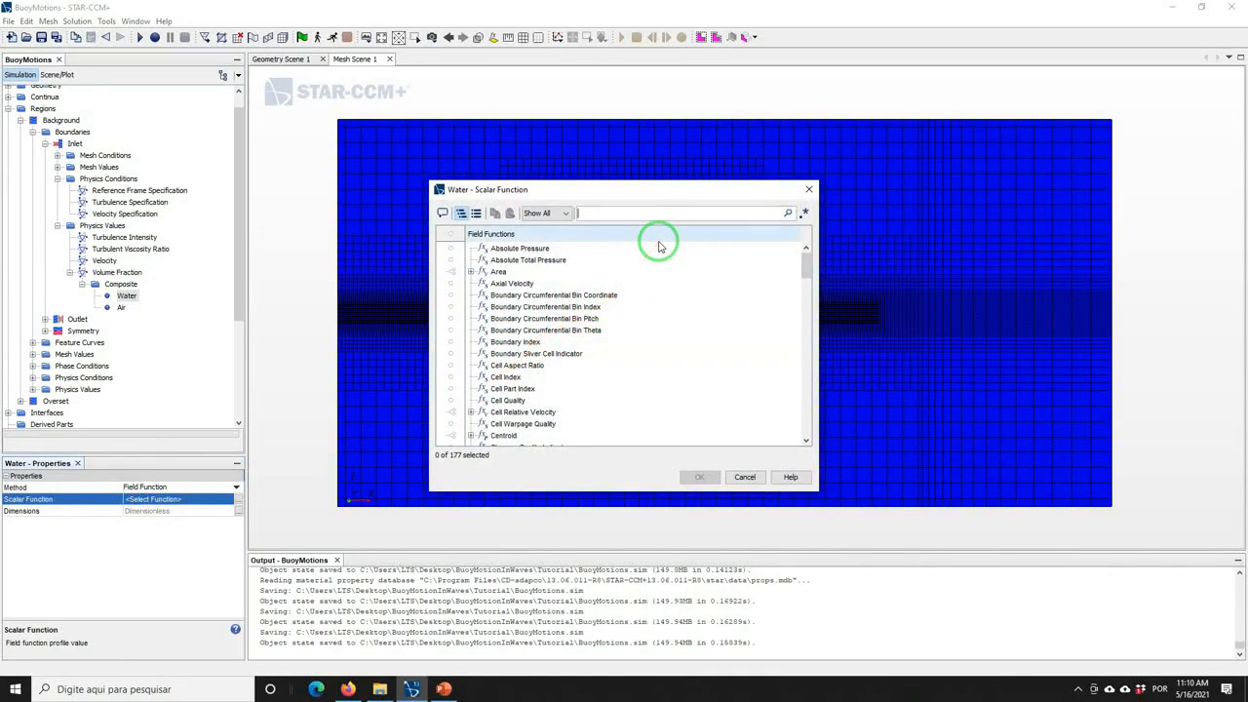
text(vol)
click(570, 332)
click(547, 320)
click(700, 477)
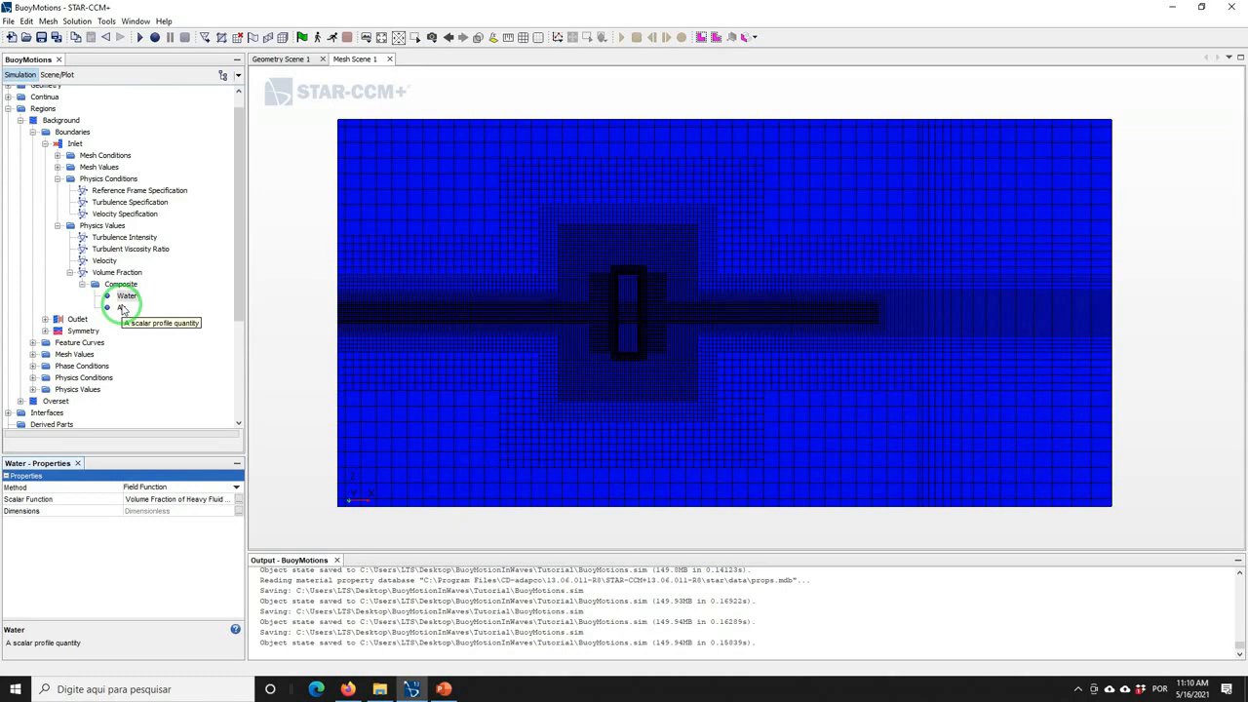
Define the inlet's Air volume fraction by Field Function, using Volume Fraction of Light Fluid of HeadWaves, and save the simulation
click(122, 308)
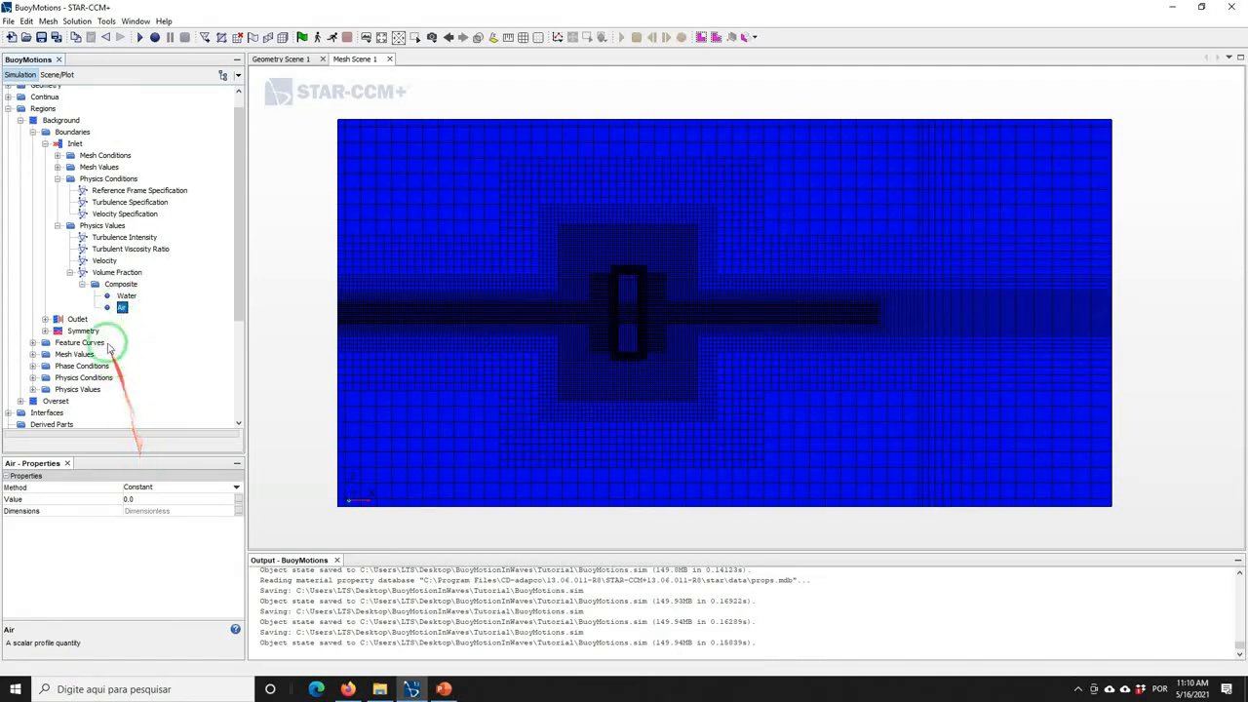
click(137, 486)
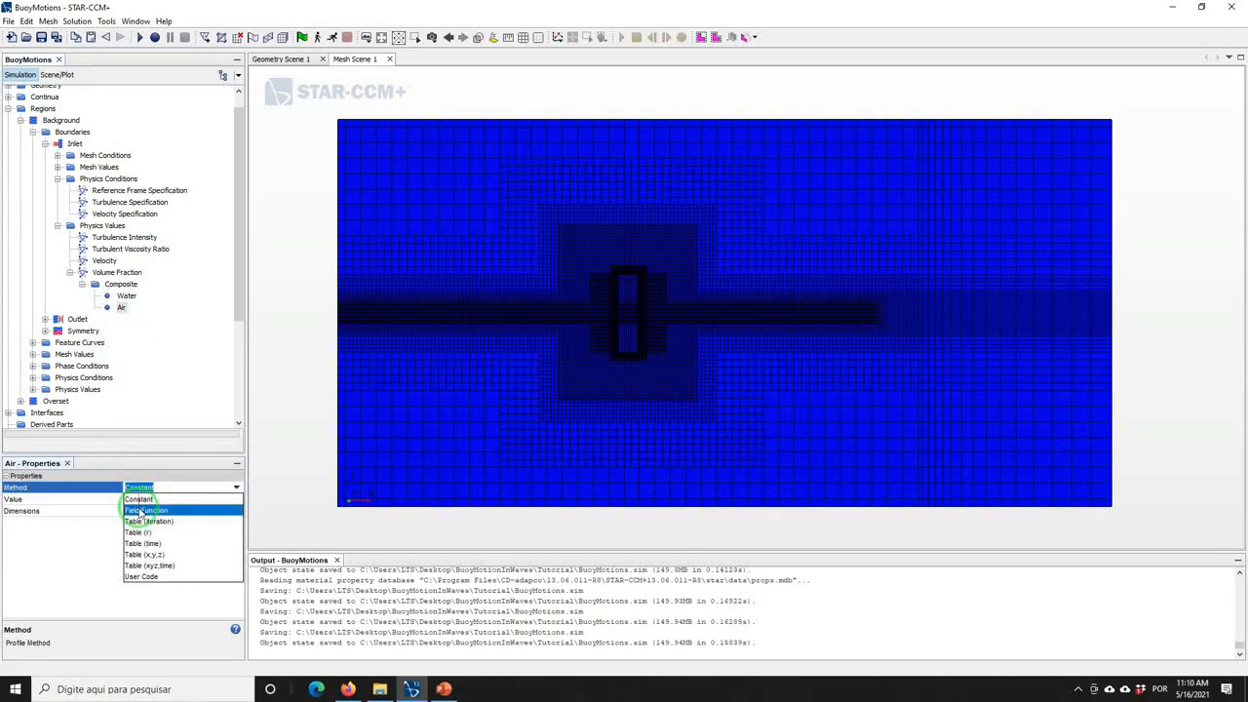
click(140, 511)
double_click(137, 499)
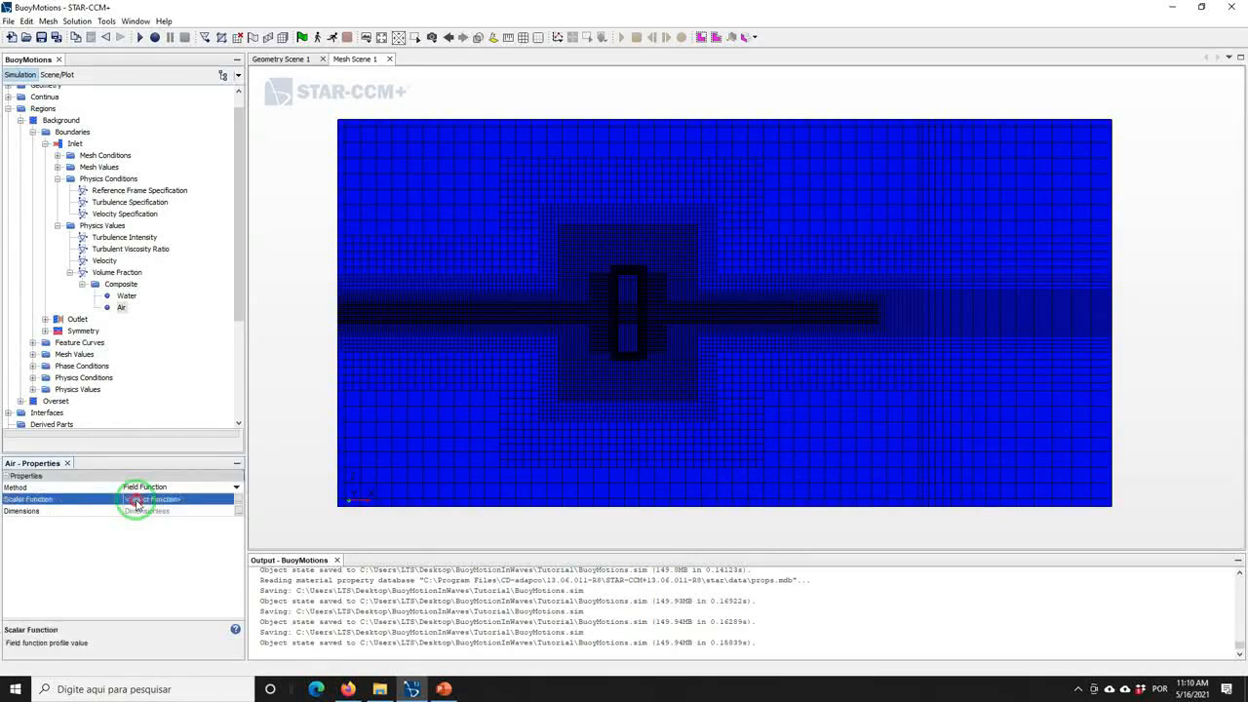
text(vol)
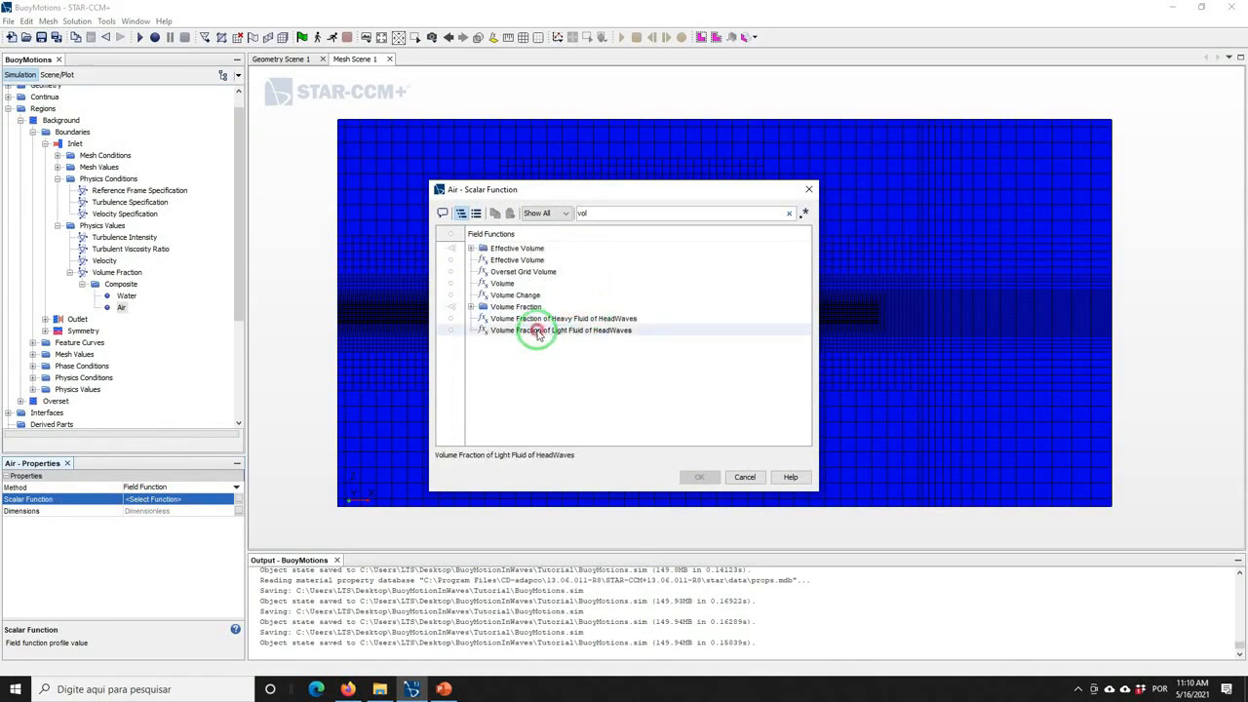
click(543, 333)
click(698, 477)
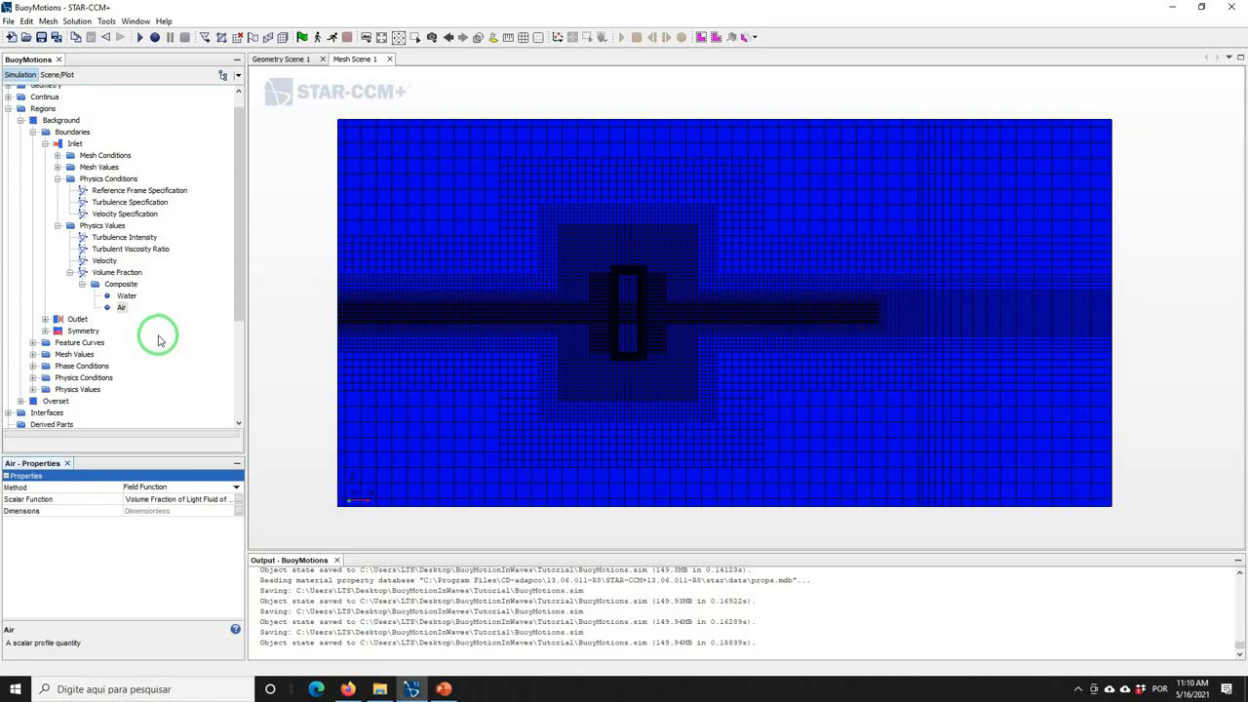
click(41, 38)
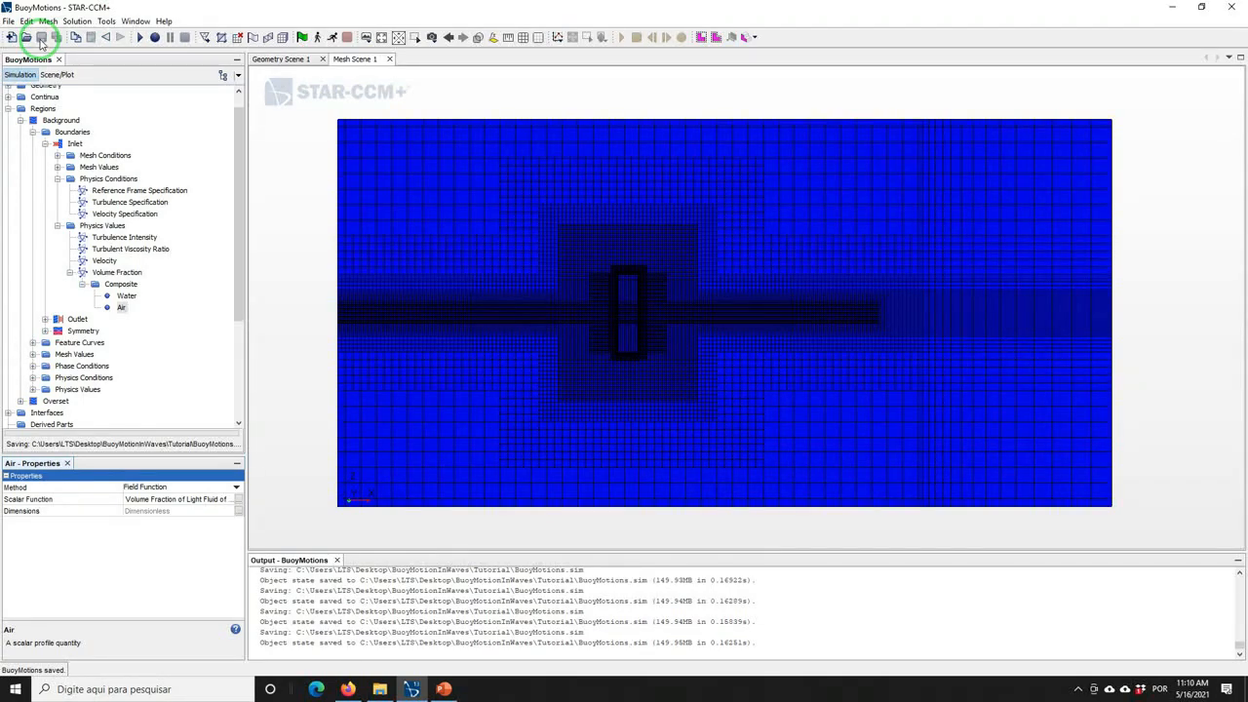
Define the Background outlet's Pressure by Field Function, using Hydrostatic Pressure of HeadWaves as its scalar function
click(45, 319)
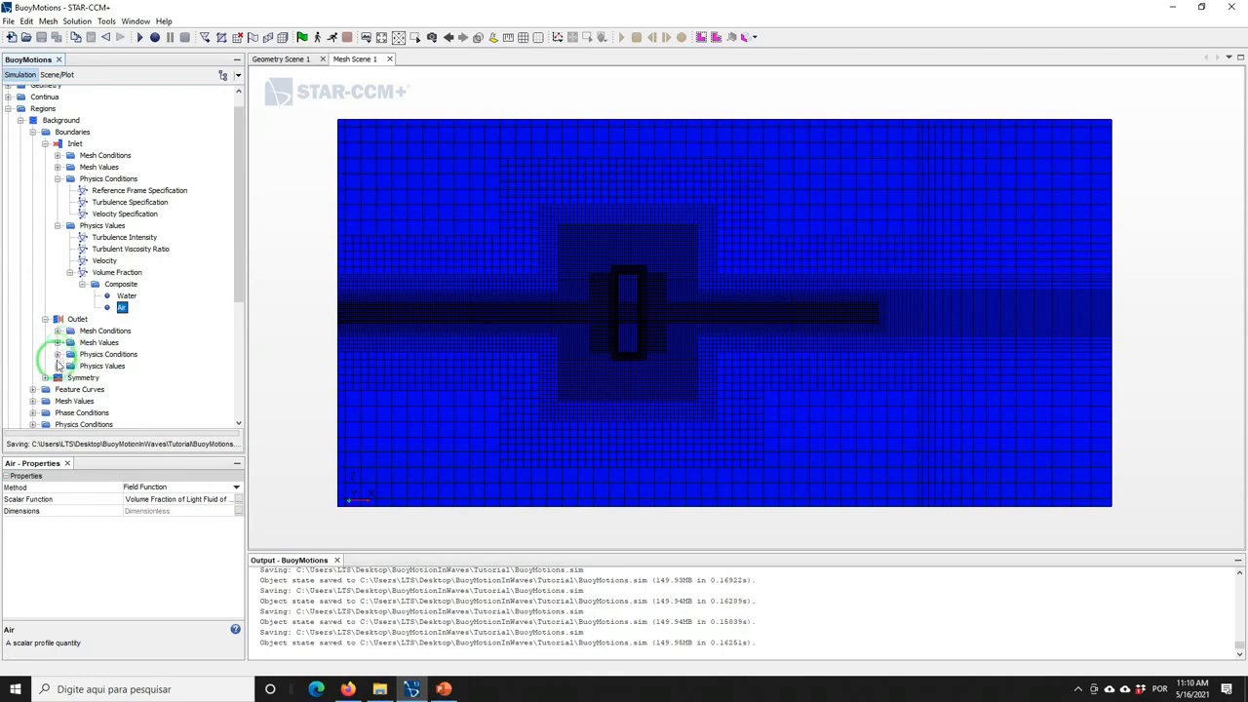
click(58, 365)
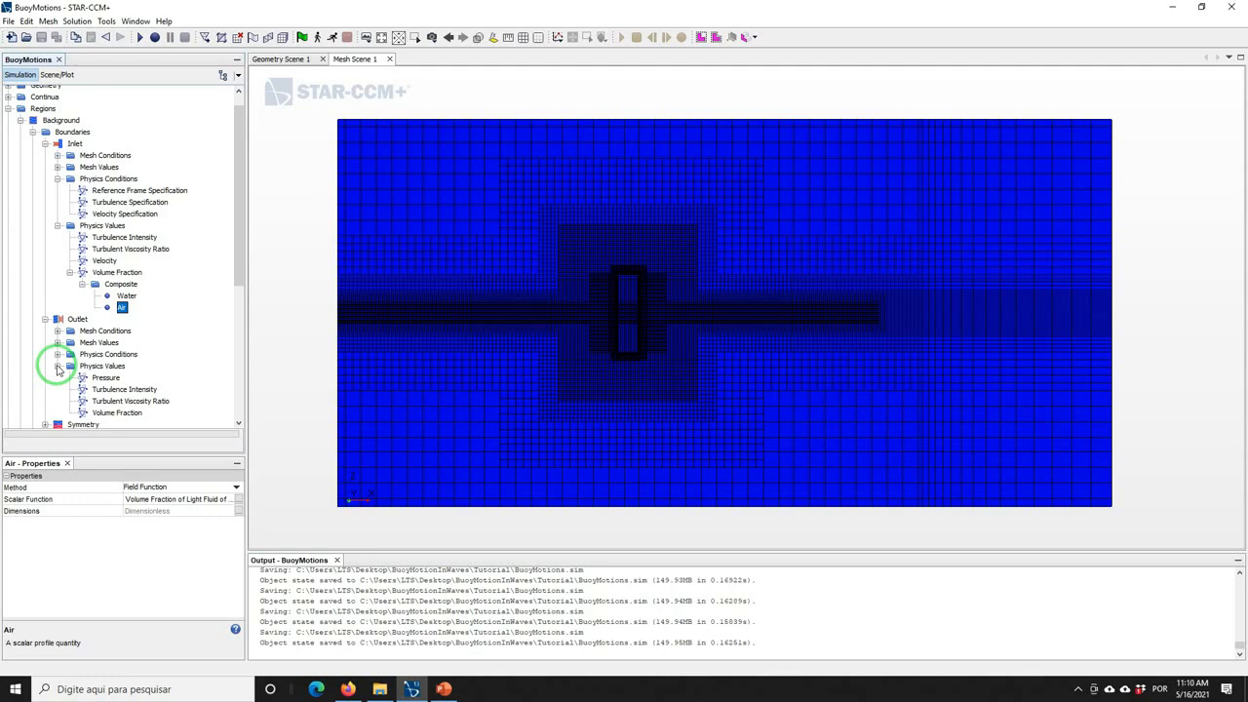
click(106, 379)
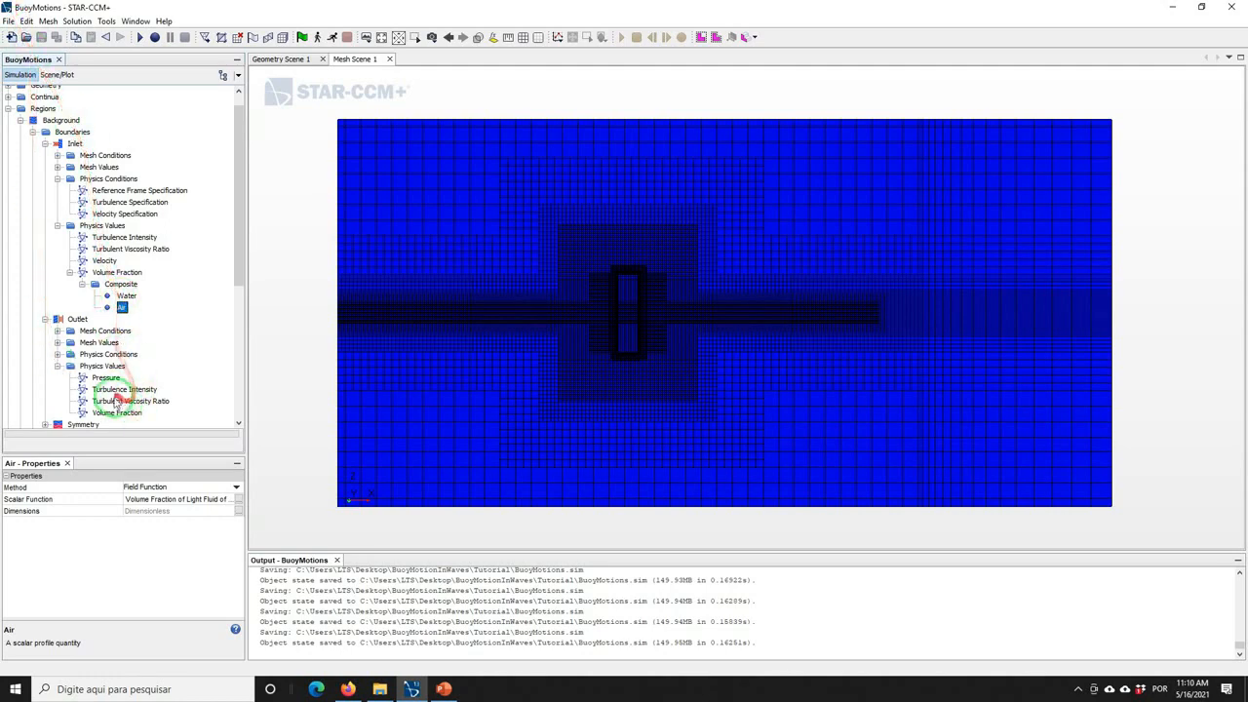
click(136, 487)
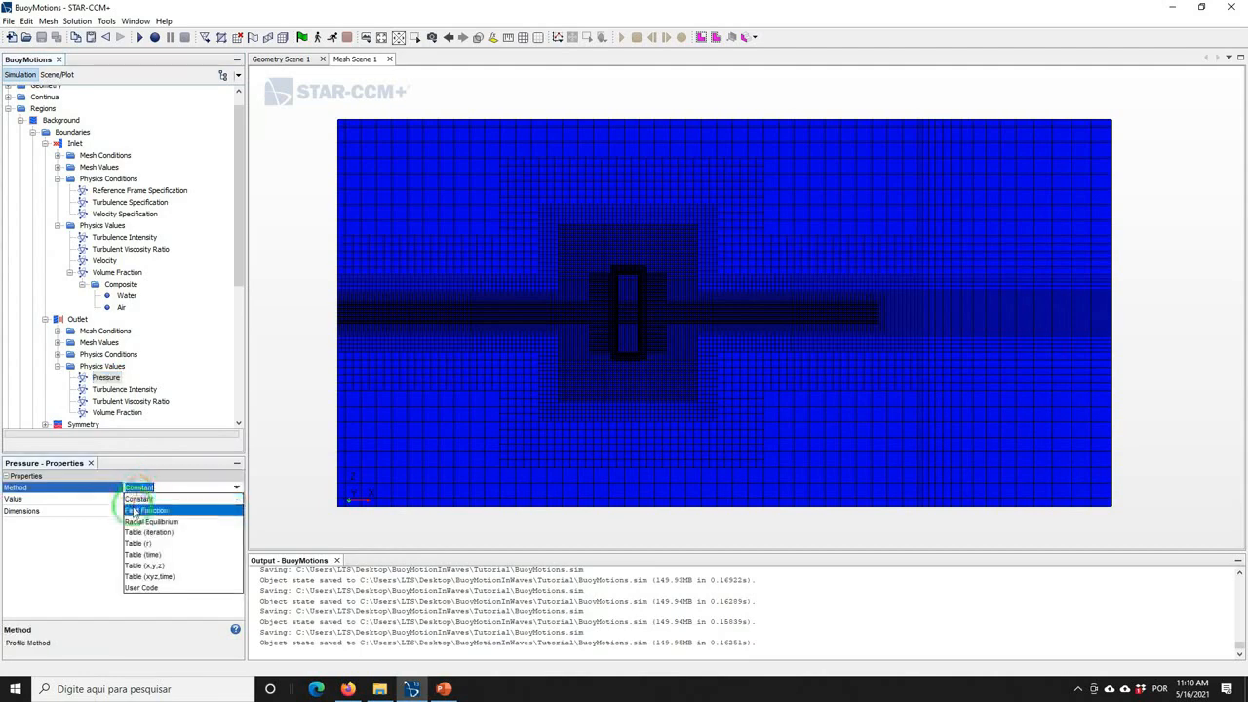
click(134, 511)
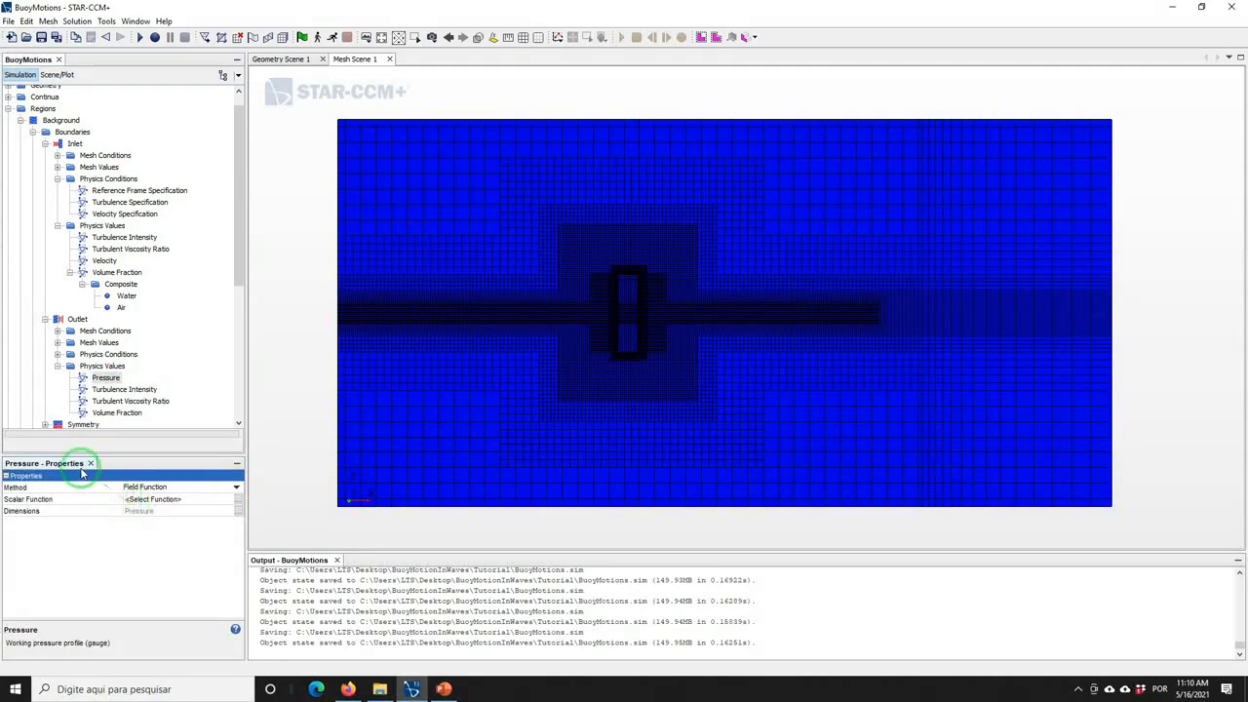
click(140, 500)
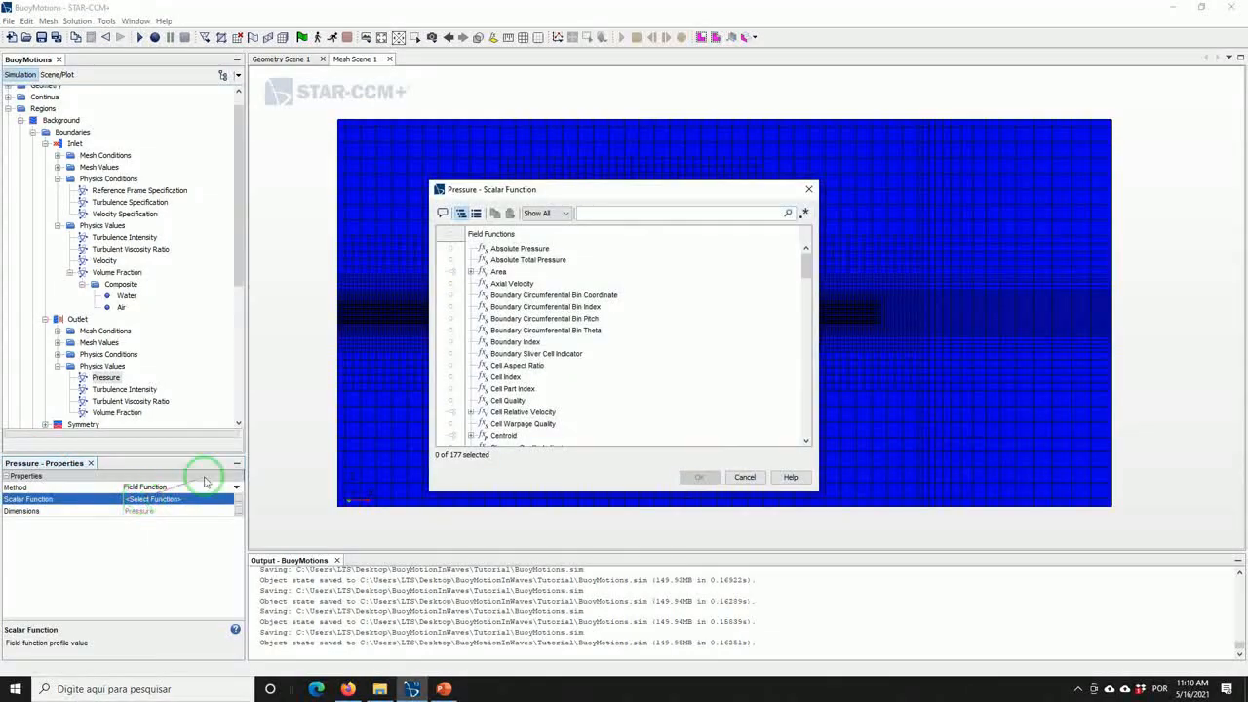
text(hy)
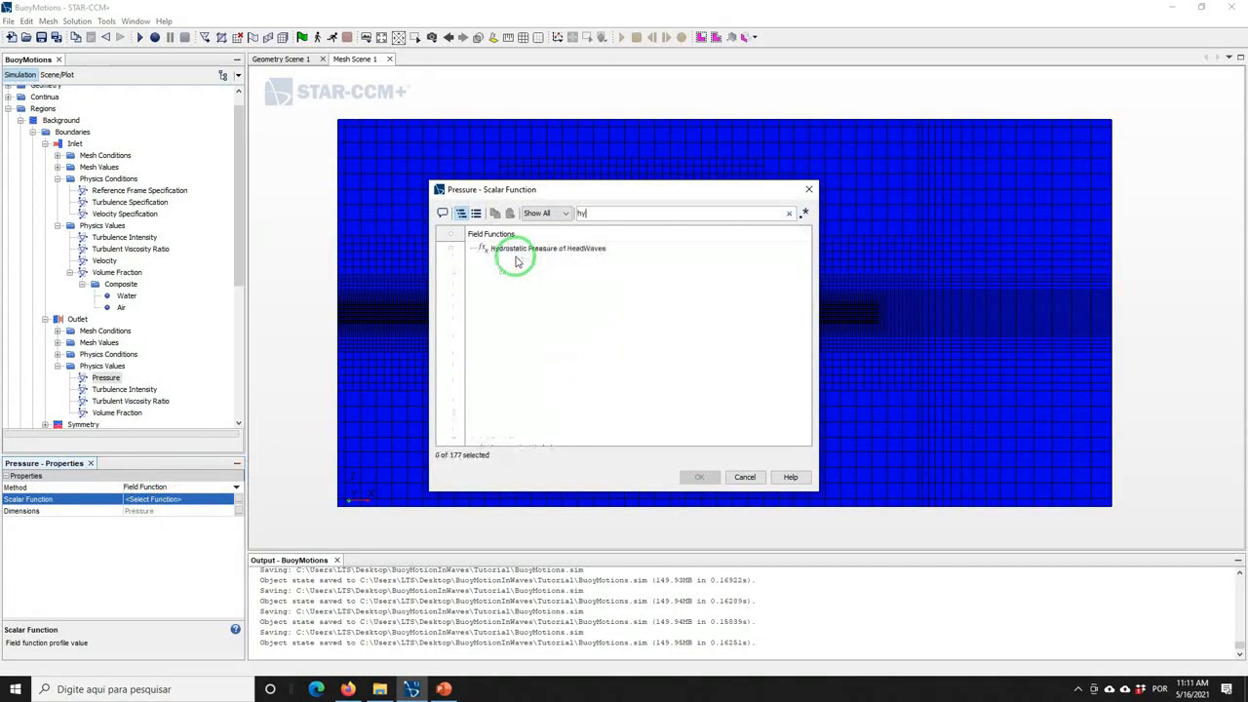
click(512, 249)
click(692, 477)
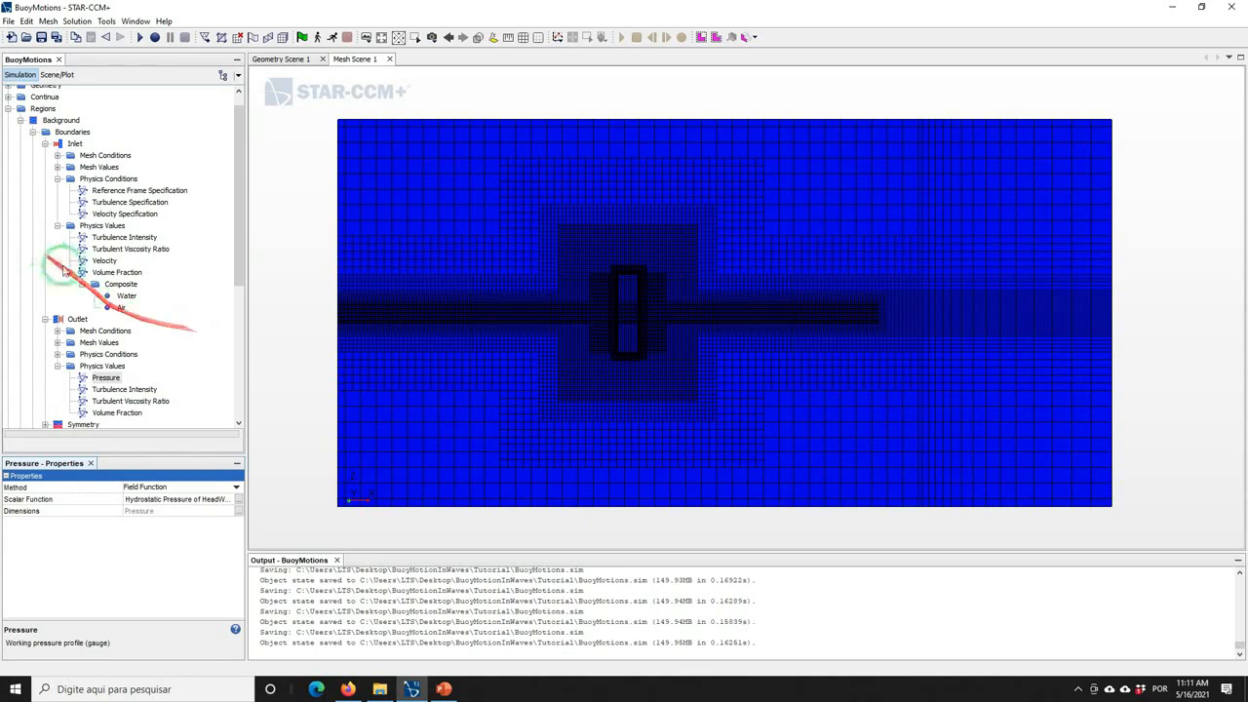
Change the method of the Background outlet's Volume Fraction to Composite
click(111, 415)
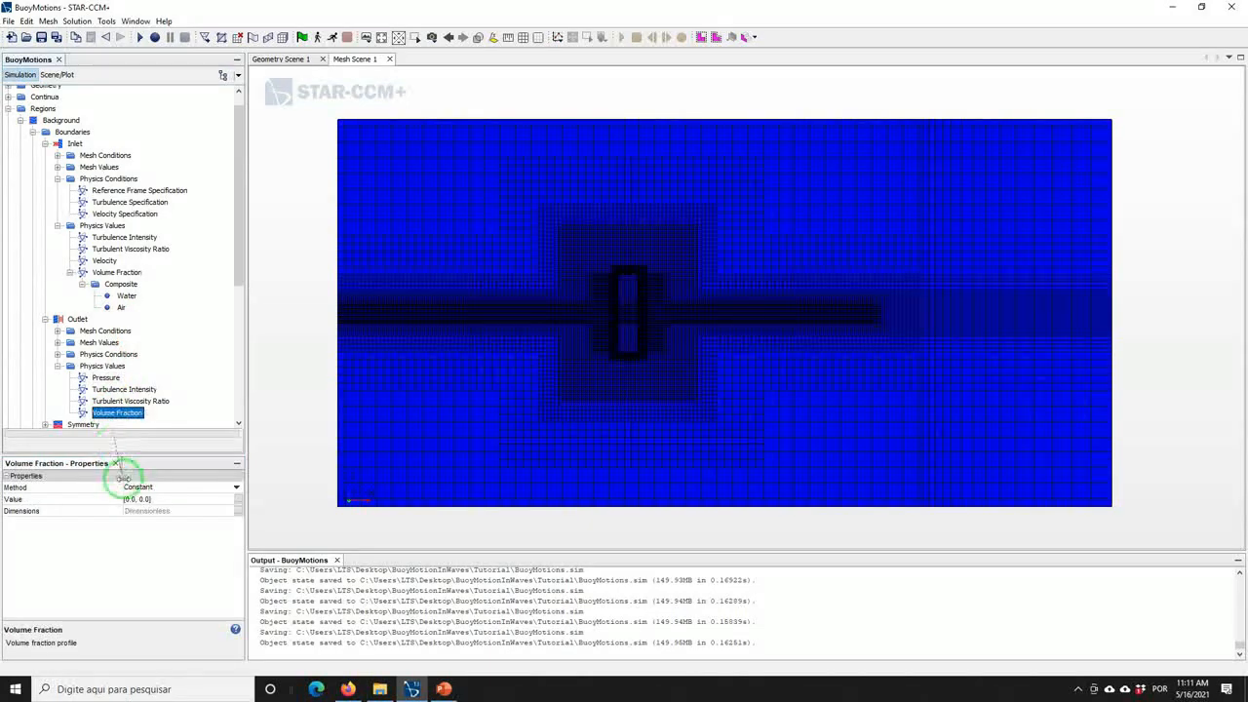
click(138, 487)
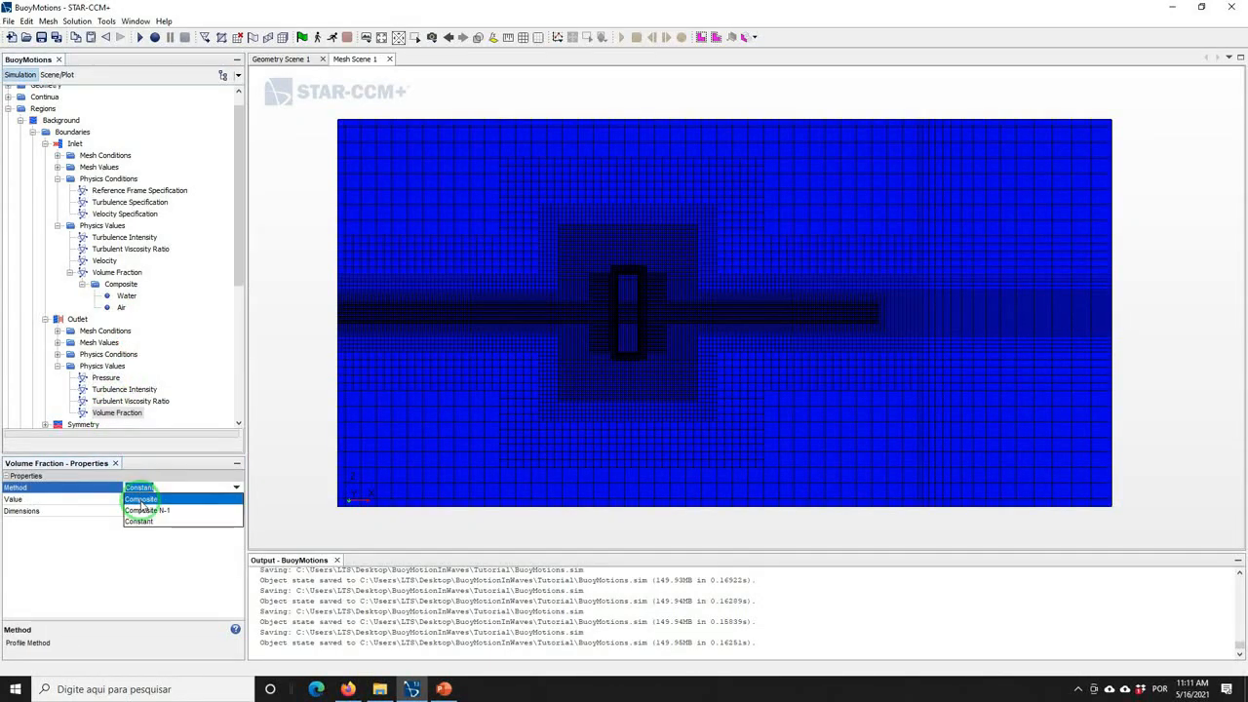
click(141, 499)
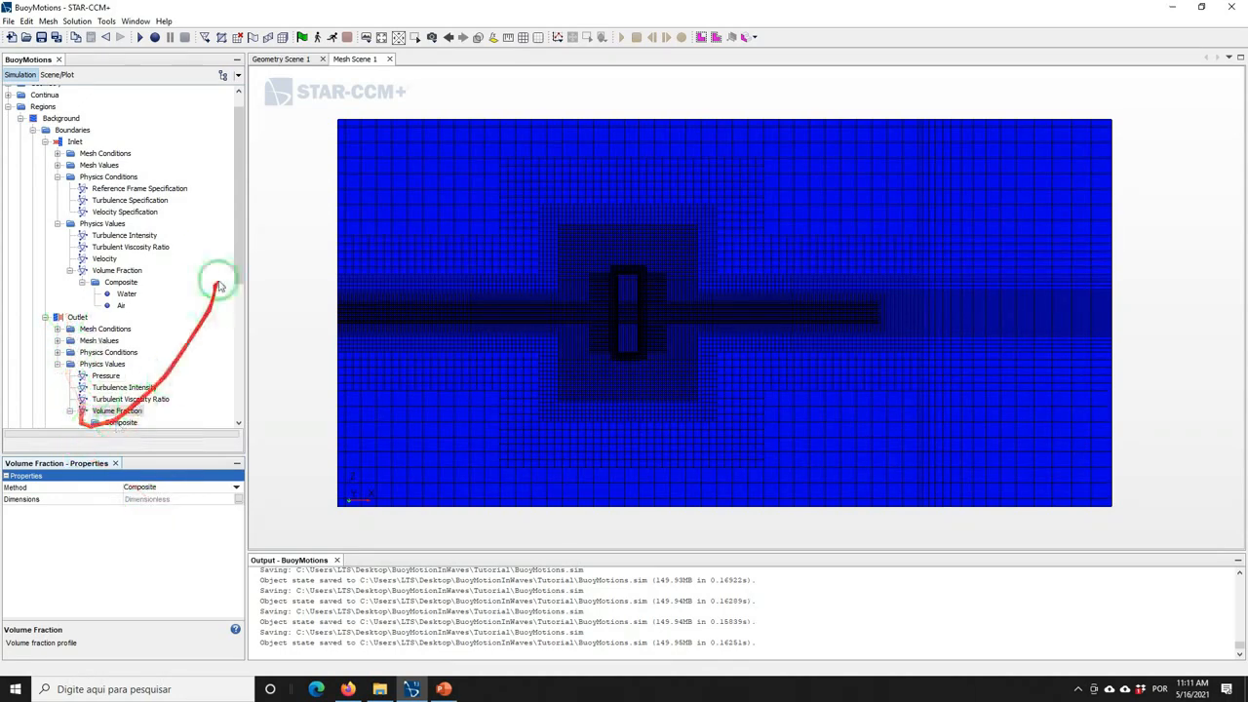
Define the outlet's Water volume fraction by Field Function, using Volume Fraction of Heavy Fluid of HeadWaves as its scalar function
drag(237, 259, 234, 312)
click(83, 288)
click(127, 299)
click(140, 487)
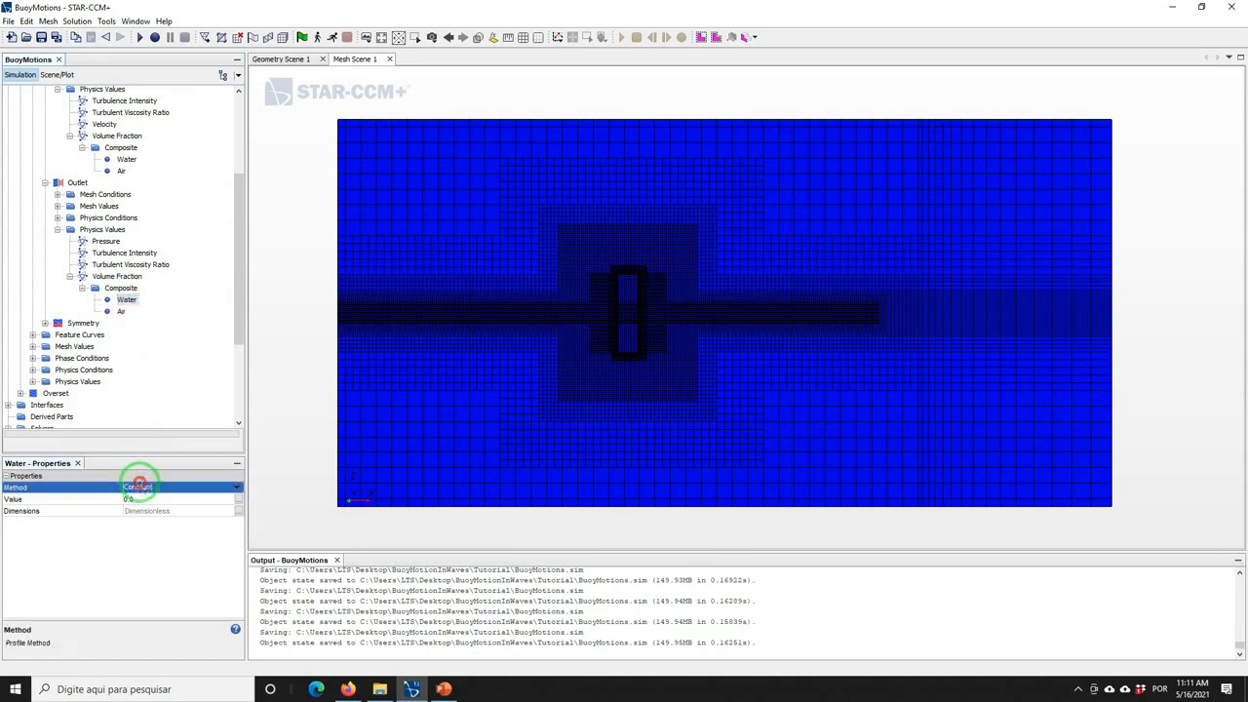
click(139, 486)
click(136, 509)
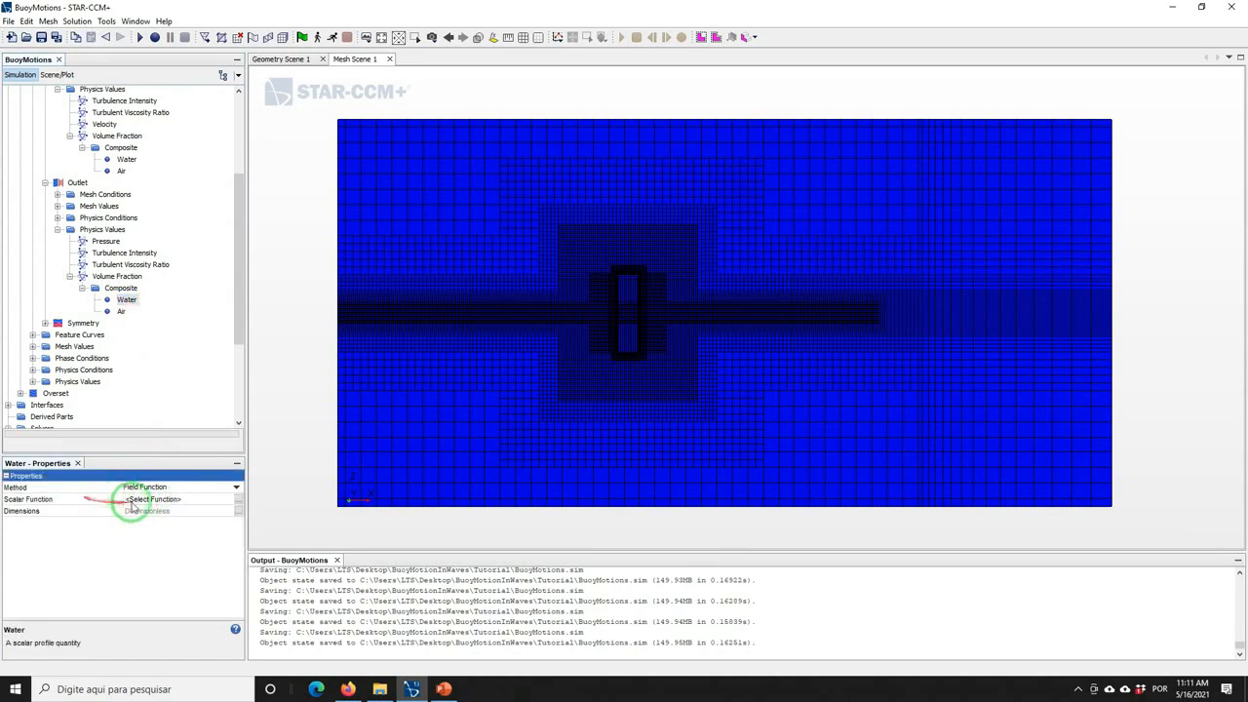
click(131, 502)
text(v)
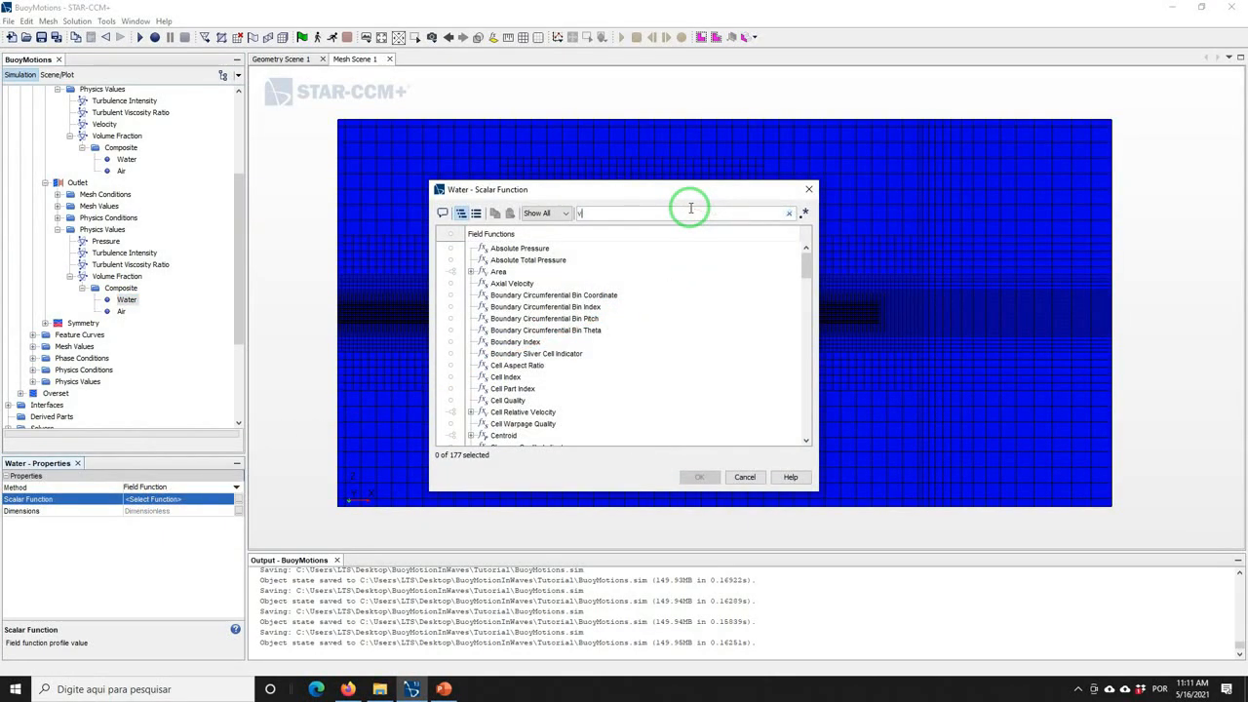
text(op)
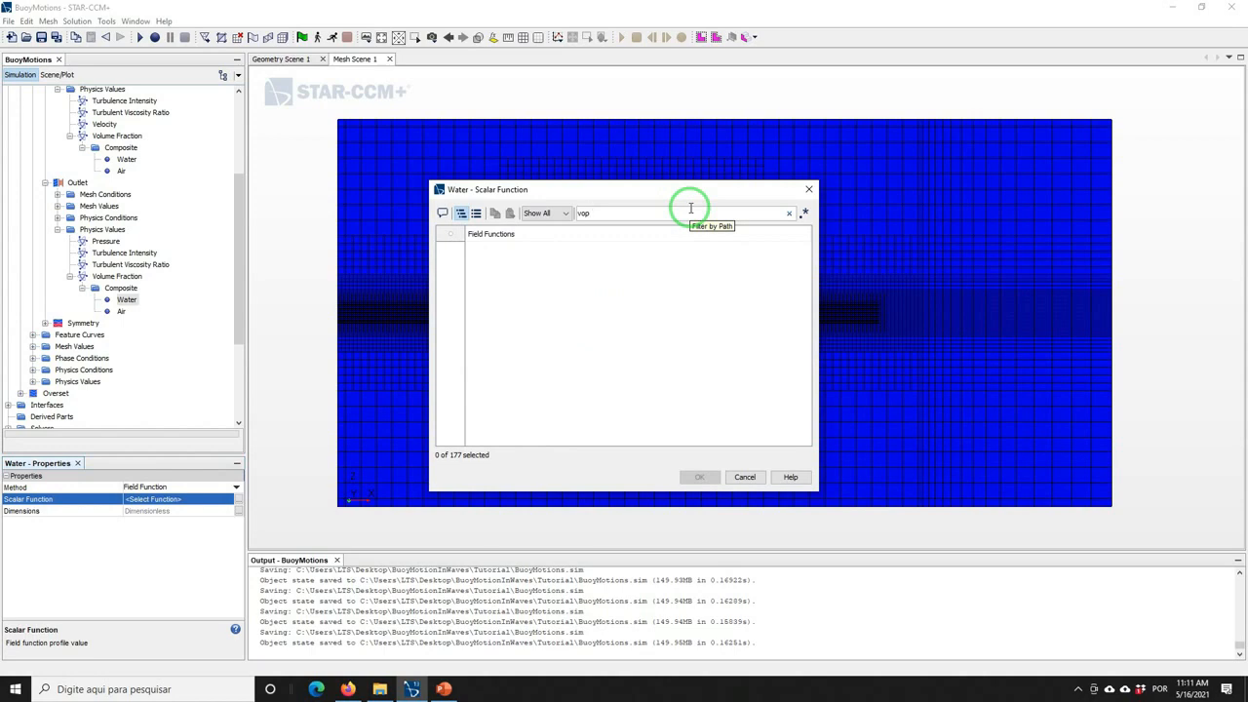
key(BackSpace)
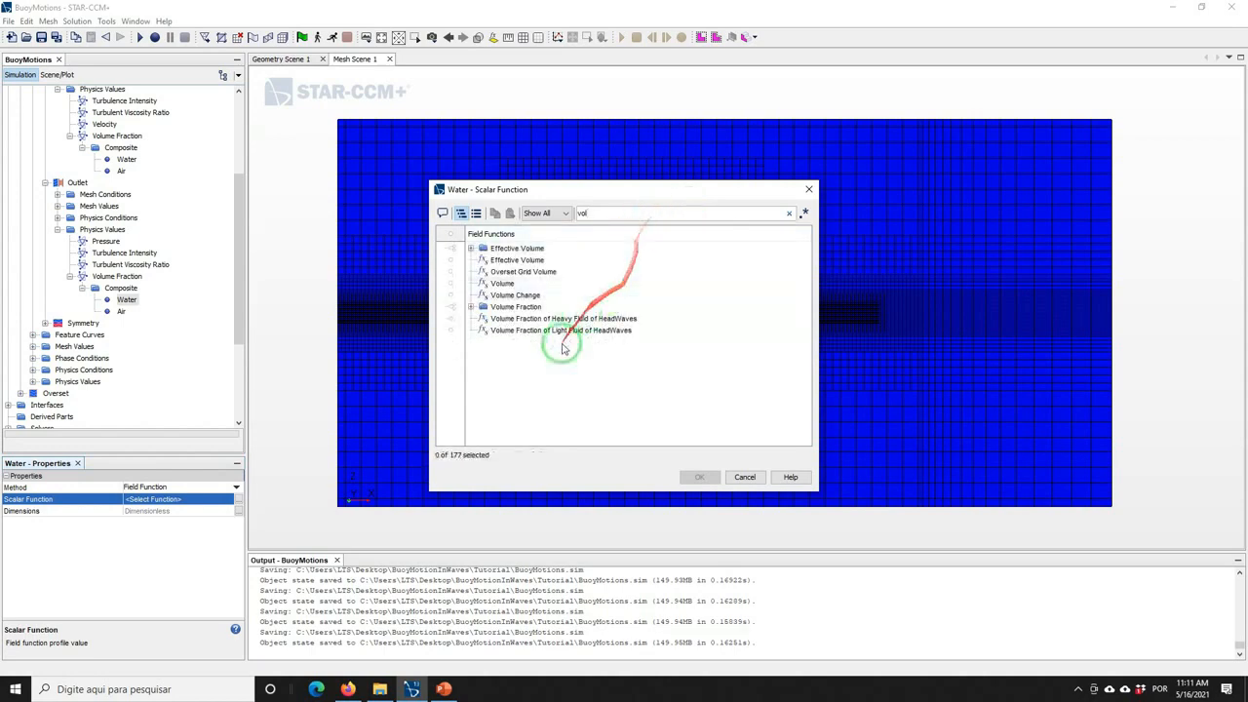
click(549, 323)
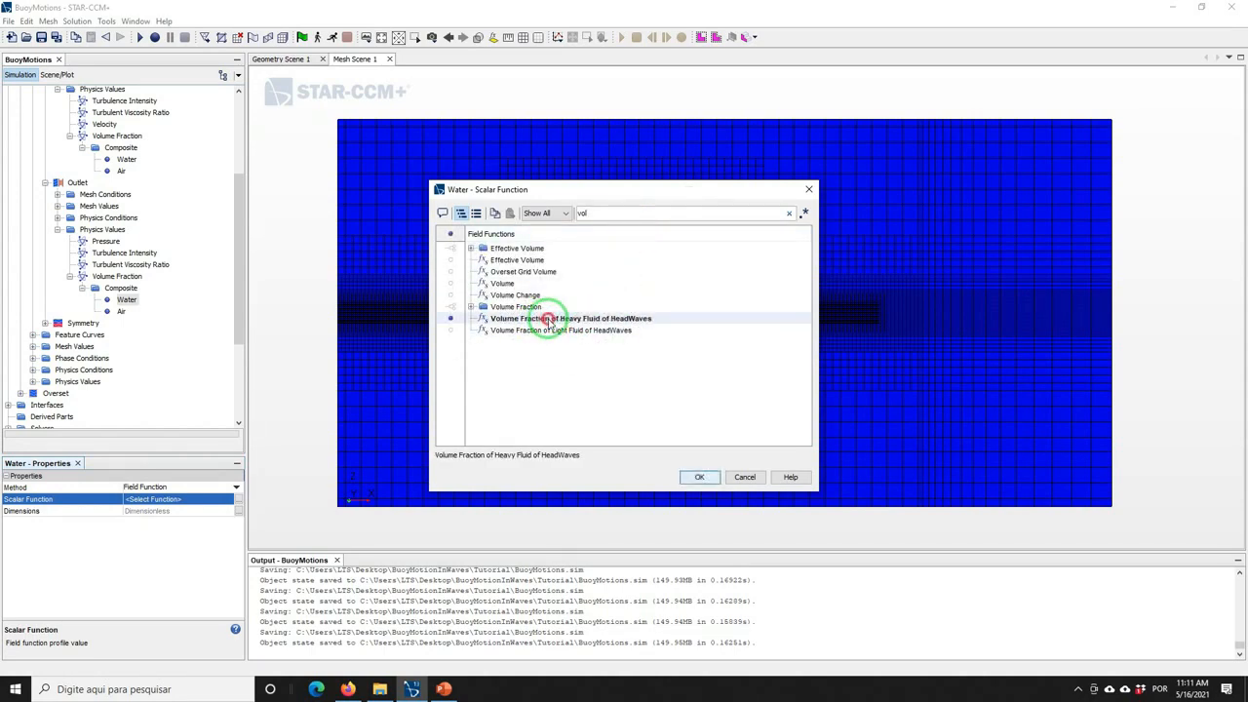
click(696, 478)
Define the outlet's Air volume fraction by Field Function, using Volume Fraction of Light Fluid of HeadWaves as its scalar function
click(115, 312)
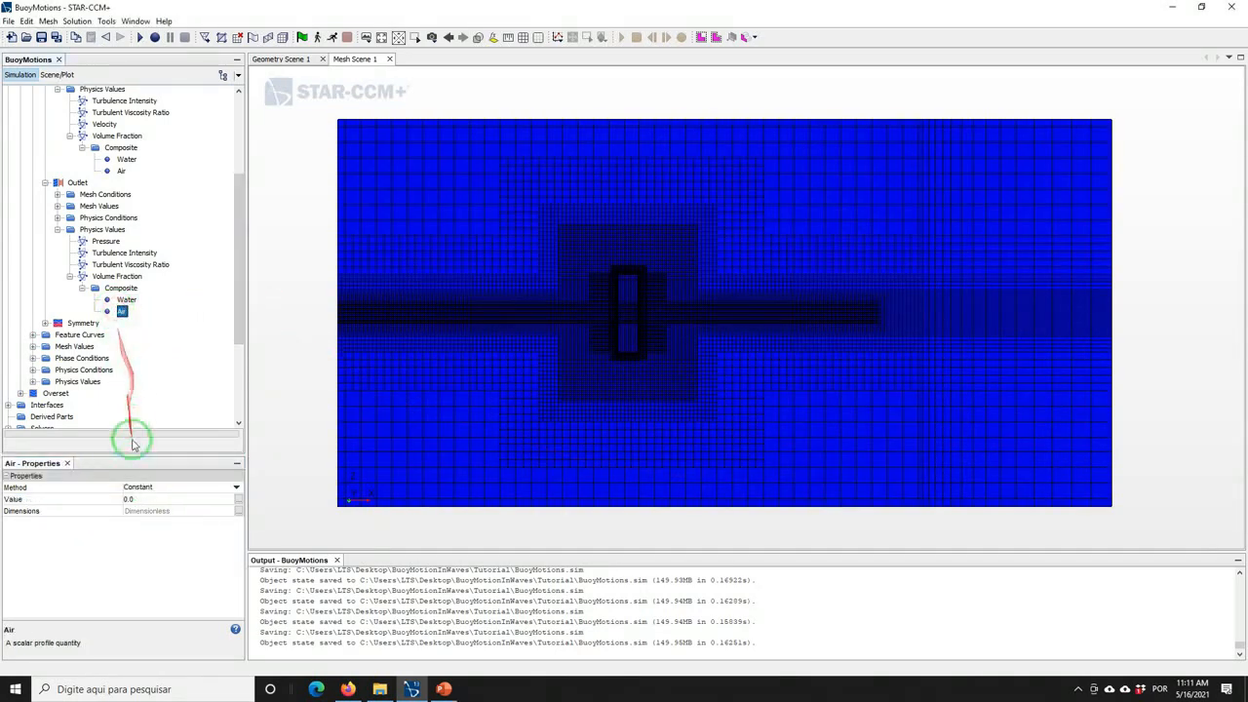
click(137, 488)
click(139, 489)
click(146, 510)
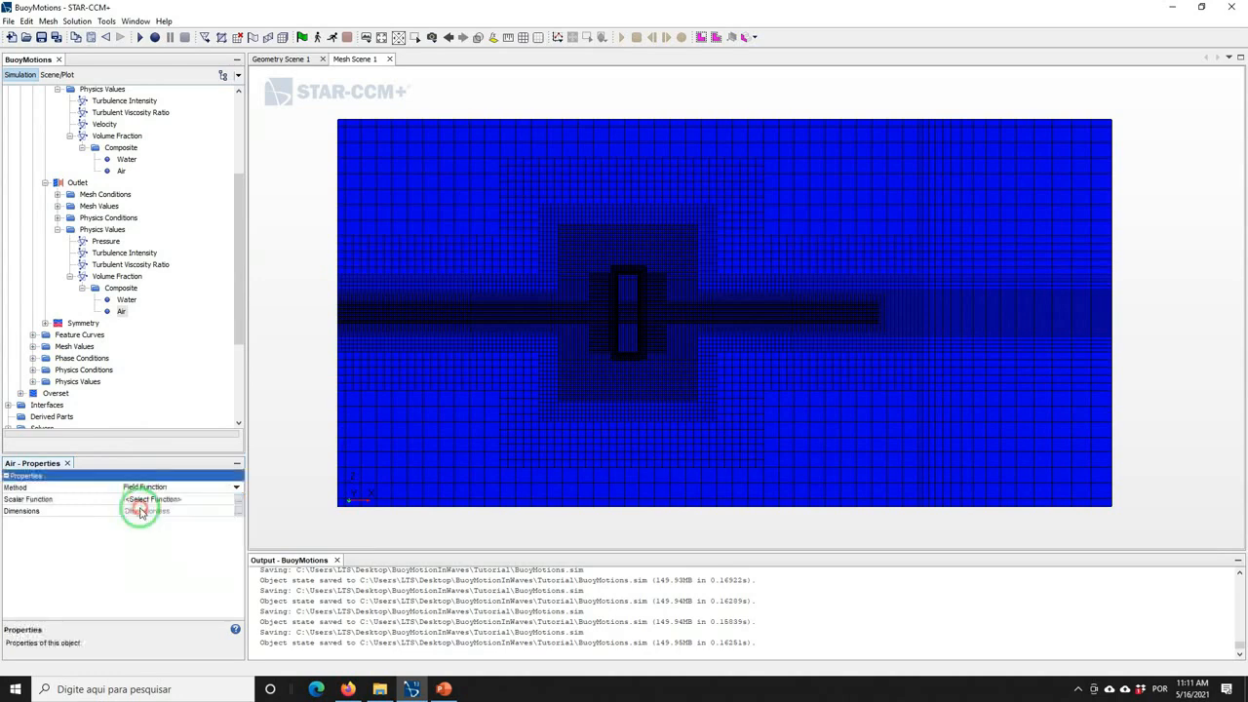
click(144, 500)
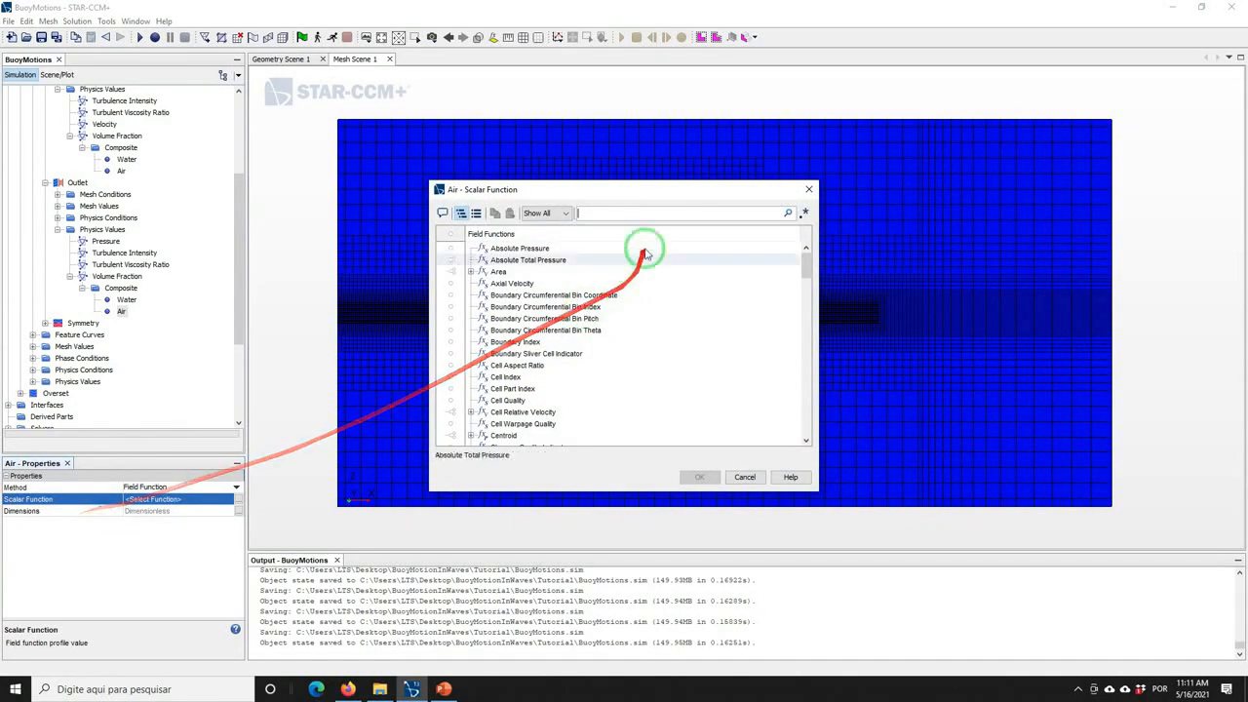
click(657, 215)
text(vol)
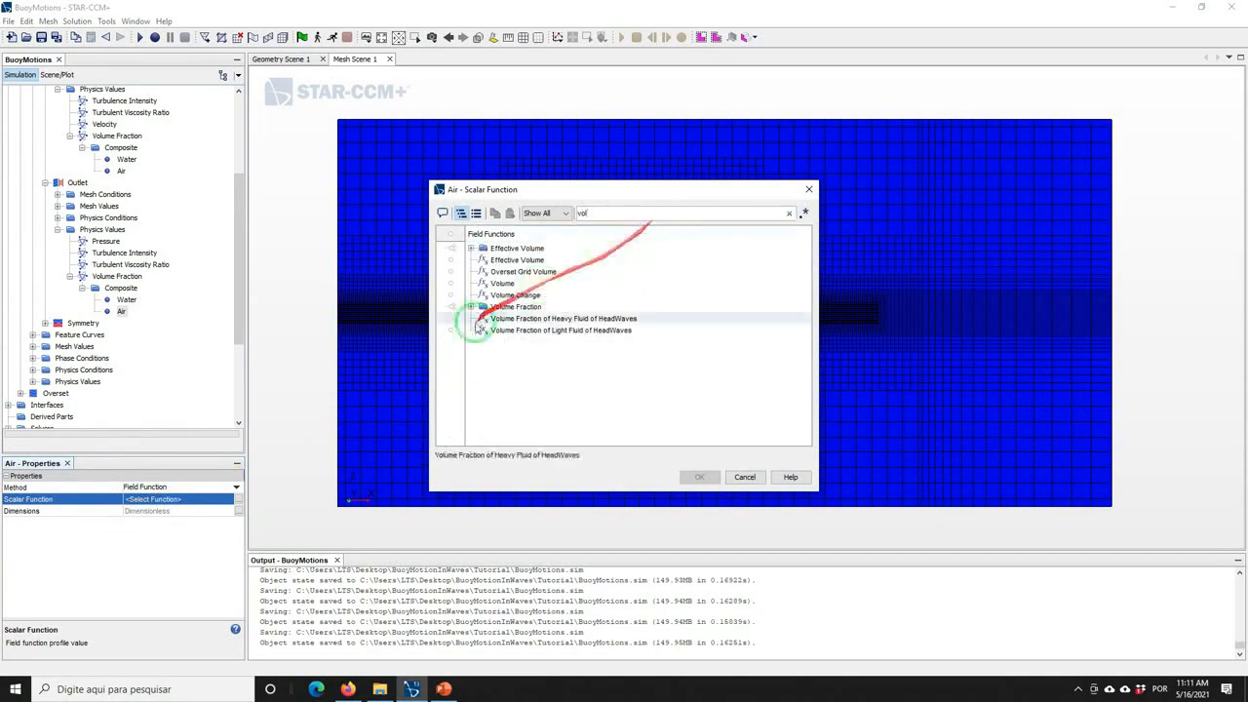
click(532, 330)
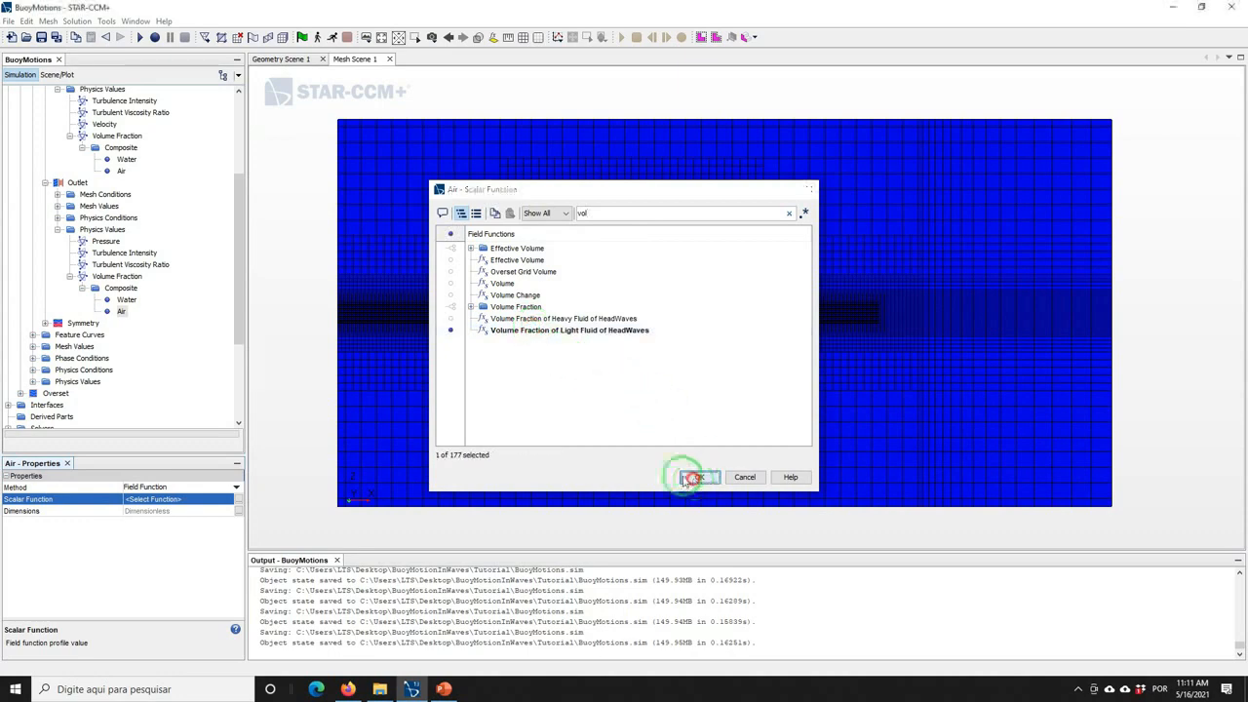
click(700, 476)
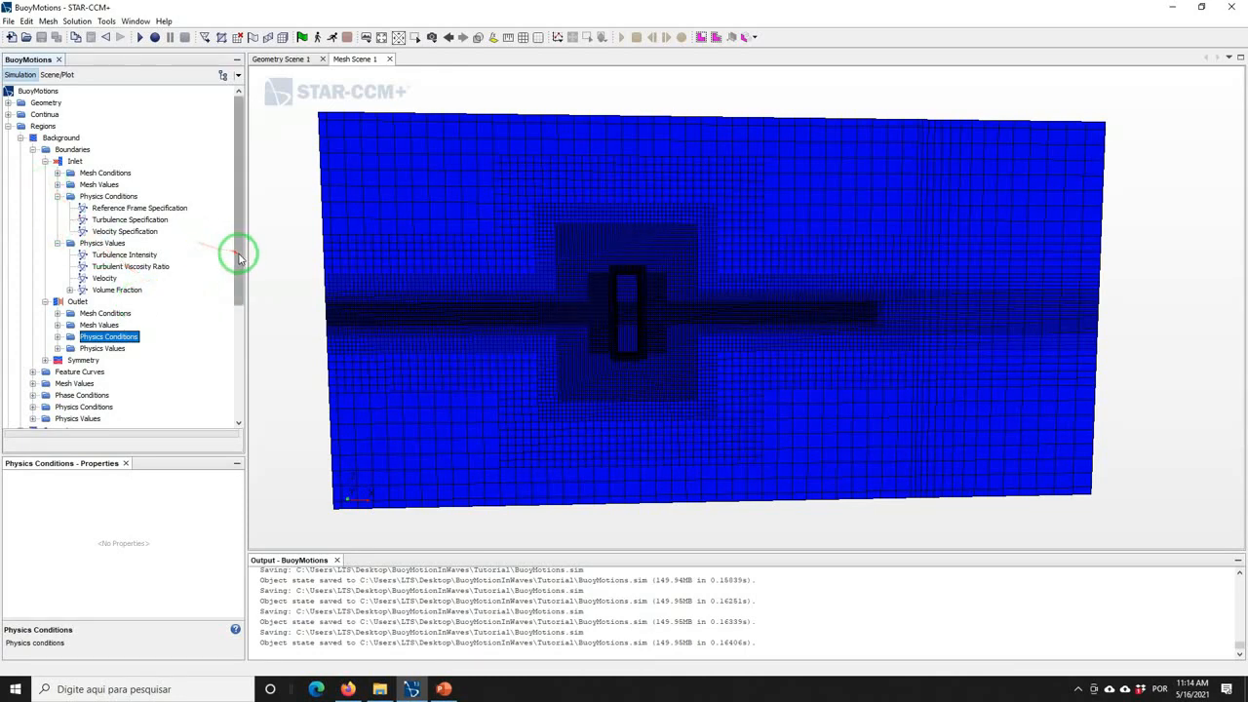
Set the VOF Wave Zone Option in the Background region's physics conditions to Damping
drag(237, 252, 239, 303)
click(32, 332)
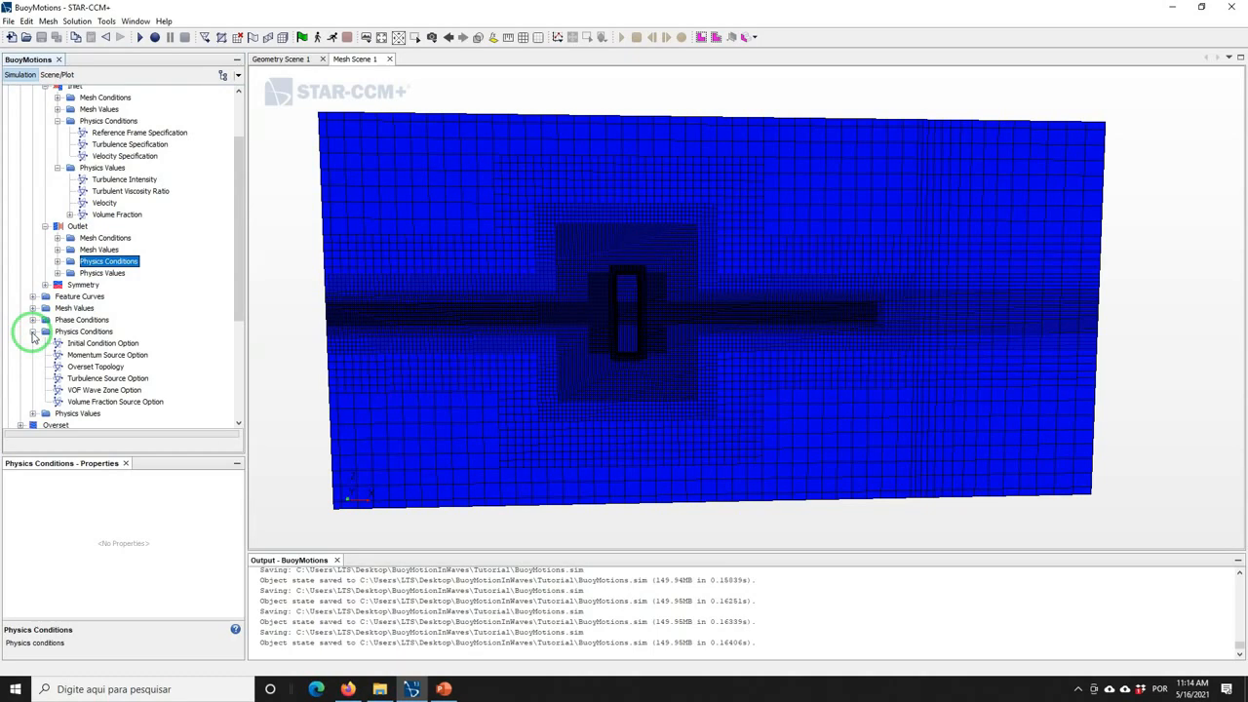
click(96, 390)
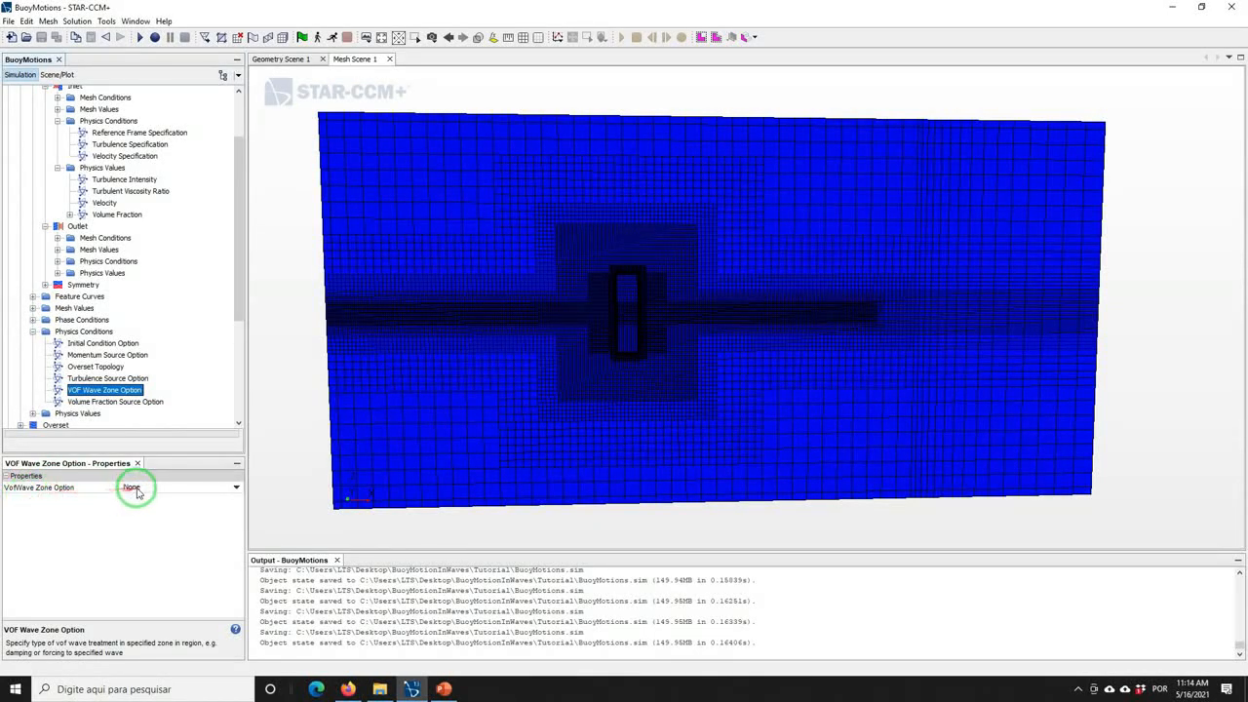
click(155, 488)
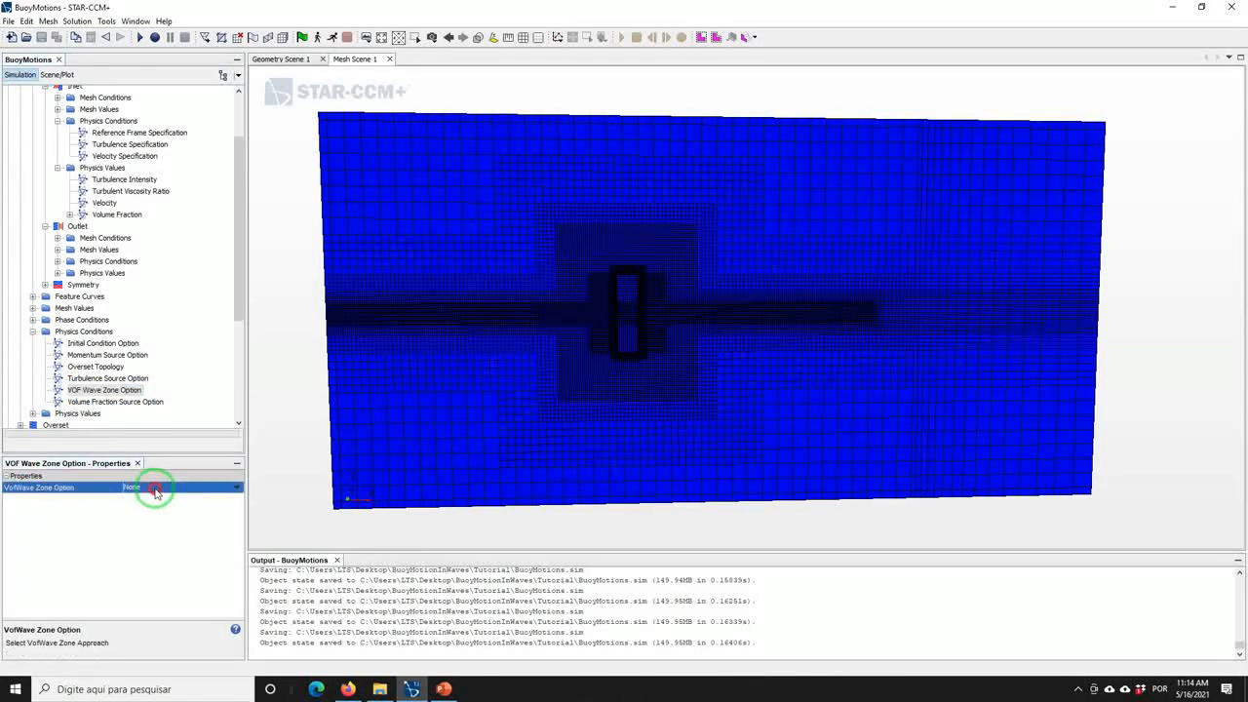
click(138, 510)
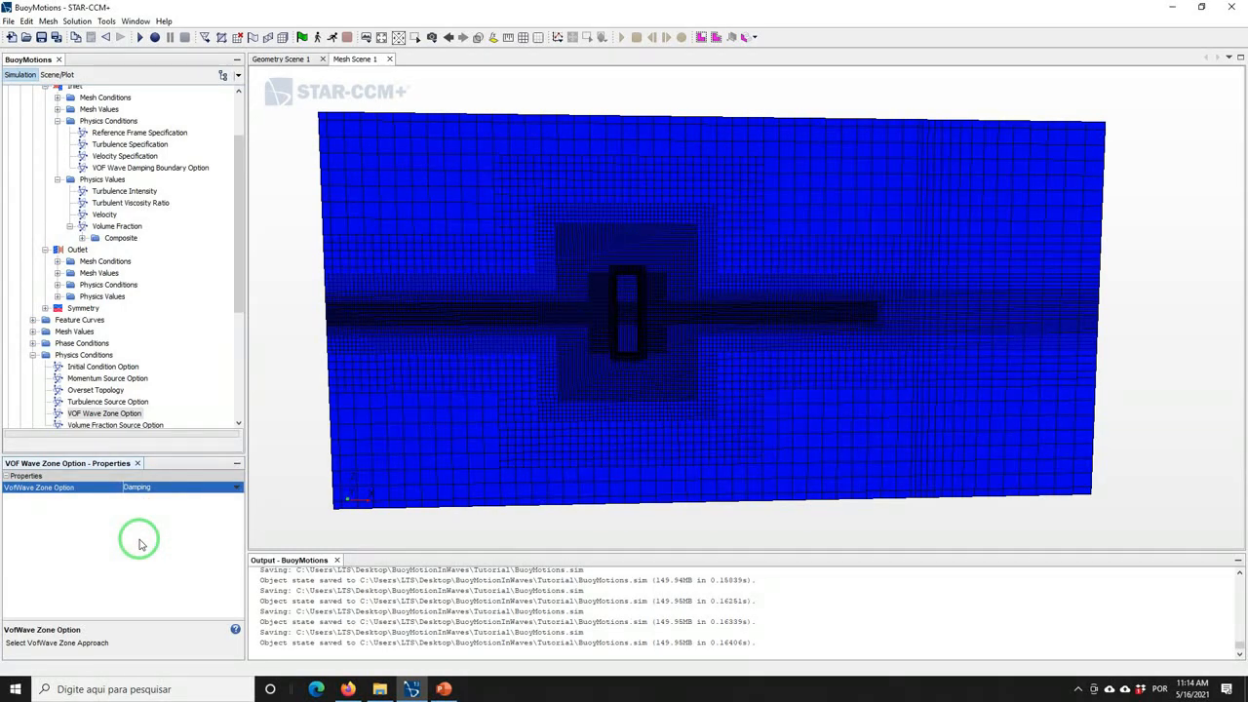
Set the VOF Wave Damping Length in the Background region's physics values to a constant 10 m
click(234, 320)
drag(234, 325, 55, 357)
click(33, 345)
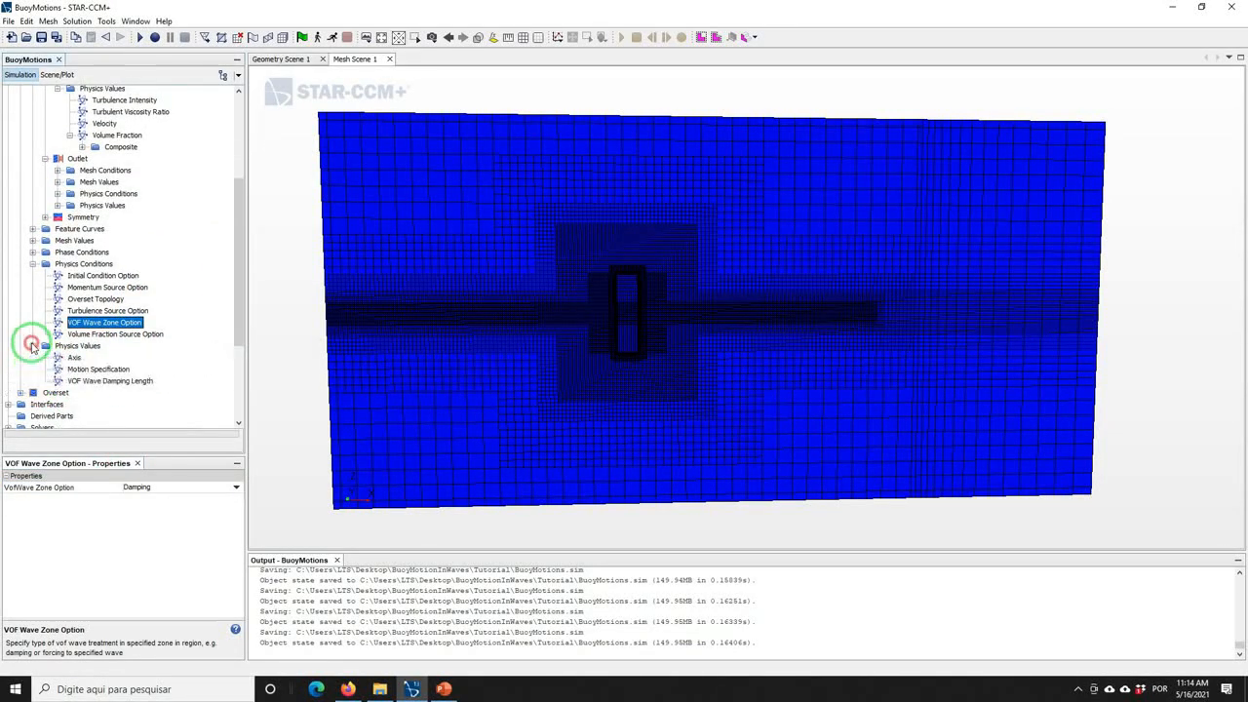
click(97, 382)
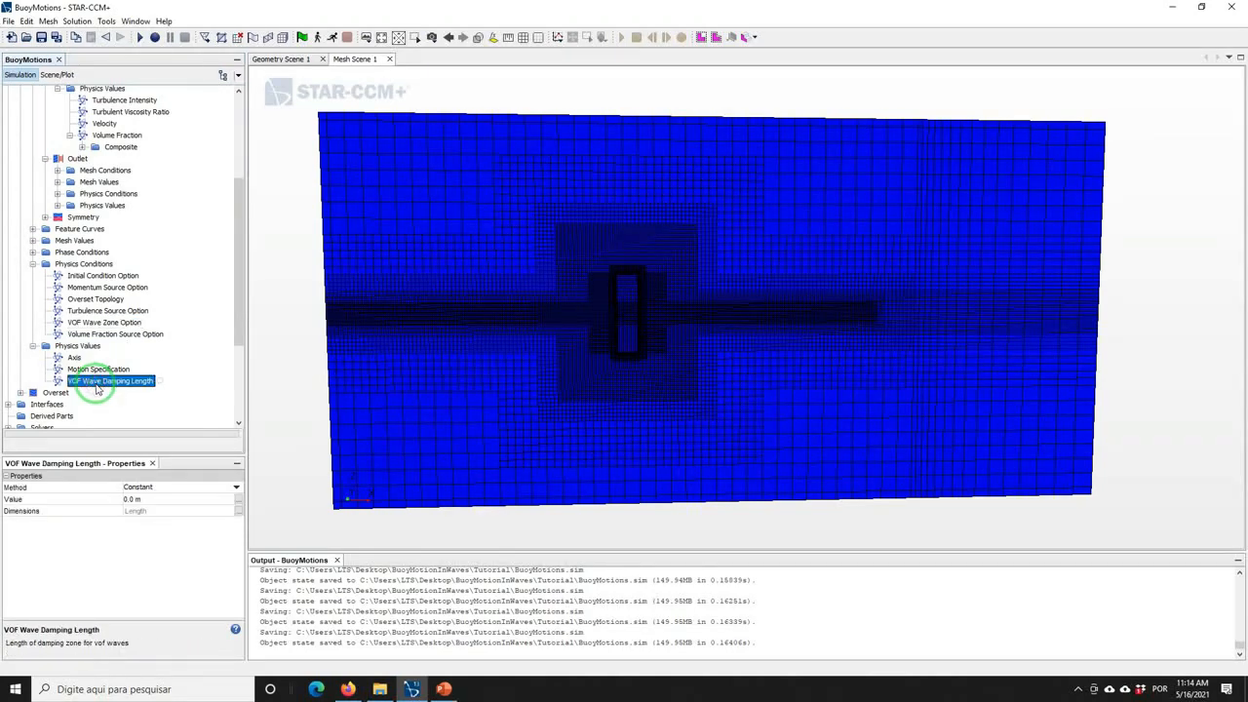
click(137, 498)
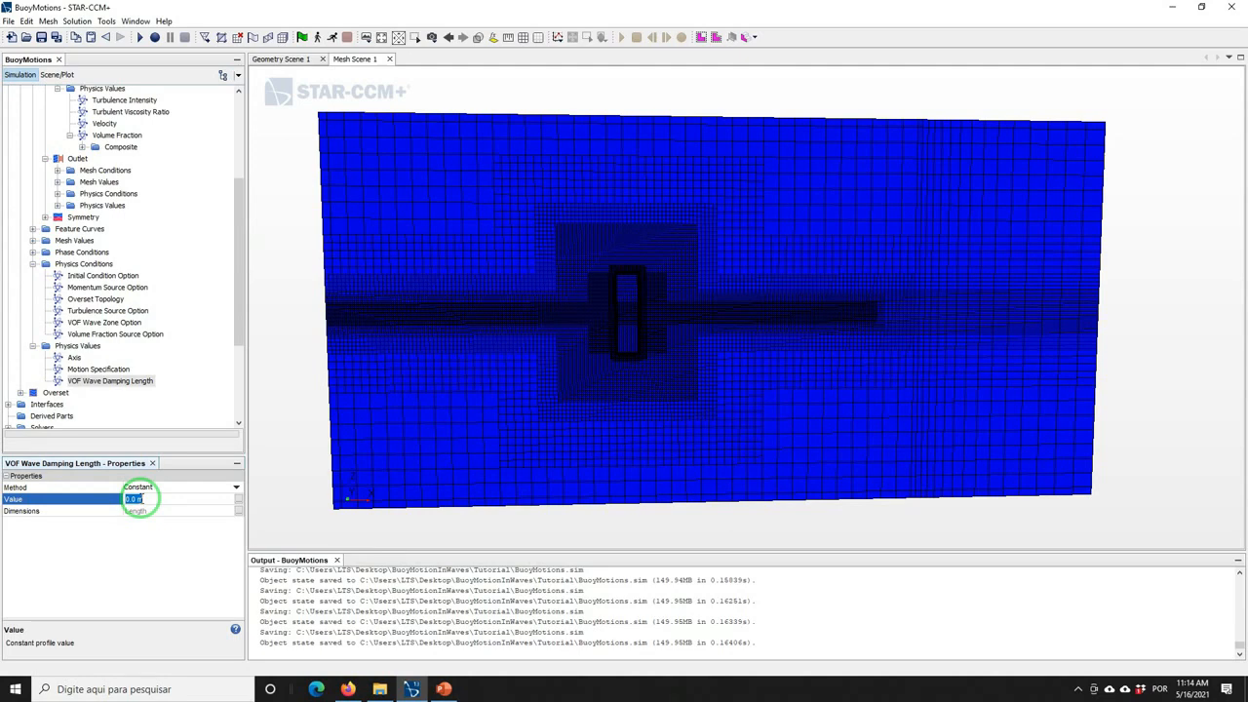
text(10)
key(Return)
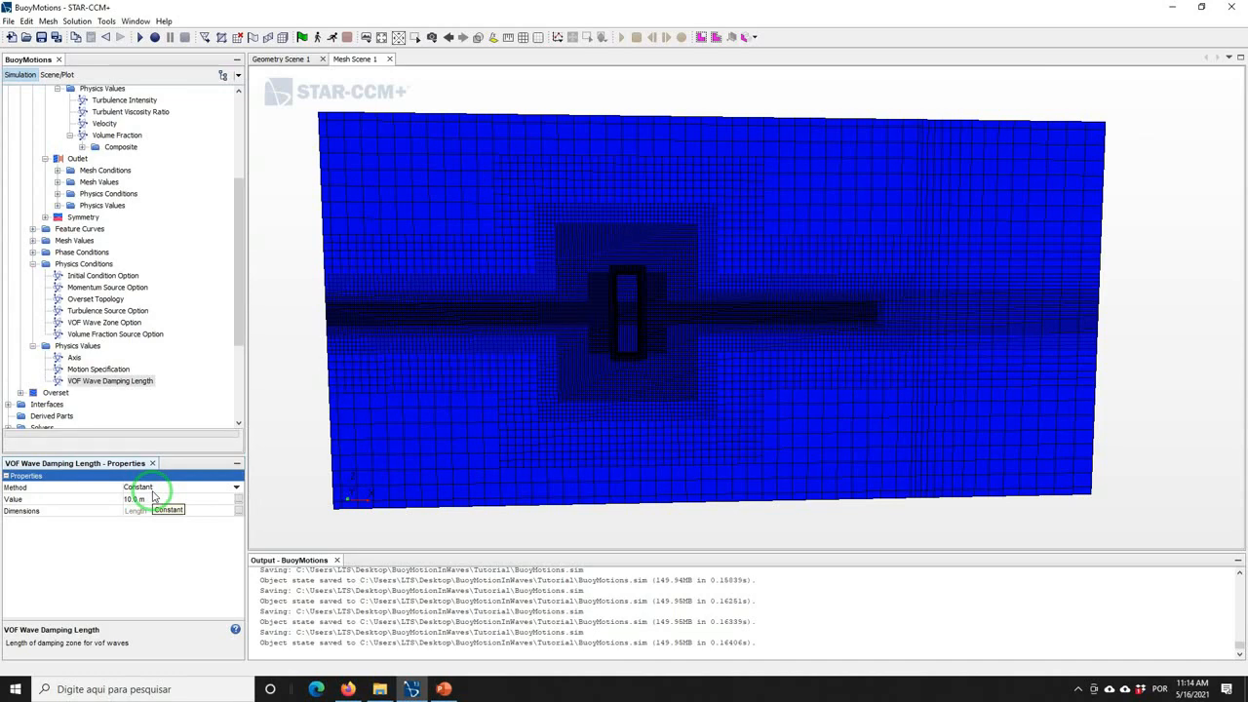
Set the VOF Wave Damping Boundary Option in the Background outlet's physics conditions to Yes
scroll(231, 292, up, 3)
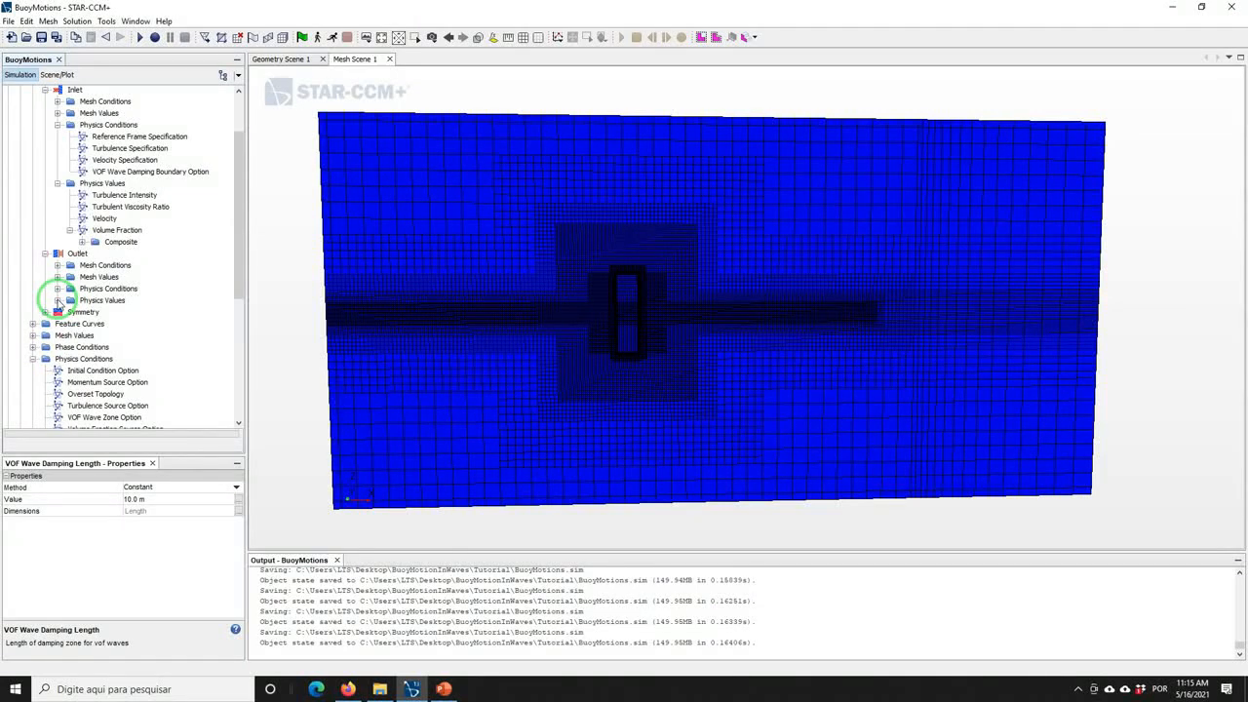
click(57, 290)
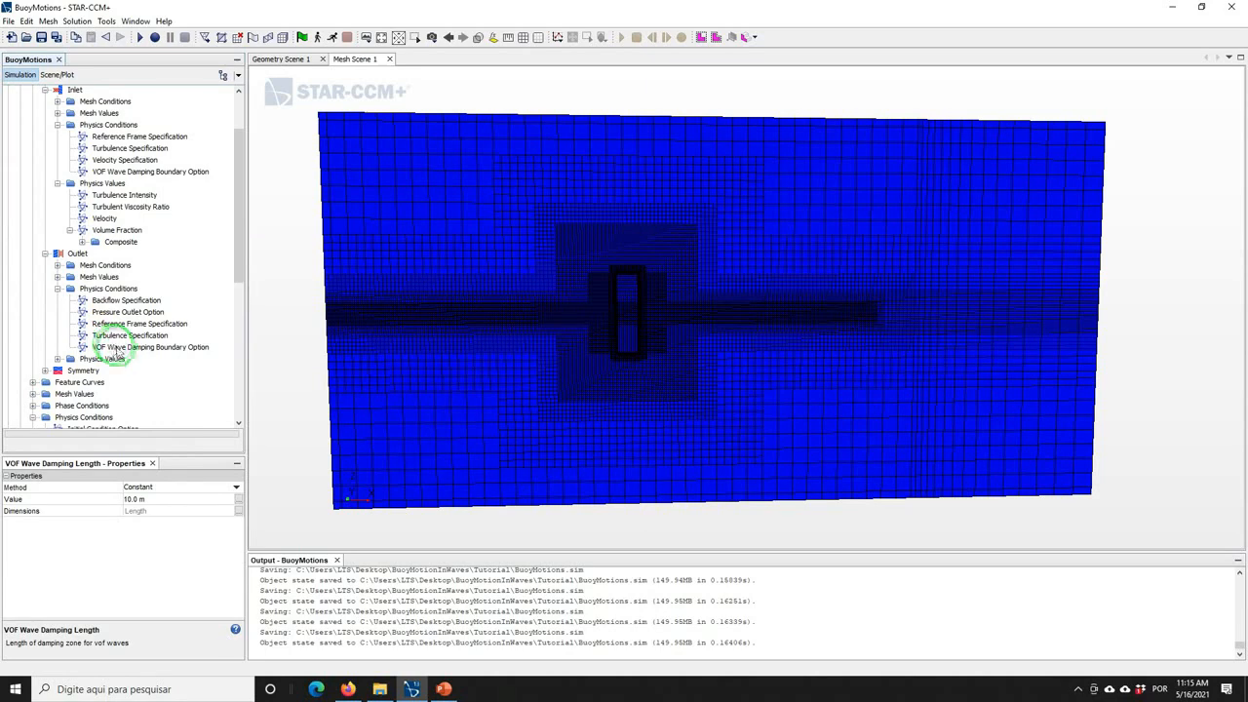
click(115, 348)
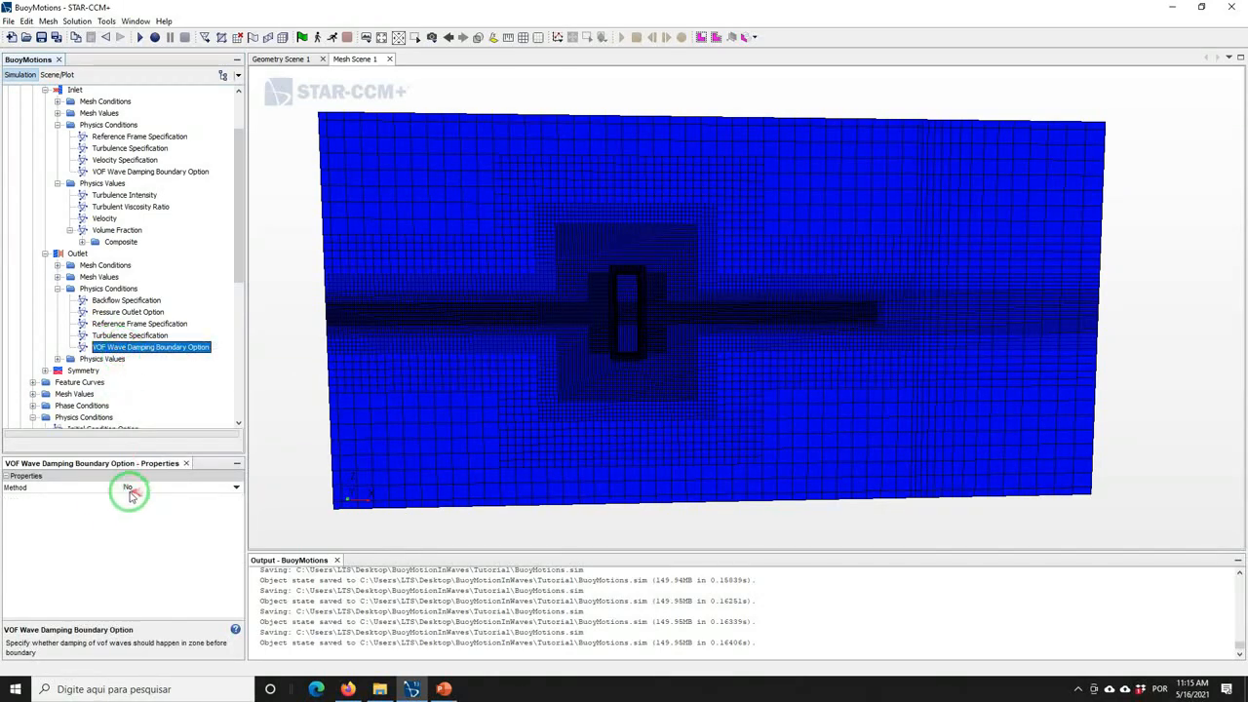
click(134, 486)
click(129, 510)
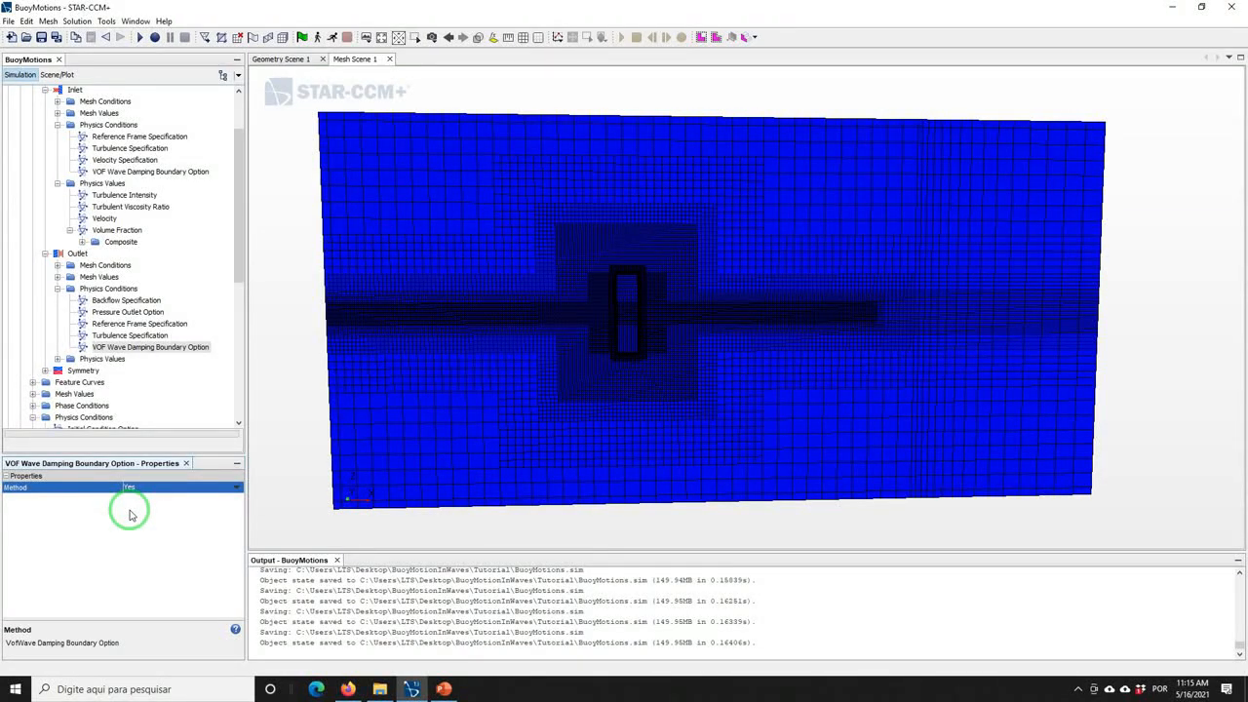
click(157, 348)
Create a new DFBI Rotation and Translation motion under the simulation's motions
drag(237, 234, 210, 384)
click(8, 424)
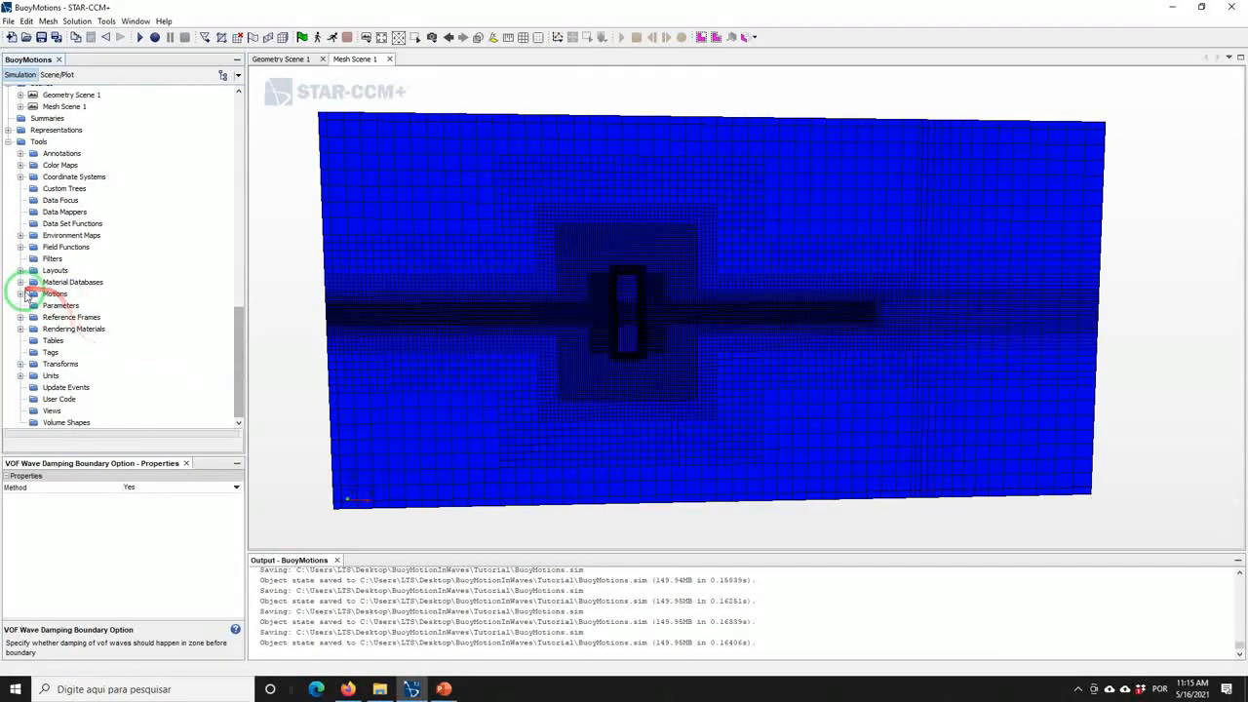
click(20, 293)
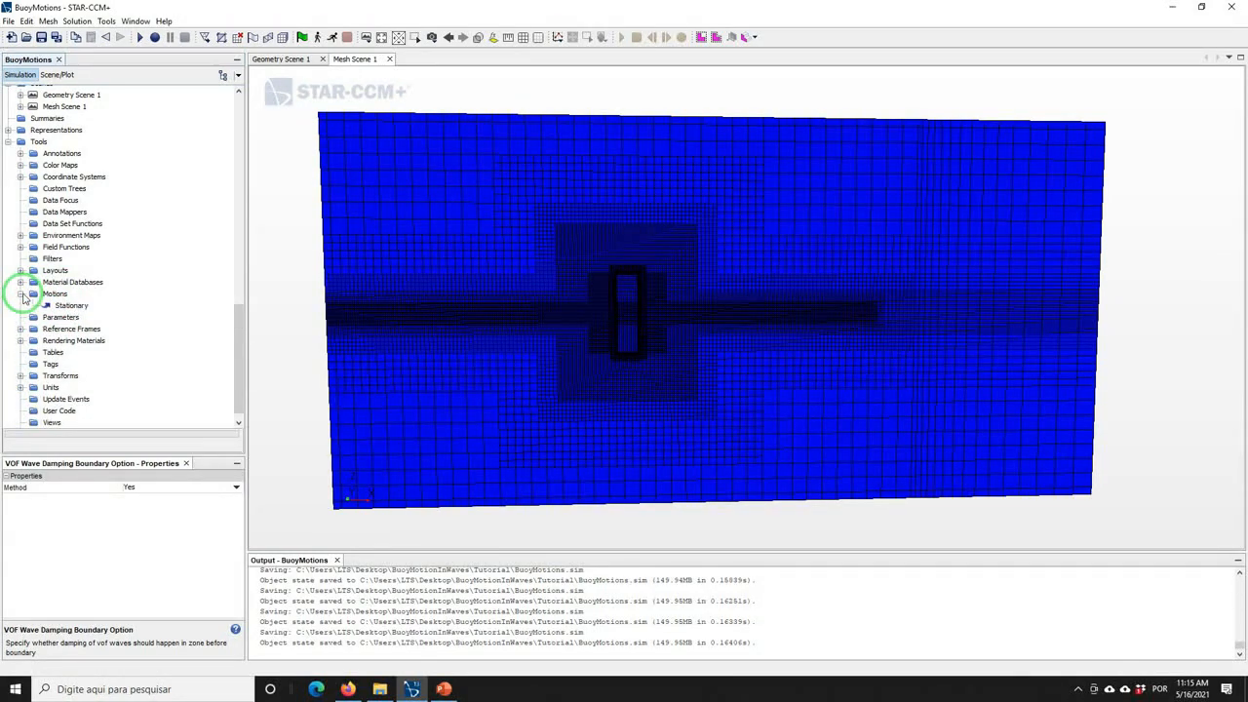
right_click(51, 294)
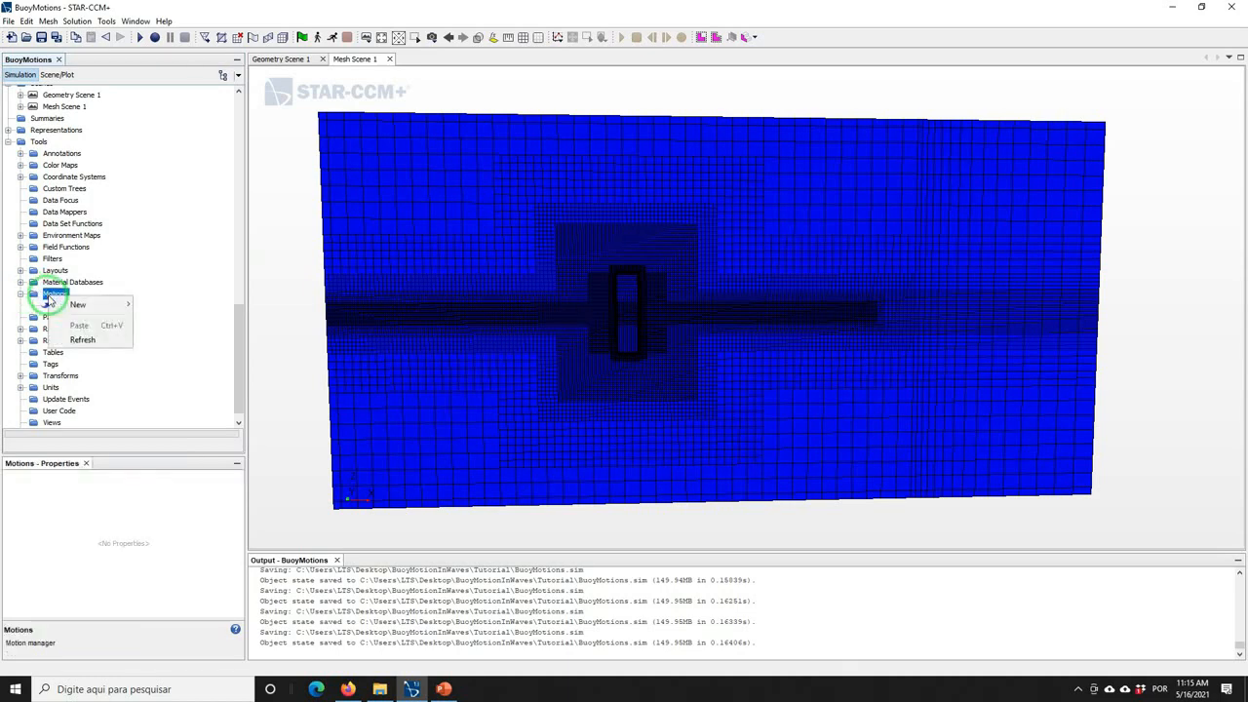
click(78, 305)
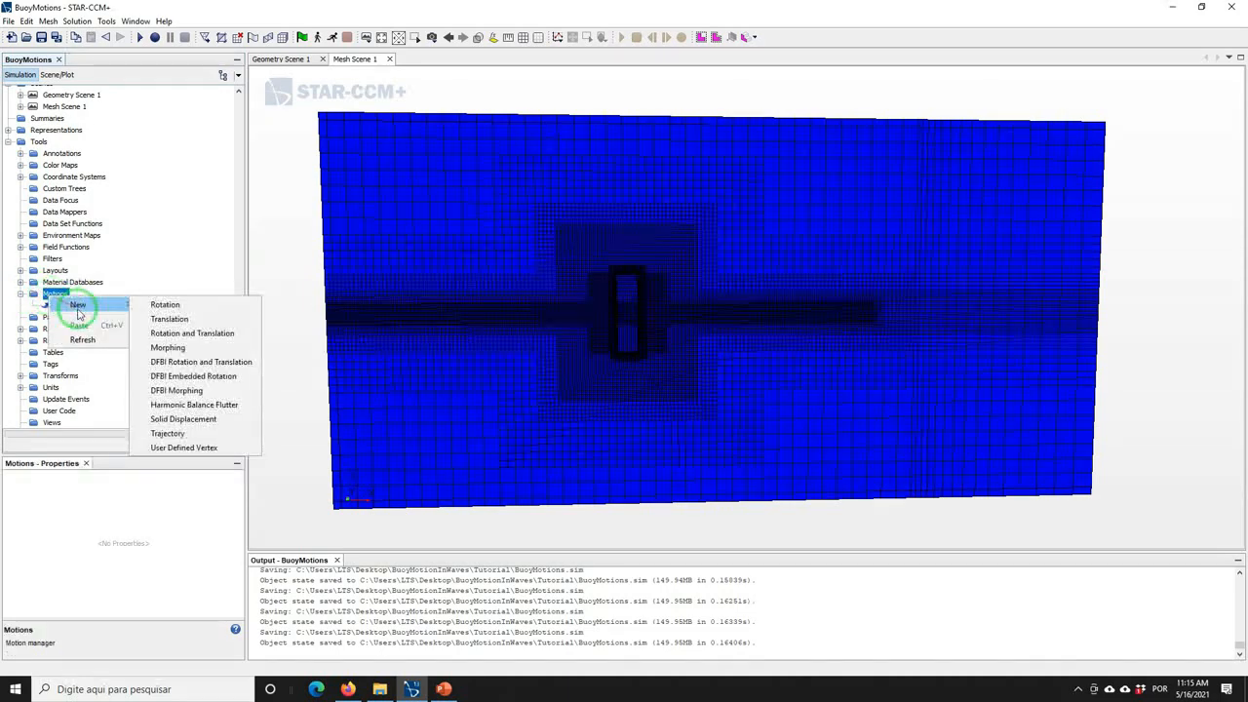
click(183, 362)
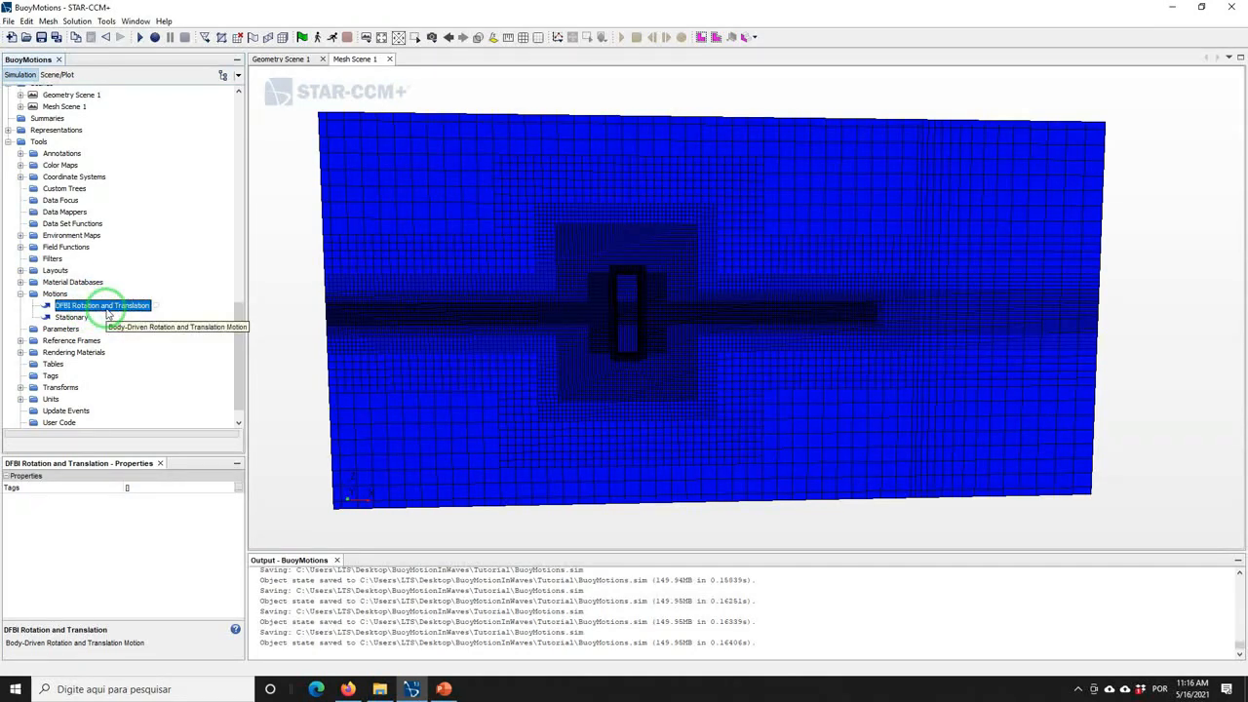
Set the motion in the Overset region's Motion Specification to DFBI Rotation and Translation
drag(234, 325, 240, 236)
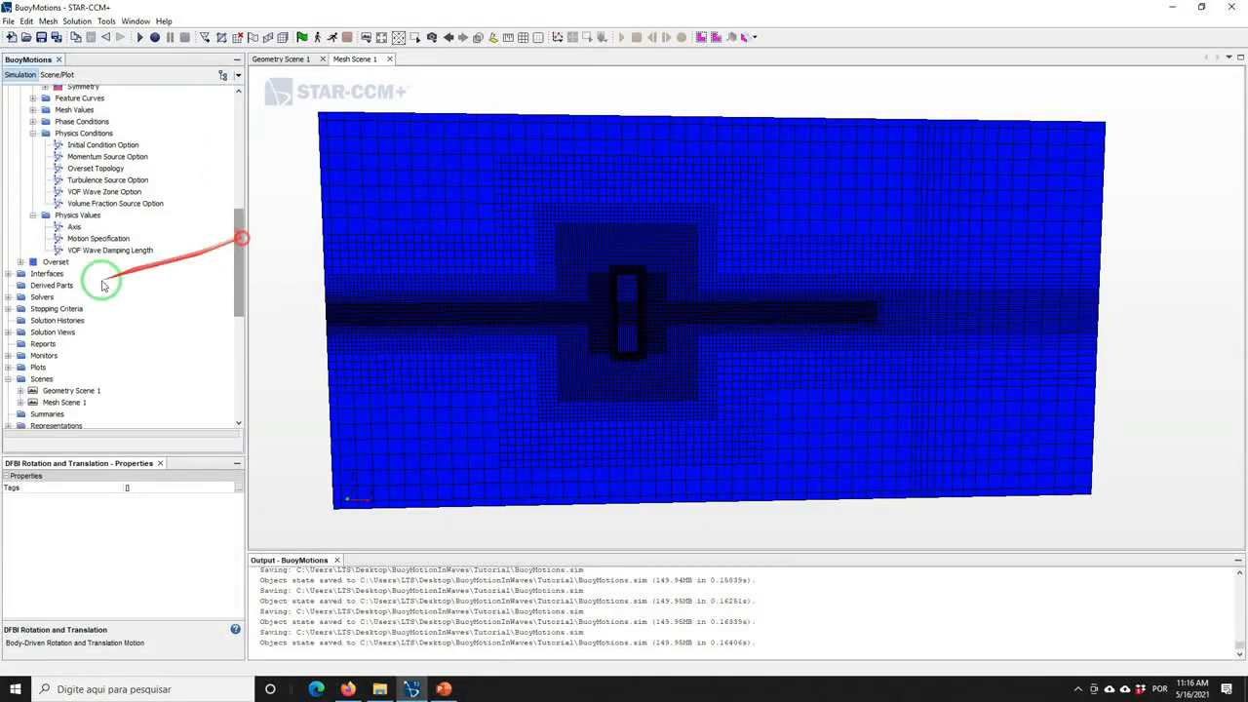
click(20, 262)
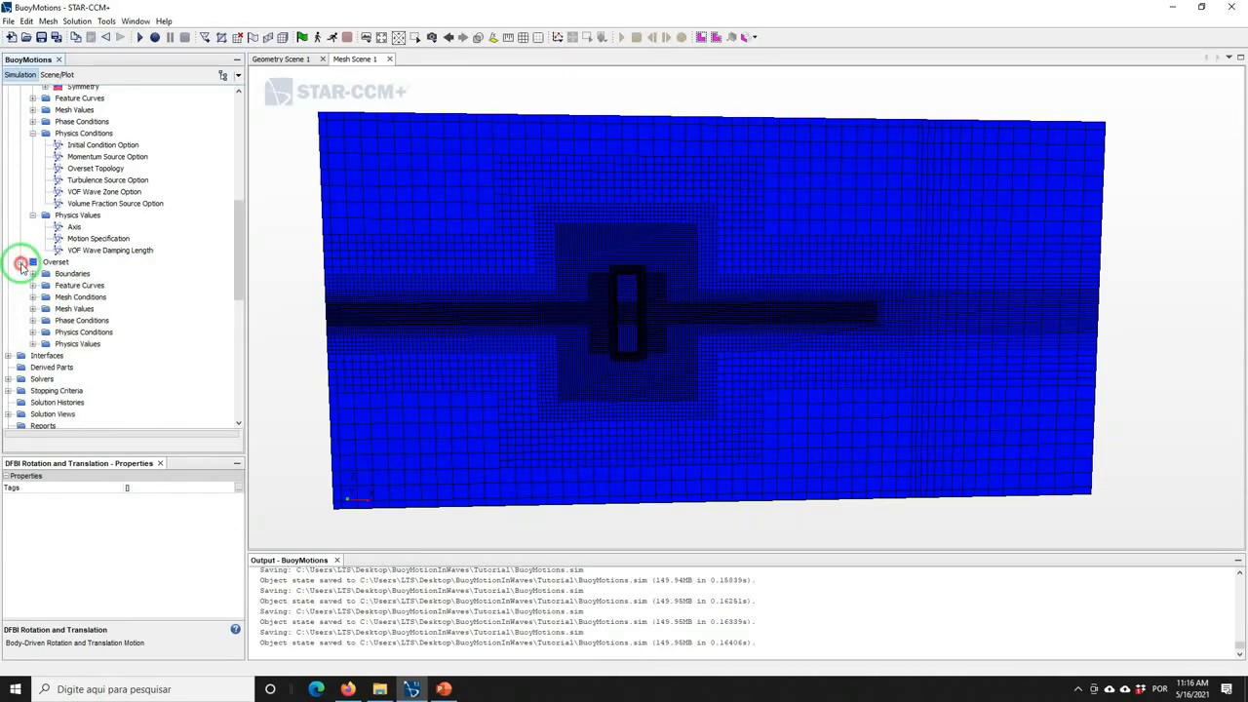
click(32, 344)
click(70, 368)
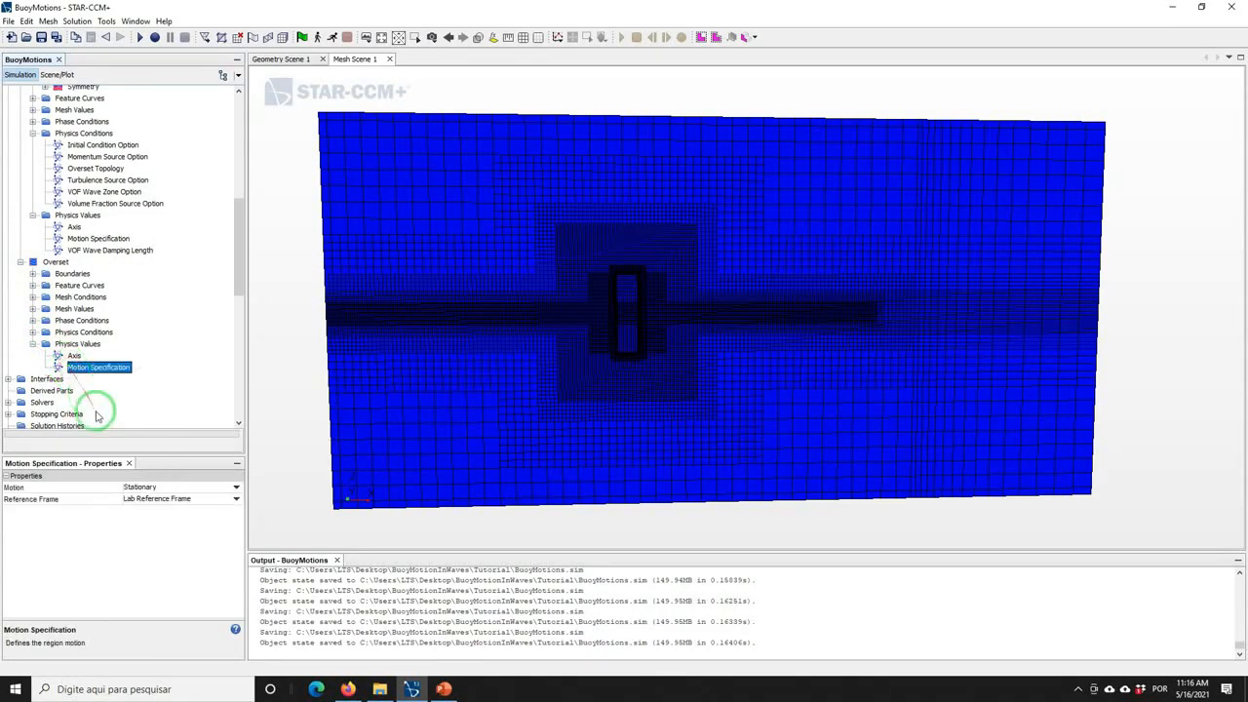
click(142, 489)
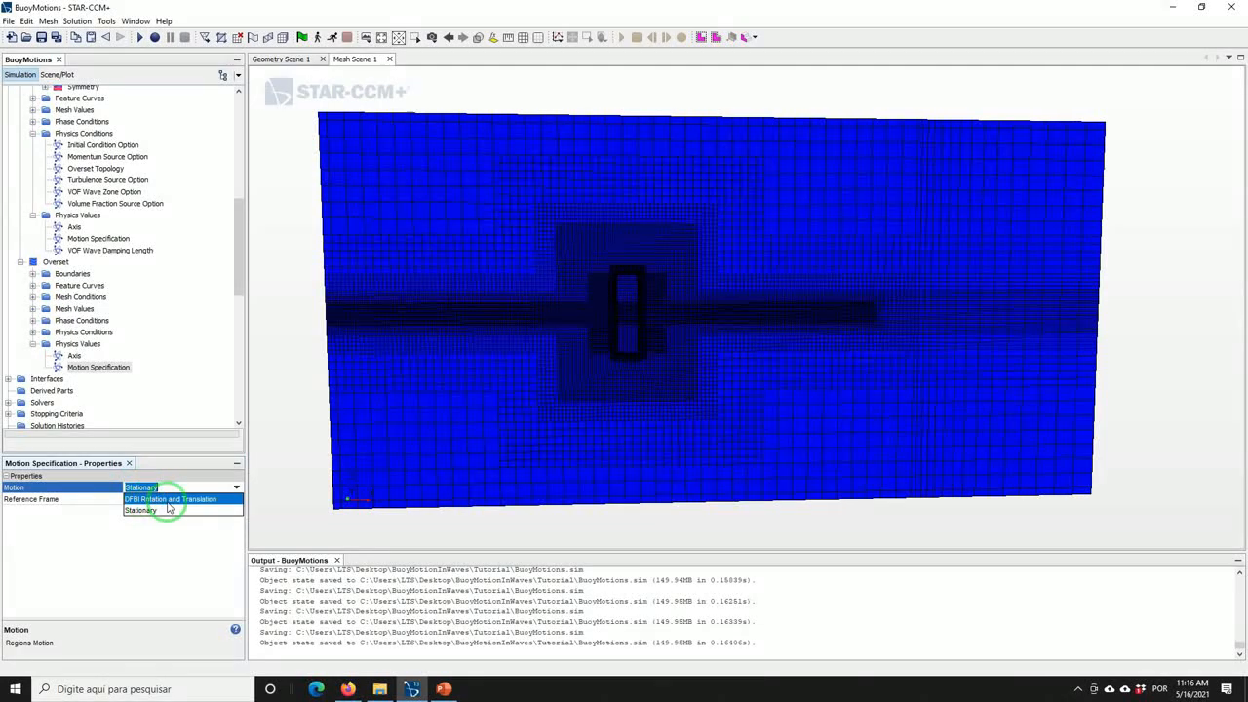
click(168, 501)
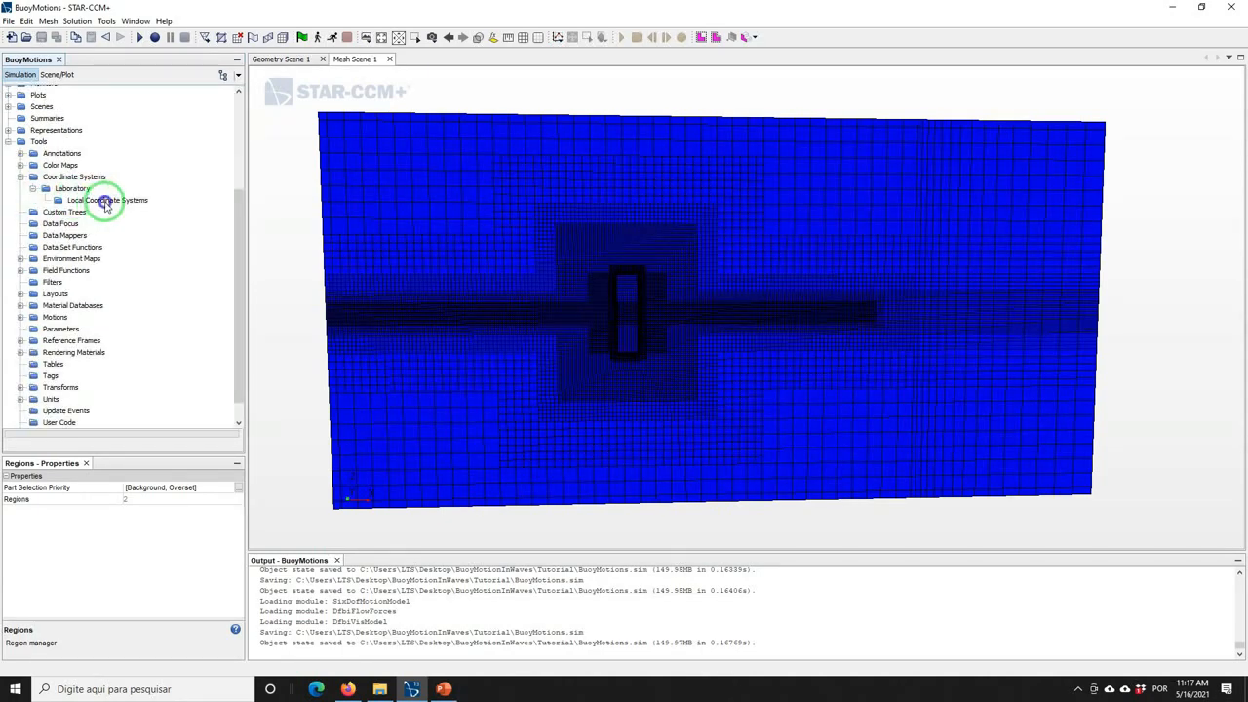
Create a local Cartesian coordinate system under Laboratory with its origin at X = 5.0 m
right_click(109, 200)
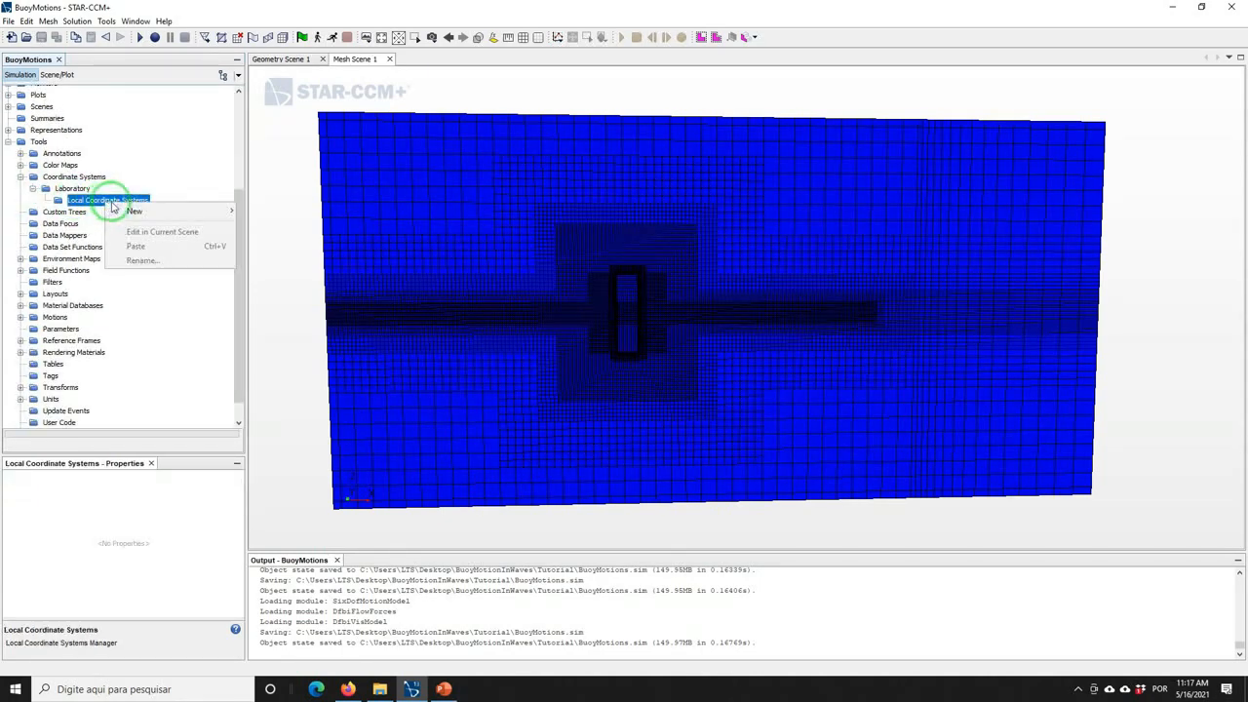
mouse_move(136, 211)
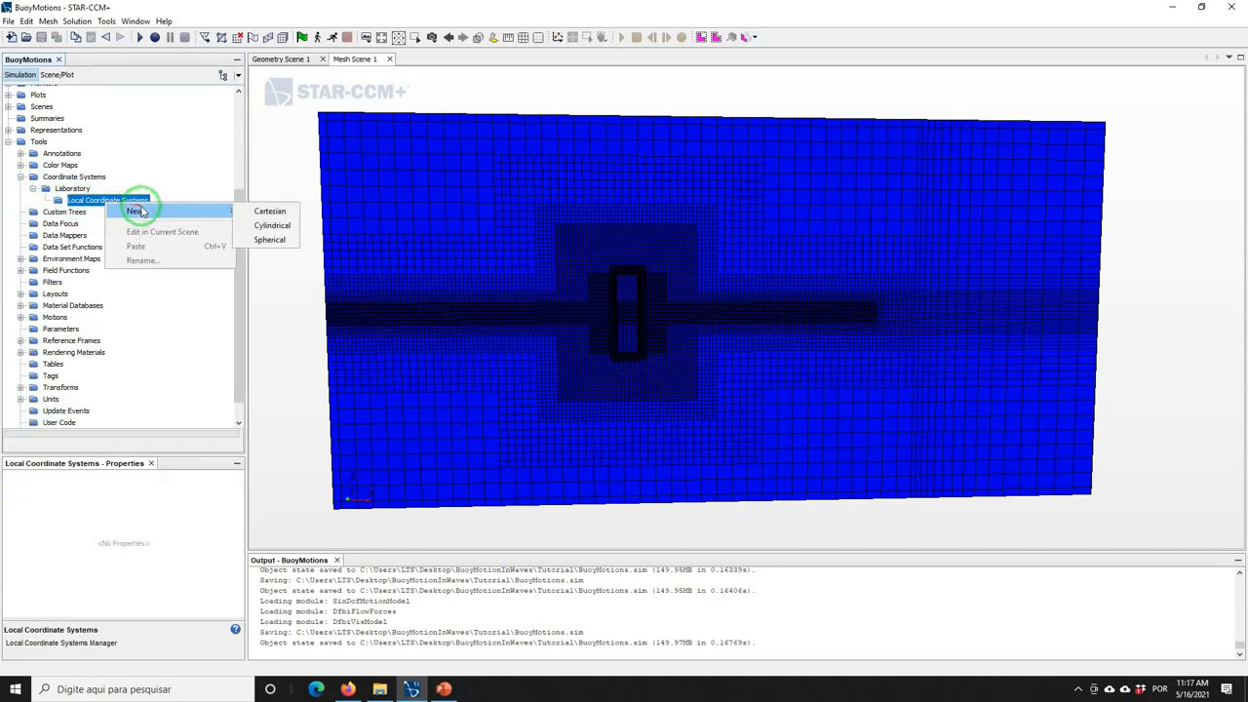
click(261, 212)
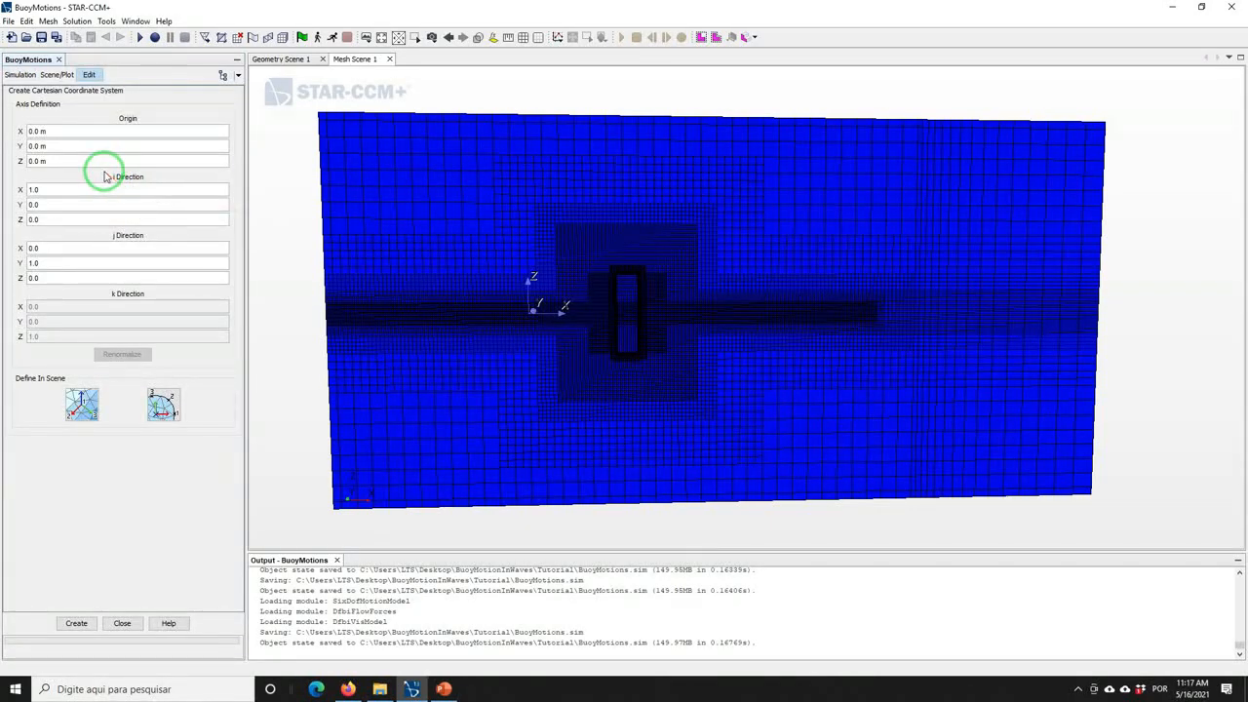
click(89, 131)
text(5.0 m)
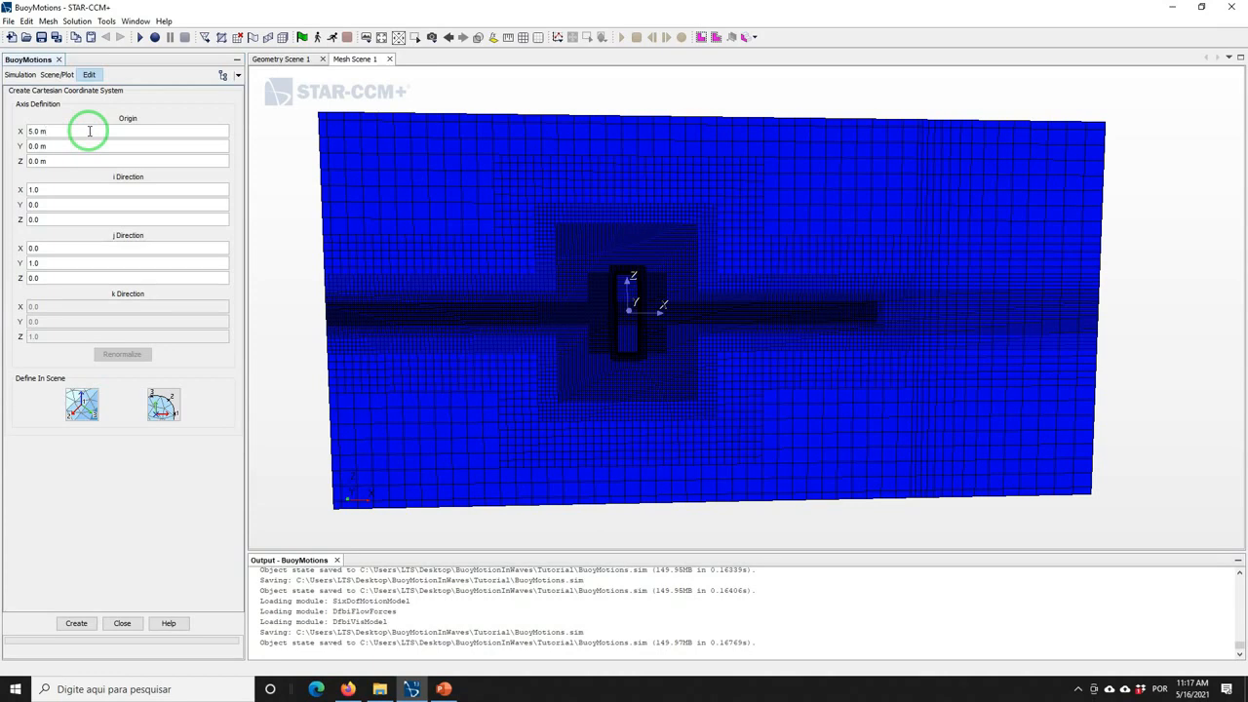
click(73, 623)
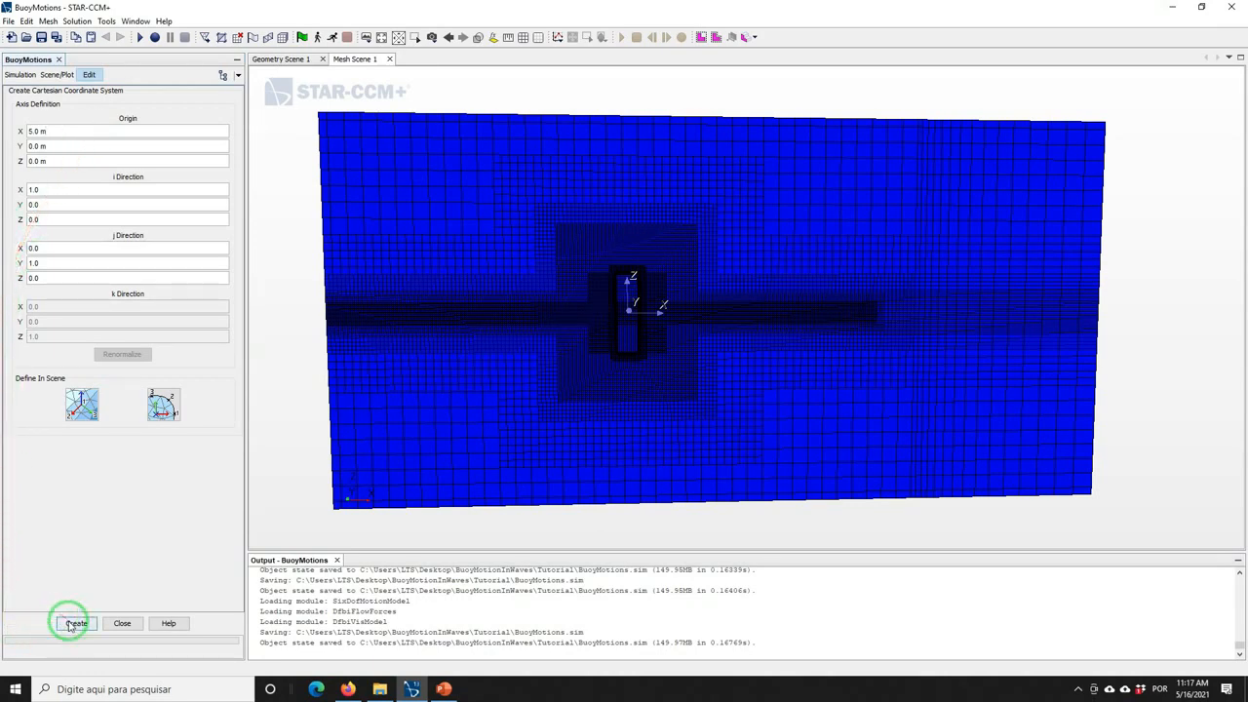
click(70, 624)
click(122, 624)
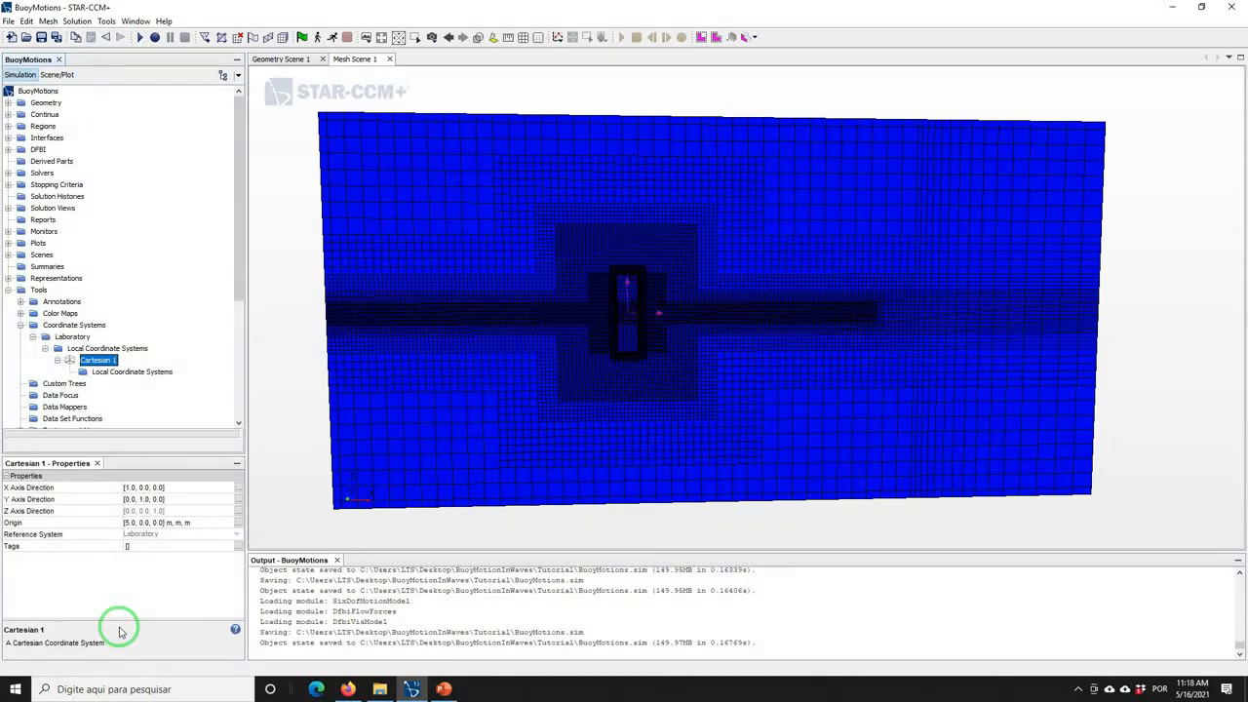
Rename the new Cartesian coordinate system as BuoyCoordinateSystem
right_click(107, 361)
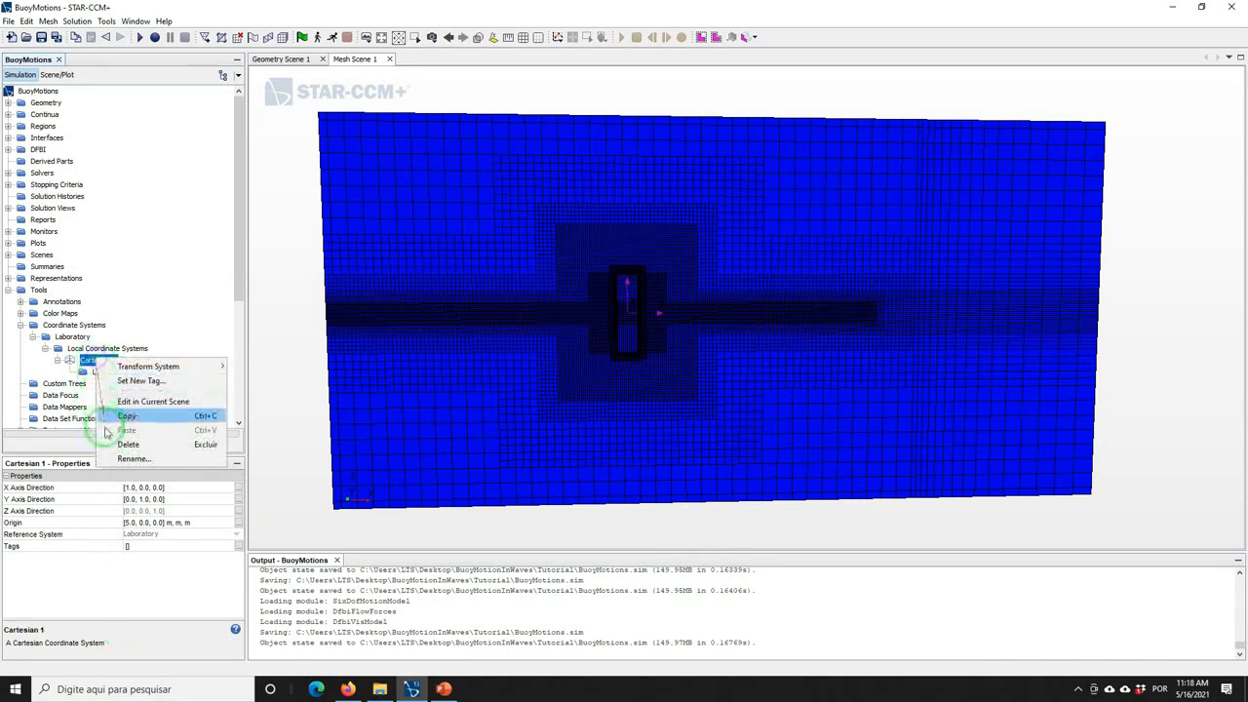
click(122, 458)
text(BuoyCO)
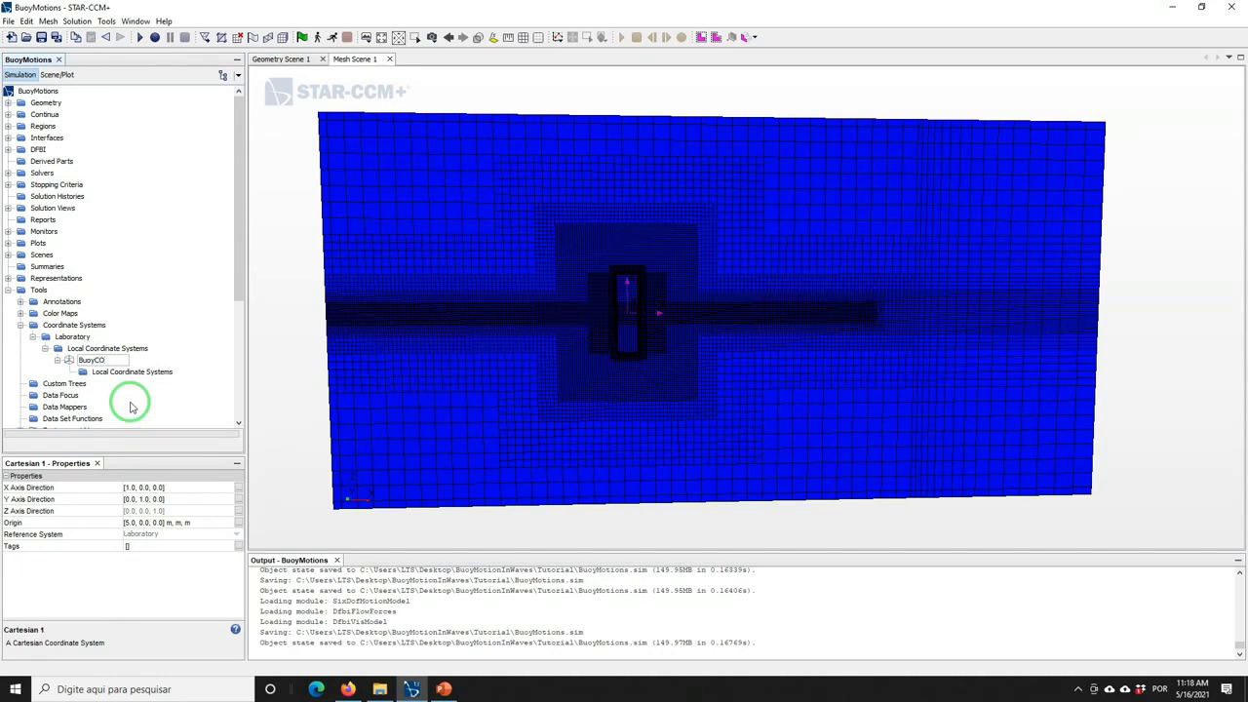
text(O)
key(BackSpace)
text(oo)
text(rdinateSystem)
key(Return)
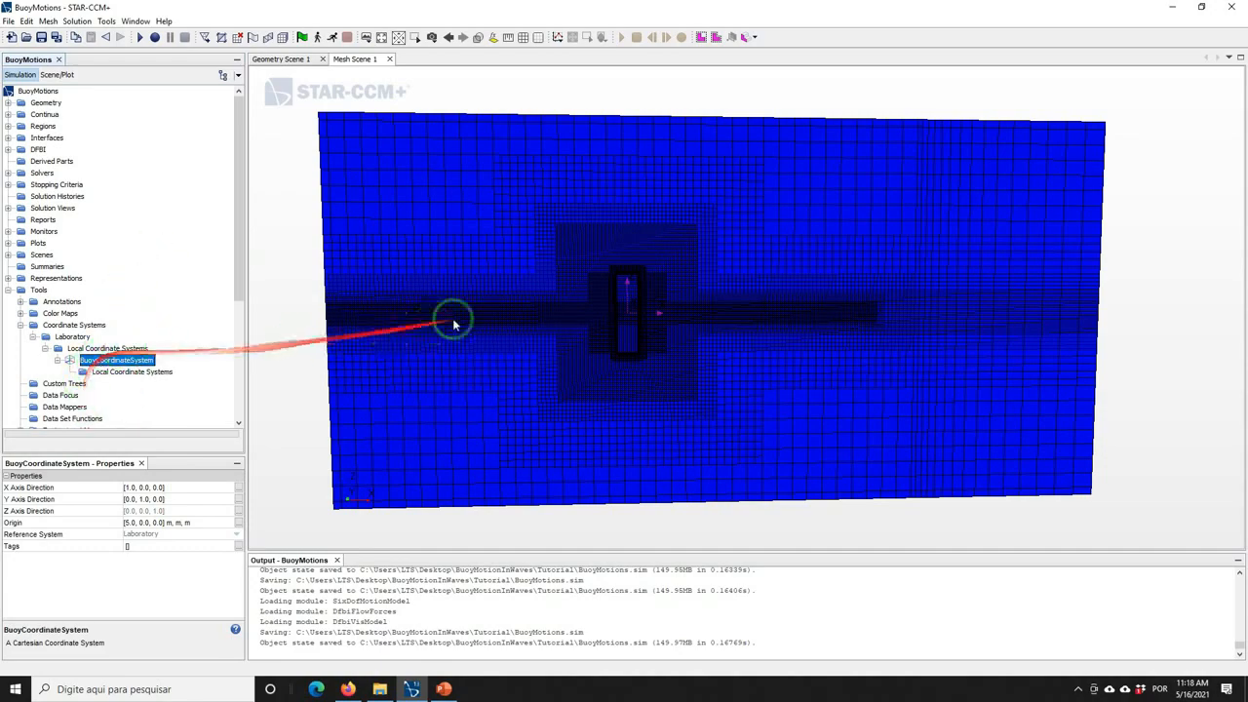
drag(624, 342, 572, 356)
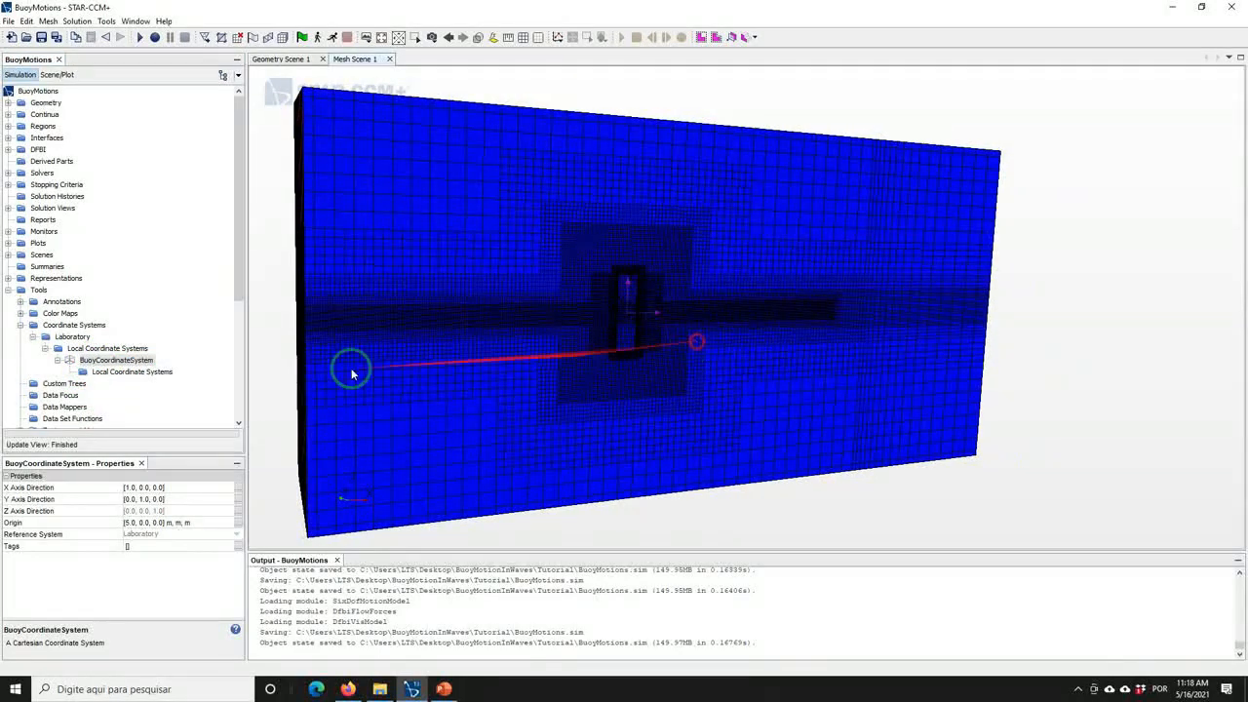
click(109, 349)
click(115, 360)
mouse_move(639, 331)
mouse_down()
mouse_move(585, 380)
mouse_move(573, 344)
mouse_up()
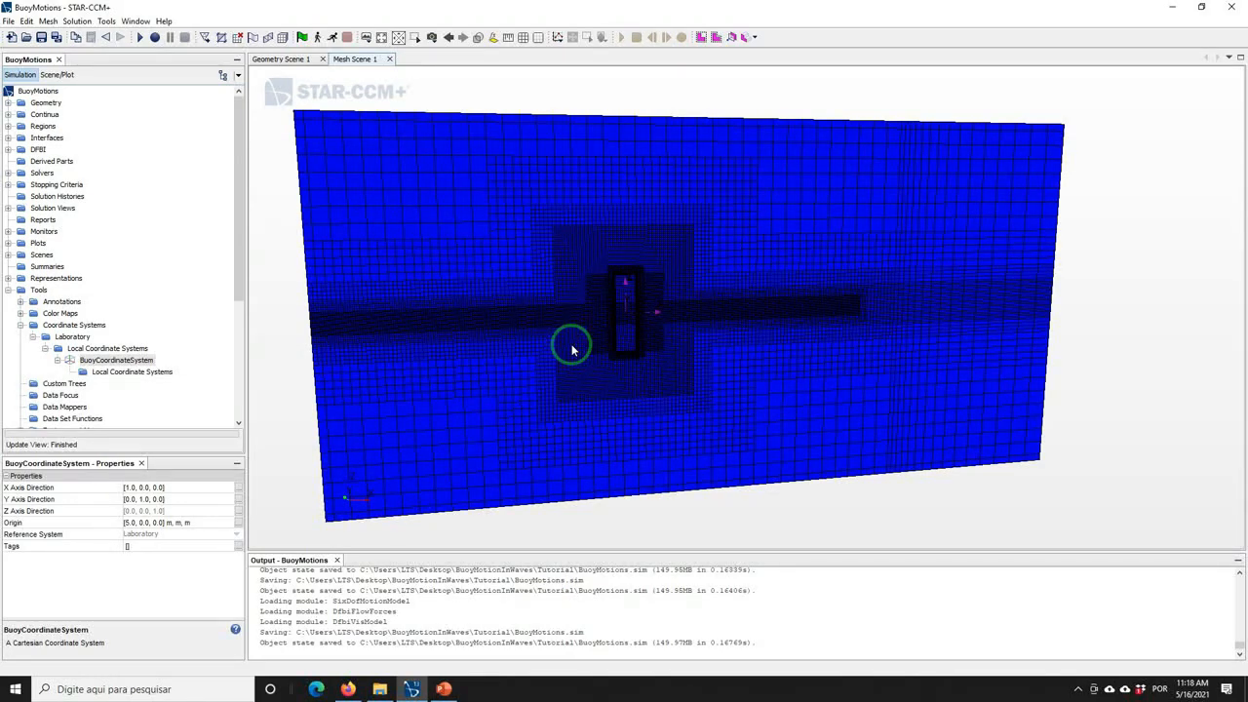
Create a new 3D Continuum Body among the DFBI 6-DOF bodies
click(9, 149)
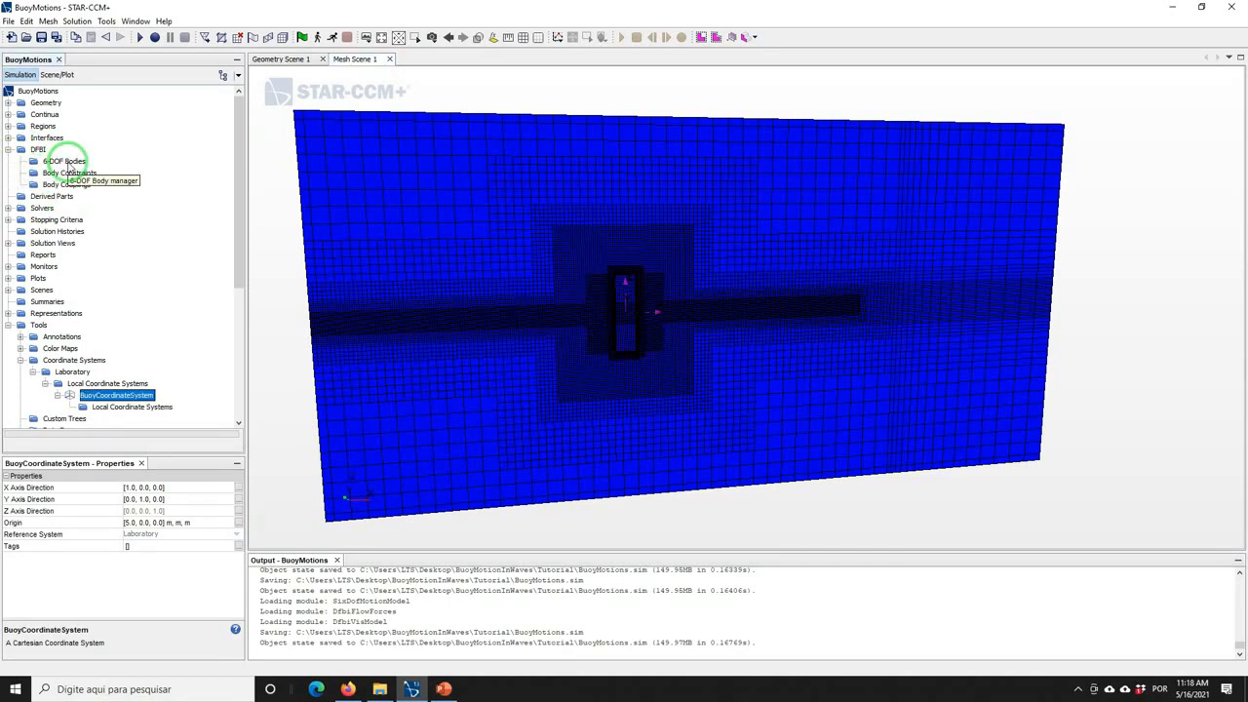
right_click(68, 163)
mouse_move(95, 173)
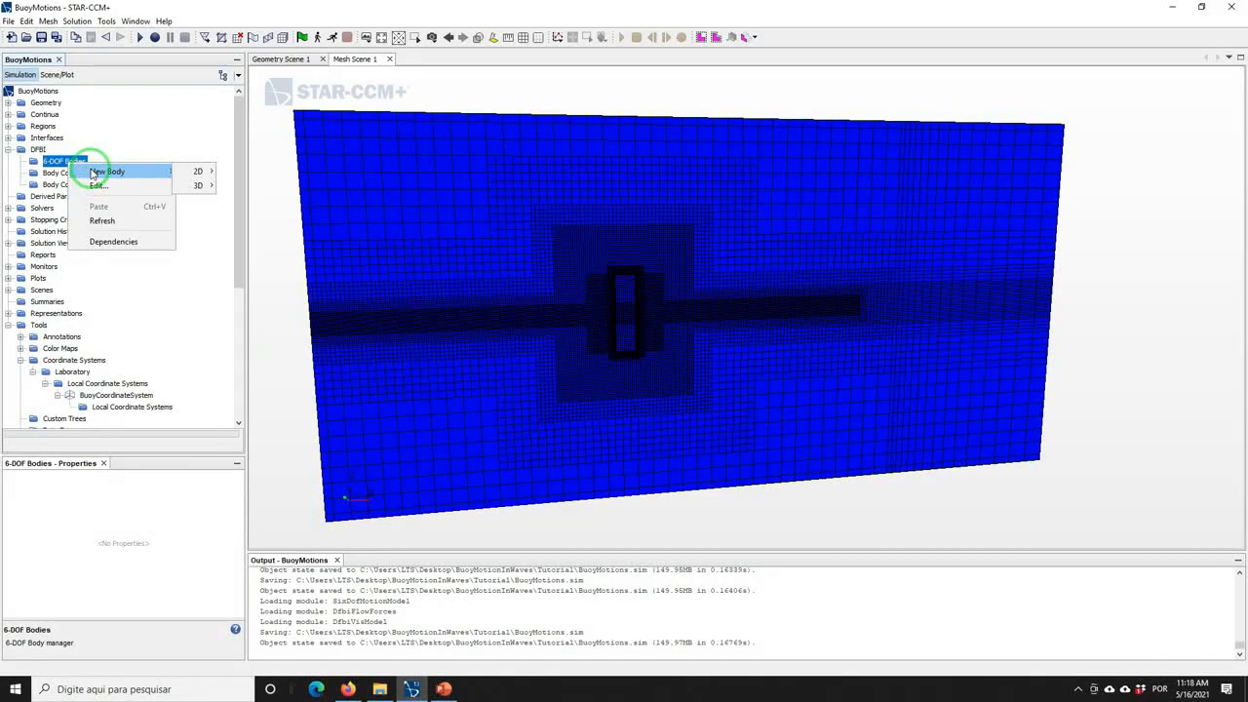
mouse_move(193, 187)
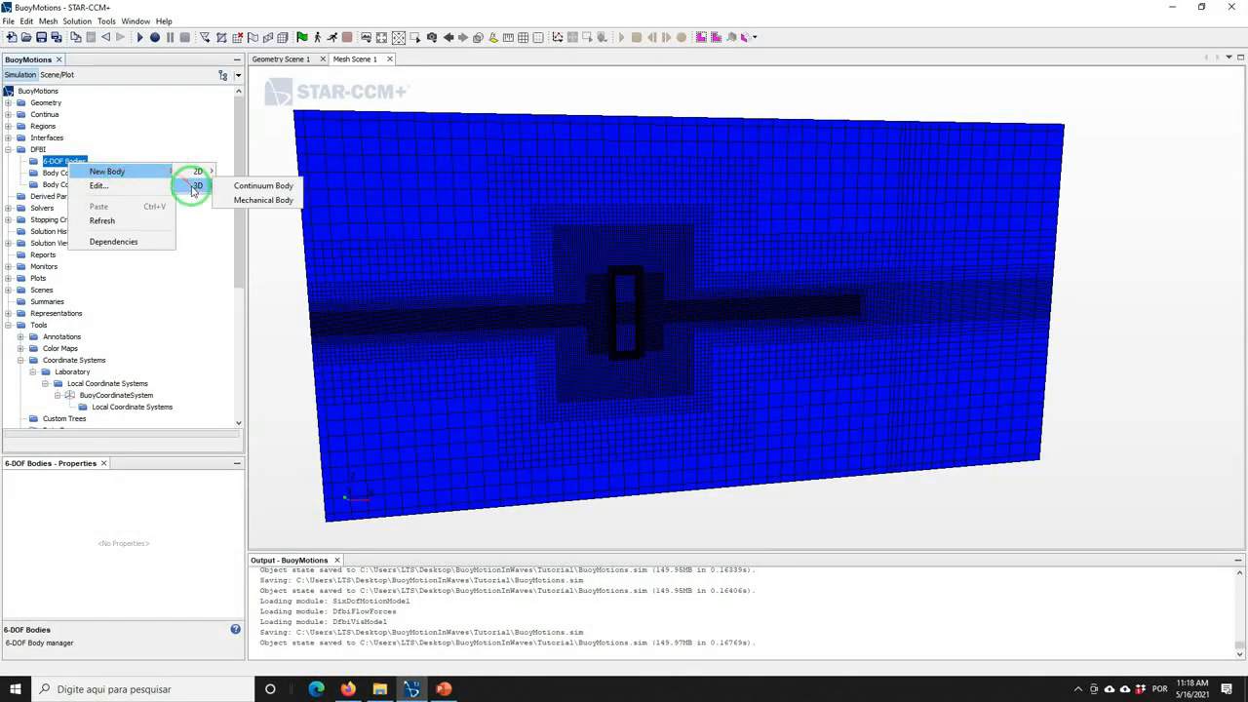
click(243, 188)
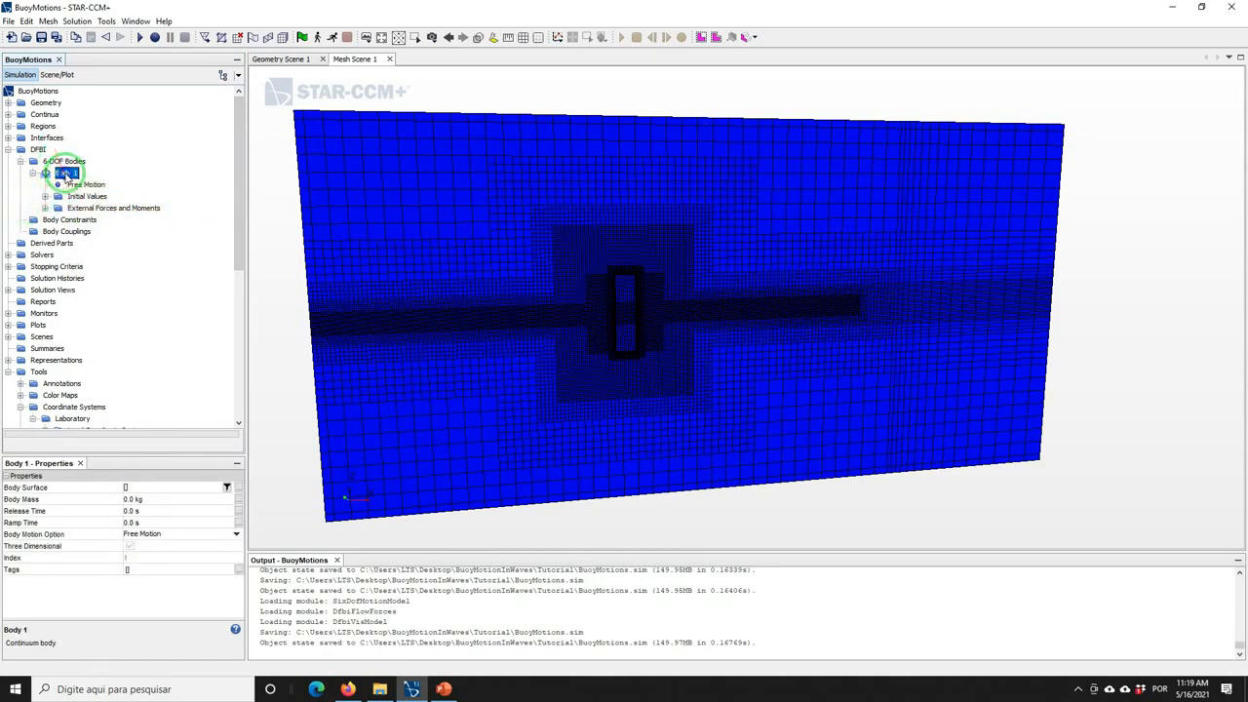
Rename the new 6-DOF body as Buoy and assign the Overset region's Buoy boundary as its body surface
right_click(76, 174)
click(97, 276)
text(Buoy)
key(Return)
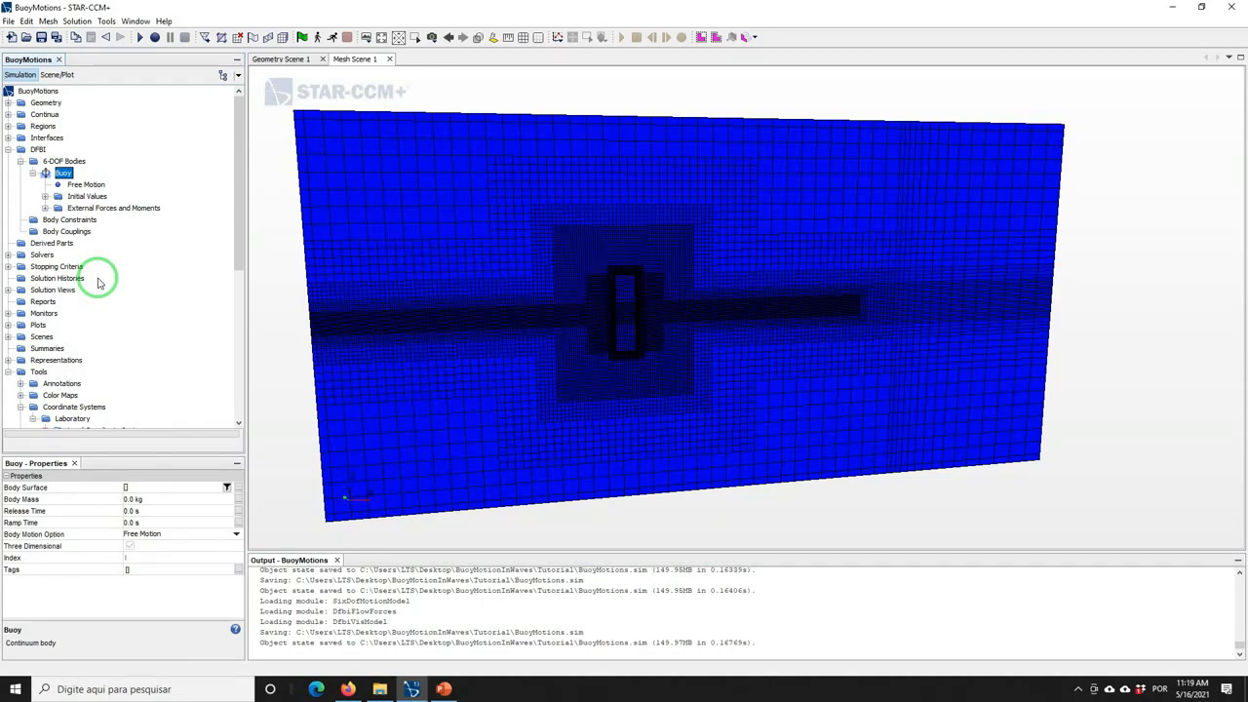
click(142, 487)
click(156, 501)
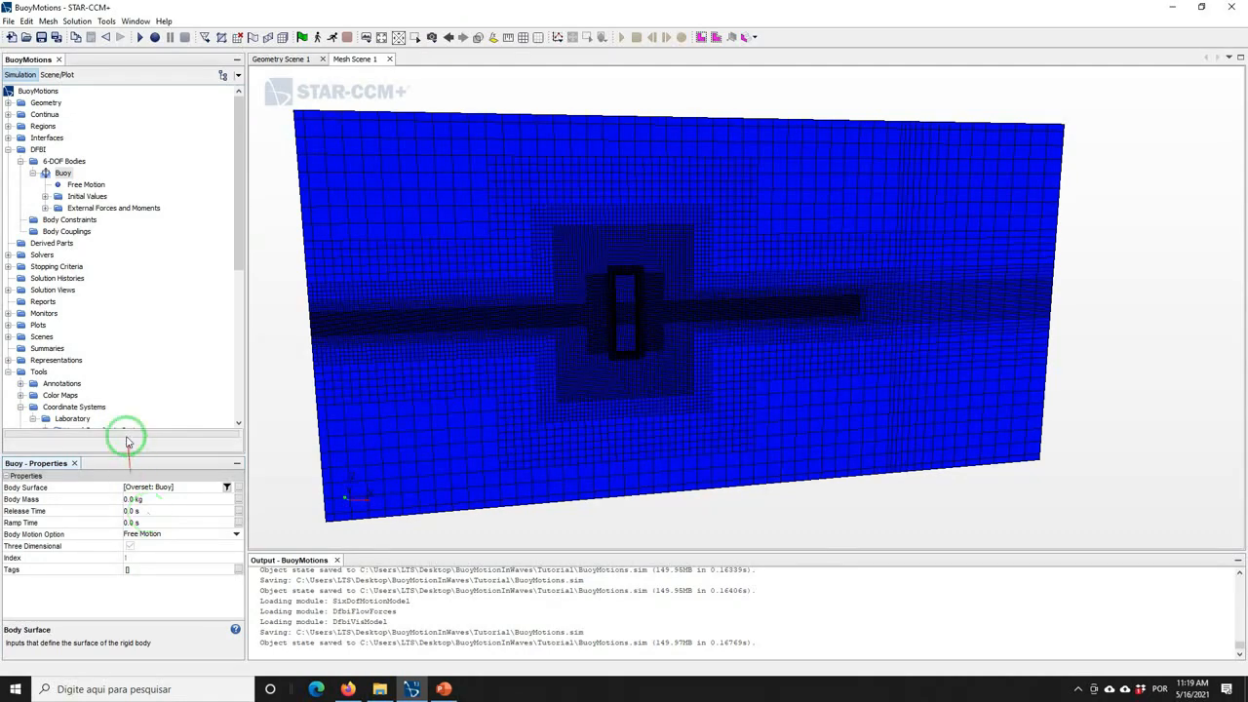
Set the Buoy body's mass to 750 kg and enable its free translation along Z
click(149, 498)
text(750)
key(Return)
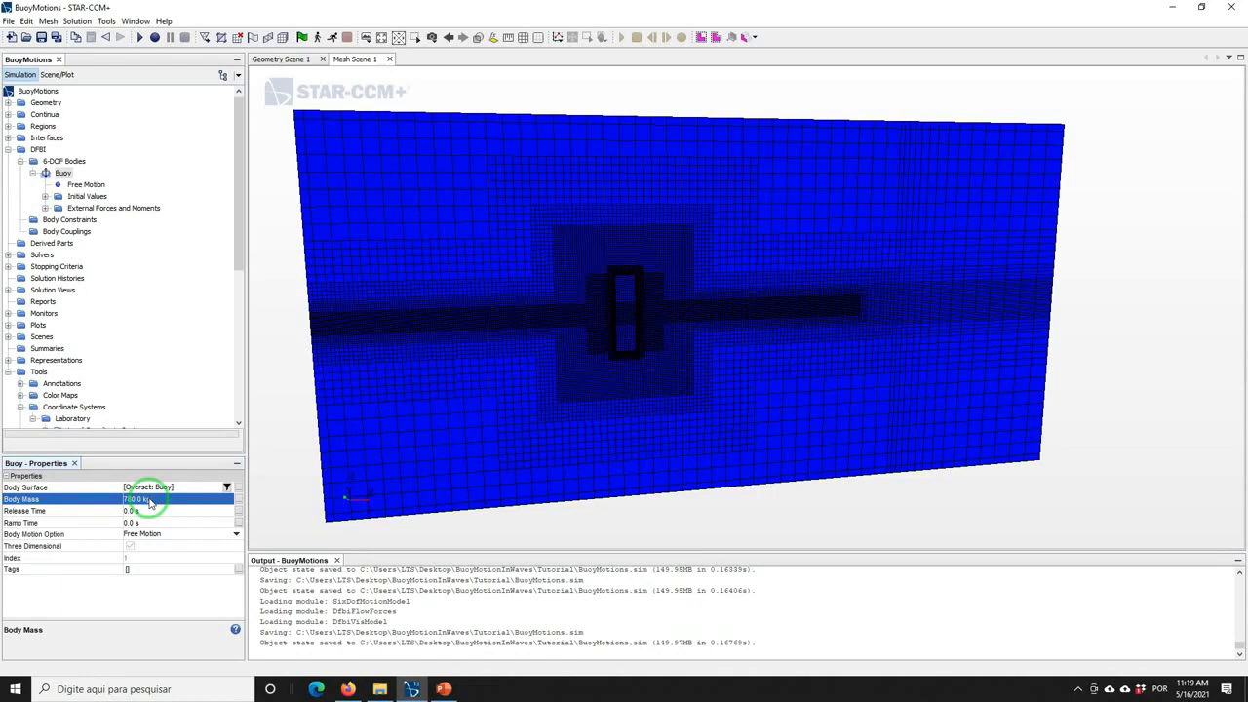
click(86, 185)
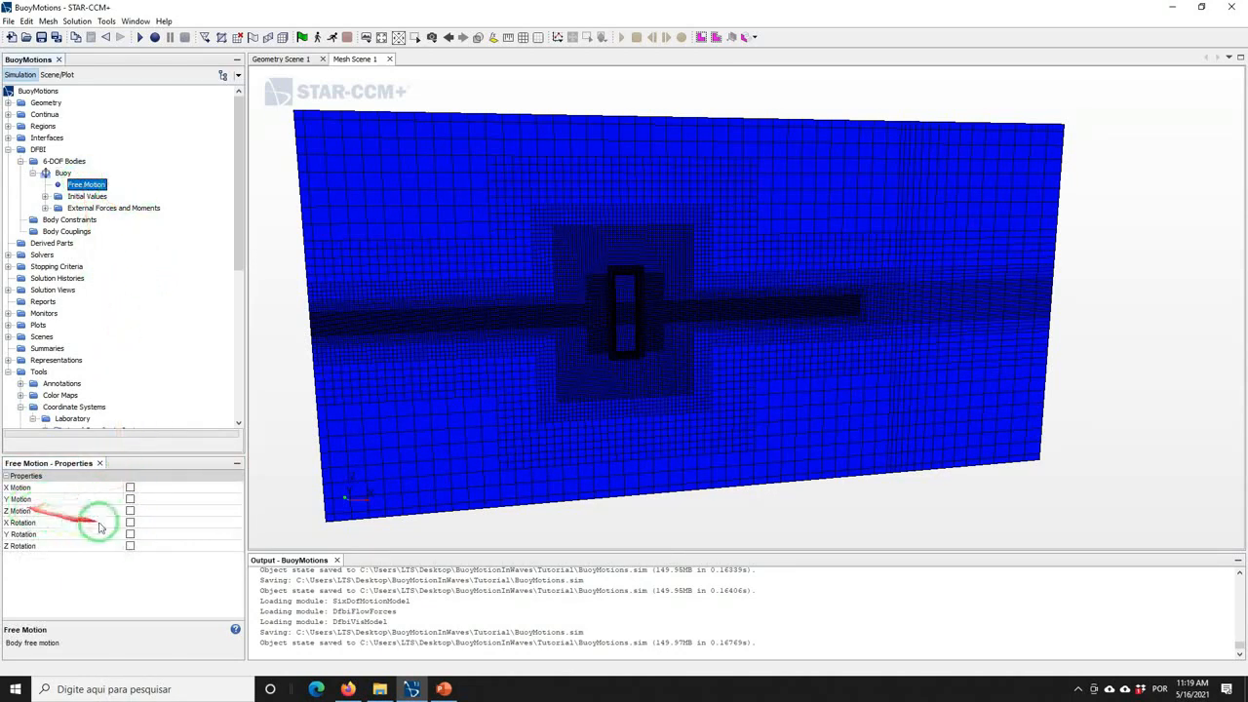
click(132, 512)
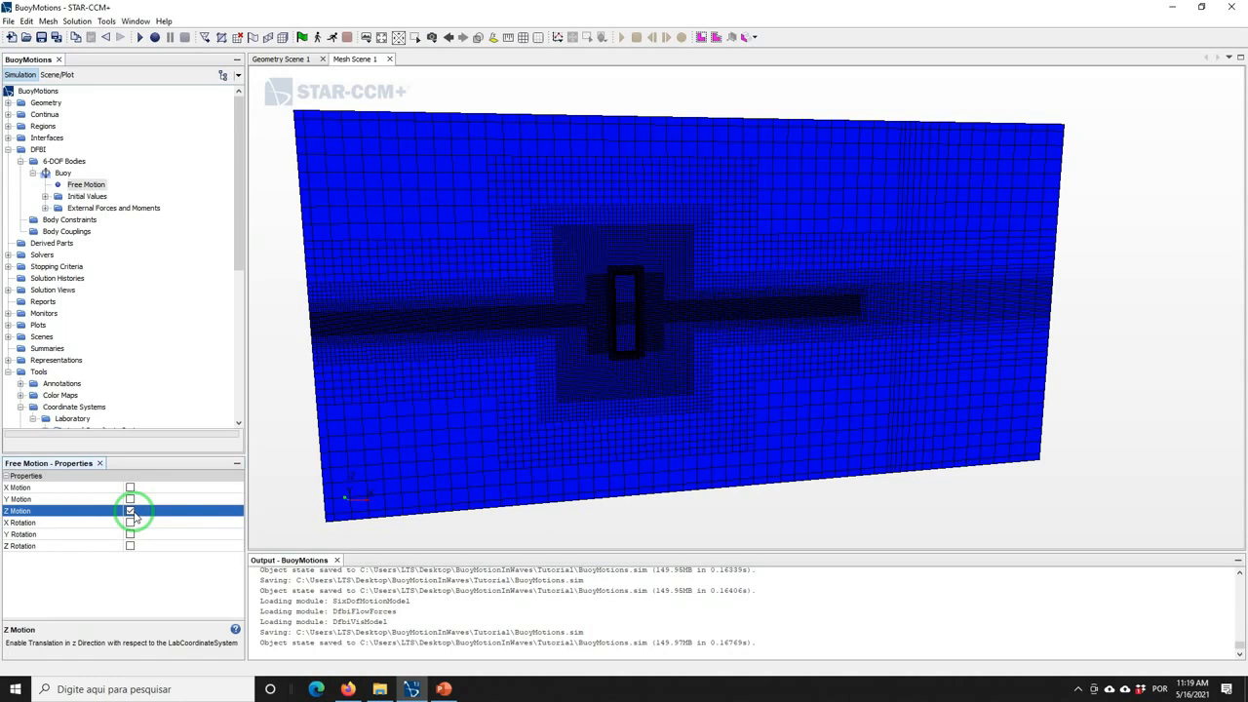
Set the coordinate system of the Buoy's initial angular velocity to BuoyCoordinateSystem
click(45, 196)
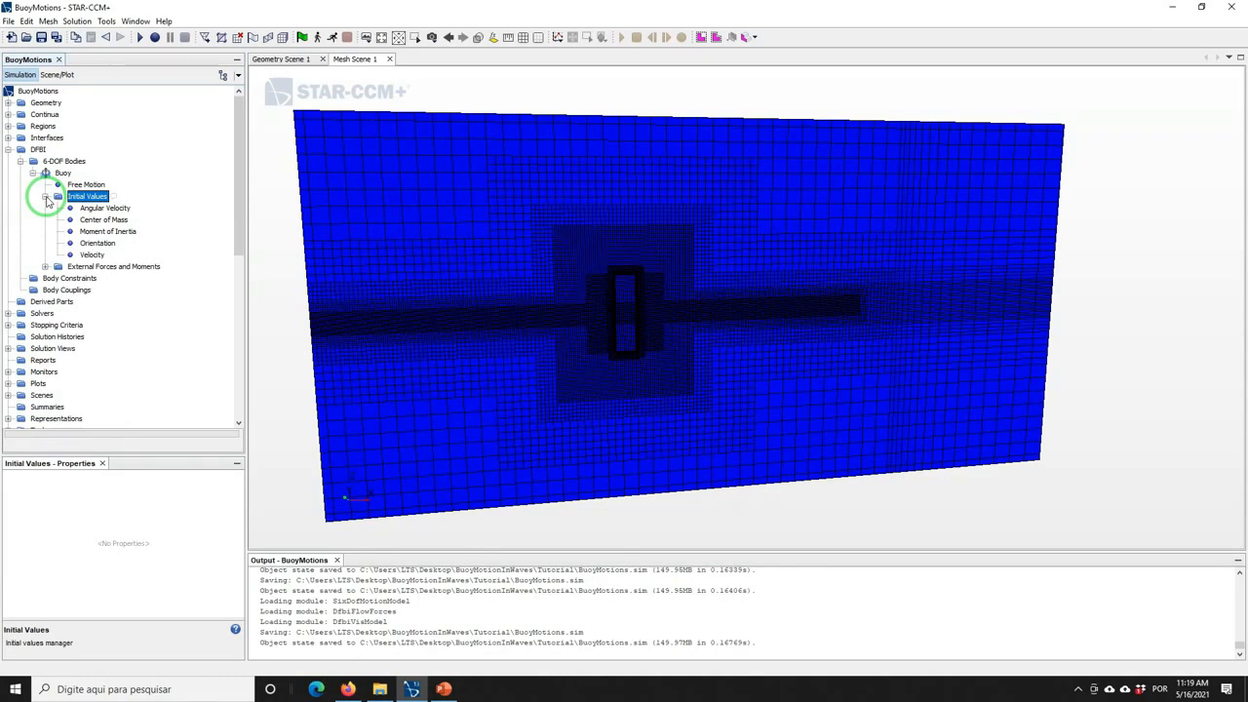
click(103, 208)
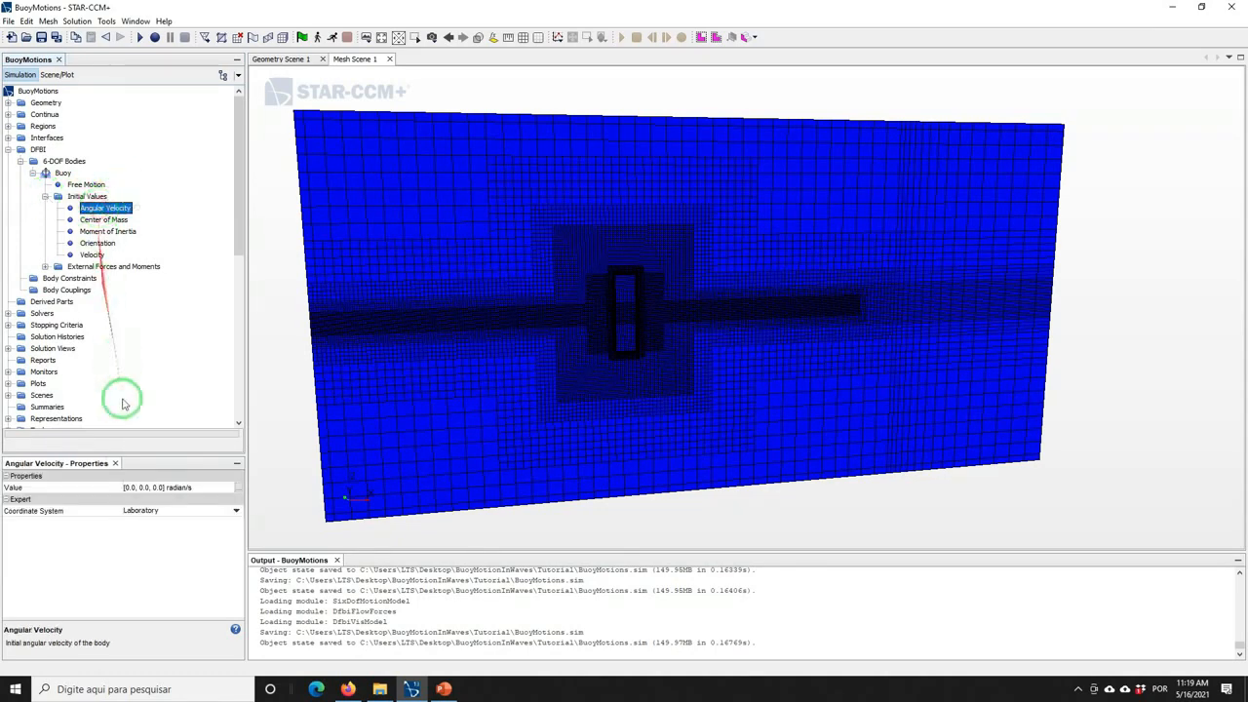
click(143, 510)
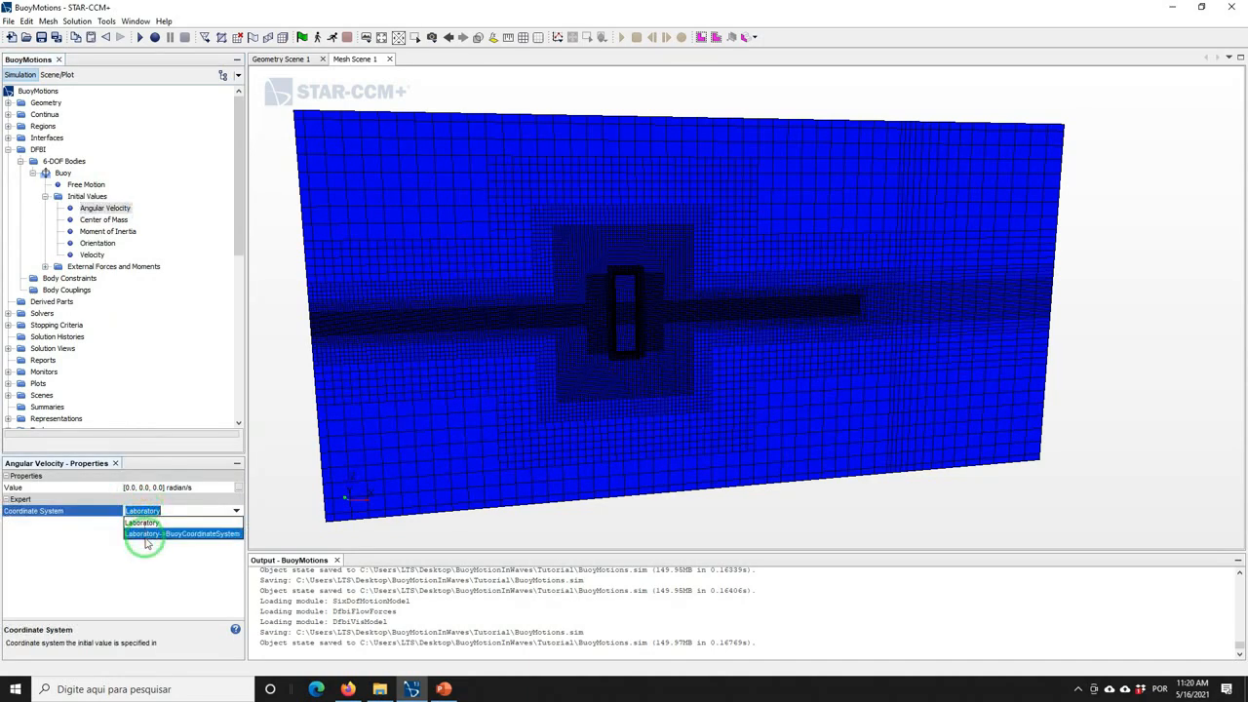
Set the coordinate system of the buoy's initial Angular Velocity and Center of Mass to Laboratory->BuoyCoordinateSystem
click(144, 536)
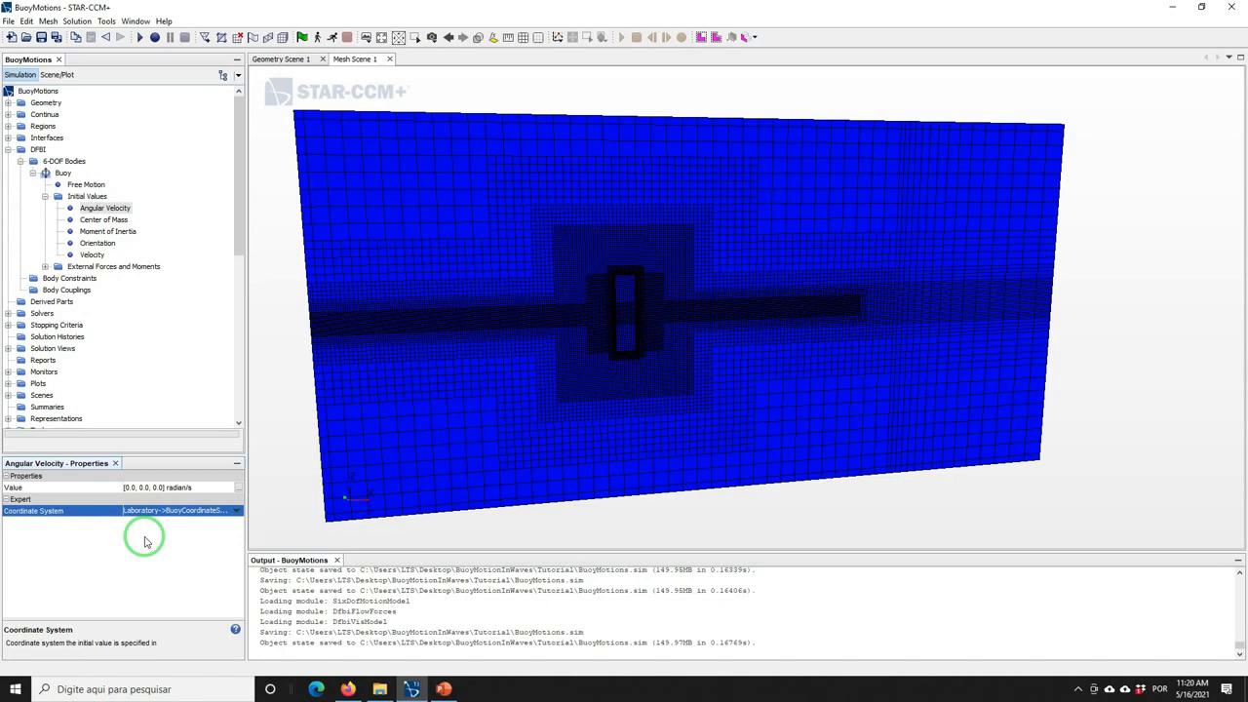
click(104, 219)
click(140, 511)
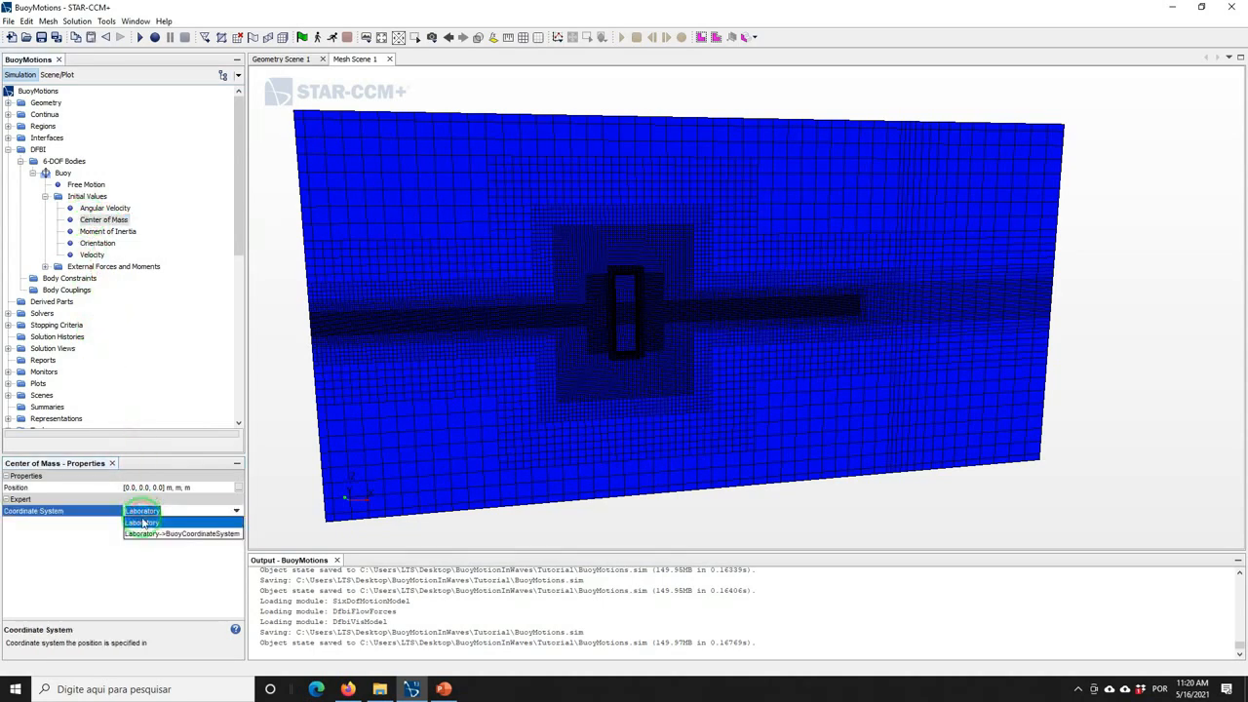
click(144, 535)
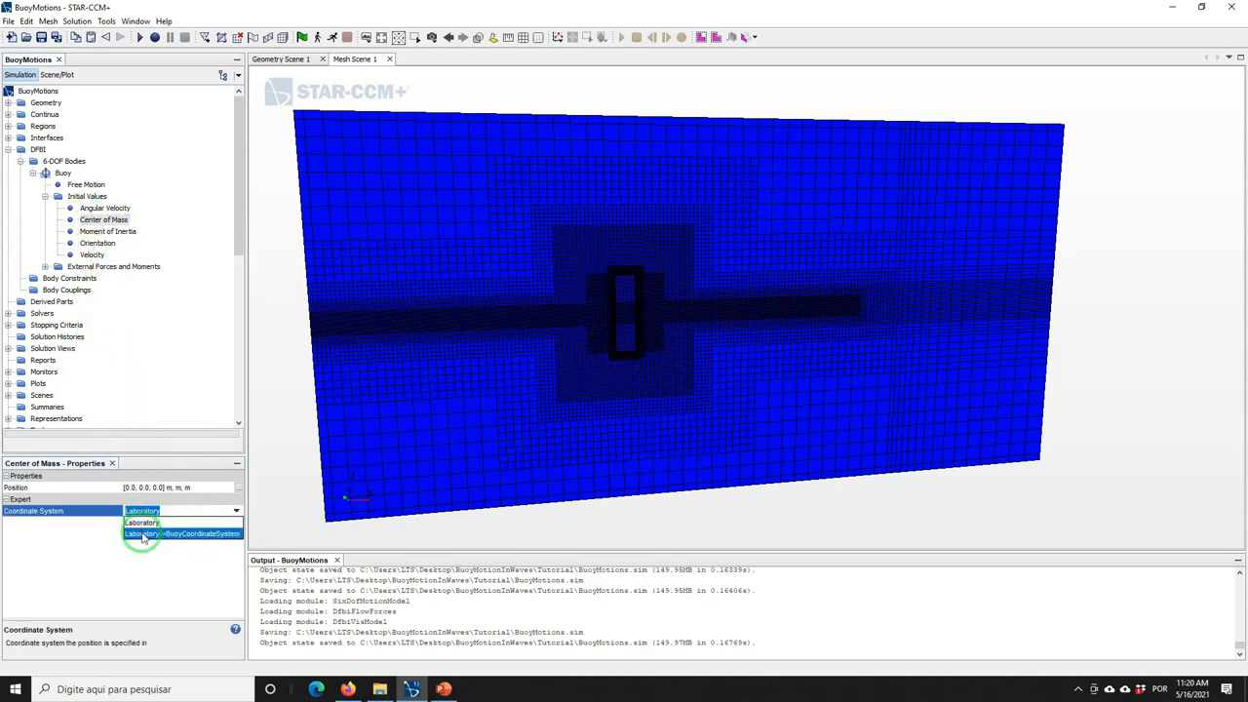
click(144, 535)
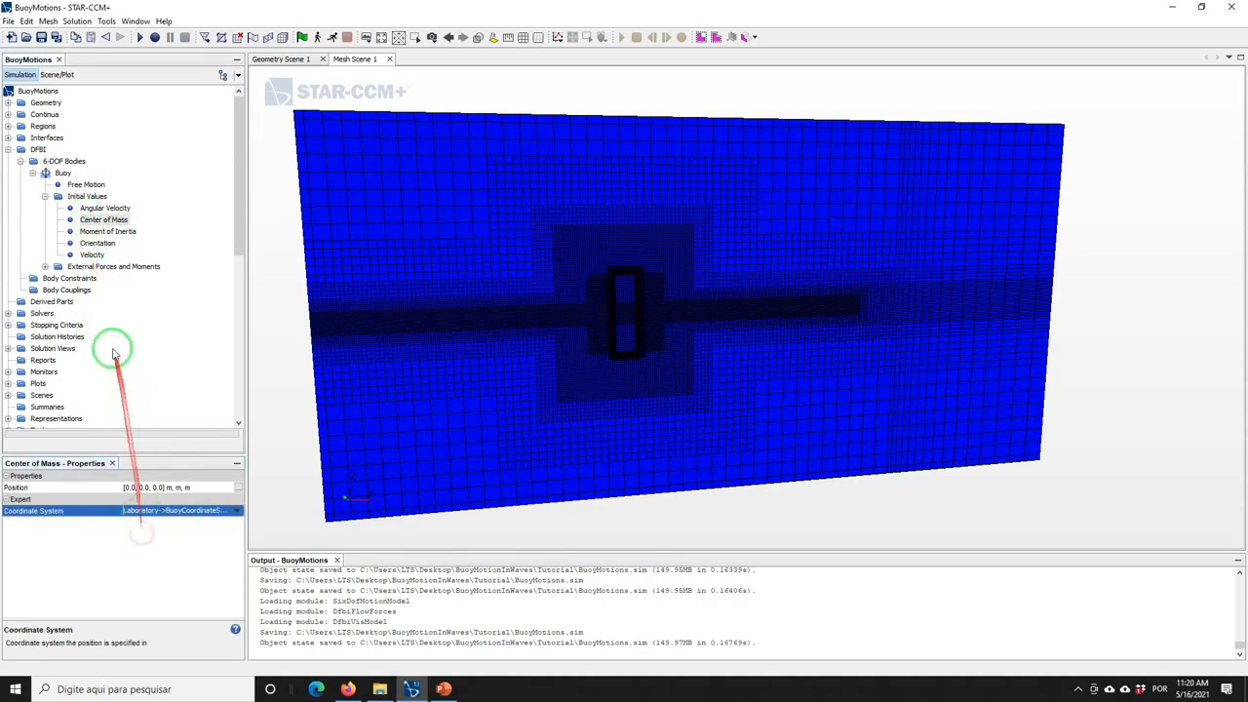
Assign Laboratory->BuoyCoordinateSystem to the buoy's Moment of Inertia and enable Use Center Of Mass
click(108, 231)
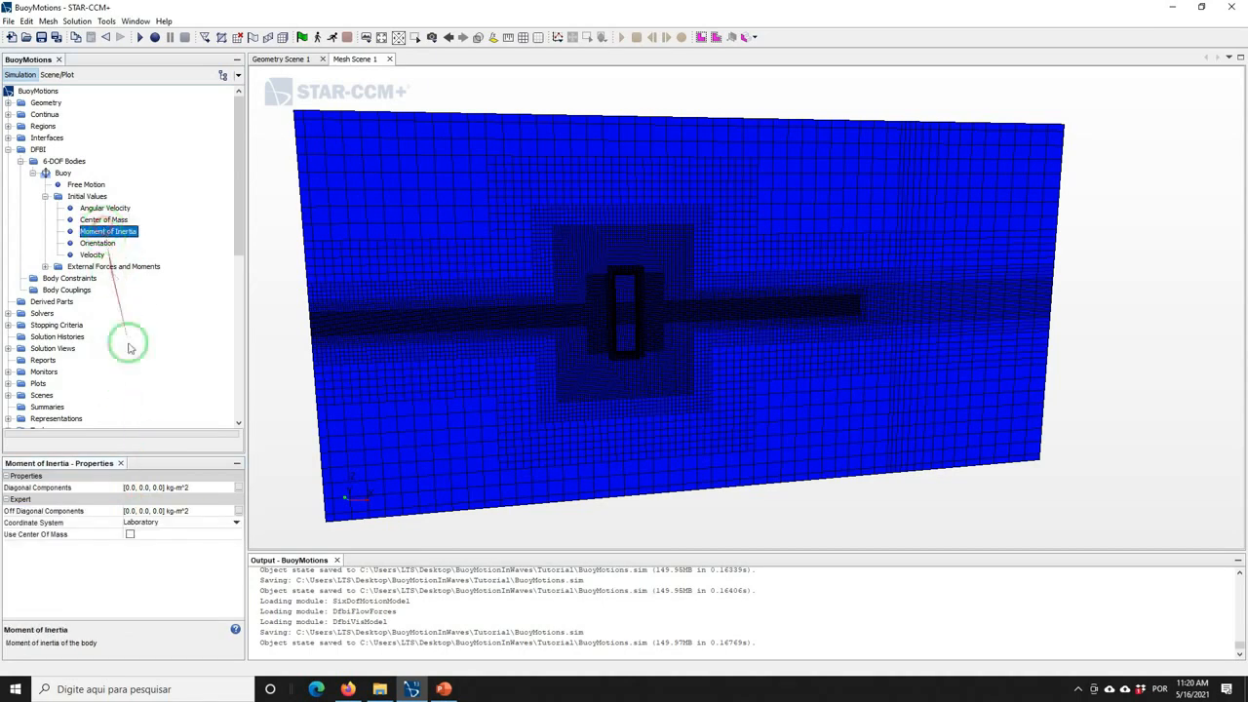
click(157, 525)
click(137, 536)
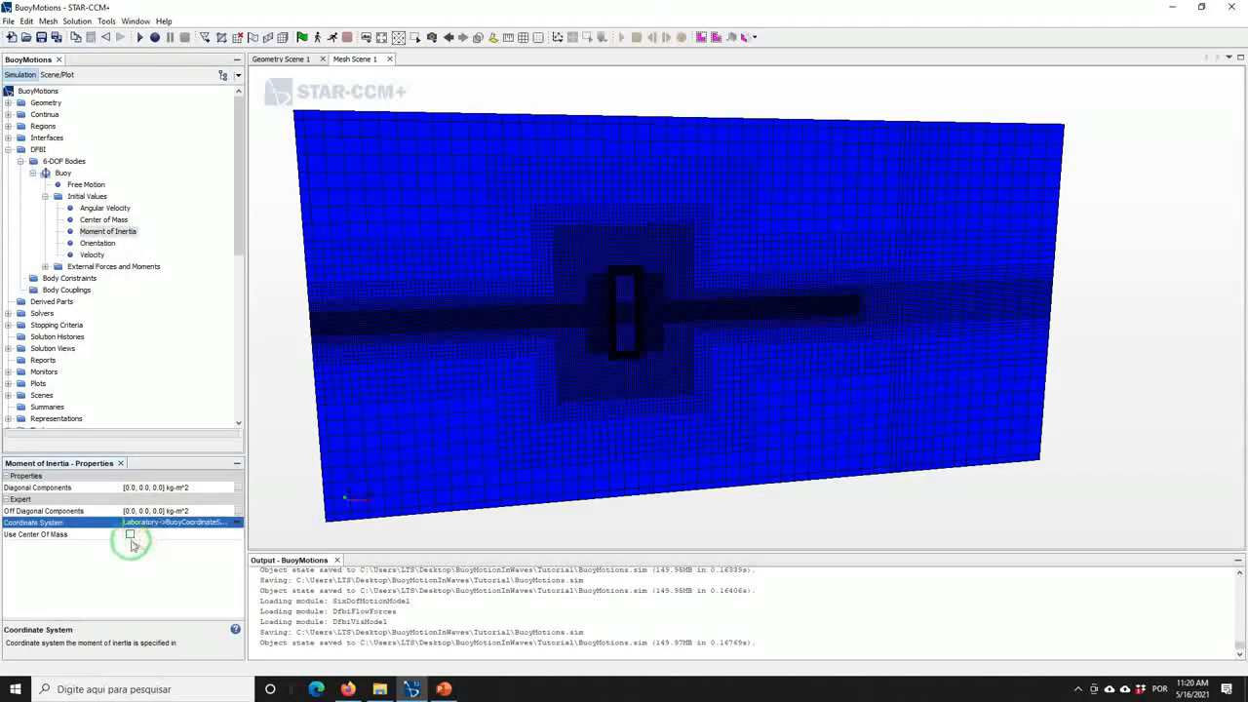
click(130, 535)
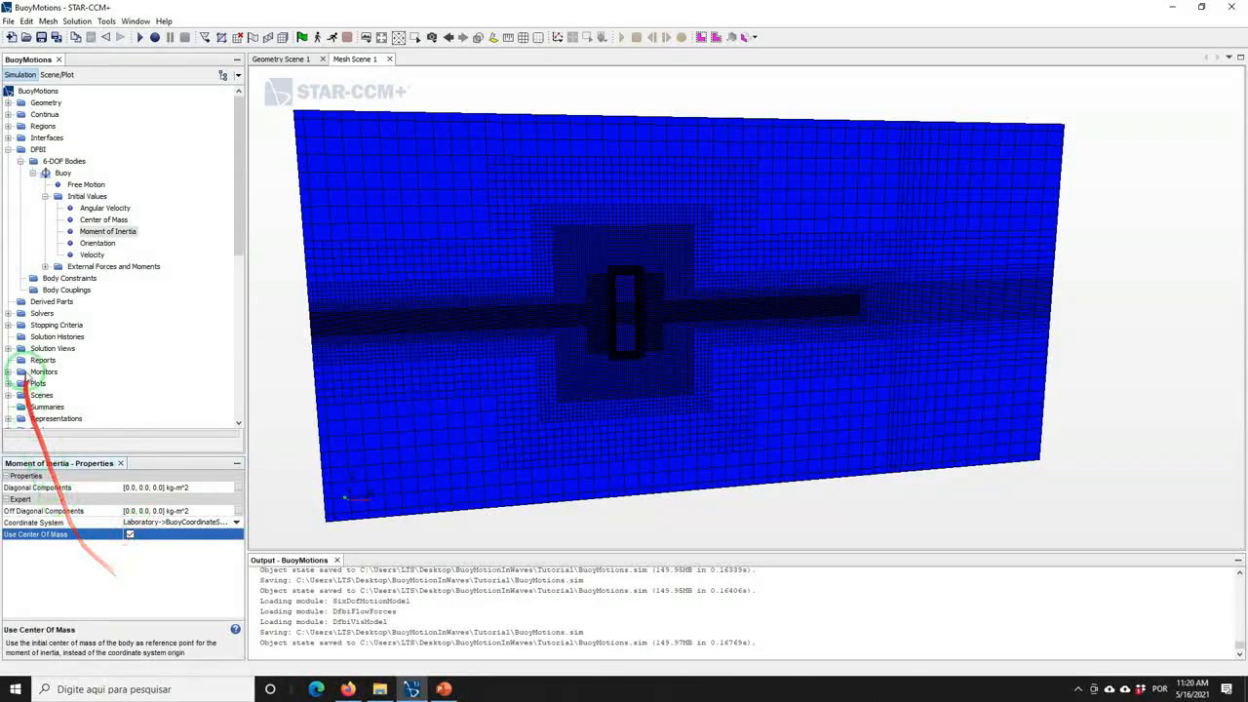
Set the buoy's initial Orientation and Velocity to use Laboratory->BuoyCoordinateSystem, and save the simulation
click(97, 243)
click(151, 488)
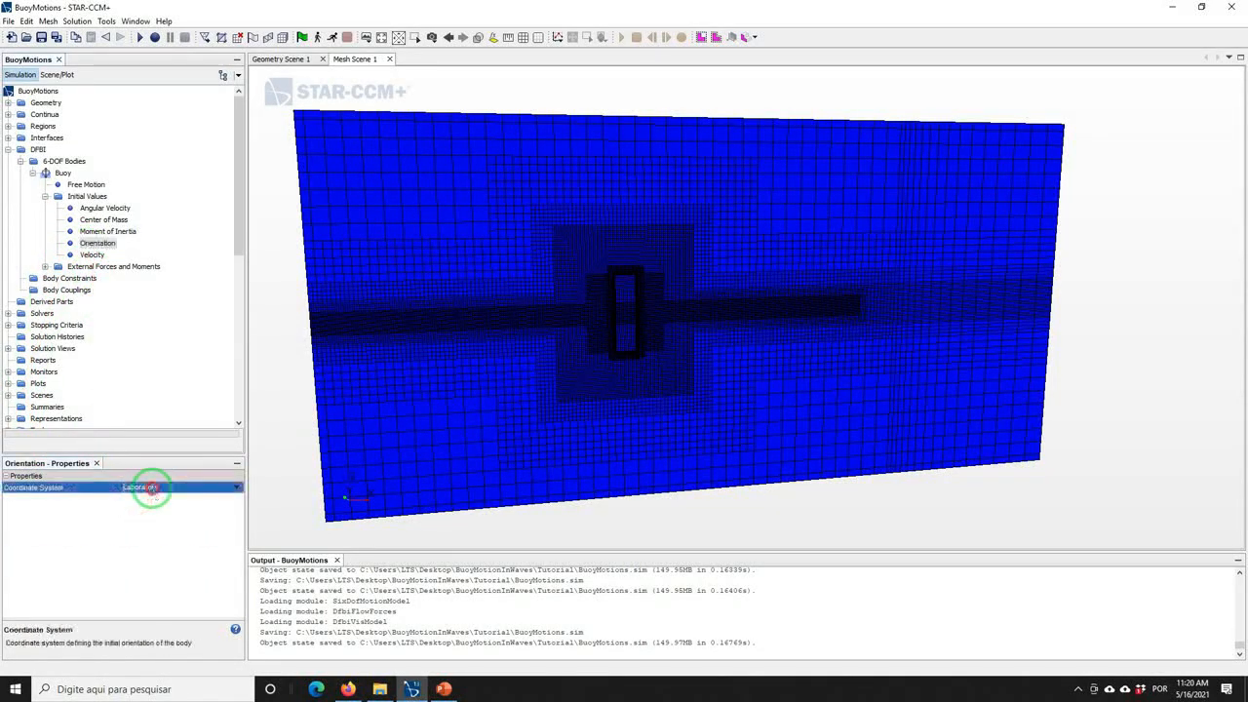
click(151, 512)
click(92, 255)
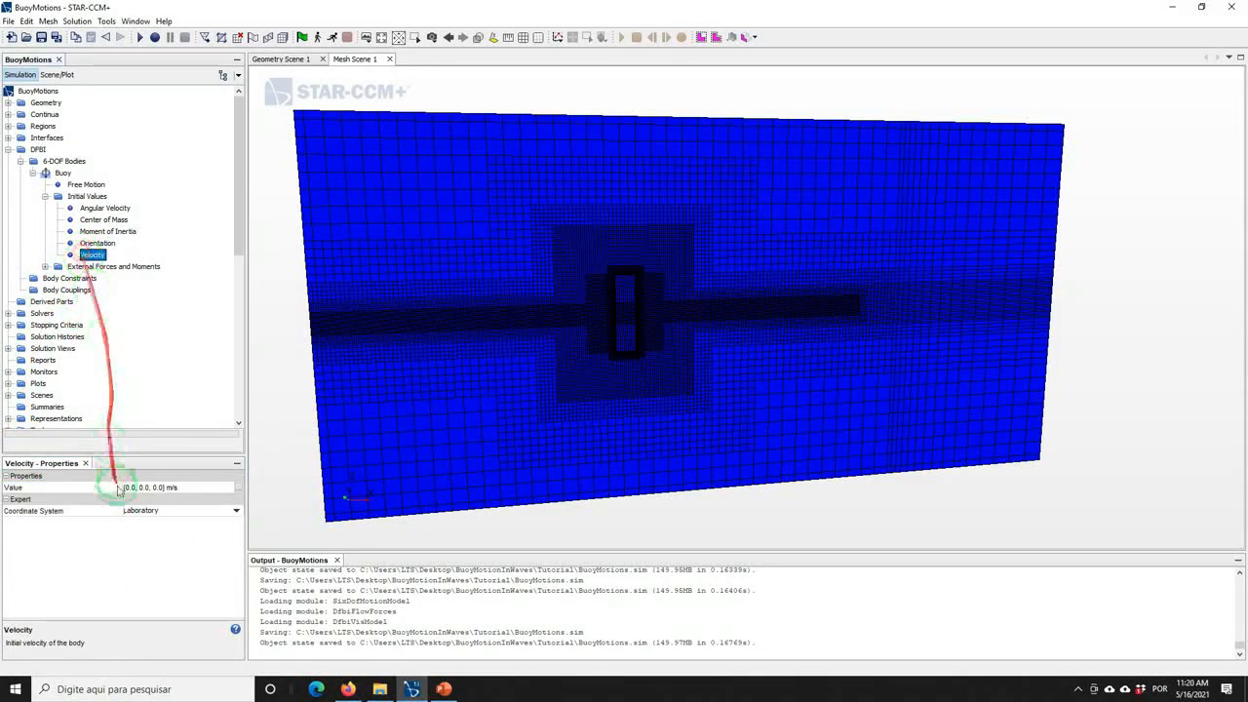
click(140, 513)
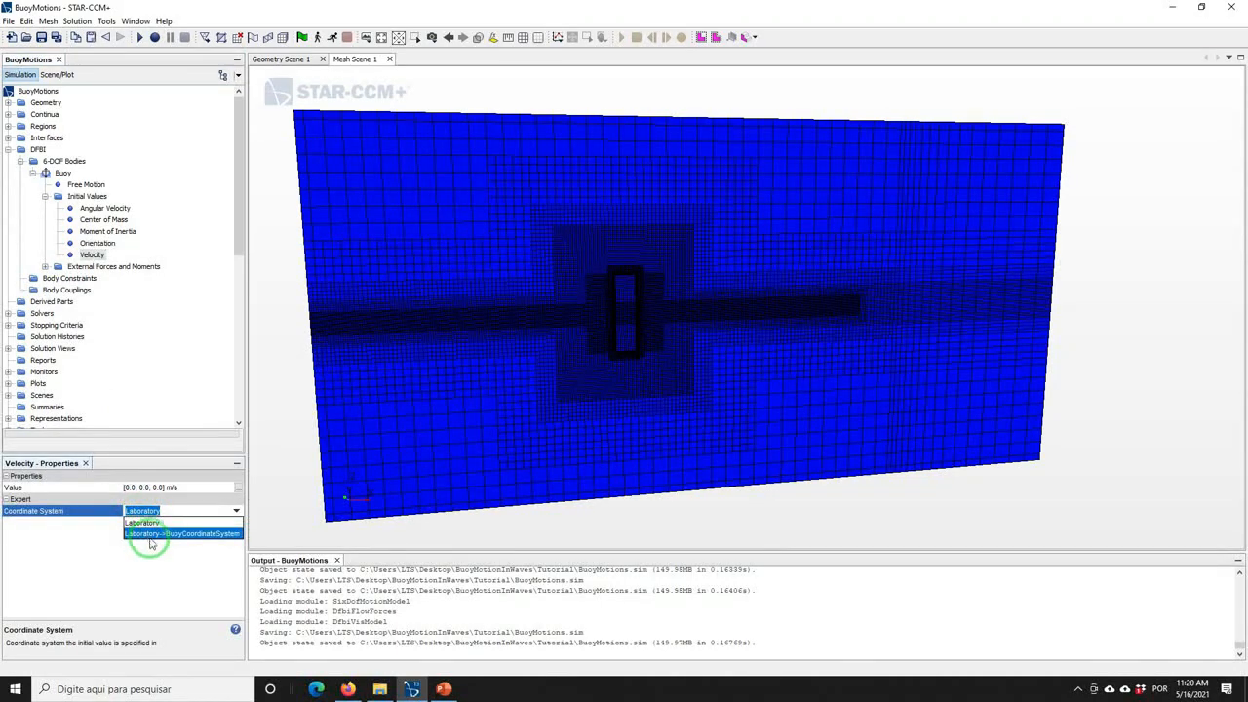
click(146, 535)
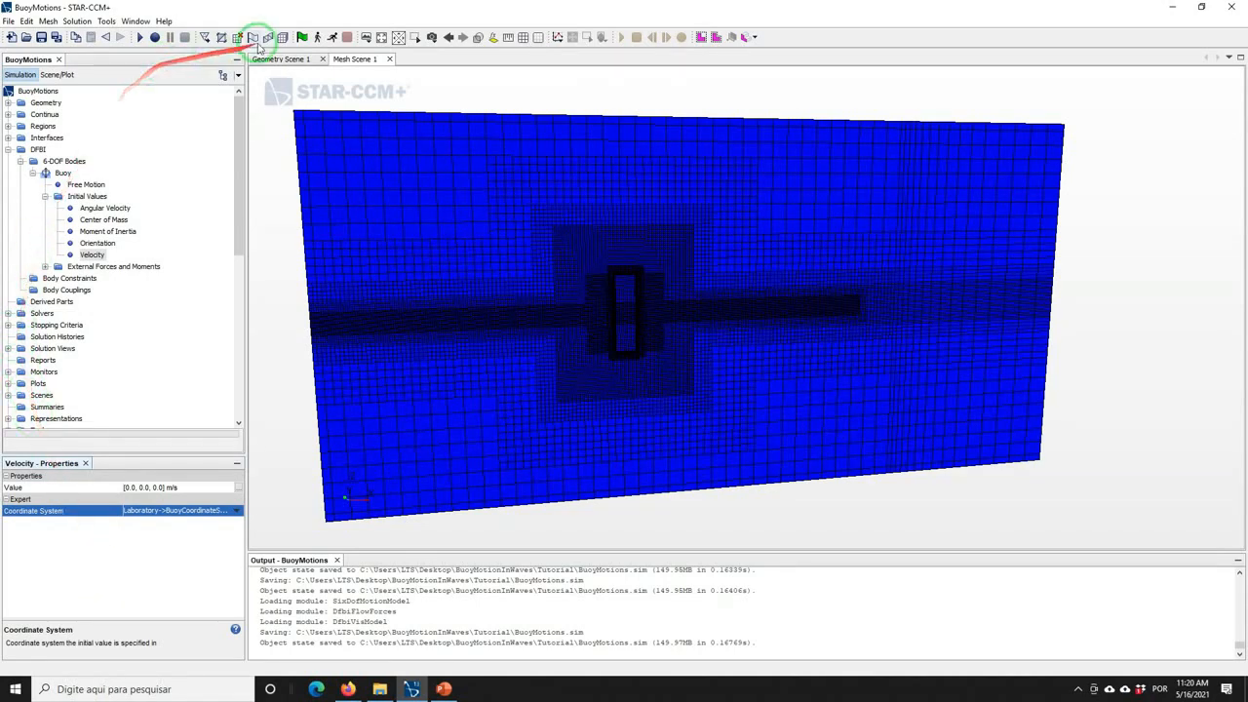
click(41, 37)
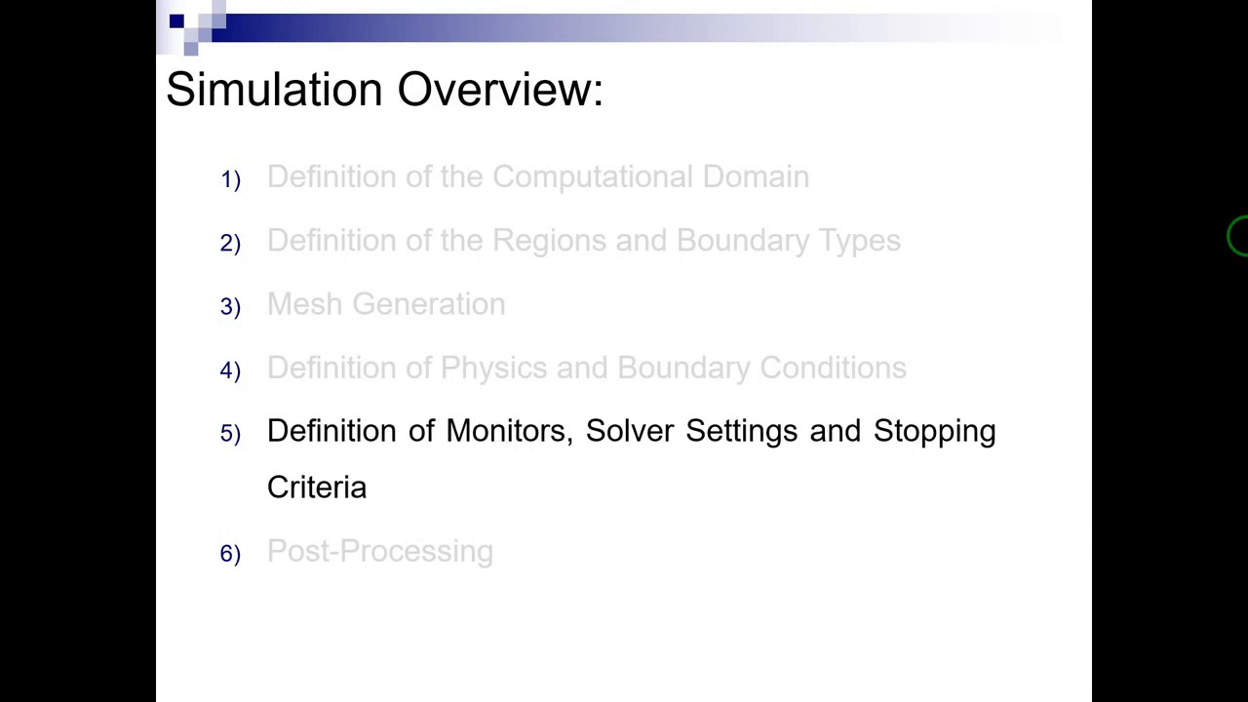
key(Right)
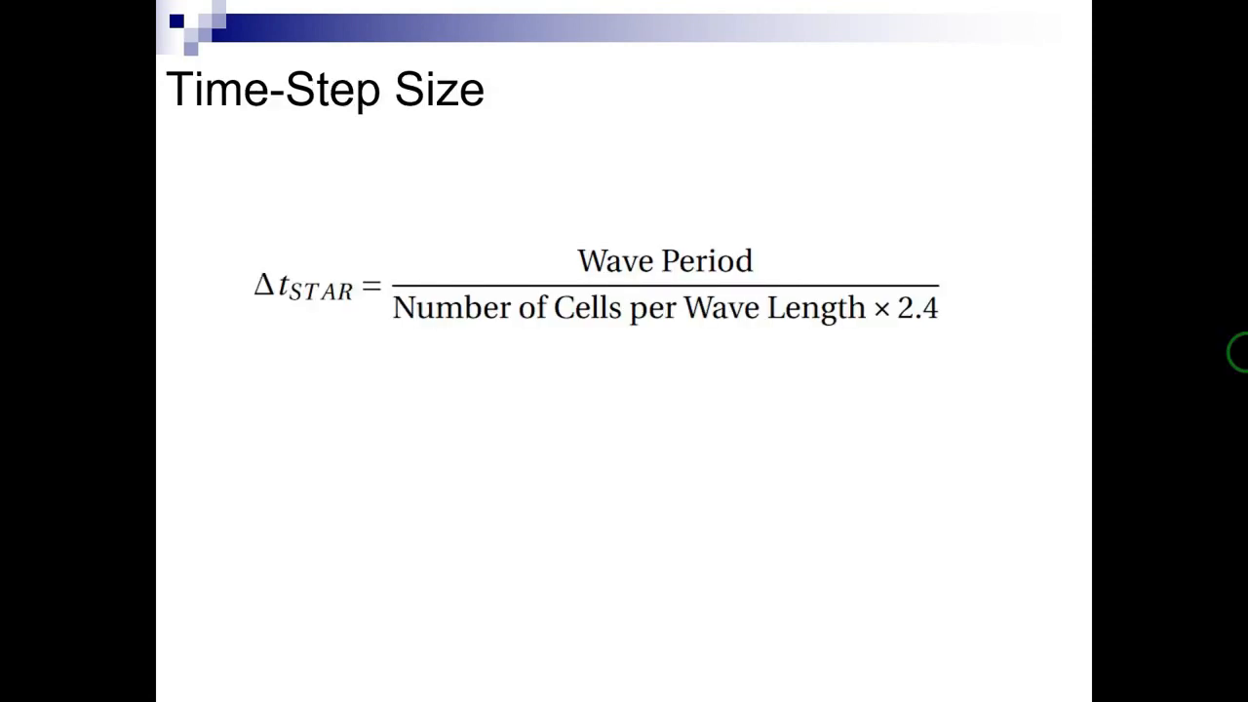
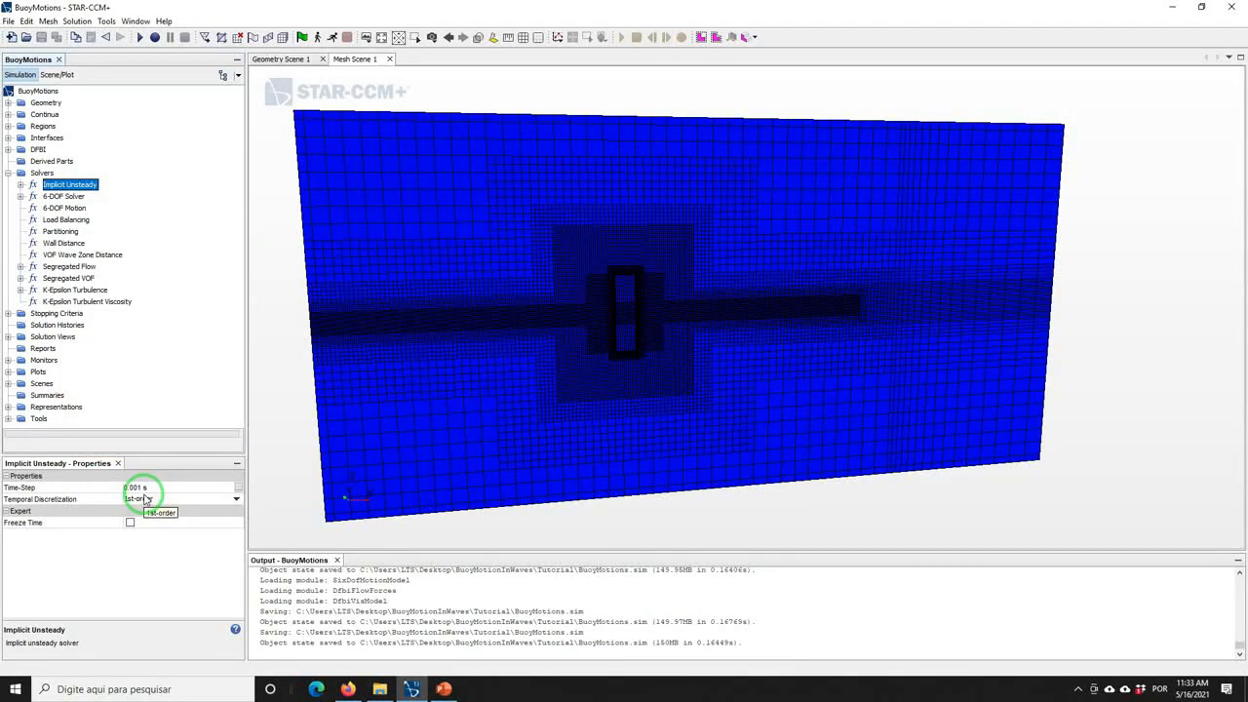
Set the Implicit Unsteady solver's temporal discretization to 2nd-order
click(146, 499)
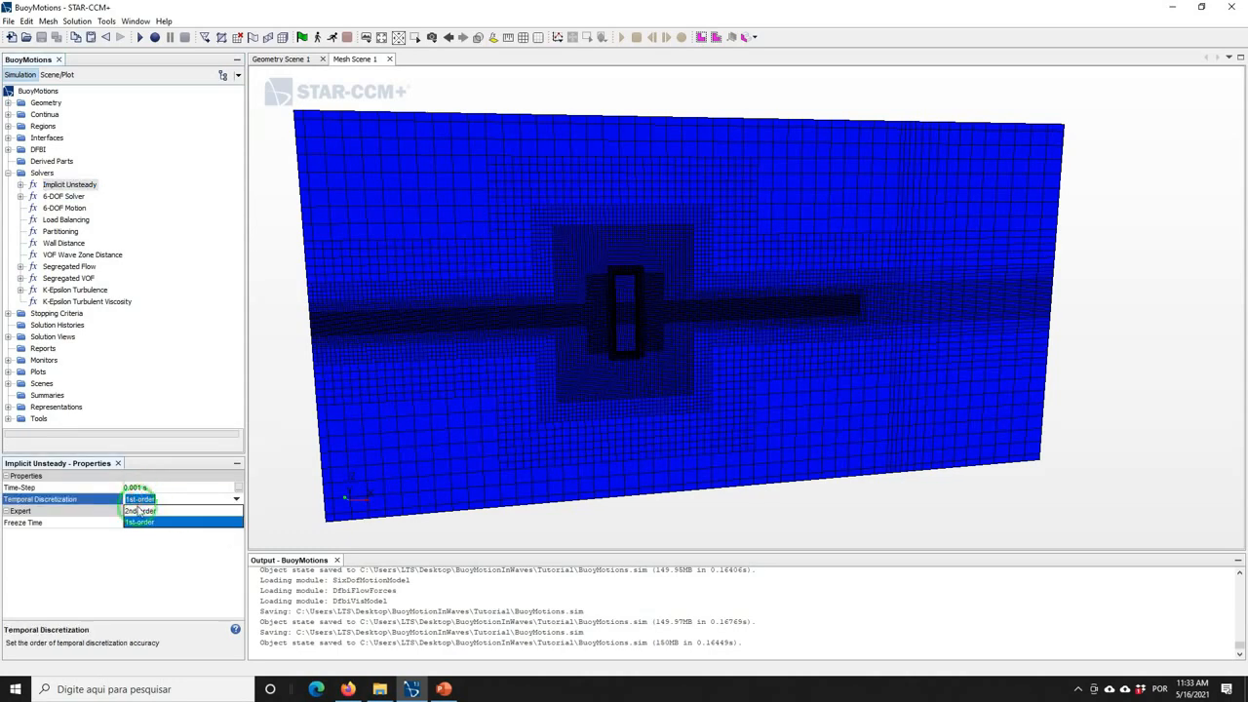
click(140, 511)
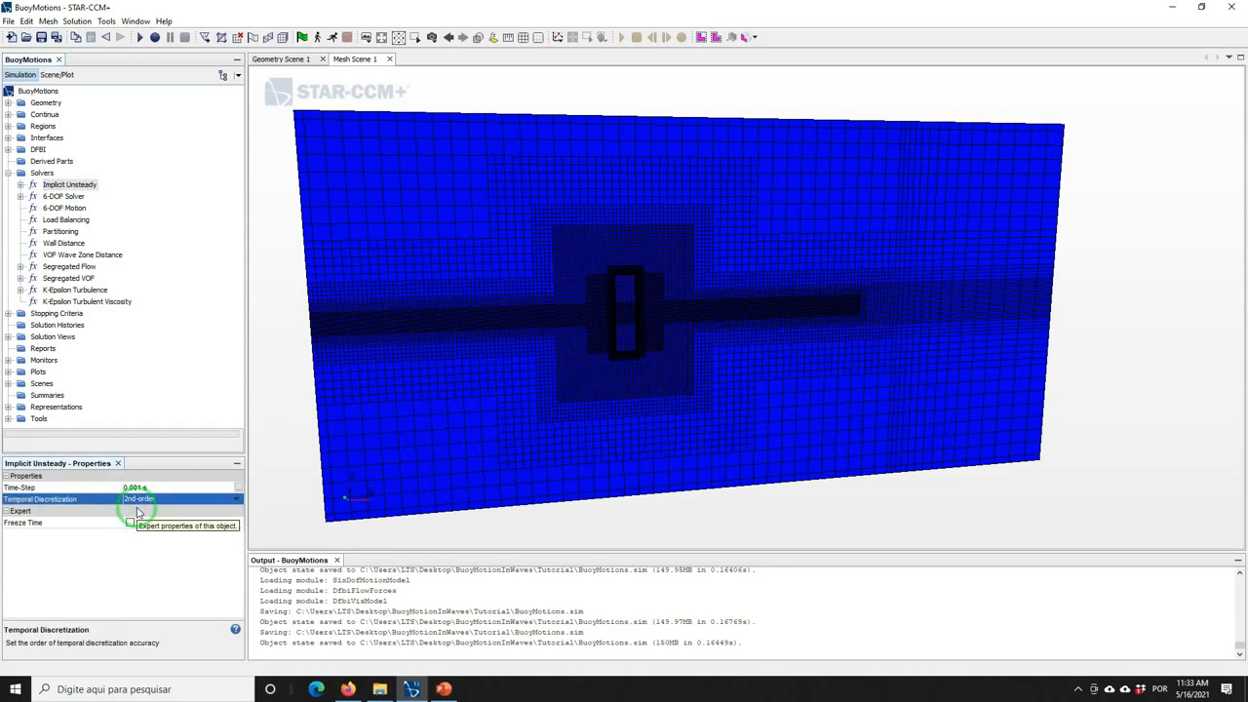
Set the Maximum Physical Time stopping criterion to 20 s and disable the Maximum Steps criterion
click(7, 313)
click(60, 325)
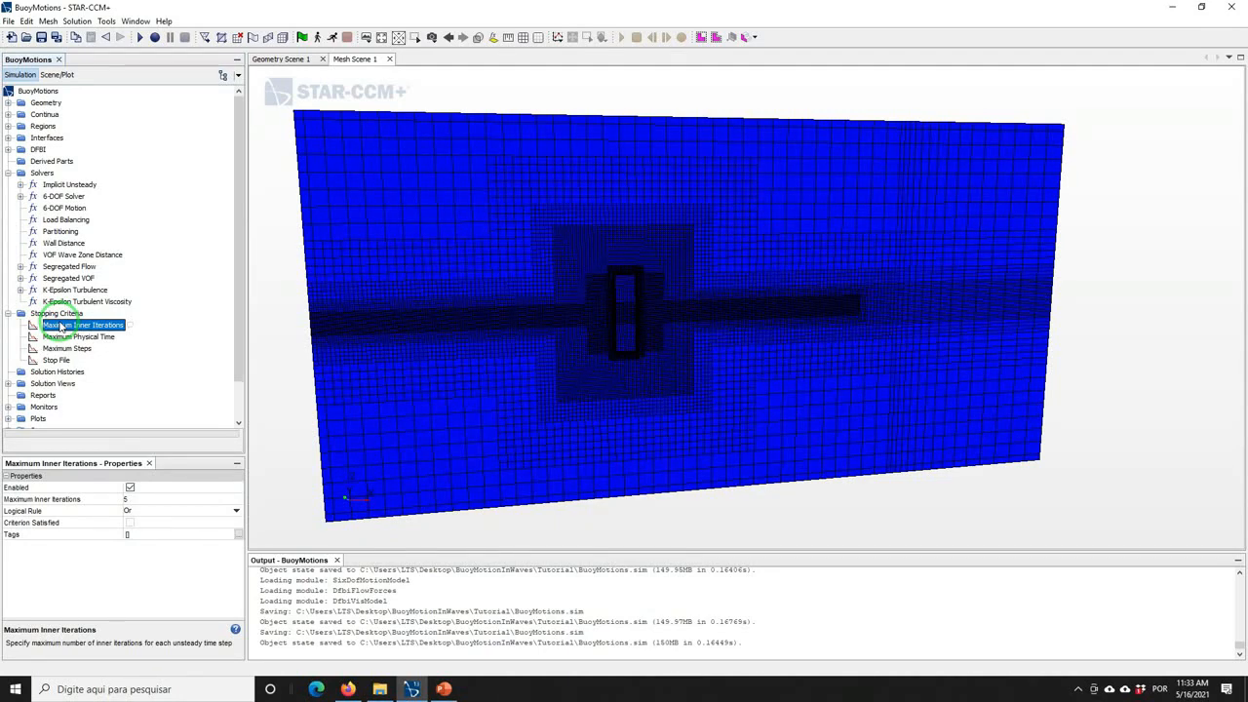
click(78, 336)
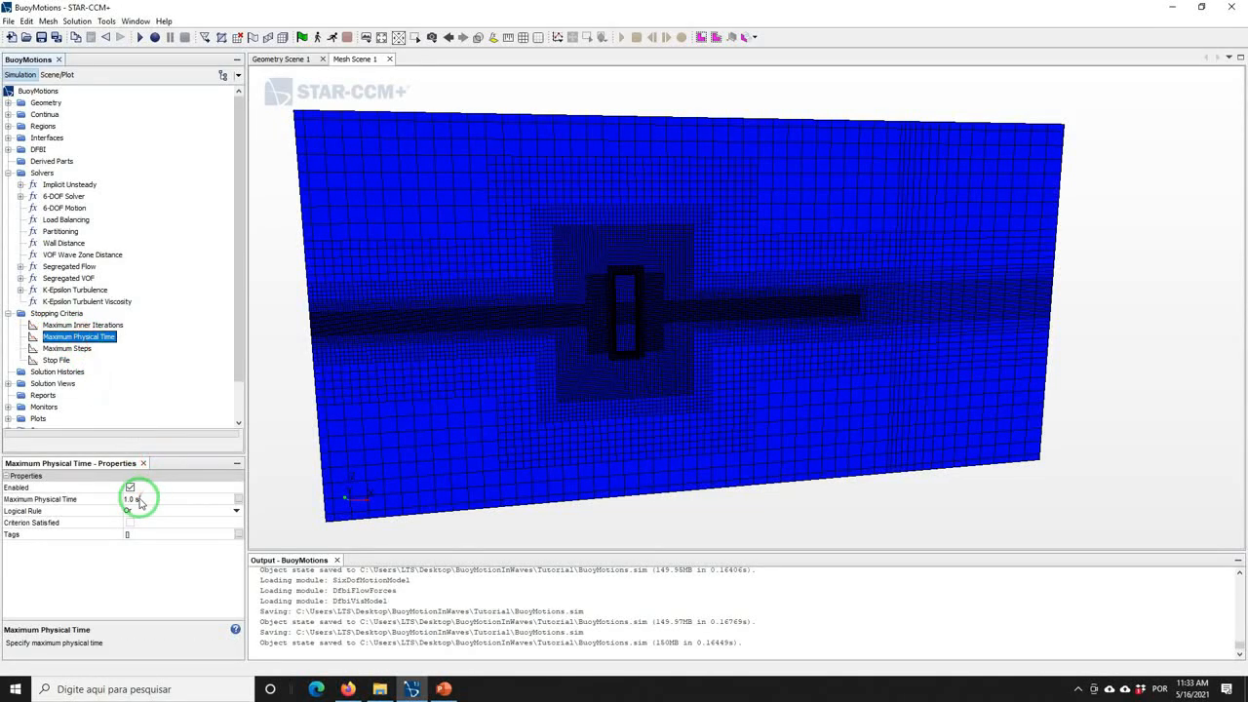
click(138, 499)
text(20)
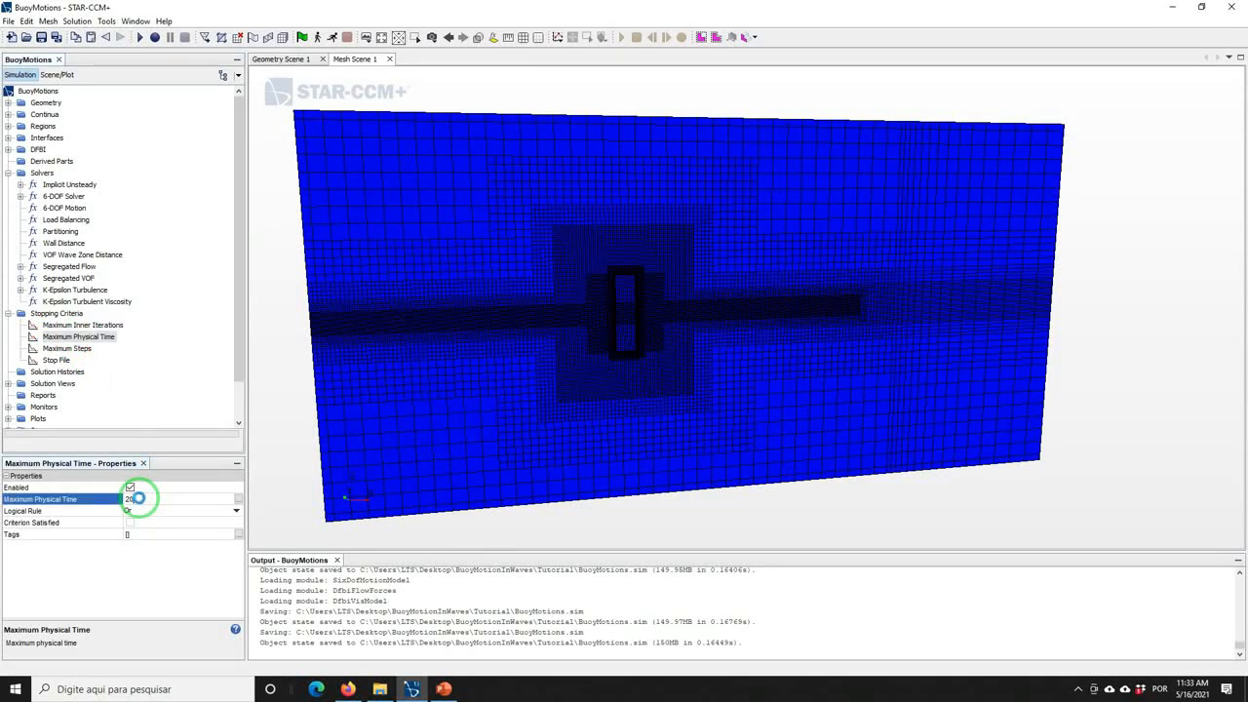
key(Return)
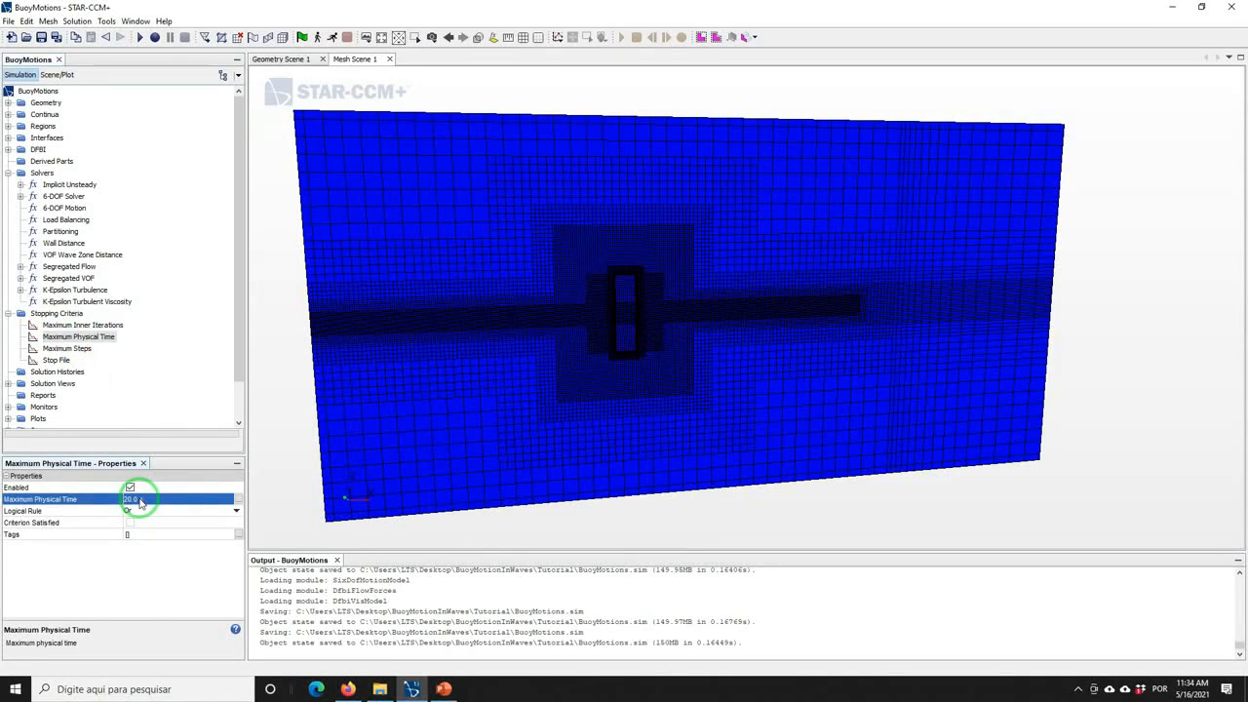
click(66, 348)
click(129, 486)
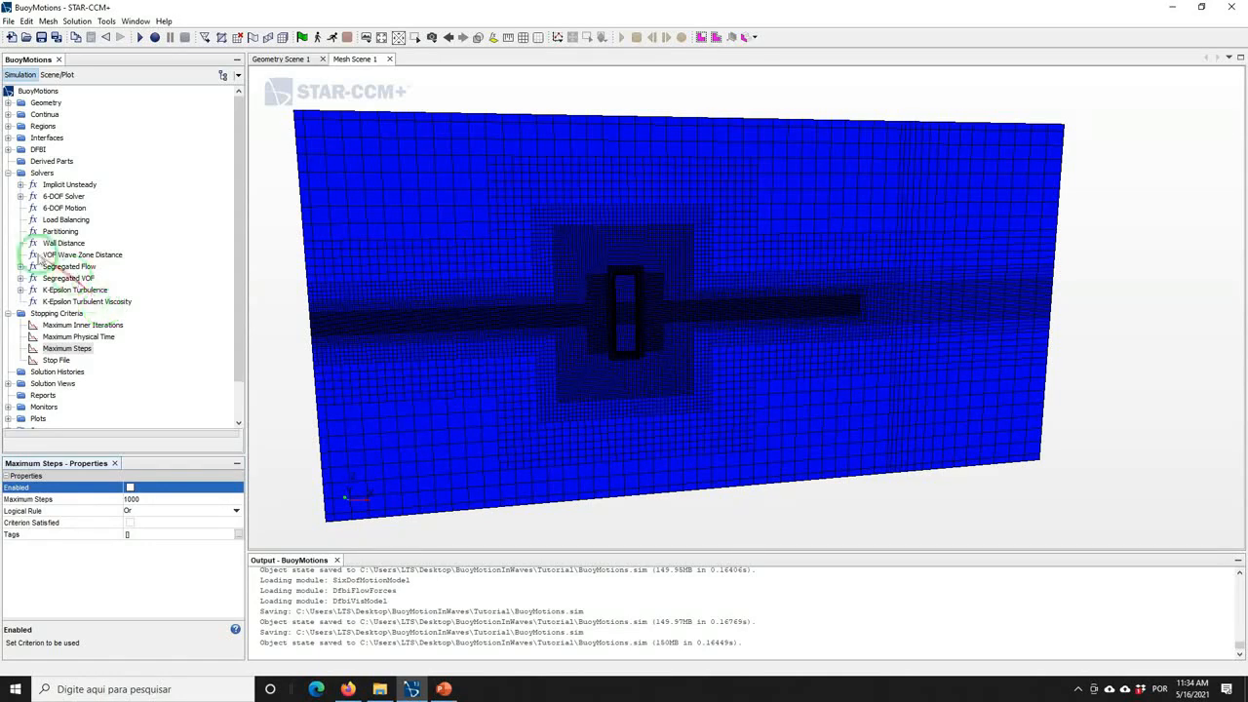
Start a new isosurface derived part on Background and Overset with Volume Fraction of Water as its scalar
click(8, 173)
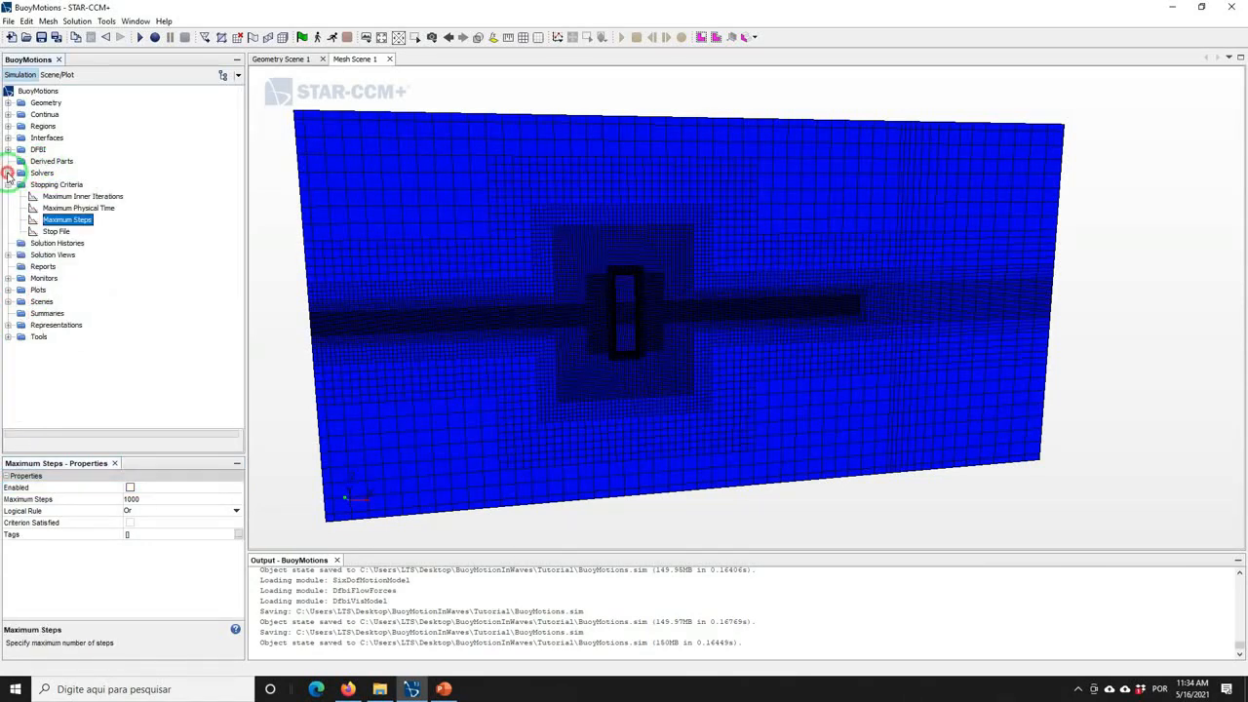
right_click(73, 162)
mouse_move(107, 171)
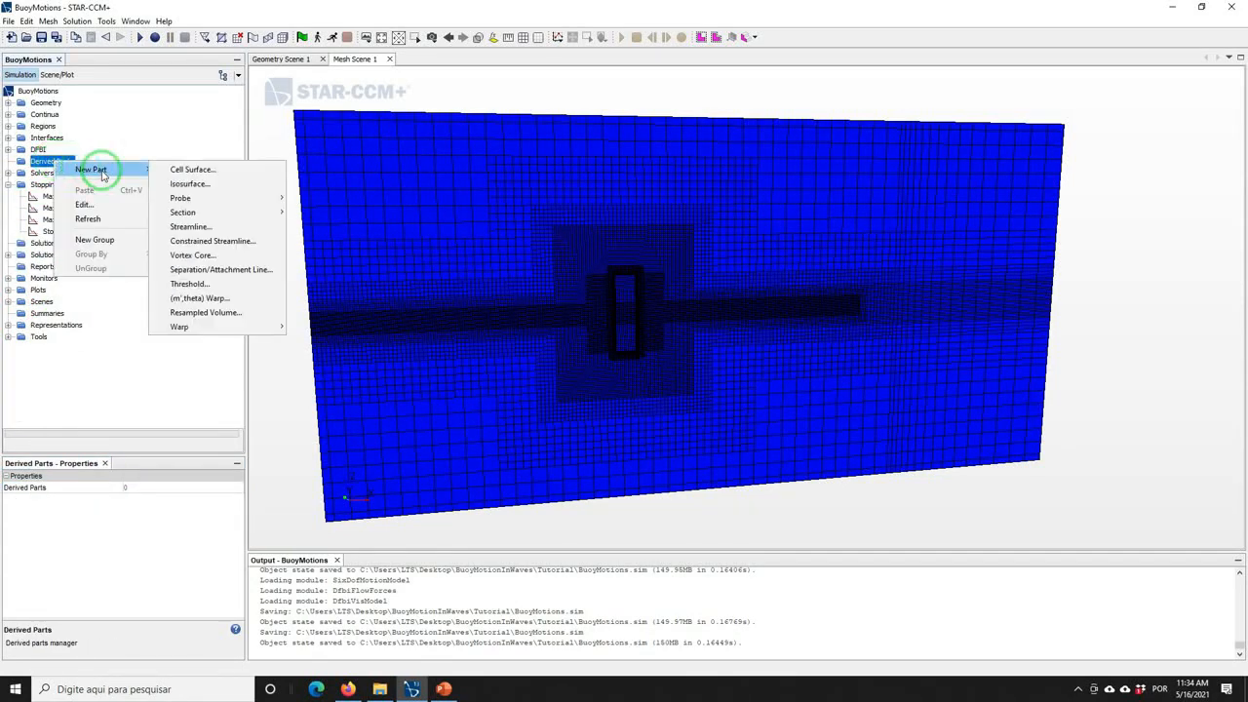
click(185, 184)
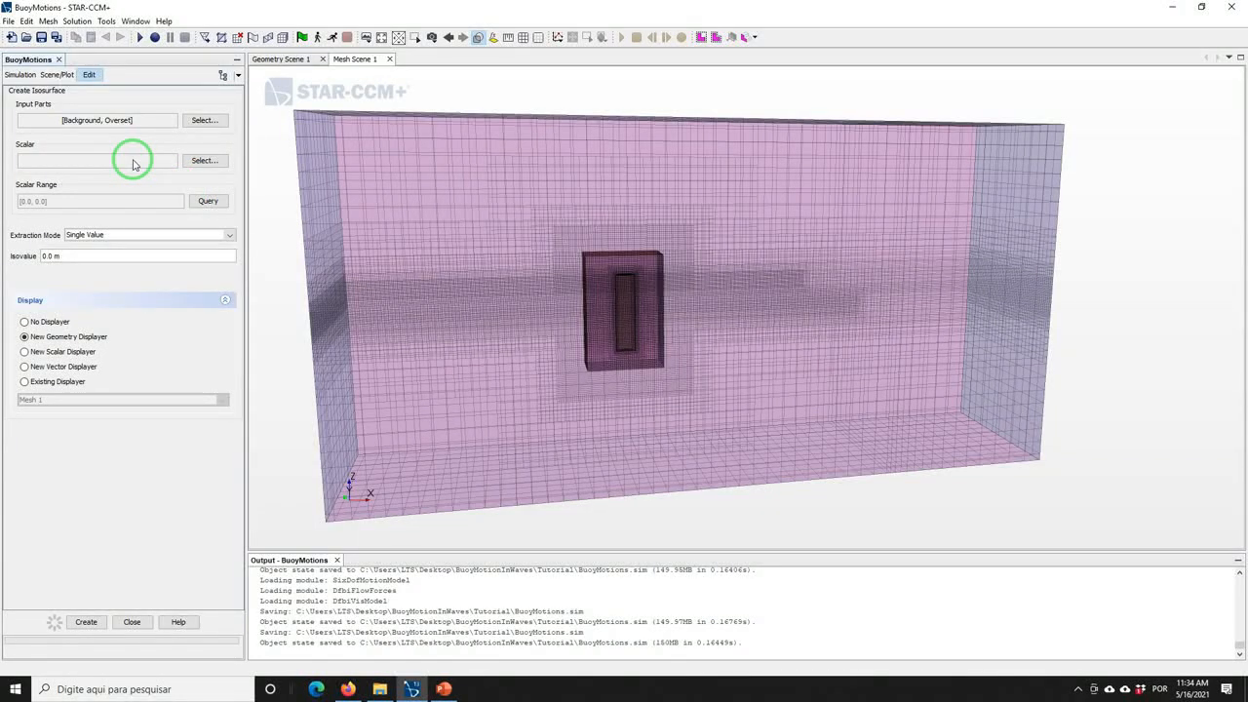
click(205, 160)
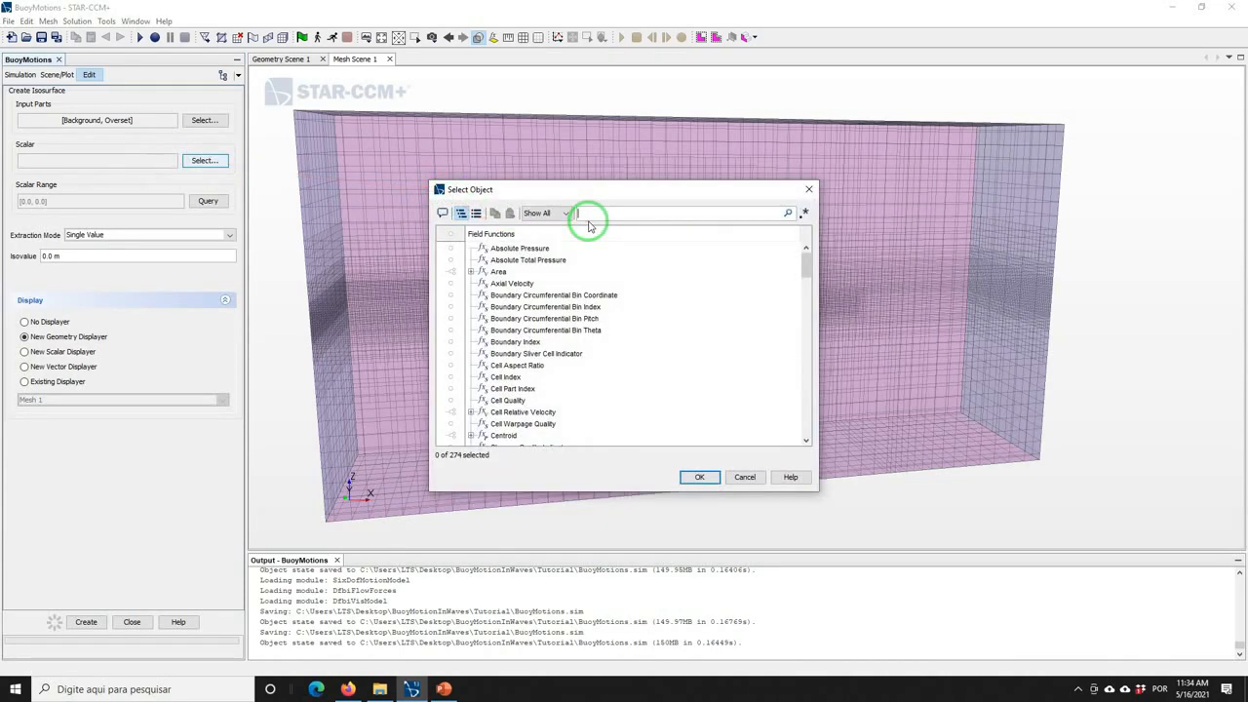
text(vol)
click(555, 255)
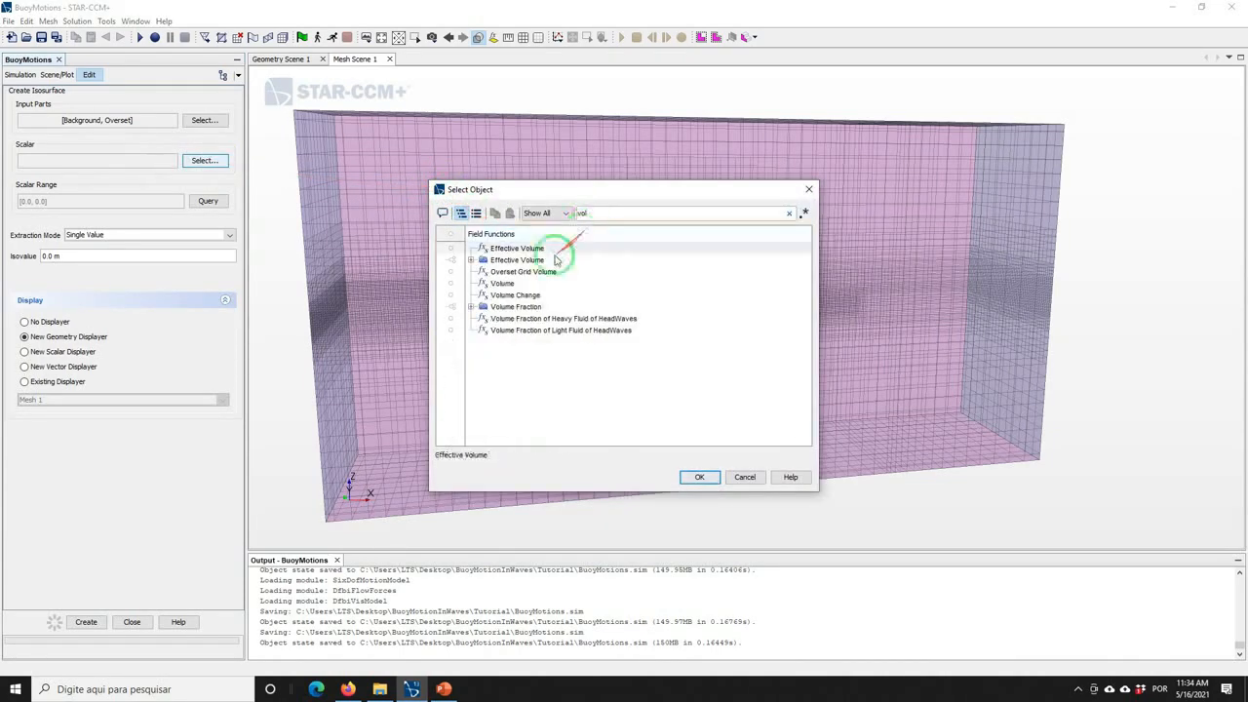
double_click(492, 306)
click(529, 332)
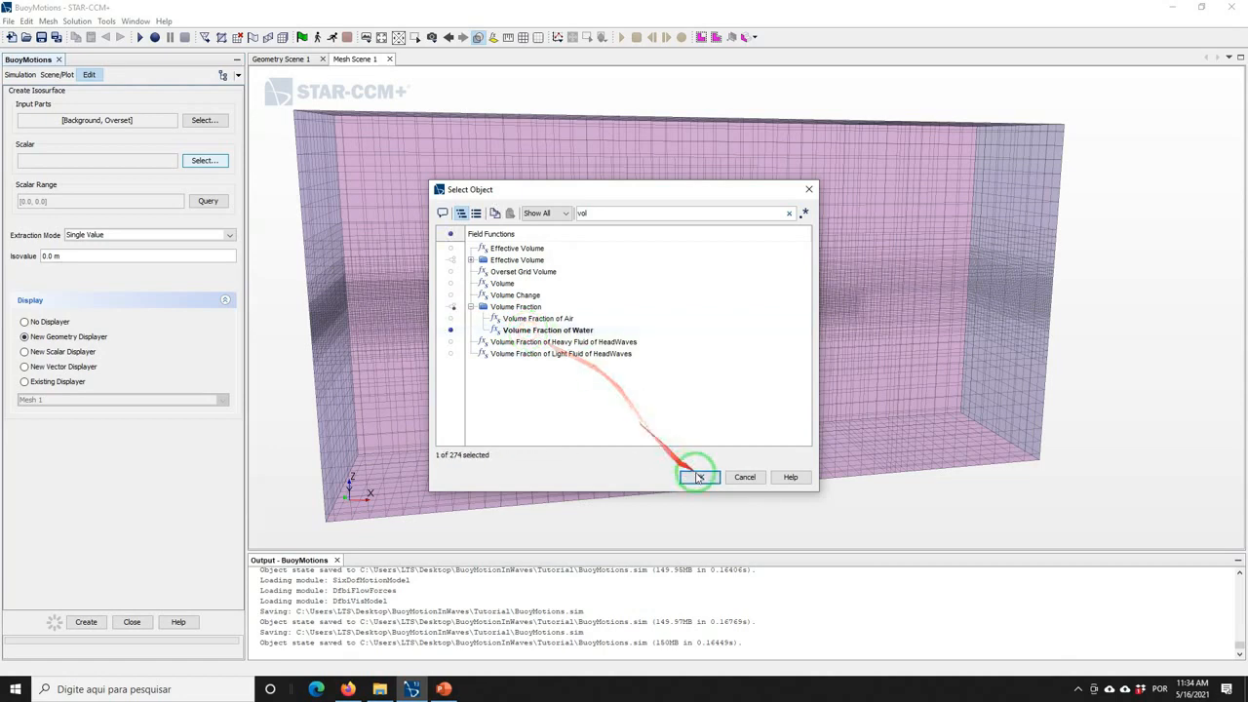
click(699, 477)
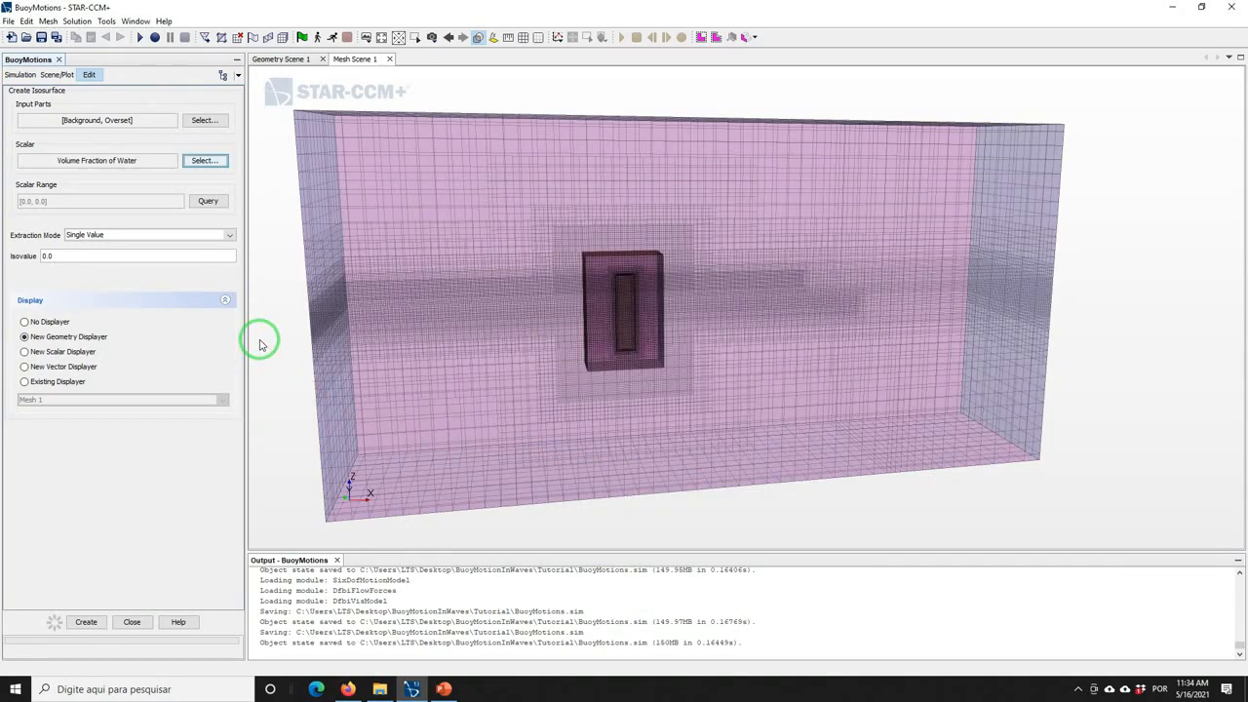
Create the isosurface with an isovalue of 0.5 and no displayer, and close the creation form
click(86, 253)
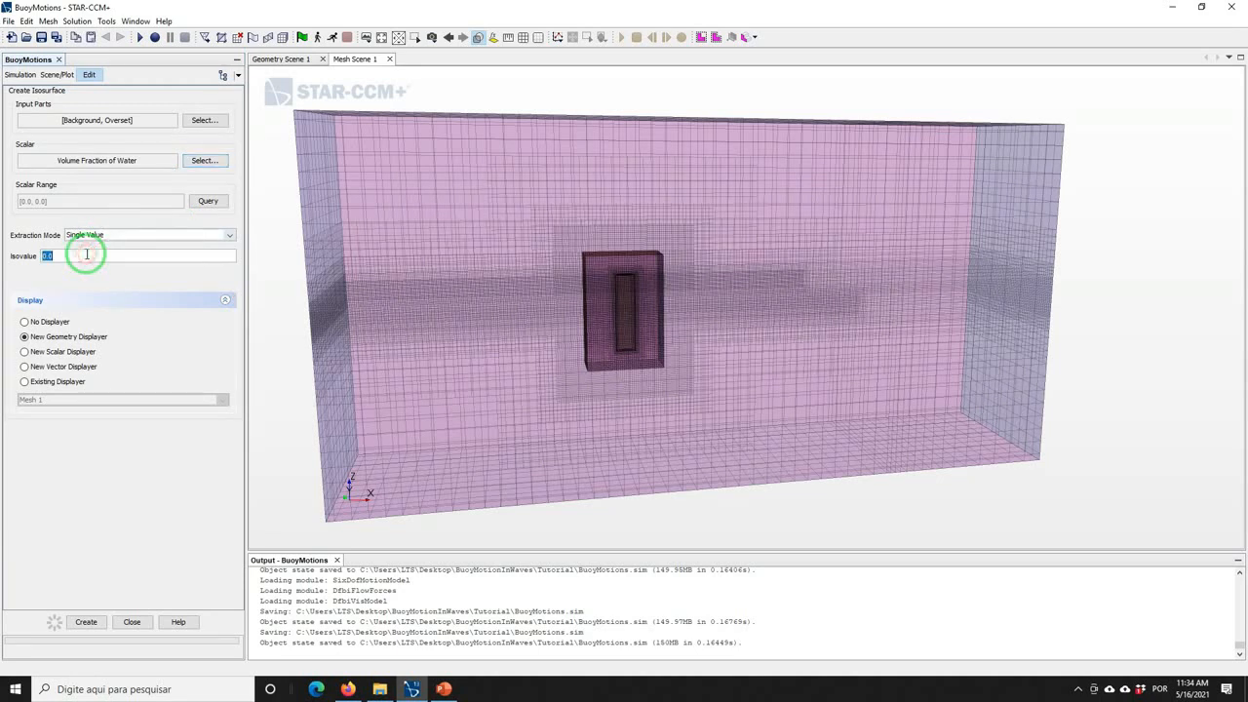
text(0)
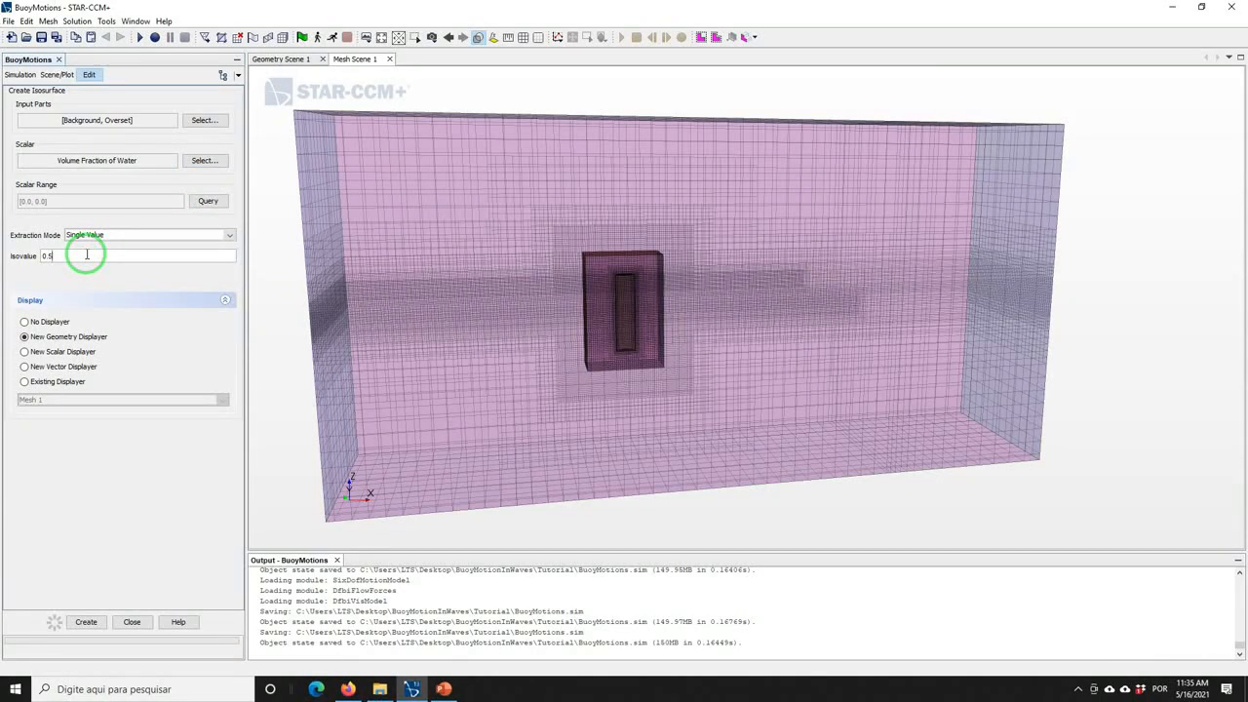
click(27, 323)
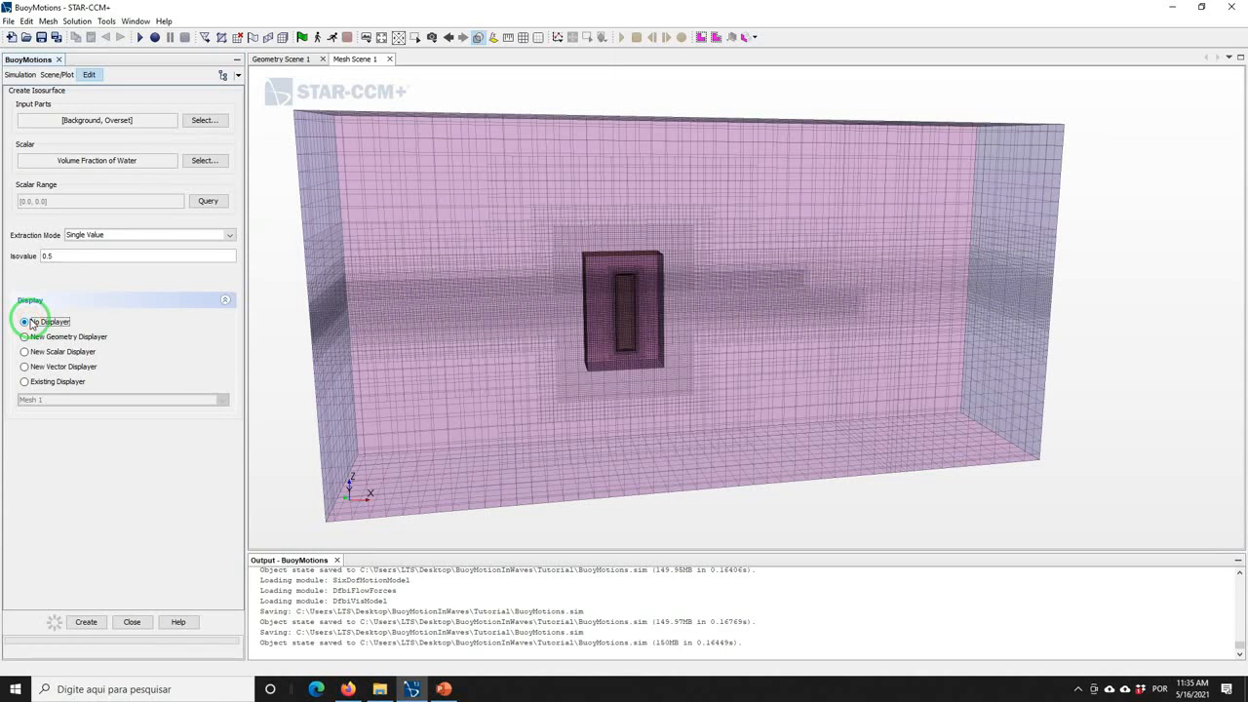
click(86, 621)
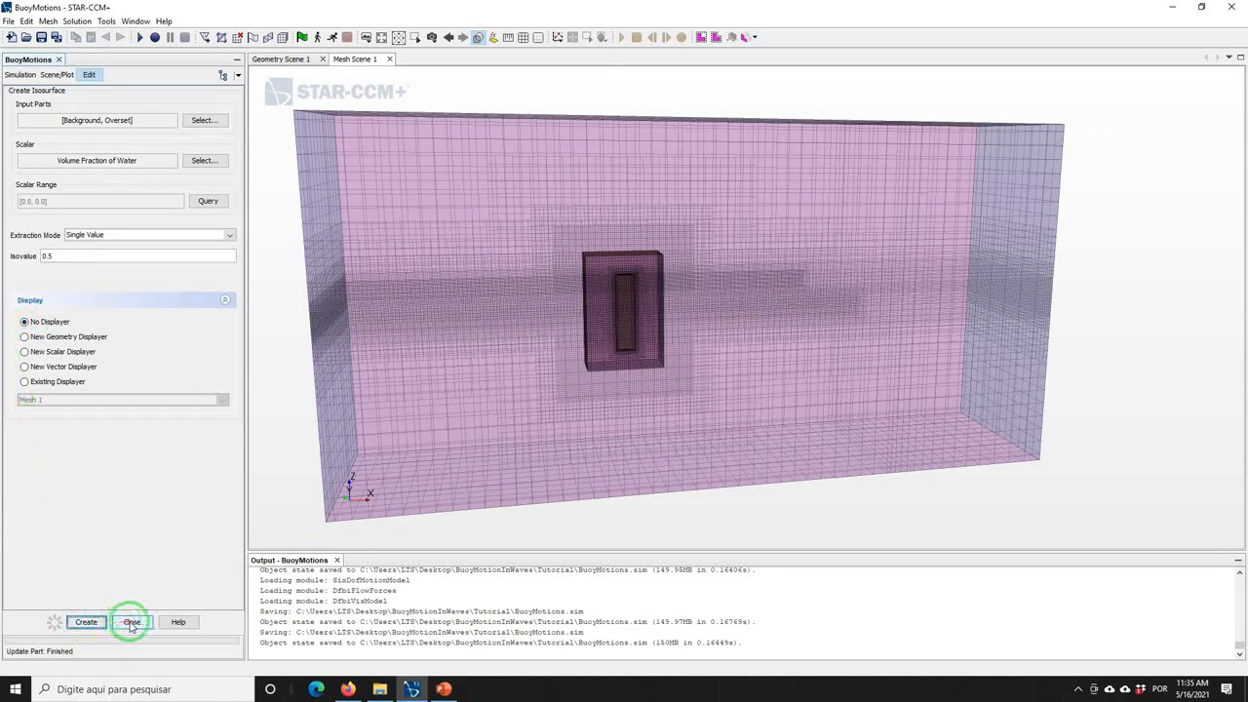
click(132, 623)
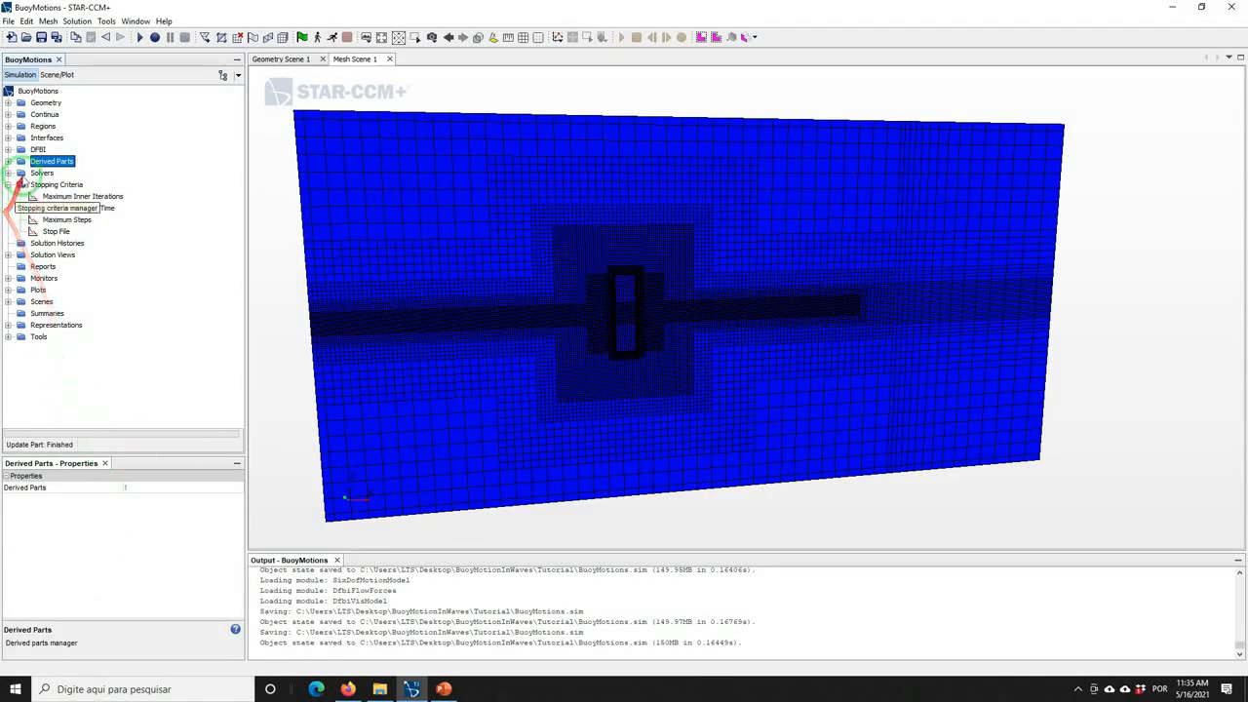
Rename the new isosurface derived part as WaterSurface
click(7, 162)
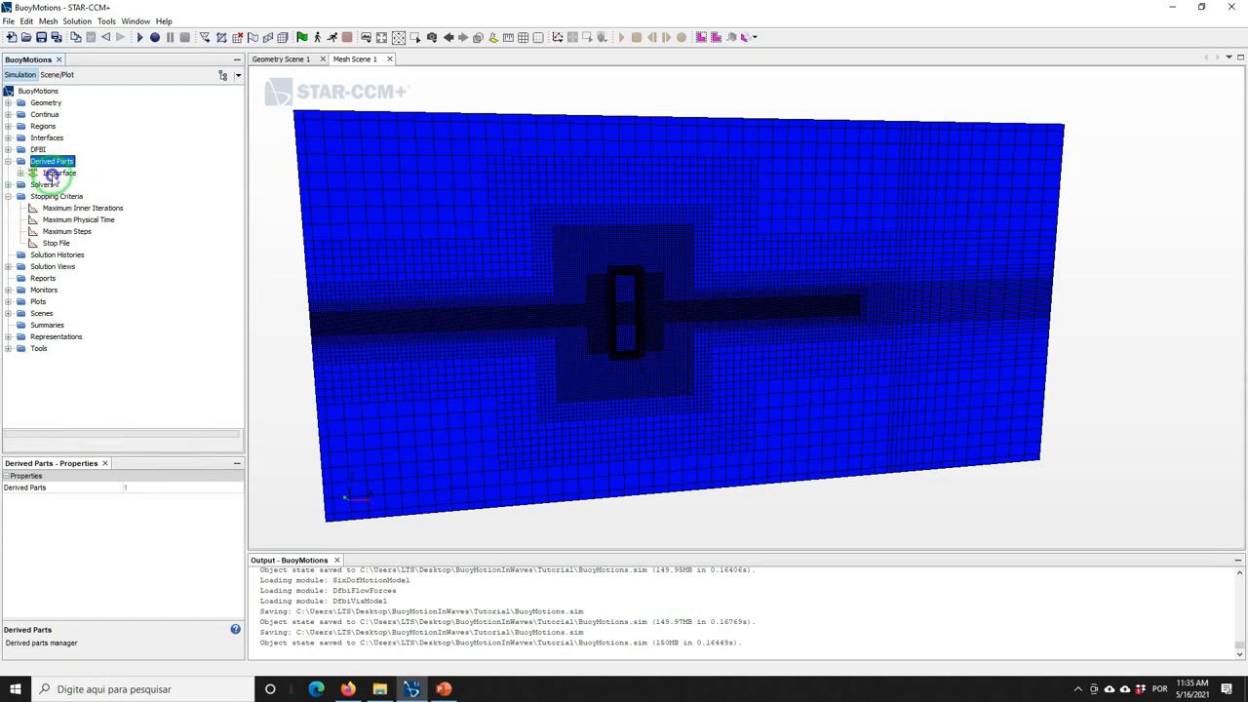
right_click(61, 173)
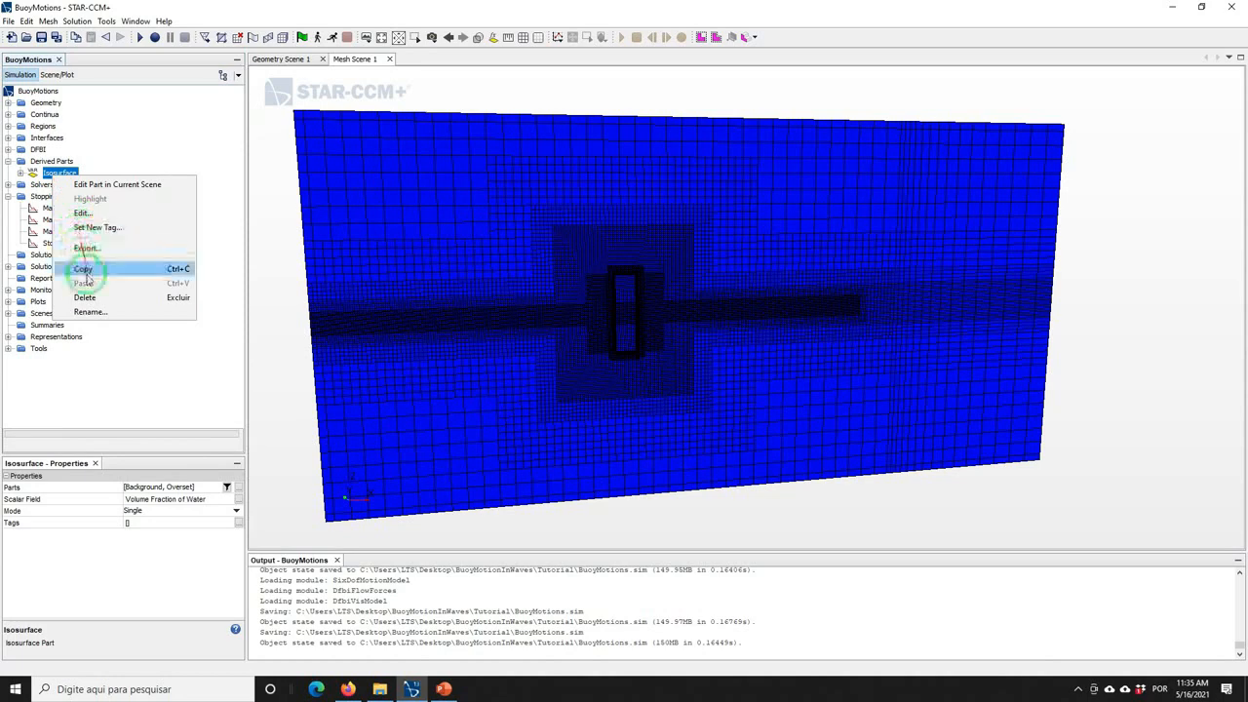
click(88, 312)
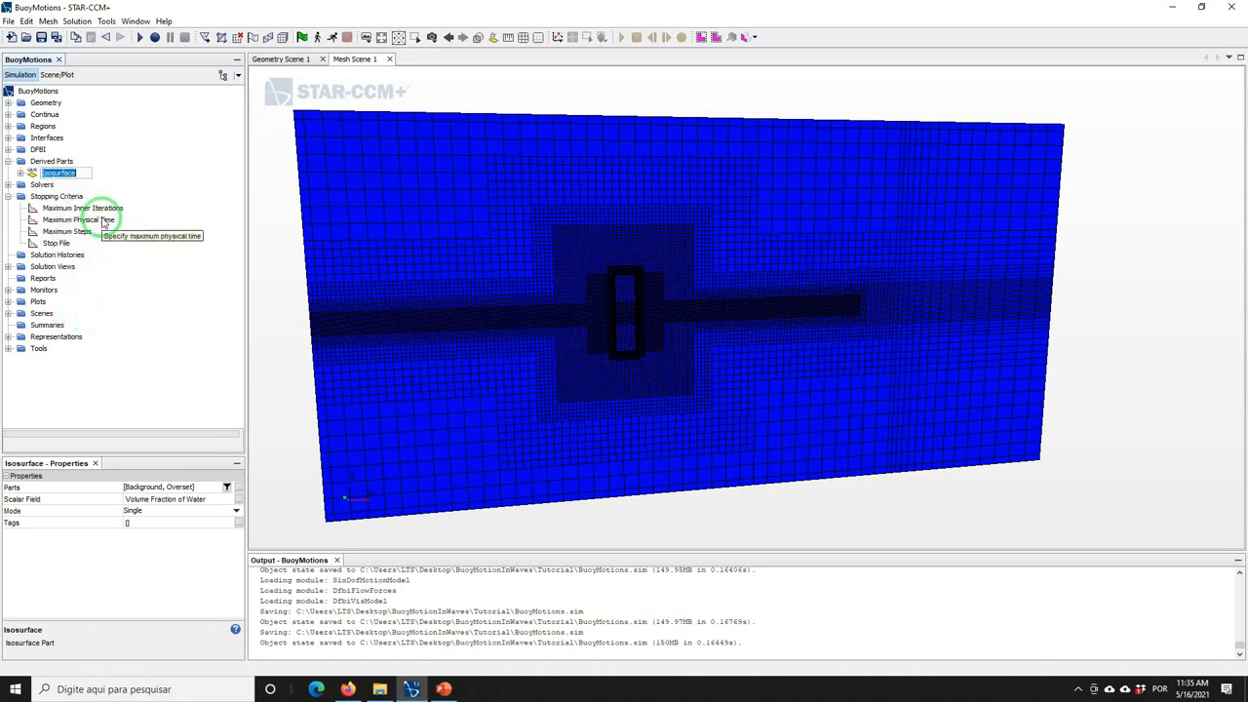
text(WaterS)
key(Return)
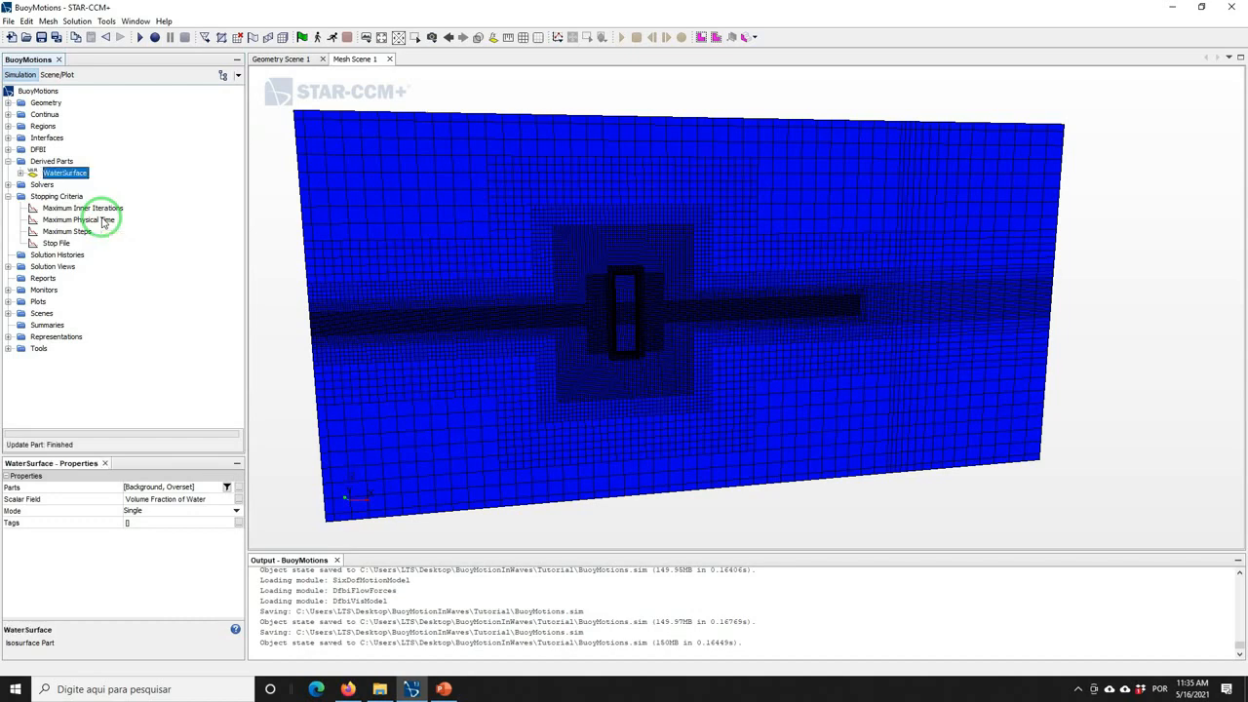
Create a new color map among the simulation tools, keeping the default HSV color space and control points
click(39, 348)
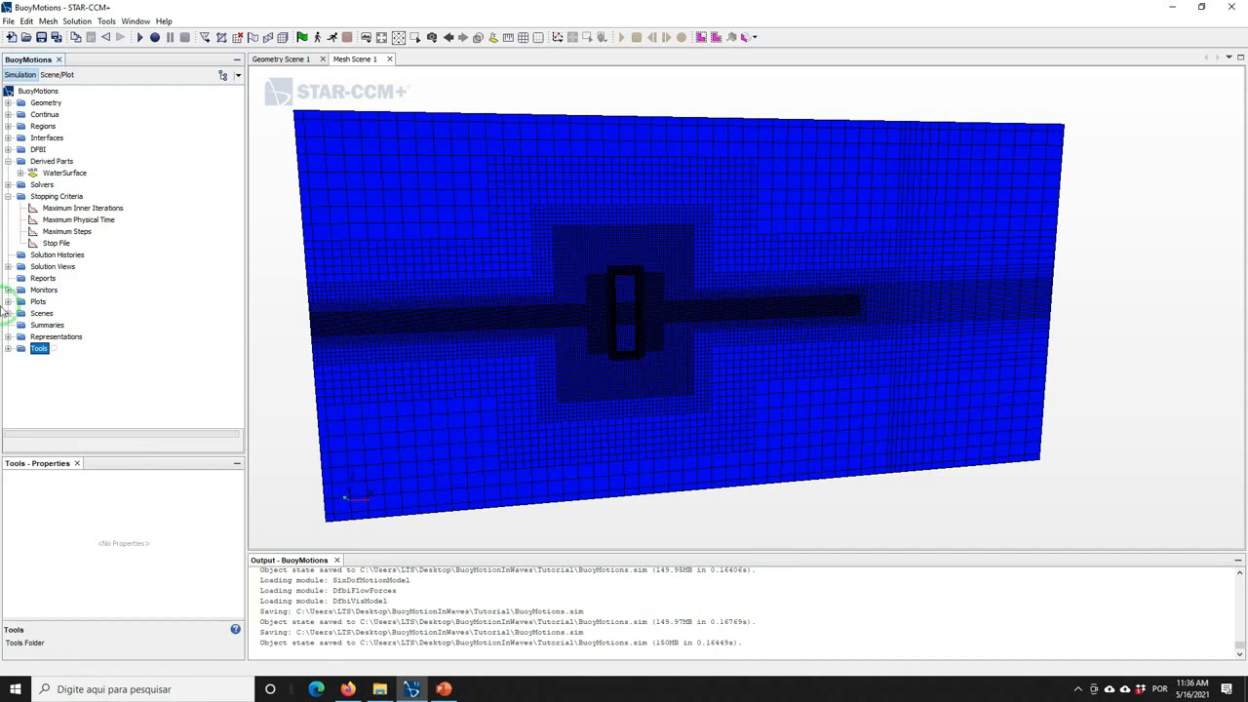
click(8, 348)
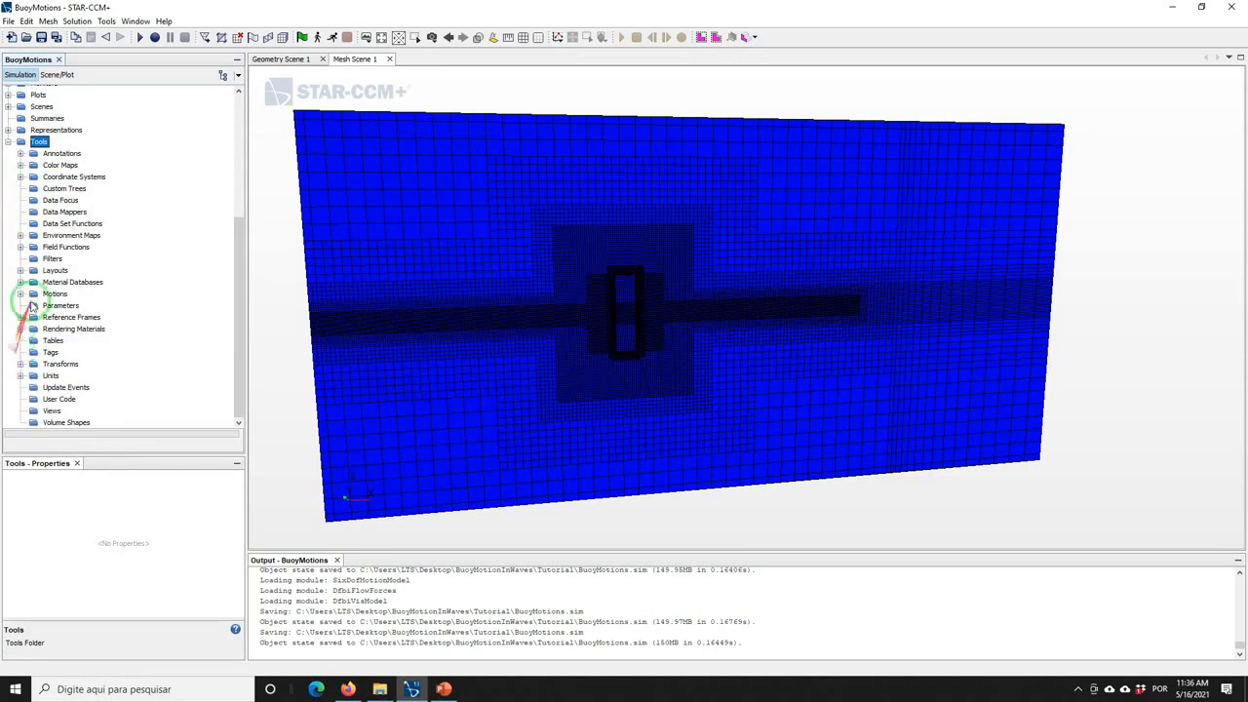
click(21, 164)
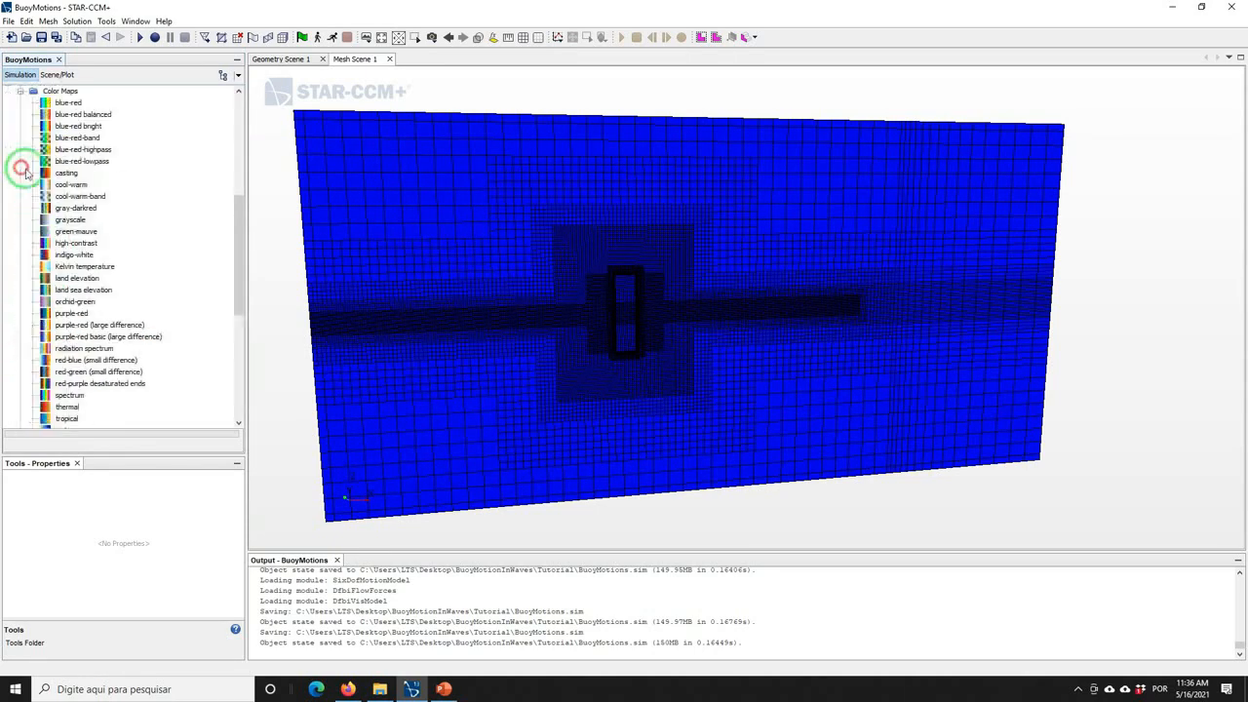
drag(237, 237, 234, 188)
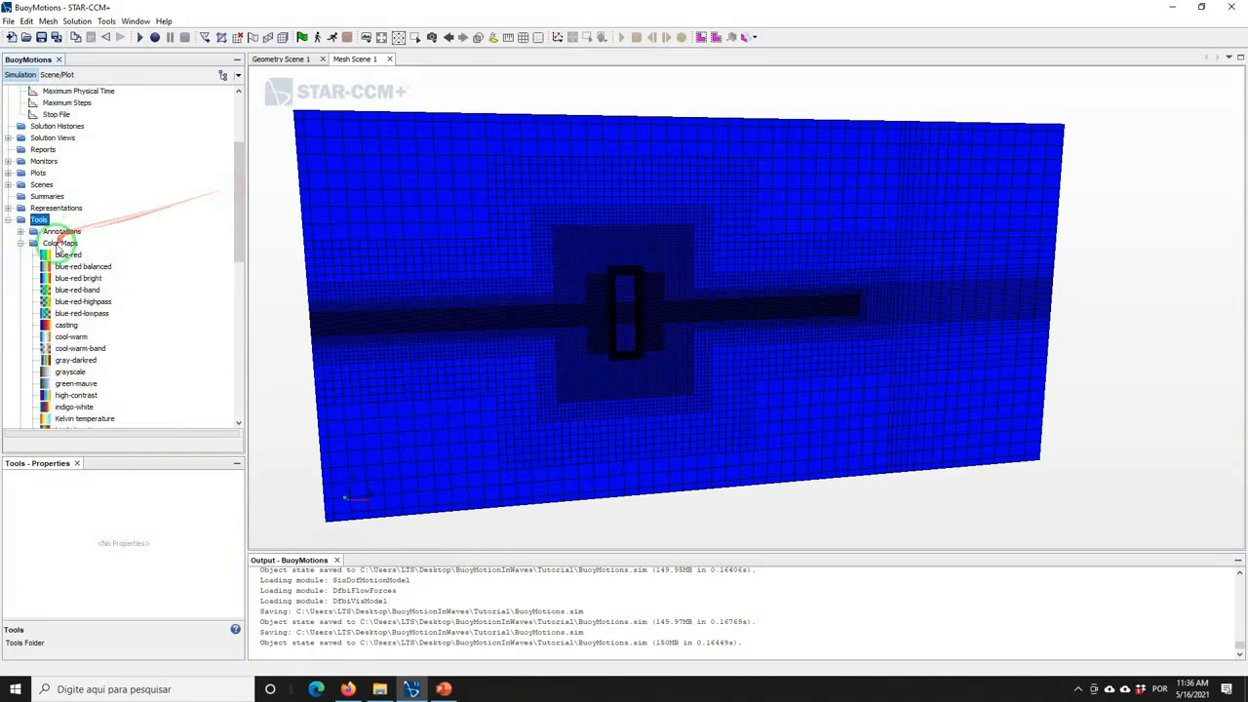
right_click(56, 245)
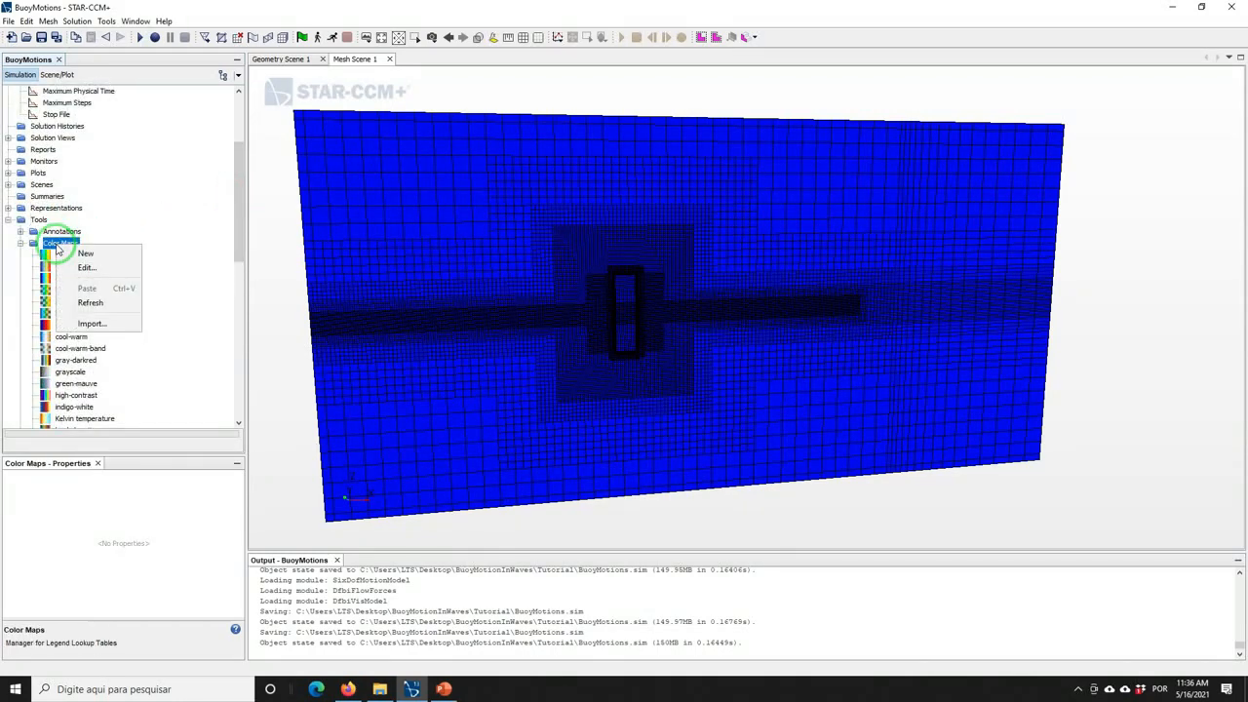
click(82, 253)
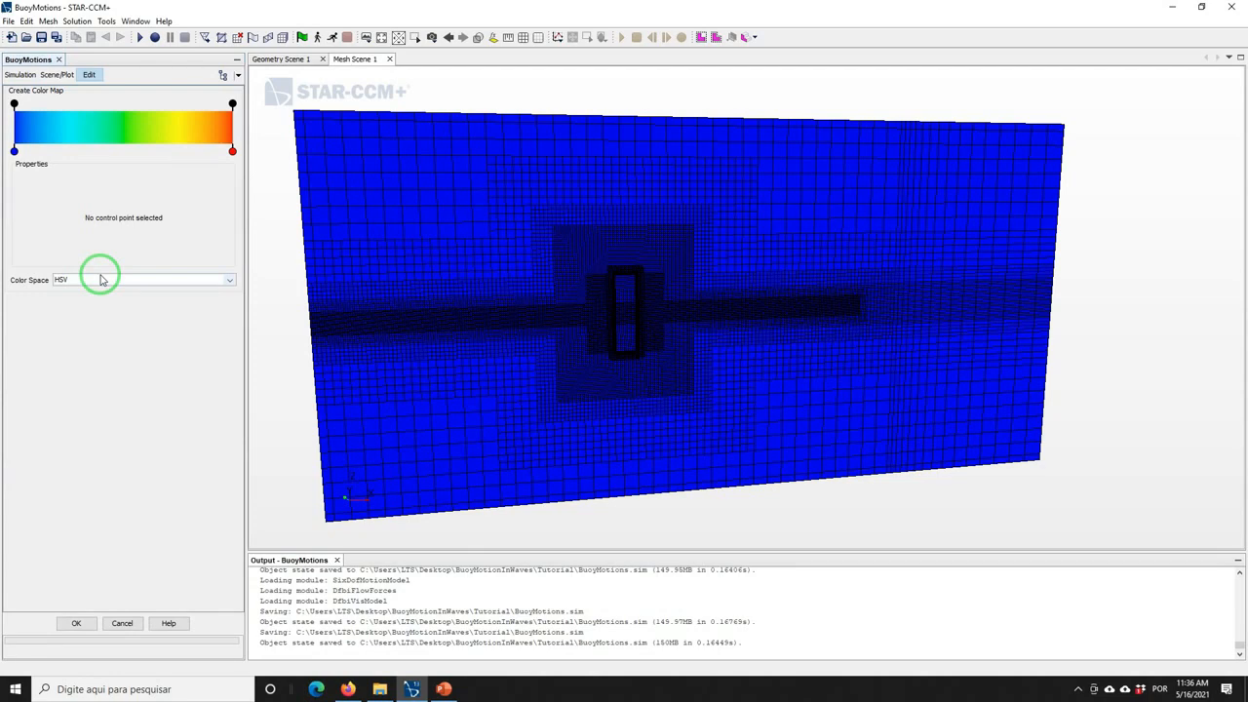
click(73, 624)
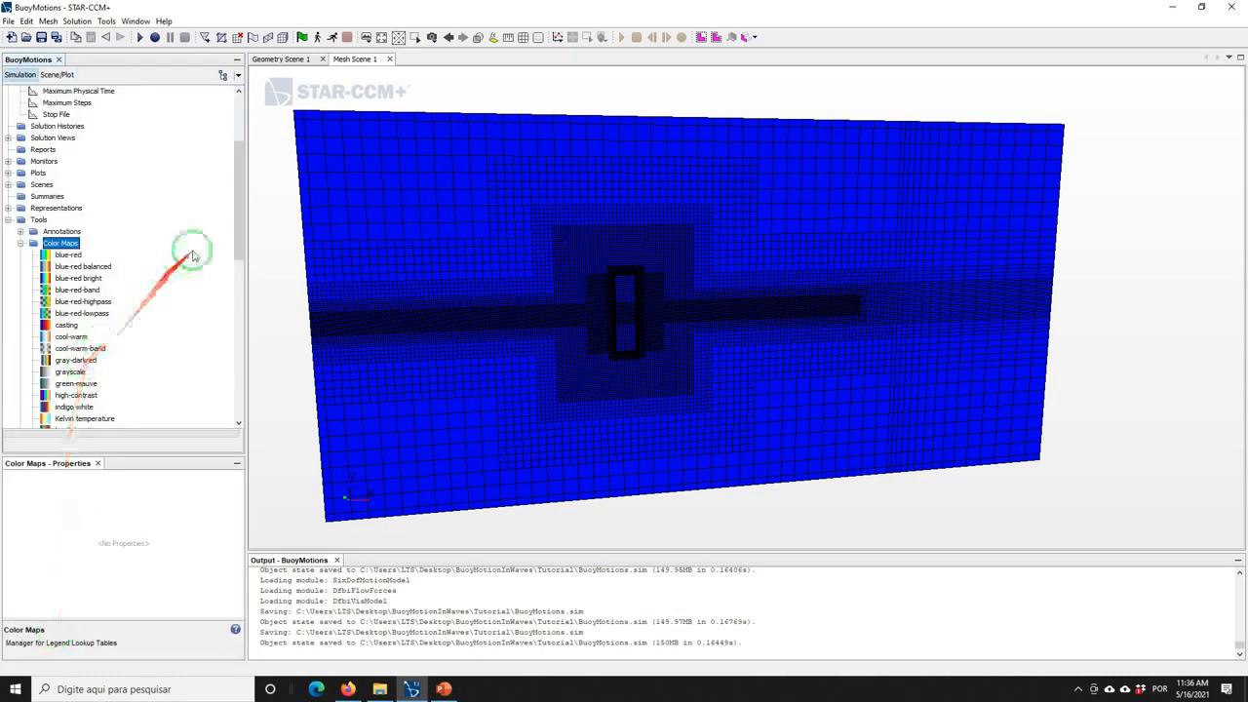
Rename the newly created user color map as Water
drag(240, 228, 240, 323)
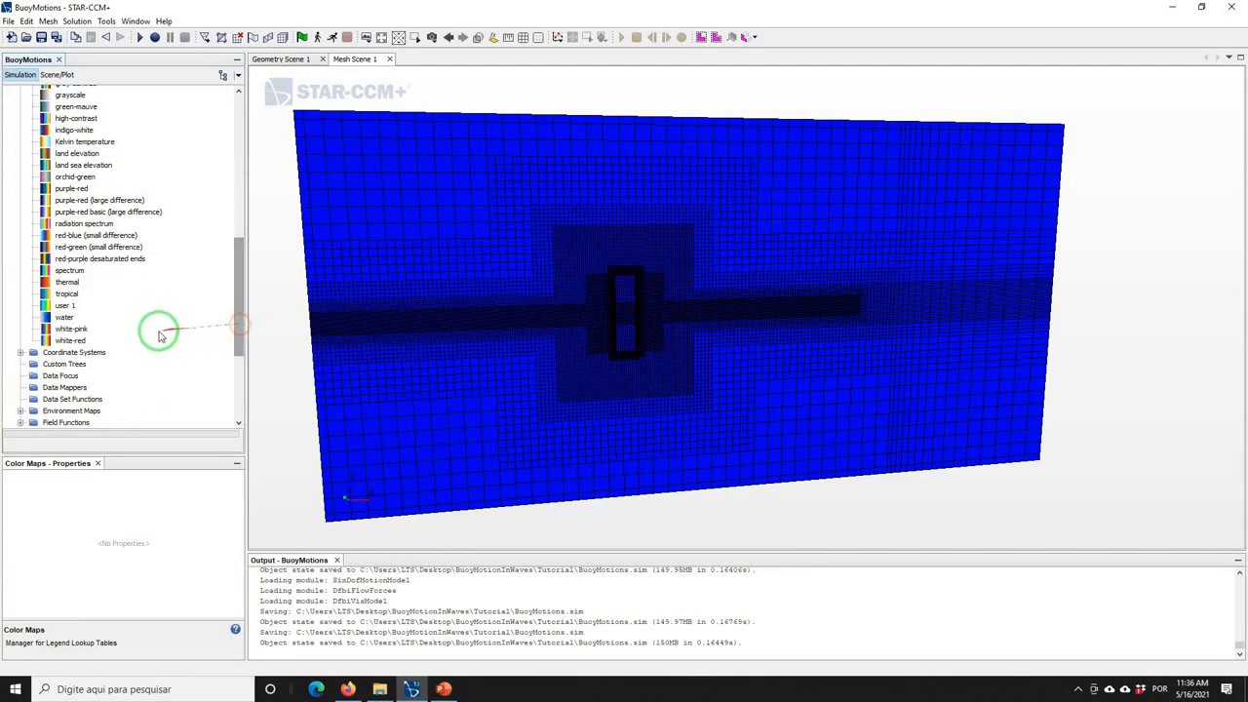
click(64, 305)
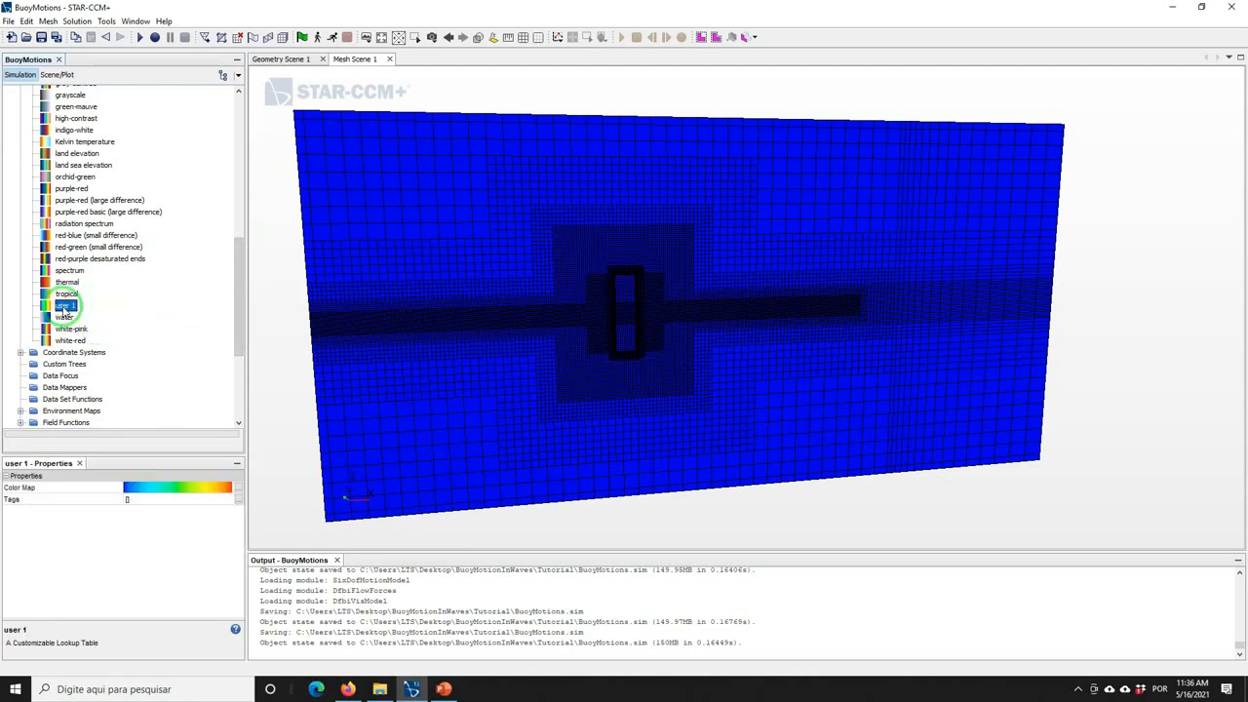
right_click(64, 306)
click(98, 409)
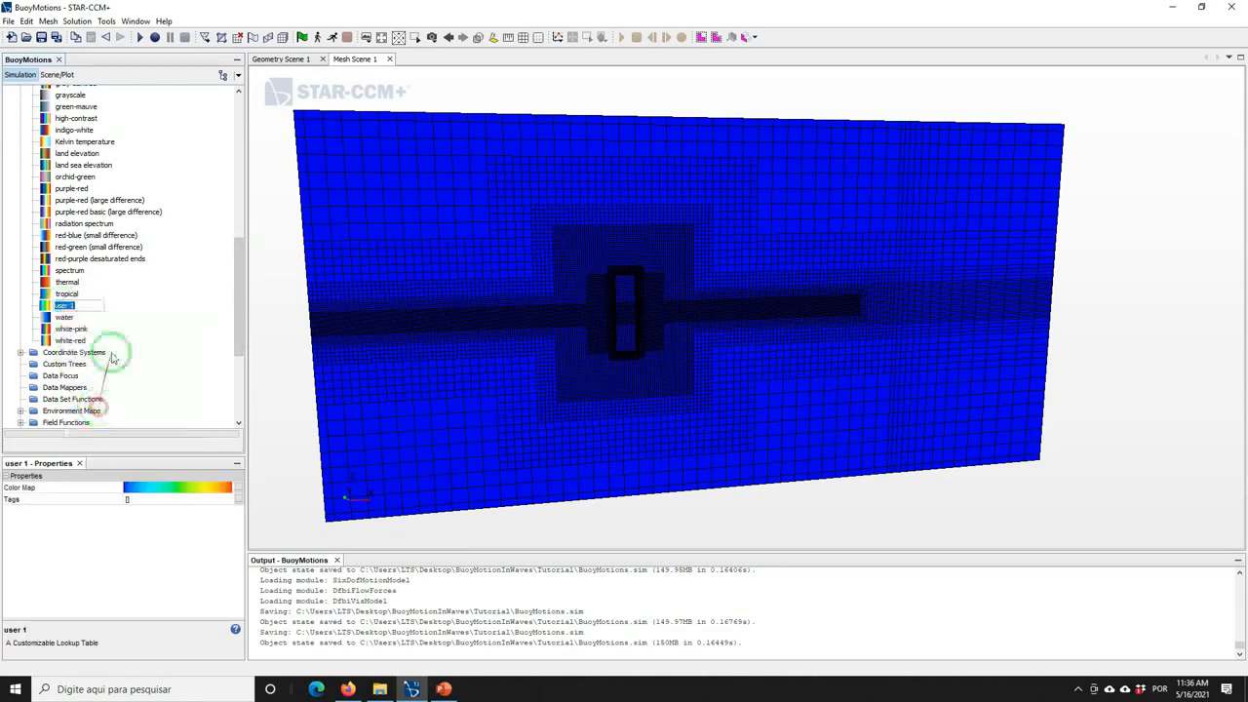
text(Water)
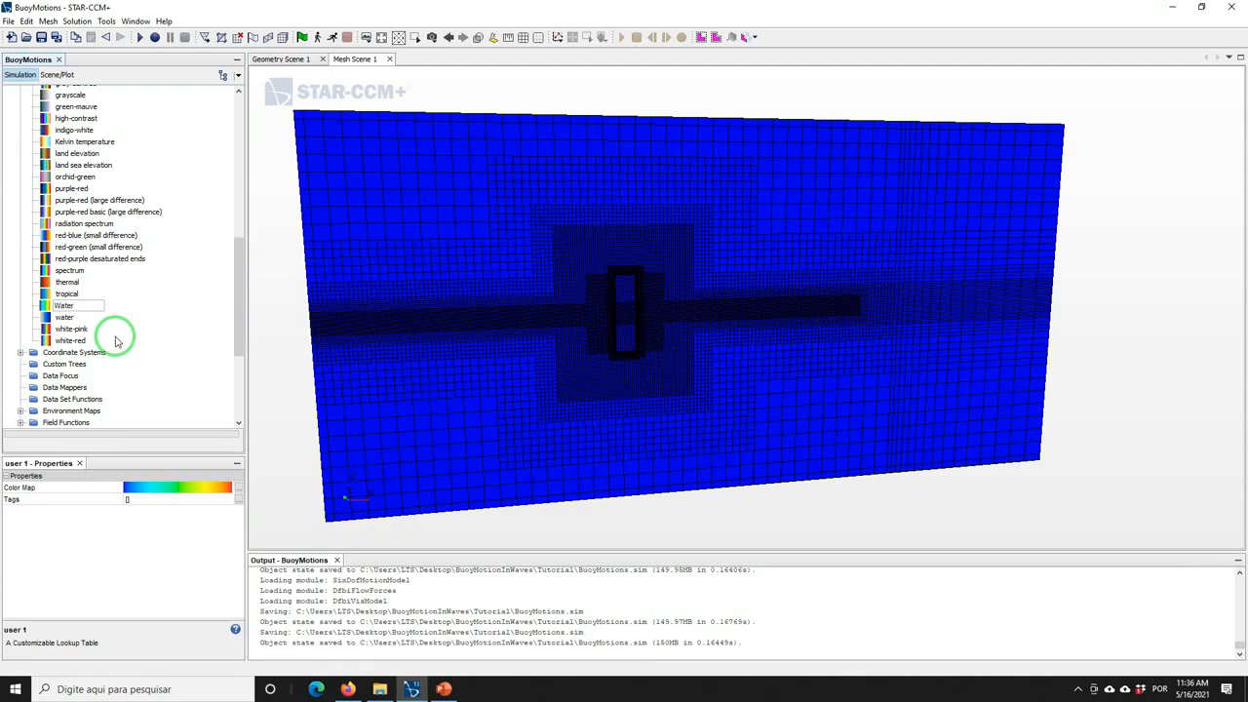
key(Return)
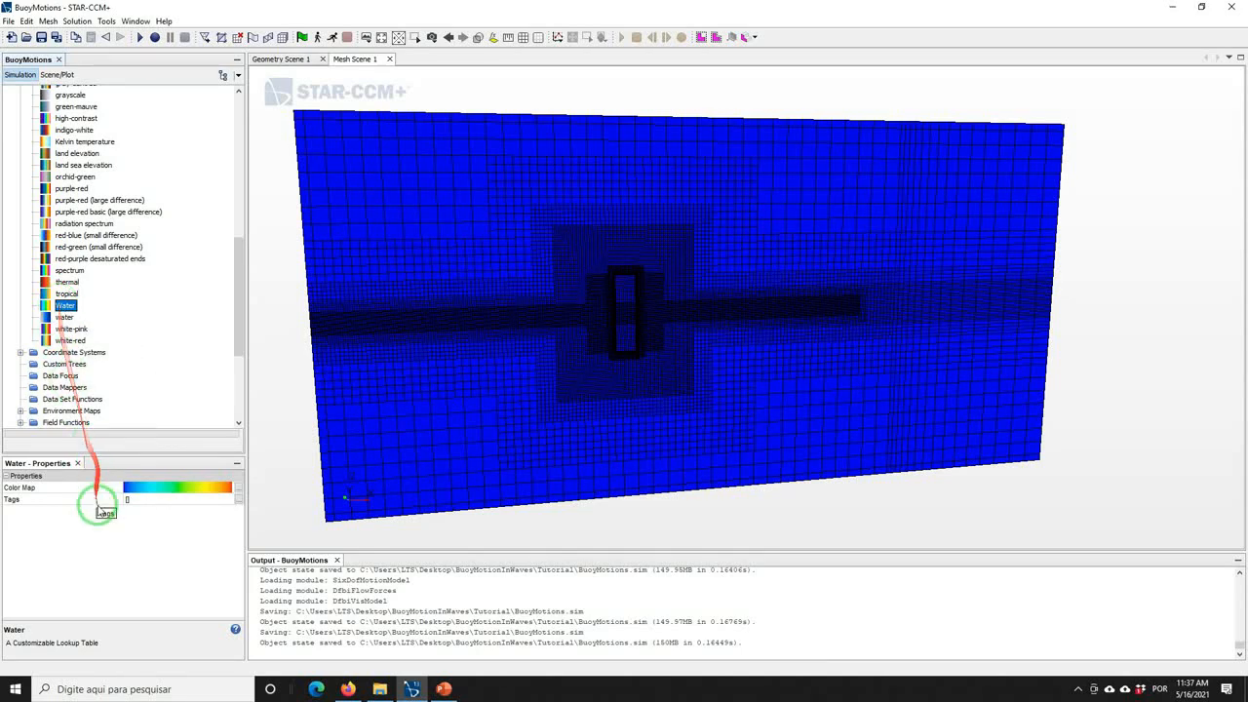
Make the Water color map solid blue by moving the blue control point to position 1.0, and set its color space to RGB
click(159, 488)
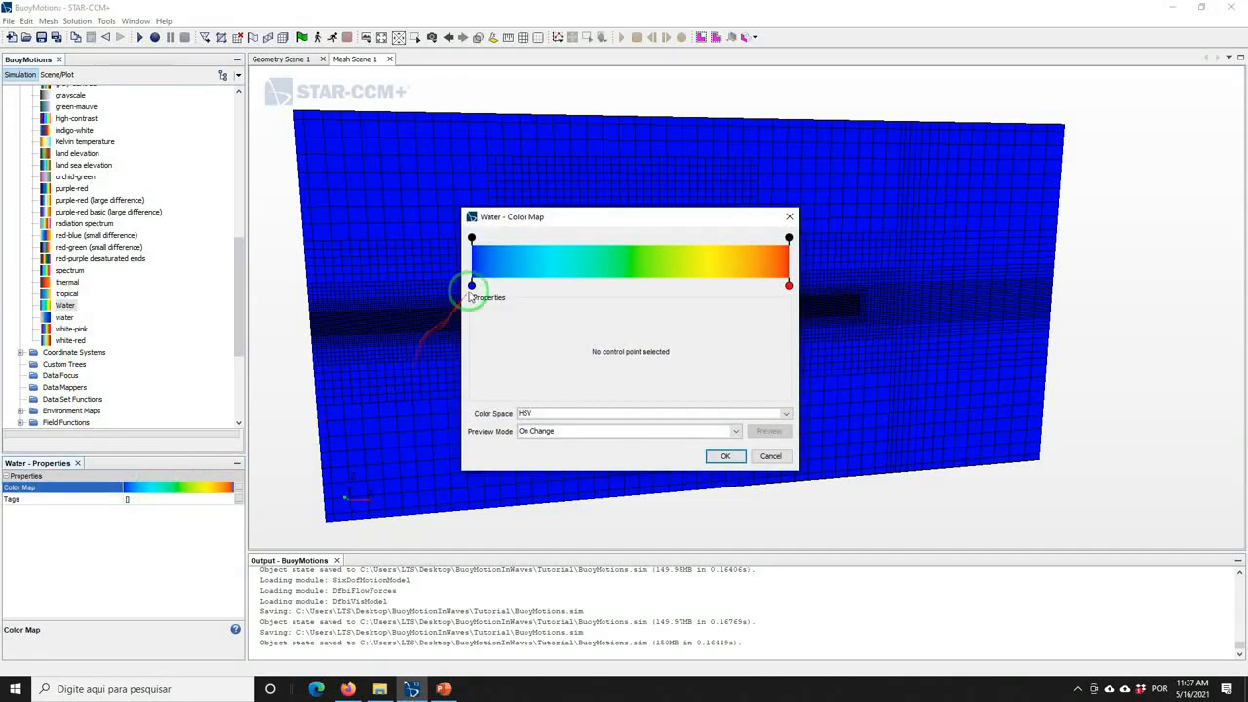
mouse_move(472, 285)
drag(473, 286, 846, 299)
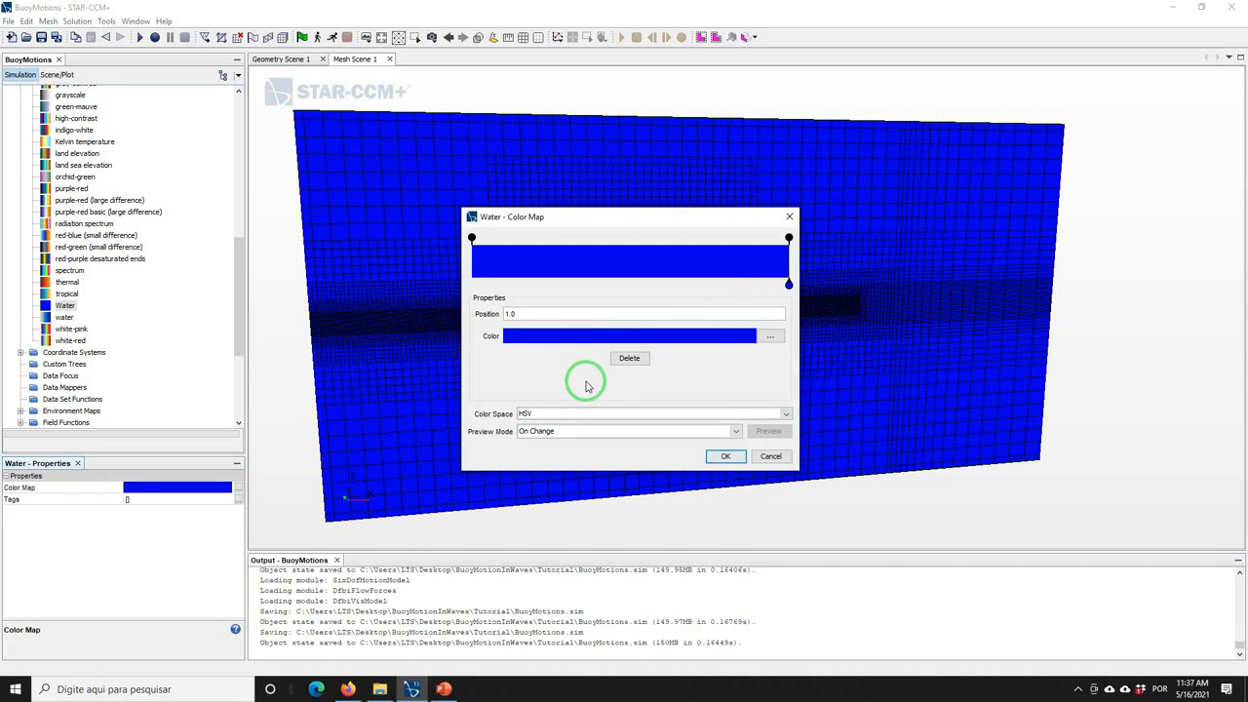
click(549, 414)
click(527, 427)
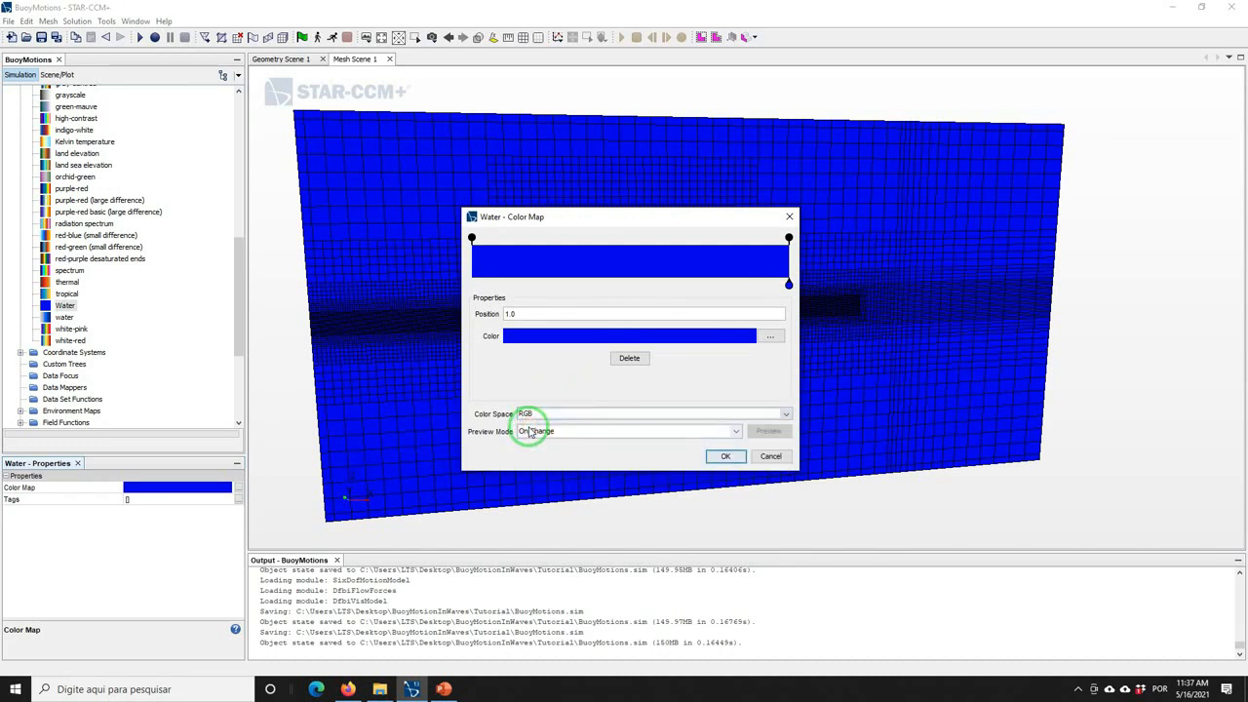
click(726, 457)
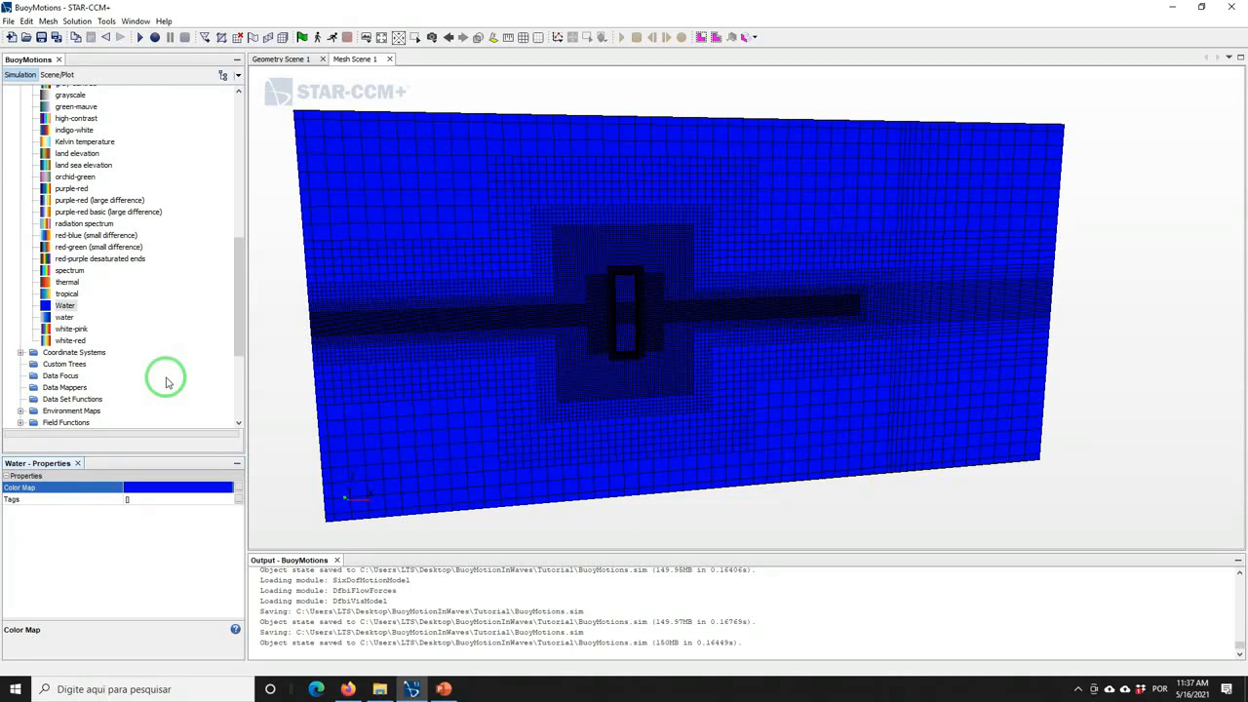
Create a new scalar scene
drag(236, 311, 230, 189)
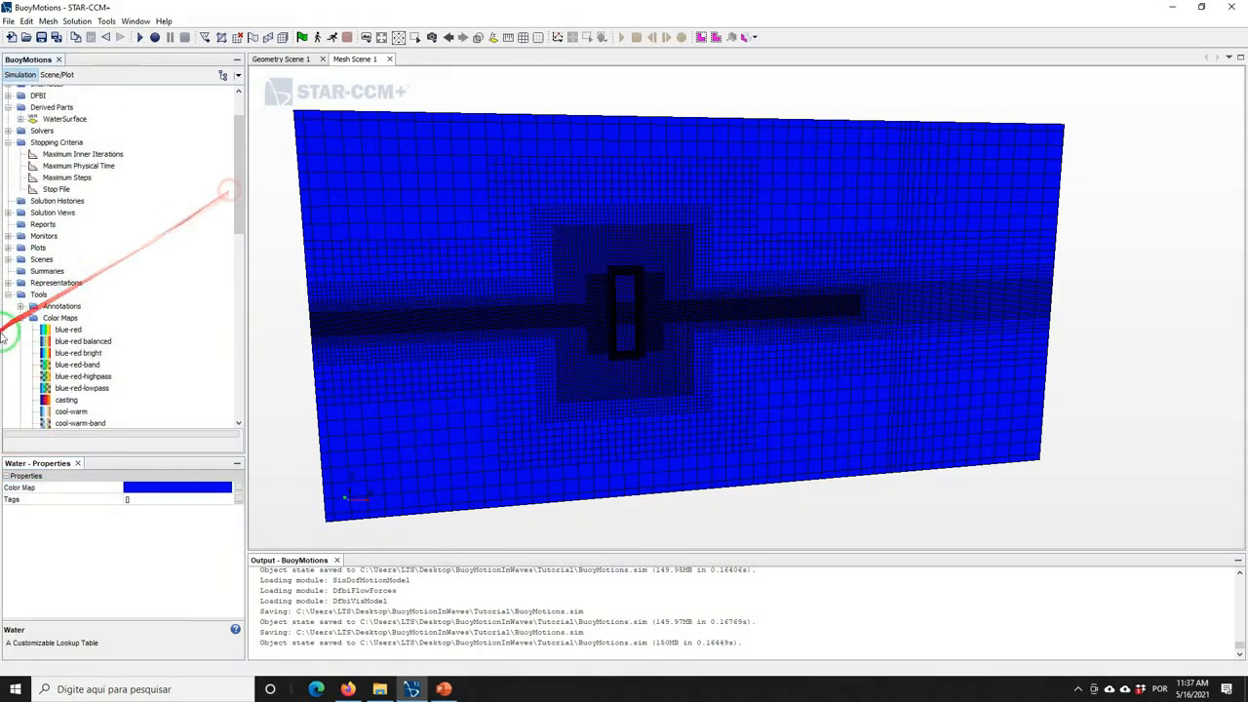
click(7, 260)
right_click(44, 260)
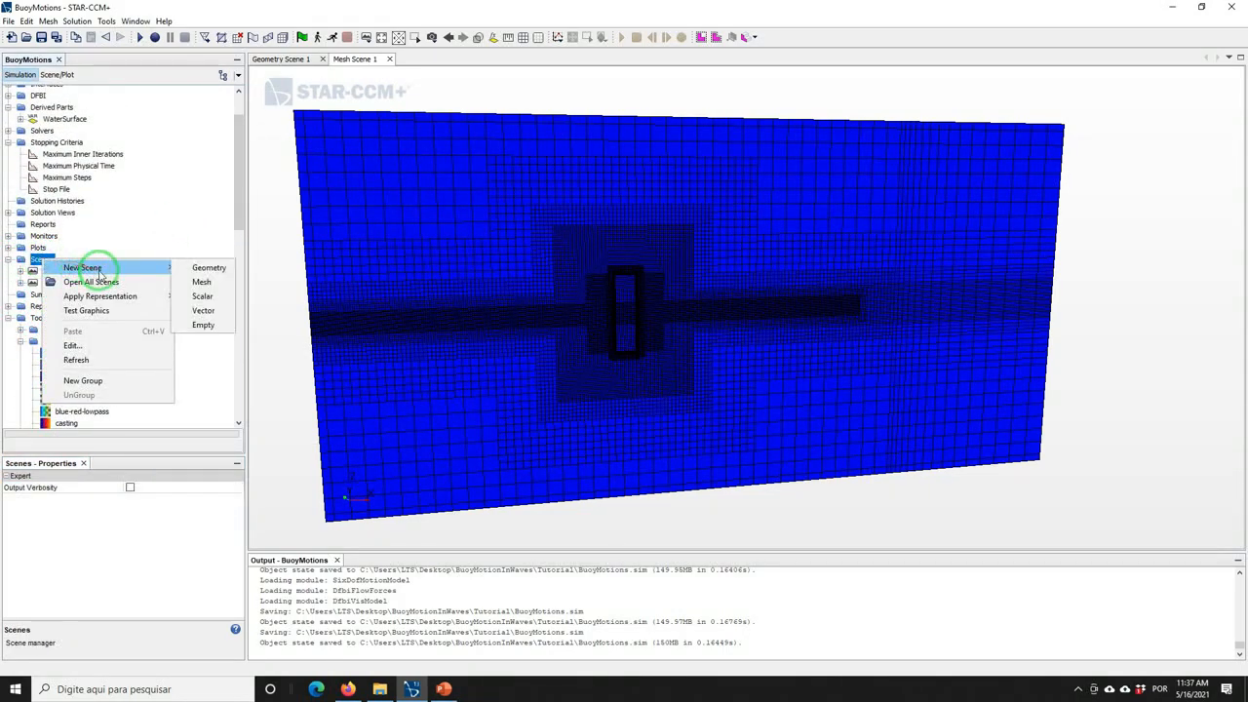
mouse_move(128, 266)
click(189, 299)
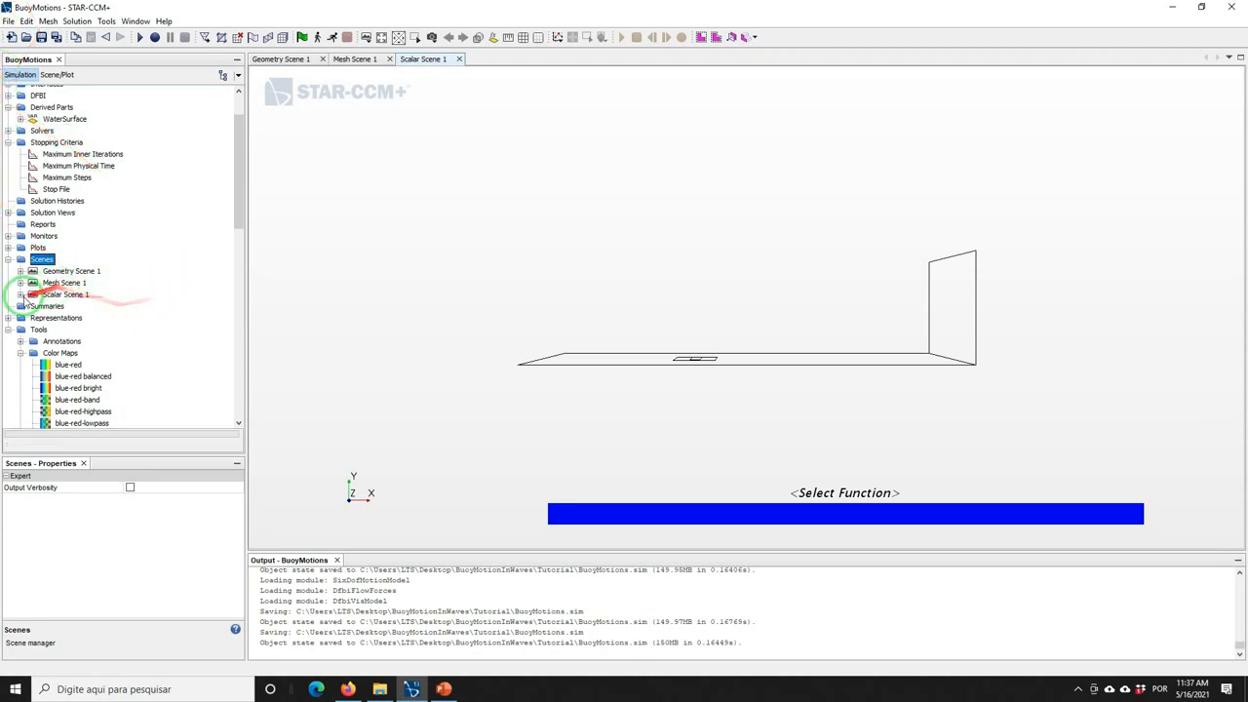
Turn off the outline display of the Outline 1 displayer in the new scalar scene
double_click(65, 295)
double_click(67, 308)
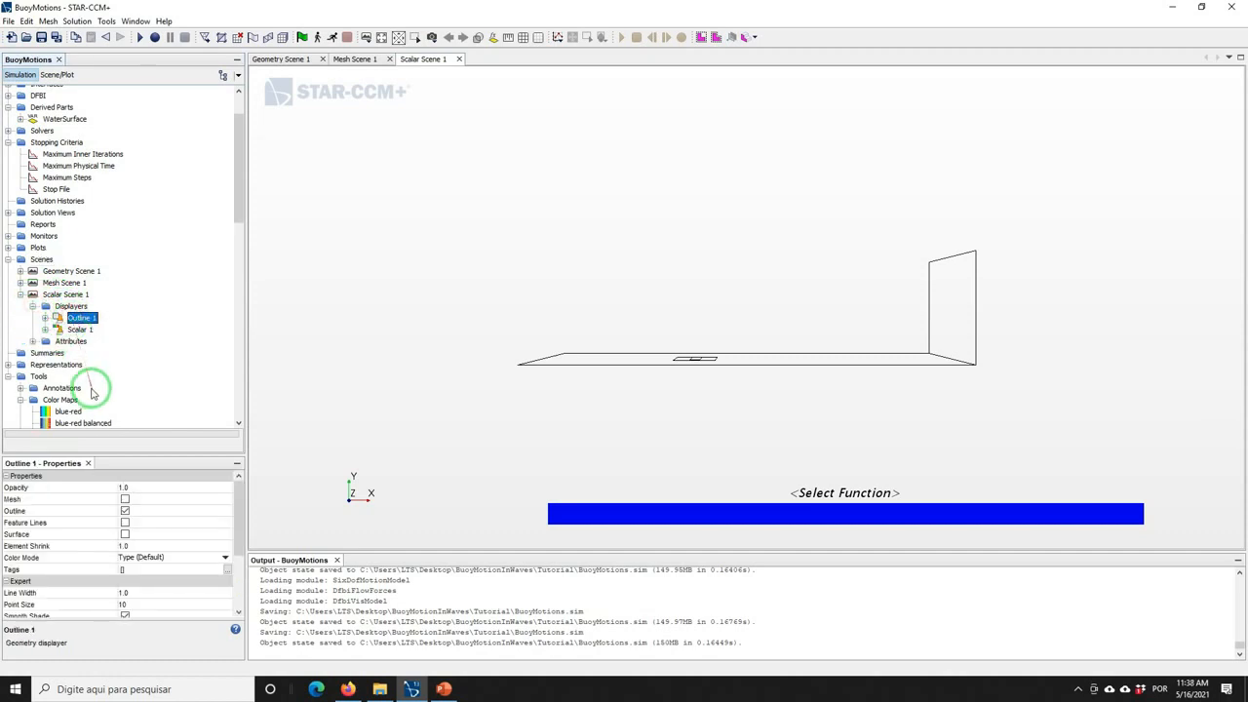
click(126, 512)
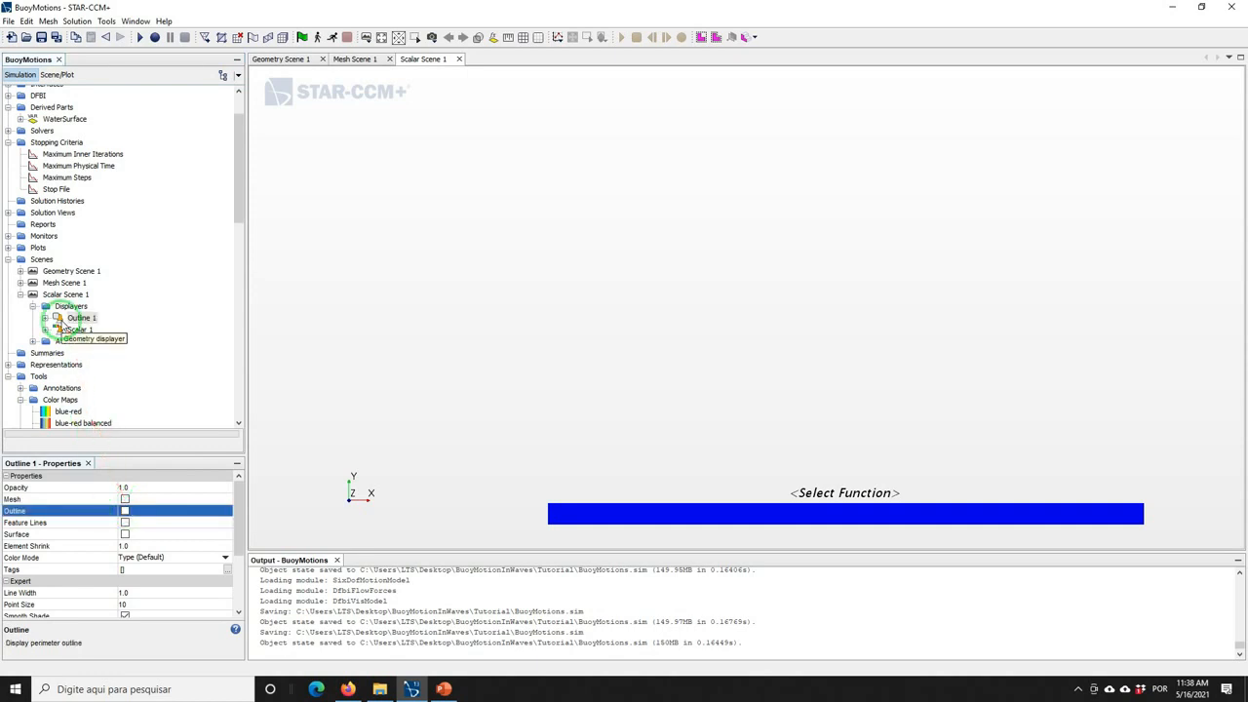
click(46, 320)
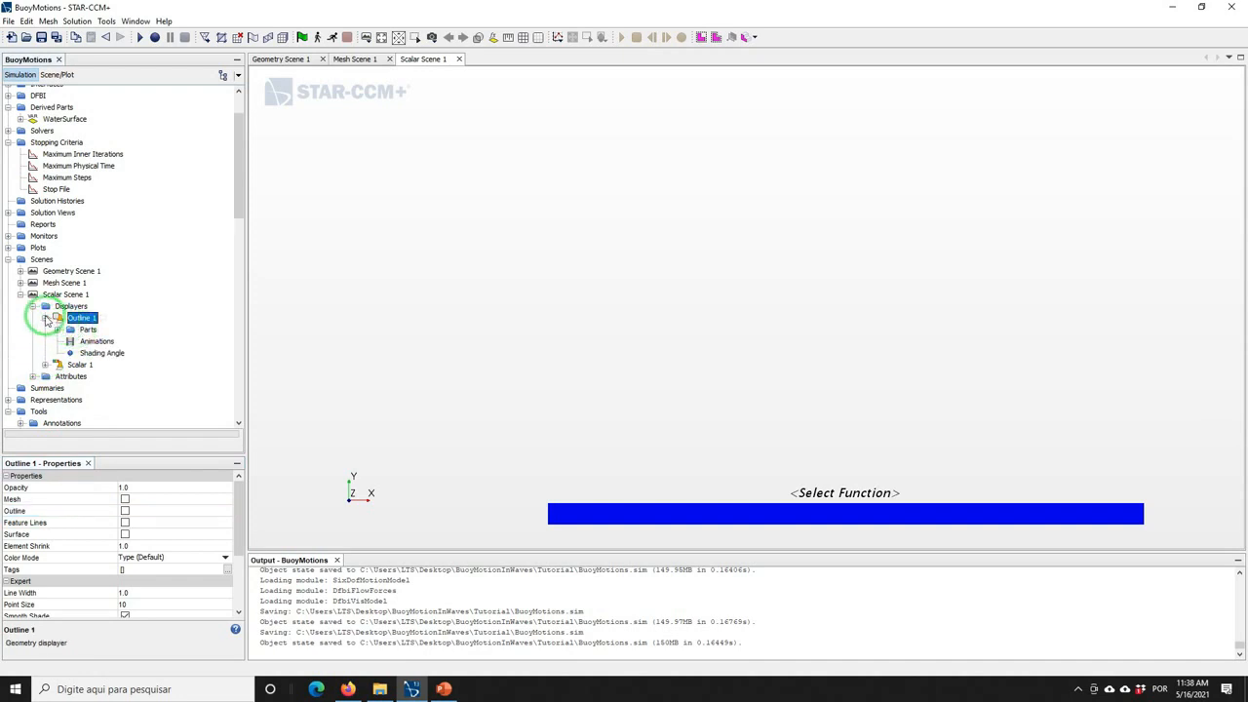
click(46, 319)
Assign the WaterSurface derived part as the only part of the Scalar 1 displayer
click(46, 331)
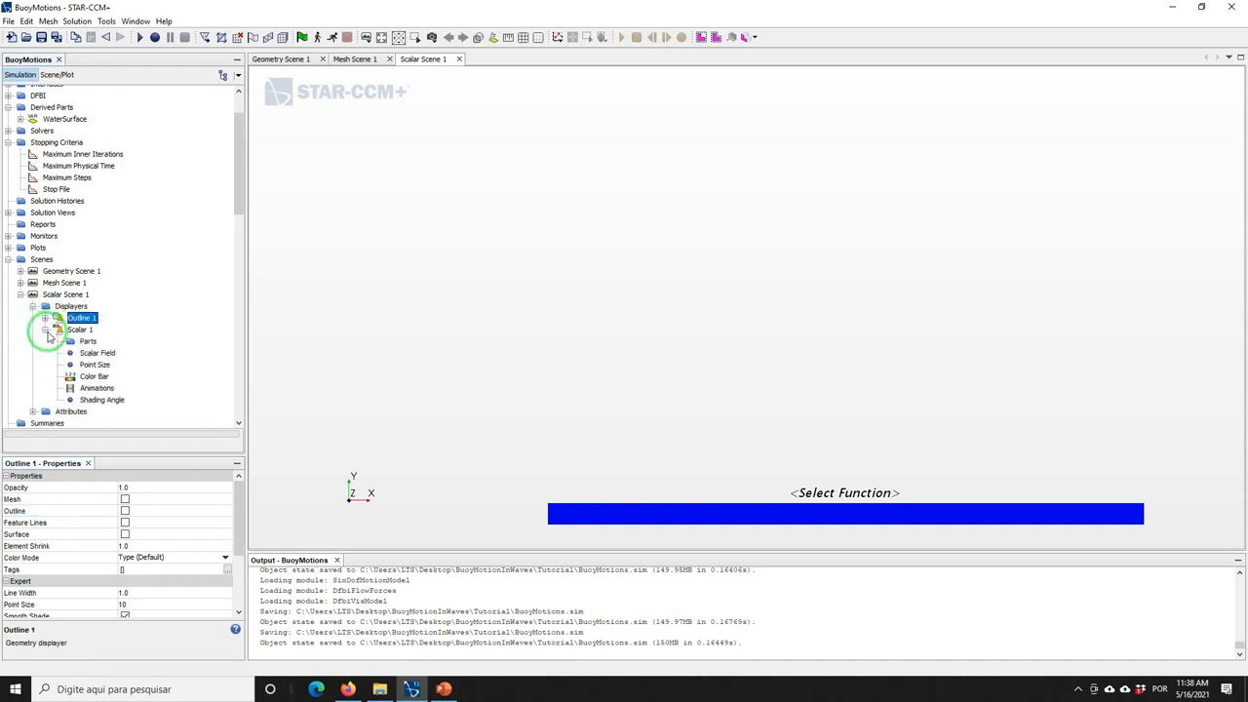
click(86, 341)
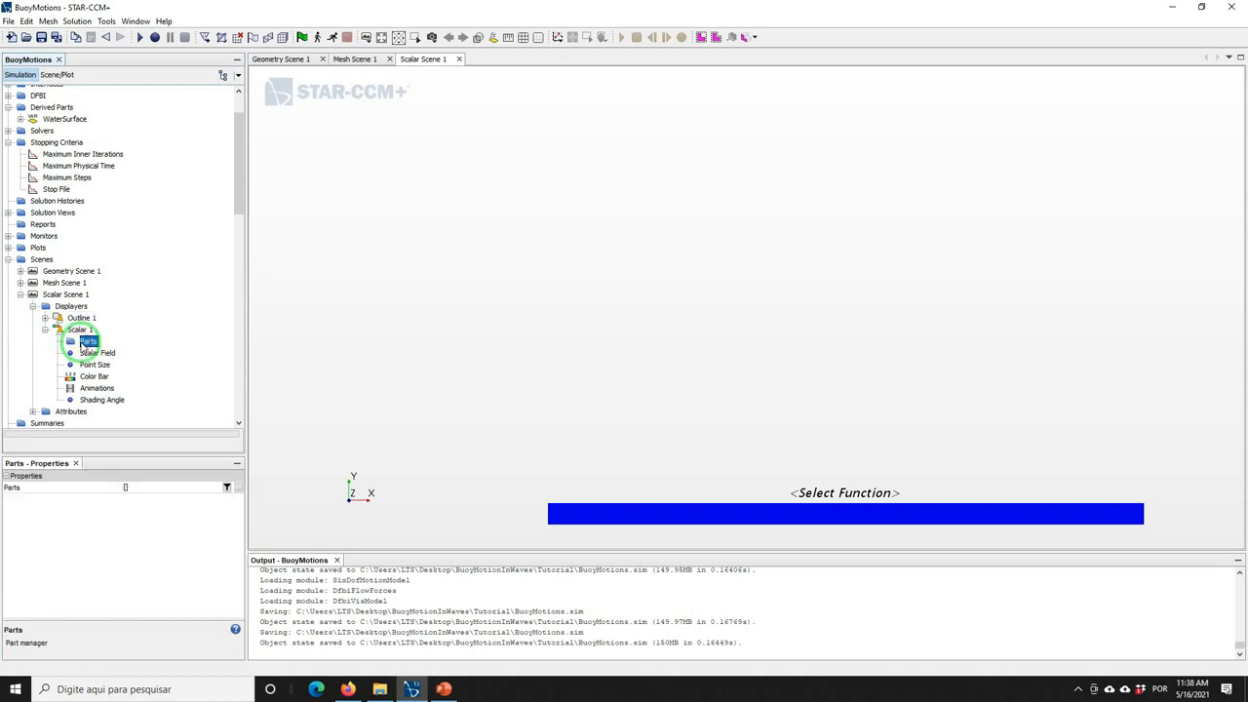
click(133, 496)
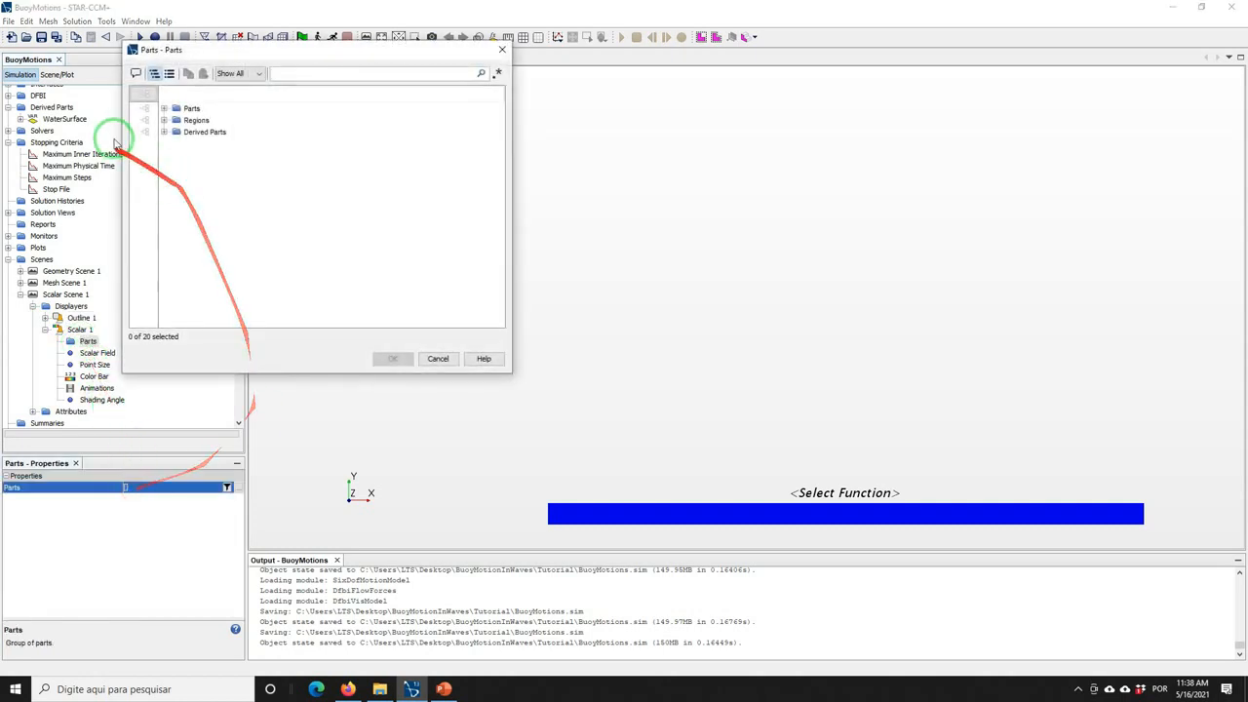
click(159, 131)
click(164, 132)
click(184, 144)
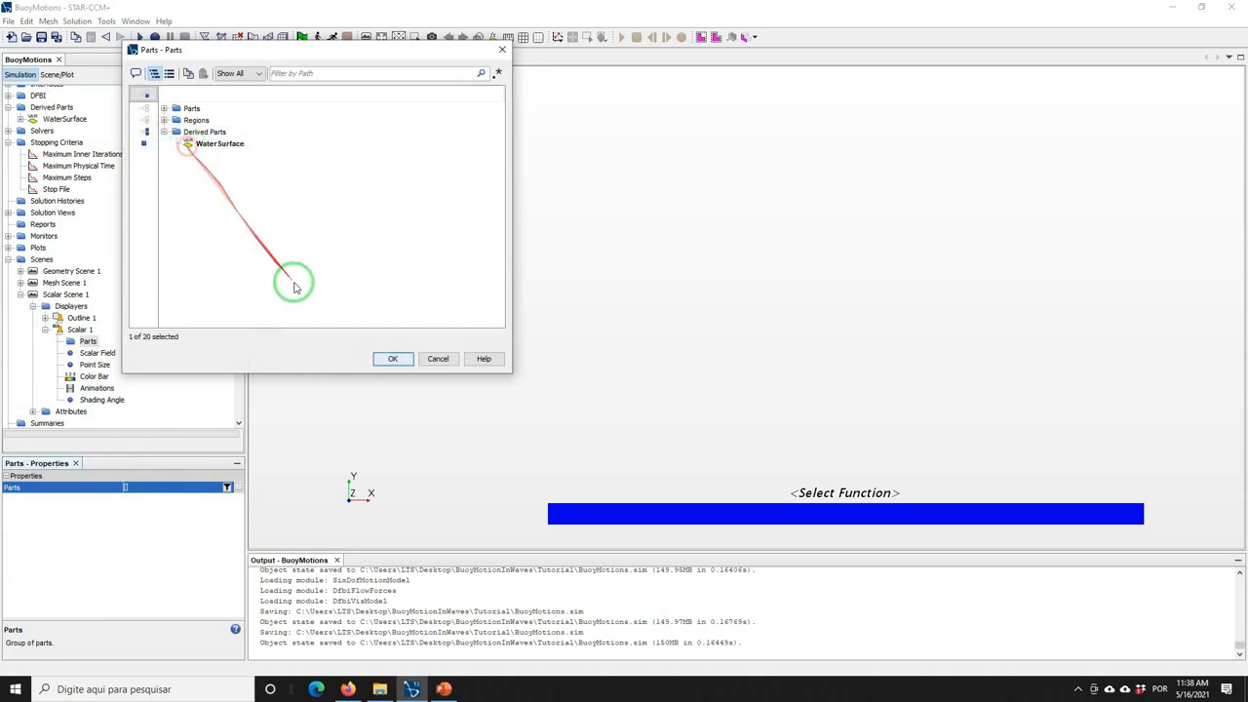
click(383, 363)
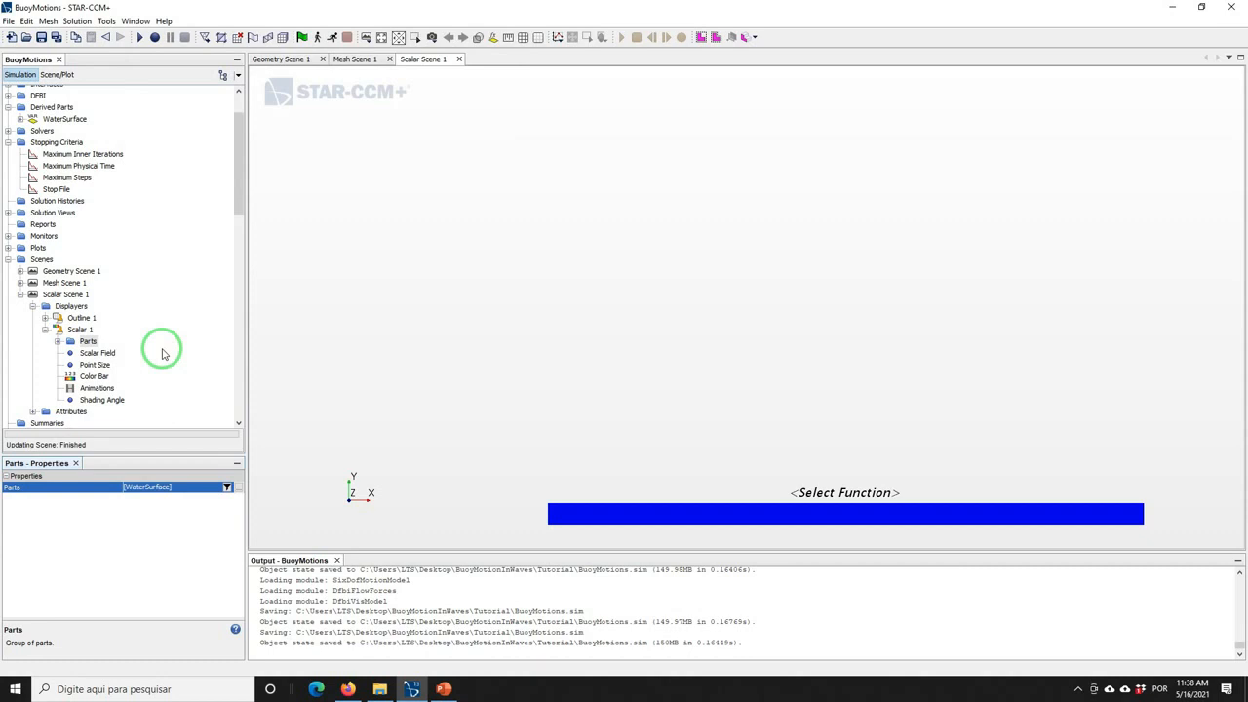
Set the Scalar 1 displayer's scalar field function to Volume Fraction of Water
click(97, 352)
click(151, 489)
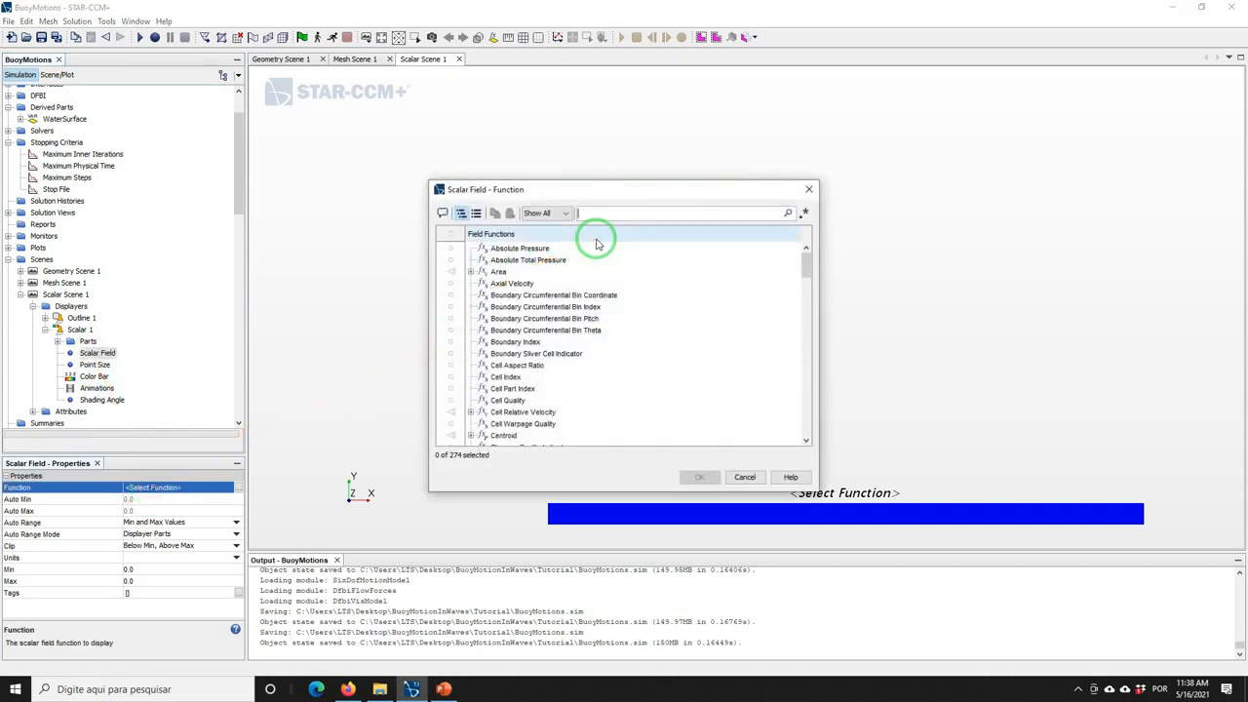
text(vol)
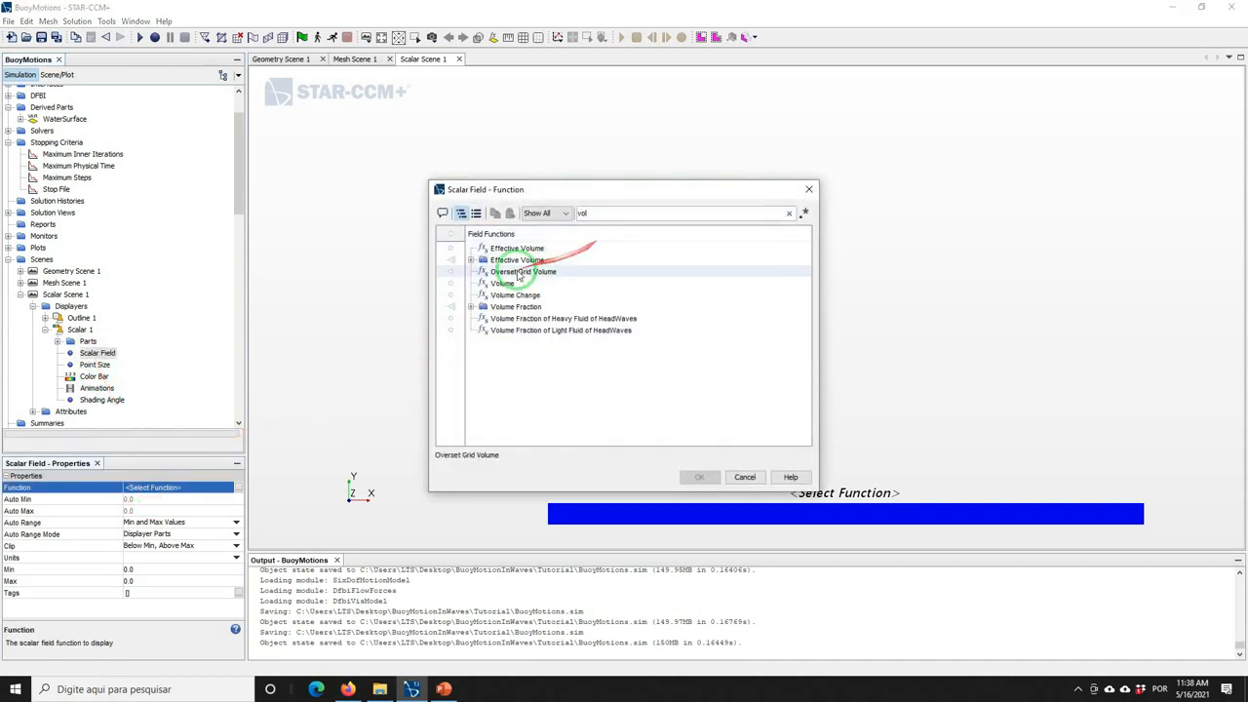
click(471, 306)
click(534, 329)
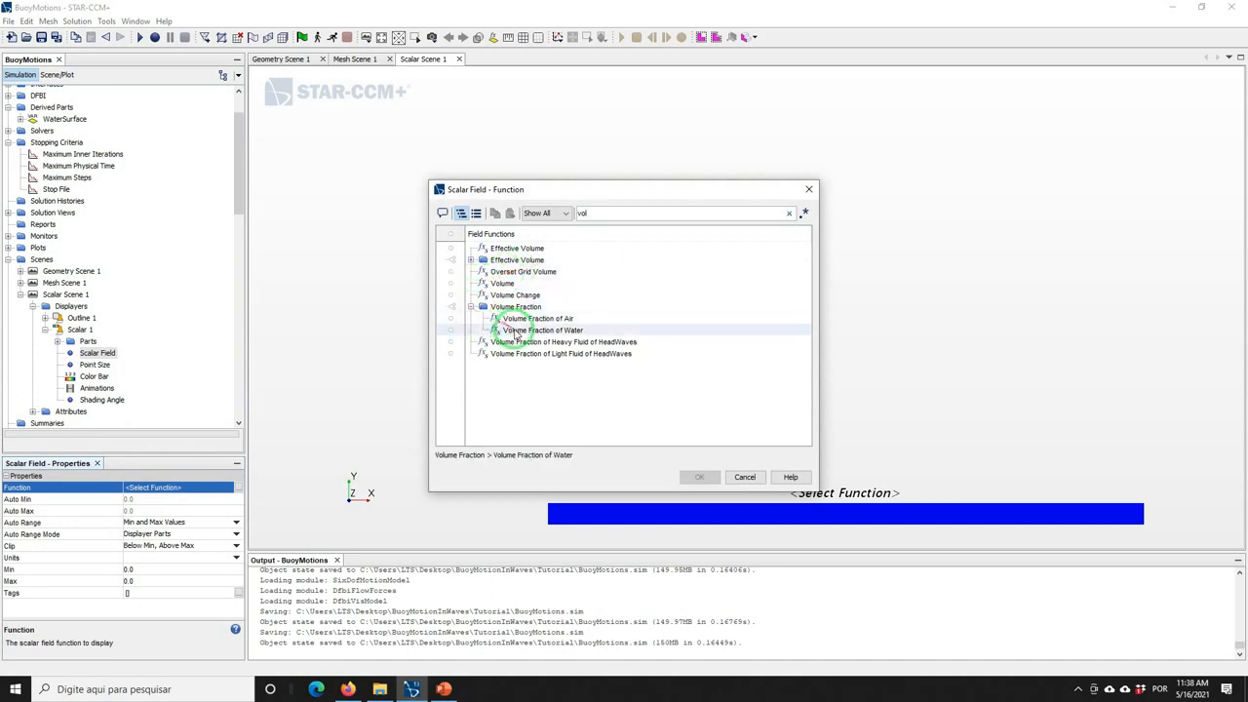
click(699, 477)
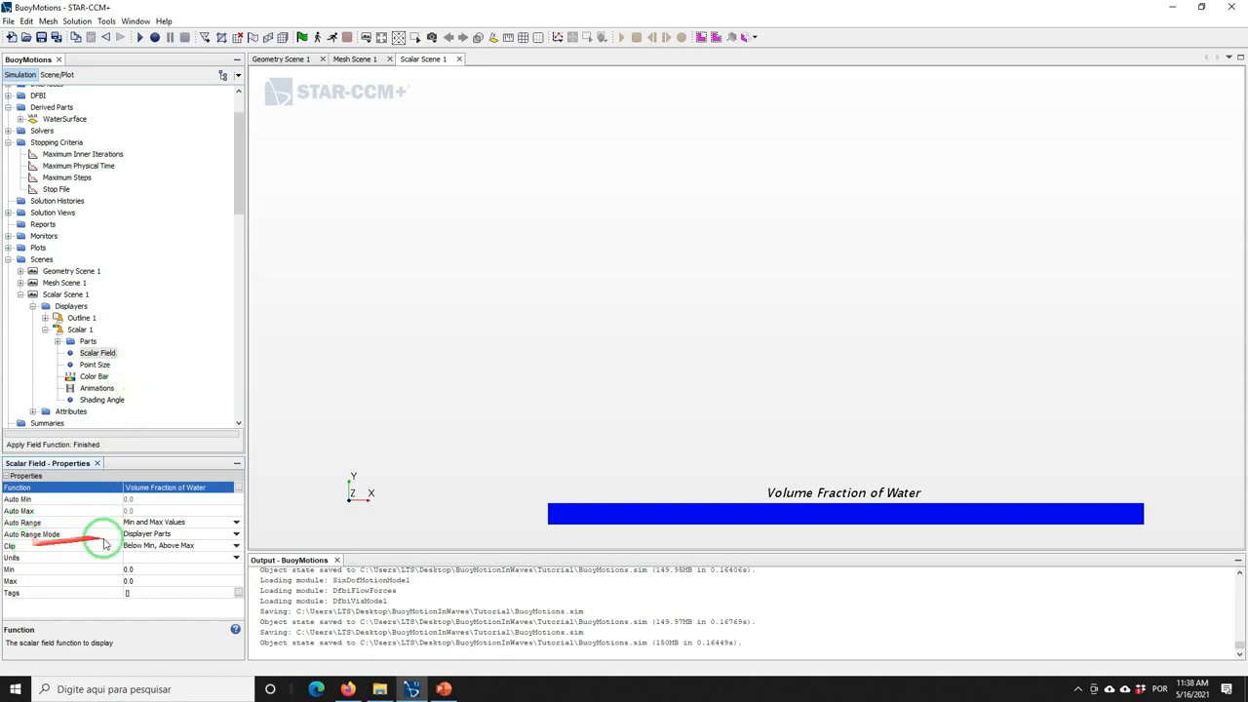
Set the scalar field's Clip and Auto Range options to Off and its minimum range value to 0.5
click(171, 546)
click(156, 559)
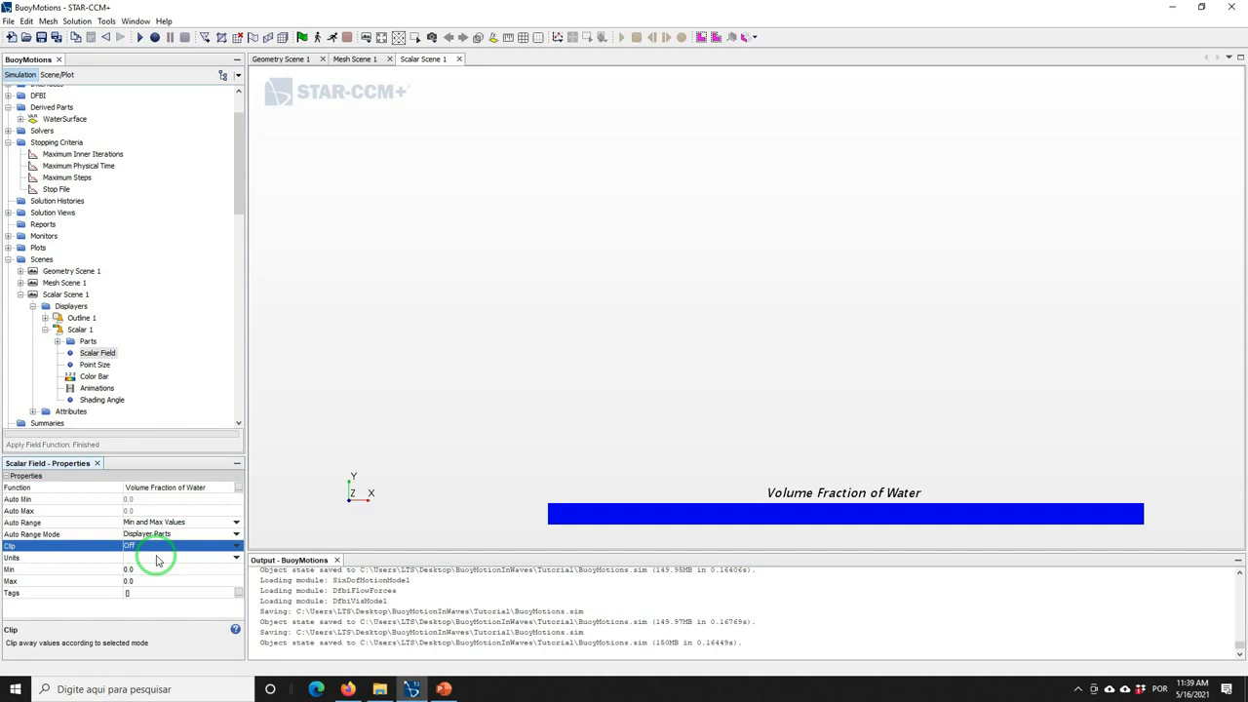
click(146, 522)
click(147, 523)
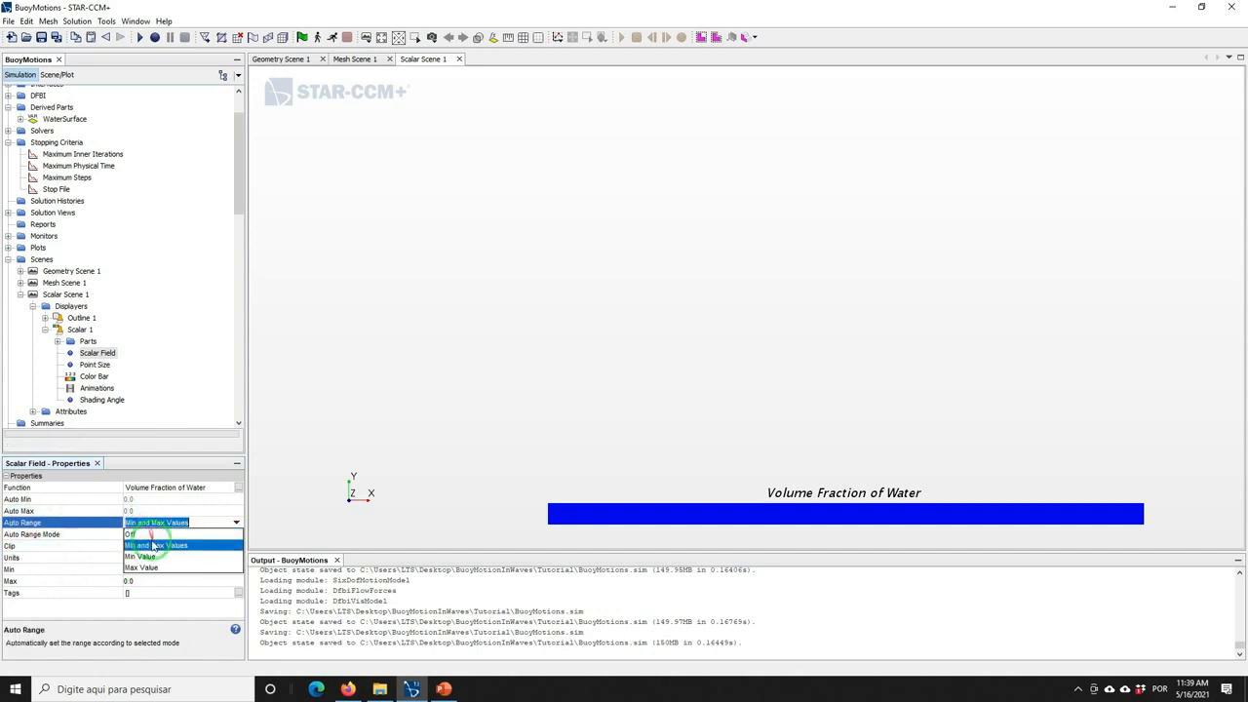
click(142, 535)
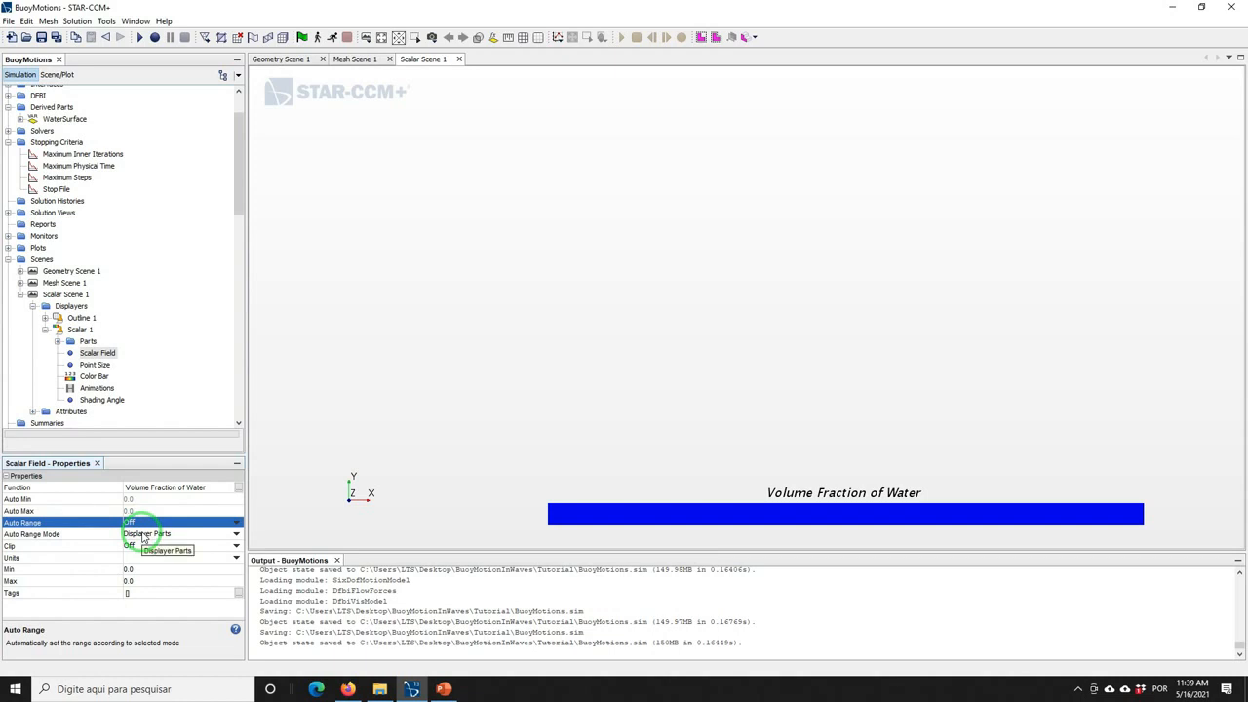
click(136, 569)
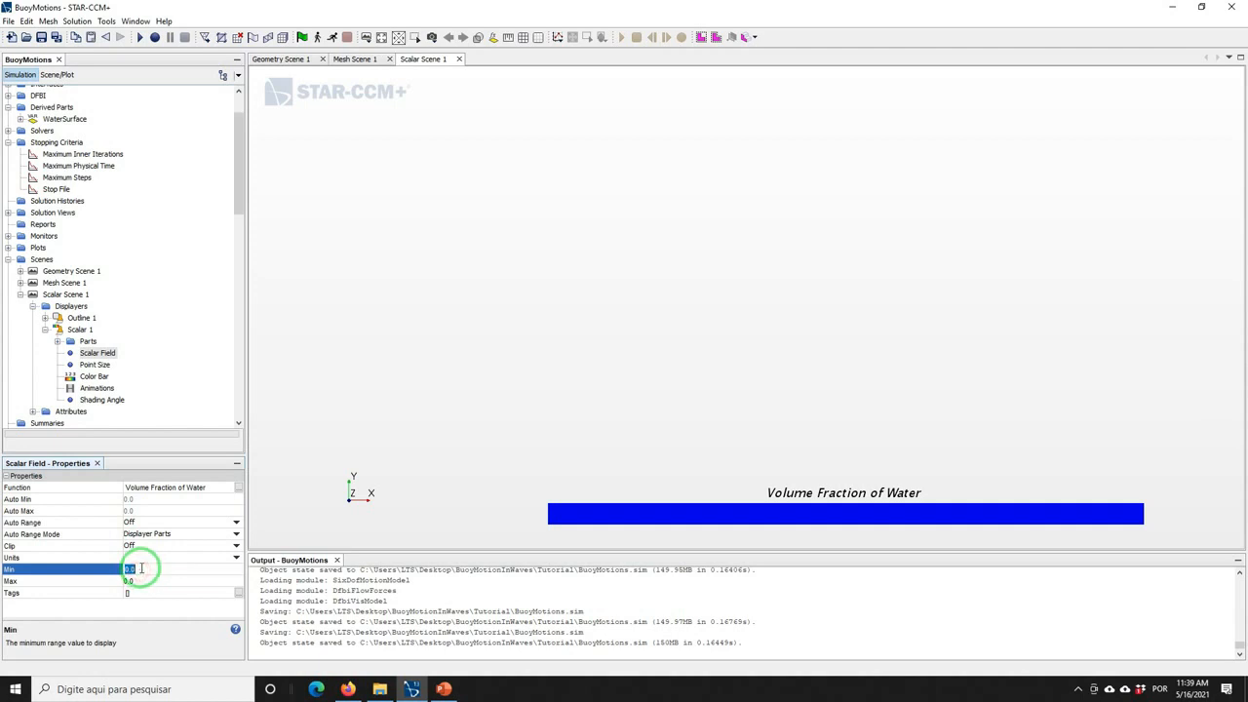
key(Return)
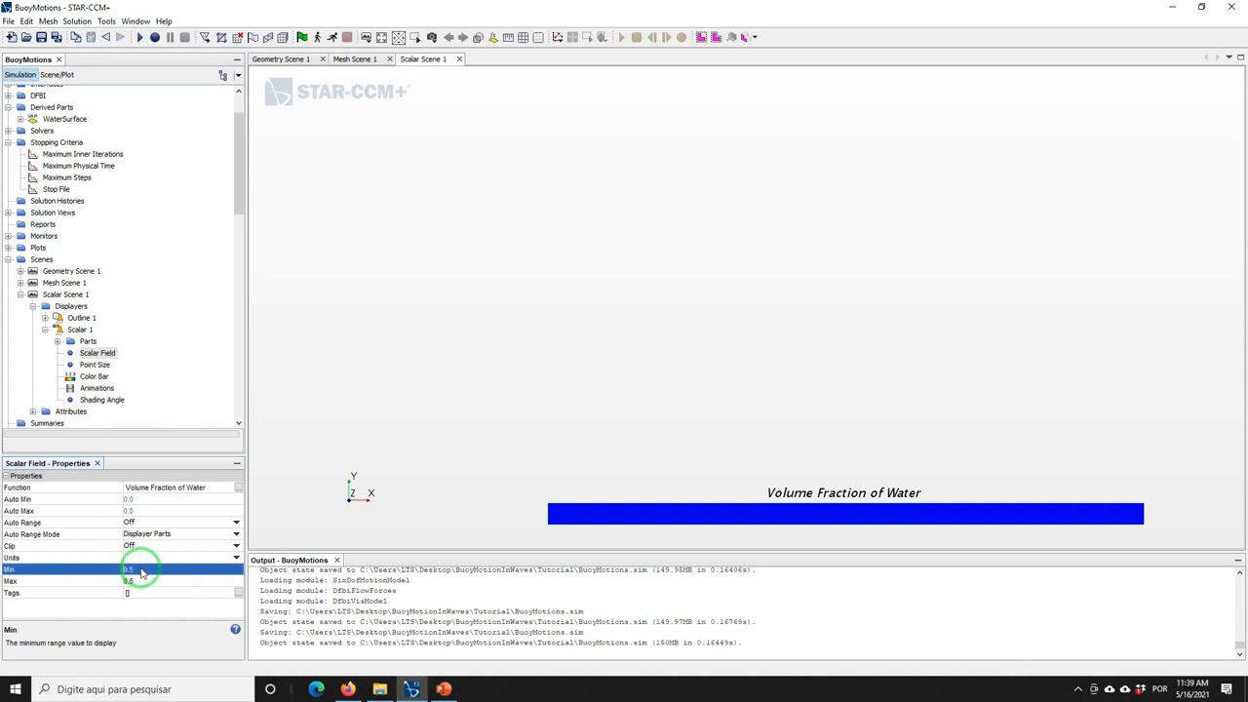
Assign the Water color map to the Scalar 1 color bar and turn off its text shadow
click(90, 377)
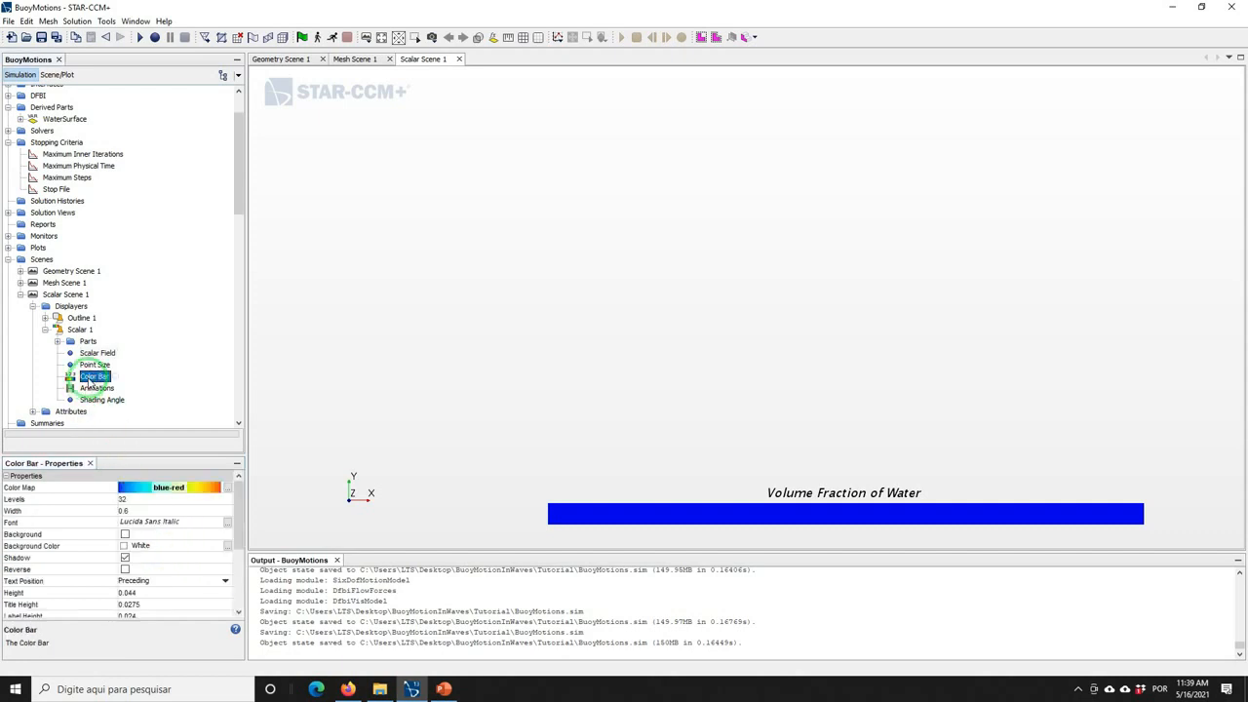
click(134, 488)
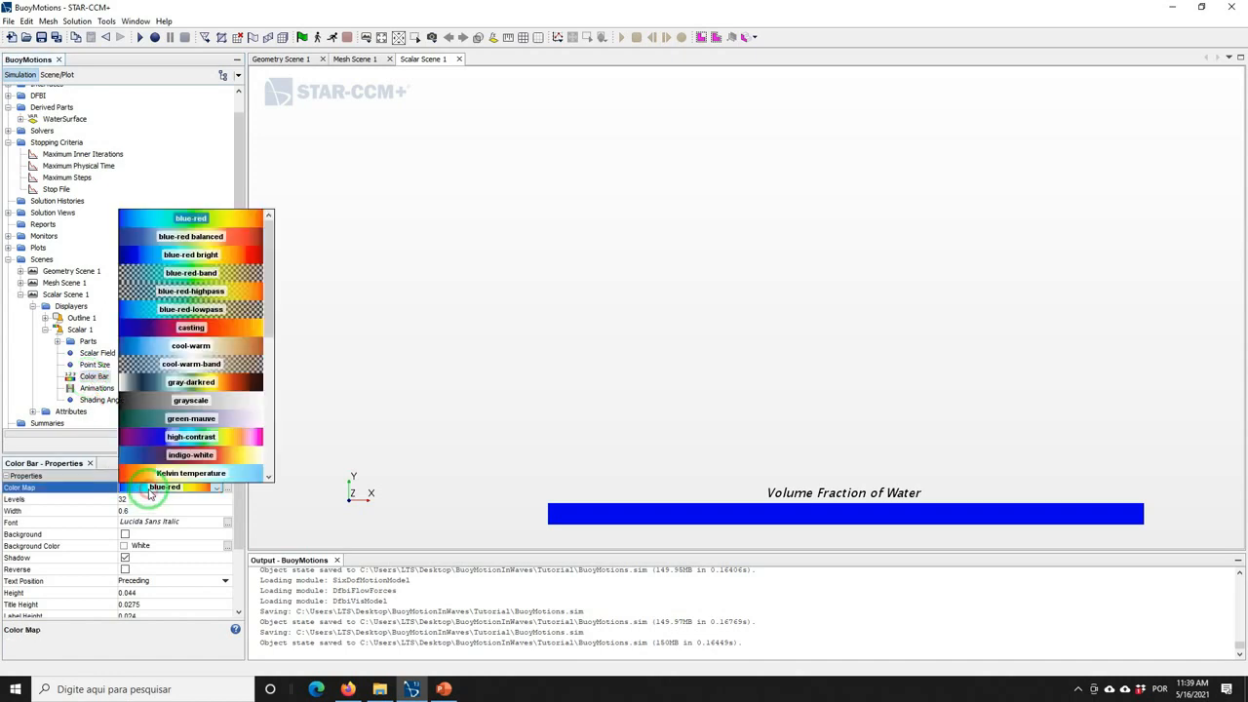
drag(271, 267, 248, 401)
click(190, 434)
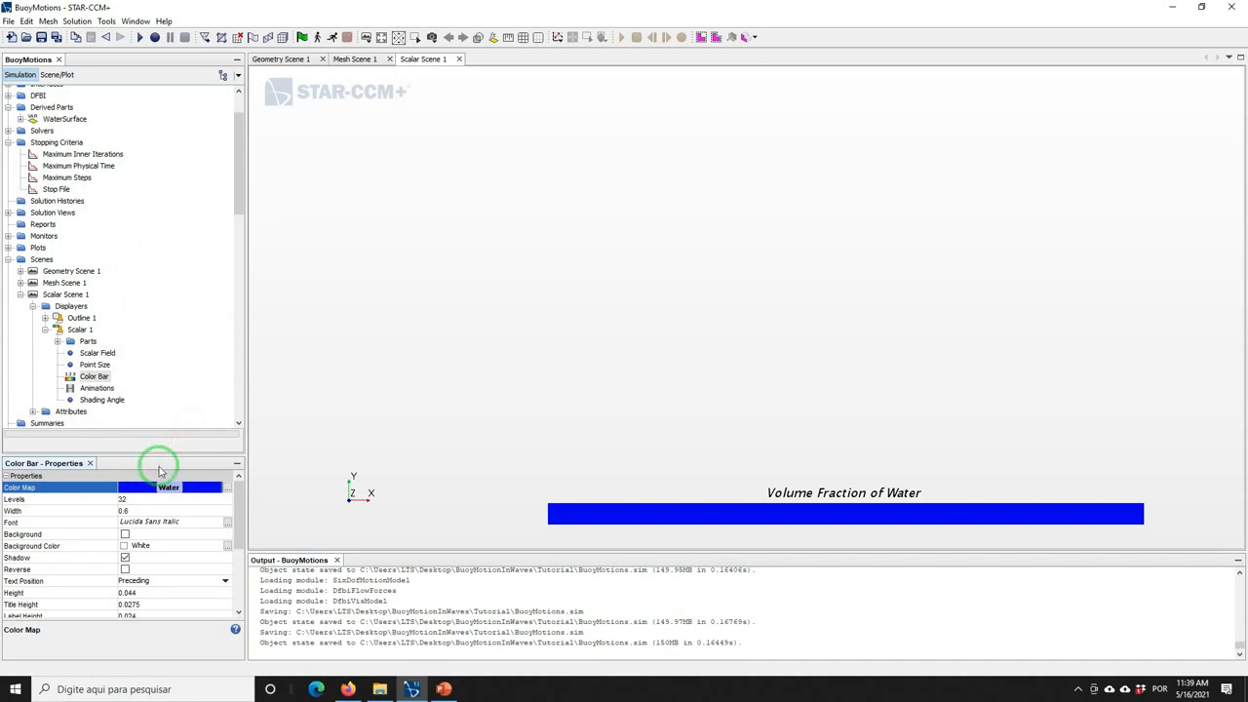
click(125, 559)
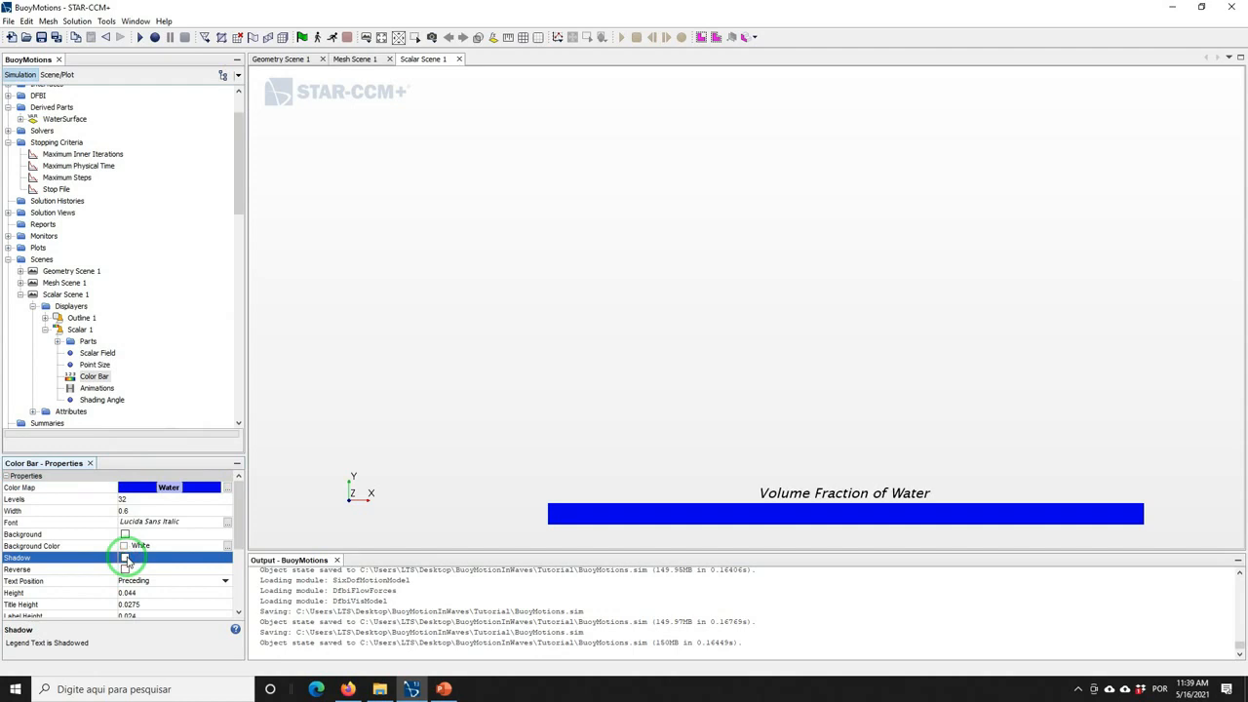
Set the color bar's number of levels to 2 and hide the color bar in the scene
click(132, 500)
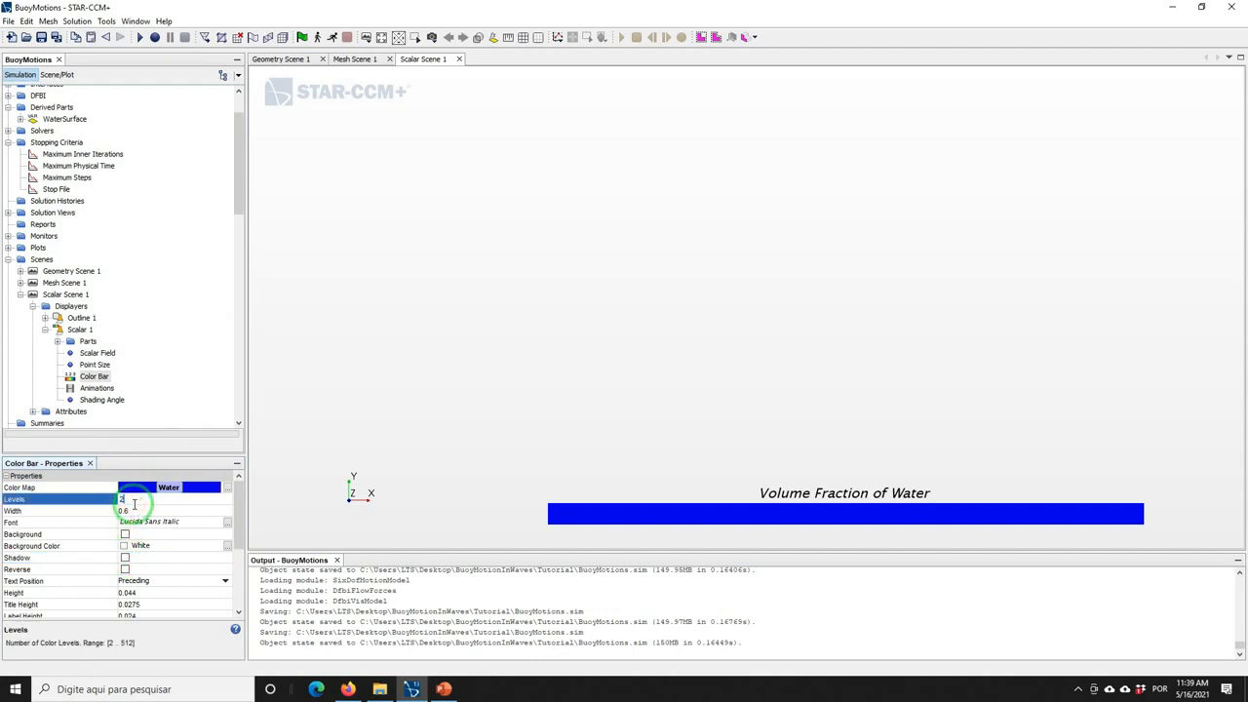
text(2)
key(Return)
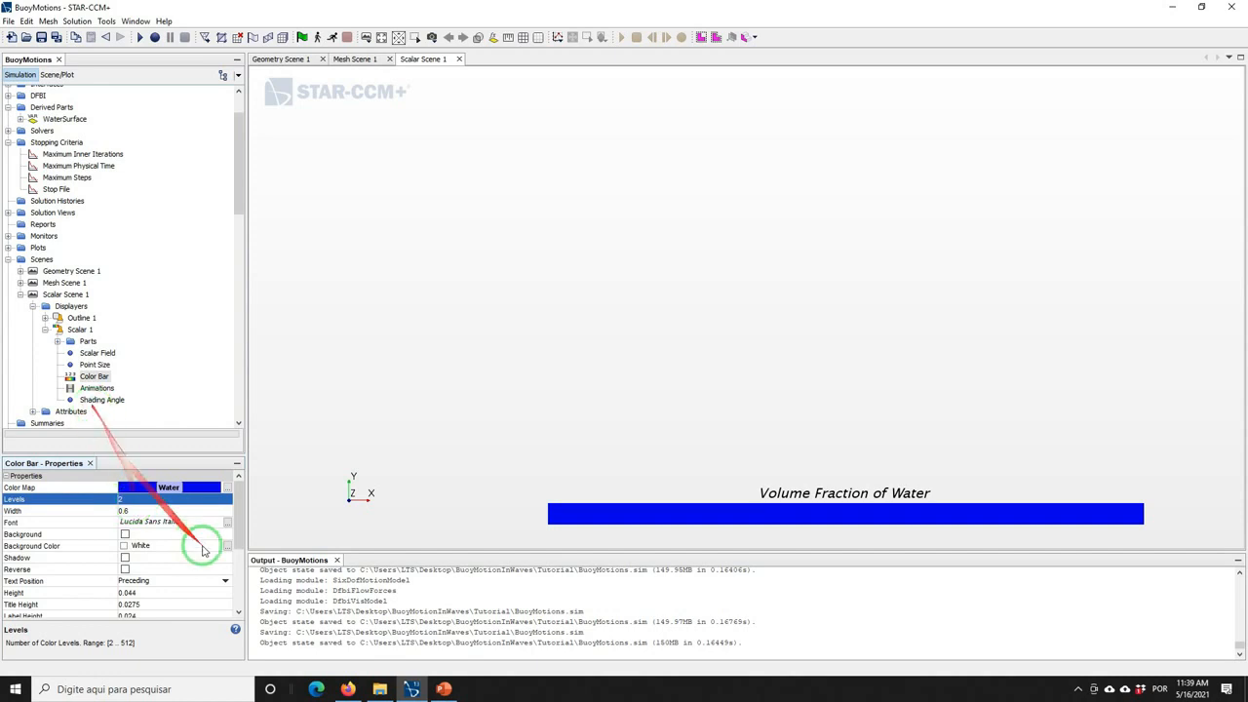
drag(237, 518, 236, 574)
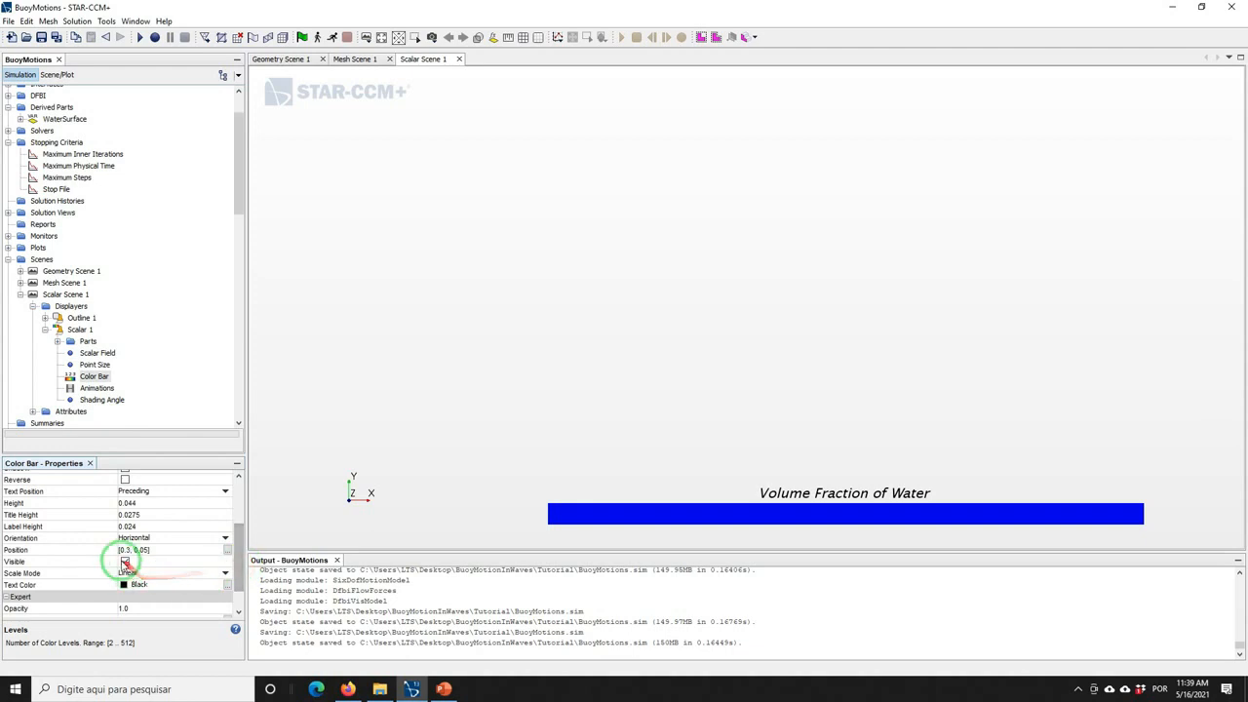
click(125, 562)
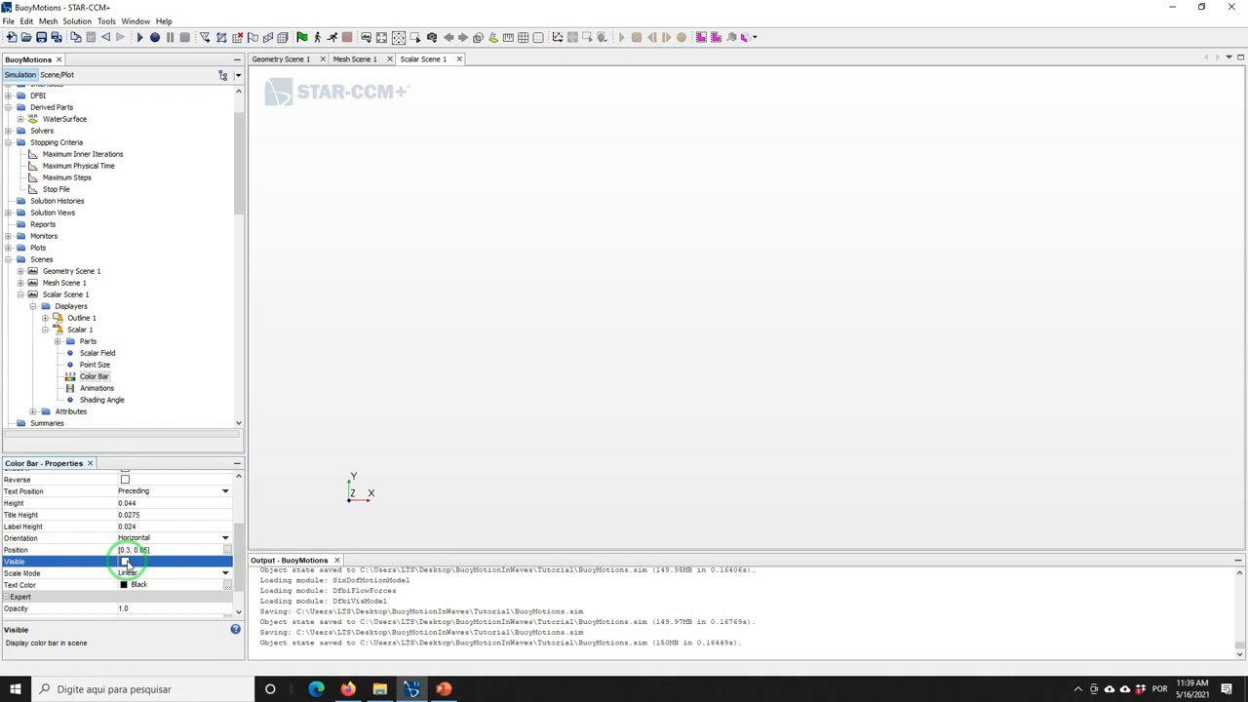
Set the Scalar 1 displayer's contour style to Smooth Filled
click(80, 329)
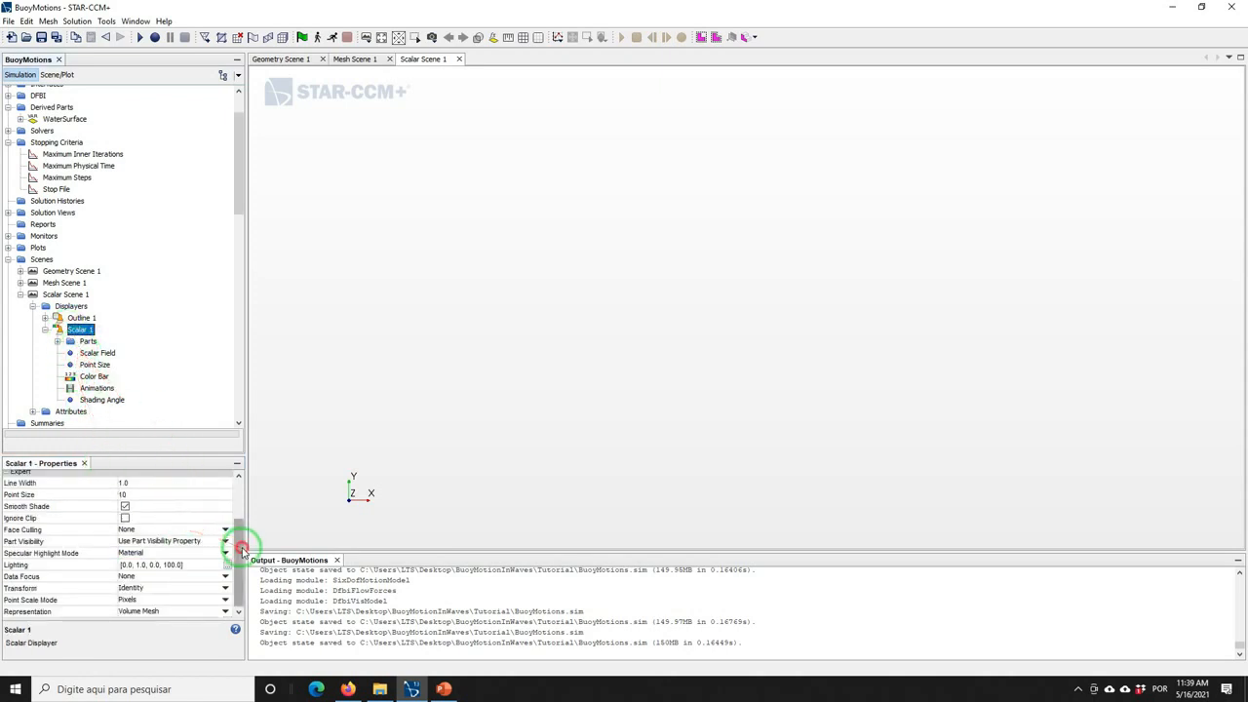
drag(240, 546, 240, 480)
click(160, 498)
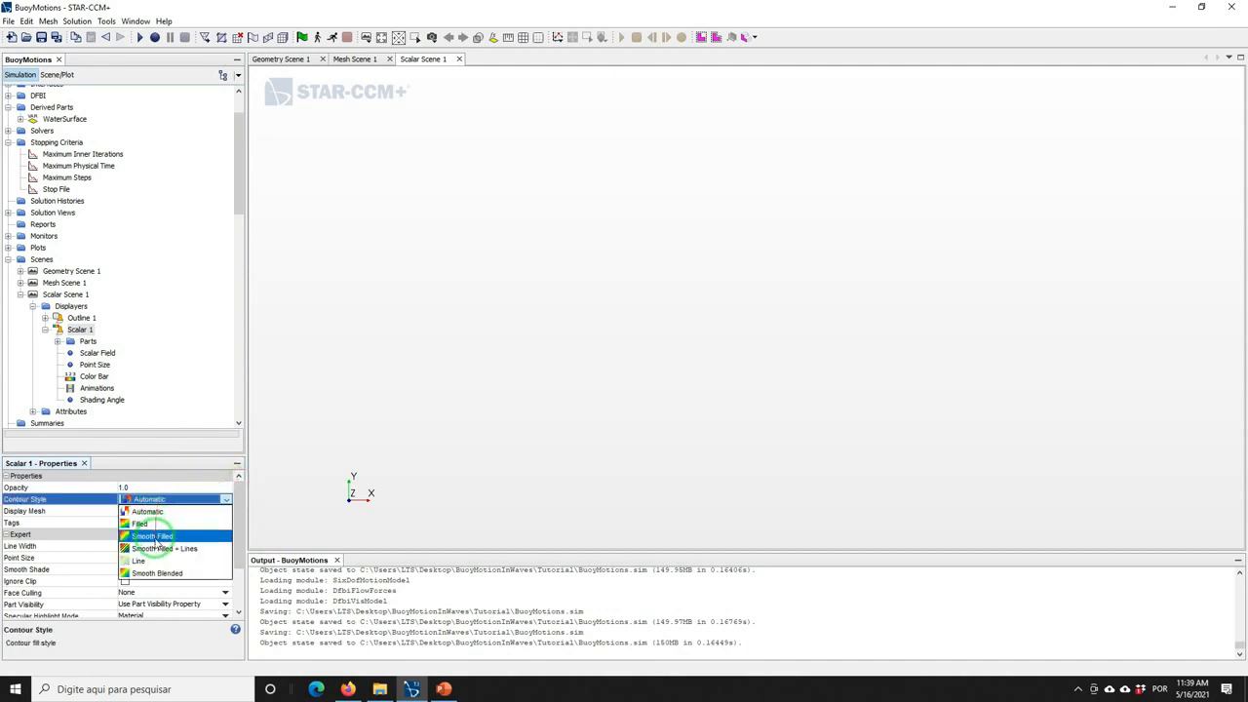
click(153, 537)
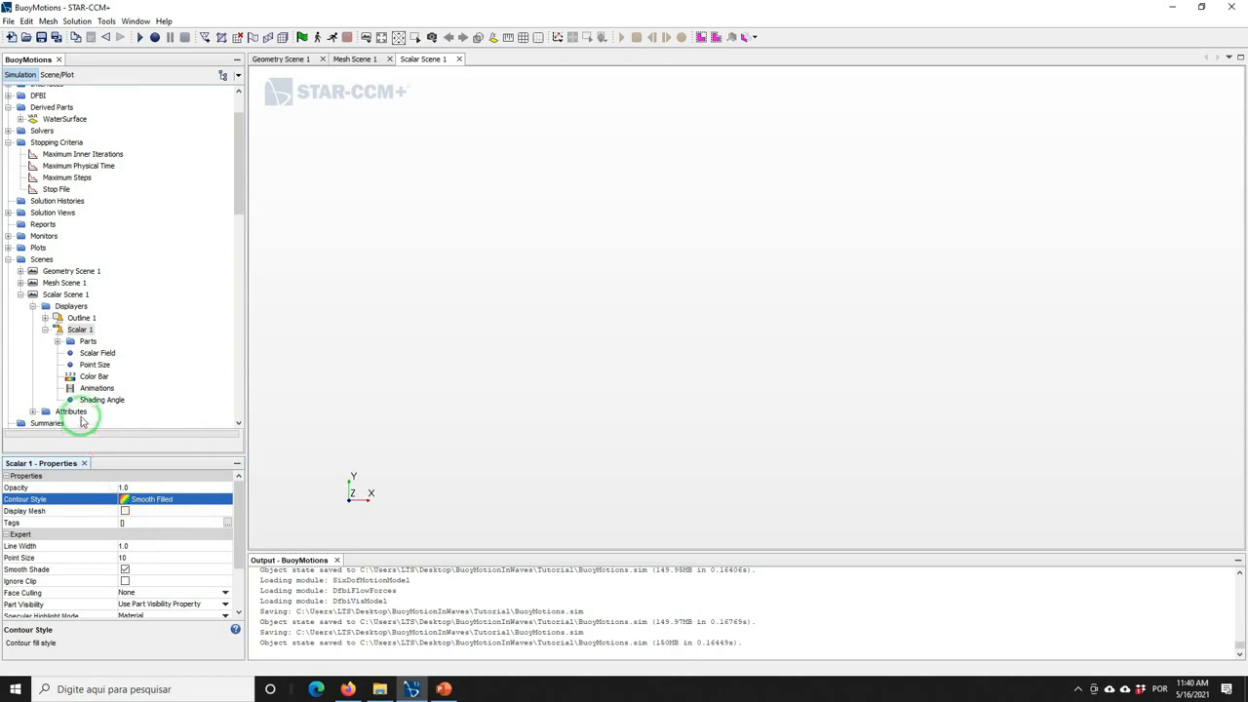
Set the Scalar 1 displayer's transform to Symmetry 1 and save the simulation
scroll(237, 508, down, 3)
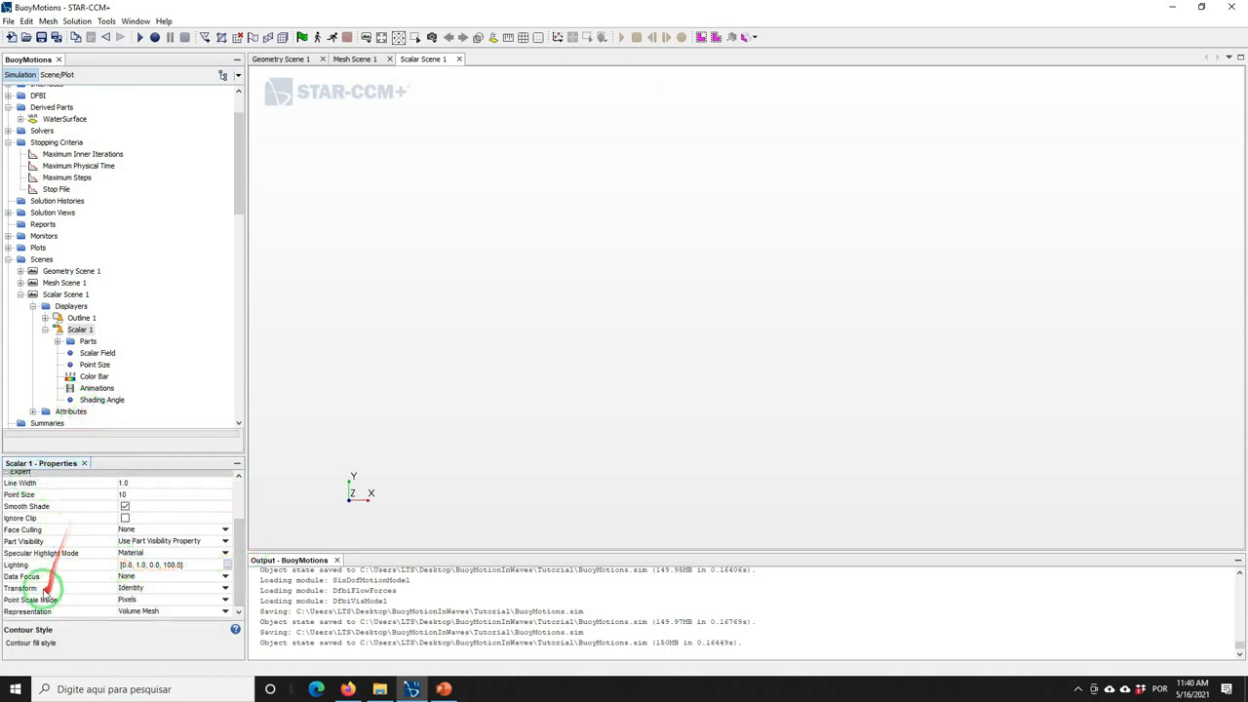
click(132, 588)
click(136, 611)
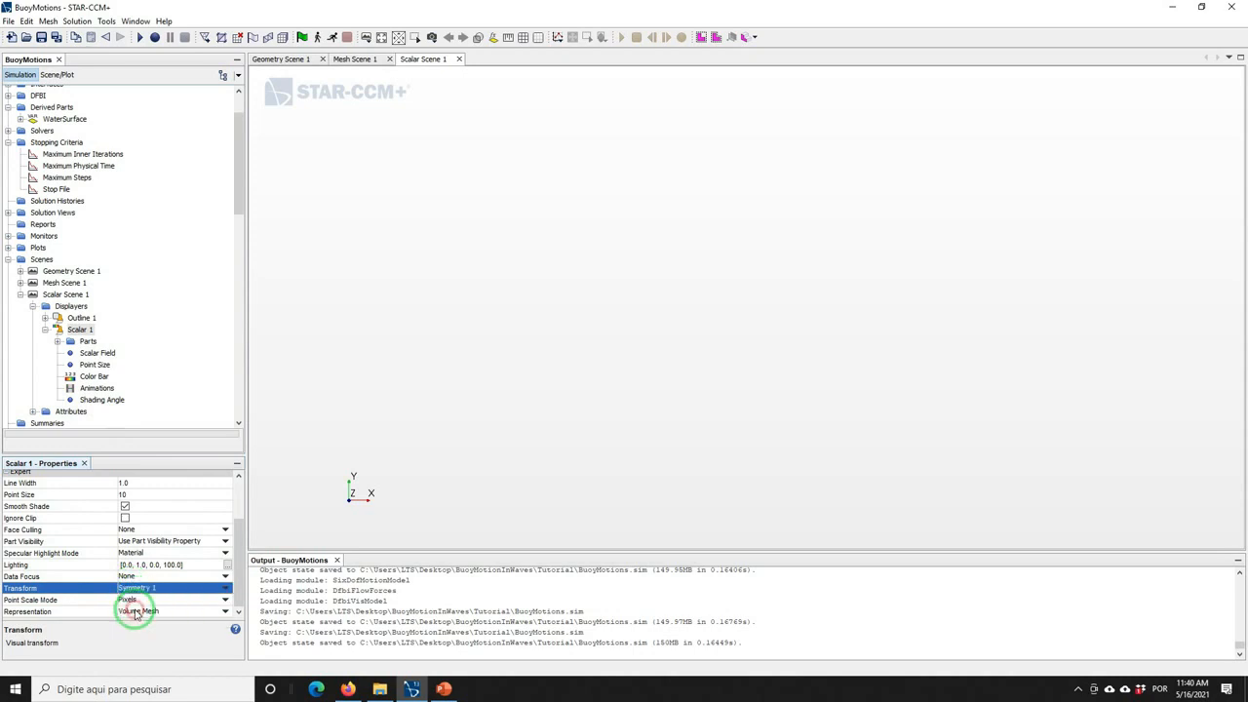
click(40, 37)
Add a new DFBI displayer to Scalar Scene 1
scroll(243, 167, down, 1)
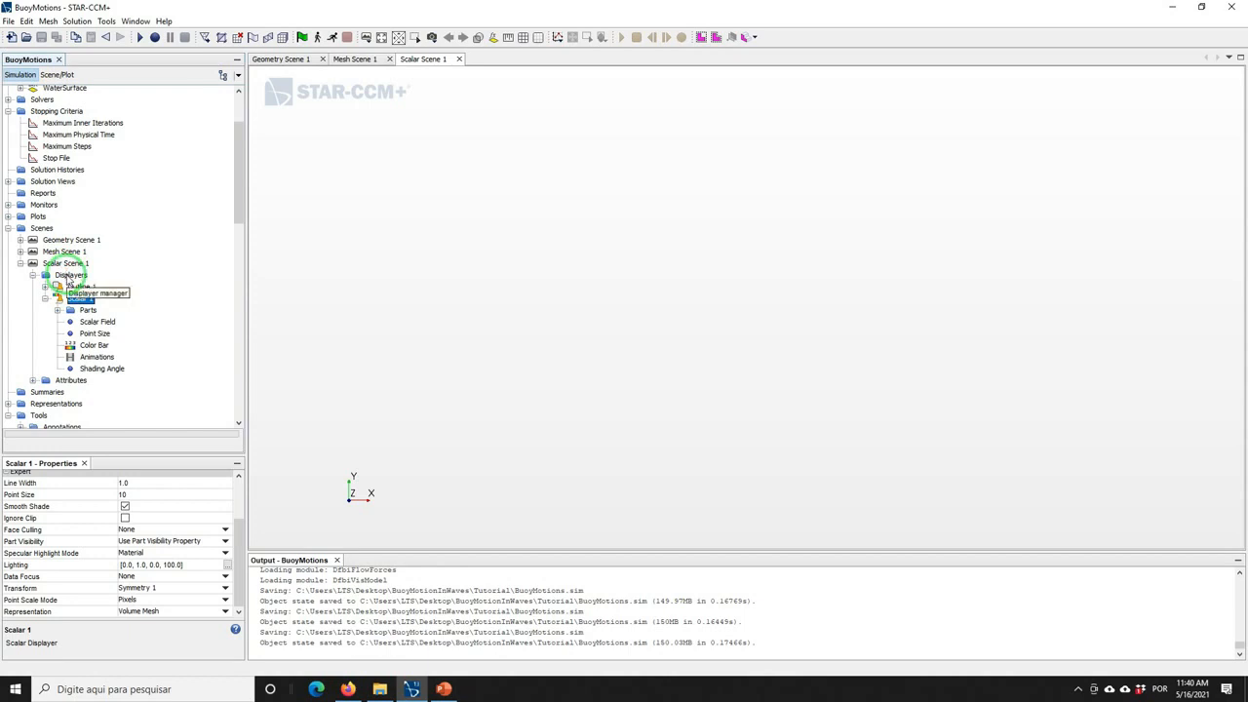
click(71, 276)
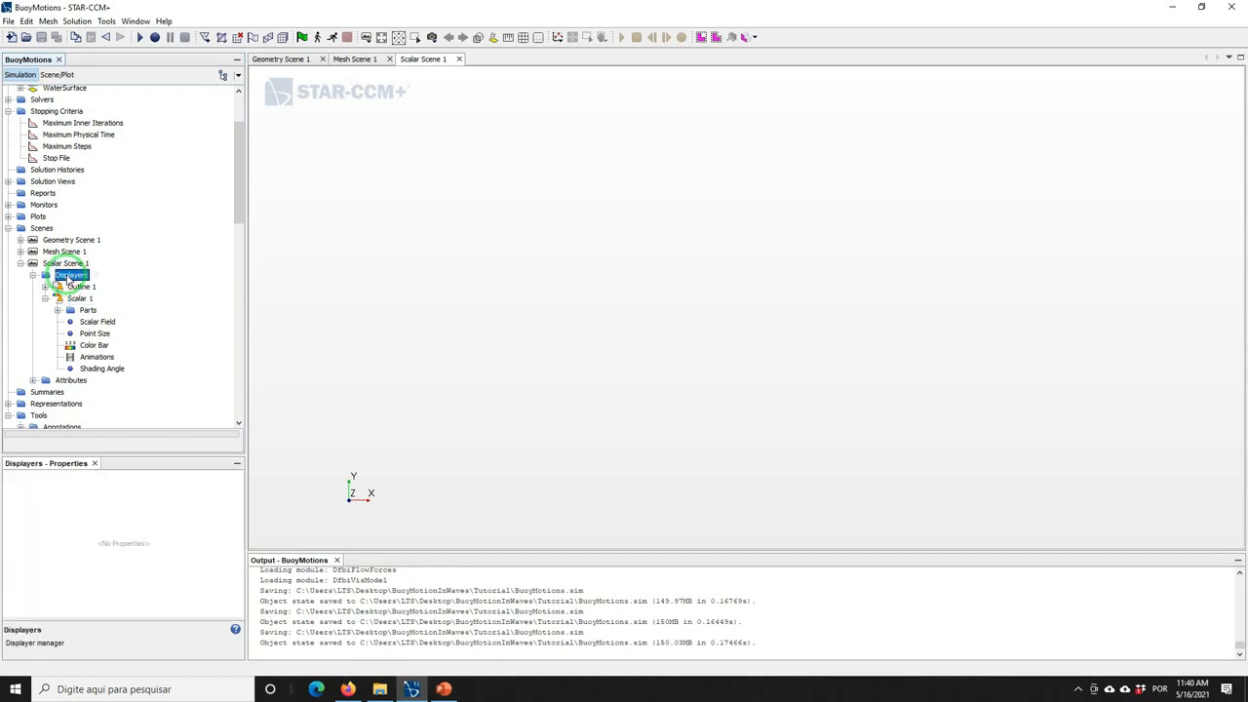
right_click(68, 278)
mouse_move(105, 284)
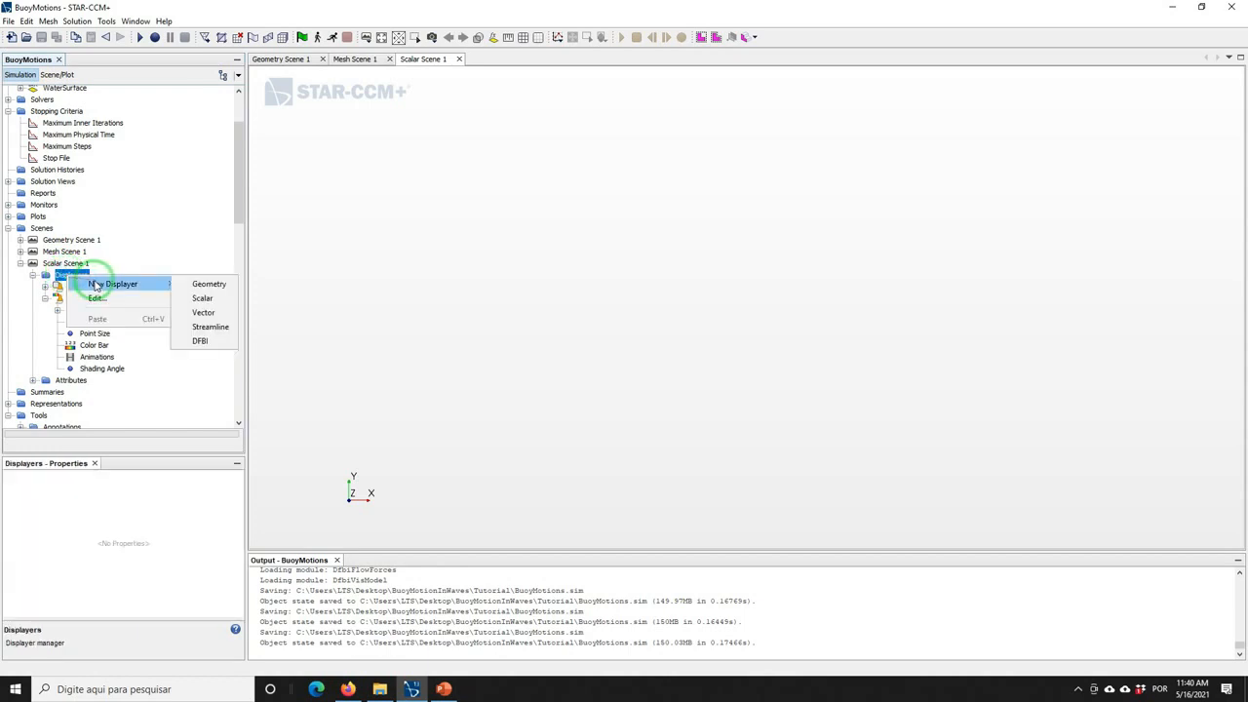
click(198, 341)
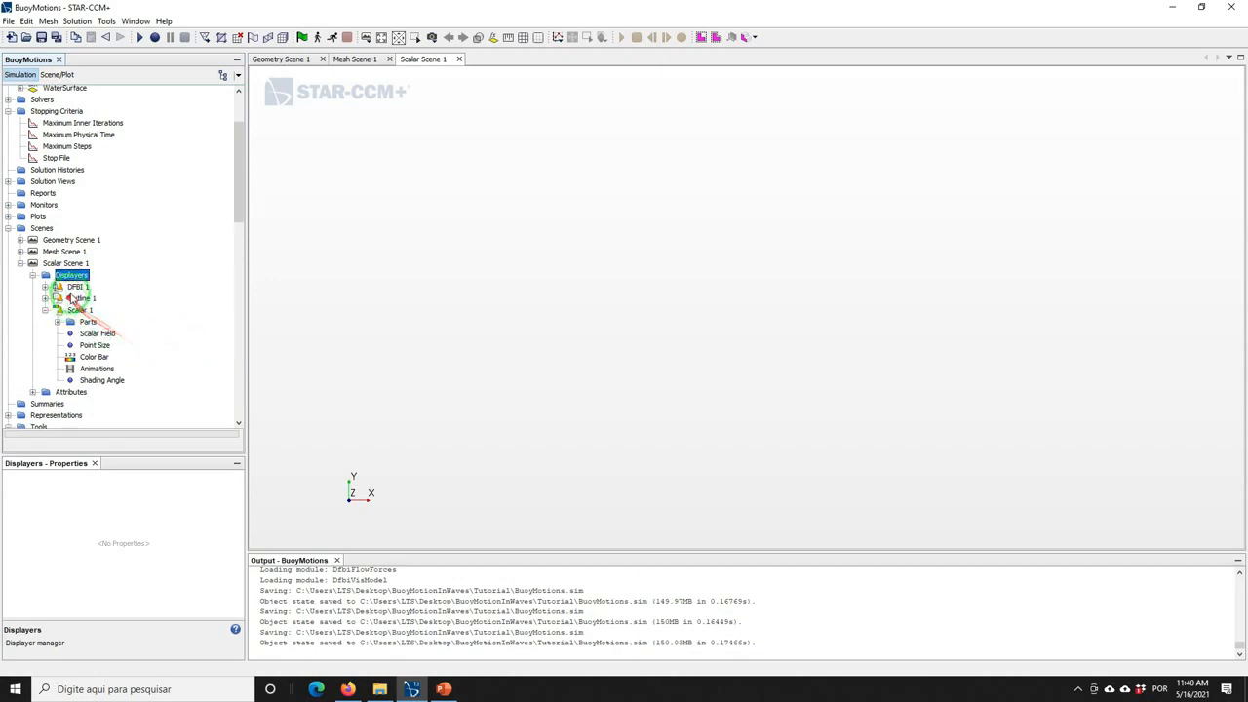
Set the DFBI 1 displayer's transform to Symmetry 1
click(75, 288)
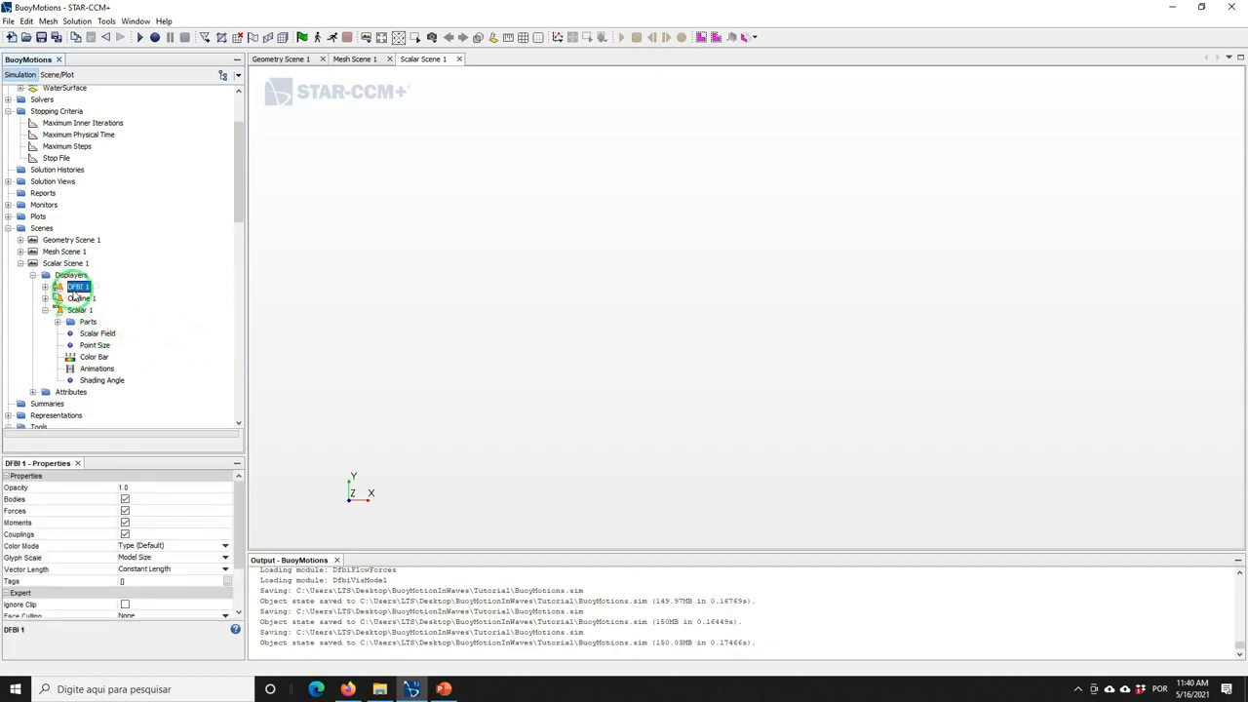
drag(239, 537, 216, 575)
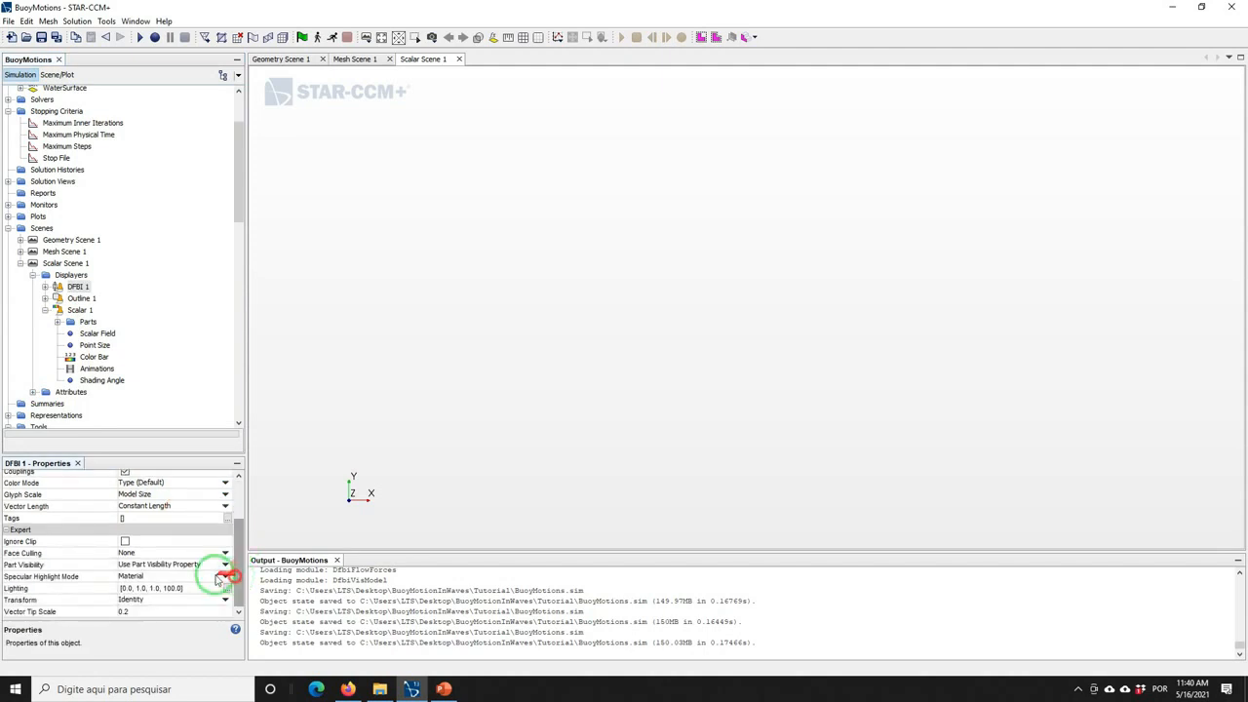
click(131, 599)
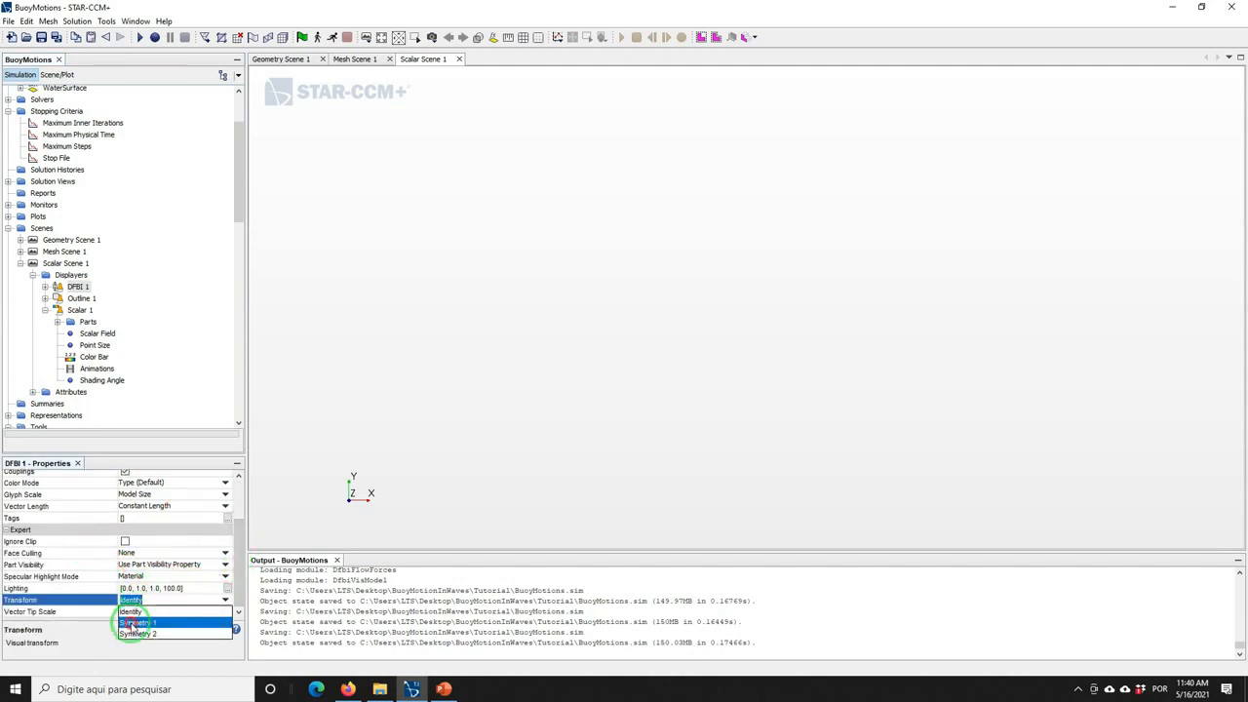
click(130, 622)
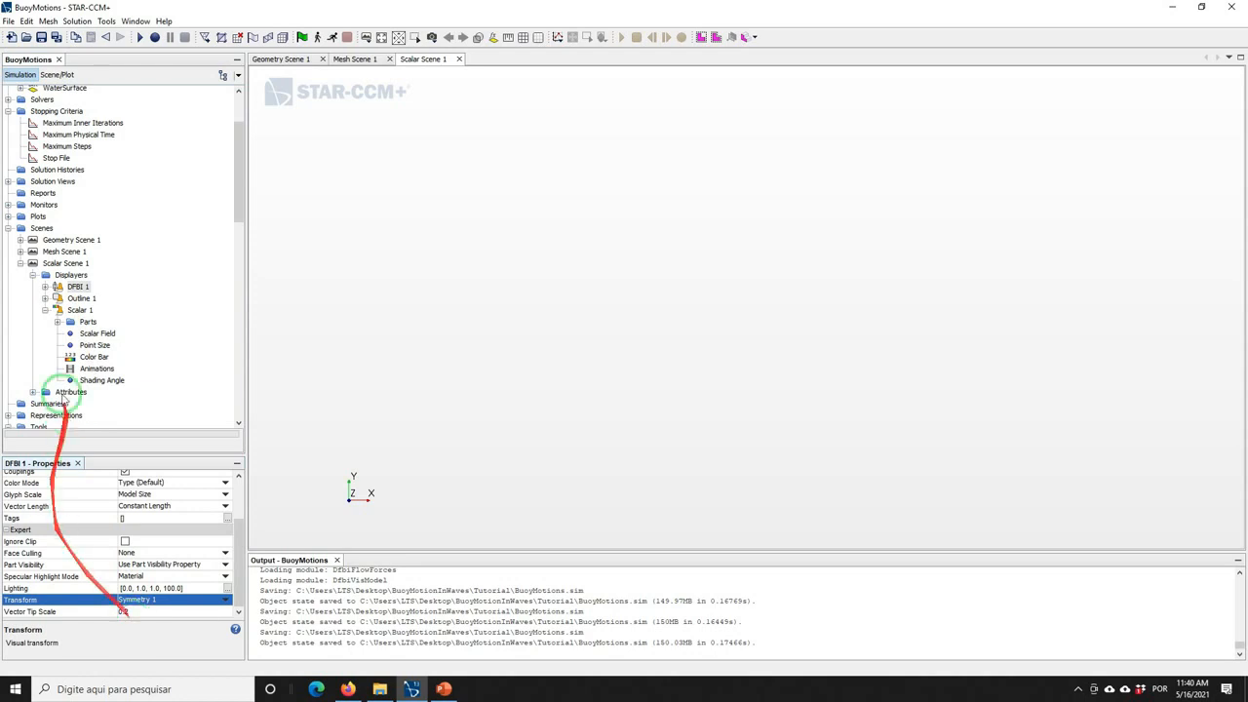
Assign the Buoy body as the part of the DFBI 1 displayer and save the simulation
click(45, 287)
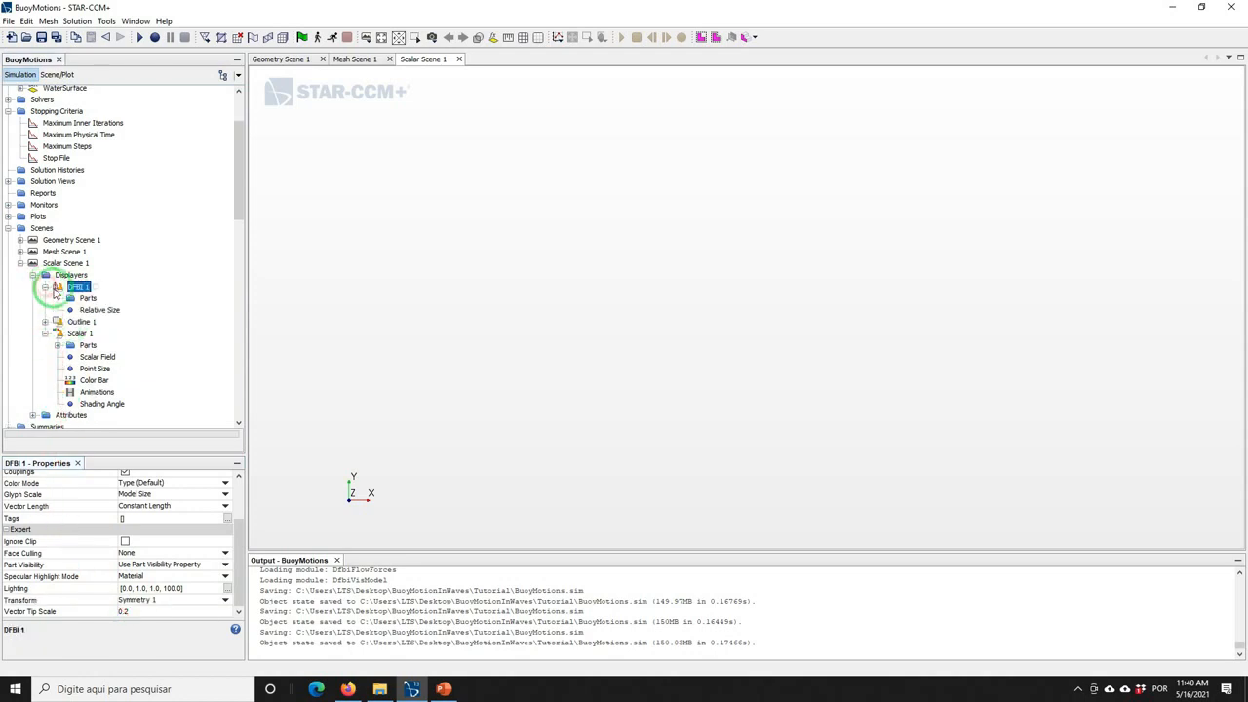
click(86, 299)
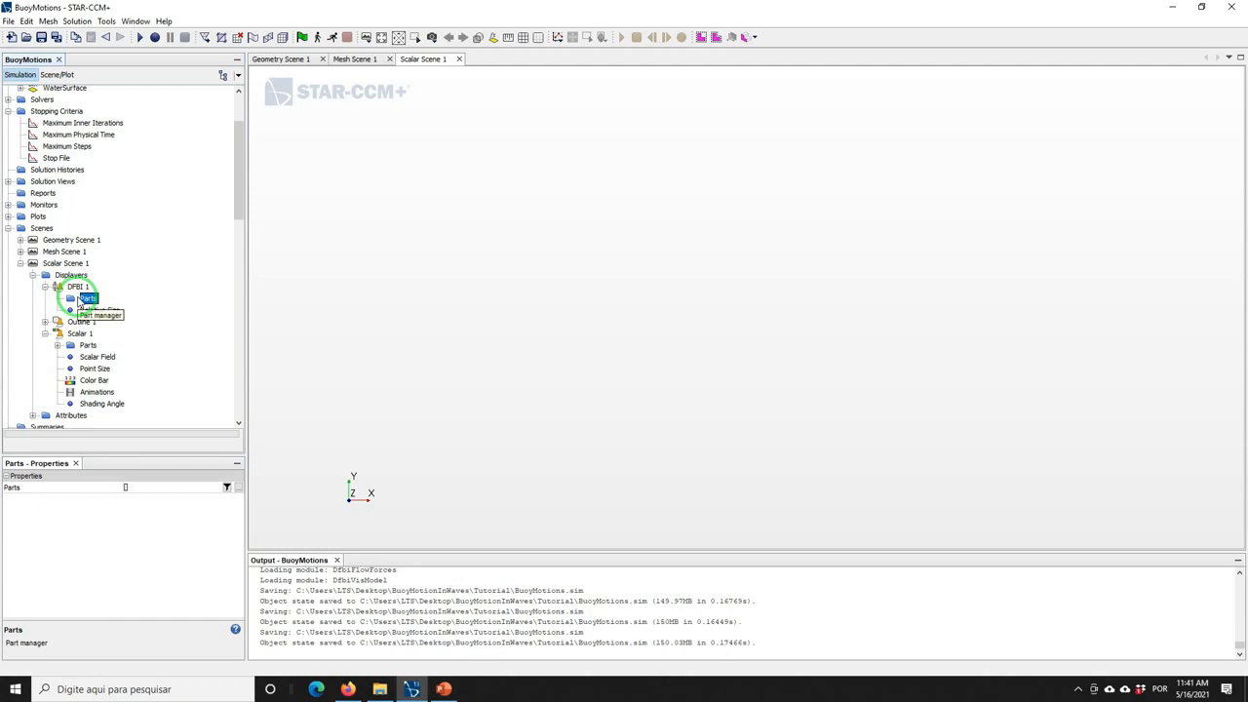
click(129, 488)
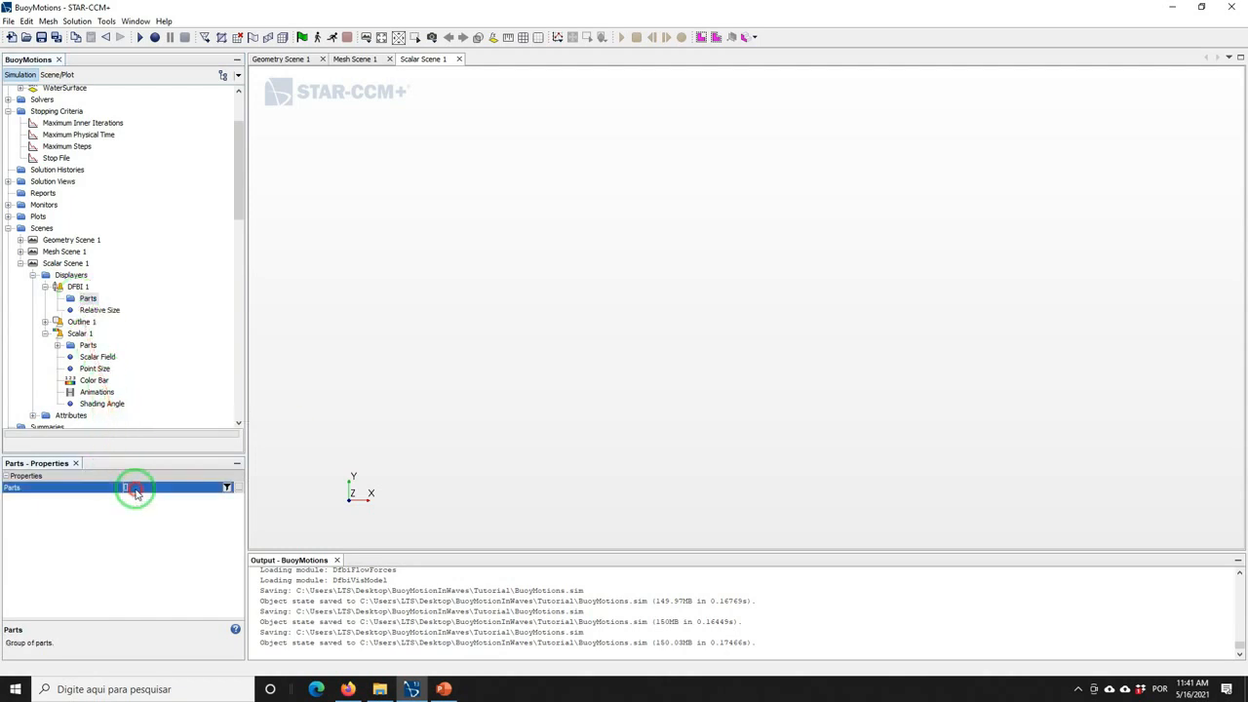
click(135, 503)
click(70, 519)
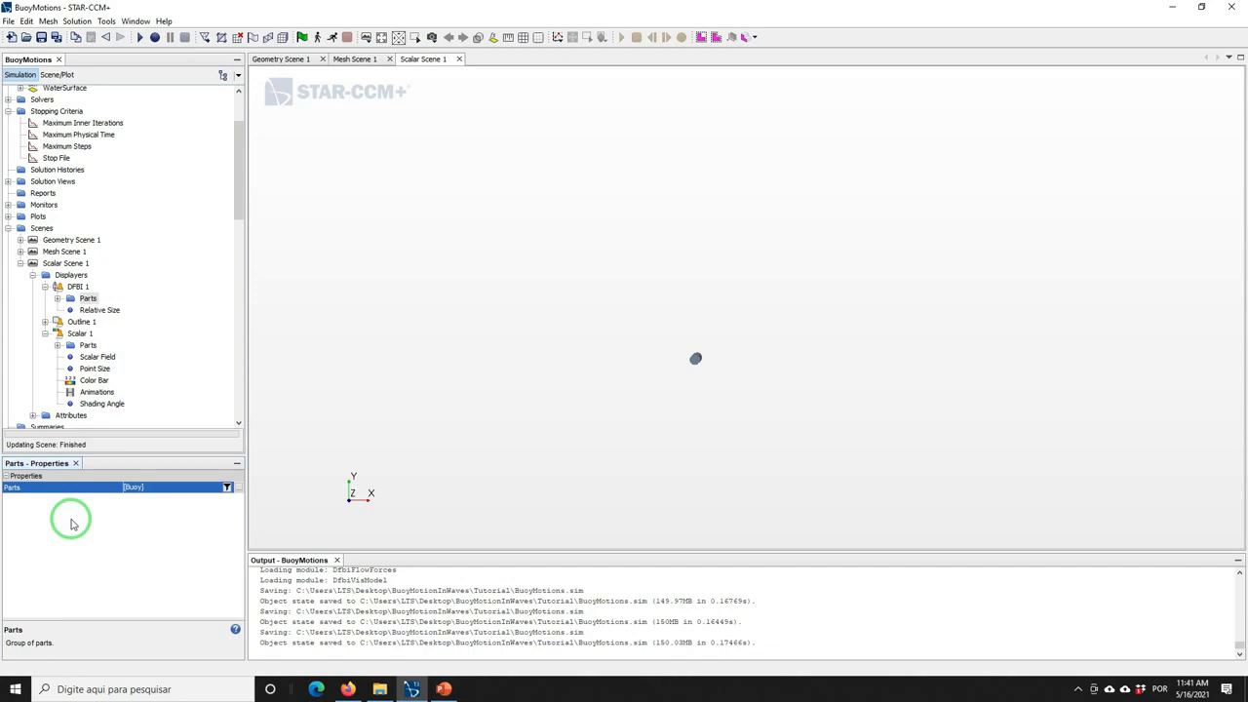
click(42, 38)
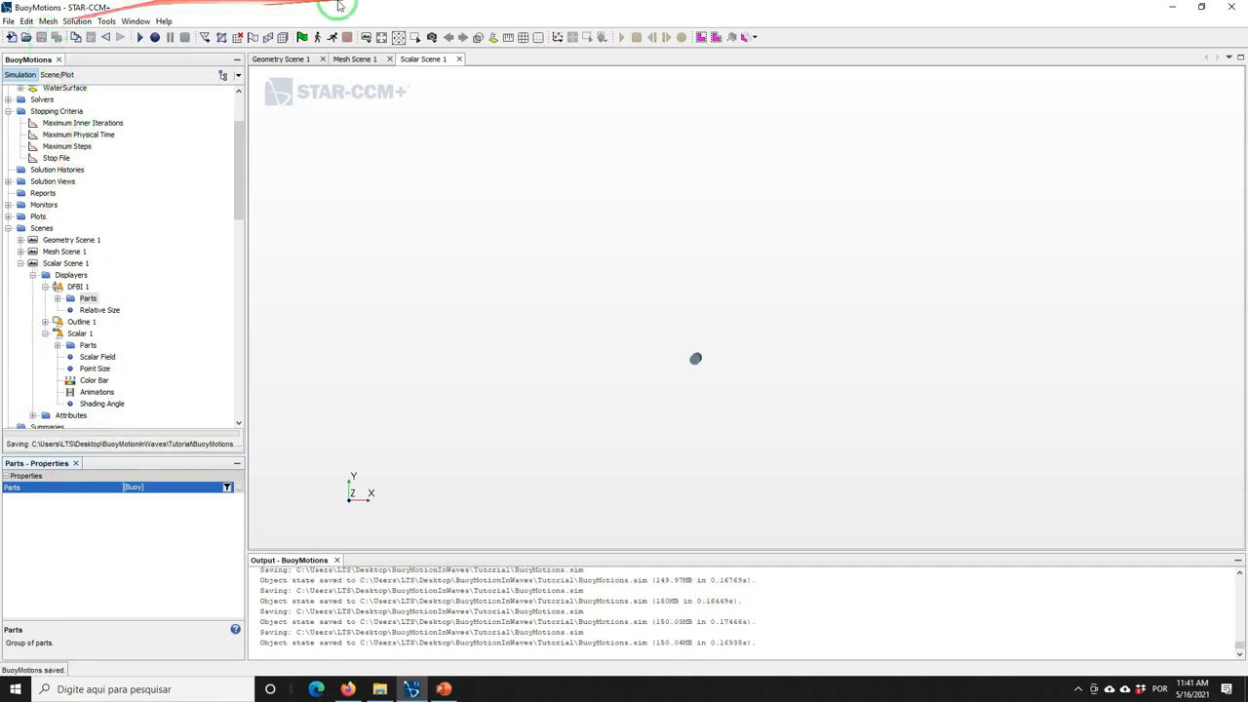
Orient the scalar scene to the -Y view with -Z up
click(432, 37)
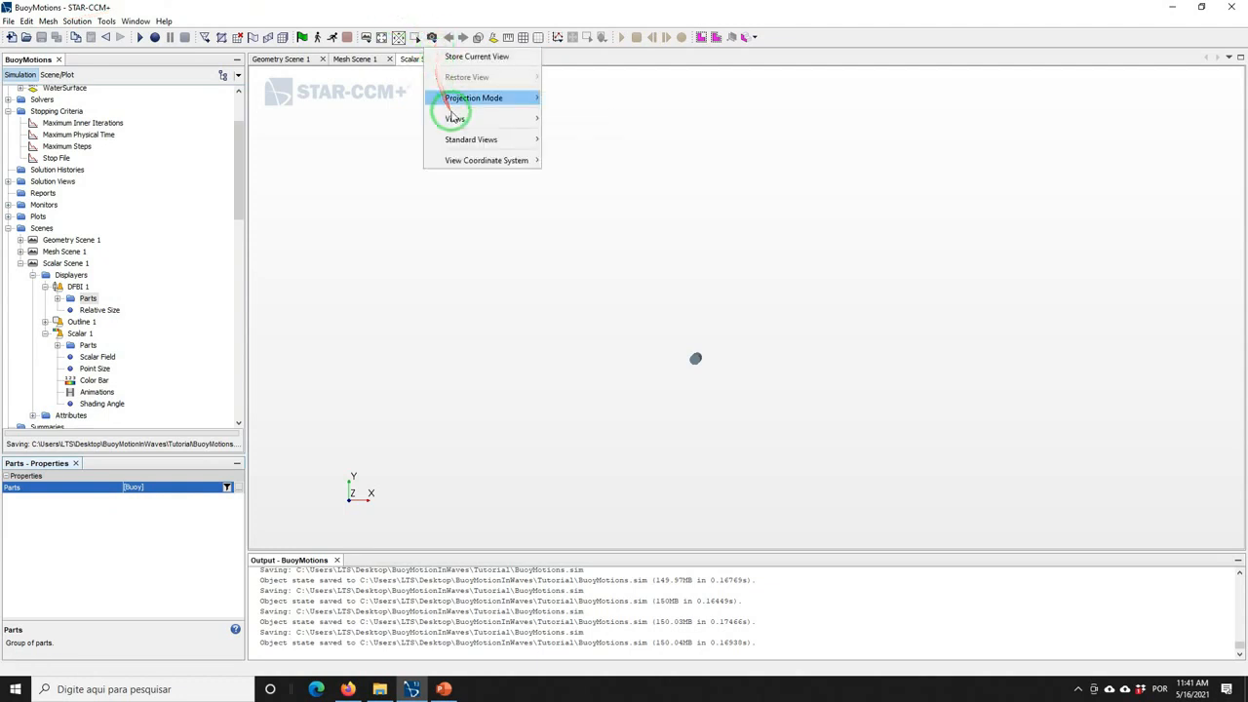
mouse_move(466, 128)
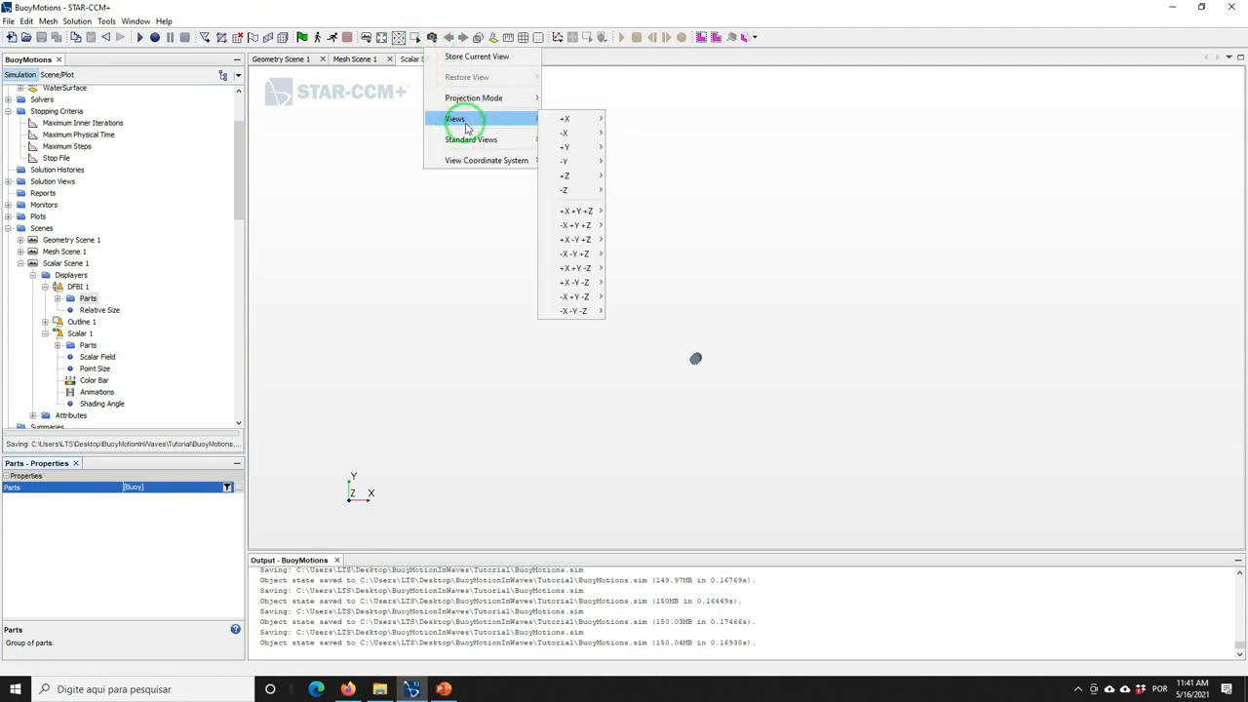
mouse_move(566, 163)
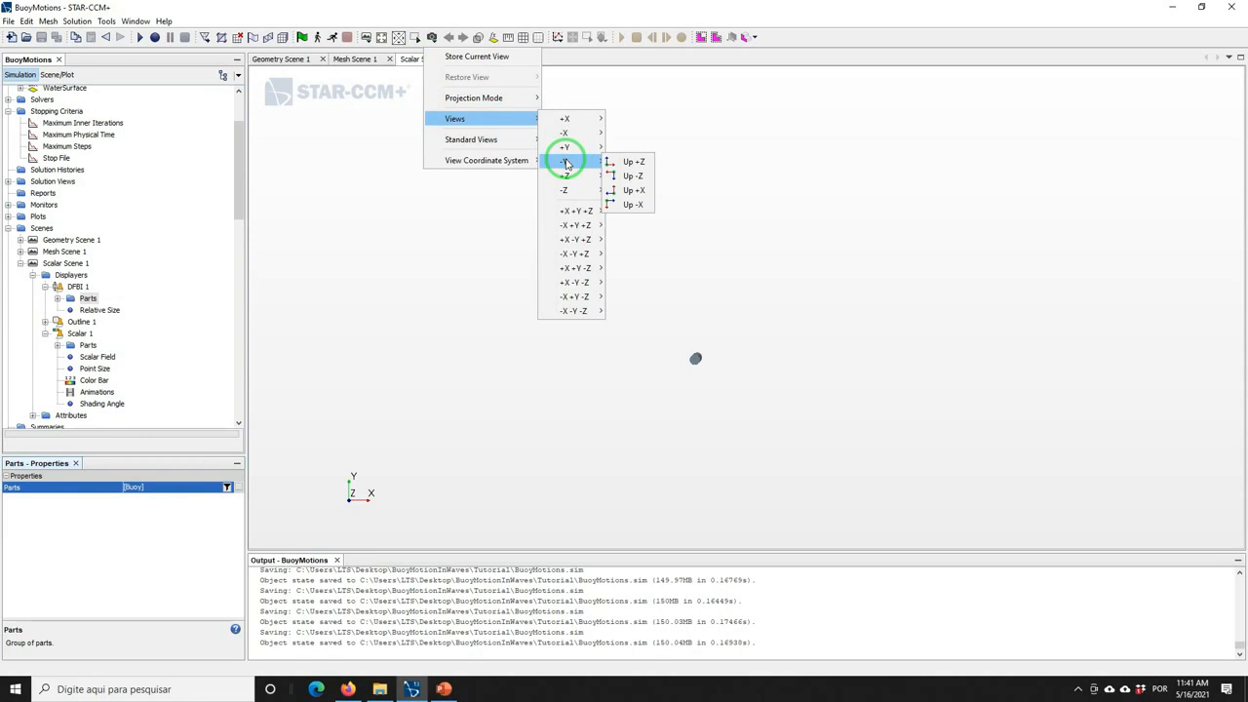
click(631, 175)
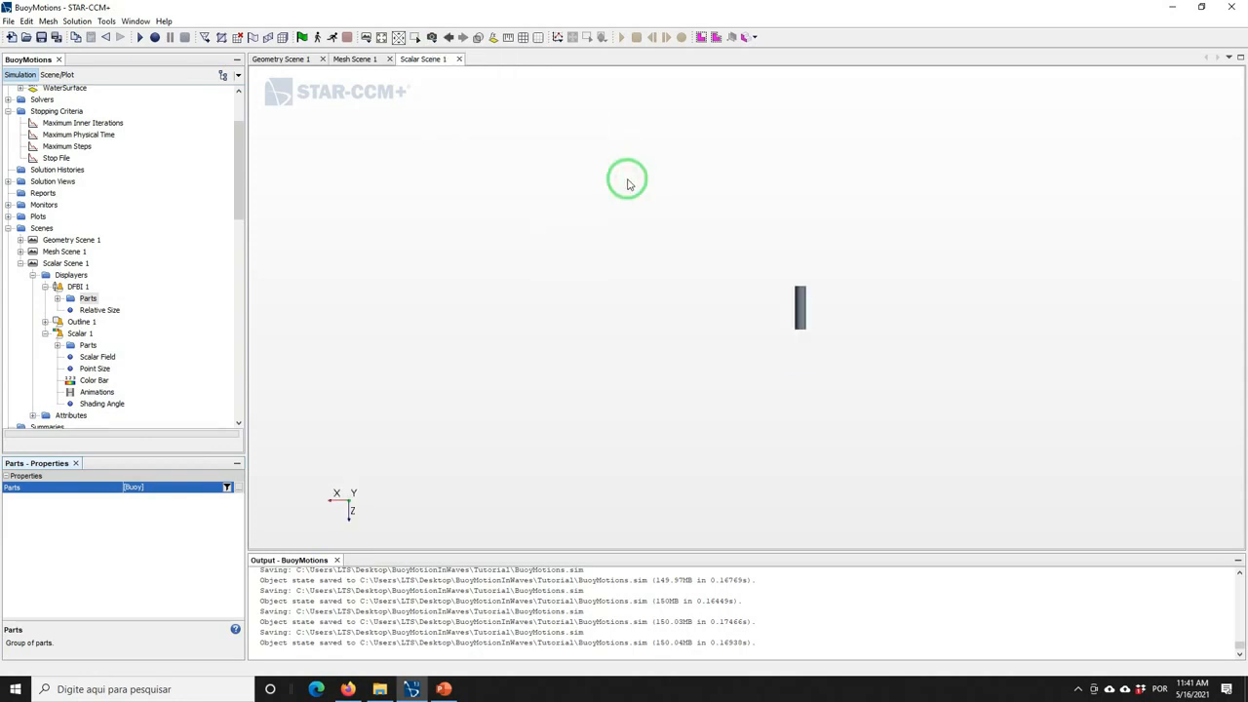
Zoom in on the buoy in the scalar scene and tilt the view slightly so its upper face shows
click(416, 37)
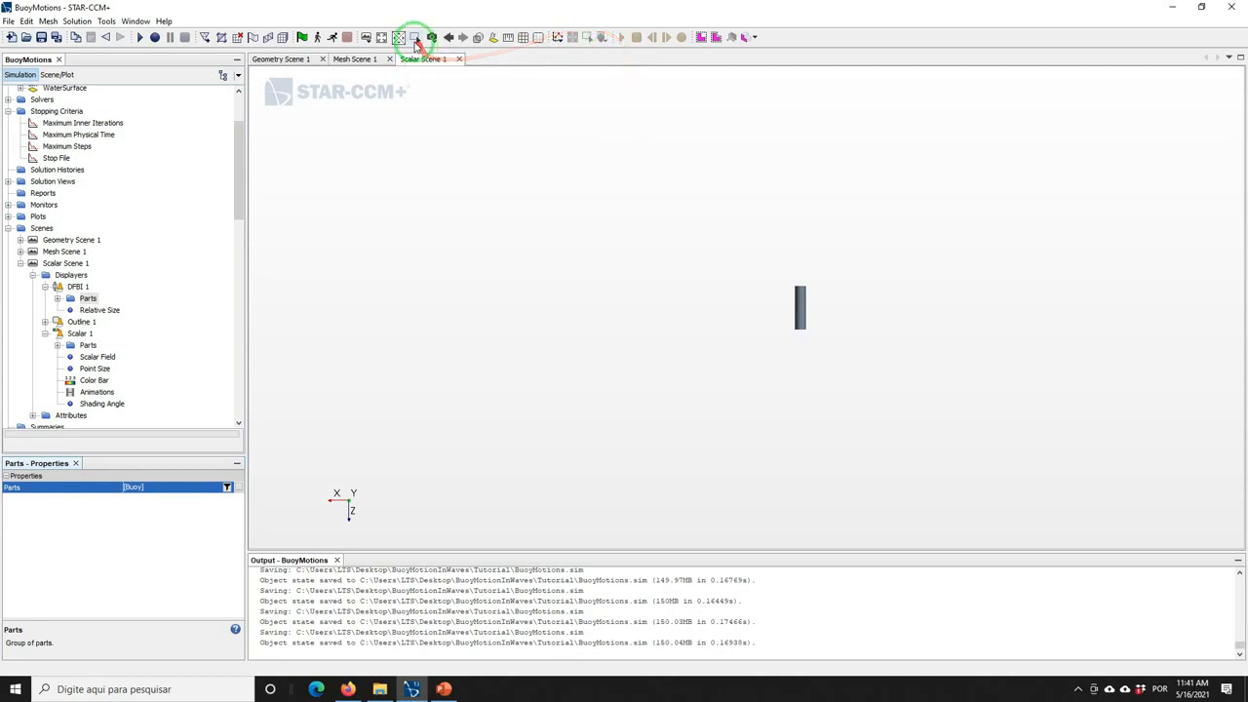
click(667, 253)
click(932, 383)
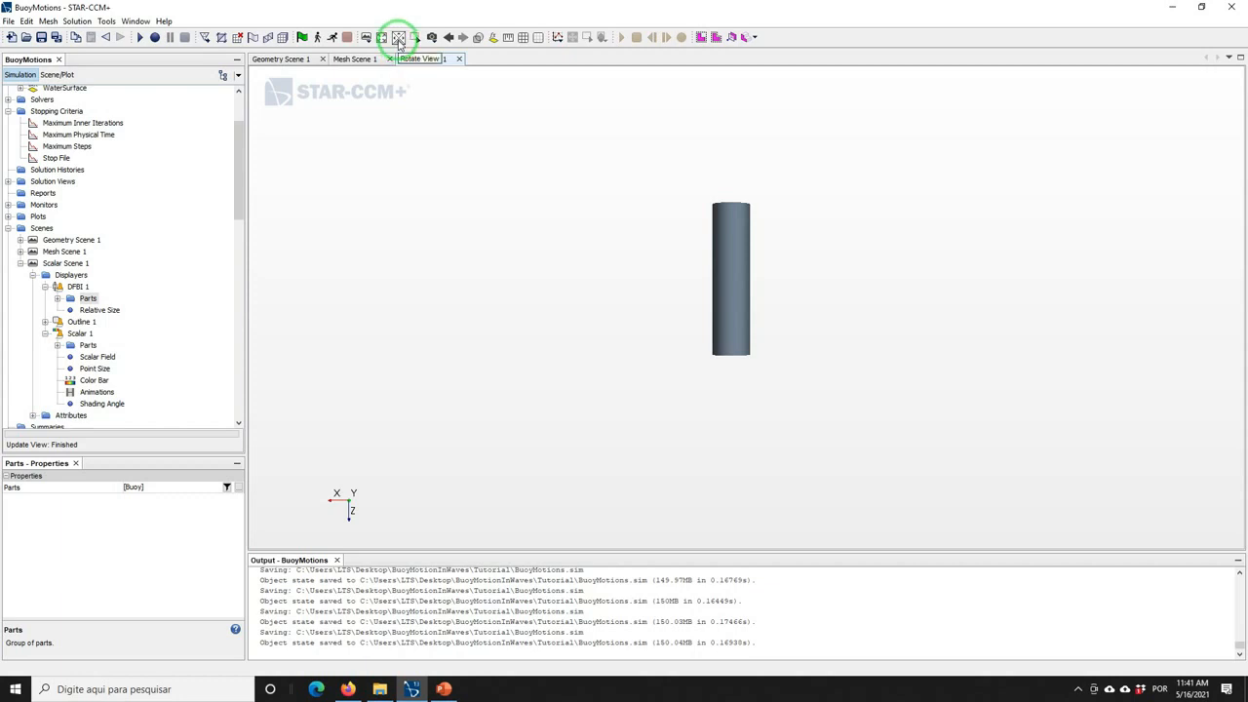
click(399, 39)
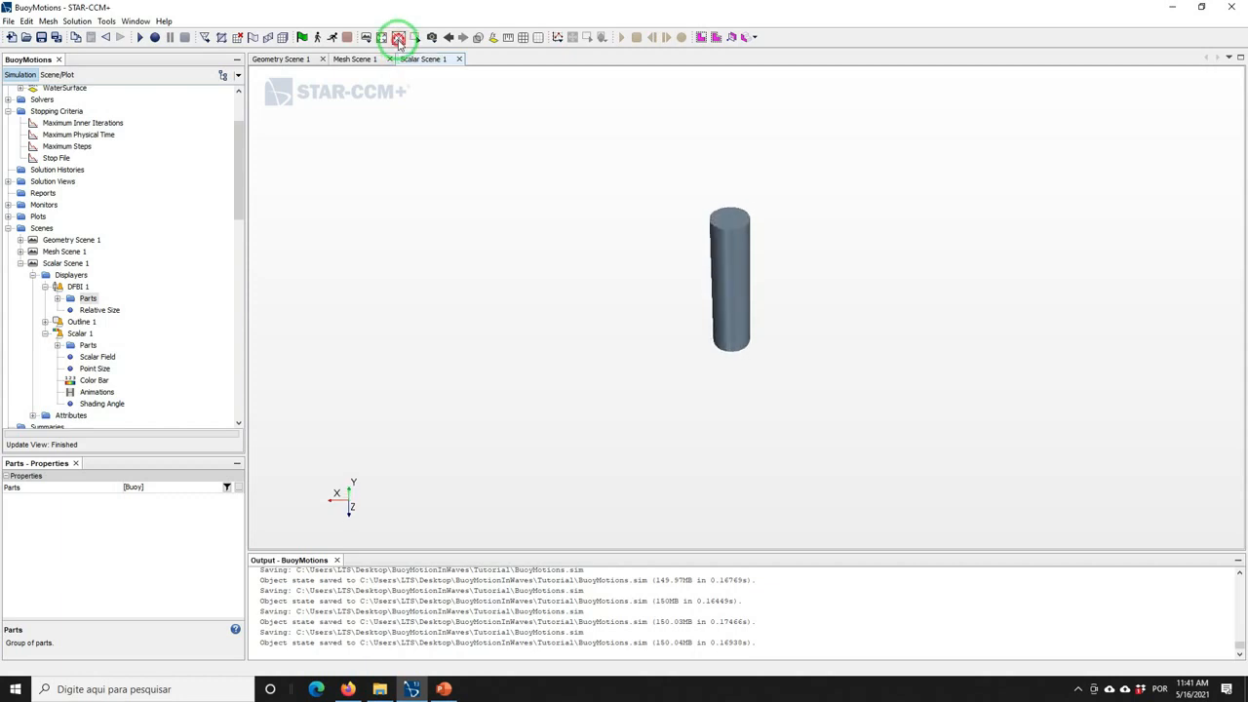
drag(627, 315, 690, 346)
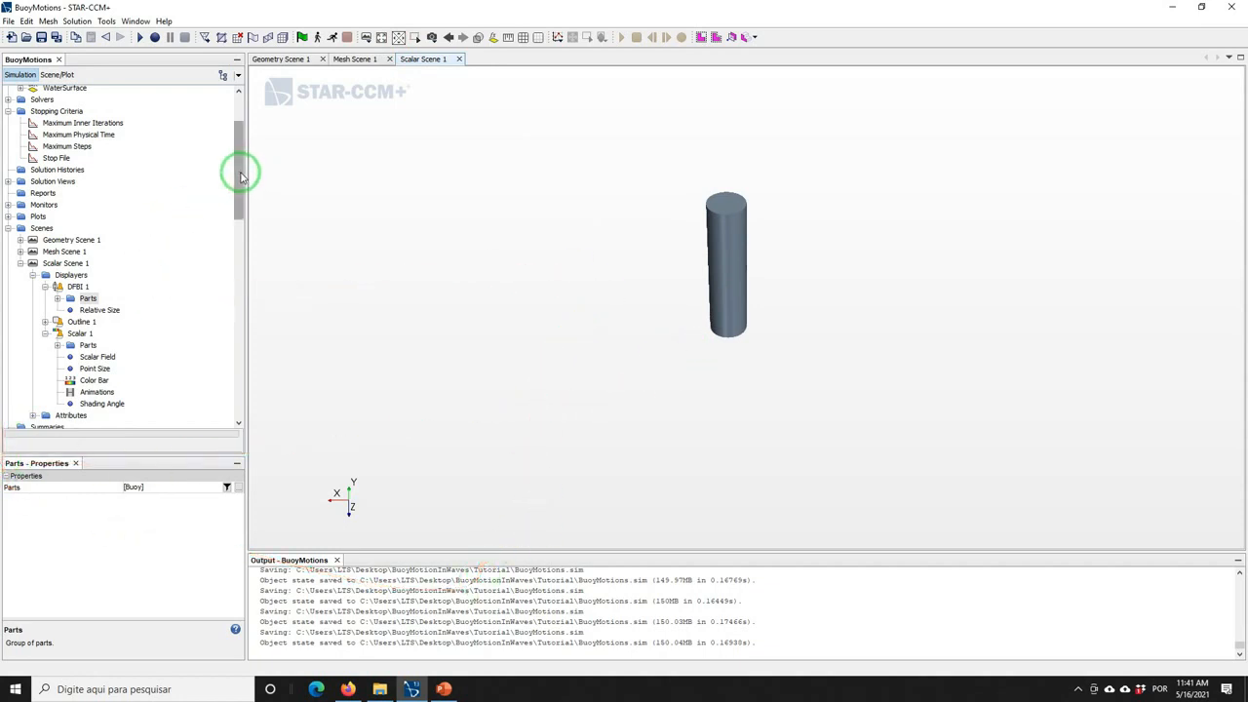
Add the Solution Time annotation to Scalar Scene 1 and place it just above the axis triad
drag(237, 172, 232, 223)
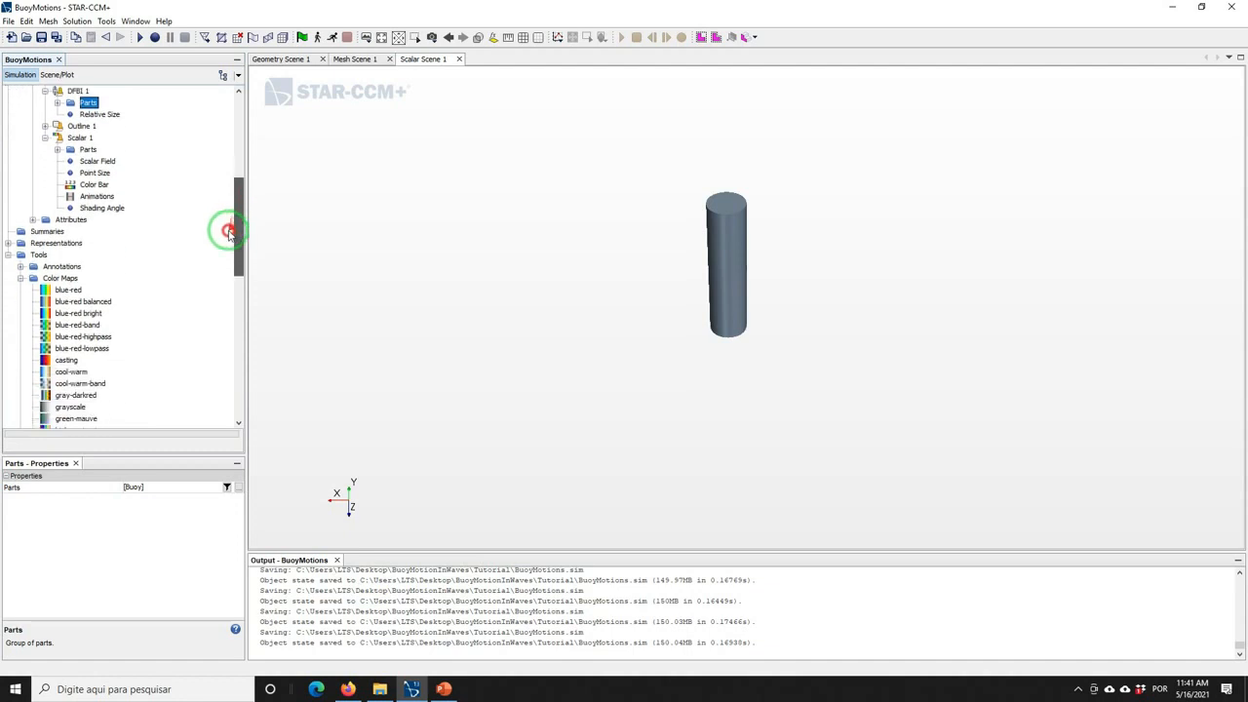
click(21, 278)
click(21, 266)
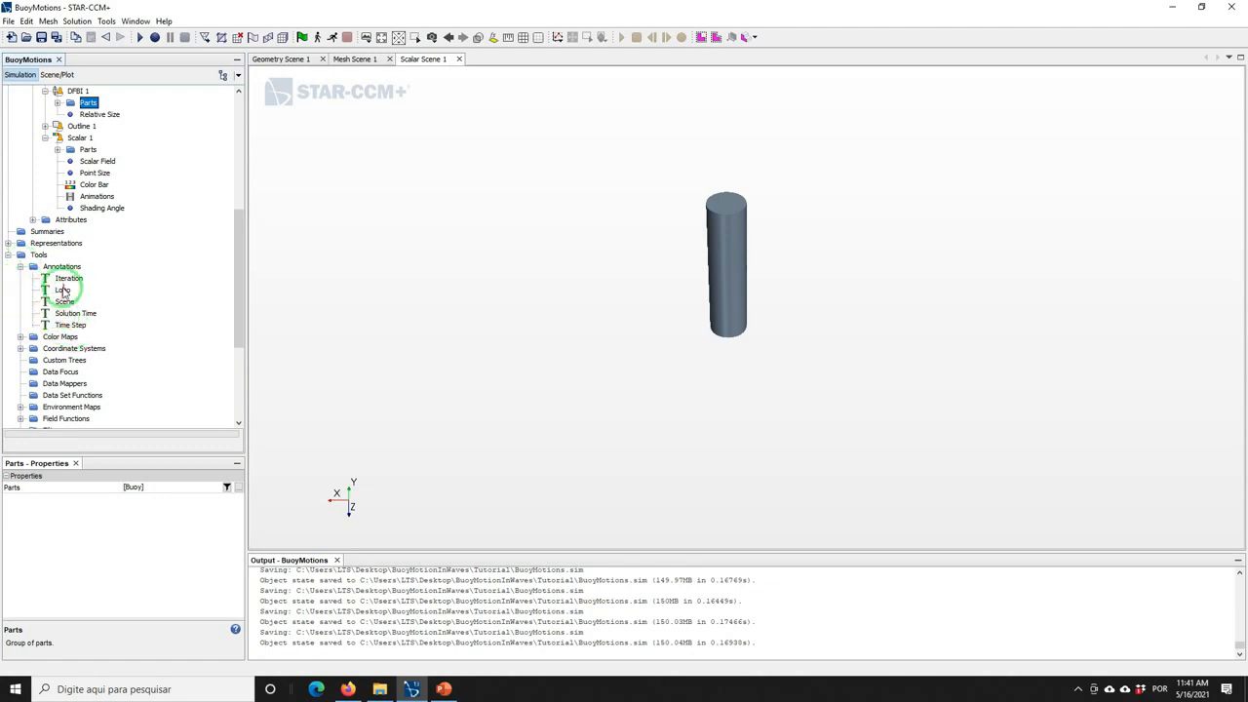
drag(67, 313, 395, 388)
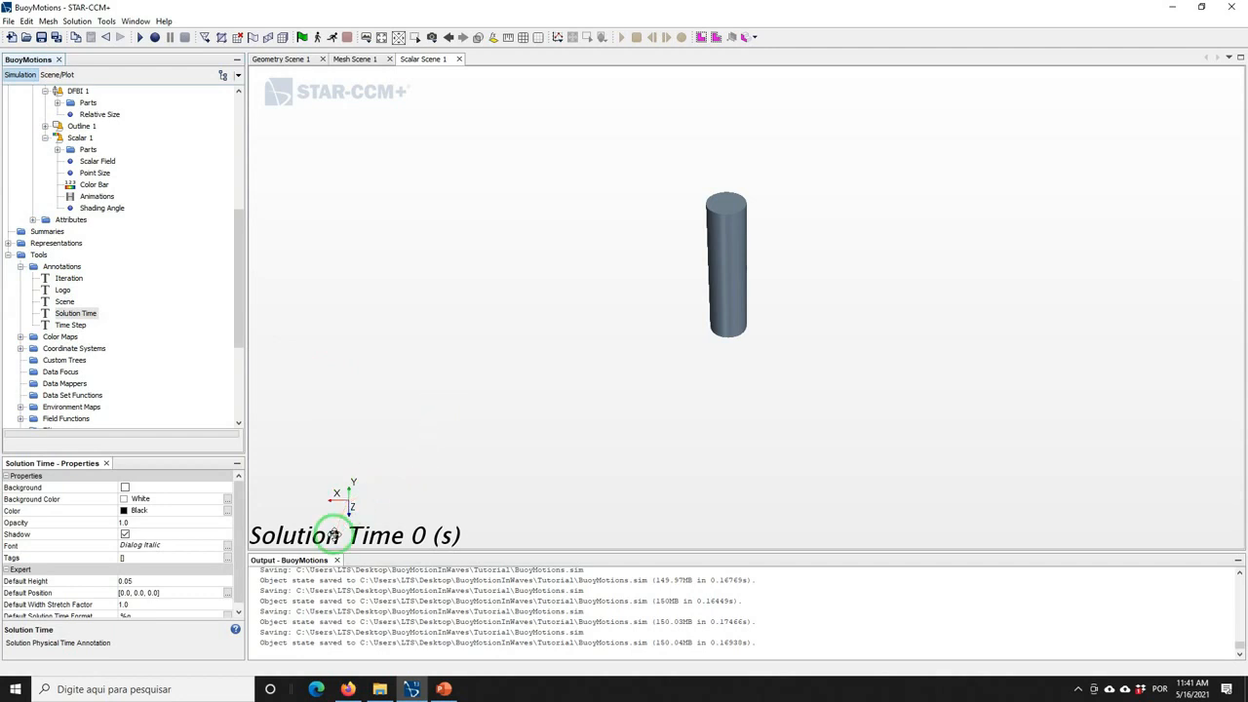
mouse_move(334, 536)
mouse_down()
mouse_move(397, 421)
mouse_move(420, 453)
mouse_up()
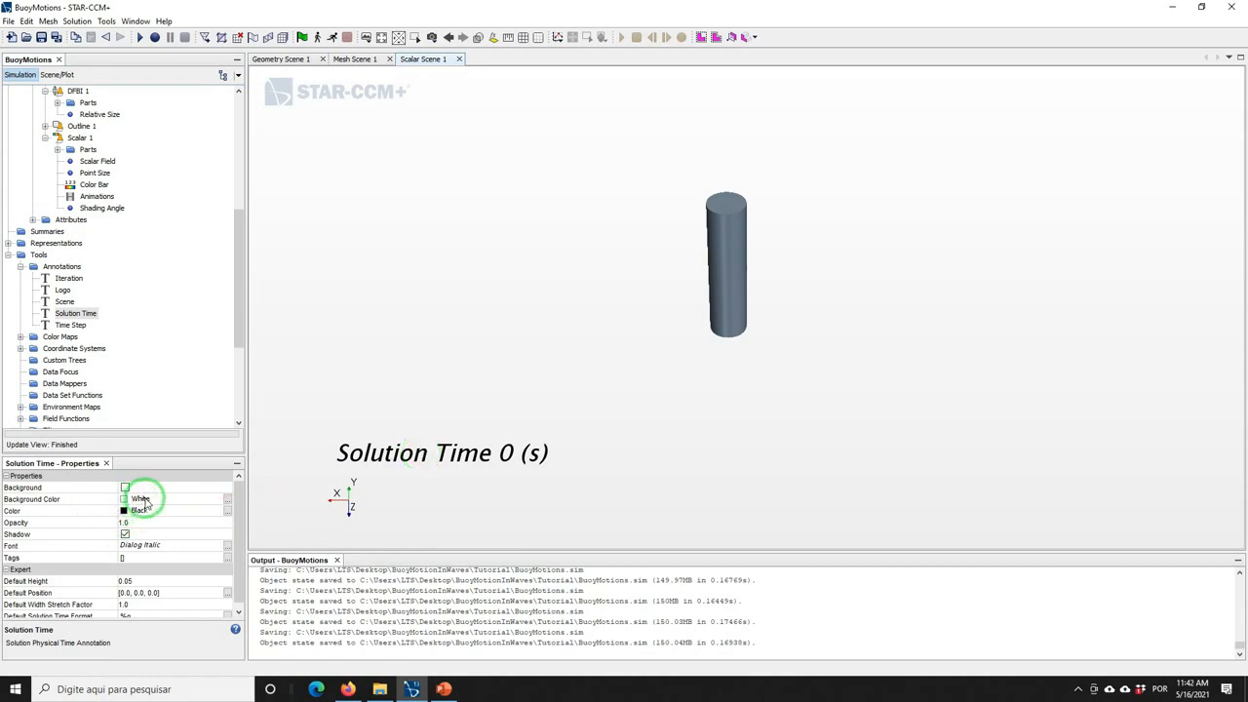
Enable the Solution Time annotation's background and set its font to Times New Roman Bold
click(125, 488)
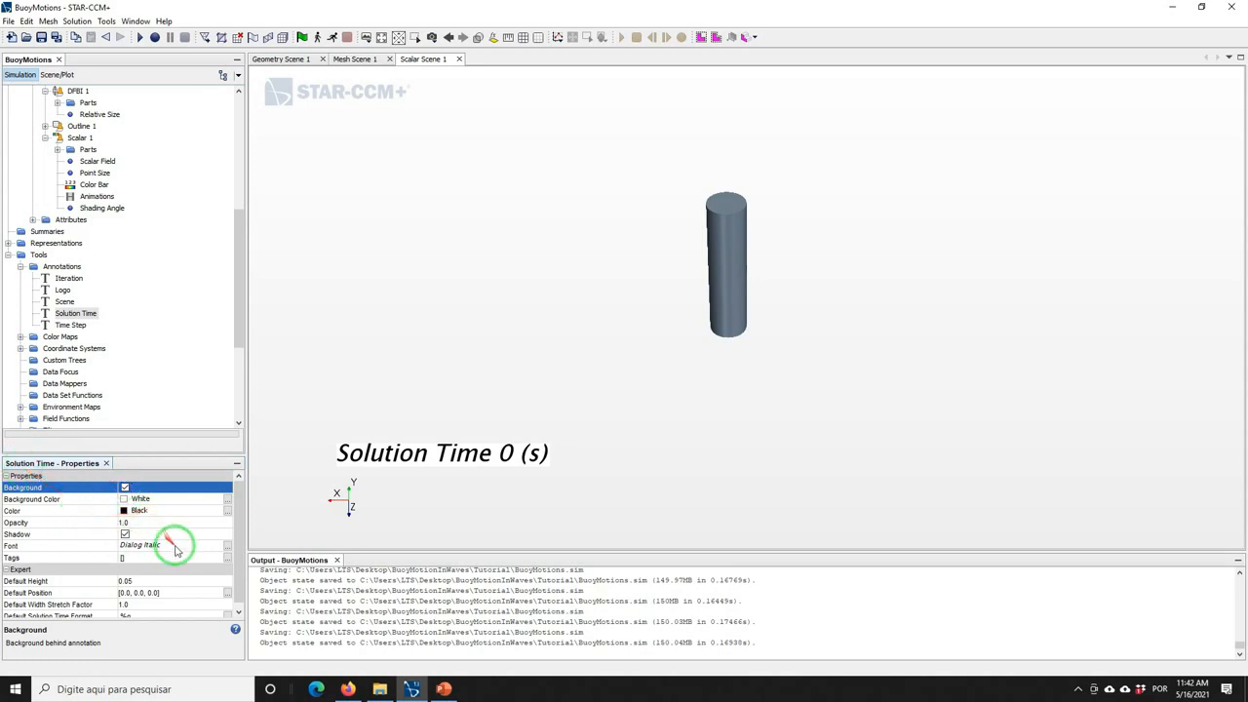
click(228, 545)
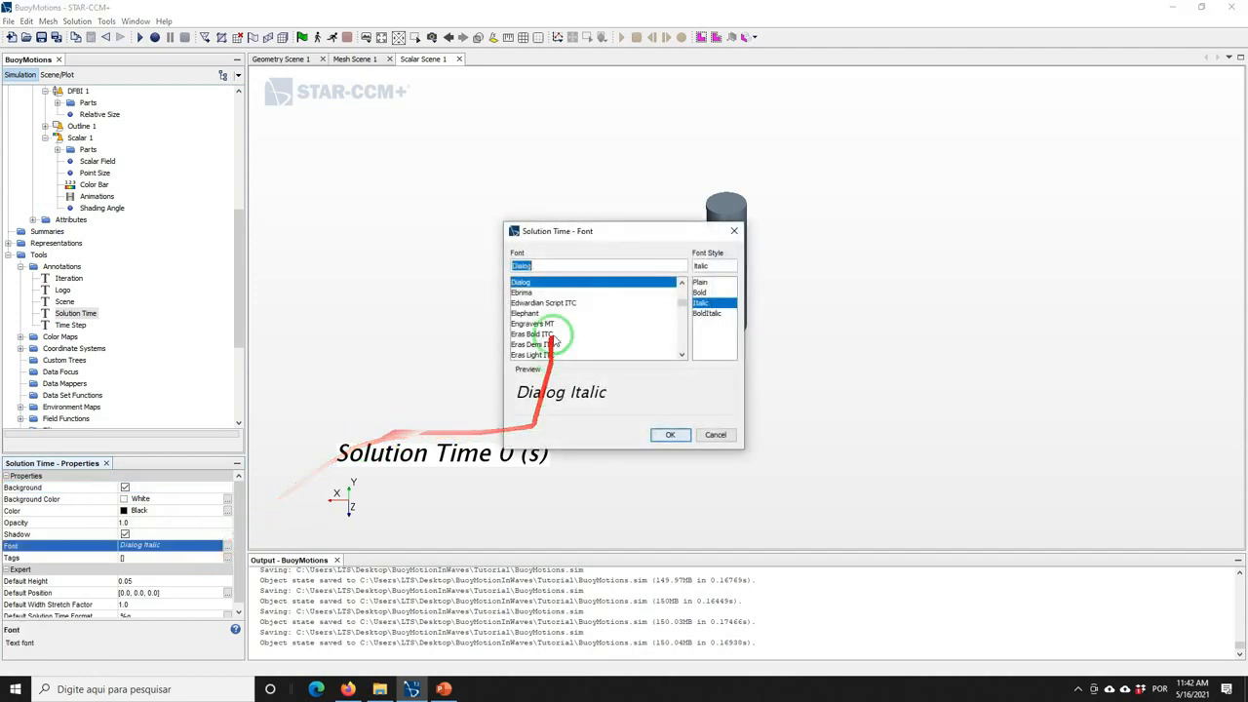
text(t)
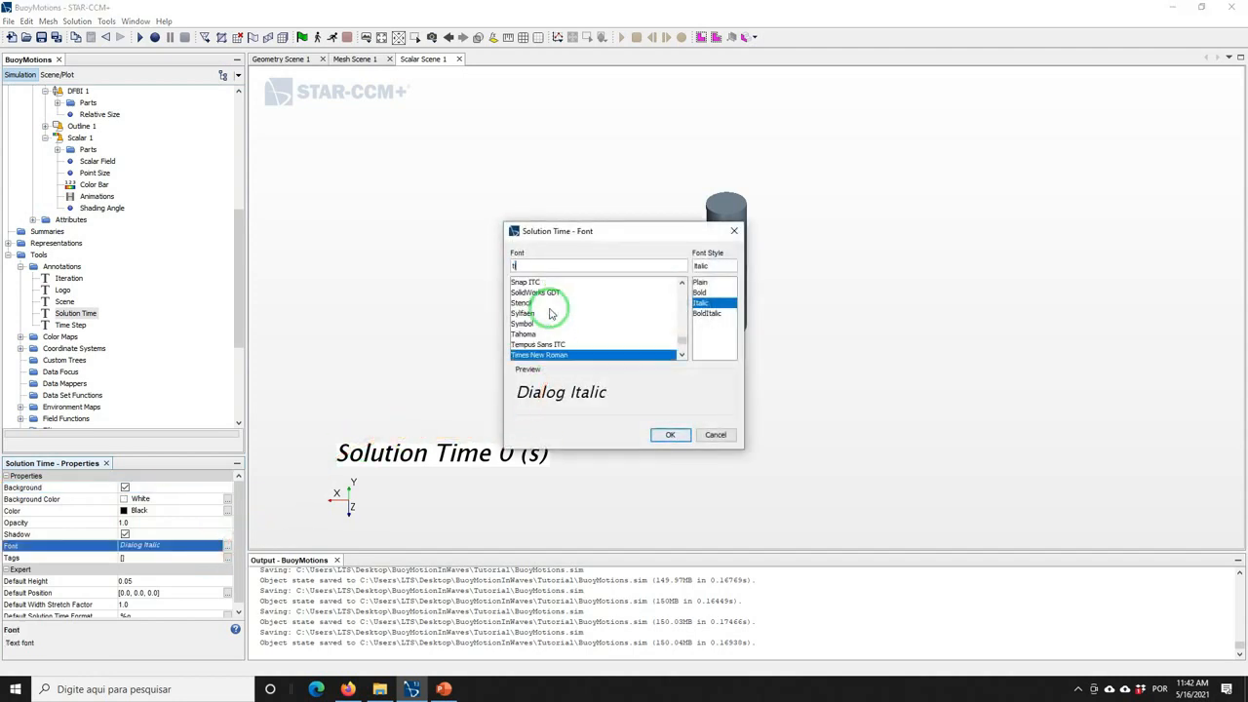
scroll(553, 322, down, 1)
click(542, 355)
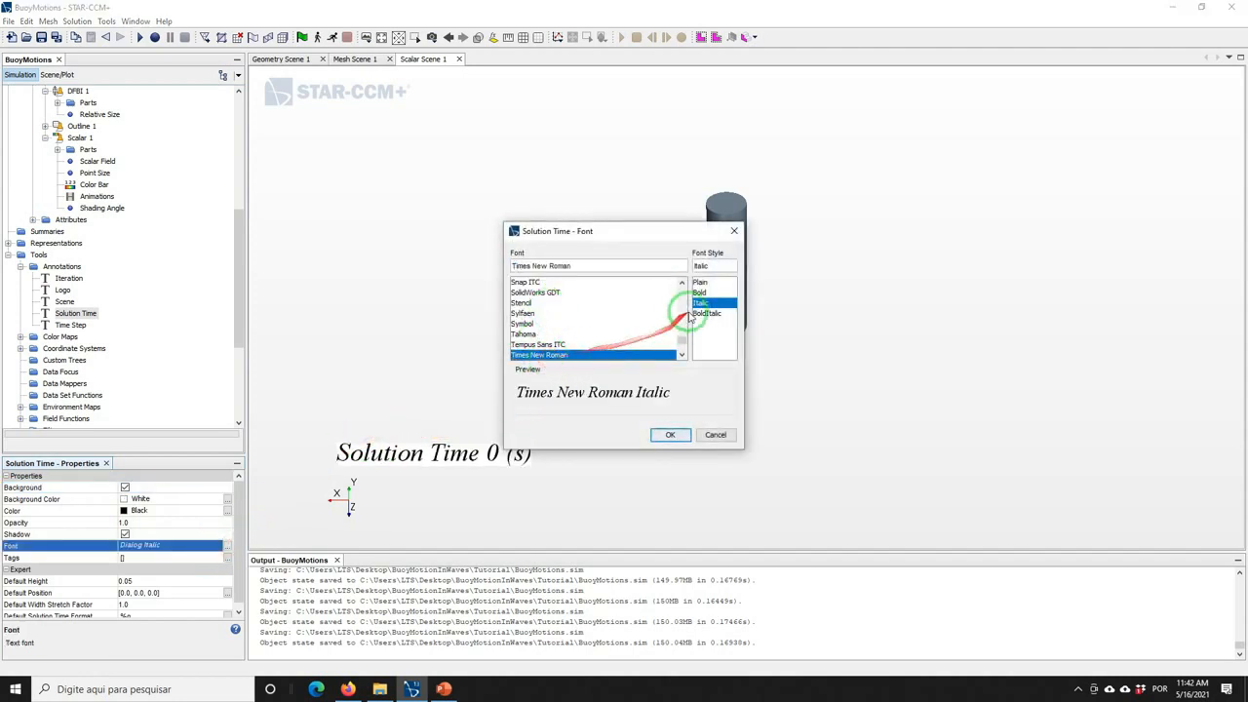
click(700, 292)
click(670, 437)
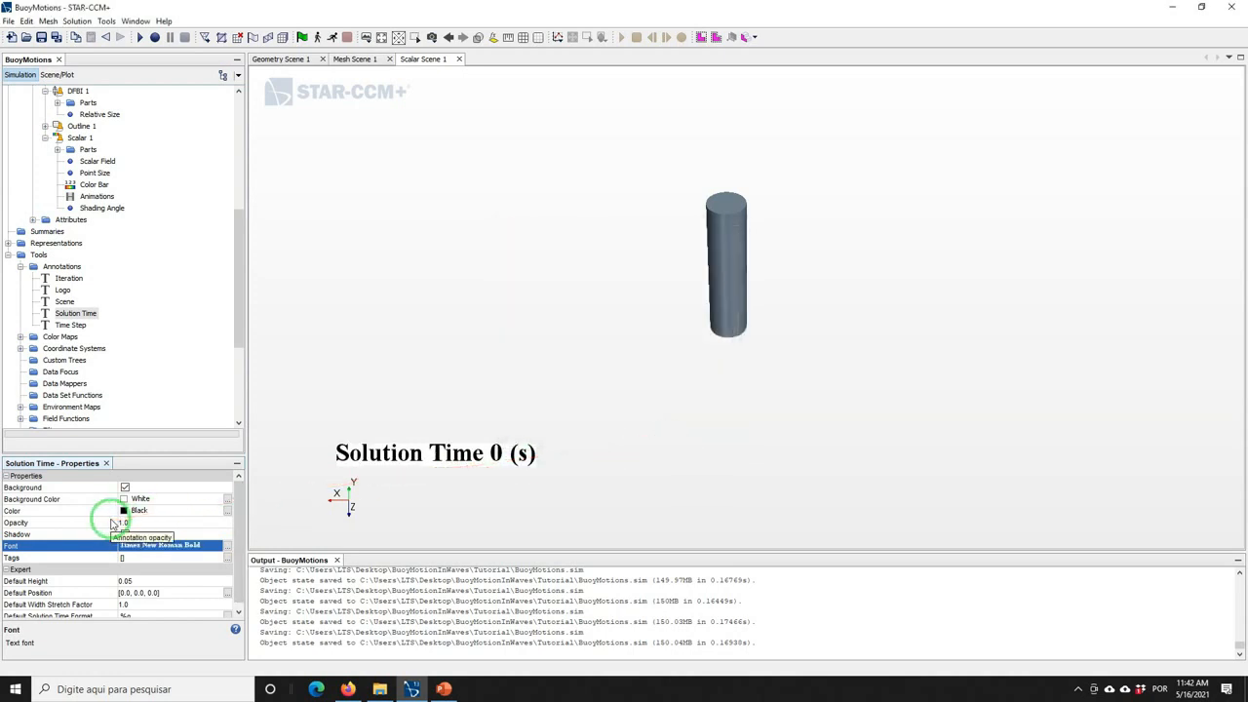
Set the scene's Solution Time annotation to width stretch factor 0.6 and height 0.04, and save the simulation
click(382, 453)
right_click(386, 456)
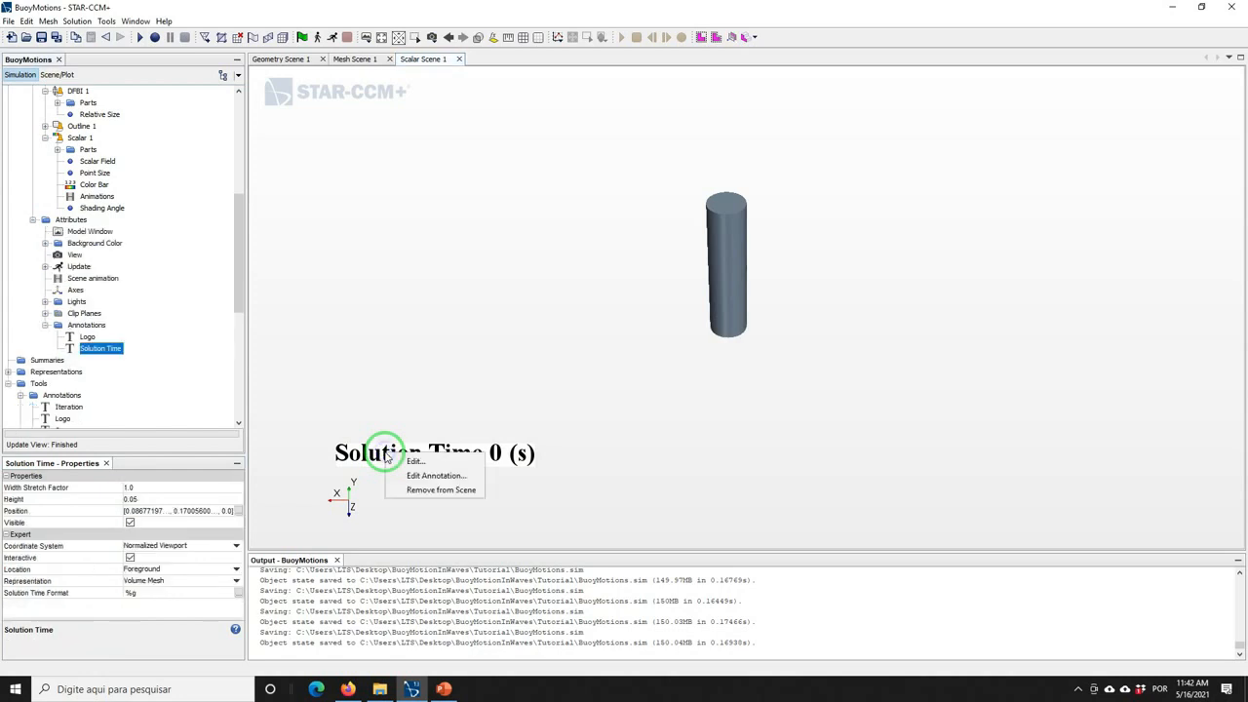
click(153, 507)
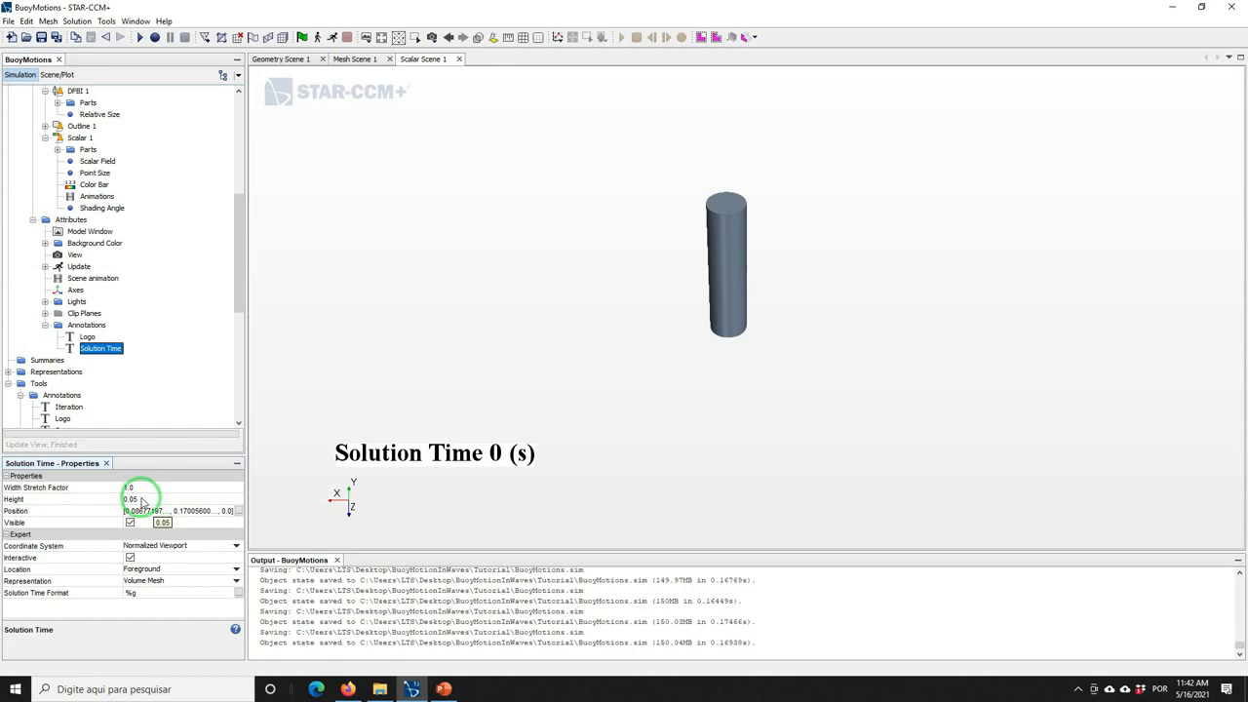
click(146, 488)
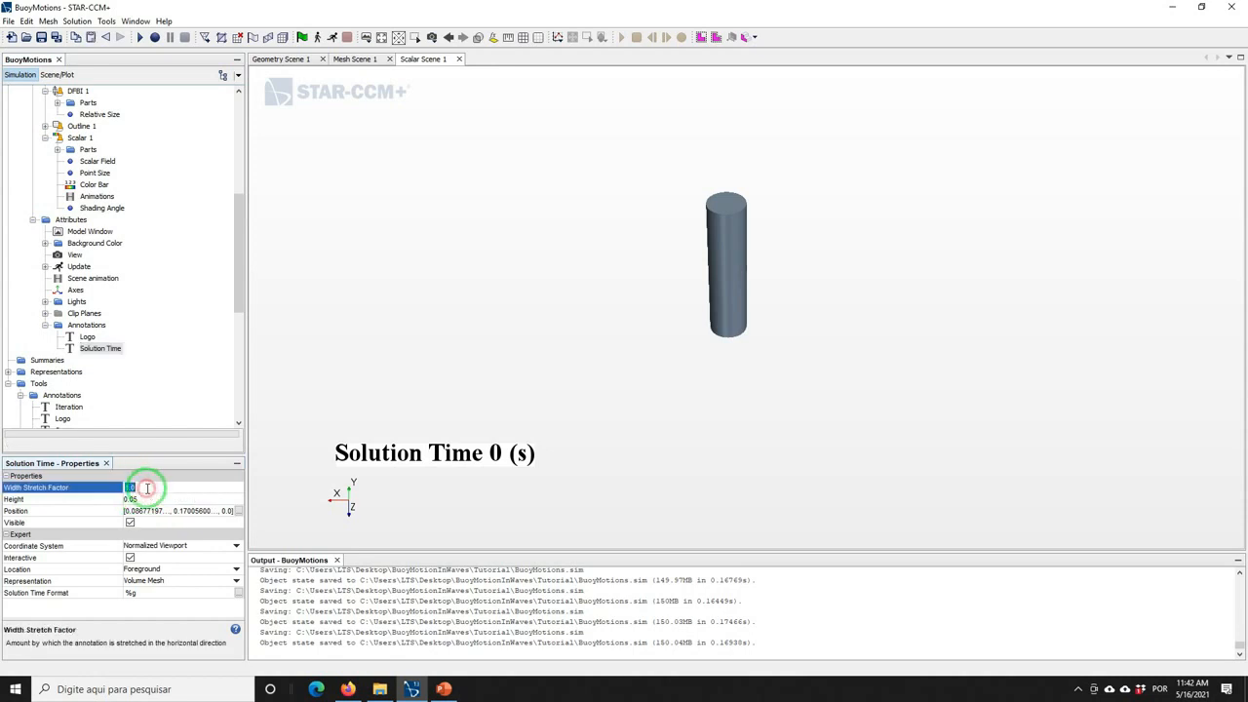
text(0.8)
key(Return)
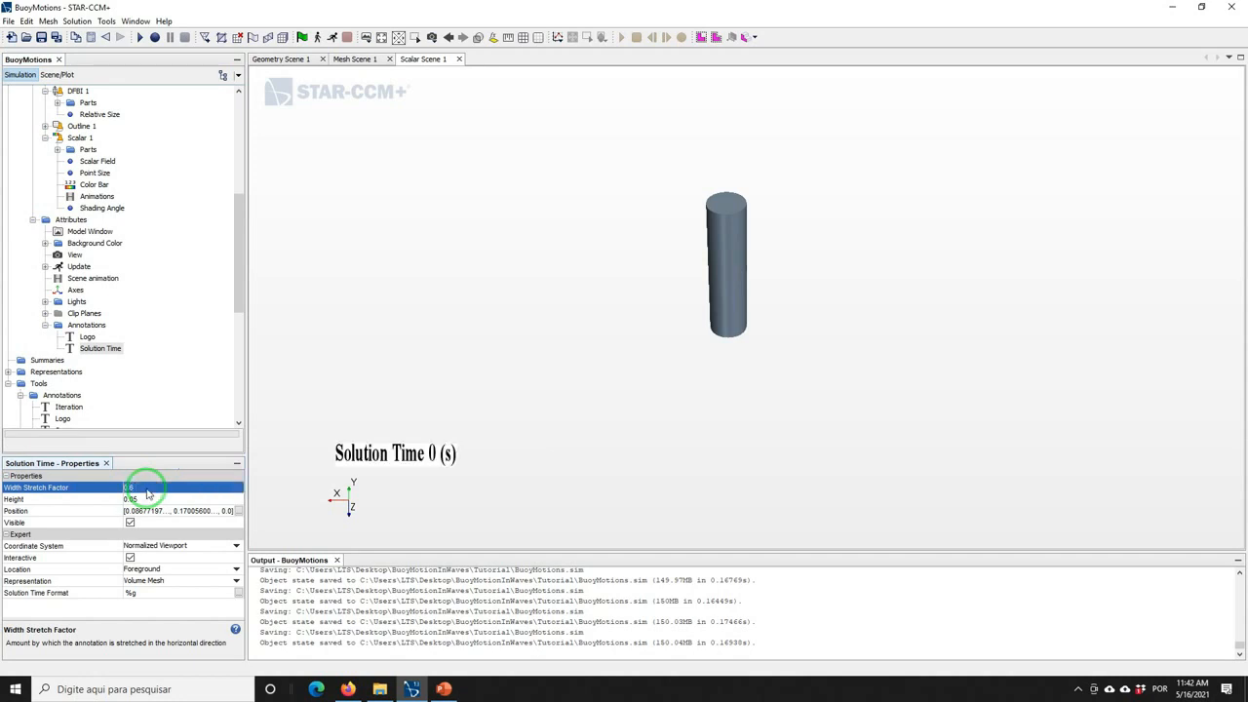
click(144, 498)
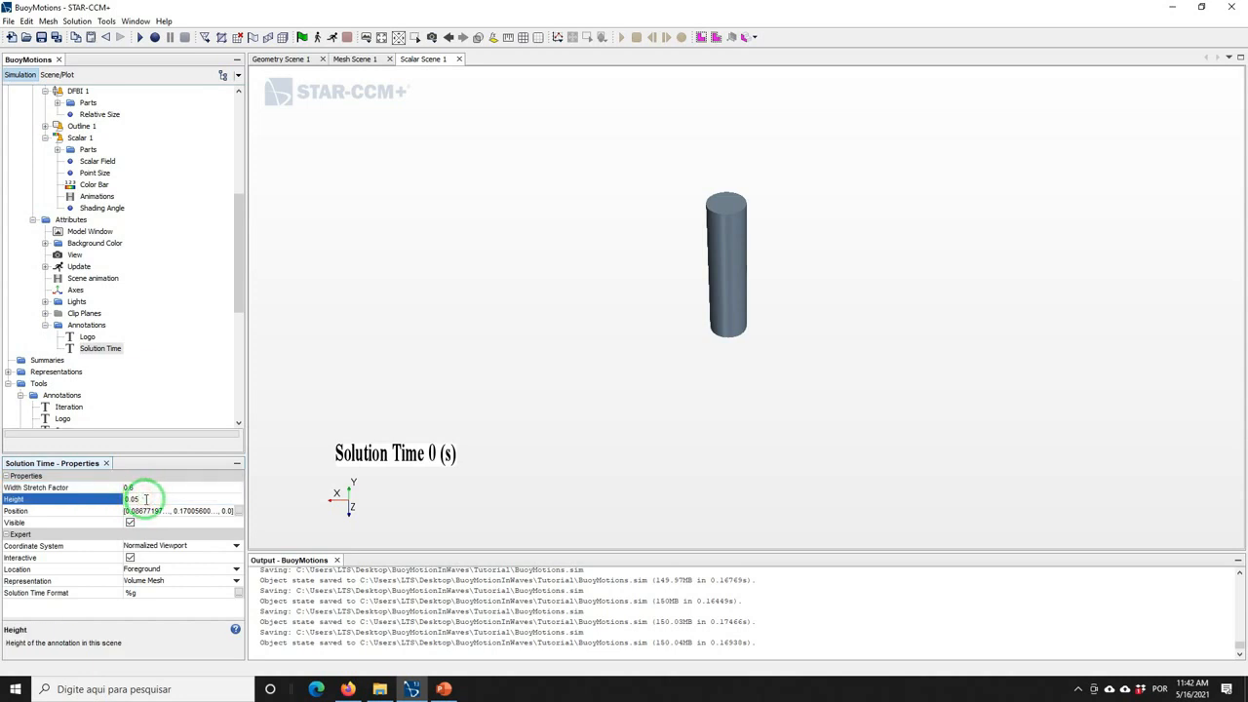
text(0.04)
key(Return)
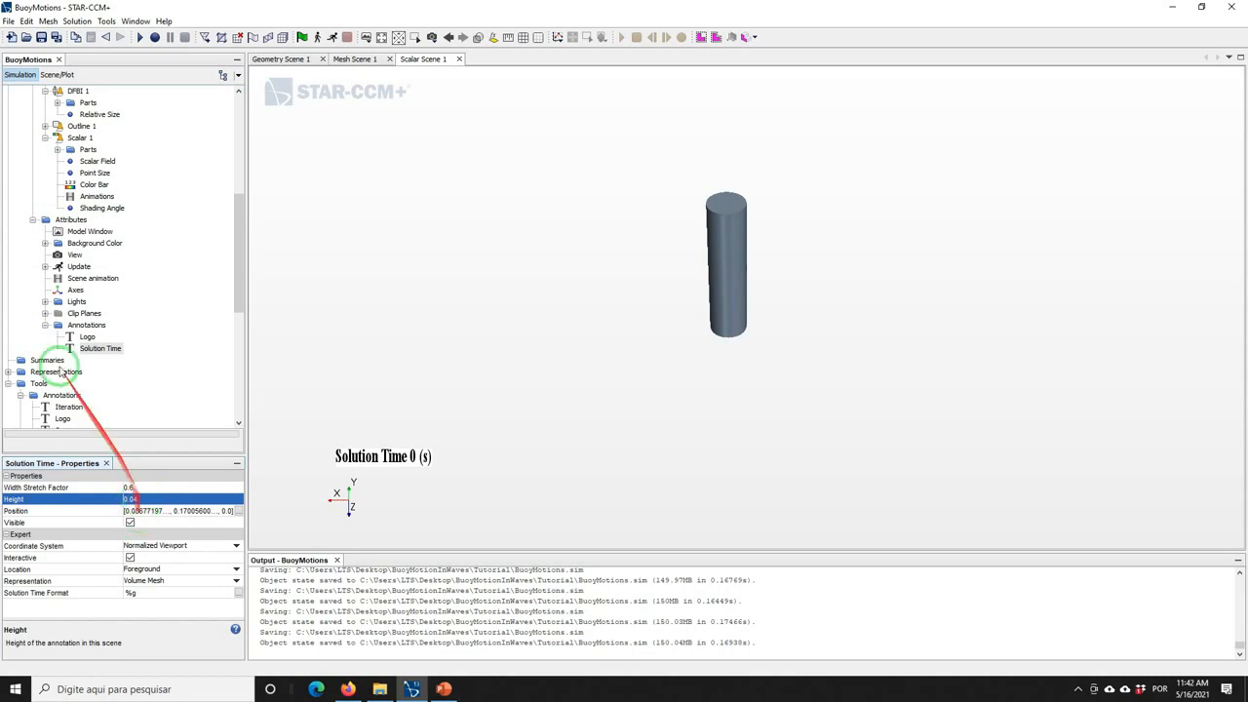
click(40, 37)
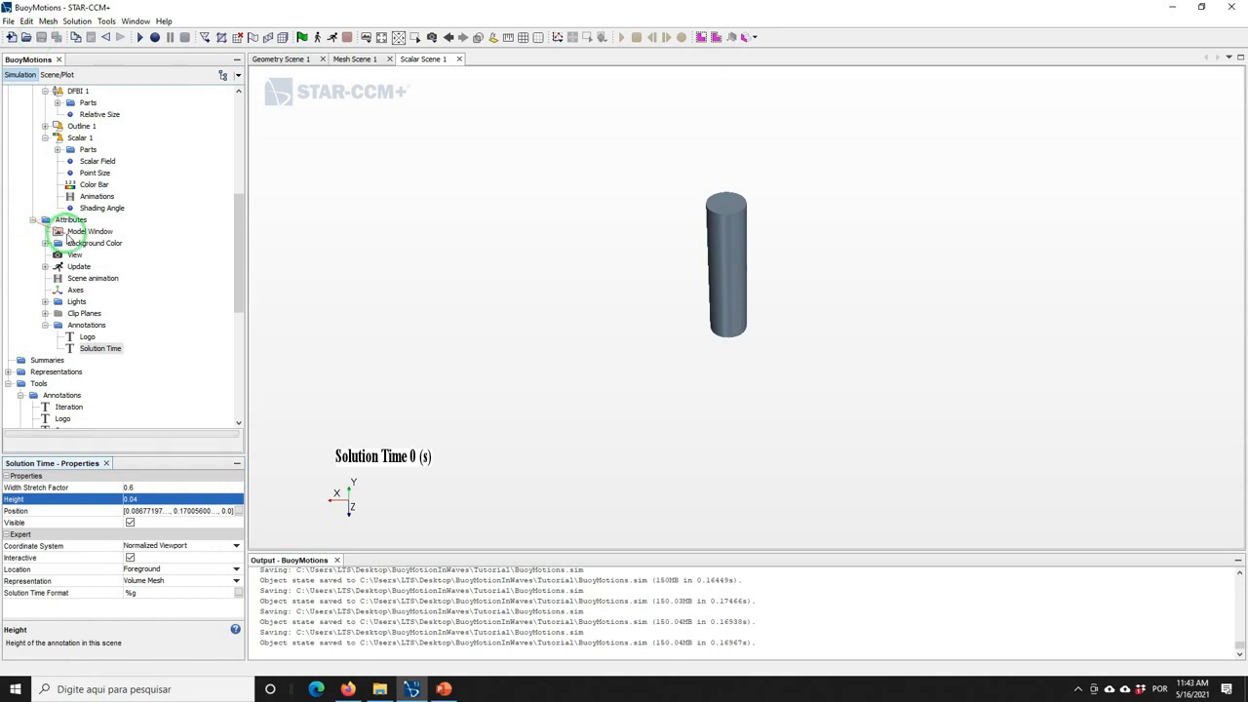
Set the scalar scene's background color mode to Solid
click(86, 243)
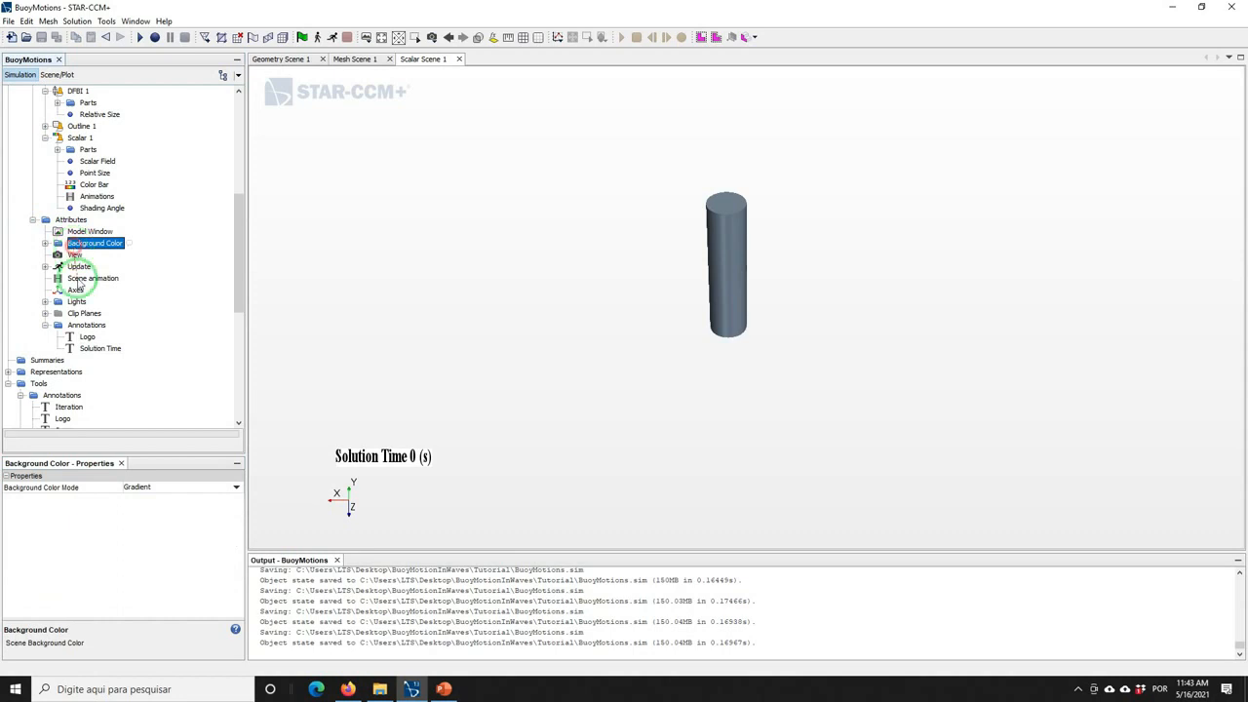
click(135, 486)
click(137, 499)
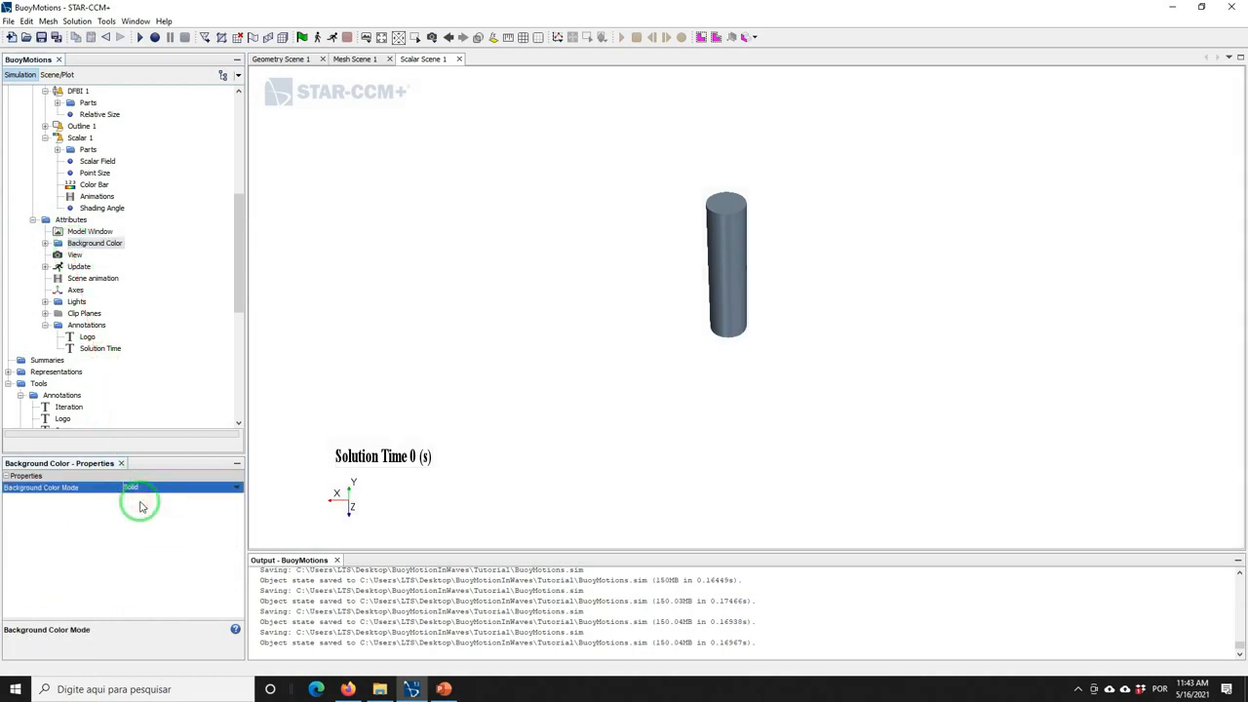
Enable saving scene updates to file, with a new BuoyMotions folder inside Tutorial as the output directory
click(78, 266)
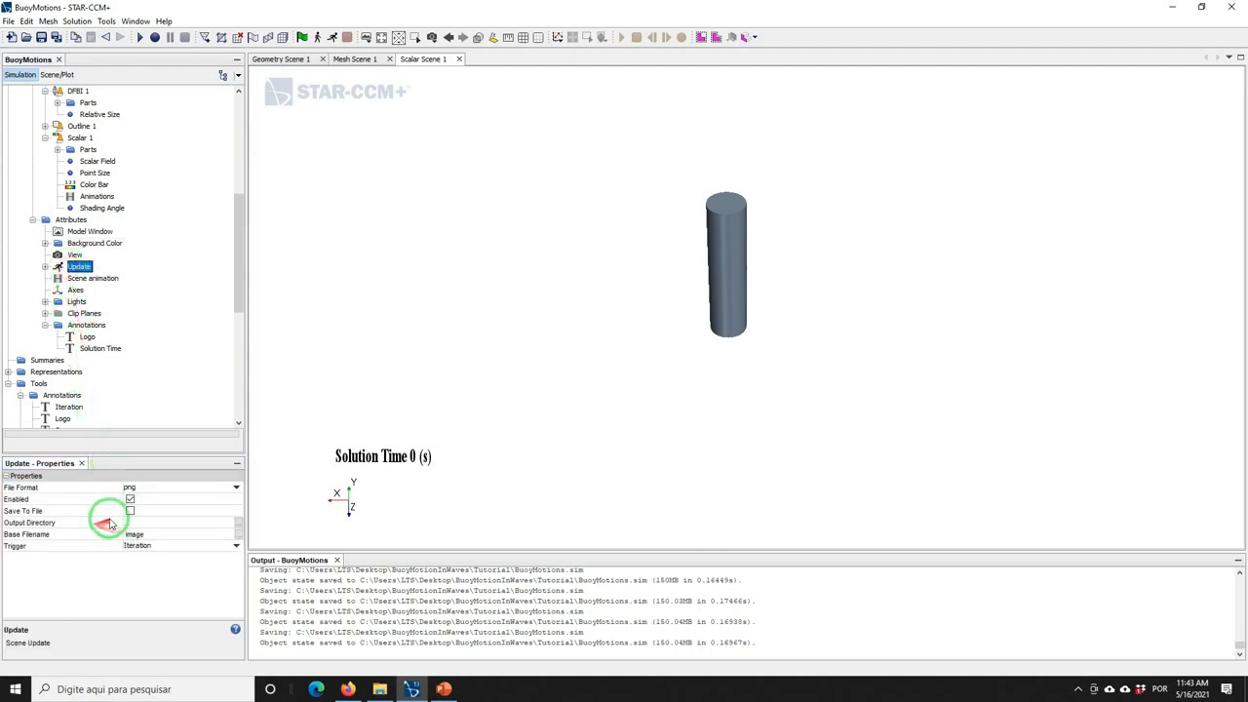
click(131, 512)
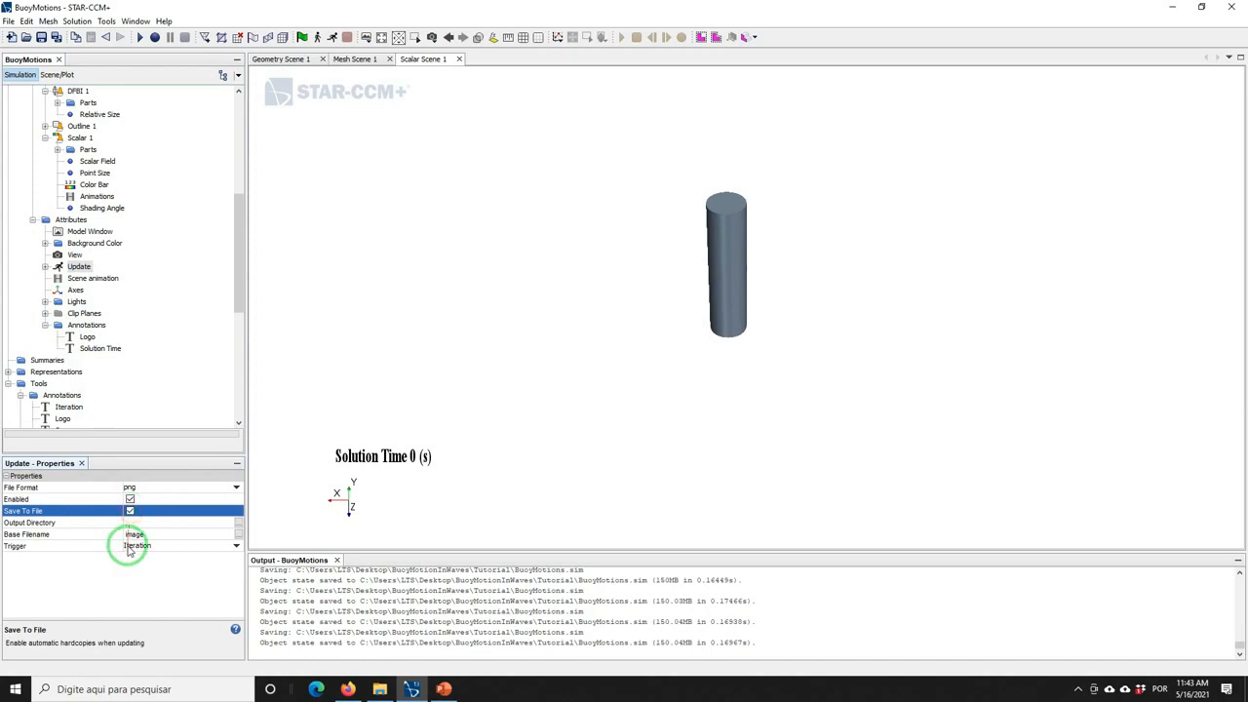
click(239, 525)
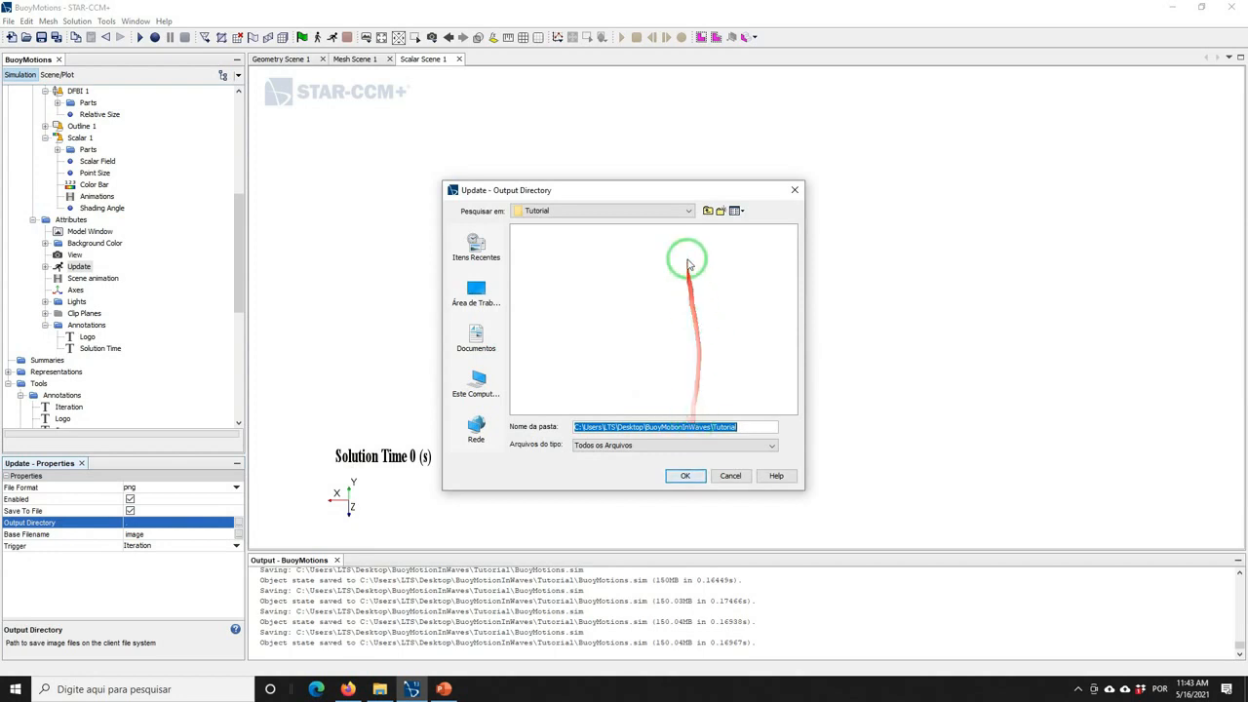
click(721, 211)
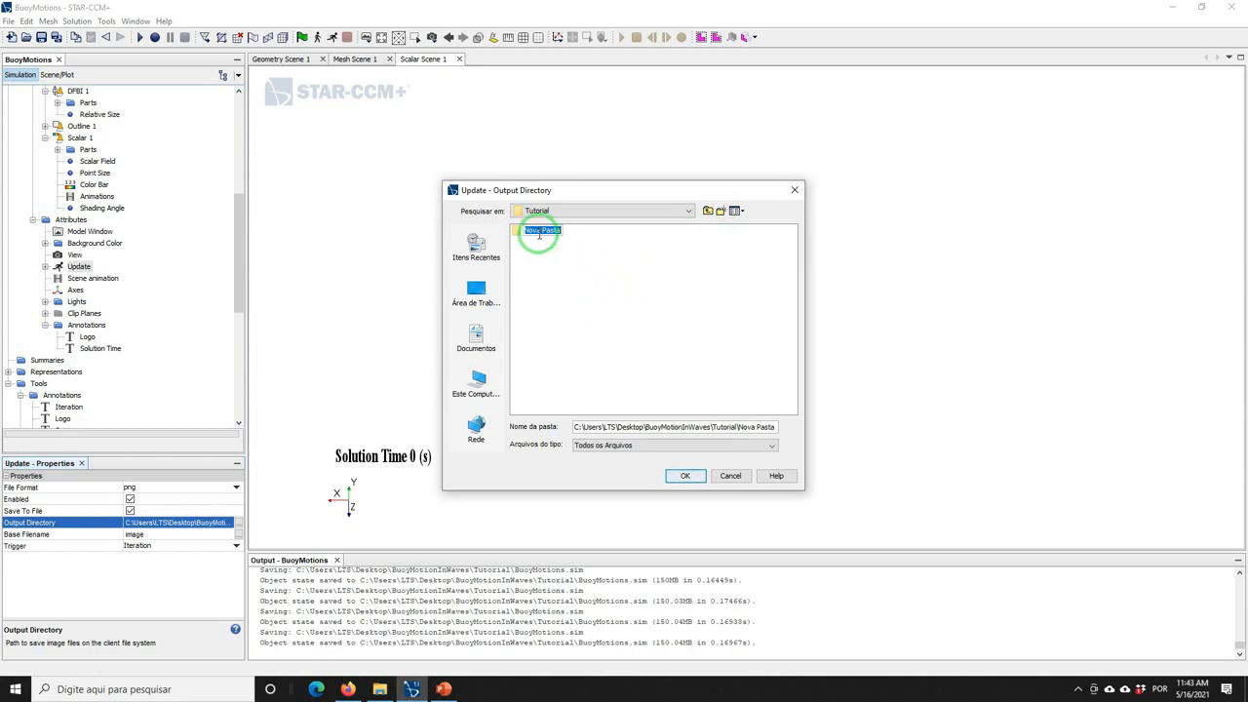
text(BuoyMotios)
key(BackSpace)
text(ns)
click(539, 232)
double_click(536, 232)
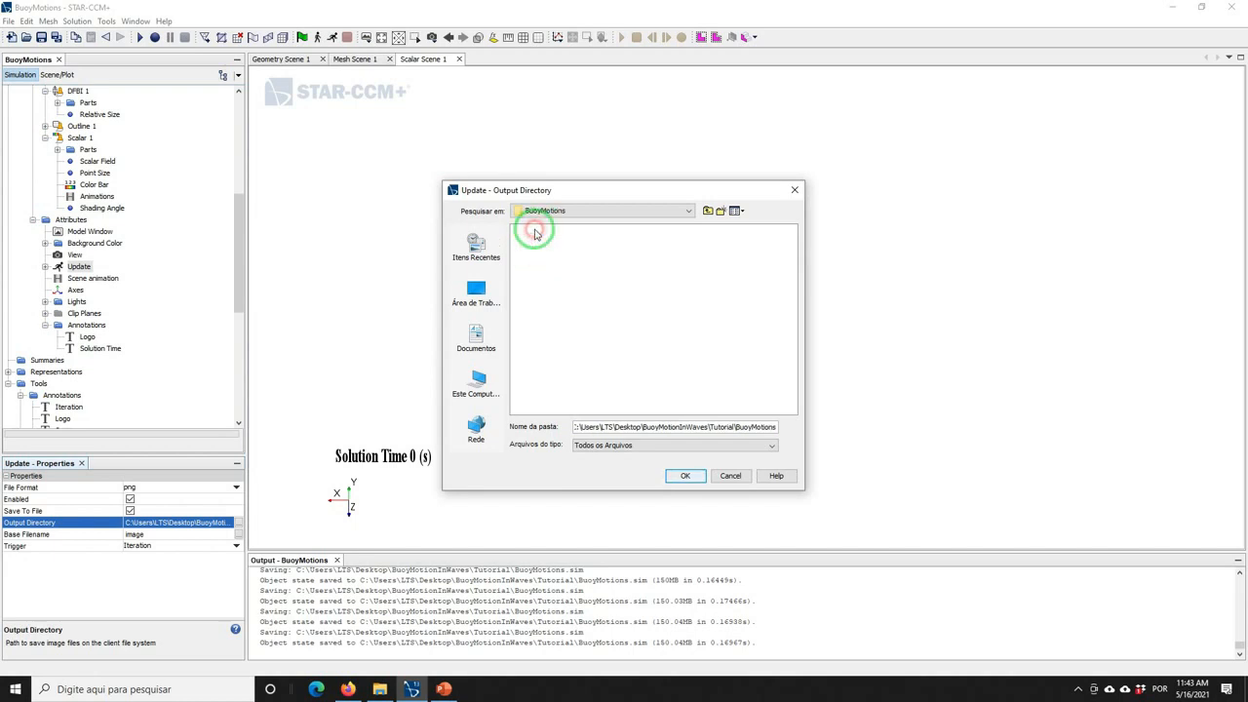
click(682, 476)
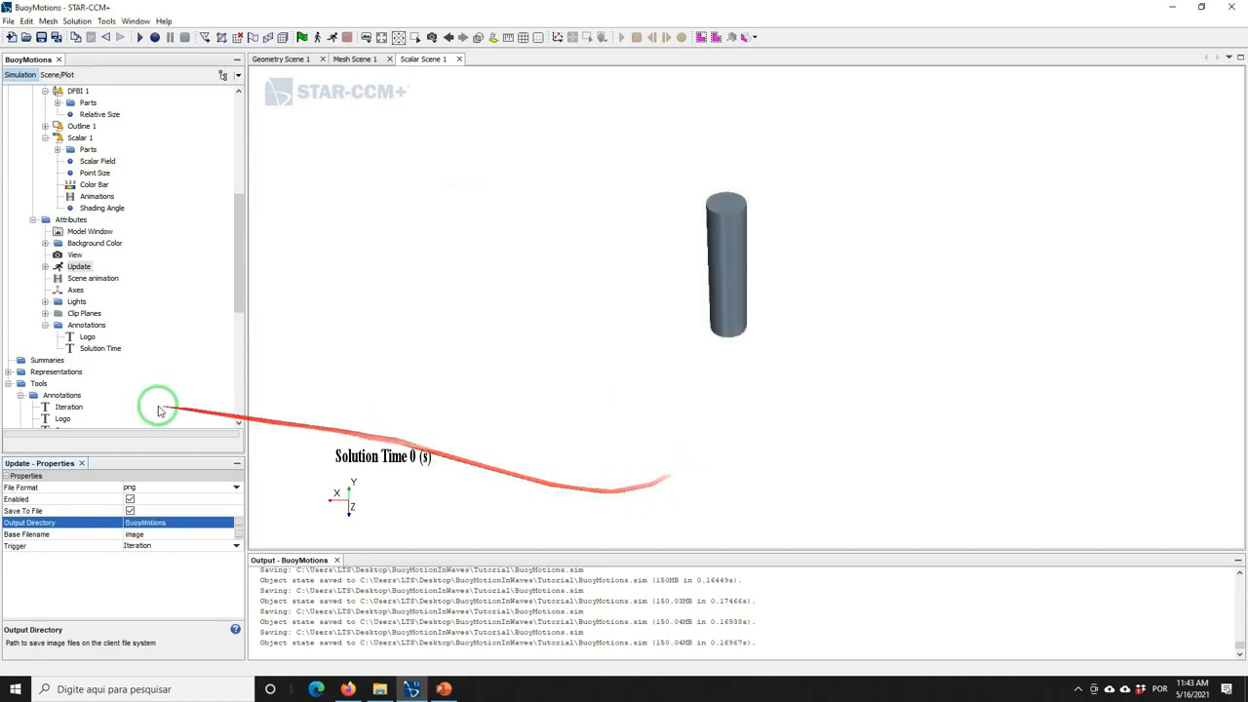
Set the scene update trigger to Time Step with a frequency of 20
click(146, 545)
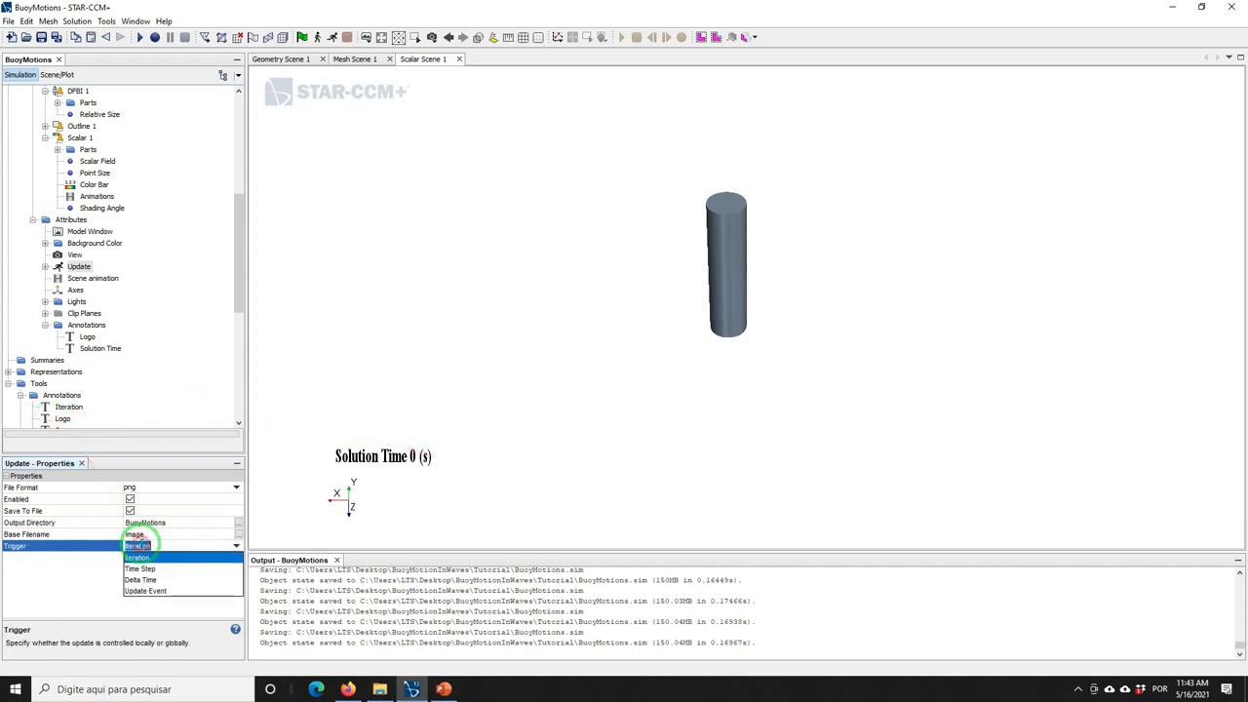
click(141, 569)
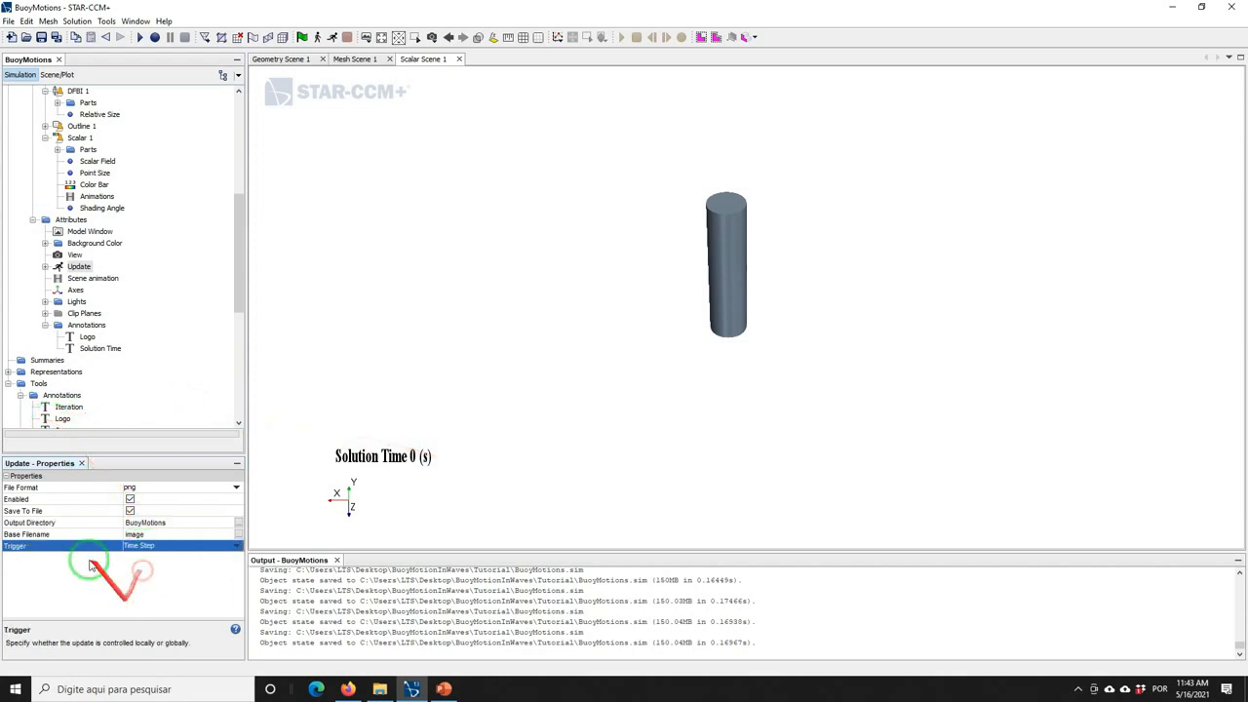
double_click(56, 267)
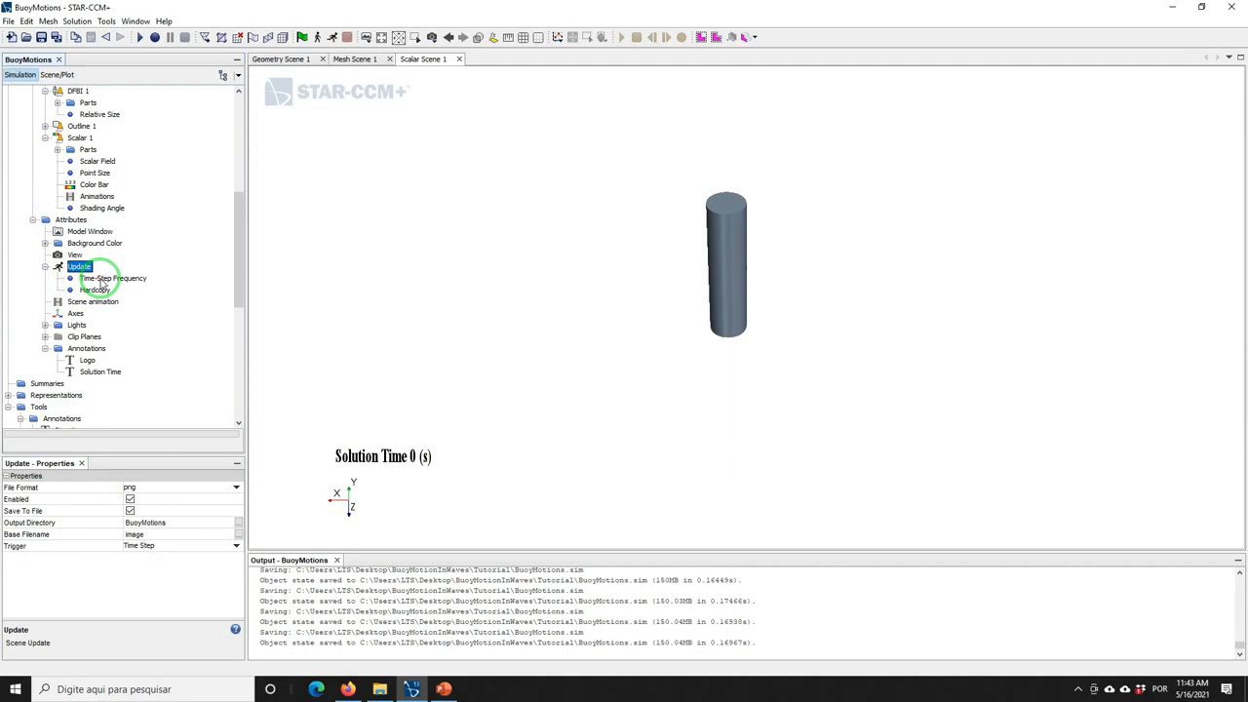
click(102, 280)
click(146, 488)
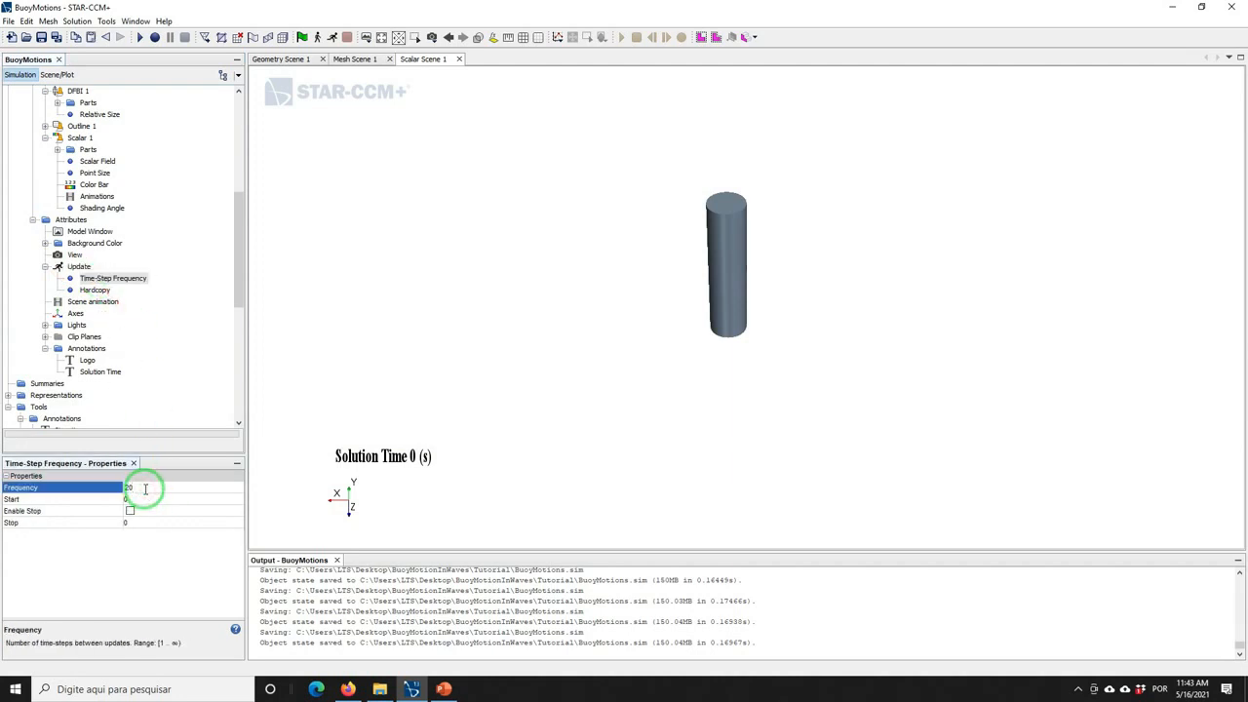
key(Return)
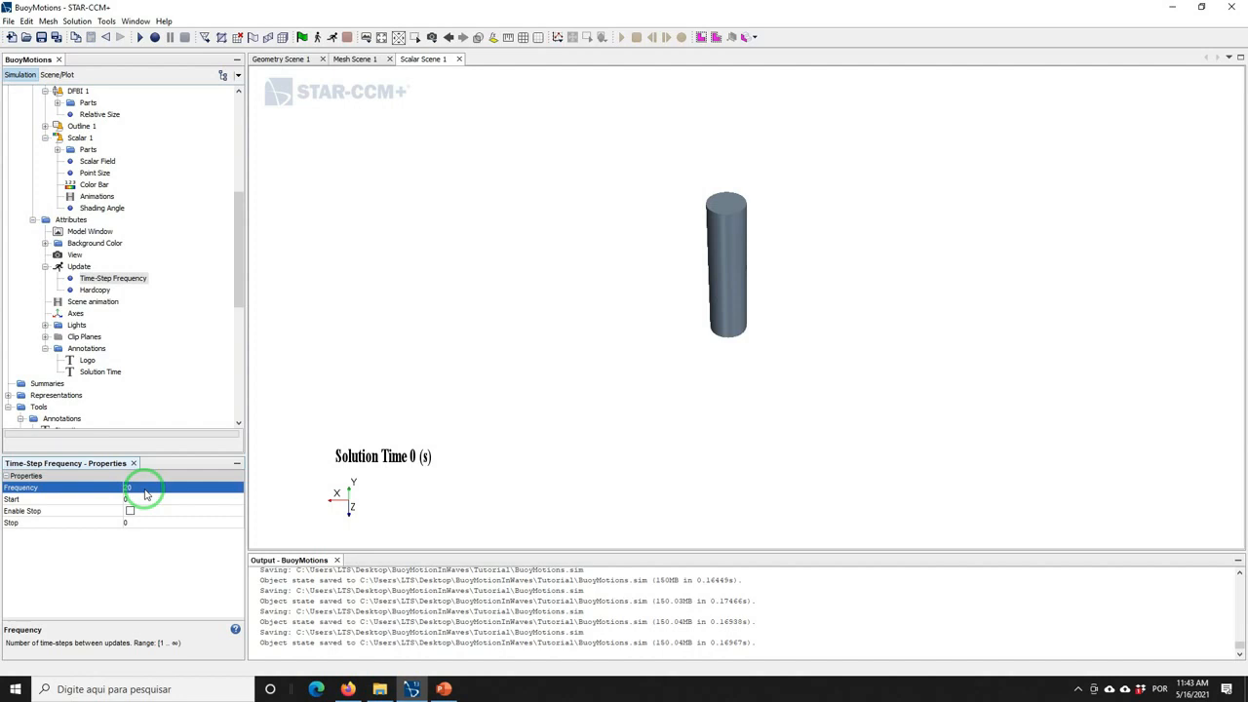
Set the scene's hardcopy output to a width of 800 and height of 600 pixels, and hide its Logo annotation
click(95, 290)
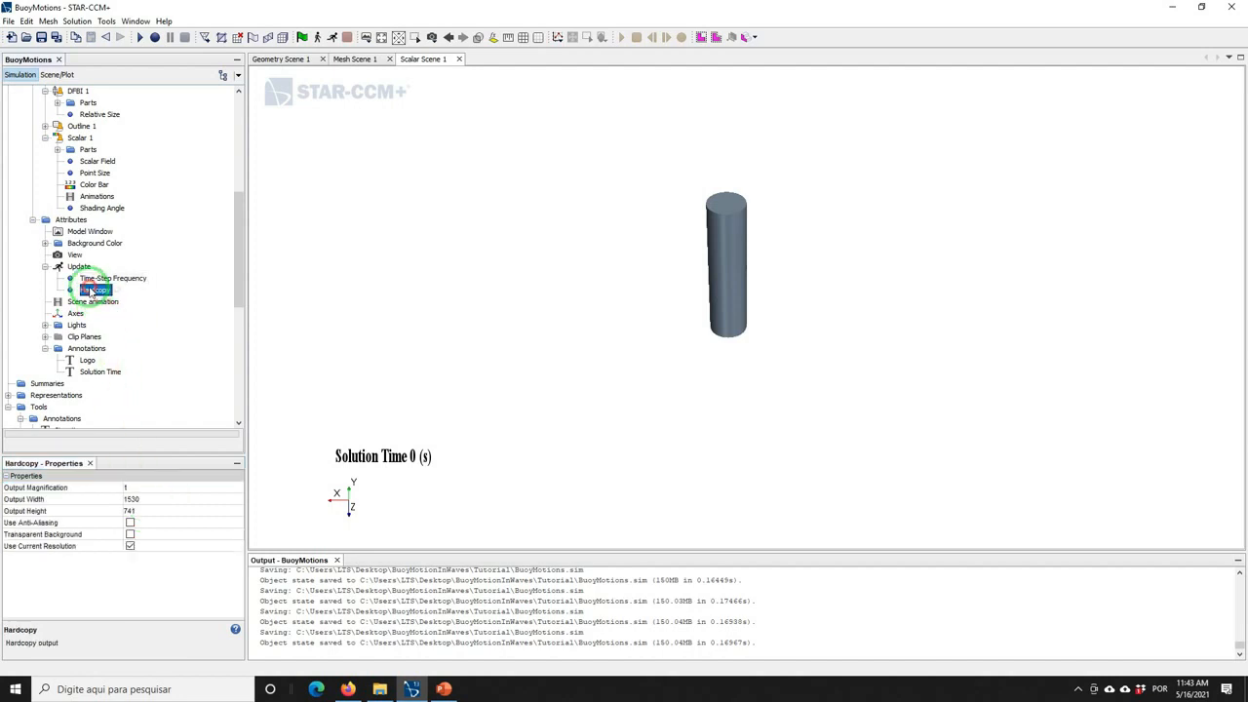
click(142, 499)
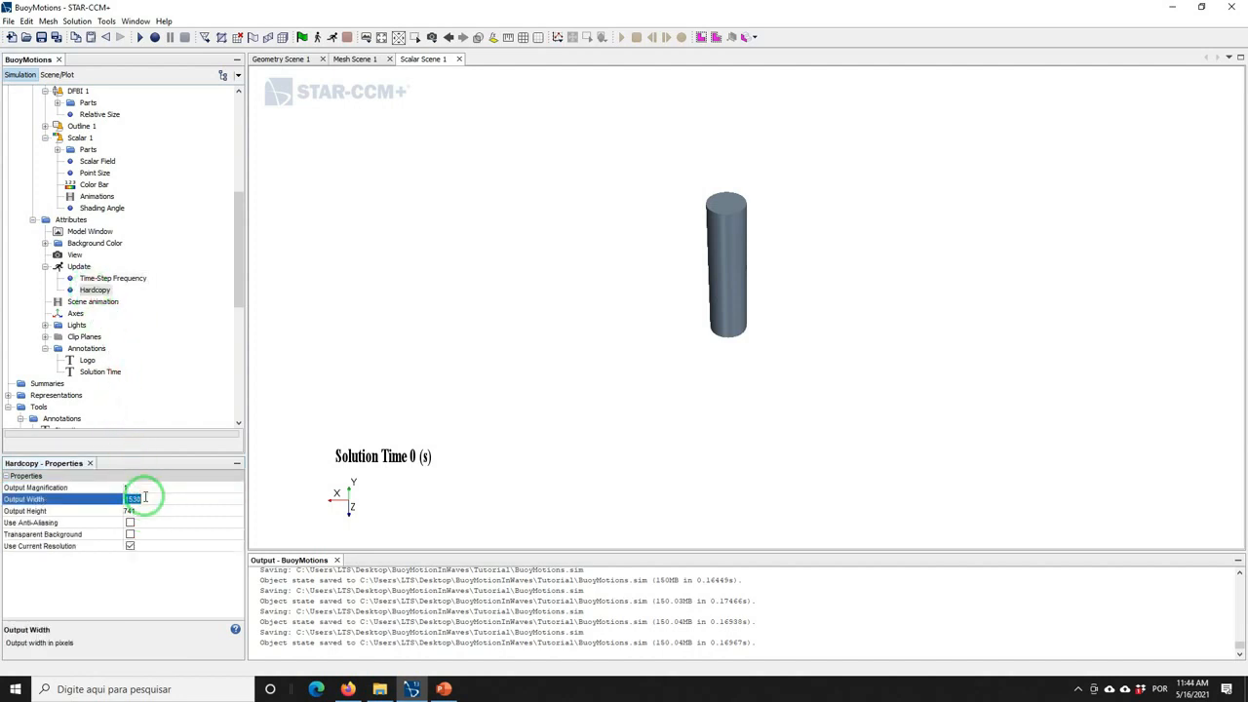
text(800)
click(142, 511)
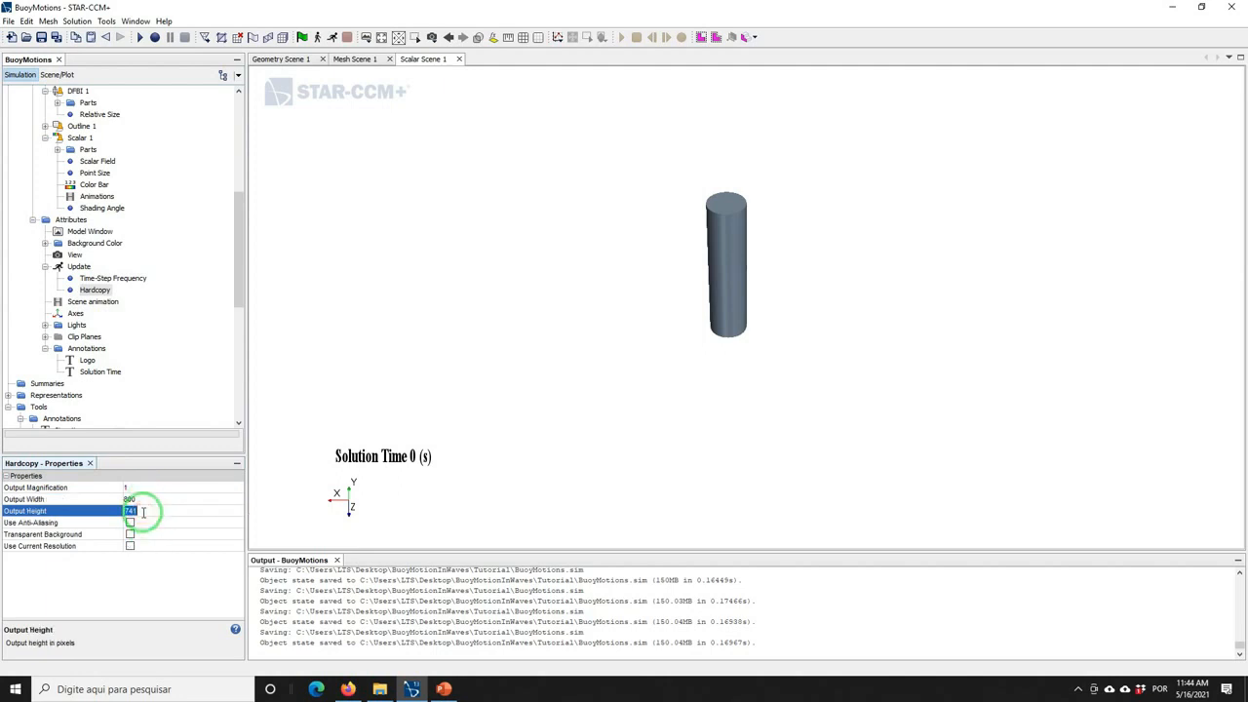
text(600)
click(90, 290)
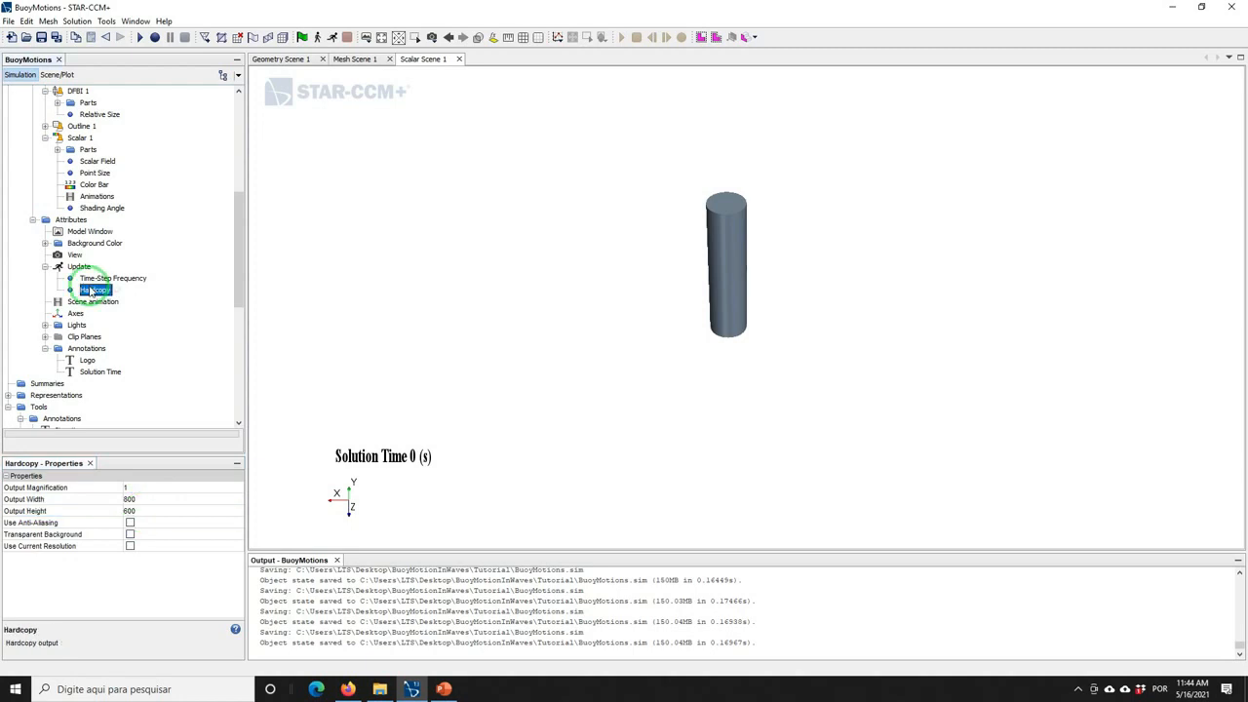
click(86, 361)
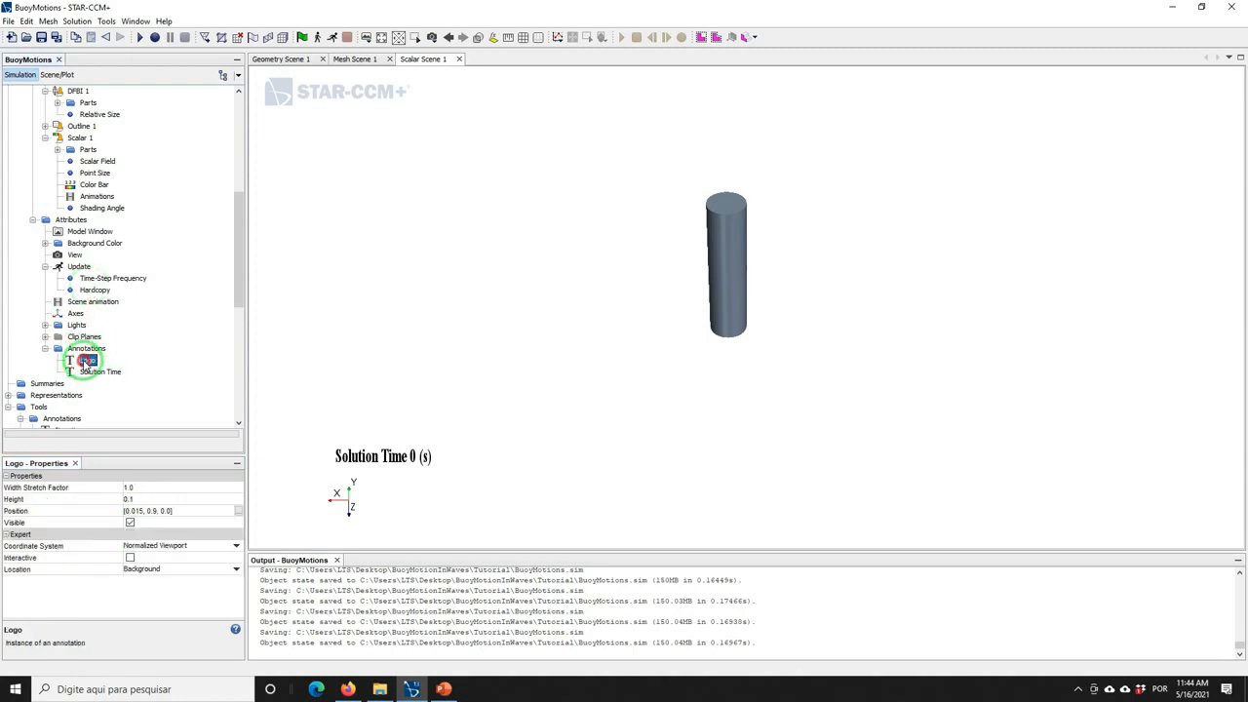
click(130, 523)
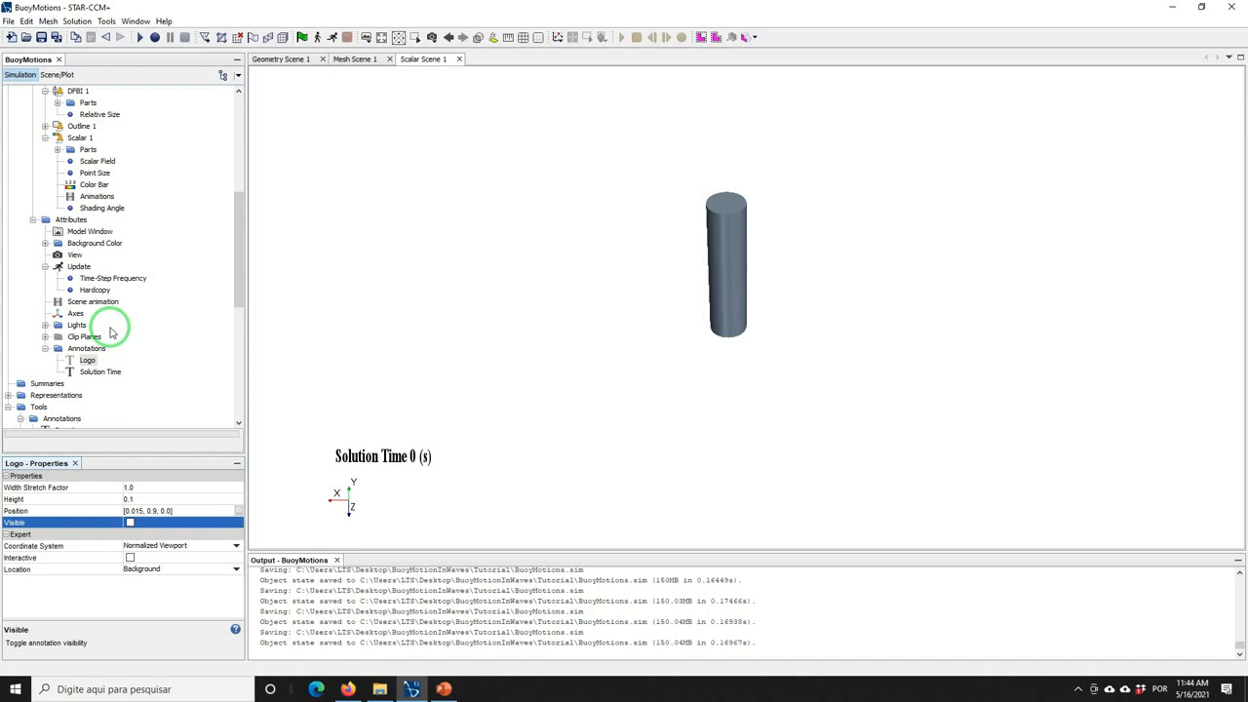
Create a second scalar scene in the simulation
drag(241, 267, 243, 221)
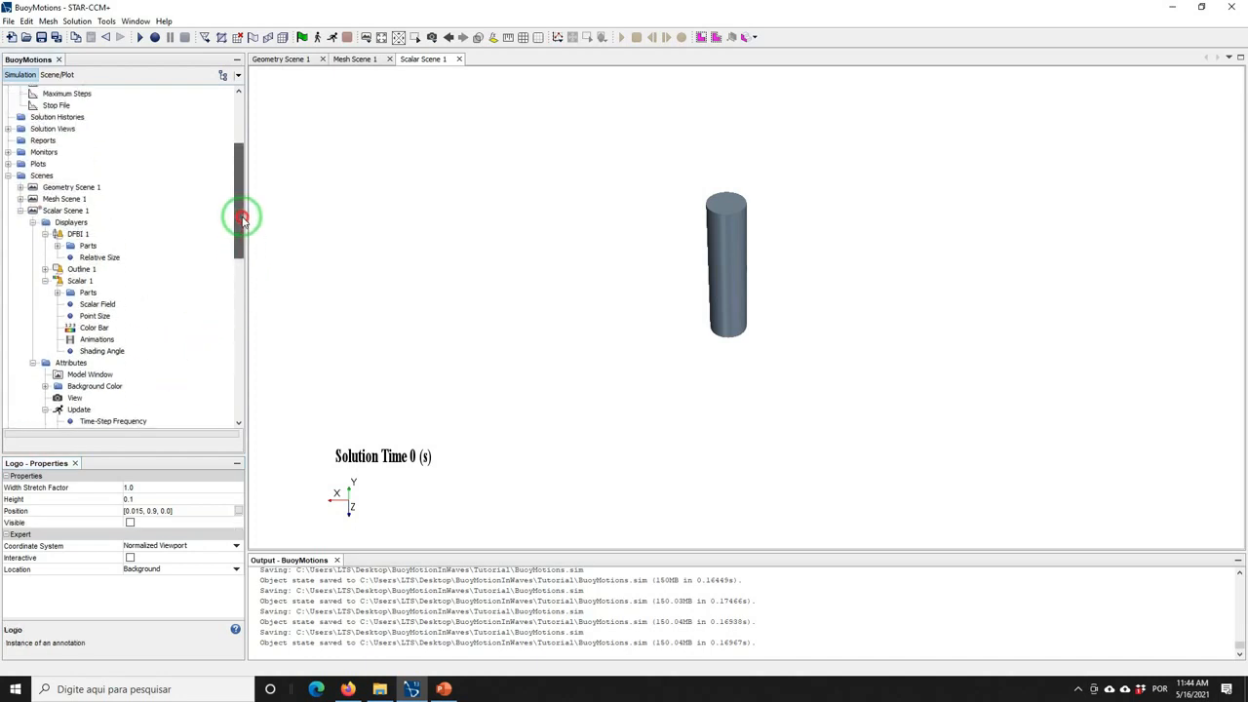
click(19, 211)
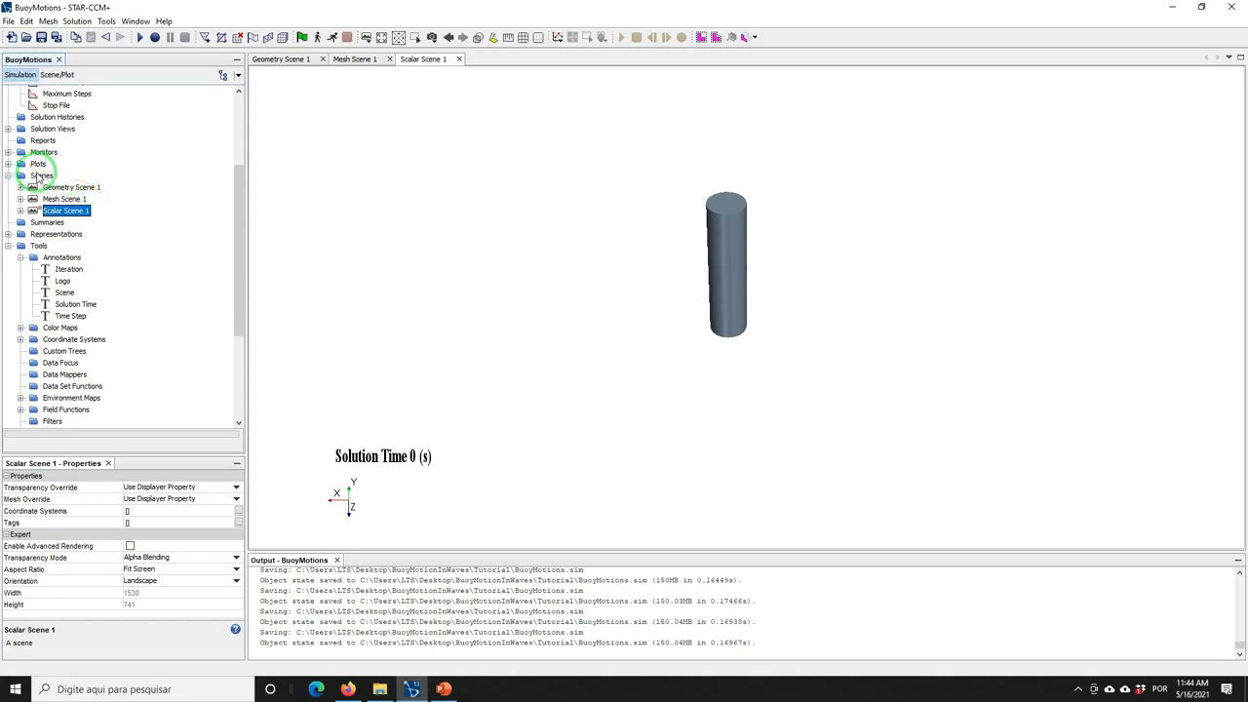
right_click(39, 176)
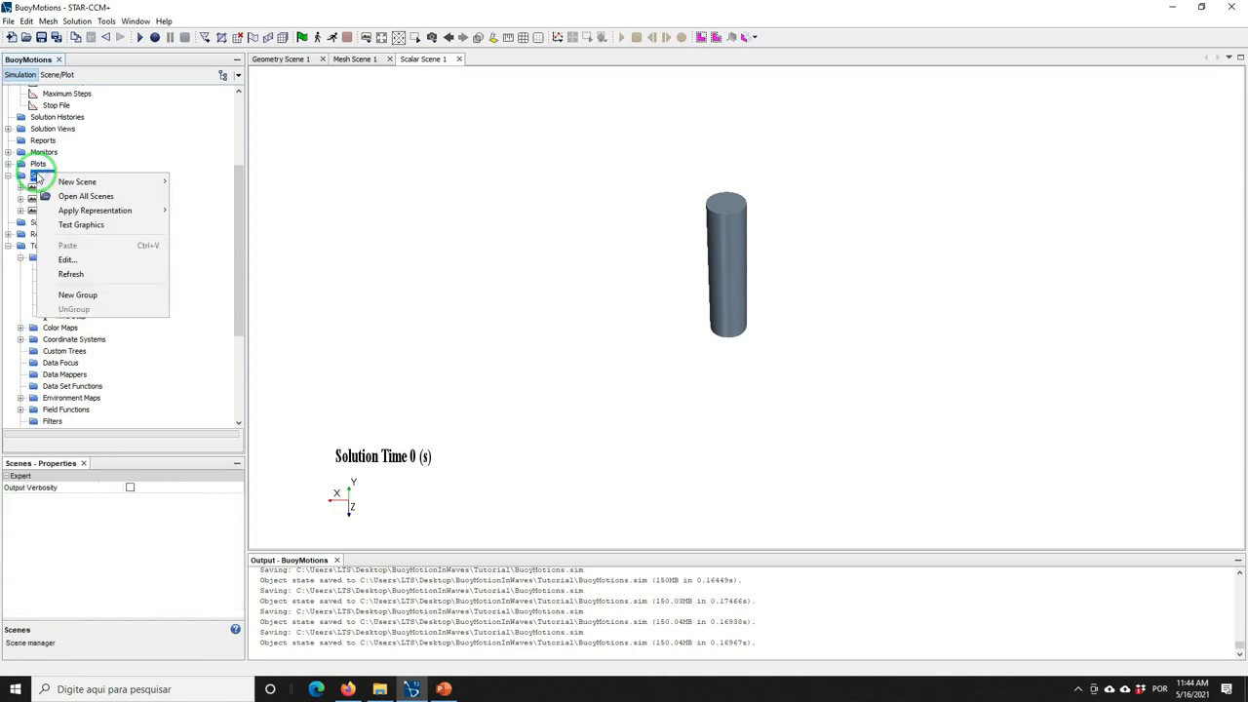
mouse_move(80, 181)
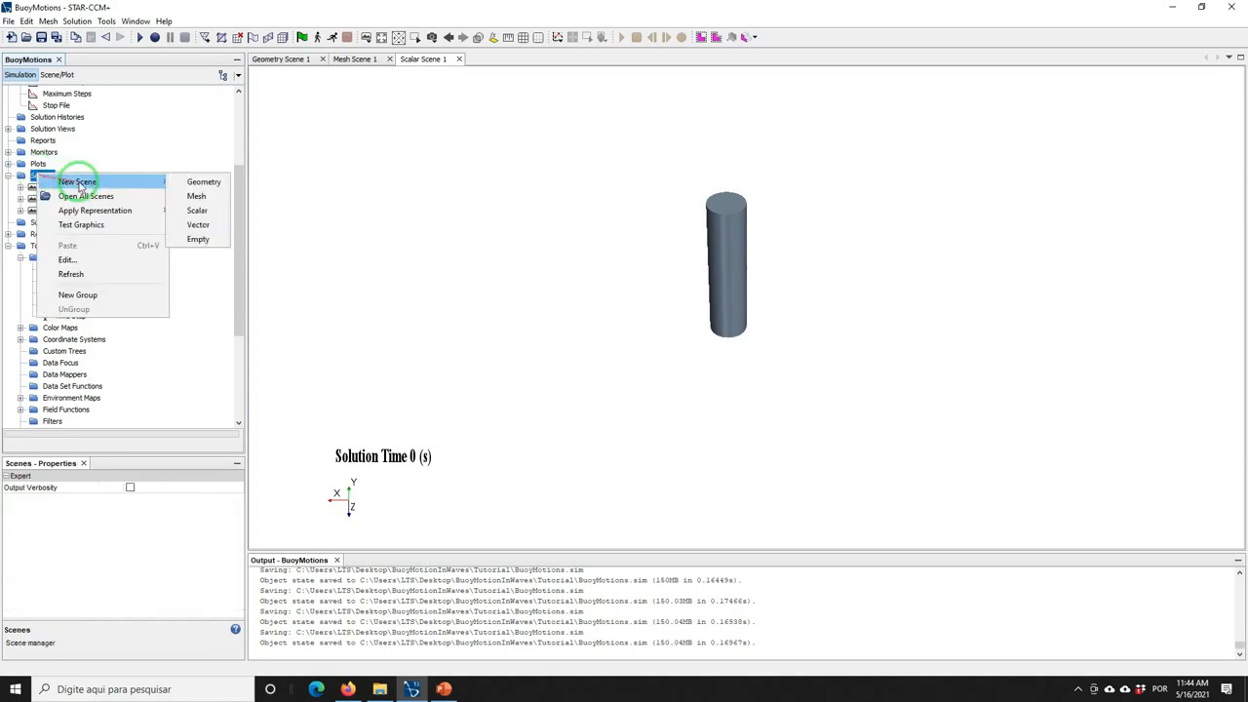
click(196, 211)
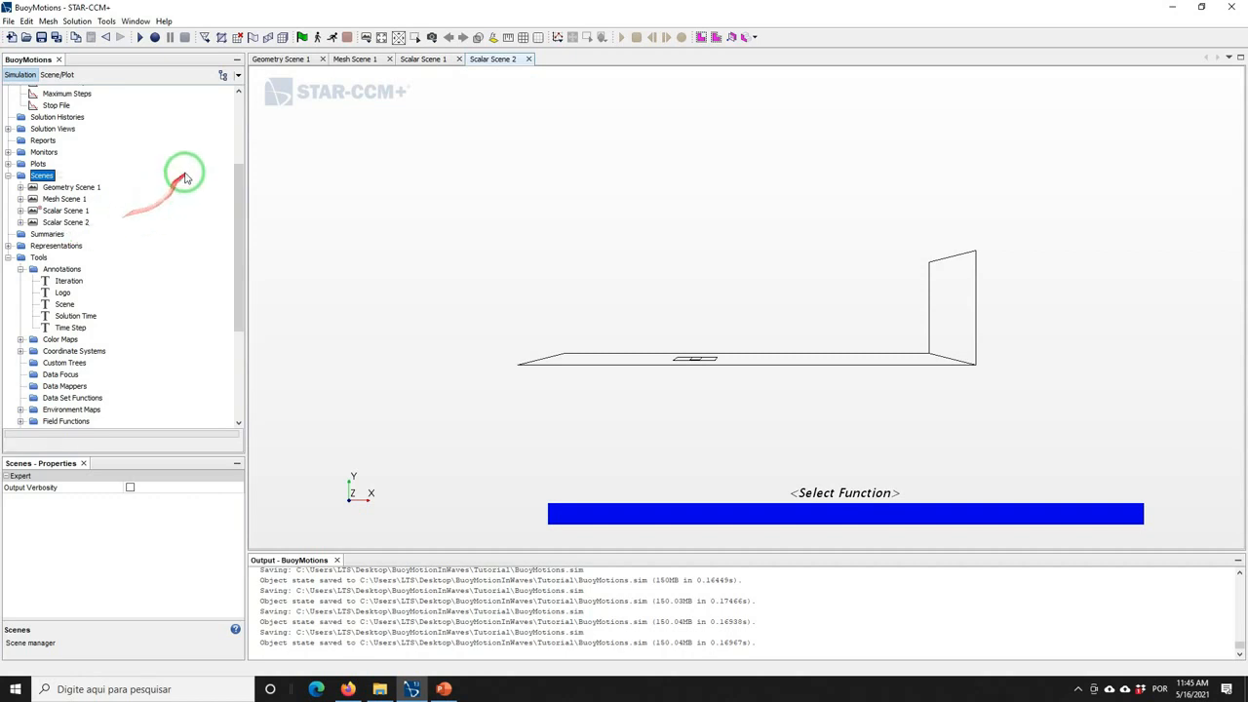
Start a new plane section derived part with its origin at X 0, Y 0.001 and Z 0 m
drag(239, 190, 239, 111)
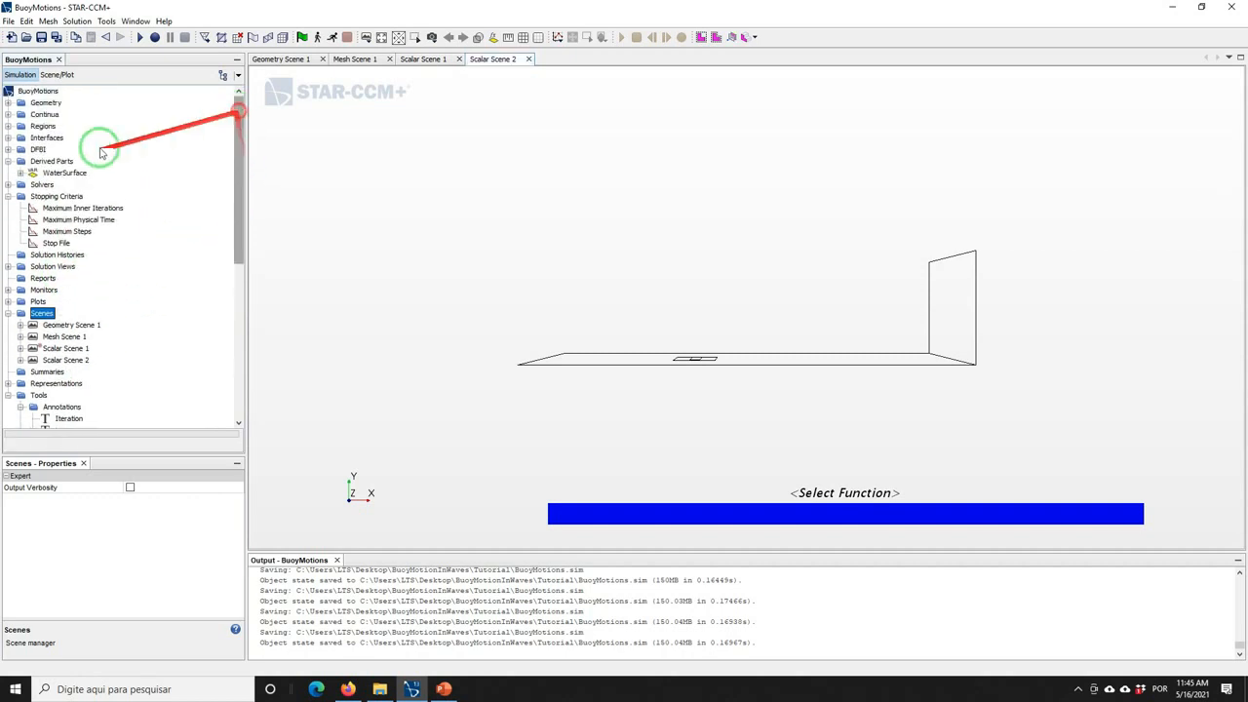
right_click(61, 162)
mouse_move(87, 166)
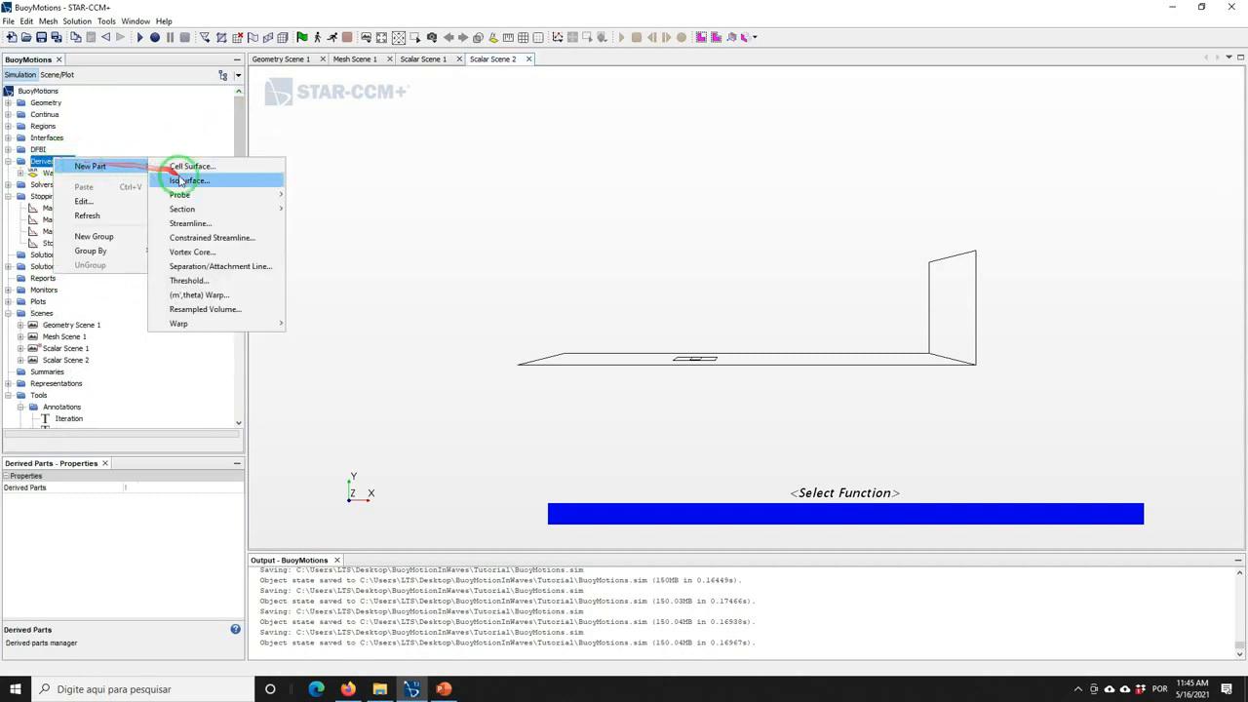
mouse_move(258, 209)
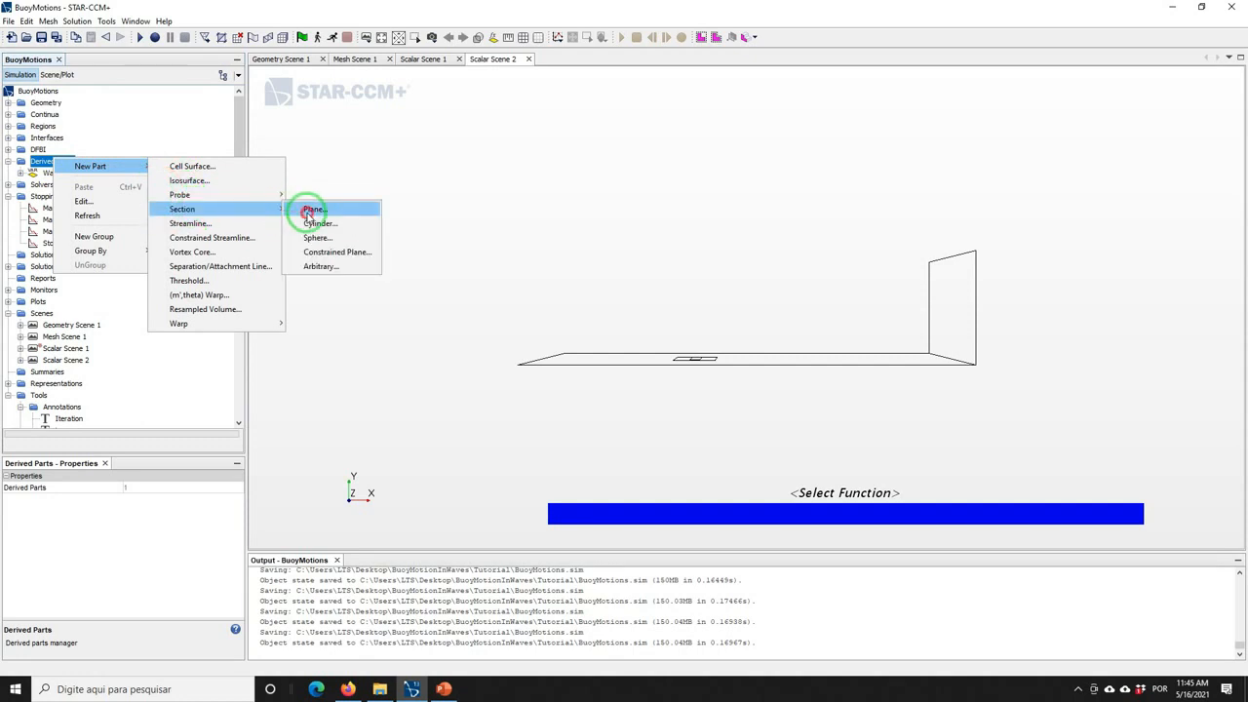
click(310, 216)
click(85, 193)
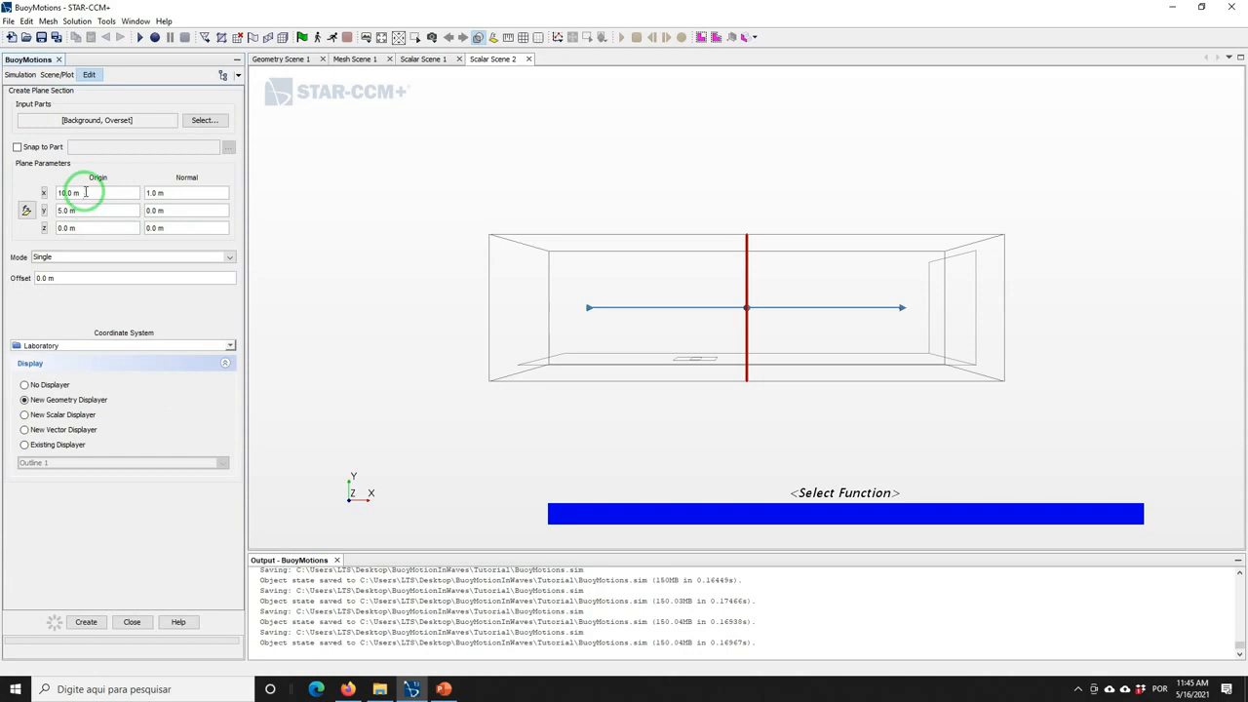
triple_click(85, 192)
text(0)
key(Tab)
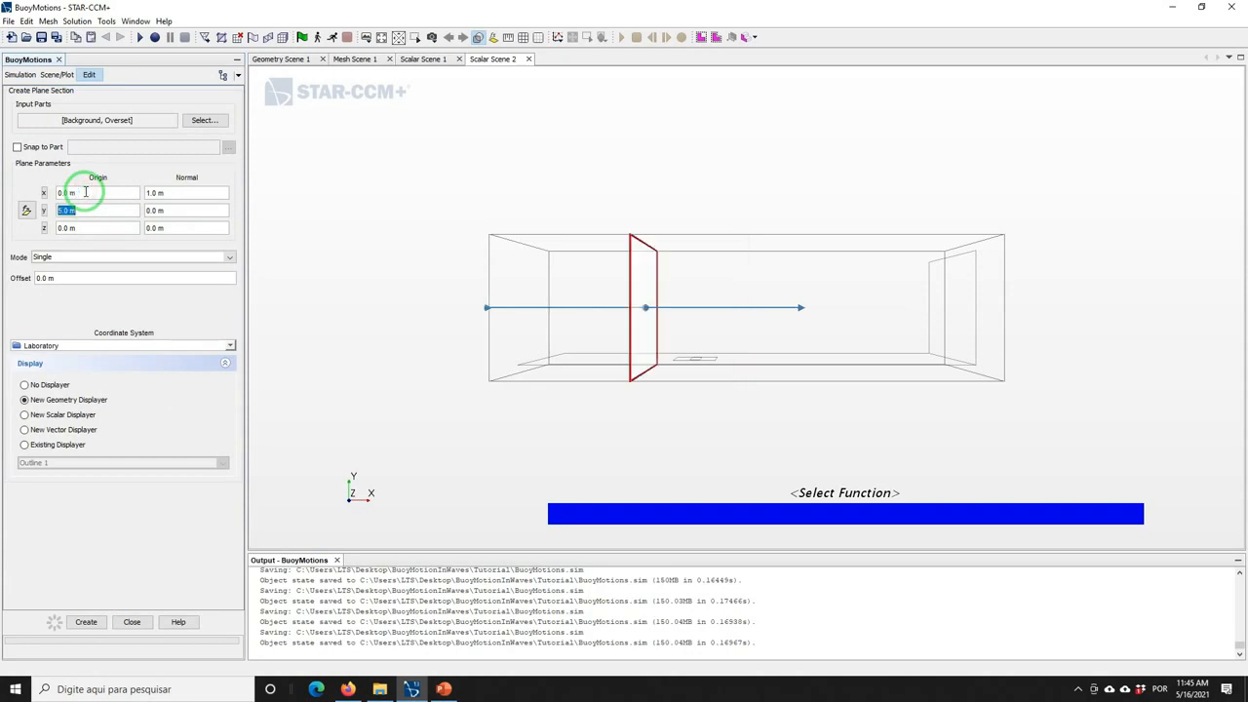
text(0.001)
key(Tab)
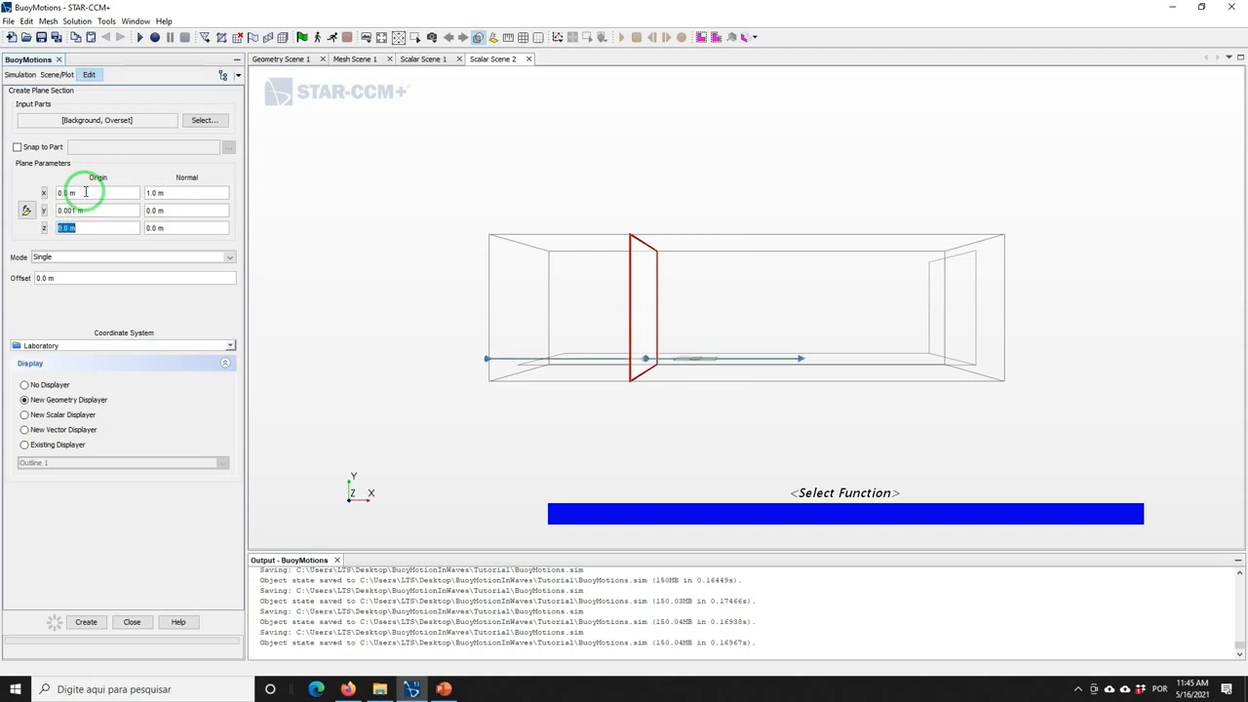
text(0)
key(Tab)
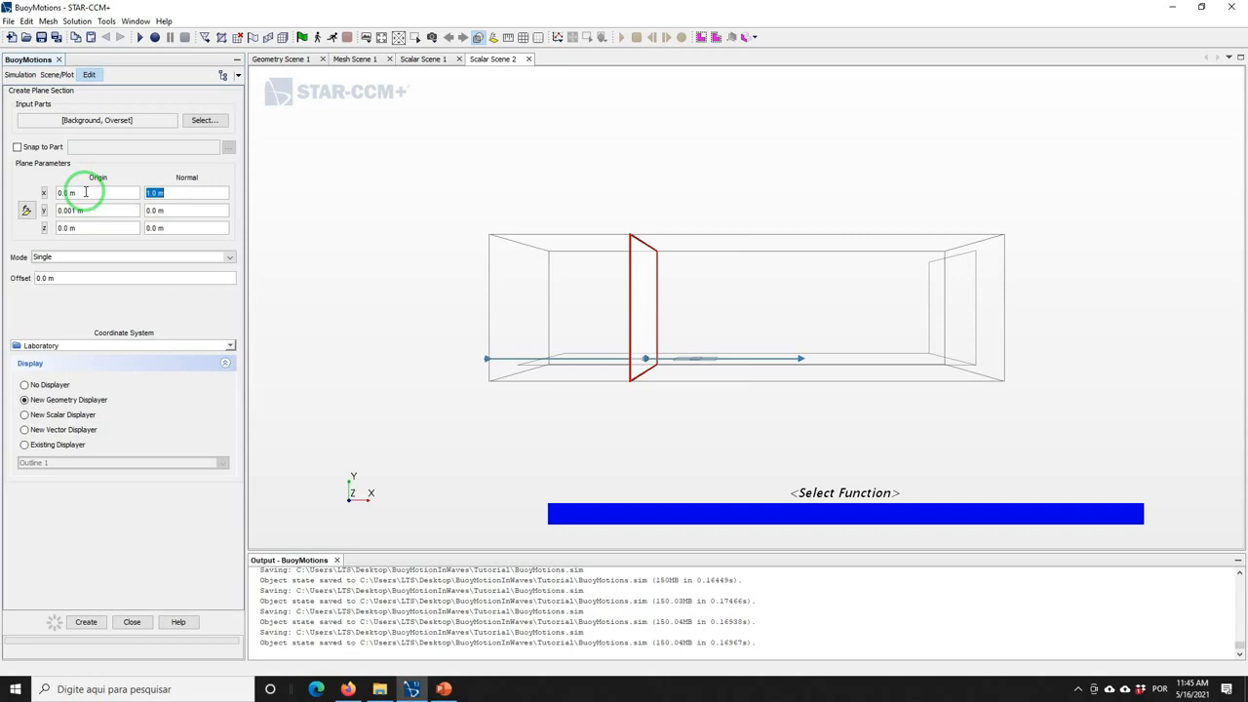
Set the plane section's normal to 0, 1, 0 m and create it with no displayer
click(149, 211)
text(1)
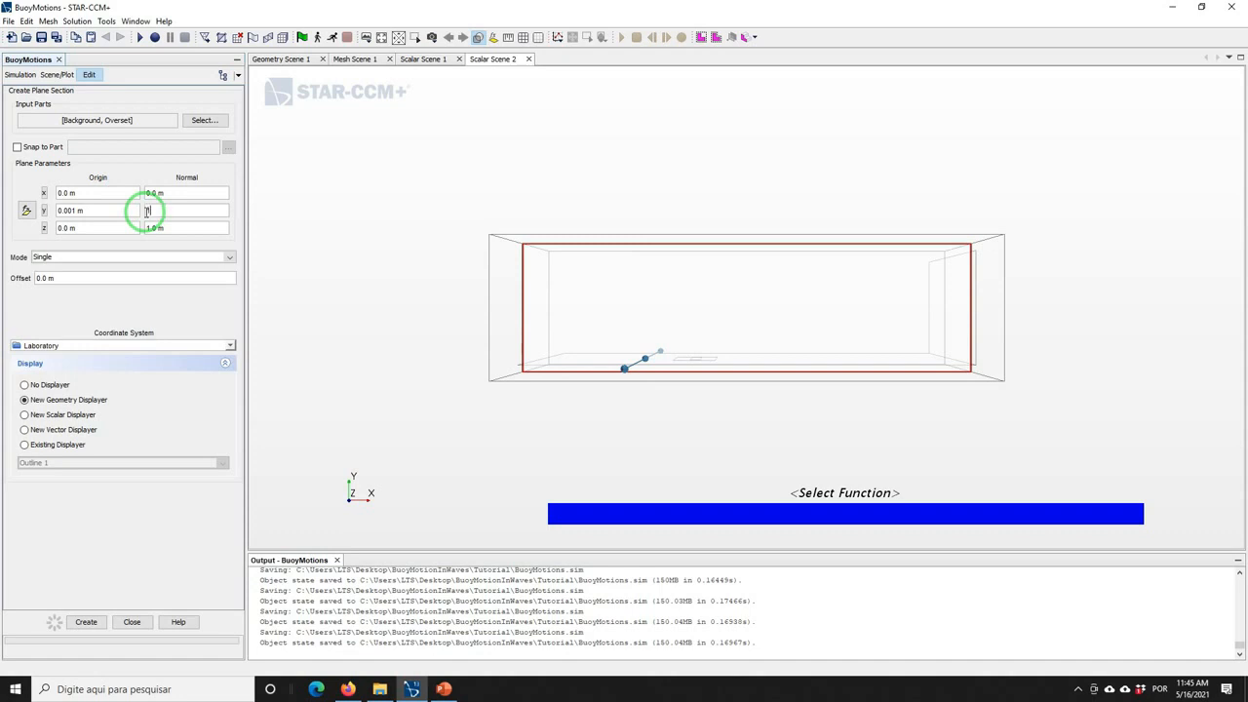
key(Tab)
text(0)
key(Tab)
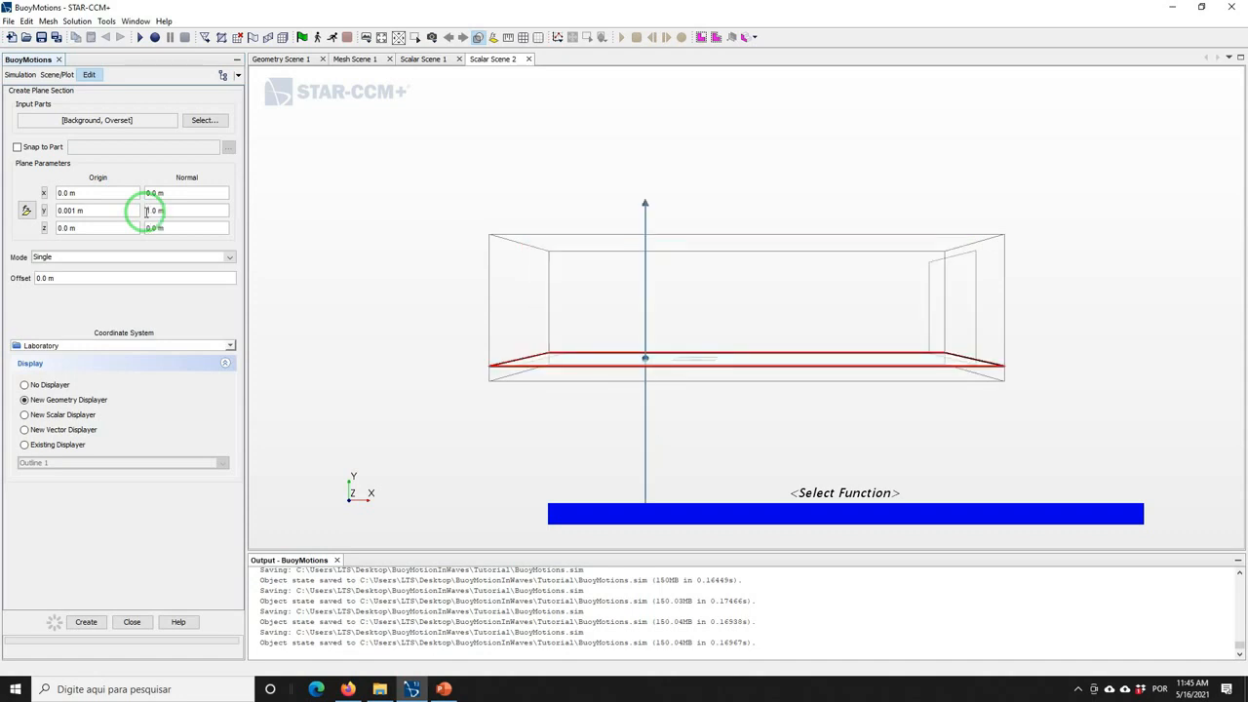
click(36, 384)
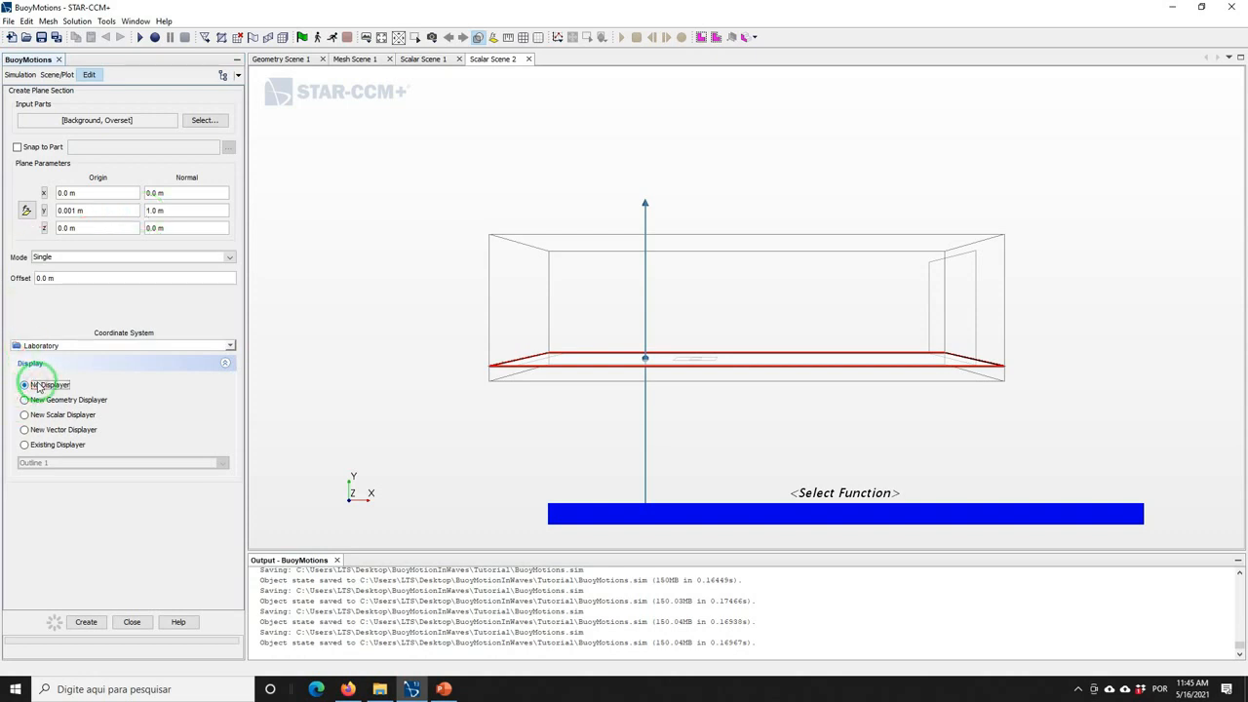
click(85, 622)
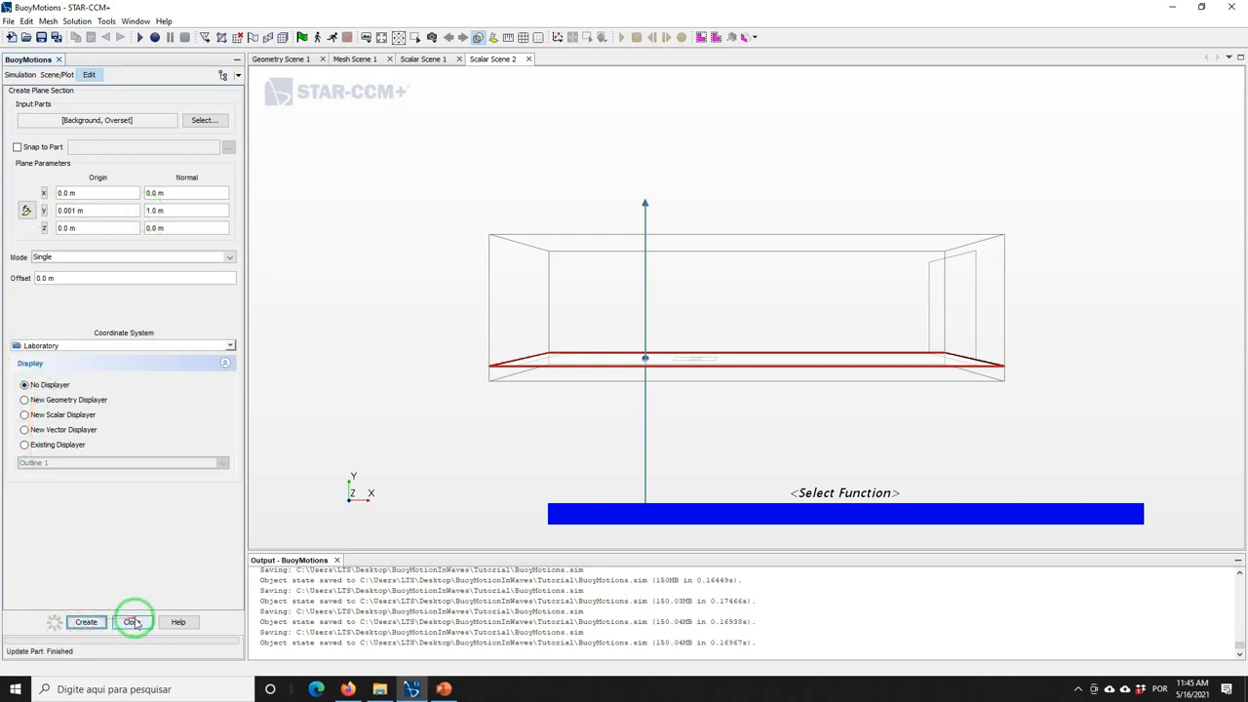
click(131, 622)
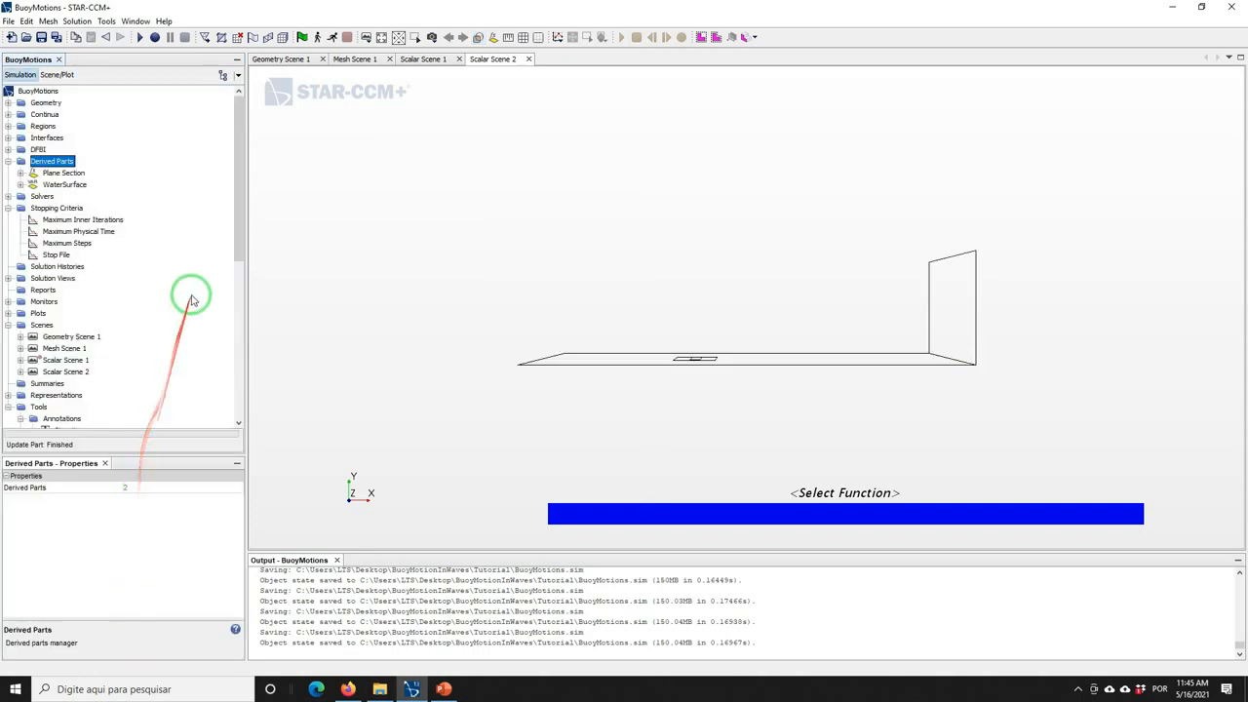
Turn off the perimeter outline of the Outline 1 displayer in Scalar Scene 2
click(54, 372)
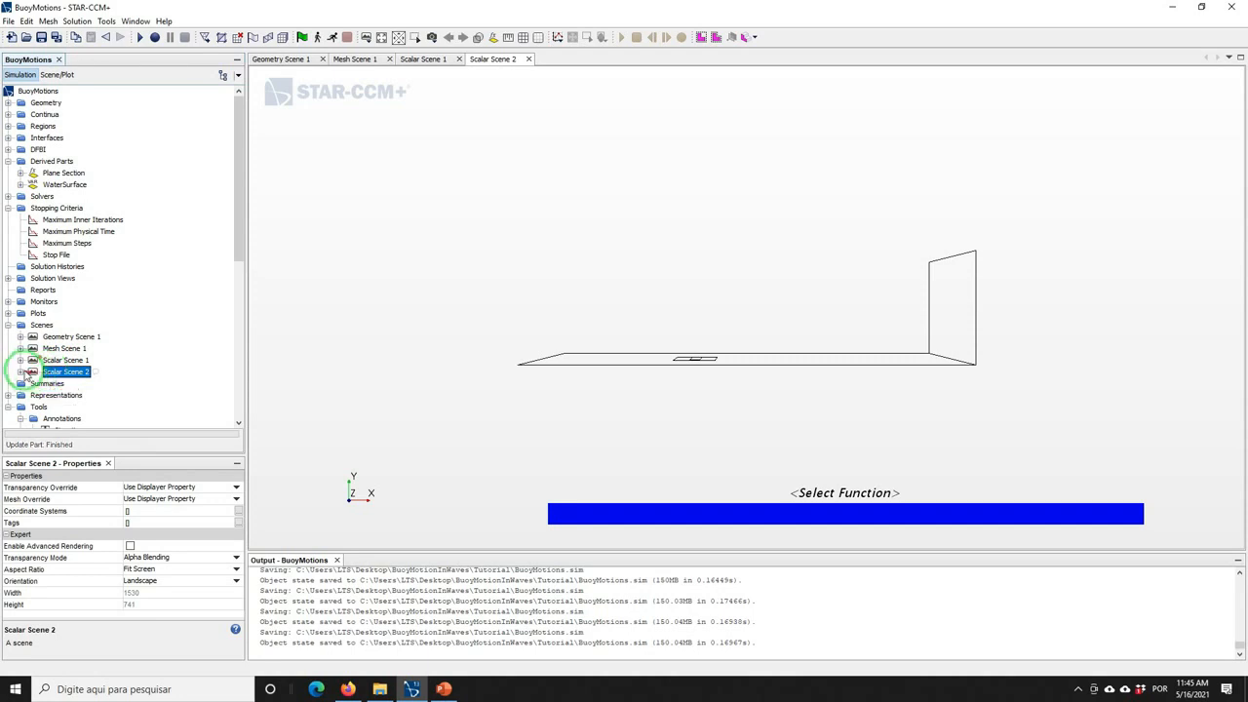
click(20, 372)
click(34, 383)
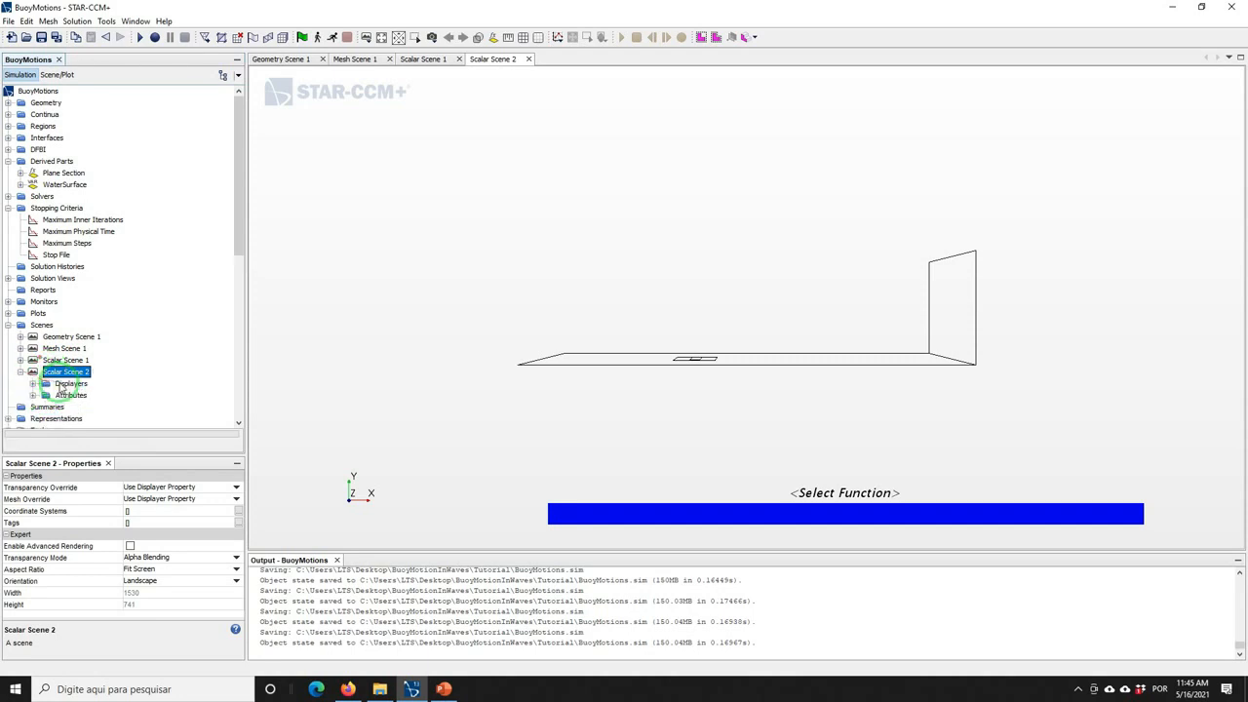
click(78, 395)
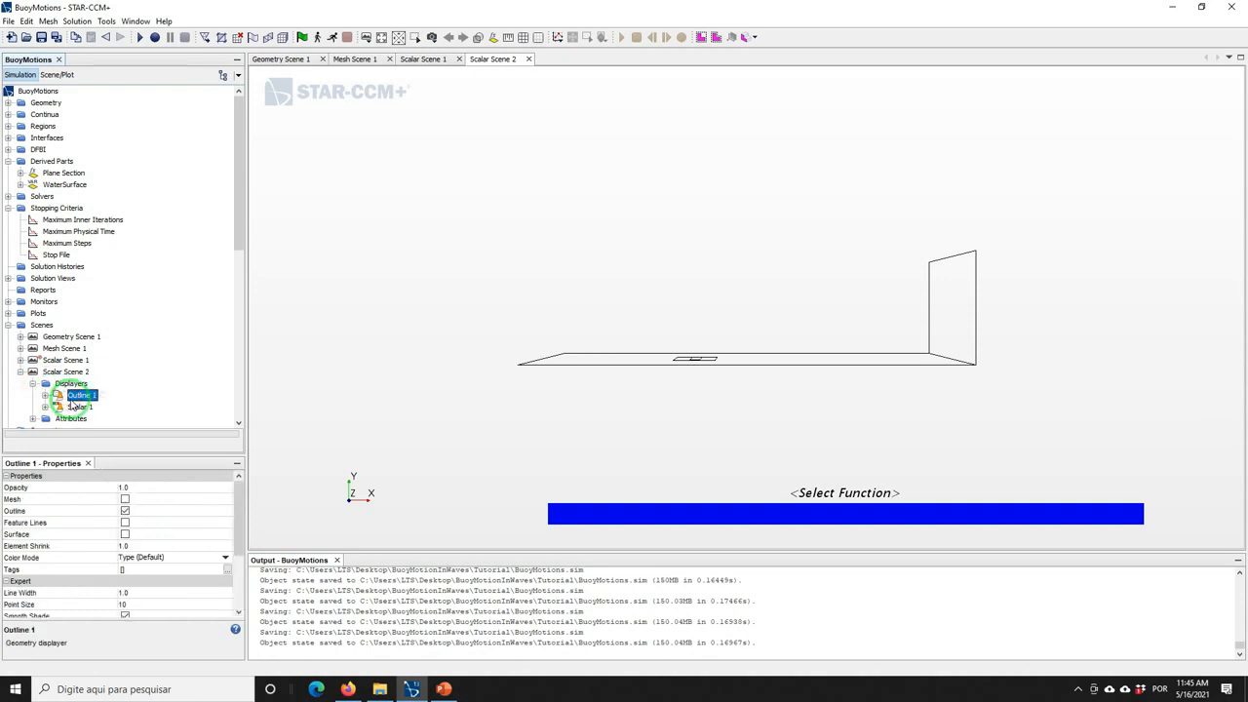
click(125, 511)
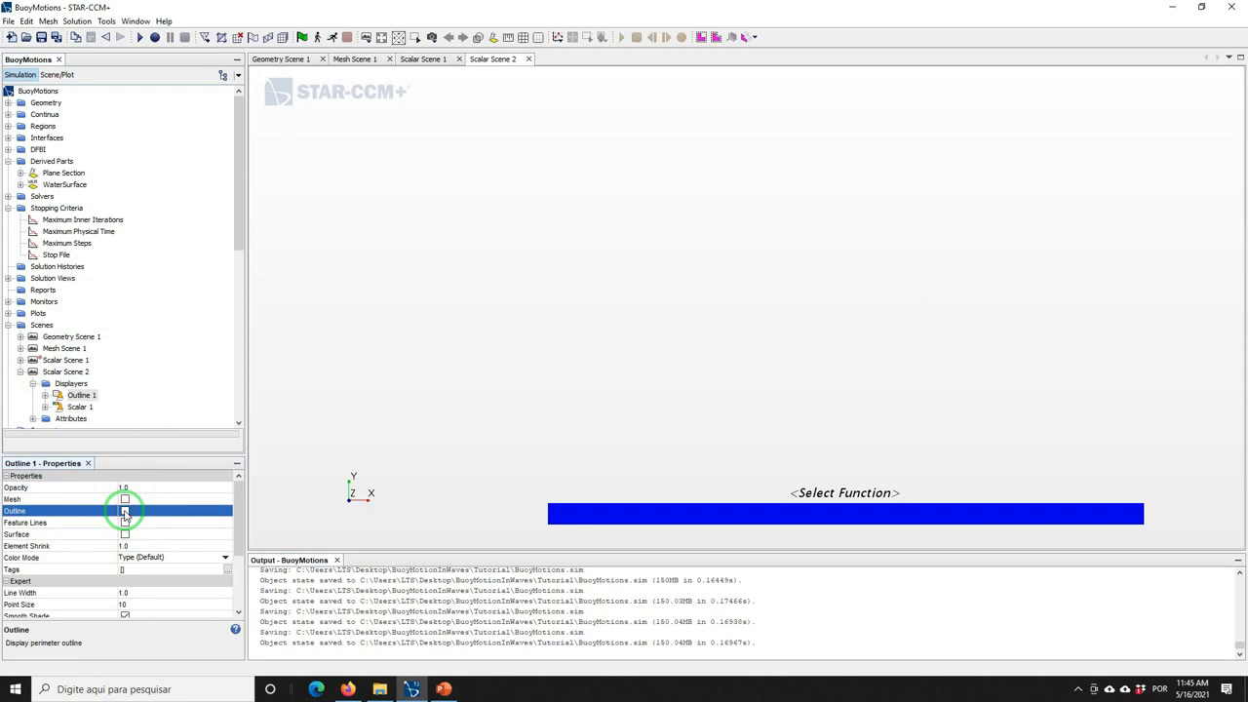
Set the contour style of Scalar Scene 2's Scalar 1 displayer to Smooth Filled
click(68, 408)
drag(235, 238, 237, 263)
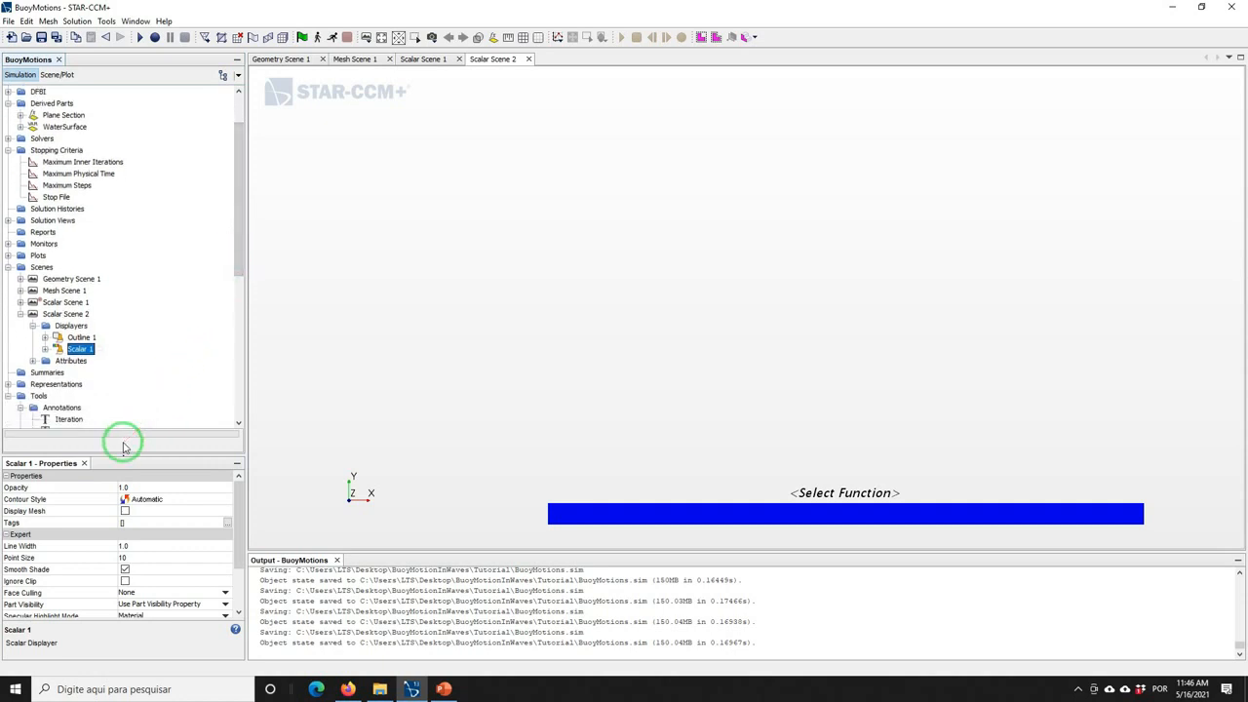
click(146, 499)
click(151, 536)
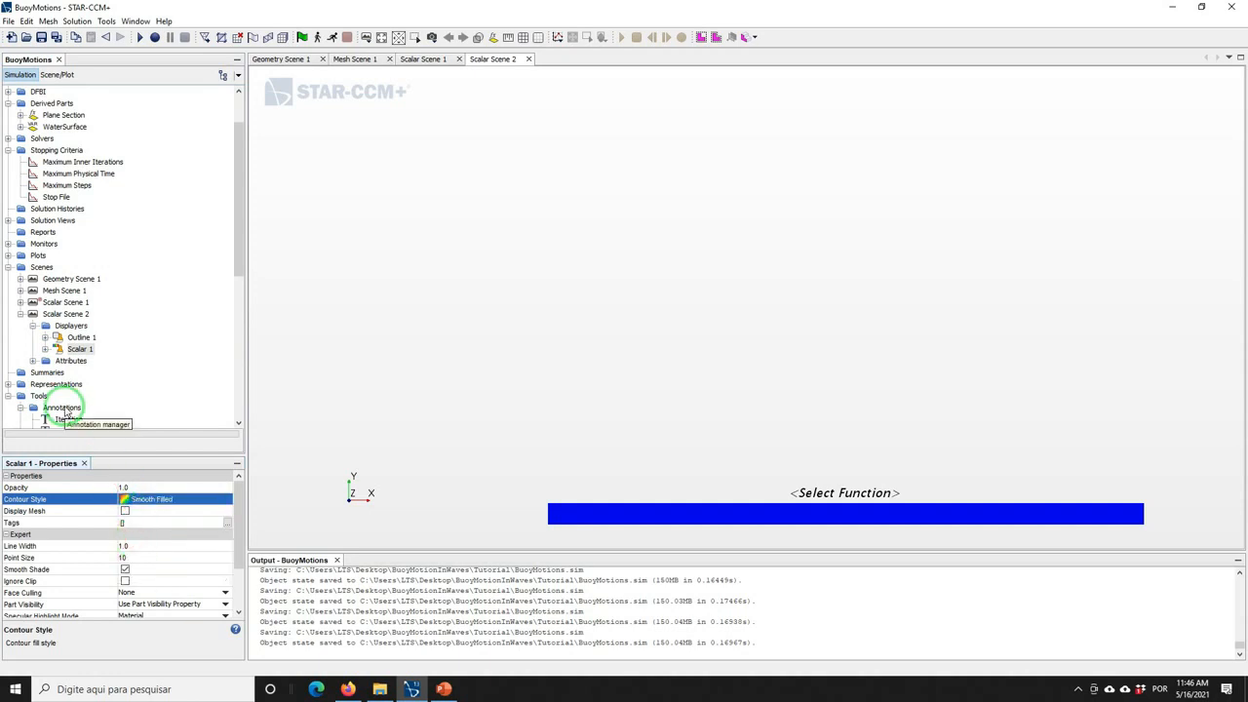
Assign the Plane Section derived part to the Scalar 1 displayer of Scalar Scene 2
scroll(66, 413, up, 1)
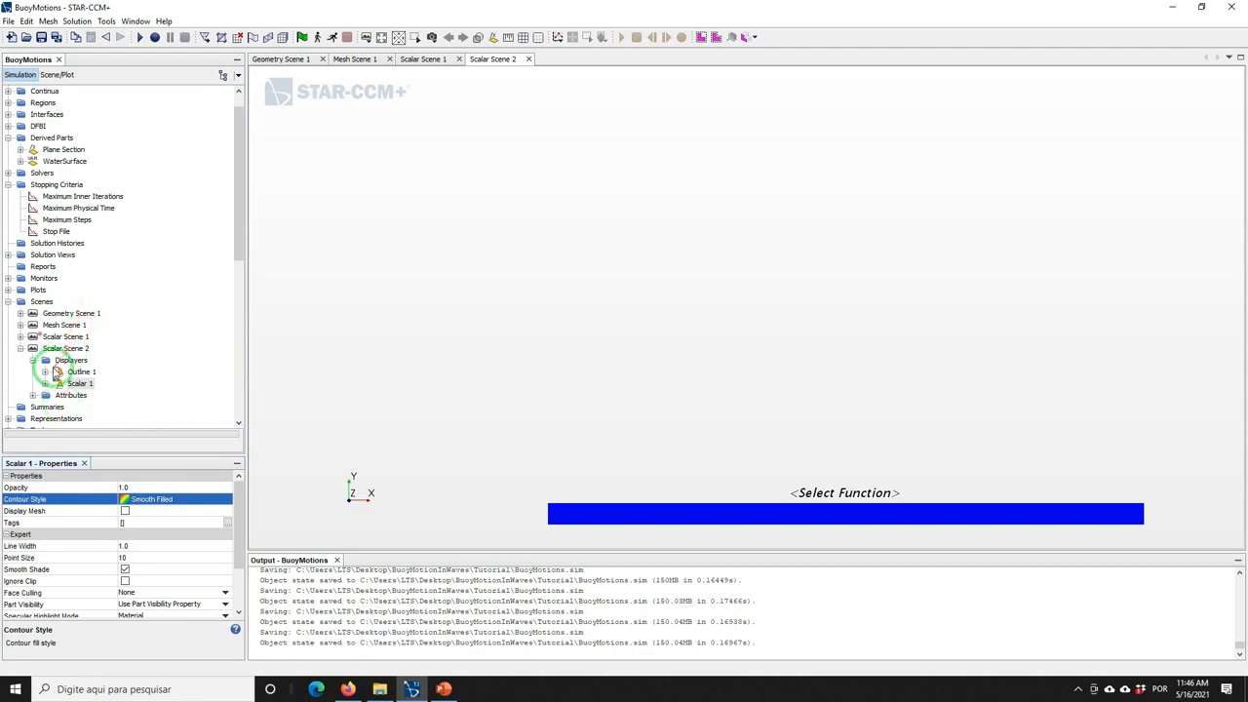
click(45, 383)
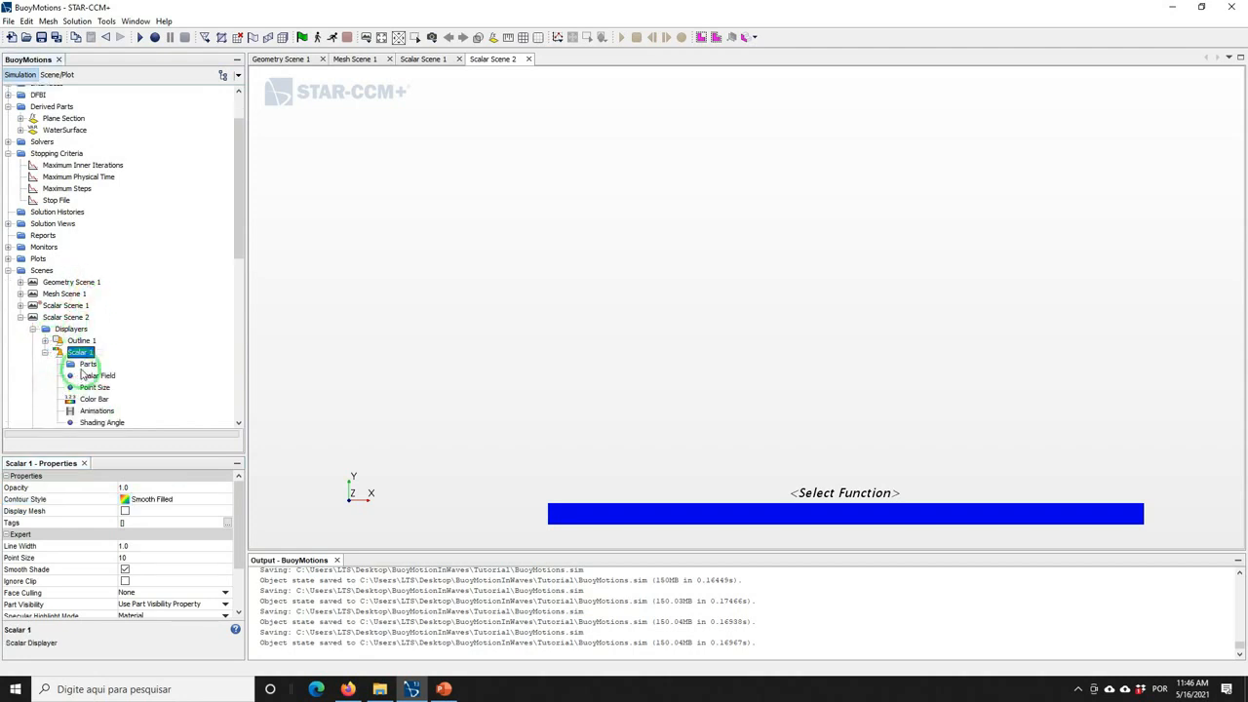
click(85, 365)
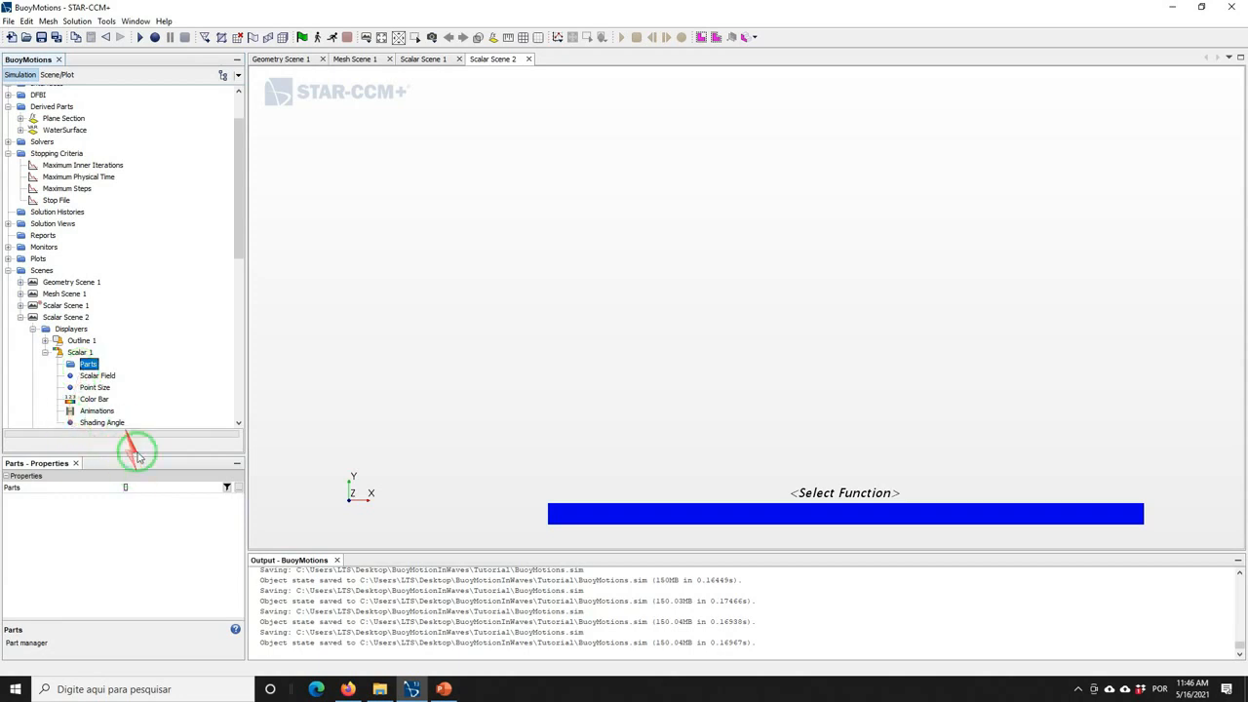
click(148, 488)
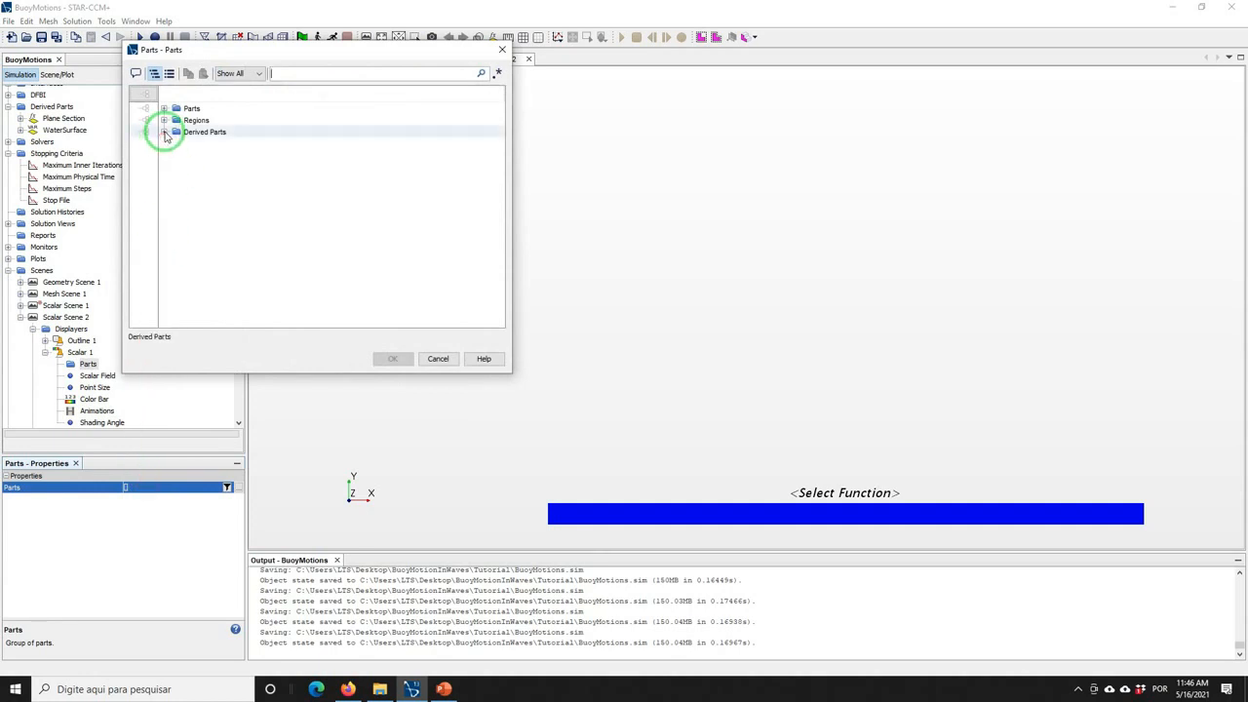
click(163, 132)
click(195, 145)
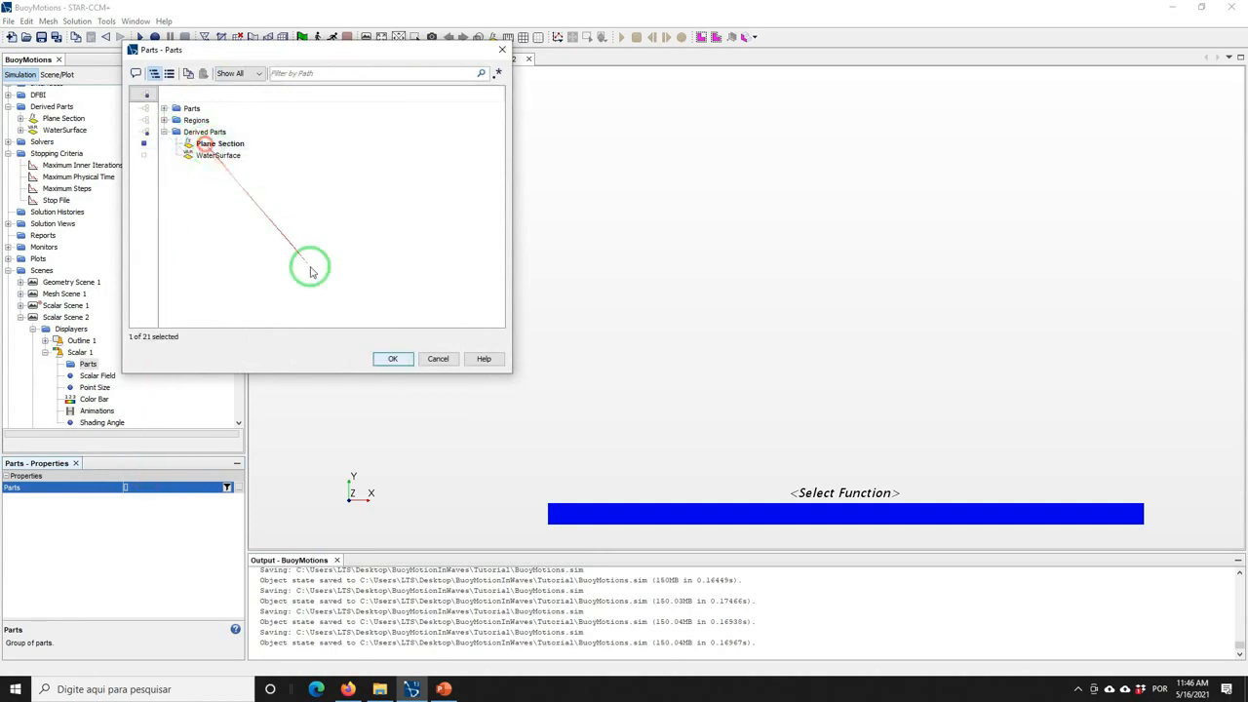
click(390, 360)
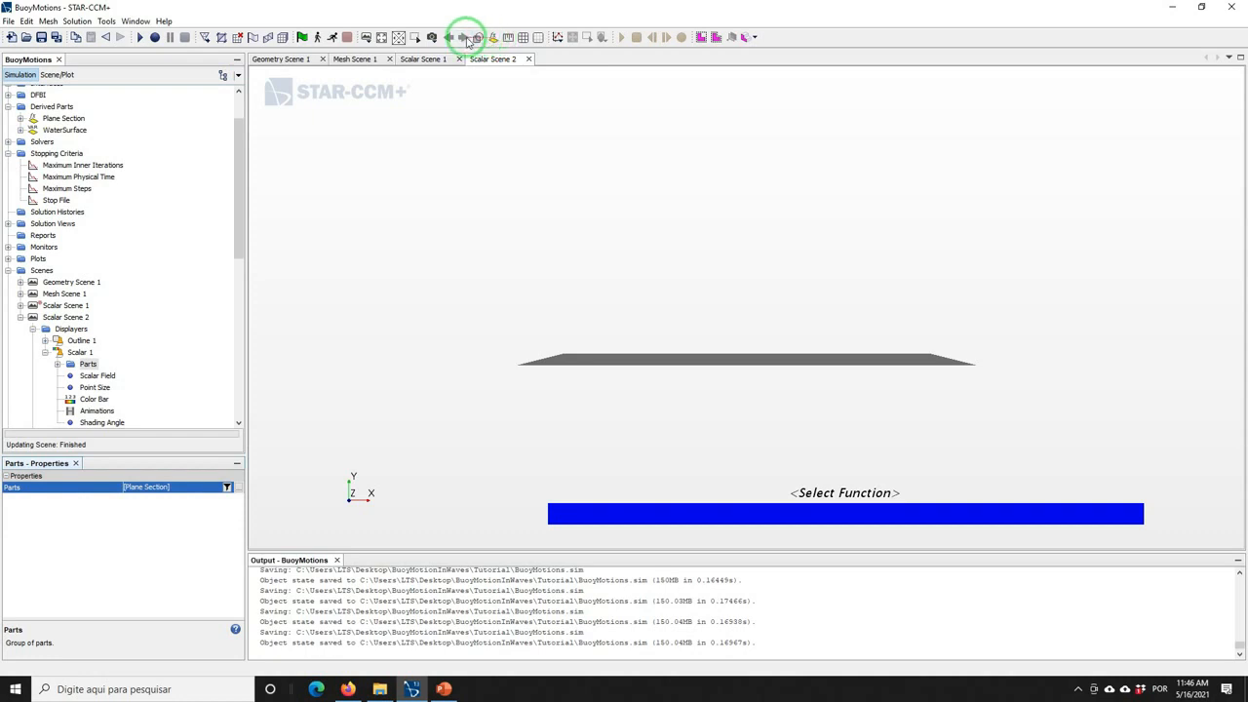
Orient Scalar Scene 2 to the -Y view so that the plane section is seen face-on with the Z axis vertical
click(432, 37)
mouse_move(478, 120)
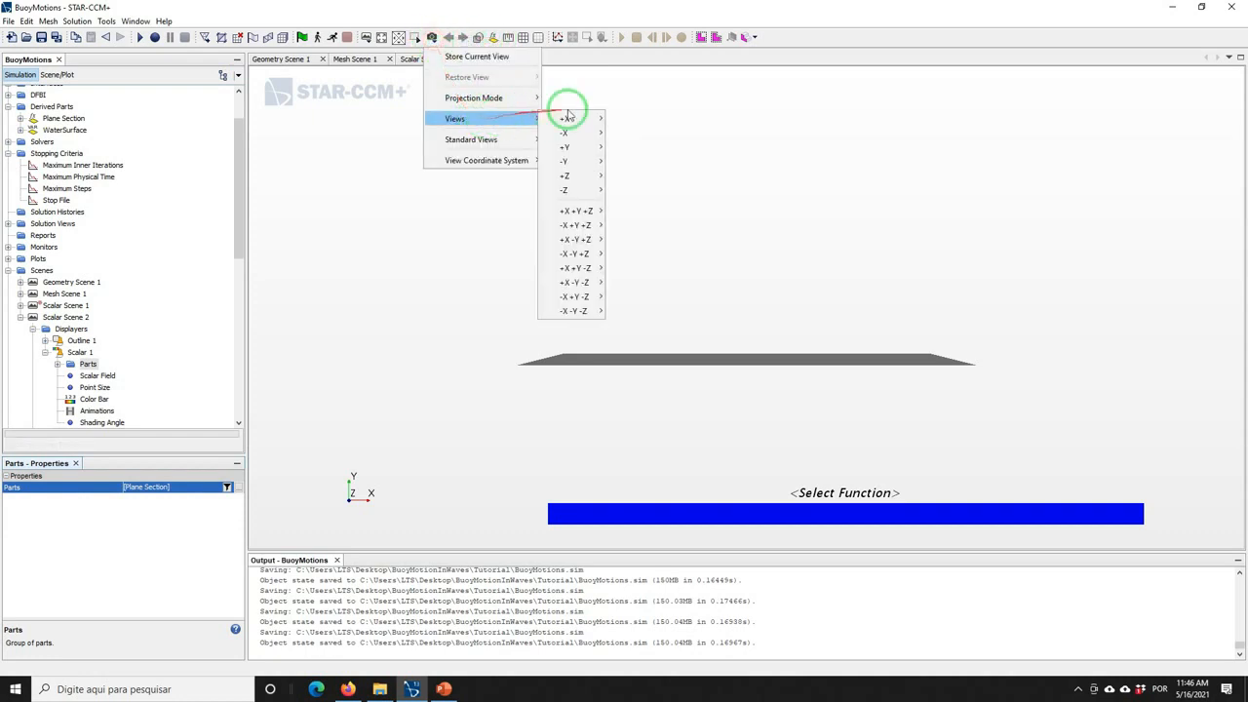
mouse_move(572, 166)
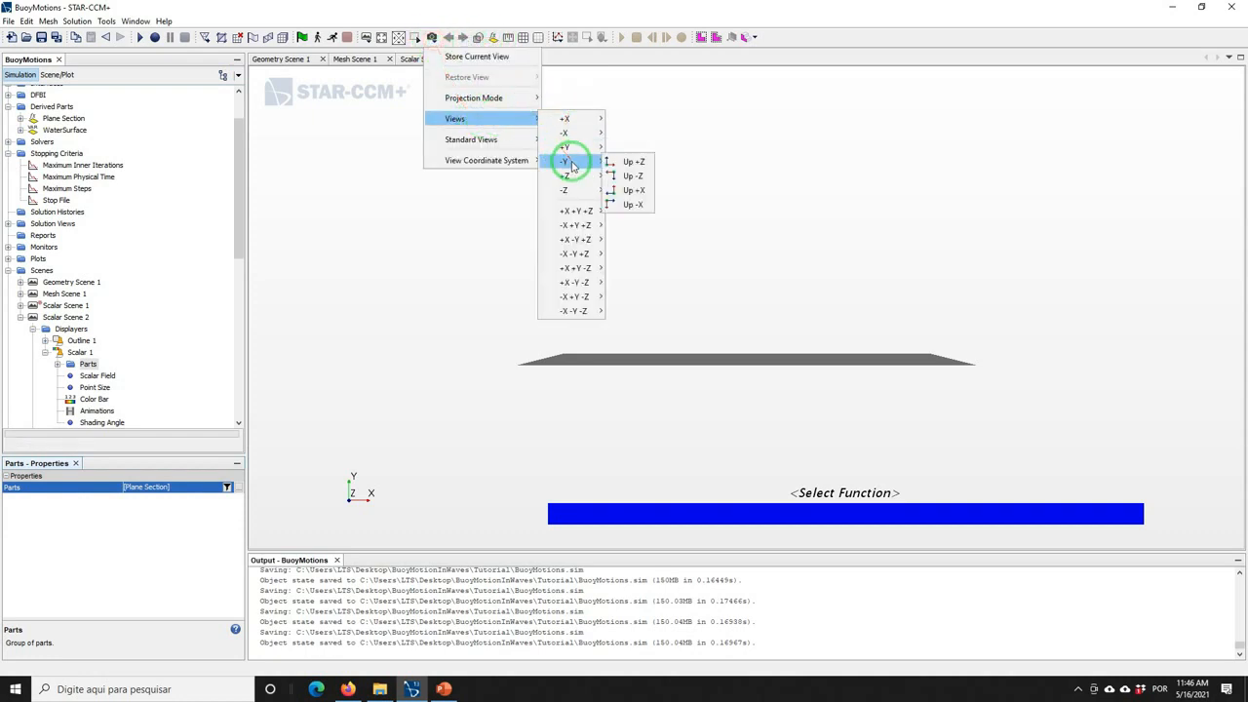
click(632, 162)
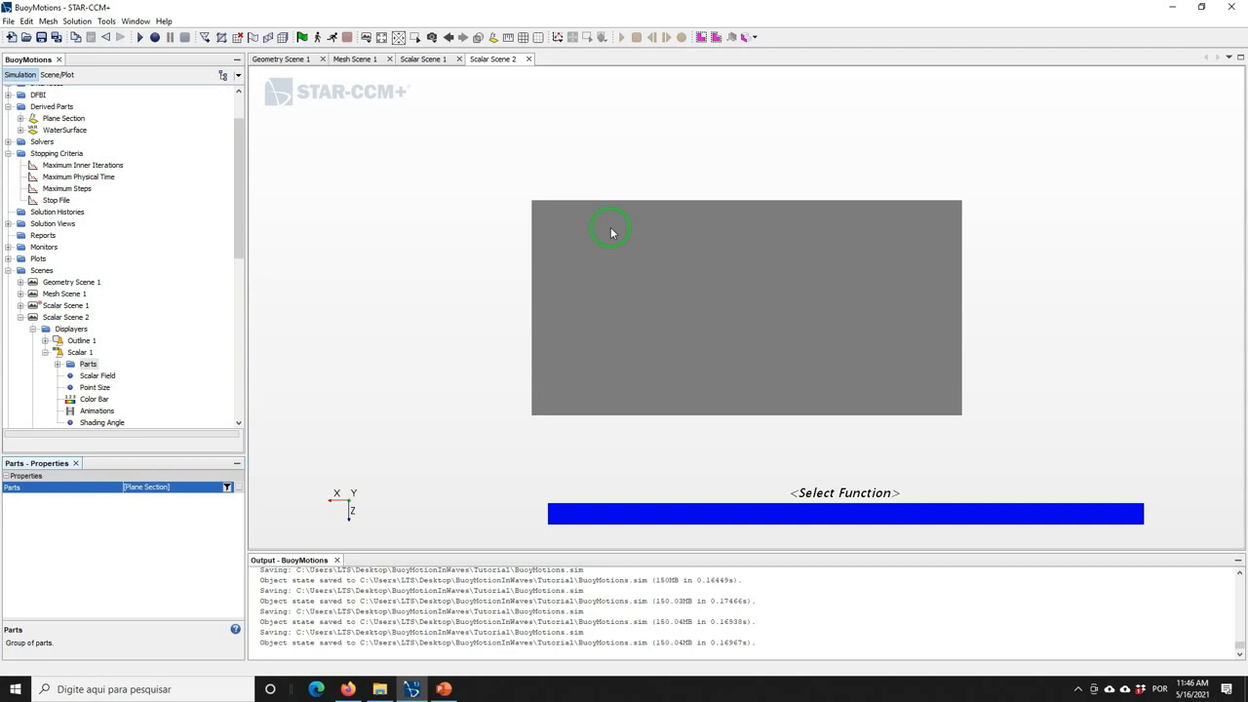
Set the scalar field function of Scalar Scene 2's Scalar 1 displayer to Volume Fraction of Water
click(97, 377)
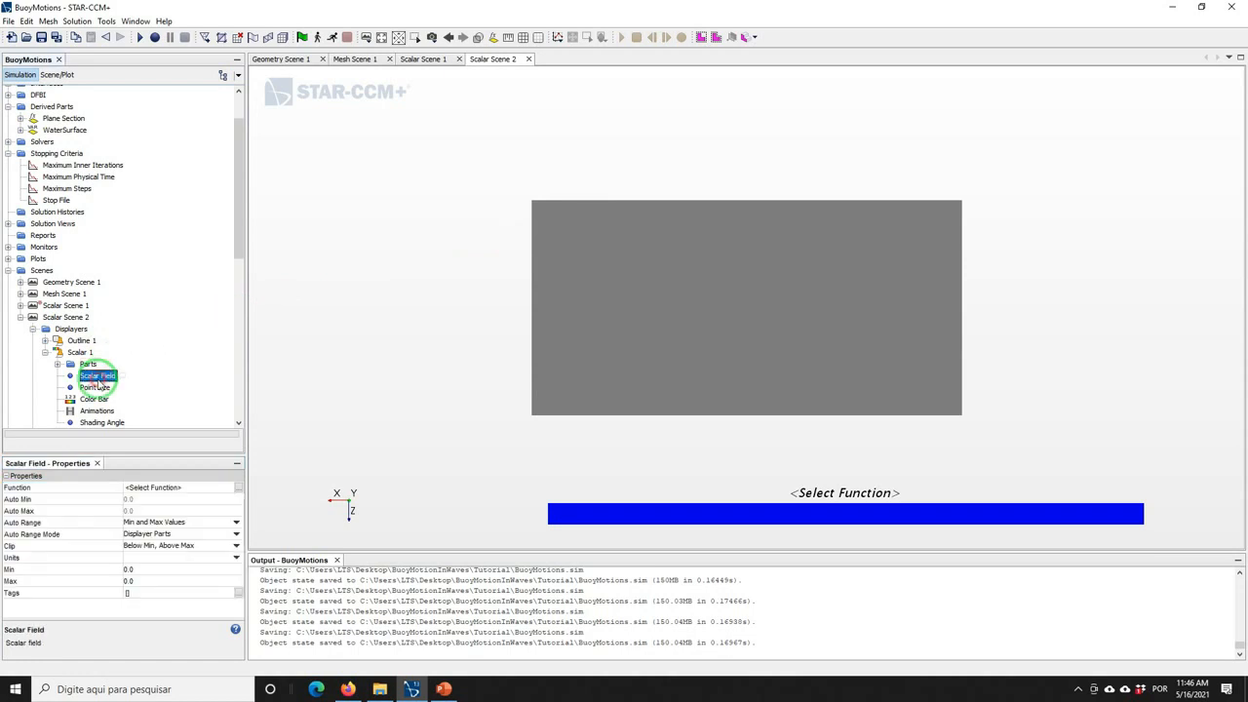
click(153, 486)
text(v)
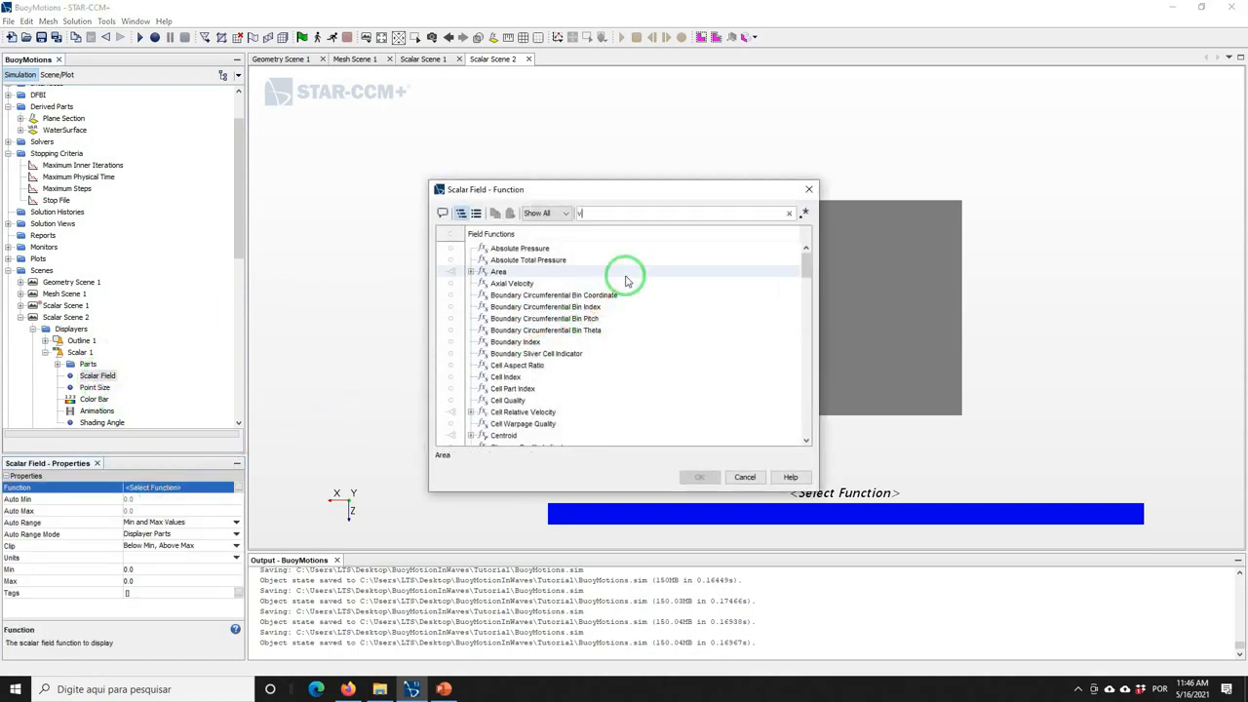
text(ol)
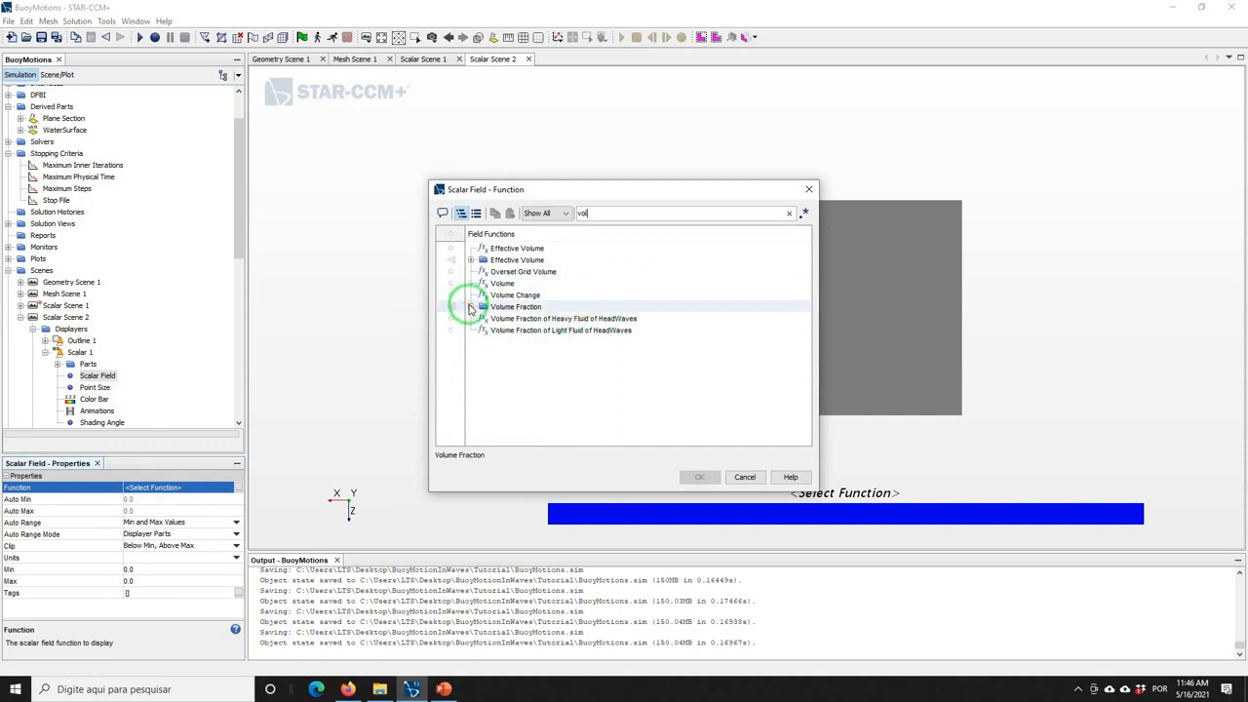
click(471, 307)
click(532, 329)
click(696, 477)
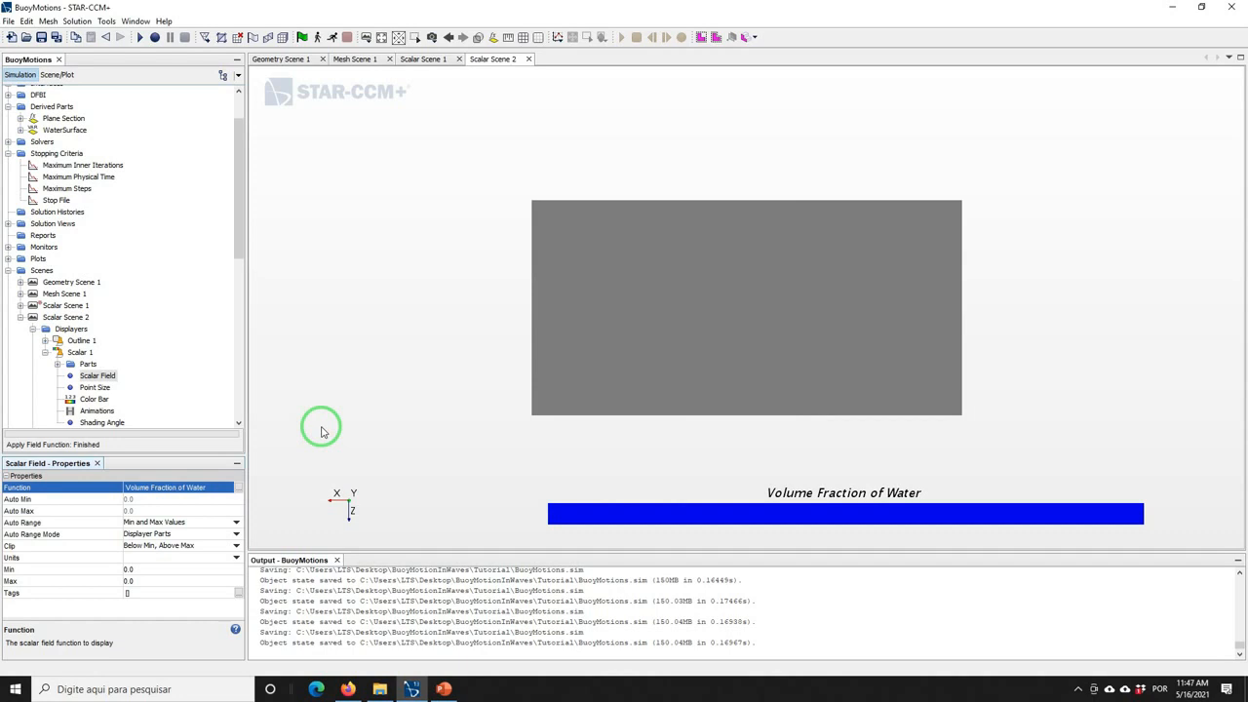
Set the Scalar 1 color bar's font to Times New Roman Bold and turn on its background
click(94, 399)
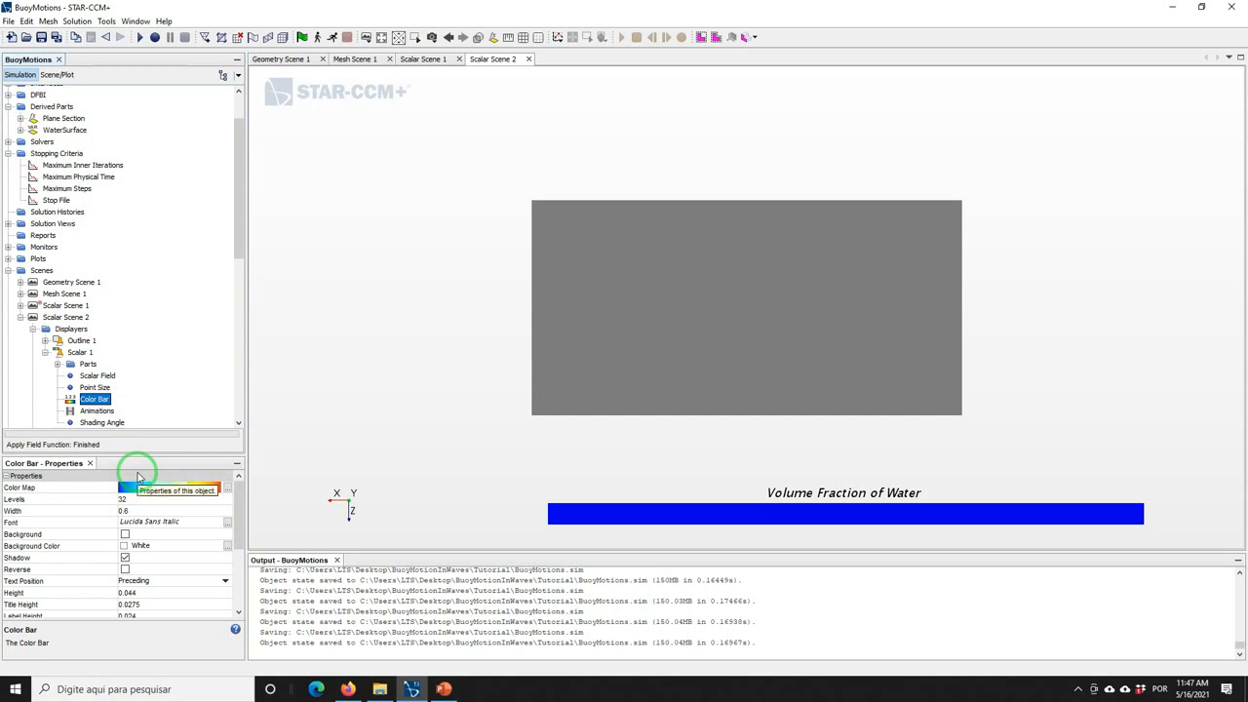
click(227, 521)
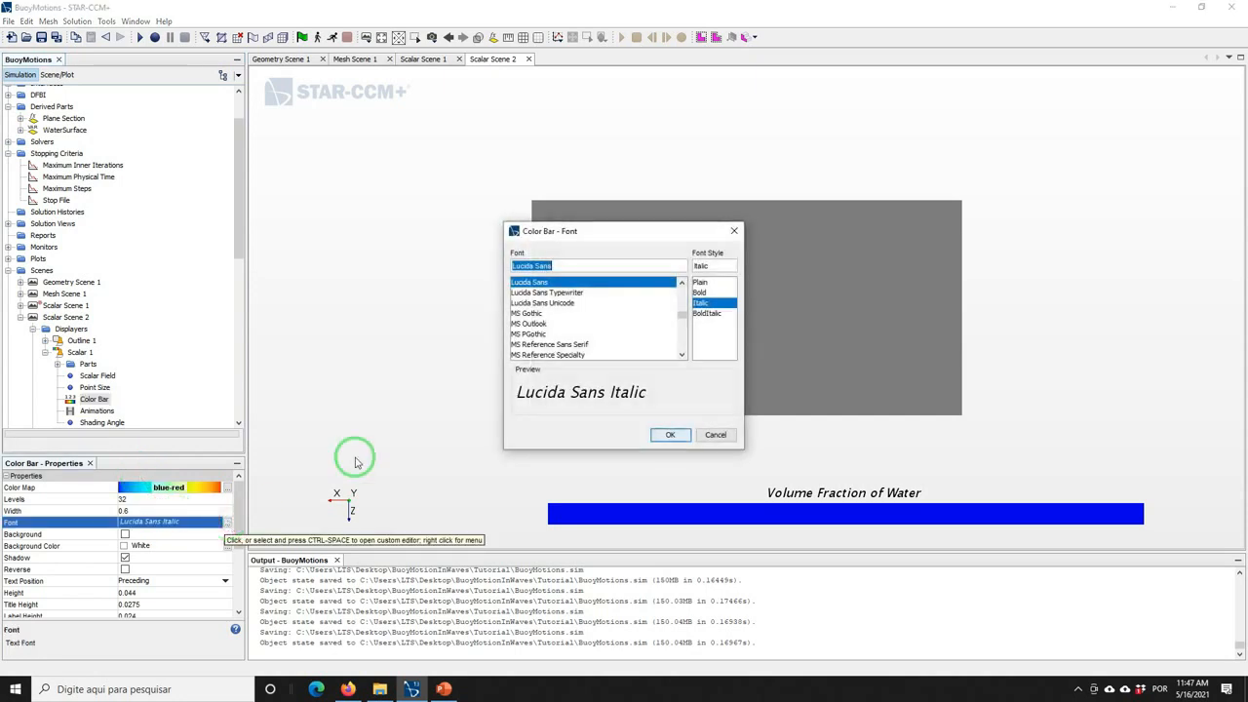
click(571, 265)
text(tim)
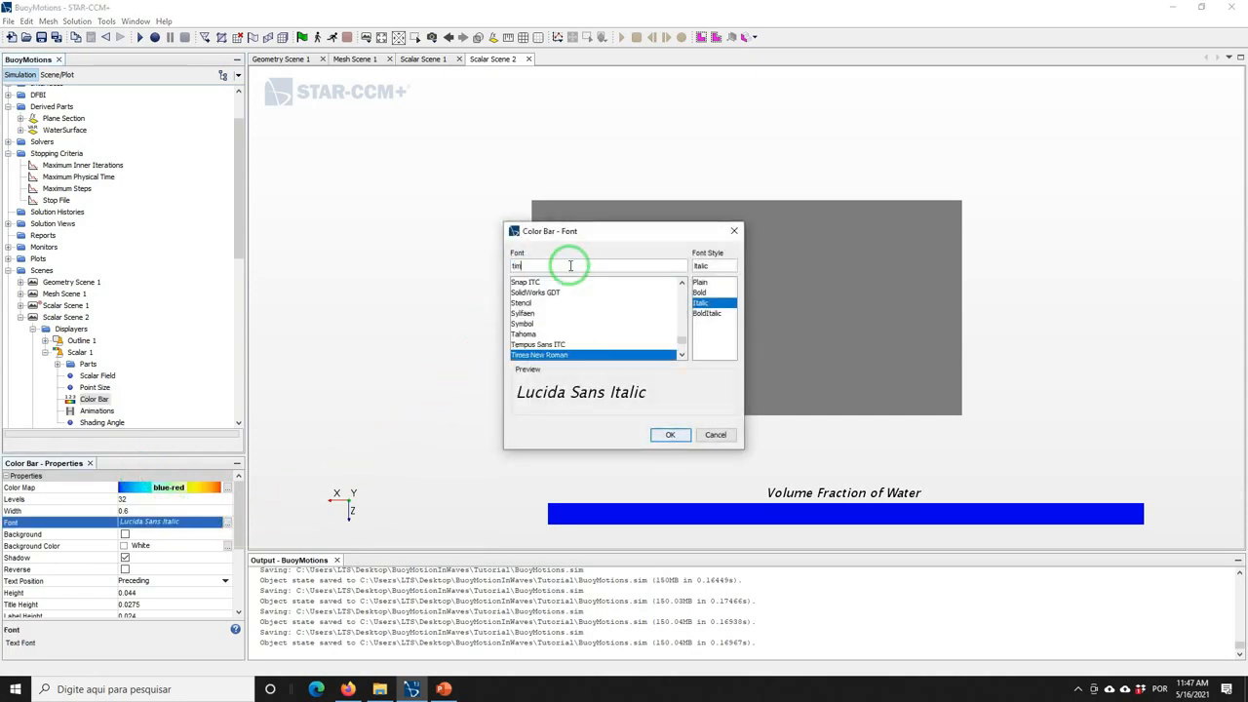
text(i)
click(552, 355)
click(700, 293)
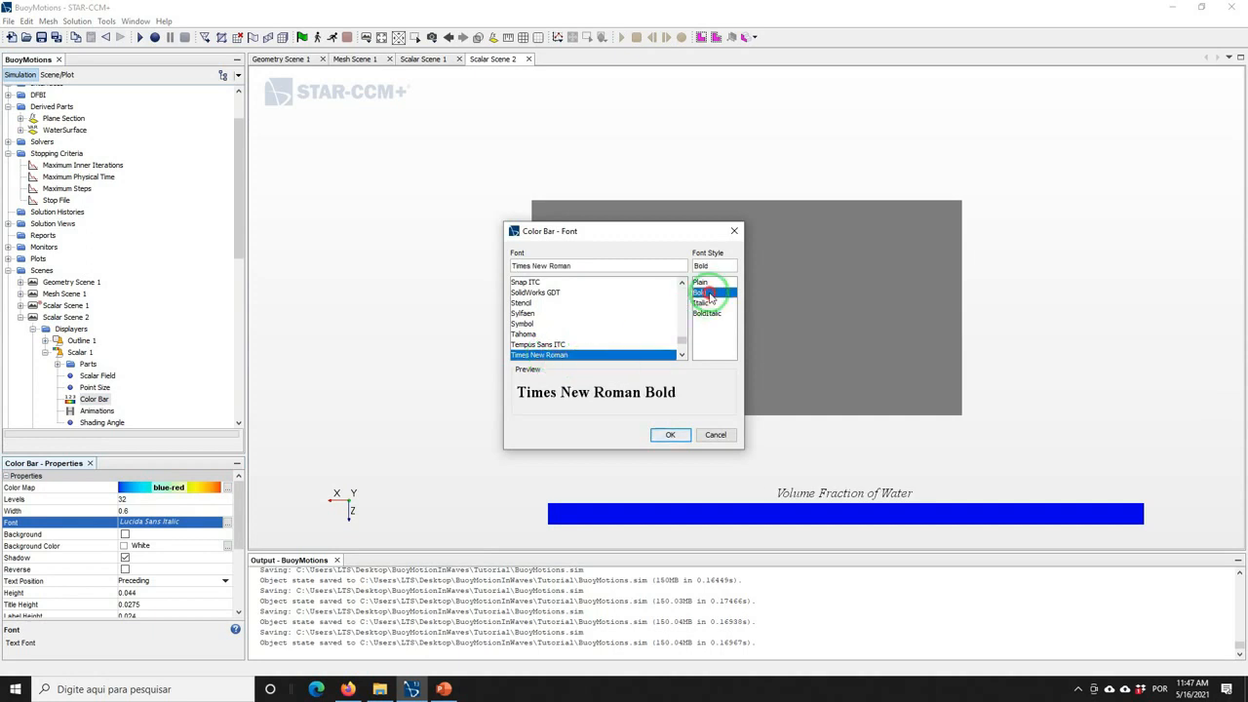
click(669, 435)
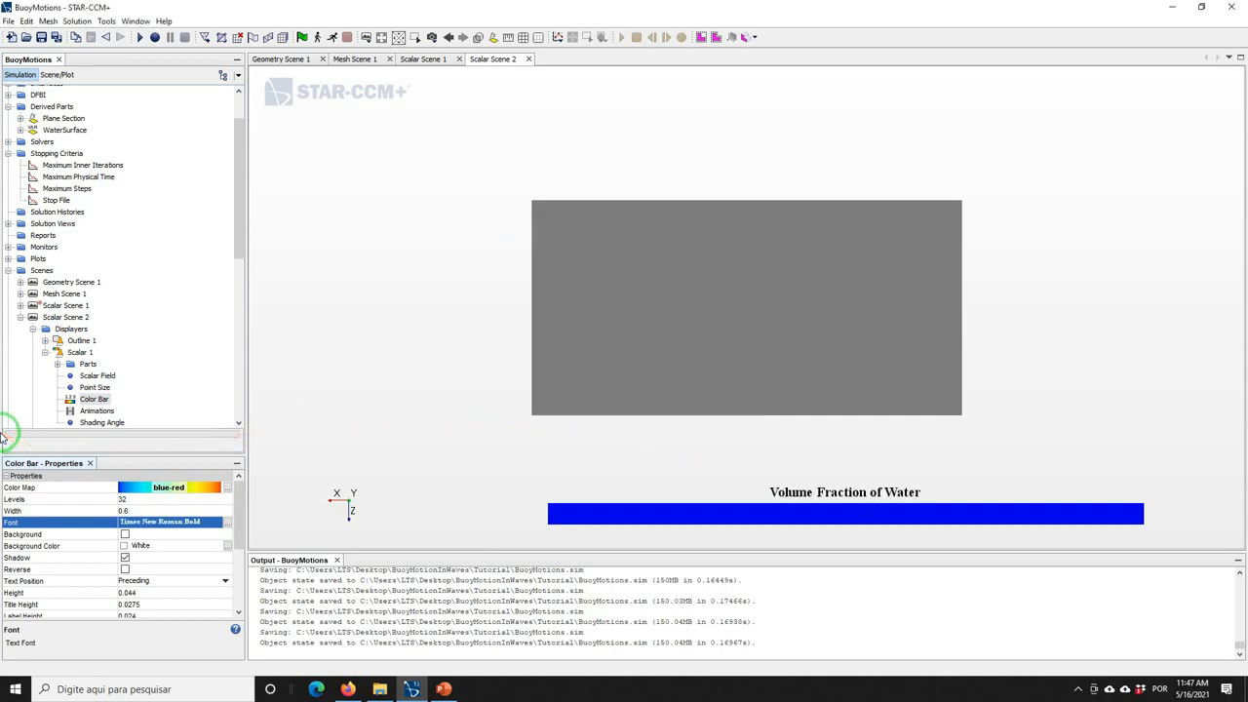
click(125, 536)
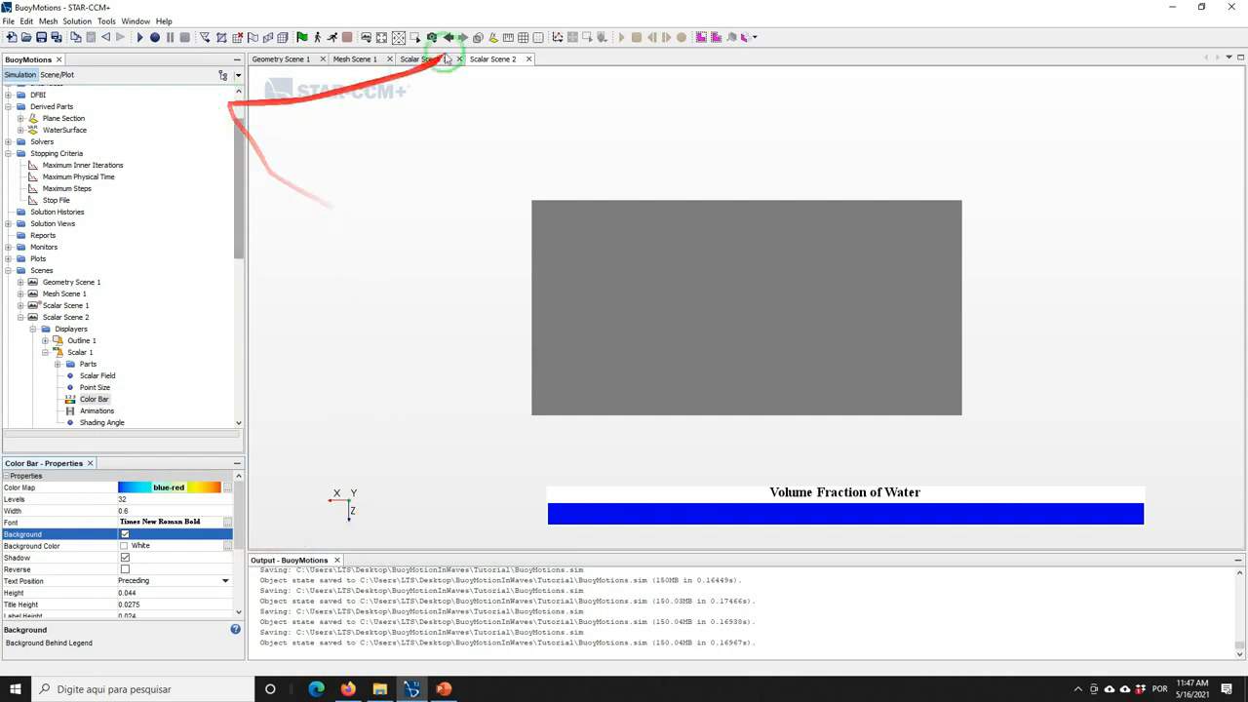
Box-zoom Scalar Scene 2 onto the plane section so that it fills the scene
click(415, 37)
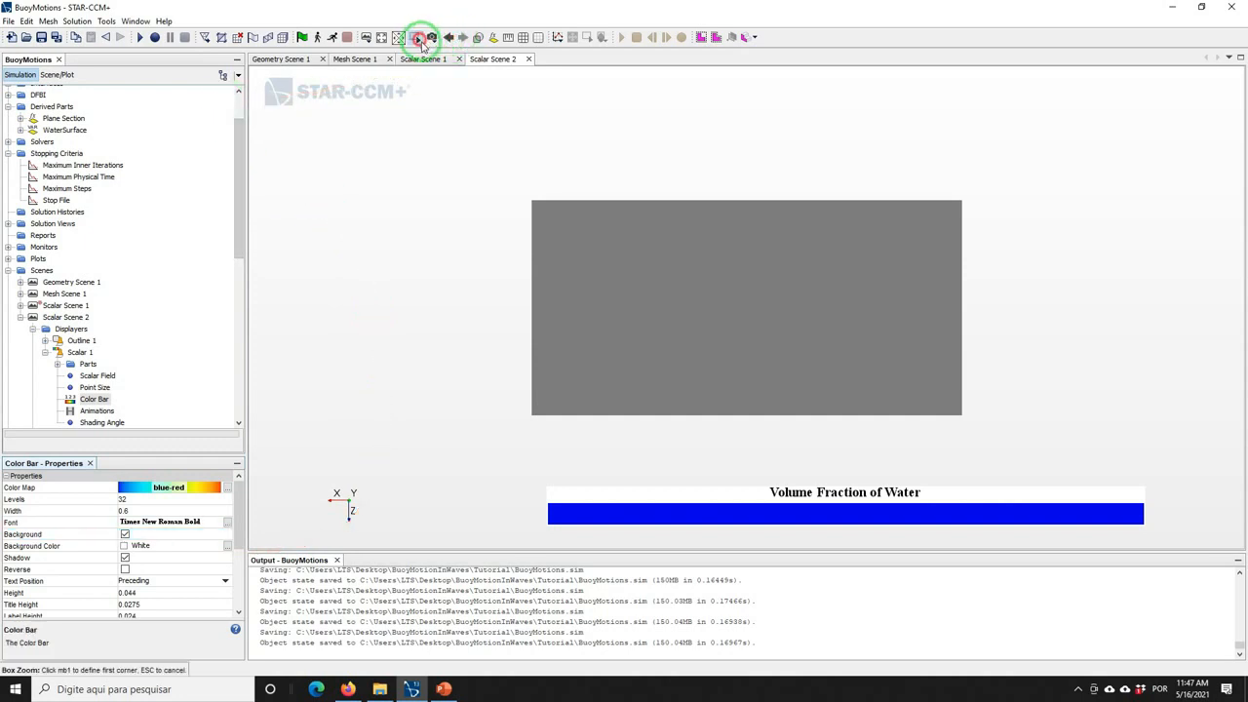
click(537, 208)
click(944, 402)
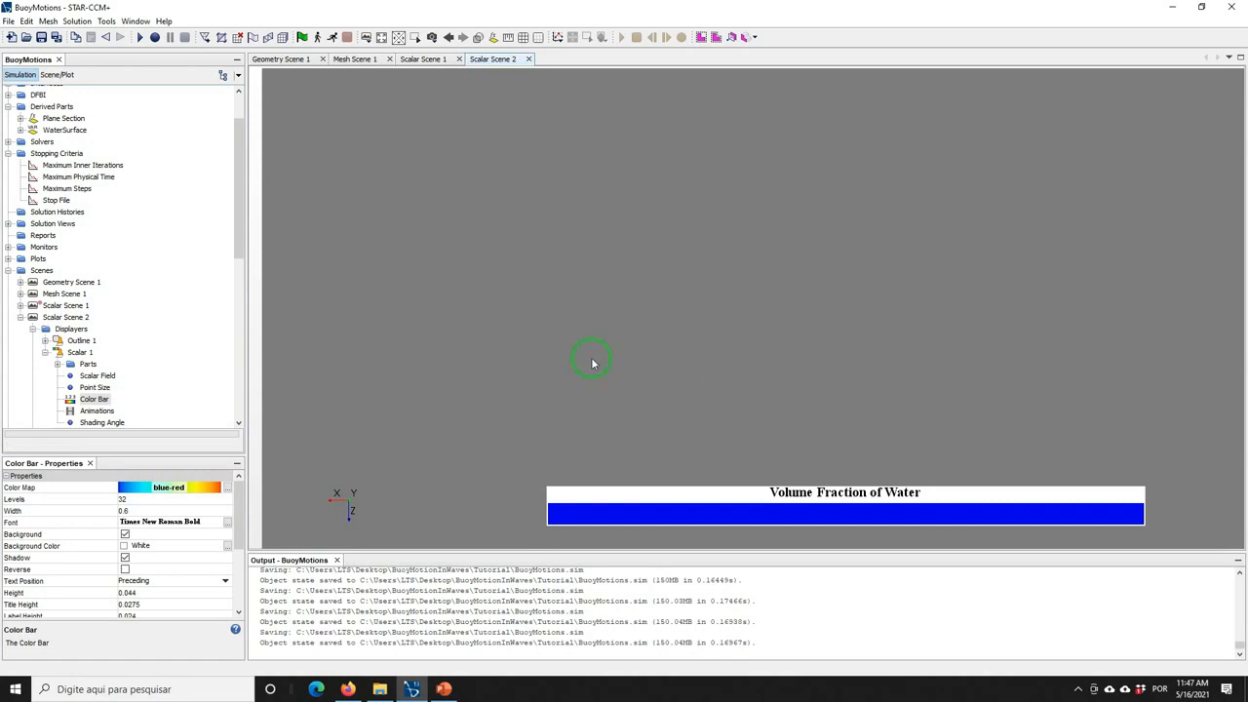
Add a geometry displayer to Scalar Scene 2 with its outline turned off and its surface turned on
click(46, 352)
right_click(66, 329)
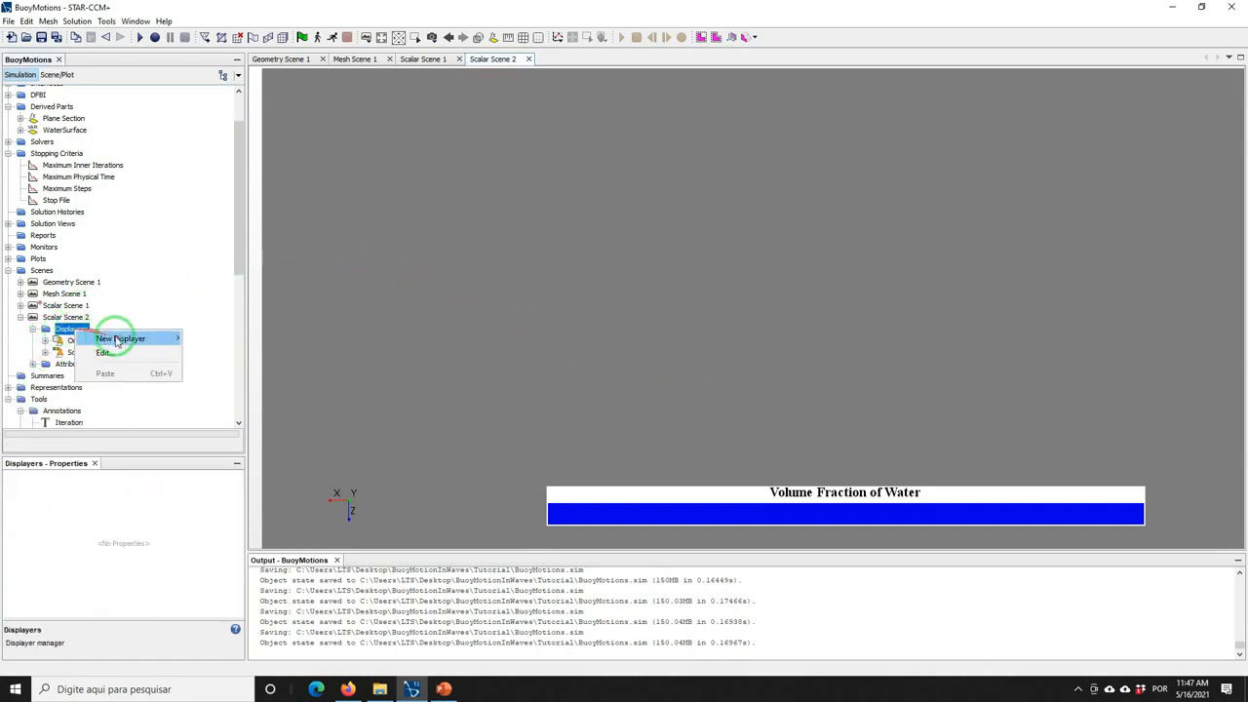
mouse_move(117, 340)
click(207, 334)
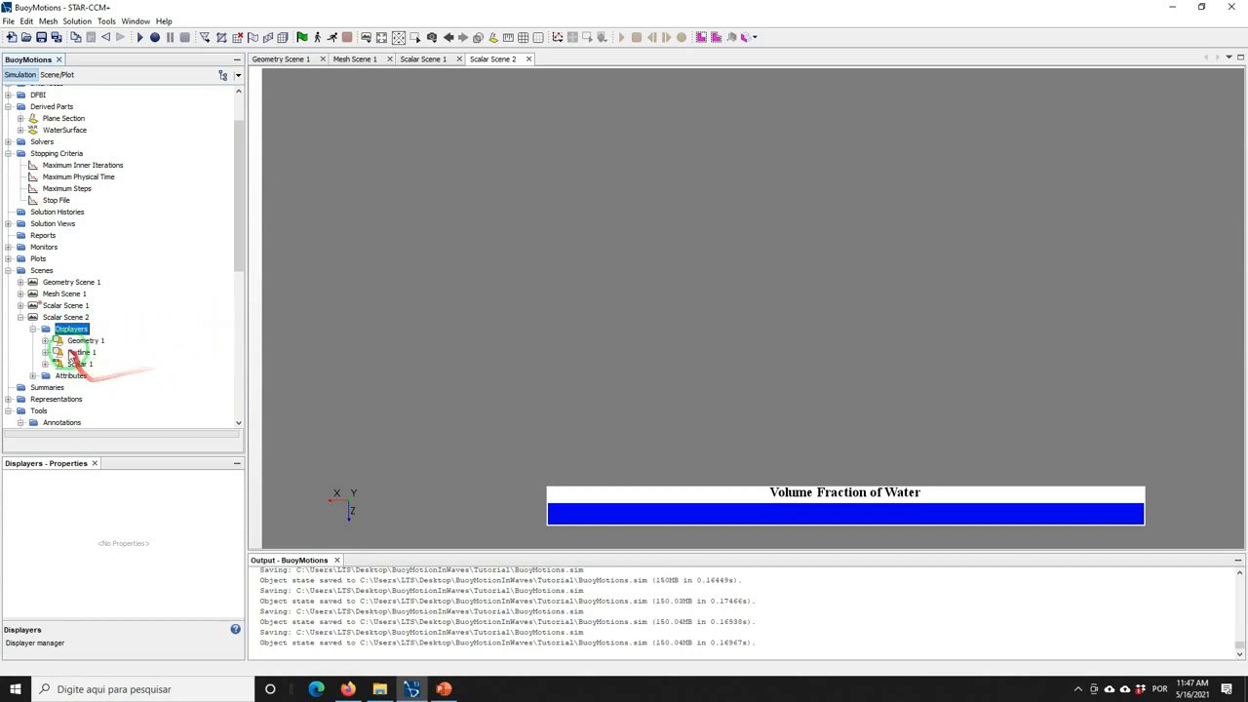
click(73, 342)
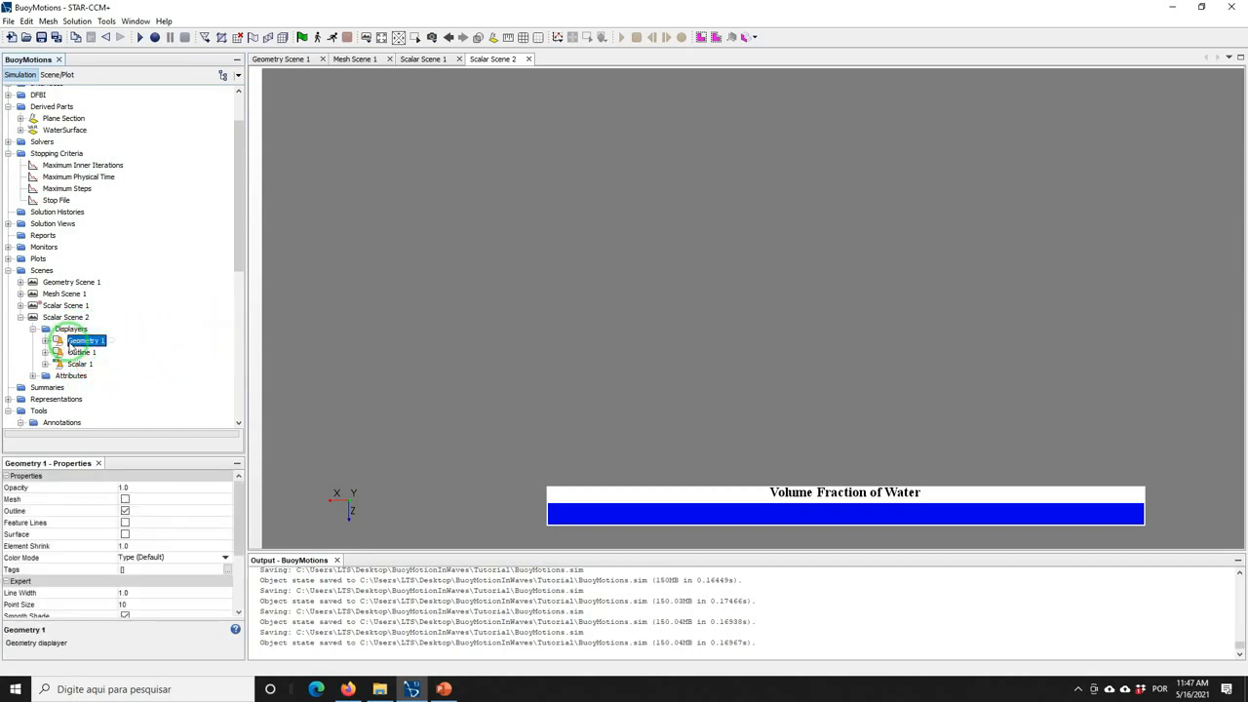
click(125, 511)
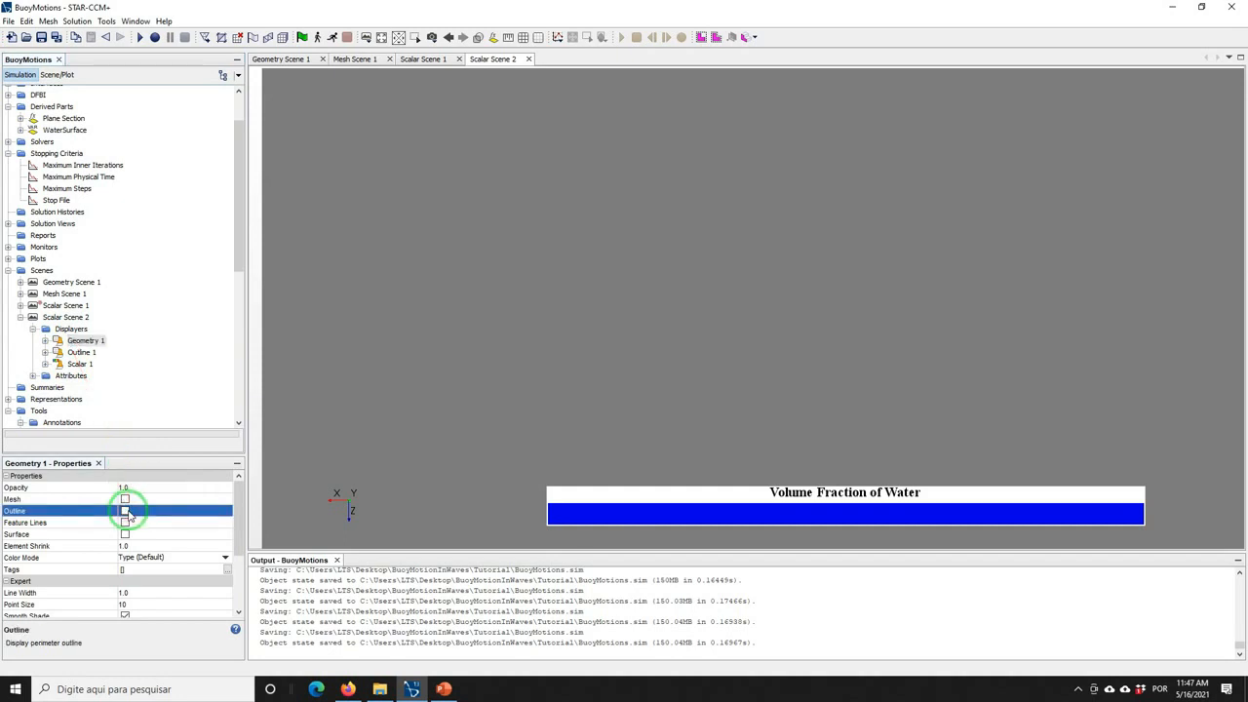
click(125, 535)
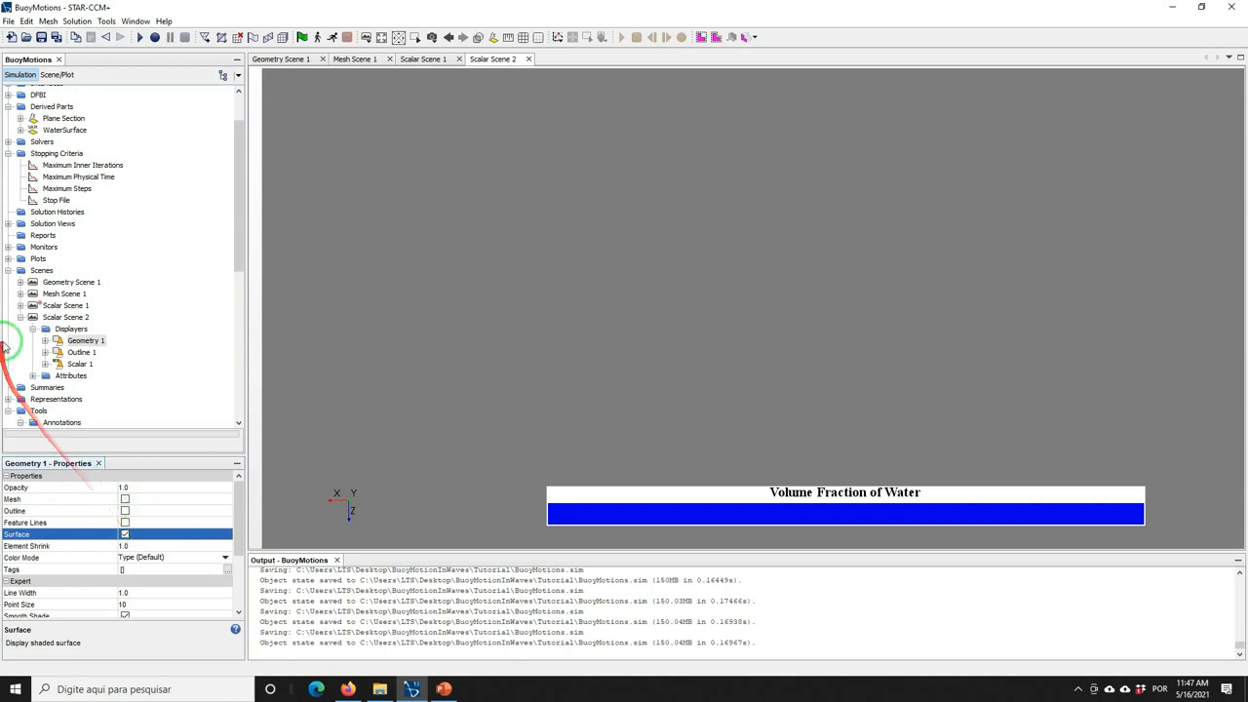
Assign the buoy surface from the Overset region's boundaries to the Geometry 1 displayer of Scalar Scene 2
click(44, 341)
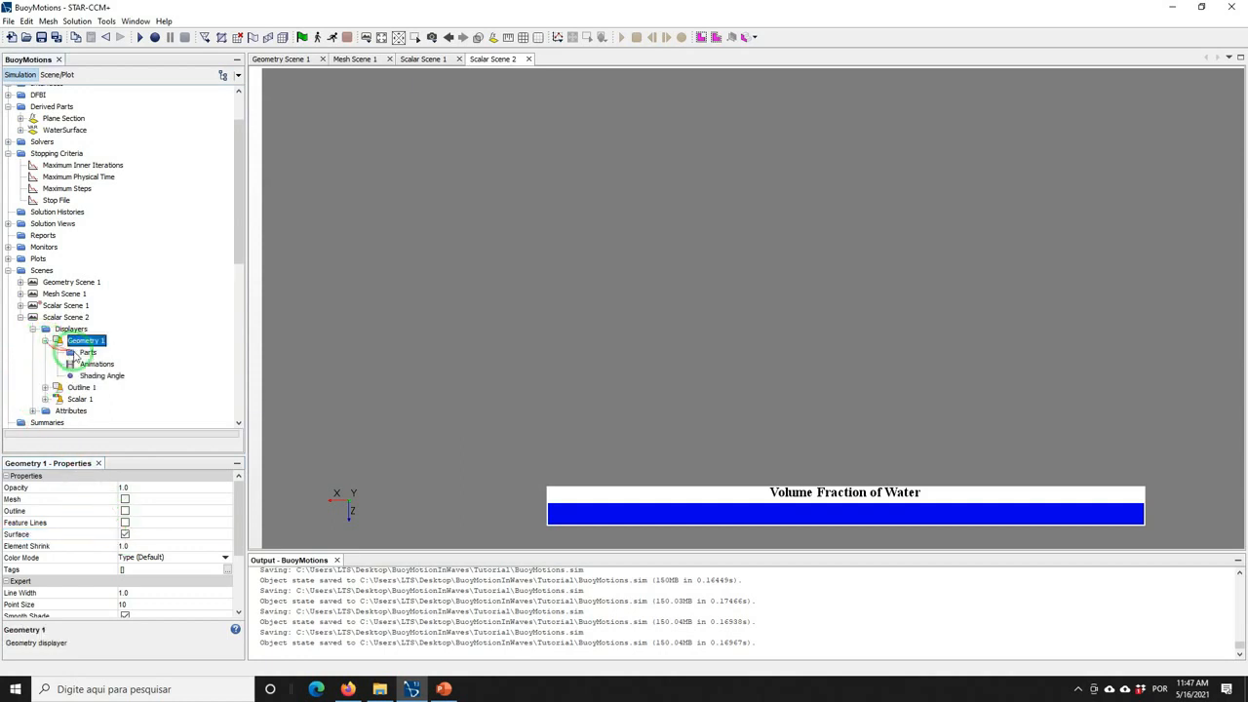
click(87, 352)
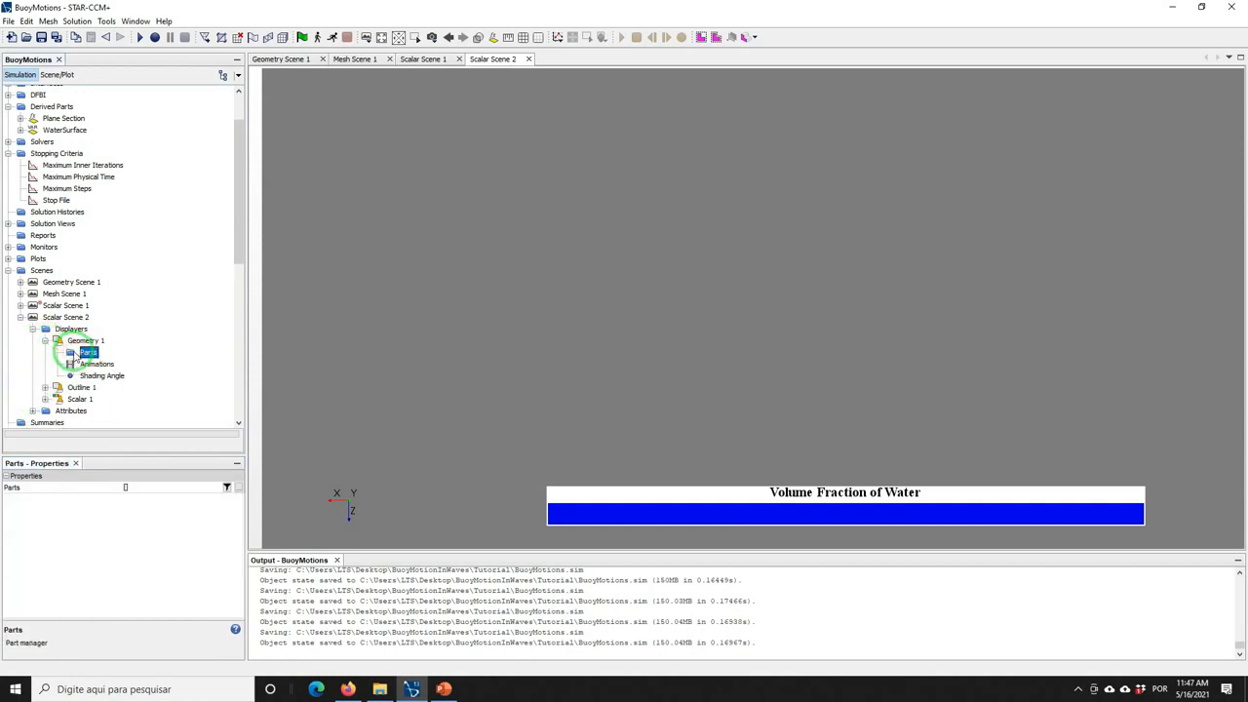
click(175, 486)
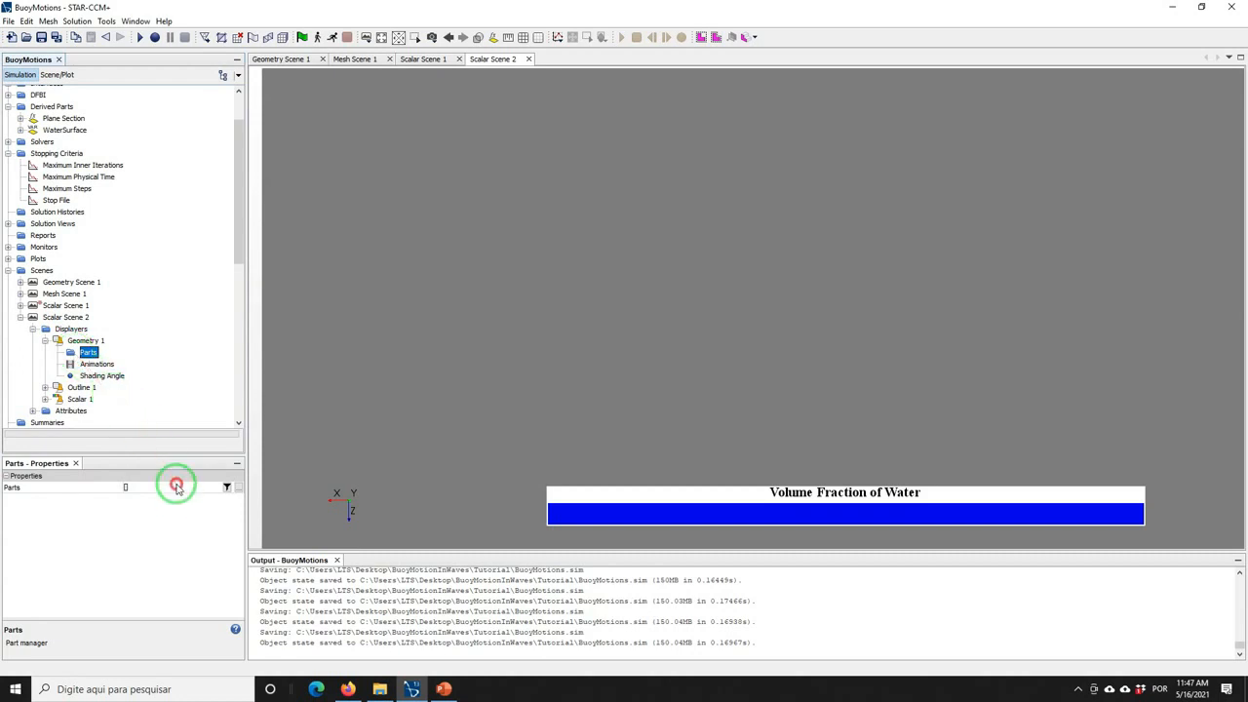
click(164, 120)
click(176, 132)
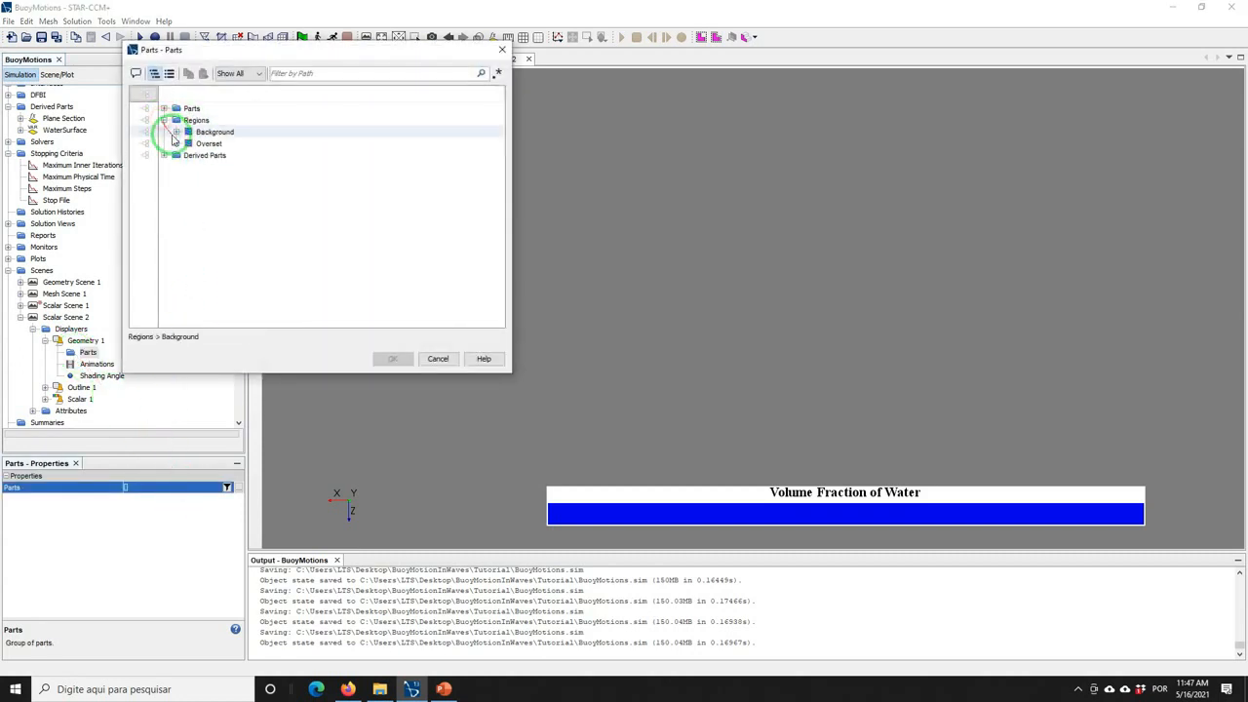
click(187, 143)
click(176, 166)
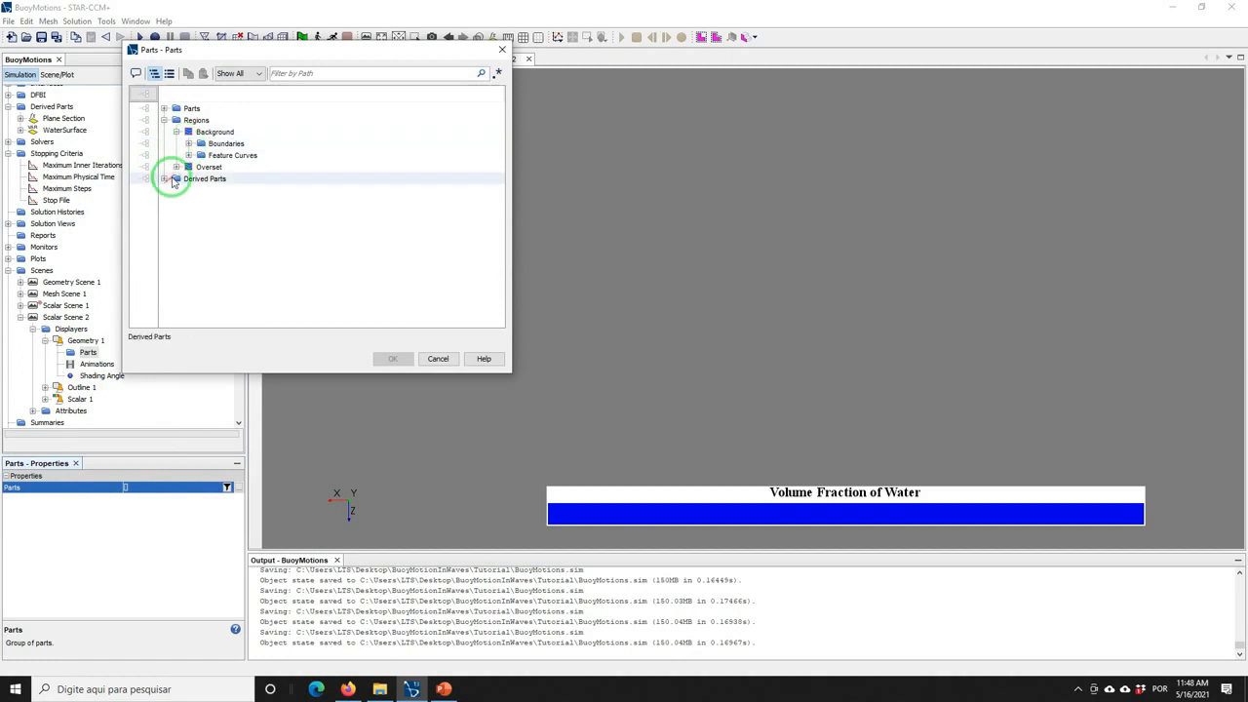
click(189, 179)
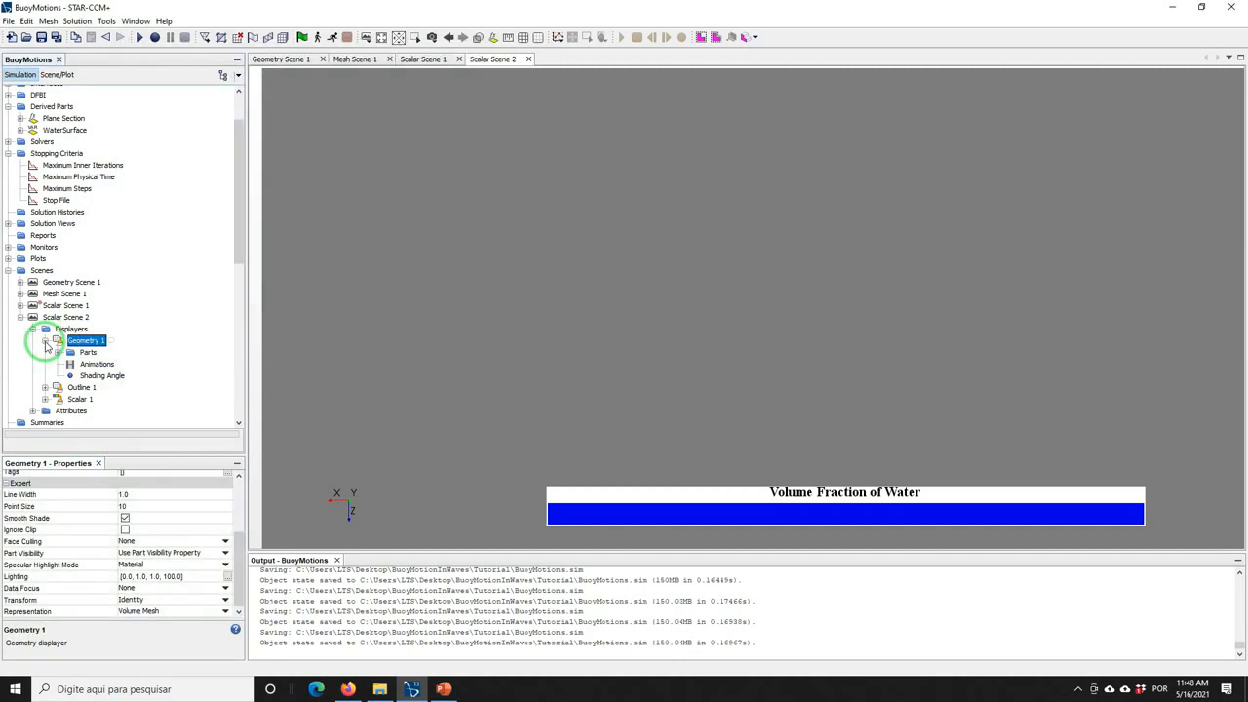
Set the transform of Scalar Scene 2's Geometry 1 displayer to Symmetry 1
click(45, 341)
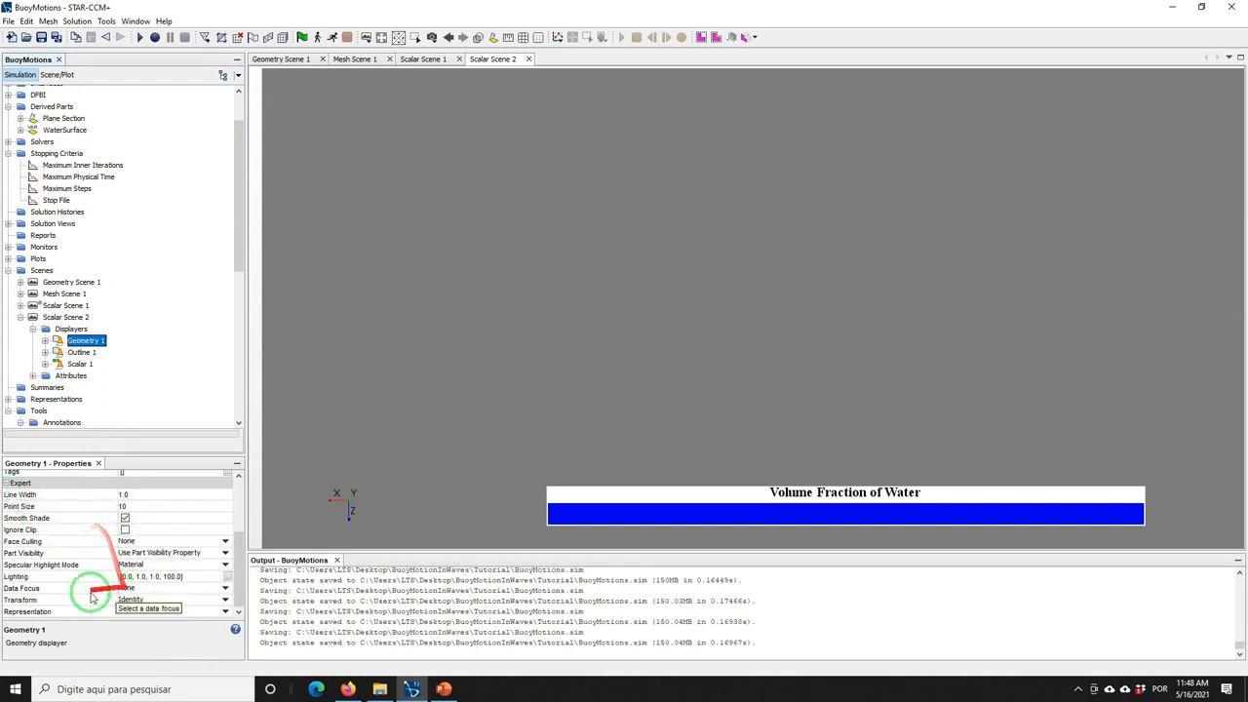
click(161, 605)
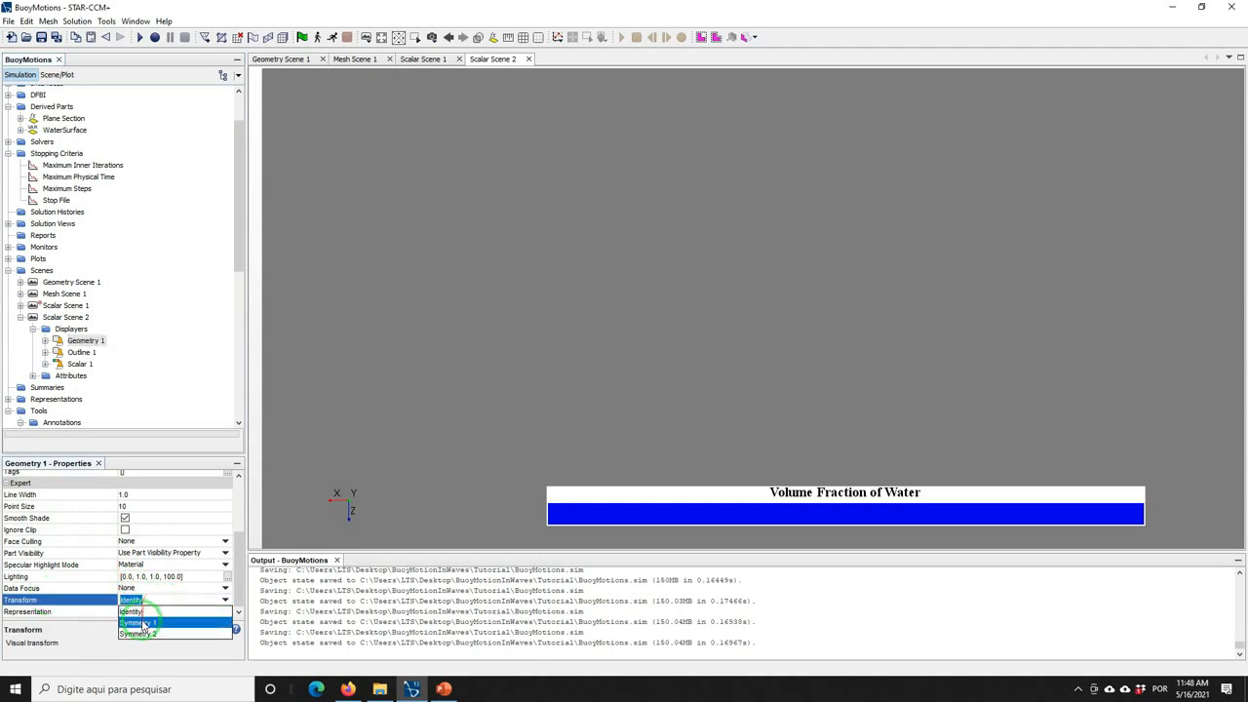
click(141, 622)
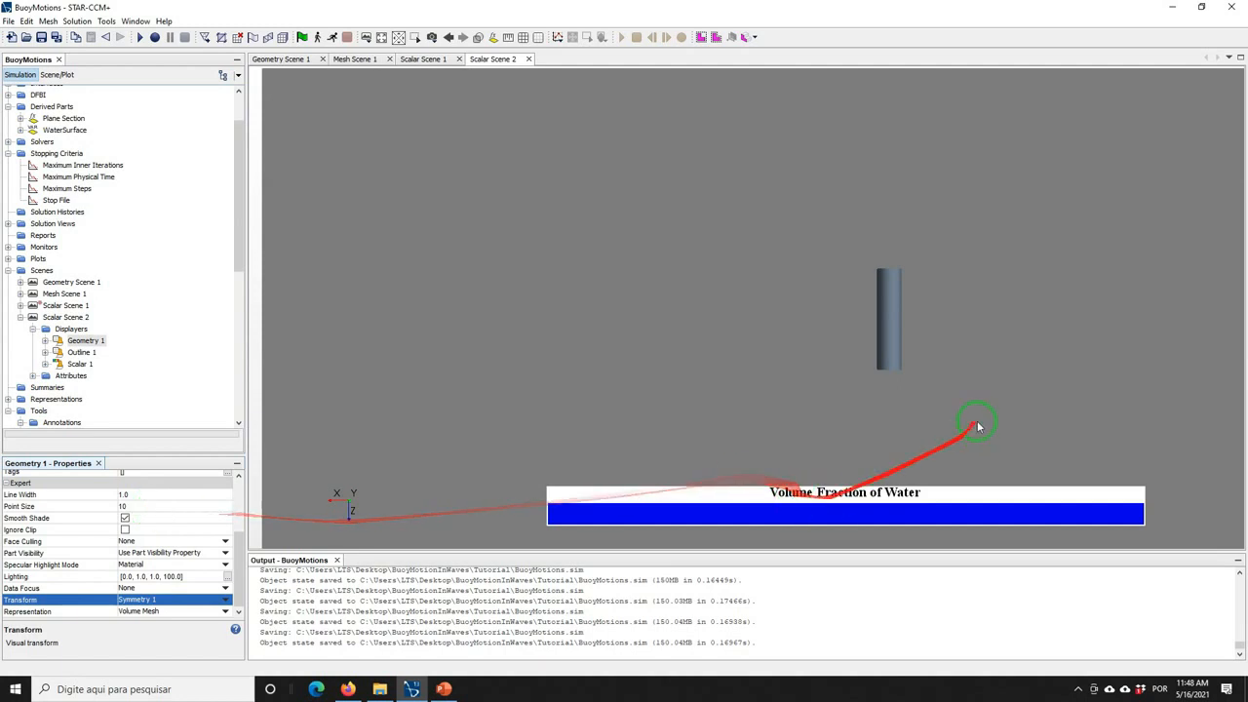
mouse_move(933, 361)
middle_down()
mouse_move(869, 345)
mouse_move(924, 343)
middle_up()
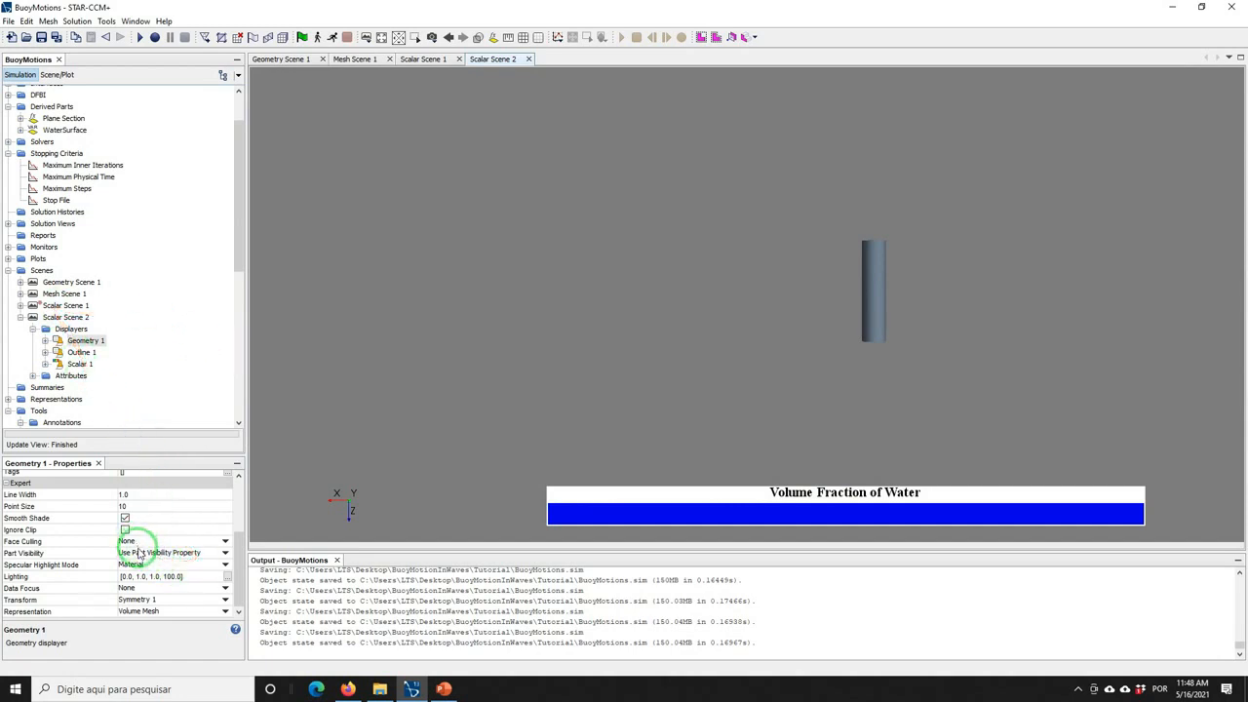
Set the color mode of the Geometry 1 displayer to Constant
click(243, 563)
drag(243, 563, 231, 504)
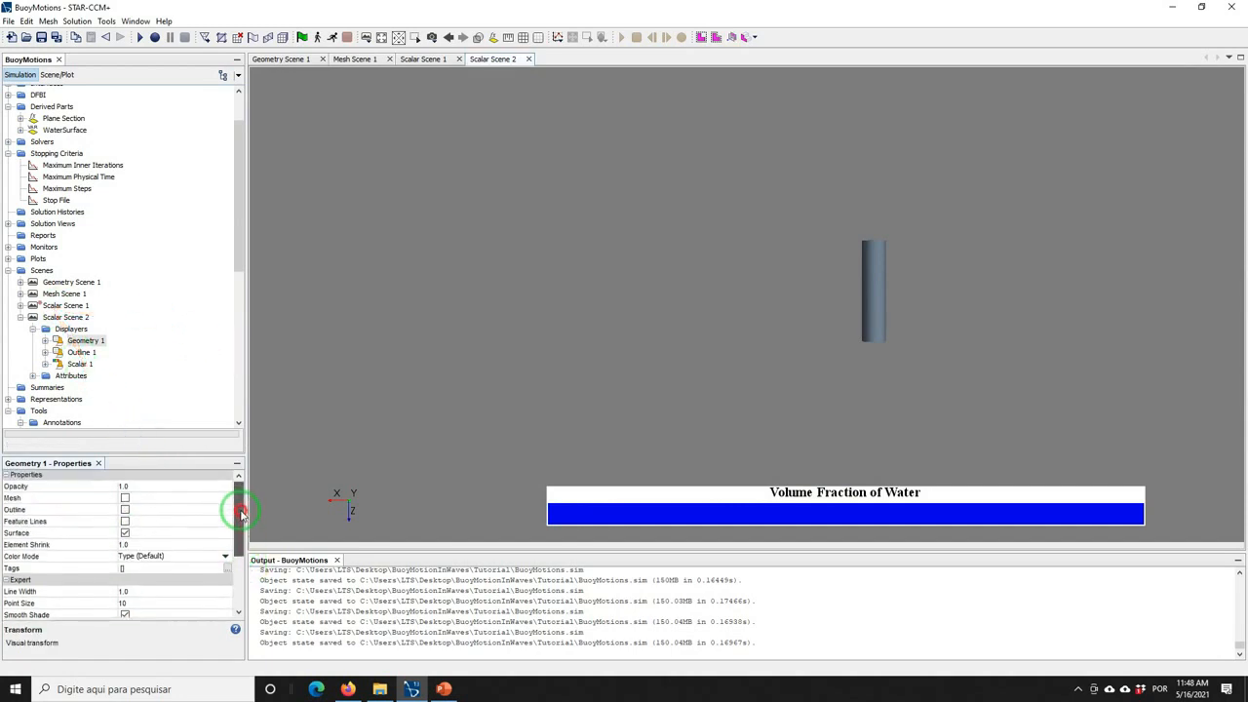
click(150, 558)
click(150, 558)
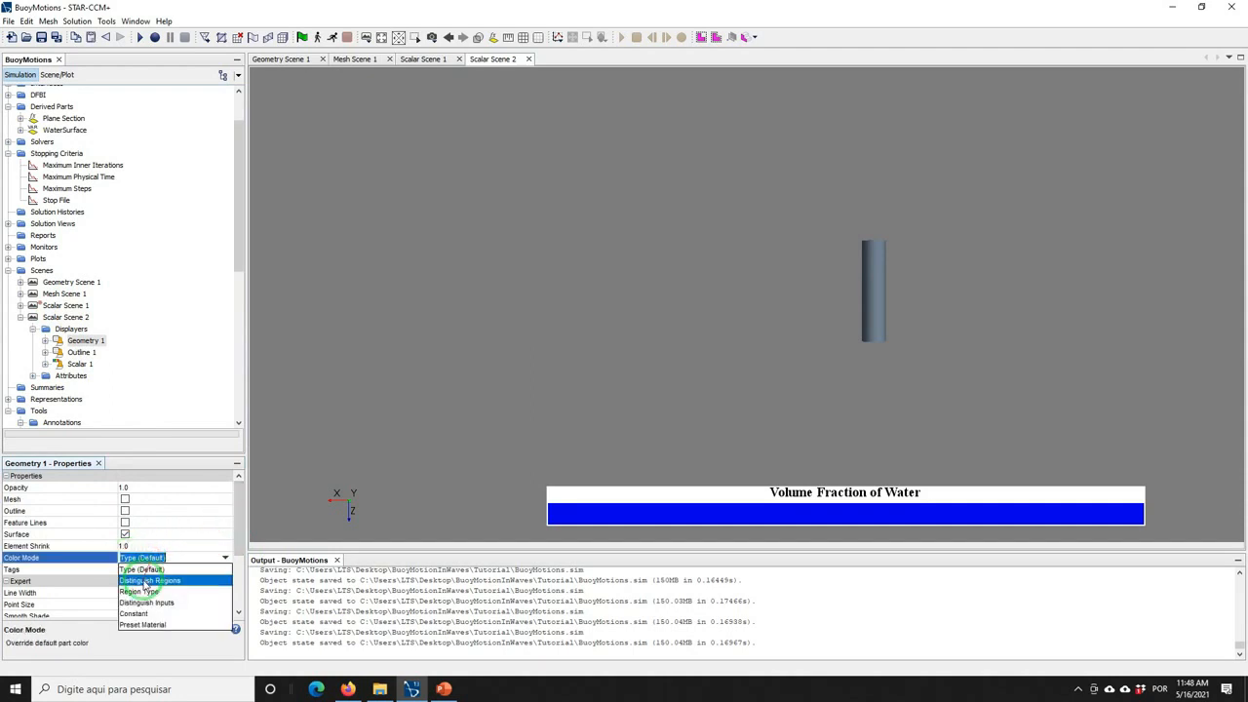
click(141, 613)
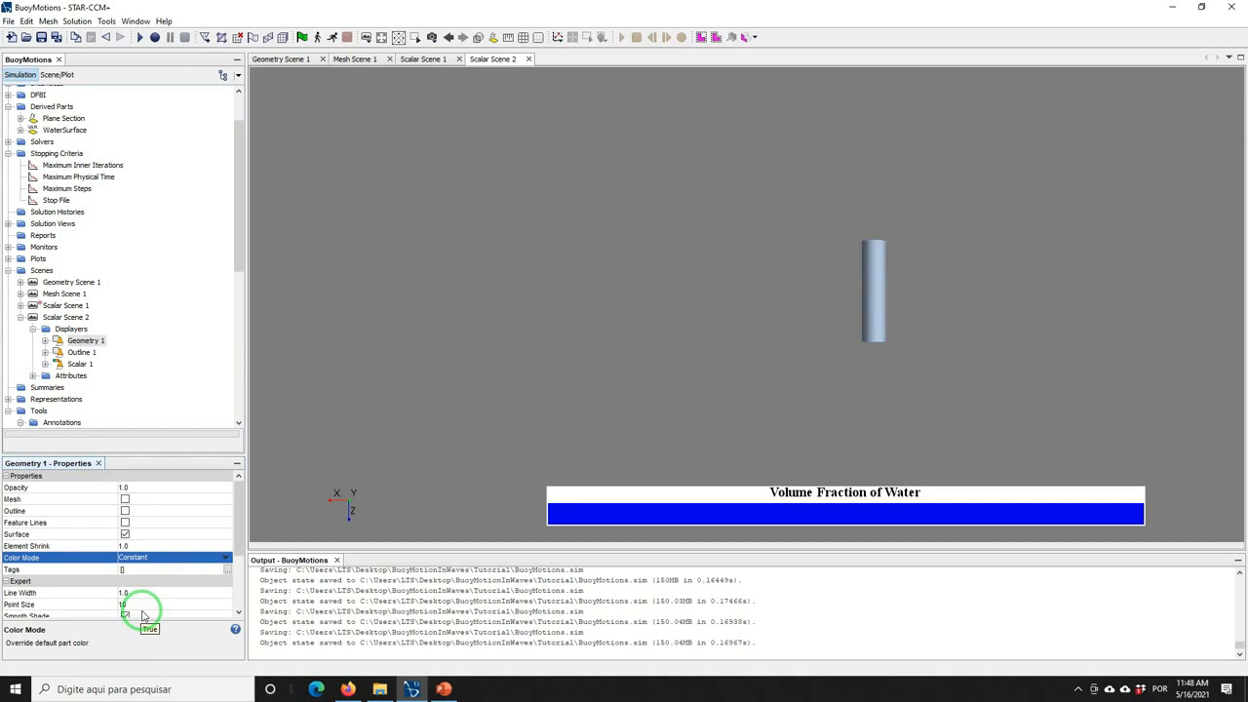
Set the constant color of Scalar Scene 2's Geometry 1 displayer to Cyan
double_click(84, 341)
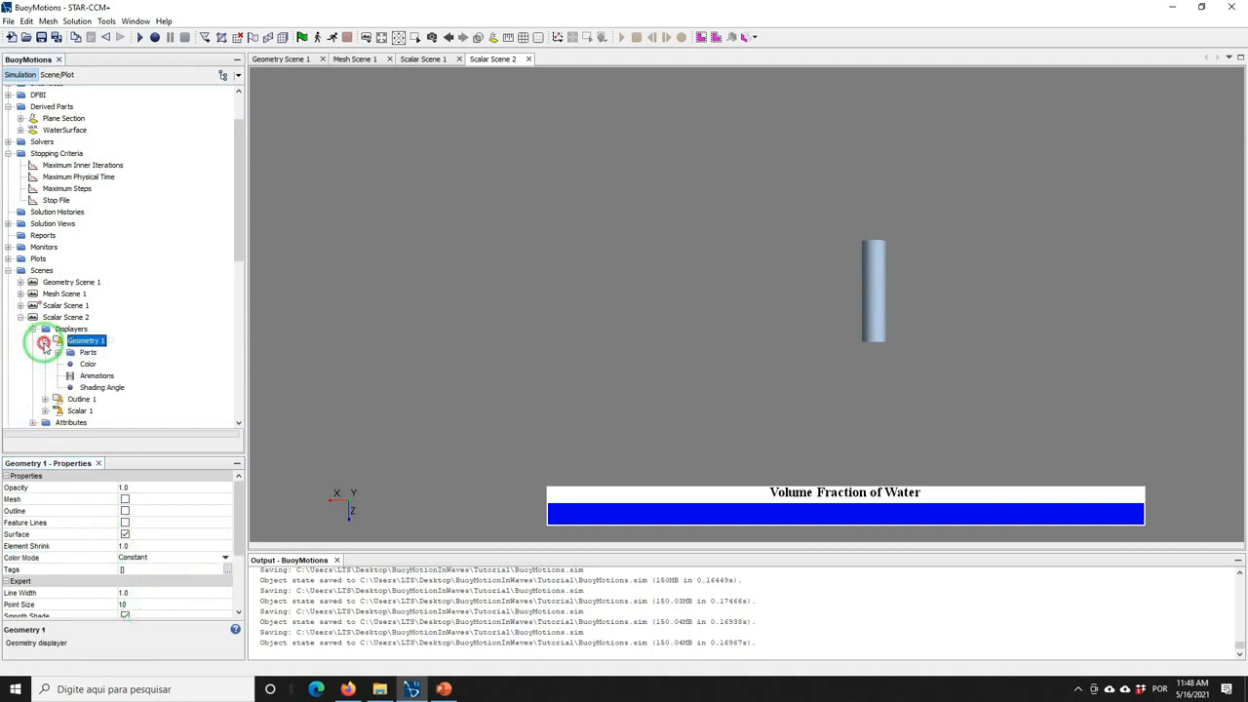
click(86, 364)
click(147, 487)
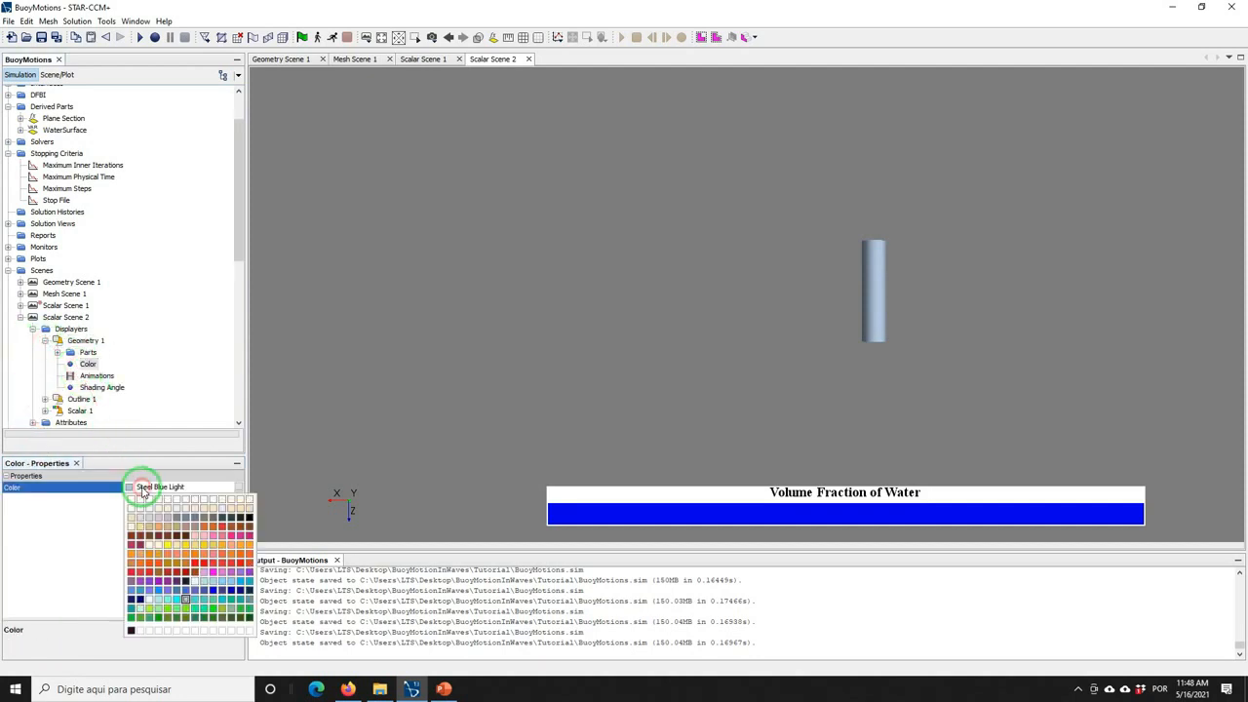
click(175, 591)
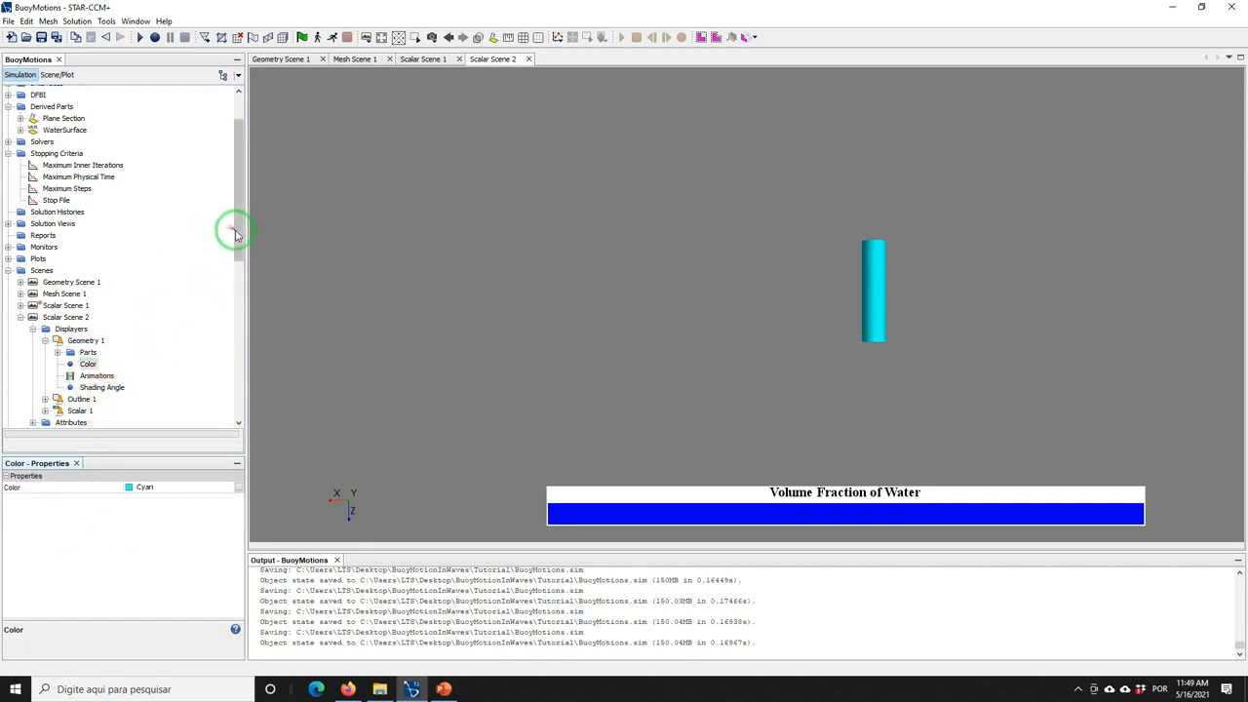
Add the Solution Time annotation to Scalar Scene 2 and place it just above the axes triad
drag(234, 232, 234, 357)
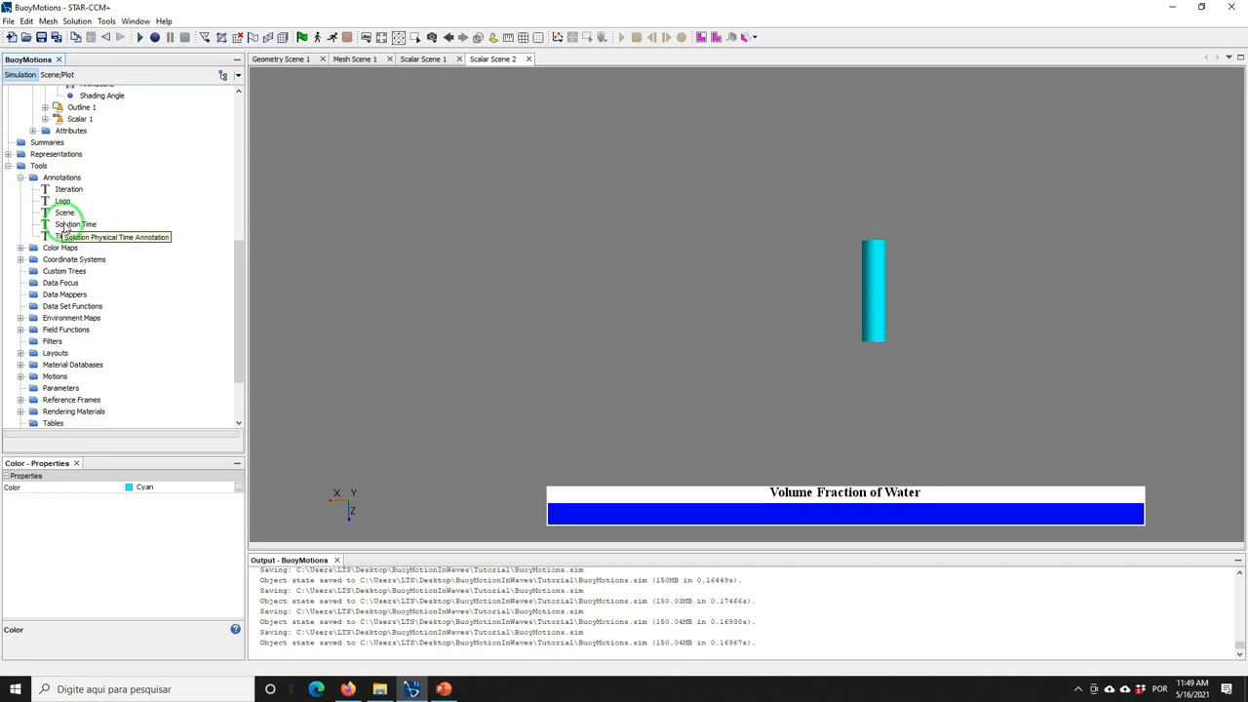
click(65, 226)
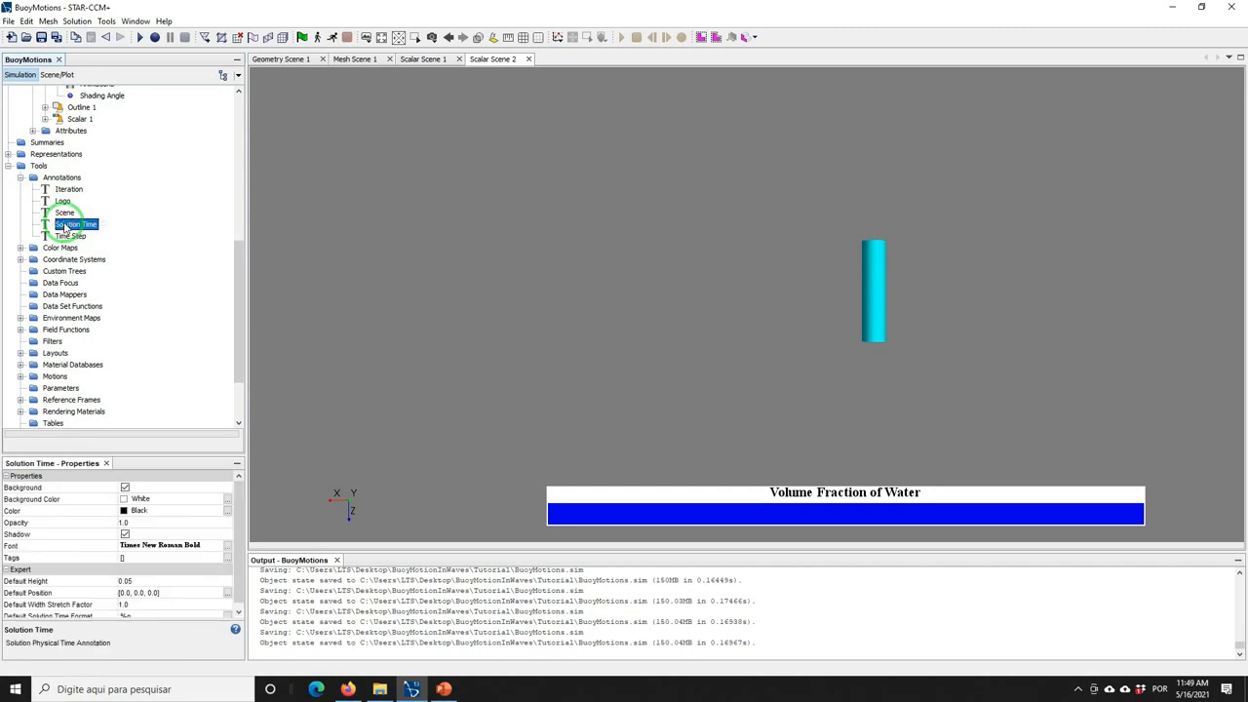
mouse_move(65, 224)
mouse_down()
mouse_move(195, 231)
mouse_move(419, 293)
mouse_up()
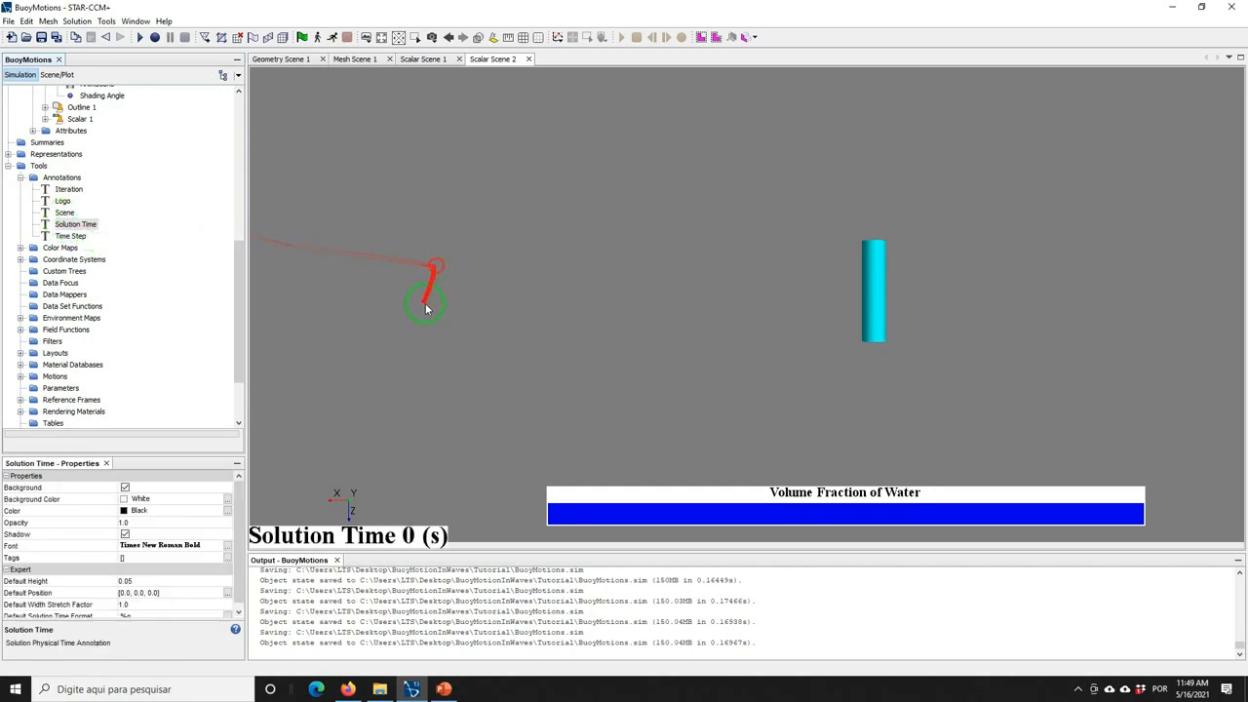
click(345, 524)
mouse_move(346, 524)
mouse_down()
mouse_move(373, 440)
mouse_move(368, 454)
mouse_up()
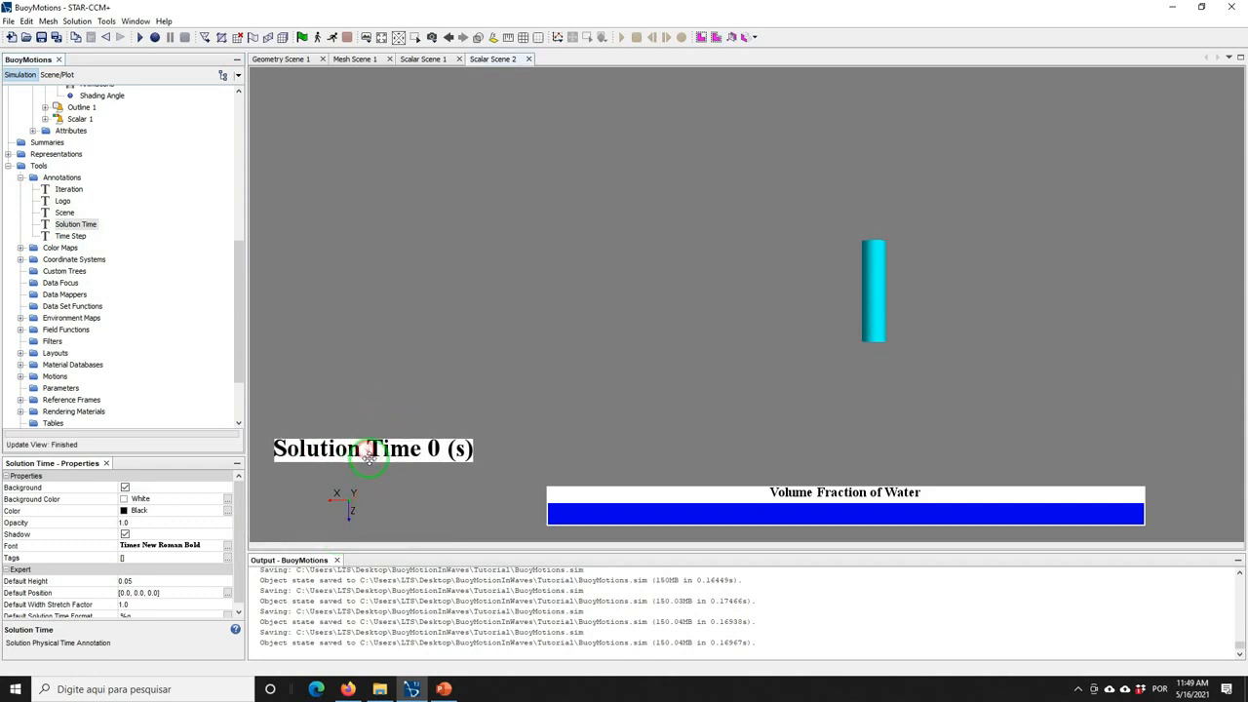
Set the scene's Solution Time annotation to a width stretch factor of 0.6 and a height of 0.04, and save the simulation
right_click(369, 460)
click(322, 451)
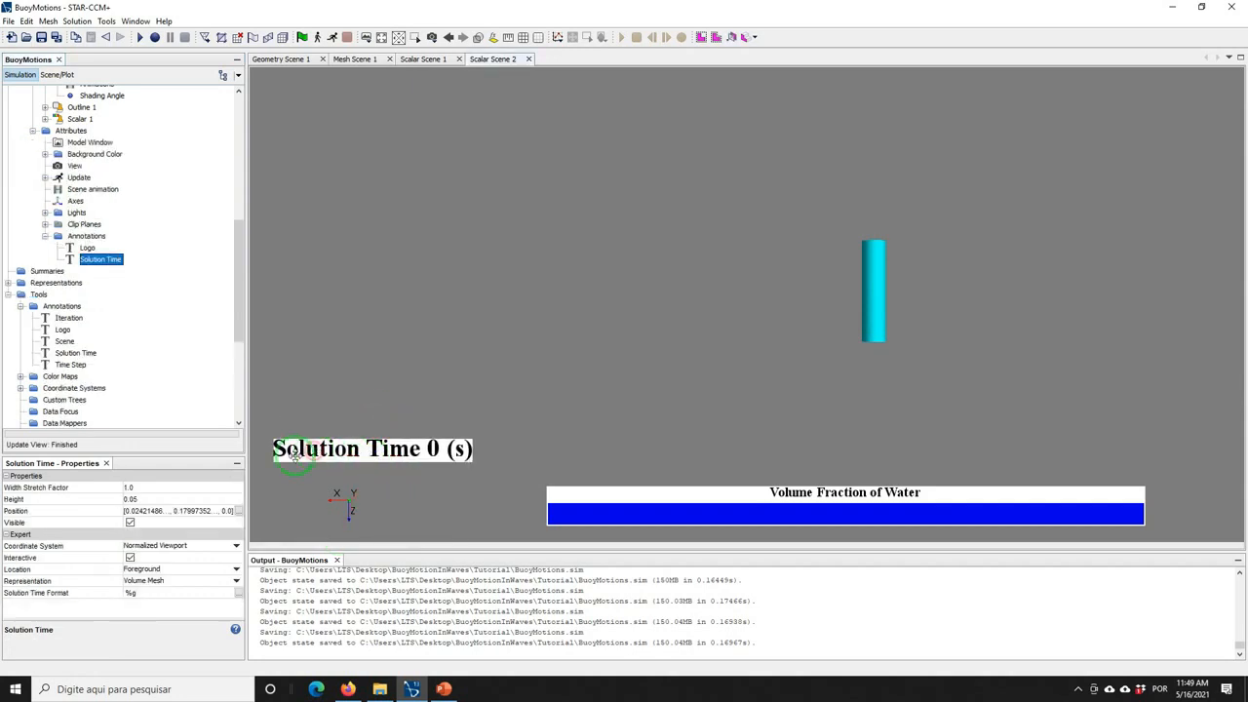
click(136, 489)
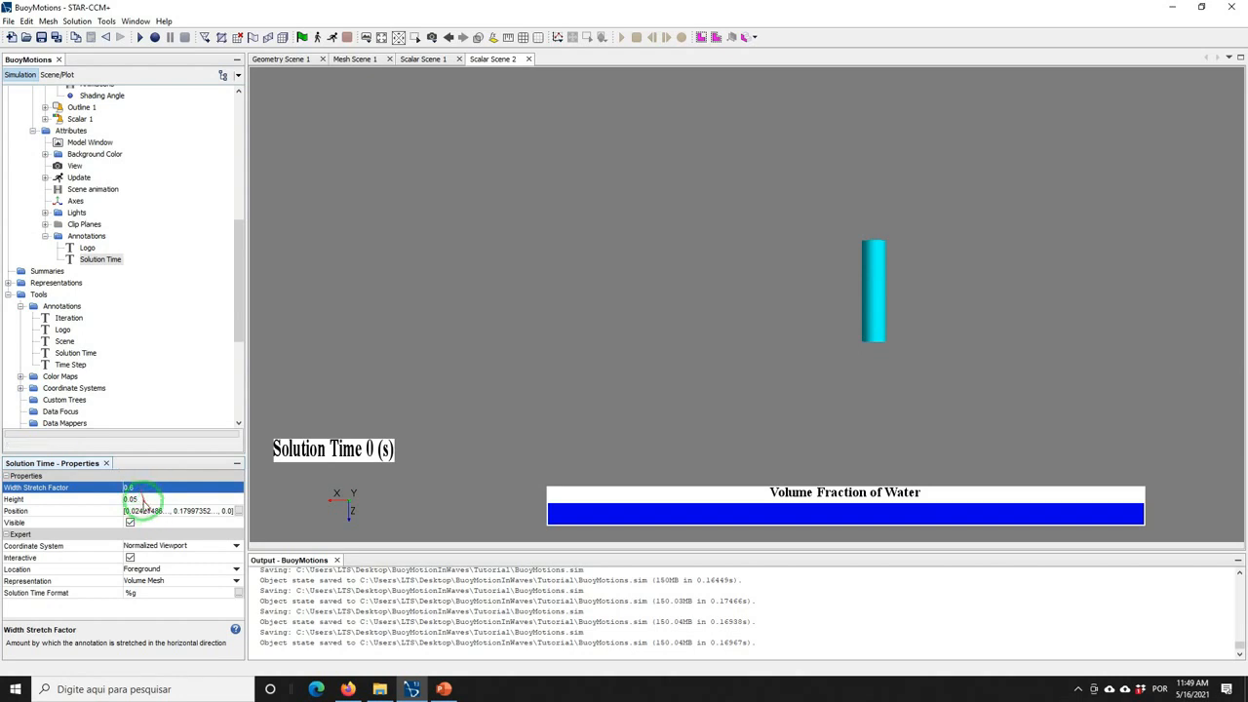
click(141, 499)
text(0.04)
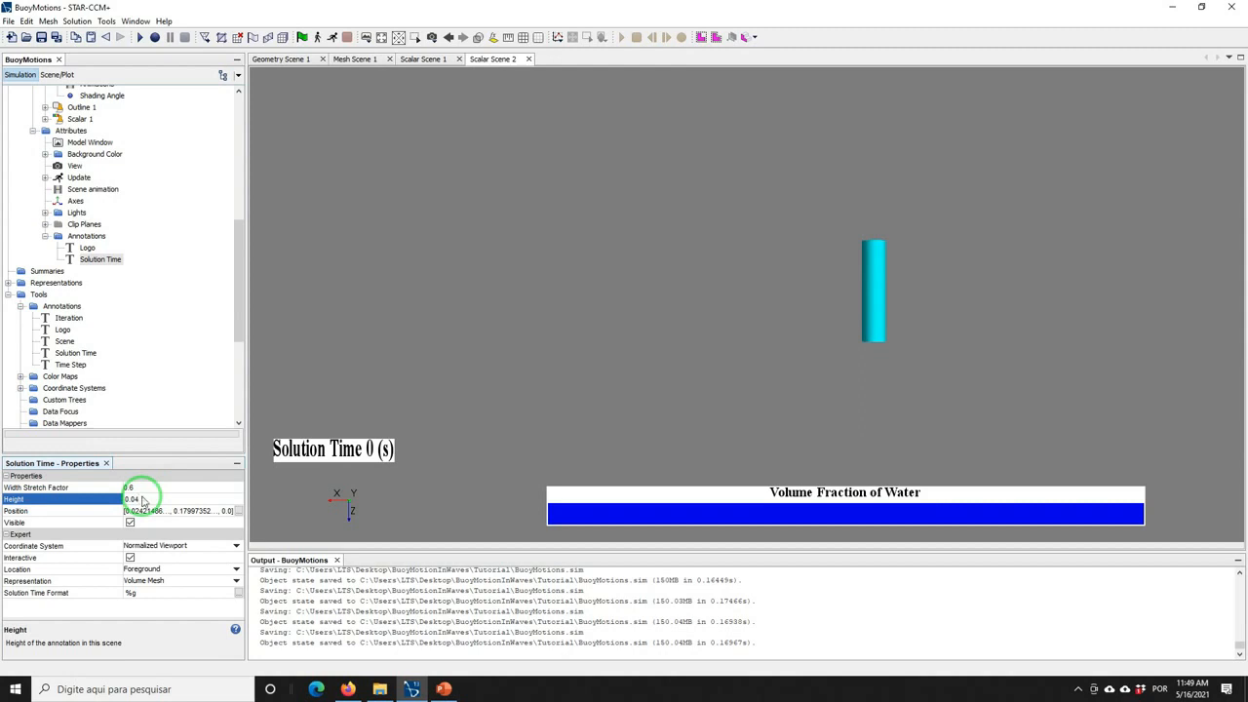
key(Return)
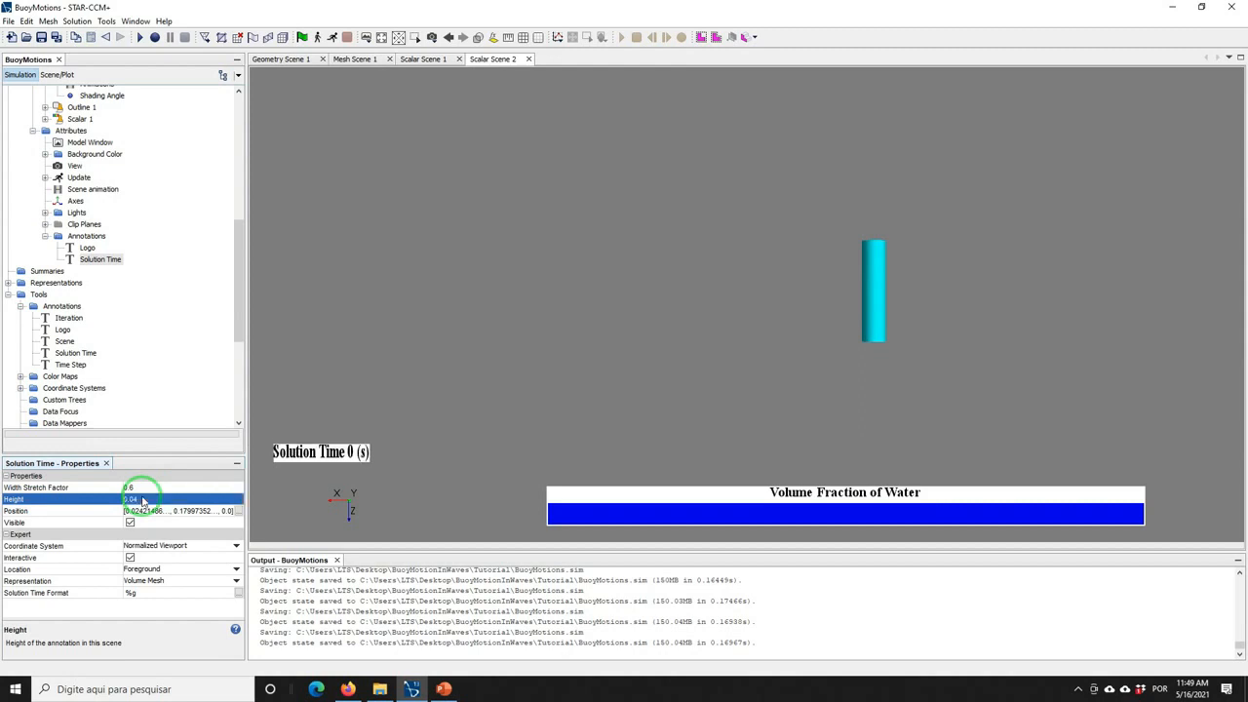
click(27, 39)
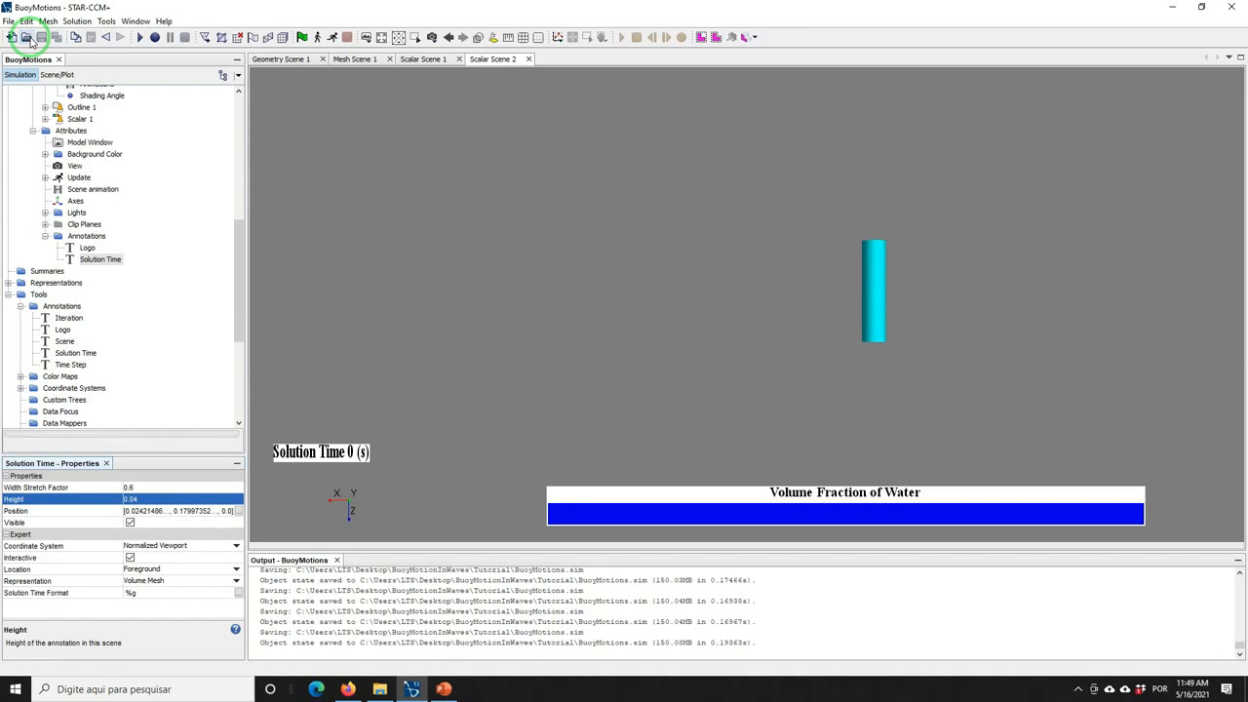
Enable saving Scalar Scene 2's updates to file, with a new MeshMotions folder inside Tutorial as the output directory
click(180, 255)
scroll(180, 254, up, 1)
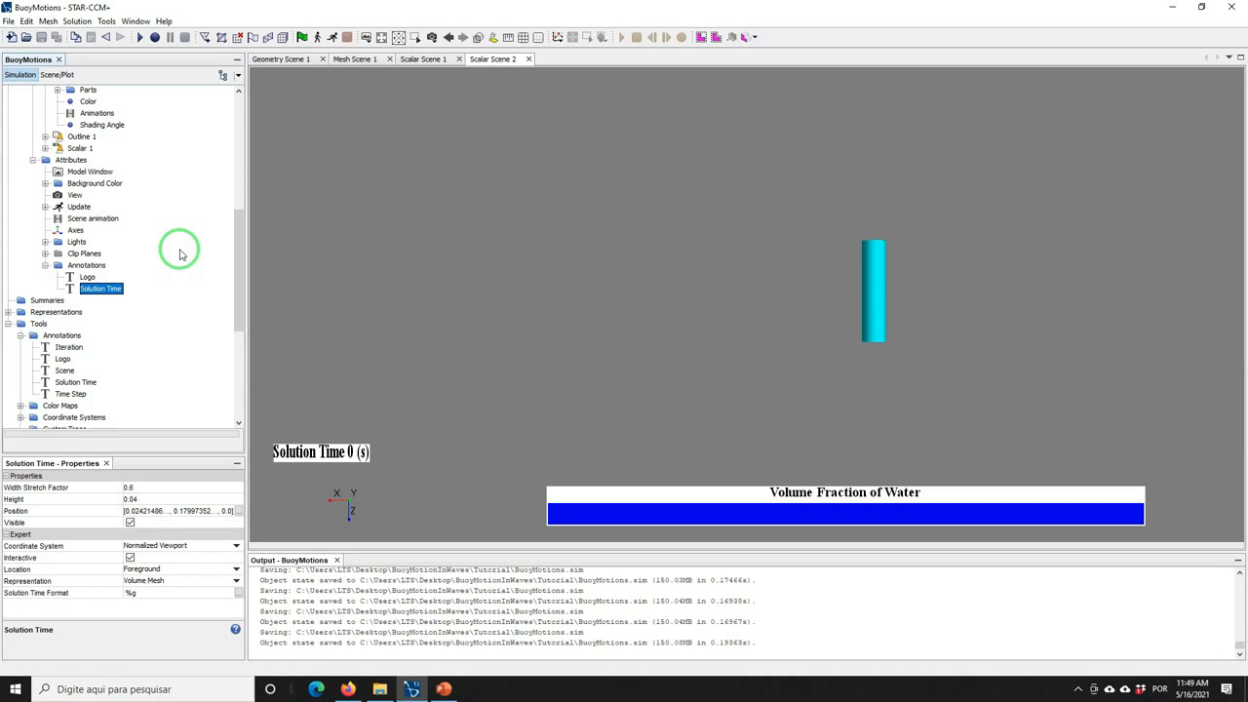
click(76, 207)
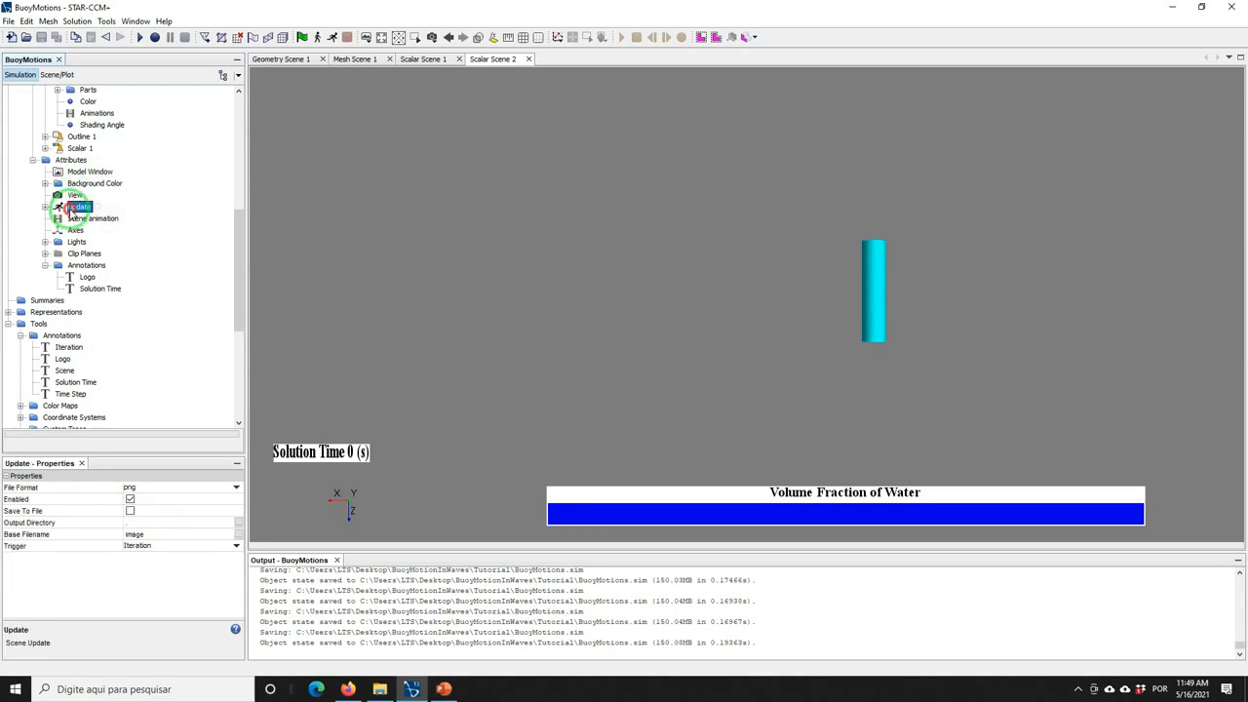
click(130, 510)
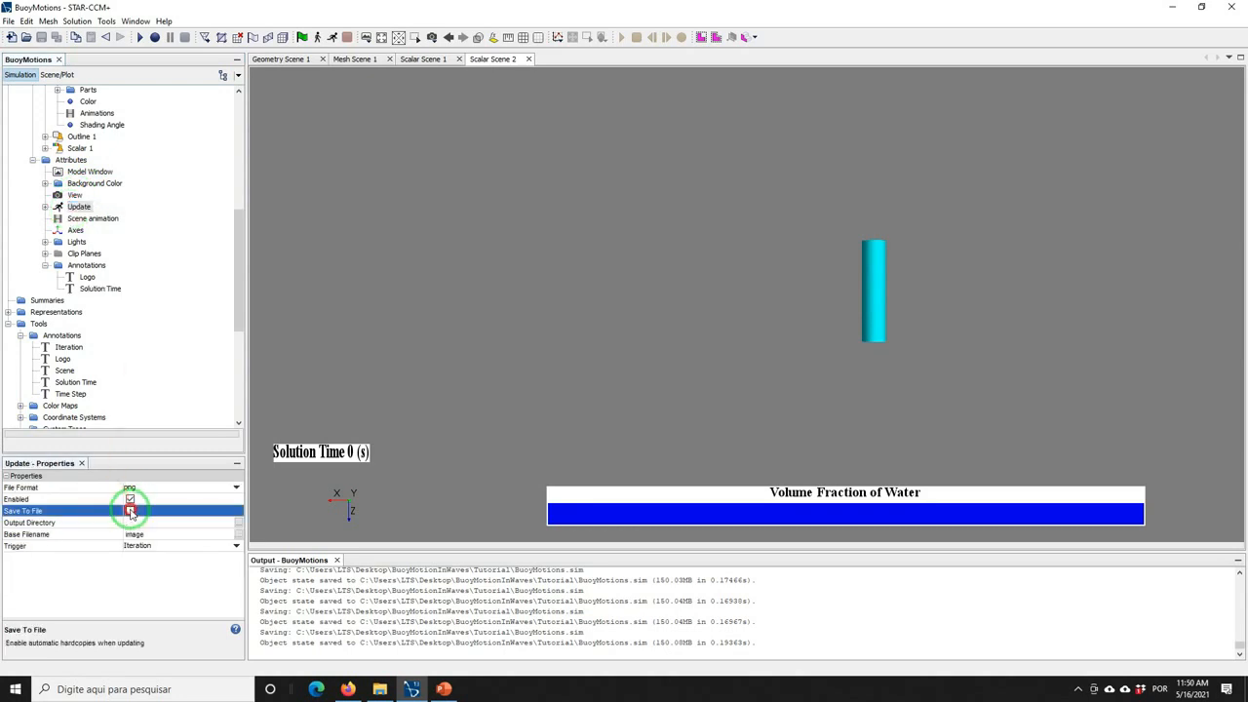
click(238, 523)
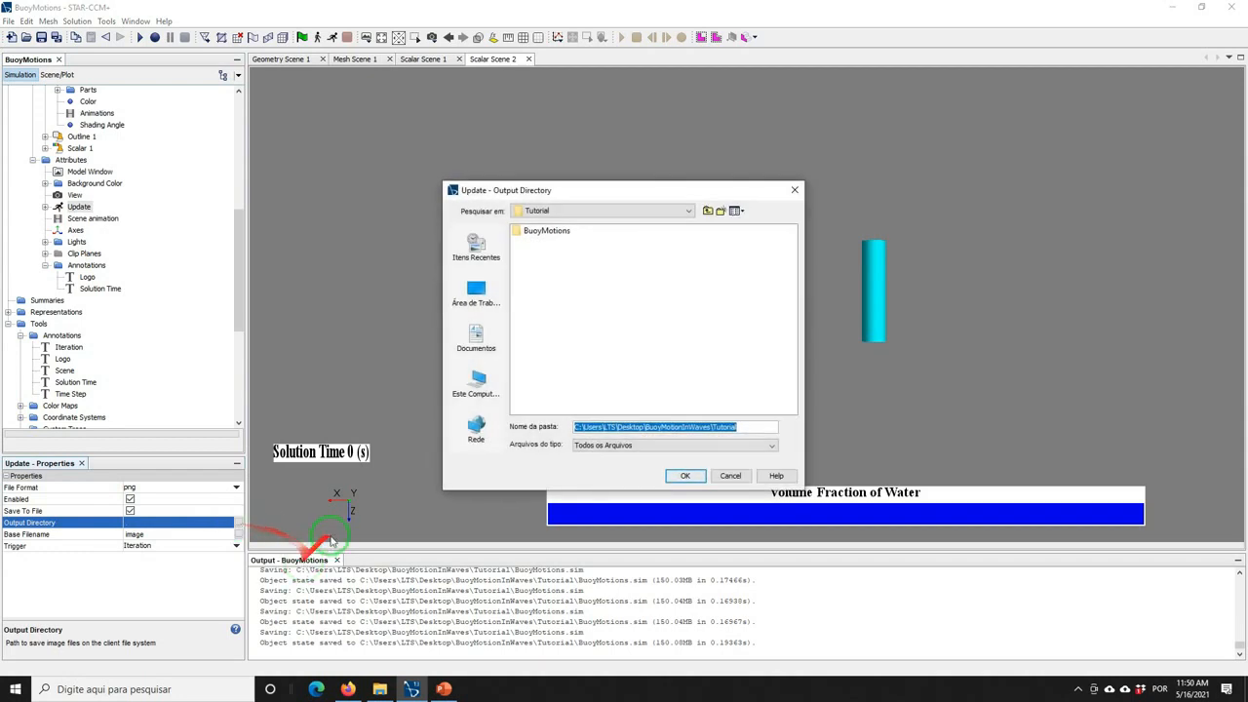
click(720, 210)
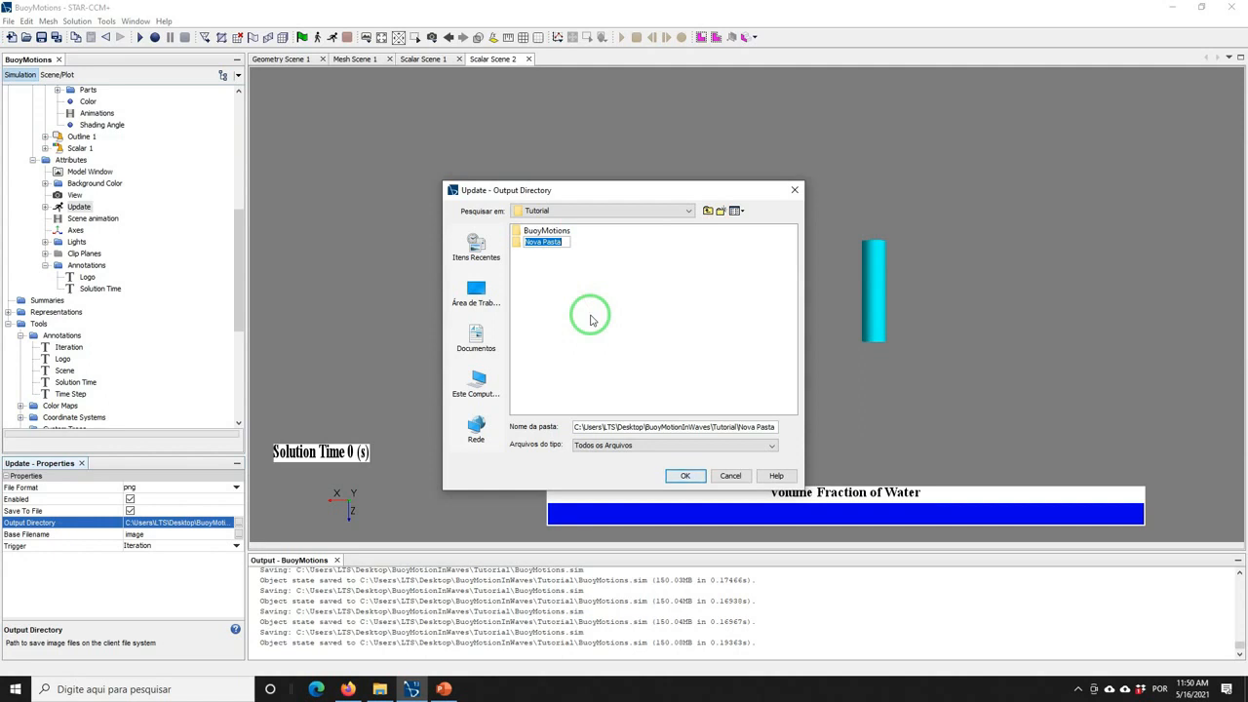
text(MeshMotions)
key(Return)
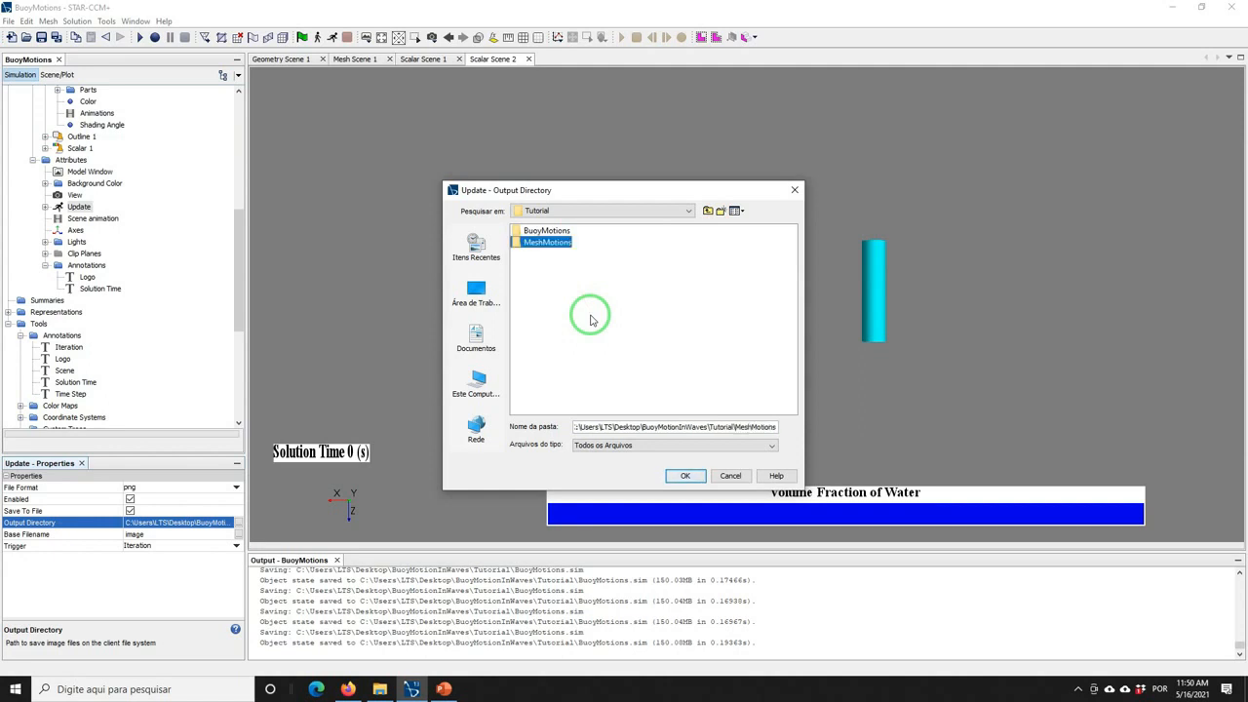
double_click(544, 242)
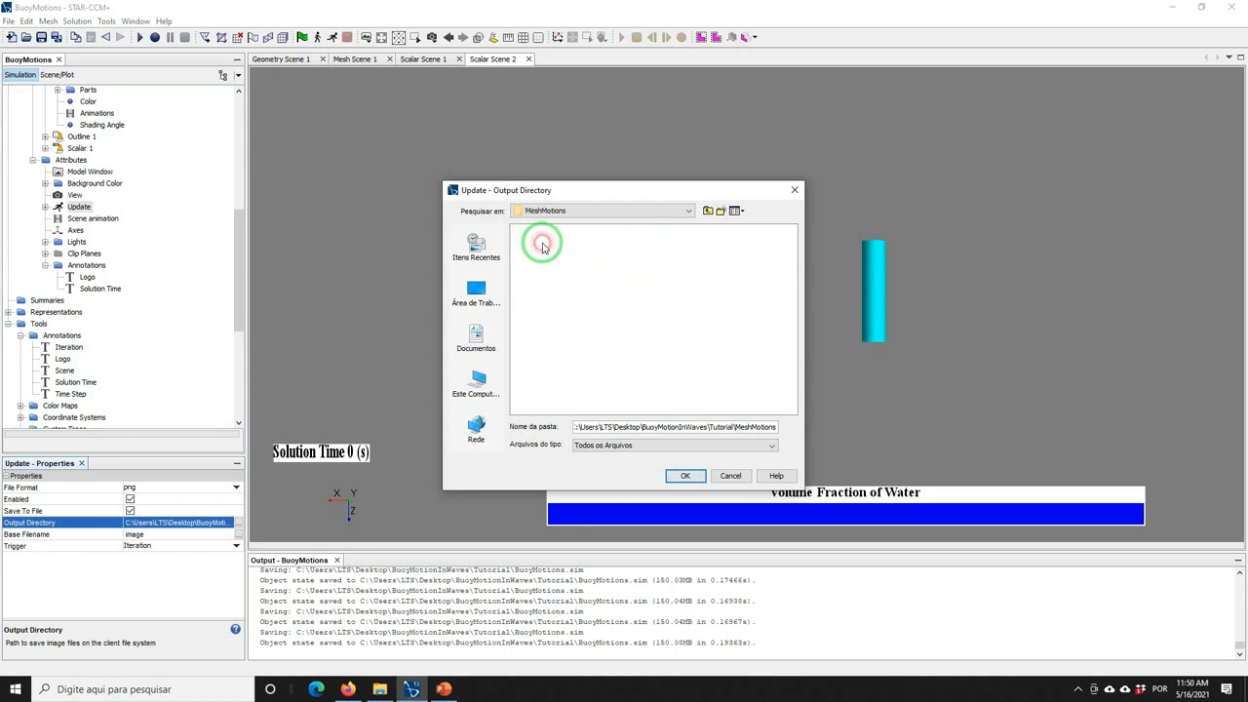
click(682, 478)
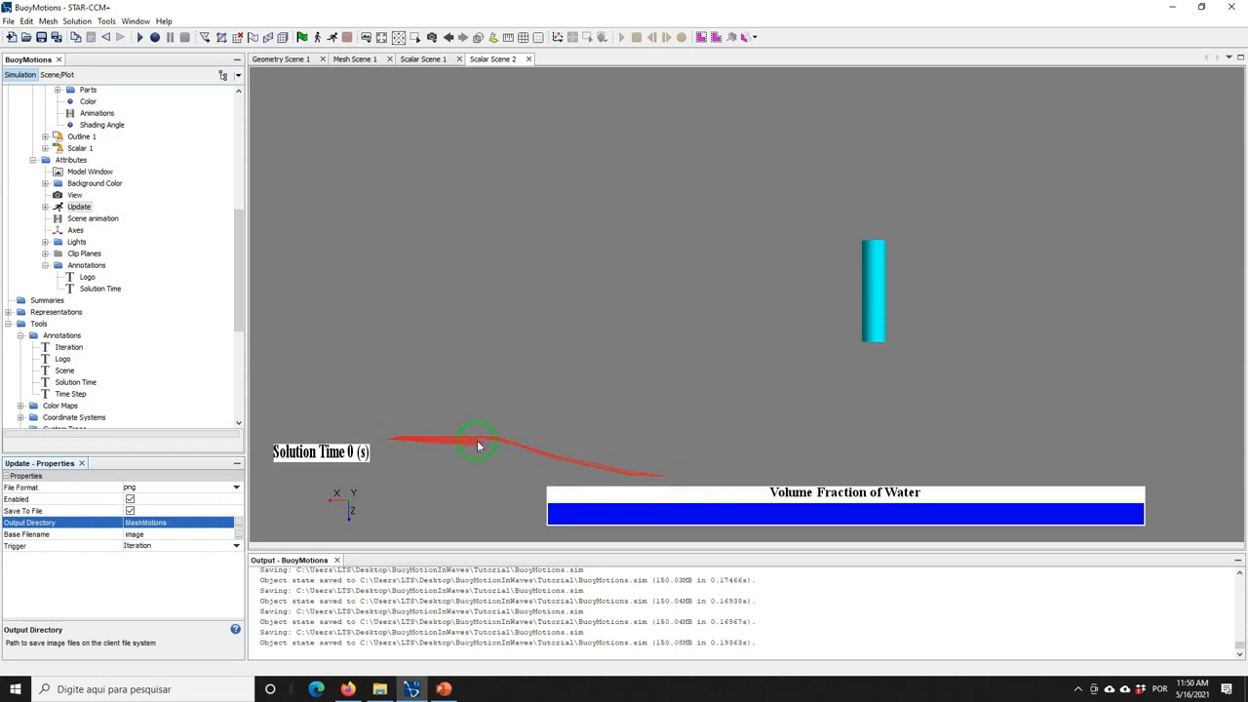
Set Scalar Scene 2's update trigger to Time Step with a frequency of 20
click(161, 552)
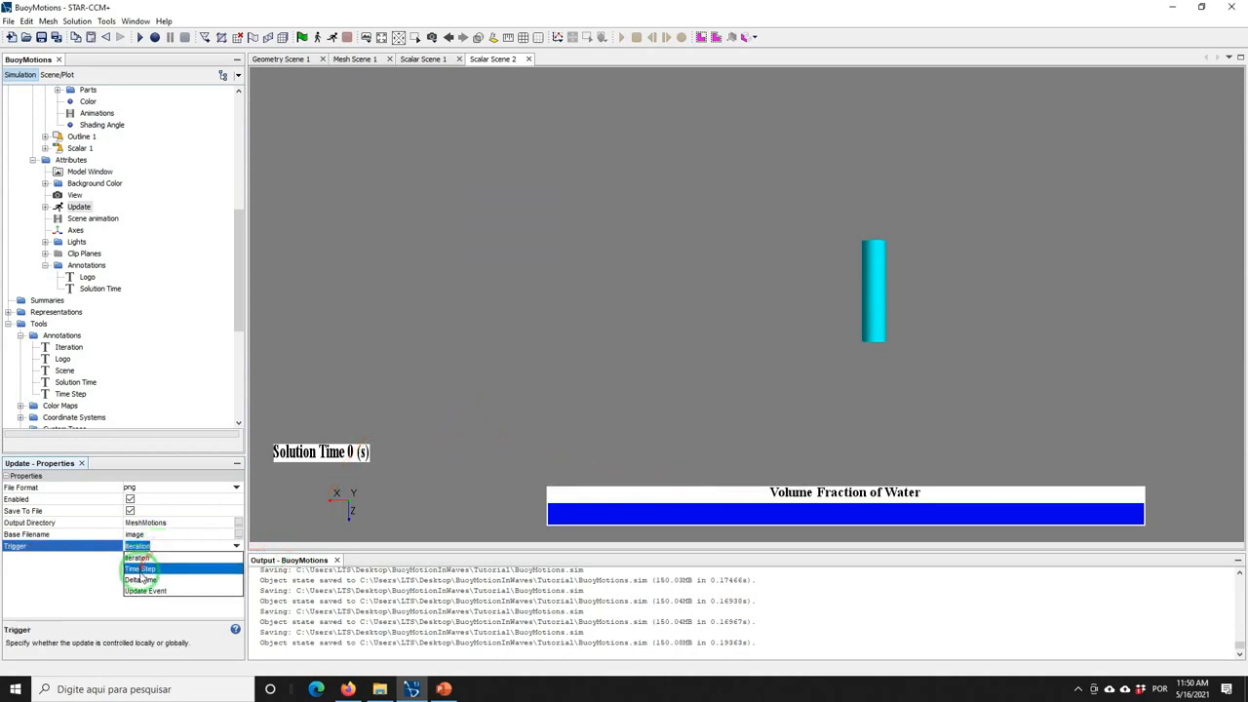
click(140, 567)
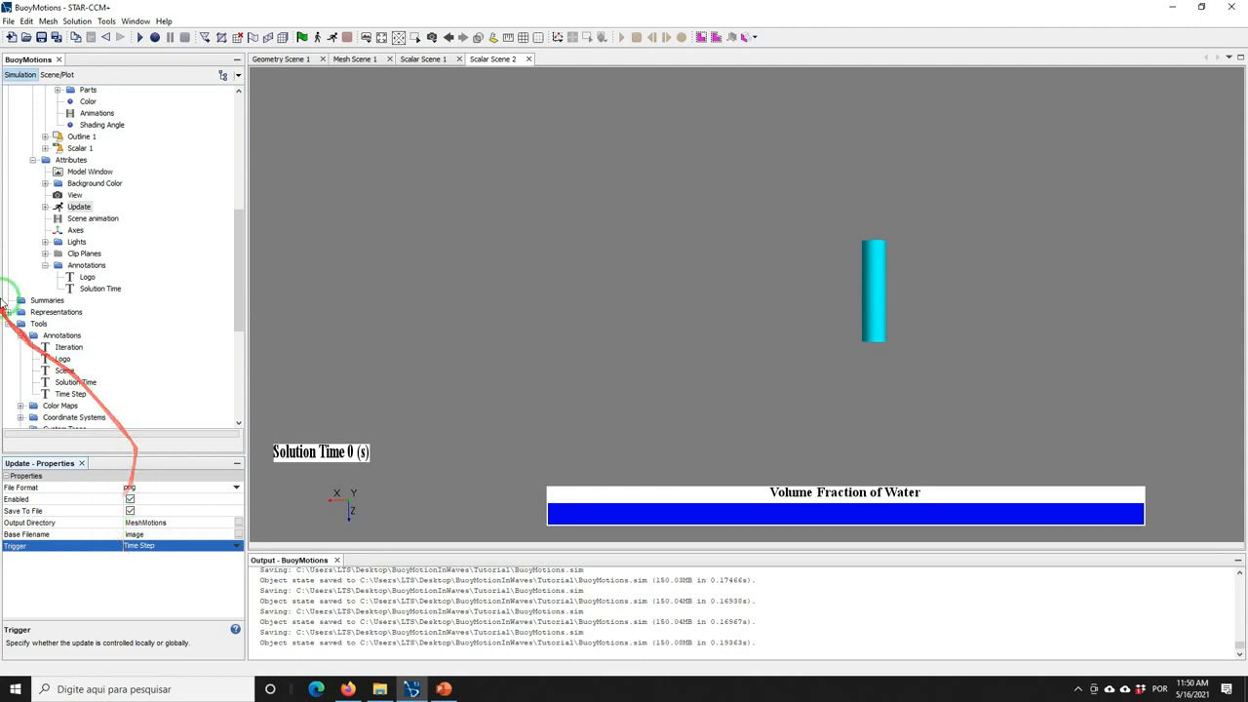
click(44, 206)
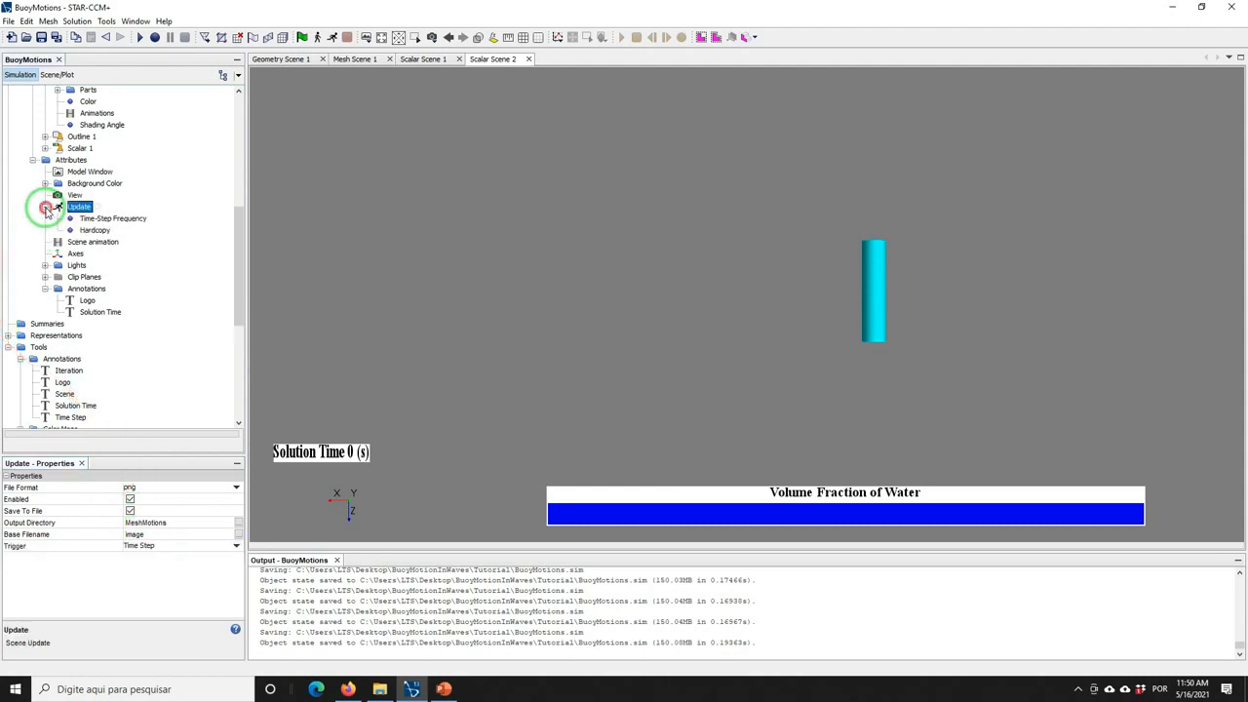
click(98, 219)
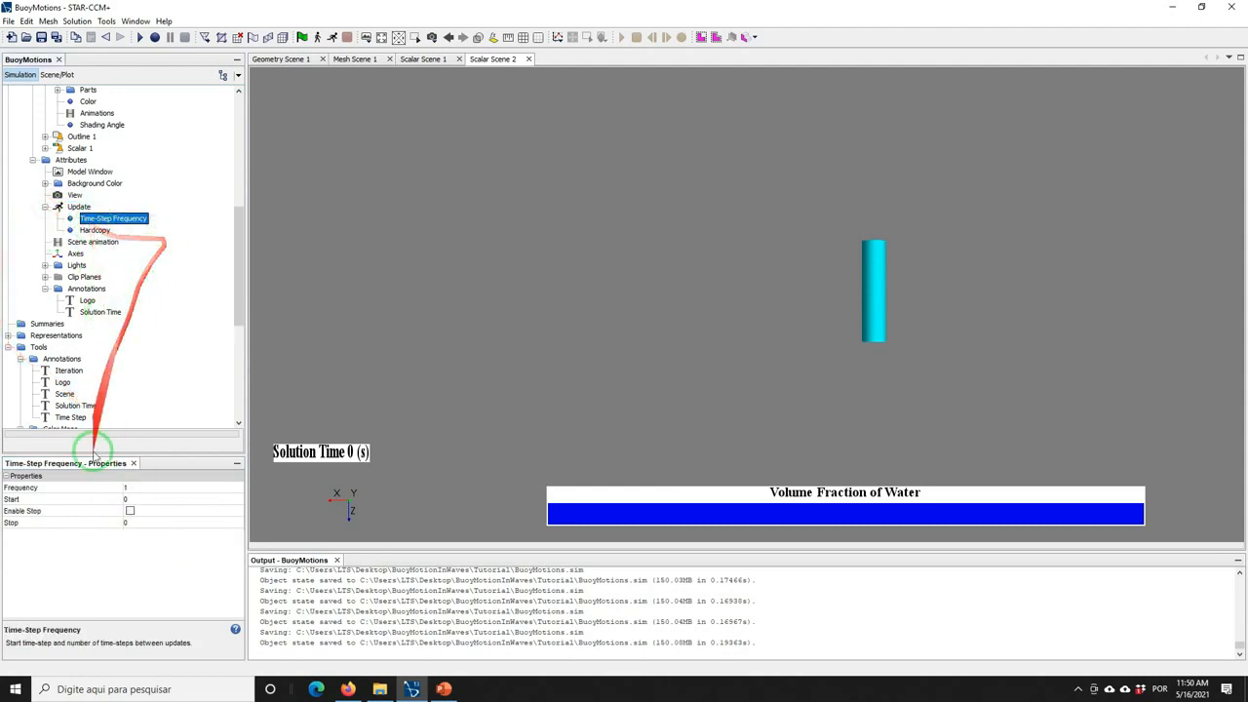
click(139, 487)
text(2)
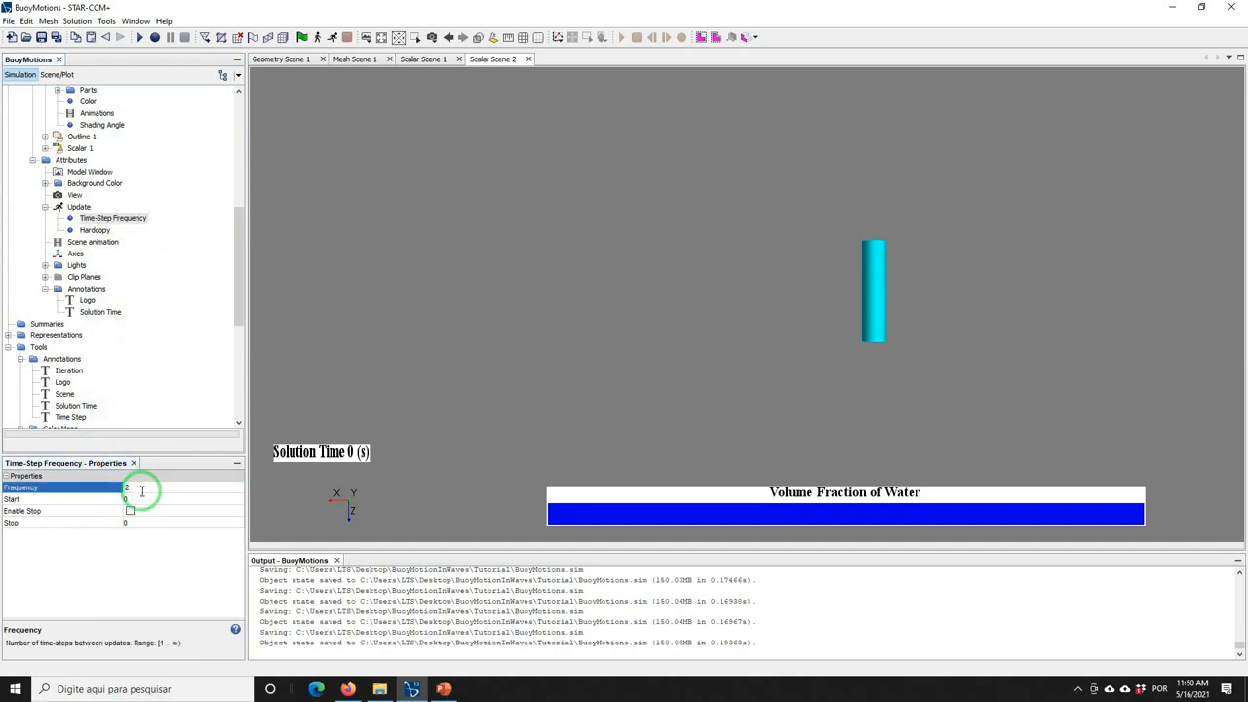
text(0)
key(Return)
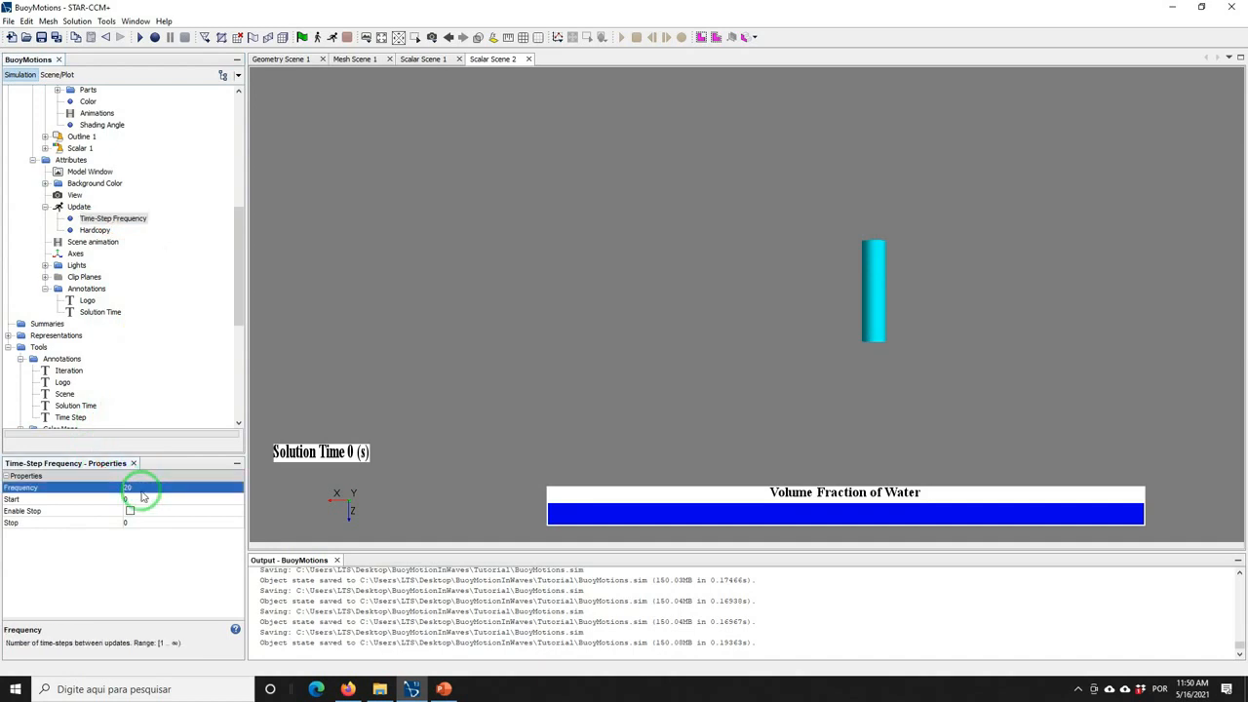
Set the hardcopy output of Scalar Scene 2's update to a width of 800 and a height of 800 pixels
click(95, 230)
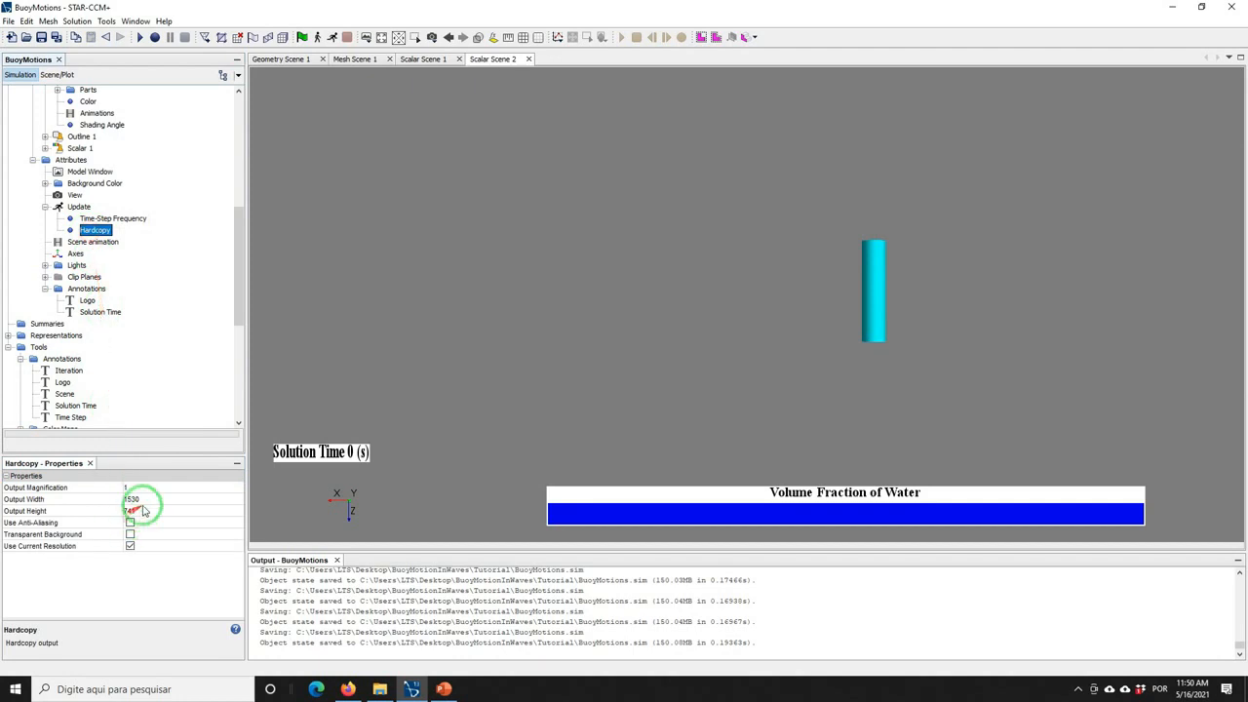
click(145, 498)
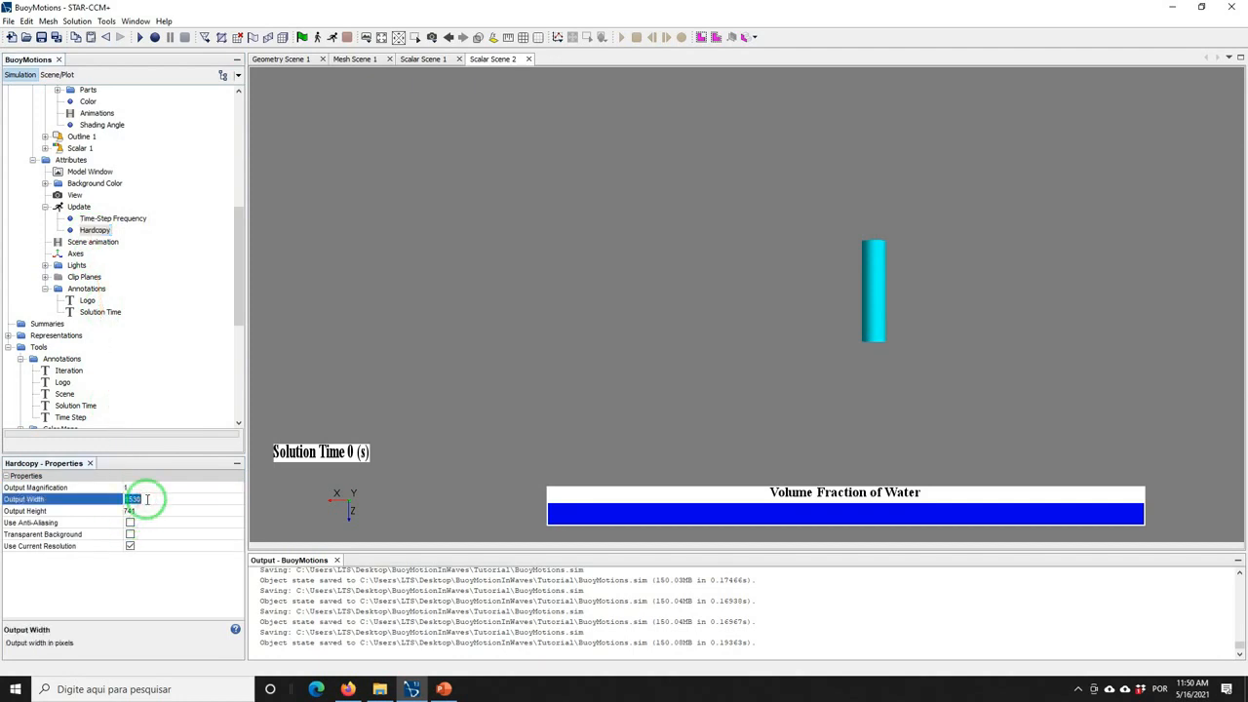
text(800)
key(Return)
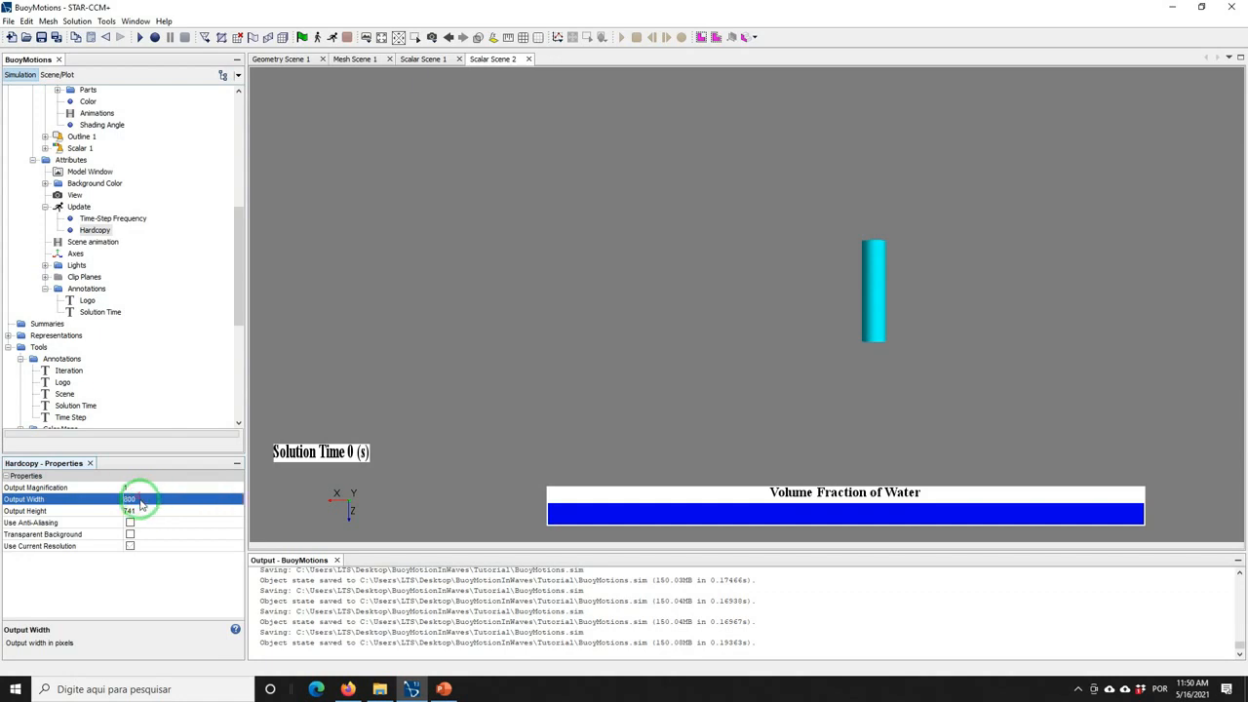
click(138, 499)
click(144, 510)
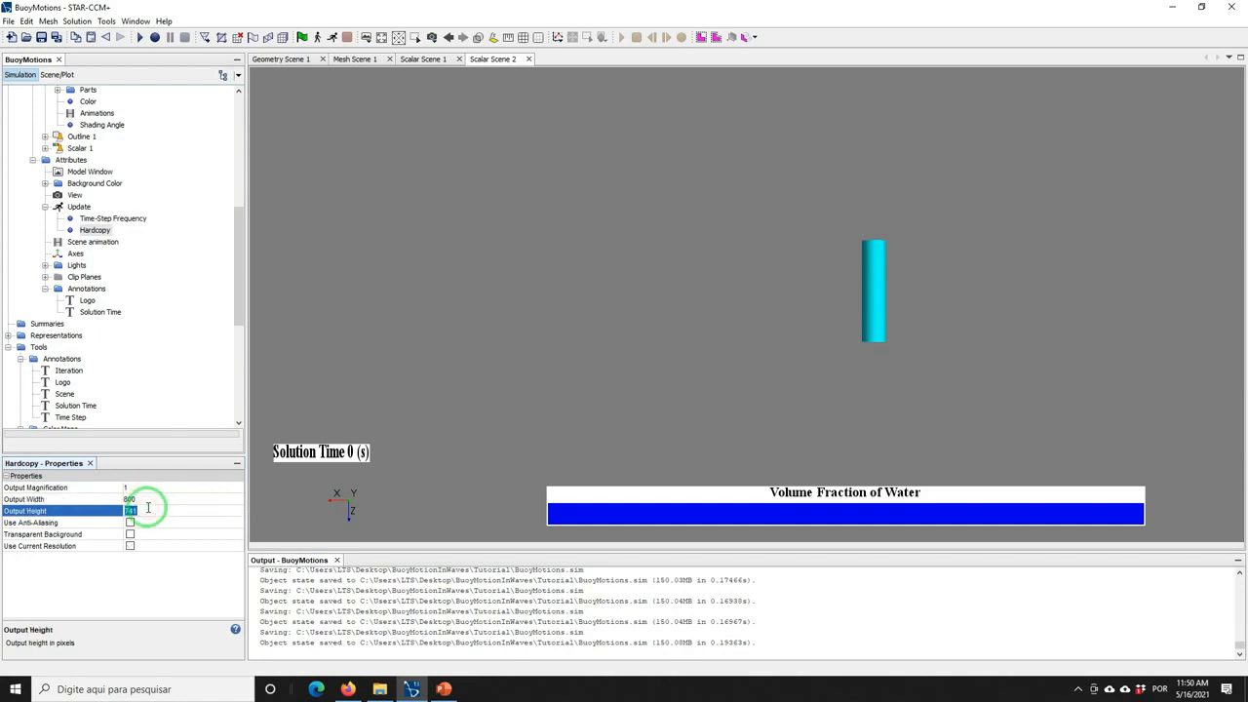
text(800)
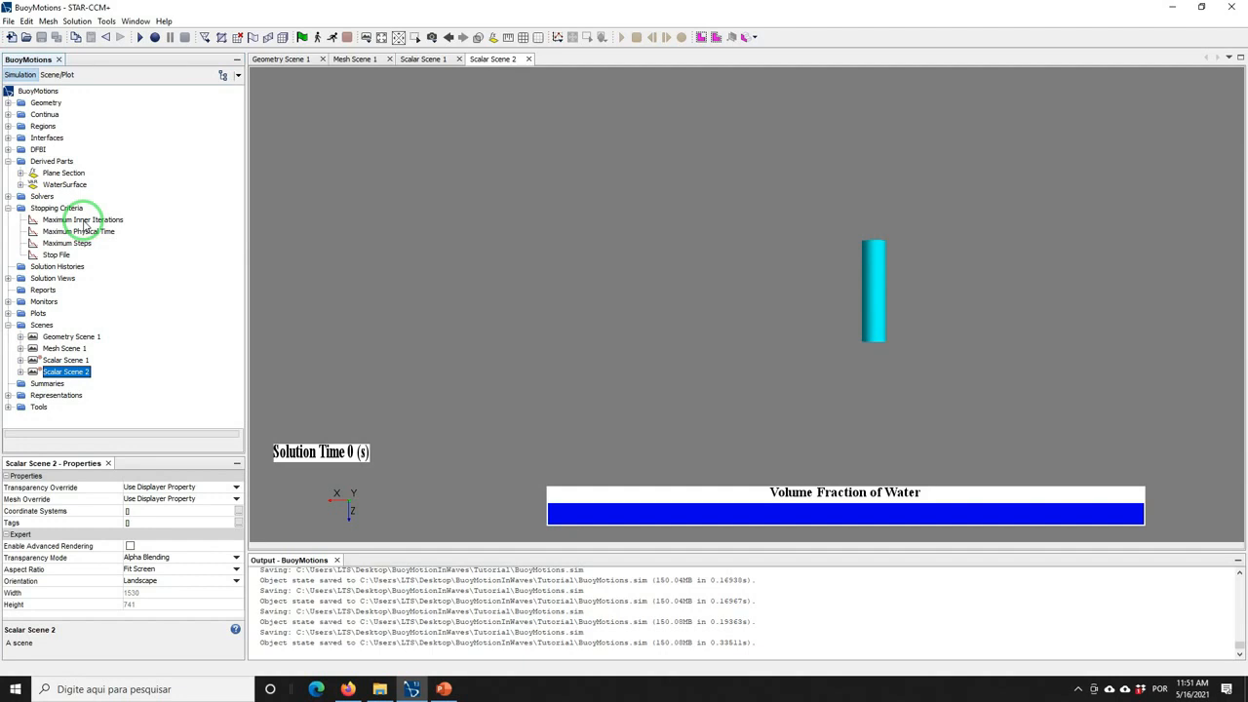
Create a 6-DOF Body Translation report
right_click(43, 291)
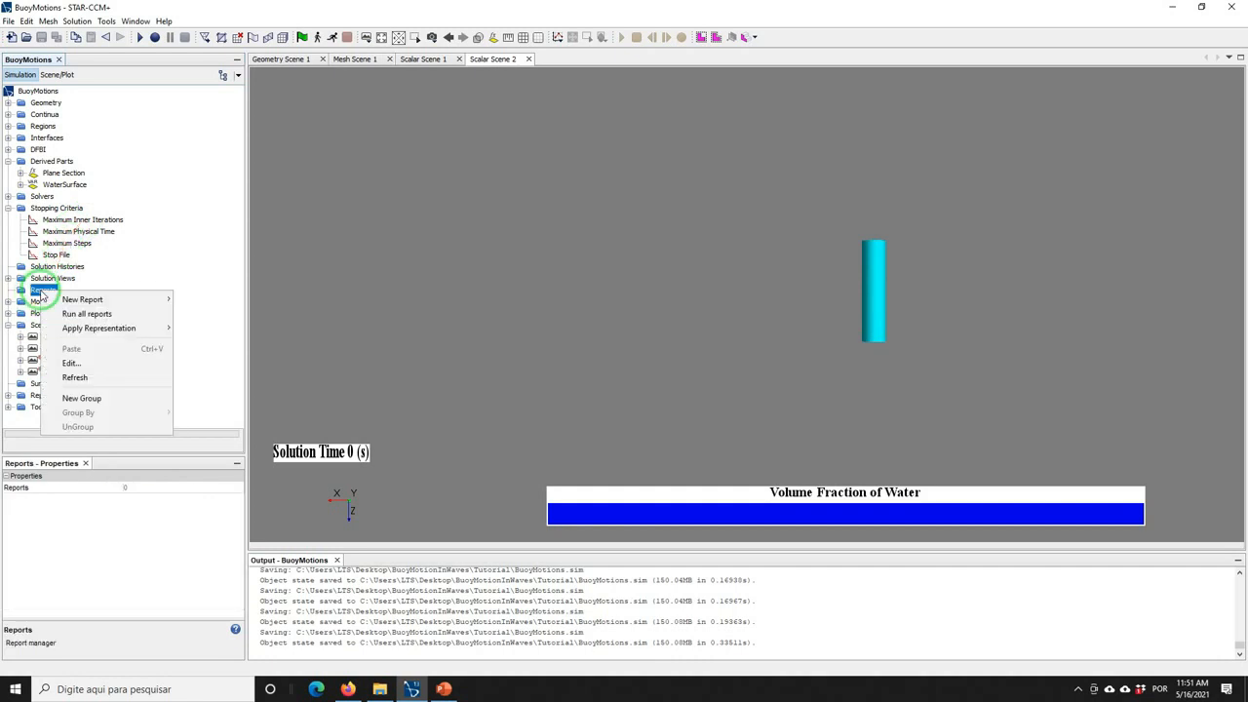
mouse_move(88, 302)
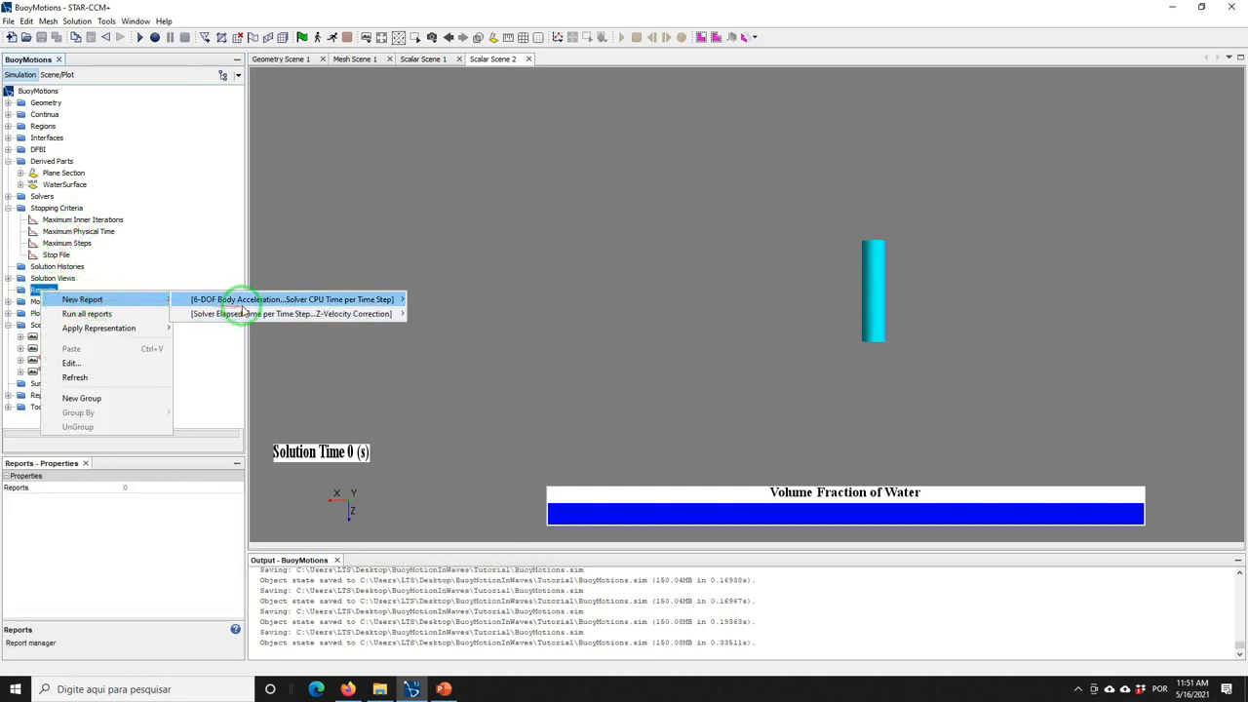
mouse_move(244, 308)
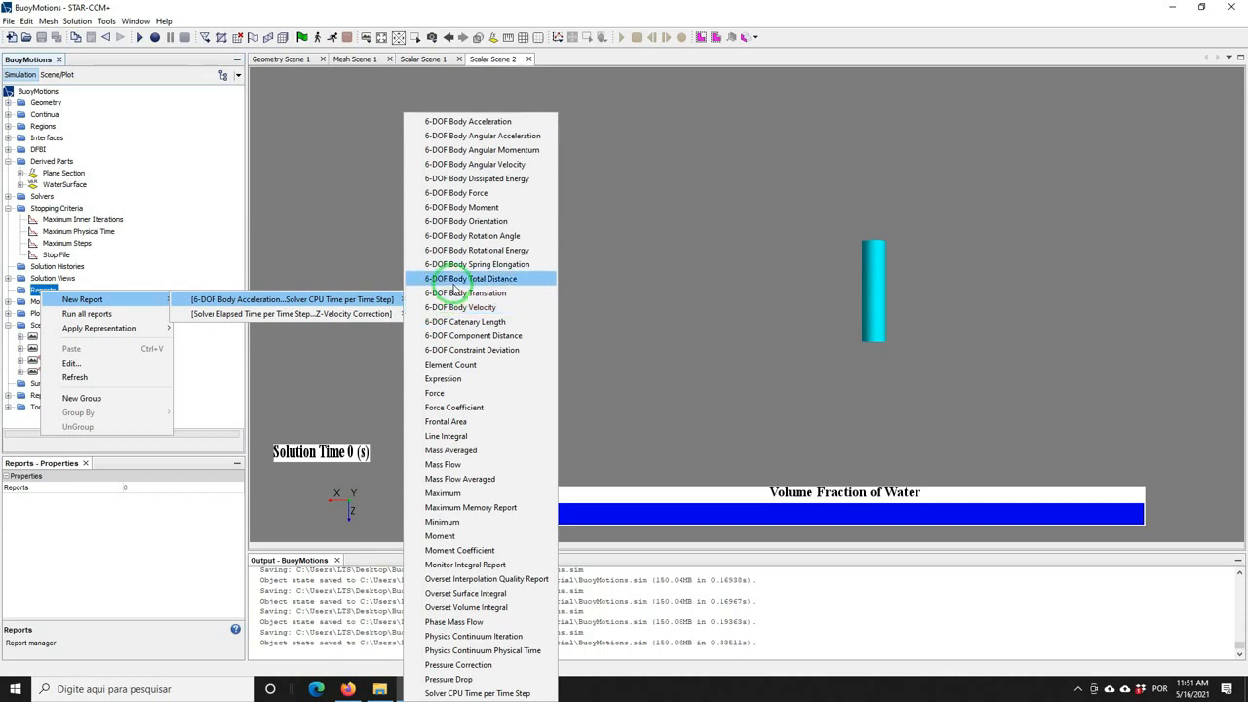
click(469, 294)
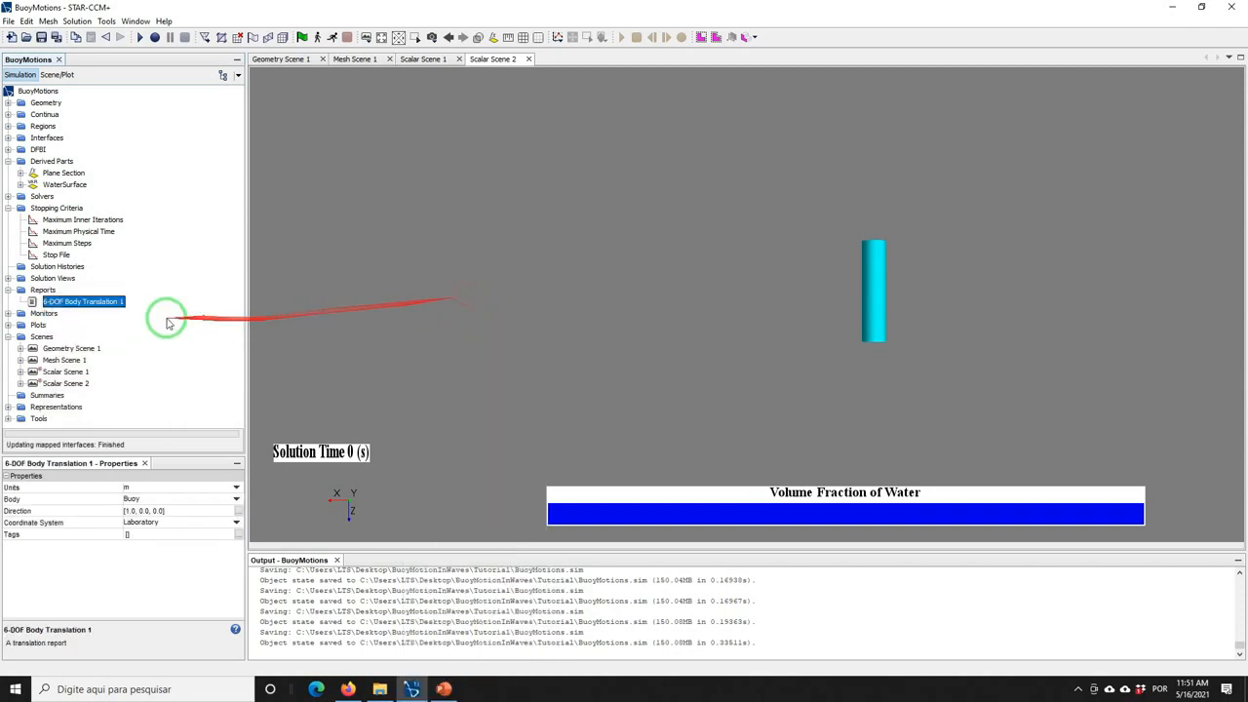
Rename the 6-DOF Body Translation report as HeaveMotion and set its direction to [0.0, 0.0, 1.0]
right_click(87, 306)
click(115, 451)
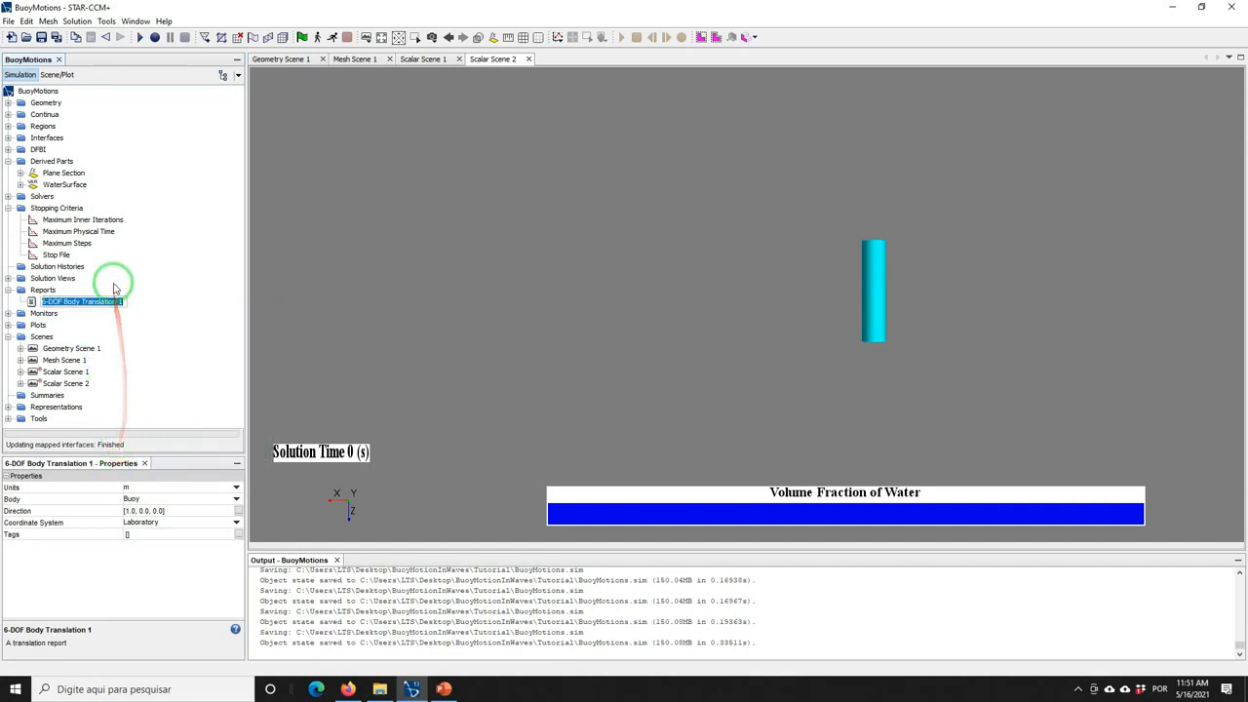
text(HeaveMotion)
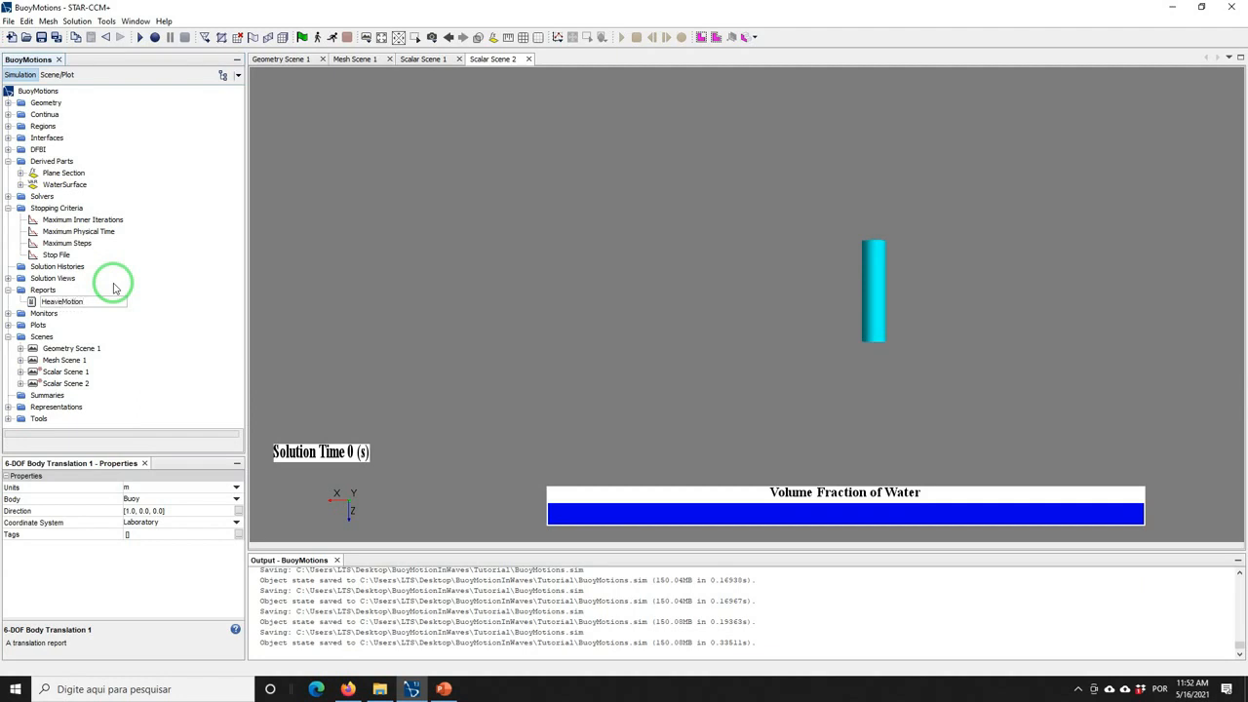
key(Return)
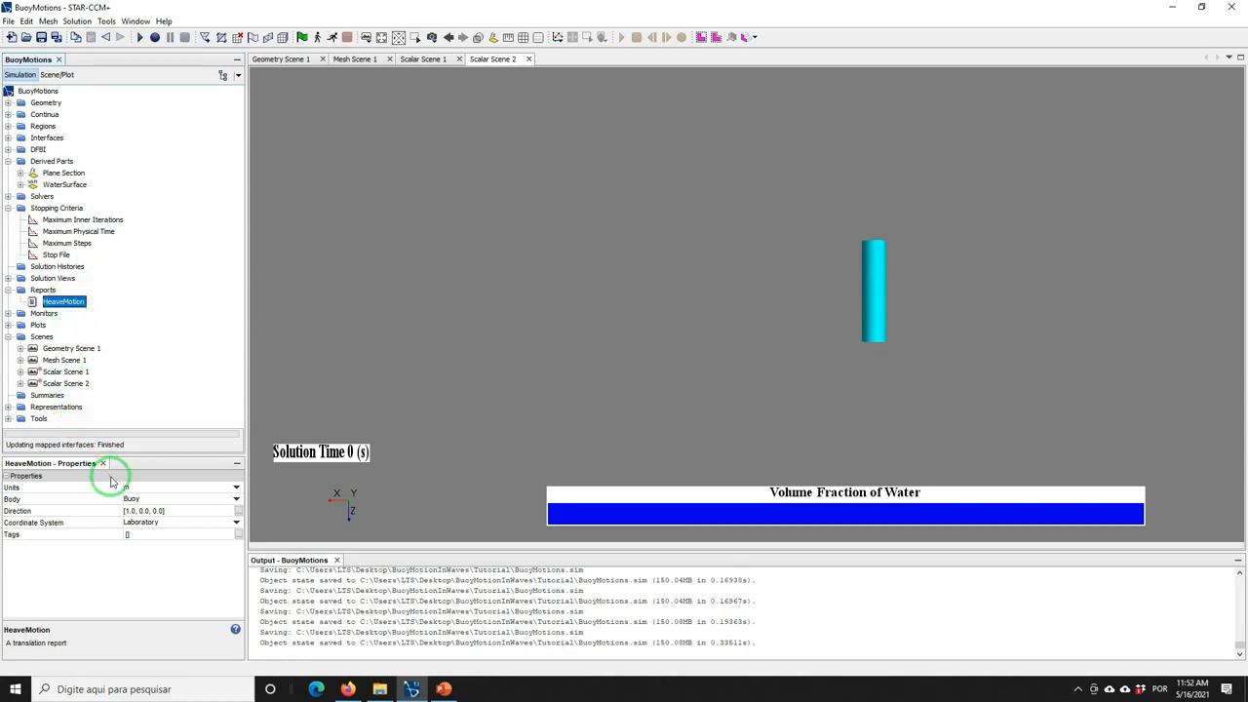
click(143, 511)
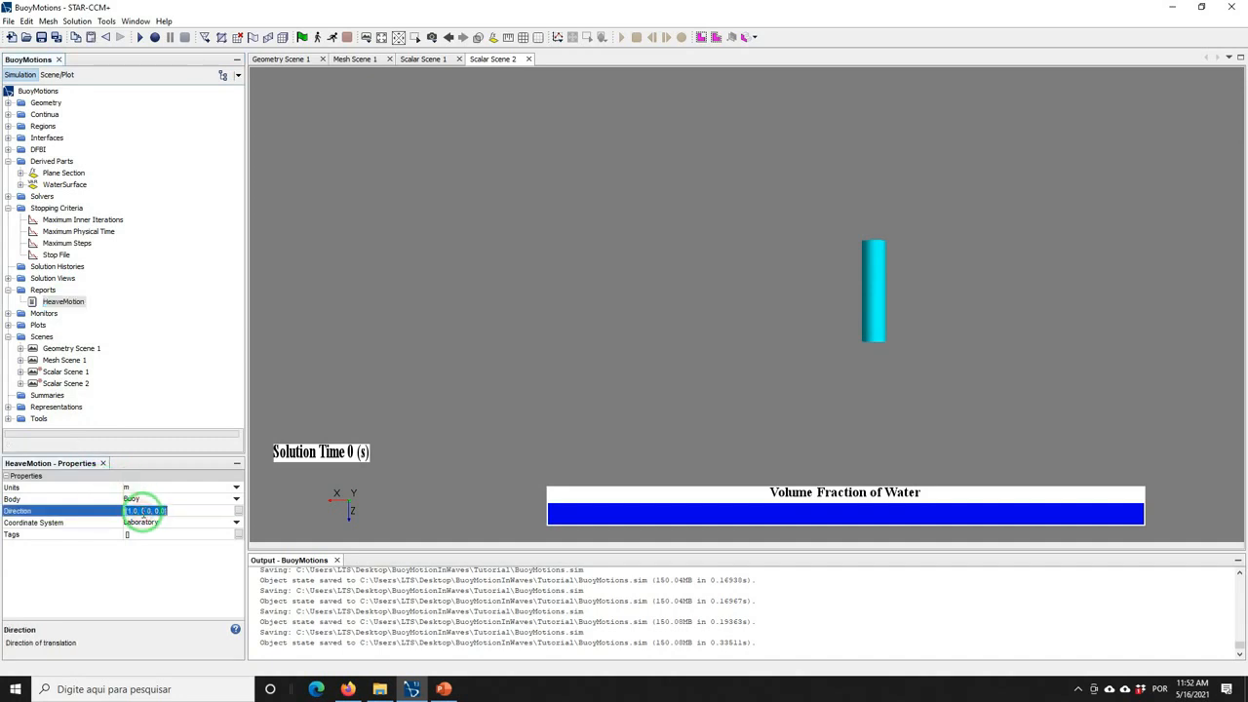
text(0, 0.0, 1)
key(Return)
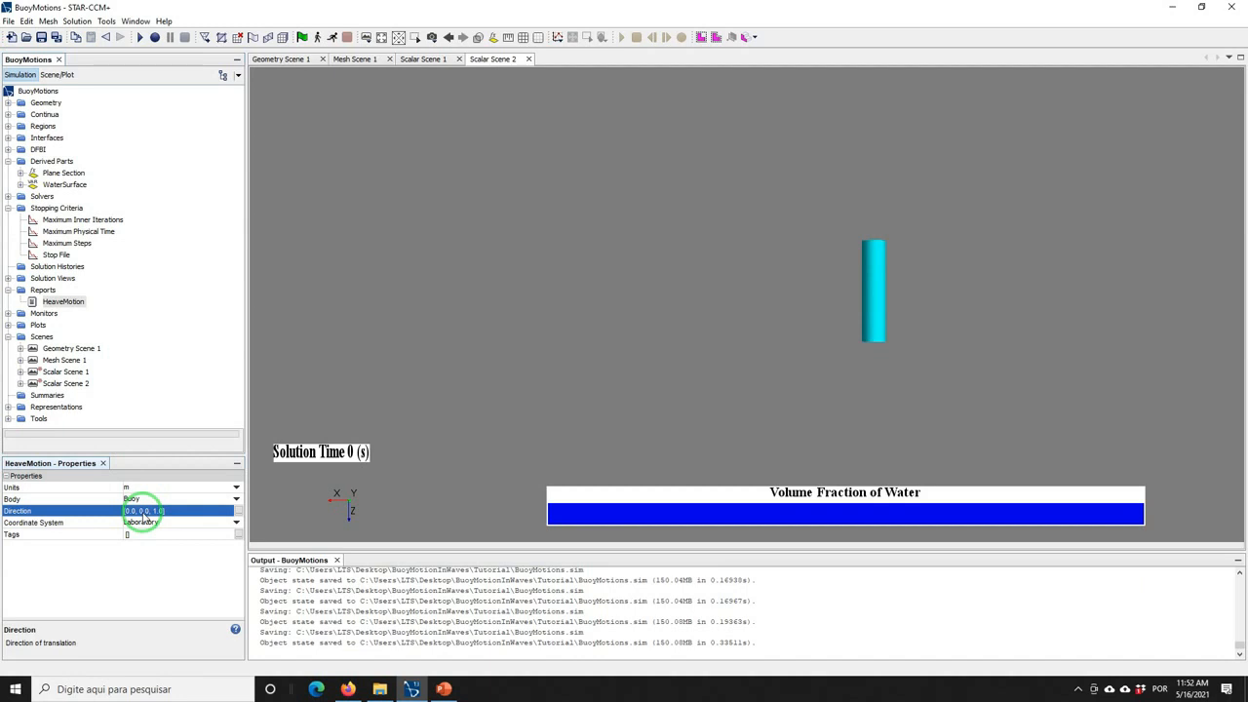
Create a monitor and plot from the HeaveMotion report, and save the simulation
click(67, 302)
right_click(71, 304)
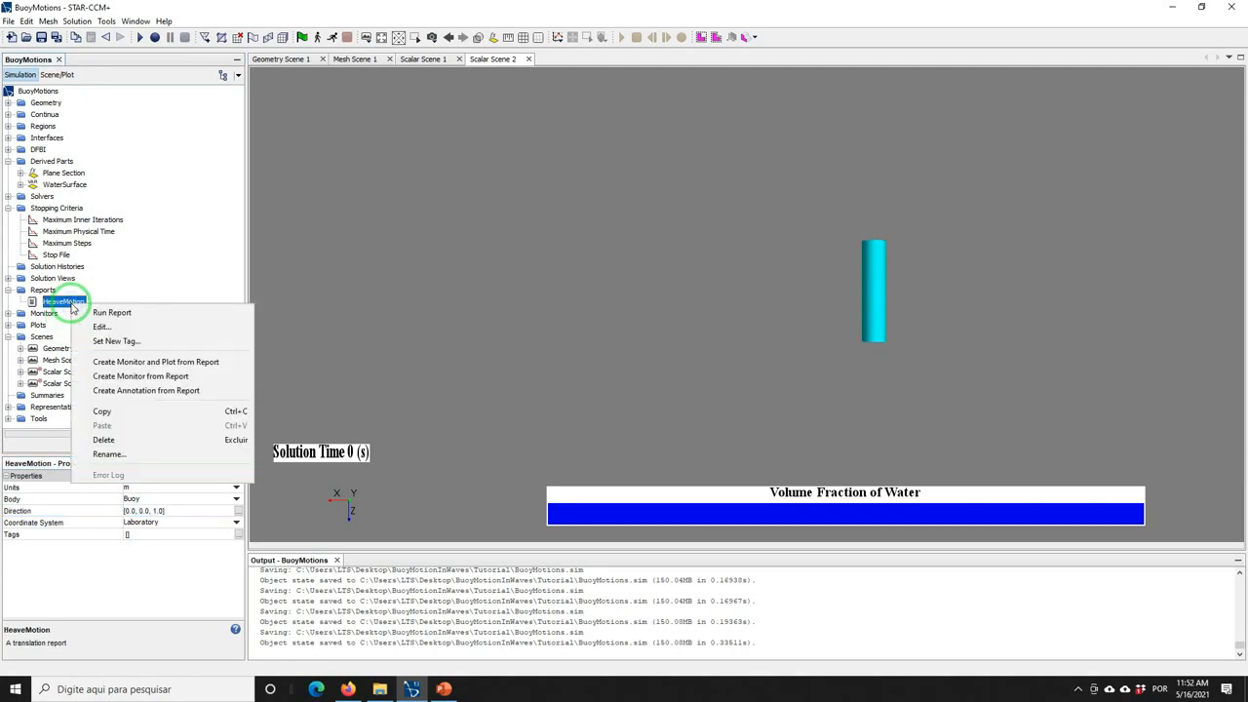
click(128, 363)
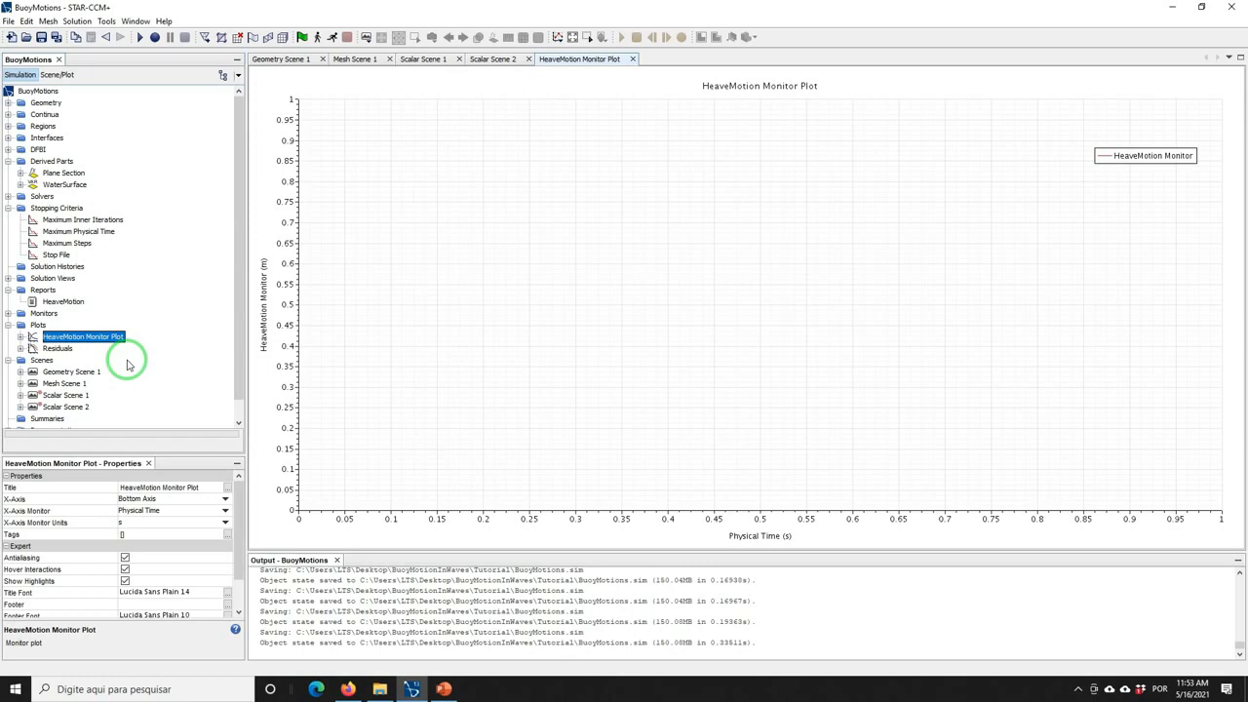
click(42, 37)
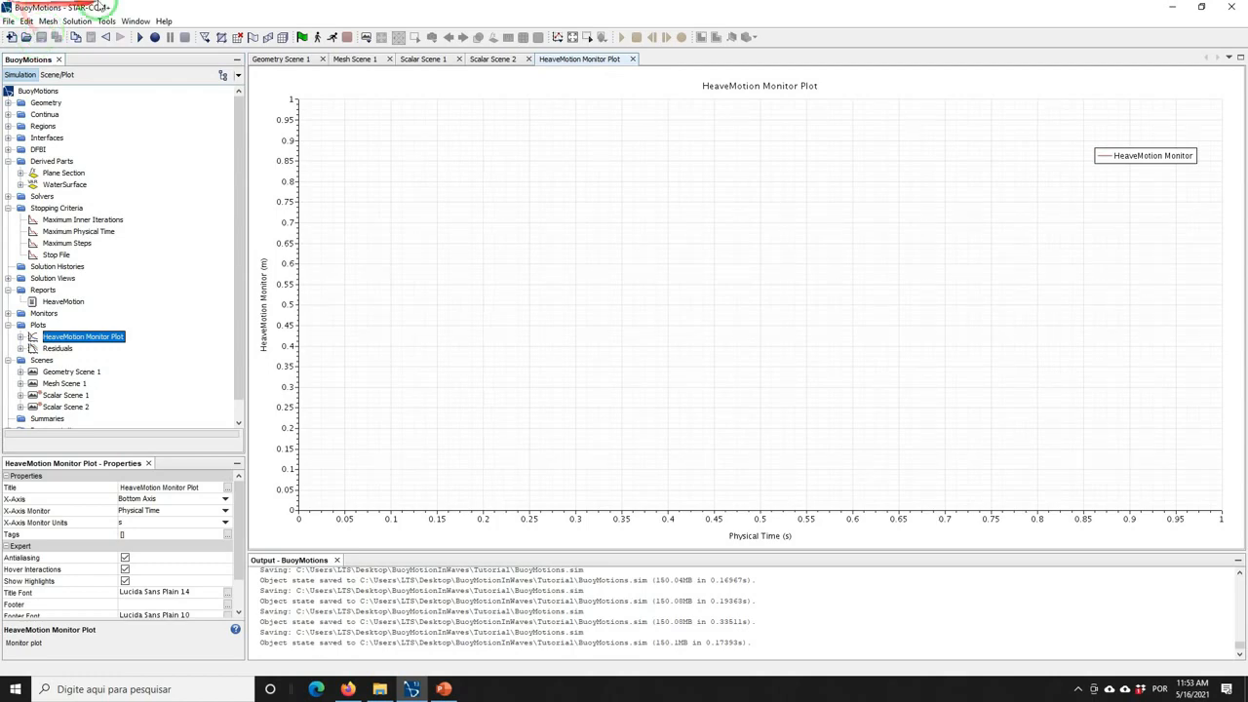
Enable saving the HeaveMotion Monitor Plot's updates to file, with a new HeavePlot folder inside Tutorial as the output directory
right_click(608, 234)
click(634, 253)
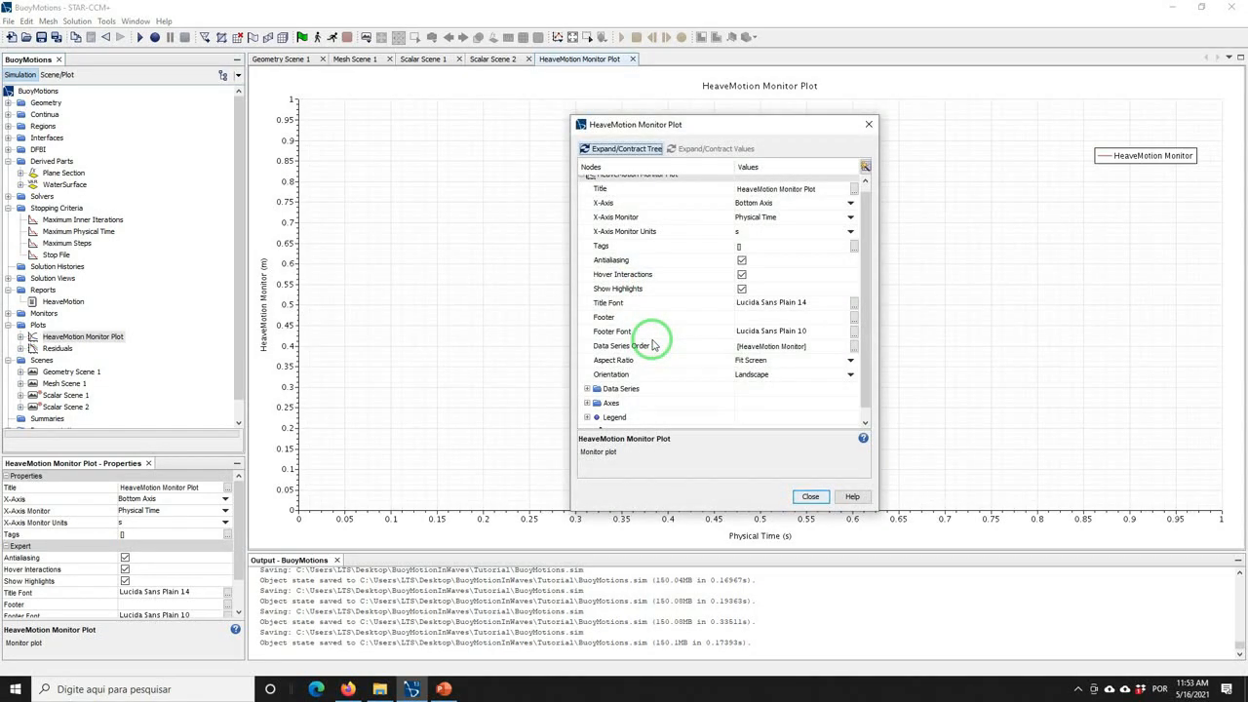
click(618, 404)
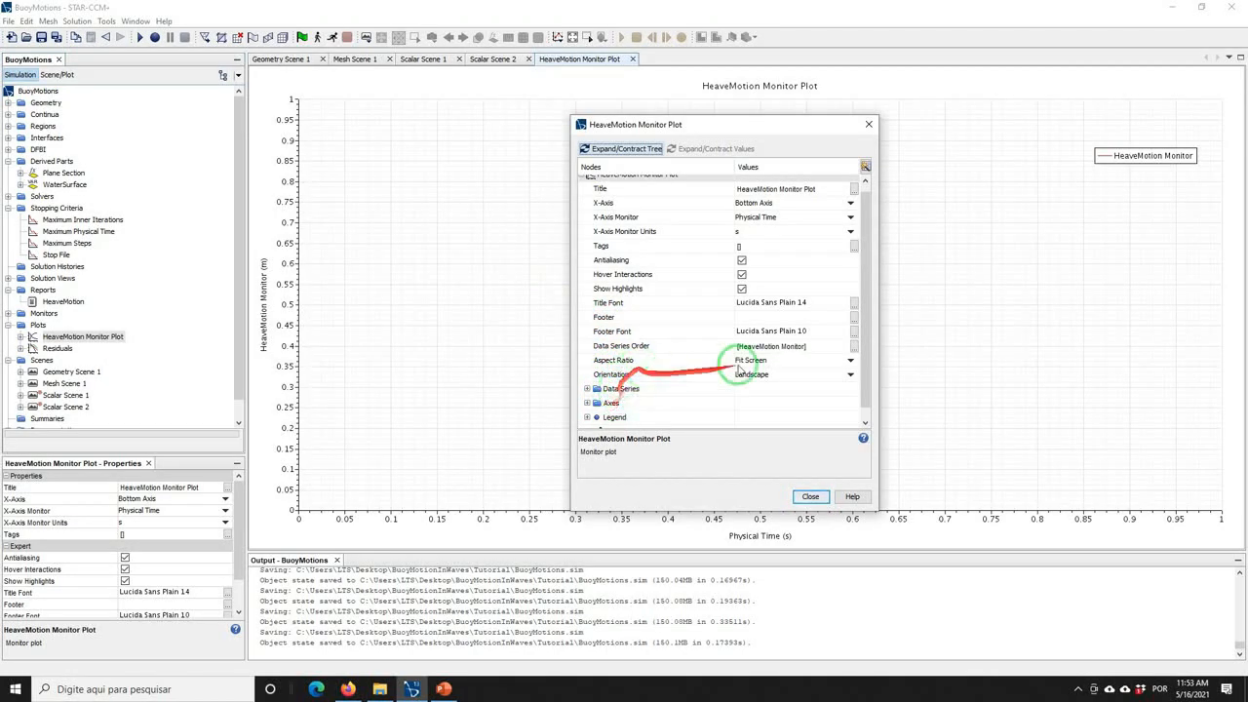
drag(863, 325, 868, 361)
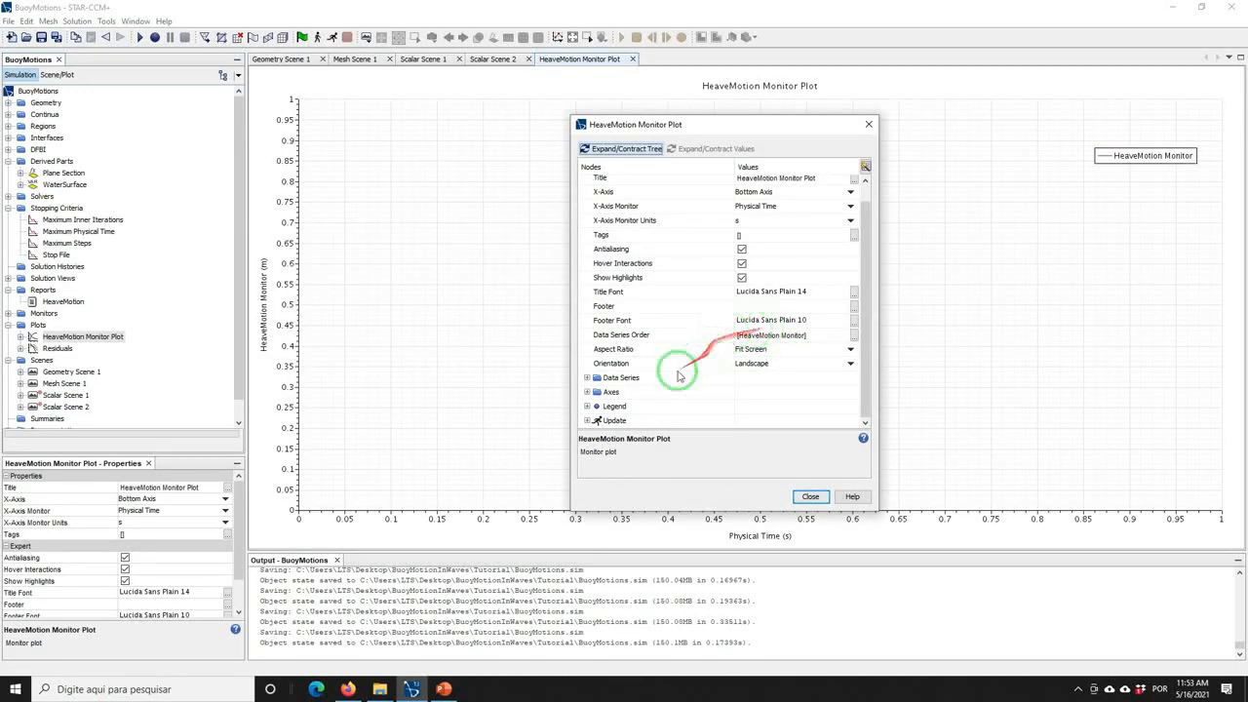
click(587, 421)
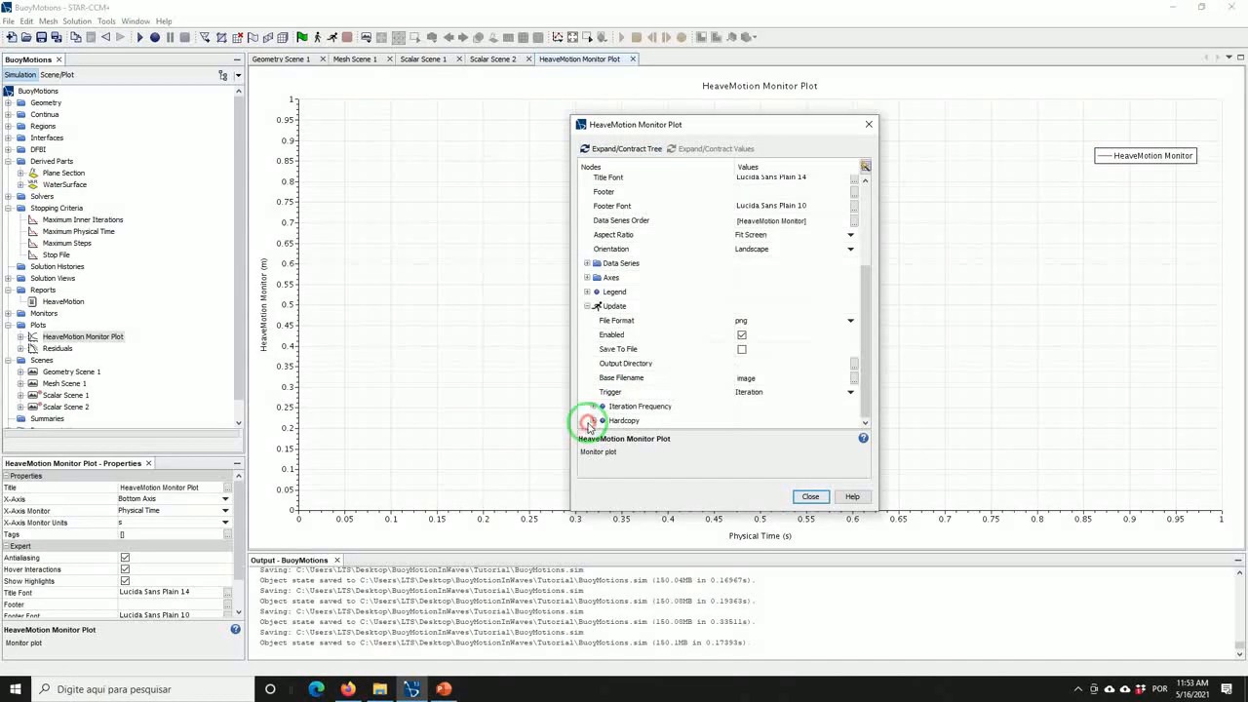
click(741, 351)
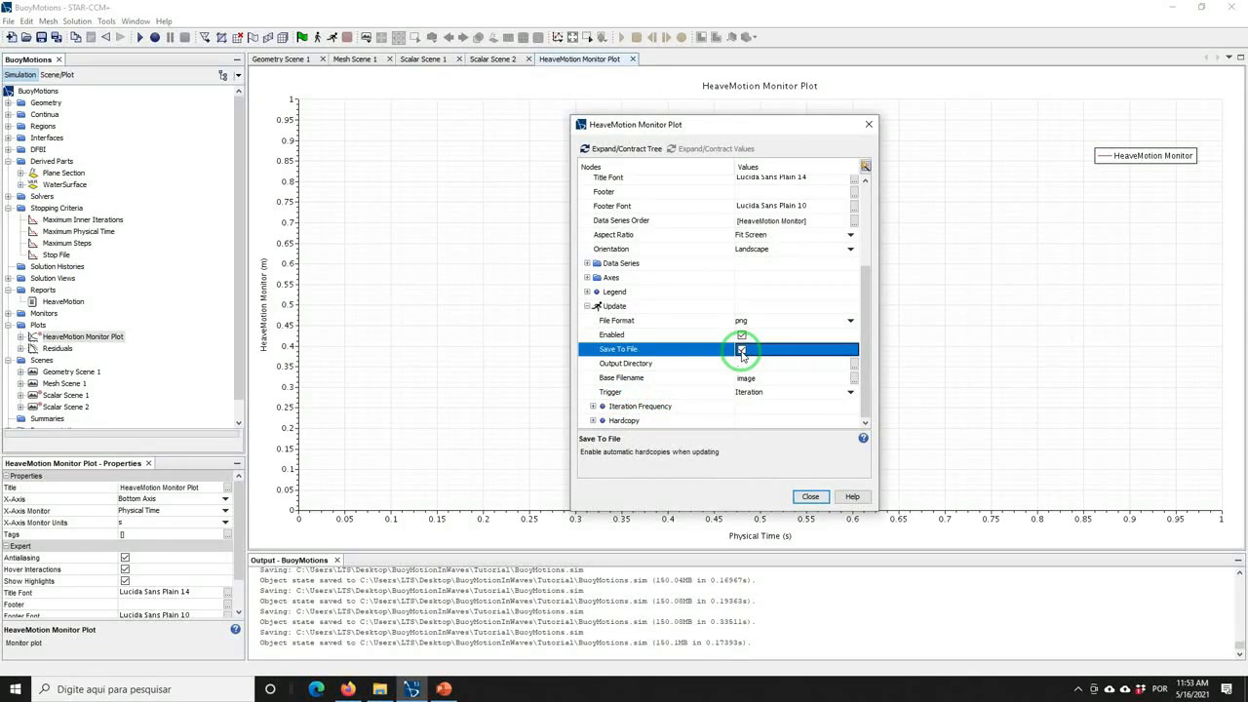
click(741, 363)
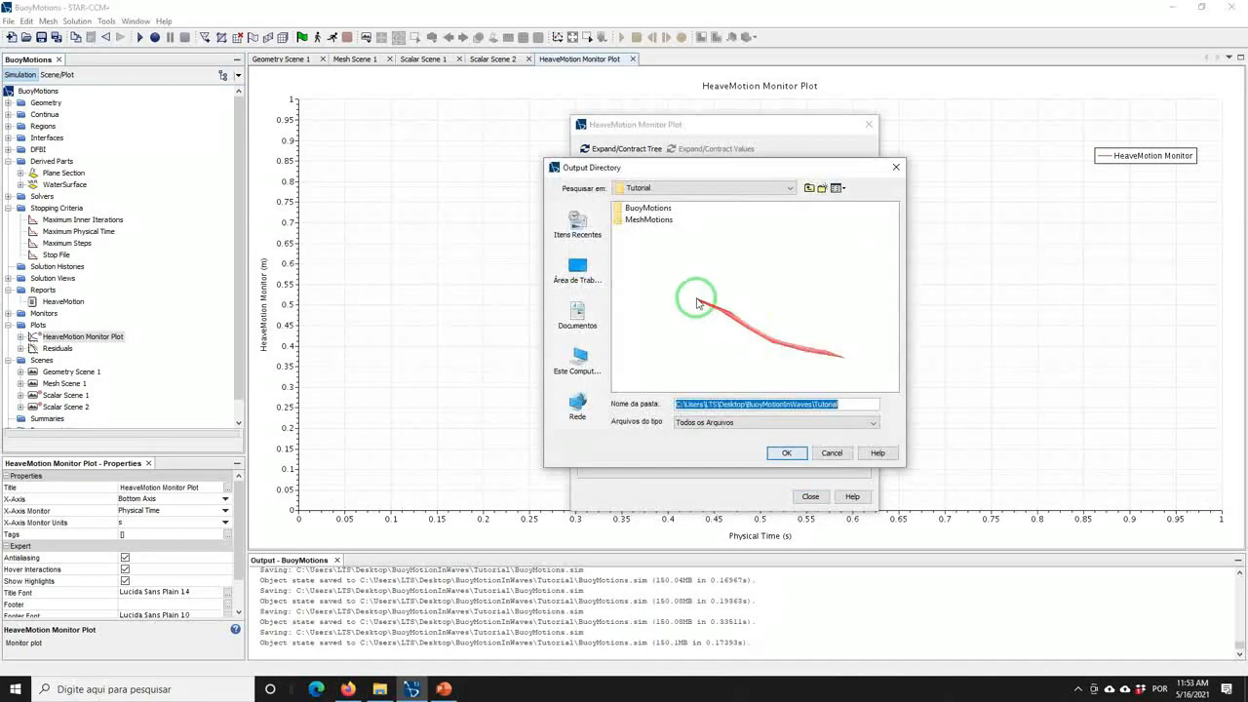
click(822, 188)
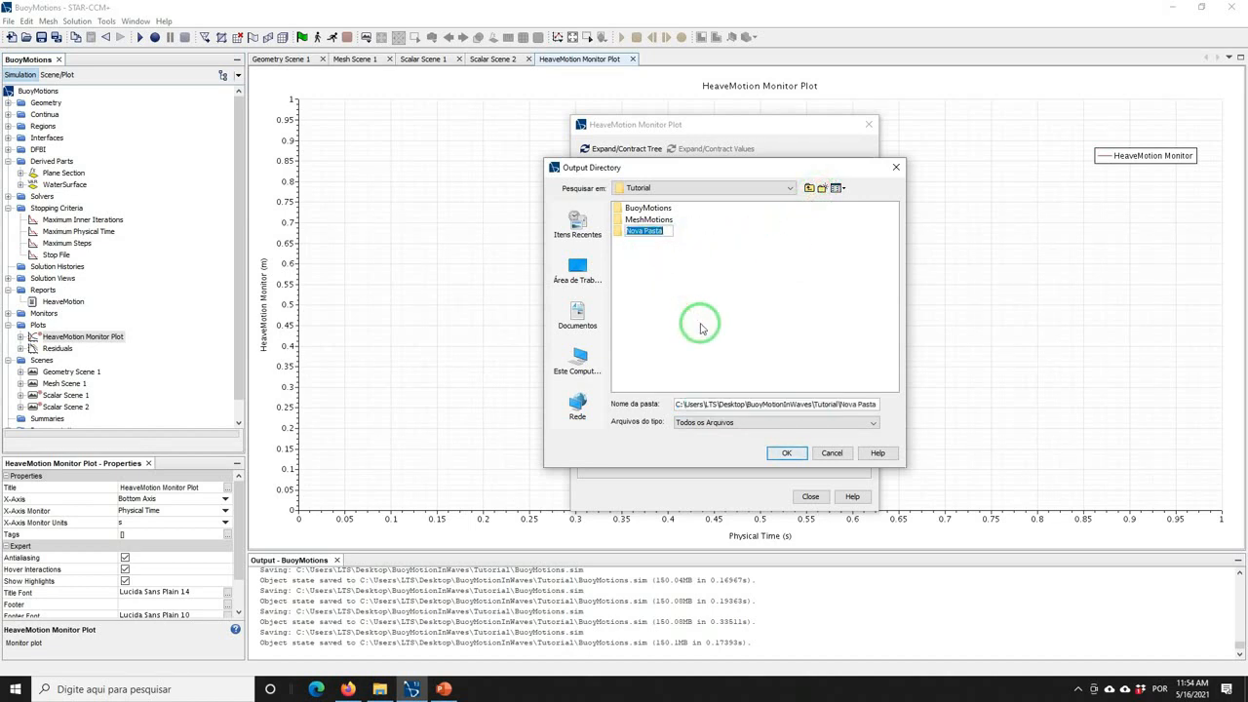
text(HeavePlot)
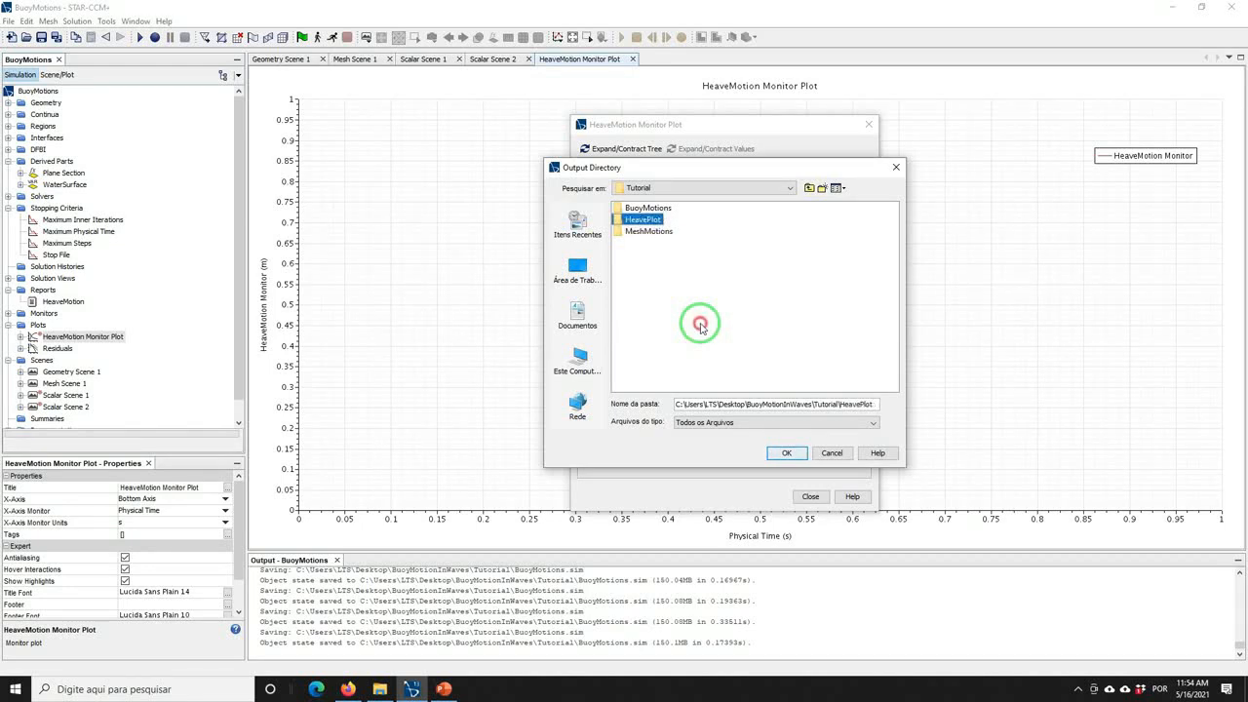
click(643, 221)
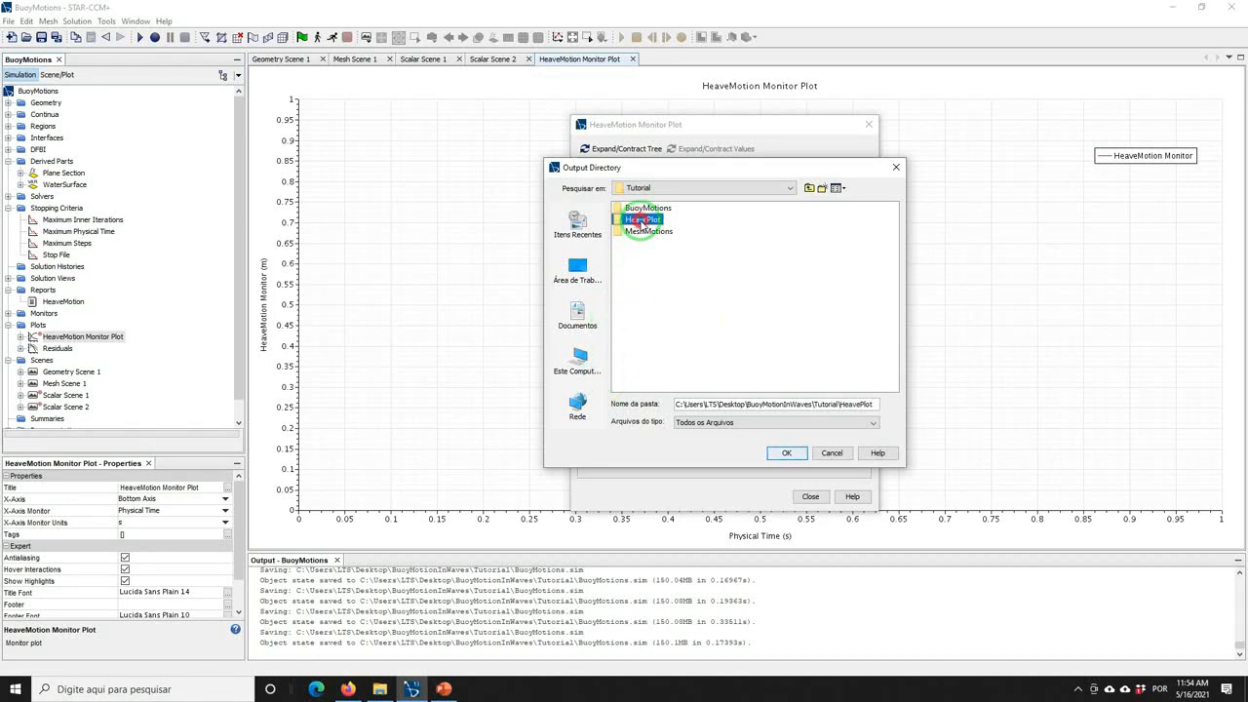
double_click(642, 221)
click(786, 452)
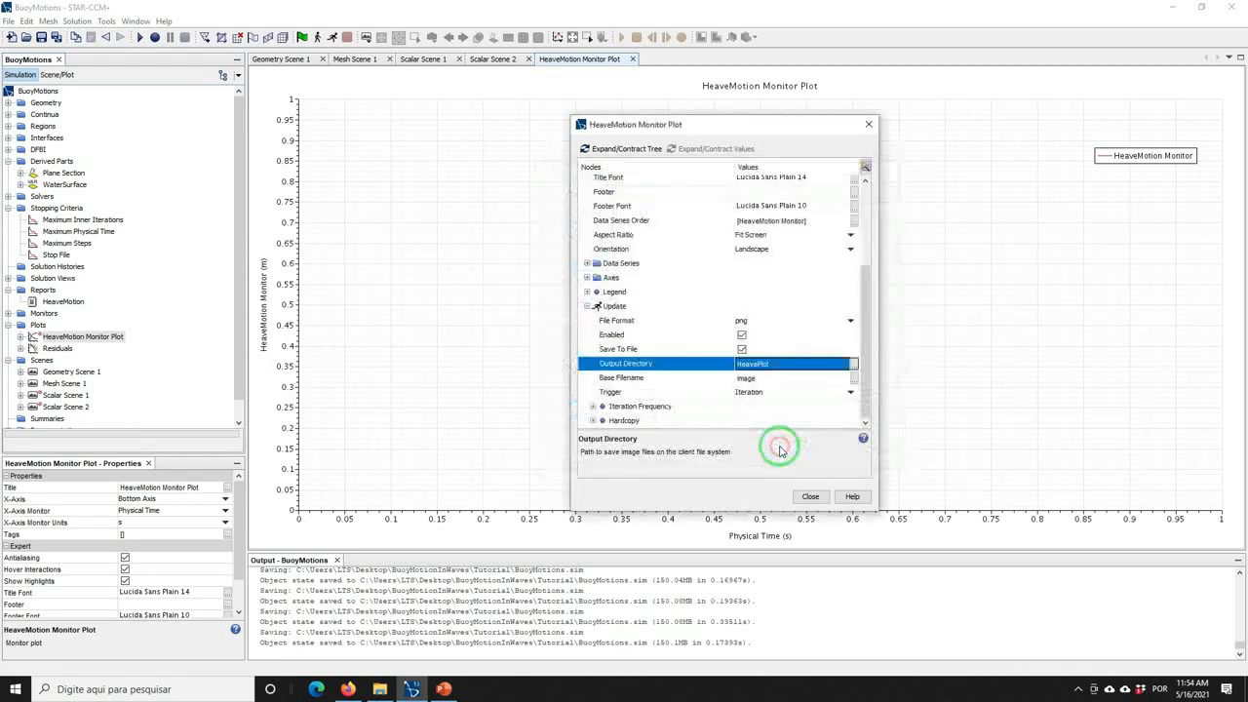
Set the HeaveMotion Monitor Plot's update trigger to Time Step with a frequency of 20
click(749, 391)
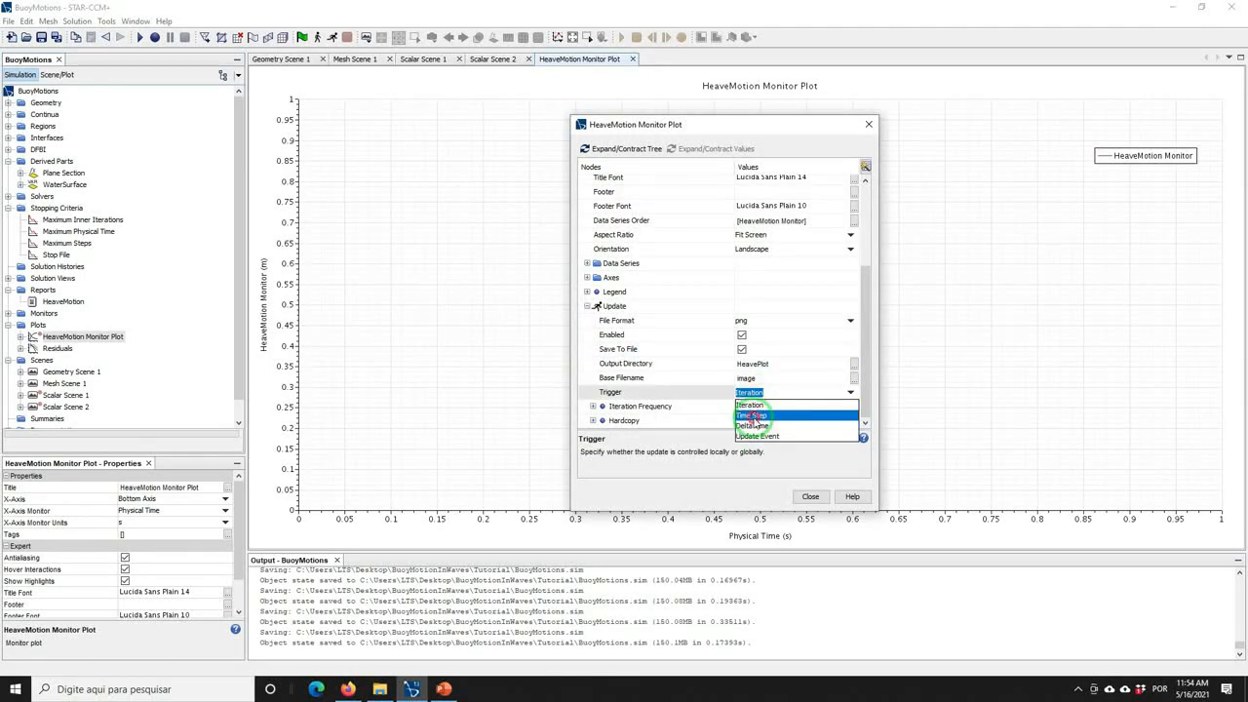
click(751, 415)
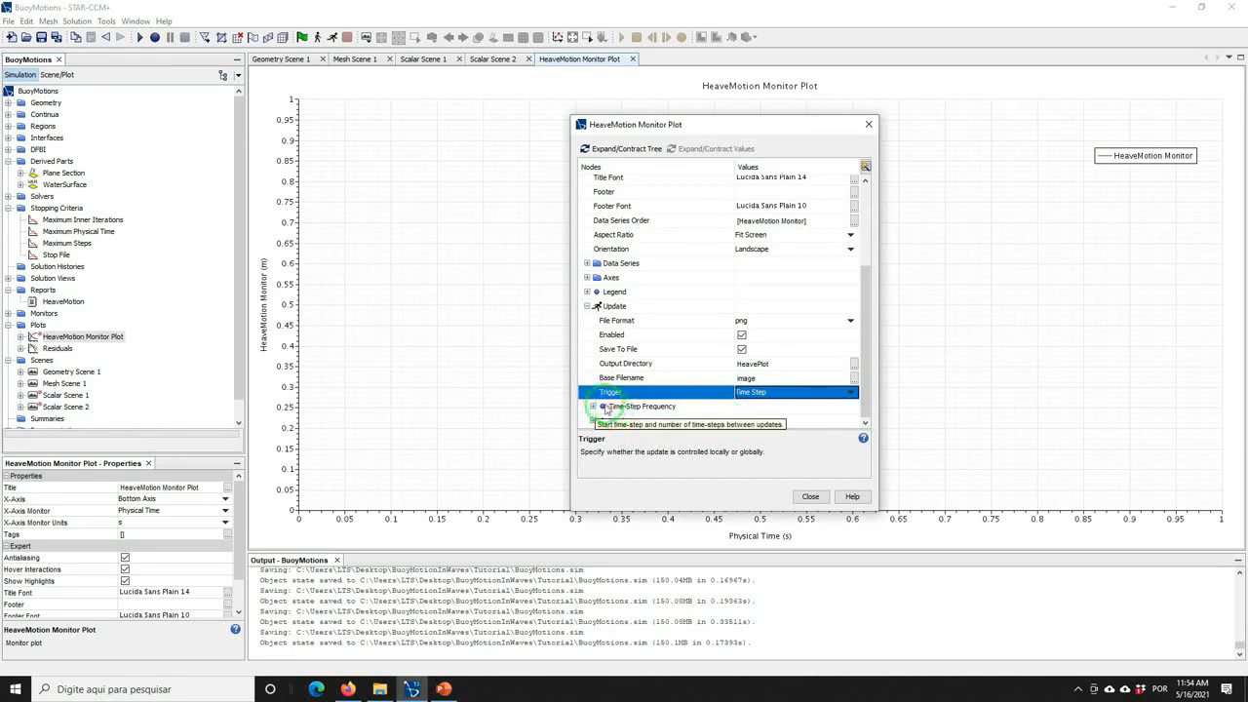
click(592, 406)
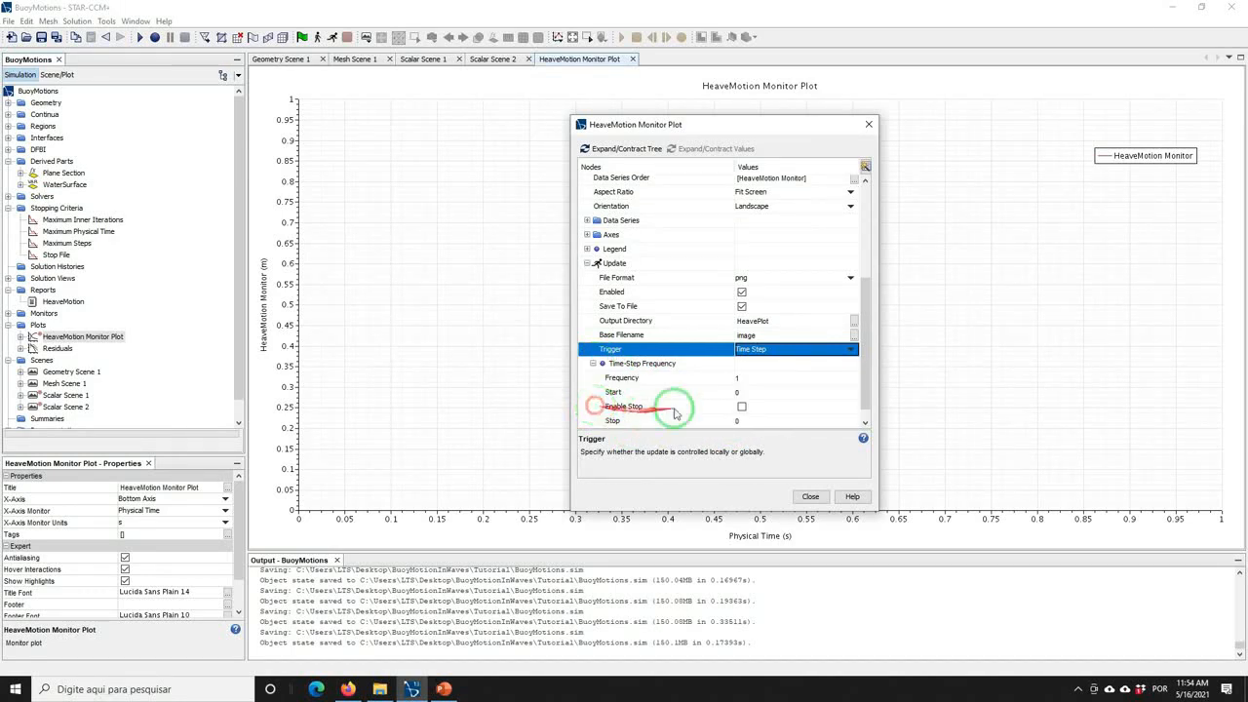
click(751, 380)
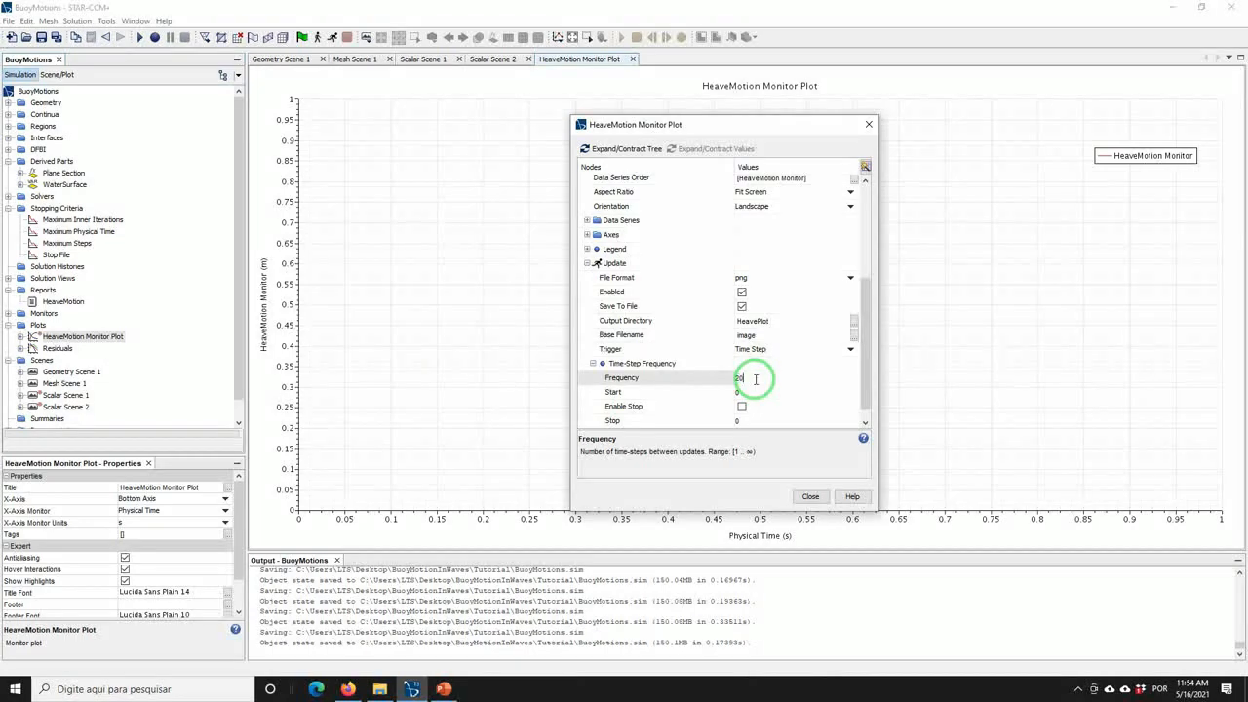
key(Return)
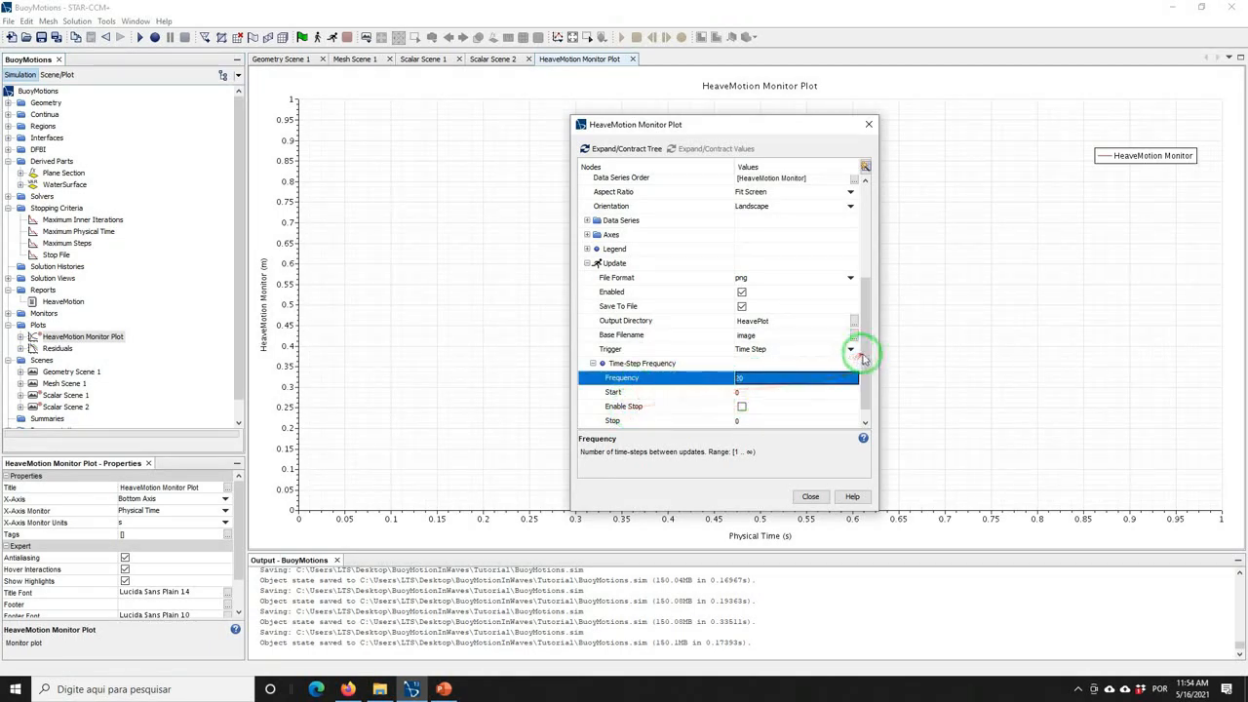
Set the HeaveMotion Monitor Plot's aspect ratio to 16:9 and save the simulation
scroll(643, 418, down, 2)
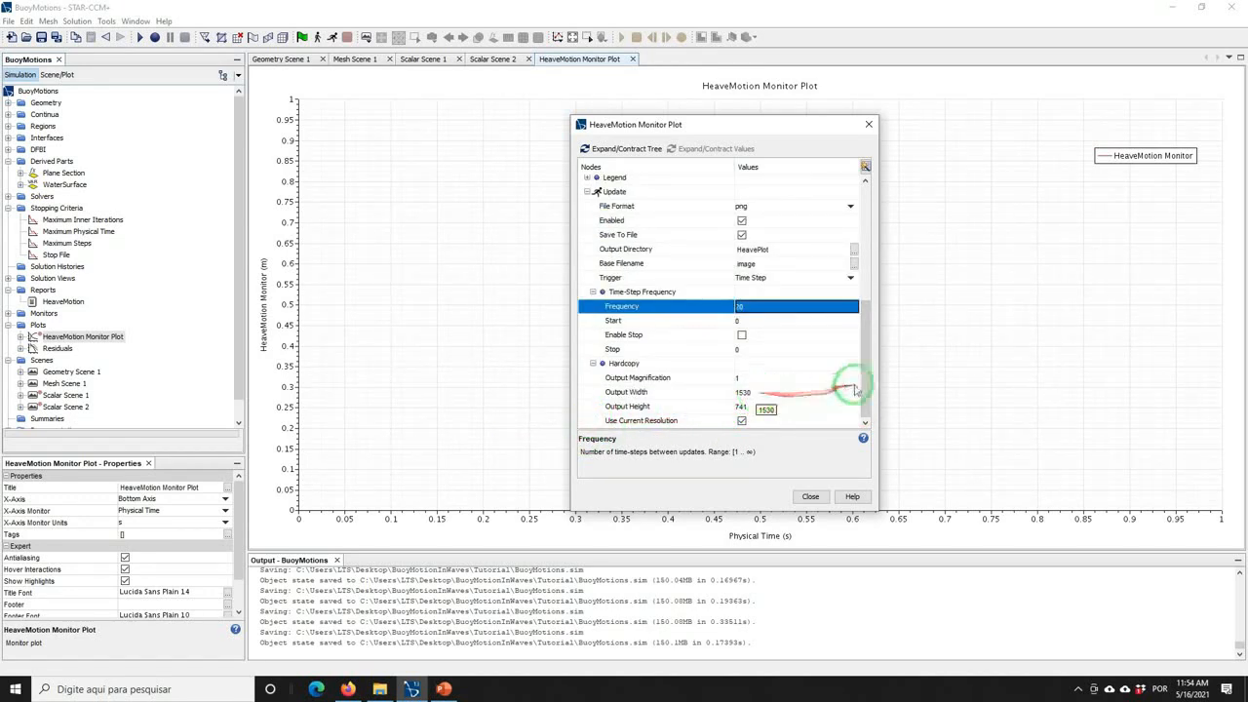
drag(865, 390, 851, 251)
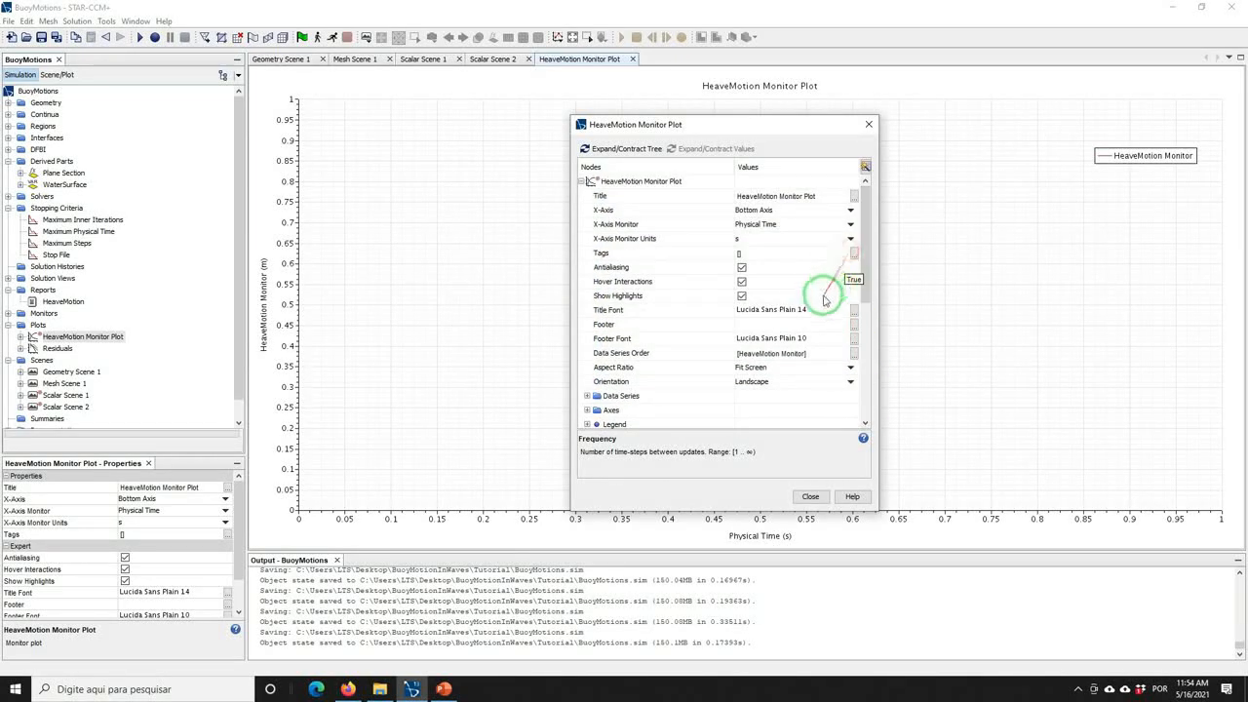
click(751, 369)
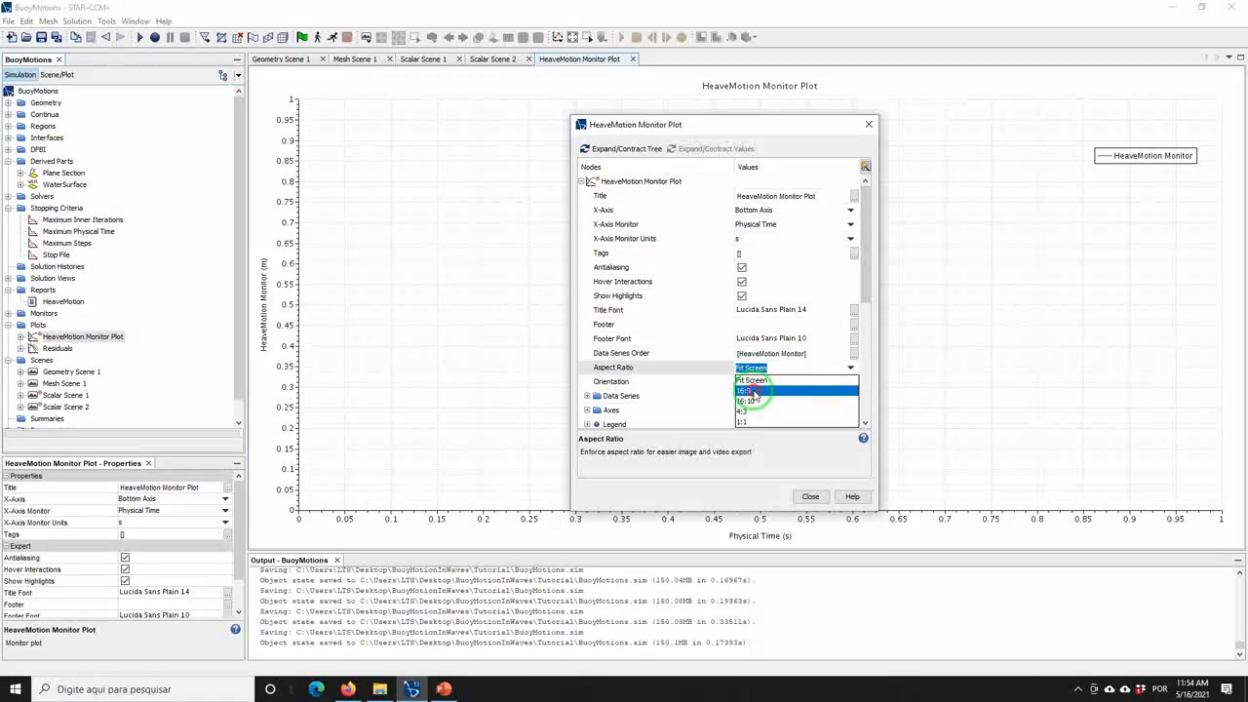
click(747, 391)
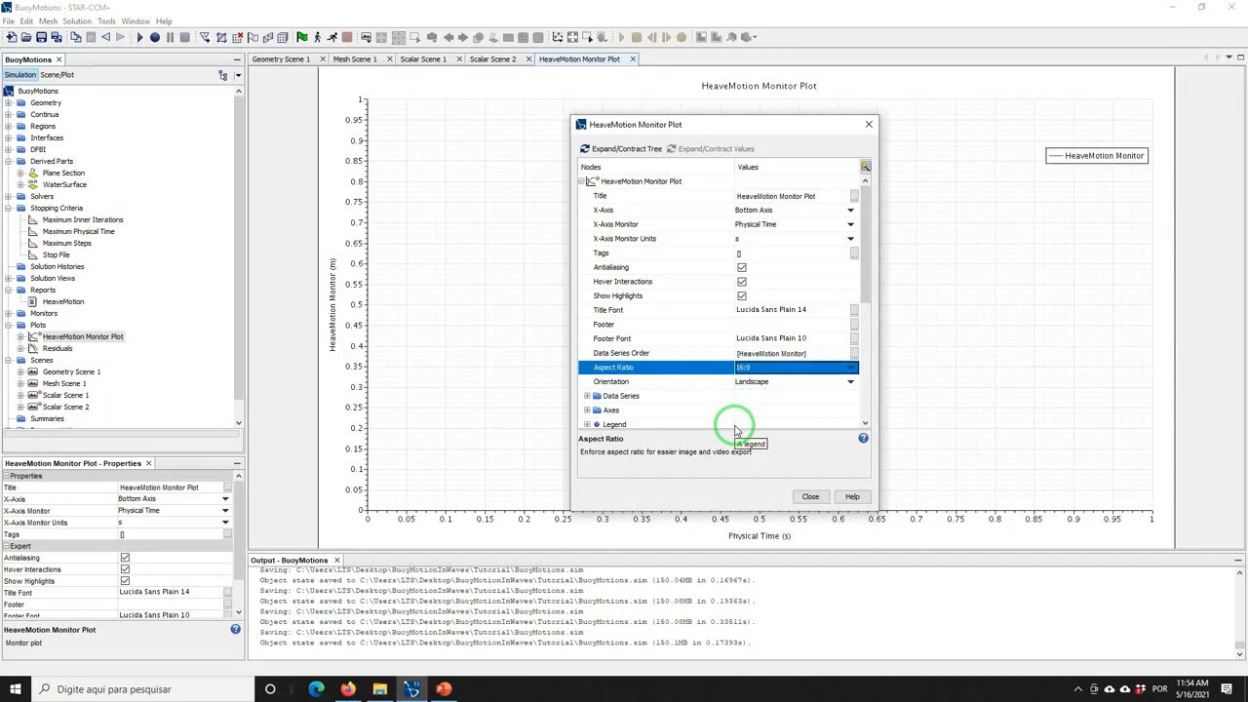
click(799, 496)
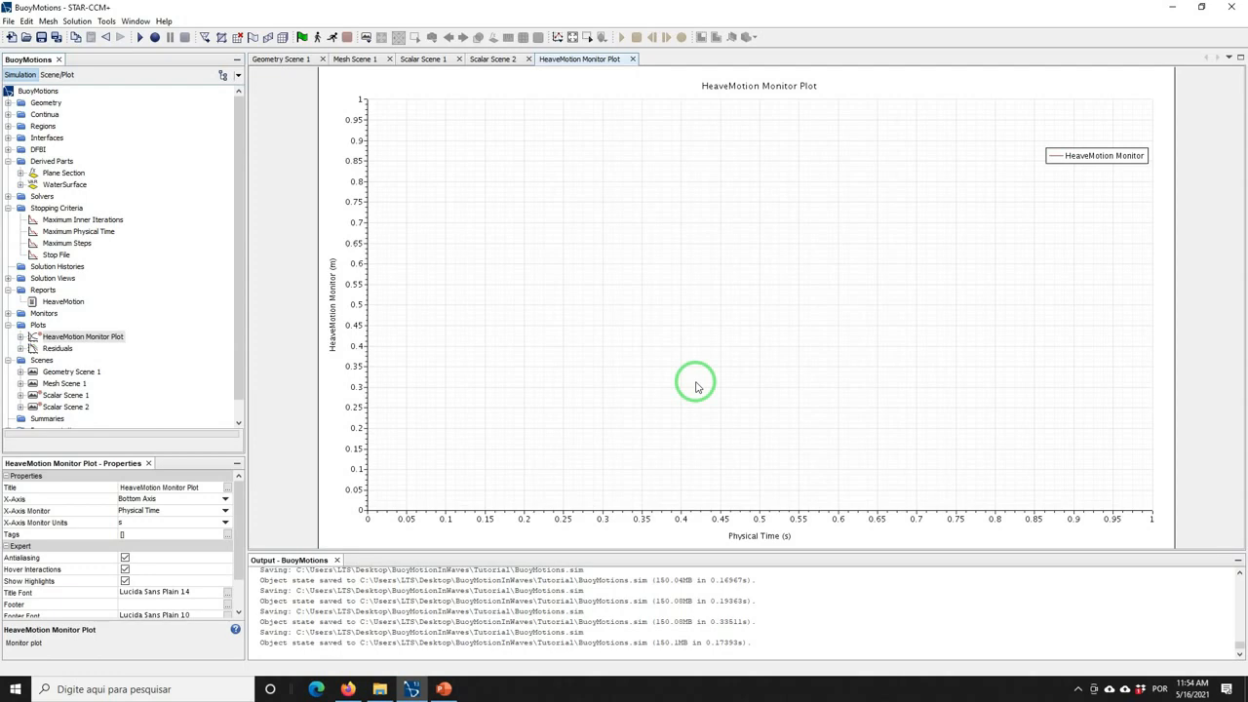
click(40, 37)
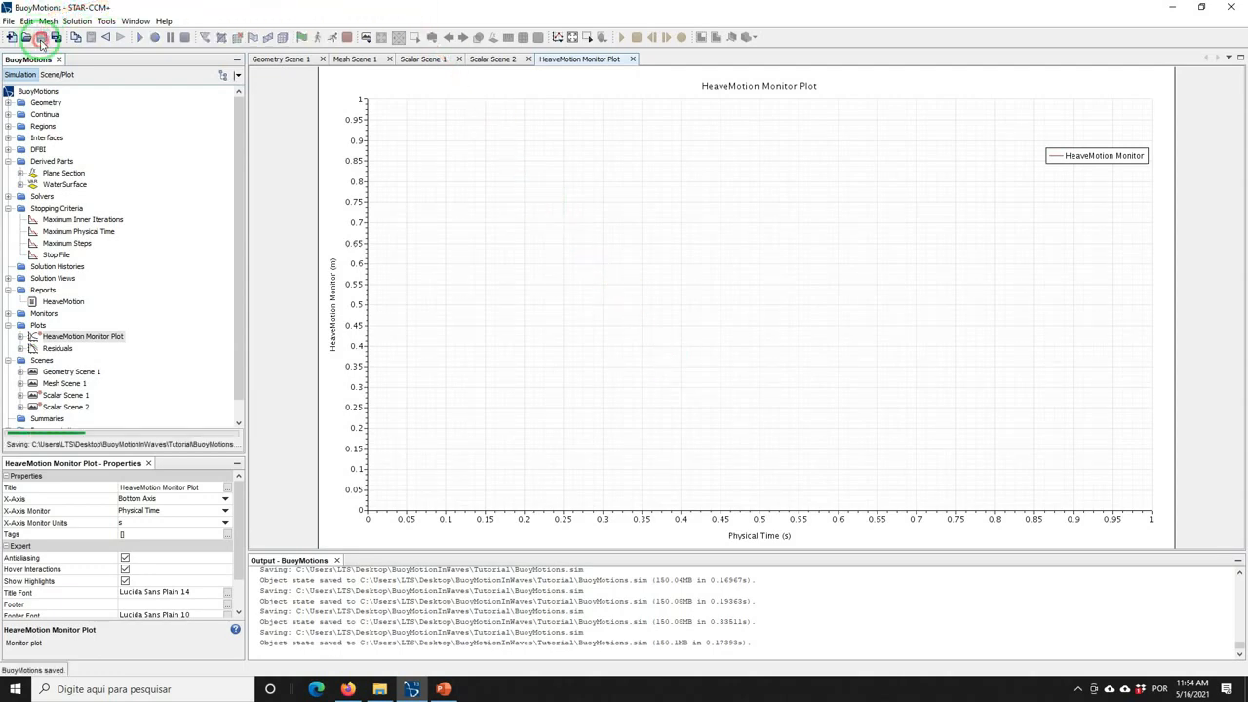
Initialize the solution and inspect the water surface around the buoy in Scalar Scene 1
click(657, 304)
click(417, 60)
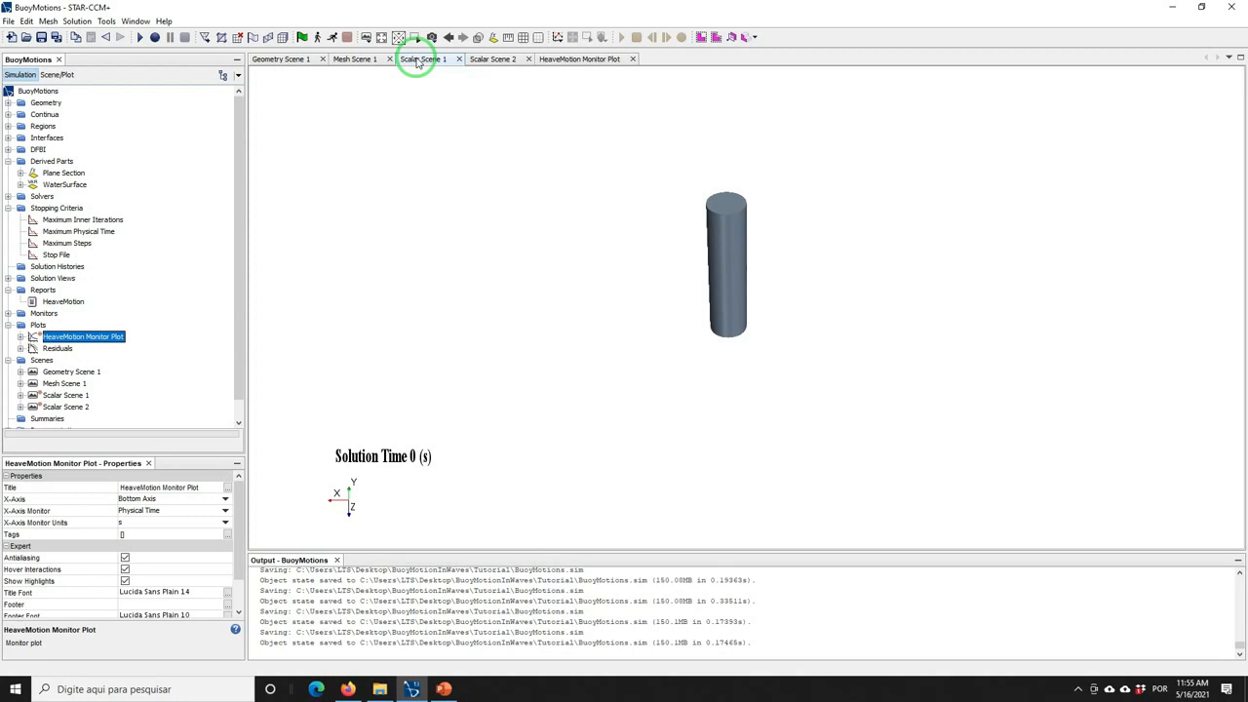
click(303, 37)
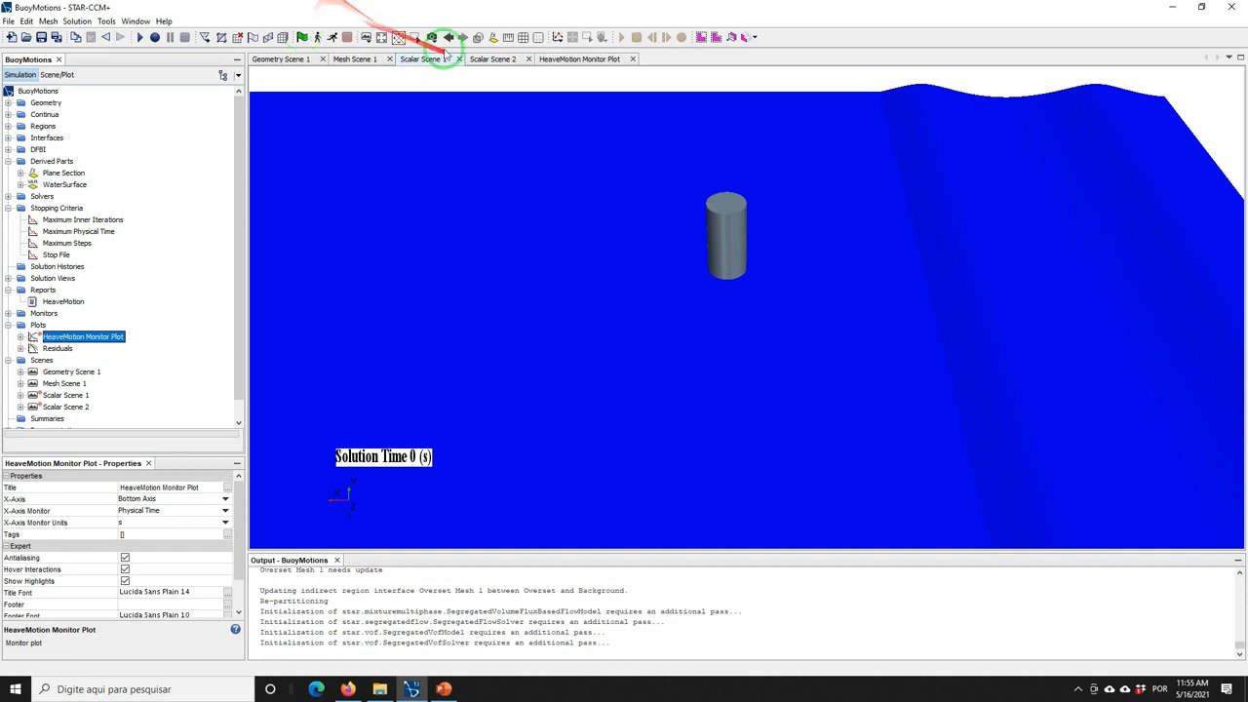
click(399, 37)
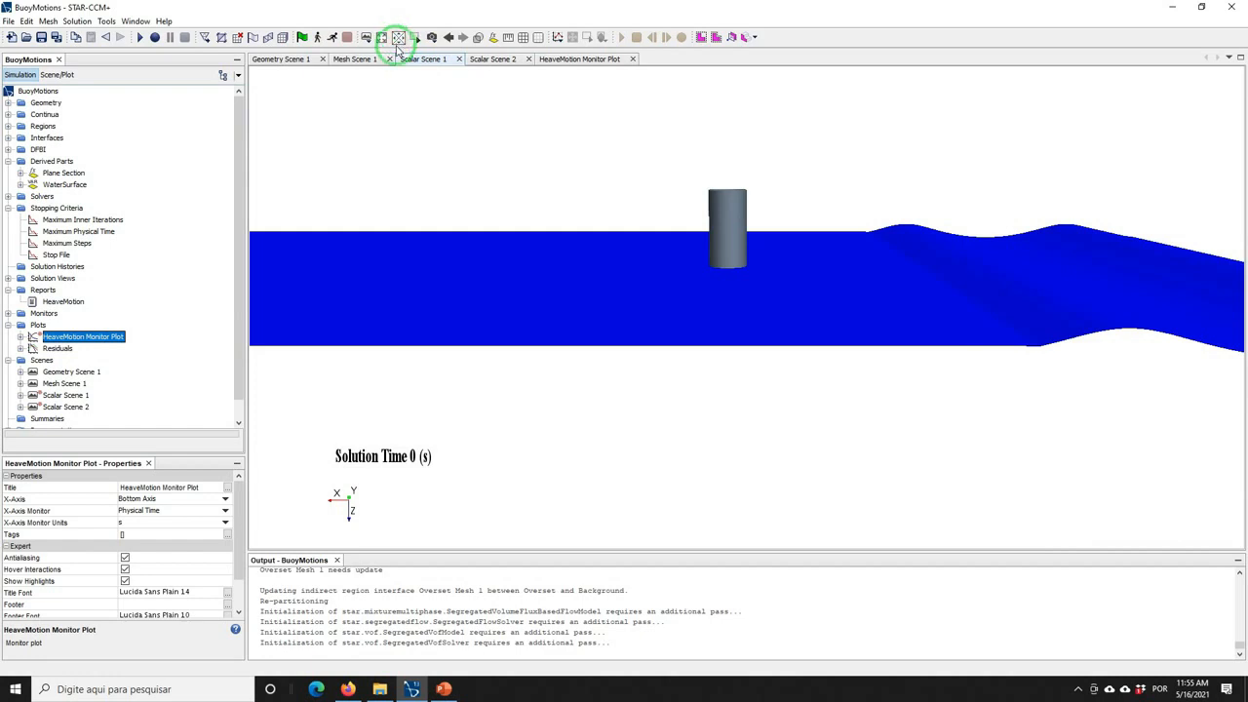
click(398, 41)
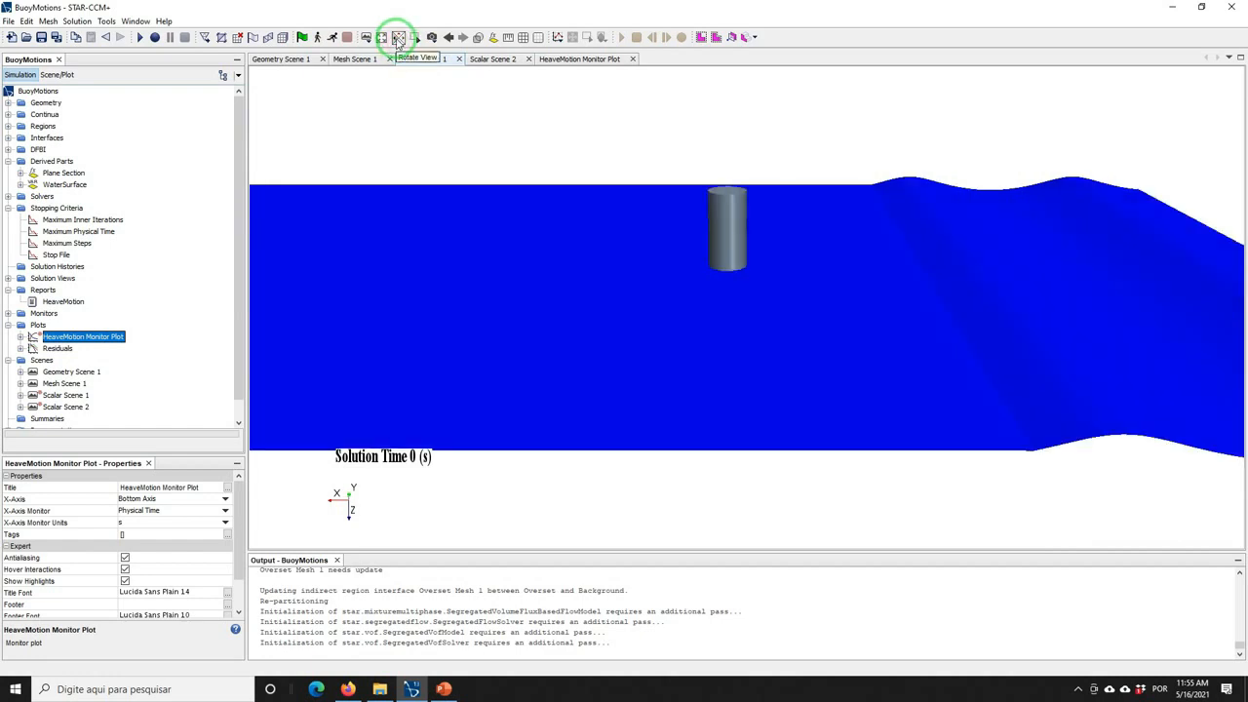
click(398, 39)
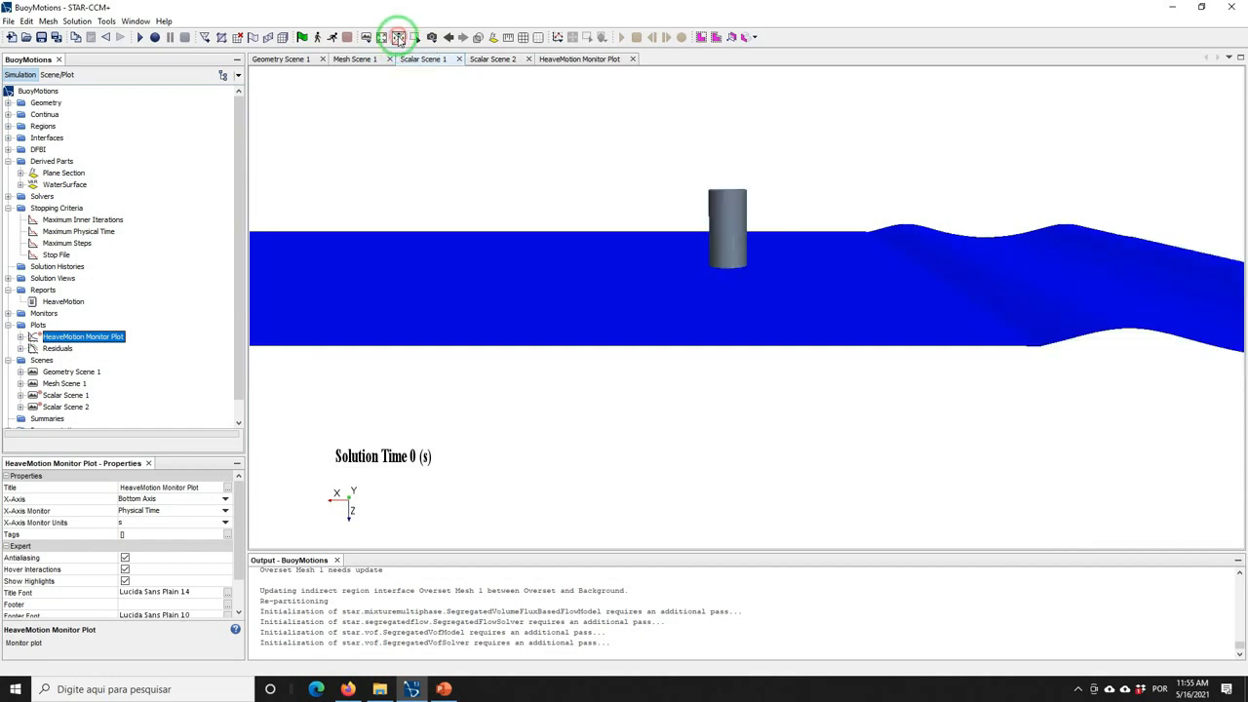
click(398, 39)
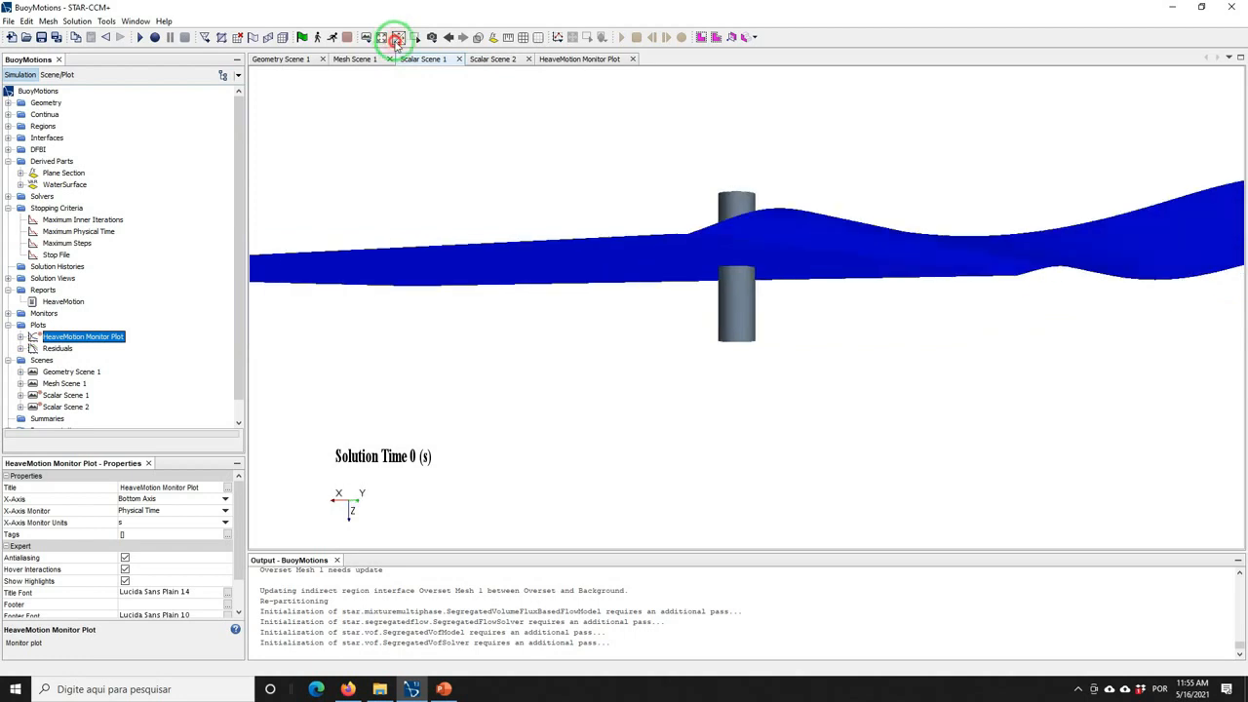
Set Scalar Scene 1 to a raised oblique view of the buoy and wave surface, and save the simulation
click(398, 39)
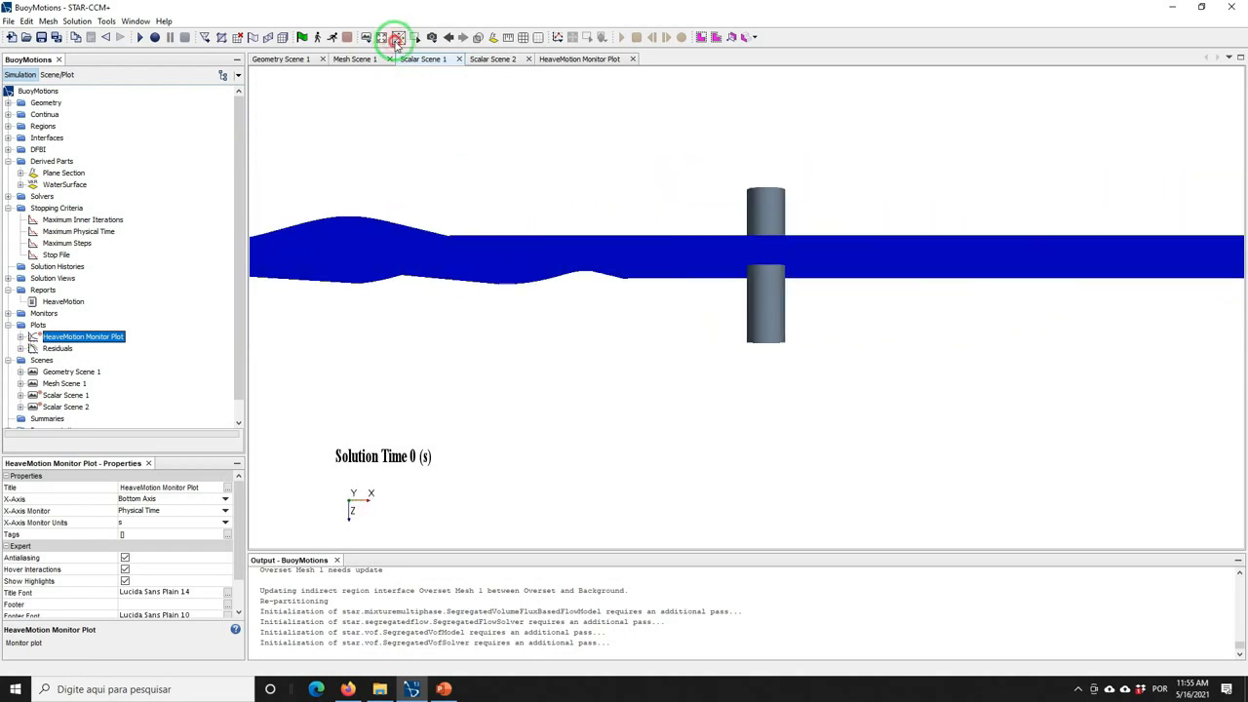
click(398, 39)
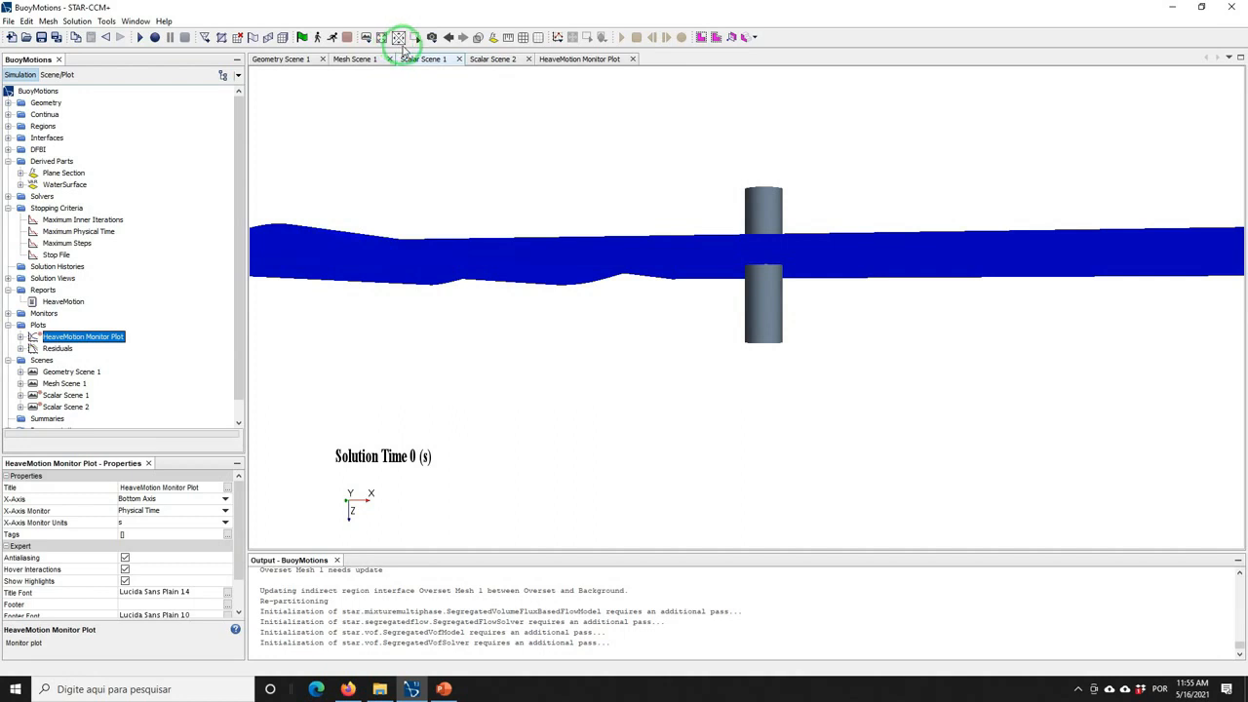
click(398, 39)
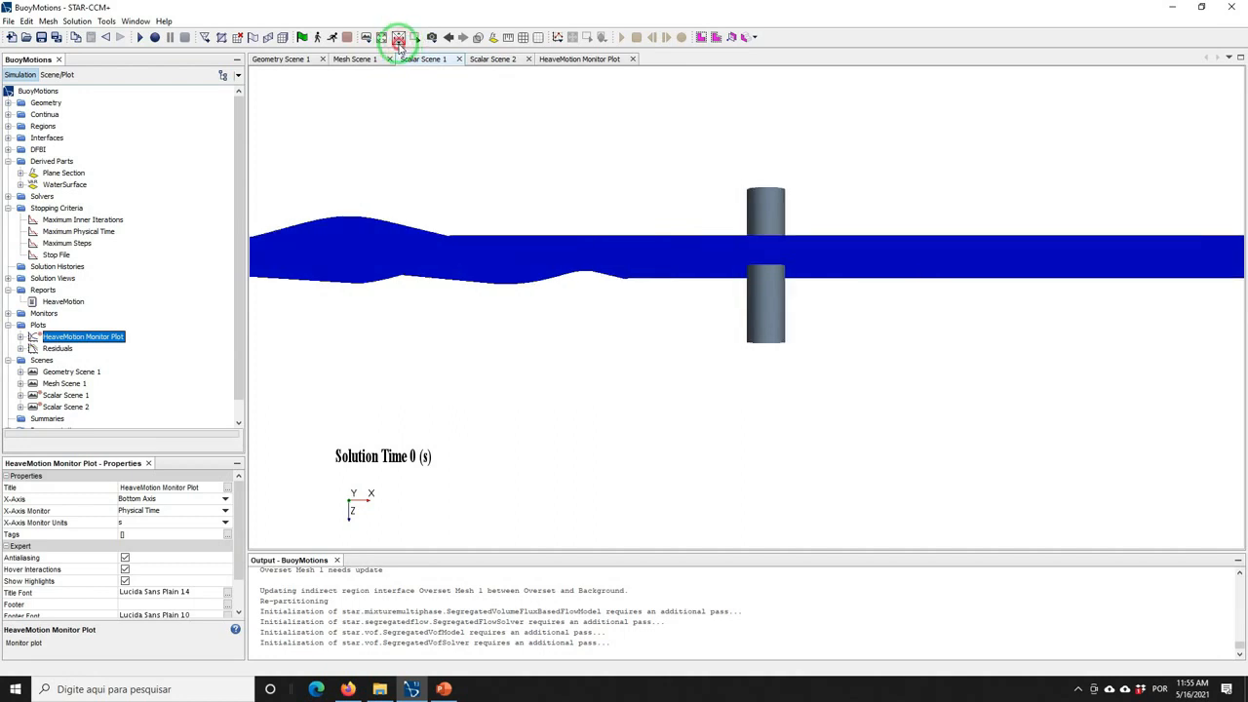
click(398, 39)
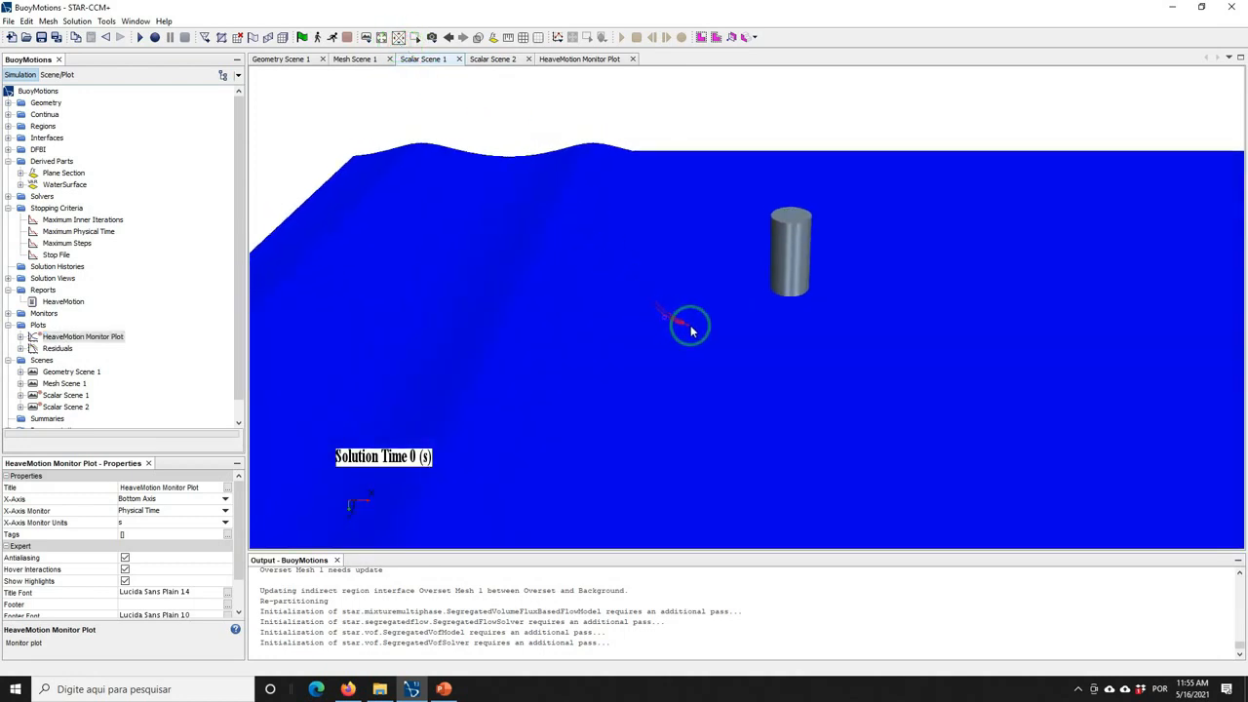
drag(690, 332, 616, 400)
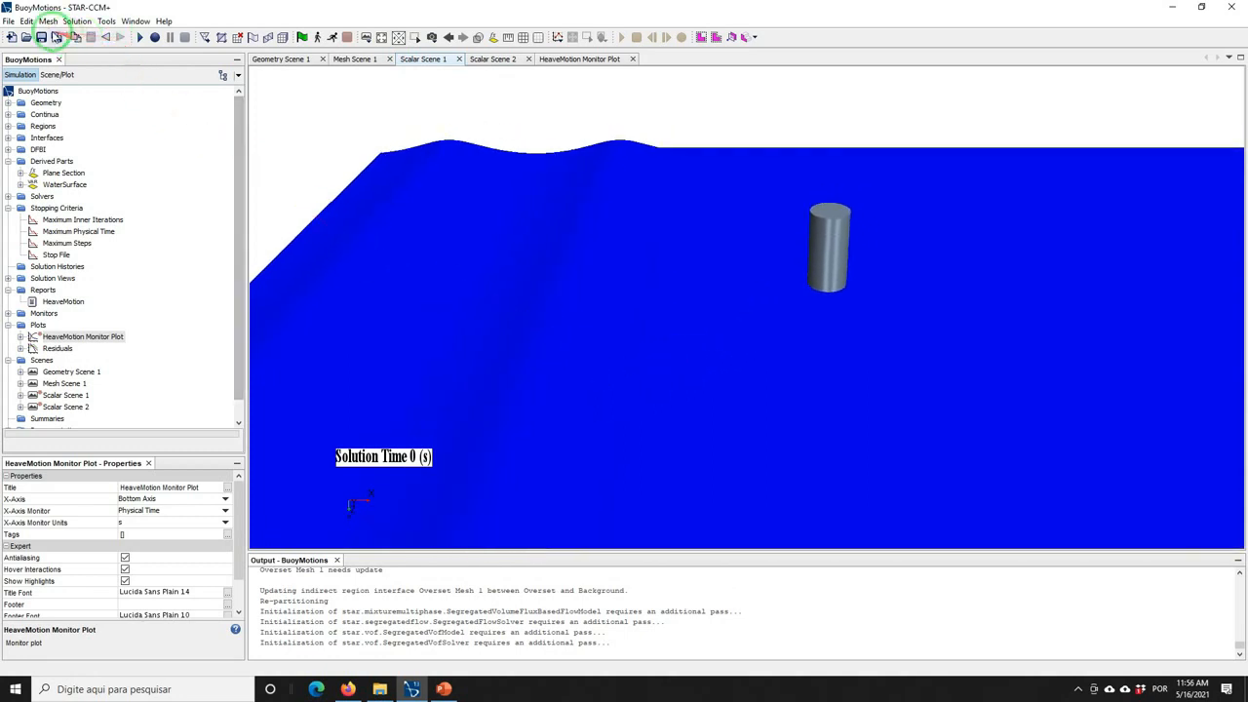
click(41, 37)
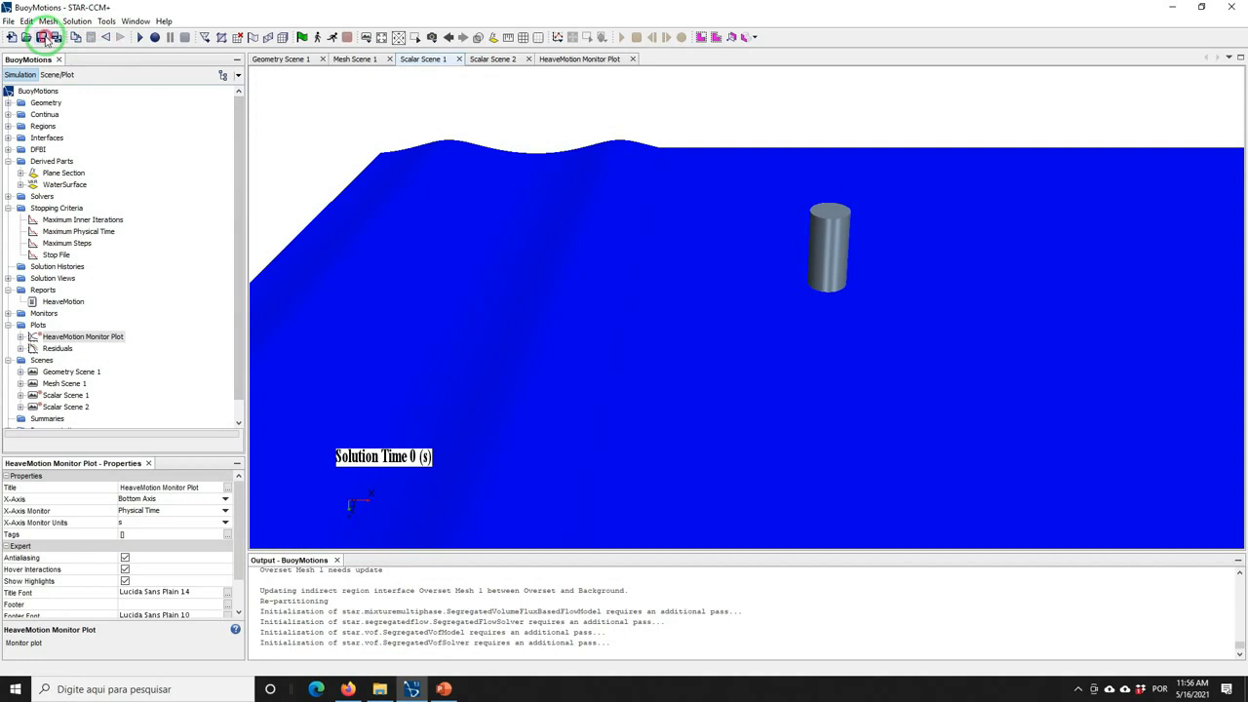
Frame Scalar Scene 2 side-on with the waves approaching from the opposite side, zoomed in on the buoy and nearby wave crests
click(491, 60)
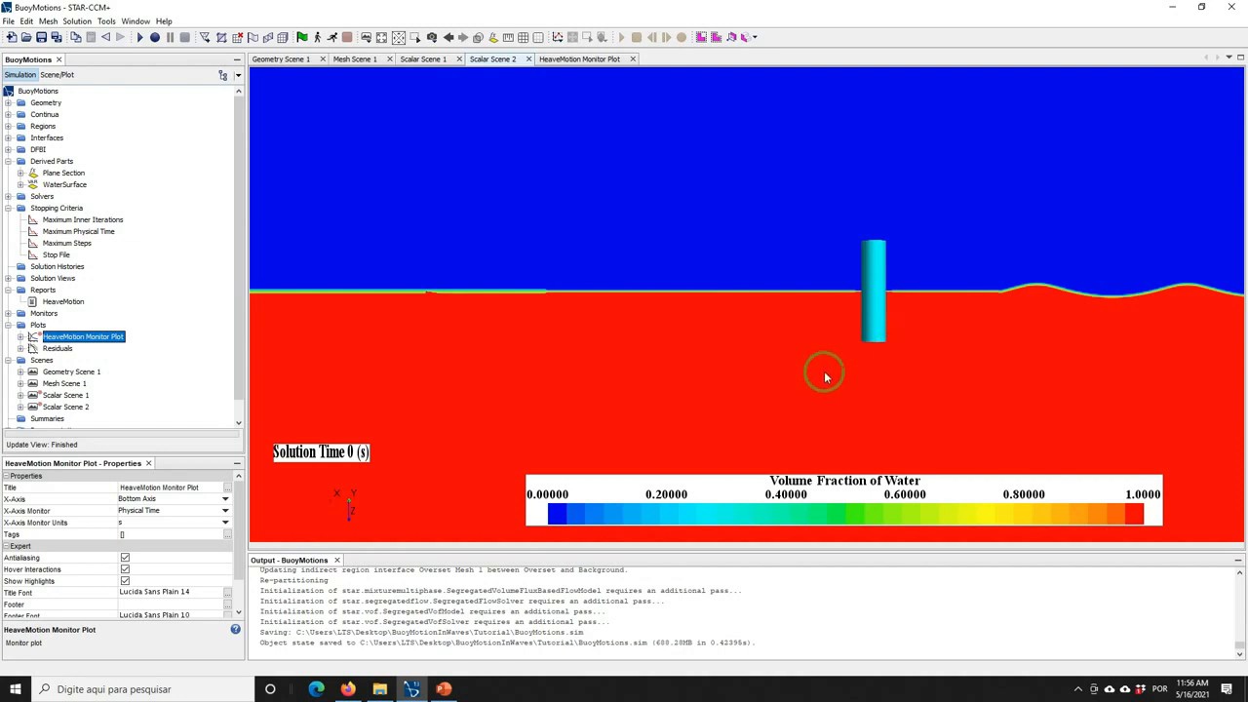
click(400, 38)
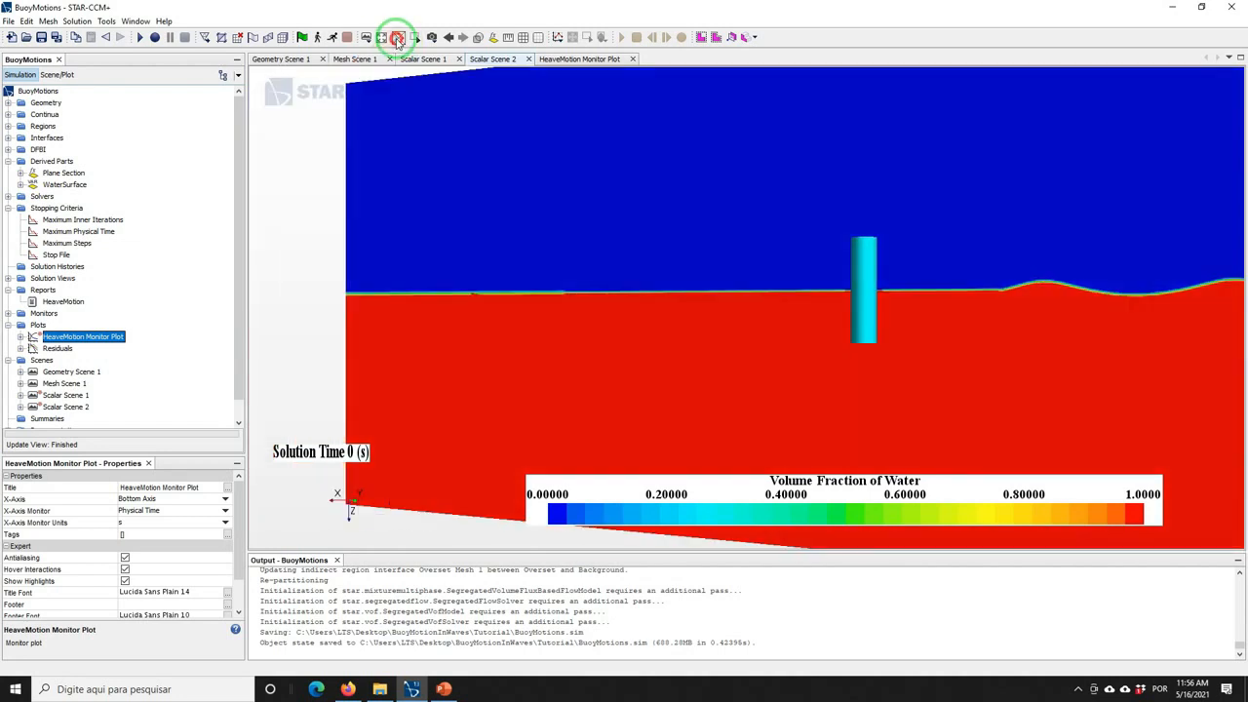
click(398, 38)
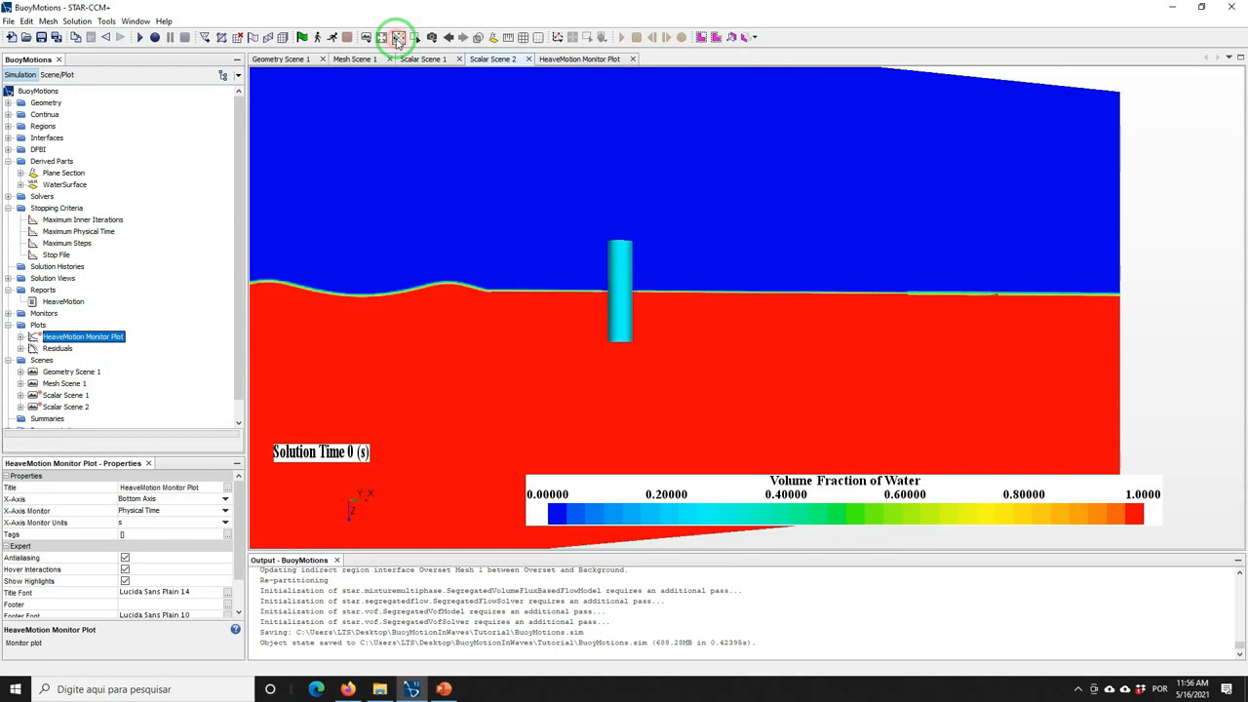
right_drag(680, 271, 702, 273)
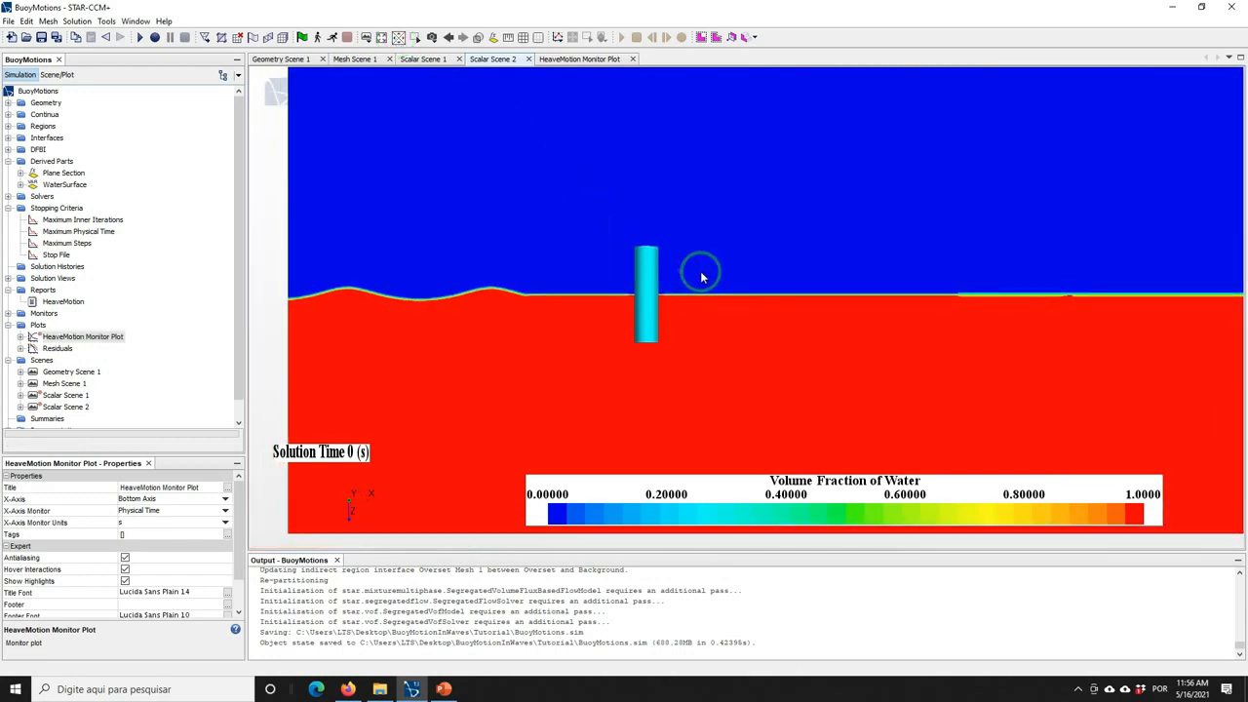
click(415, 39)
click(357, 170)
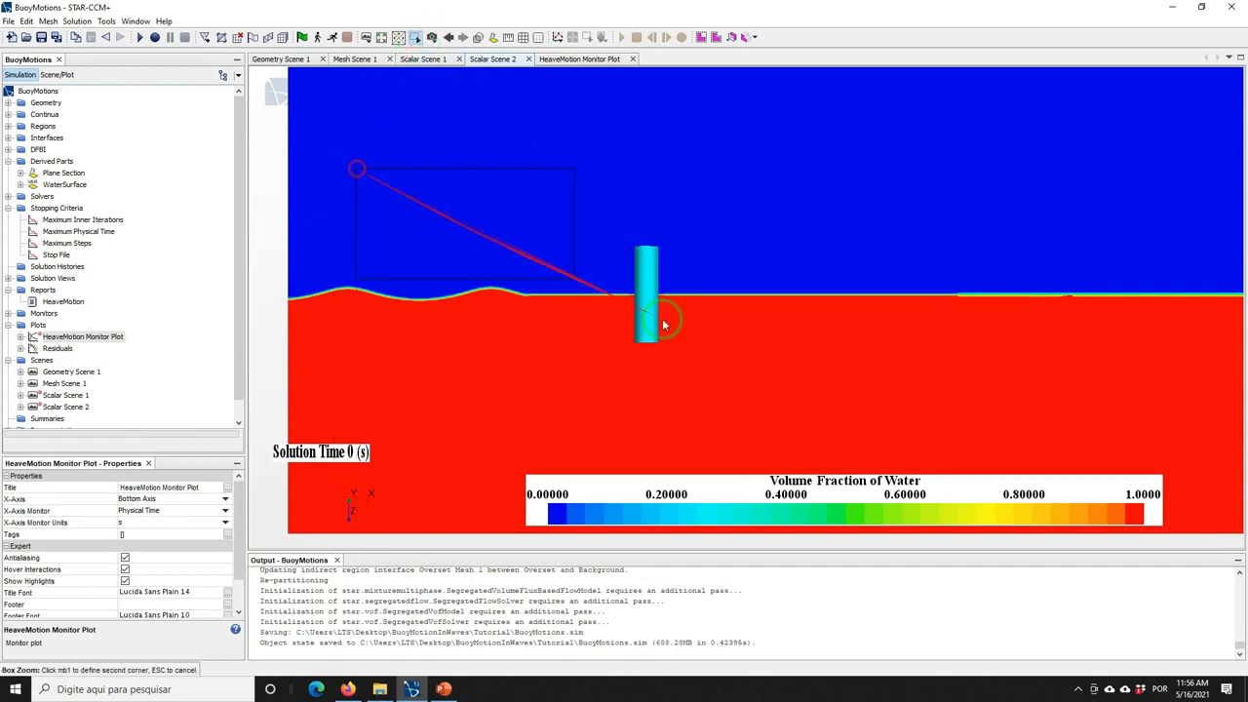
click(937, 412)
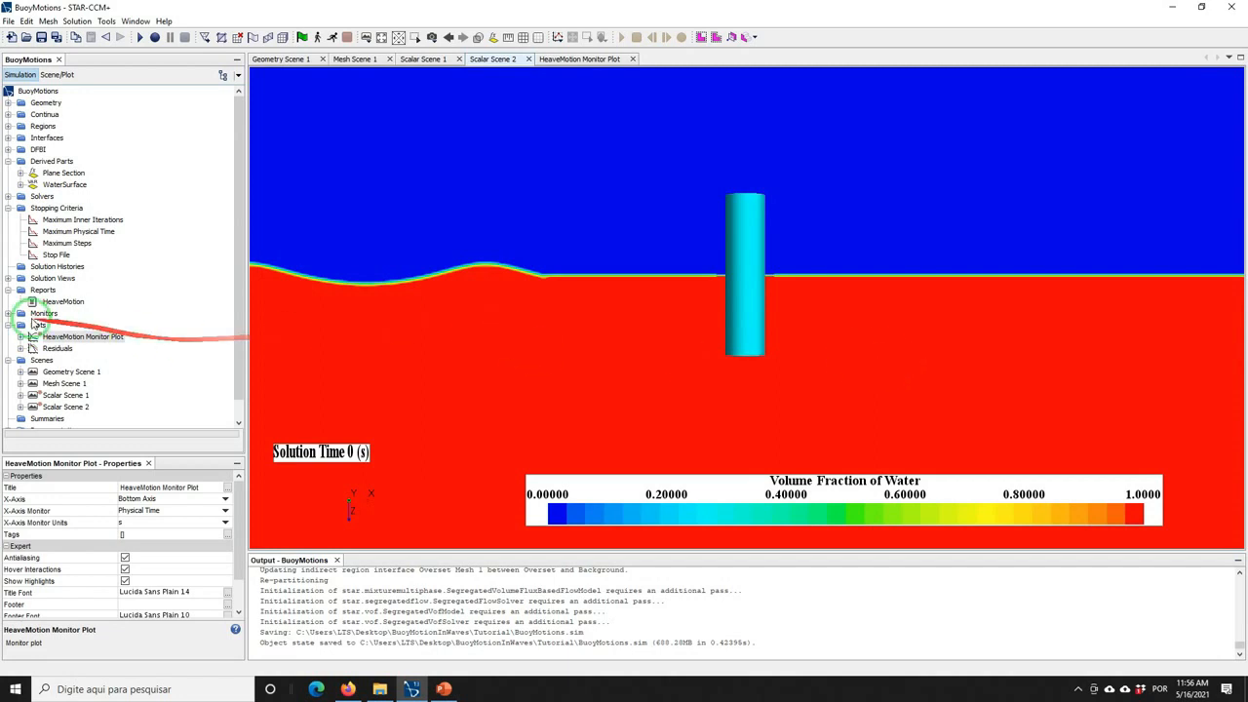
Turn on mesh display for the Scalar 1 displayer of Scalar Scene 2
click(20, 407)
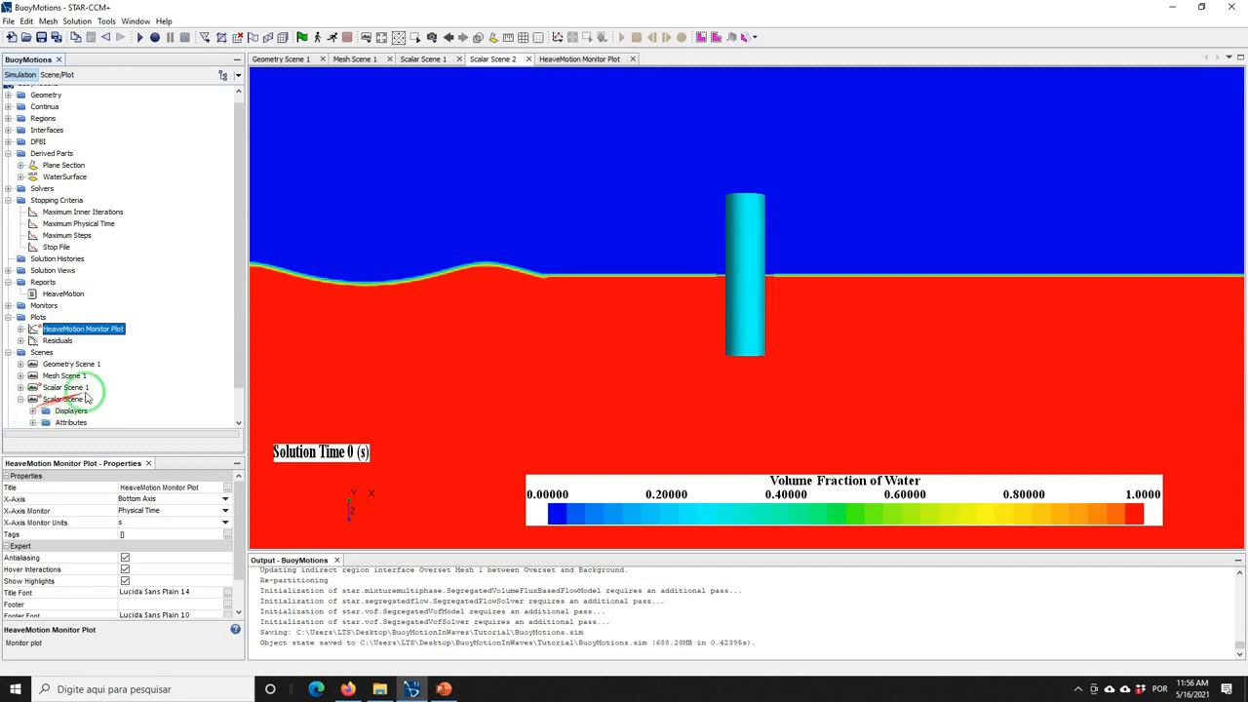
click(33, 411)
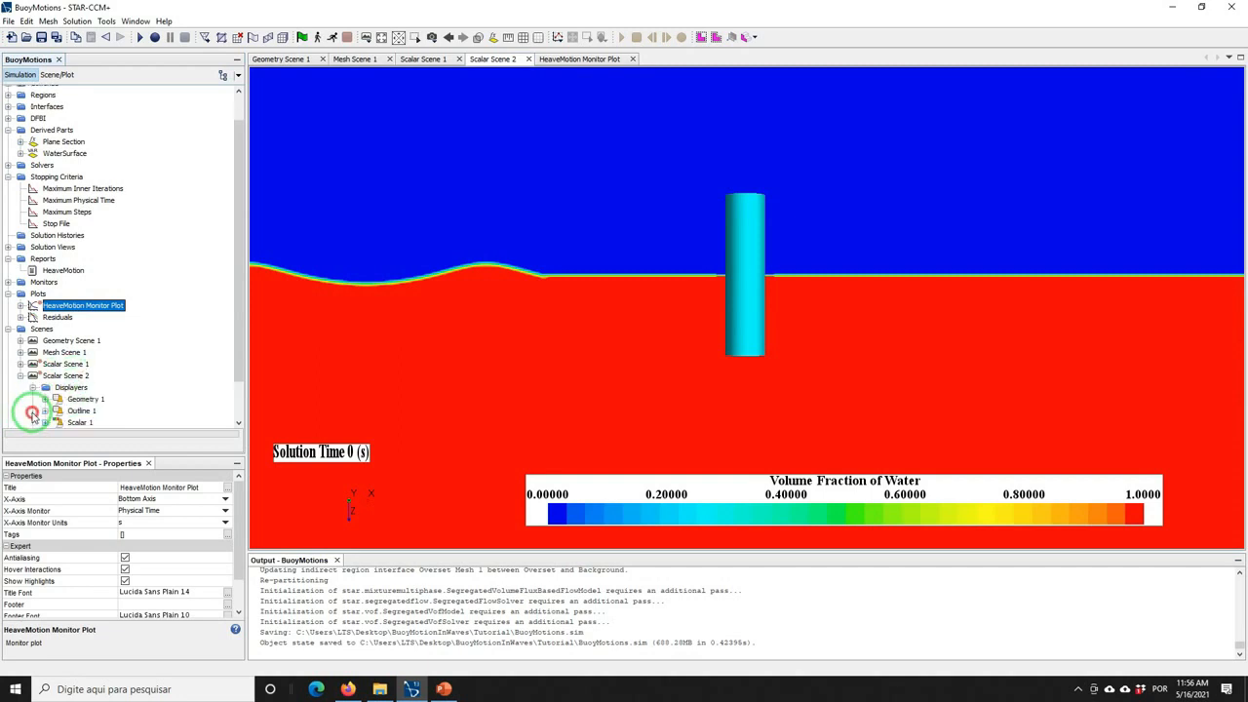
click(239, 346)
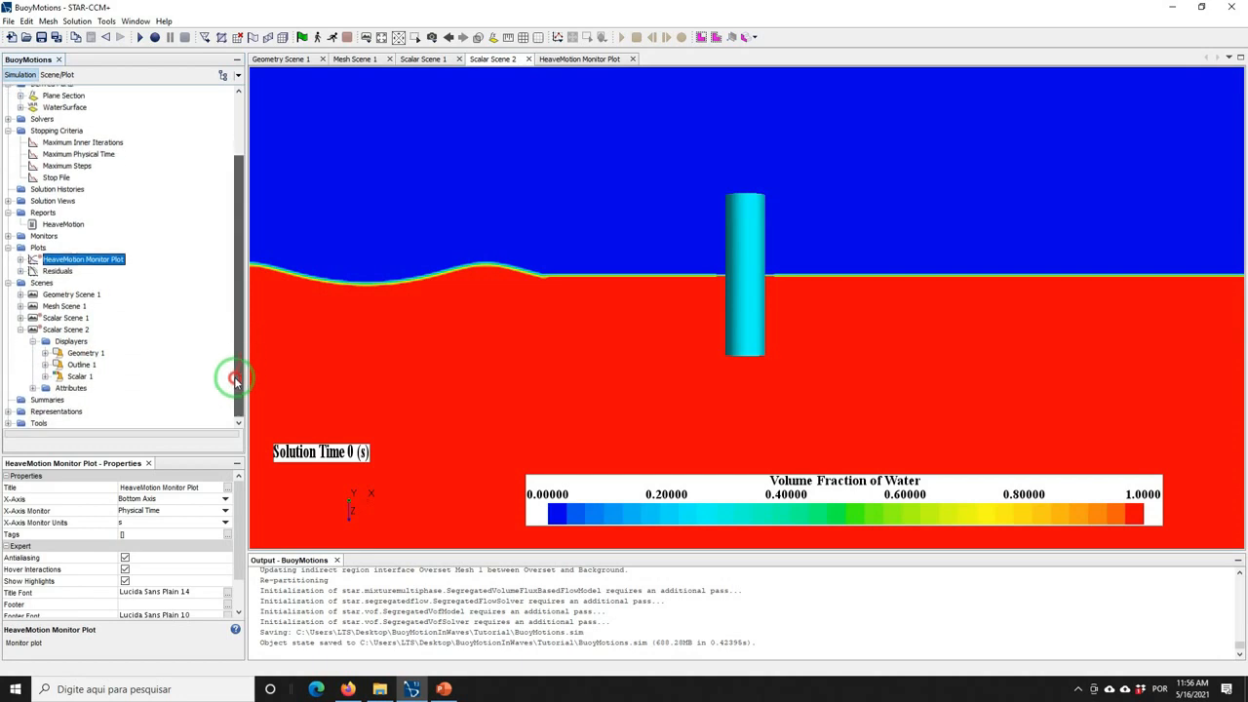
click(75, 377)
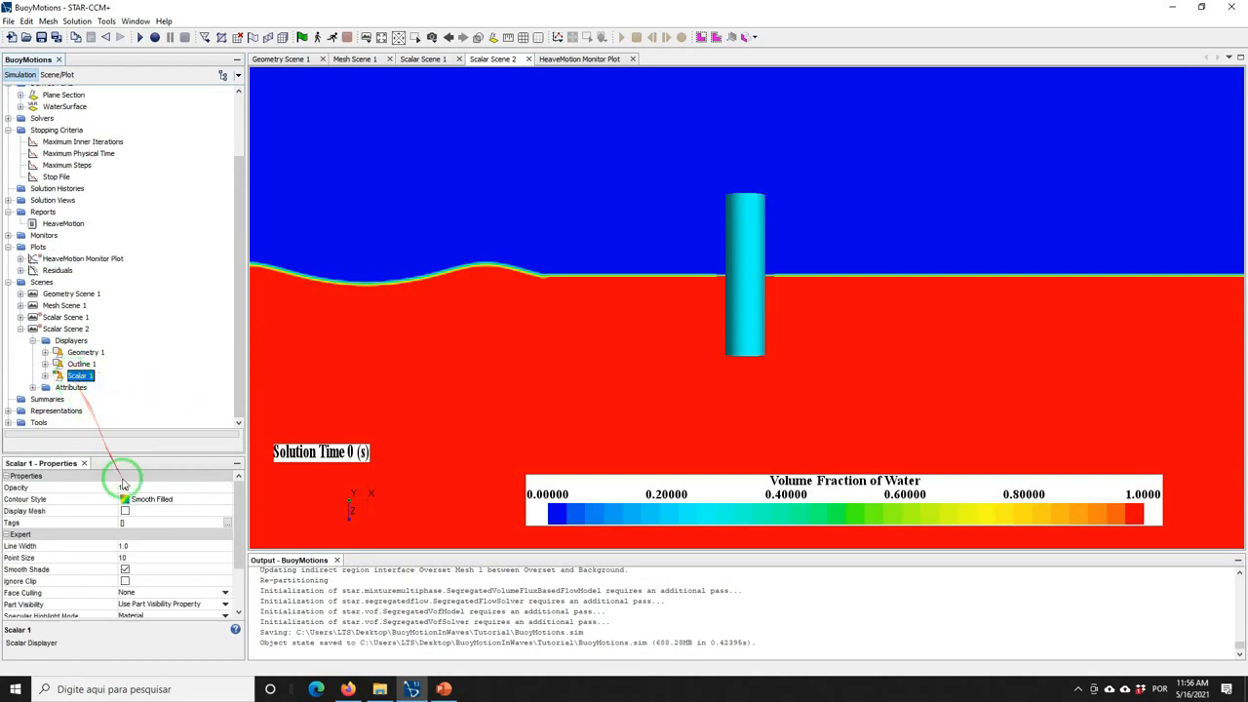
click(125, 511)
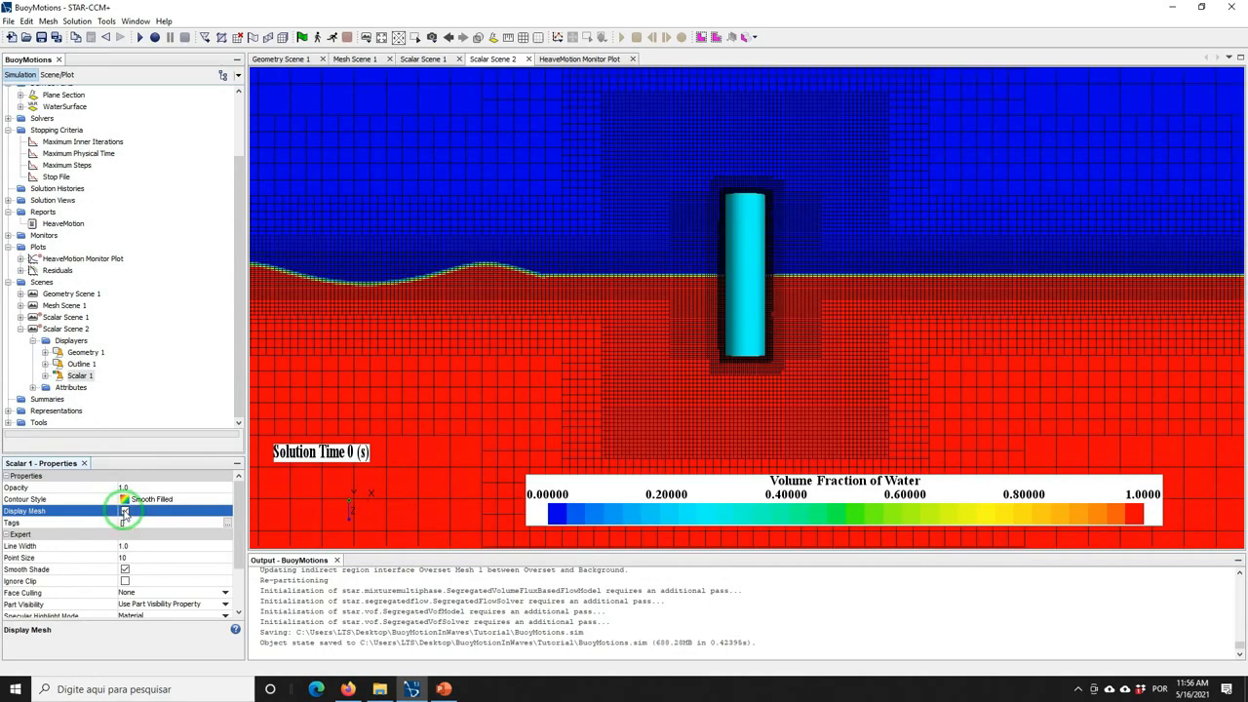
Save the simulation and run it
click(42, 38)
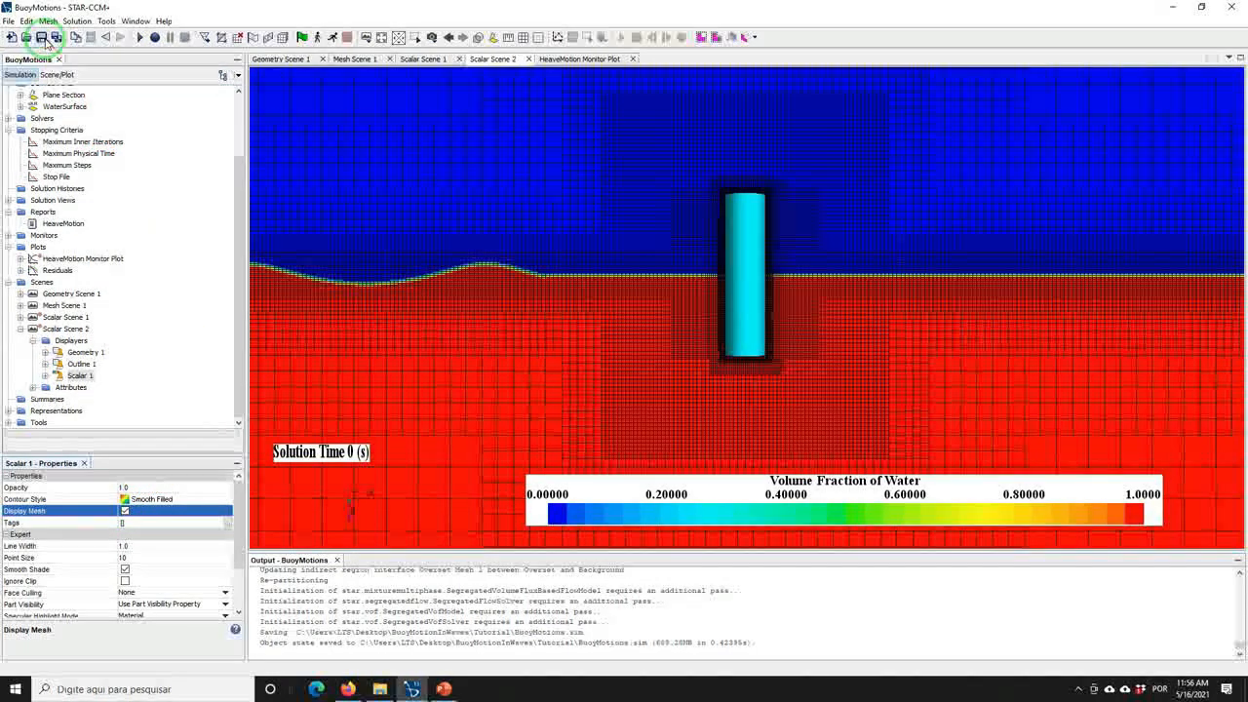
click(355, 7)
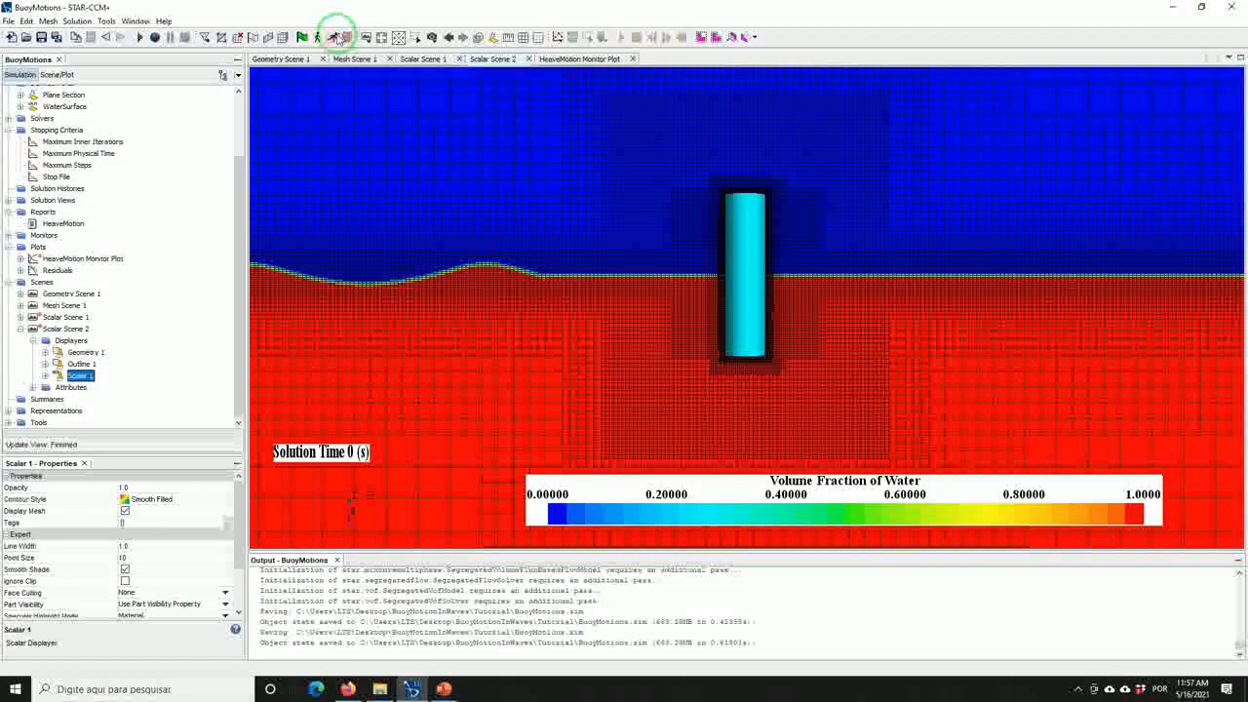
click(334, 37)
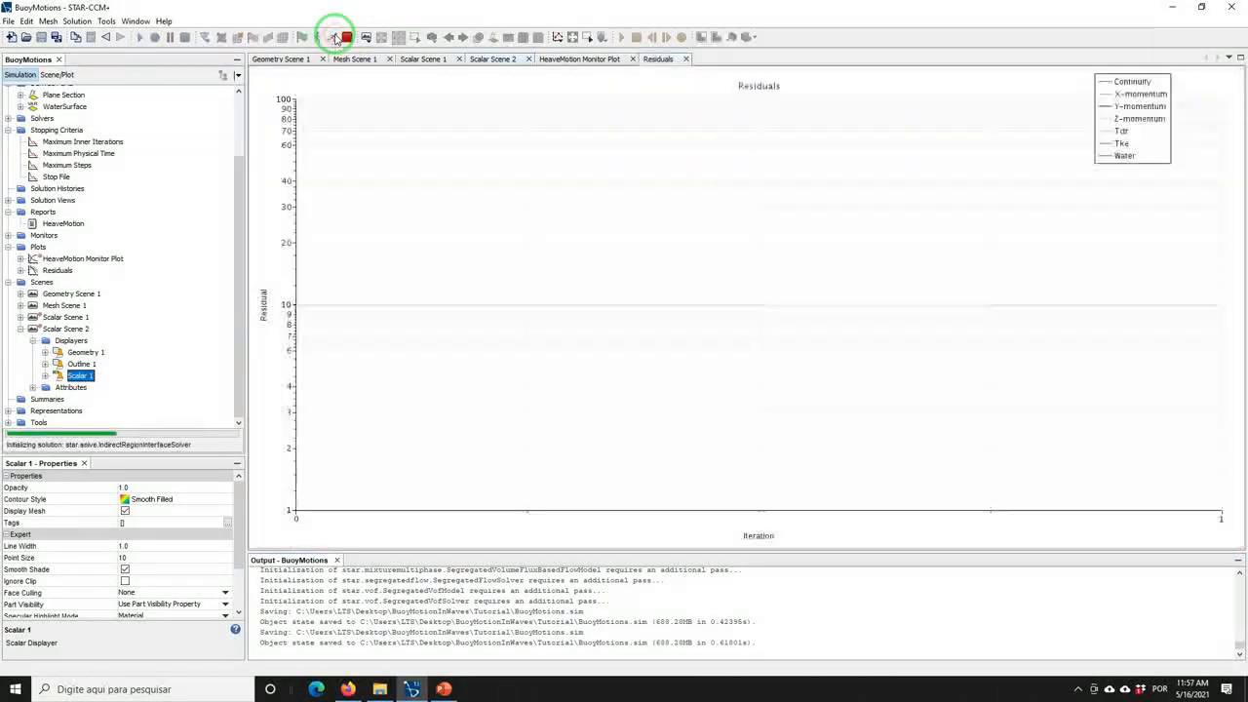
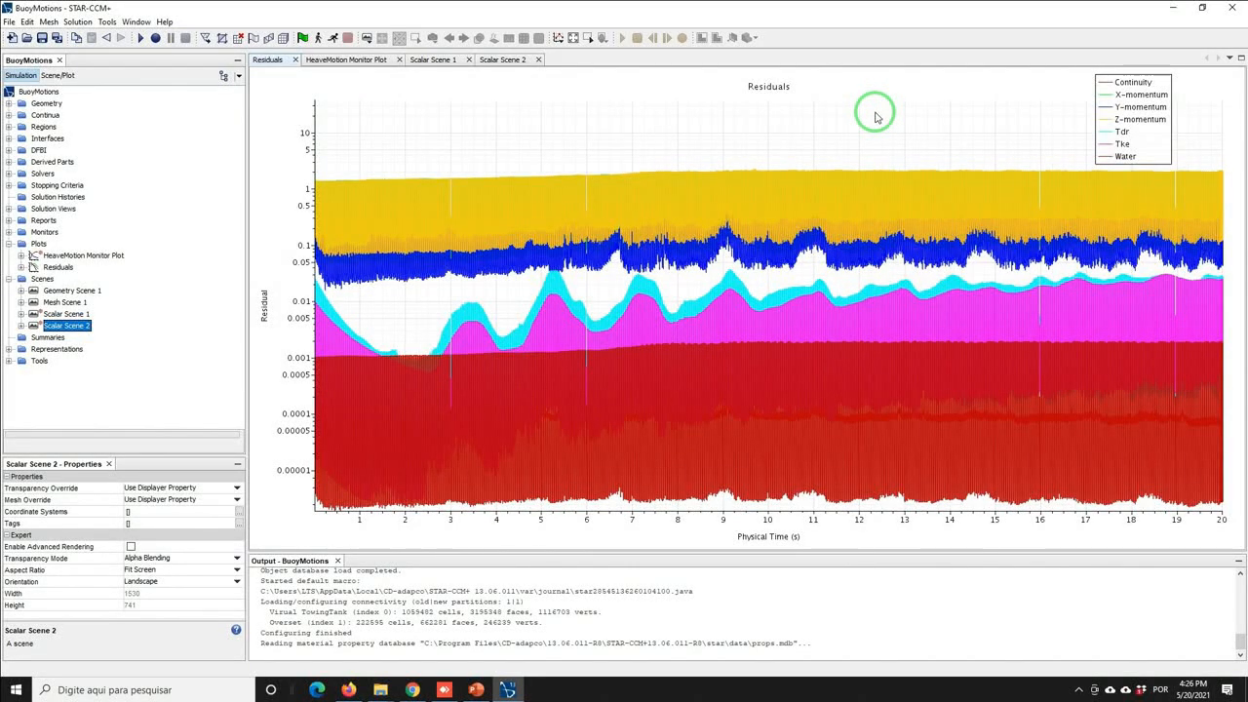
Review Scalar Scene 1 and the Residuals plot, and check the normalization option of the Water, X-, Y- and Z-momentum monitors
click(437, 59)
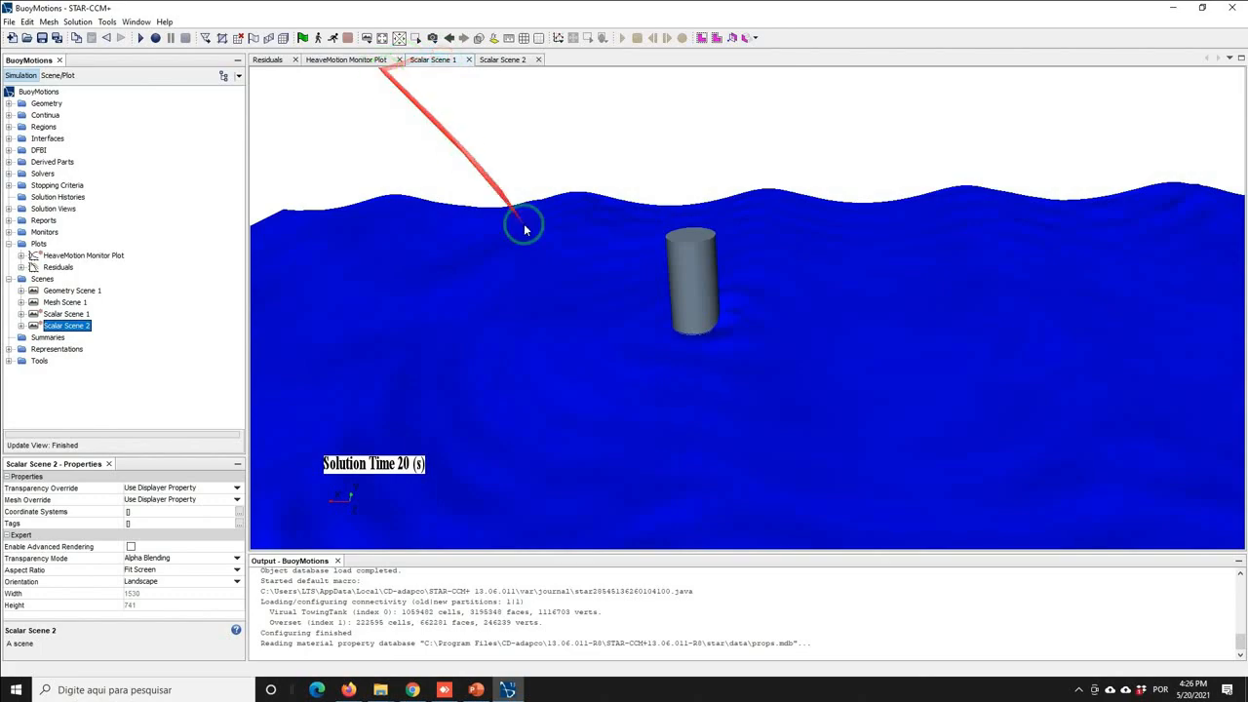
click(268, 61)
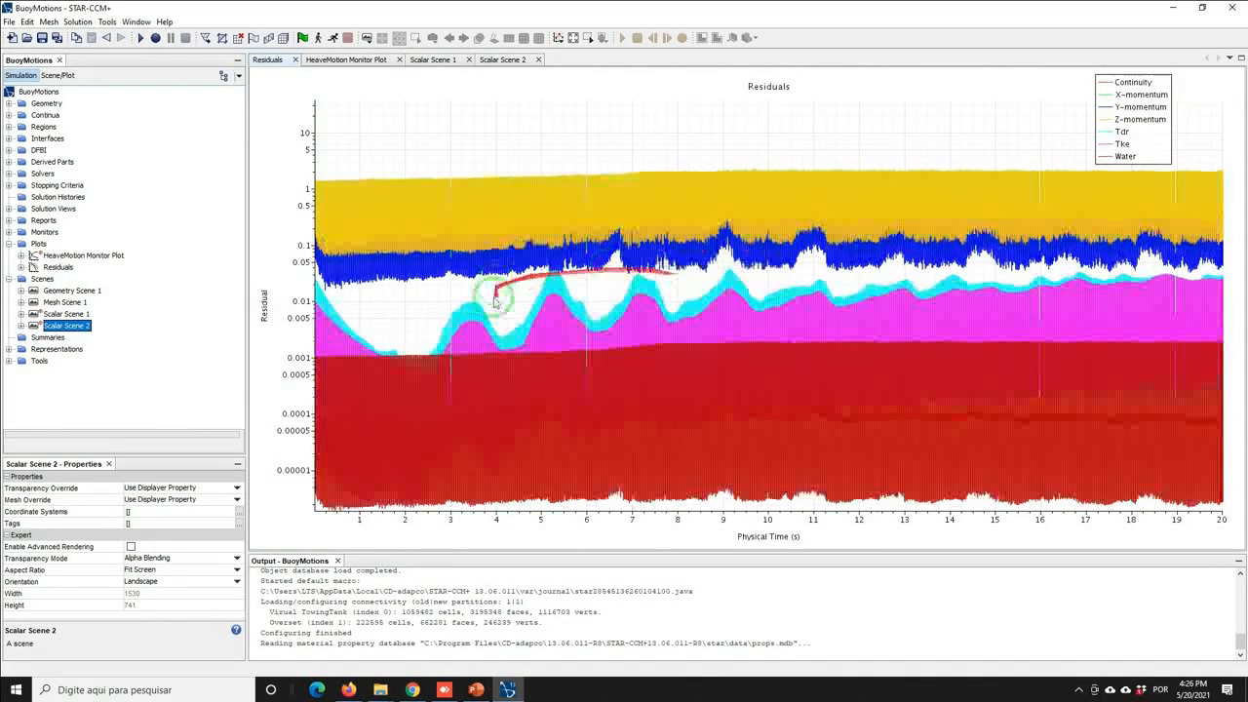
click(9, 232)
click(54, 314)
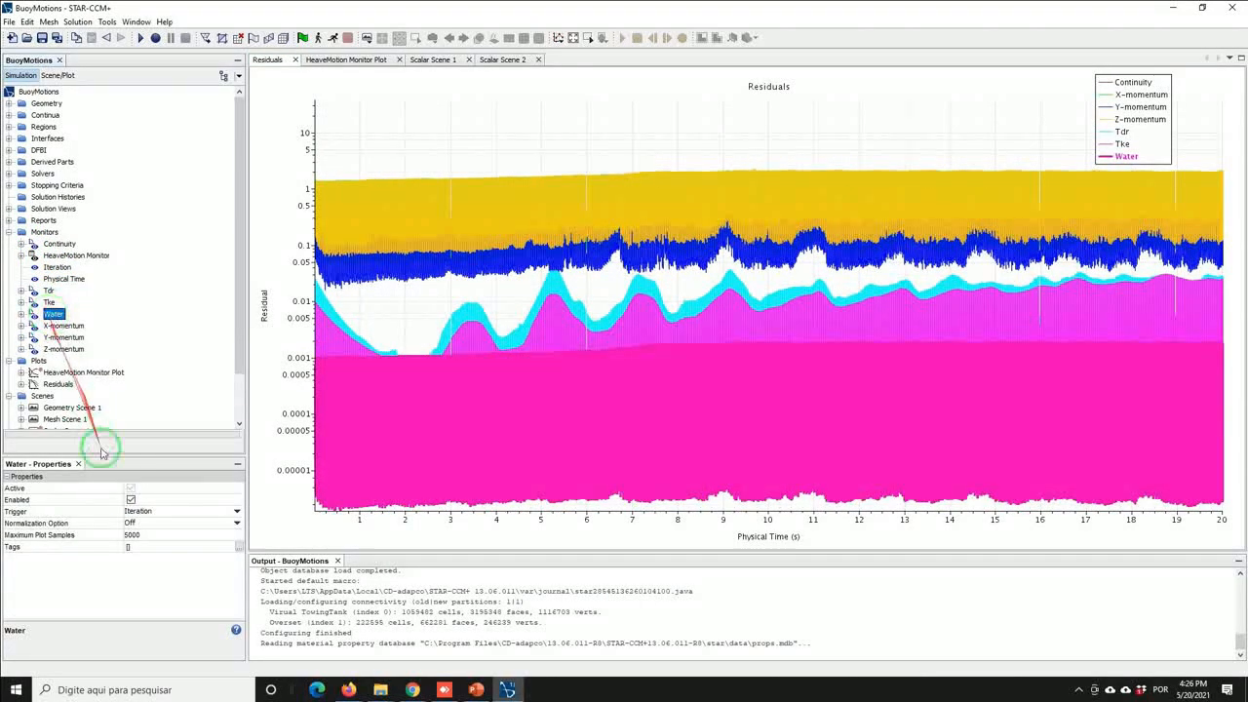
click(131, 523)
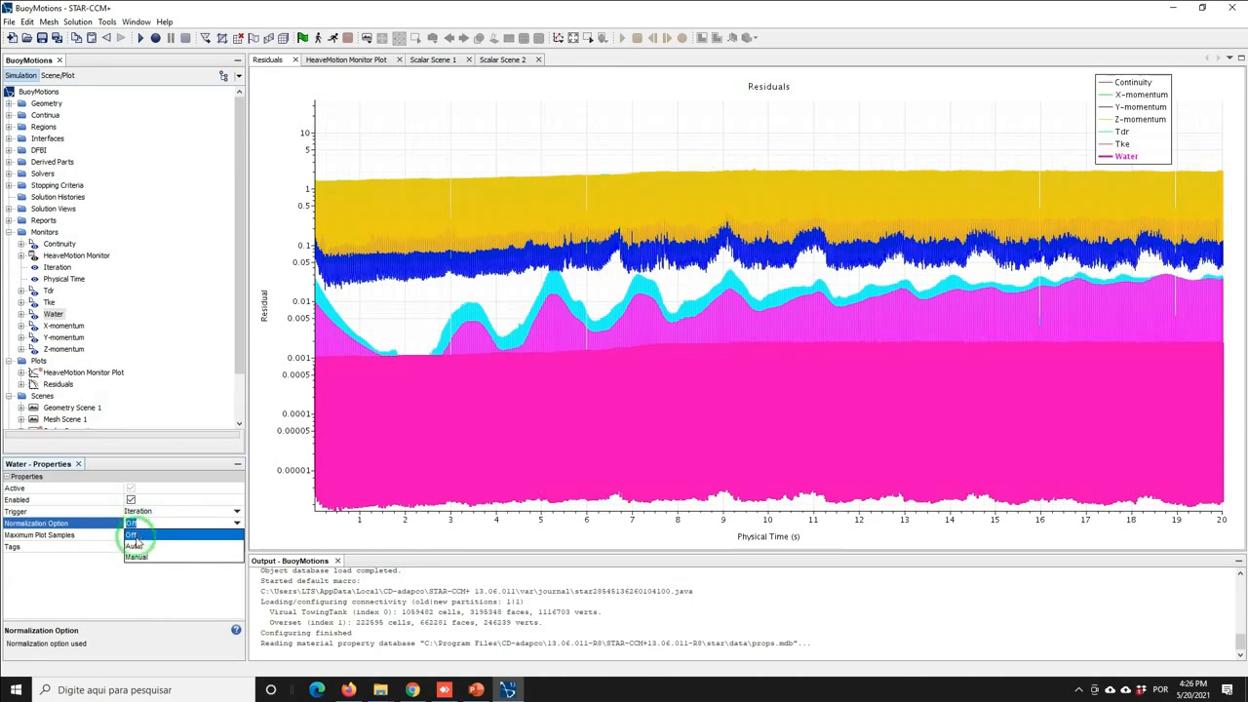
click(132, 535)
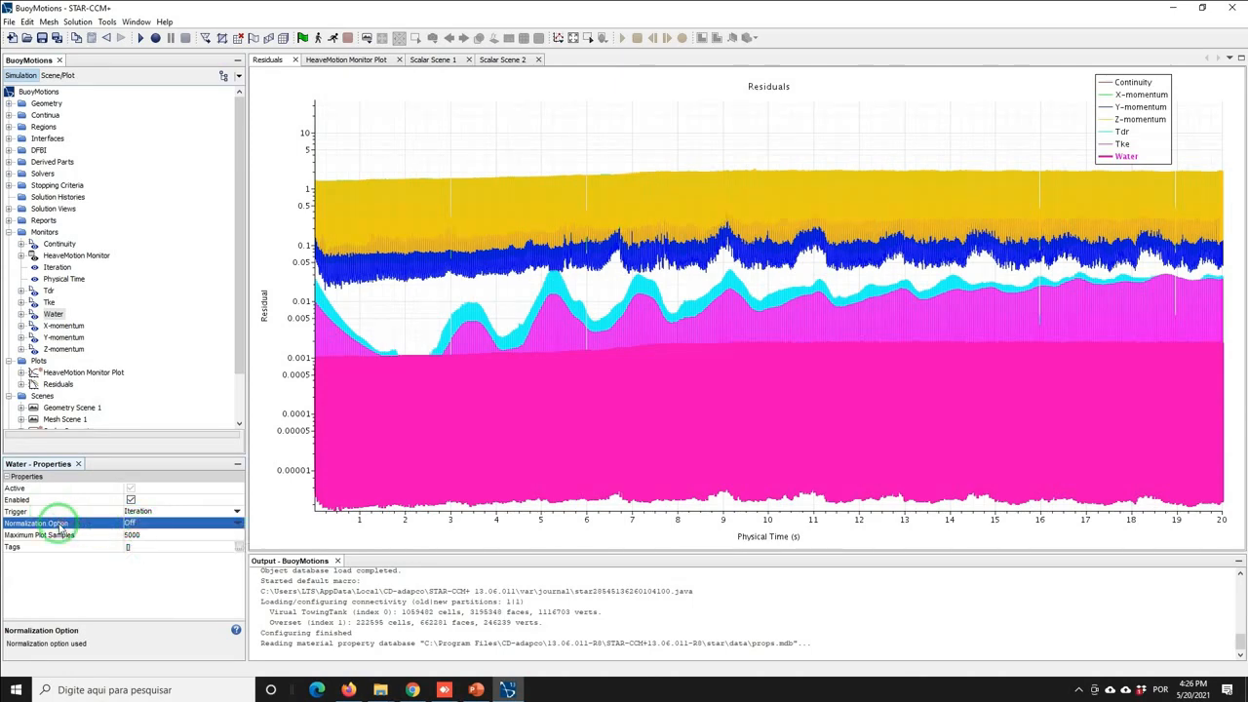
click(61, 325)
click(60, 337)
click(58, 349)
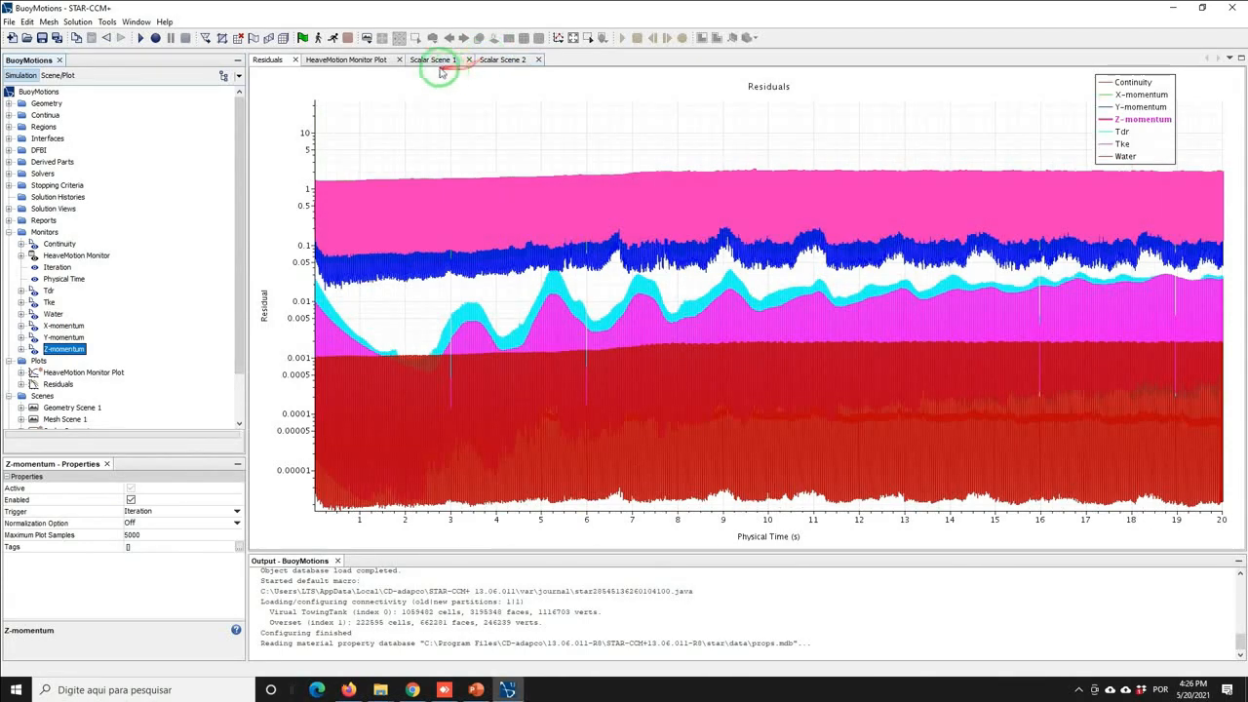
Review the HeaveMotion Monitor Plot and examine the waves and mesh downstream of the buoy in Scalar Scene 2
click(362, 60)
mouse_move(729, 255)
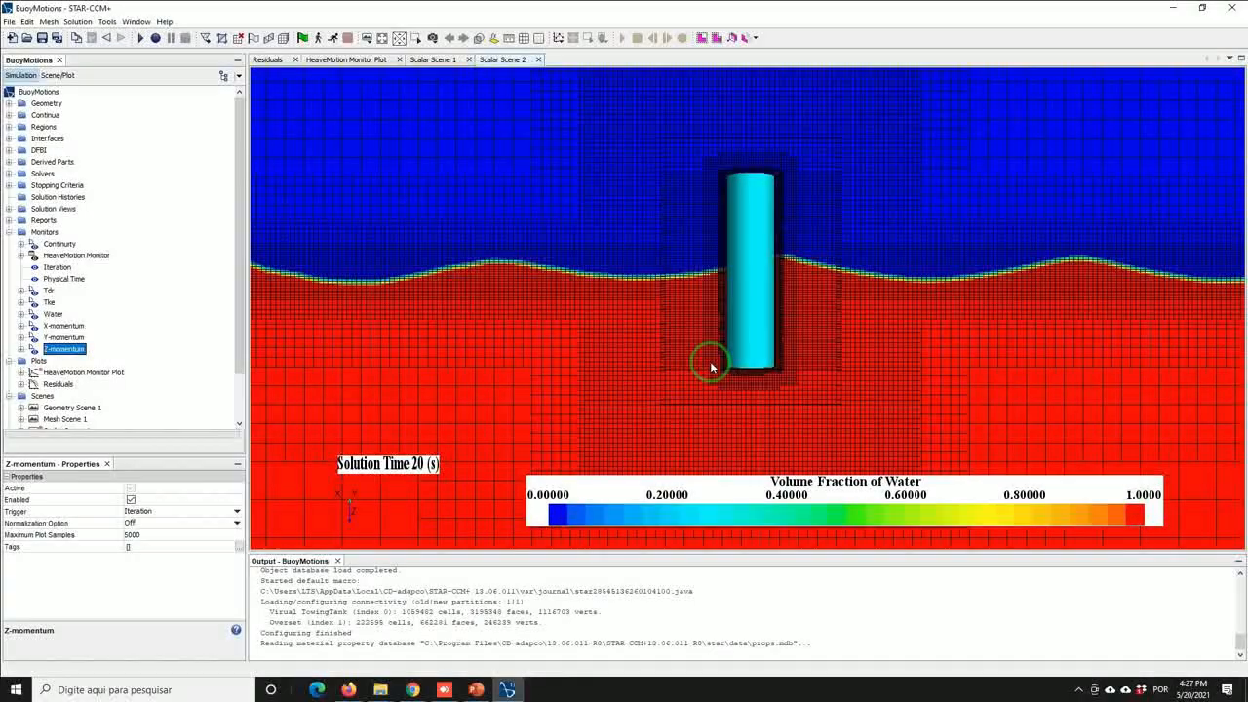
right_drag(985, 341, 612, 315)
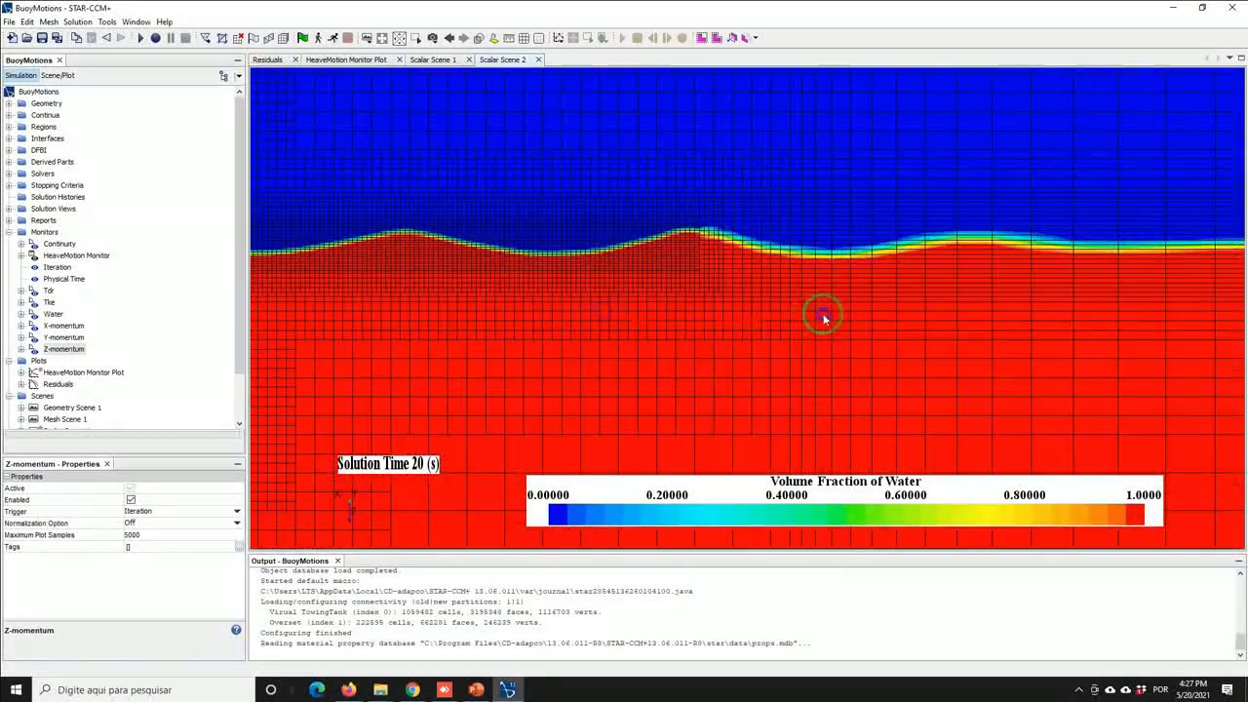
right_drag(822, 315, 632, 331)
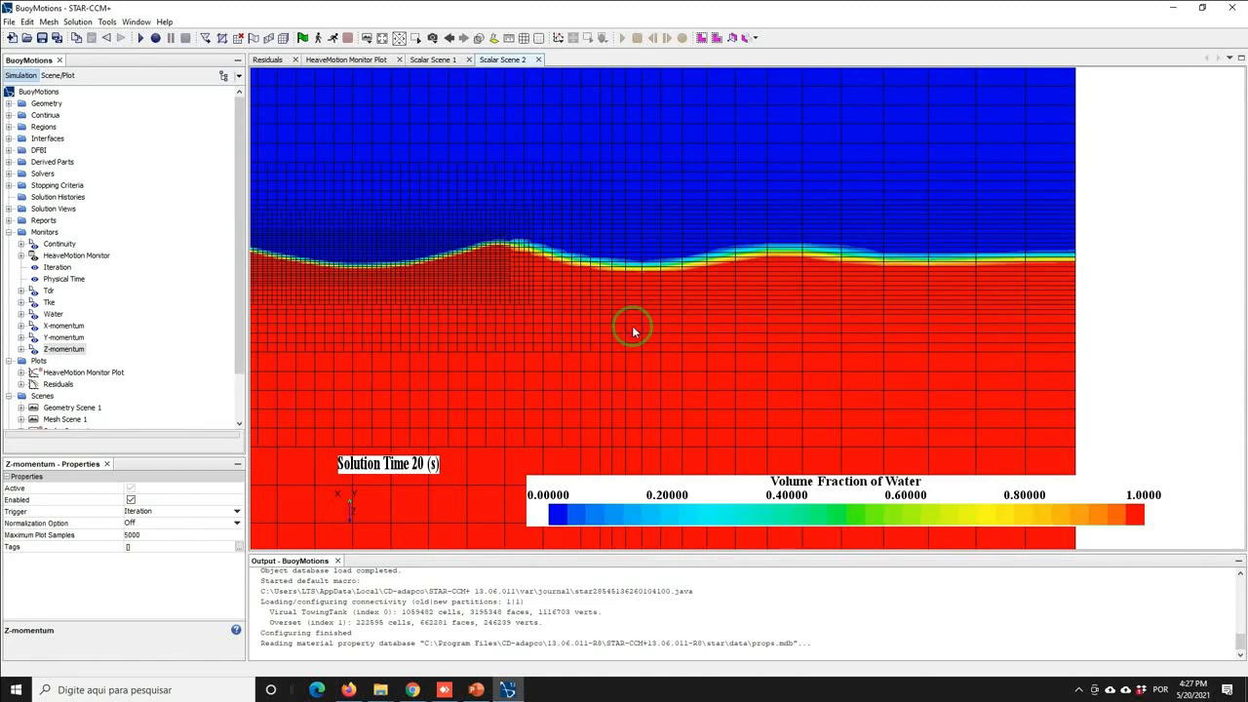